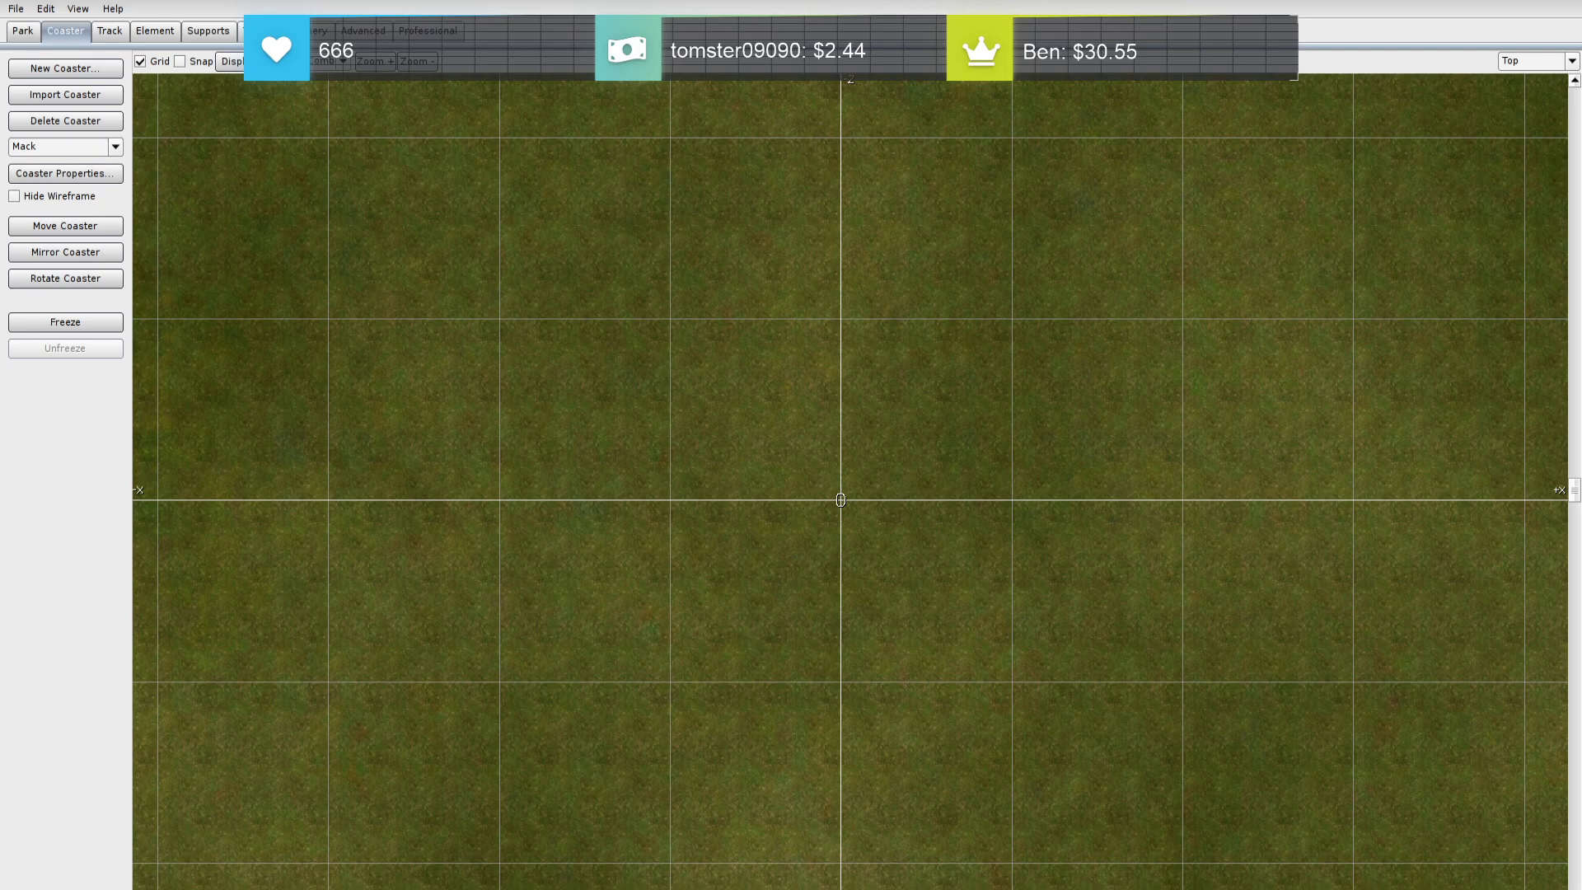
right_drag(1408, 432, 854, 376)
scroll(854, 376, down, 5)
mouse_move(612, 526)
right_down()
mouse_move(913, 540)
mouse_move(925, 468)
mouse_move(868, 493)
right_up()
scroll(793, 651, up, 3)
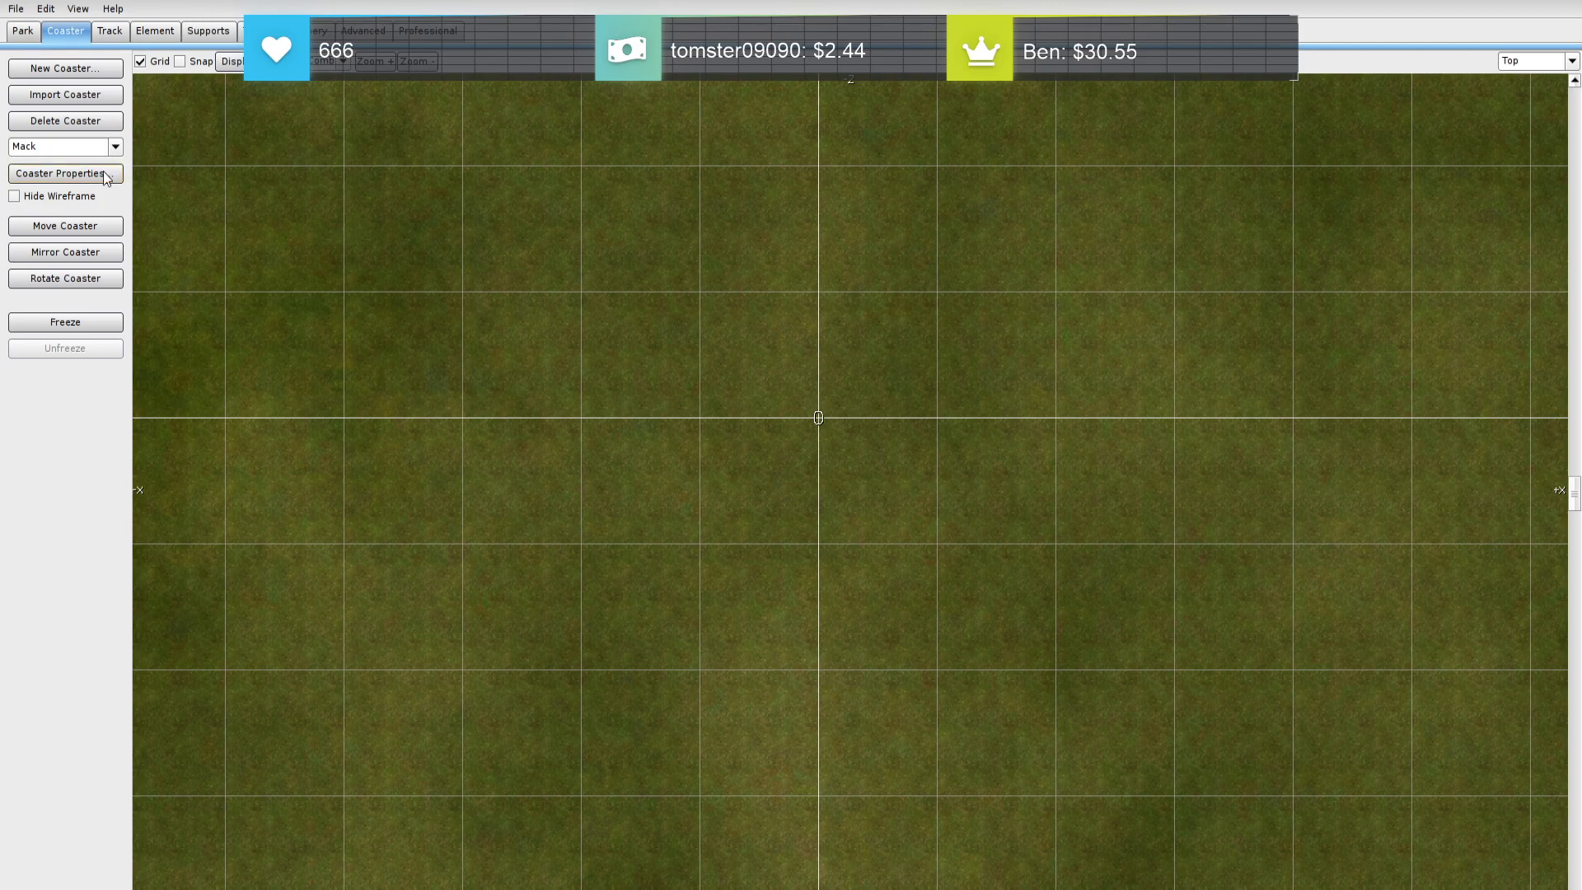
In the Mack coaster's properties, set the spline position to Heartline of Current Coaster Style
drag(847, 294, 867, 248)
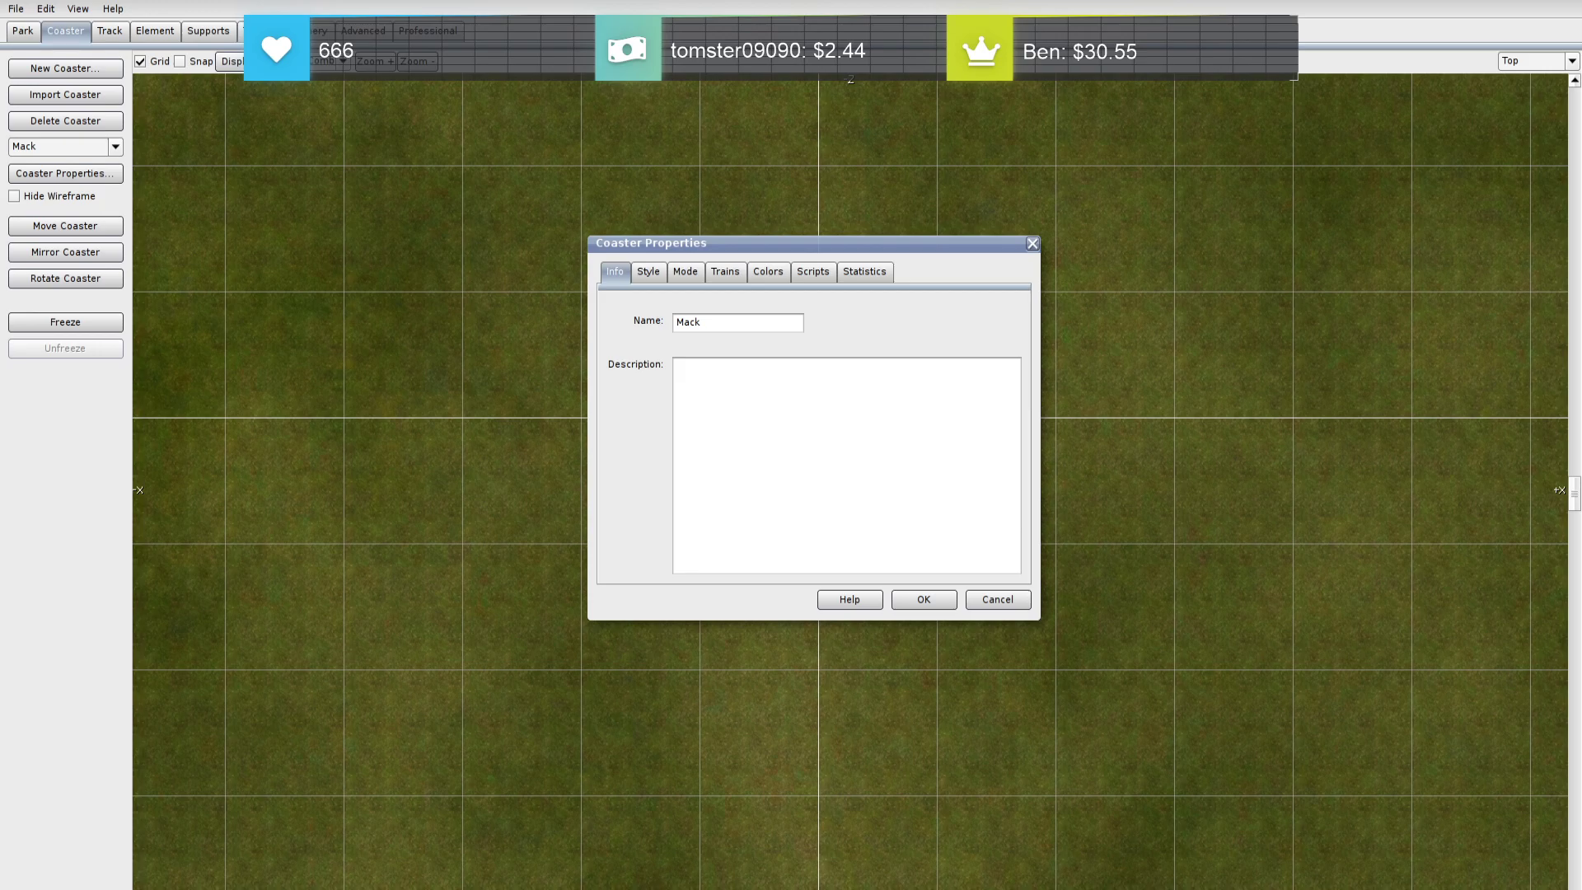
click(686, 272)
click(734, 480)
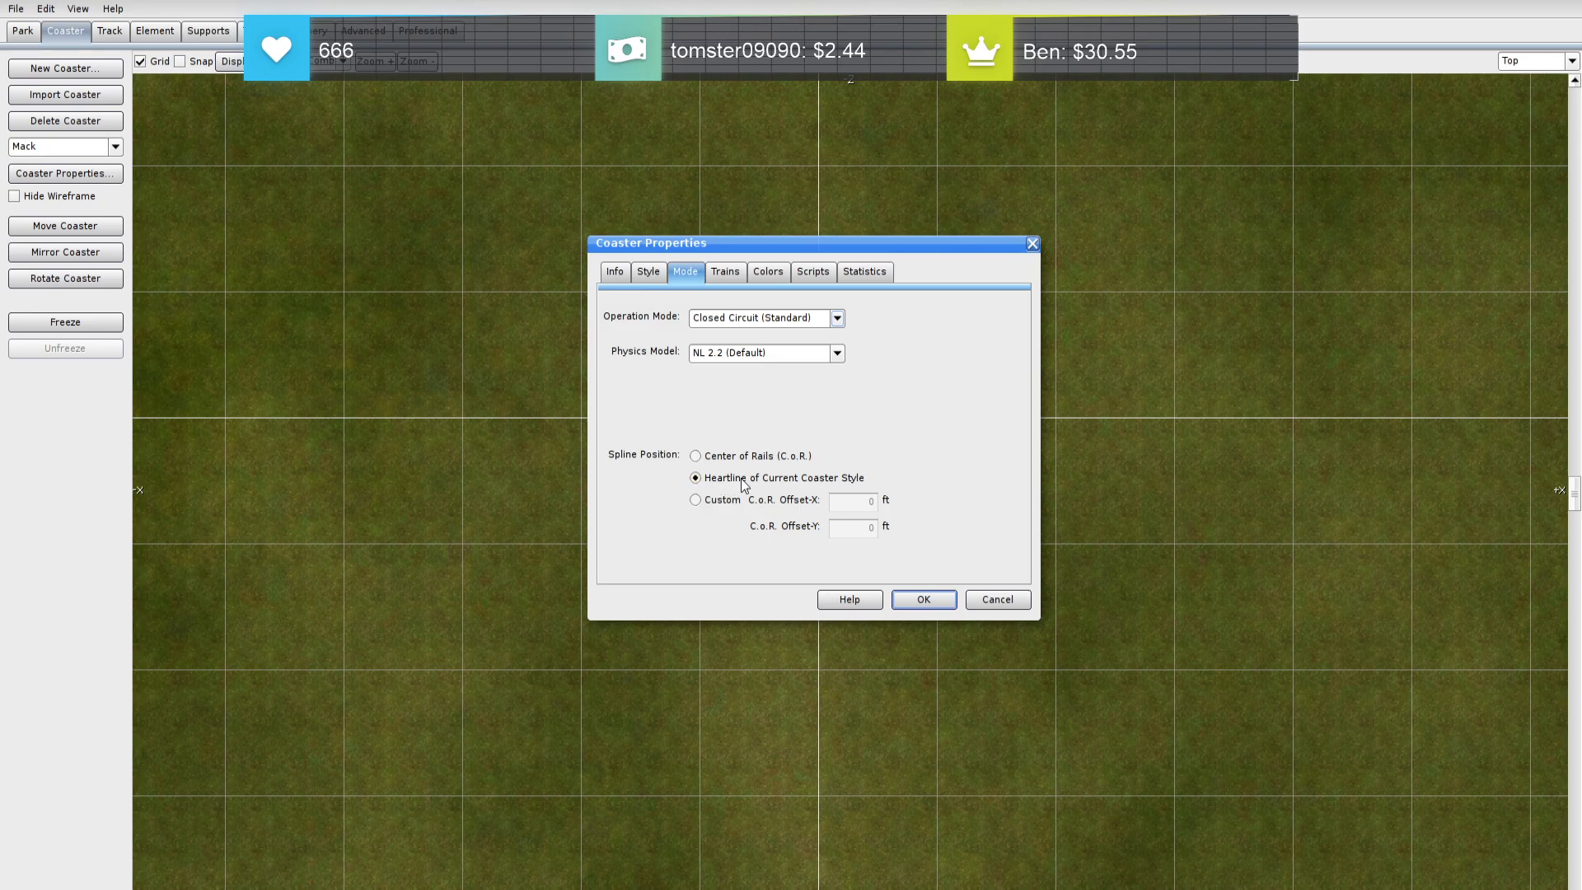
Set the coaster style to Mack Launch Coaster and choose its rail type
click(648, 272)
drag(1012, 334, 1009, 389)
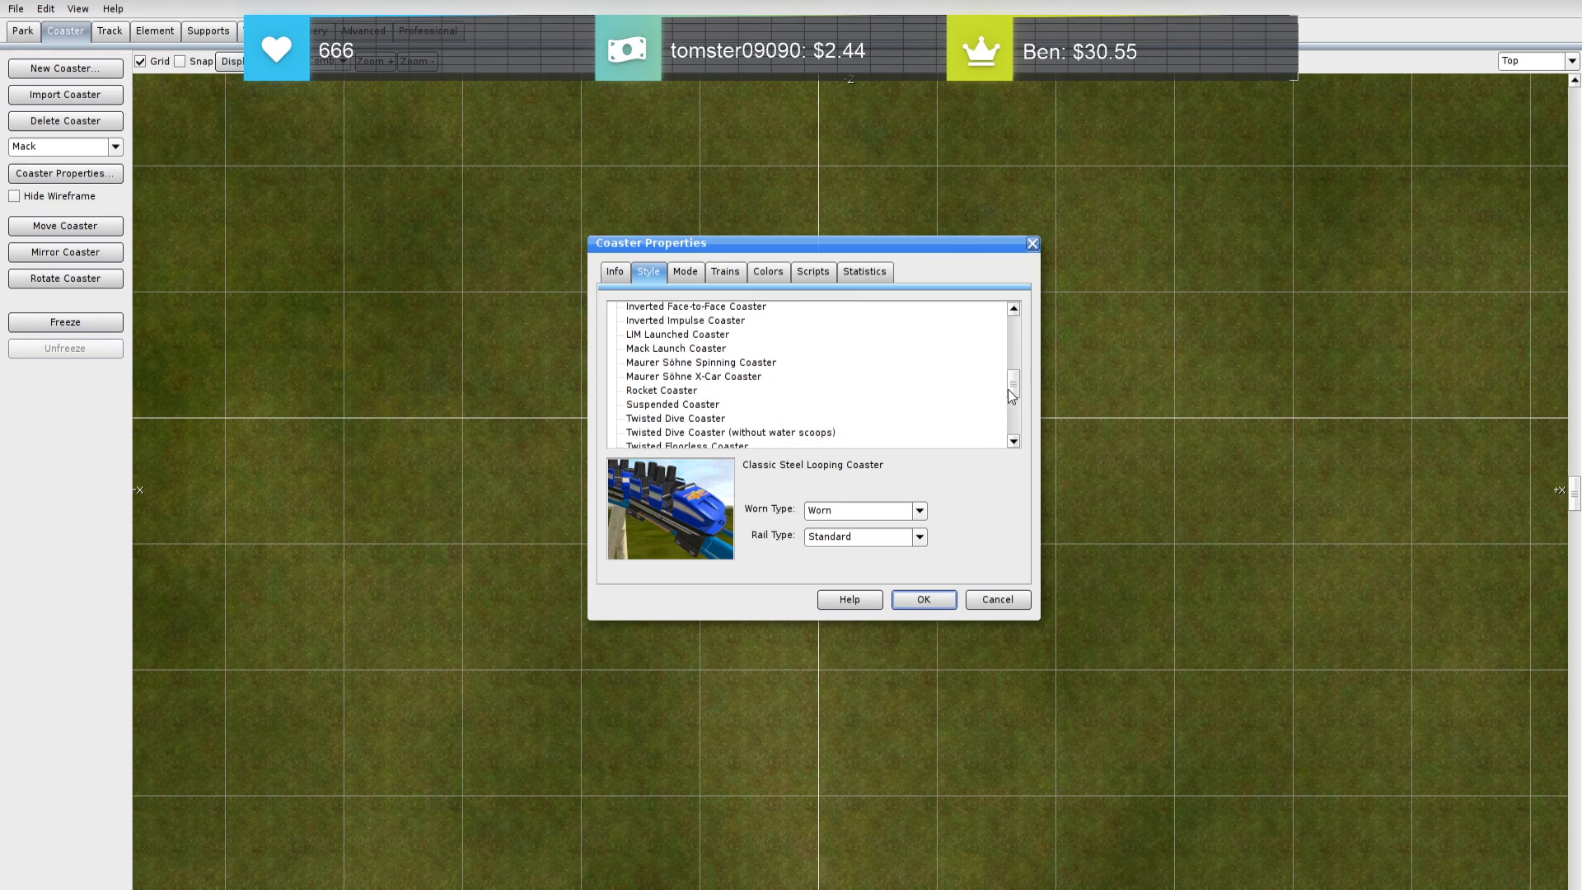
click(698, 349)
click(863, 535)
click(863, 554)
Set the rails color to a dark teal of RGB 38, 57, 56
click(768, 271)
click(712, 375)
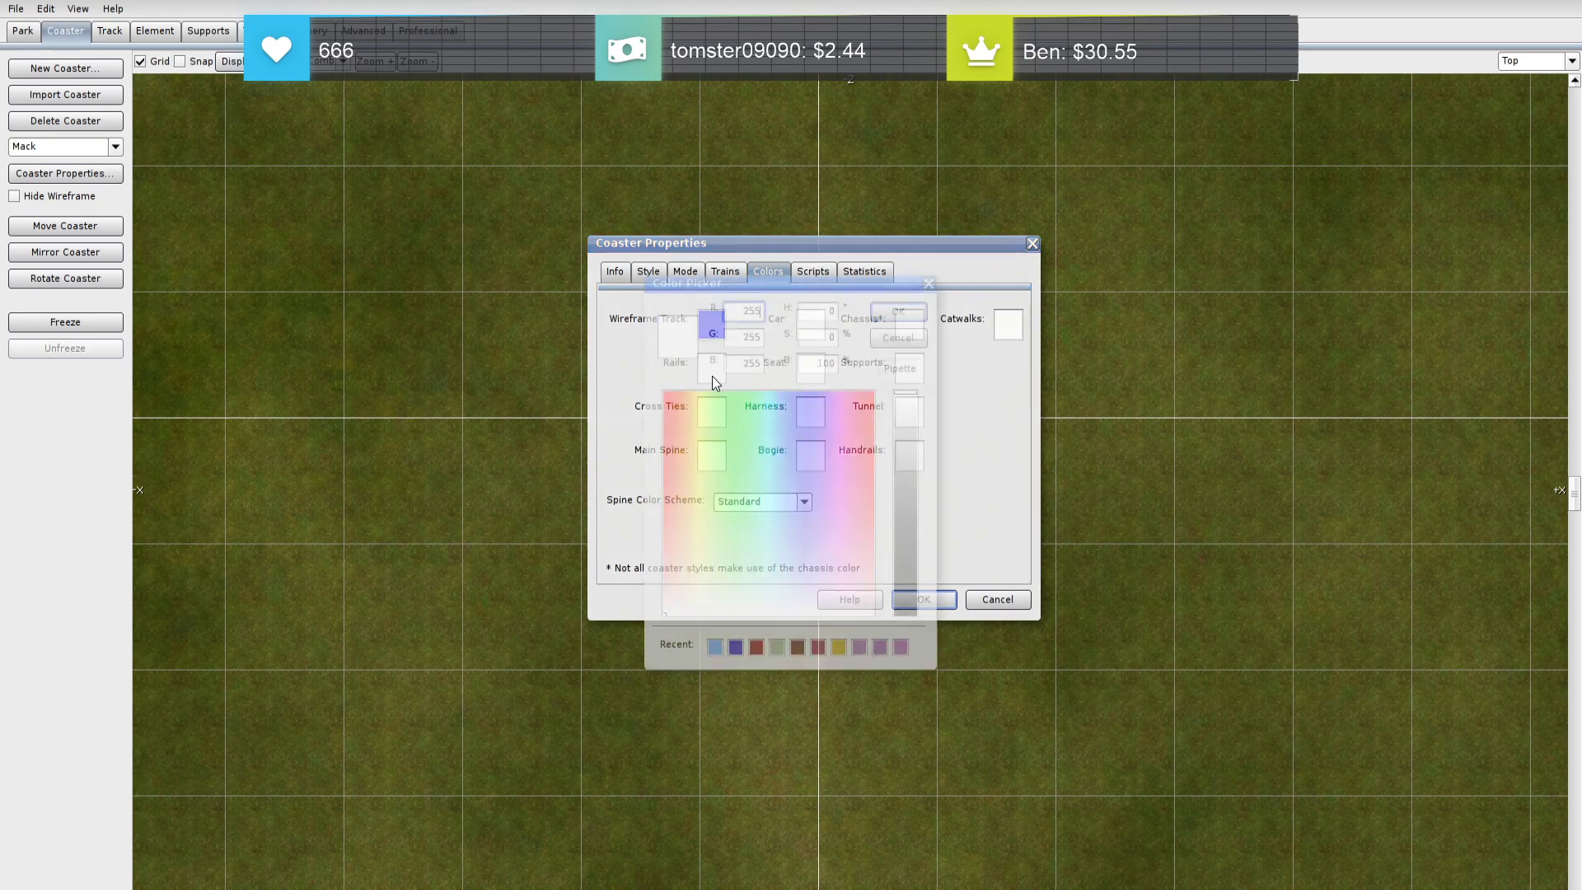
mouse_move(697, 491)
mouse_down()
mouse_move(689, 481)
mouse_move(688, 547)
mouse_move(808, 459)
mouse_move(909, 484)
mouse_move(802, 494)
mouse_move(661, 476)
mouse_move(667, 423)
mouse_move(645, 531)
mouse_move(671, 561)
mouse_move(780, 510)
mouse_move(814, 448)
mouse_move(774, 473)
mouse_move(738, 407)
mouse_move(690, 529)
mouse_move(802, 455)
mouse_move(678, 486)
mouse_up()
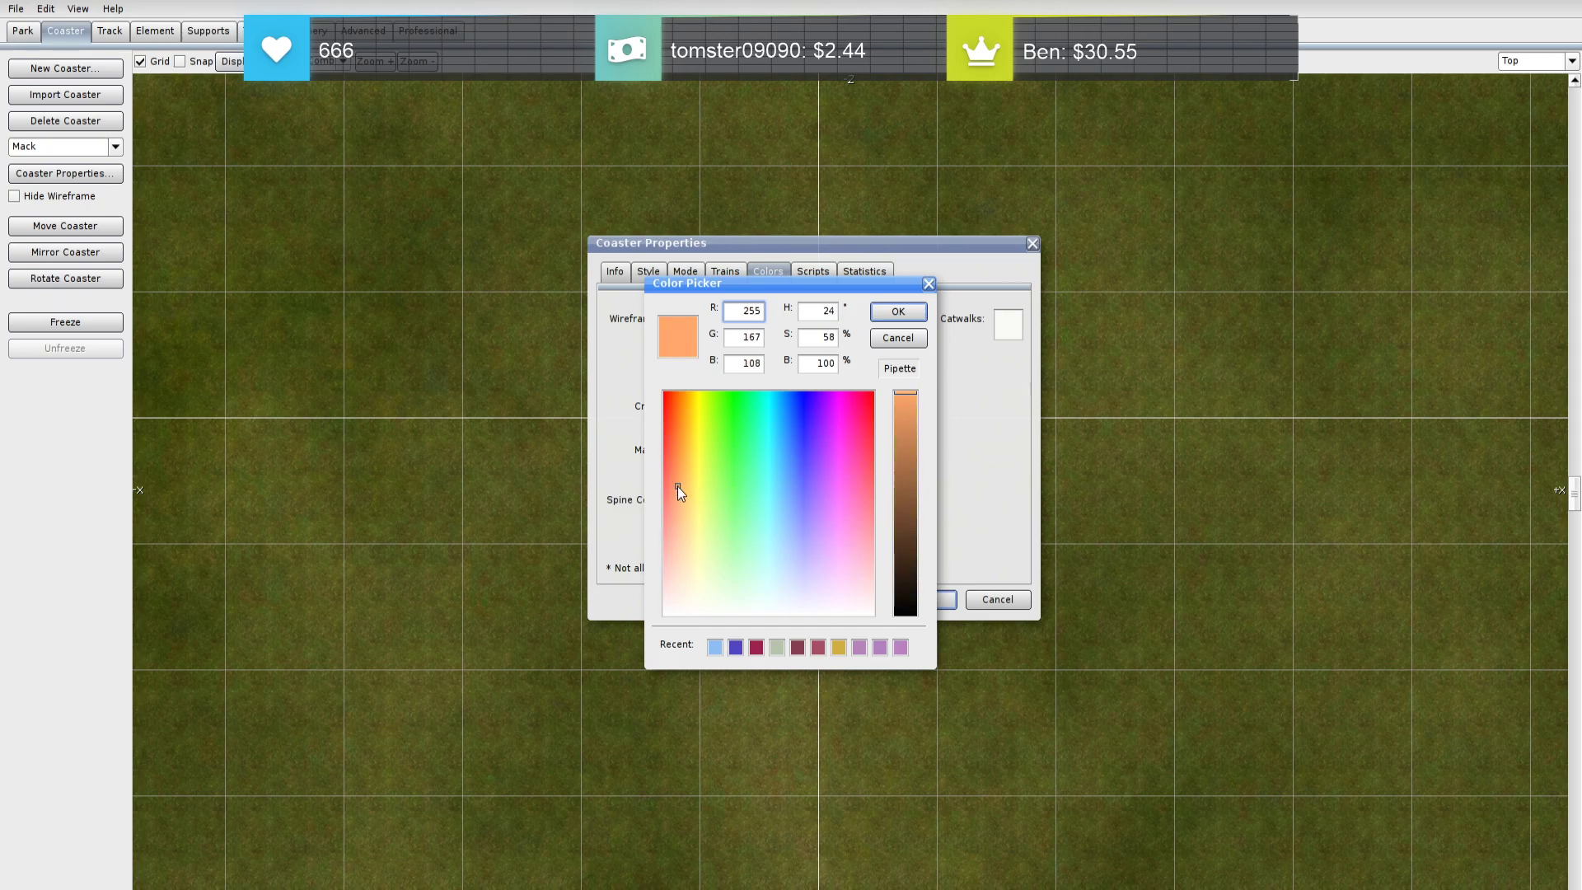
drag(906, 569, 896, 565)
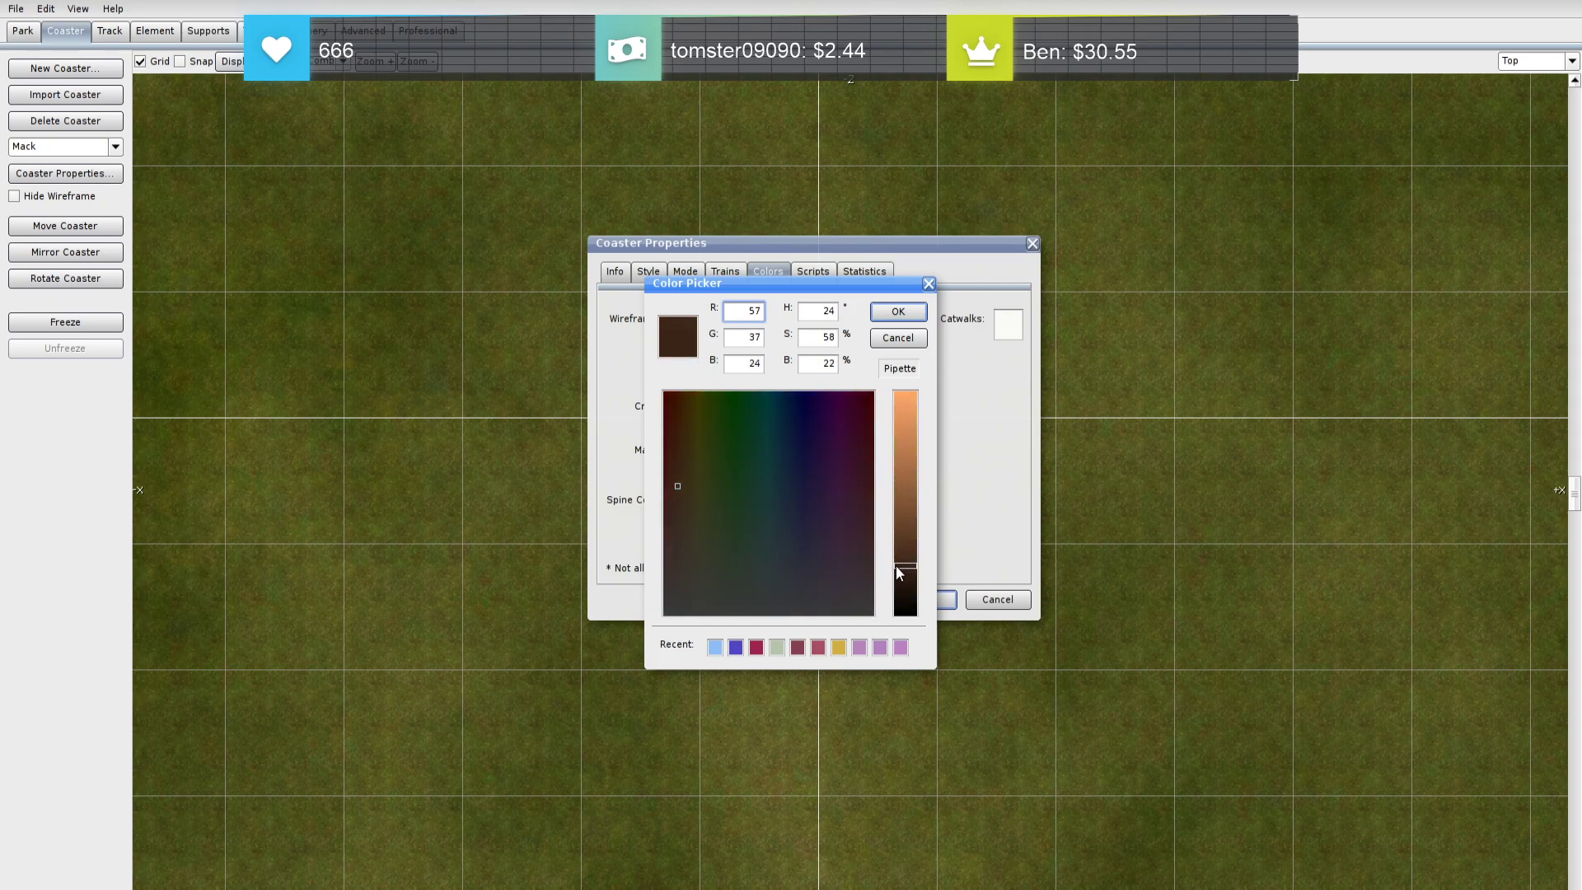
mouse_move(685, 488)
mouse_down()
mouse_move(694, 526)
mouse_move(730, 546)
mouse_move(841, 547)
mouse_move(768, 541)
mouse_up()
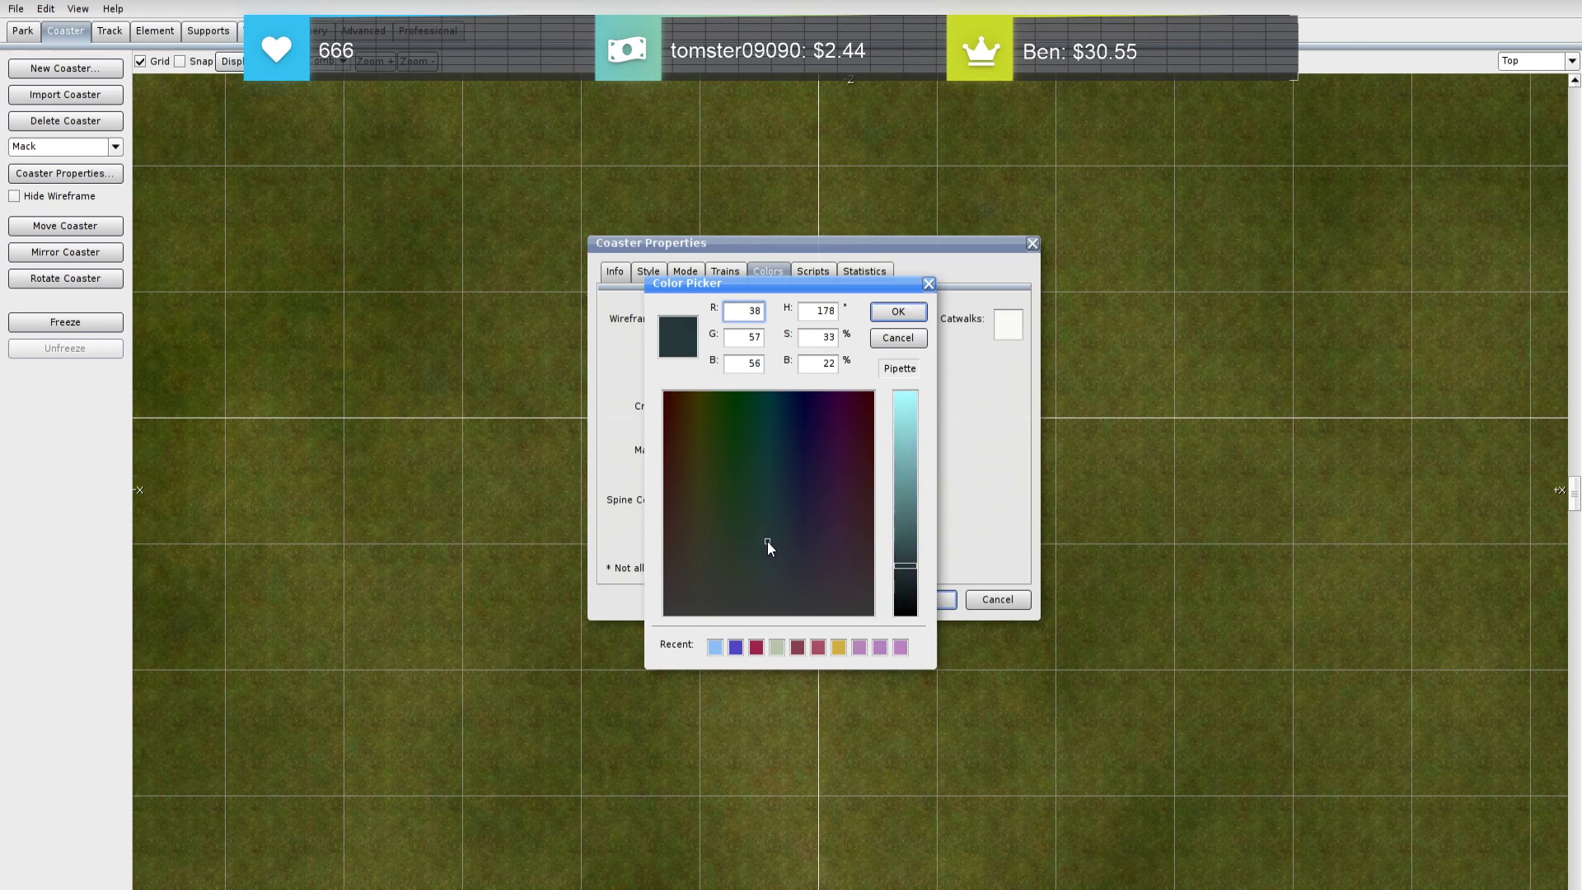
click(898, 311)
Apply the same dark teal as the rails to the cross ties and the main spine
click(710, 411)
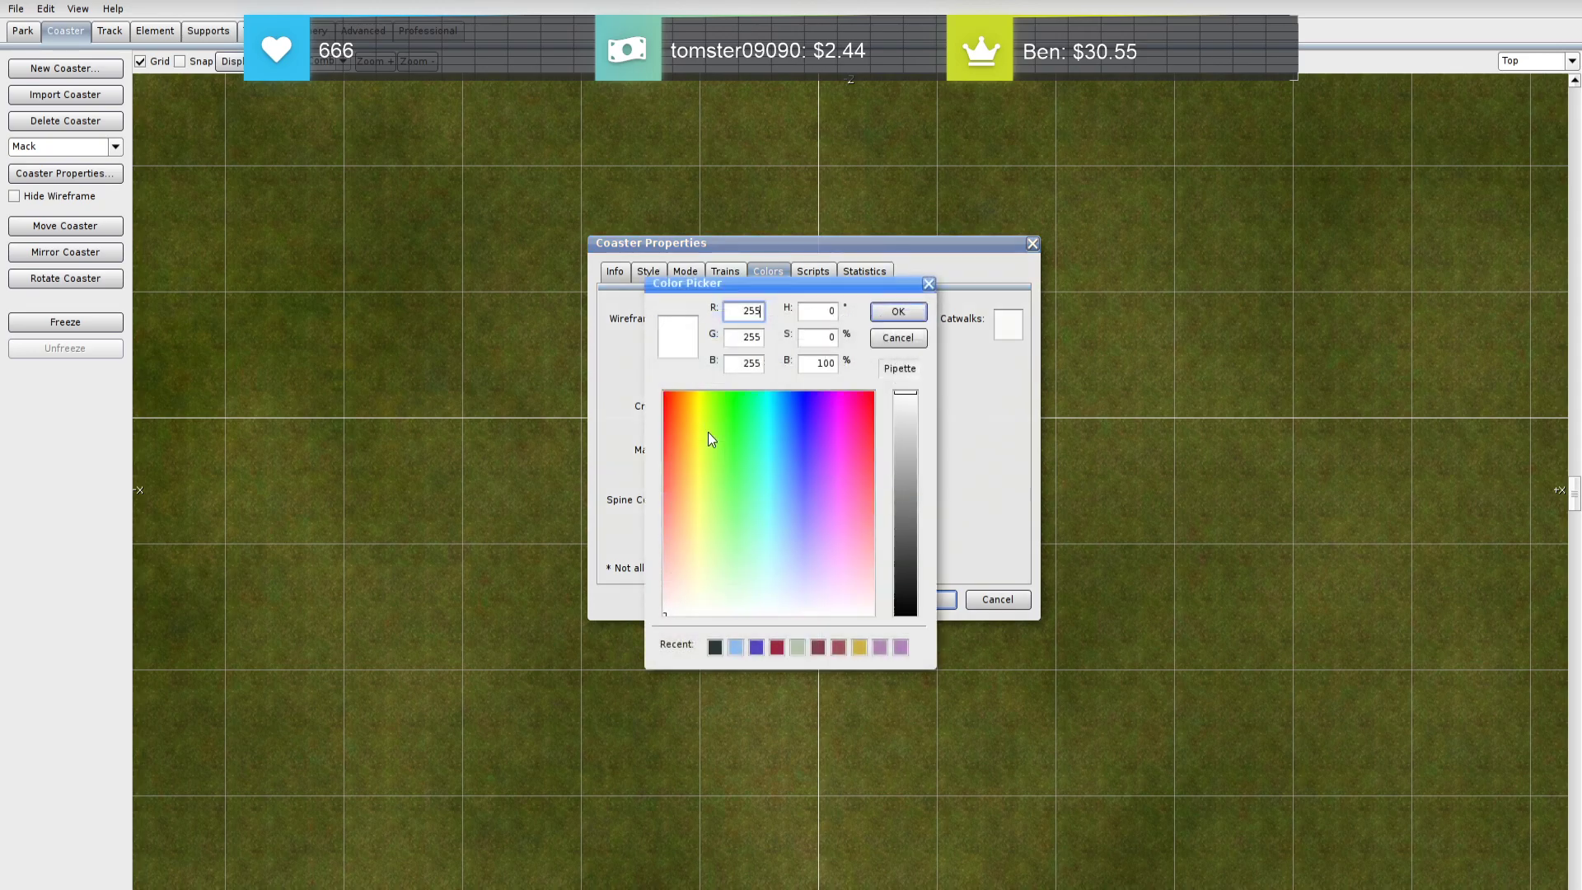
click(720, 648)
key(Return)
click(711, 454)
click(722, 645)
click(898, 311)
Set the supports and the catwalks to a dark grey of RGB 77, 75, 75
click(910, 412)
click(715, 647)
click(913, 571)
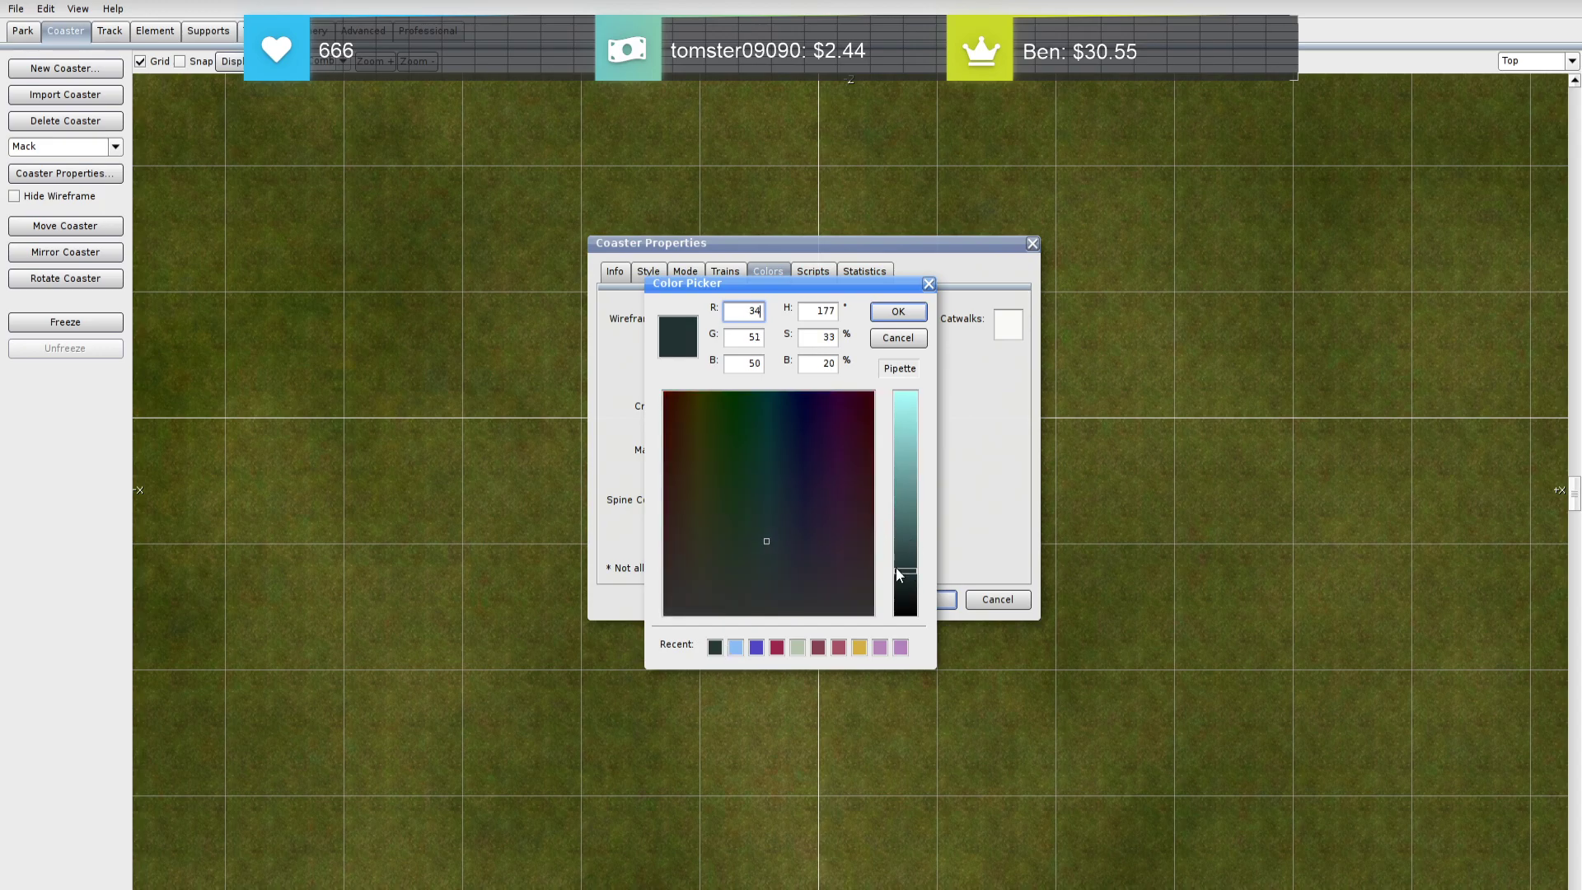
mouse_move(764, 542)
mouse_down()
mouse_move(729, 610)
mouse_move(669, 610)
mouse_up()
drag(903, 569, 901, 547)
click(898, 312)
click(1007, 325)
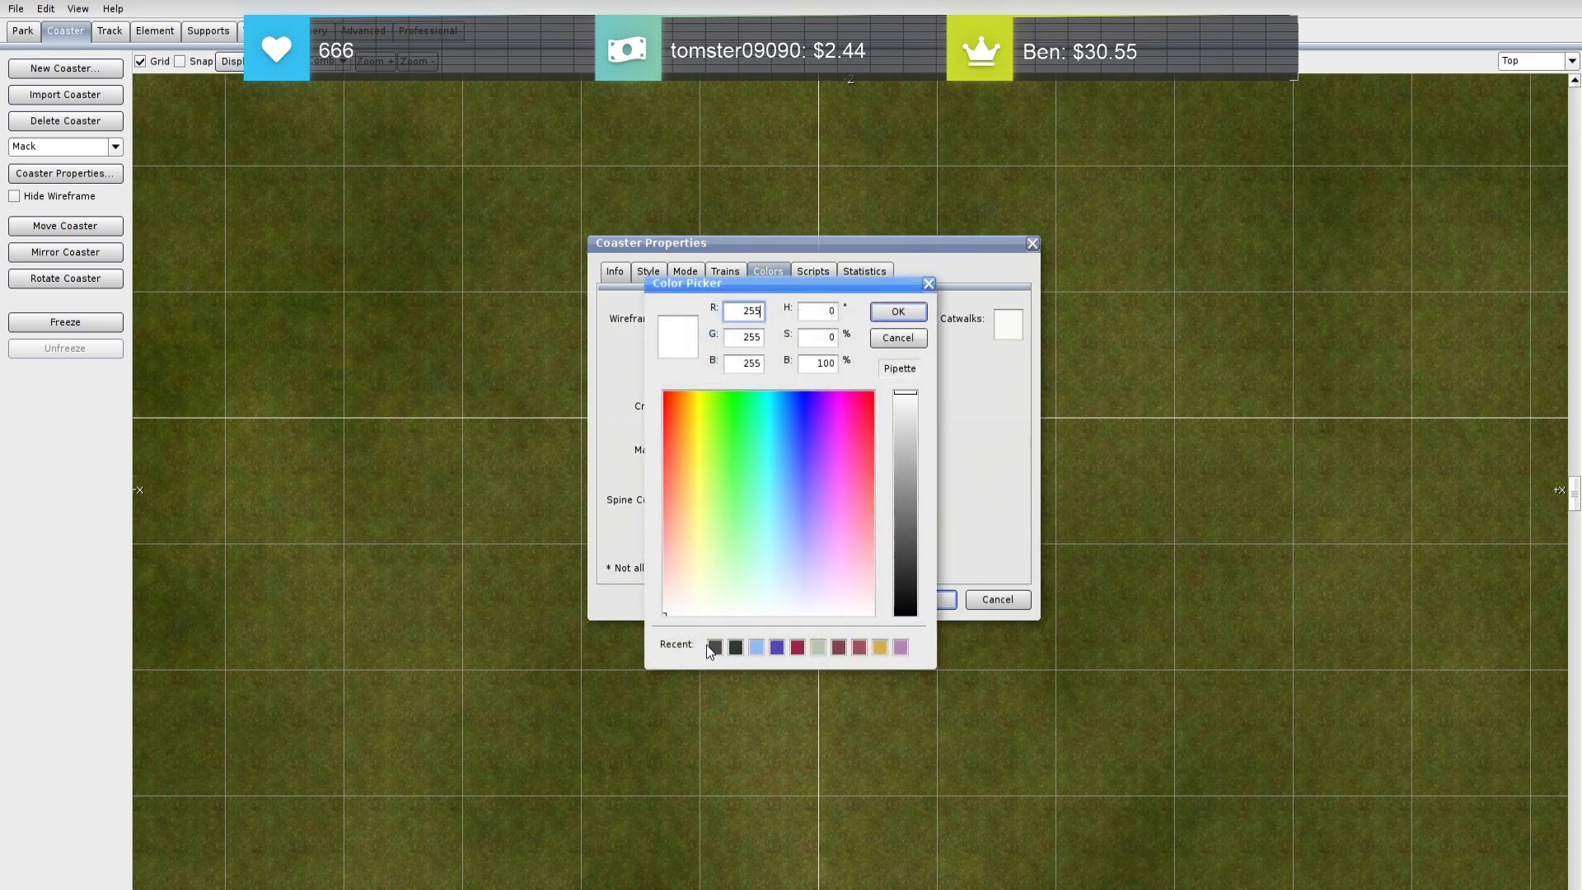
click(714, 648)
click(897, 312)
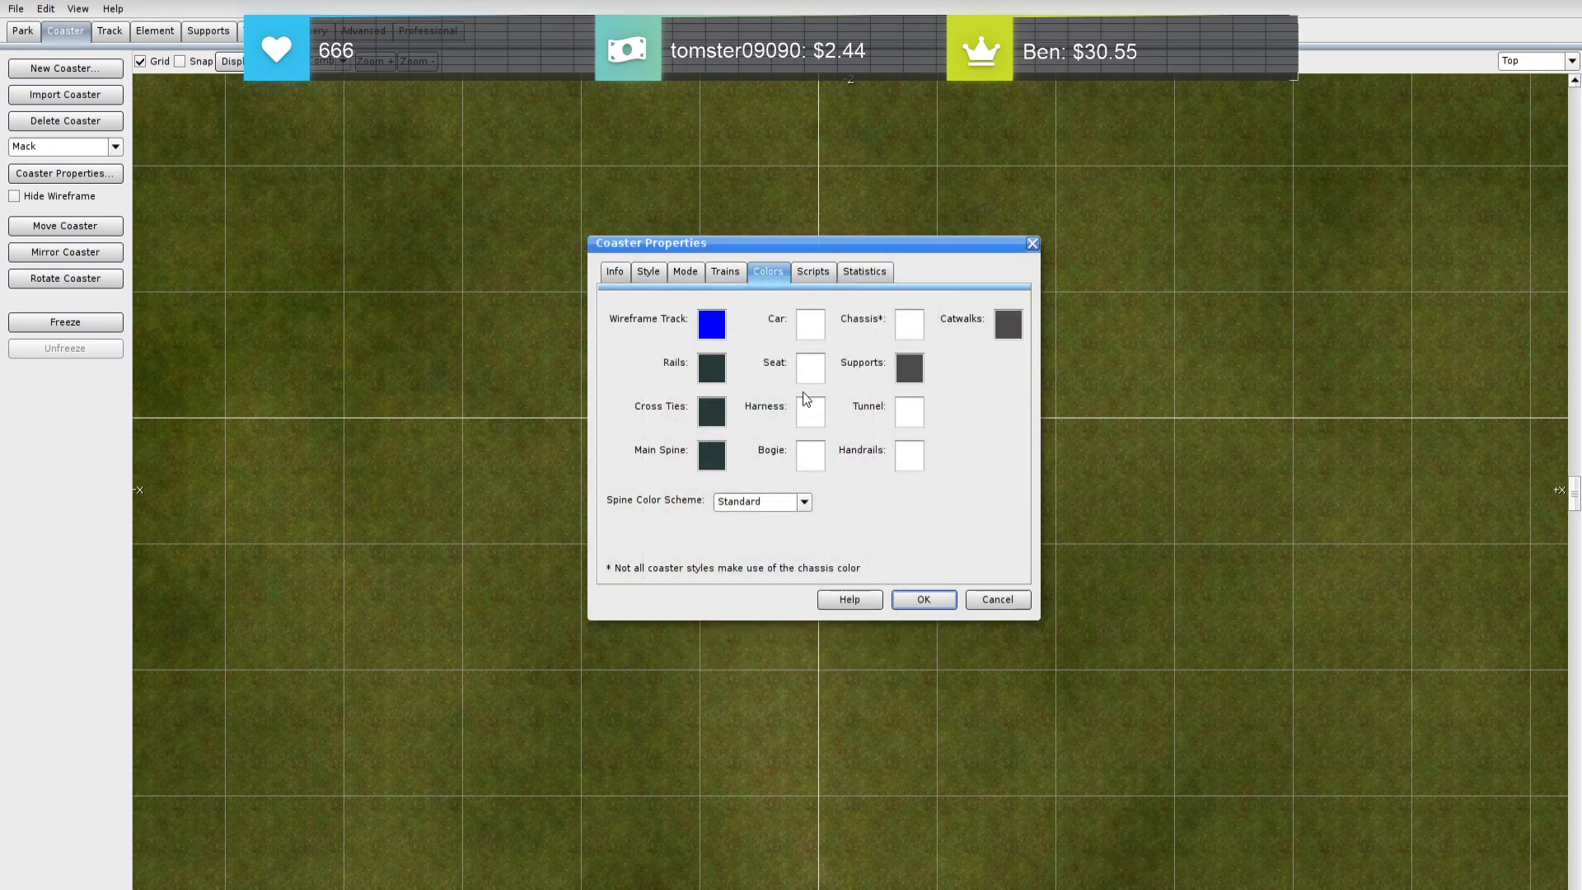
Color the car with the recent dark teal and the seat with the recent dark grey
click(818, 332)
click(738, 648)
click(897, 312)
click(814, 368)
click(714, 647)
click(897, 311)
Color the harness dark teal (RGB 38, 57, 56) and the bogie dark grey (RGB 77, 75, 75)
click(810, 370)
click(737, 647)
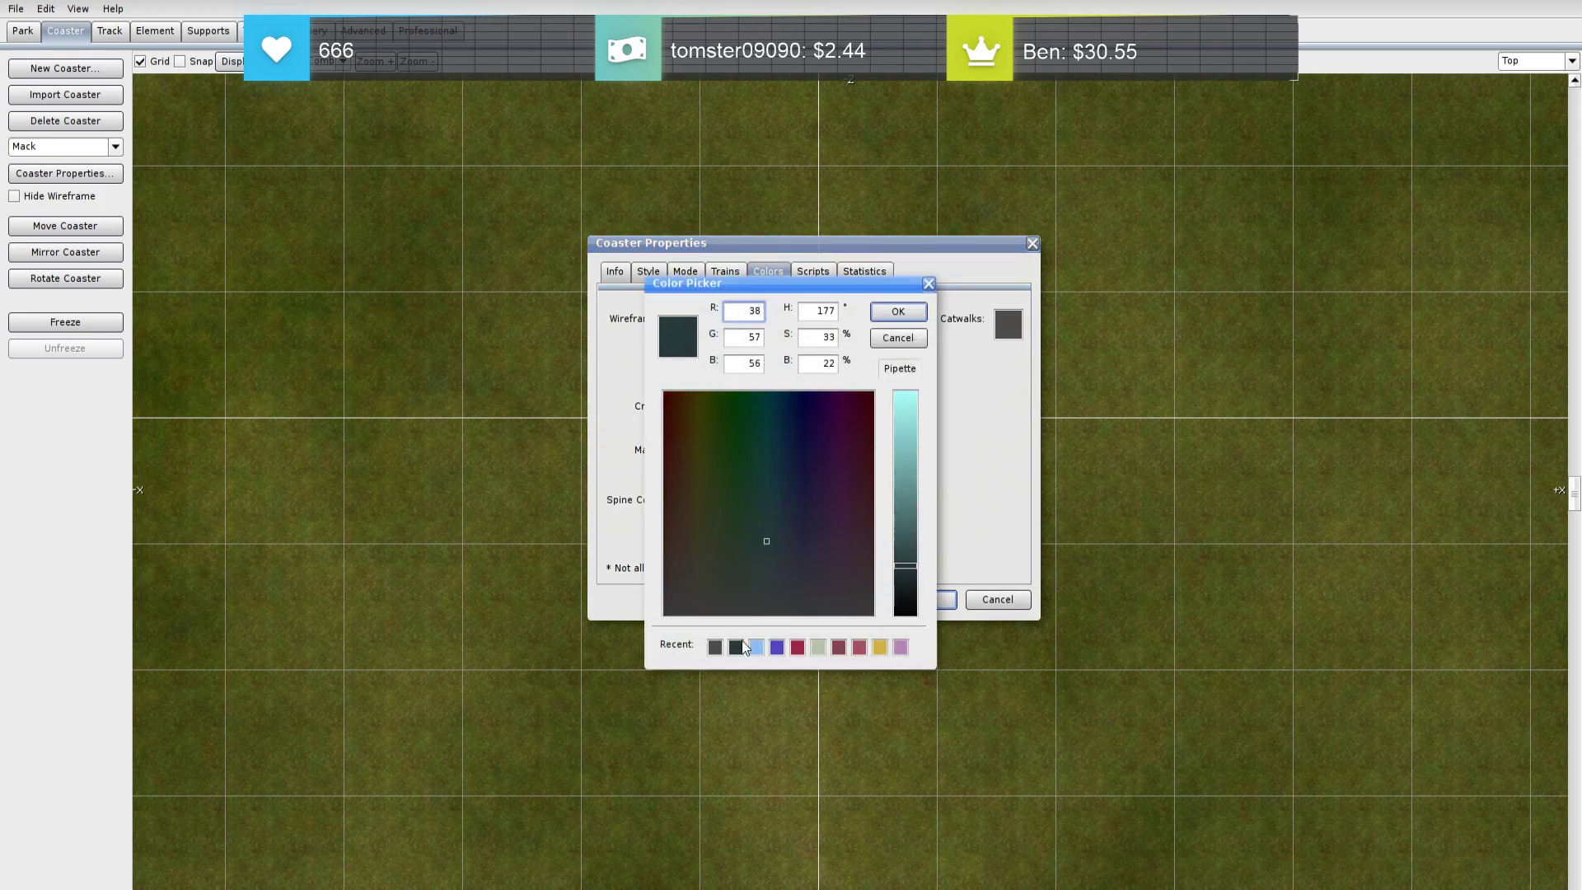
click(903, 313)
click(812, 466)
click(717, 646)
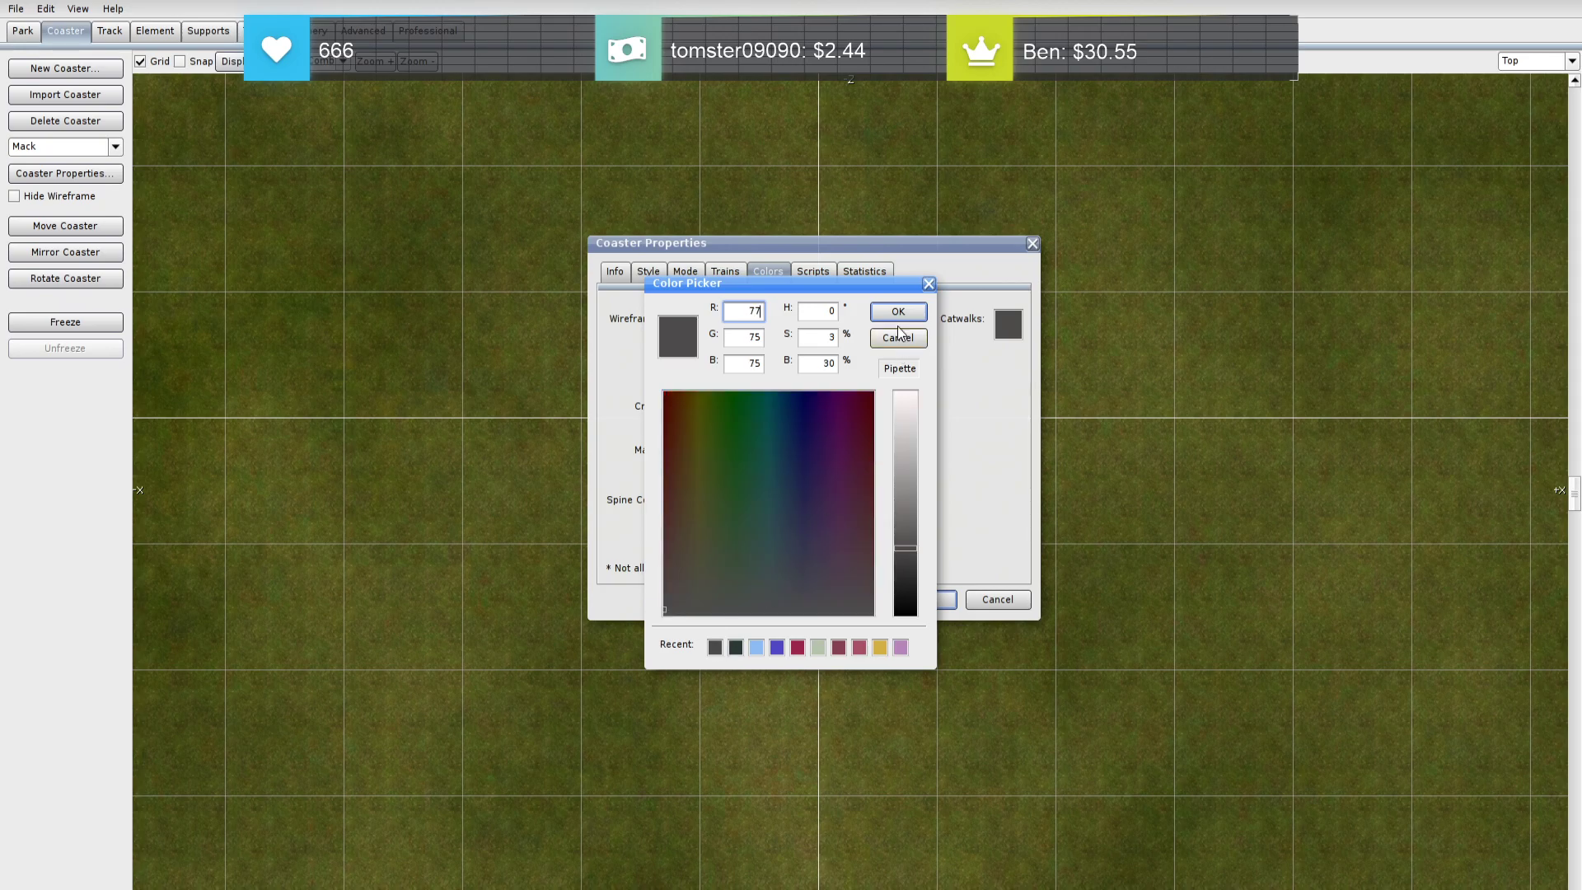
click(898, 311)
Color the chassis dark teal and the handrails dark grey, and apply the coaster properties
click(914, 330)
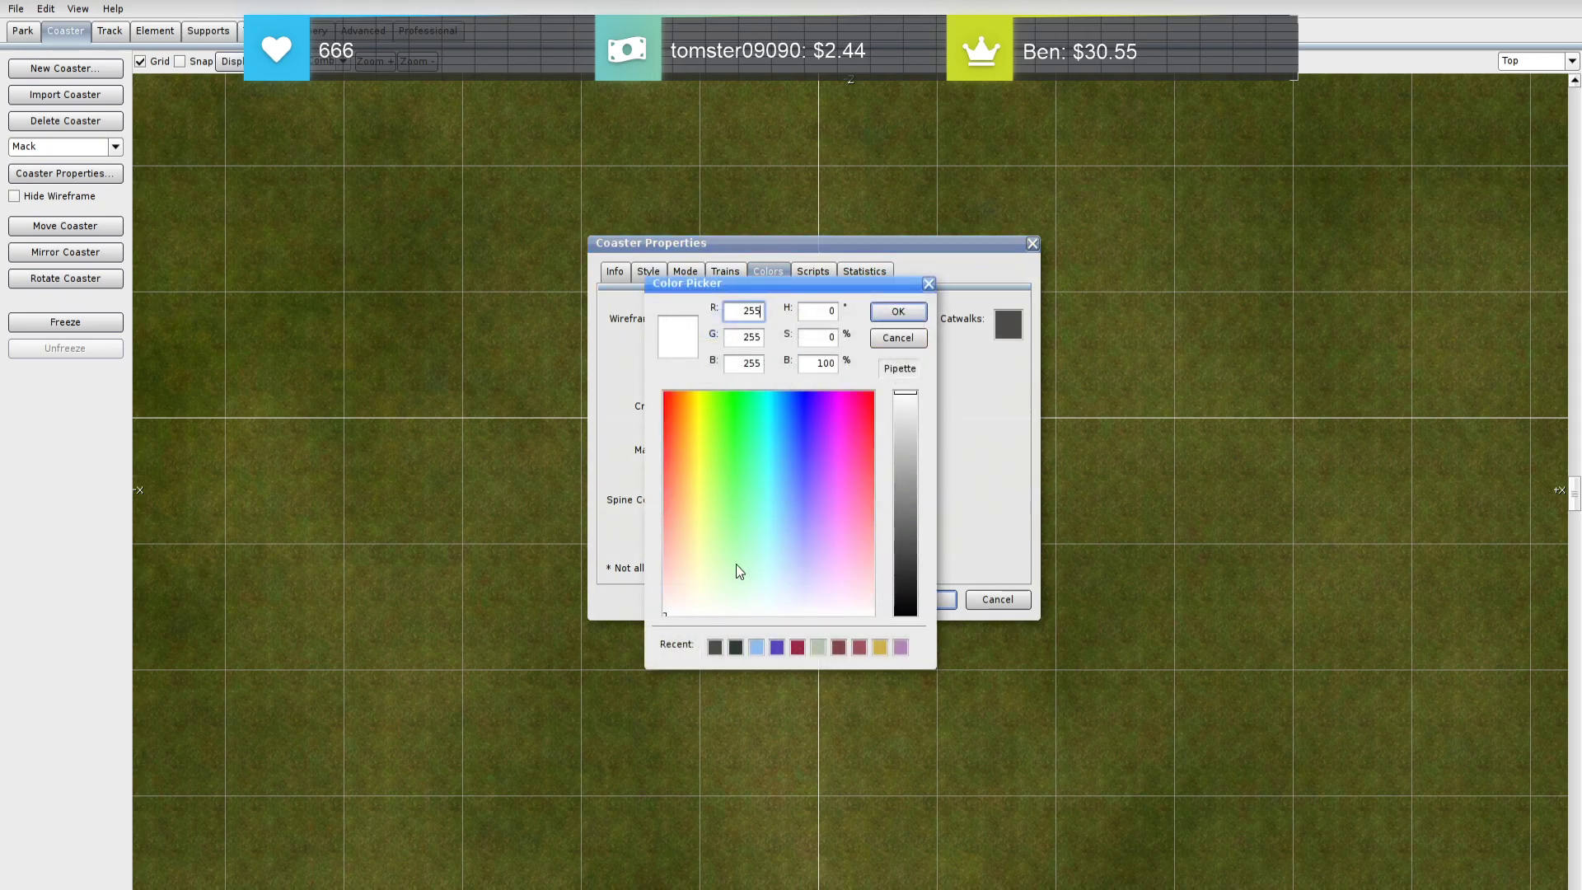
click(736, 647)
click(898, 312)
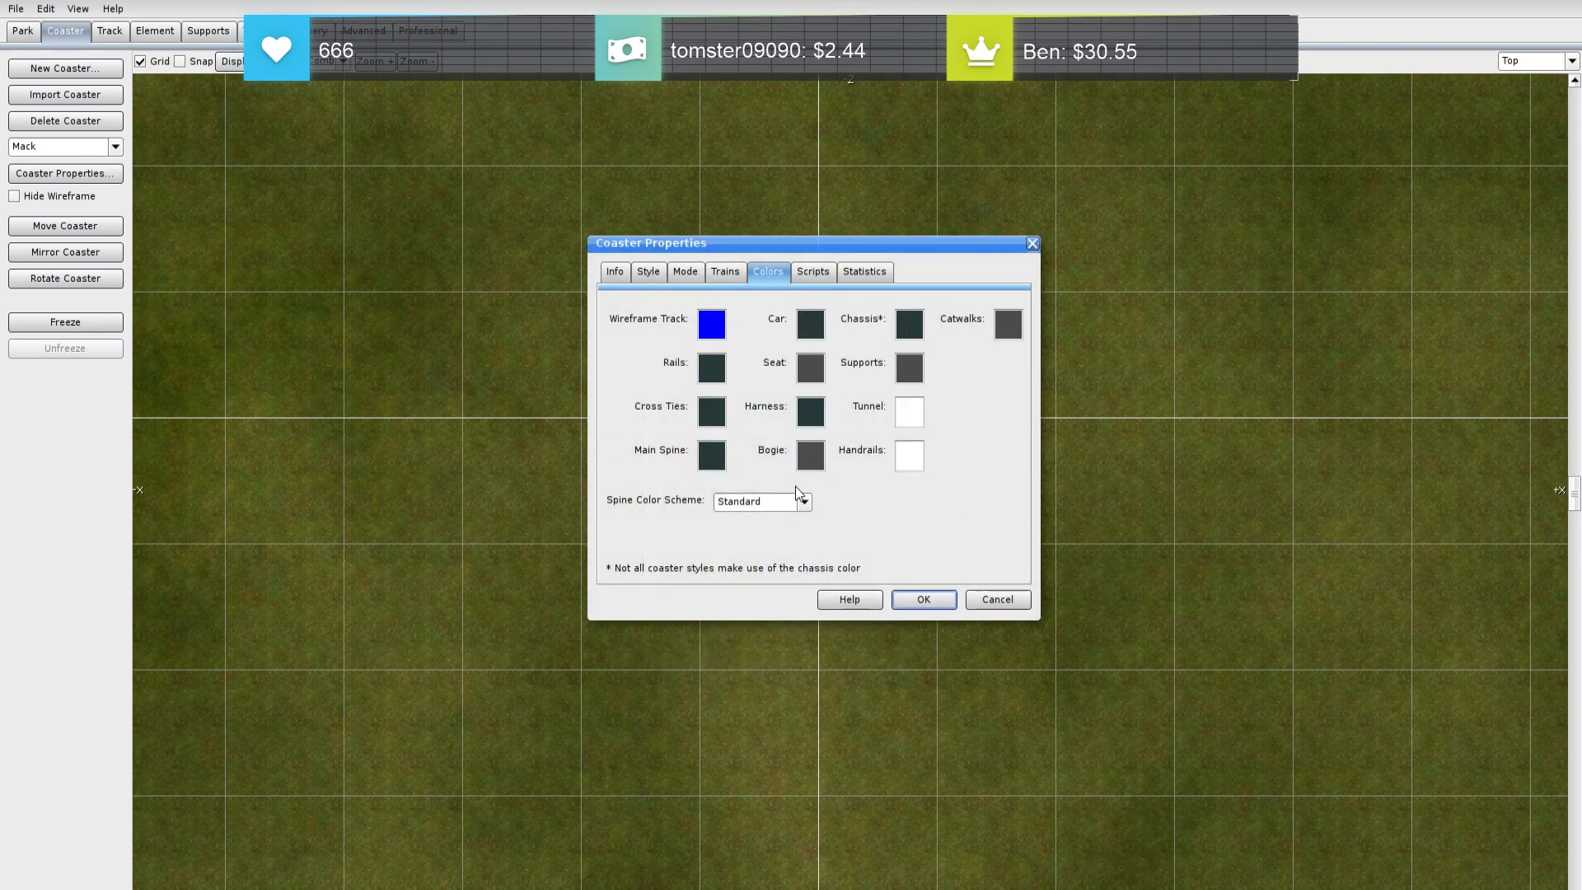
click(909, 457)
click(724, 648)
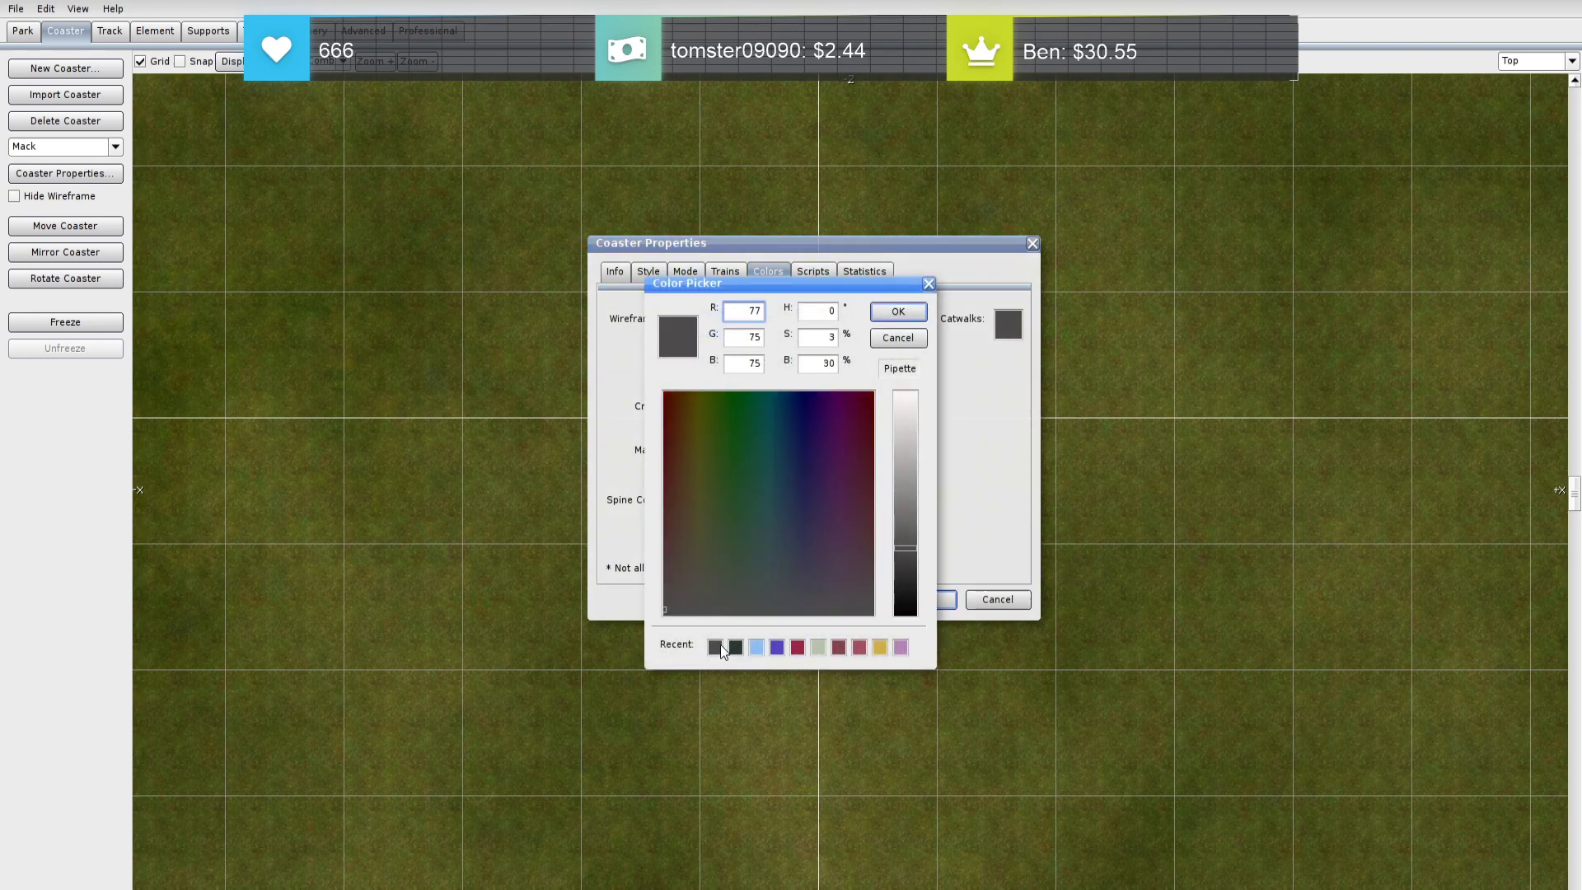
click(898, 311)
click(915, 601)
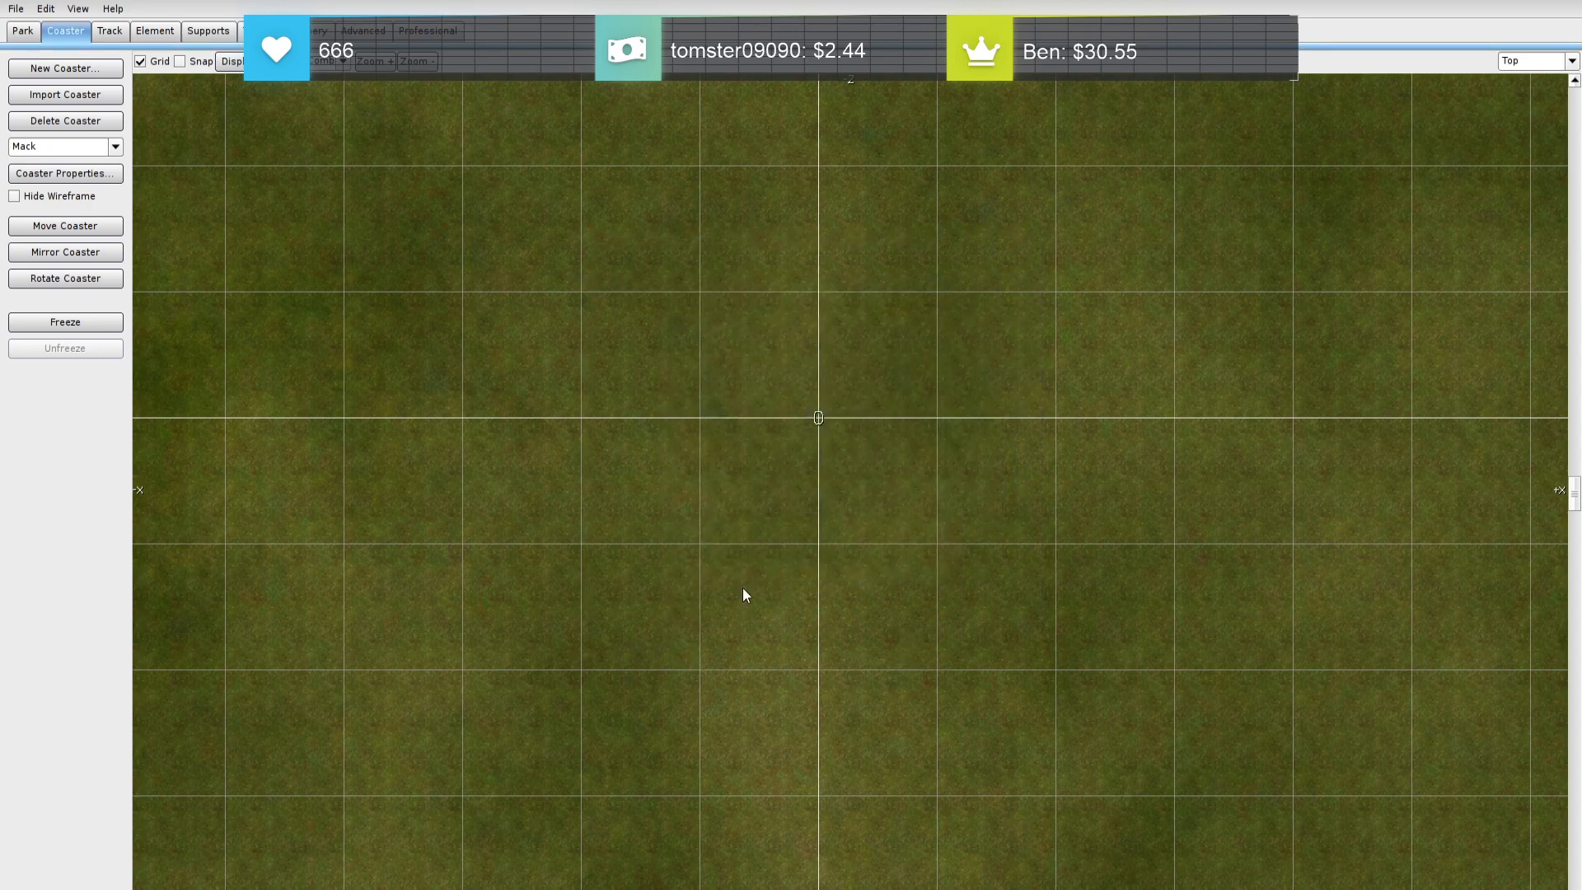
Draw a straight track along the X axis, from one major grid line on the +X side to the matching line on the -X side
click(110, 31)
click(74, 328)
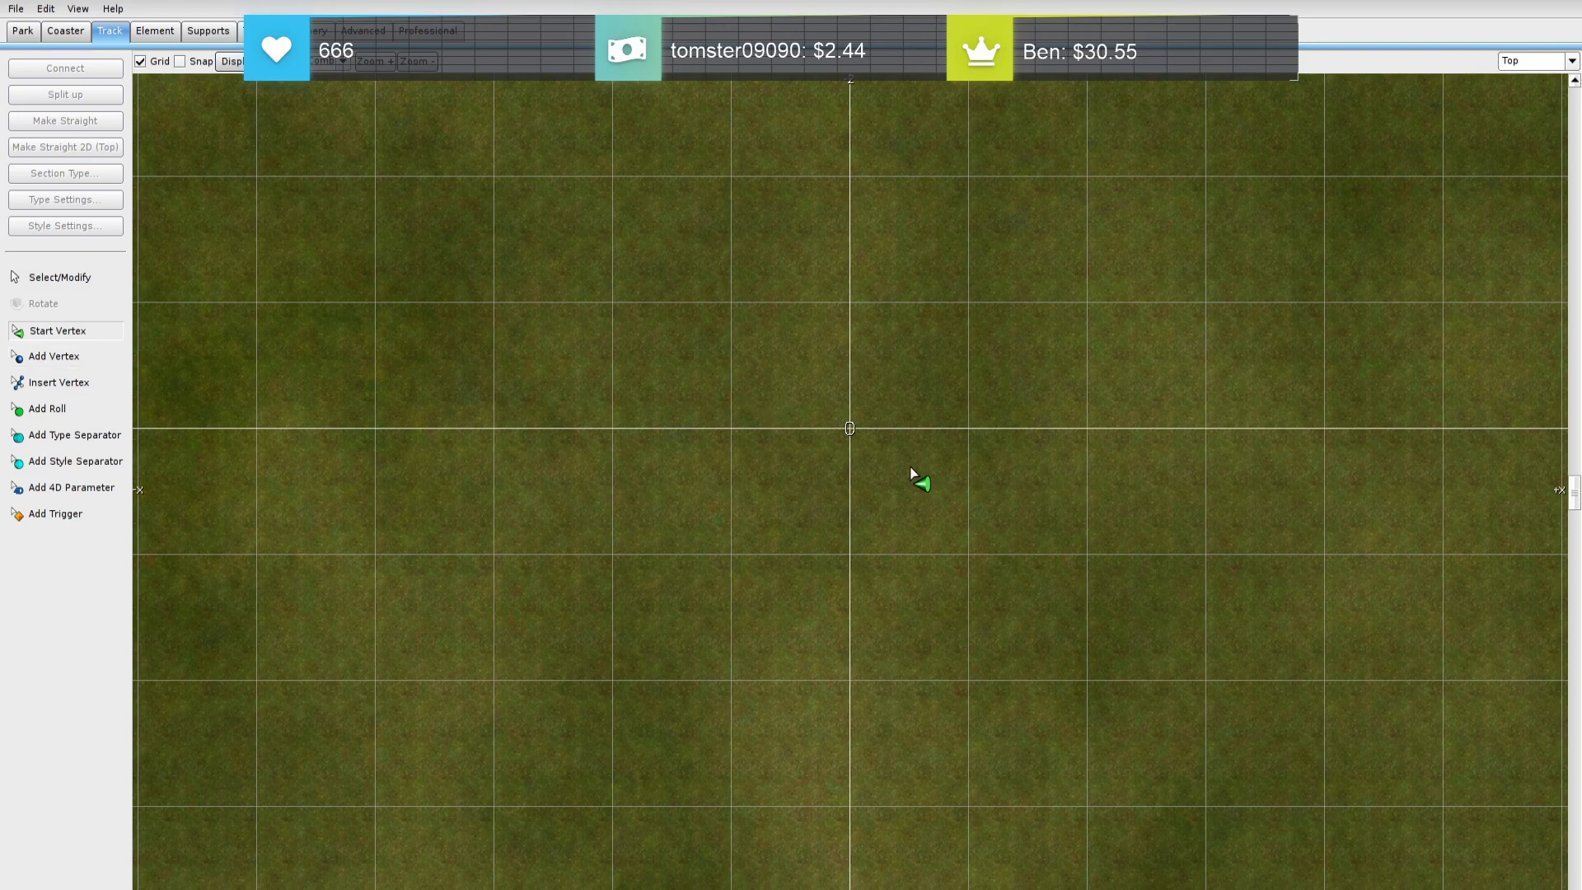
scroll(918, 484, down, 4)
scroll(851, 551, up, 12)
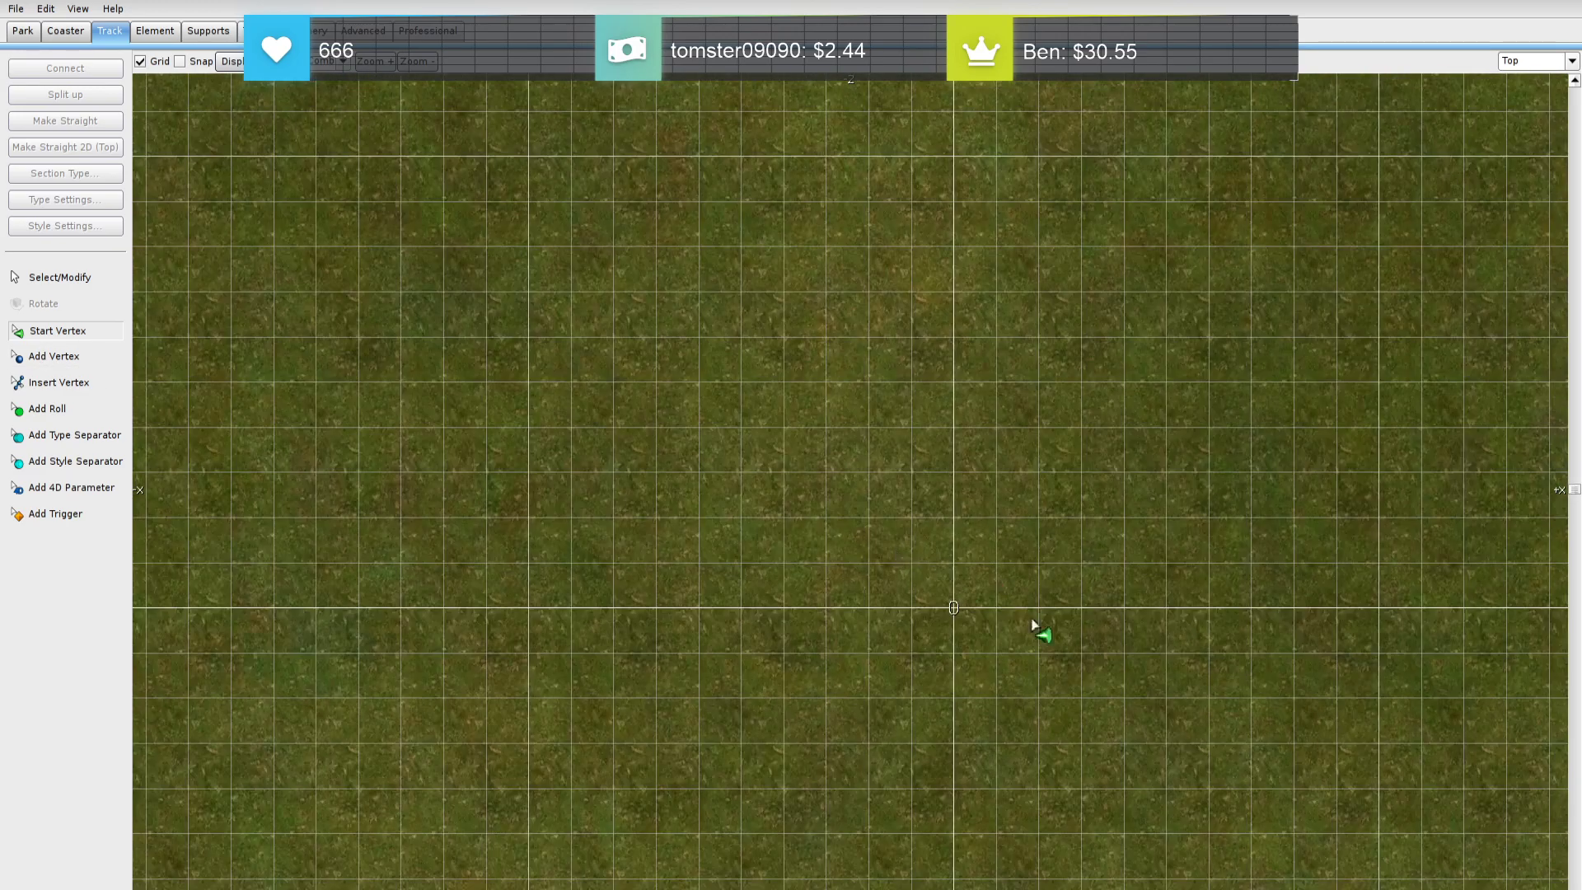
right_drag(1019, 619, 895, 436)
scroll(836, 422, up, 4)
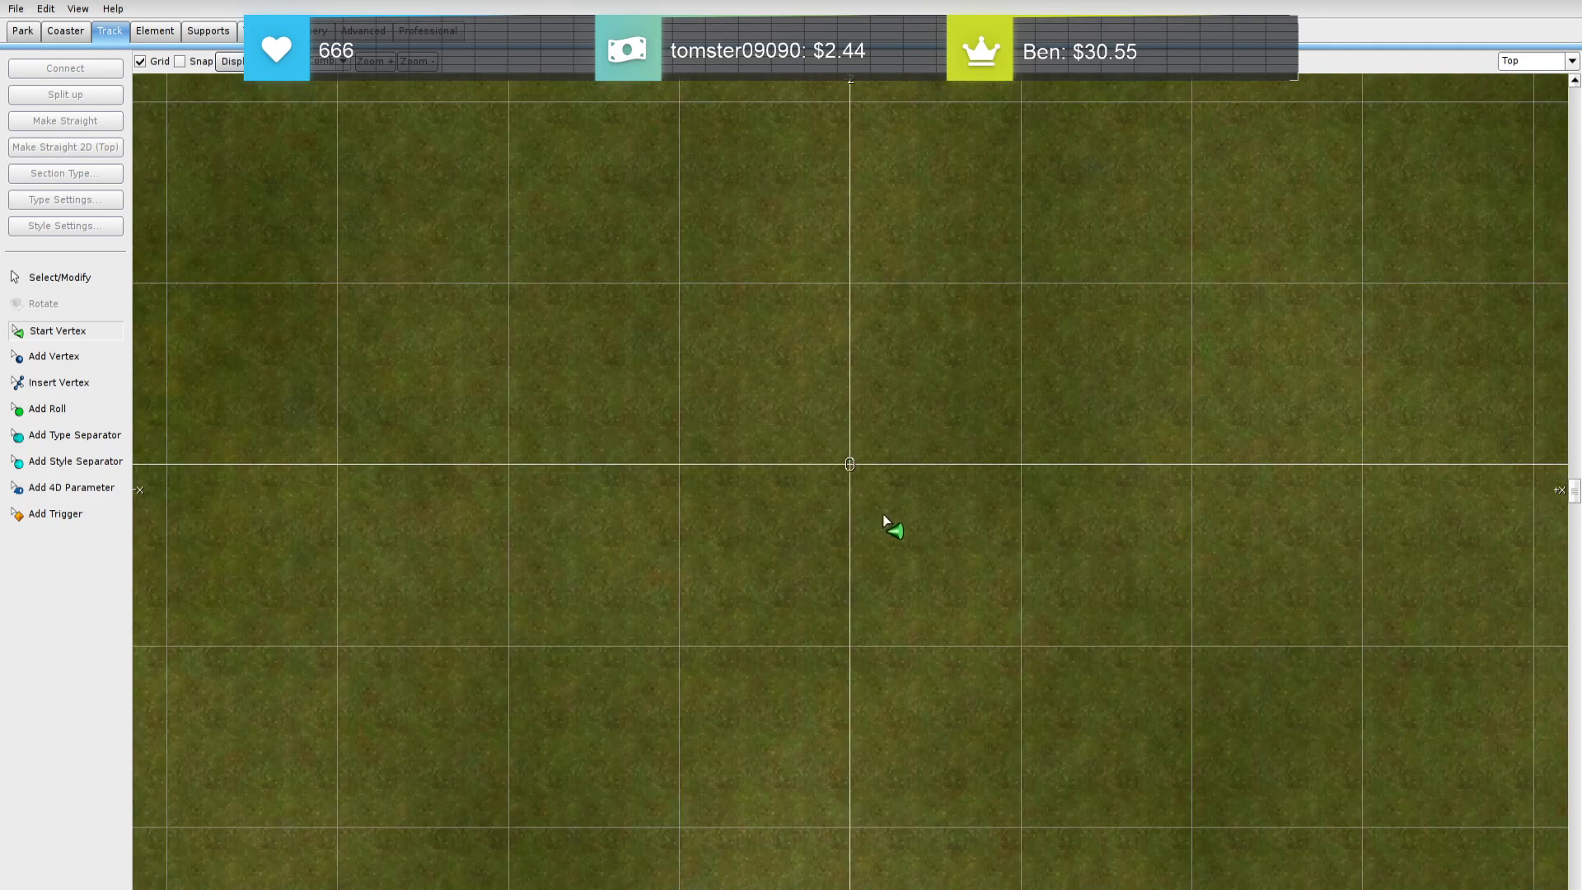
scroll(845, 470, up, 5)
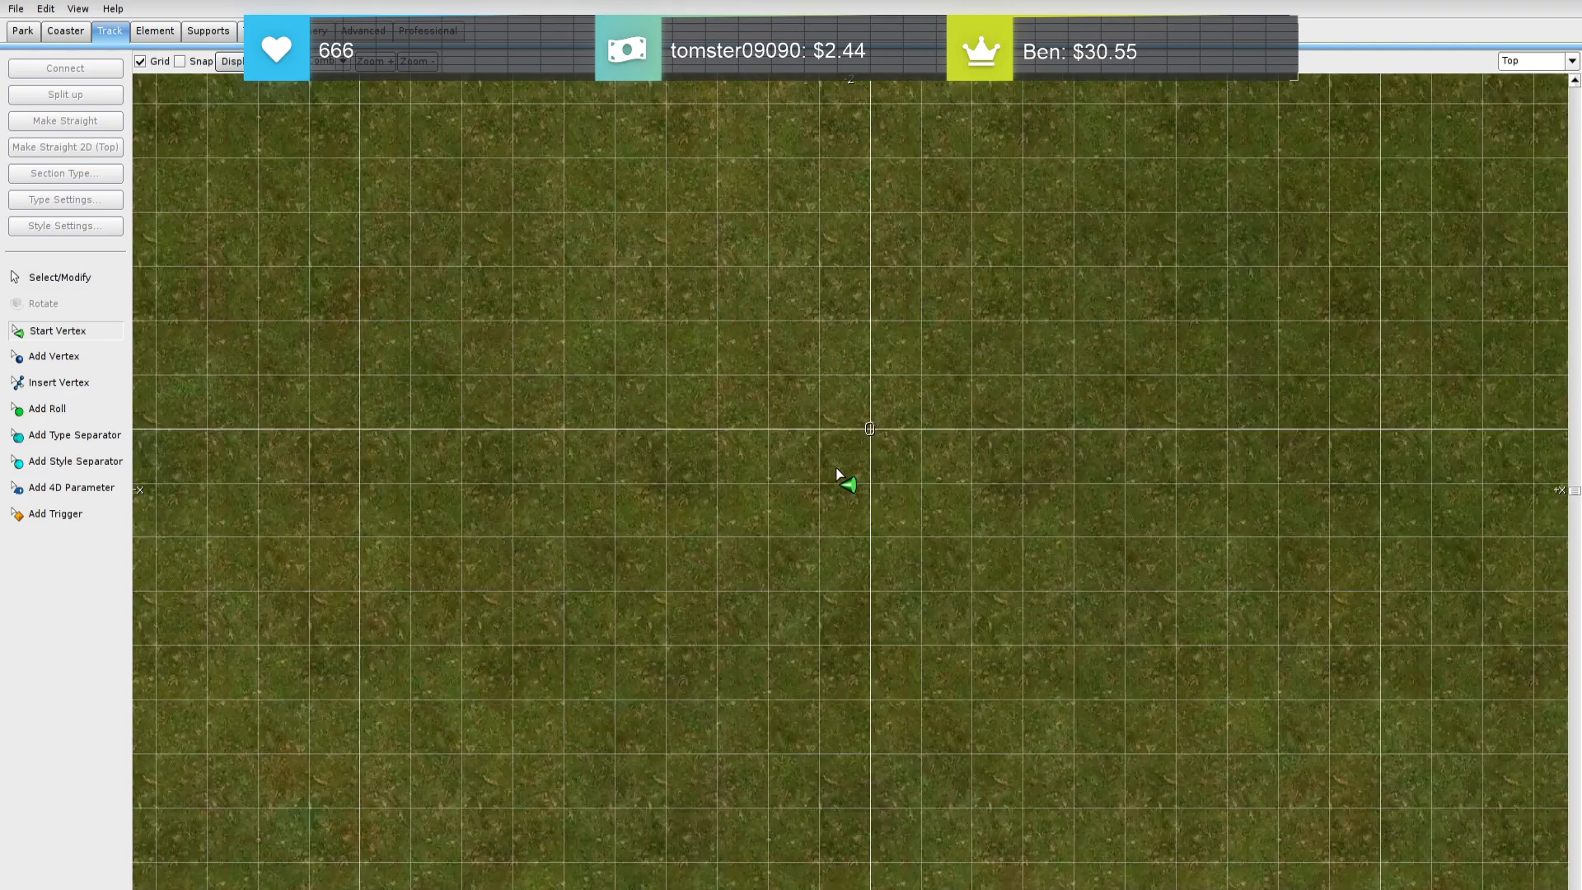
scroll(940, 515, up, 2)
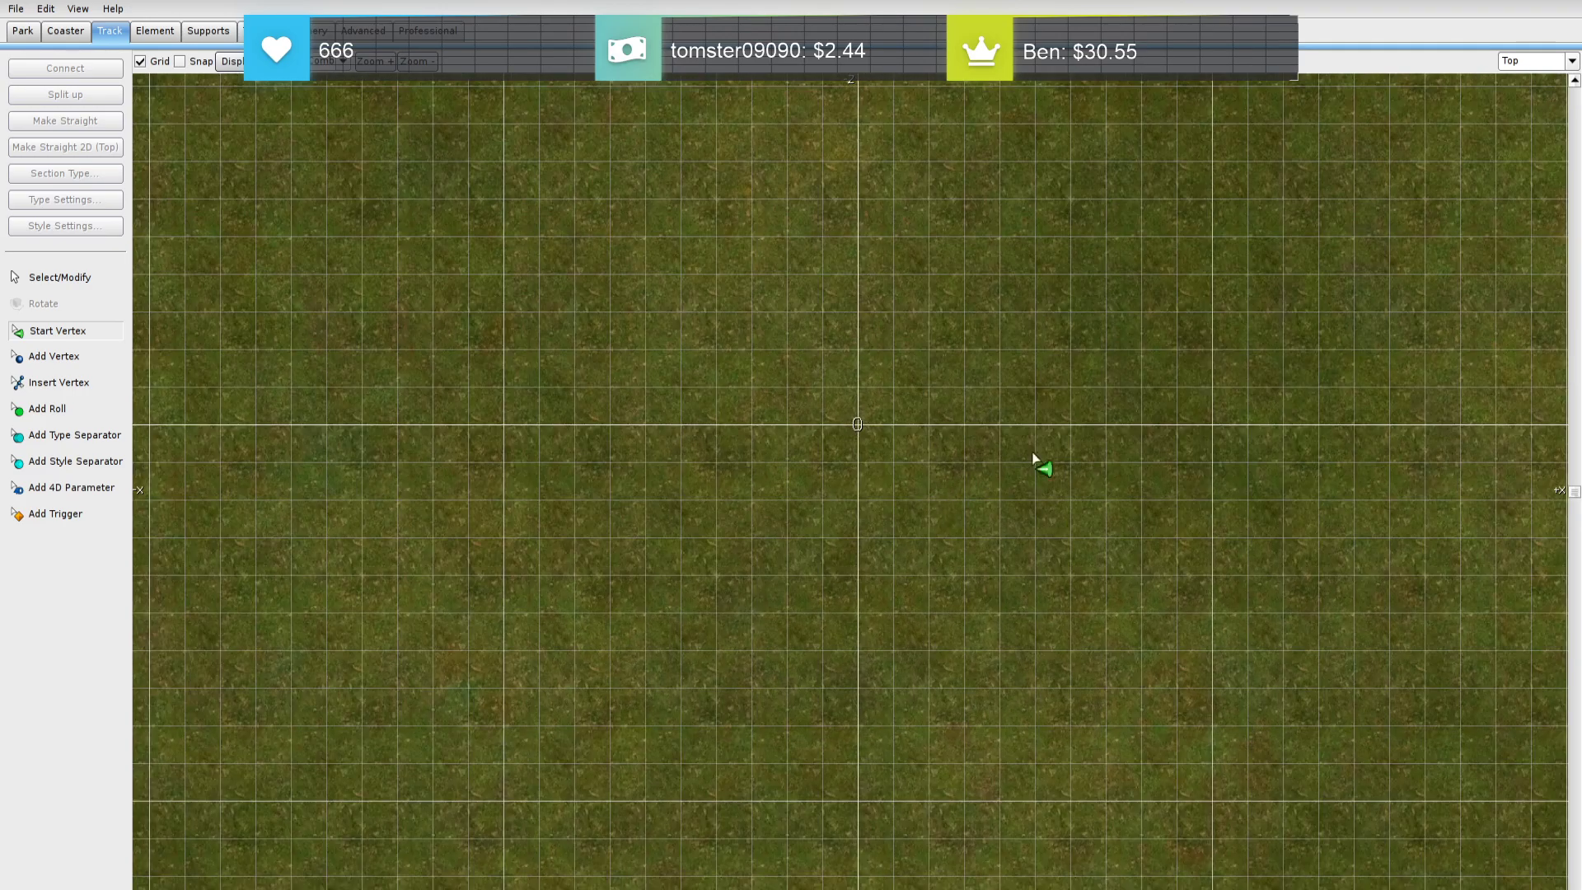
click(1213, 425)
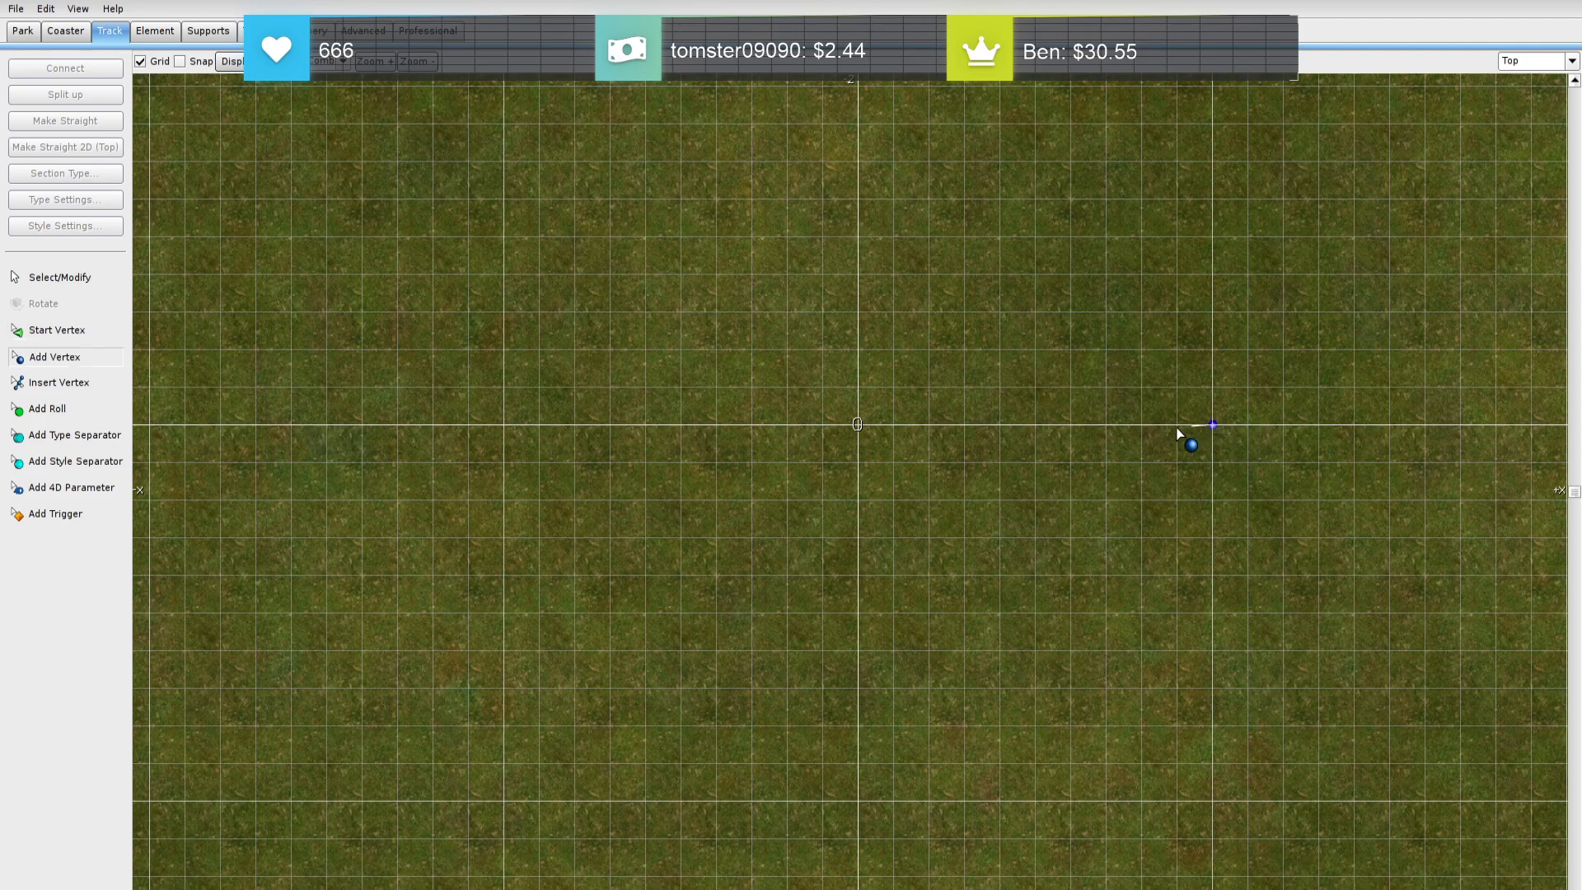
click(501, 425)
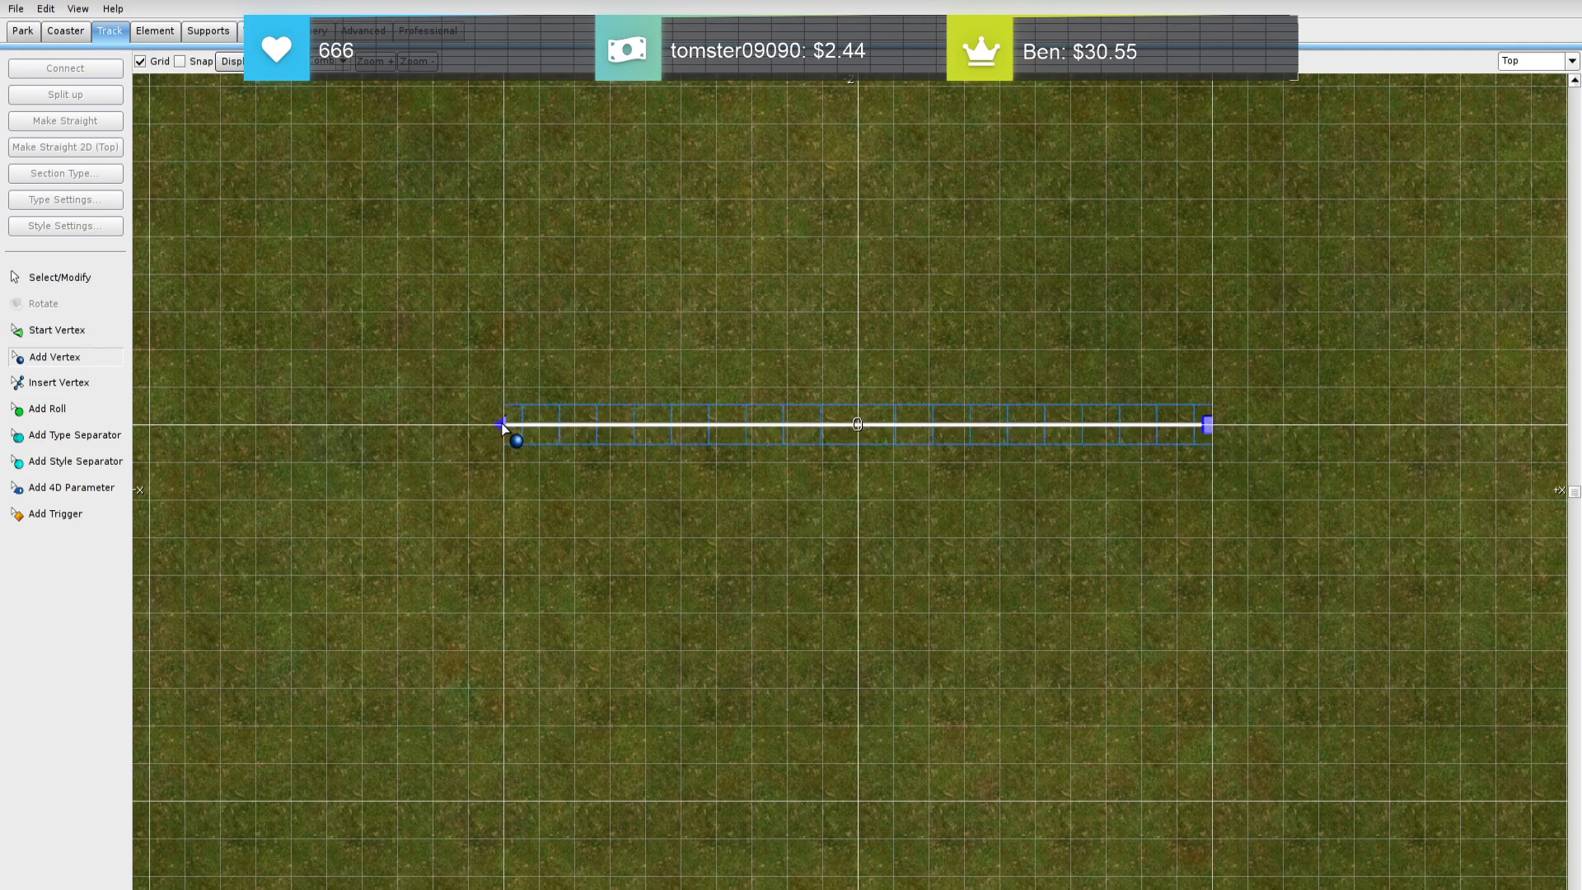
right_click(1170, 455)
click(1209, 430)
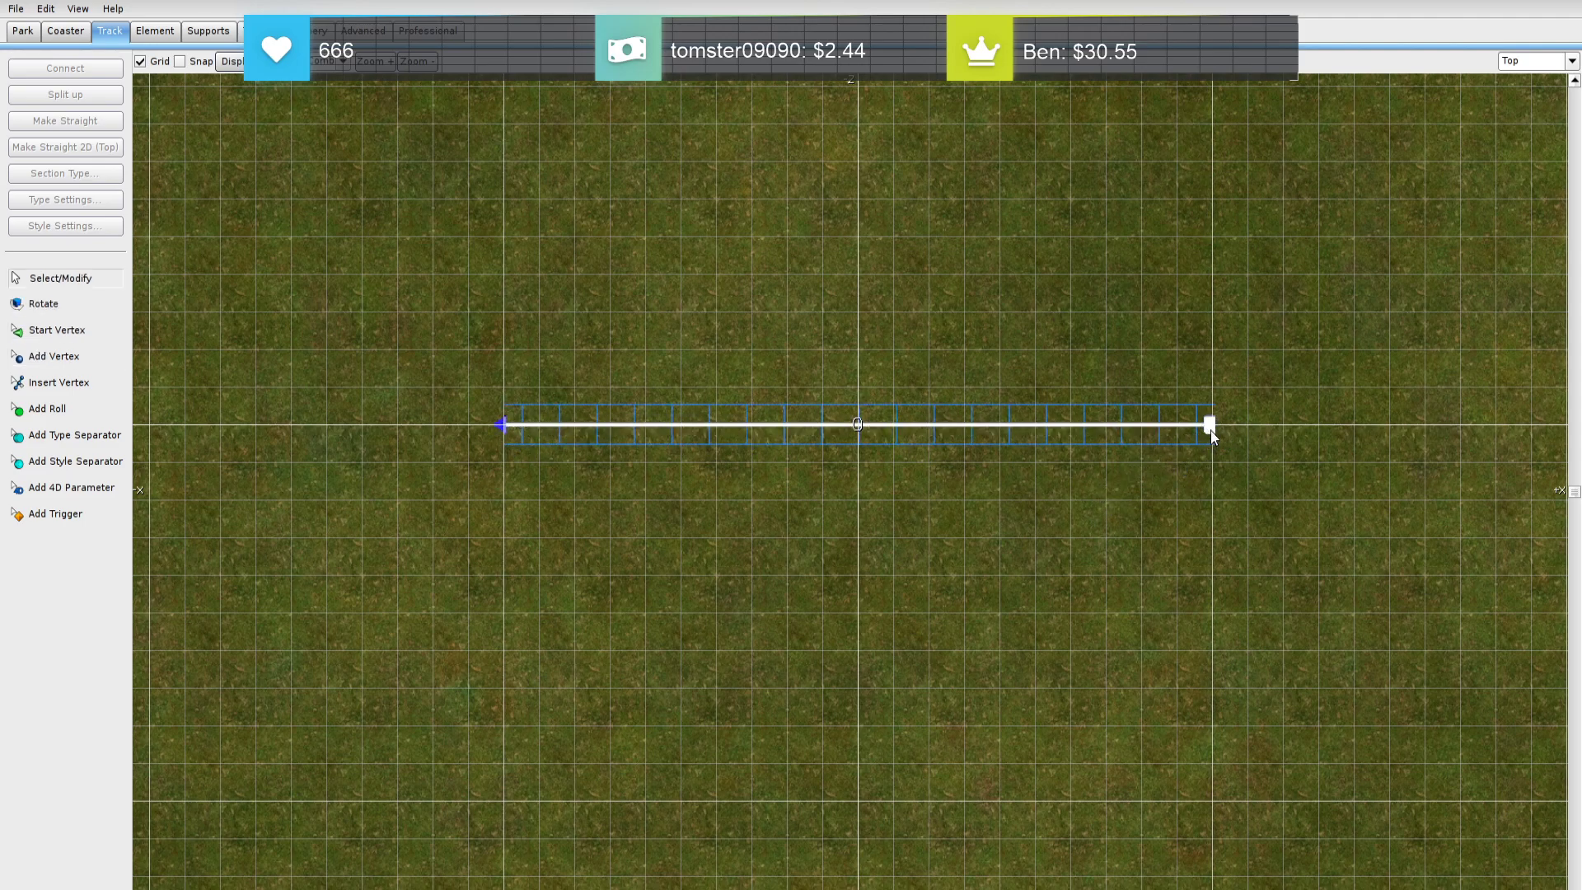
Insert a vertex near each end of the straight track
click(77, 382)
click(626, 426)
click(1094, 426)
double_click(1096, 427)
click(623, 426)
click(1295, 433)
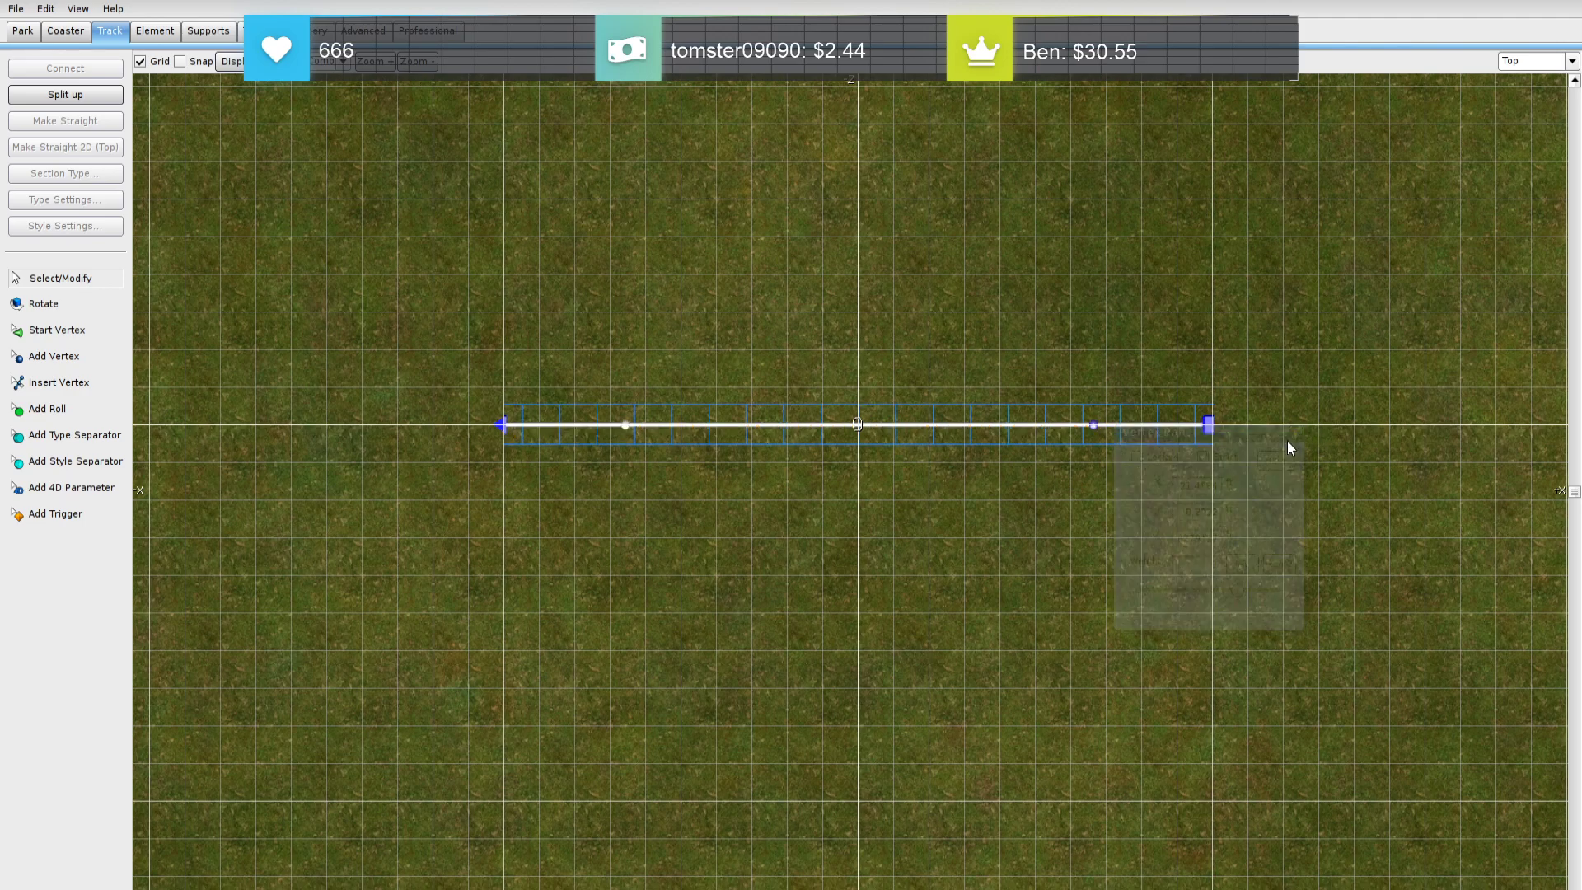
Add a type separator to the track next to each of the two inner vertices
click(74, 435)
click(624, 445)
click(1108, 449)
right_click(1026, 453)
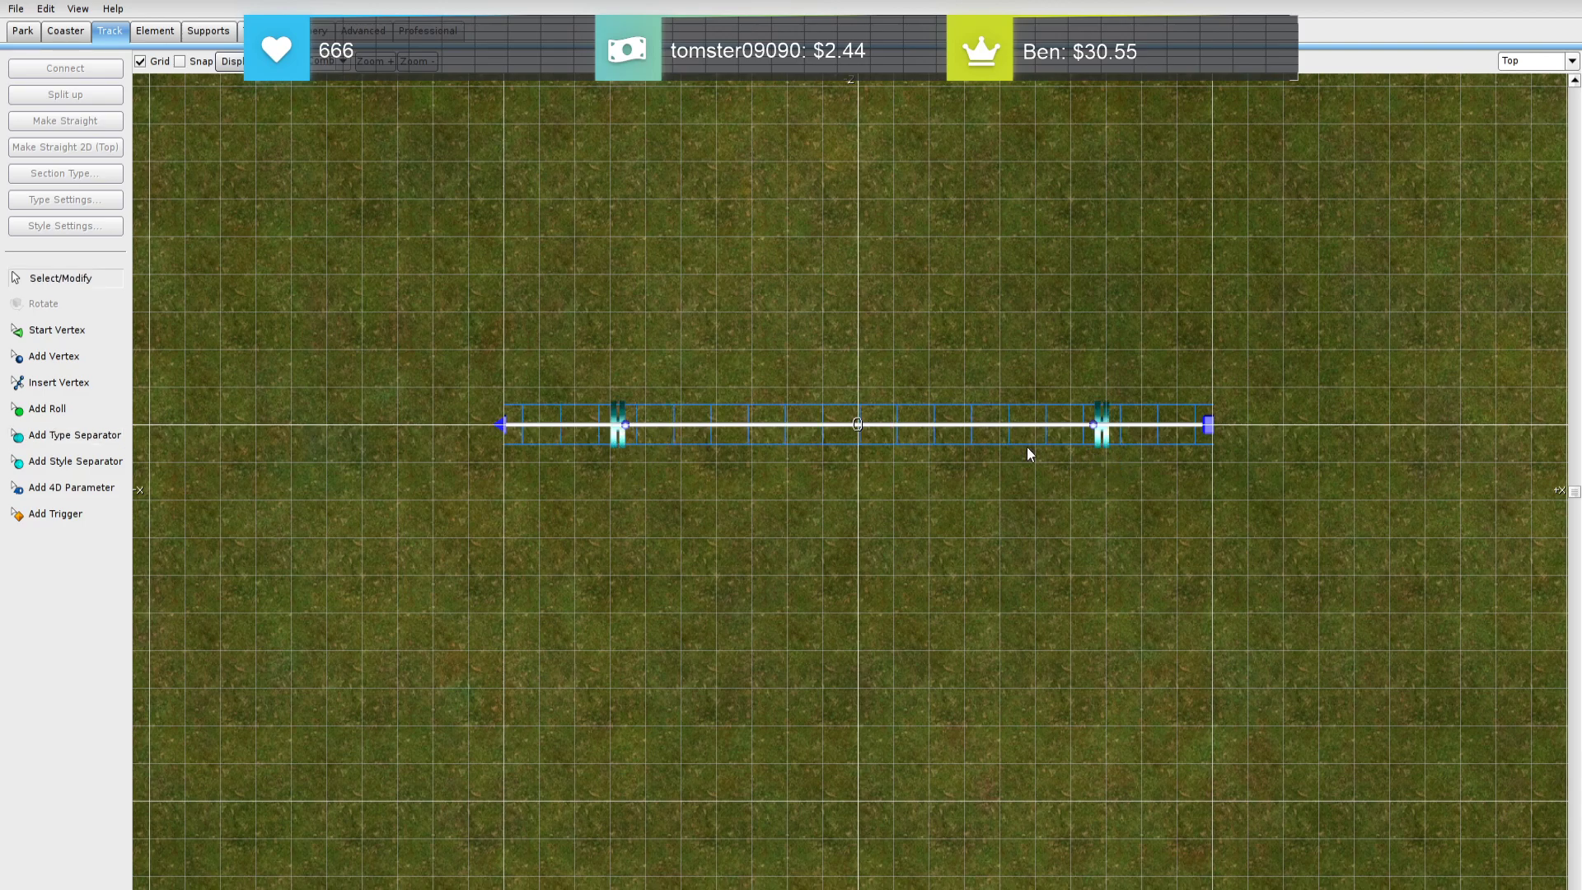
Make the section between the separators a Station and move both separators outward to lengthen it
click(1026, 452)
click(80, 177)
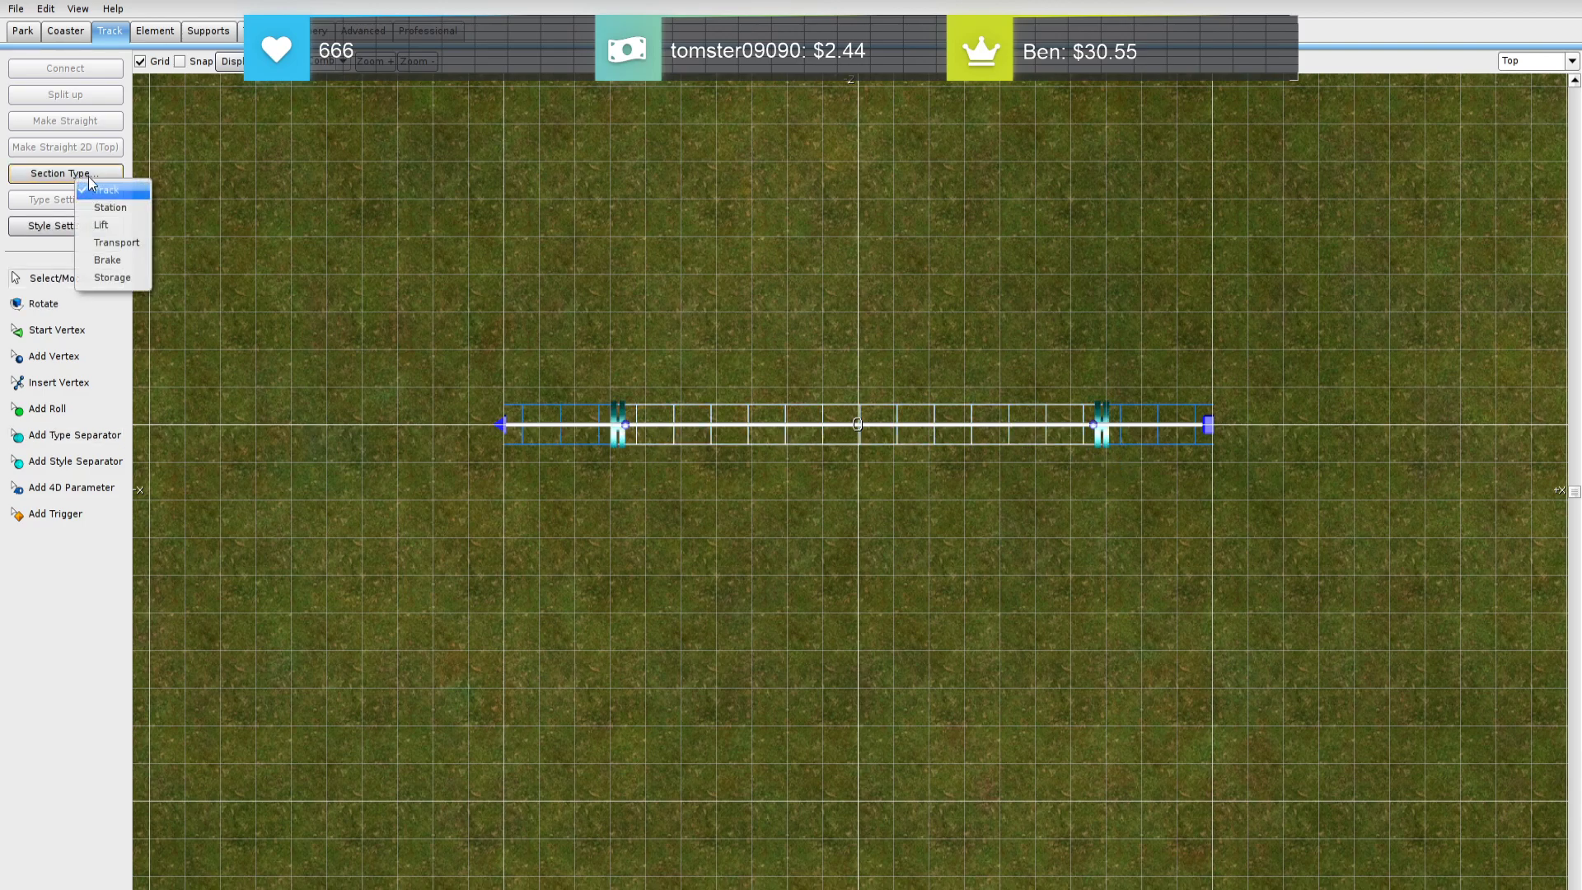
click(124, 207)
drag(1114, 442, 1155, 444)
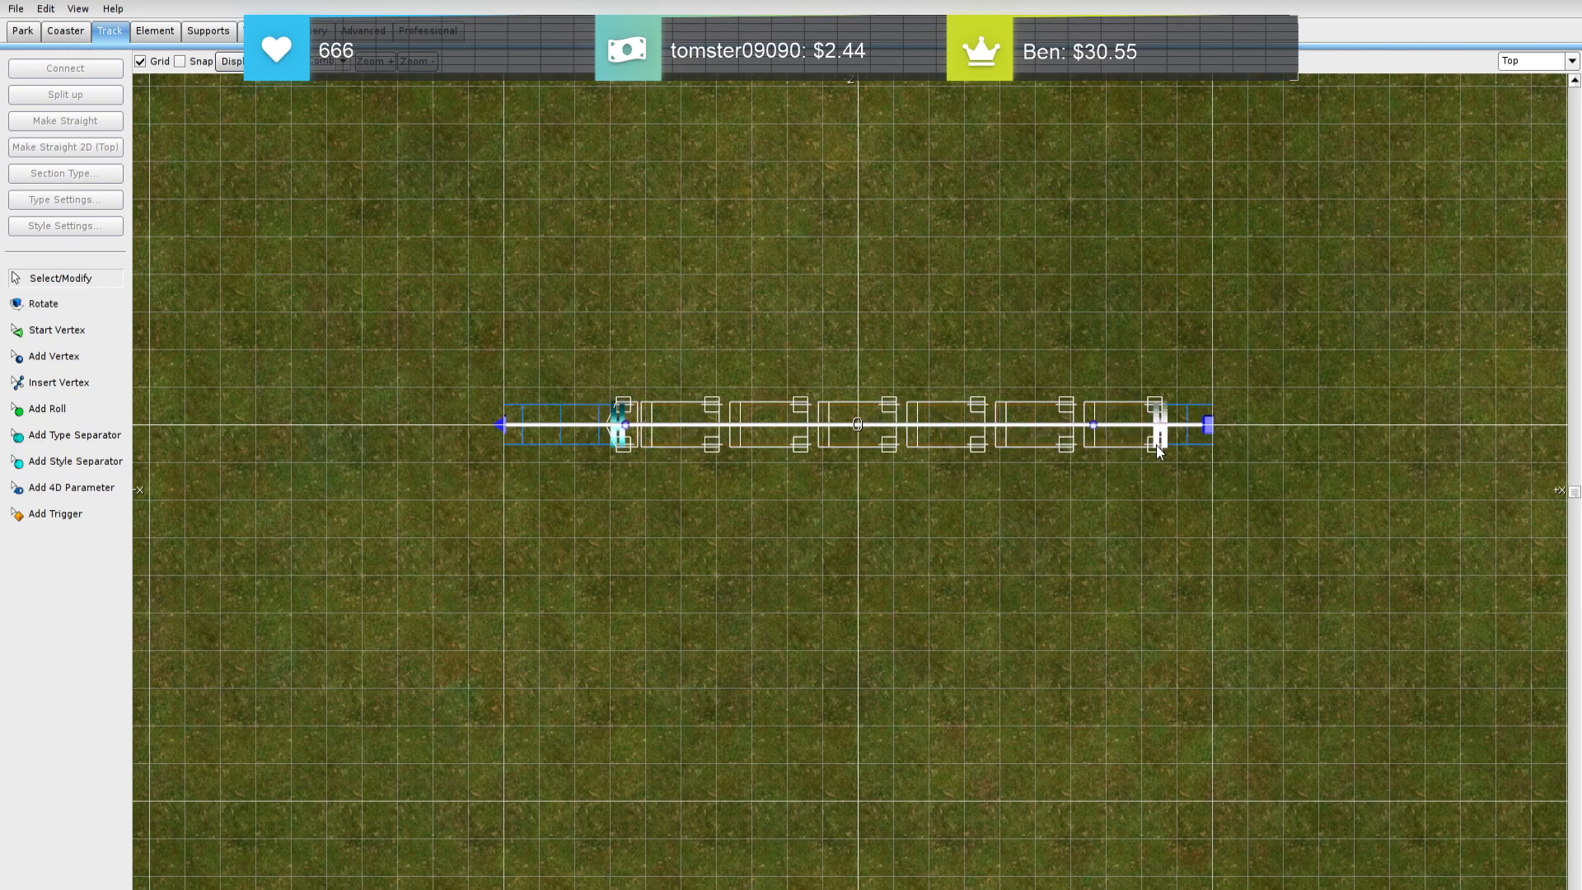
drag(634, 450, 566, 443)
Insert another vertex in the middle of the station track and center it on the origin
right_drag(946, 547, 717, 530)
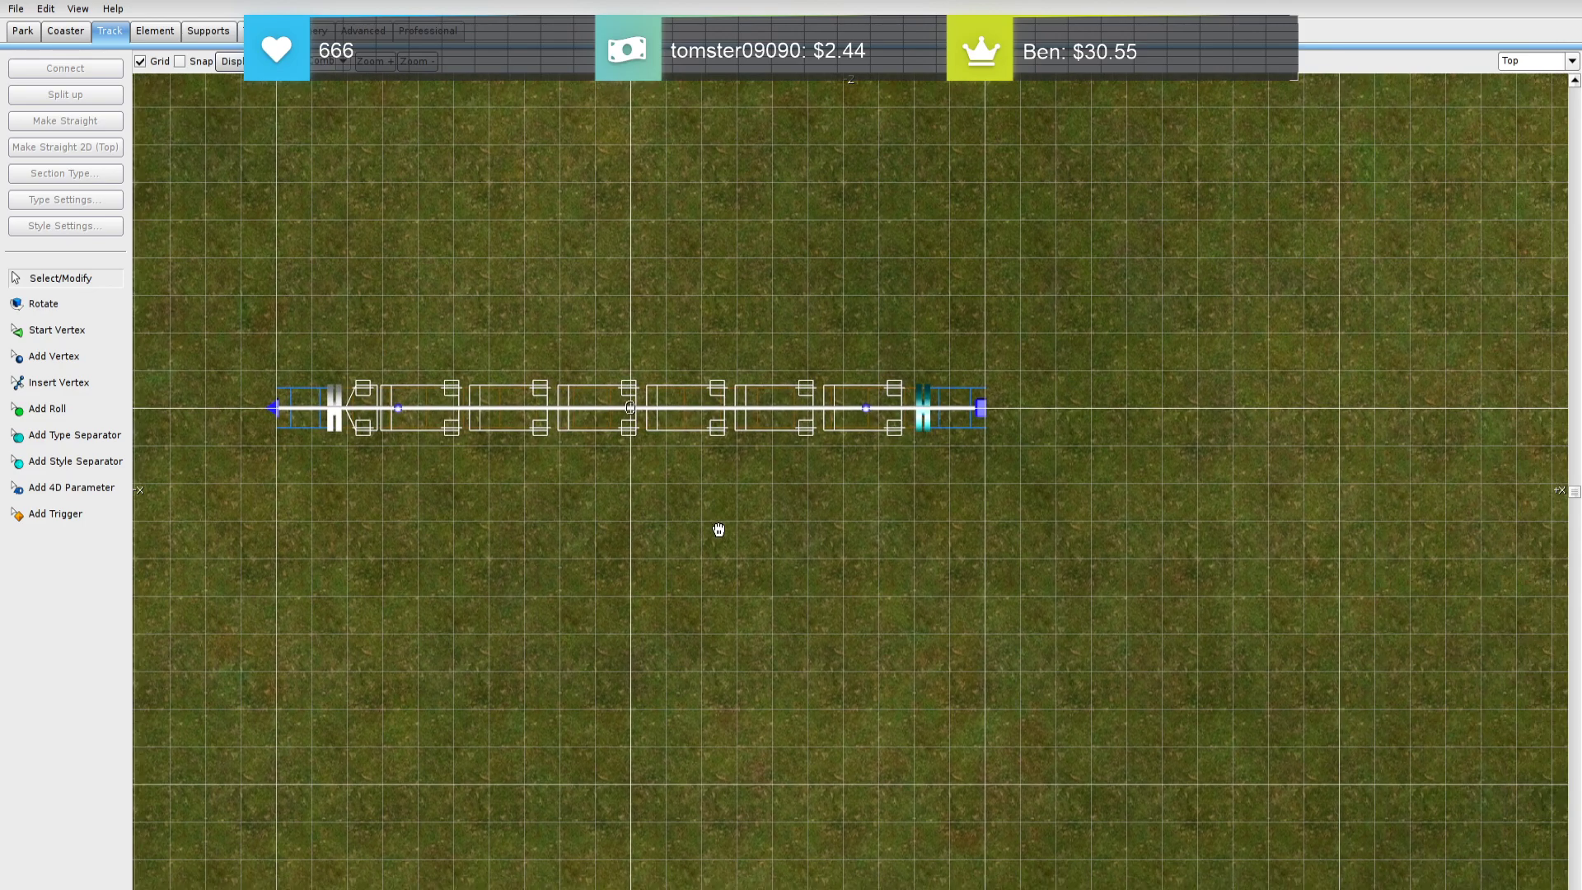
scroll(602, 540, down, 4)
right_drag(591, 541, 832, 556)
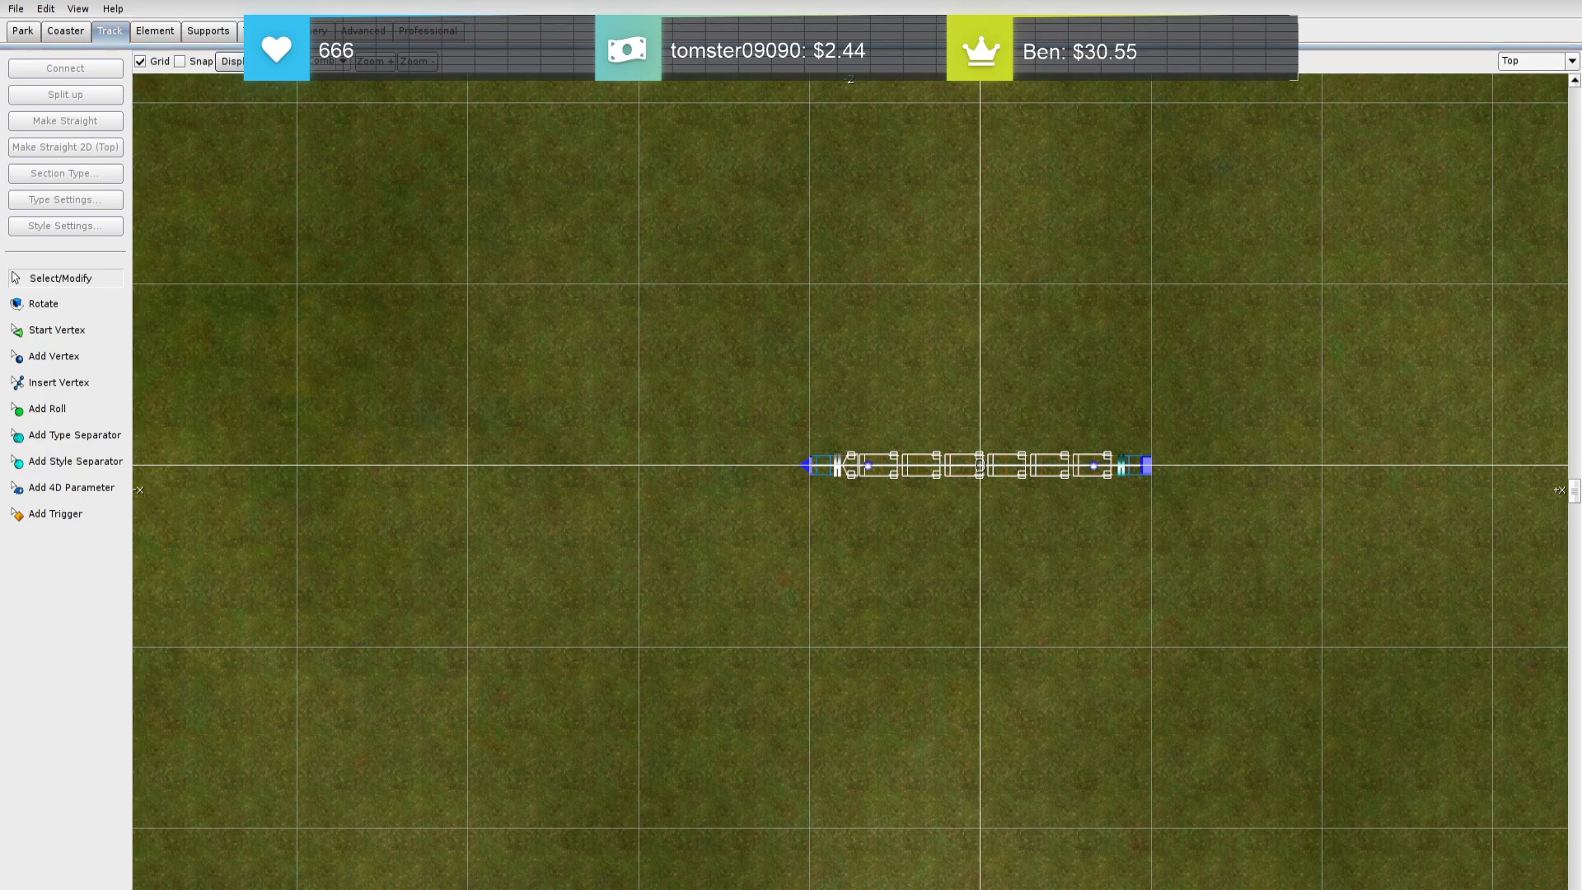
right_drag(1509, 471, 1301, 507)
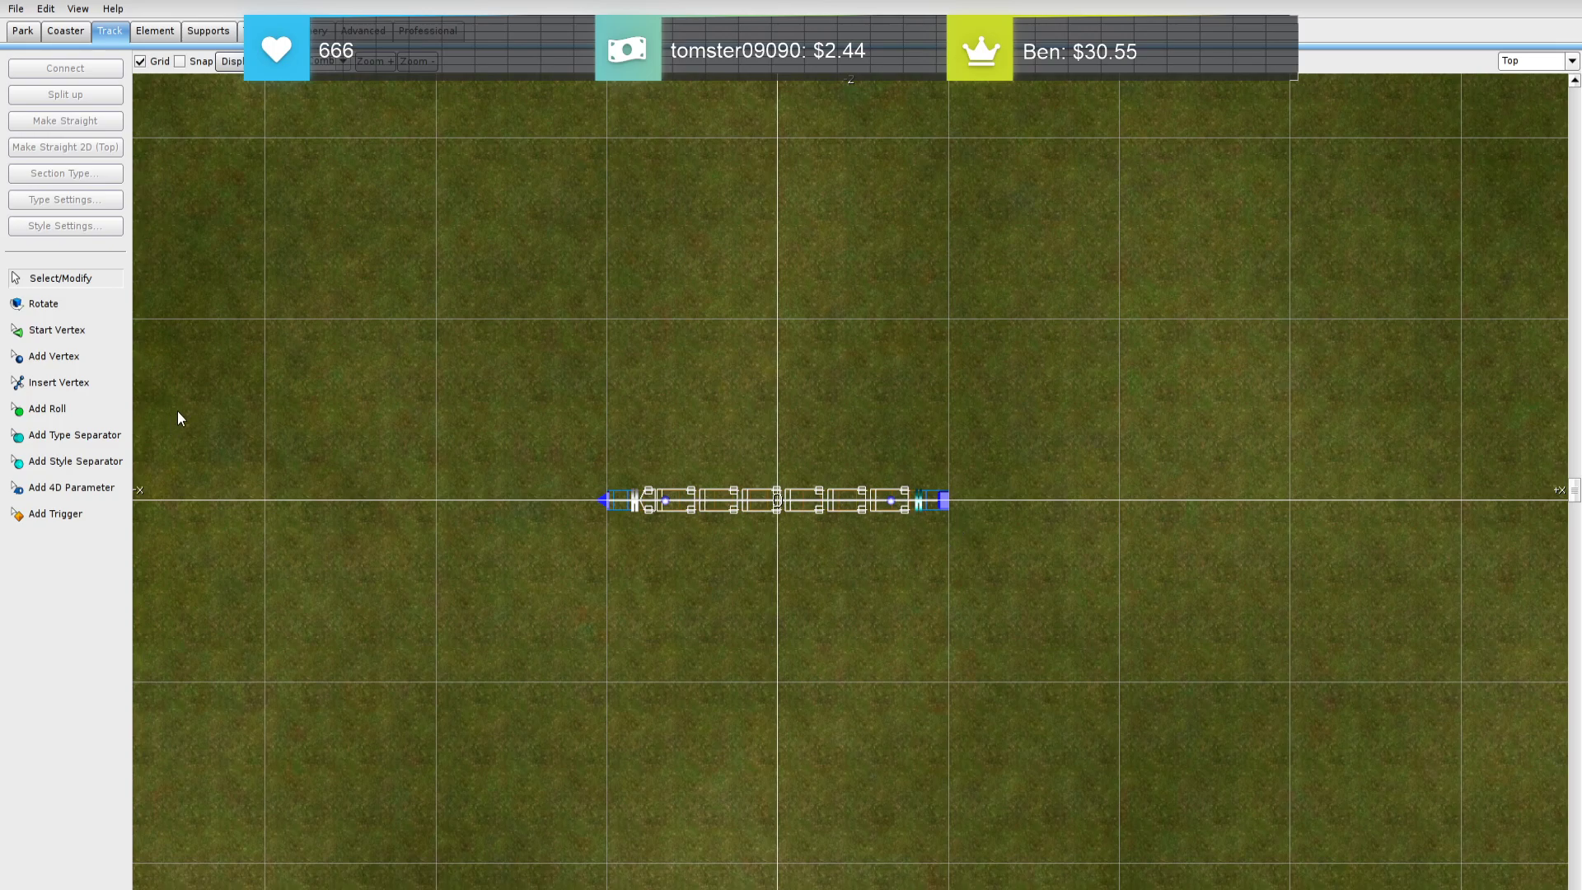
click(58, 383)
click(722, 500)
double_click(778, 502)
click(1206, 458)
click(1293, 433)
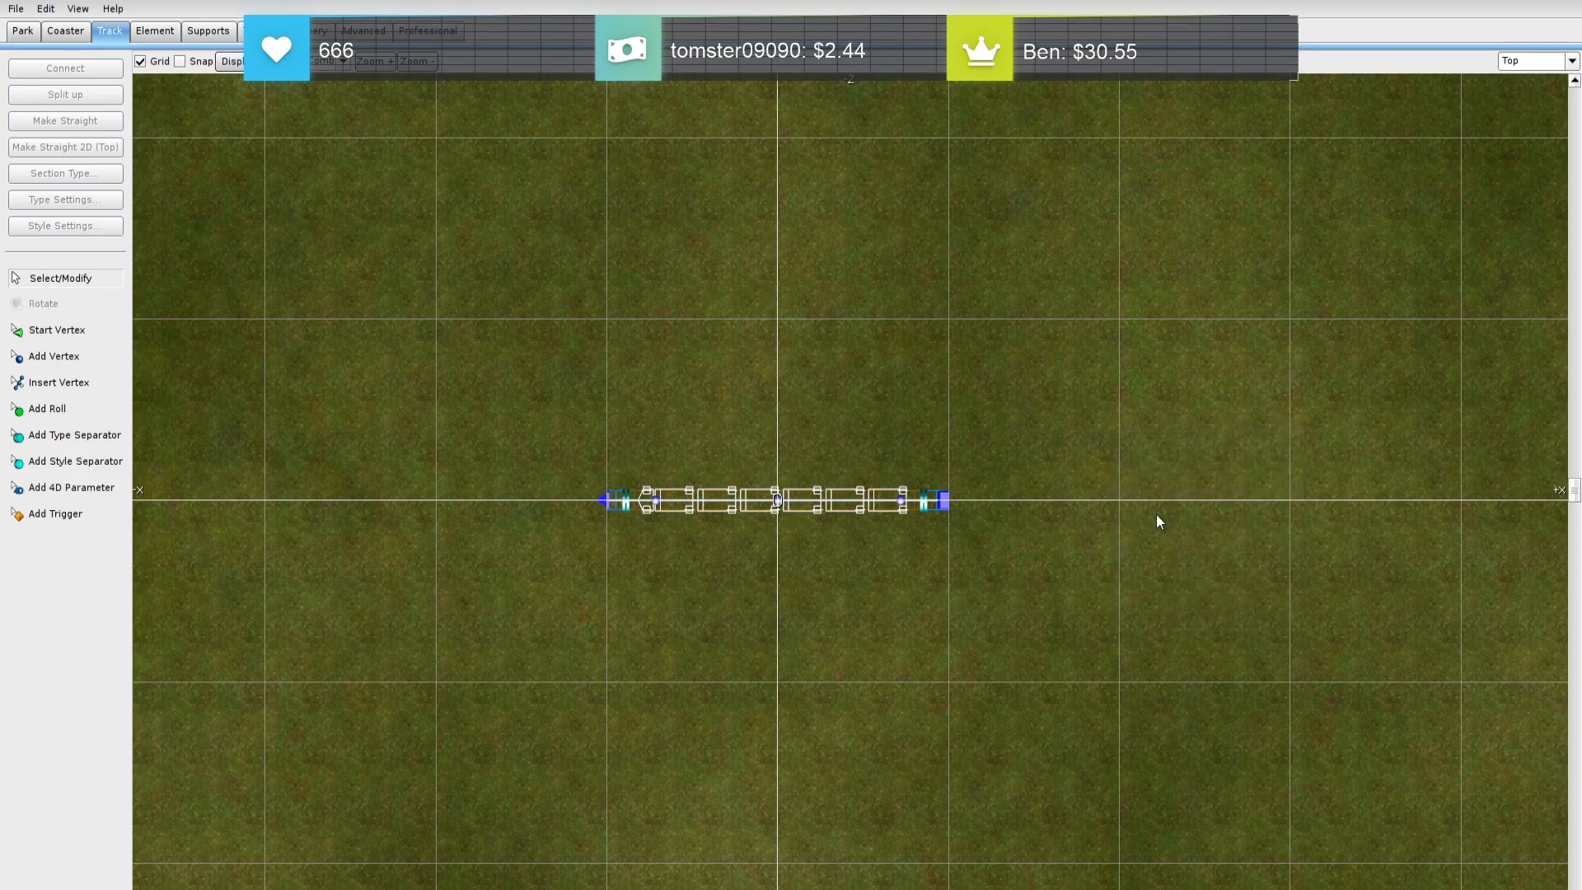
Switch the viewport to the Perspective view to see the station track in 3D
click(1537, 60)
click(1537, 150)
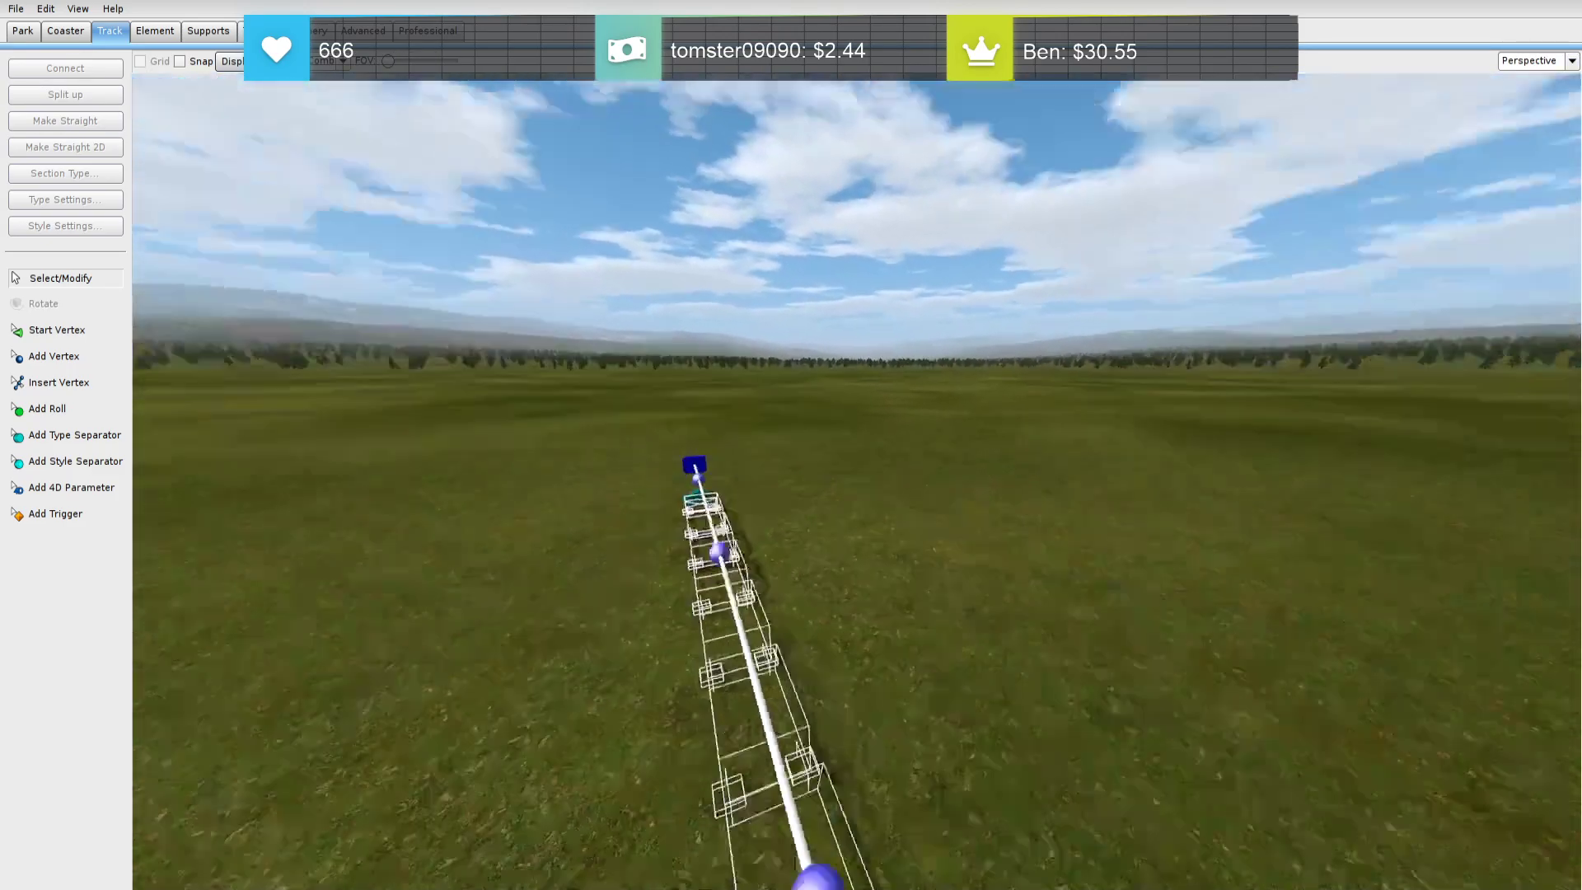
Select the entire station track and raise it above the ground in the Perspective view
mouse_move(901, 315)
right_down()
mouse_move(1071, 371)
mouse_move(900, 315)
right_up()
drag(1276, 618, 353, 395)
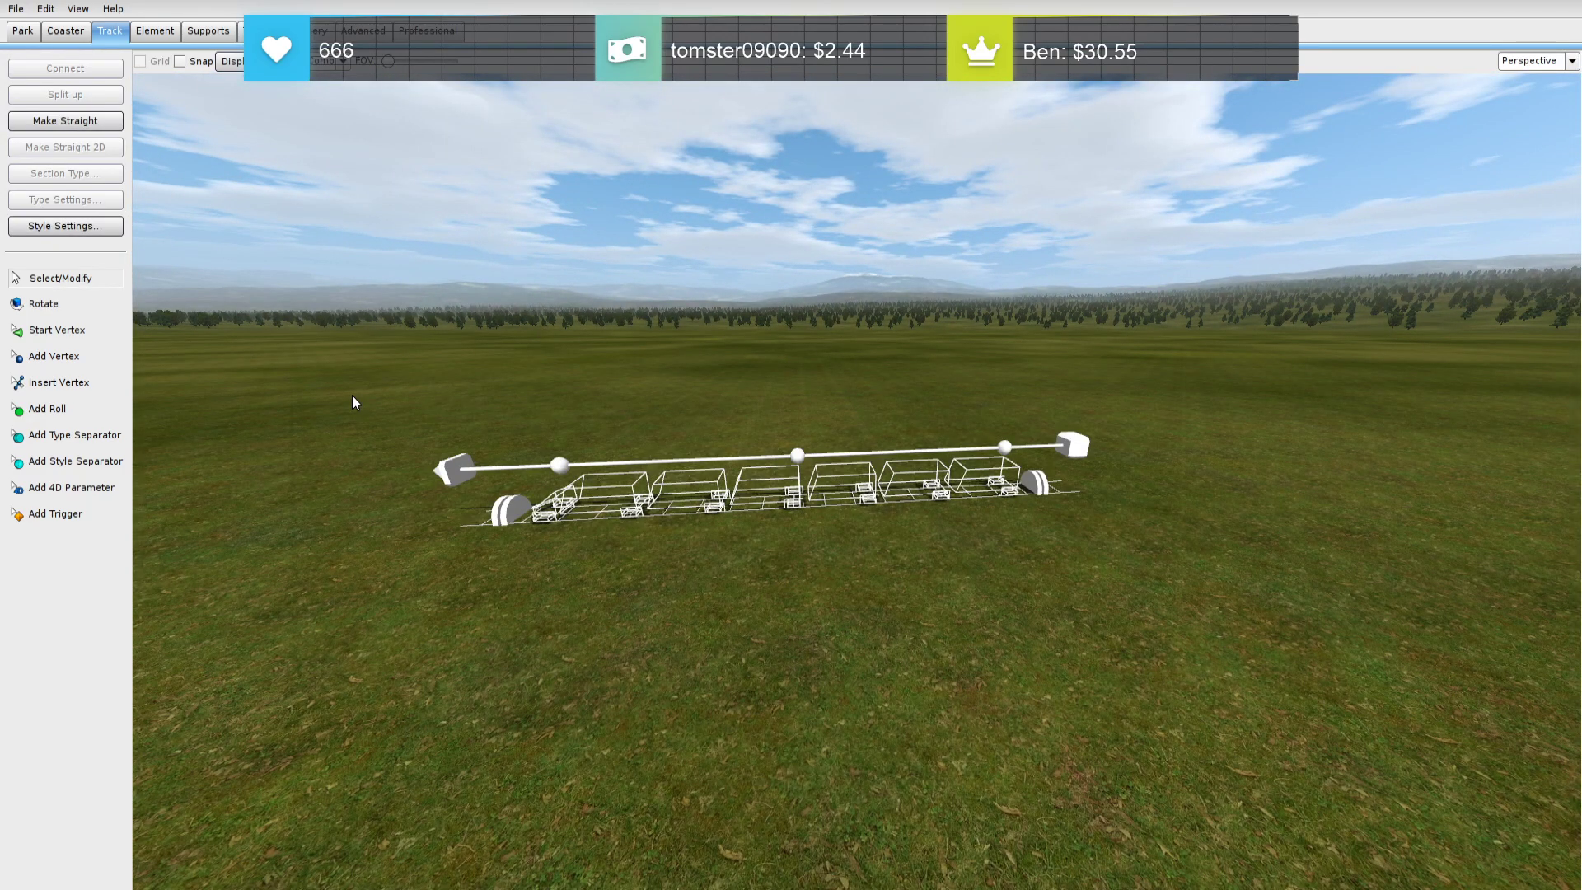
key(Page_Up)
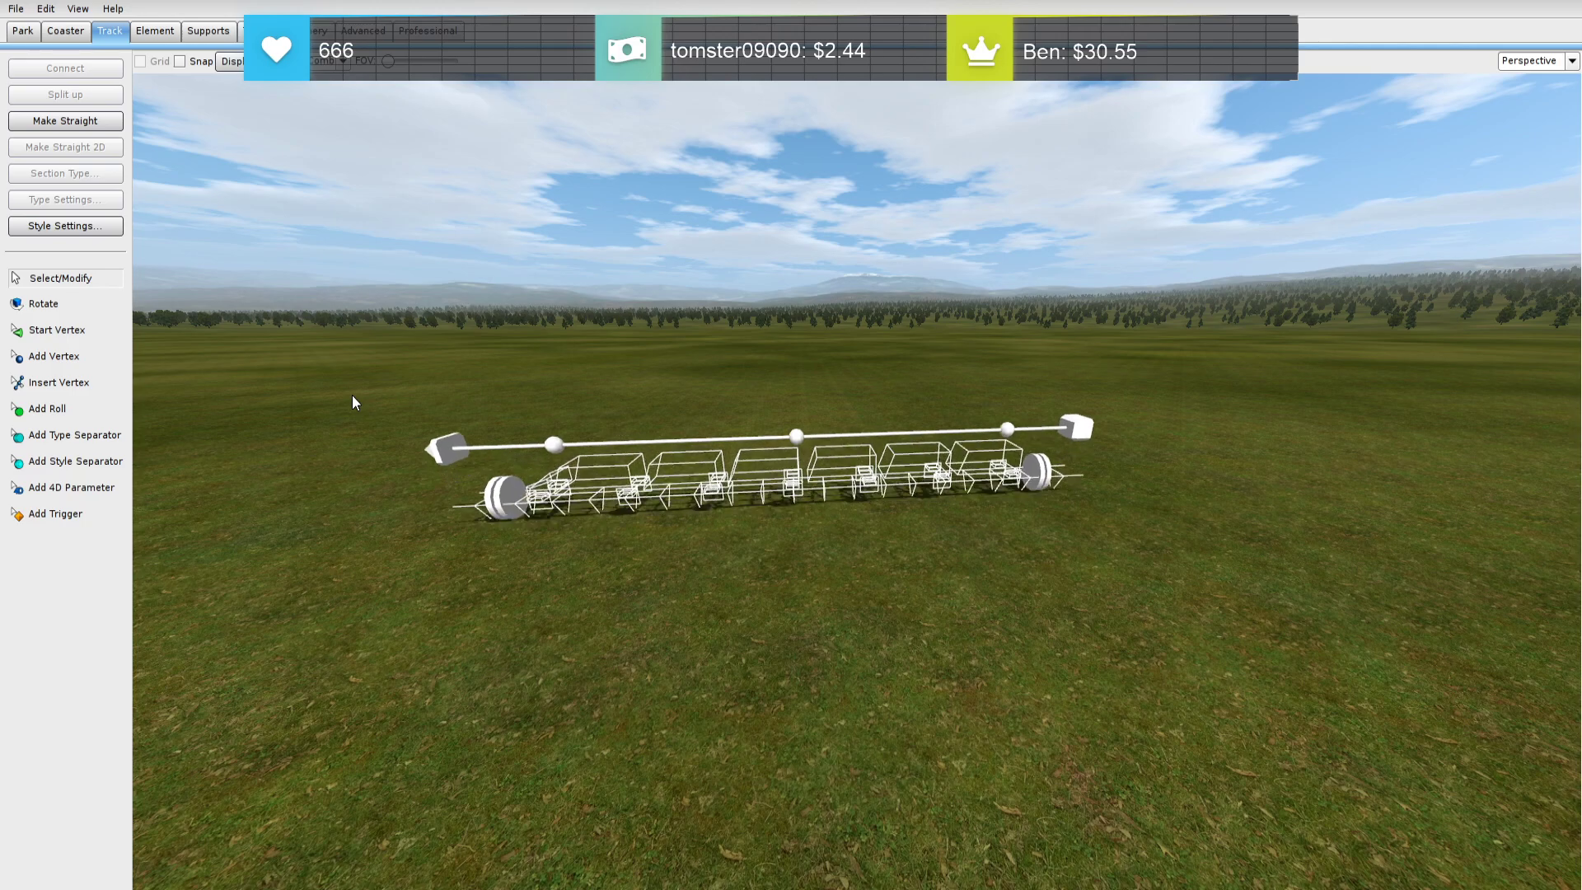
key(Page_Up)
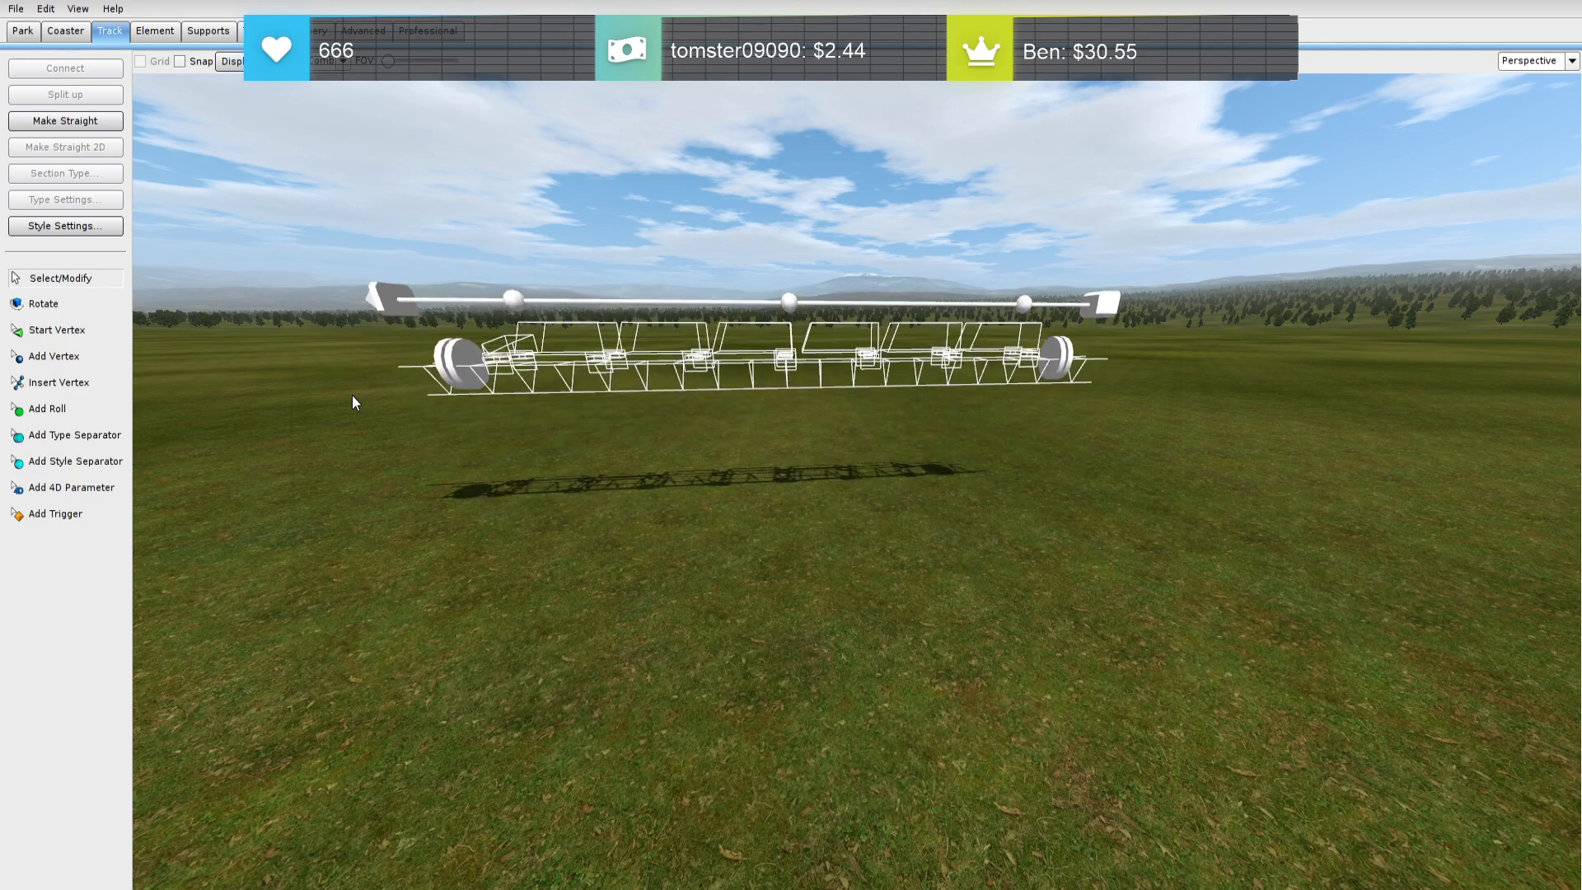
key(Page_Down)
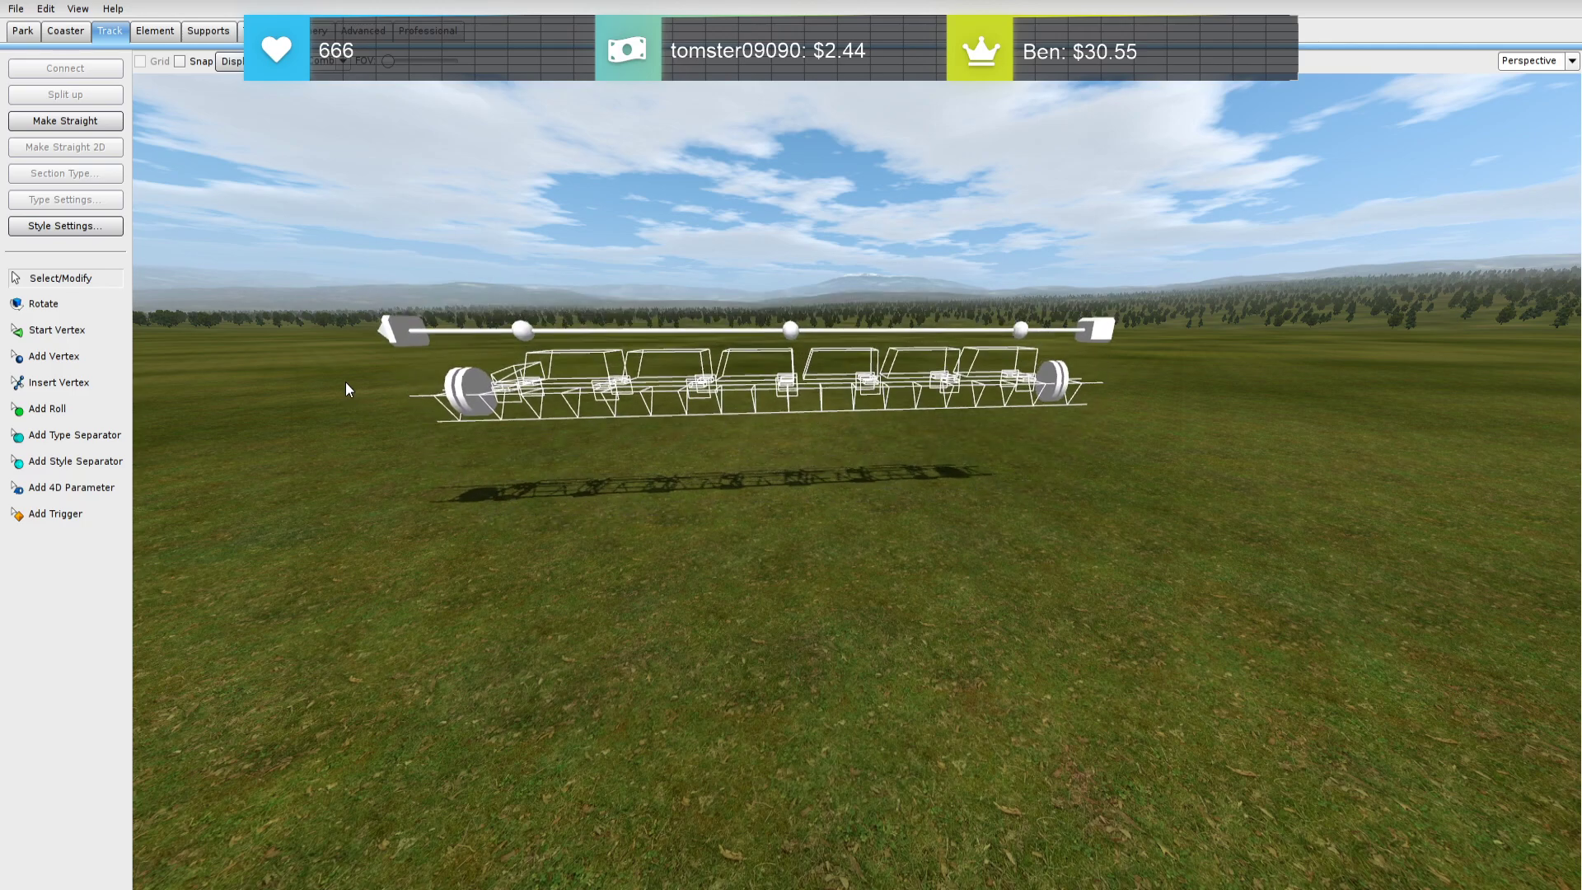
In the Front view, select the whole station track and adjust its height to about 16 ft above the ground
click(1568, 60)
click(1528, 106)
drag(991, 423, 1020, 443)
click(1089, 407)
drag(1211, 497, 520, 395)
key(Up)
key(Up)
key(Up)
key(Up)
key(Up)
key(Up)
key(Up)
key(Up)
key(Up)
key(Up)
key(Up)
key(Up)
key(Up)
key(Up)
key(Up)
key(Up)
key(Up)
key(Up)
key(Up)
key(Up)
key(Up)
key(Up)
key(Up)
key(Up)
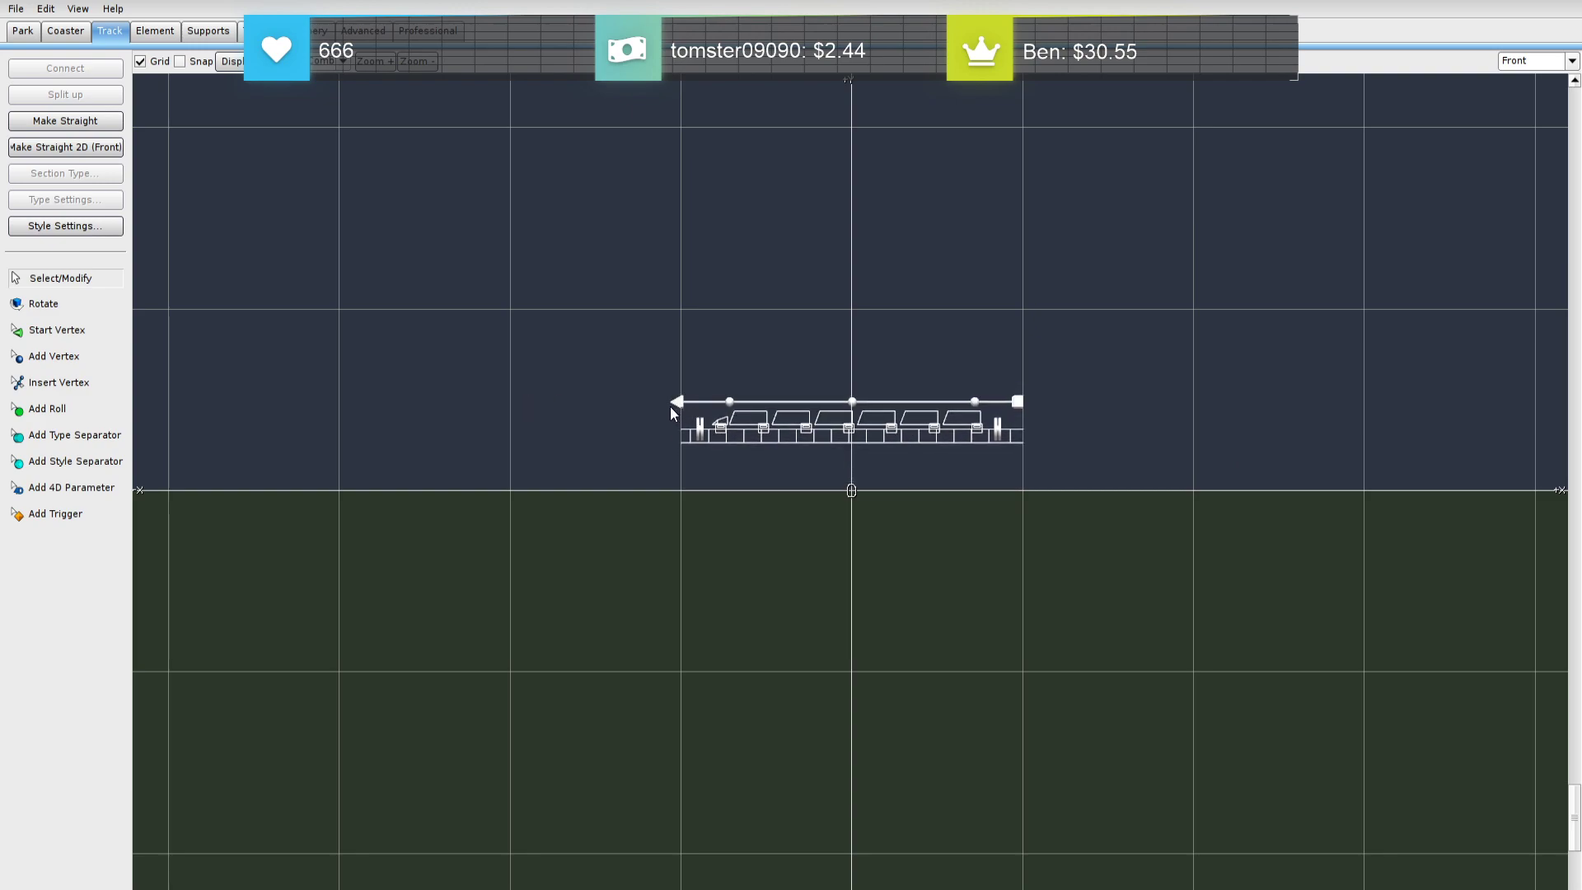
Extend the track straight out from the station's front end with two additional vertices
click(1059, 346)
click(956, 398)
key(a)
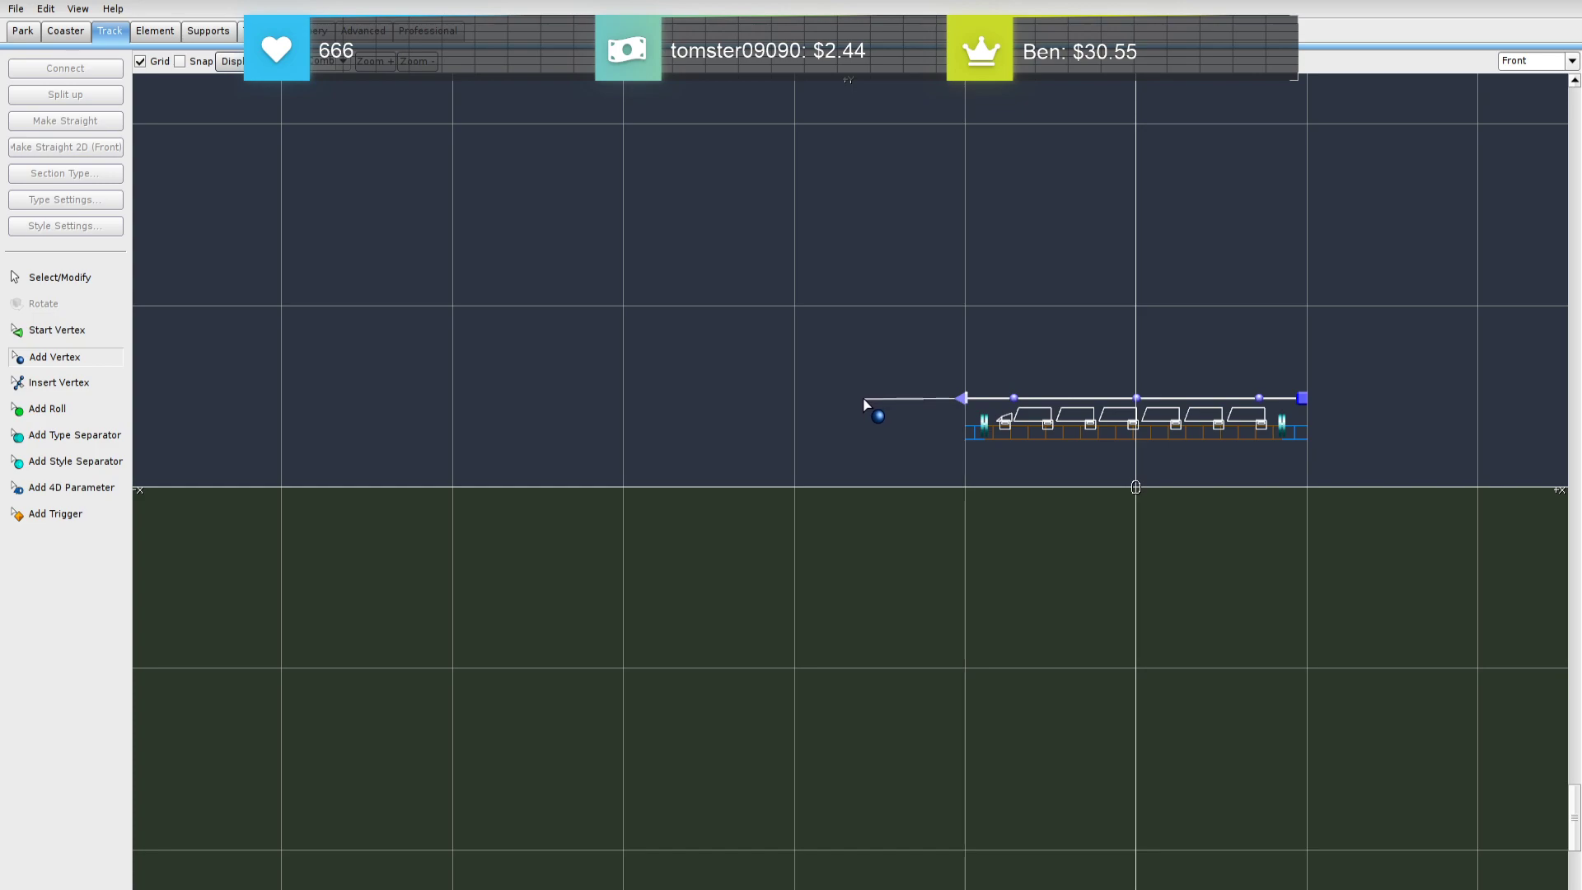
click(863, 399)
click(618, 400)
key(Escape)
Make the extension's middle vertex and the vertex at the station's front end strict
click(862, 398)
click(1227, 458)
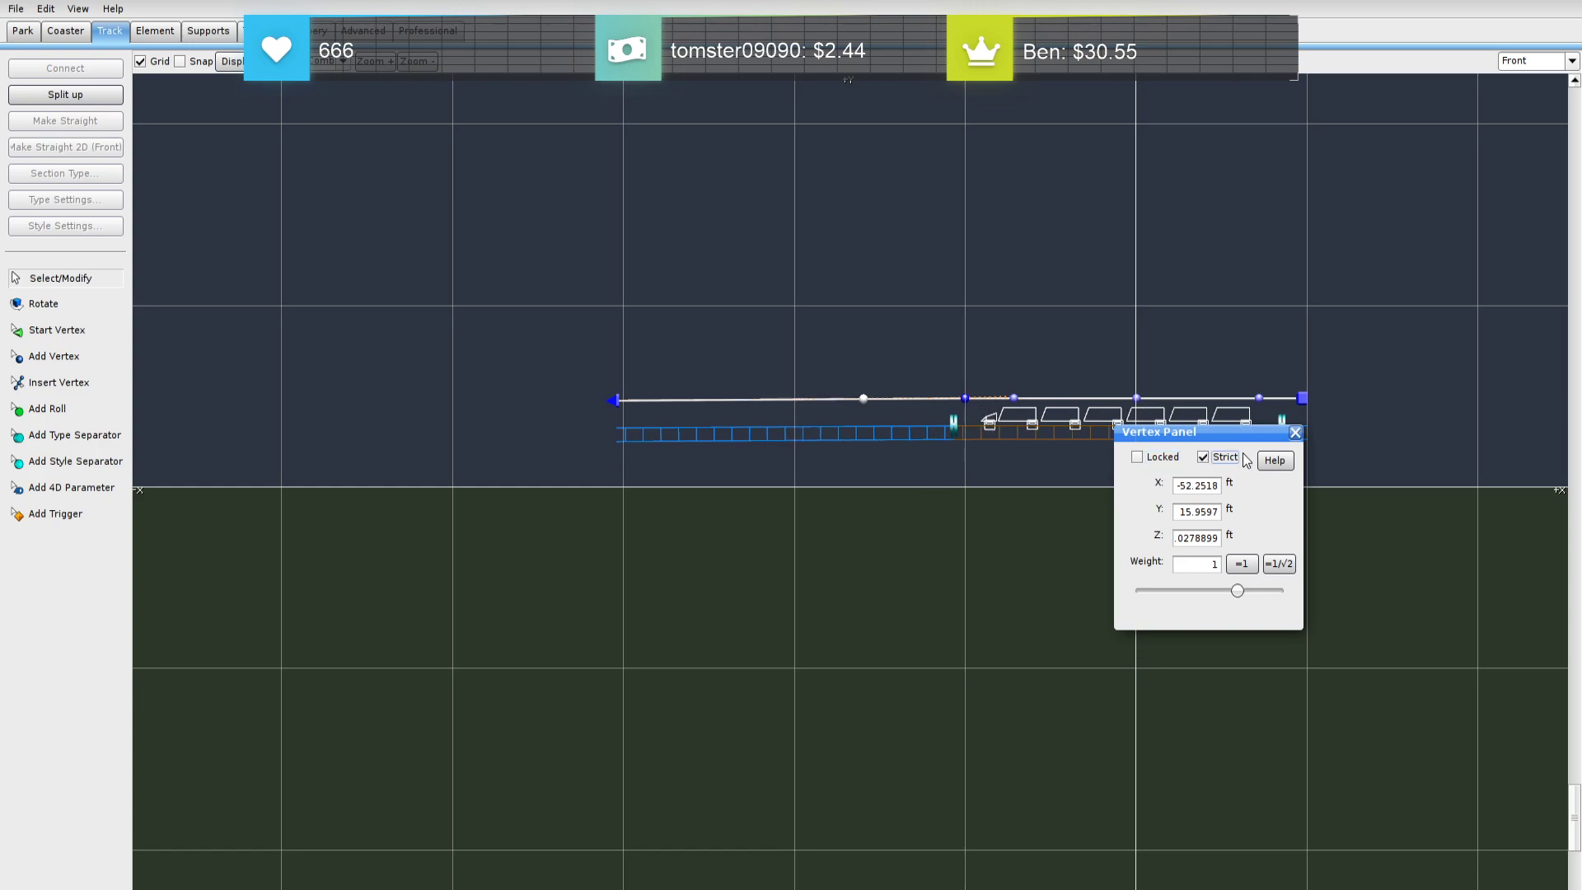
click(964, 398)
click(1209, 459)
click(1296, 433)
Move the front type separator back so it sits just inside the vertex at the station's front end
right_drag(1070, 441, 1113, 443)
drag(942, 426, 1029, 428)
right_drag(702, 434, 996, 438)
drag(950, 404, 928, 404)
right_drag(928, 404, 502, 366)
Straighten the whole track in the Front view and move its far end vertex slightly outward
click(954, 384)
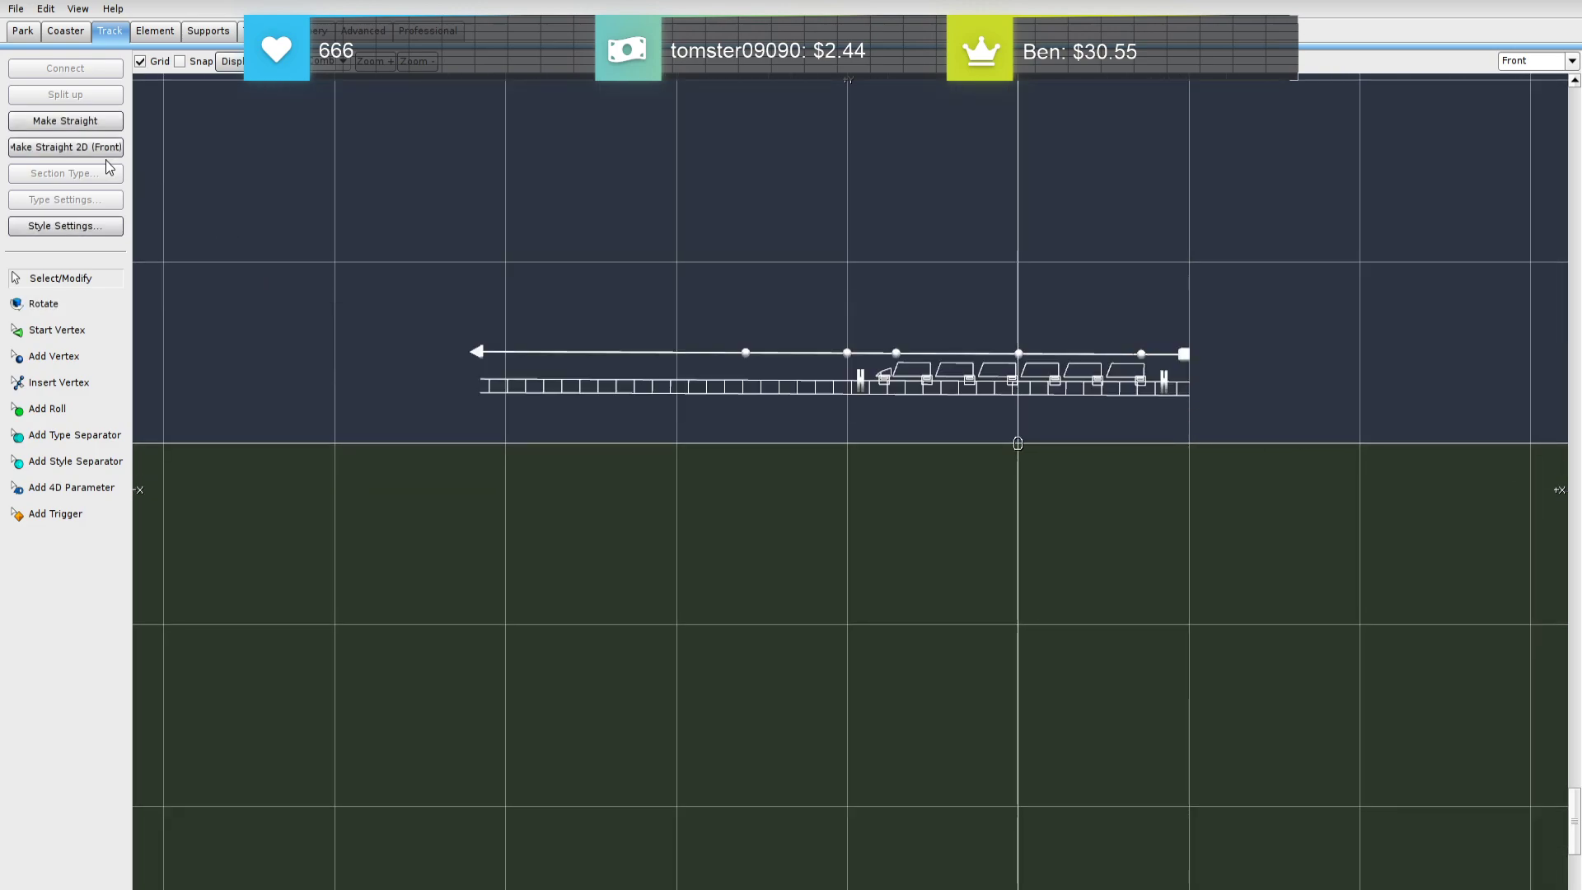
mouse_move(476, 352)
mouse_down()
mouse_move(458, 340)
mouse_move(475, 356)
mouse_up()
right_drag(527, 311, 738, 259)
mouse_move(689, 305)
mouse_down()
mouse_move(532, 305)
mouse_move(766, 313)
mouse_move(674, 302)
mouse_up()
Insert a vertex between the extension's middle vertex and its far end, and make it strict
click(60, 382)
click(782, 320)
right_click(1177, 368)
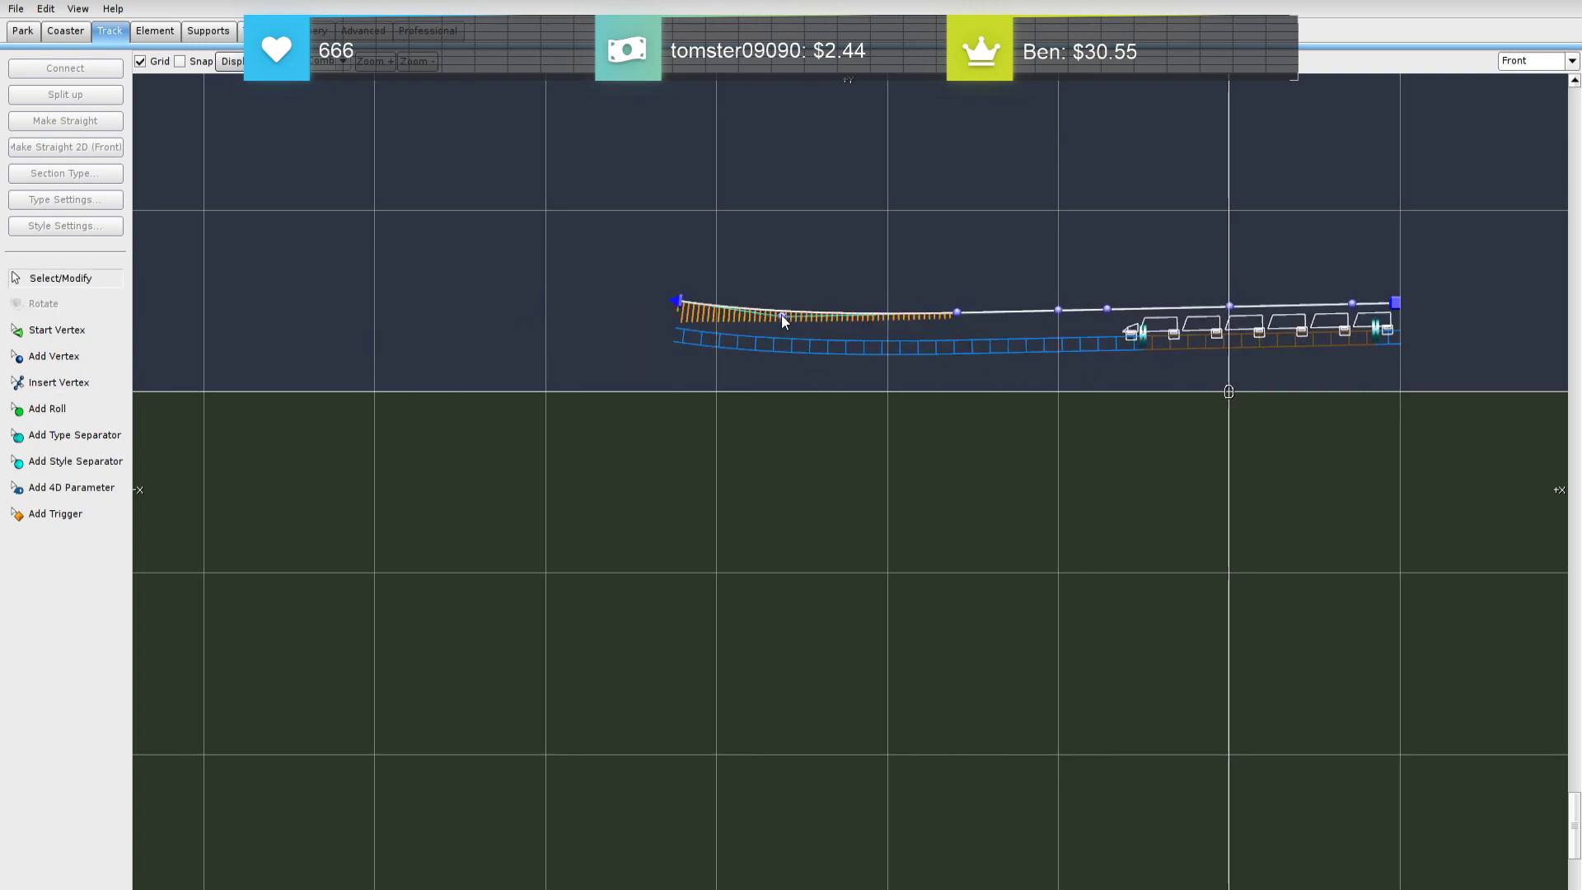
double_click(782, 315)
click(1203, 458)
click(1291, 434)
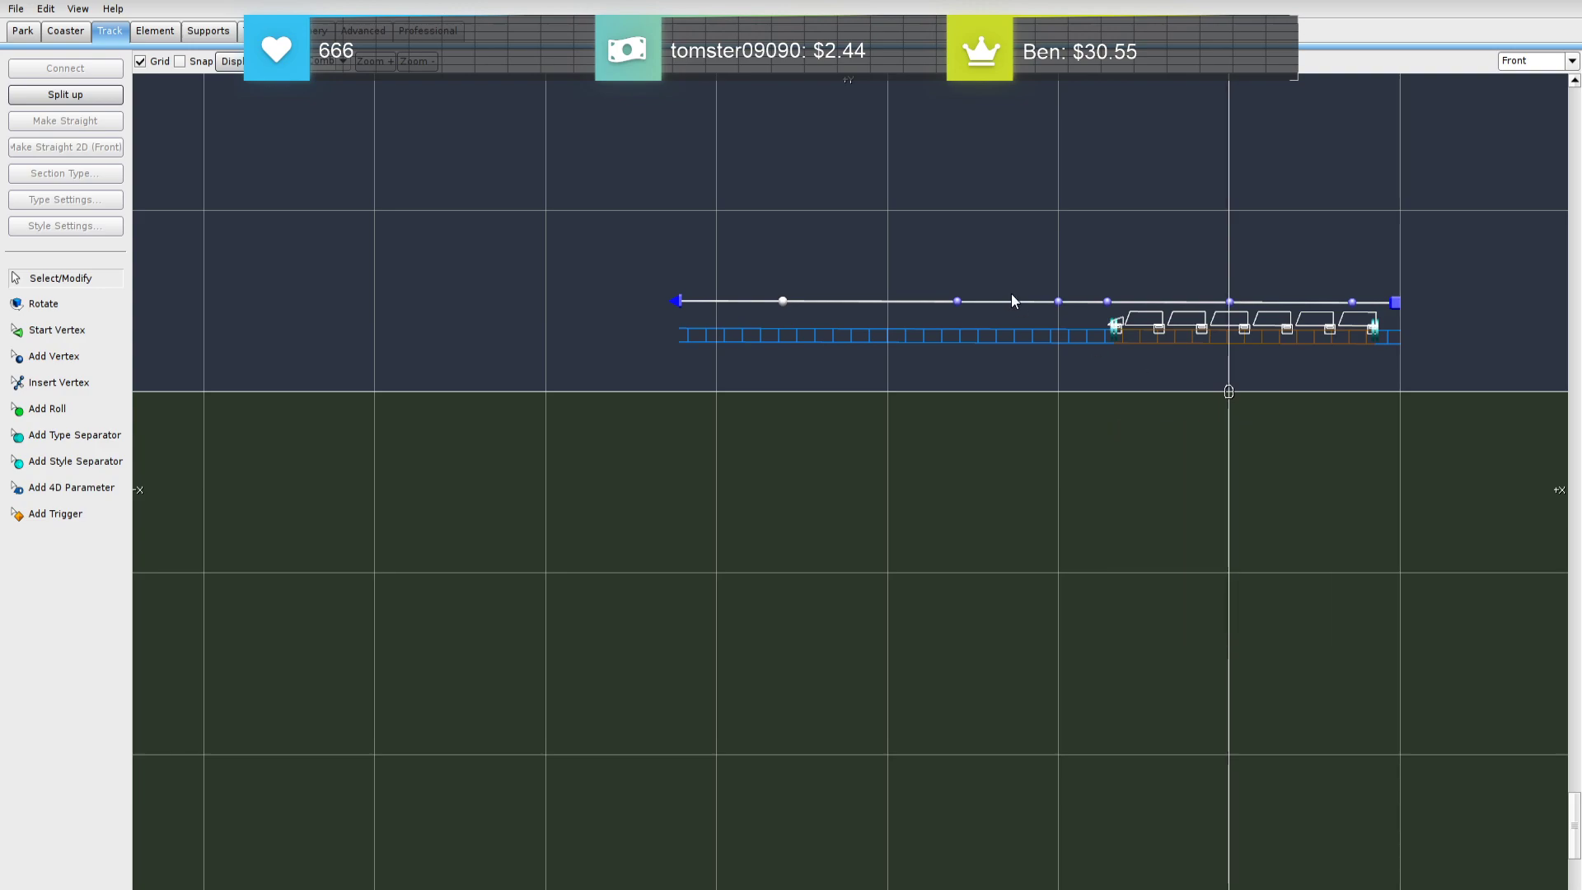
Delete the extension's old middle vertex and lengthen the track's far end, keeping the type separator beside the station's front vertex
key(Delete)
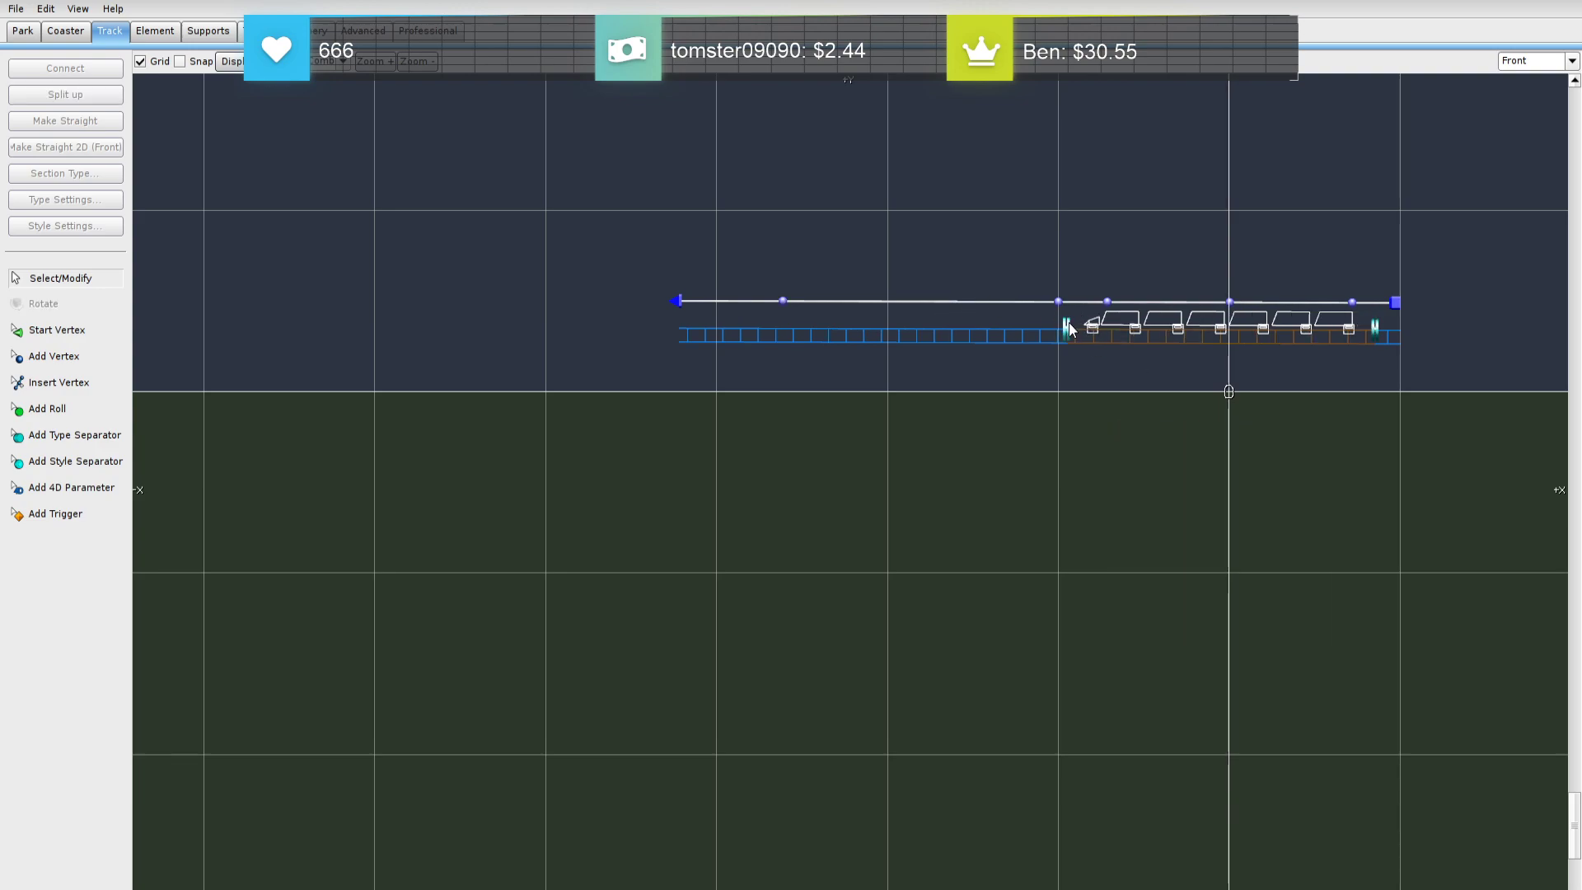
drag(672, 303, 492, 307)
drag(1005, 344, 1067, 342)
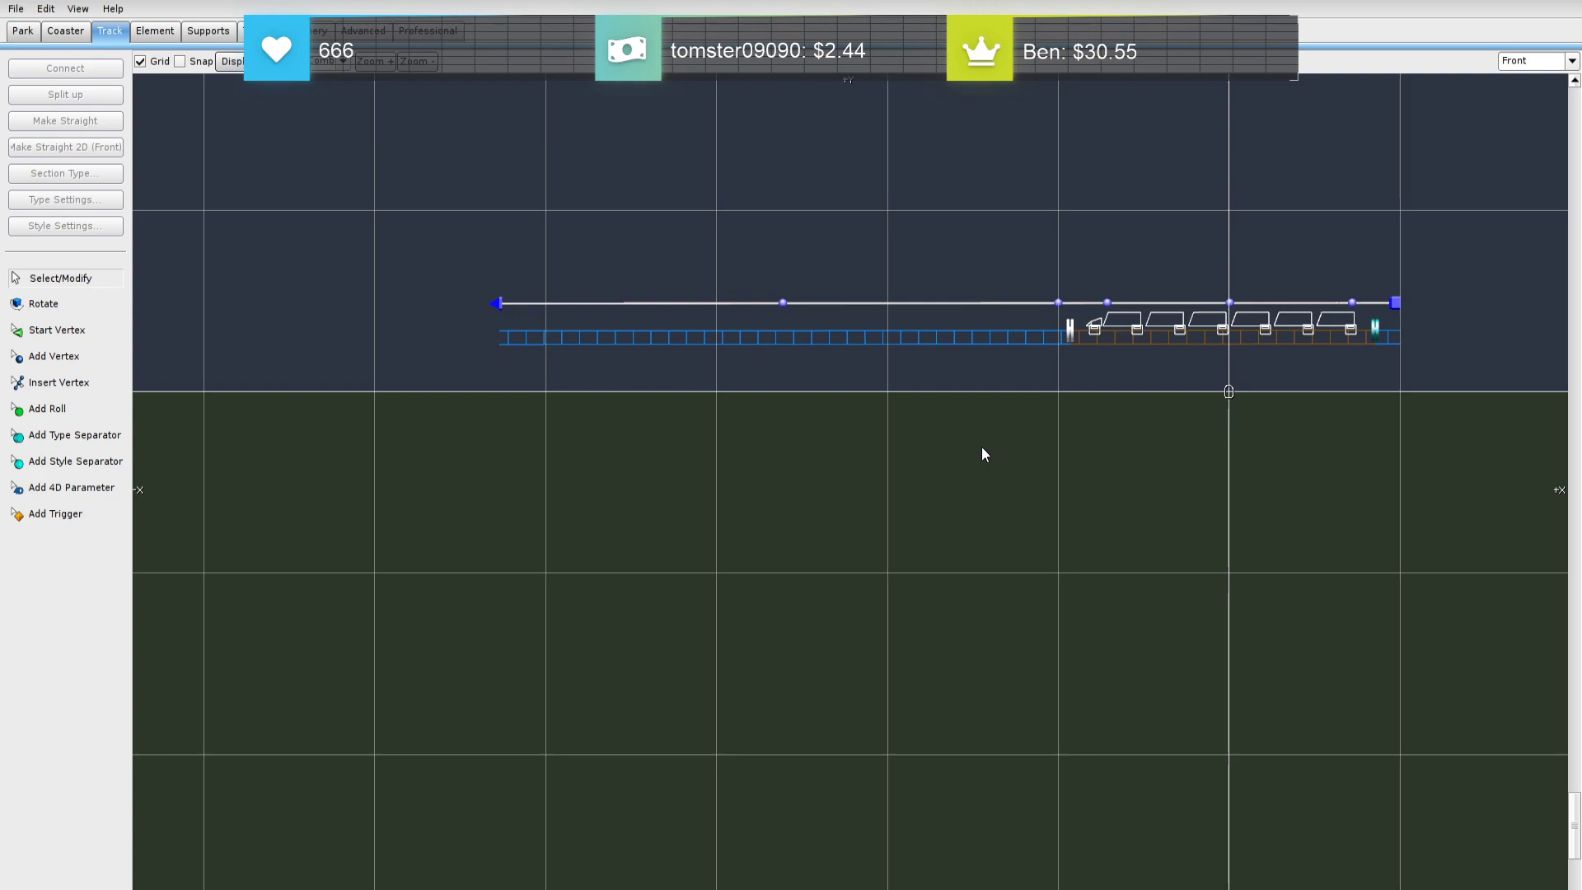
right_drag(995, 377, 497, 402)
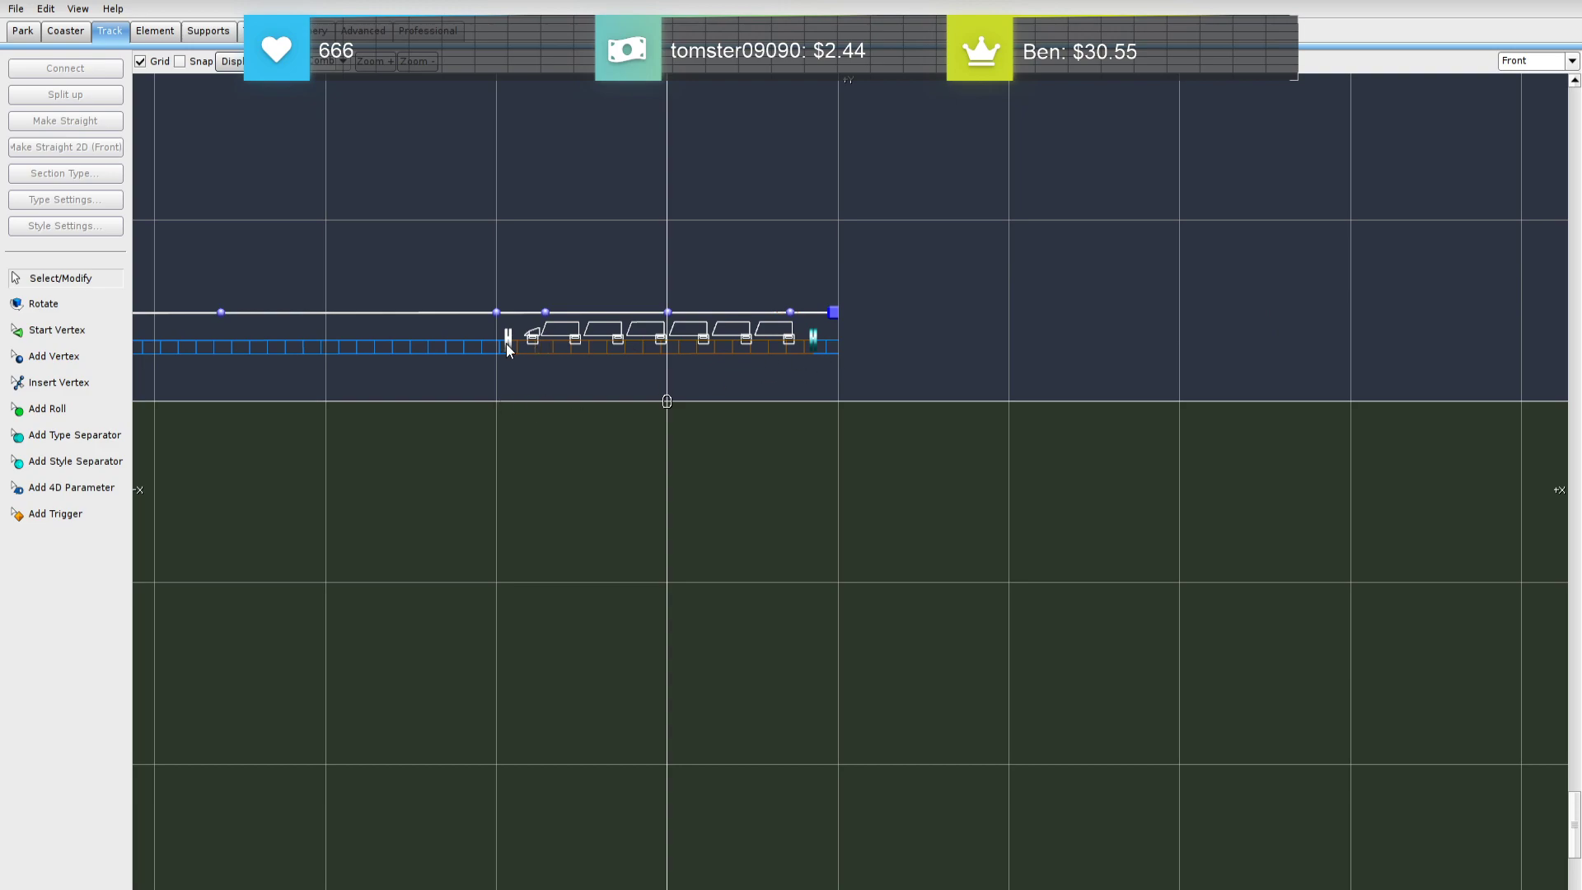
Inspect the station's rear end and switch the viewport to the Top view with the whole track visible
right_drag(731, 235, 1178, 259)
scroll(740, 284, down, 3)
scroll(844, 367, up, 5)
right_drag(1065, 379, 547, 429)
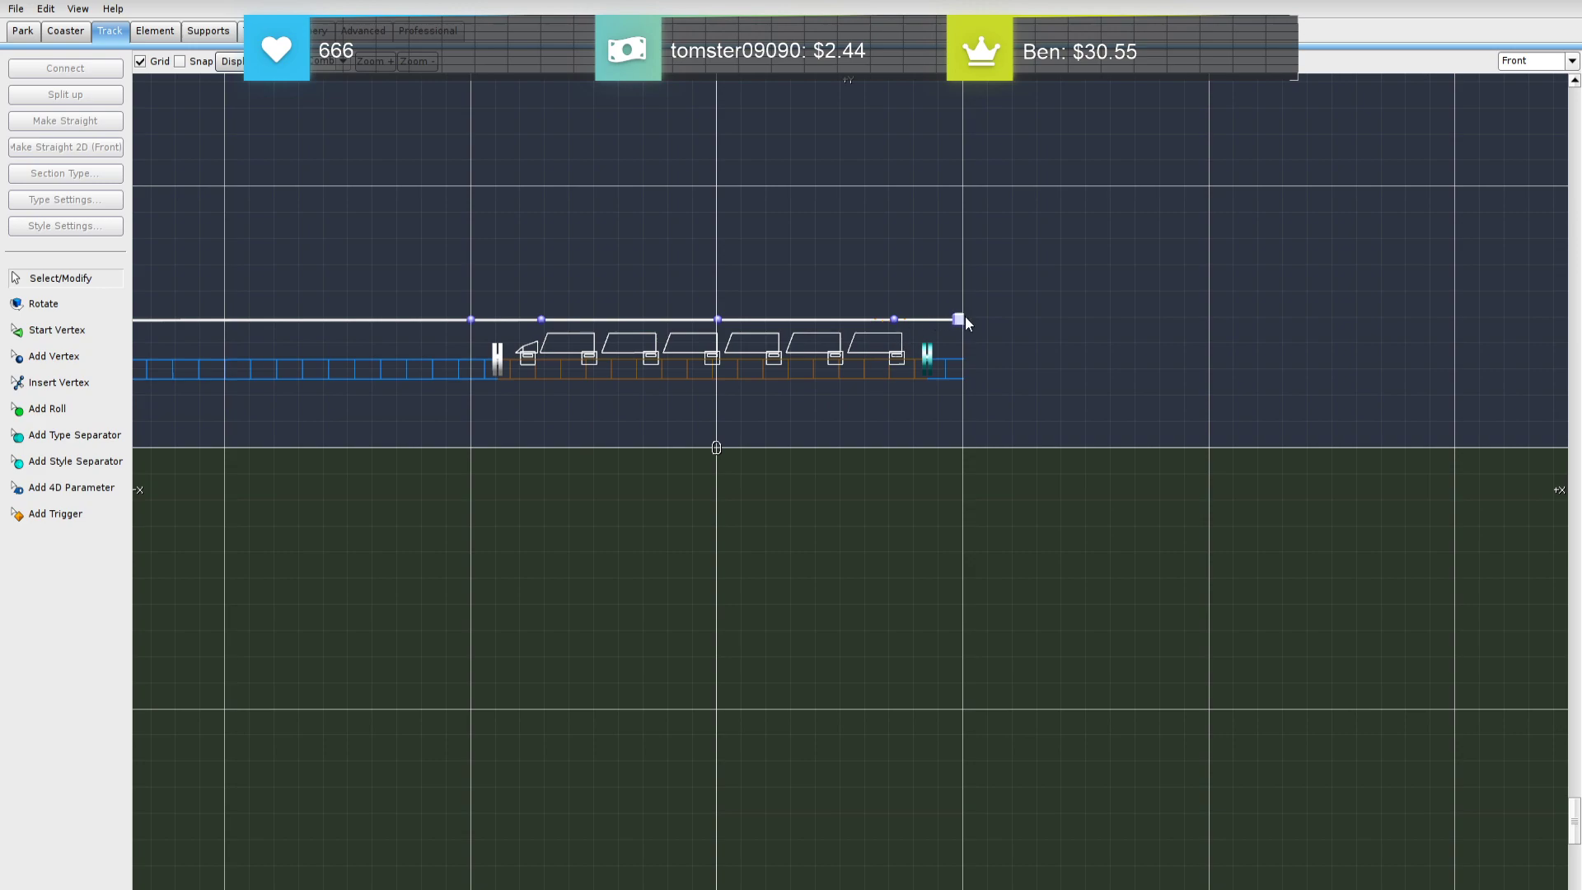
right_drag(1012, 330, 714, 344)
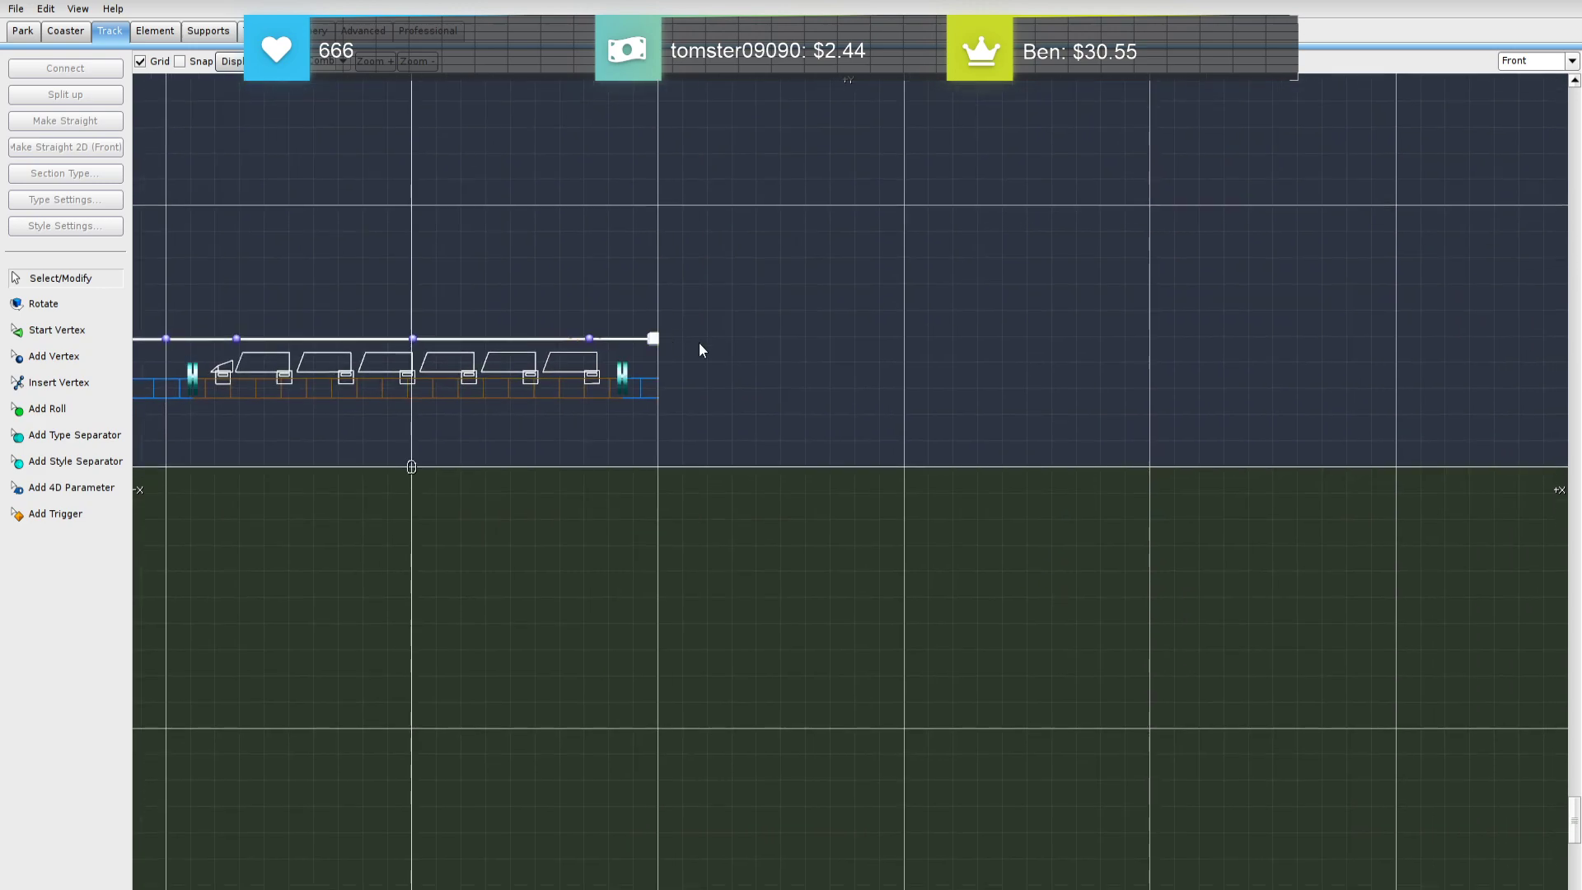
click(1570, 62)
click(1528, 132)
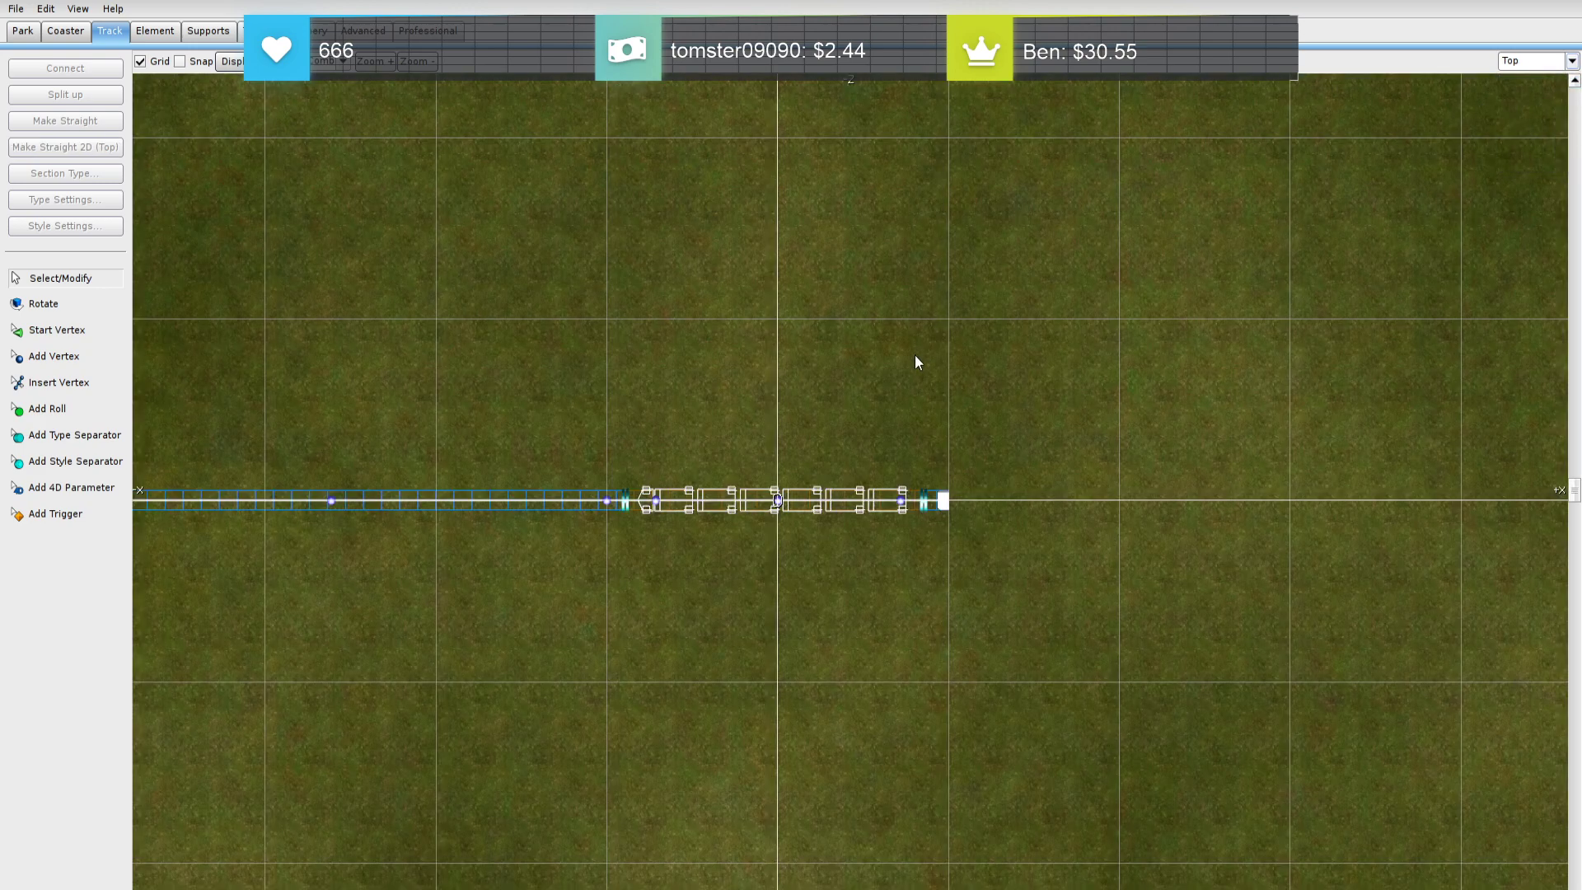
scroll(955, 371, down, 2)
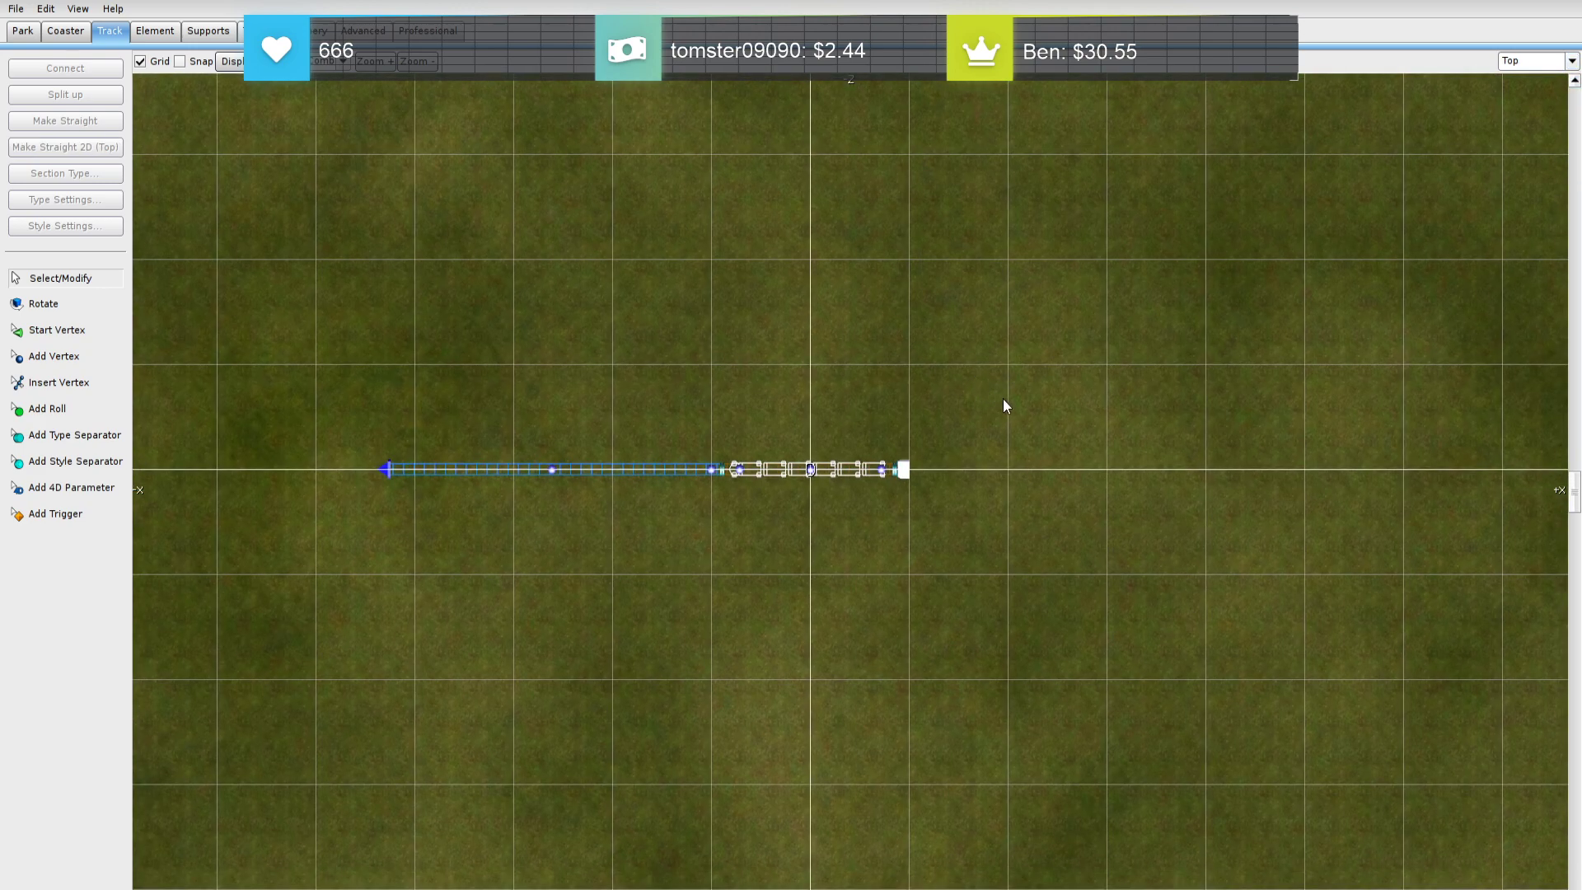
Place a transfer table behind the station and set its number of tracks to 2
click(141, 32)
click(92, 139)
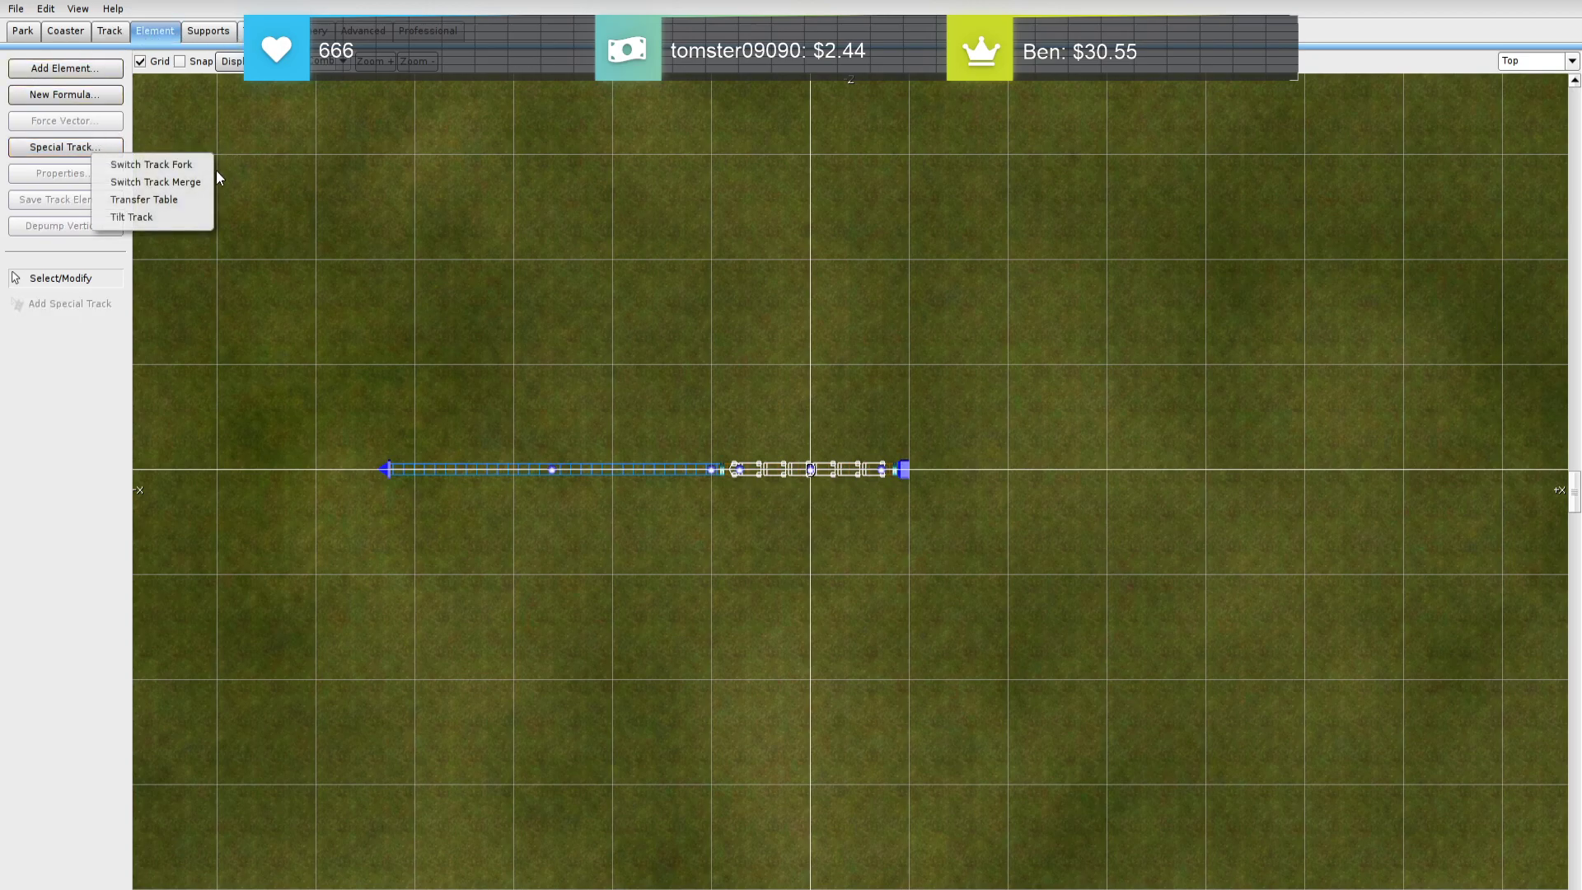
click(205, 201)
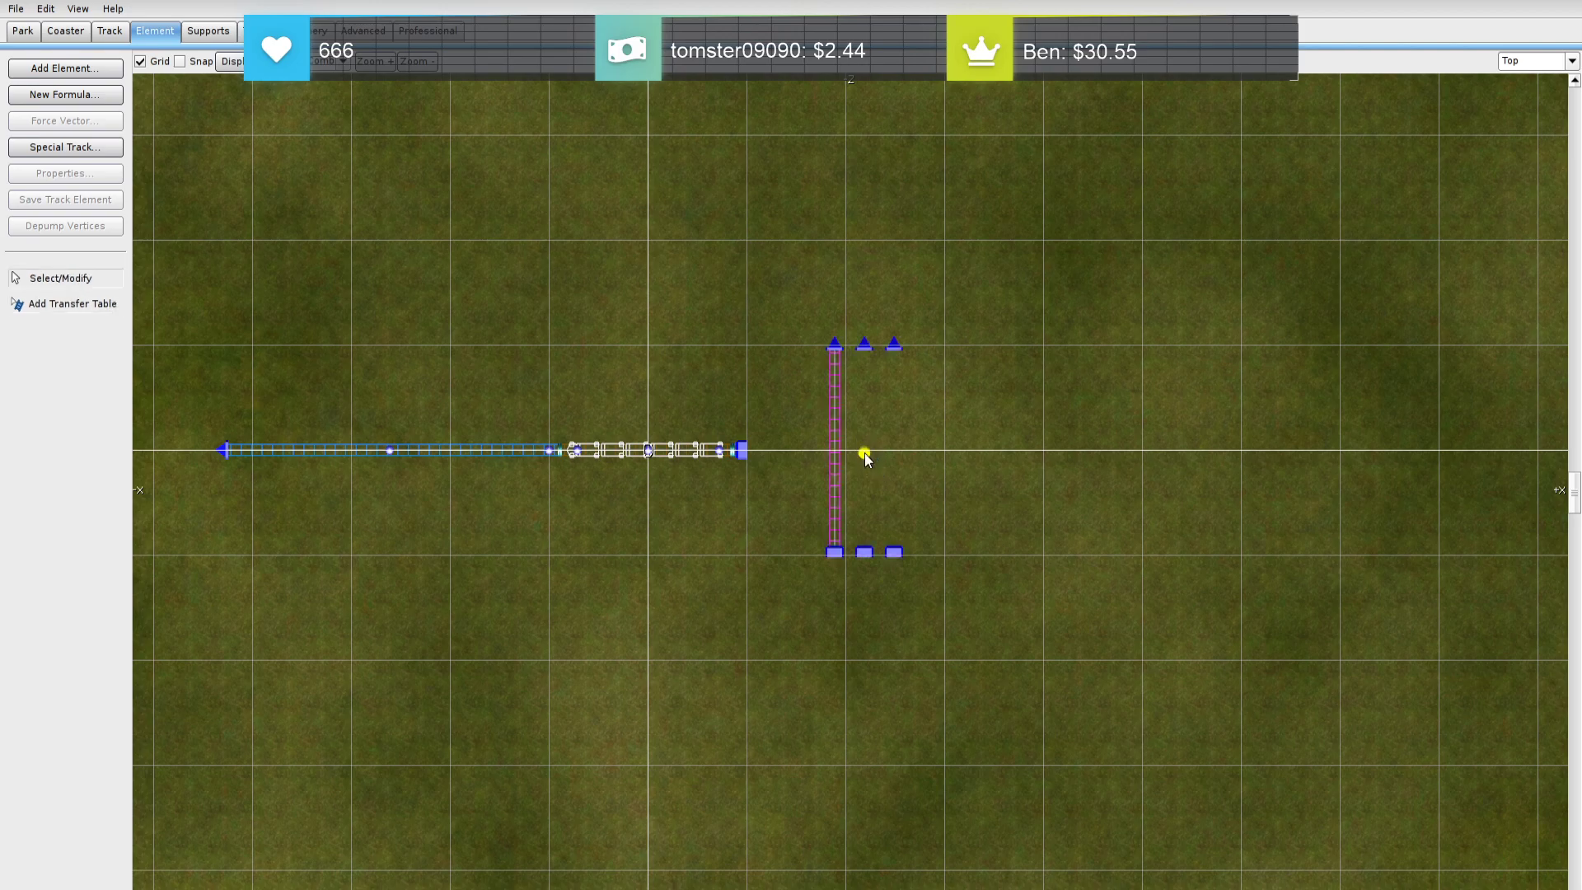
click(864, 454)
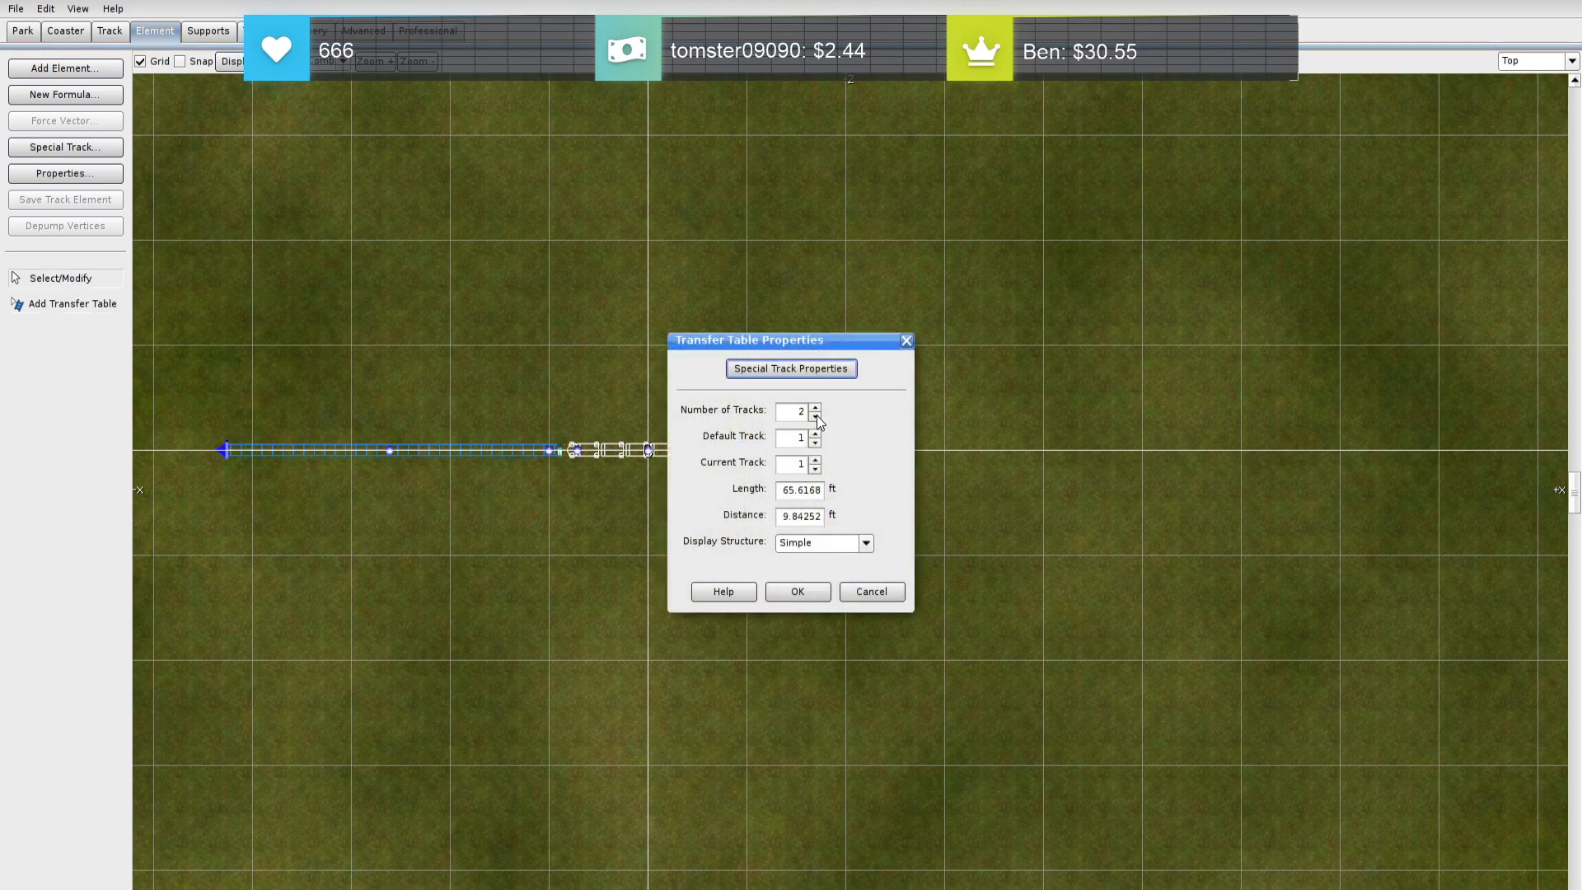
click(796, 592)
Rotate the transfer table parallel to the station and move its empty track position against the station's rear end
drag(832, 499, 1035, 409)
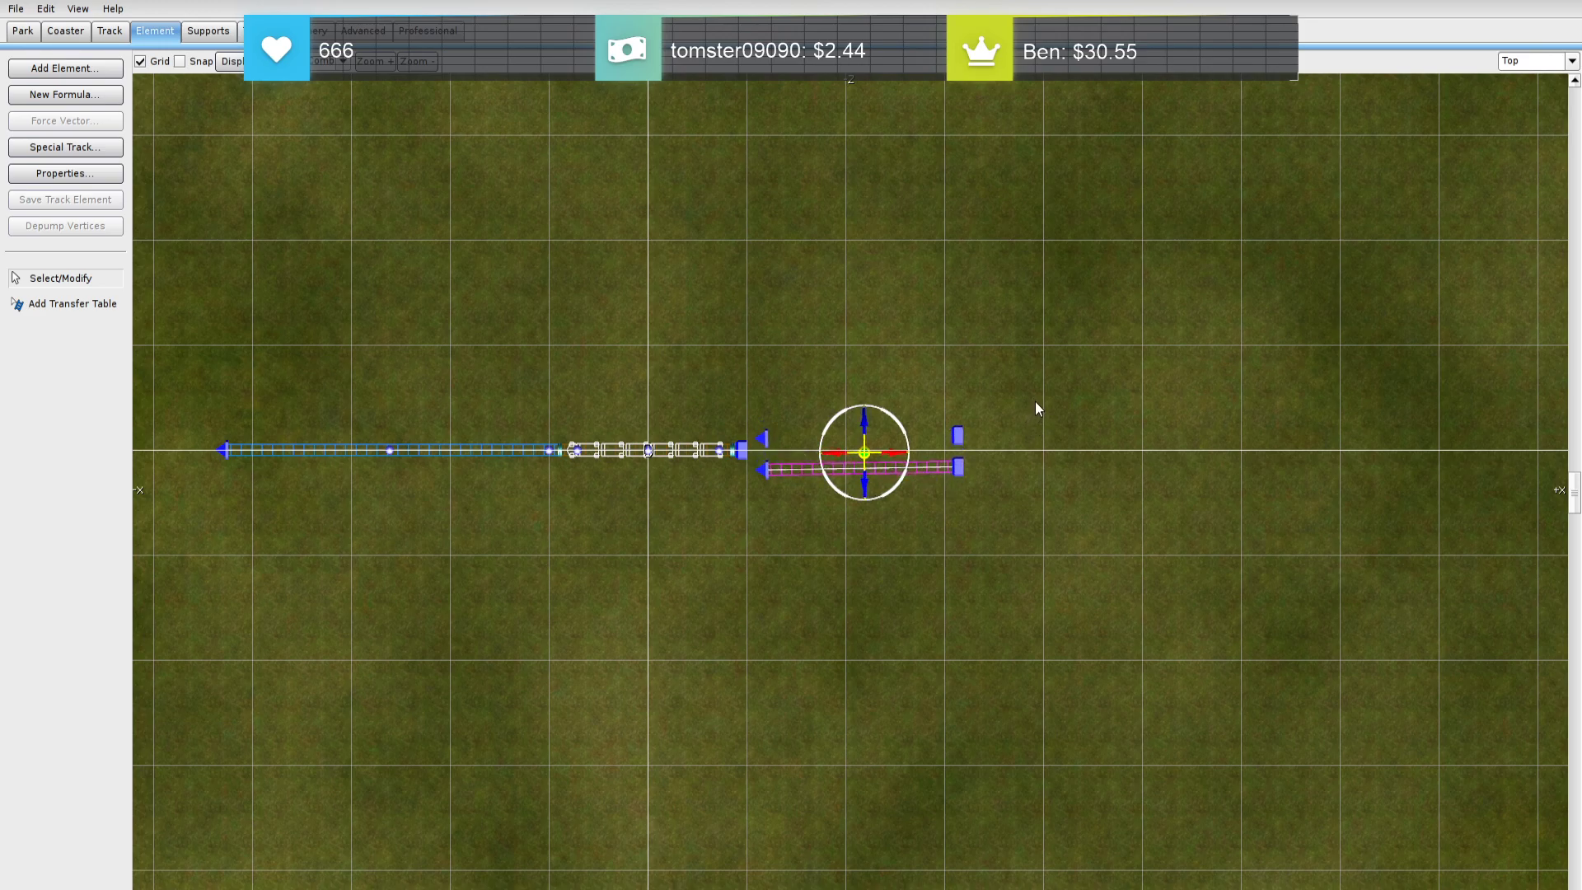
drag(872, 476, 872, 490)
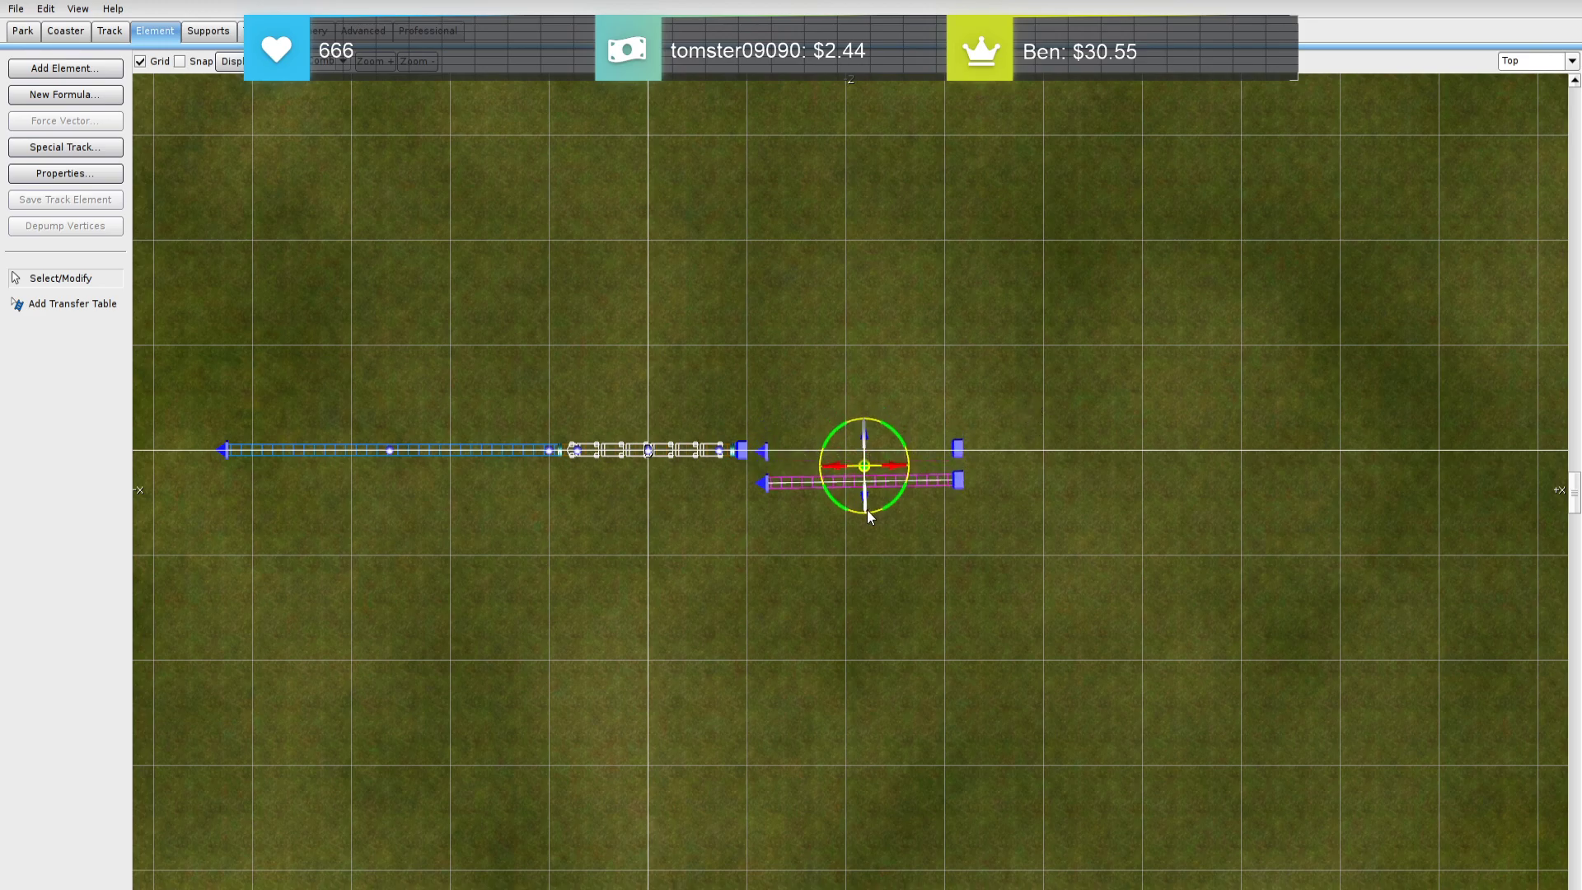
scroll(669, 488, up, 2)
scroll(669, 487, up, 4)
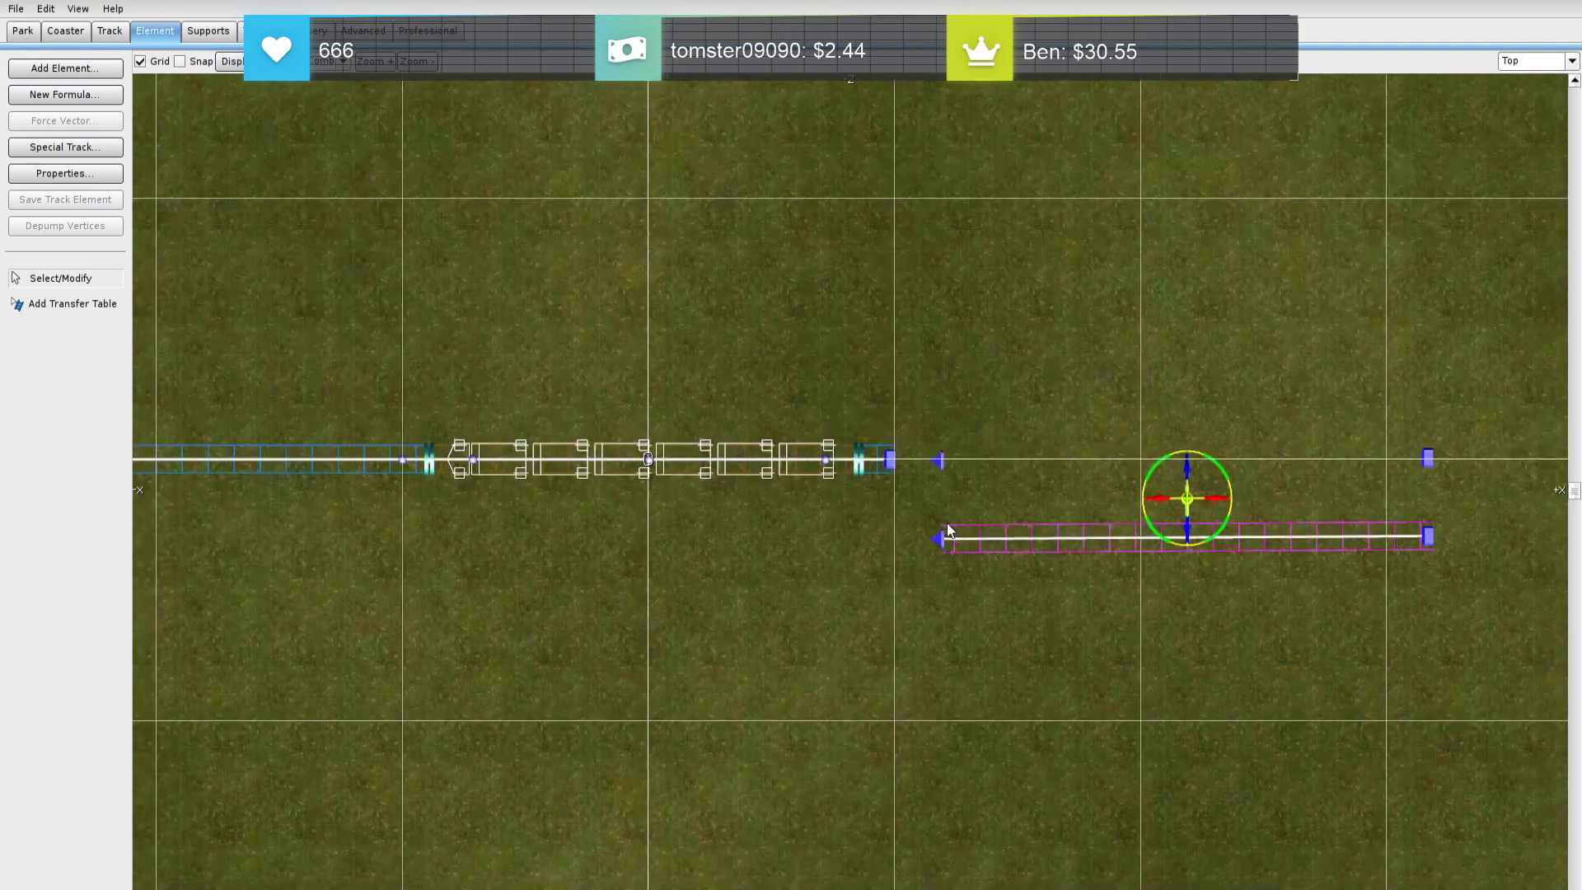
right_drag(1078, 386, 779, 296)
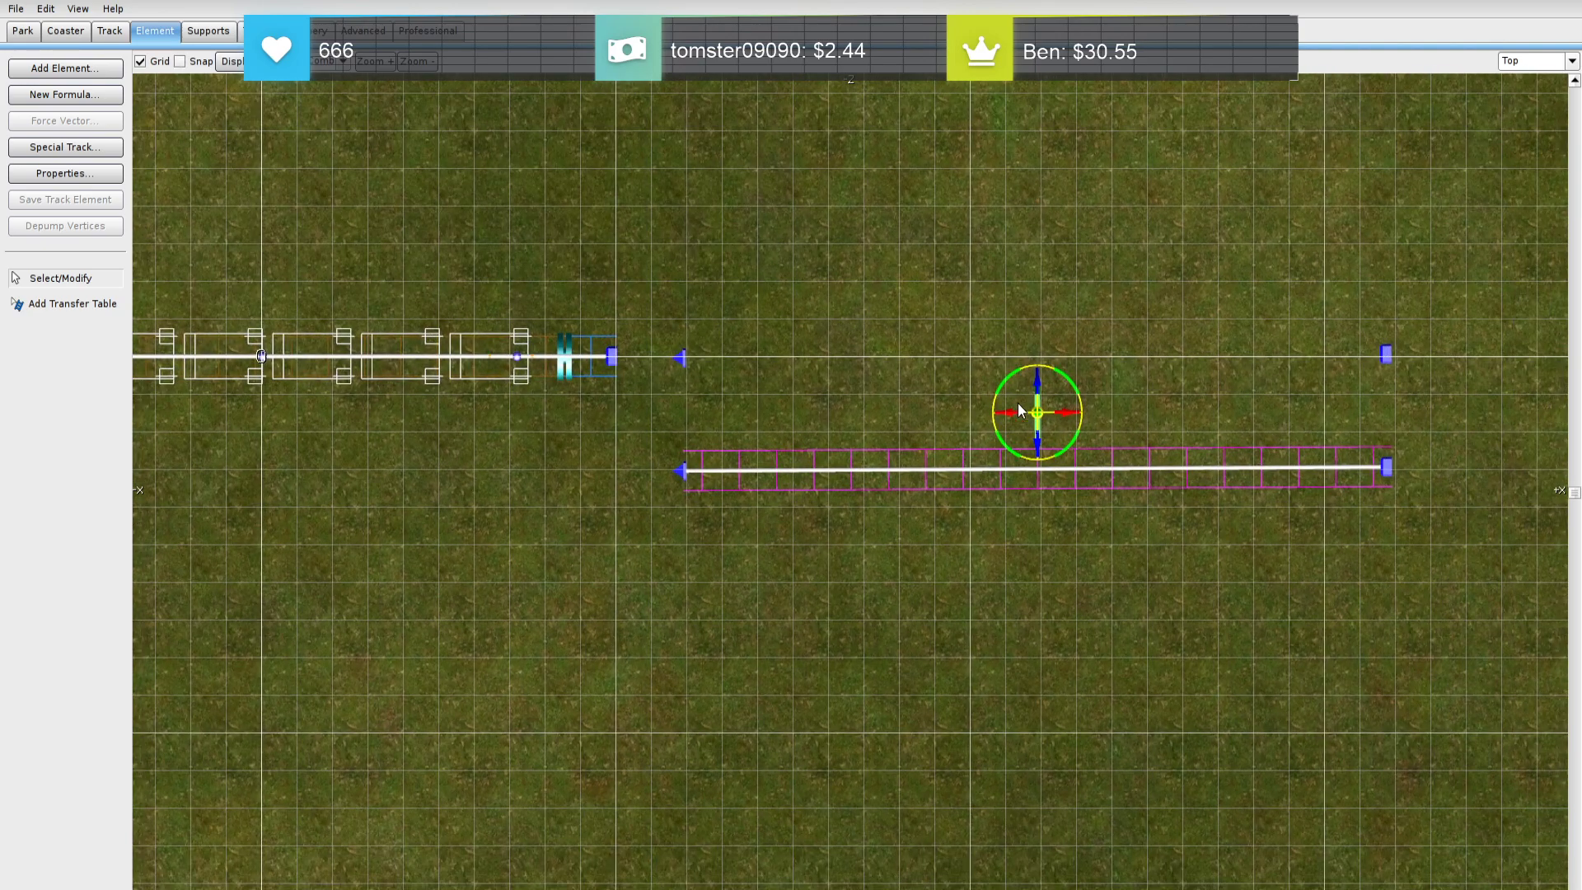
drag(1018, 429, 983, 439)
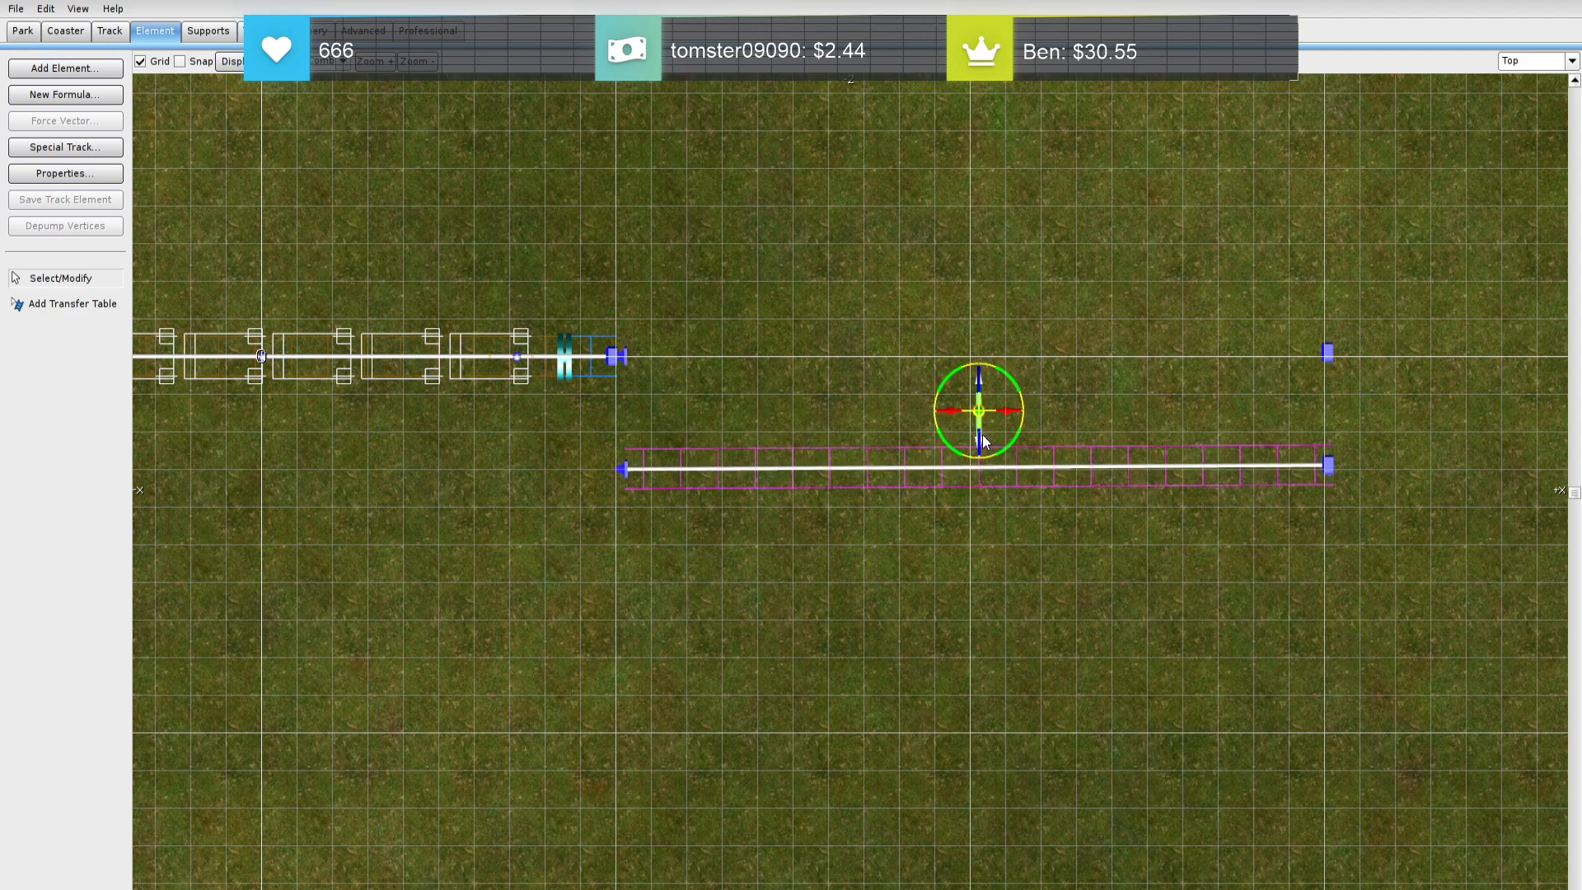
Turn on snapping and set the transfer table's Y rotation to exactly 90°
click(626, 368)
click(179, 62)
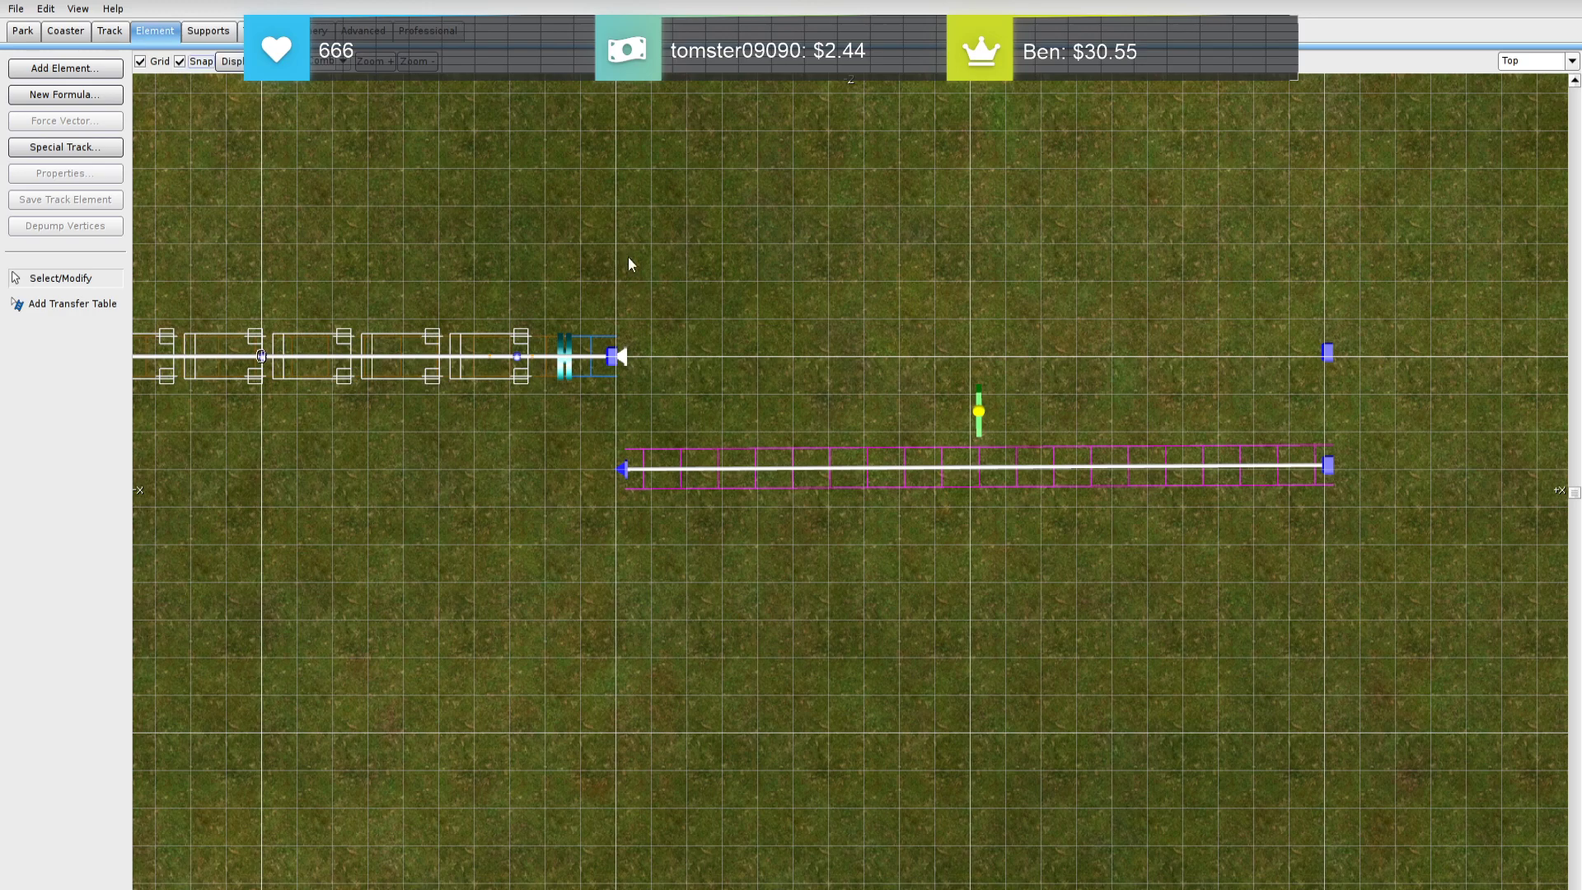
click(979, 415)
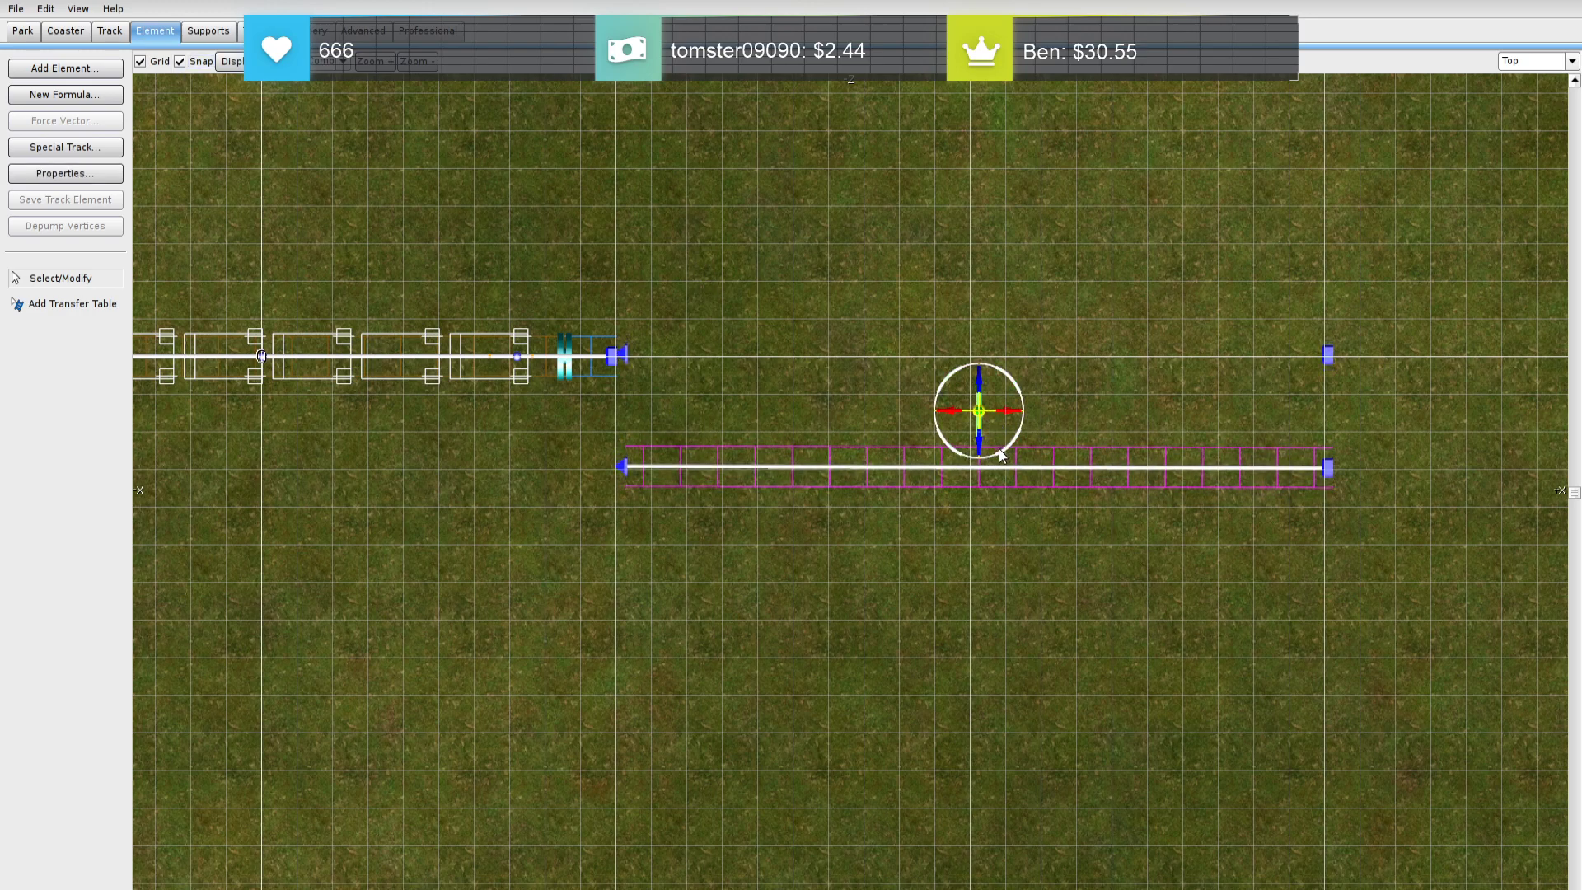
double_click(988, 417)
click(790, 365)
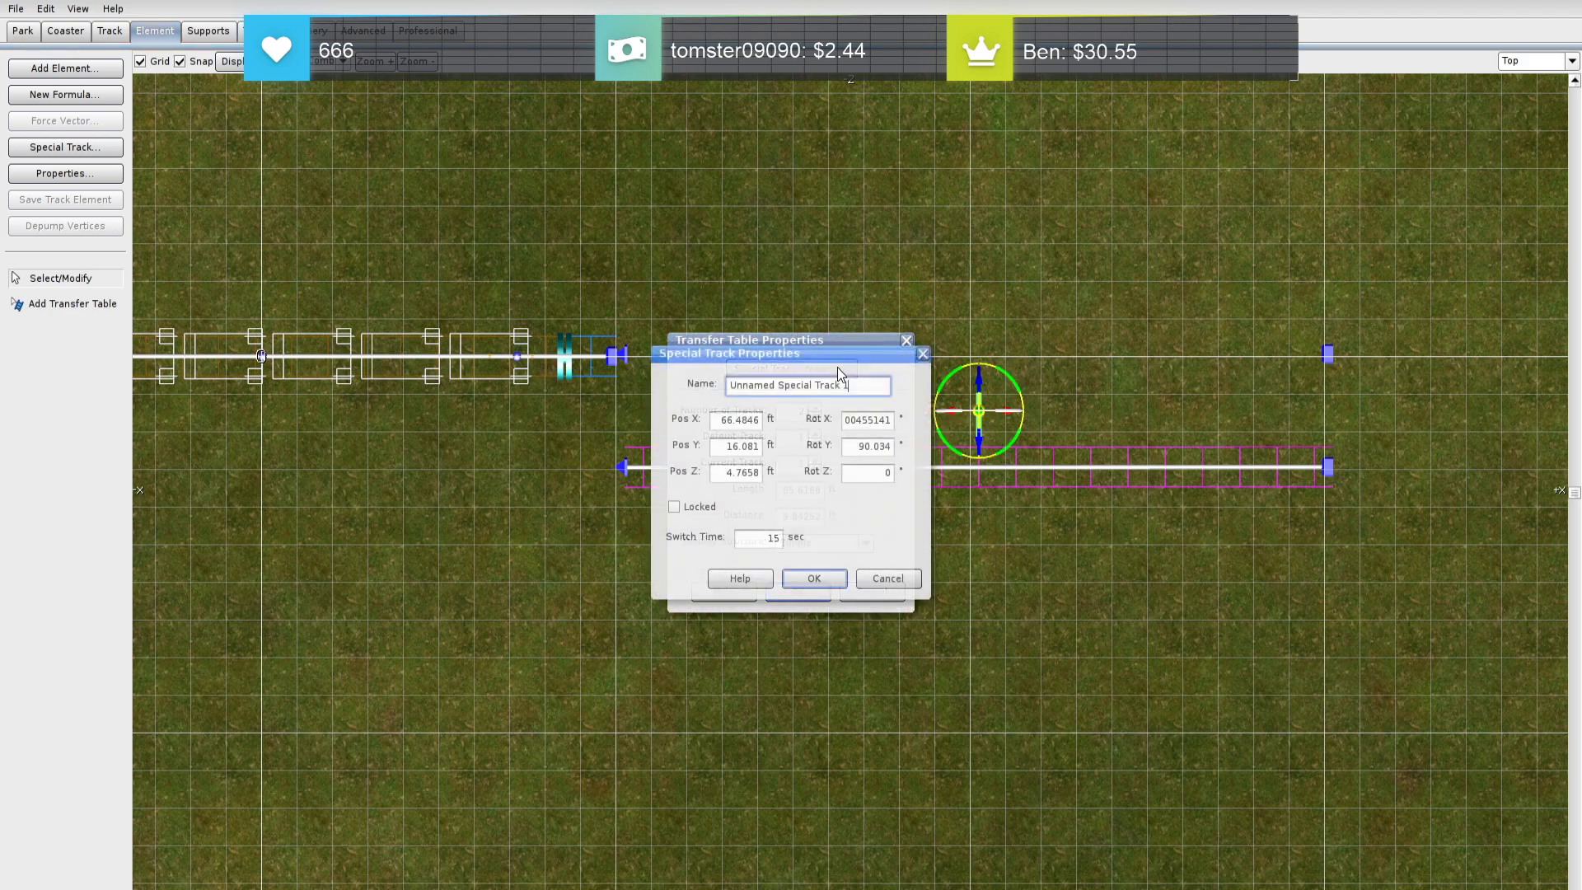
click(847, 451)
text(90)
key(Return)
click(804, 597)
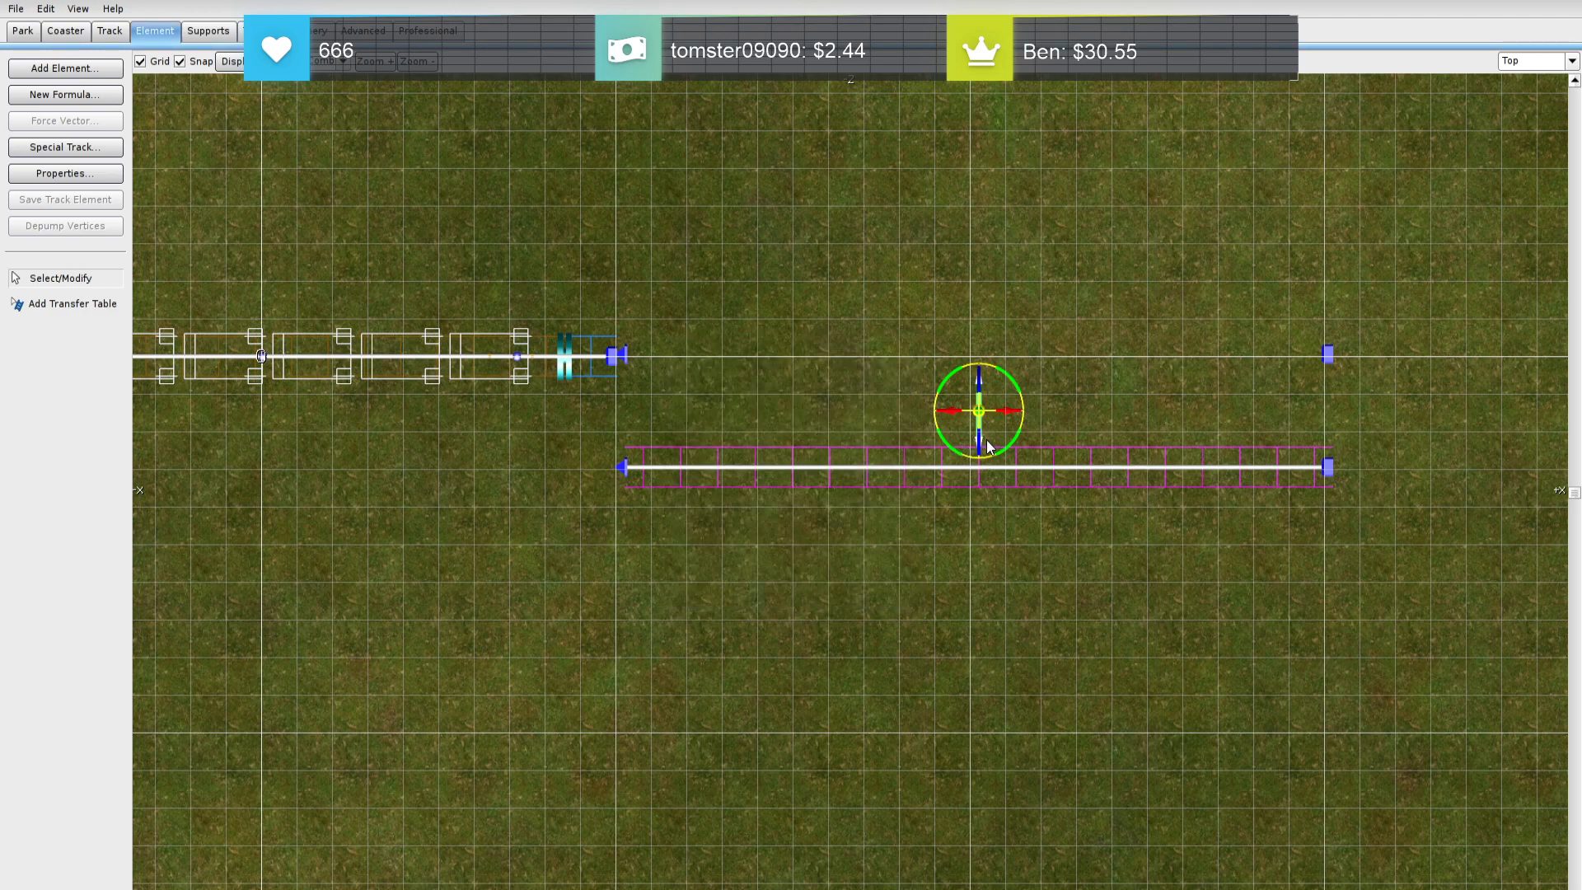
Line the transfer table up with the station and match its Y position to the rear vertex height of 16.081 ft
drag(986, 440, 986, 443)
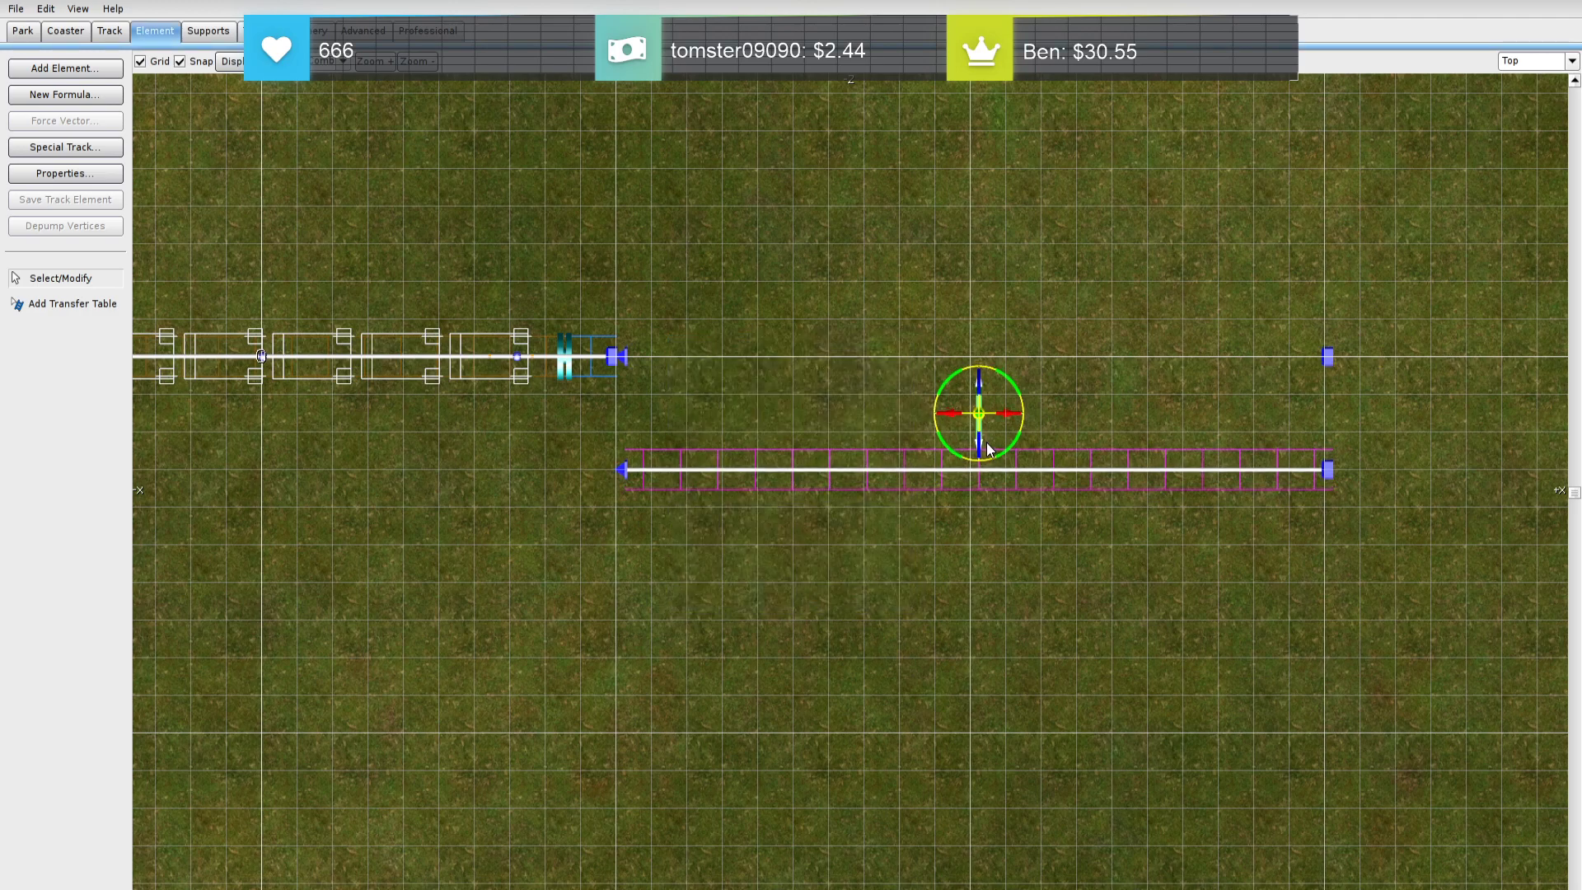
double_click(610, 362)
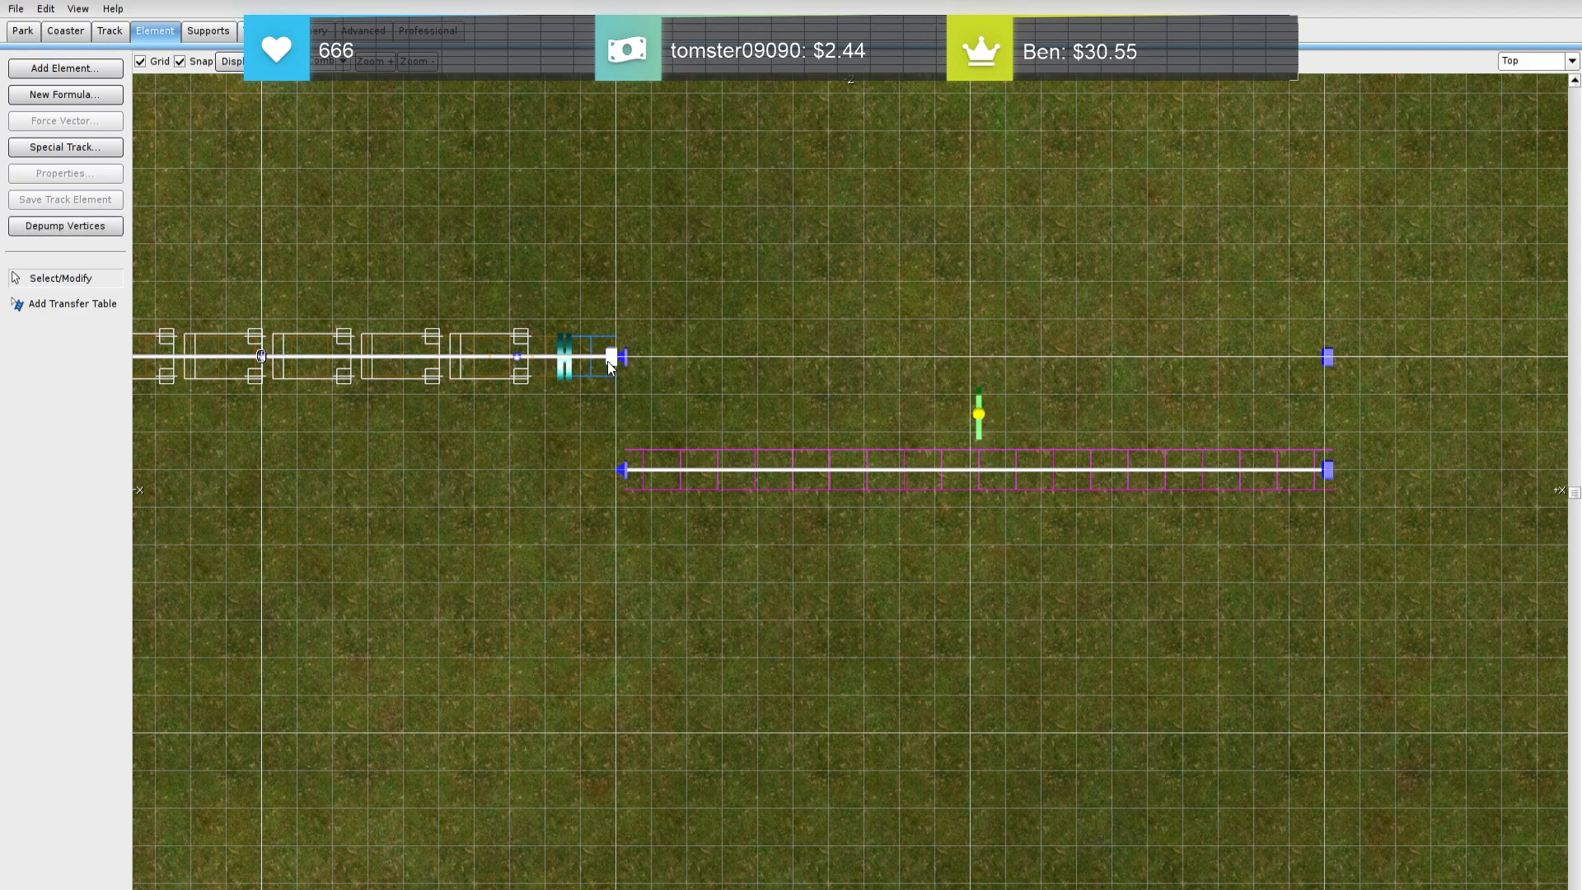
drag(1183, 516, 1255, 517)
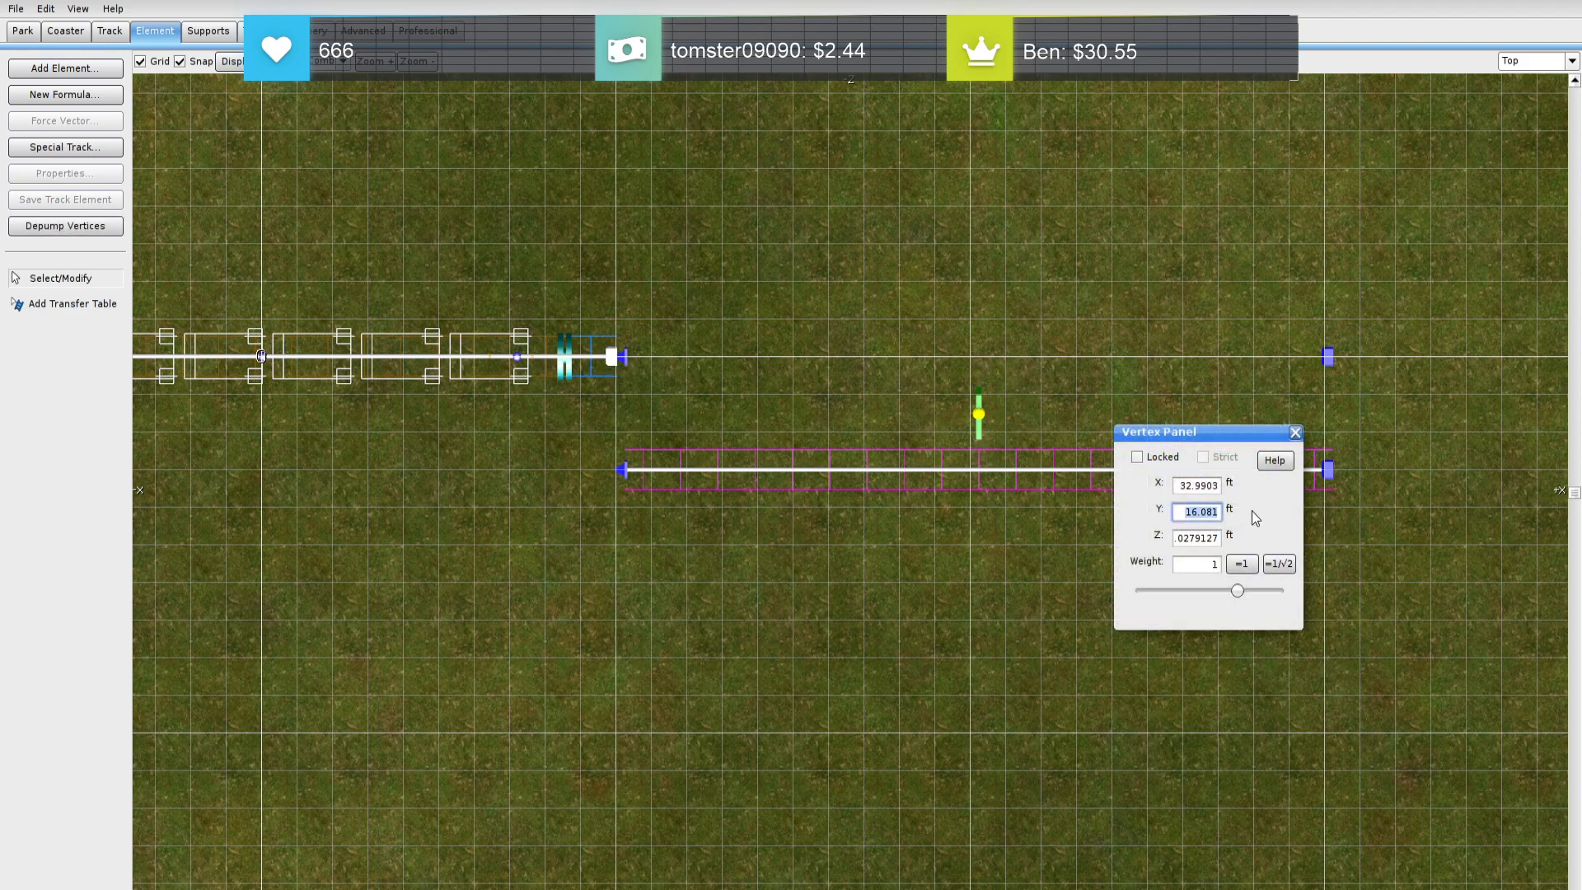
click(1295, 434)
double_click(983, 418)
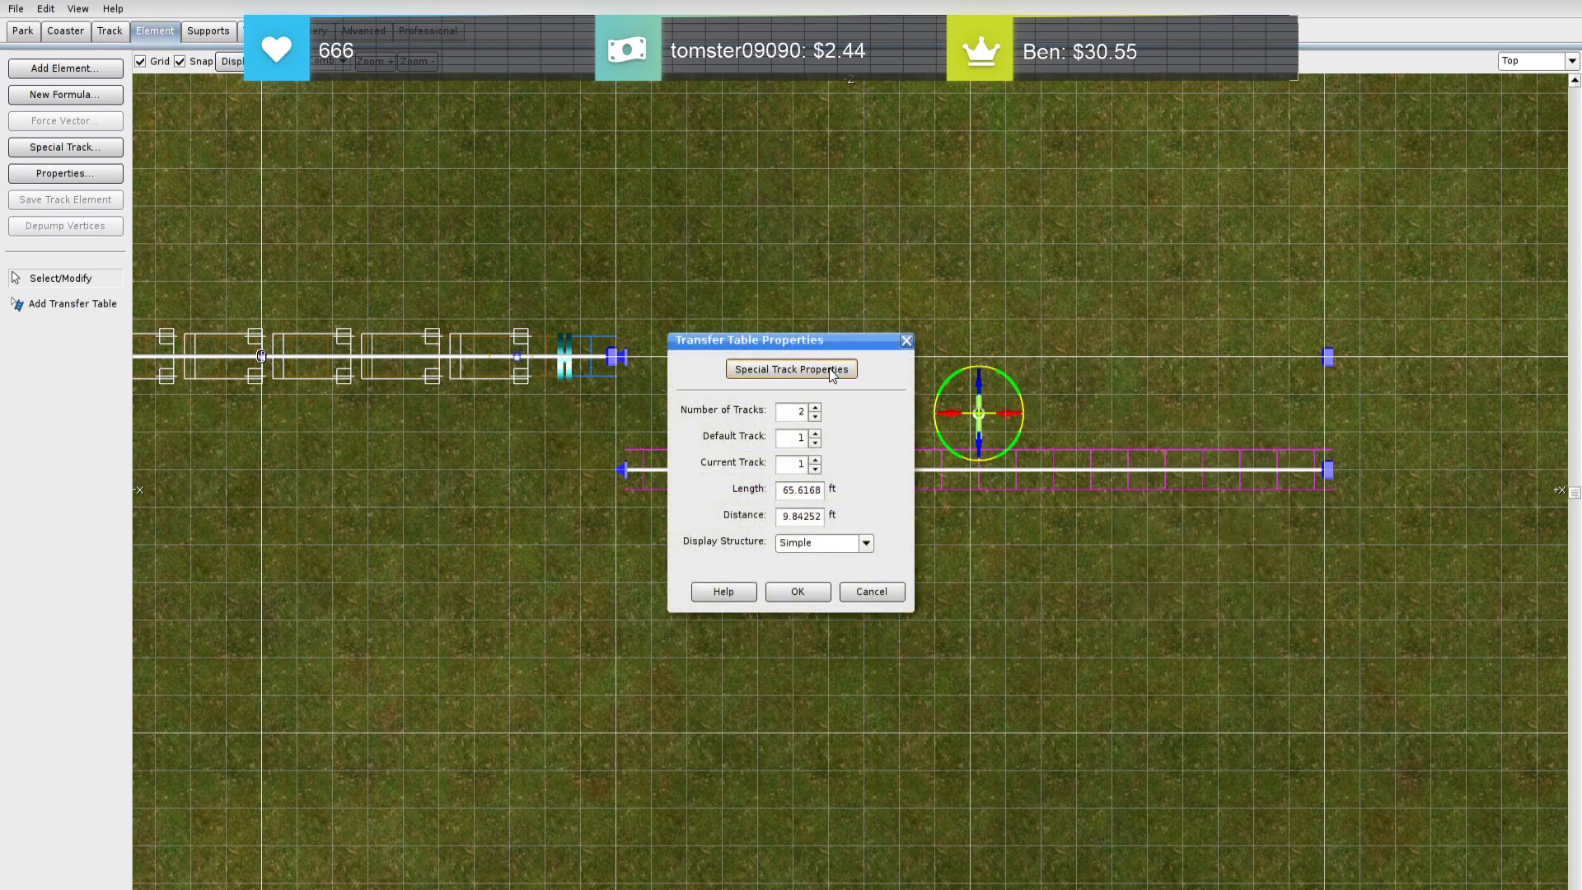
click(791, 370)
drag(721, 452, 829, 465)
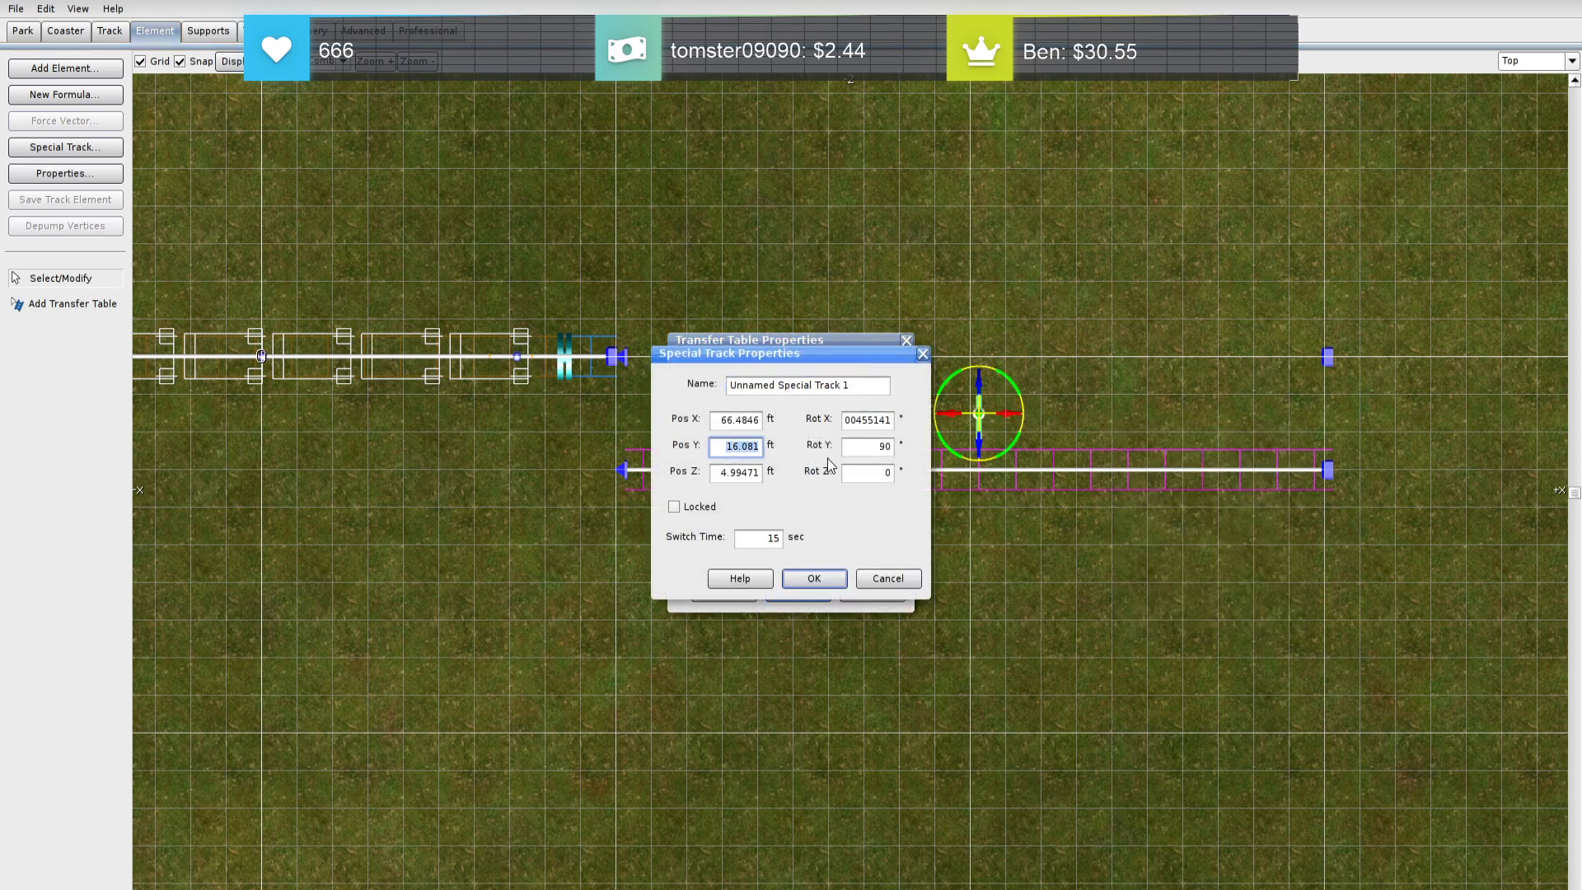
click(812, 578)
click(800, 590)
Try joining the station's rear vertex to the transfer table's empty track and inspect the joint in perspective view
click(614, 358)
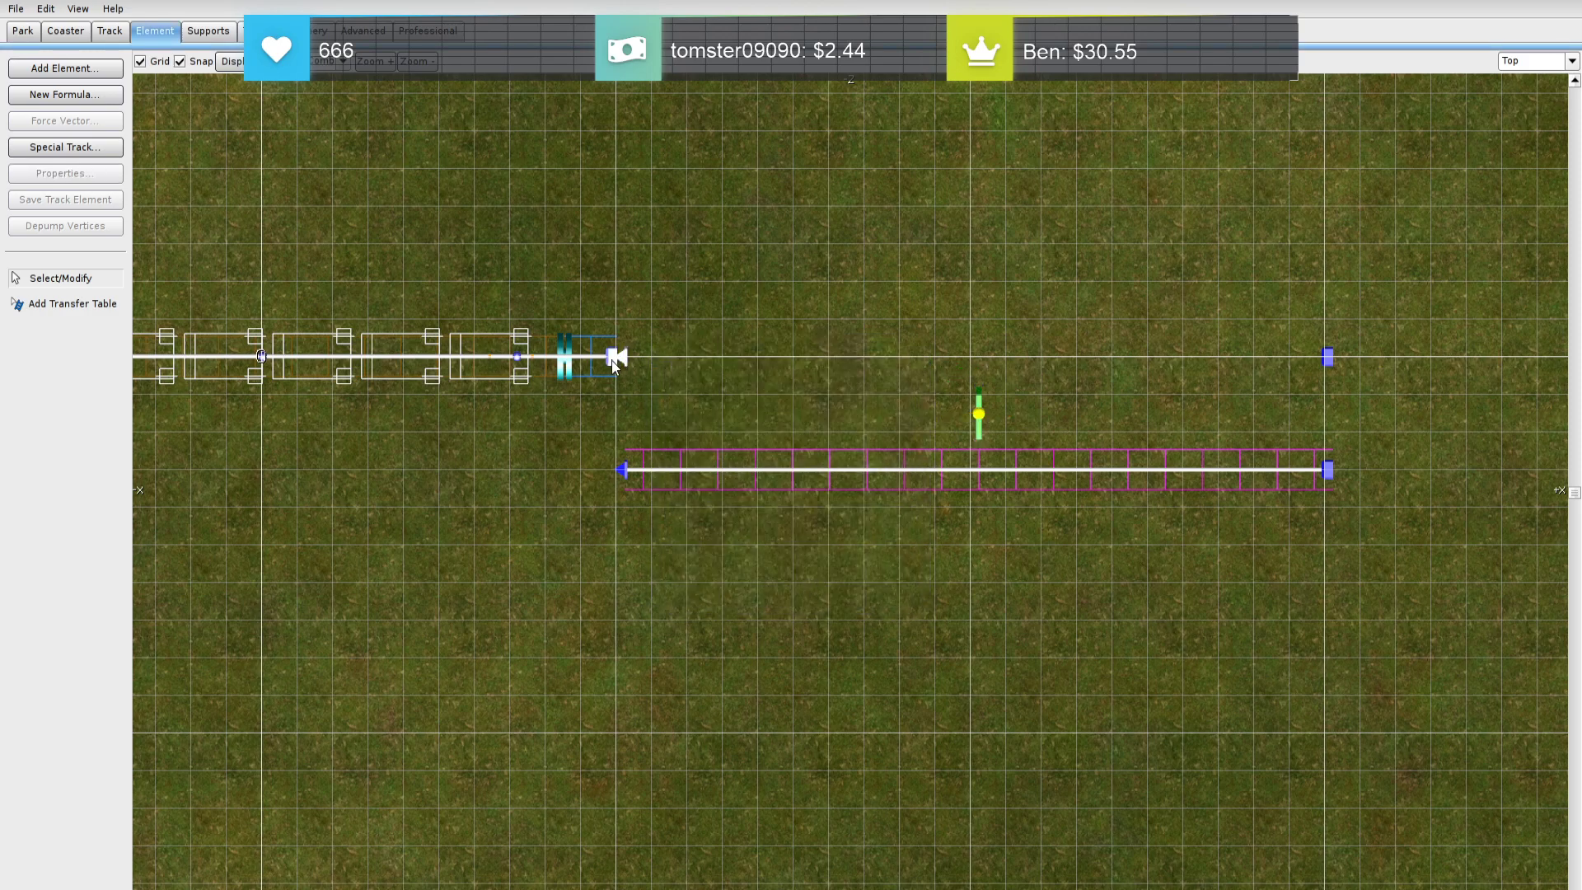
click(119, 30)
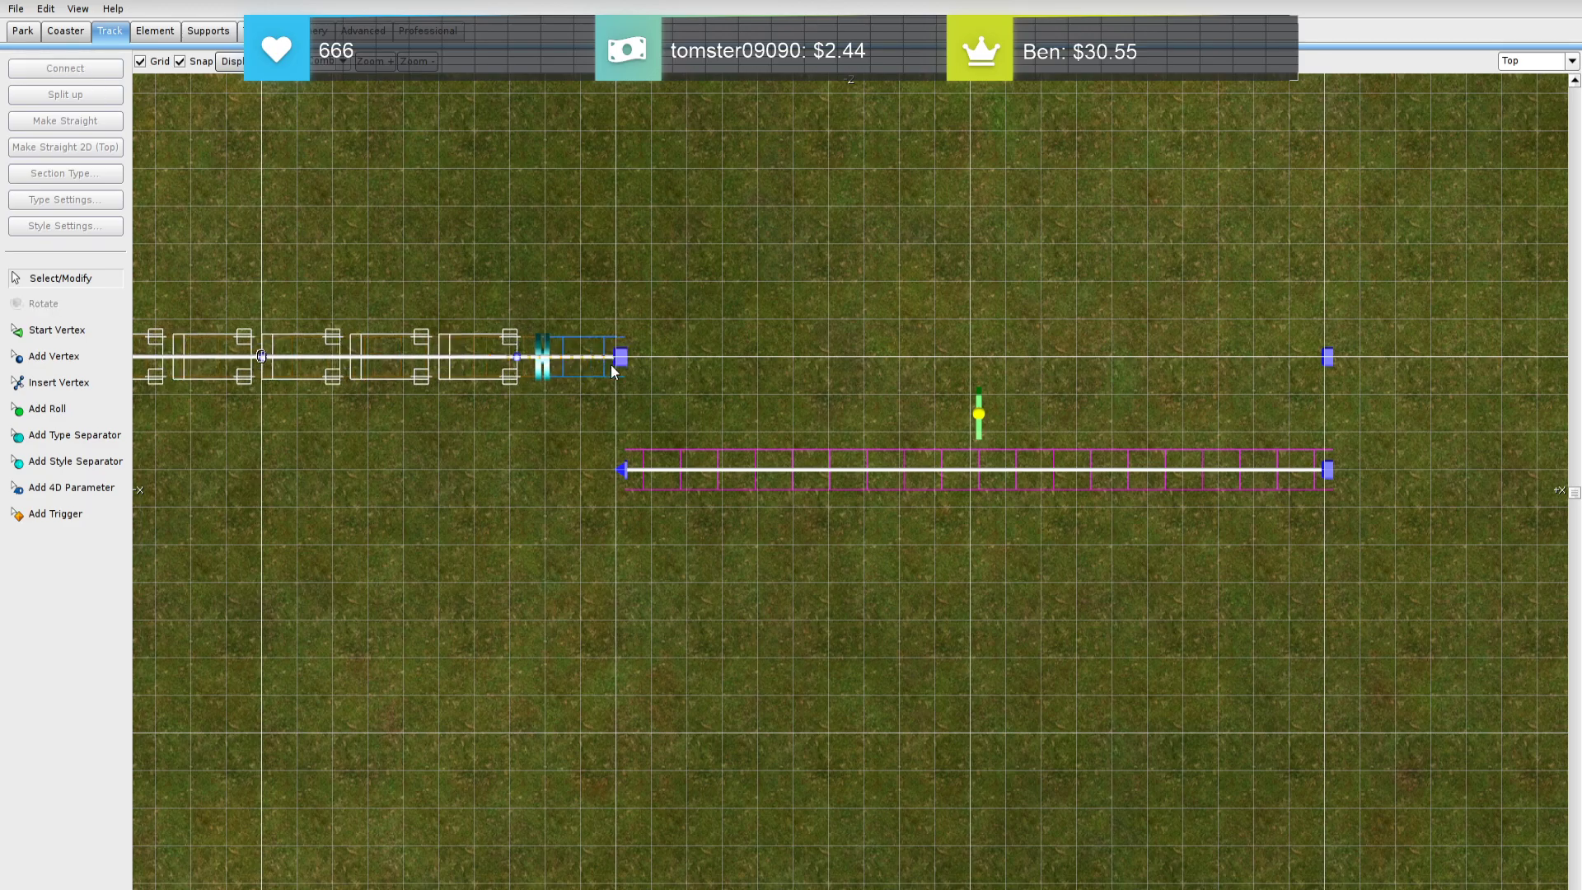
right_drag(971, 363, 1165, 141)
click(1571, 61)
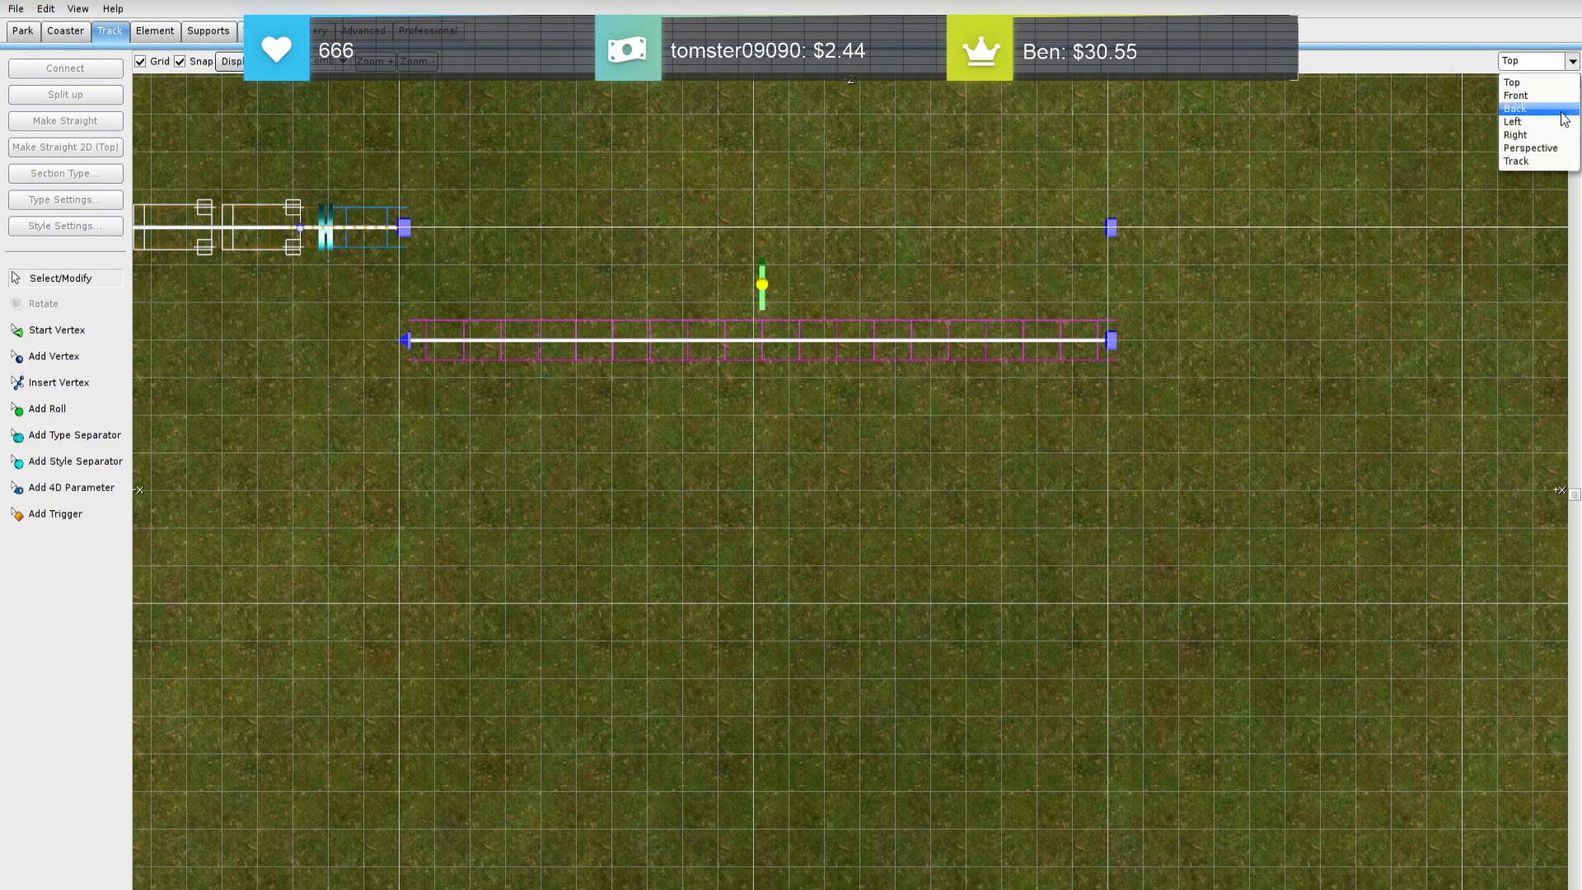
click(1528, 151)
key(w)
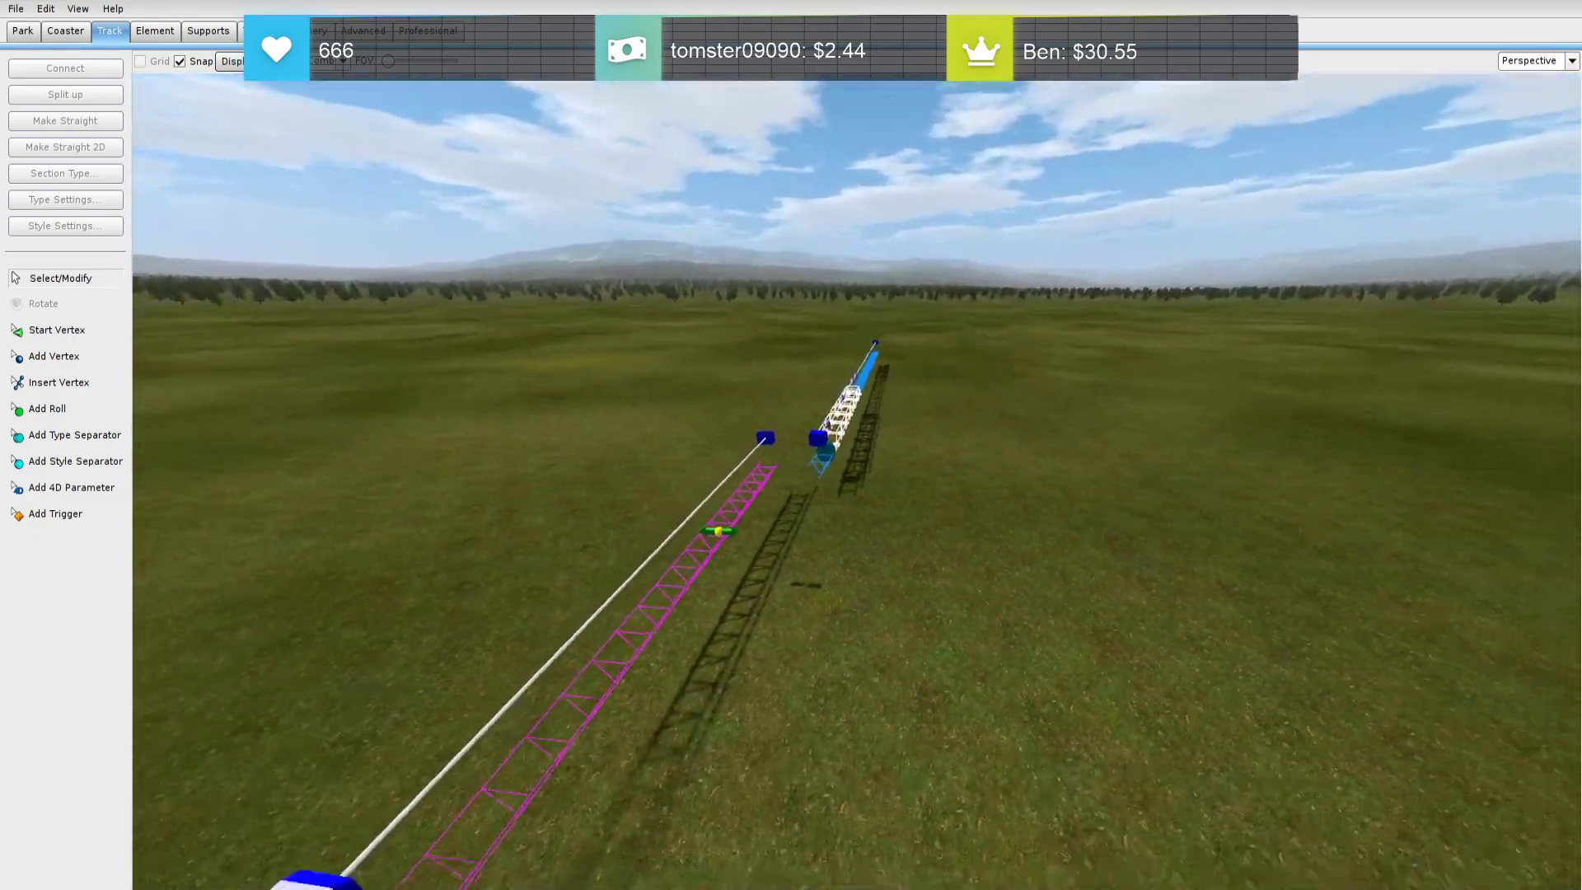
right_drag(791, 305, 943, 347)
click(1550, 66)
click(1528, 89)
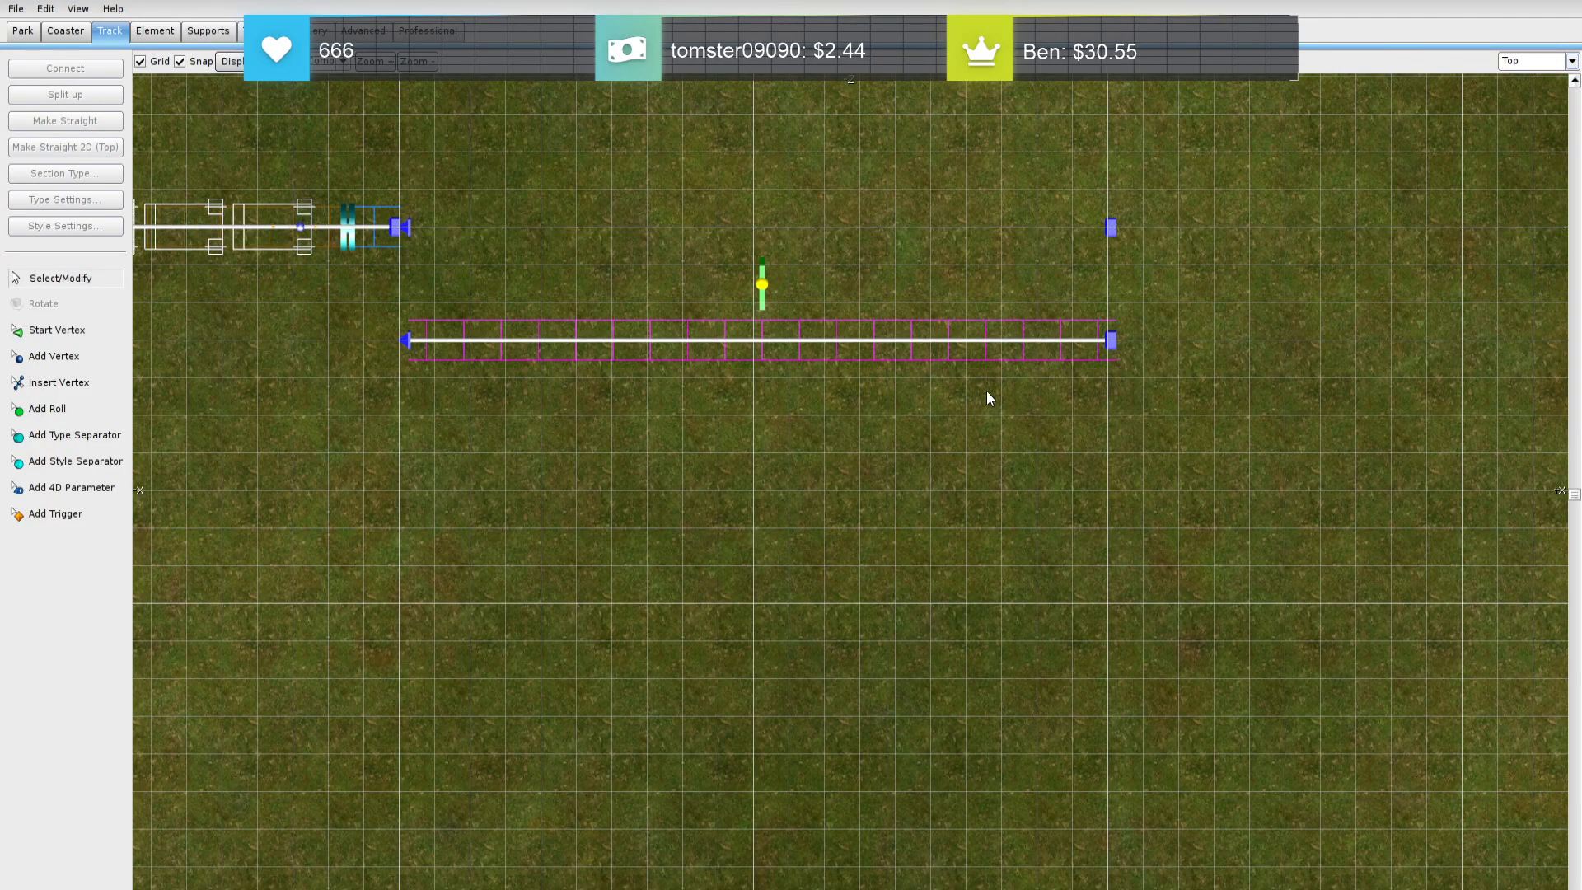
Set the transfer table's track distance to 20 ft and move its empty track position back in line with the station
double_click(760, 287)
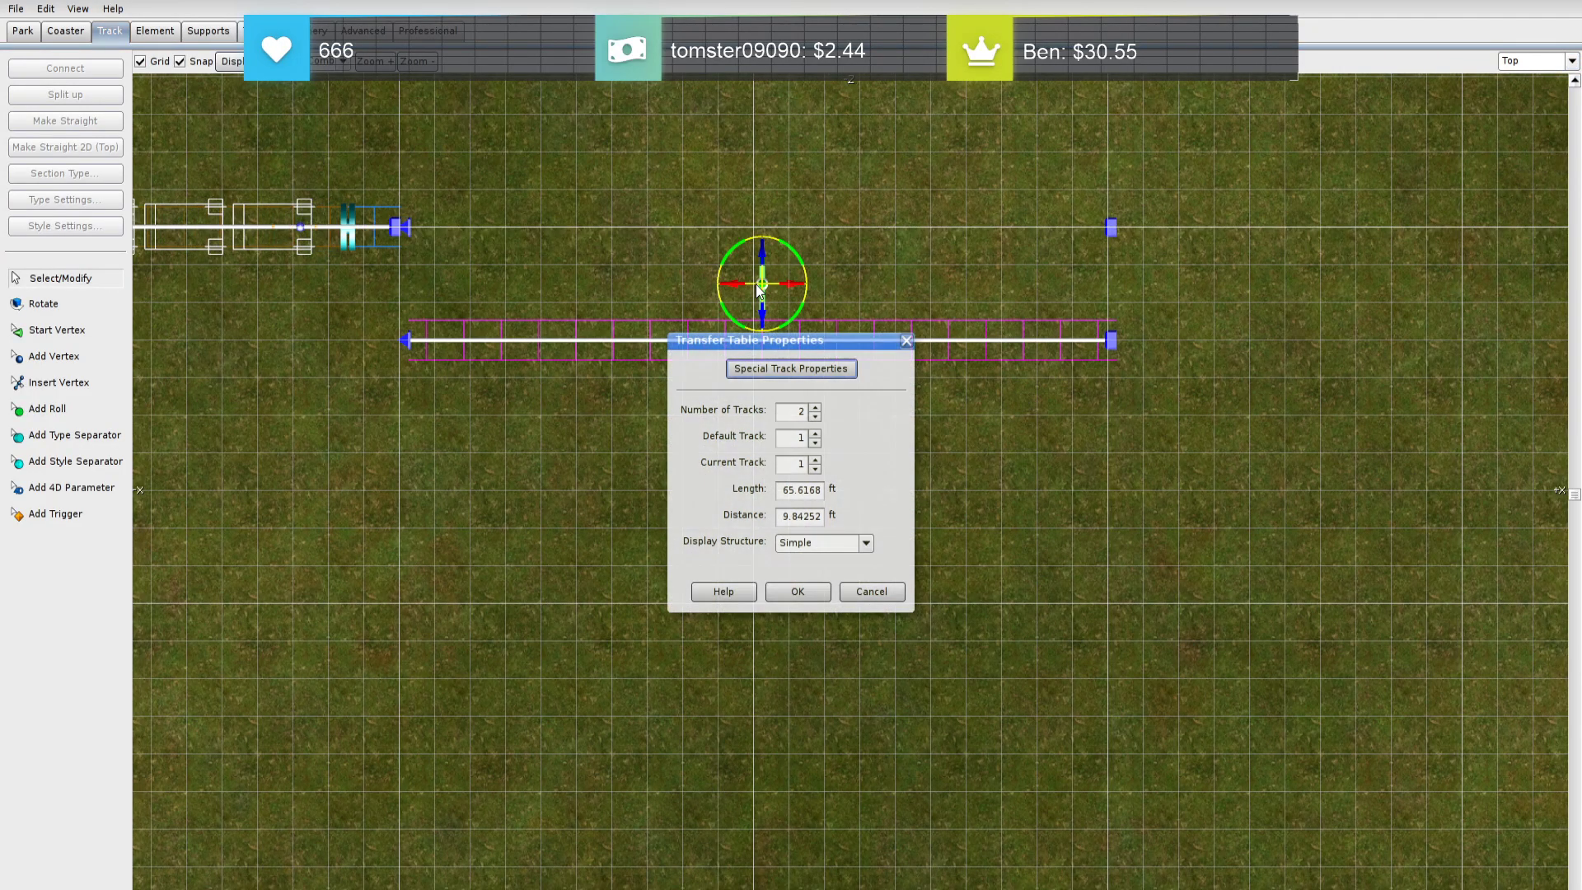
double_click(778, 515)
text(20)
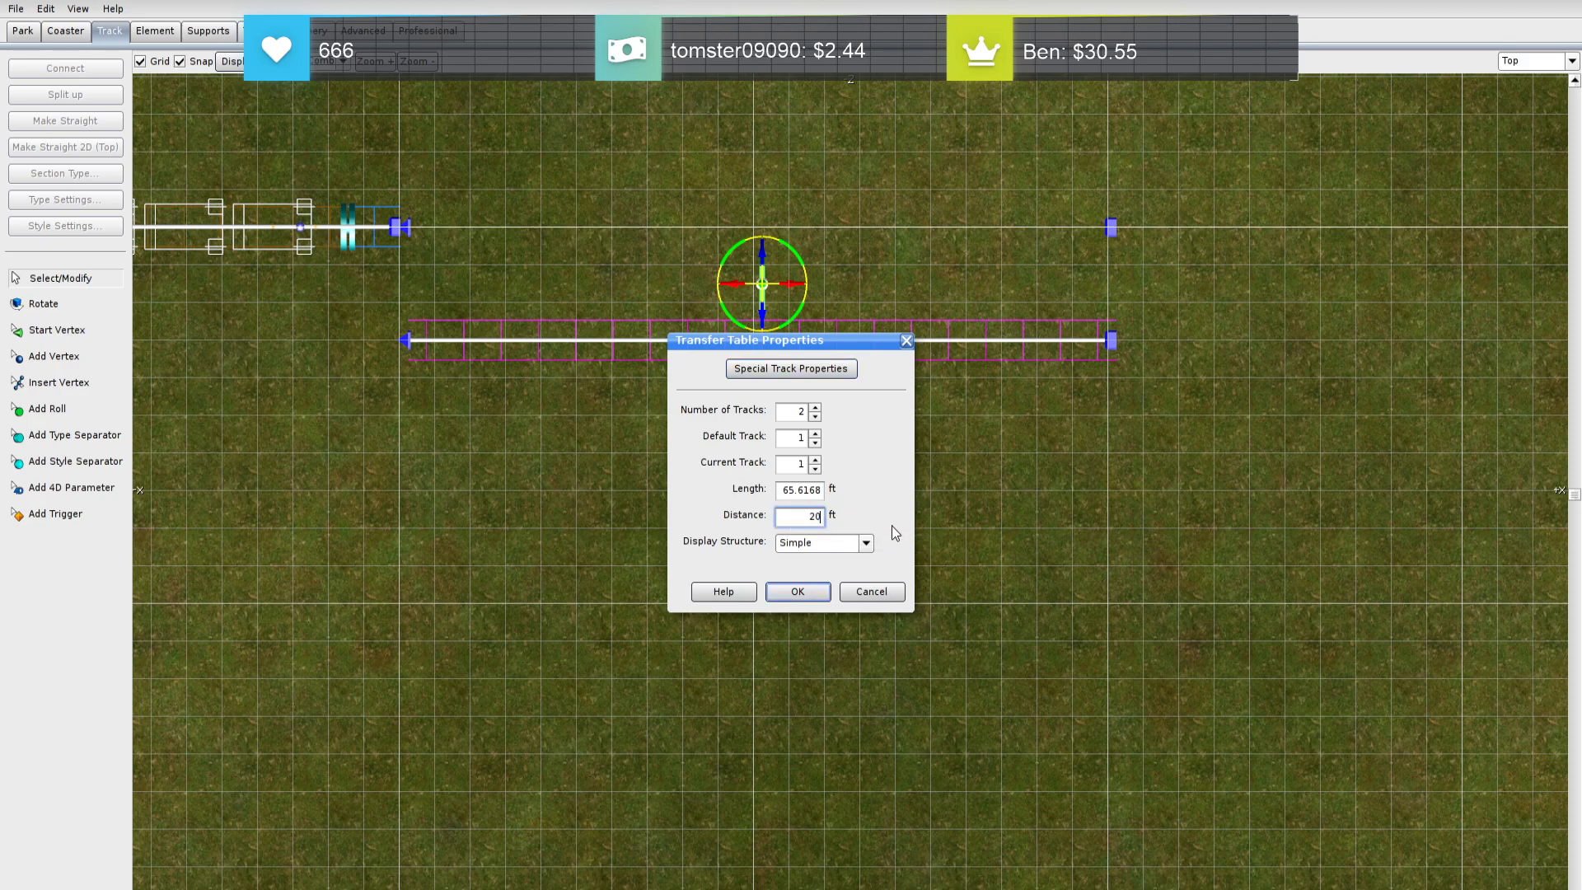
key(Return)
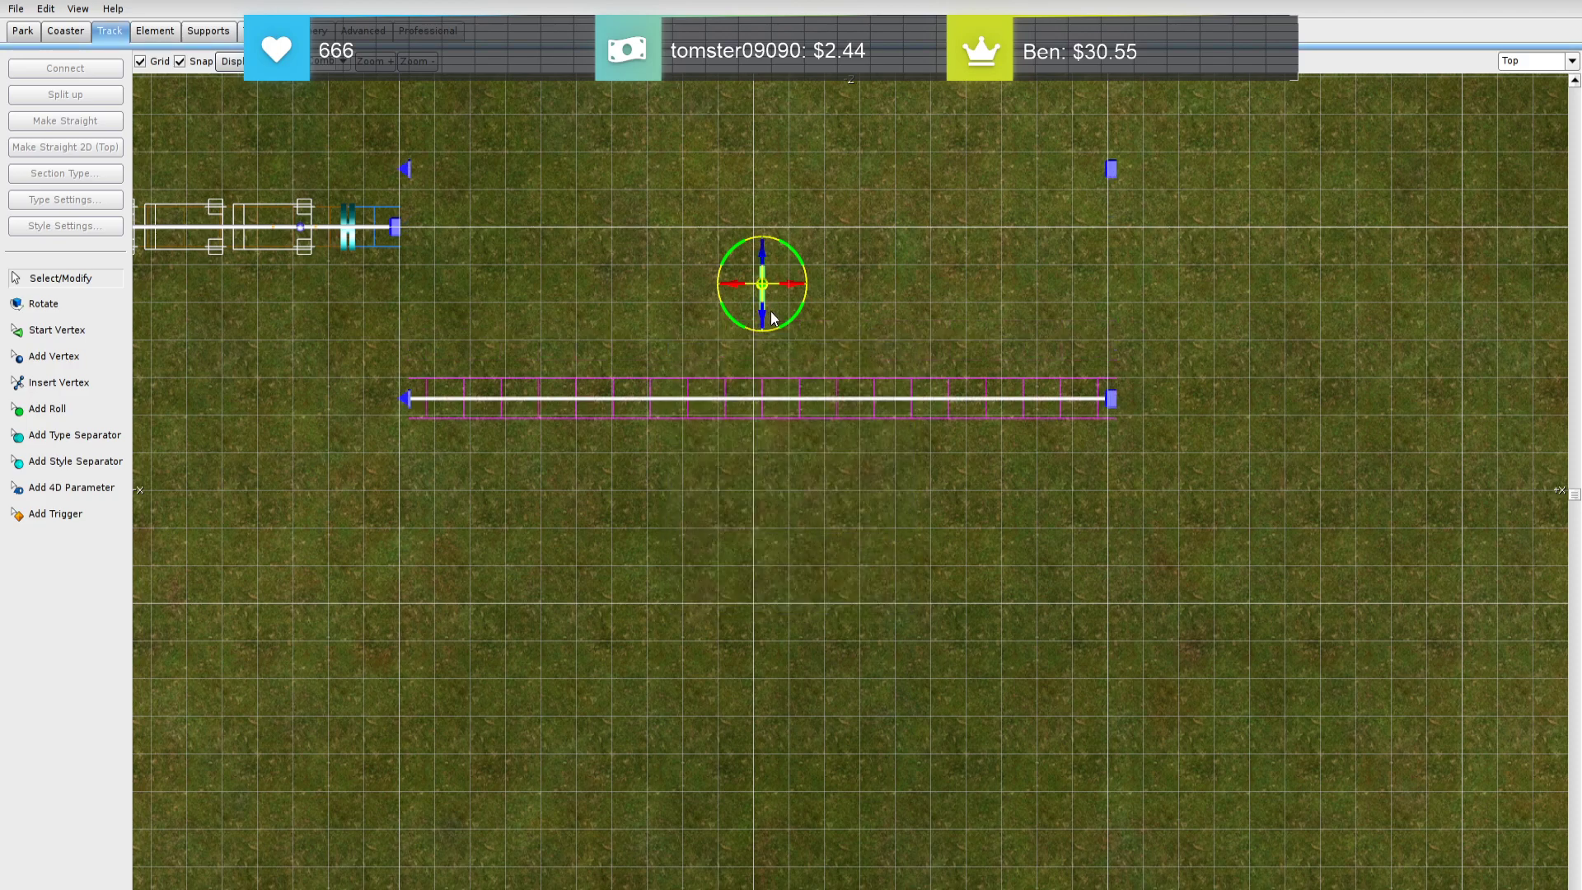
drag(768, 310, 777, 374)
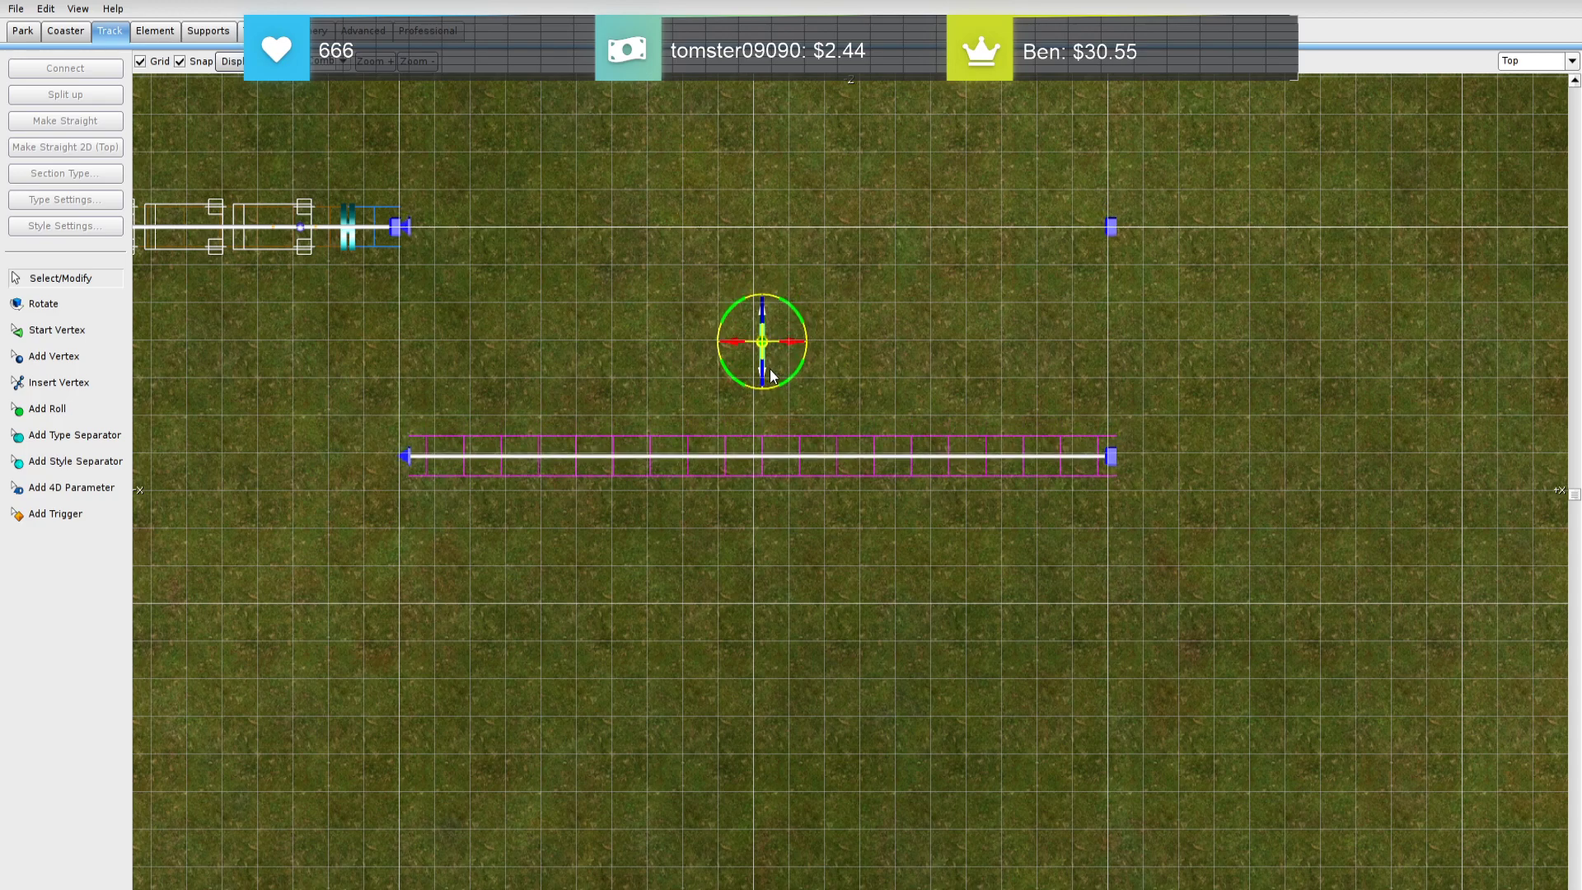
Connect the station's rear vertex to the adjoining vertex of the transfer table's empty track
ctrl+click(399, 229)
click(66, 74)
right_drag(319, 324, 632, 410)
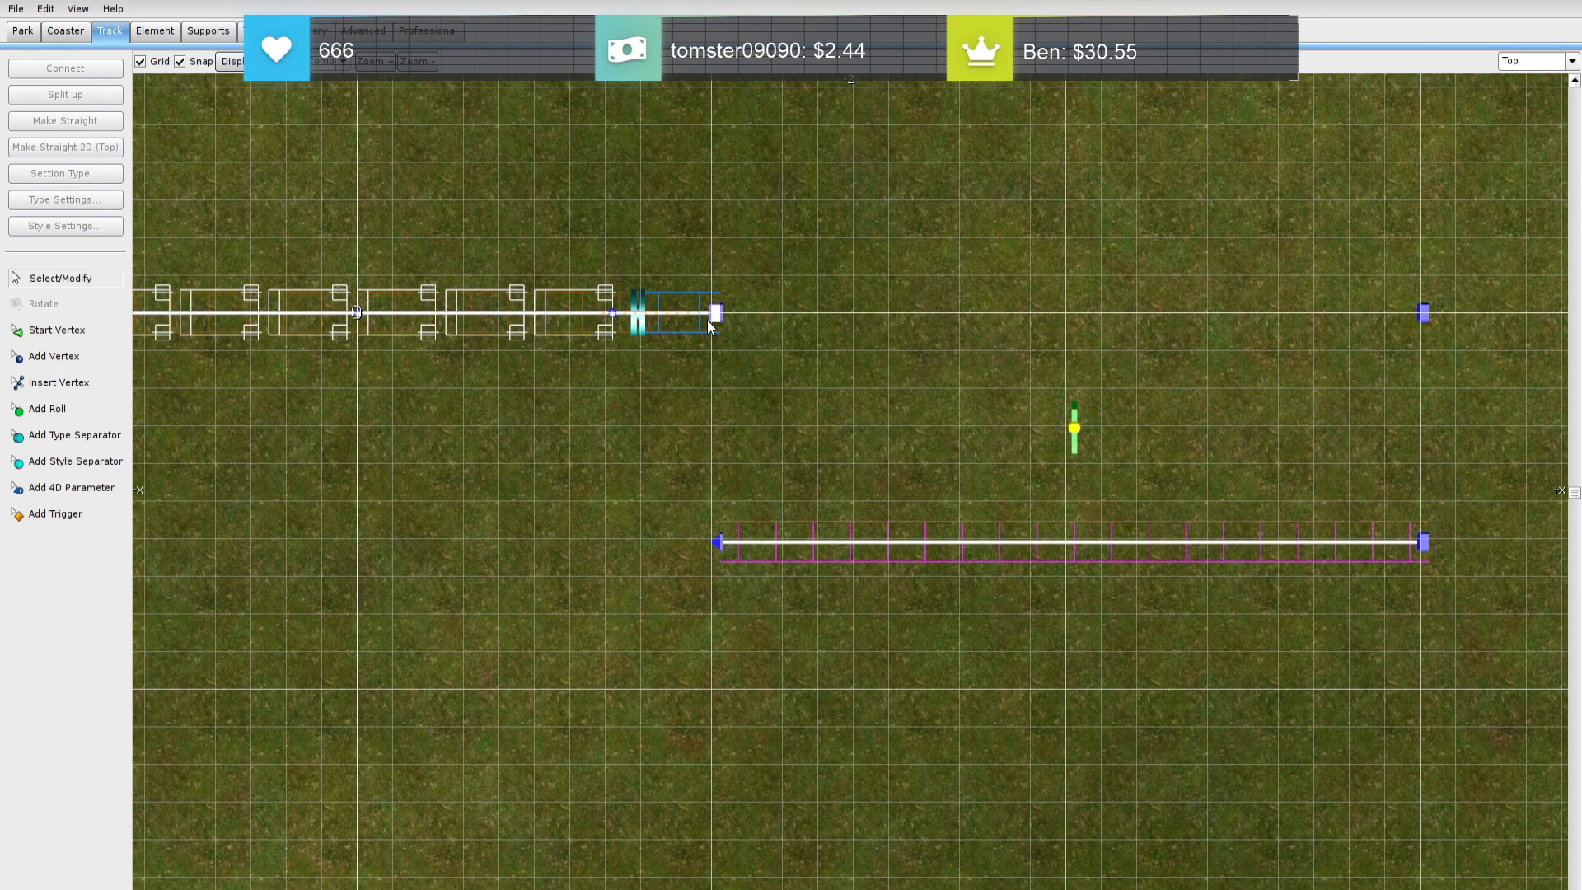
click(707, 320)
click(732, 388)
Set the transfer table's current track to 2
right_drag(435, 460, 358, 435)
scroll(927, 456, down, 3)
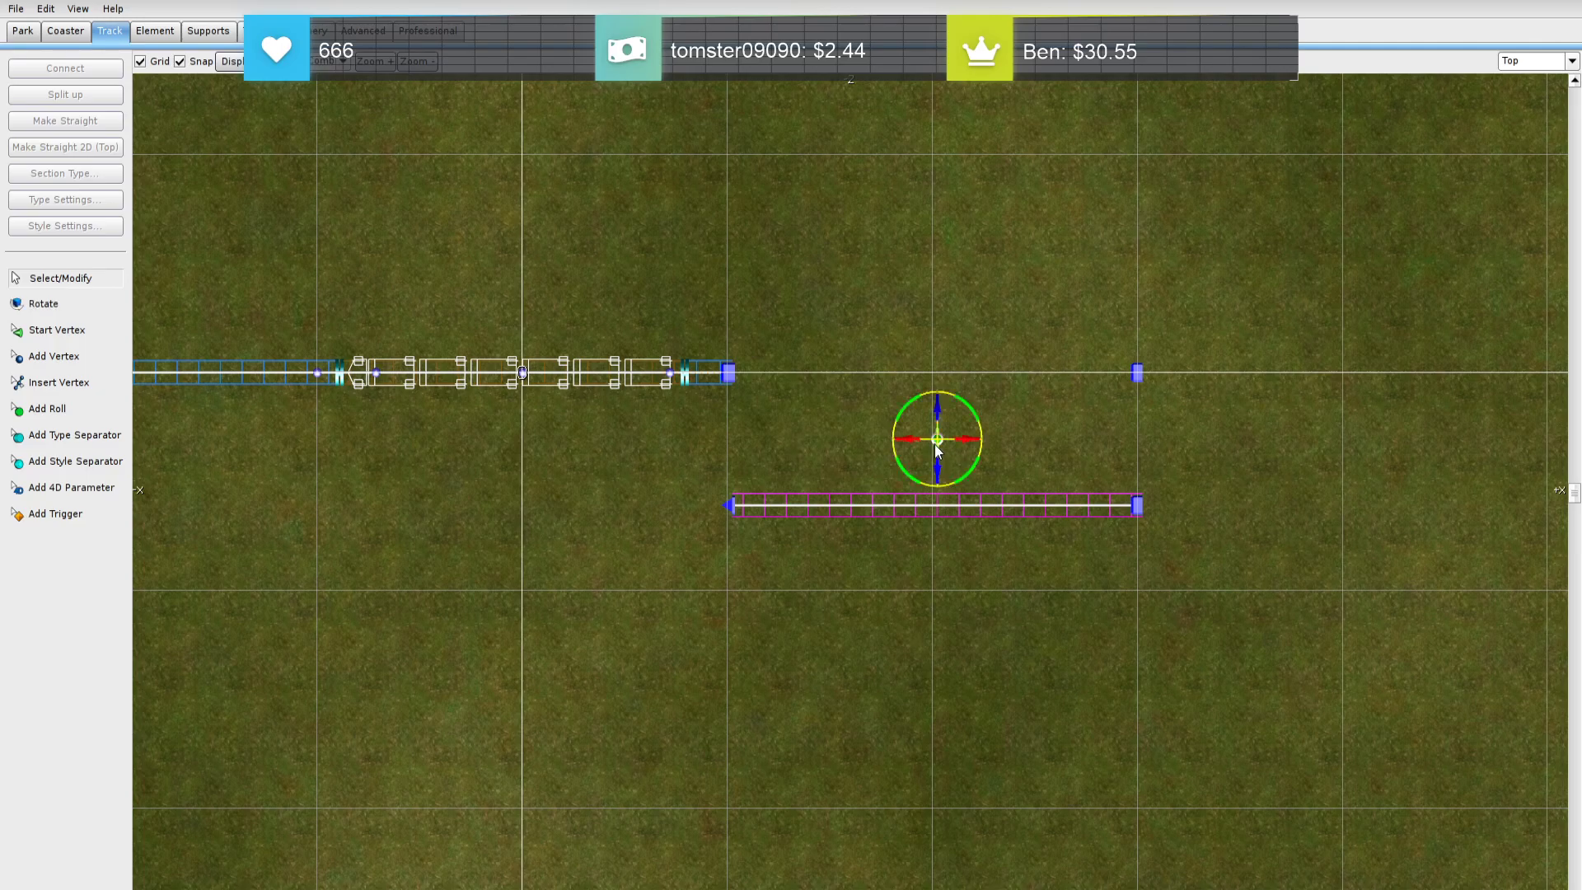
double_click(936, 447)
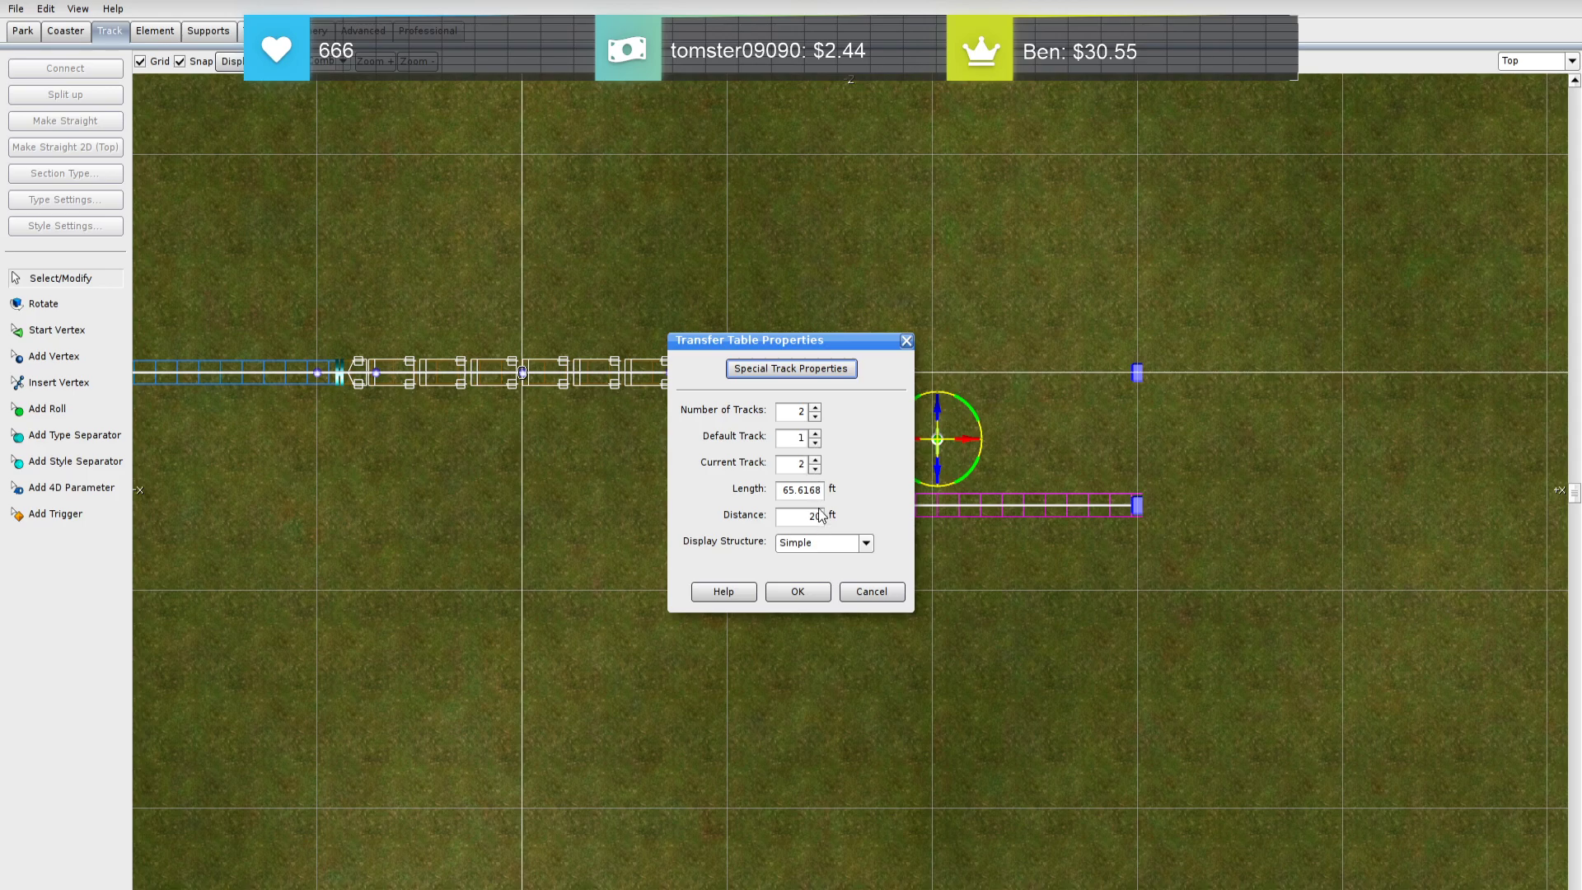
click(803, 593)
click(667, 606)
Examine the station, front extension and transfer table from above and in perspective view
right_drag(538, 573, 656, 565)
scroll(990, 605, down, 3)
right_drag(418, 512, 1040, 565)
scroll(824, 568, up, 2)
scroll(770, 554, down, 2)
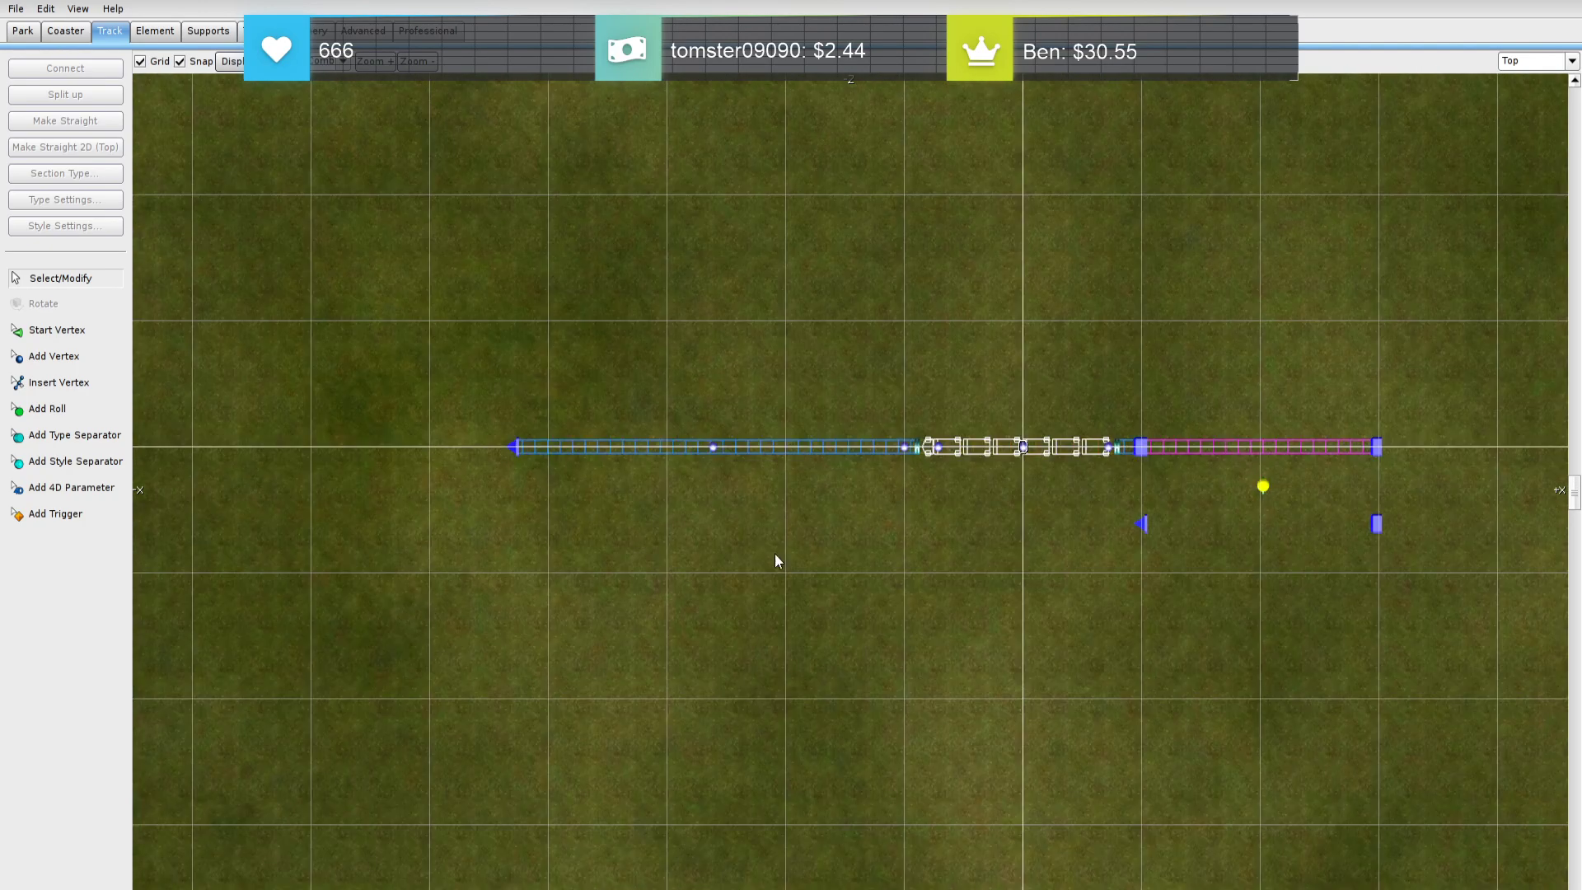
click(1532, 61)
click(1528, 164)
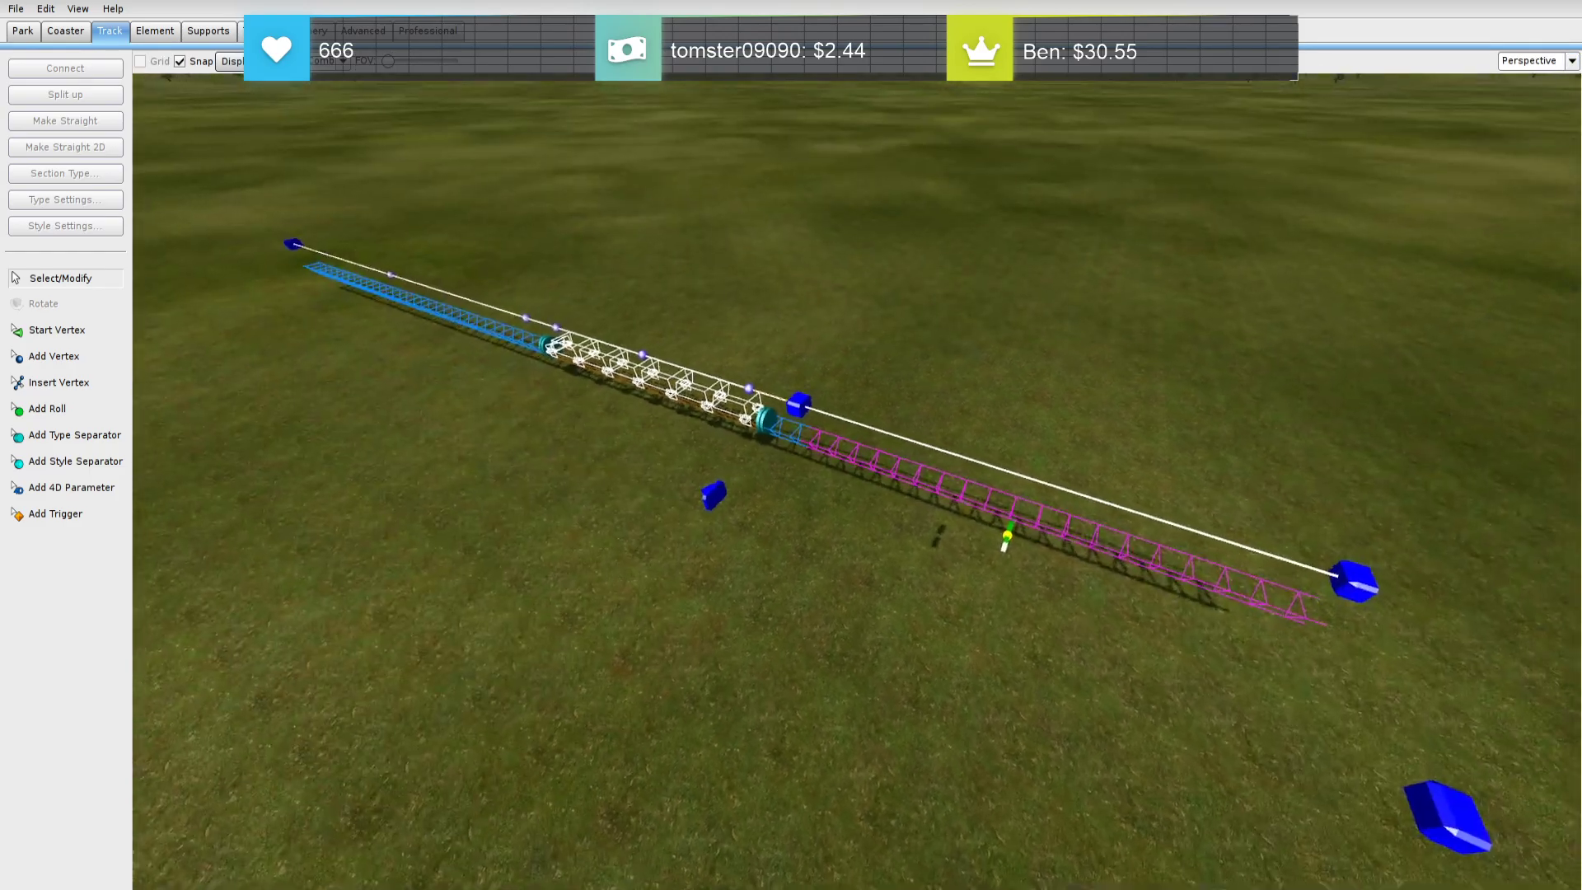
scroll(856, 482, down, 5)
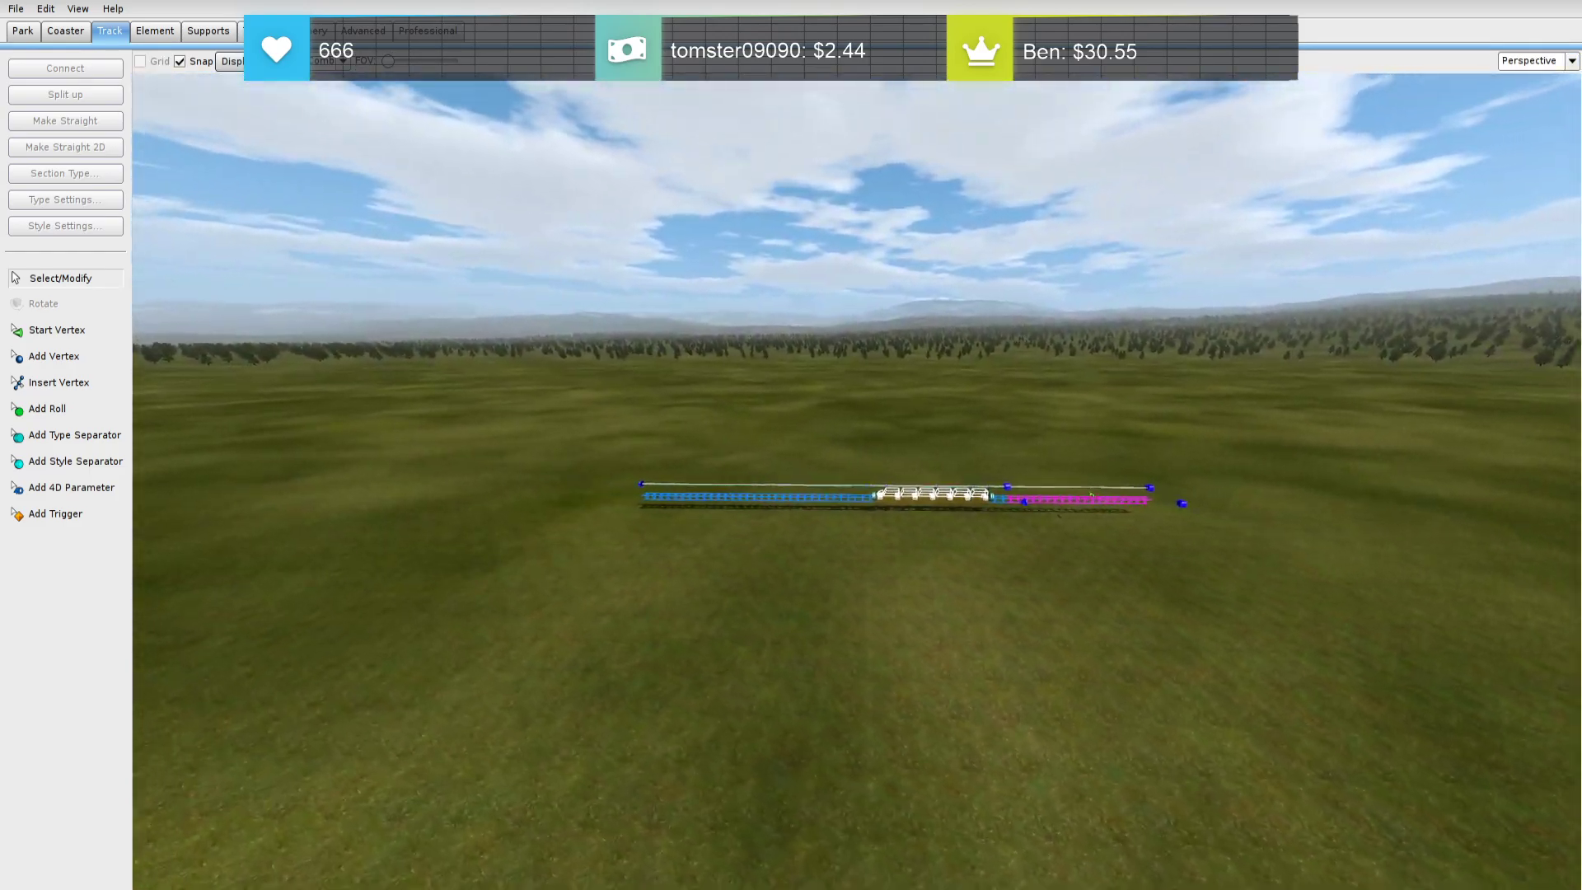
scroll(856, 482, up, 2)
right_drag(856, 482, 857, 605)
right_drag(1008, 350, 980, 206)
scroll(1009, 350, up, 4)
scroll(1009, 350, down, 3)
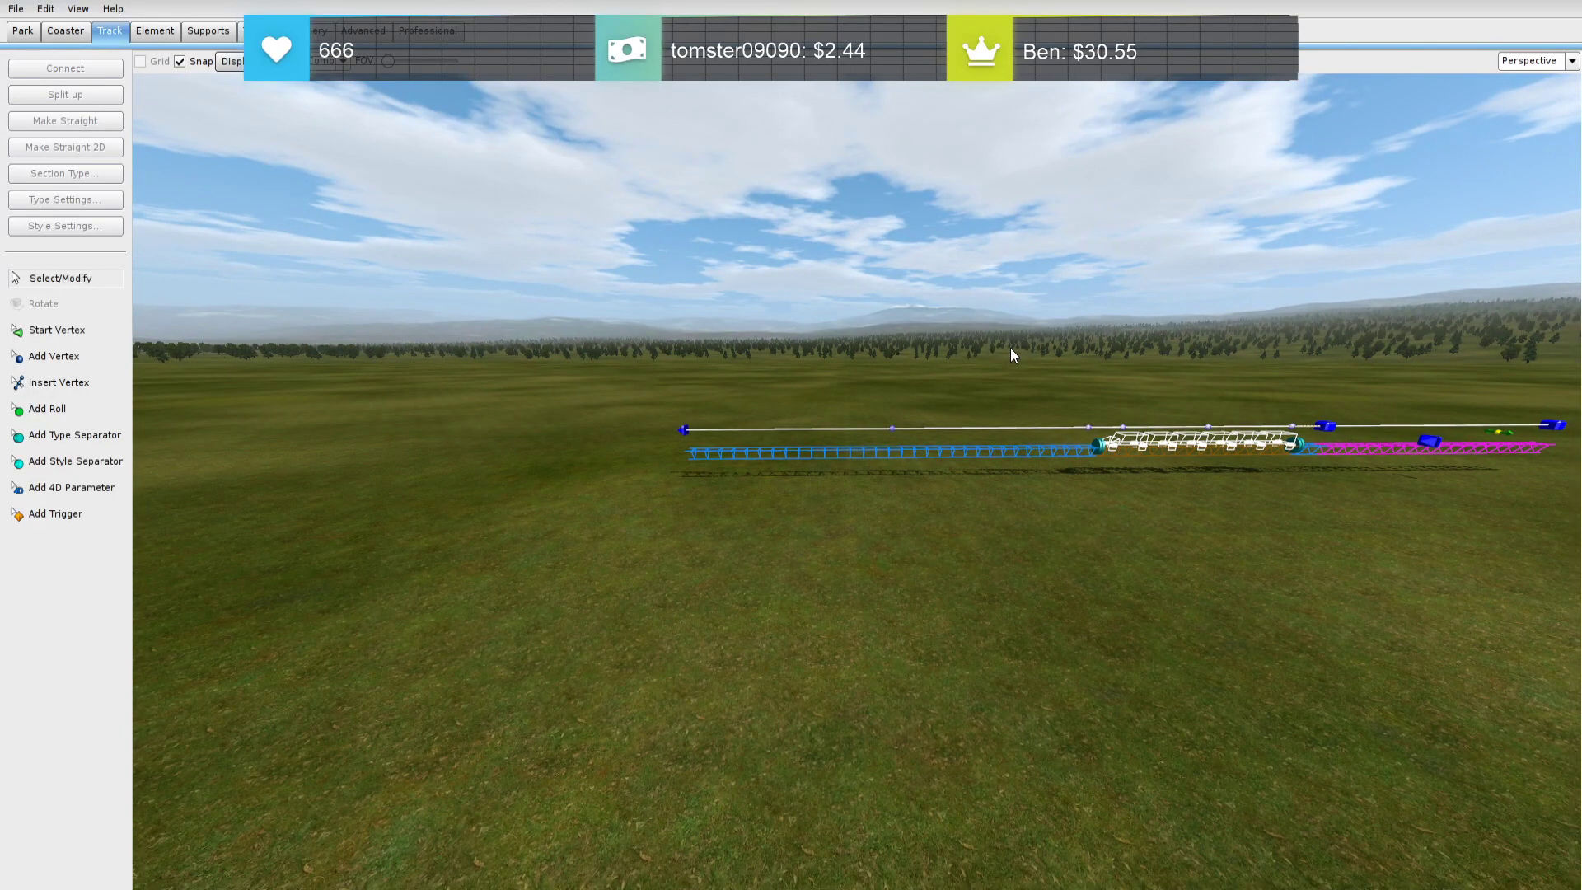
scroll(921, 408, up, 4)
right_drag(922, 408, 1294, 161)
scroll(922, 384, down, 3)
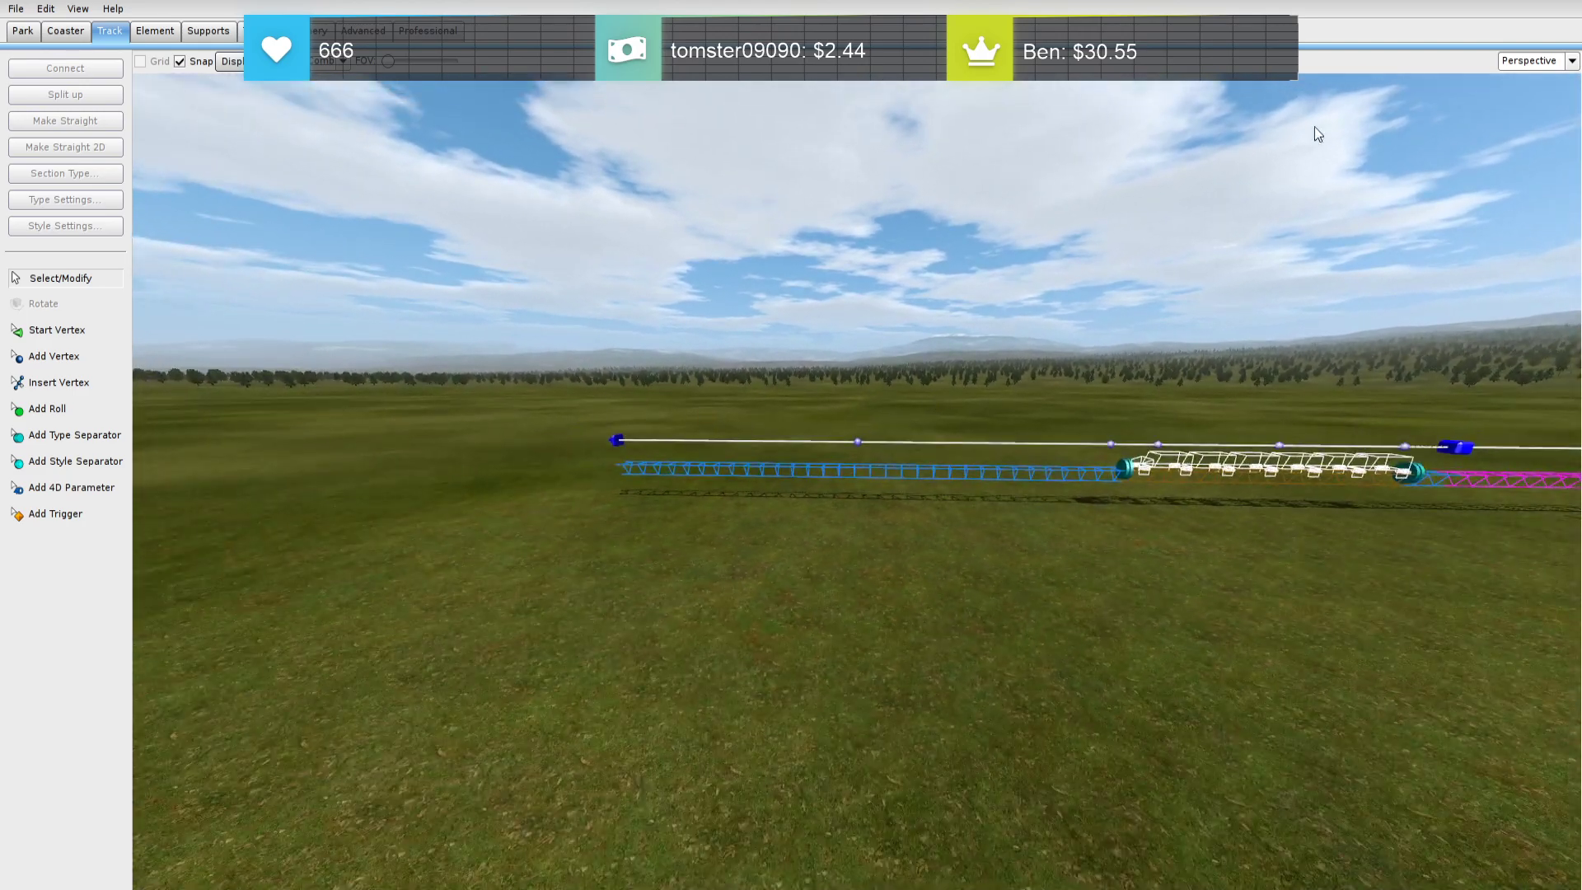
Add a type separator about halfway along the front extension, working in the front view
click(1573, 64)
click(1513, 125)
scroll(1156, 378, up, 3)
right_drag(1286, 361, 1178, 238)
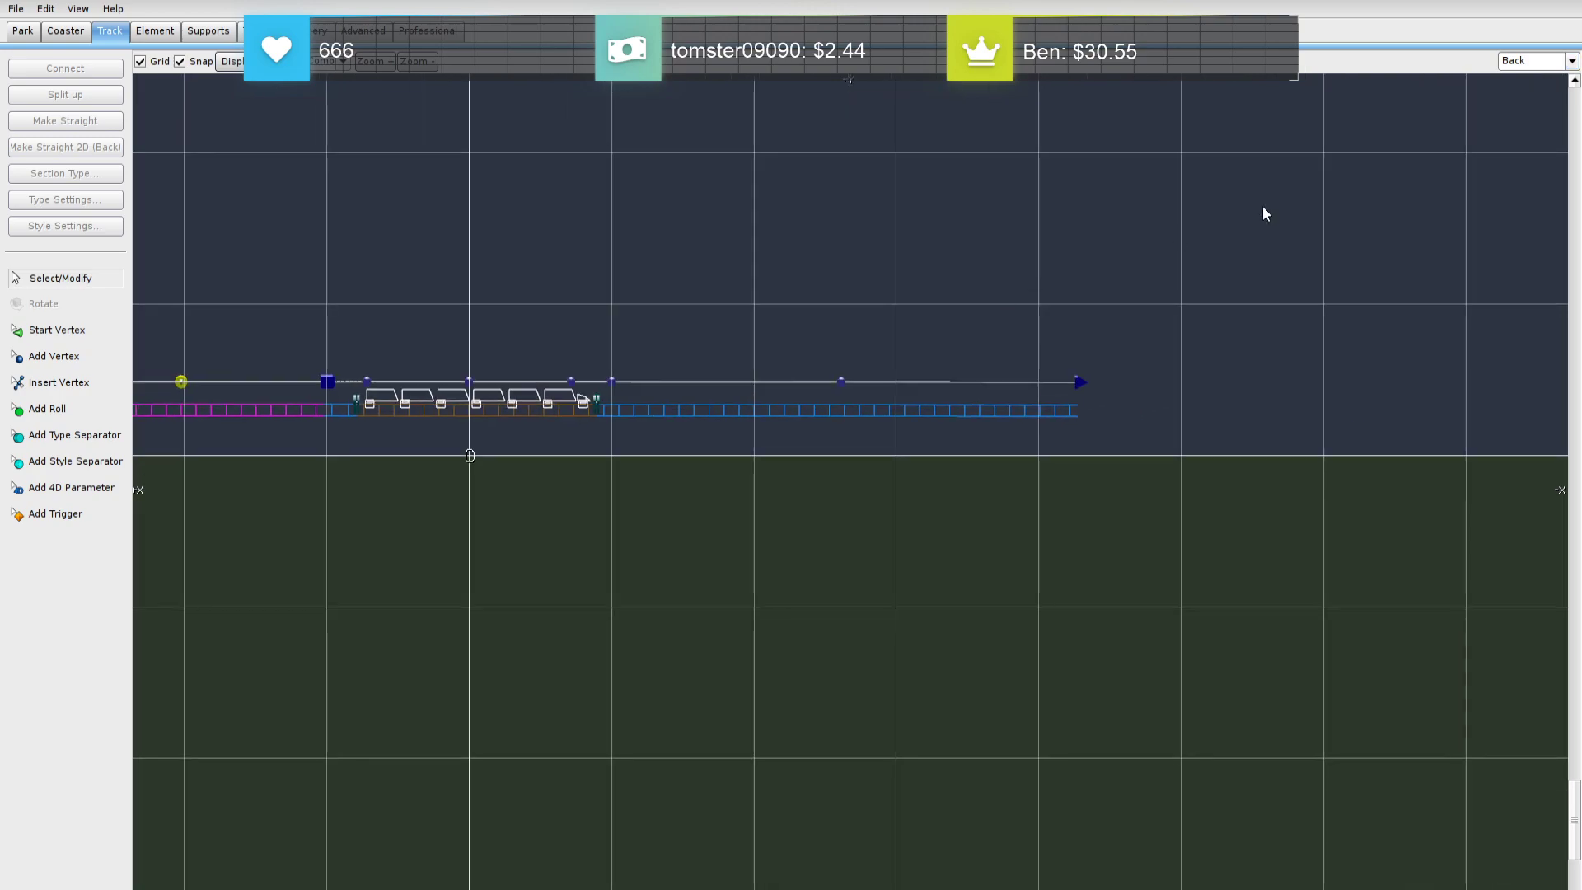
click(1569, 66)
click(1564, 96)
right_drag(914, 297, 1345, 287)
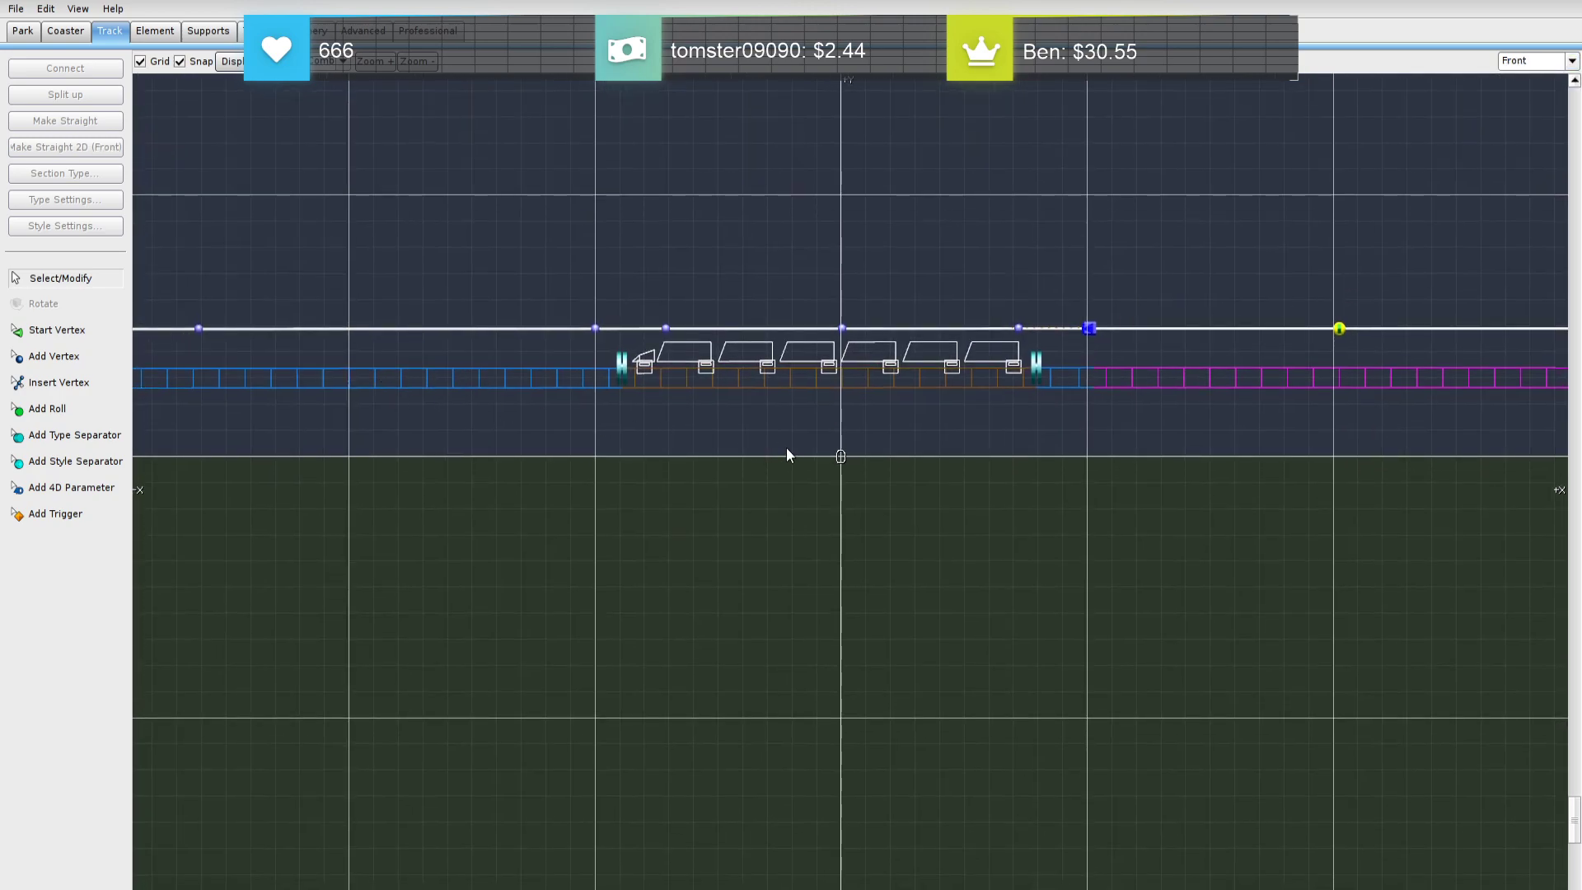
right_drag(774, 445, 1289, 470)
click(80, 435)
click(737, 404)
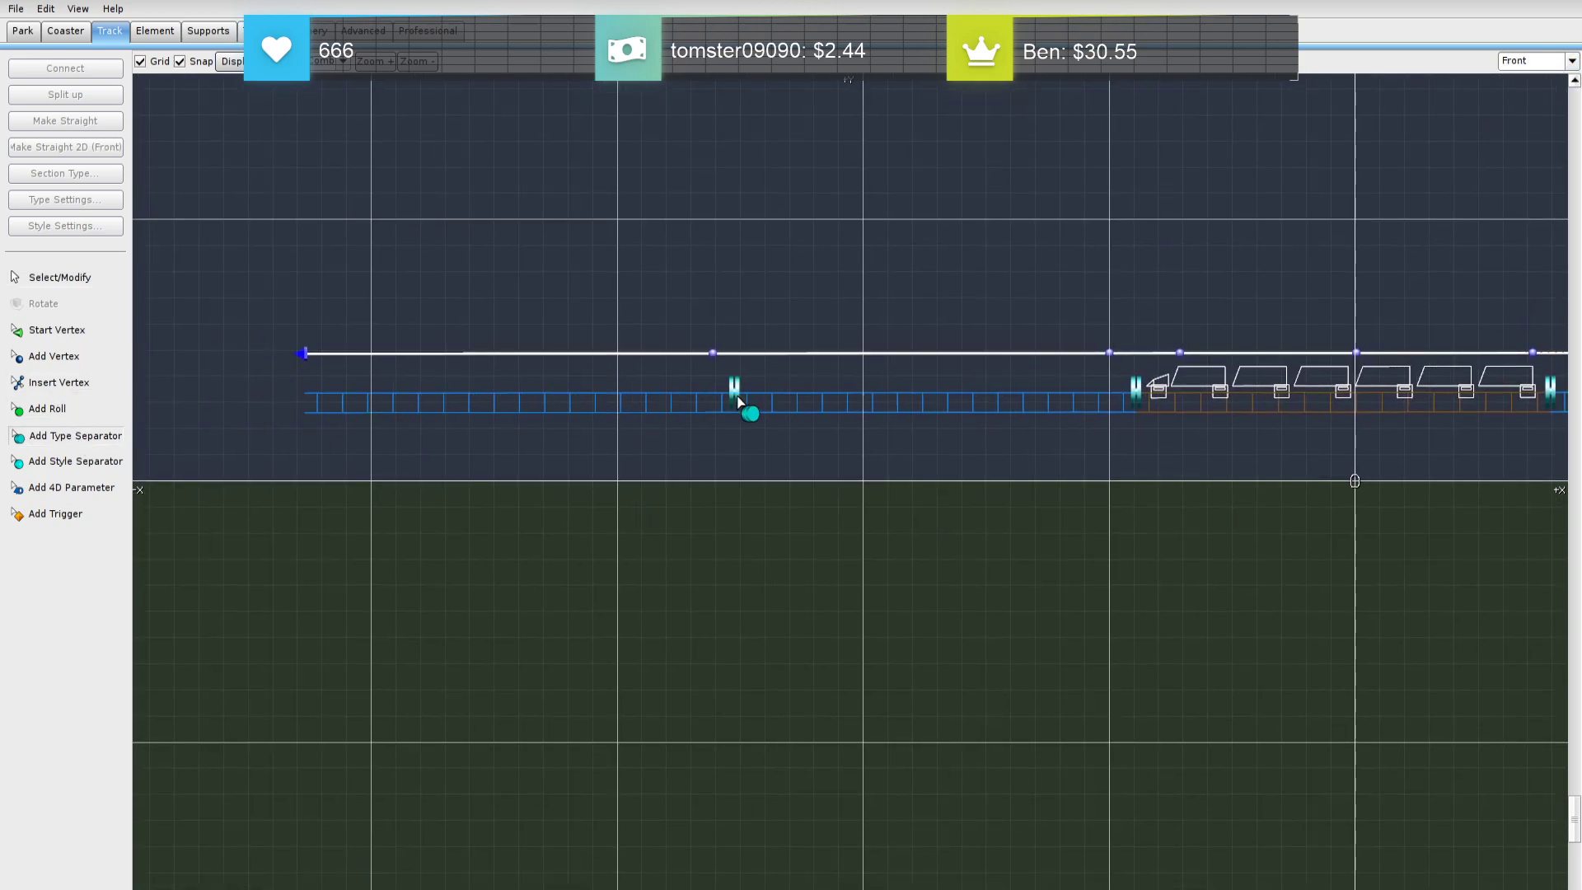
Give the segment between the new separator and the station left and right railings with catwalks
double_click(937, 405)
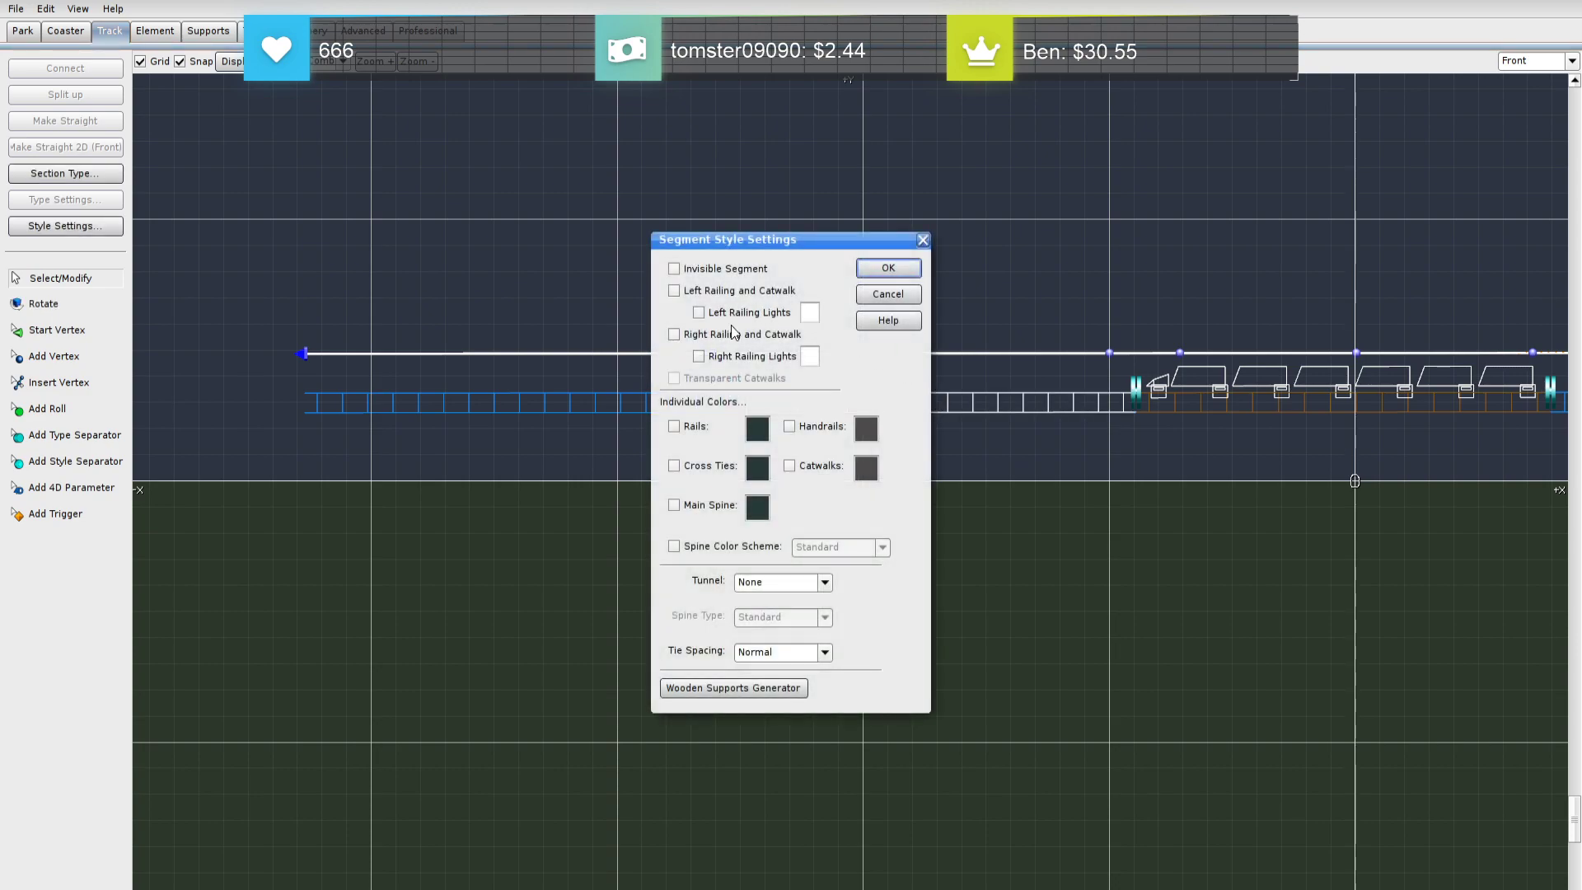
click(673, 290)
click(674, 333)
click(888, 268)
Change the segment between the new separator and the station to a brake section
click(835, 416)
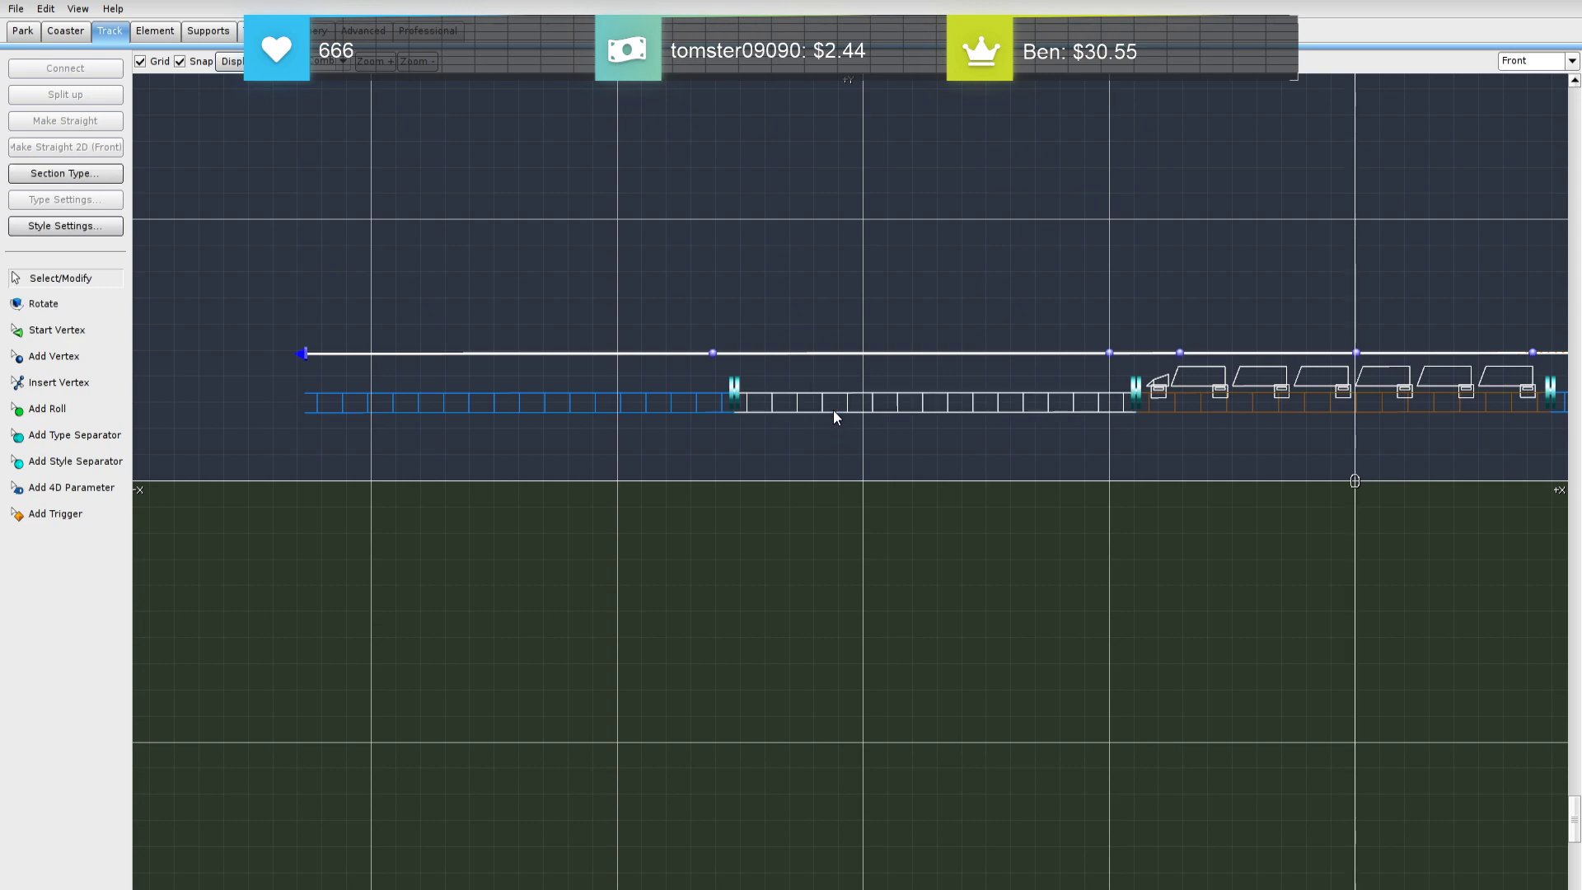
click(115, 174)
click(157, 268)
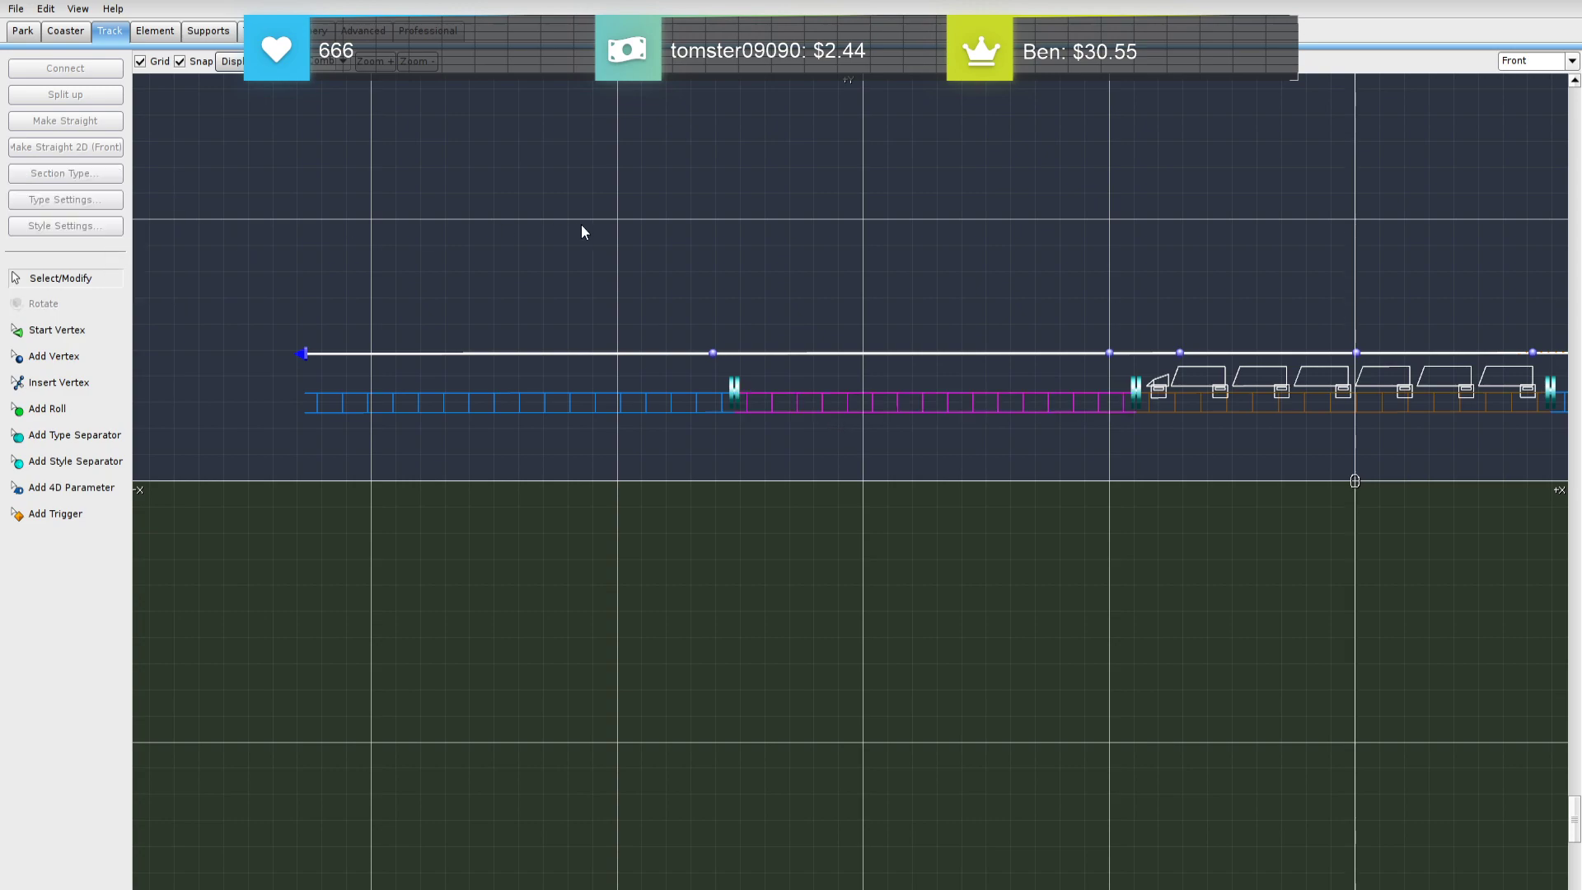
Enable the brake section's transport device and set its wait time to 3 seconds
double_click(865, 421)
click(588, 428)
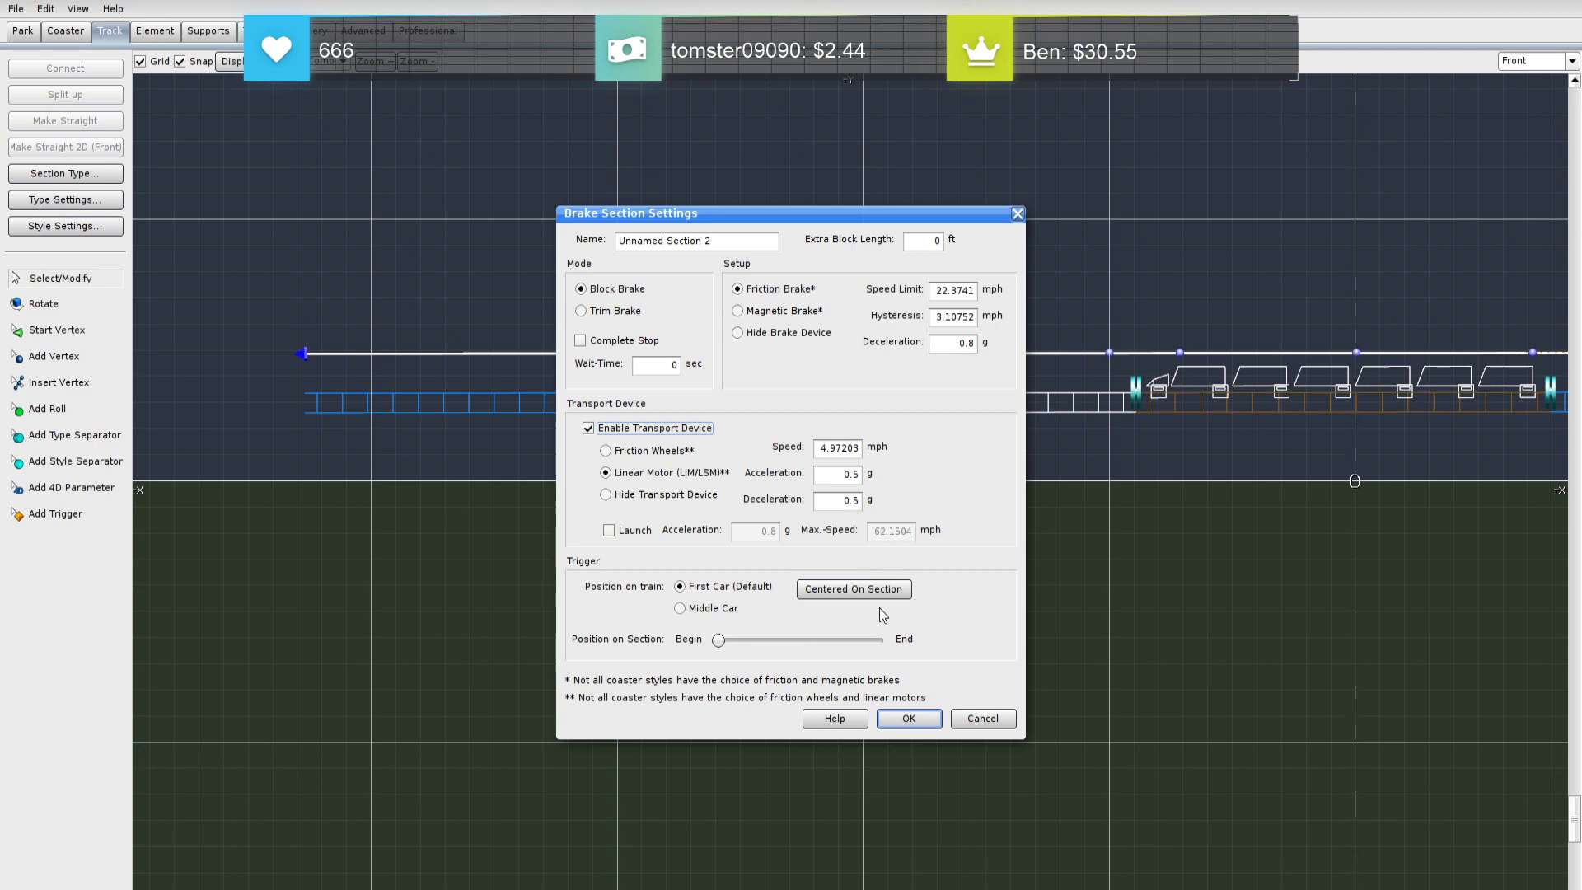
click(660, 369)
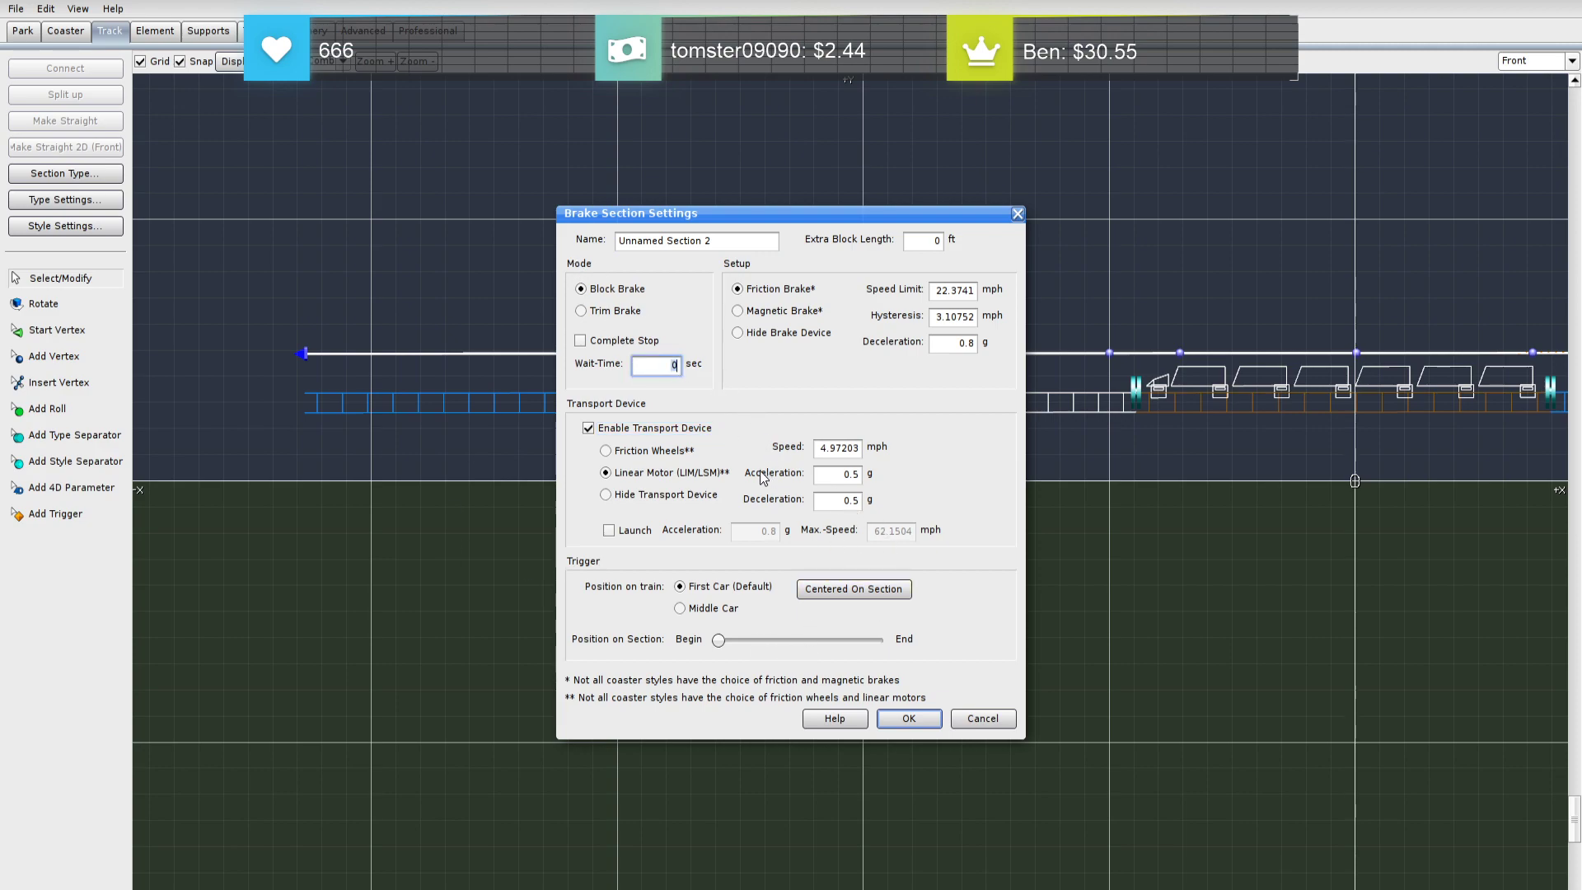
text(3)
click(931, 719)
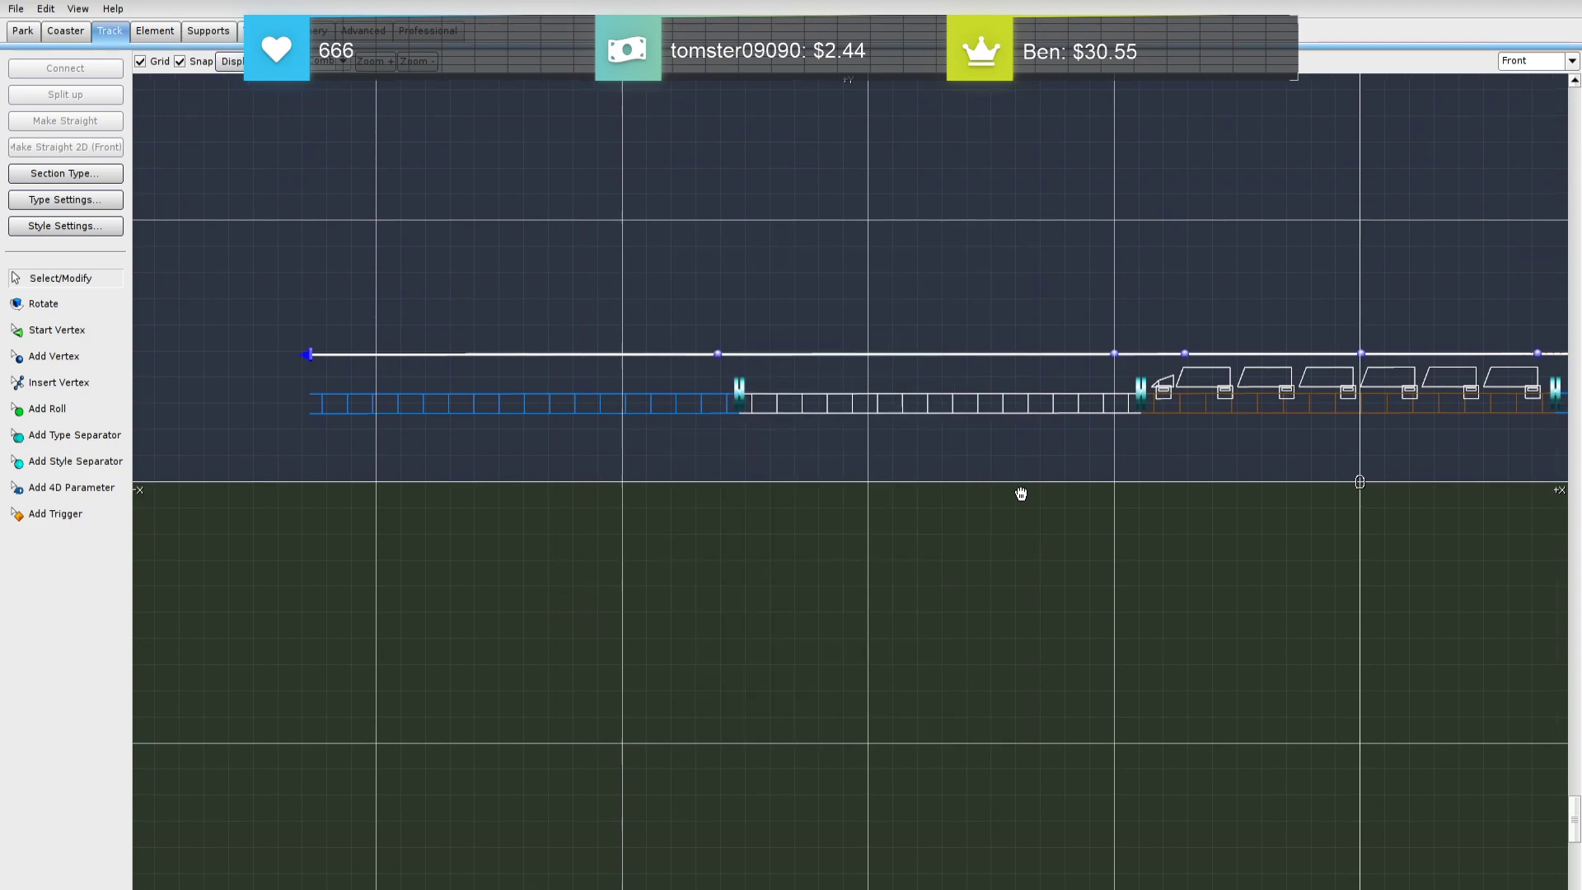
Set the brake section's transport device speed to 5 mph
click(1124, 402)
right_drag(1123, 402, 1002, 406)
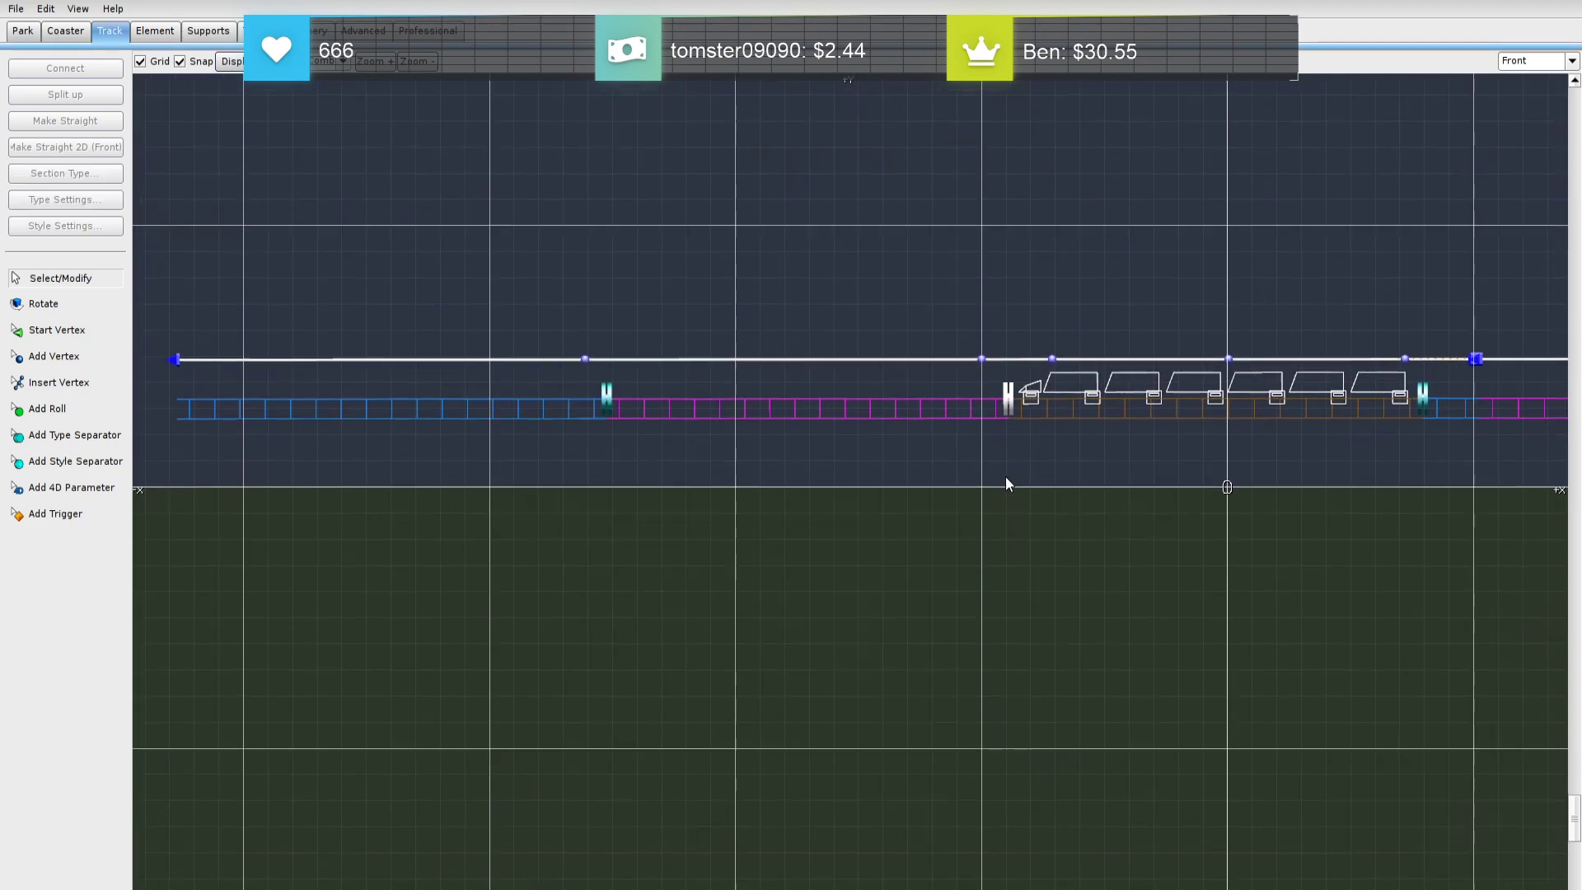
double_click(946, 422)
double_click(854, 448)
text(5)
key(Return)
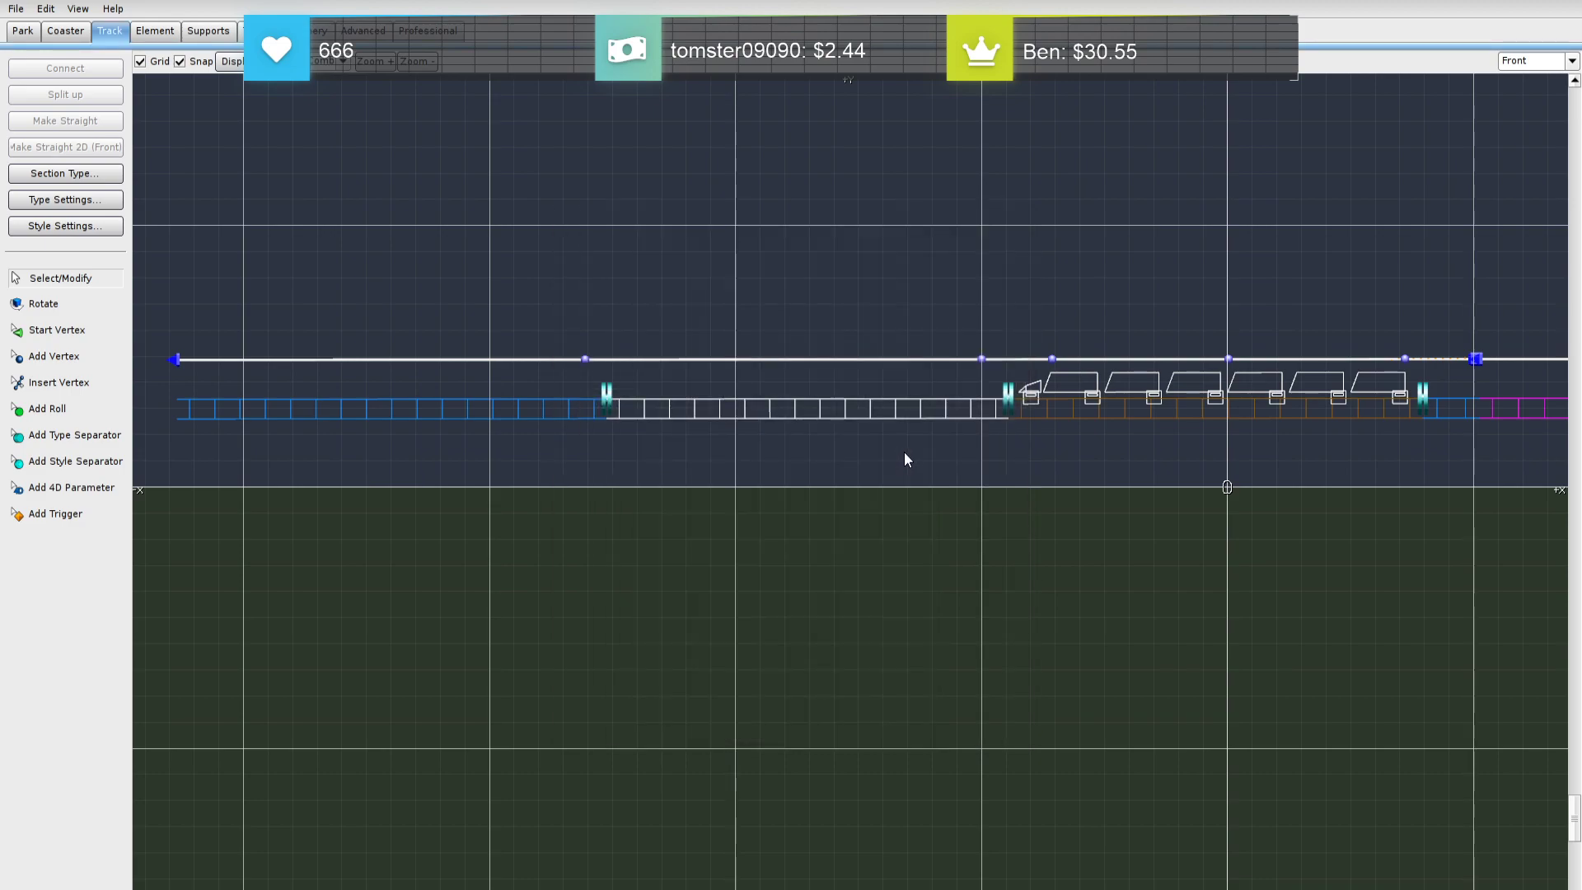
Set the station section's transport device speed to 5 mph
double_click(971, 397)
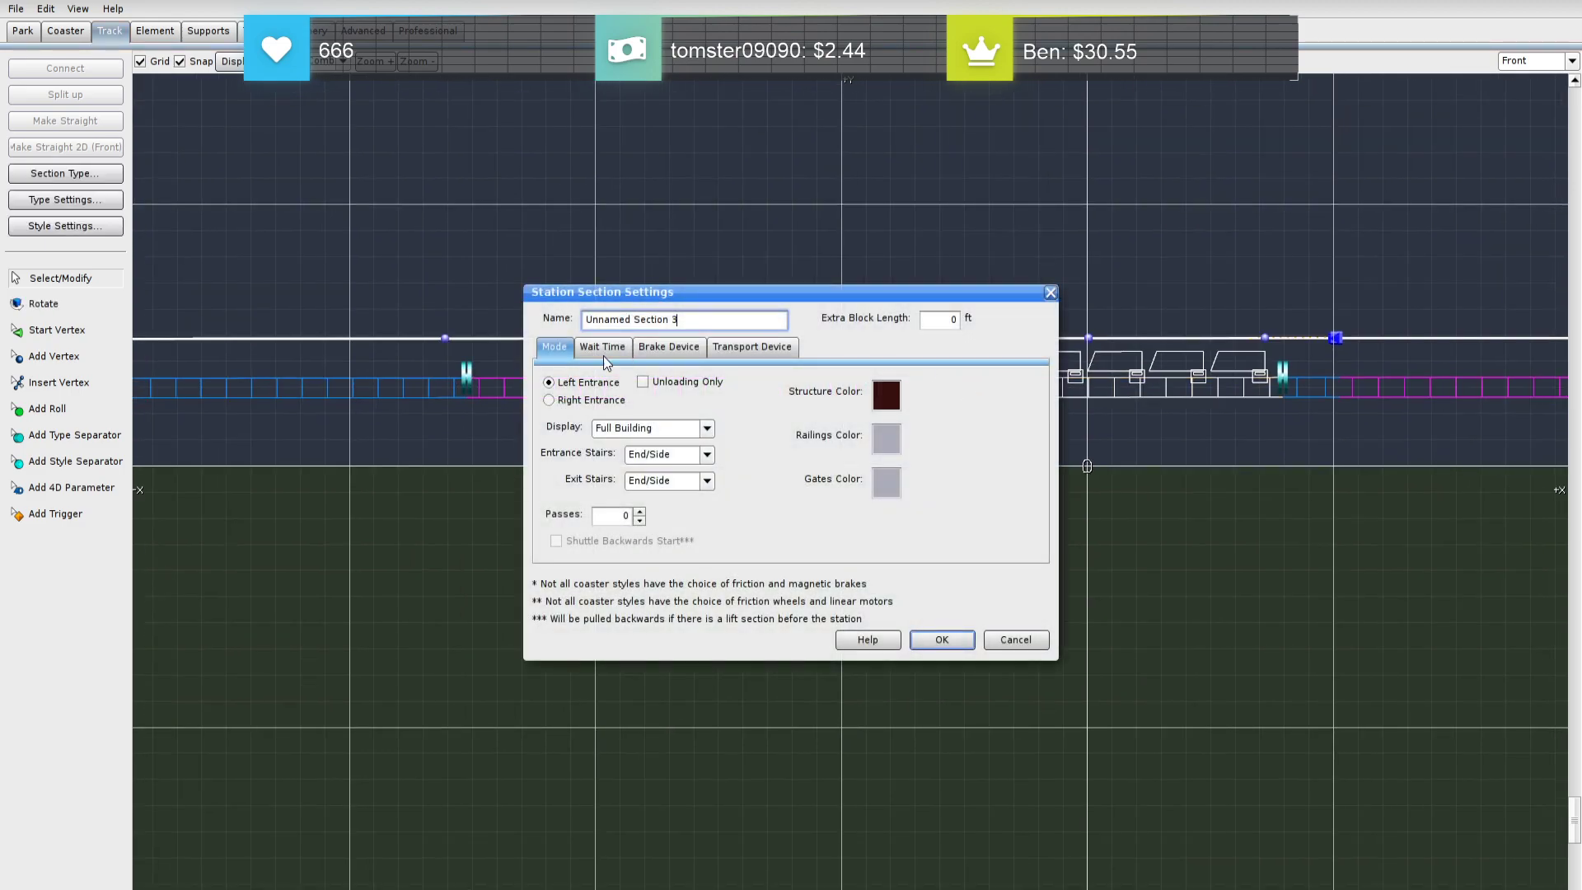
click(744, 348)
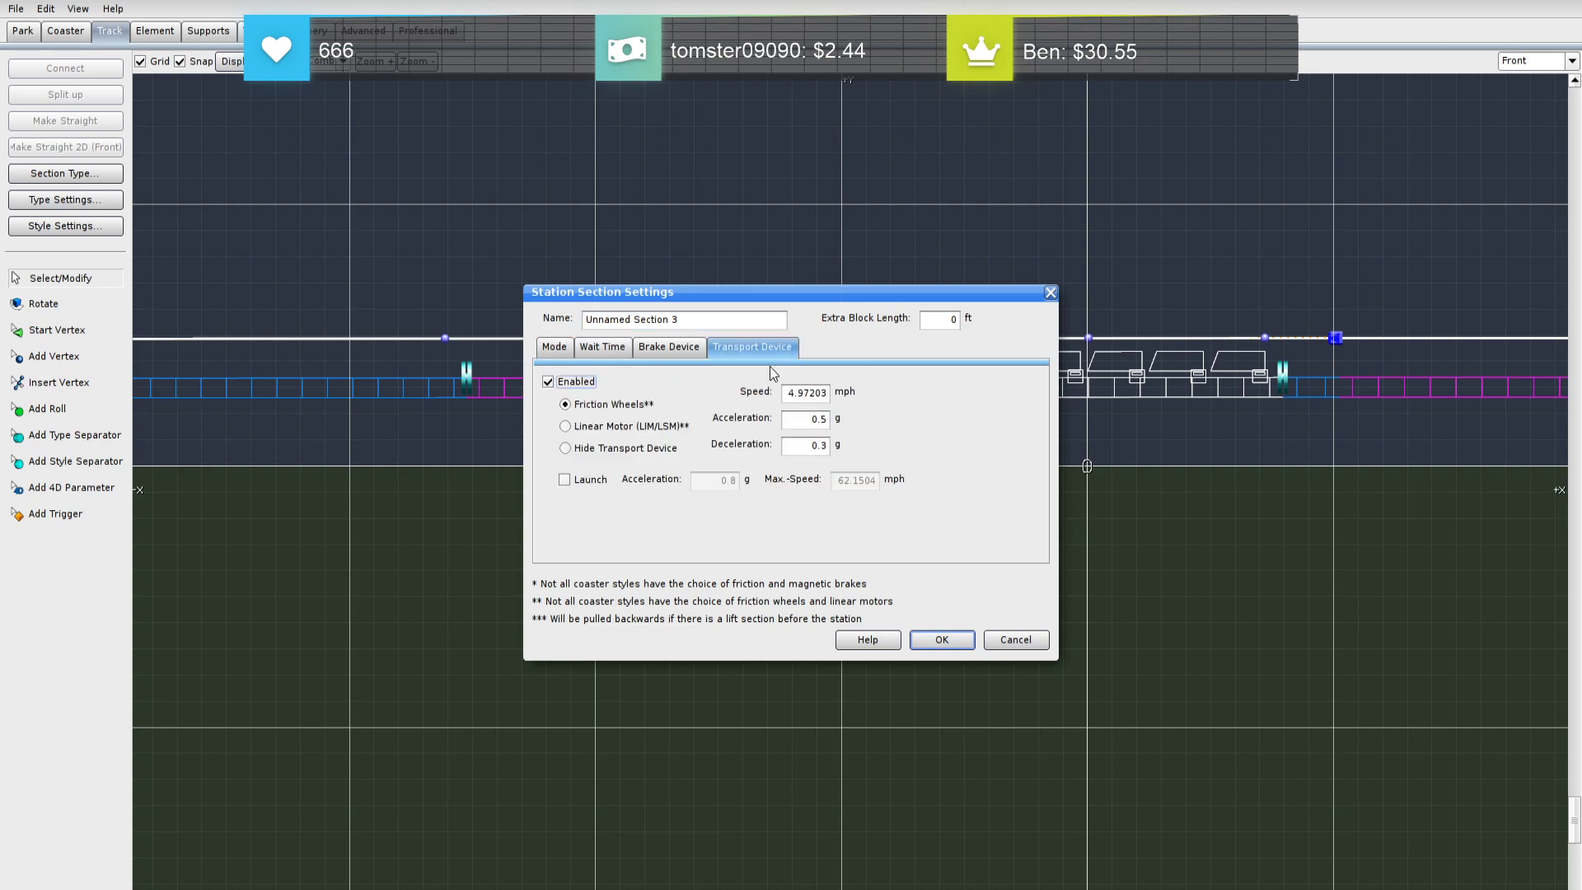
double_click(795, 394)
text(5)
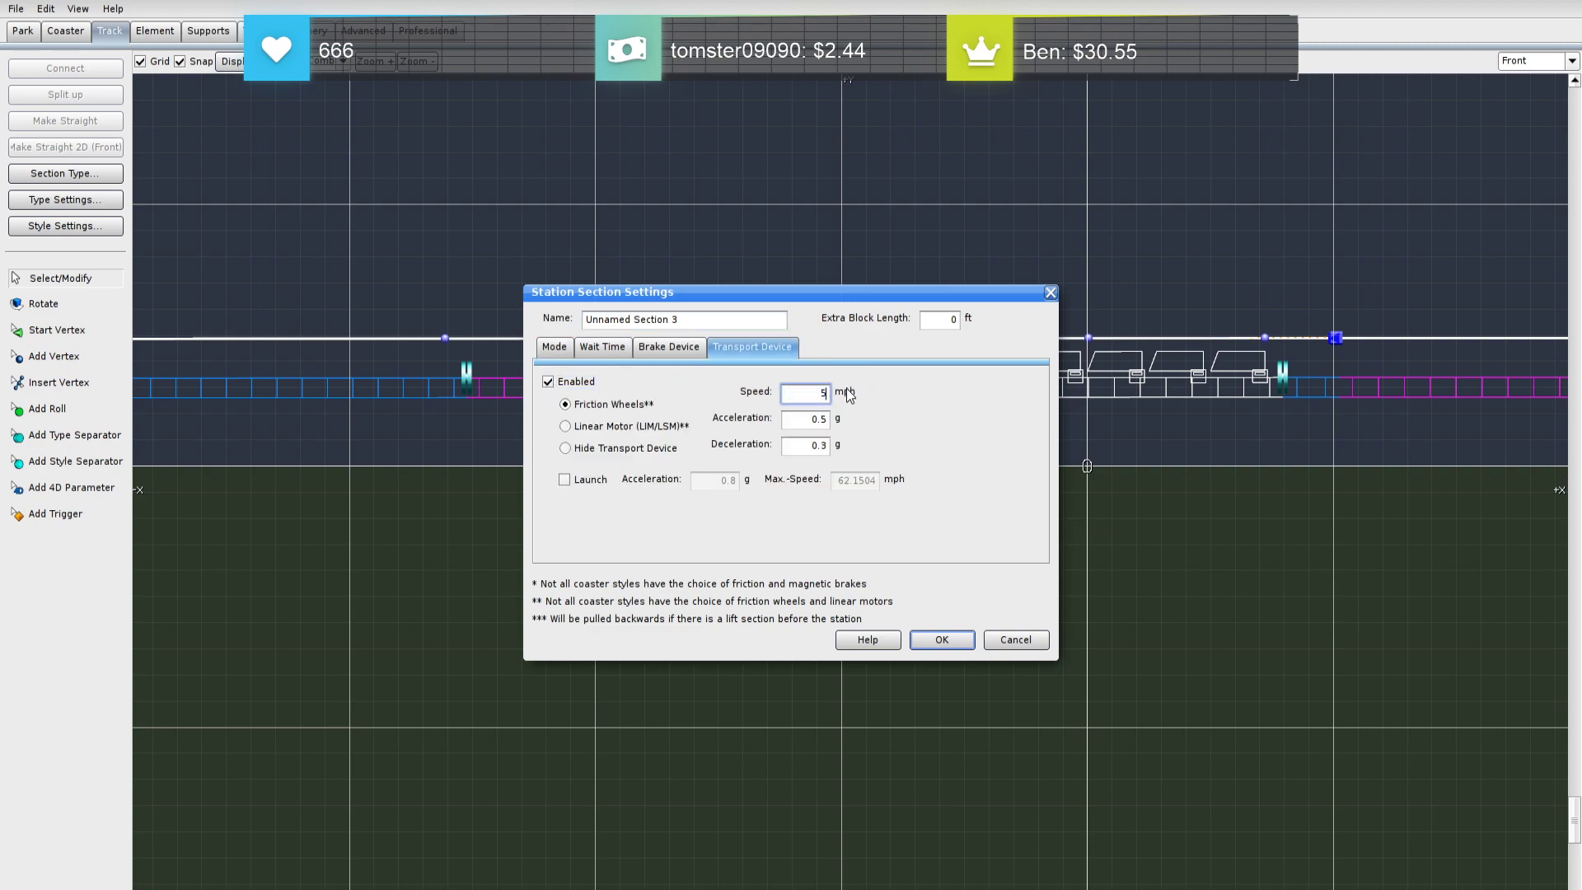
click(940, 641)
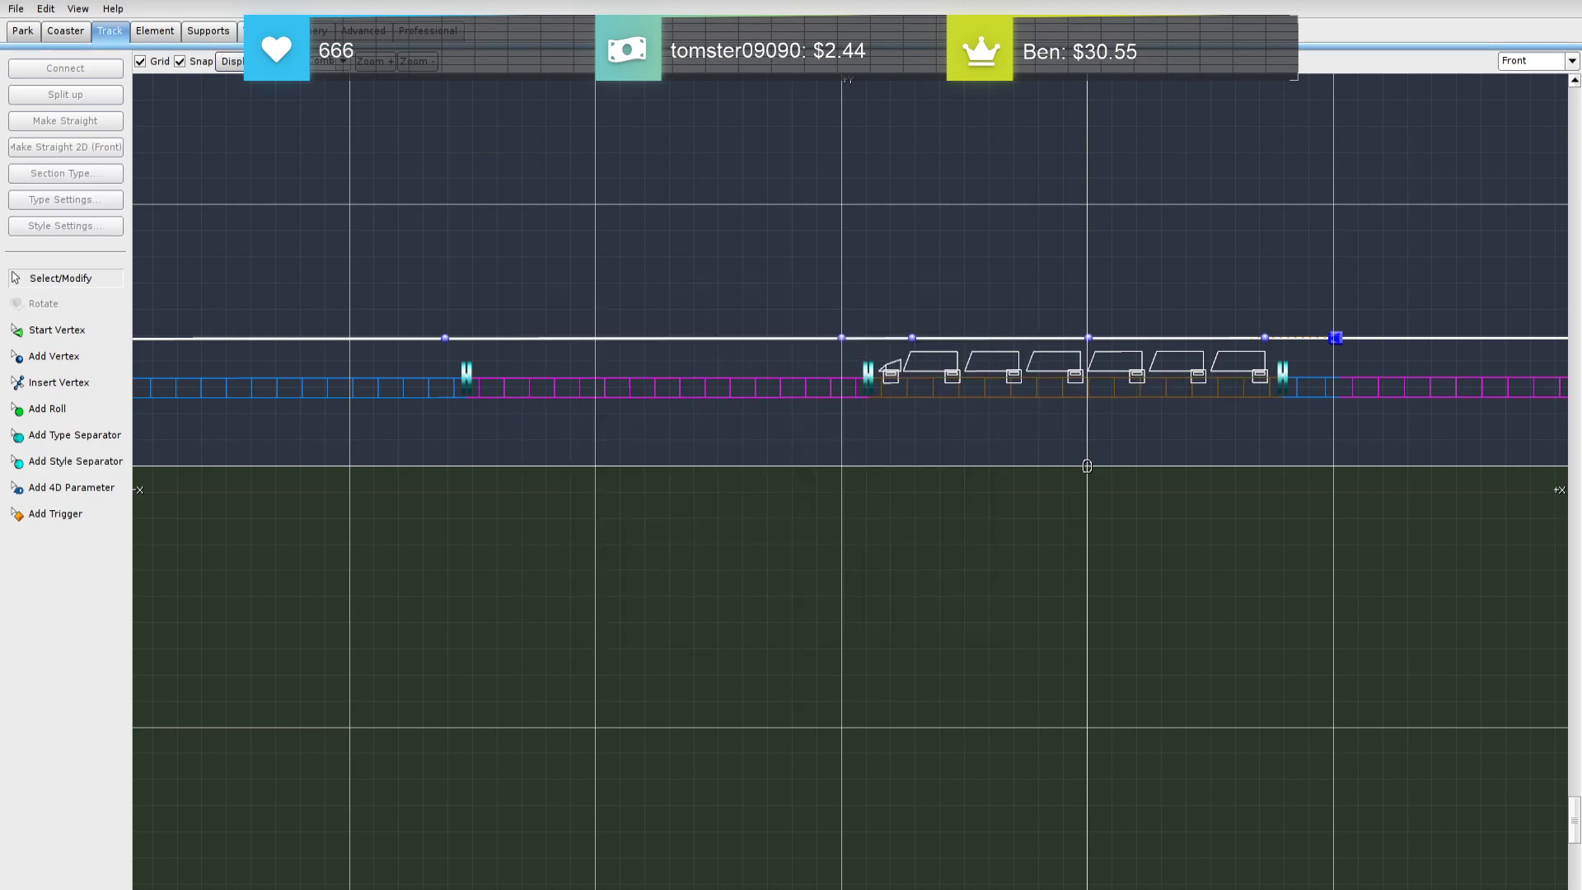
Turn on the green comb display along the track
click(346, 63)
click(356, 150)
right_drag(569, 278, 1032, 227)
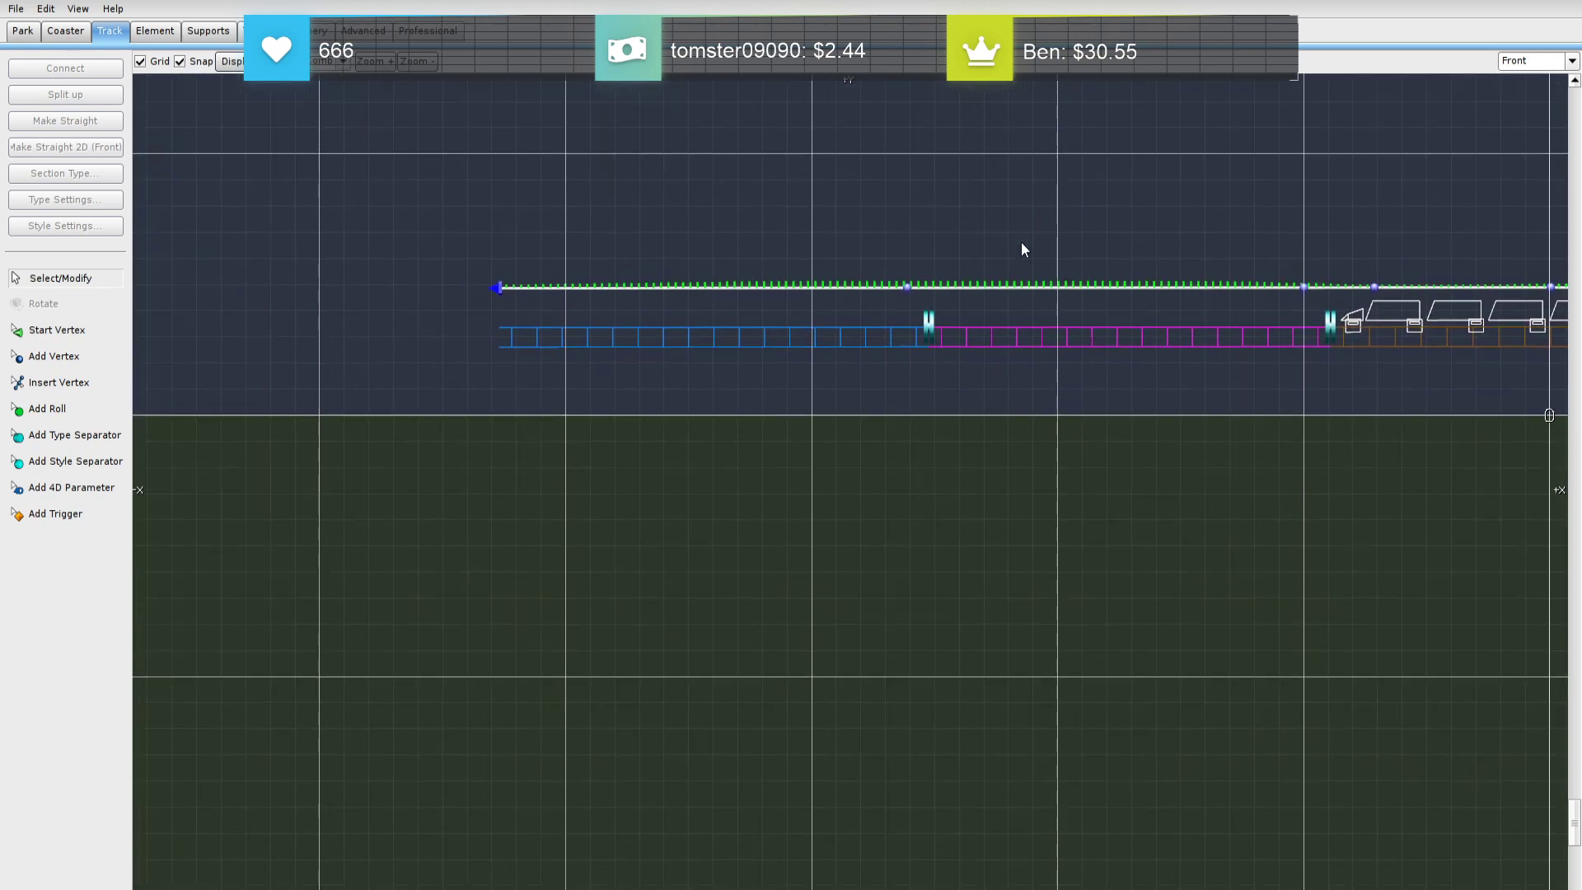
scroll(1125, 471, down, 5)
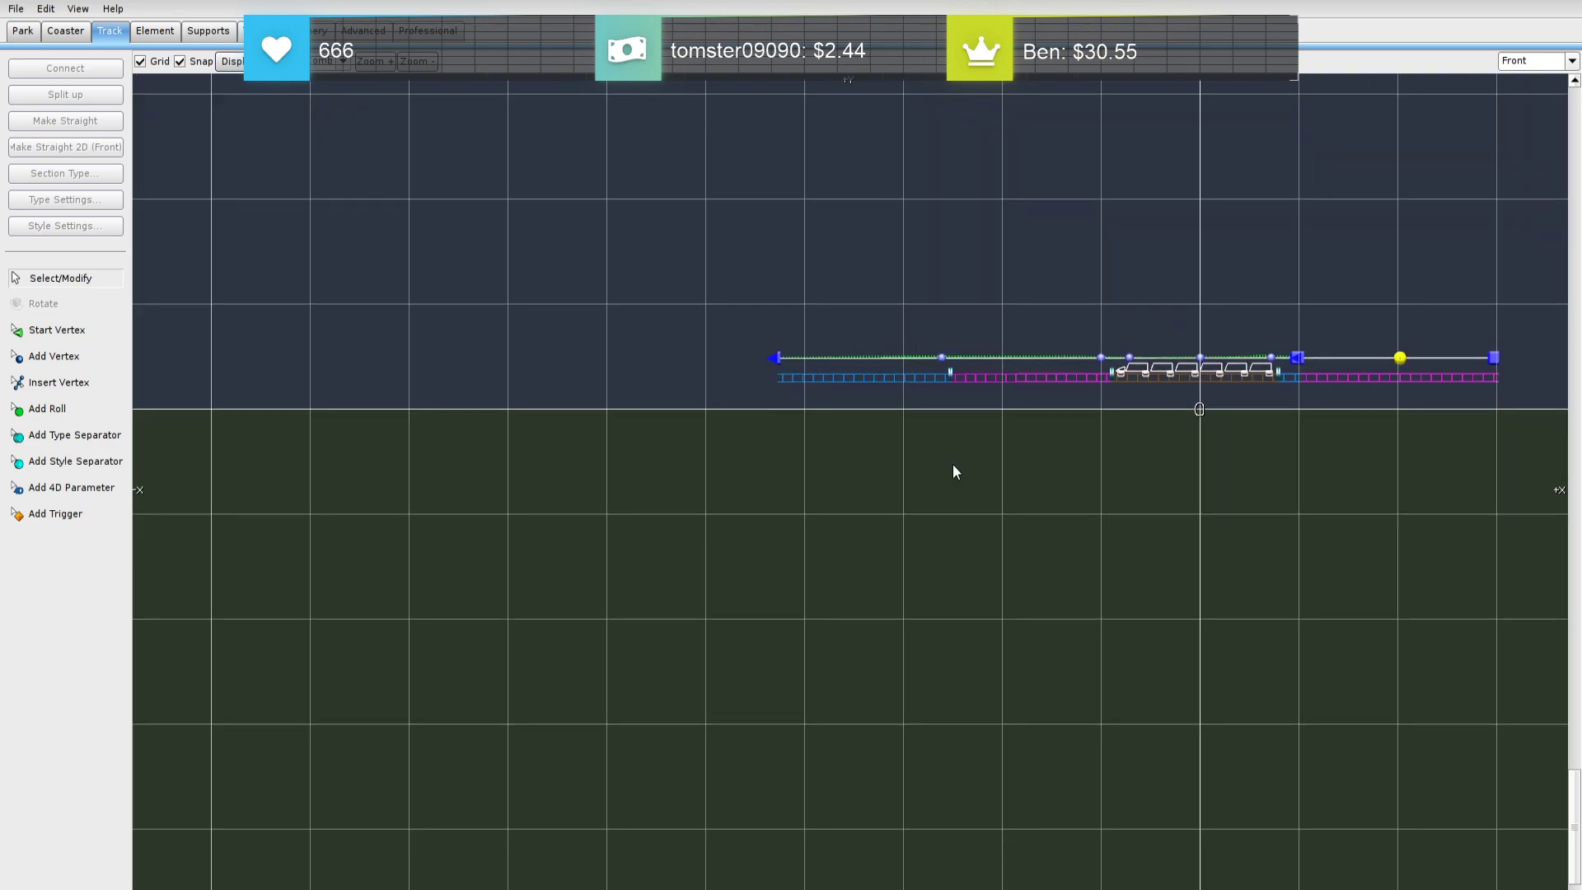
Extend the track straight ahead of the brake section by adding one more vertex beyond its current end
right_drag(952, 386, 1130, 404)
click(1072, 364)
key(a)
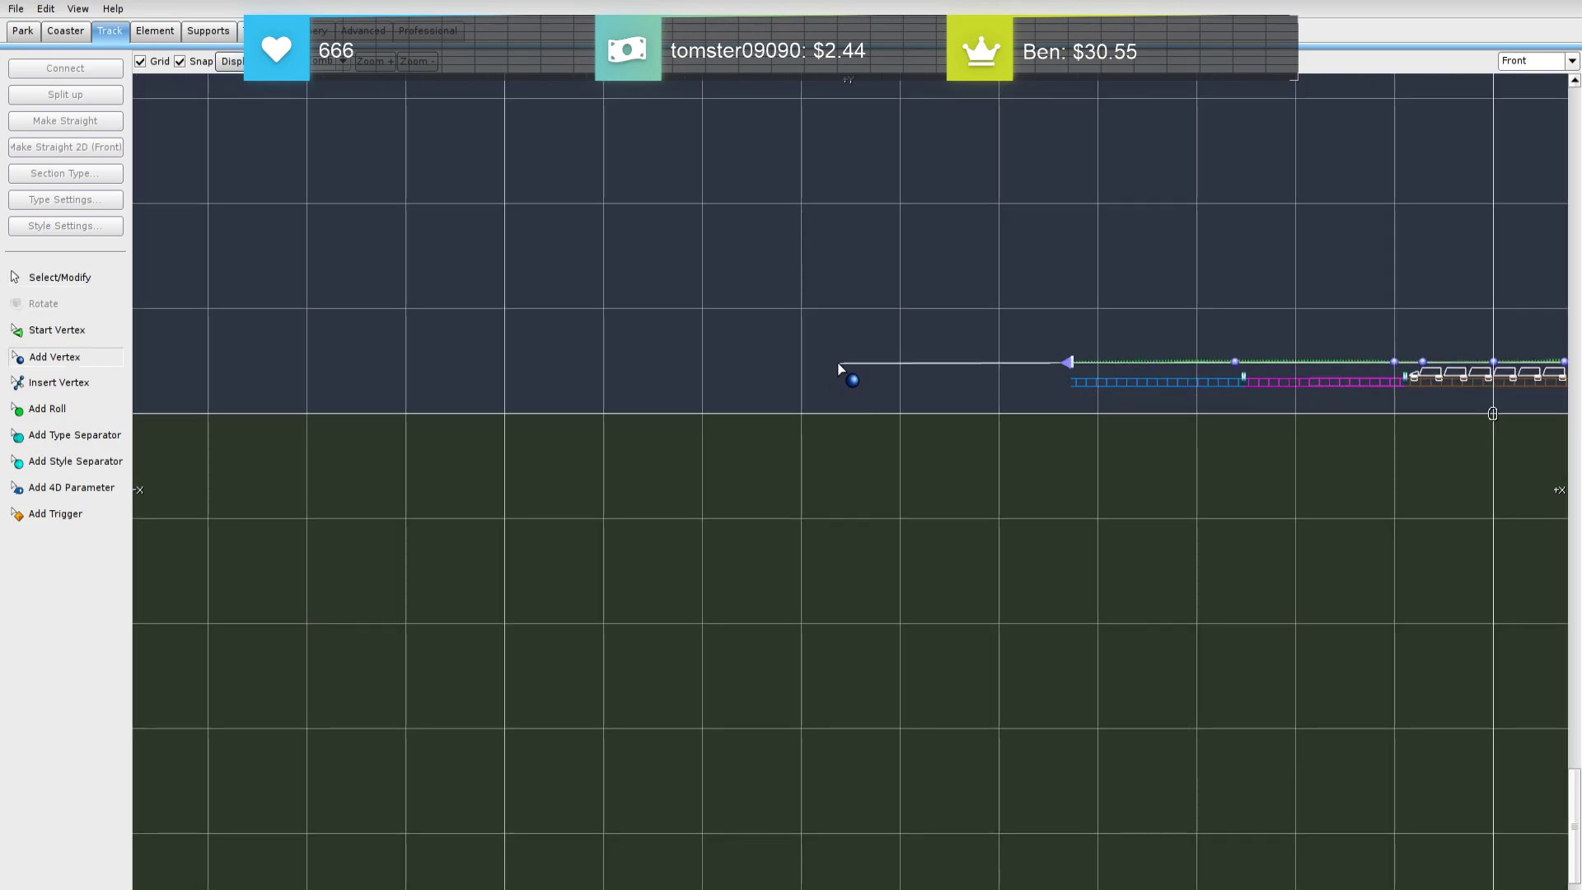
click(827, 363)
key(Escape)
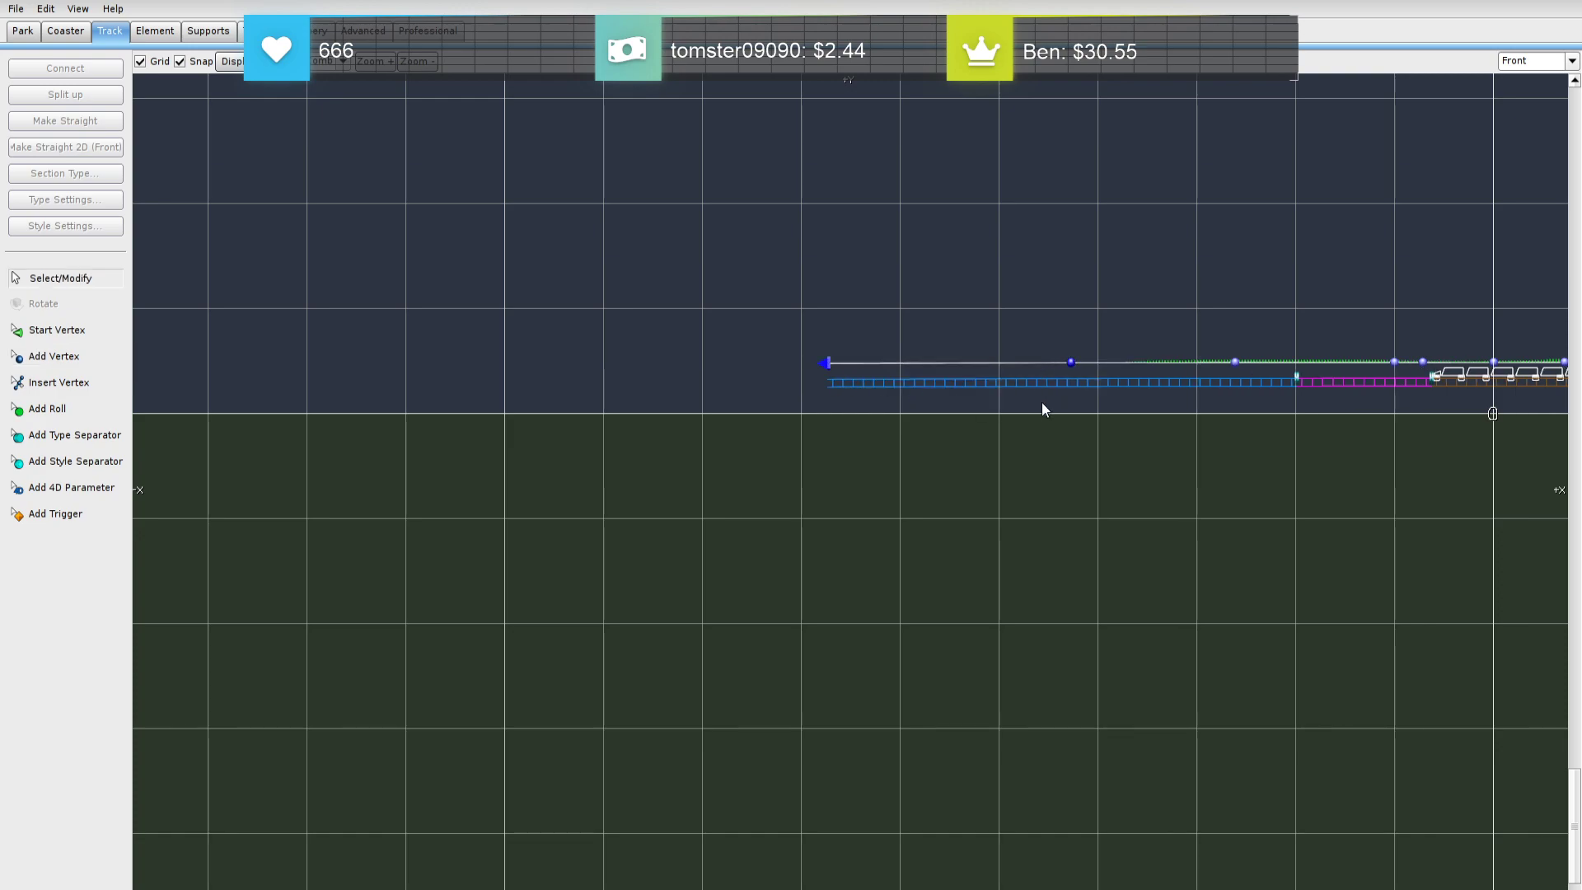
Make the former end vertex strict and nudge the front brake section's far separator slightly toward the station
double_click(1069, 363)
click(1289, 434)
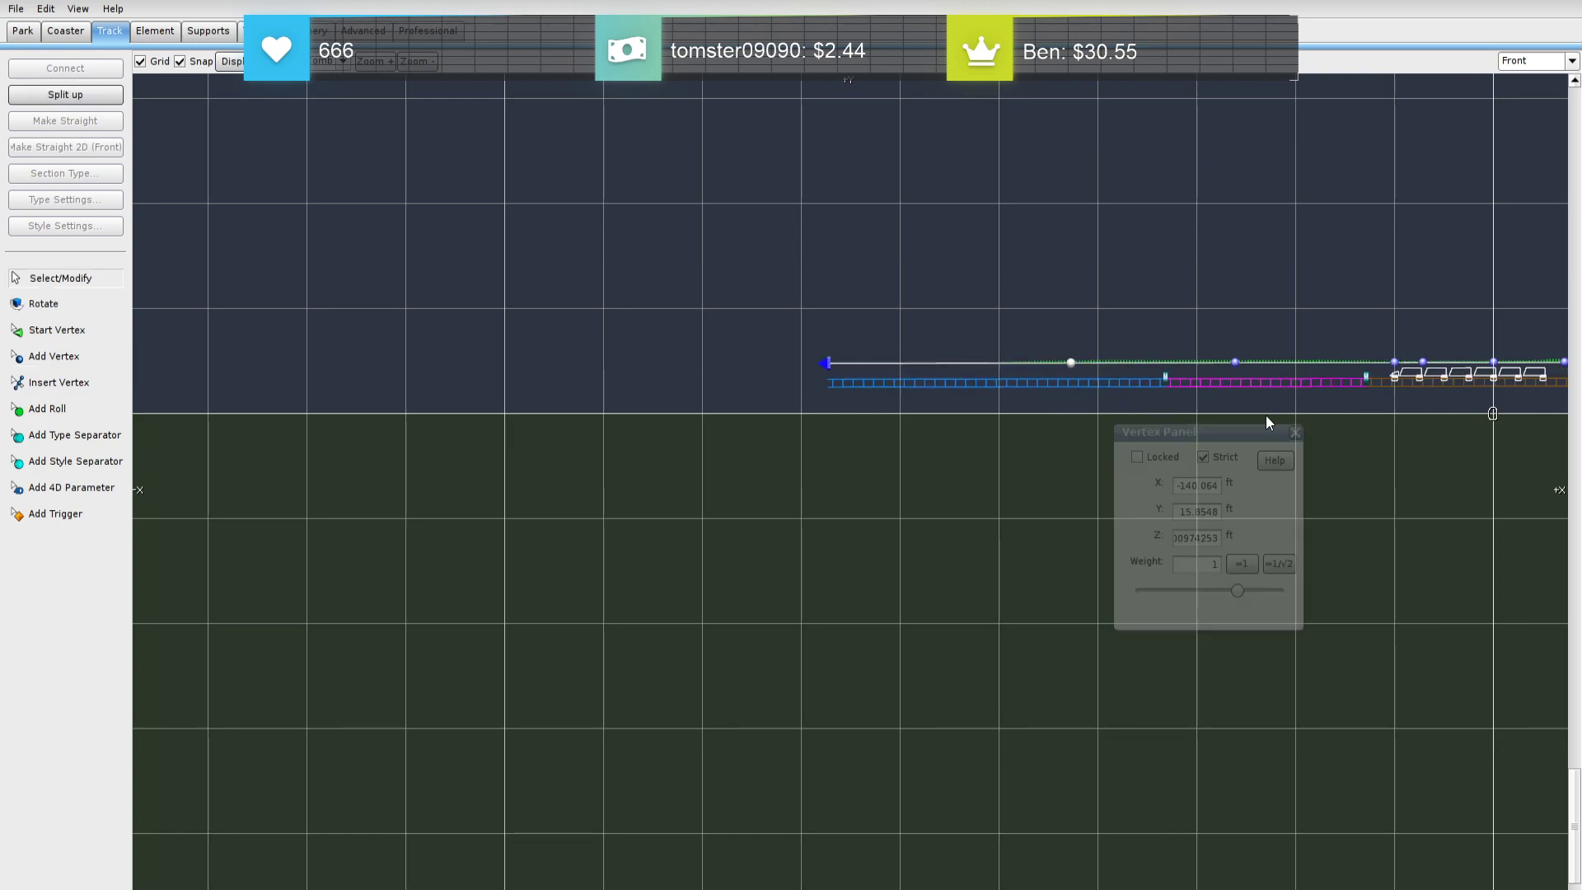
click(1168, 378)
drag(1168, 378, 1180, 378)
right_drag(1098, 429, 1043, 412)
click(906, 362)
click(840, 463)
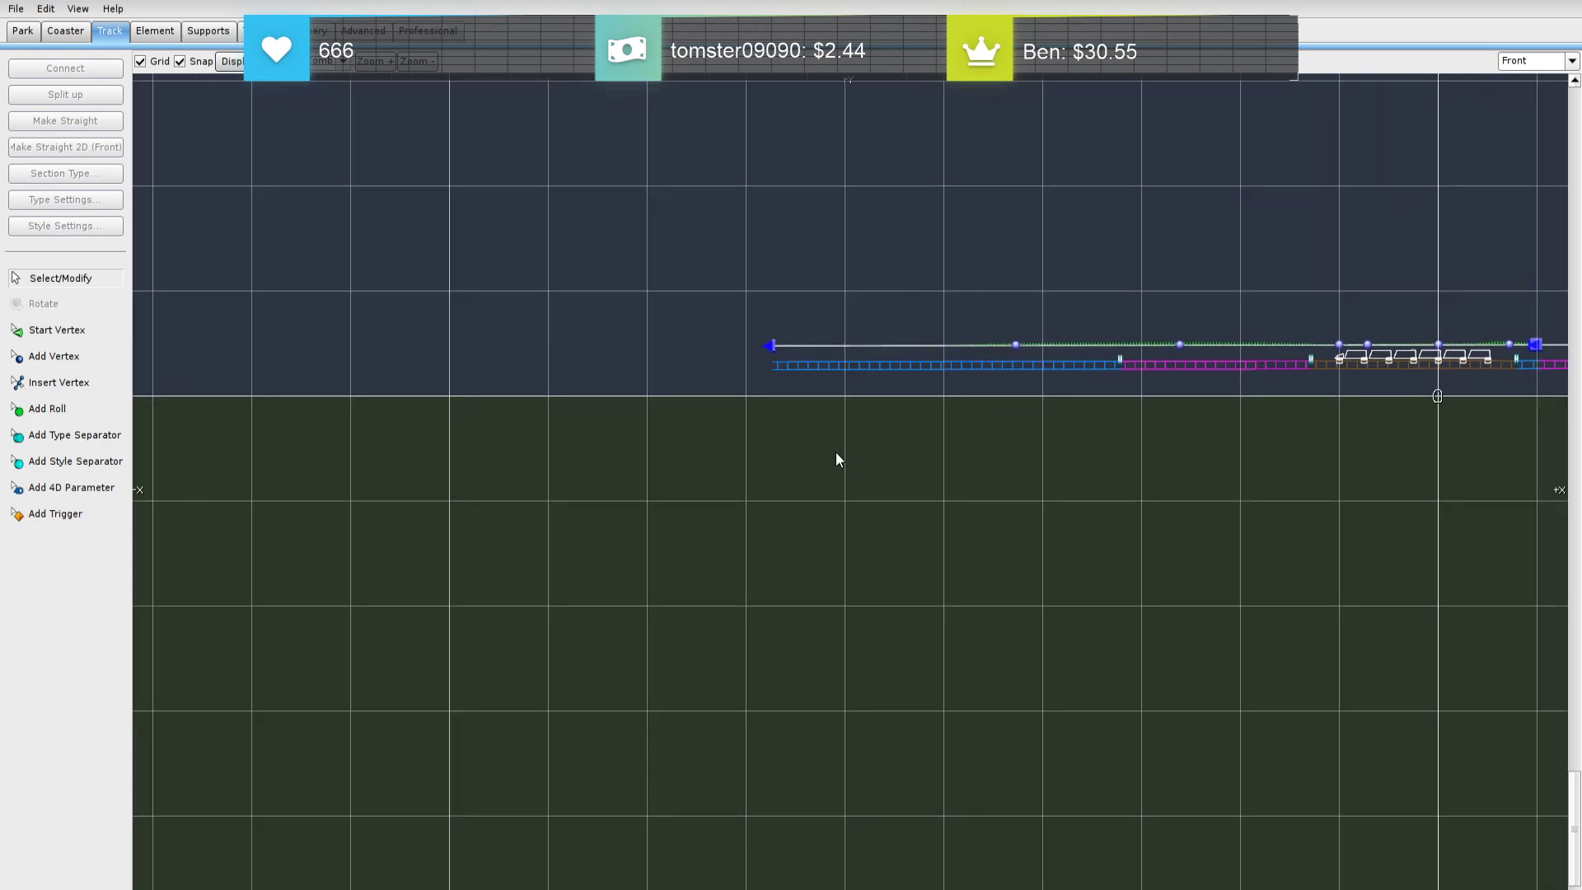
Switch to the Top view and add a roll point on the straight track shortly before its end
click(1533, 61)
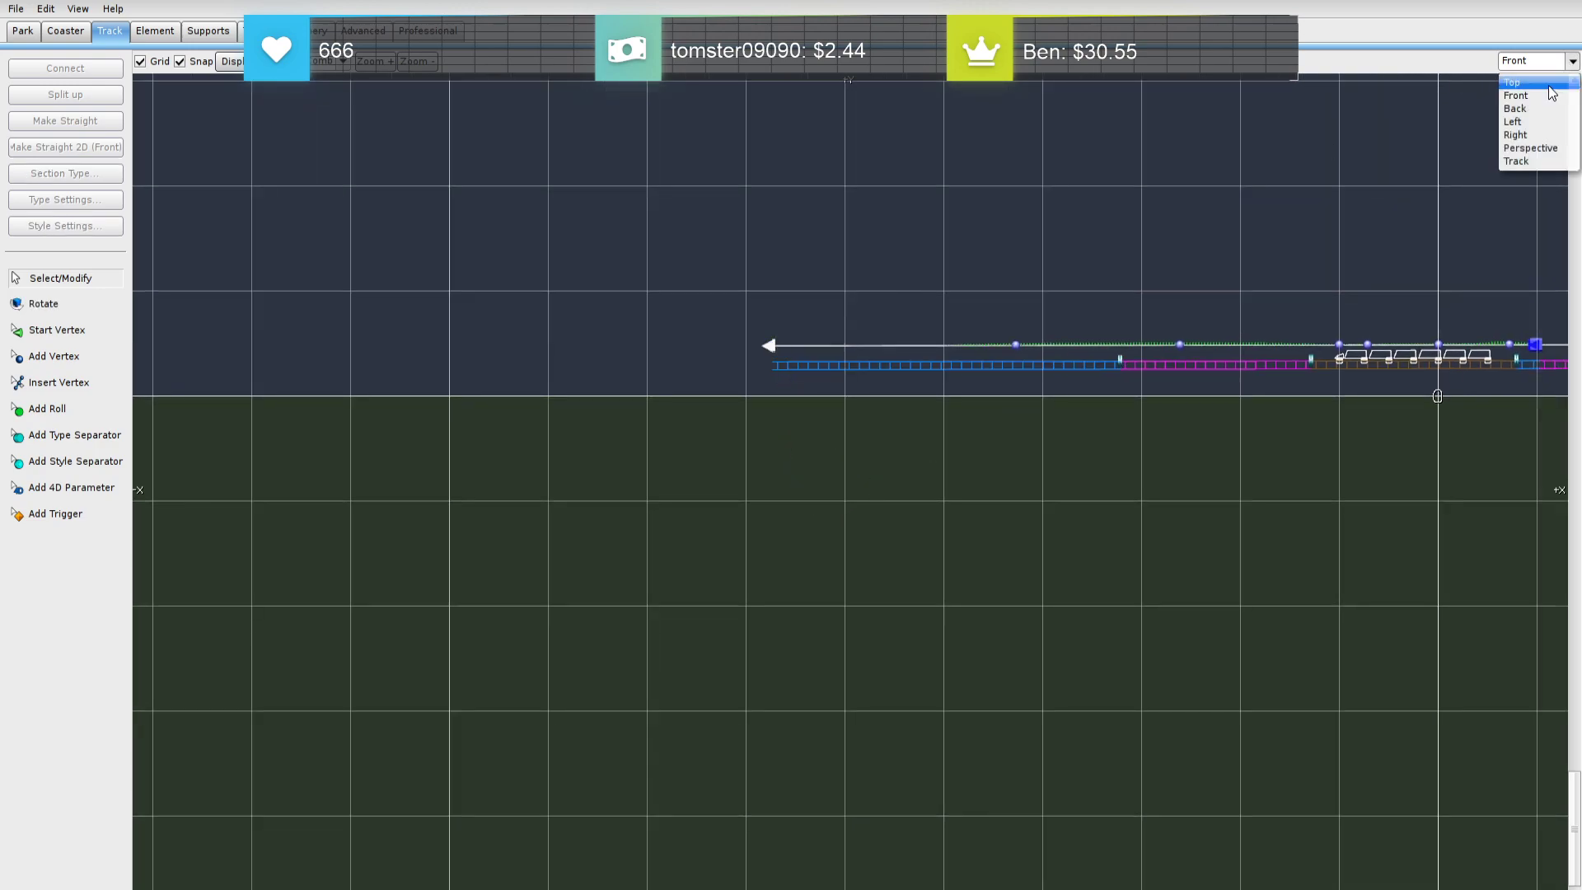
click(1516, 144)
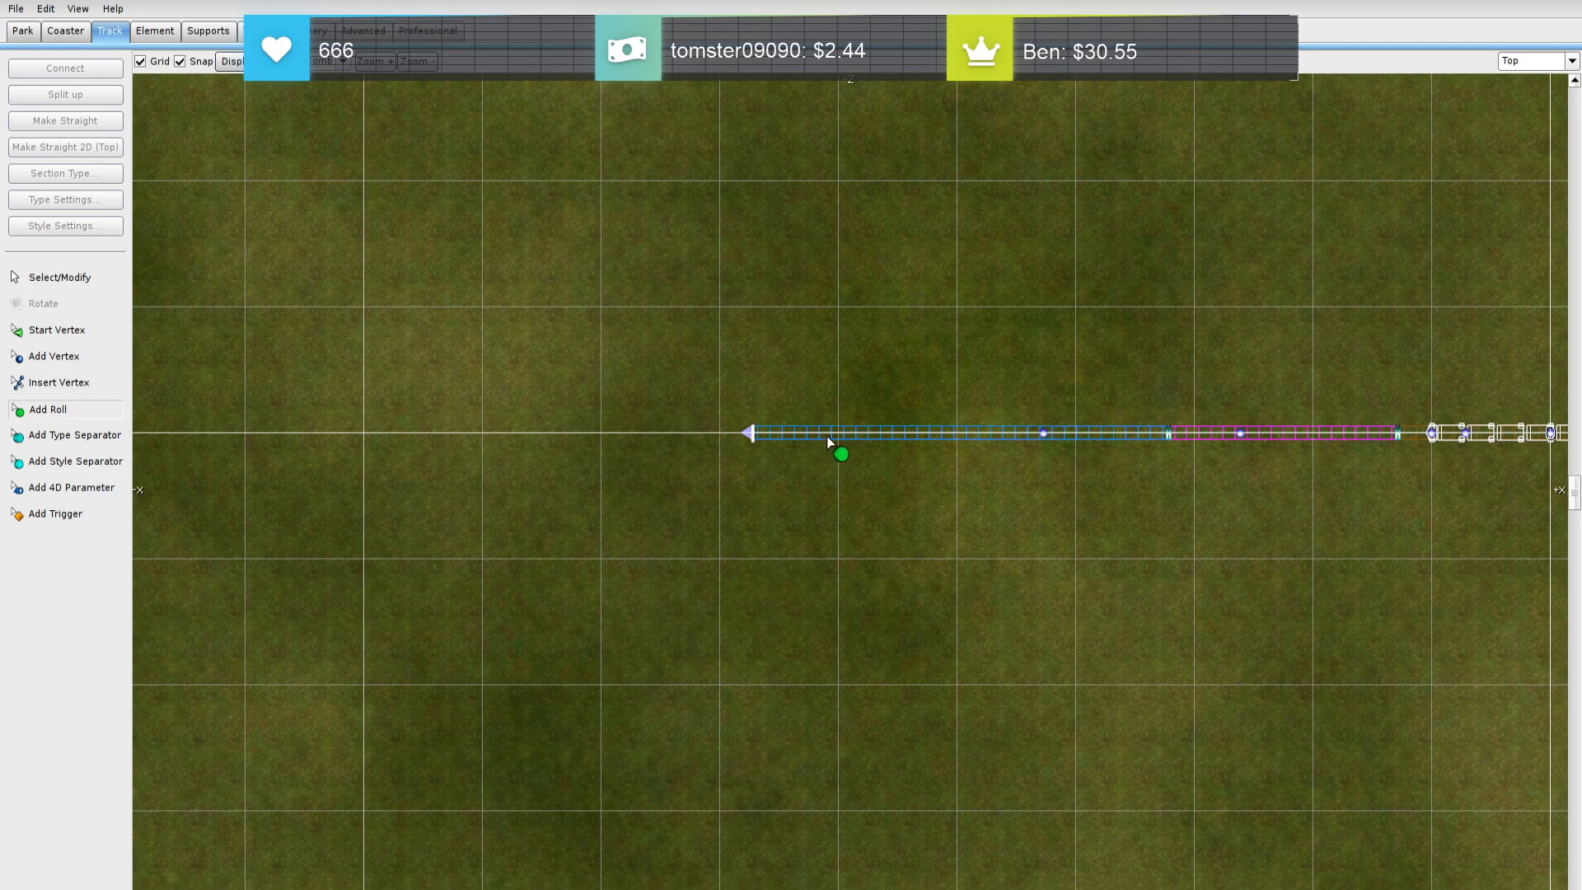
click(830, 432)
click(1101, 440)
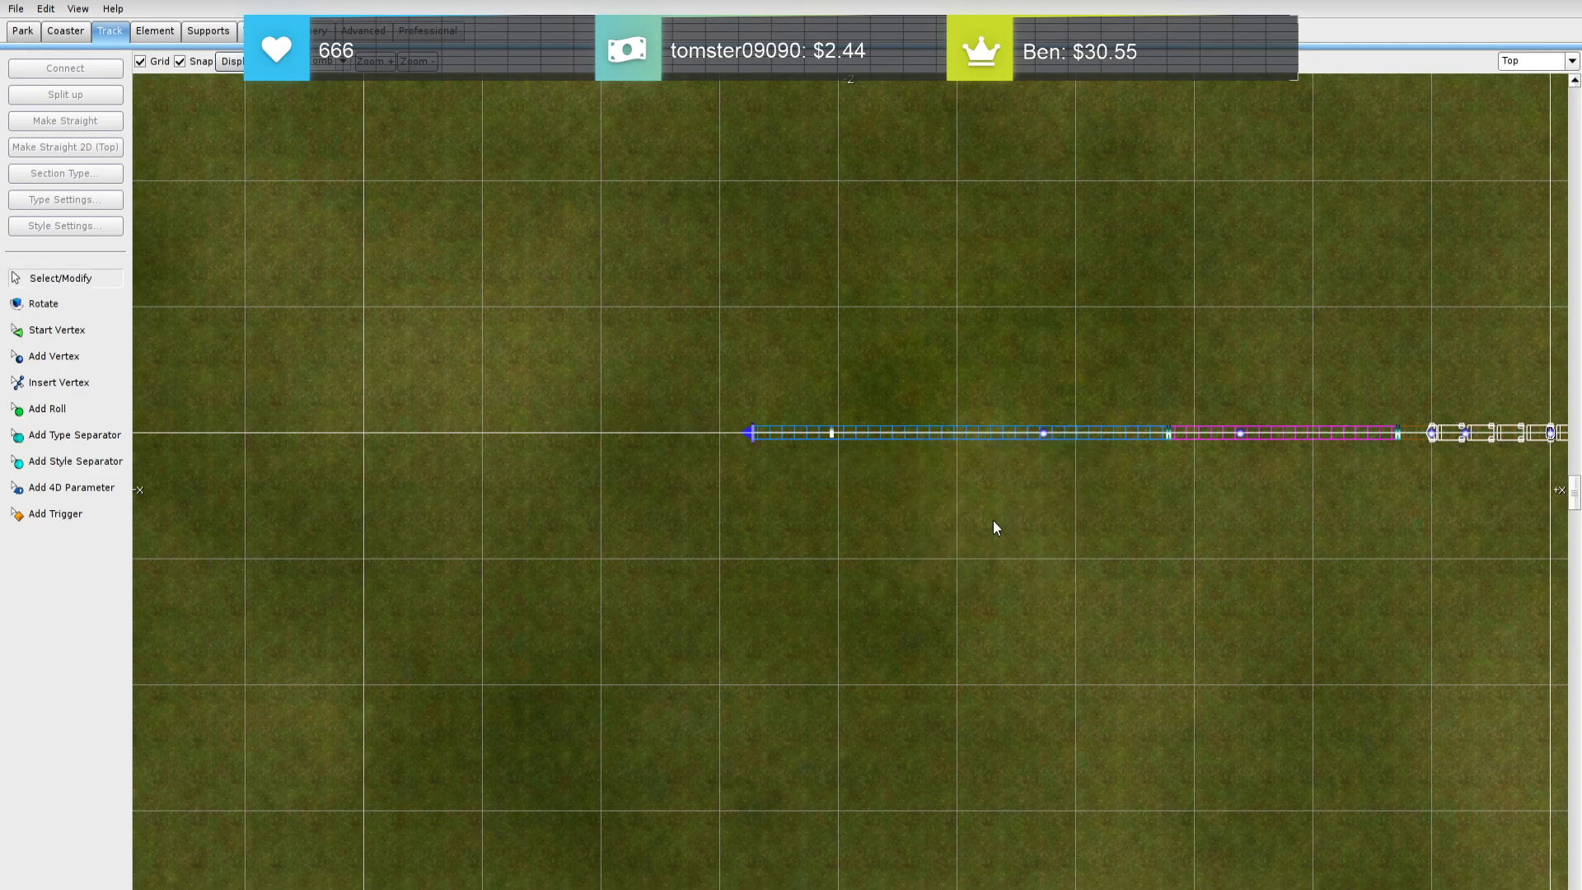
Extend the track with a chain of vertices forming an S-curve, a wide U-turn and a straight run back past the incoming track
right_drag(997, 517, 1190, 454)
key(a)
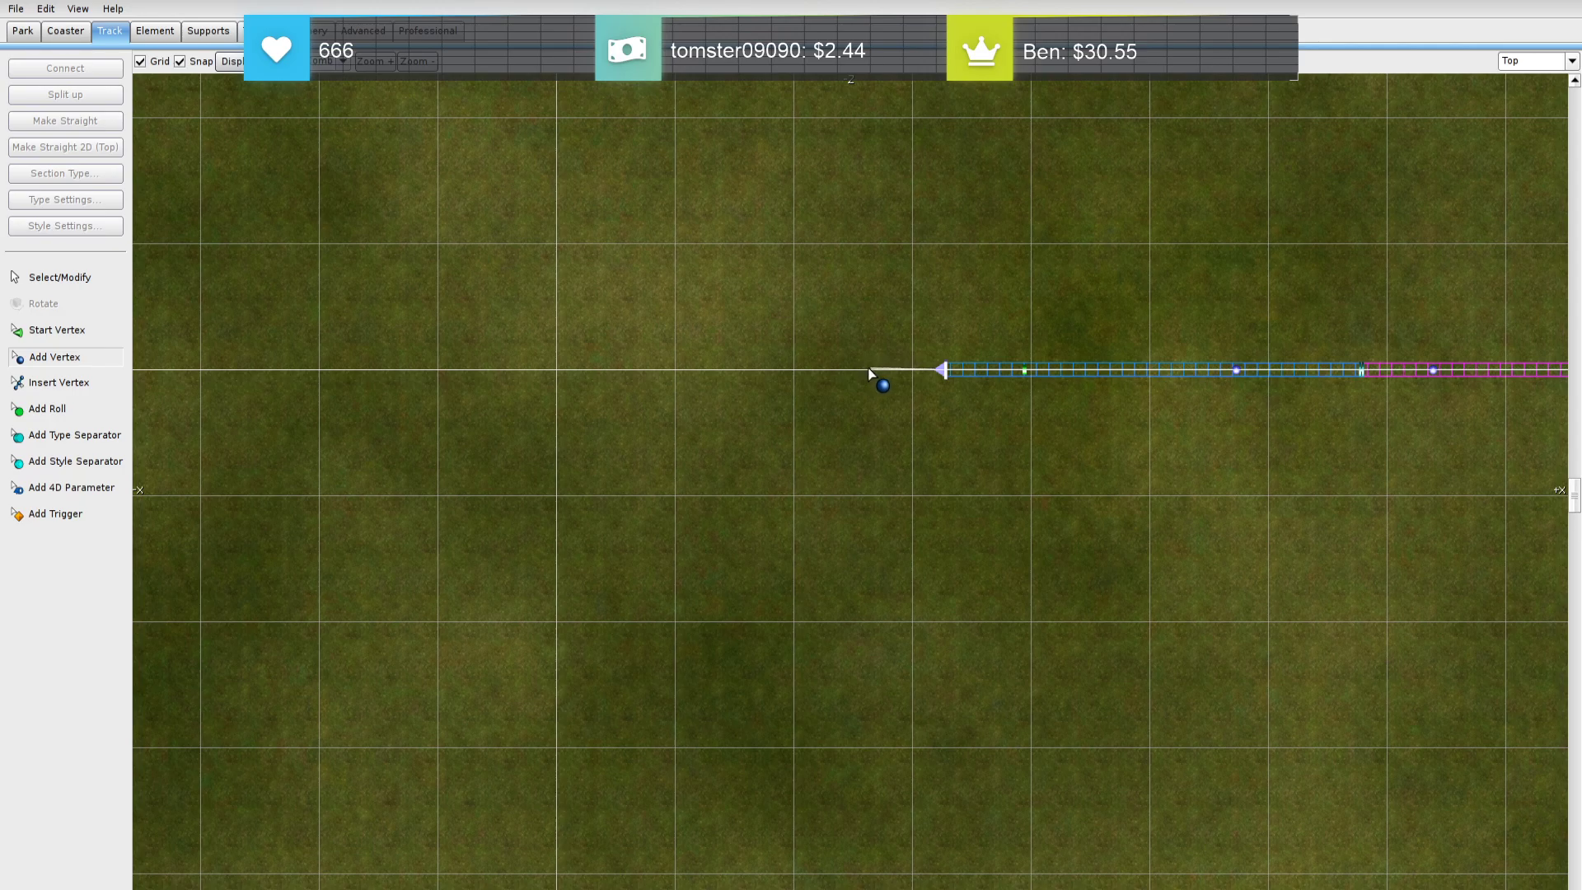
click(867, 372)
right_drag(866, 372, 940, 290)
click(867, 297)
click(821, 360)
click(824, 418)
click(864, 467)
click(907, 494)
click(946, 529)
click(967, 602)
click(970, 674)
click(926, 727)
click(836, 745)
click(762, 726)
click(727, 683)
click(720, 594)
click(721, 531)
click(722, 435)
click(722, 321)
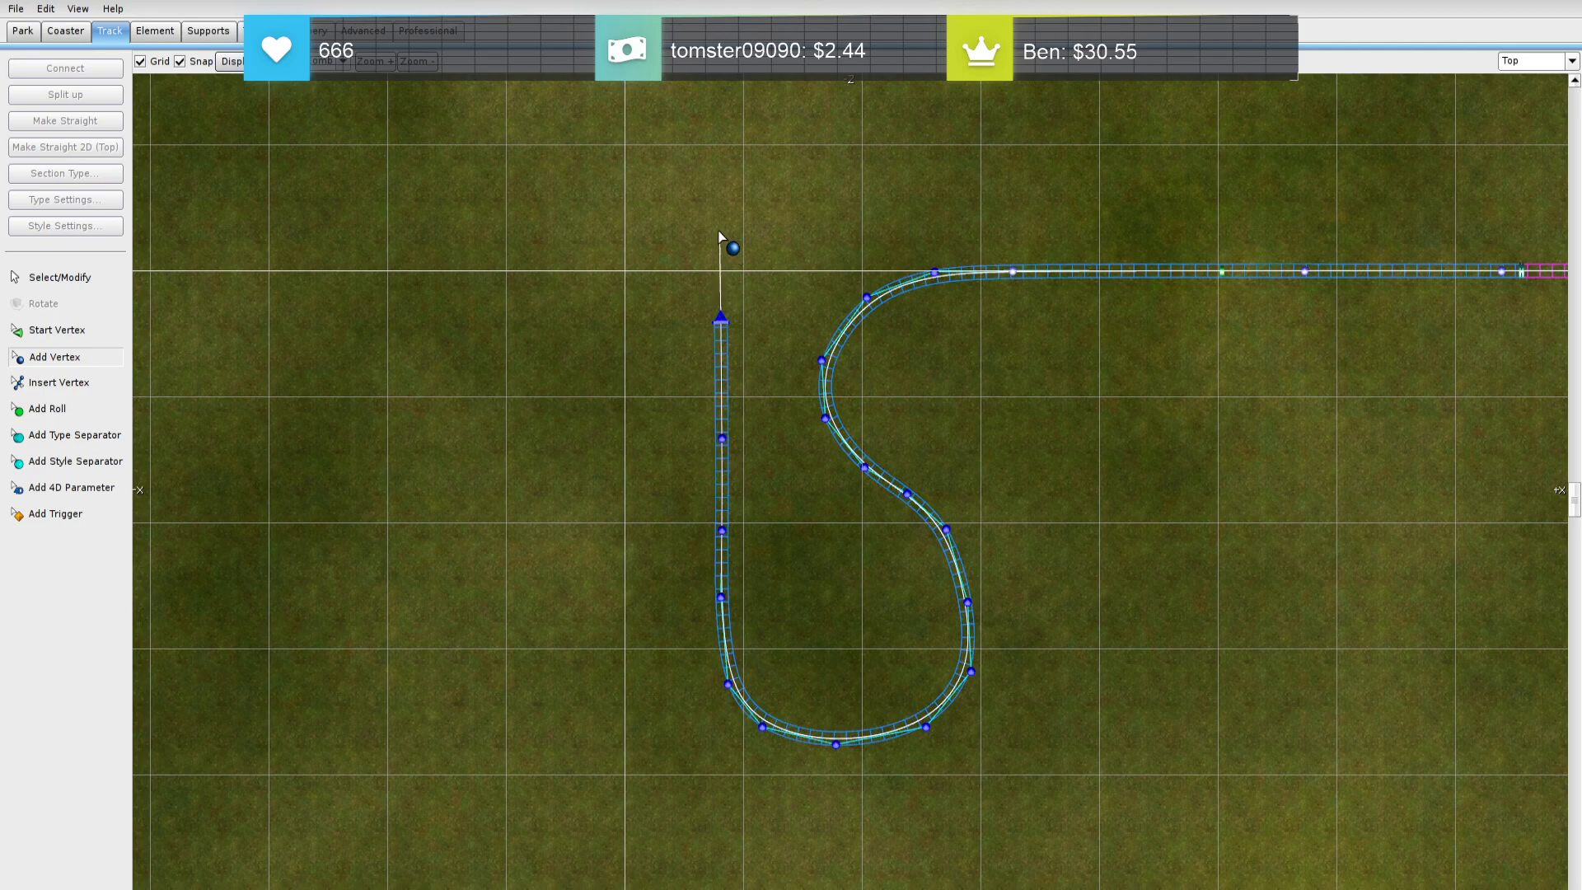
click(724, 207)
key(Escape)
Select all vertices of the new curved track and turn on the orange comb display
scroll(1014, 272, down, 4)
right_drag(1175, 553, 1333, 434)
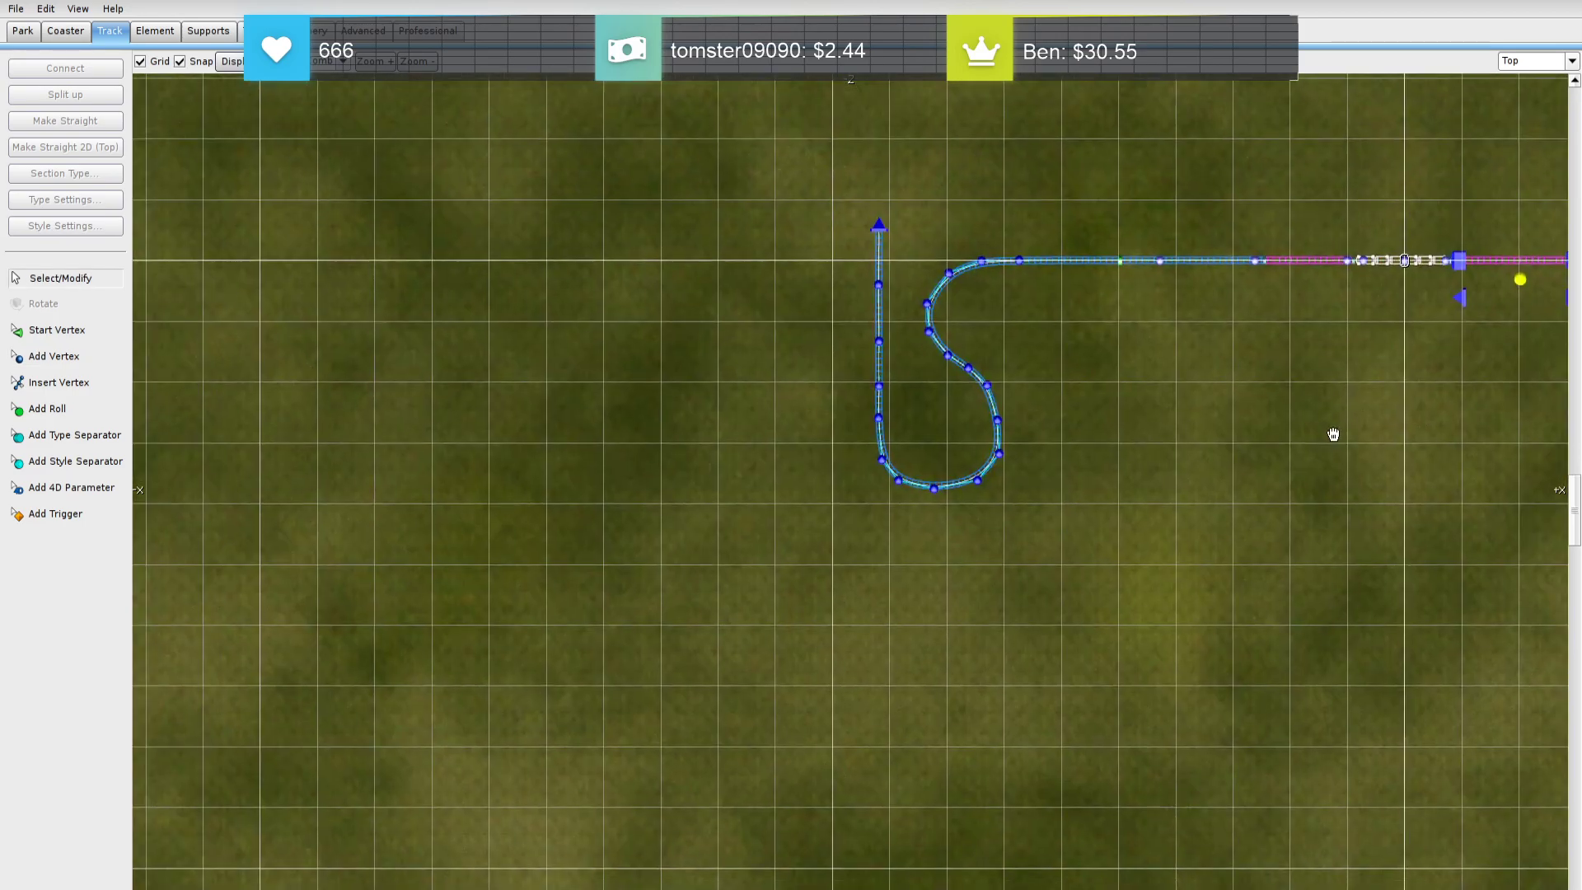
drag(1072, 615, 494, 320)
shift+drag(665, 193, 994, 485)
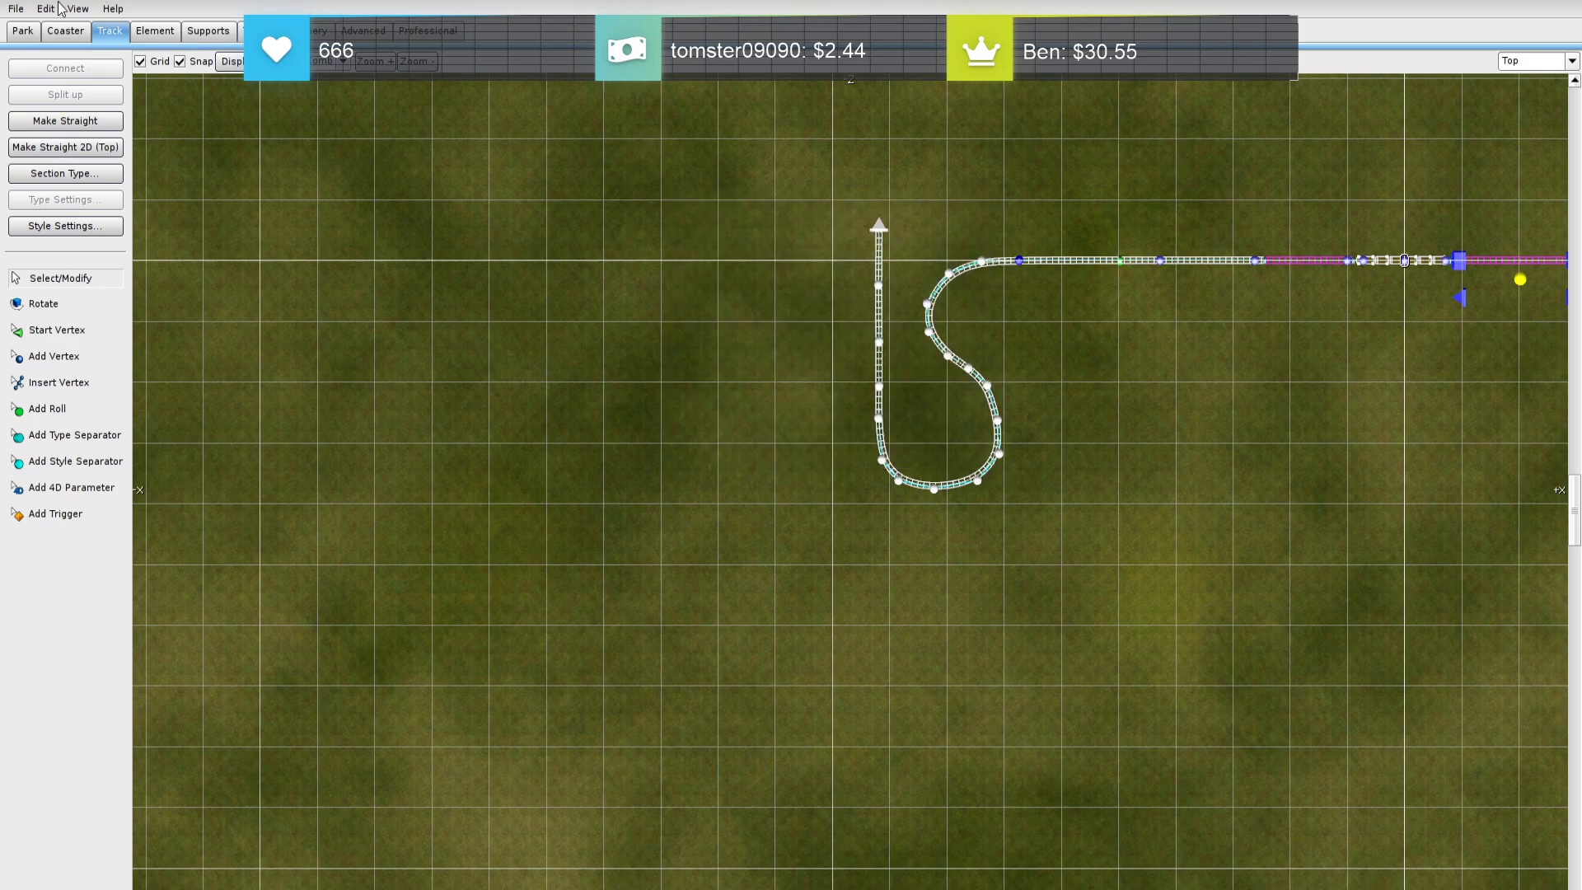
click(329, 62)
click(329, 137)
Smooth the selected curved track by running Depump Vertices twice
click(160, 33)
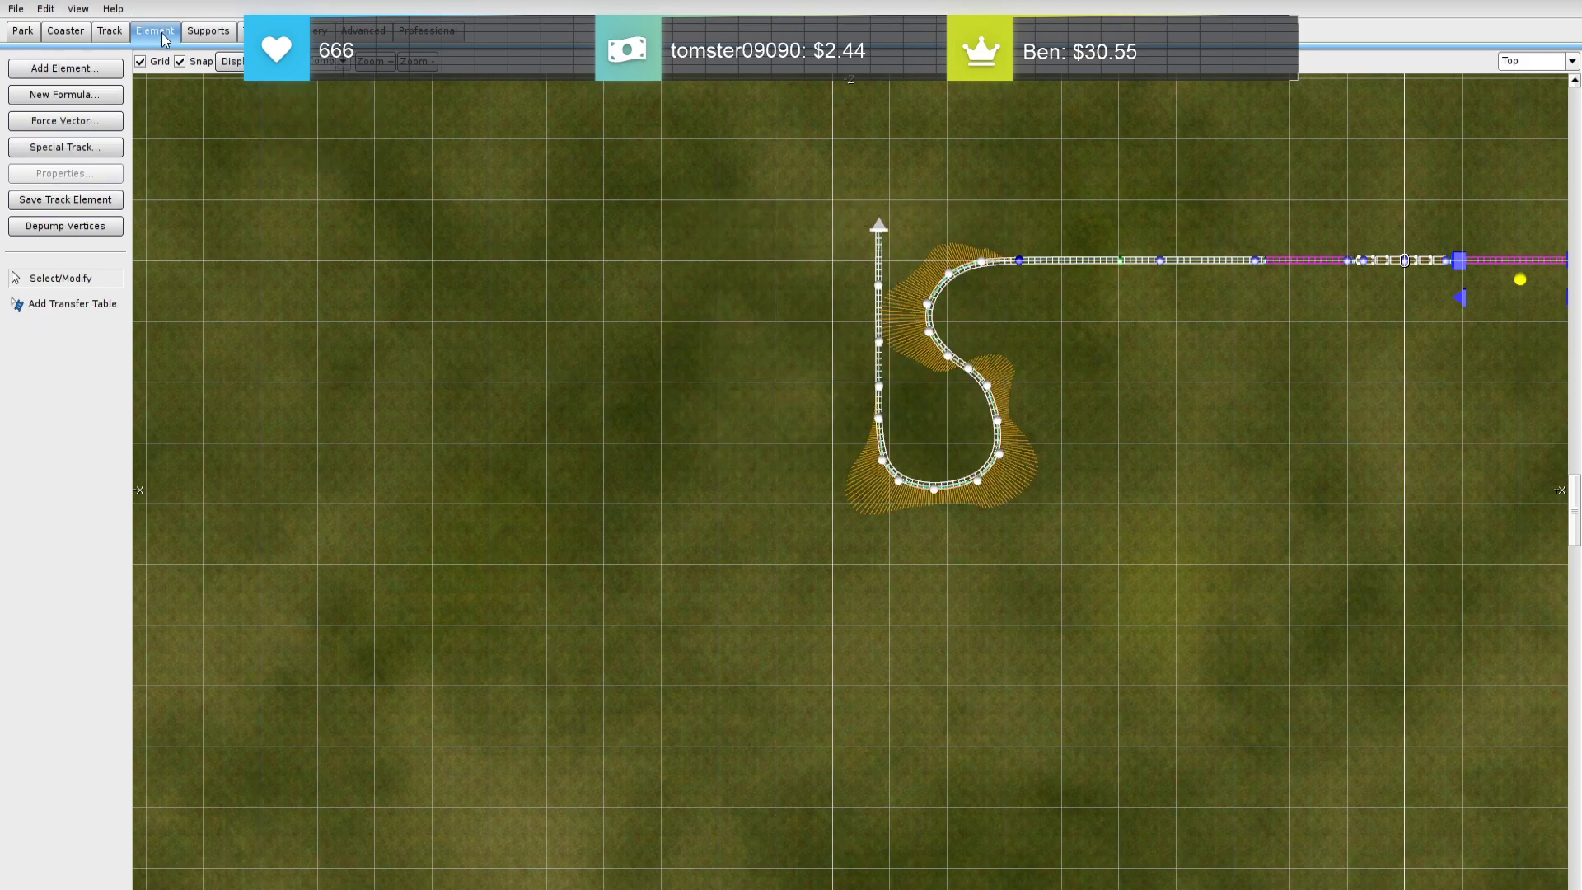
click(100, 226)
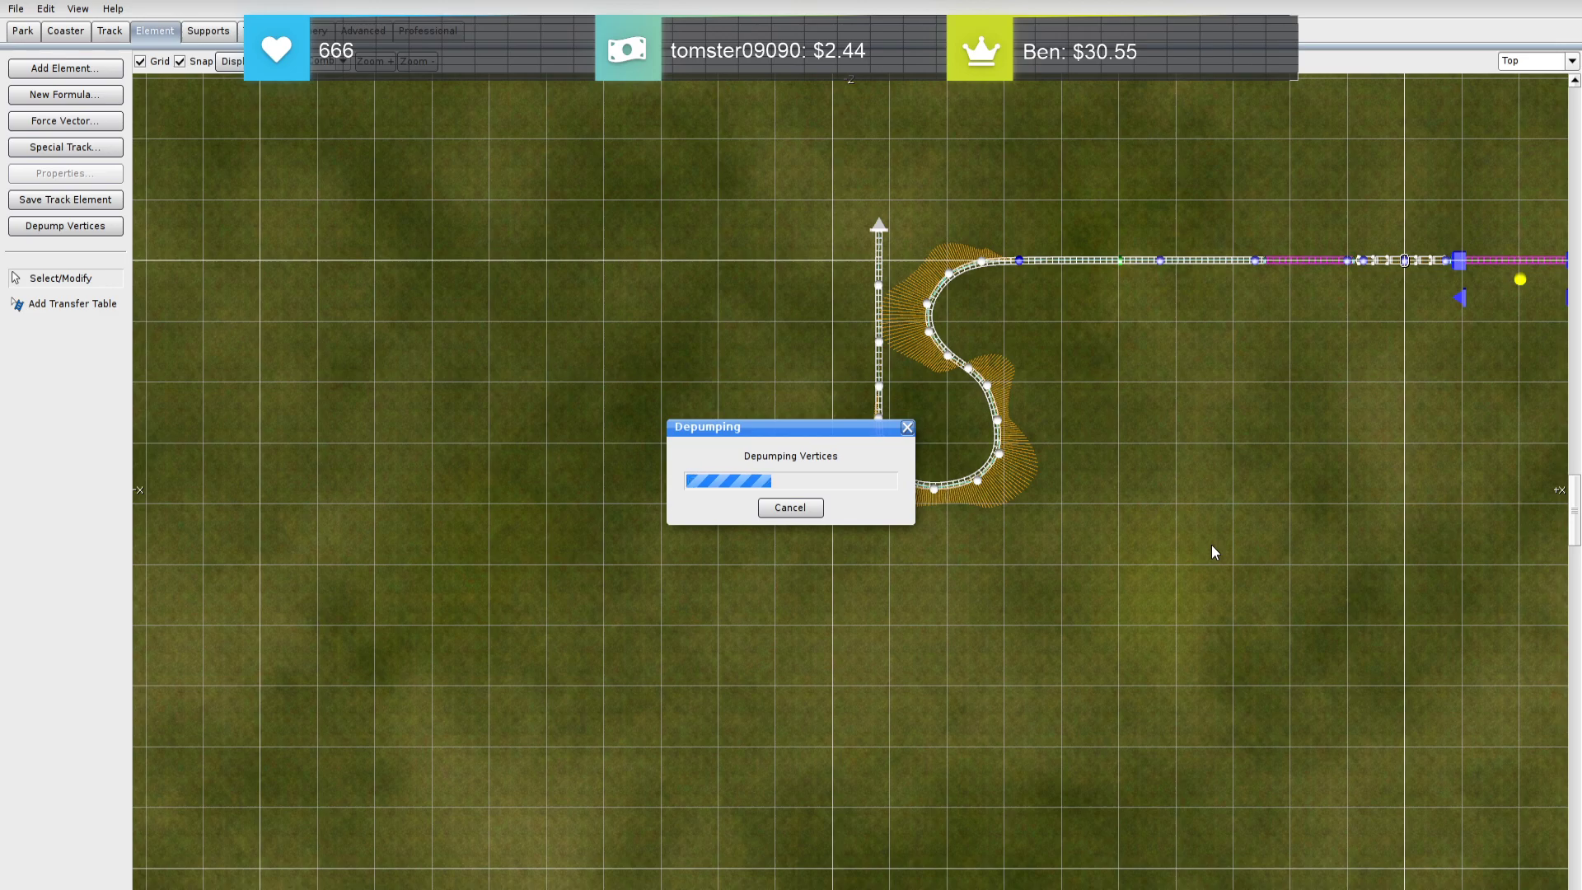
click(60, 231)
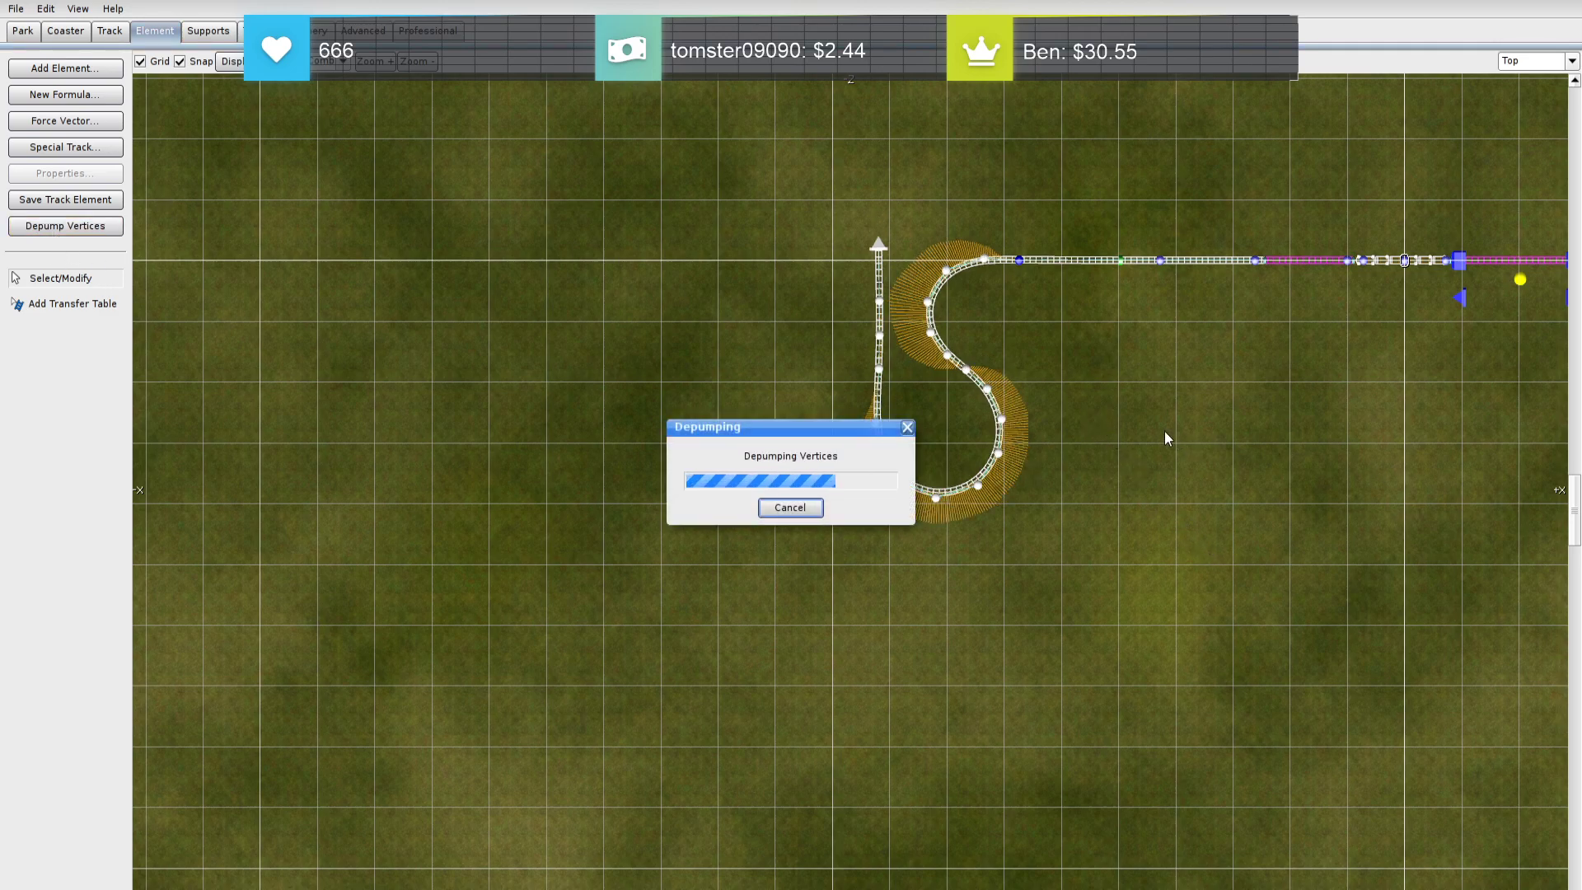
Inspect the smoothed curves and the straight track ahead of the station in the Perspective view
click(1570, 61)
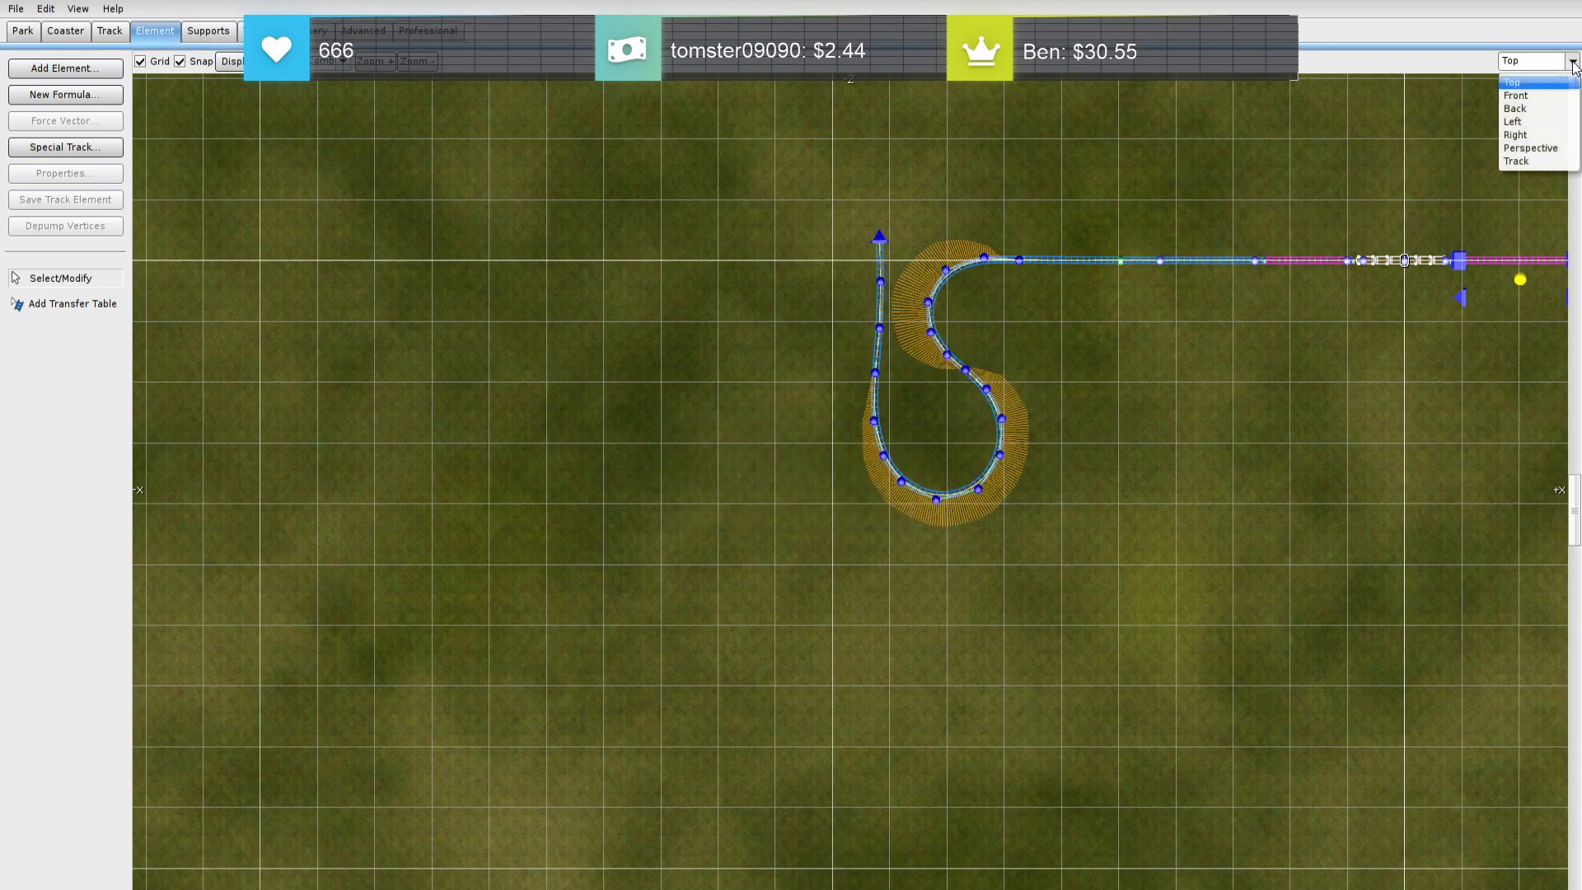
click(1524, 156)
key(w)
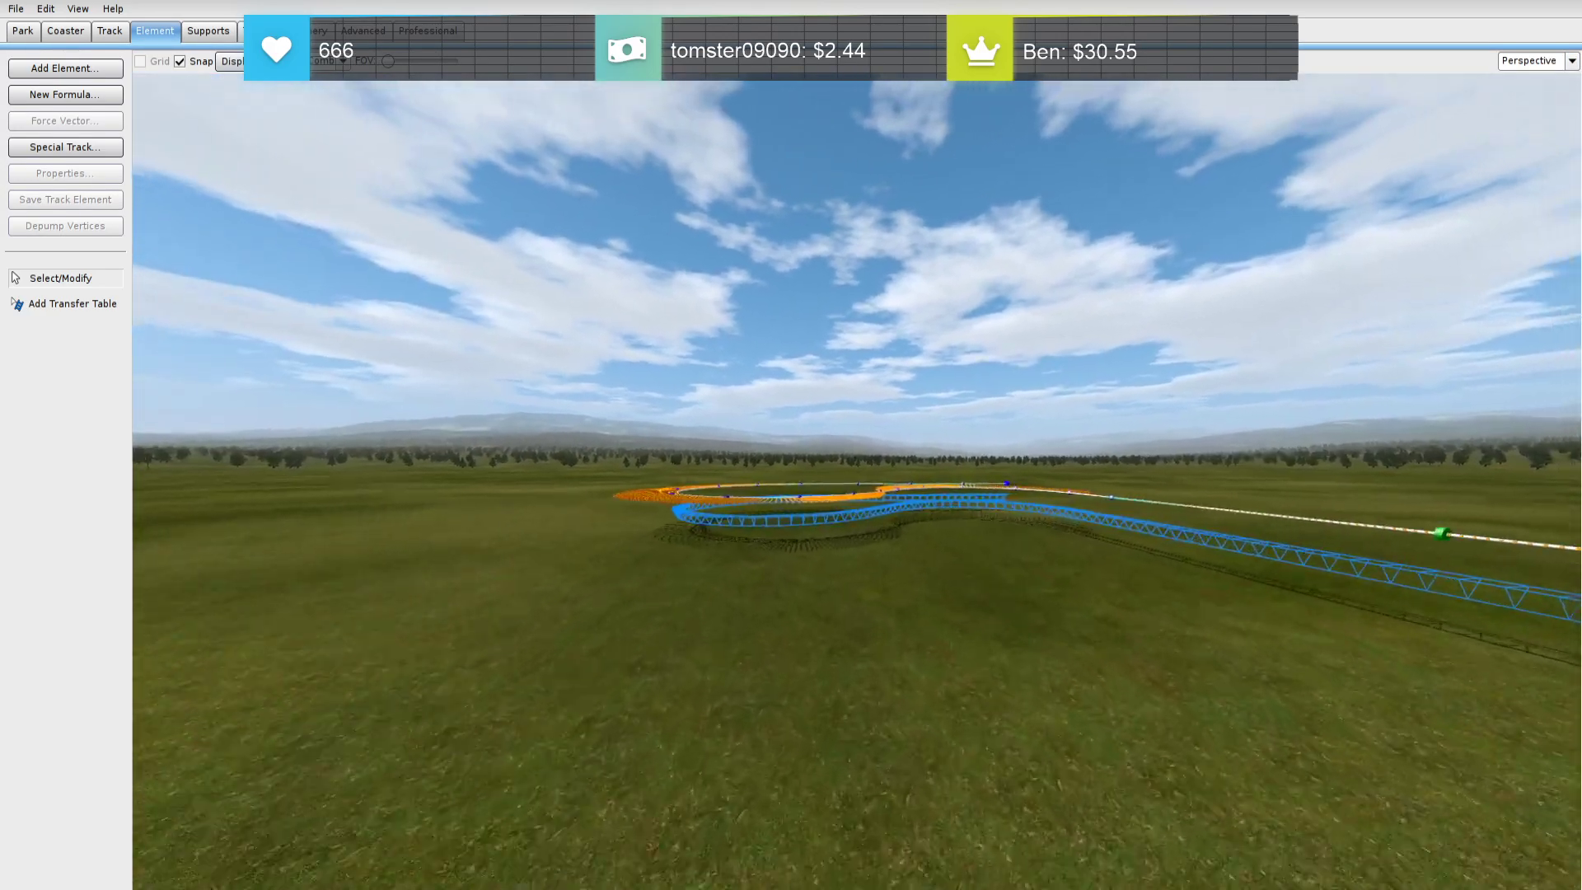
key(s)
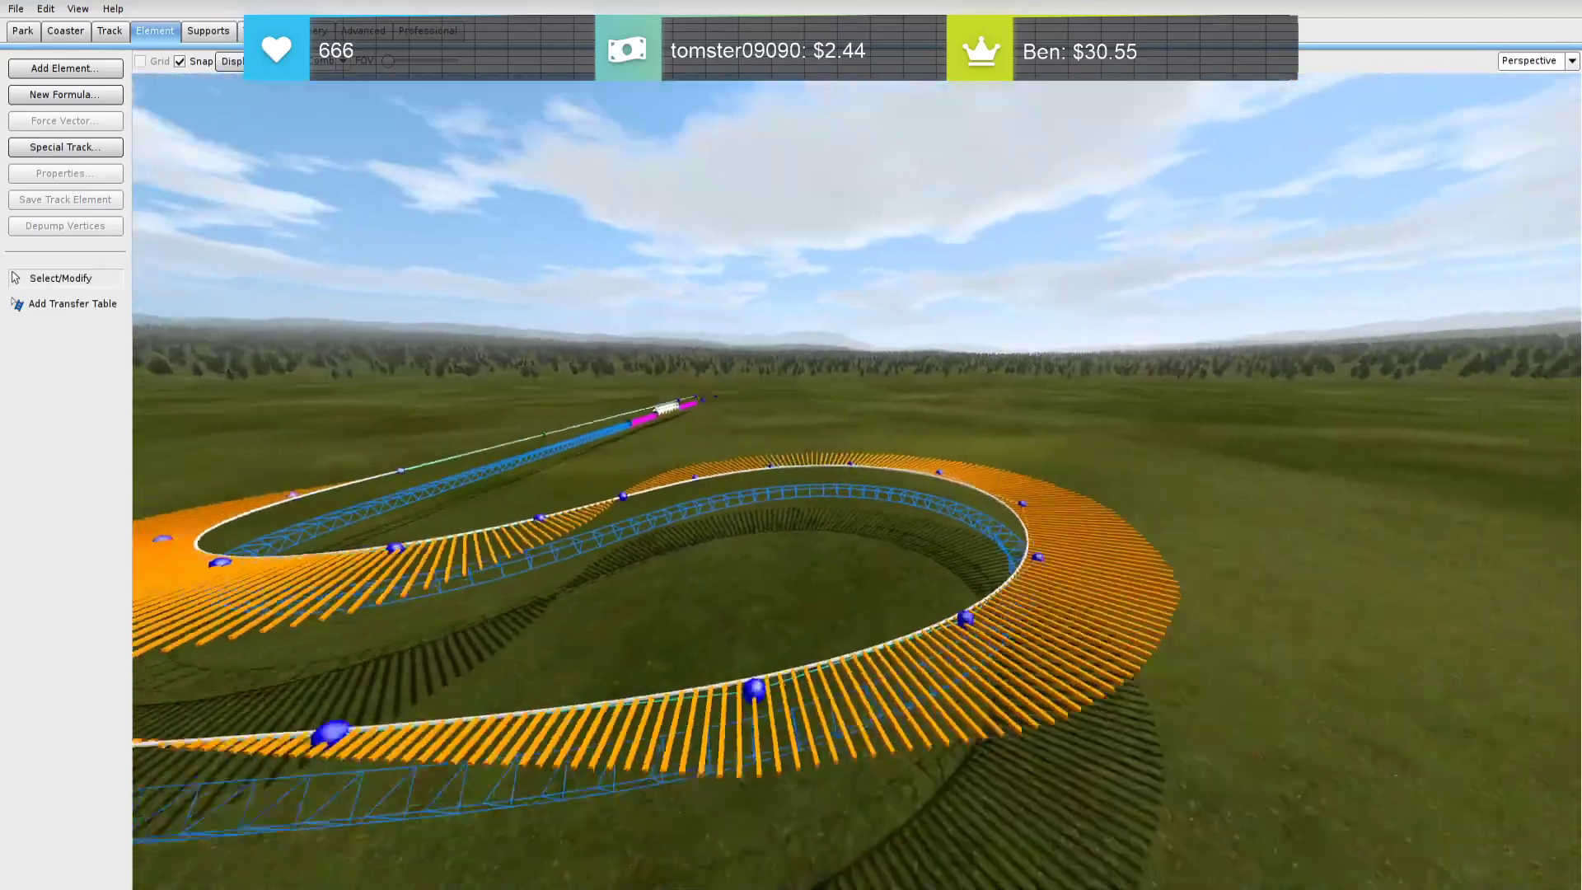
key(a)
key(w)
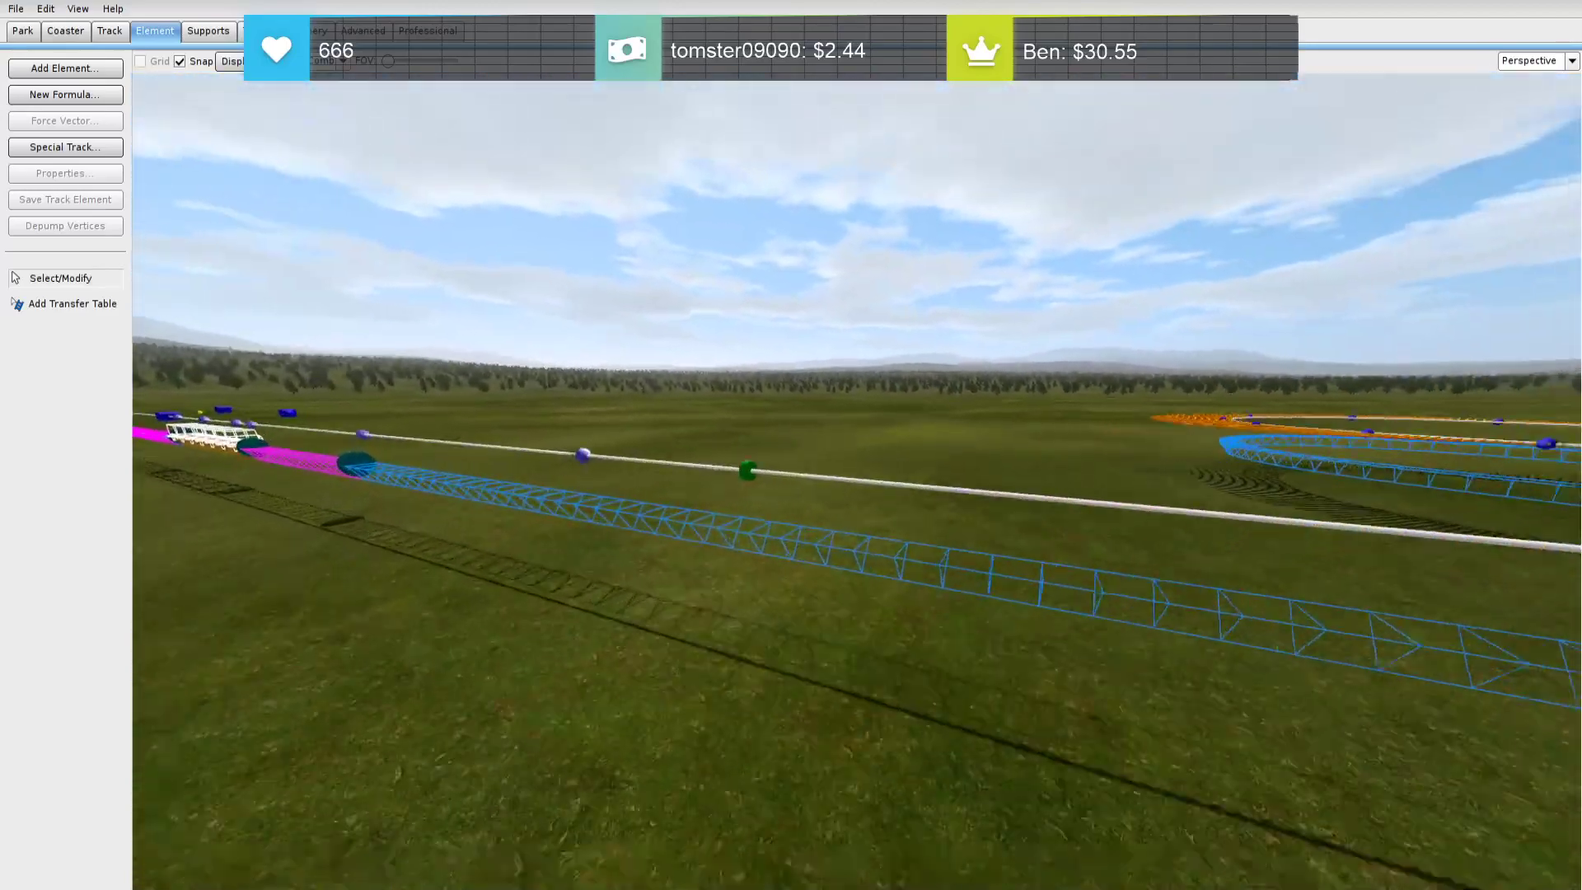
key(s)
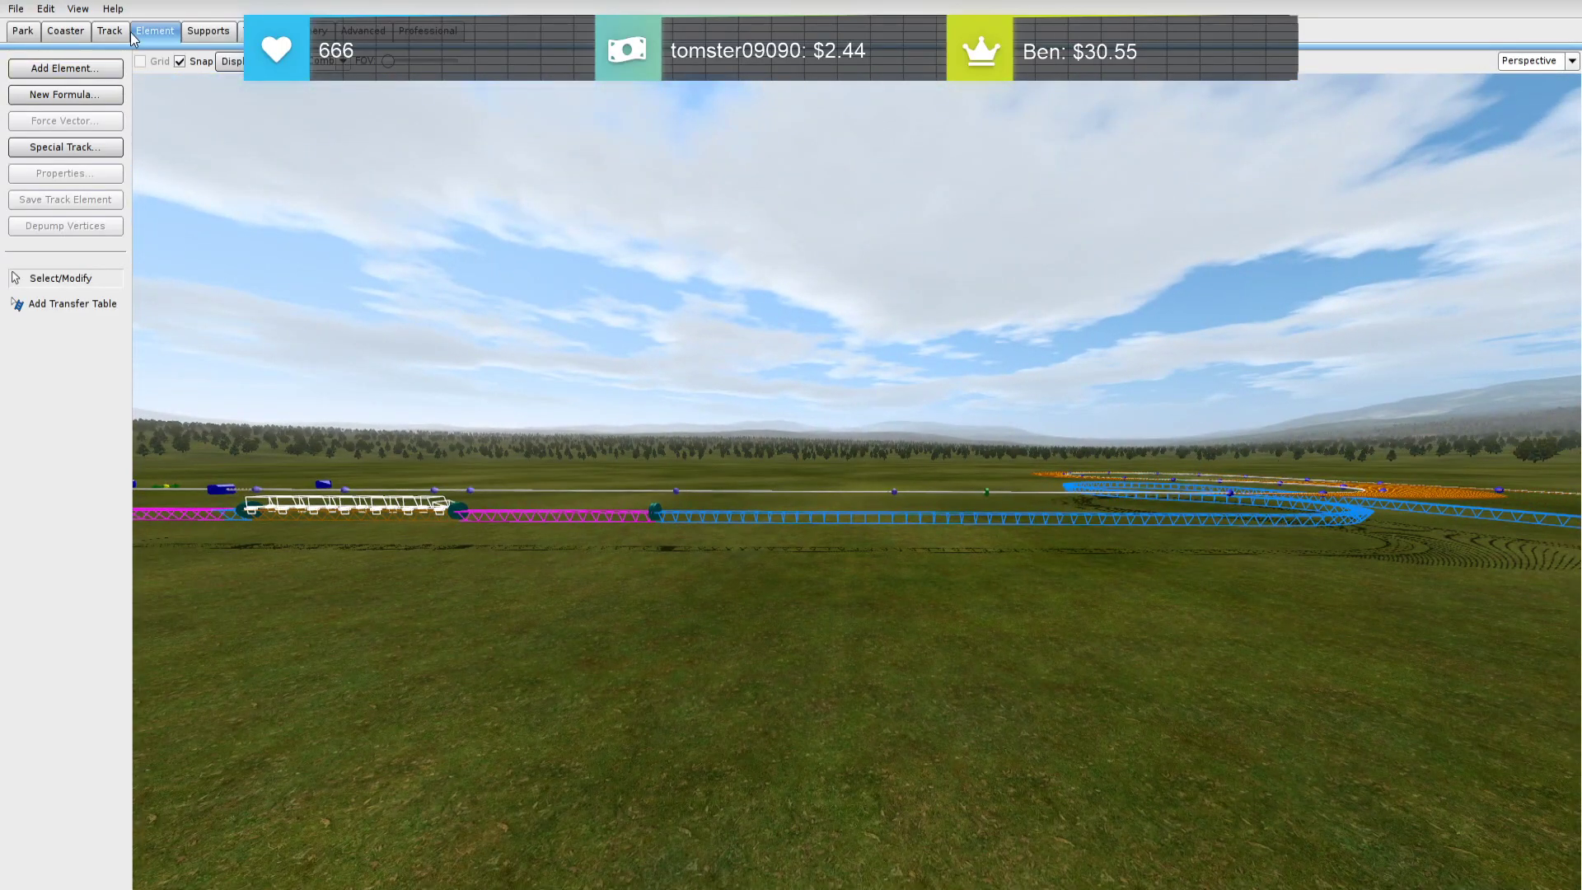
Place a type separator below the roll point and make the straight section behind it a Brake section, leaving its default settings
click(112, 31)
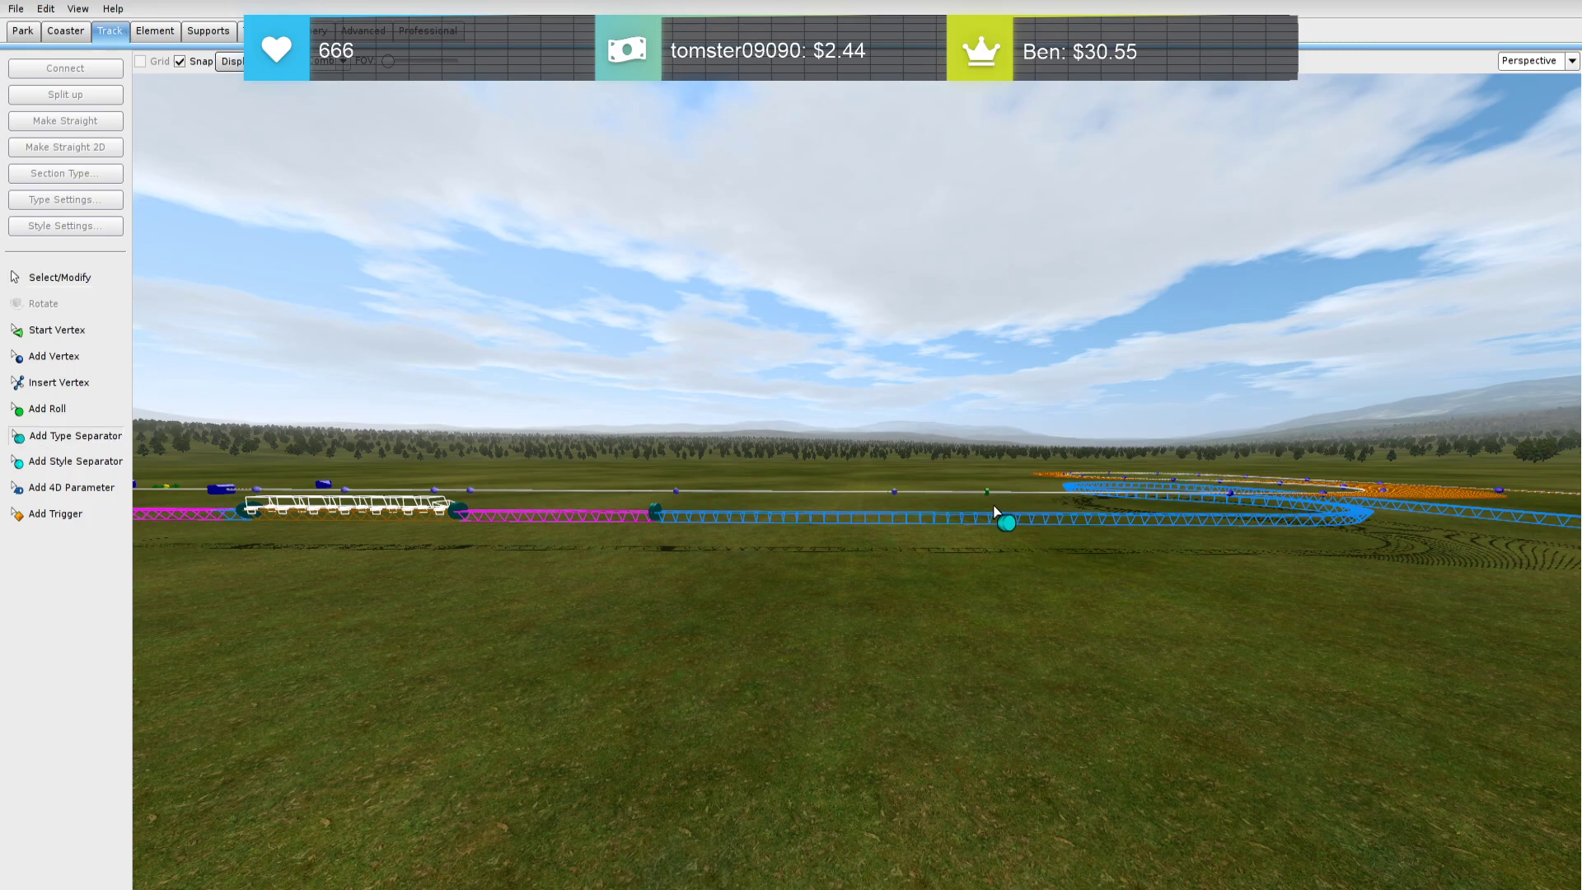
click(791, 529)
click(98, 174)
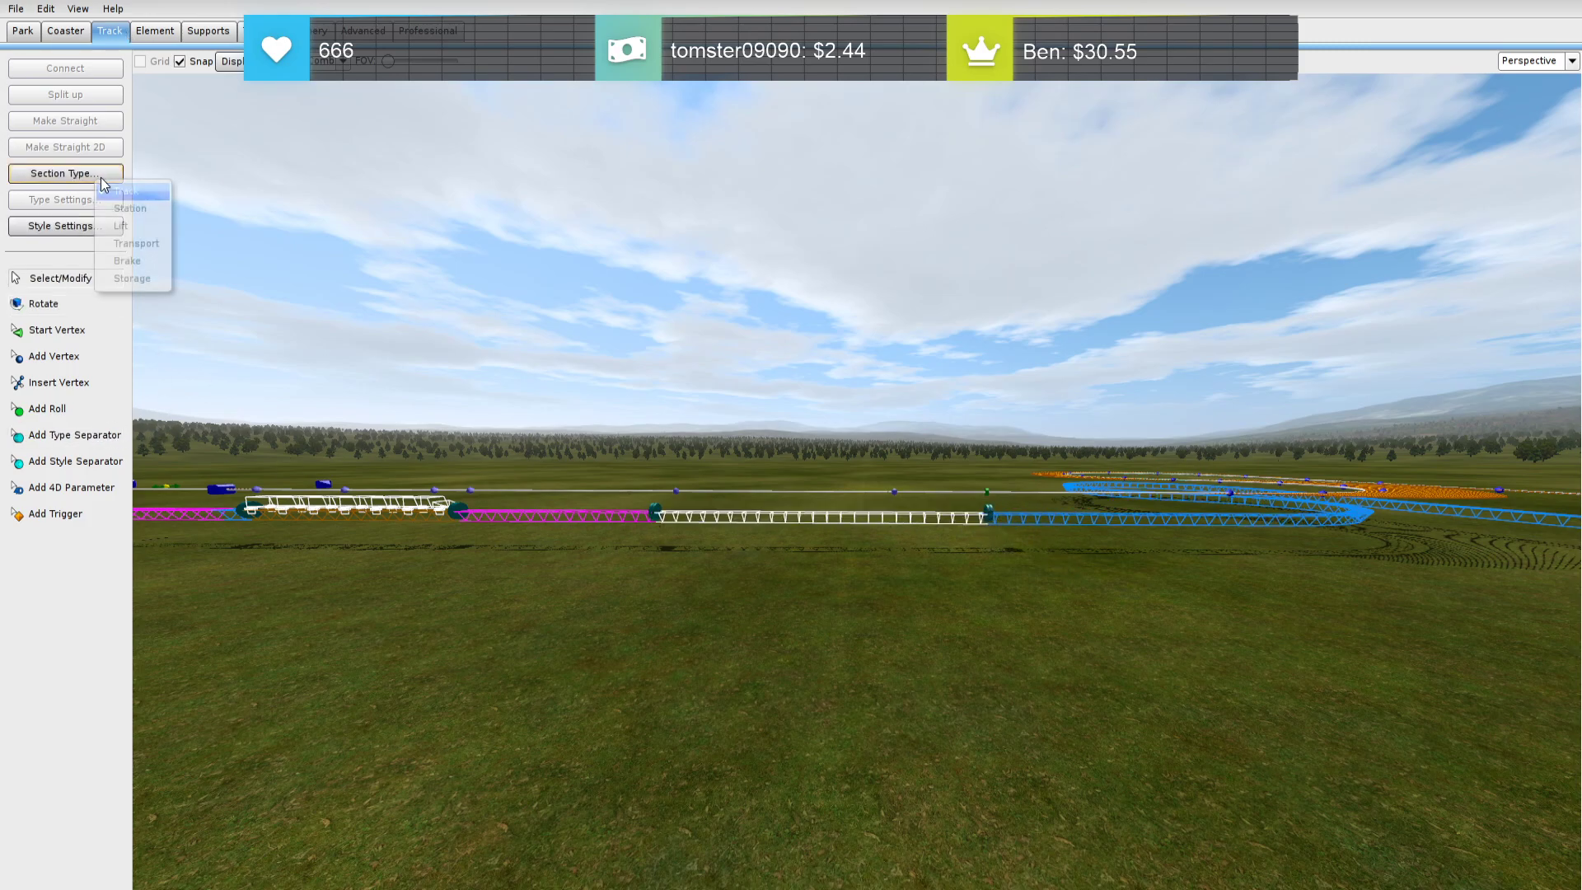
click(142, 279)
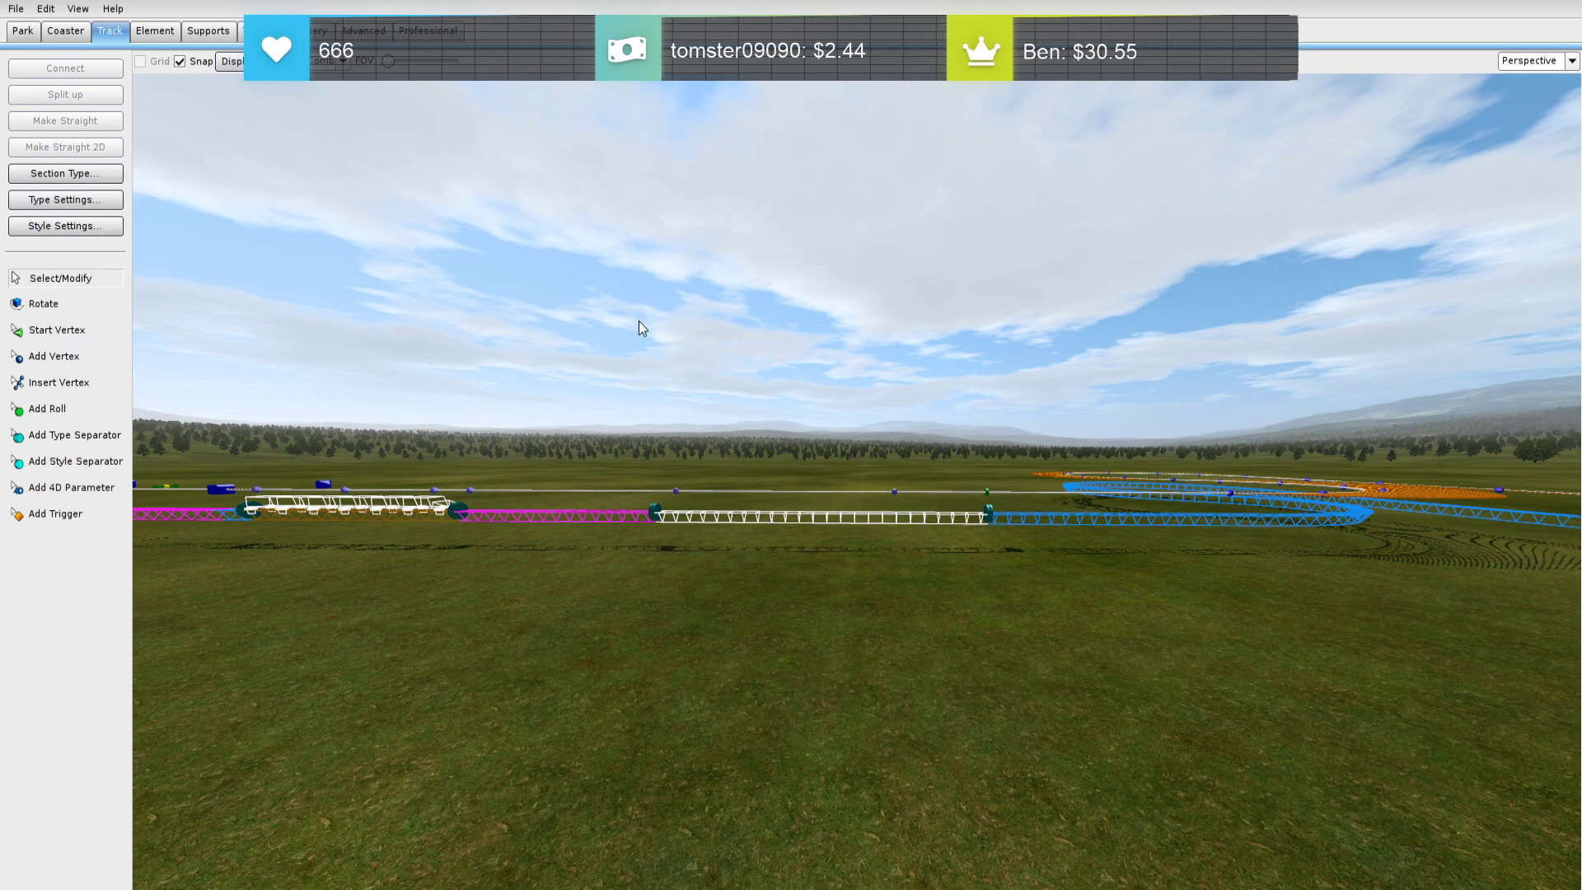
double_click(809, 527)
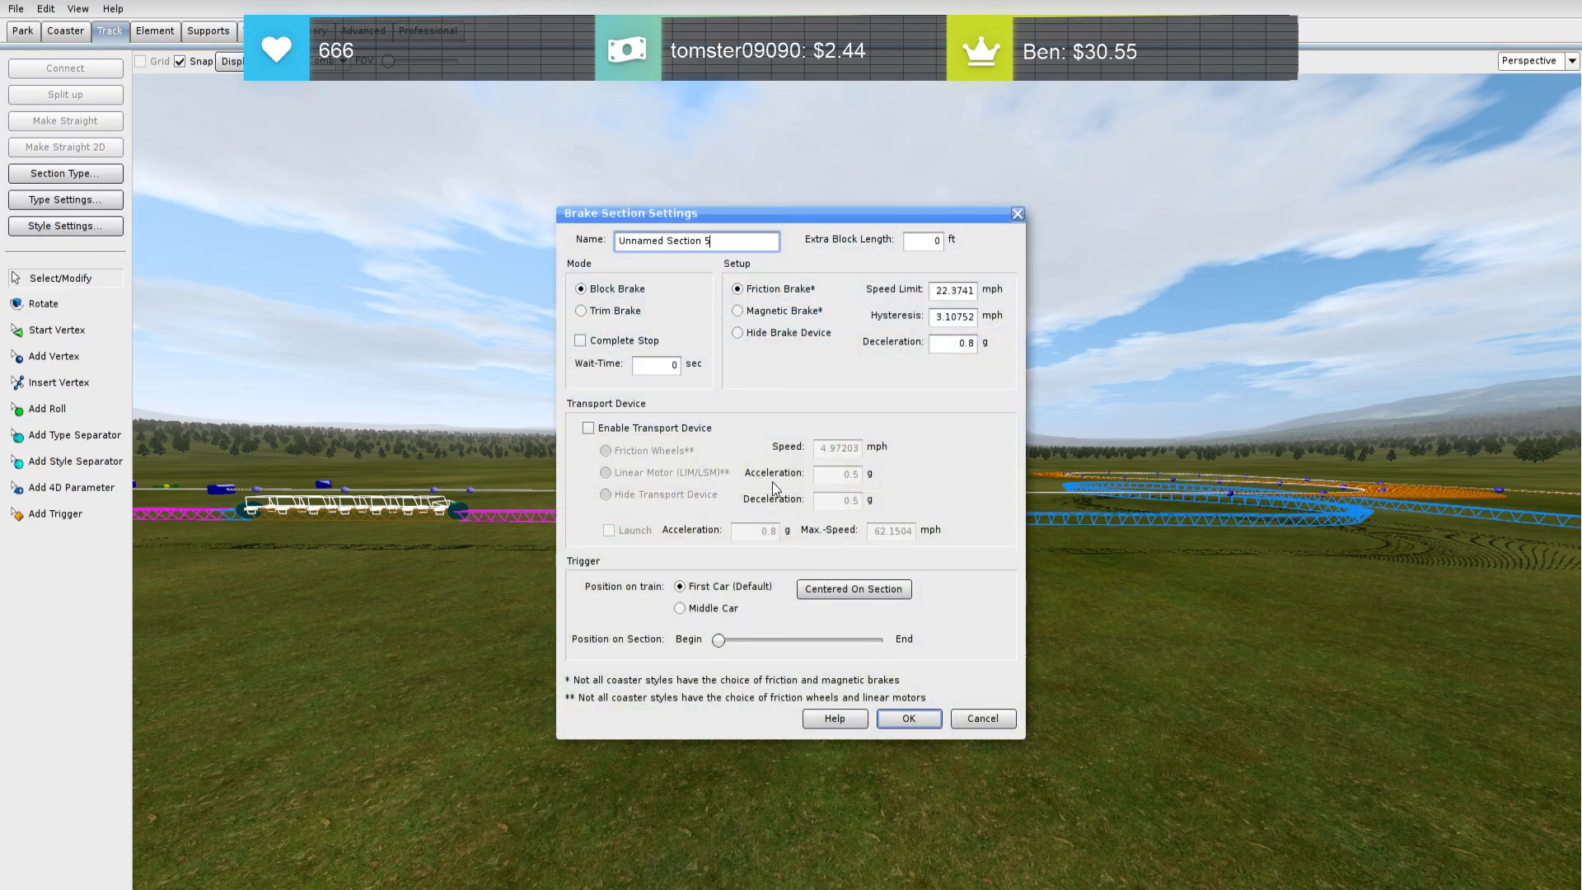
click(1018, 213)
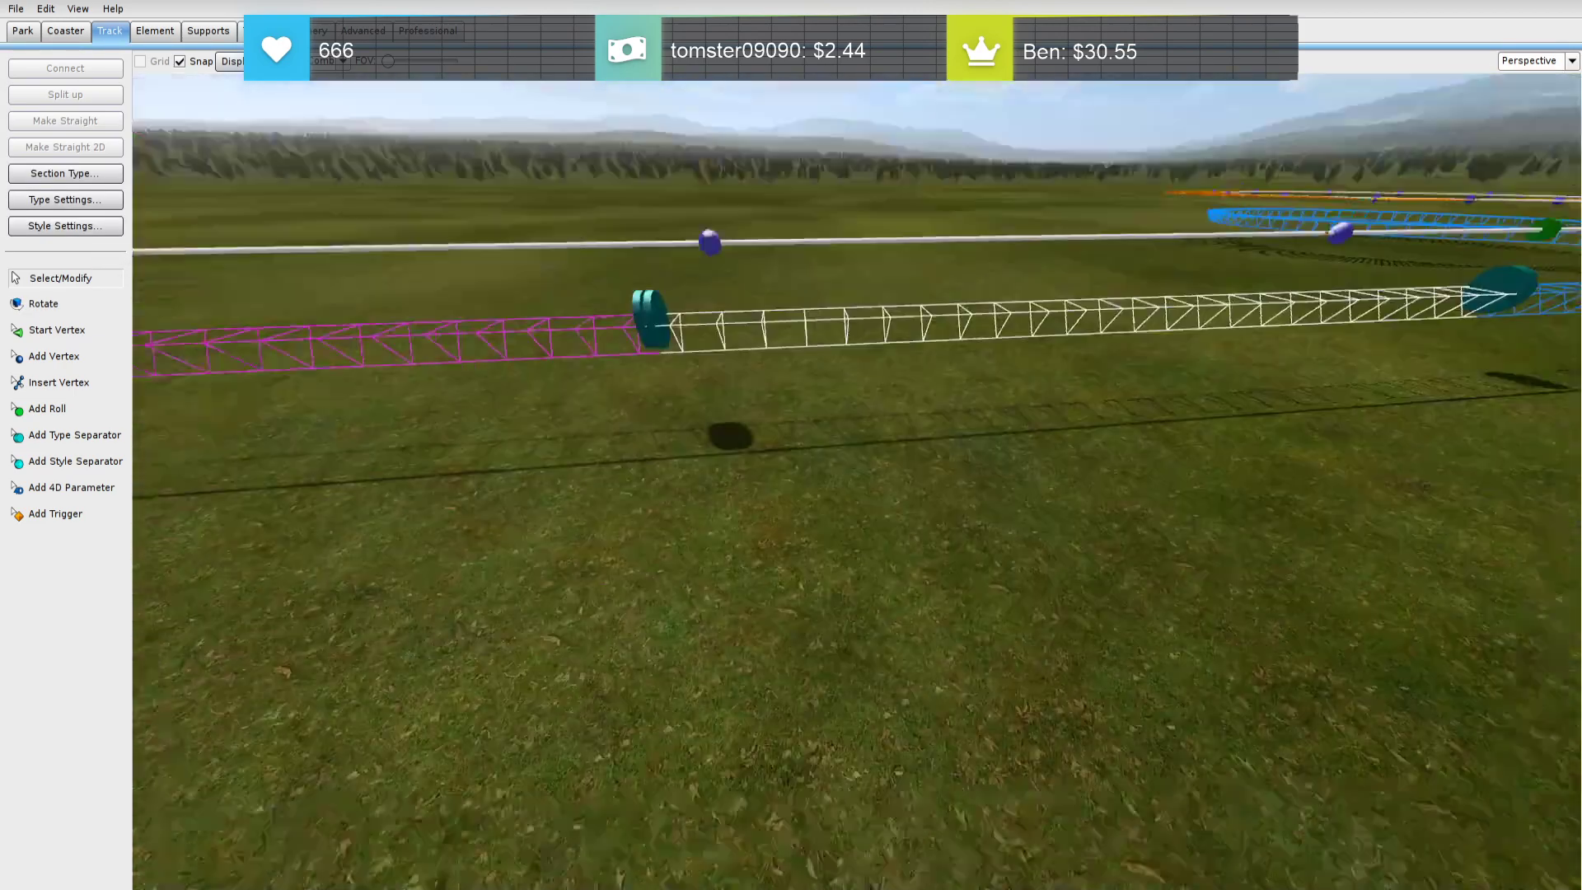
Place two type separators near the far end of the track and make the section between them a Brake section
middle_drag(783, 461, 988, 496)
click(778, 476)
click(1000, 497)
mouse_move(1169, 563)
middle_down()
mouse_move(1293, 589)
mouse_move(1145, 585)
mouse_move(1173, 610)
mouse_move(1178, 536)
mouse_move(1169, 563)
middle_up()
middle_drag(791, 482, 635, 174)
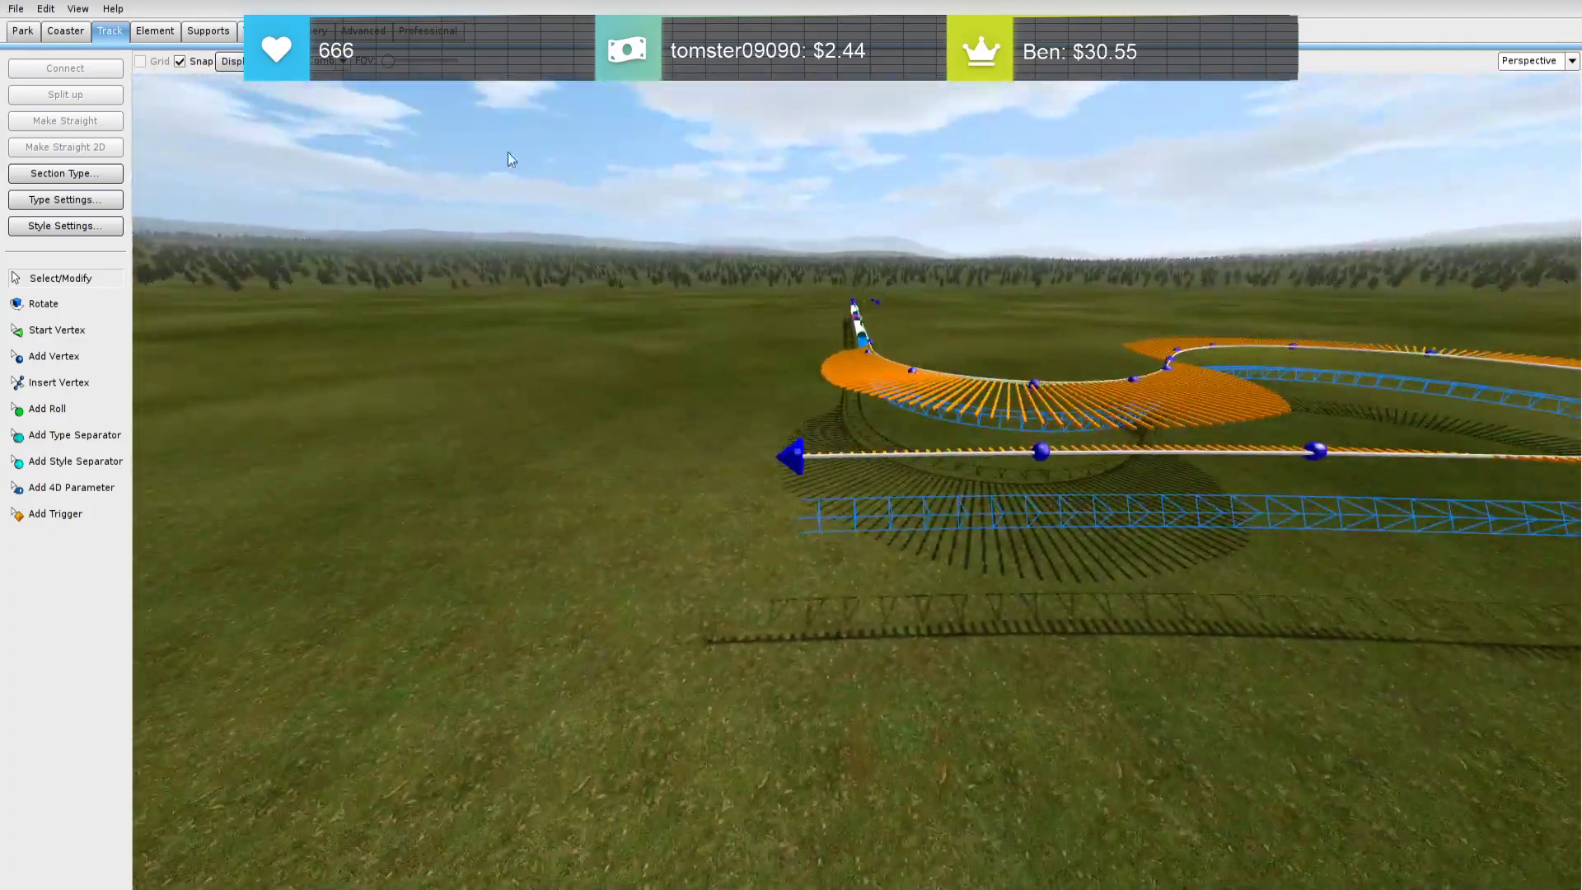
click(72, 441)
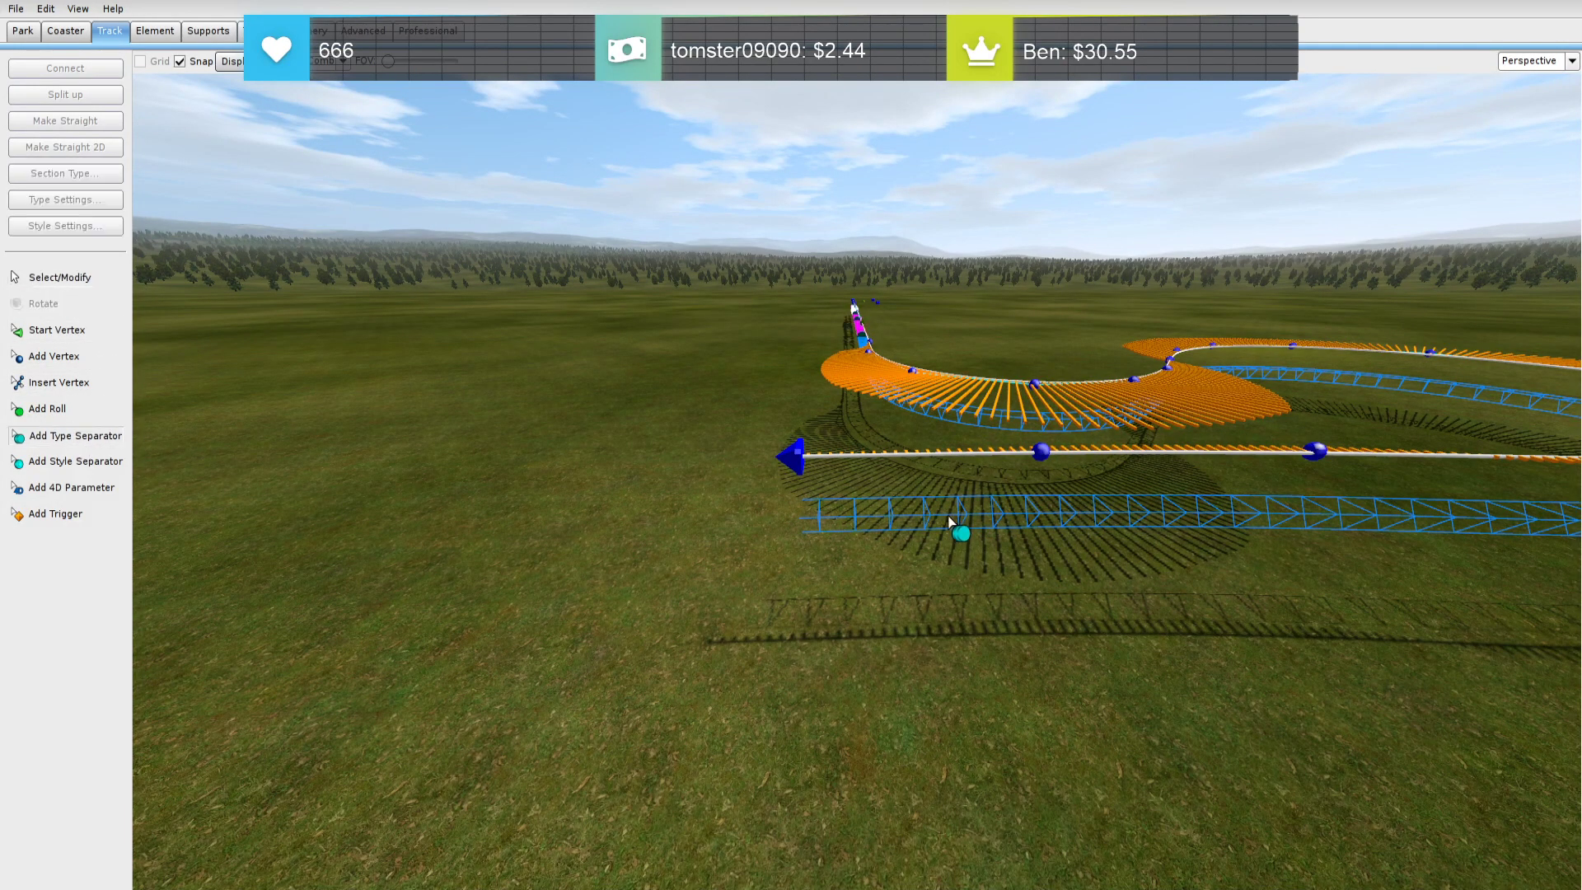
click(999, 506)
click(845, 507)
click(83, 173)
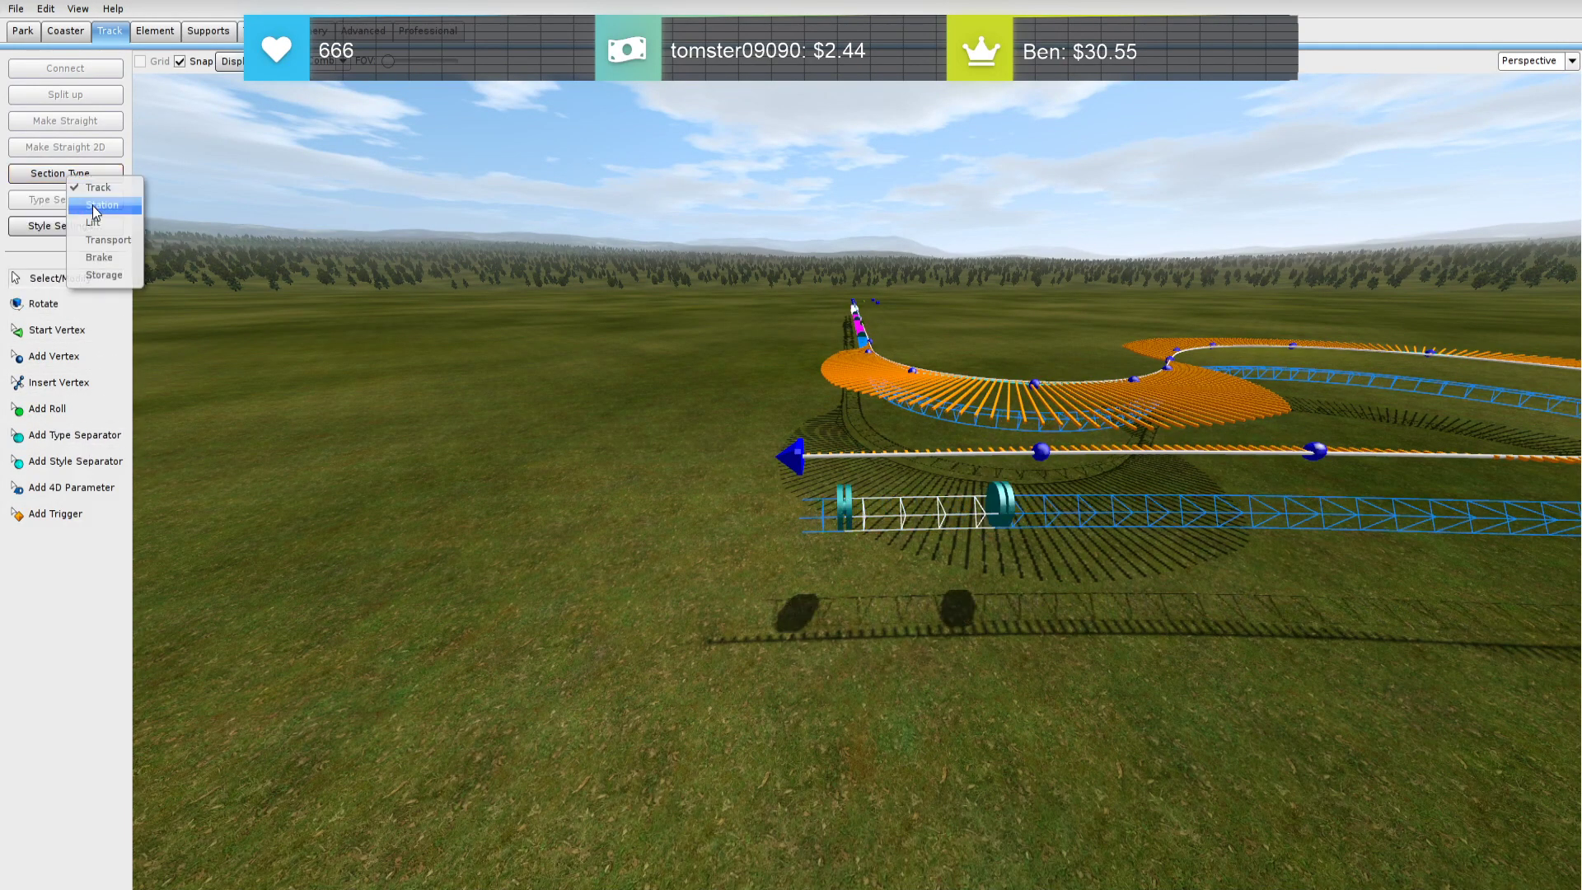
click(98, 272)
Shift the outer separator slightly inward and make the short remaining piece at the track end a Brake section too
click(887, 517)
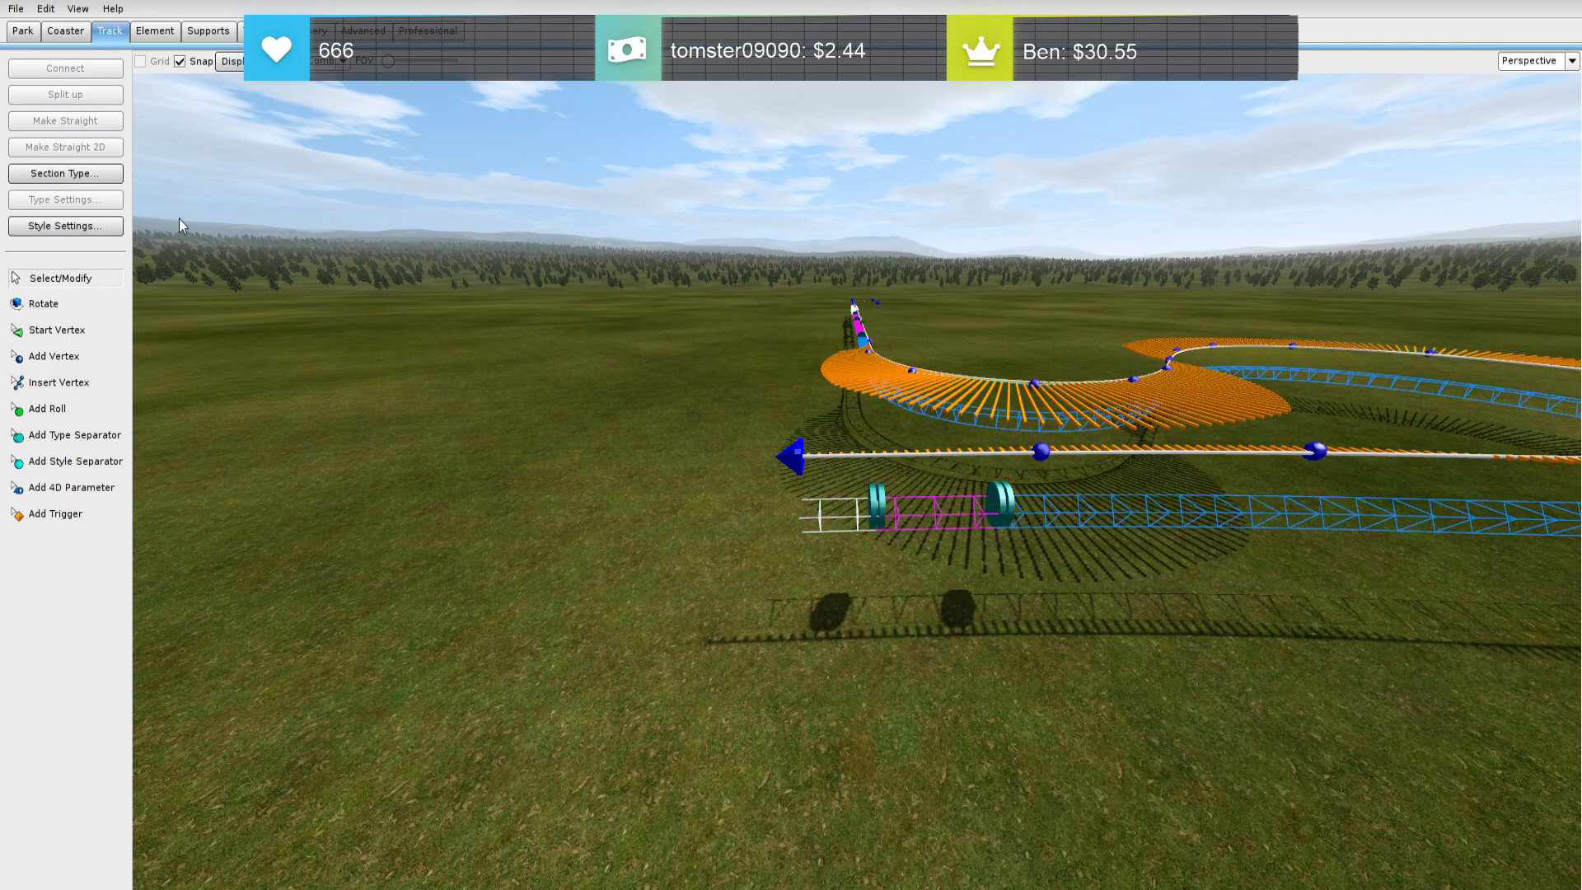
click(82, 174)
click(127, 256)
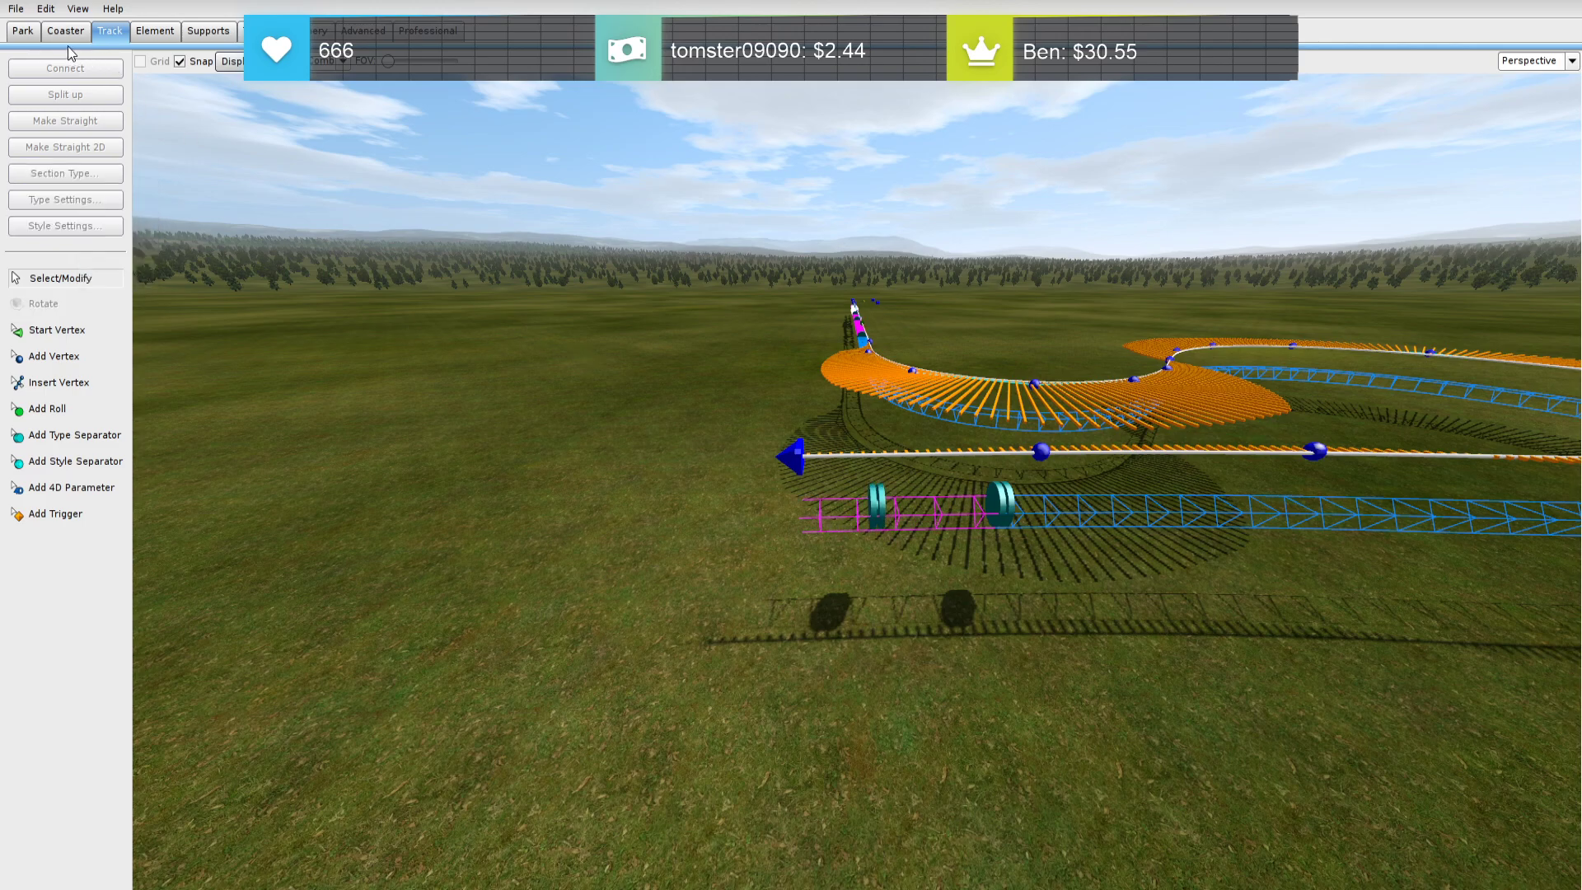
Run the coaster in the simulator, watch the train on the track from outside, and return to the editor
click(12, 9)
click(66, 206)
click(725, 502)
click(548, 815)
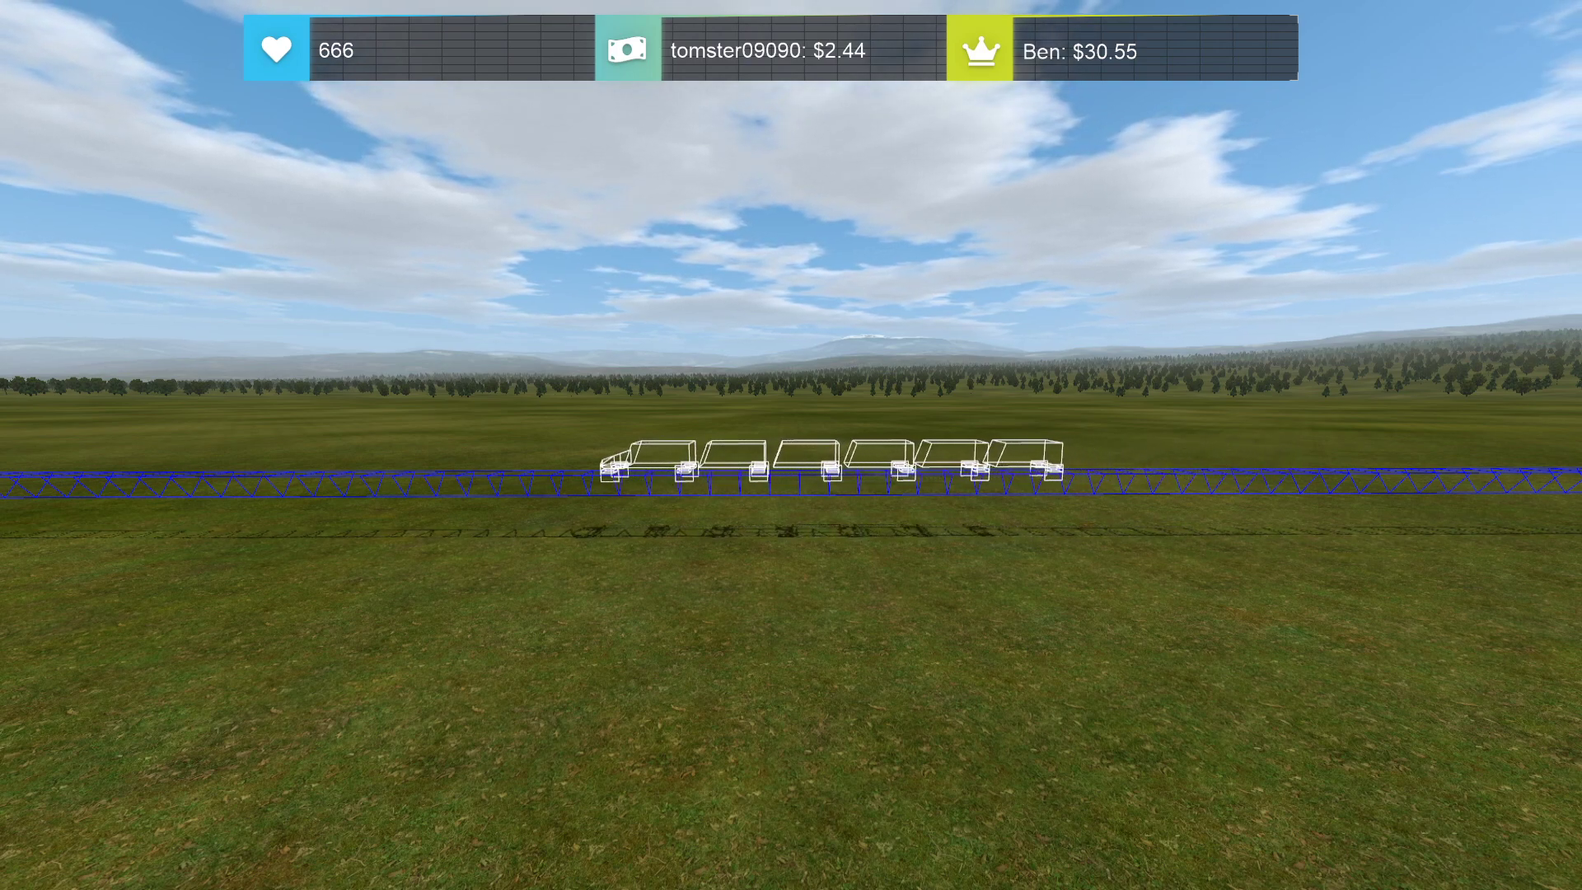
key(a)
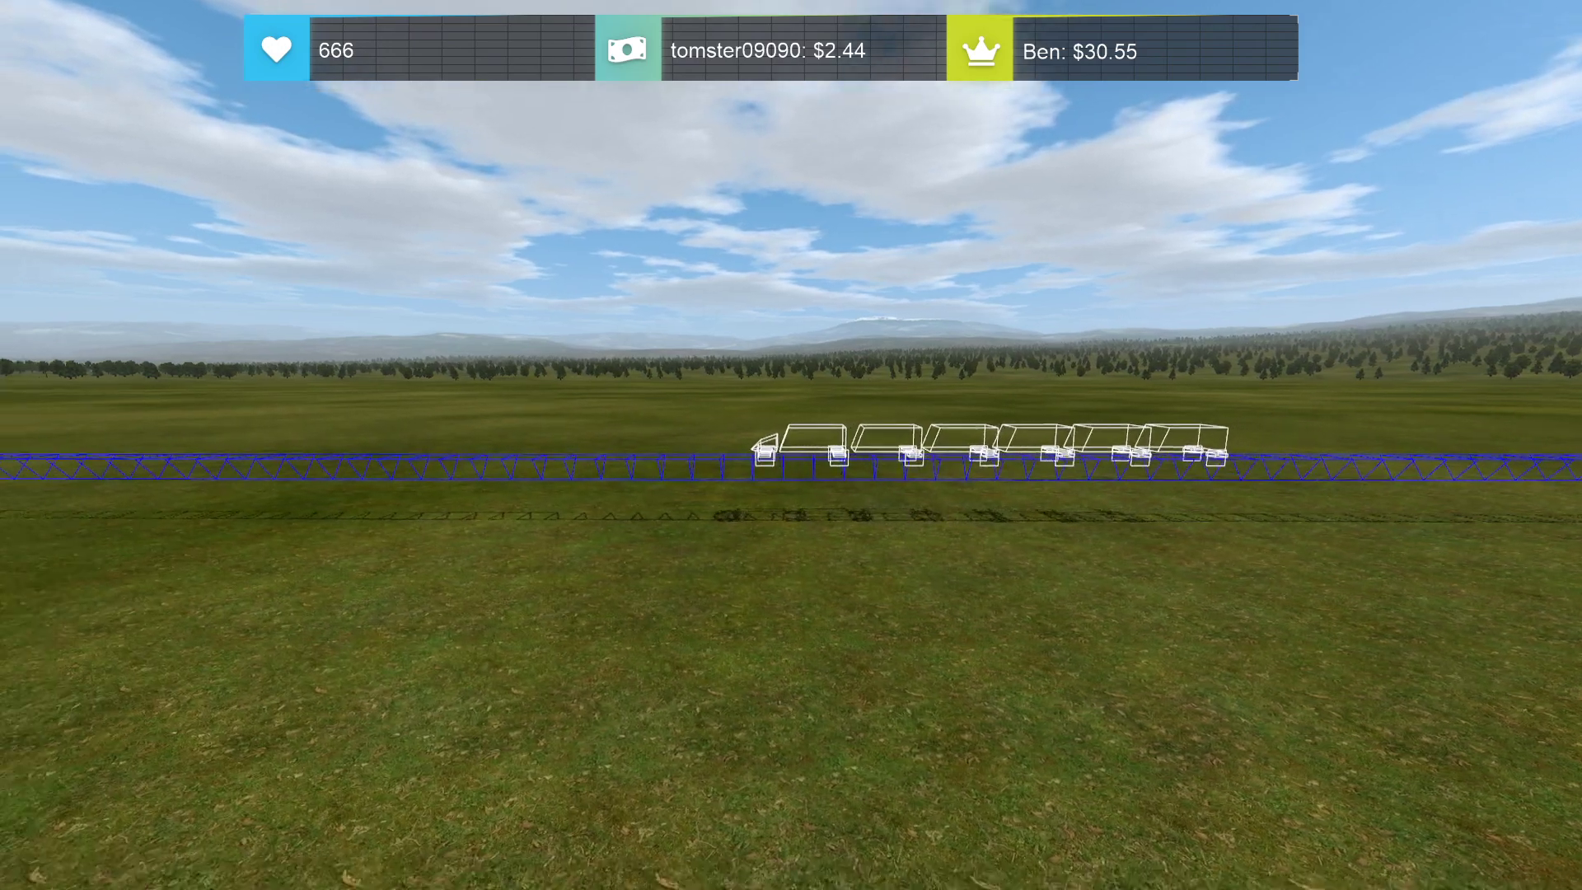
key(s)
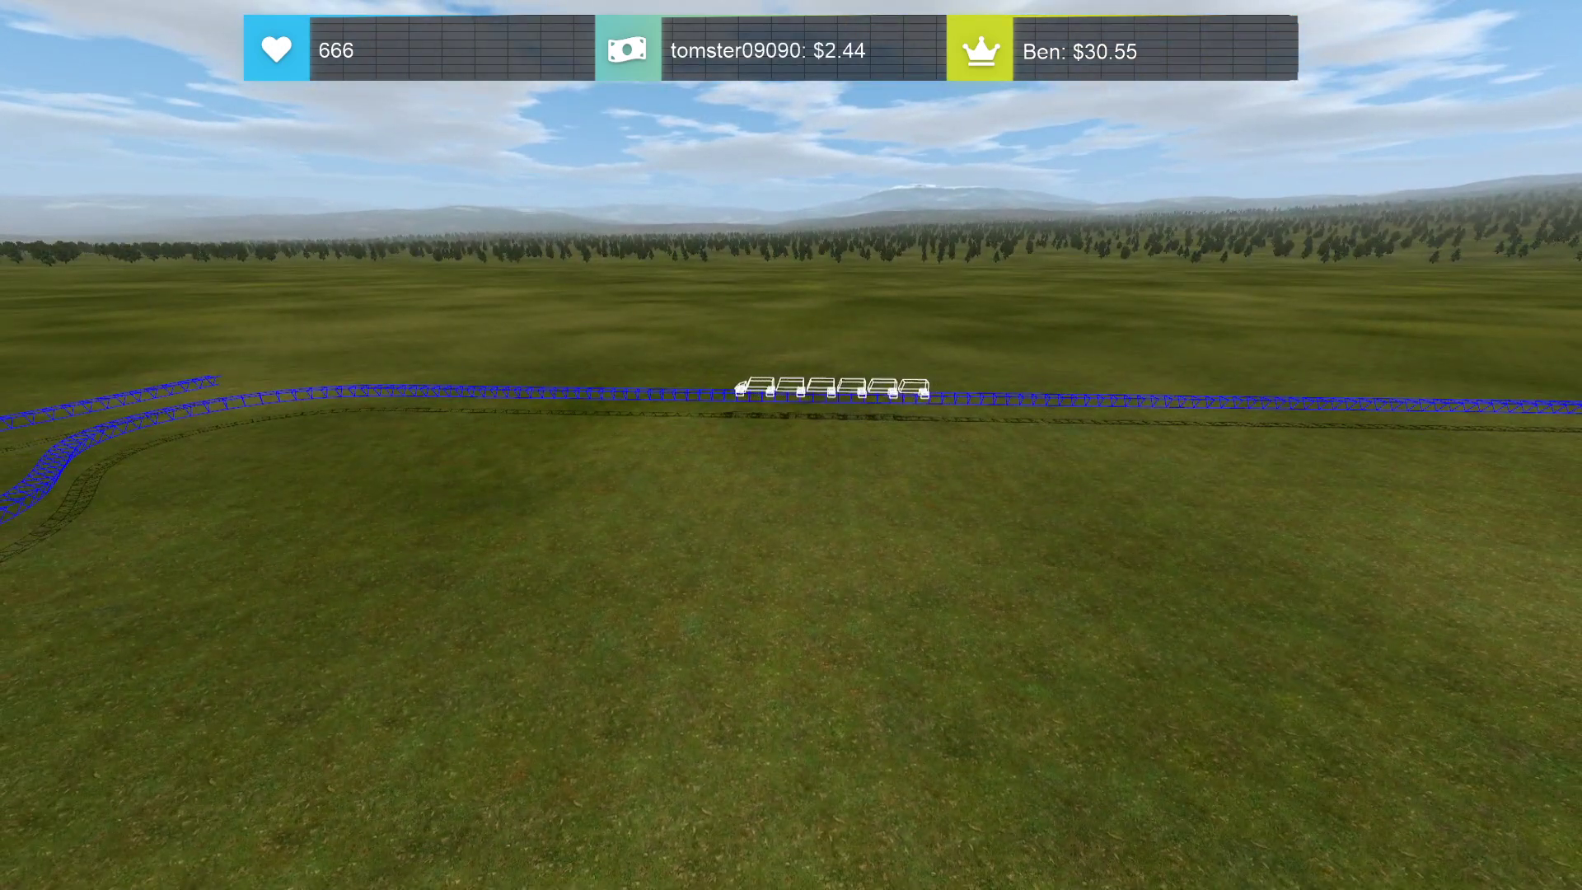
key(Escape)
click(605, 829)
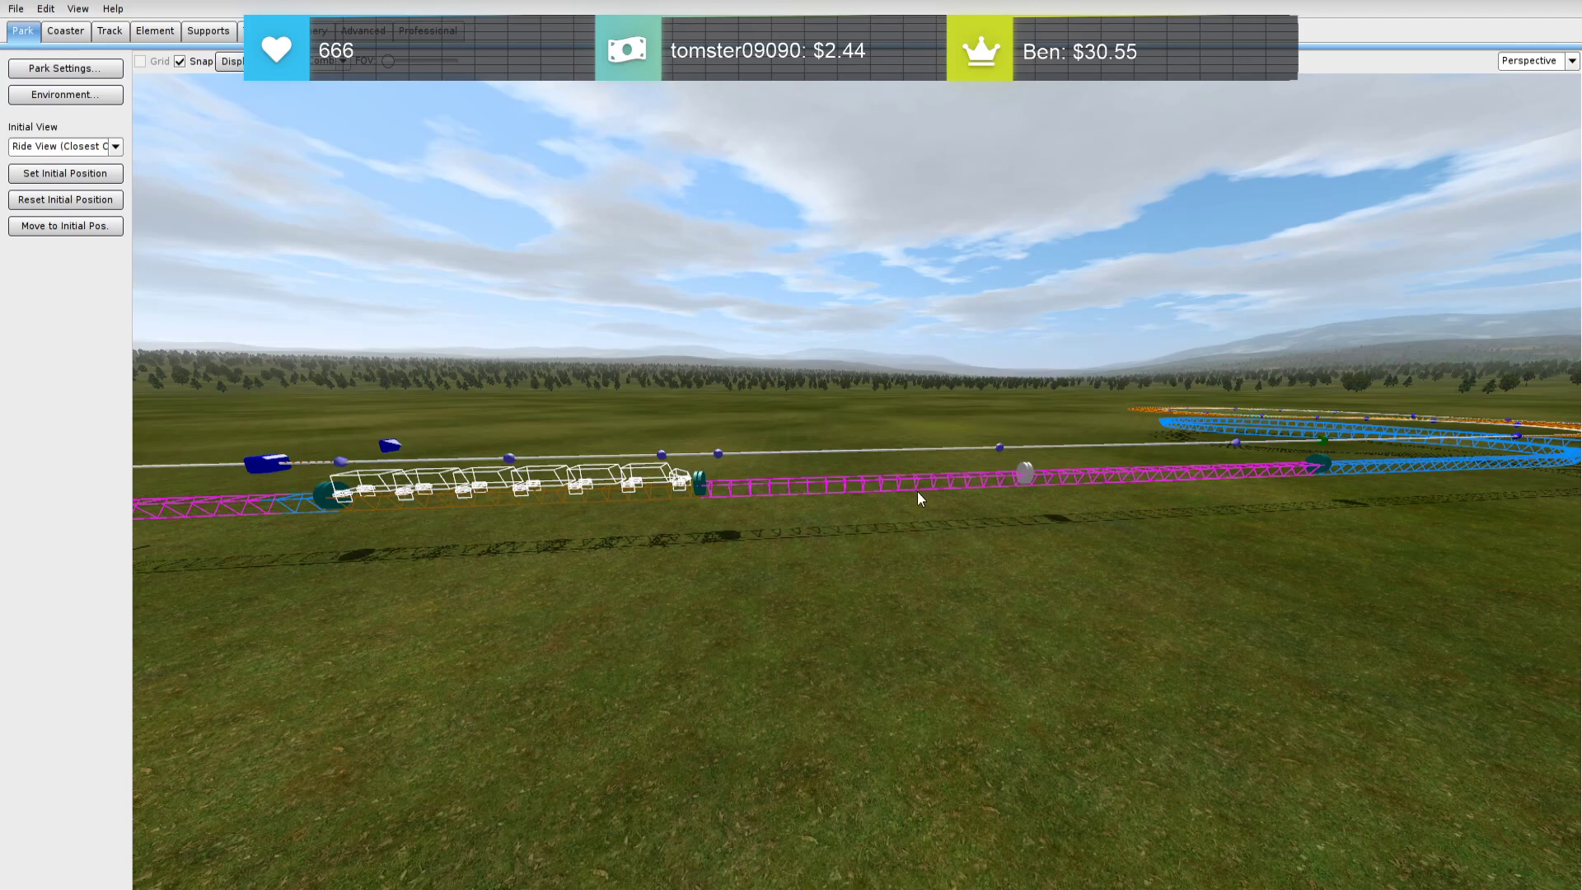
Accept the settings of the first brake section ahead of the station and move the roll point farther toward the curve
double_click(918, 492)
click(921, 719)
right_drag(1018, 466, 1048, 591)
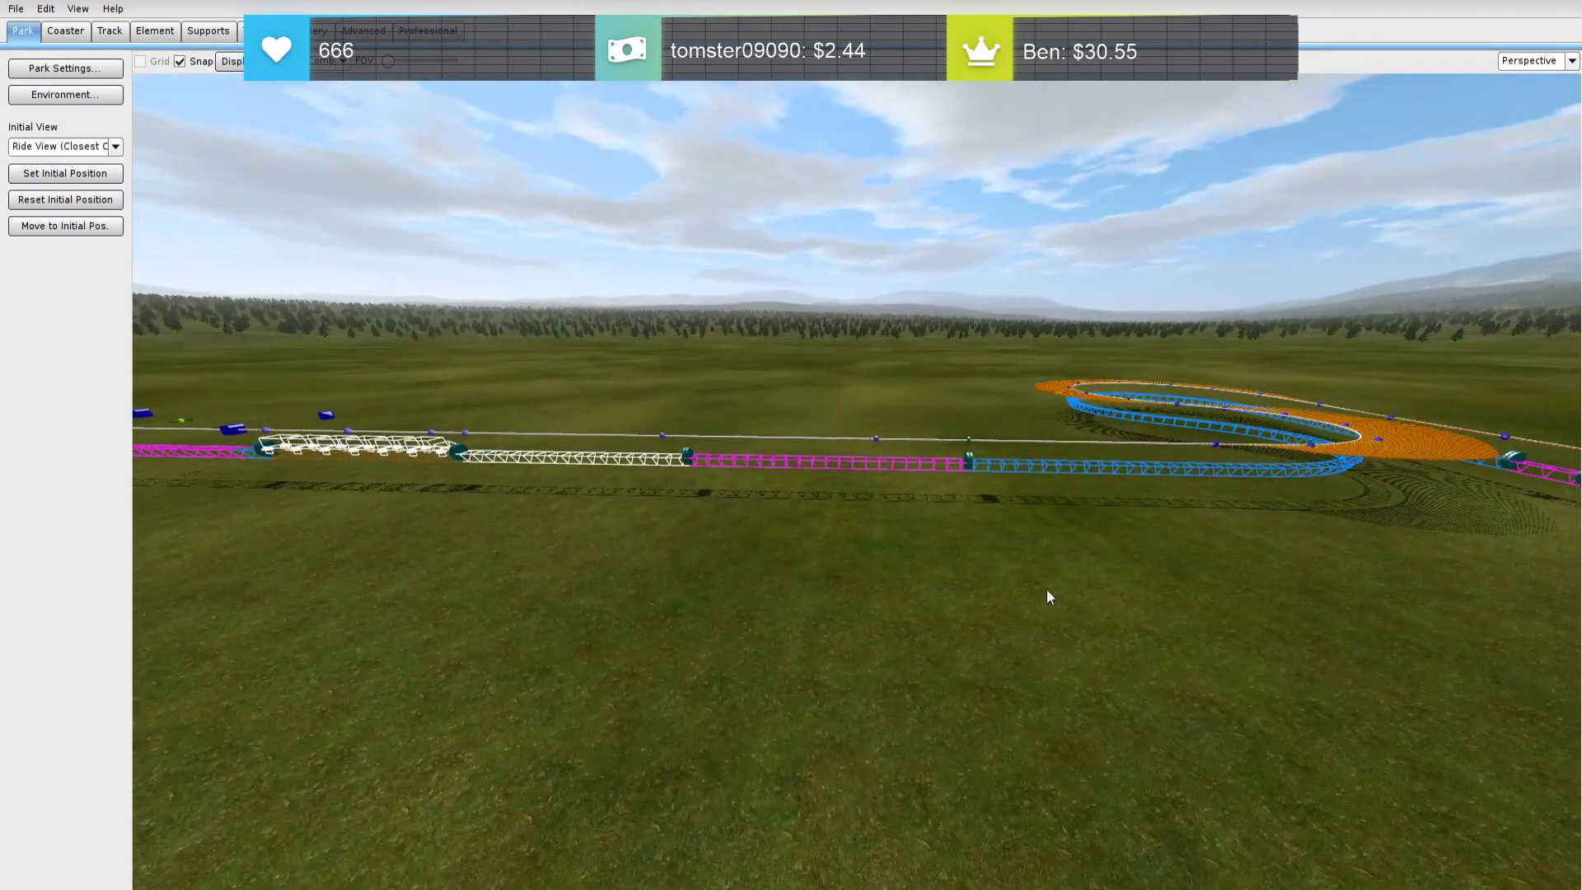
click(1029, 443)
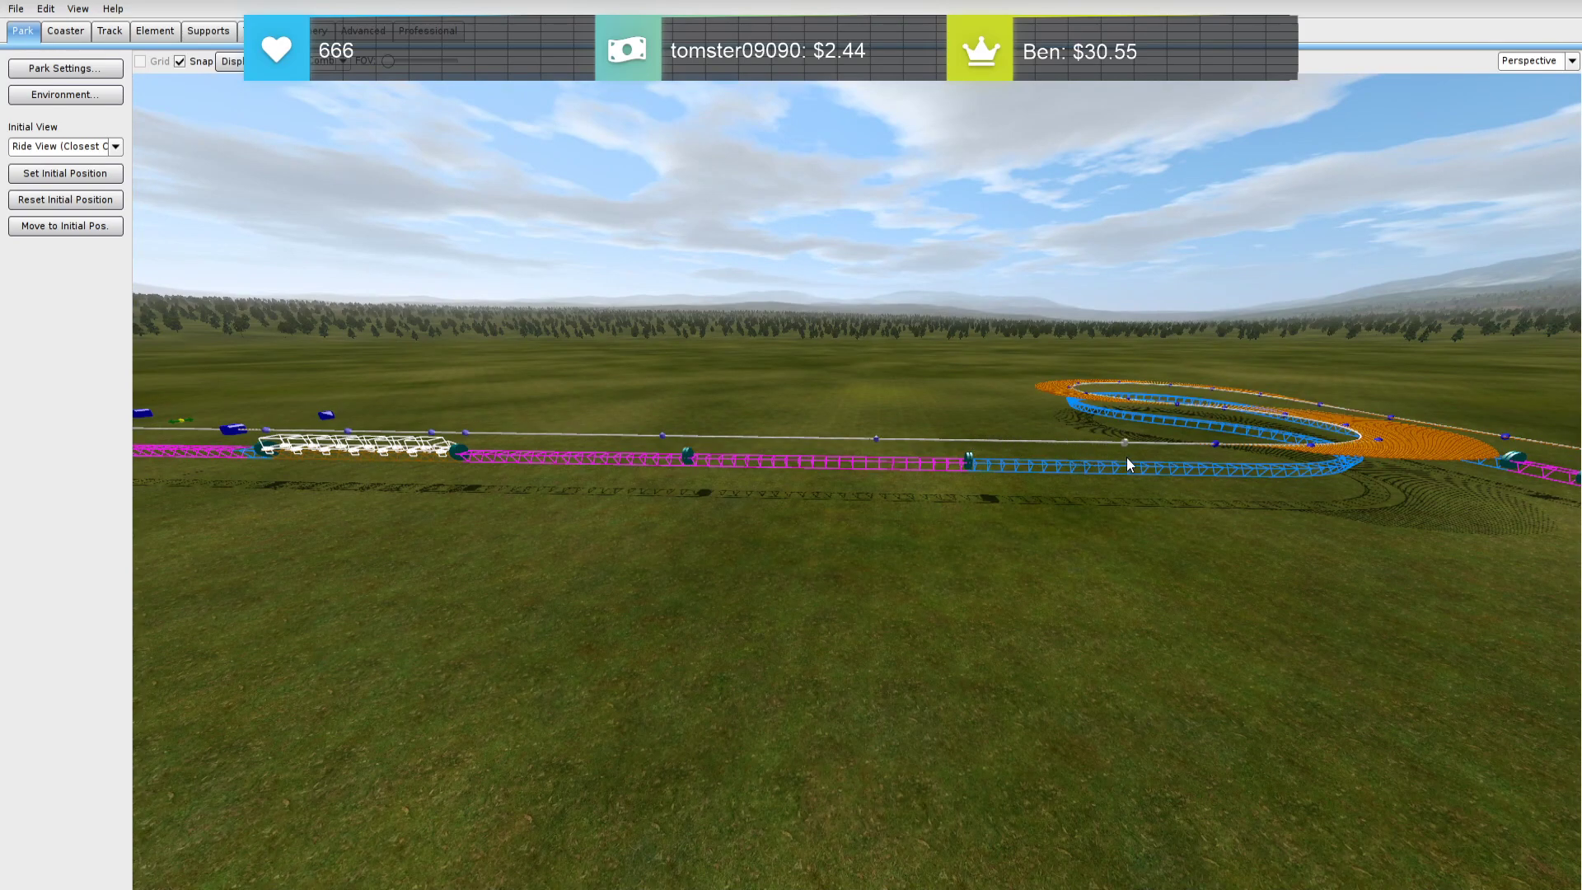
Move the separators of the second brake section ahead of the station toward the curve, lengthening both brake sections
drag(976, 467, 1145, 466)
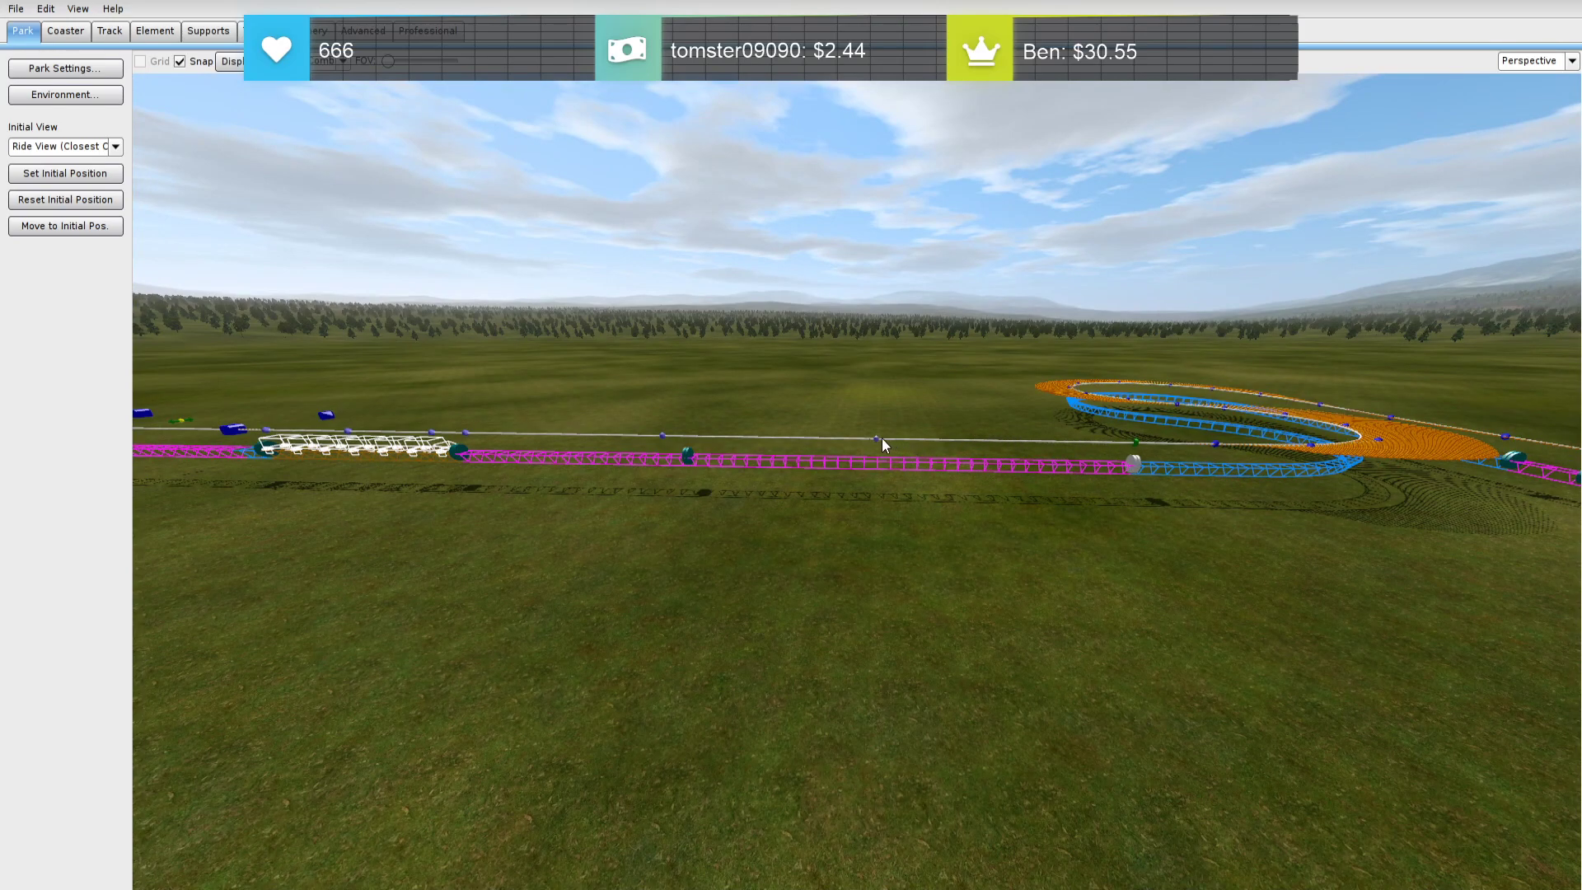
drag(918, 442, 1096, 464)
scroll(734, 461, up, 3)
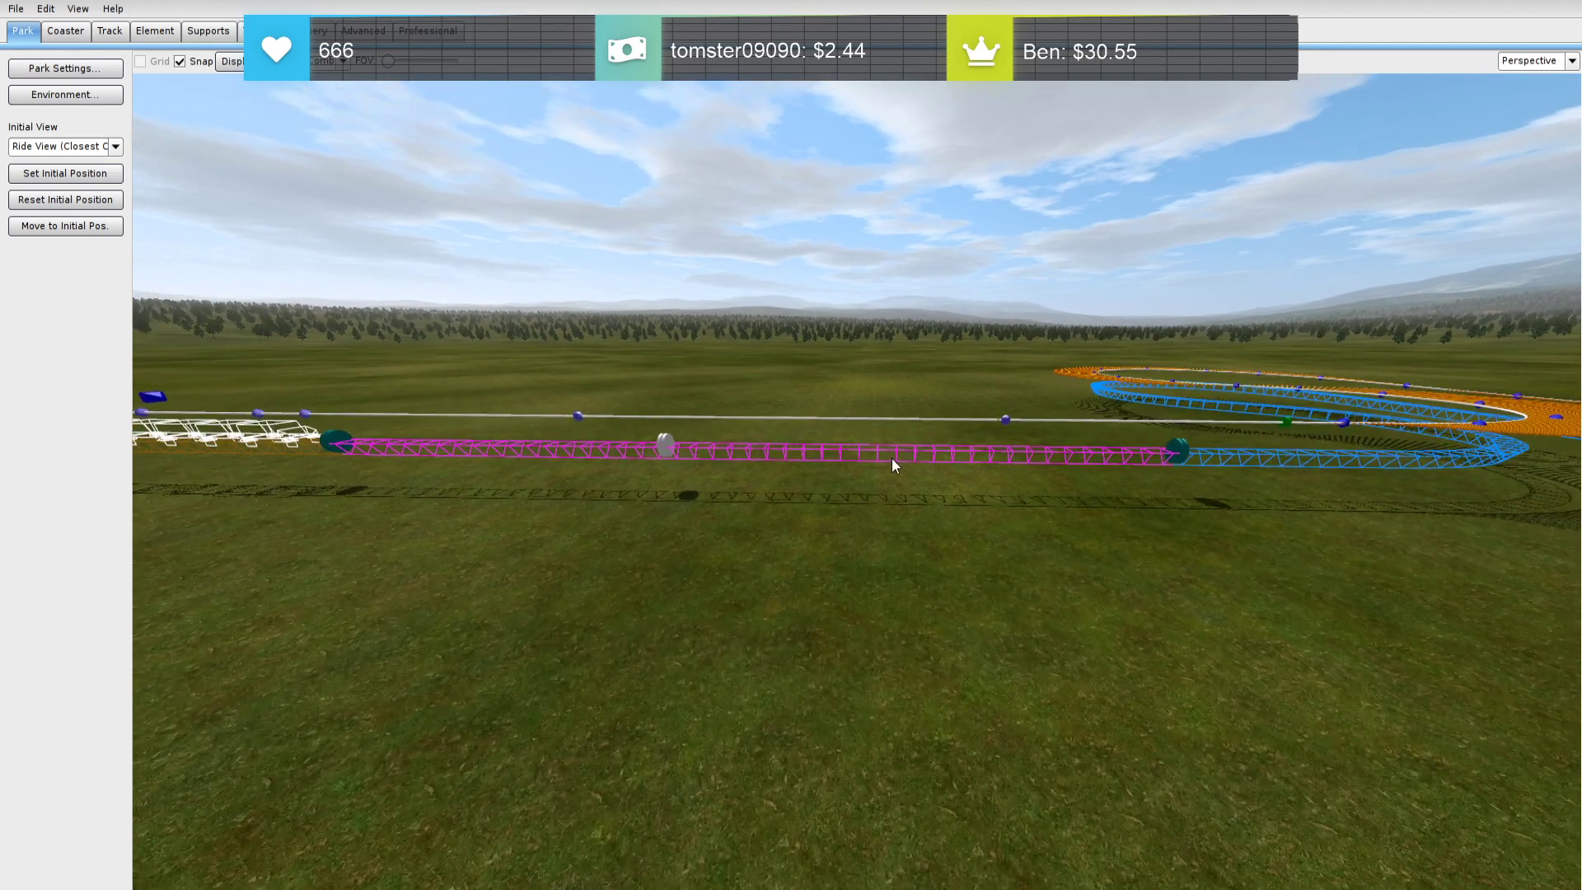
Enable the transport device on the second brake section with a speed of 45 mph and an acceleration of 1 g
double_click(892, 458)
click(589, 428)
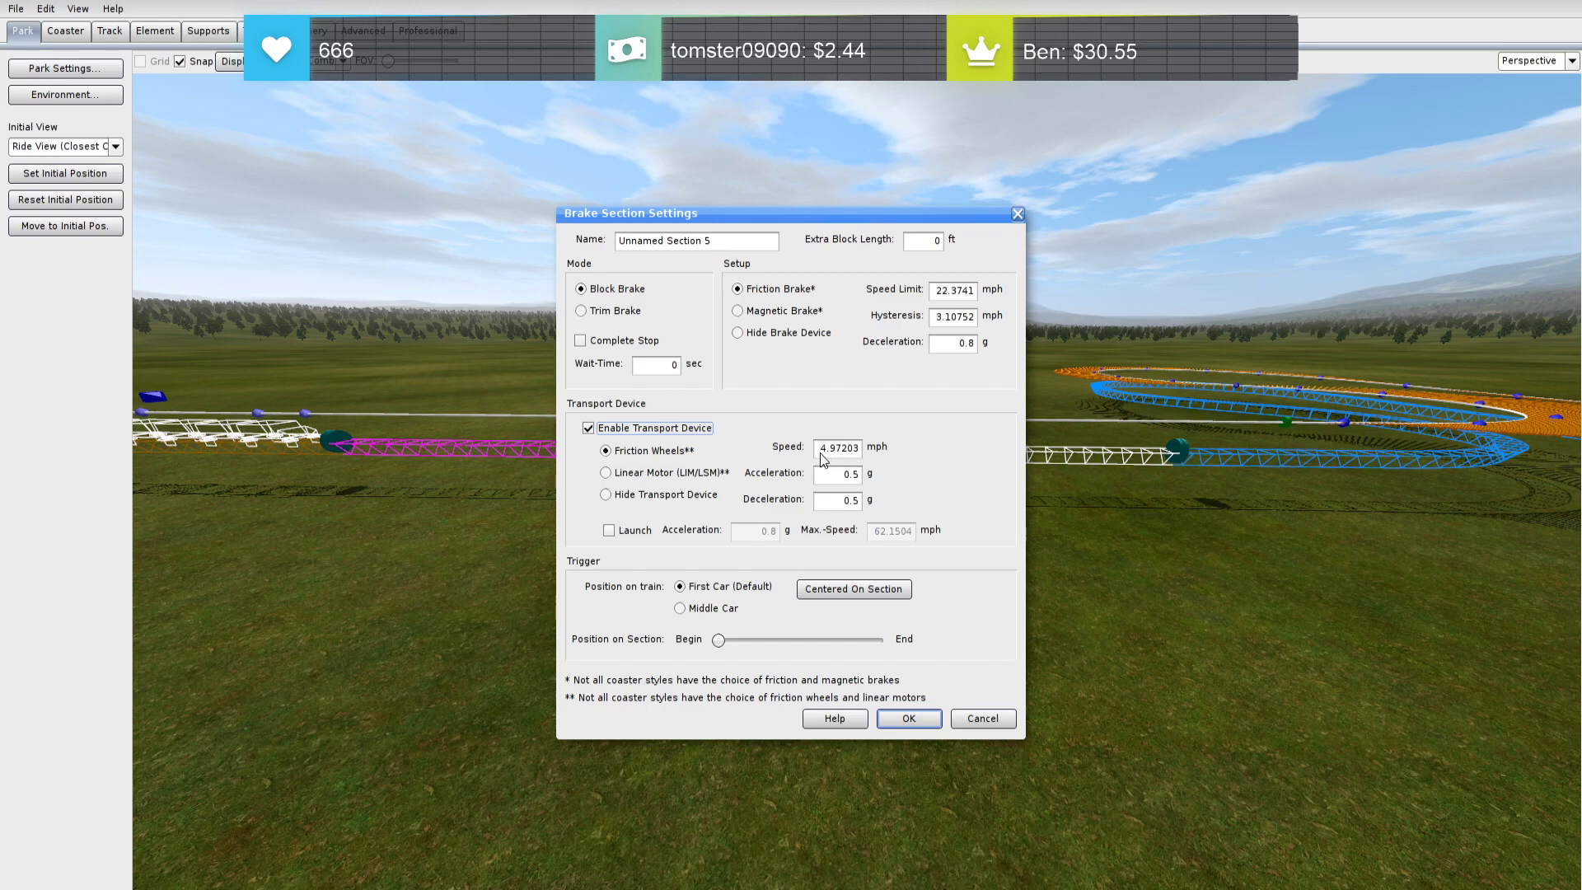
text(45)
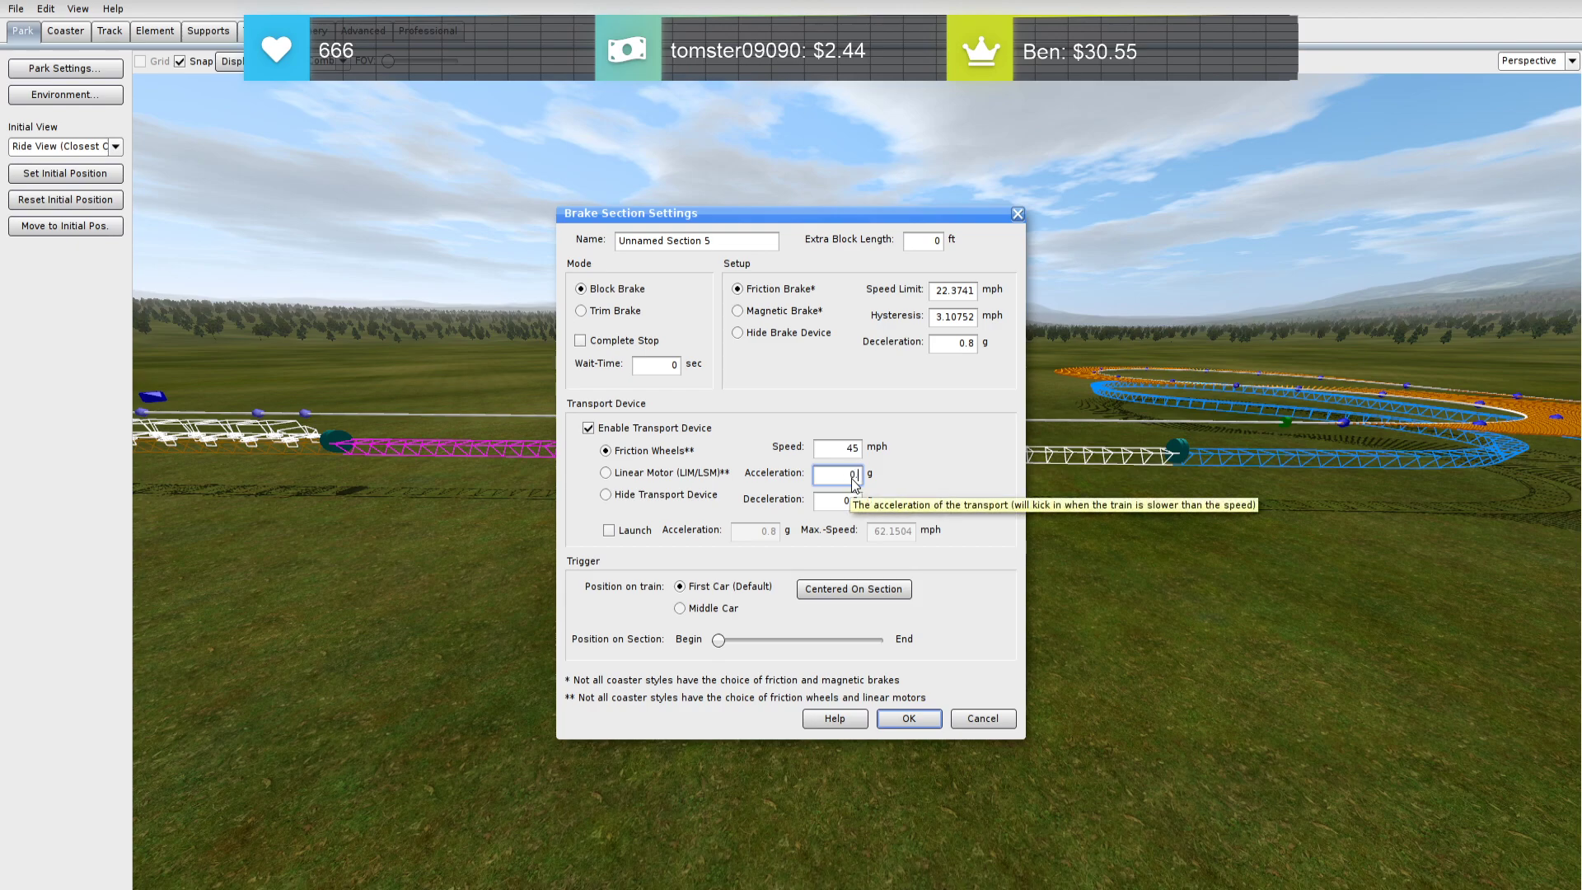
key(Return)
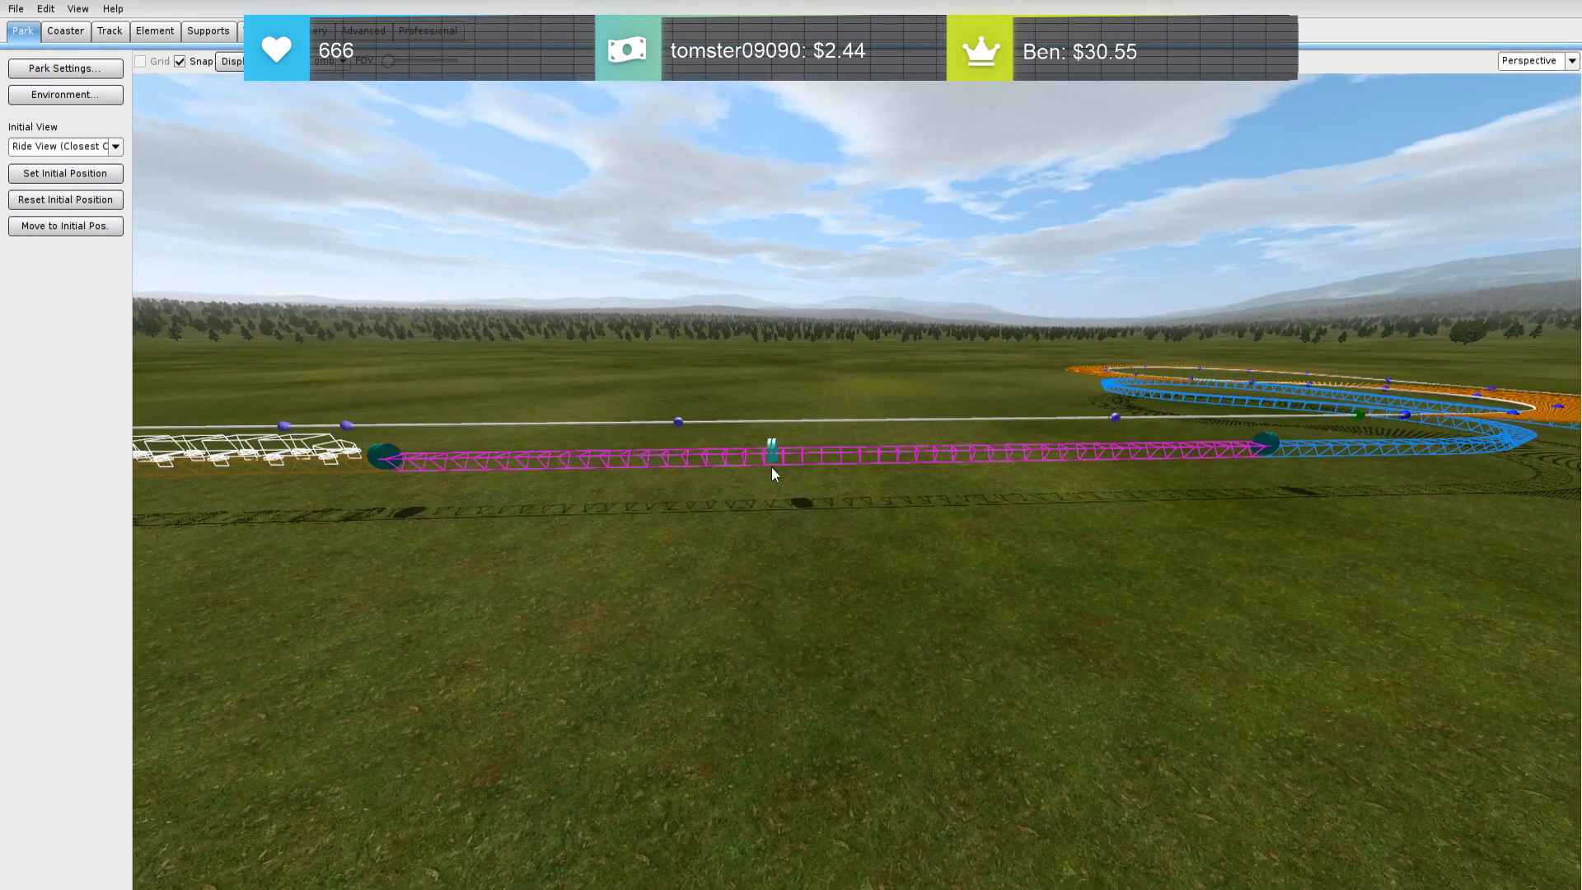
Enable Launch on the first brake section ahead of the station with 0.3 g acceleration and a 60 mph maximum speed
double_click(730, 462)
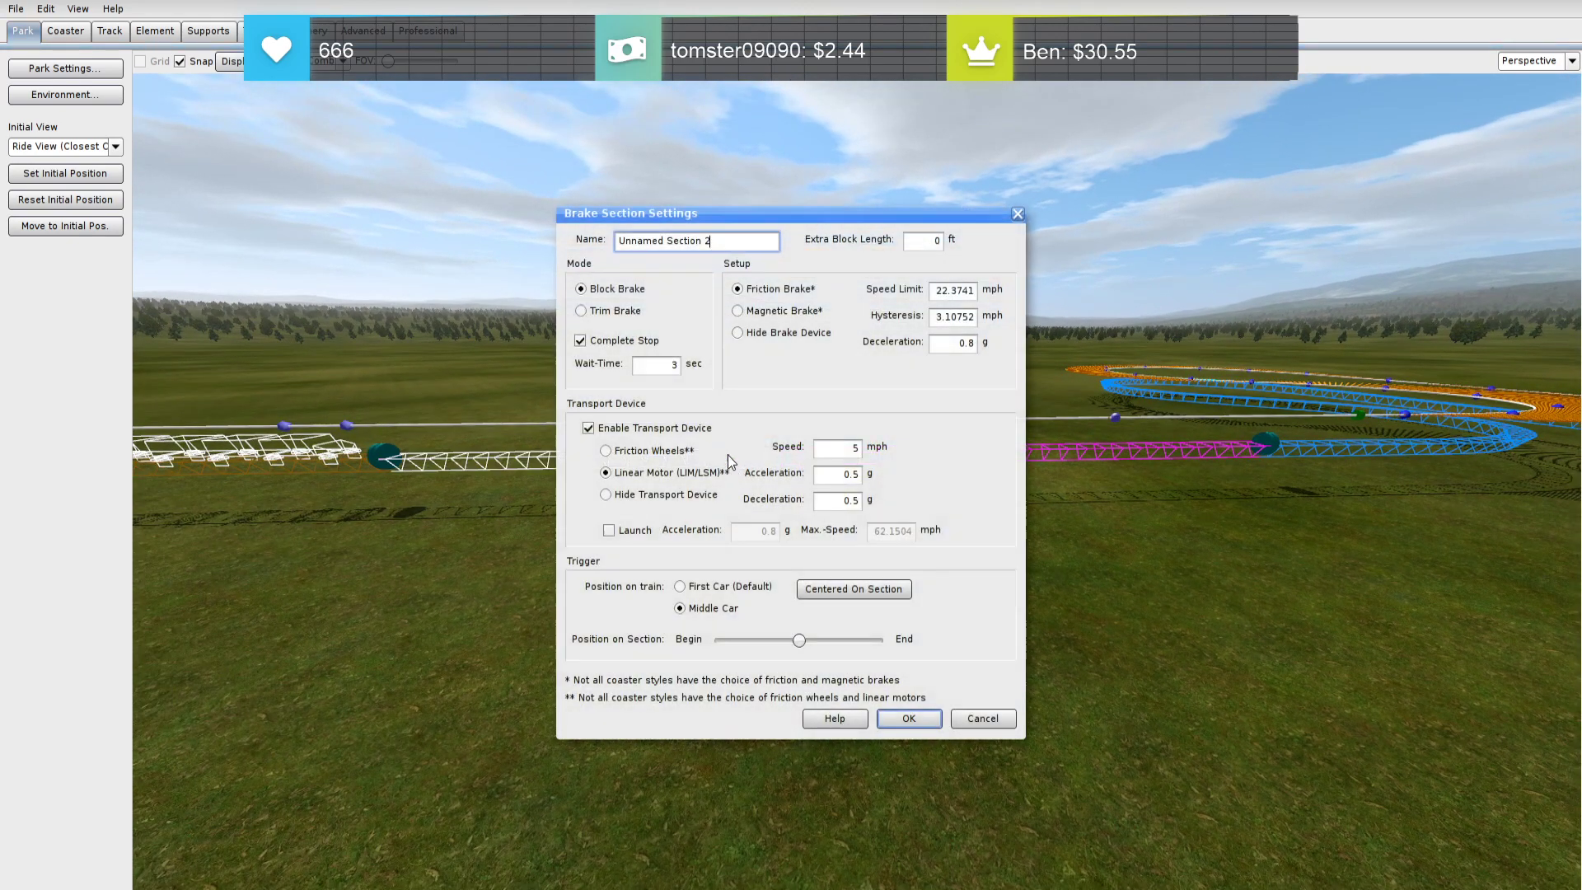
click(778, 531)
key(BackSpace)
text(3)
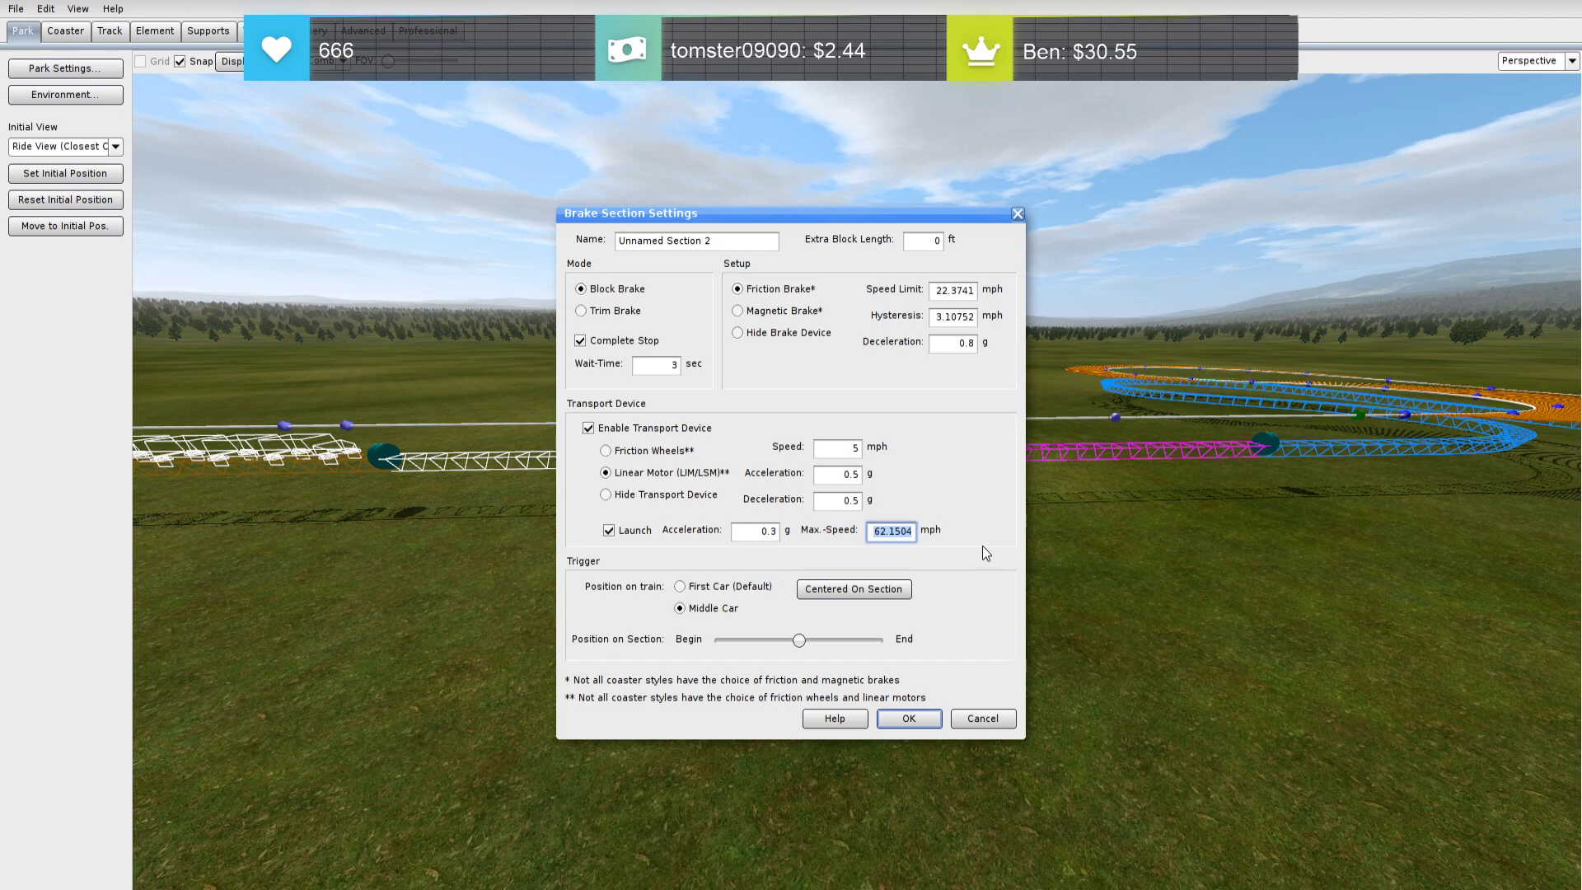
text(55)
drag(895, 532, 928, 530)
key(Return)
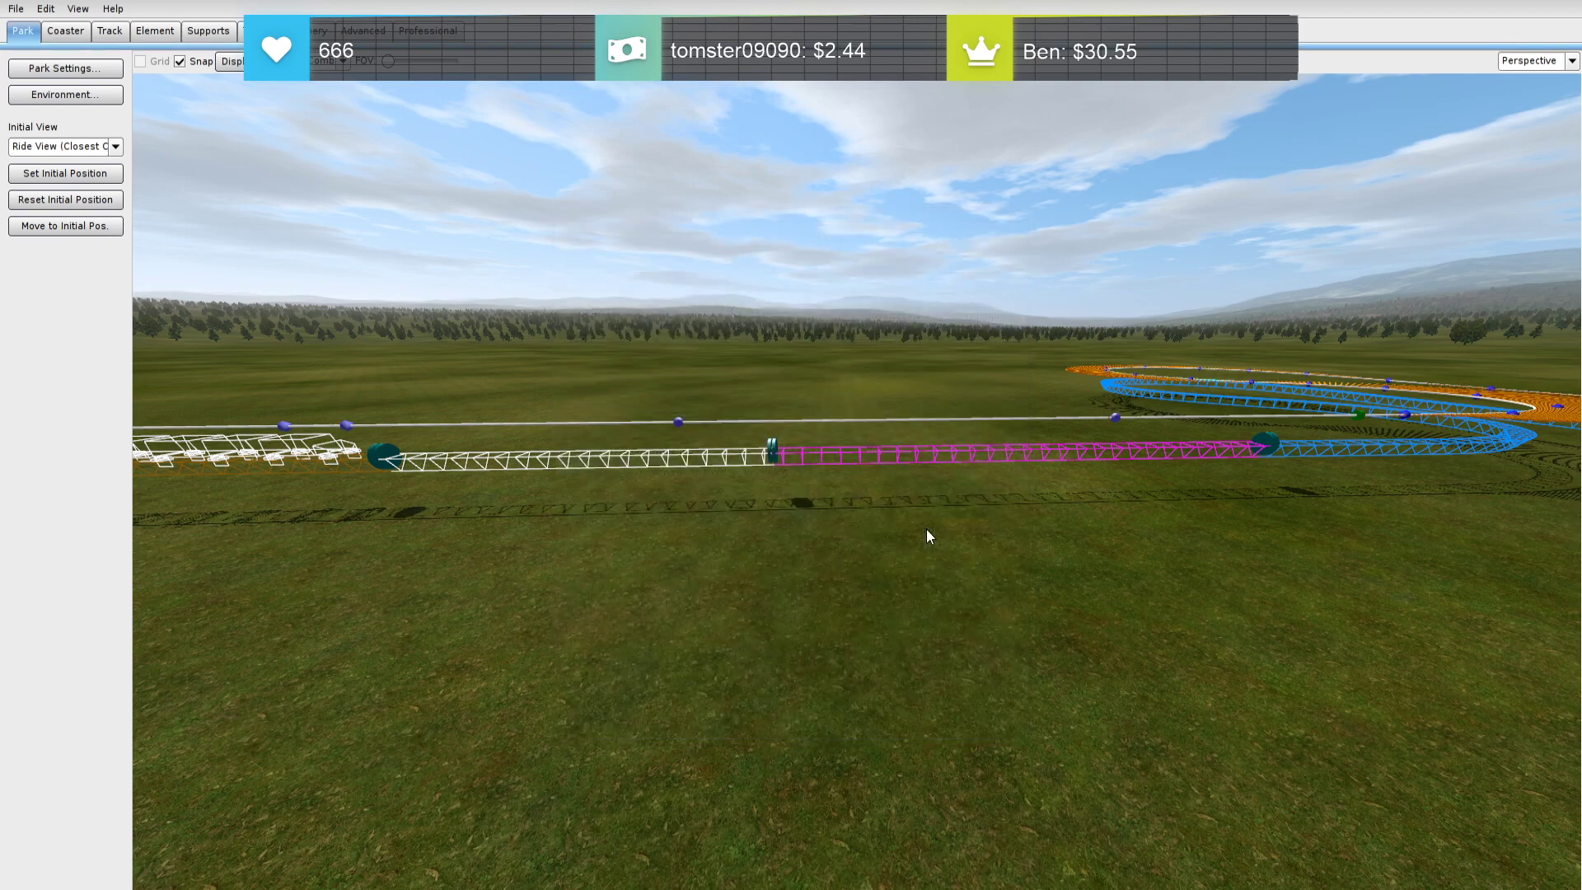
Switch the track's comb display to another mode and inspect the straight and the curves
click(349, 71)
click(319, 142)
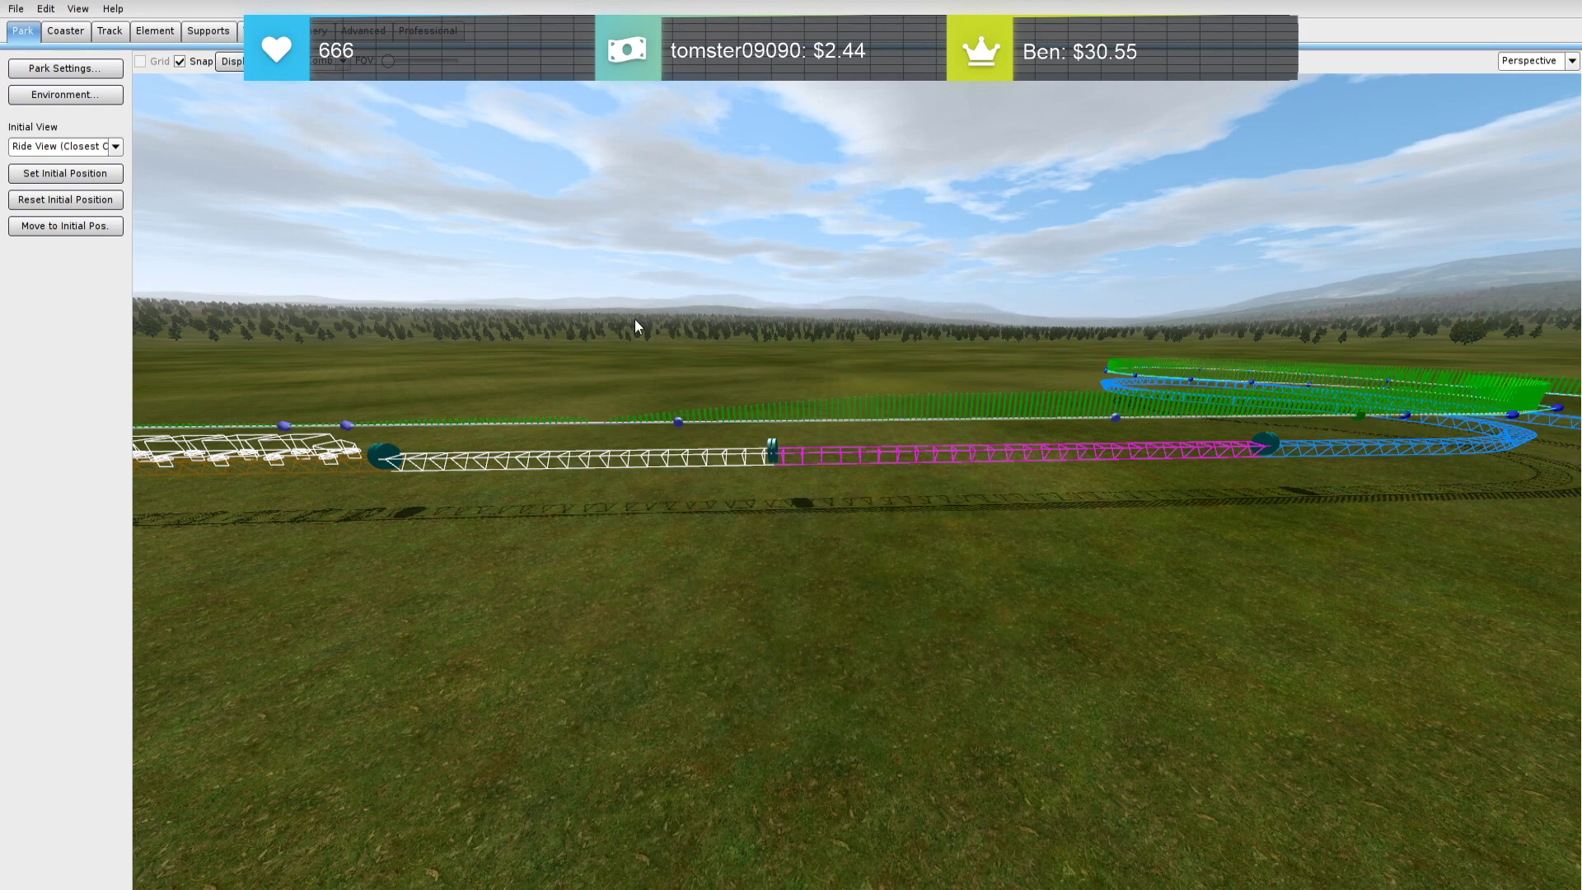
key(d)
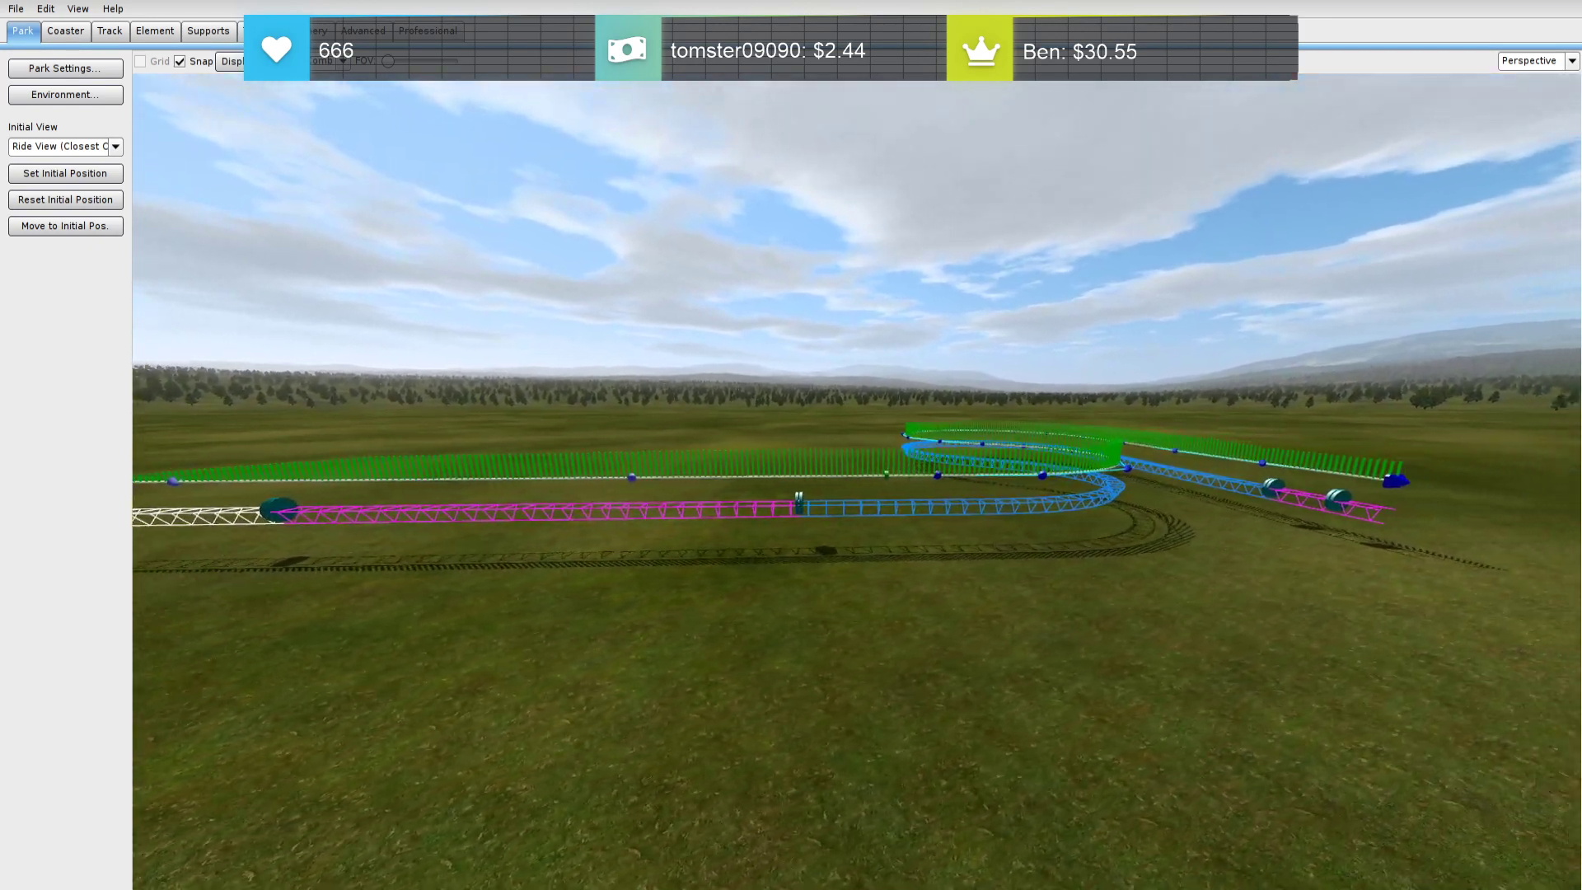
key(d)
key(a)
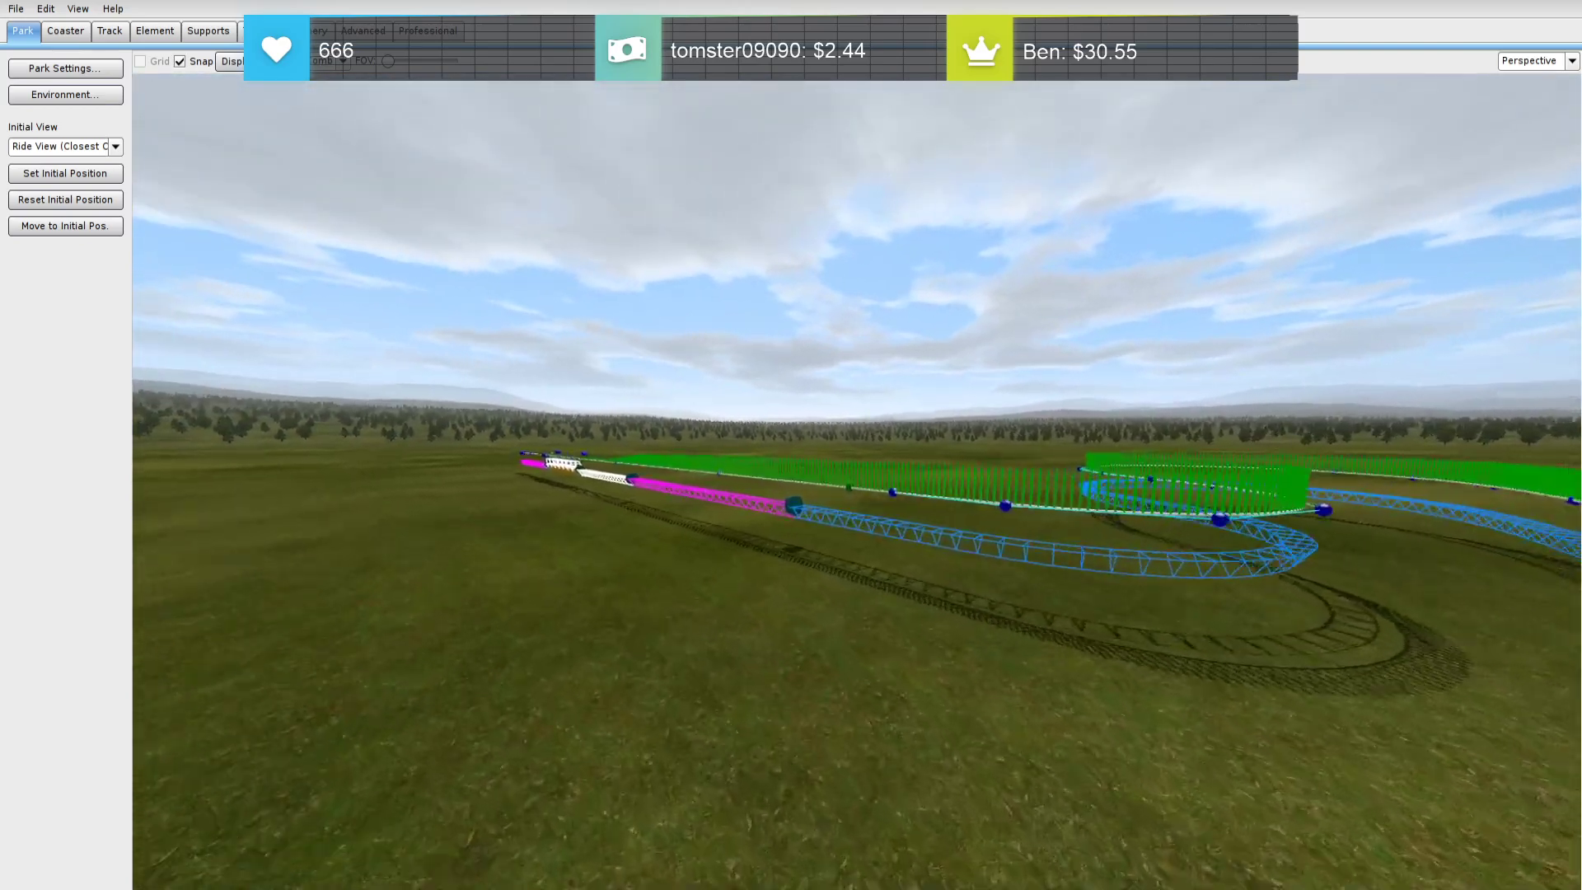
Hide the brake device and use a linear motor on the second brake section, and check the first section's launch settings
double_click(779, 454)
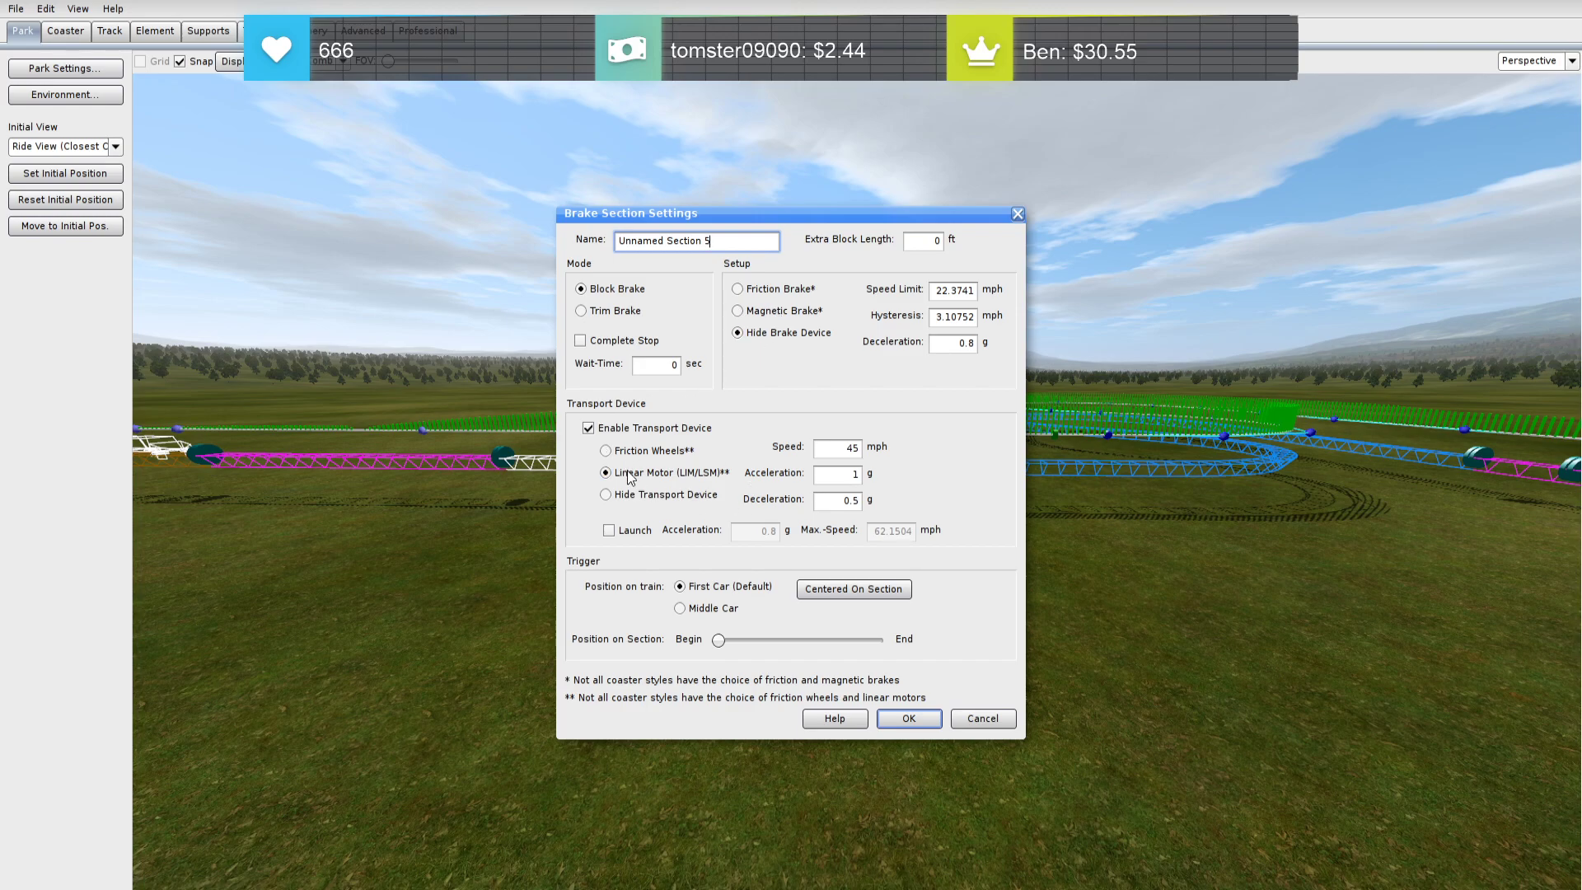
click(886, 722)
double_click(680, 462)
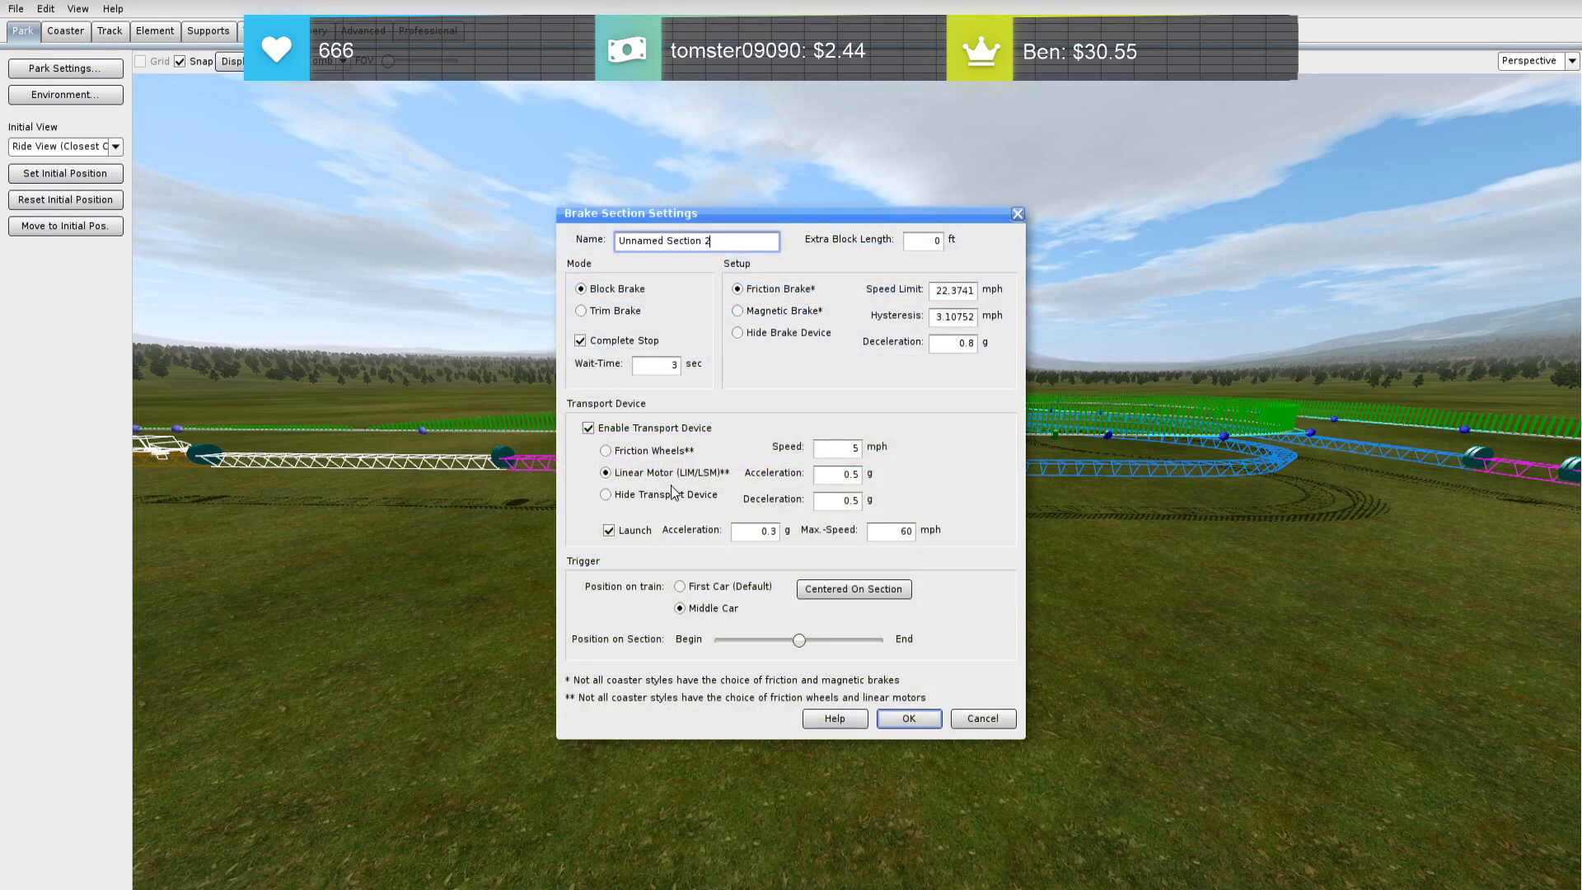
click(909, 718)
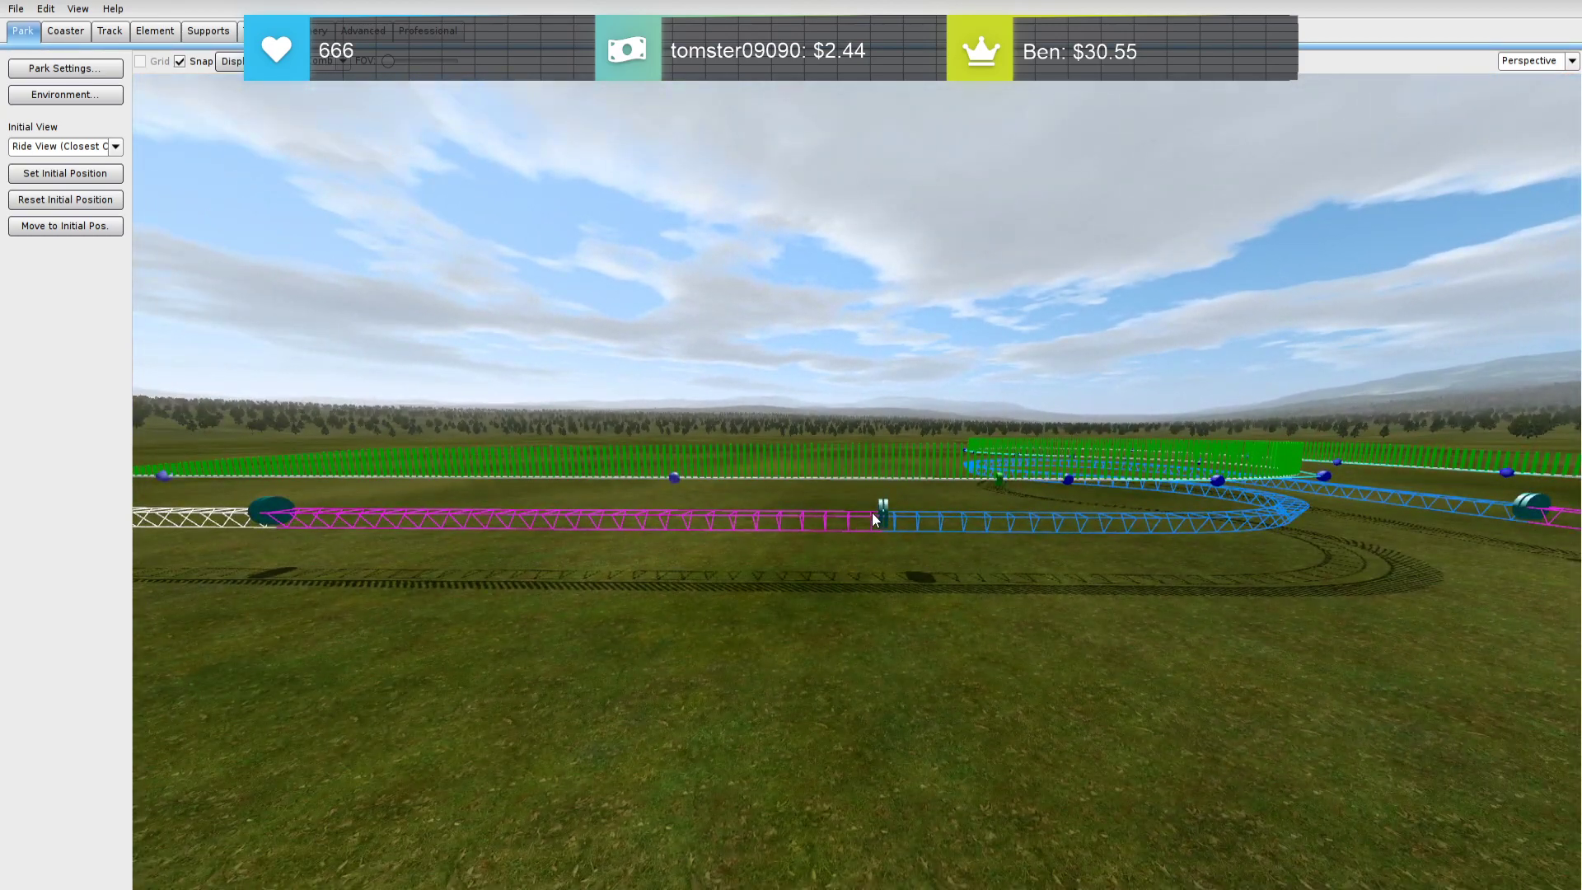
Move the separator at the end of the second brake section farther toward the first curve
drag(879, 512, 985, 516)
right_drag(985, 515, 1001, 547)
key(w)
key(s)
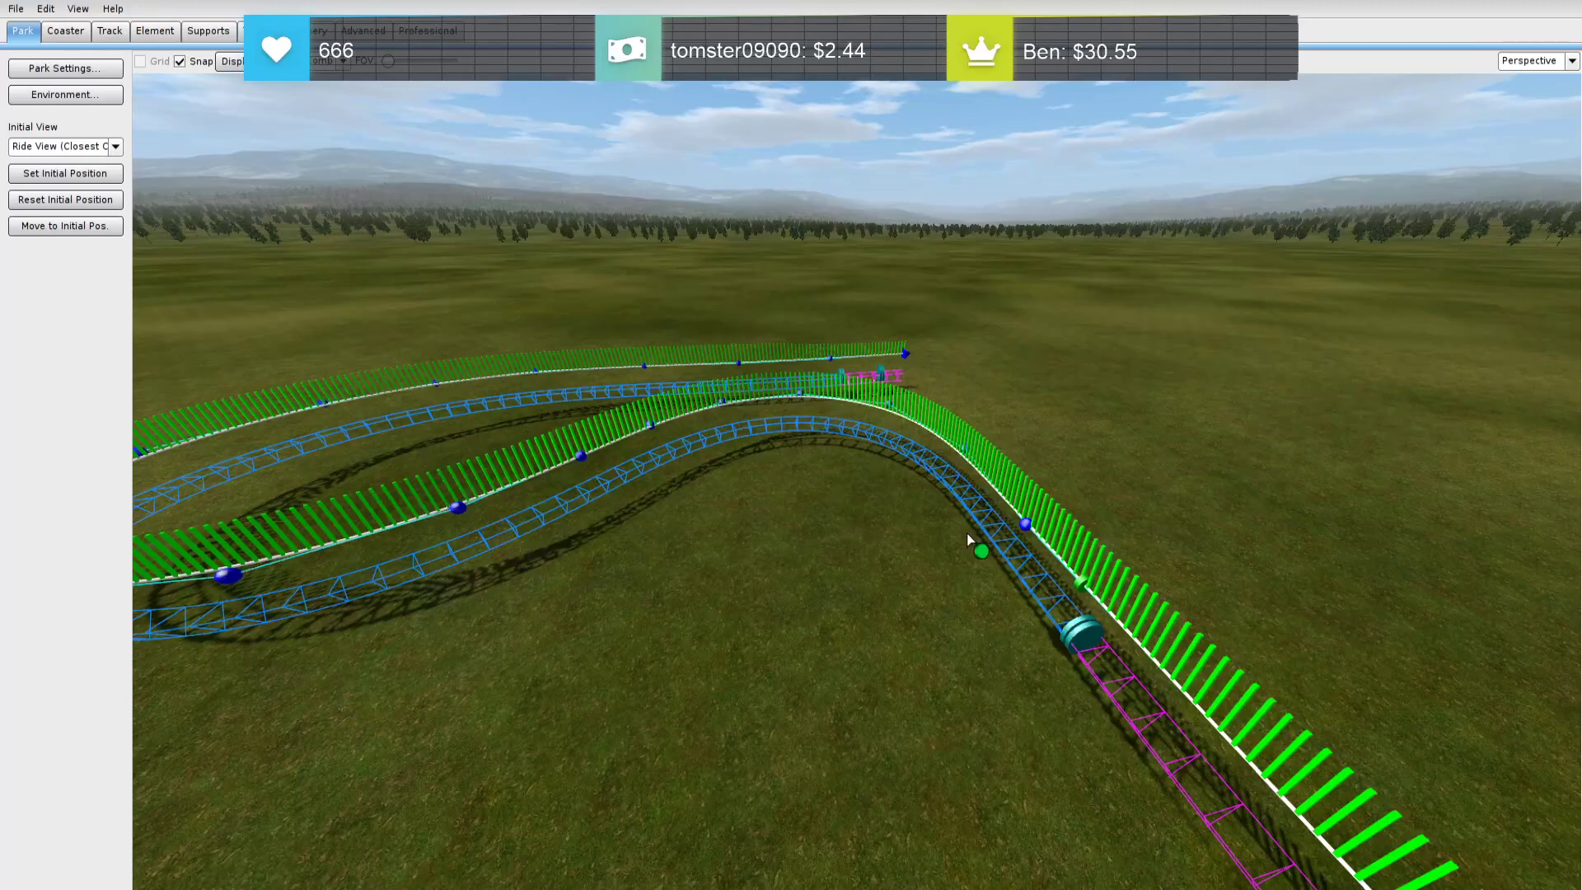
Bank the roll point in the first curve for no lateral G-force and shift it slightly along the track
double_click(812, 402)
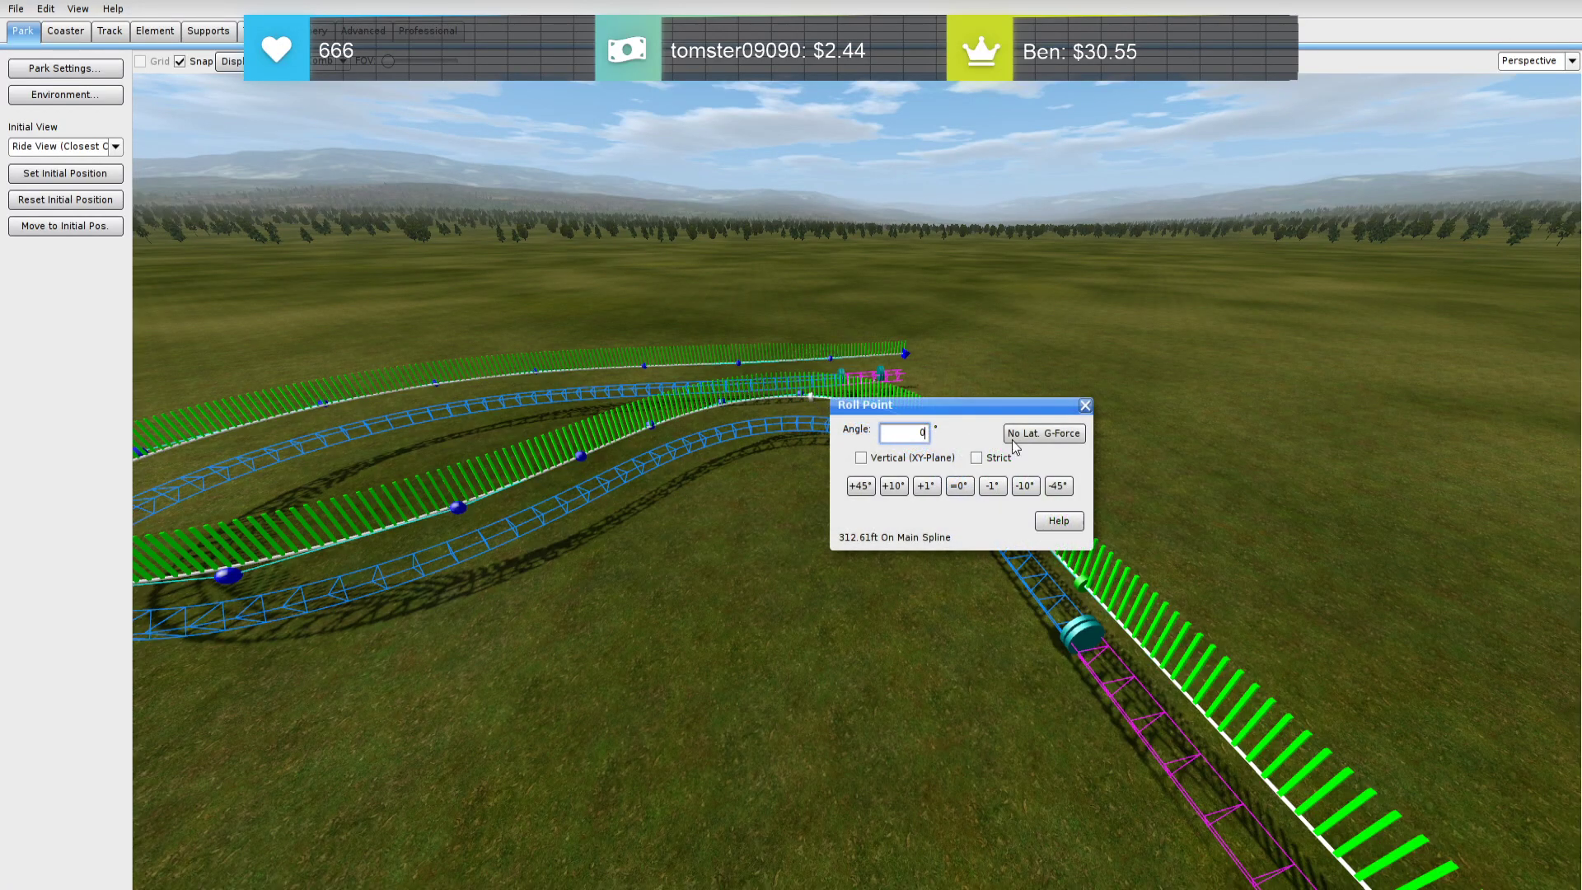
click(1071, 435)
click(1086, 406)
key(d)
right_drag(961, 467, 647, 462)
drag(885, 431, 841, 436)
Change the comb display mode and examine the forces through the banked first curve
click(339, 63)
click(354, 148)
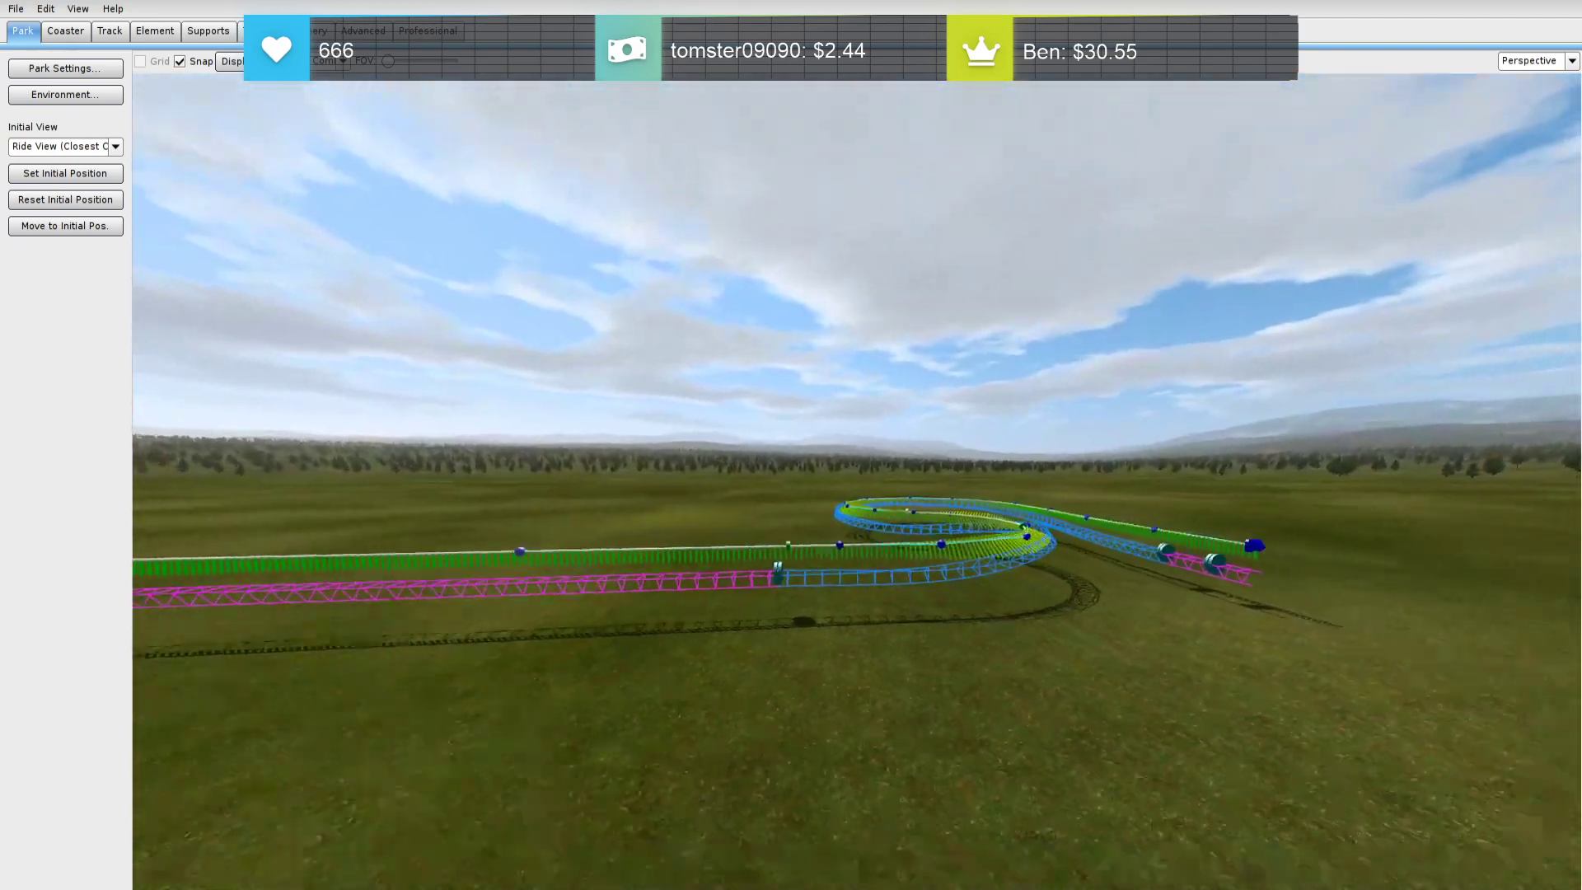
right_drag(908, 447, 907, 543)
key(s)
key(w)
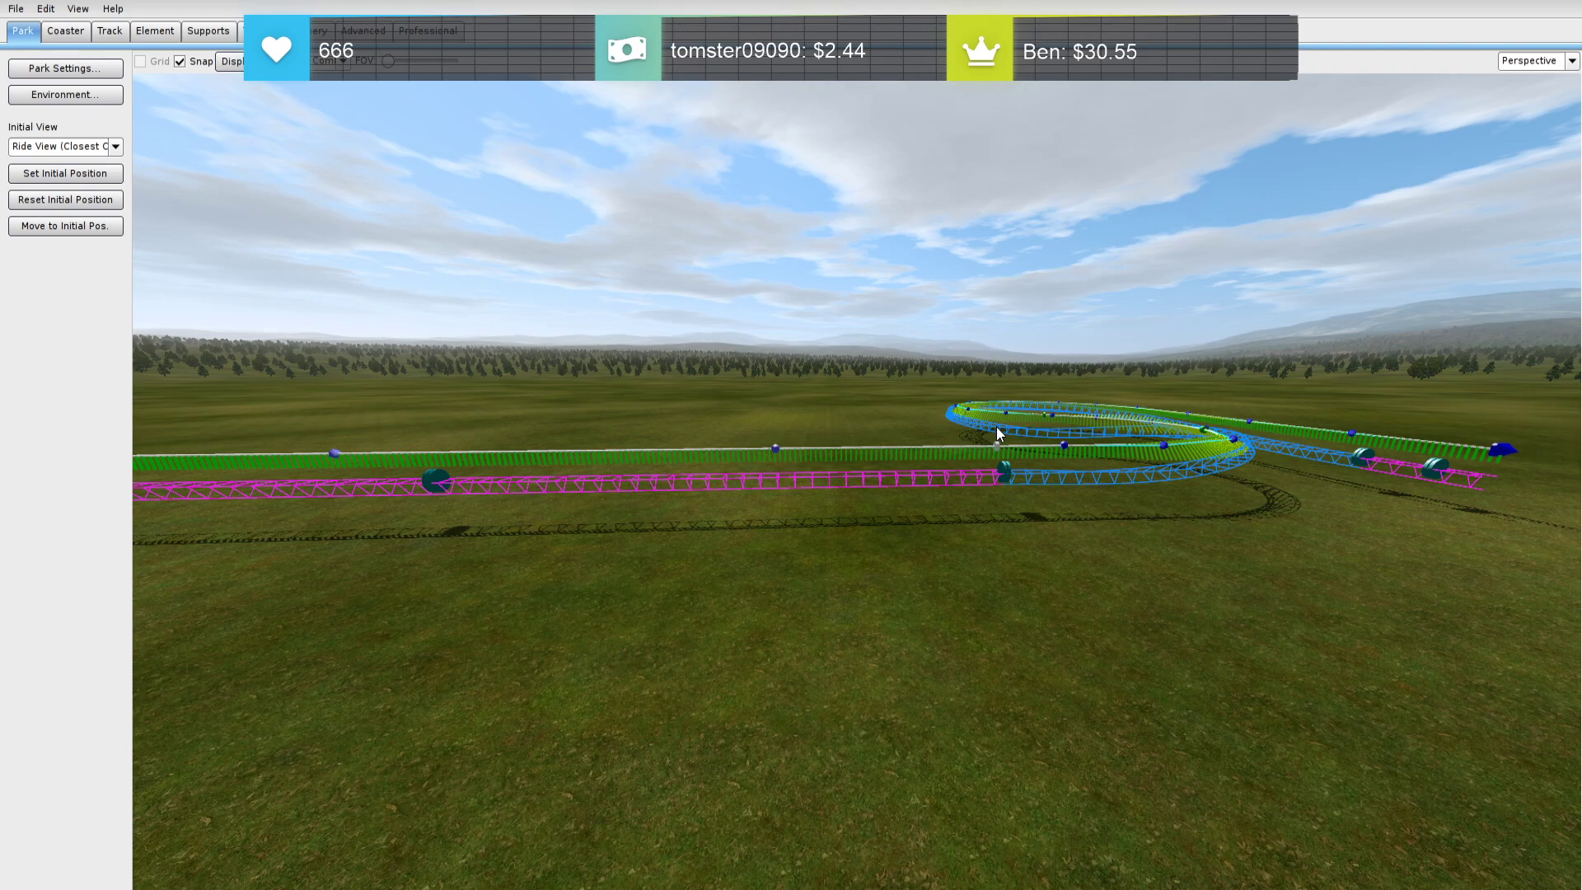
key(w)
right_drag(918, 399, 865, 575)
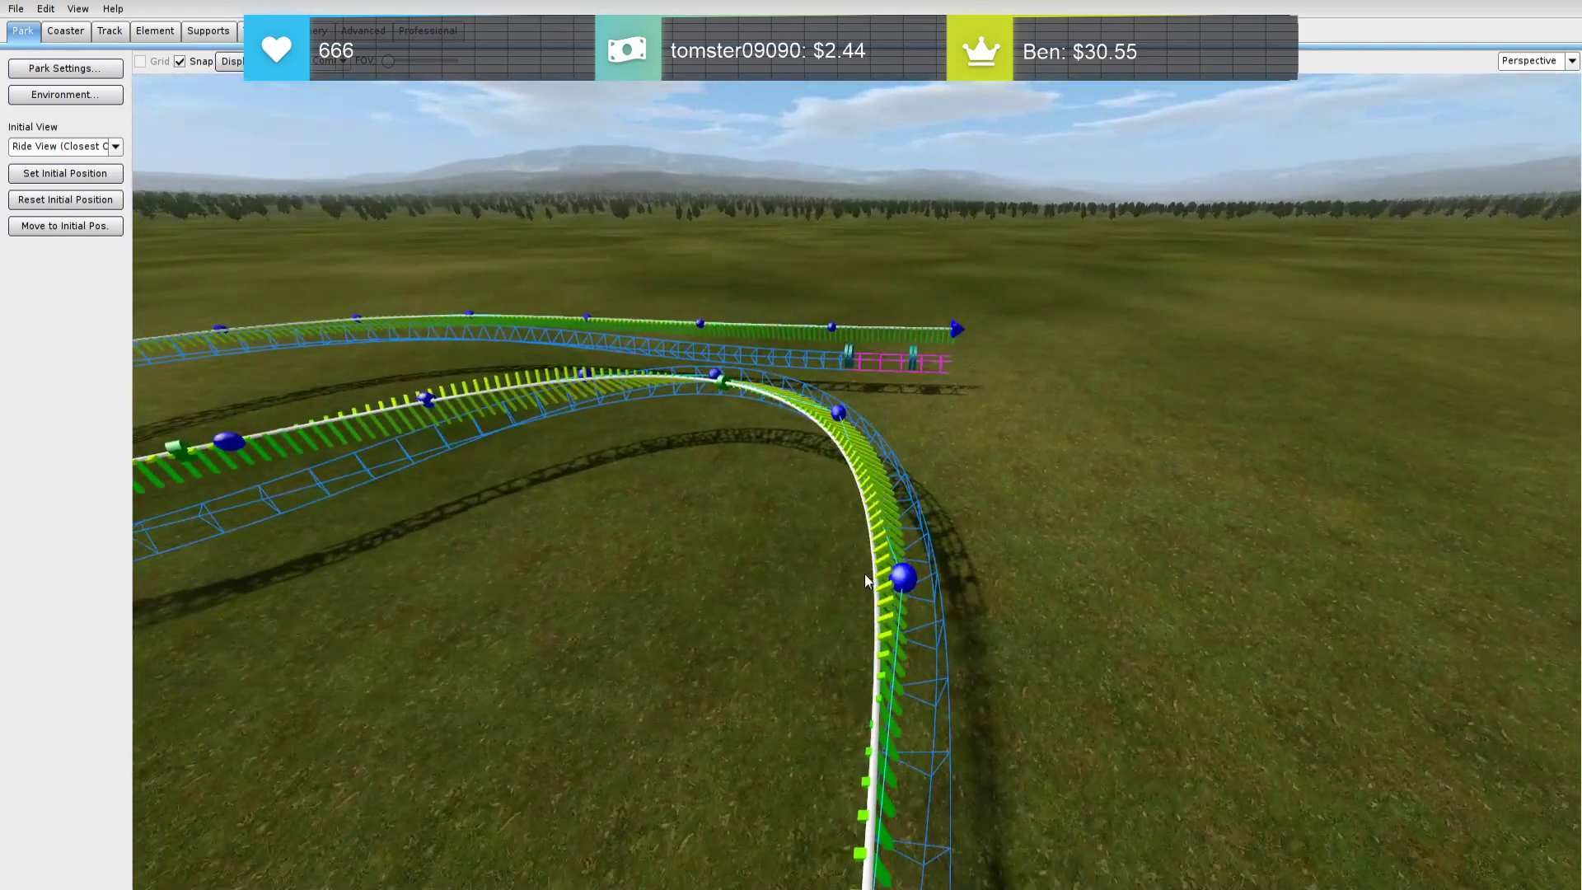
Select the control points of the far curve together and shift them outward
key(a)
right_drag(814, 414, 828, 568)
key(s)
key(w)
key(s)
right_drag(857, 482, 864, 492)
drag(1147, 334, 638, 225)
drag(949, 603, 530, 264)
drag(689, 360, 610, 355)
click(934, 504)
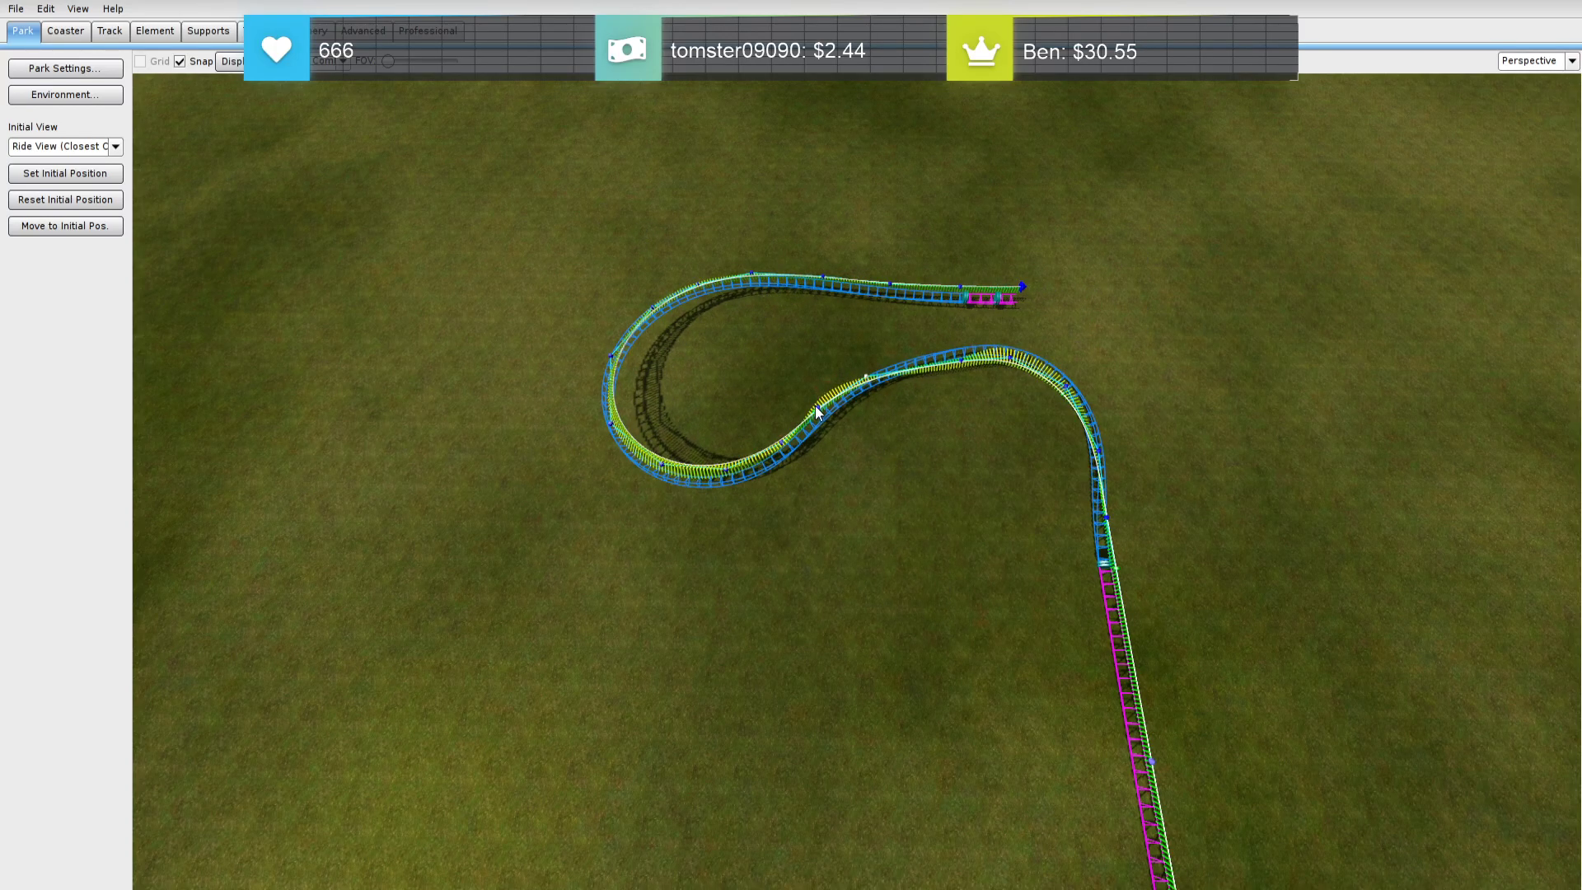
Move the roll point between the two curves toward the first curve, and depump the vertices of the curved track
drag(822, 406, 877, 379)
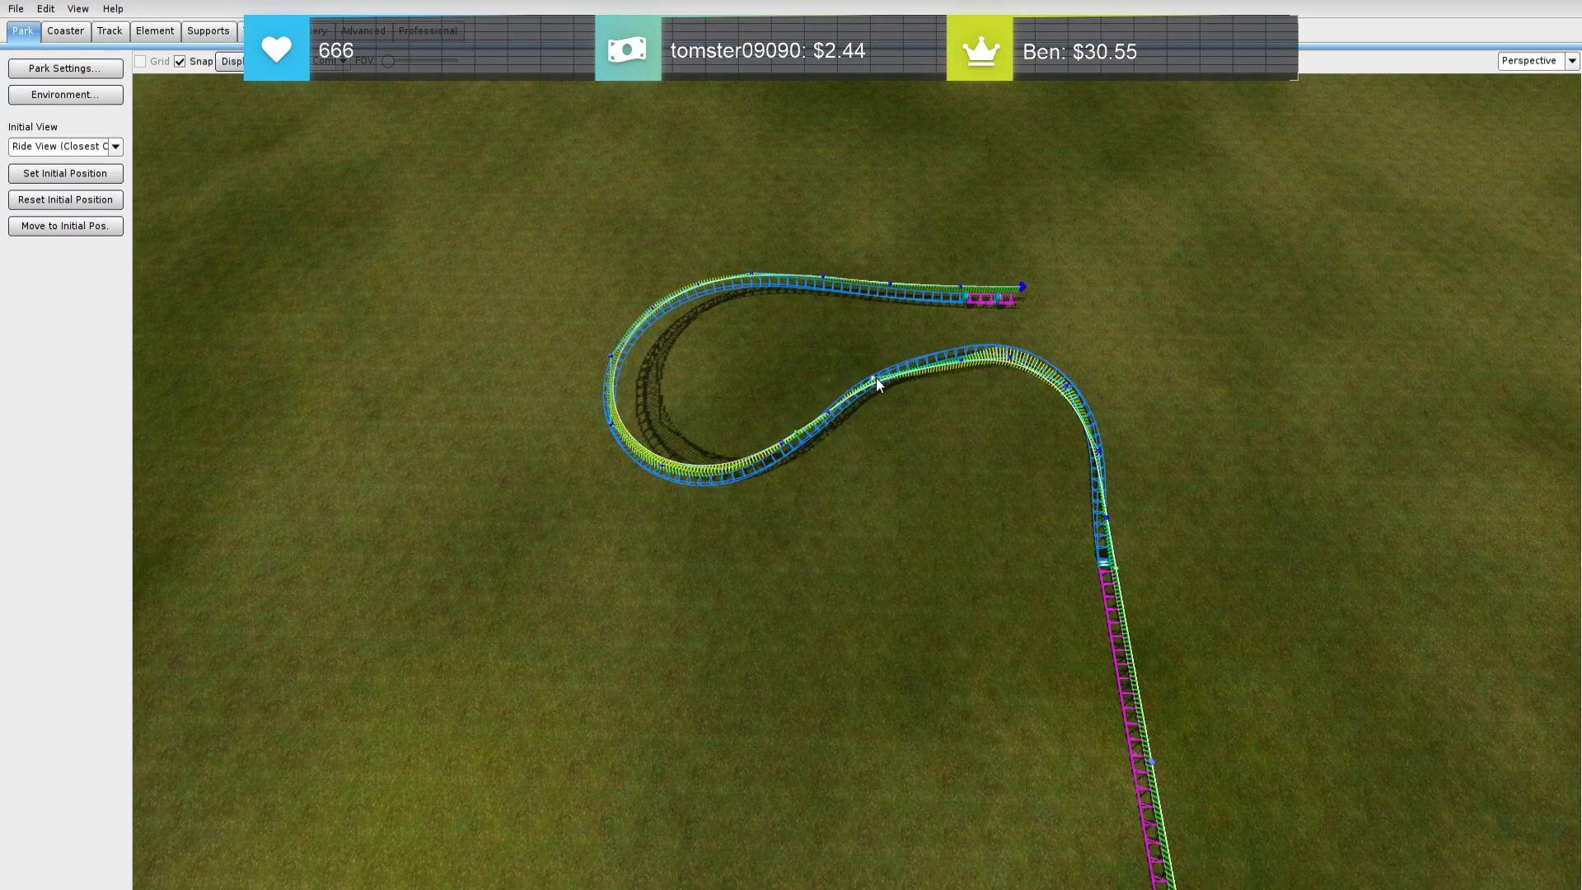
mouse_move(893, 489)
right_down()
mouse_move(989, 449)
mouse_move(1066, 374)
mouse_move(1038, 361)
mouse_move(963, 445)
mouse_move(888, 496)
right_up()
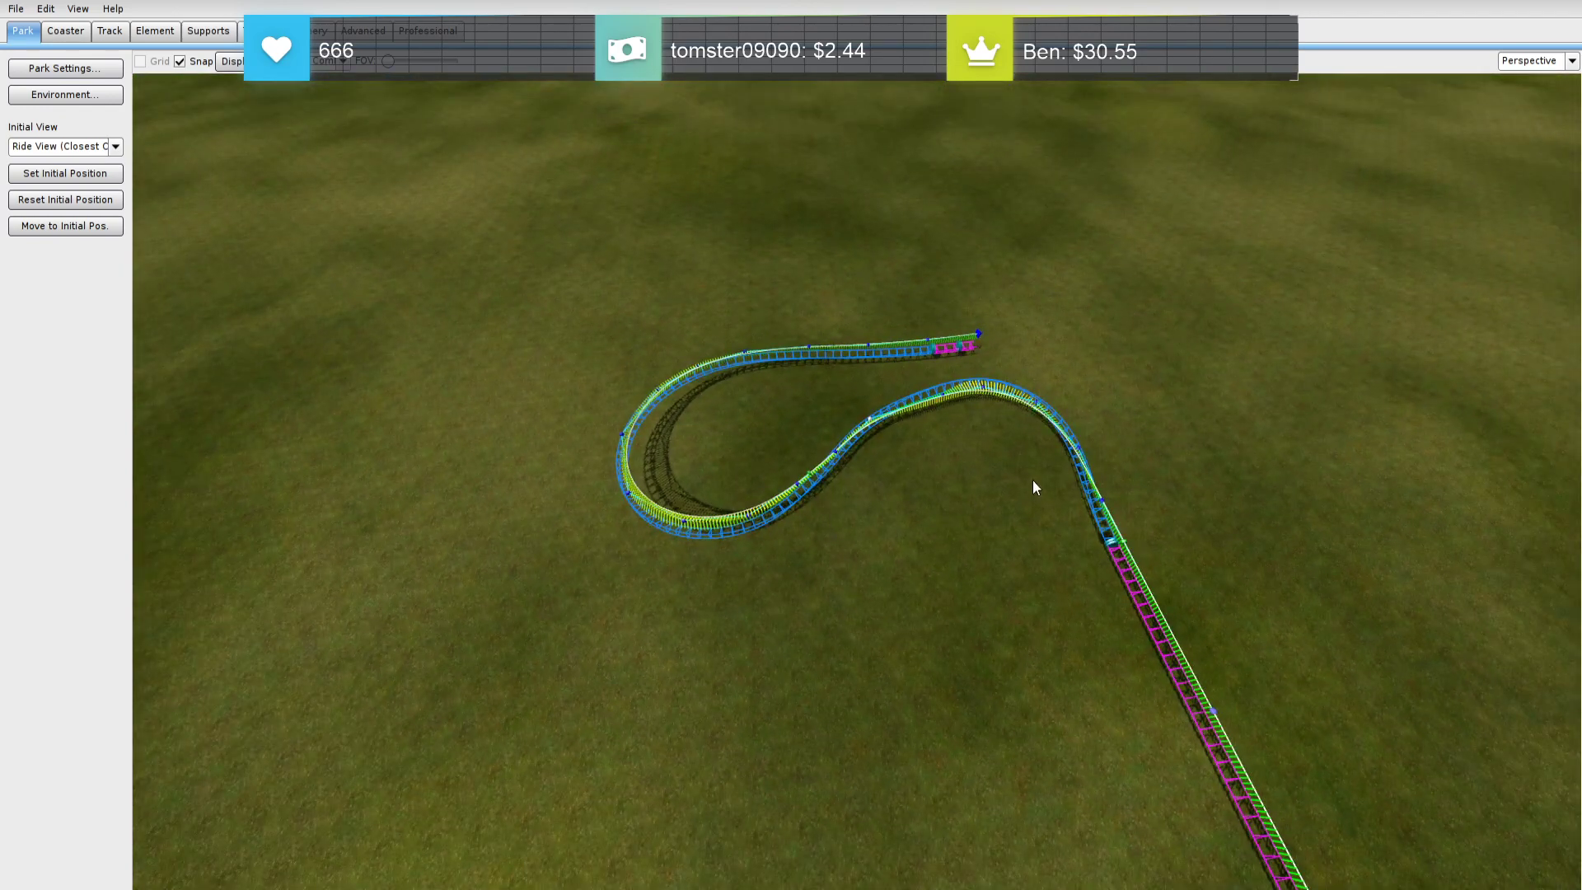
drag(1032, 479, 528, 271)
ctrl+drag(850, 612, 444, 252)
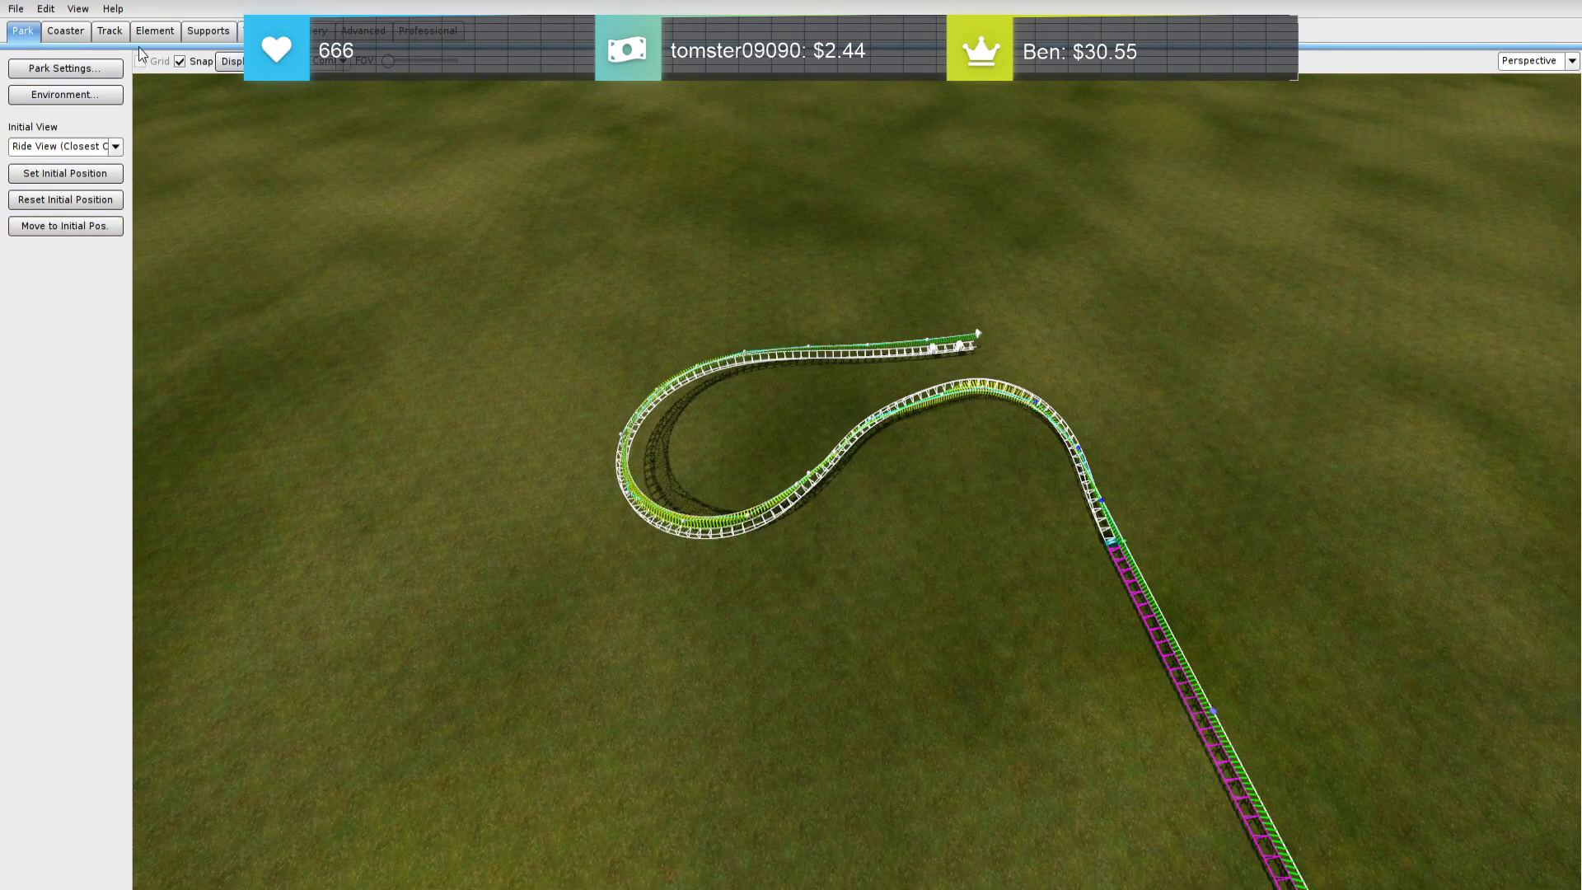
click(155, 30)
click(65, 226)
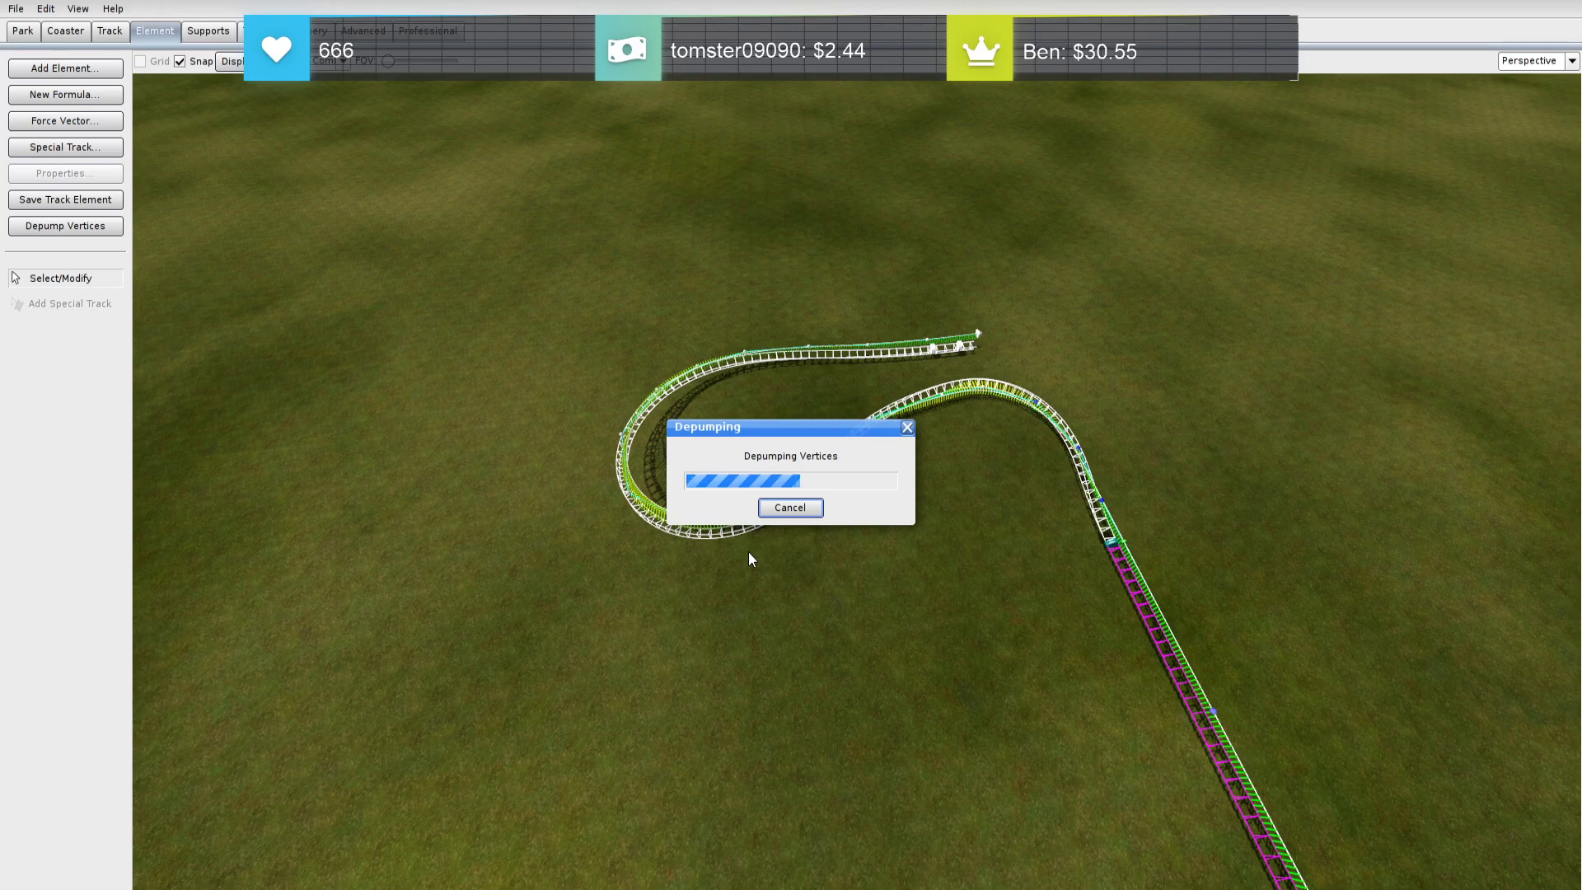
click(753, 552)
Move a roll point along the second curve toward the transition and bank it for no lateral G-force
right_drag(753, 552, 897, 519)
drag(738, 387, 793, 412)
mouse_move(793, 412)
right_down()
mouse_move(745, 449)
mouse_move(593, 433)
right_up()
drag(536, 371, 1000, 366)
double_click(1000, 367)
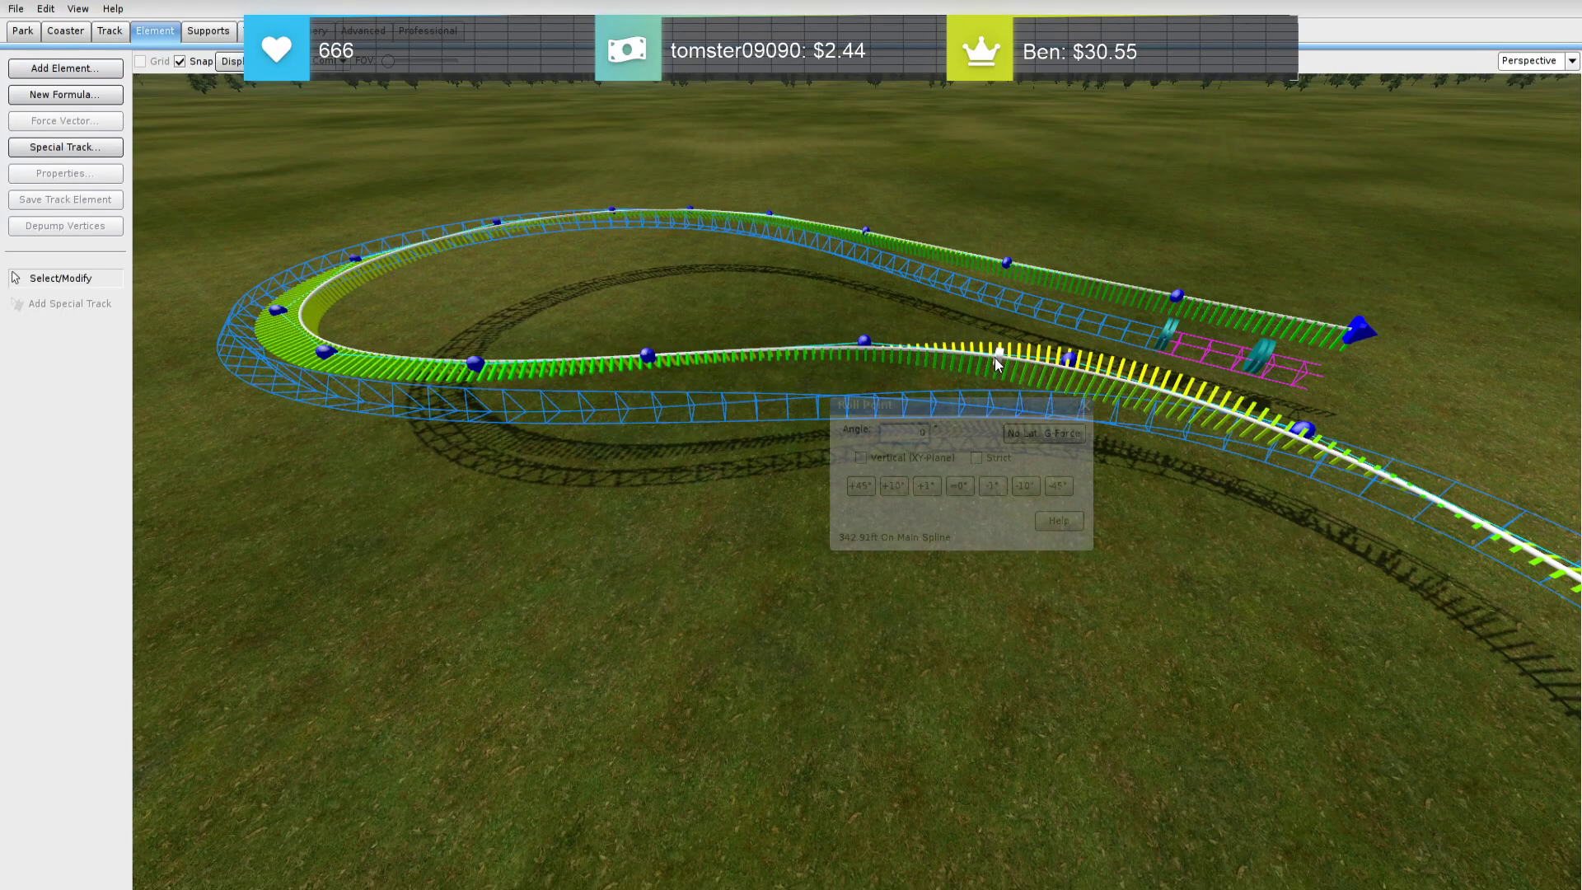
click(1057, 440)
click(1084, 405)
mouse_move(1087, 427)
right_down()
mouse_move(1153, 477)
mouse_move(1087, 428)
right_up()
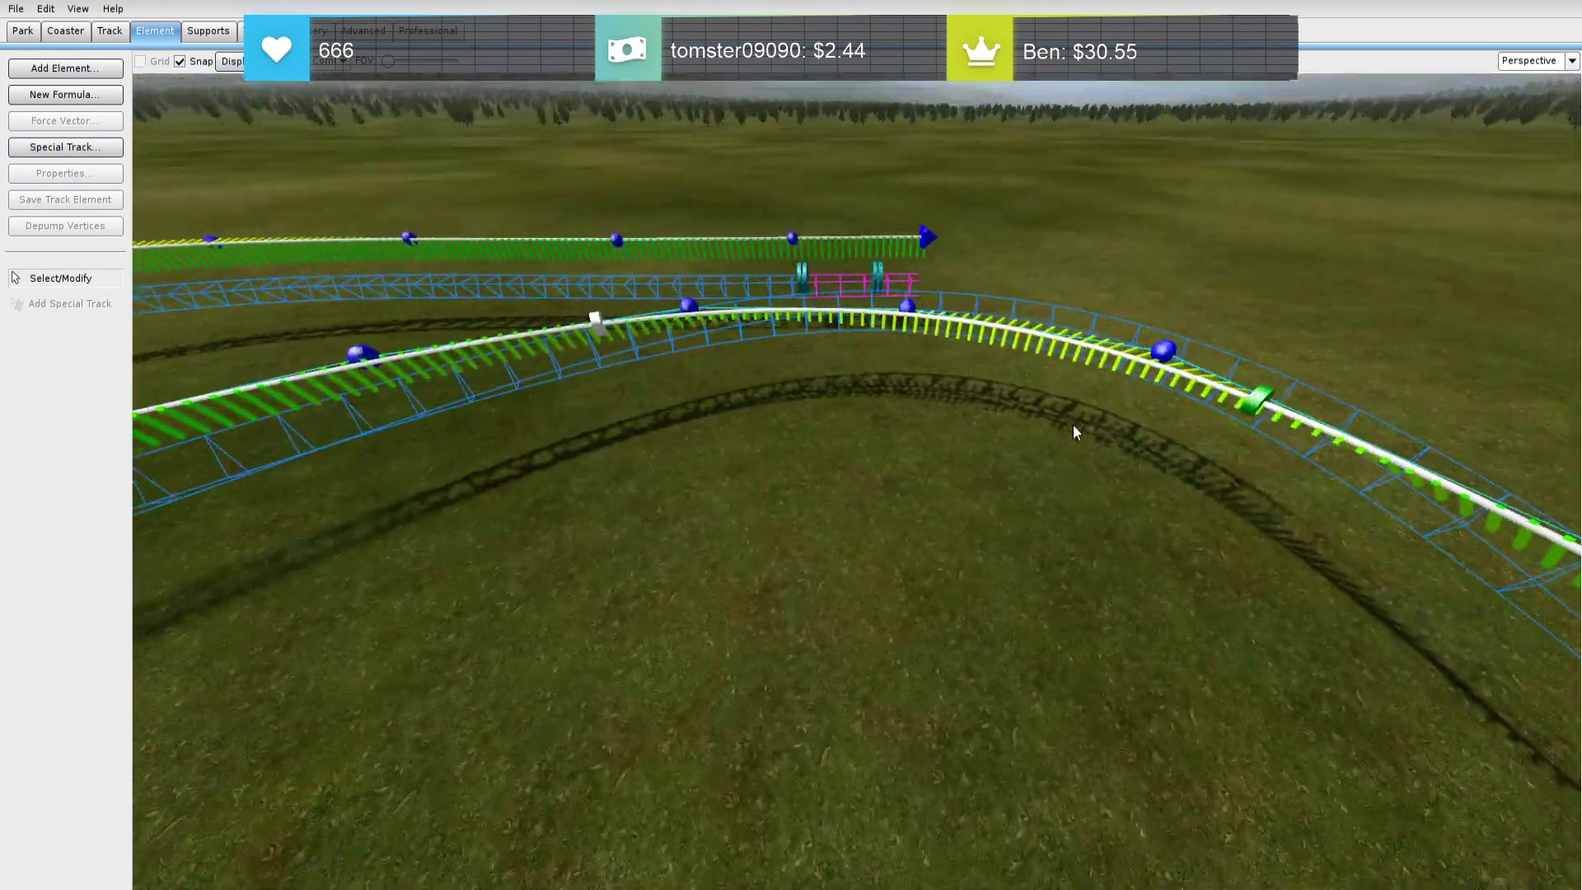
Select groups of control points in the curved track and shift them slightly in two passes
right_drag(610, 318, 872, 529)
drag(869, 520, 280, 125)
drag(997, 185, 953, 187)
click(862, 403)
drag(591, 504, 300, 165)
drag(425, 396, 391, 393)
click(613, 195)
Adjust three individual points along the curved track to refine its shape and banking
mouse_move(731, 208)
right_down()
mouse_move(766, 215)
mouse_move(762, 99)
mouse_move(791, 98)
mouse_move(709, 239)
mouse_move(740, 216)
right_up()
drag(761, 449, 826, 486)
drag(442, 437, 319, 467)
drag(743, 491, 789, 506)
right_drag(789, 506, 646, 442)
key(s)
Run the coaster in the simulator, watch the train on the straight near the curve, and return to the editor
click(11, 8)
click(50, 207)
click(715, 497)
click(507, 813)
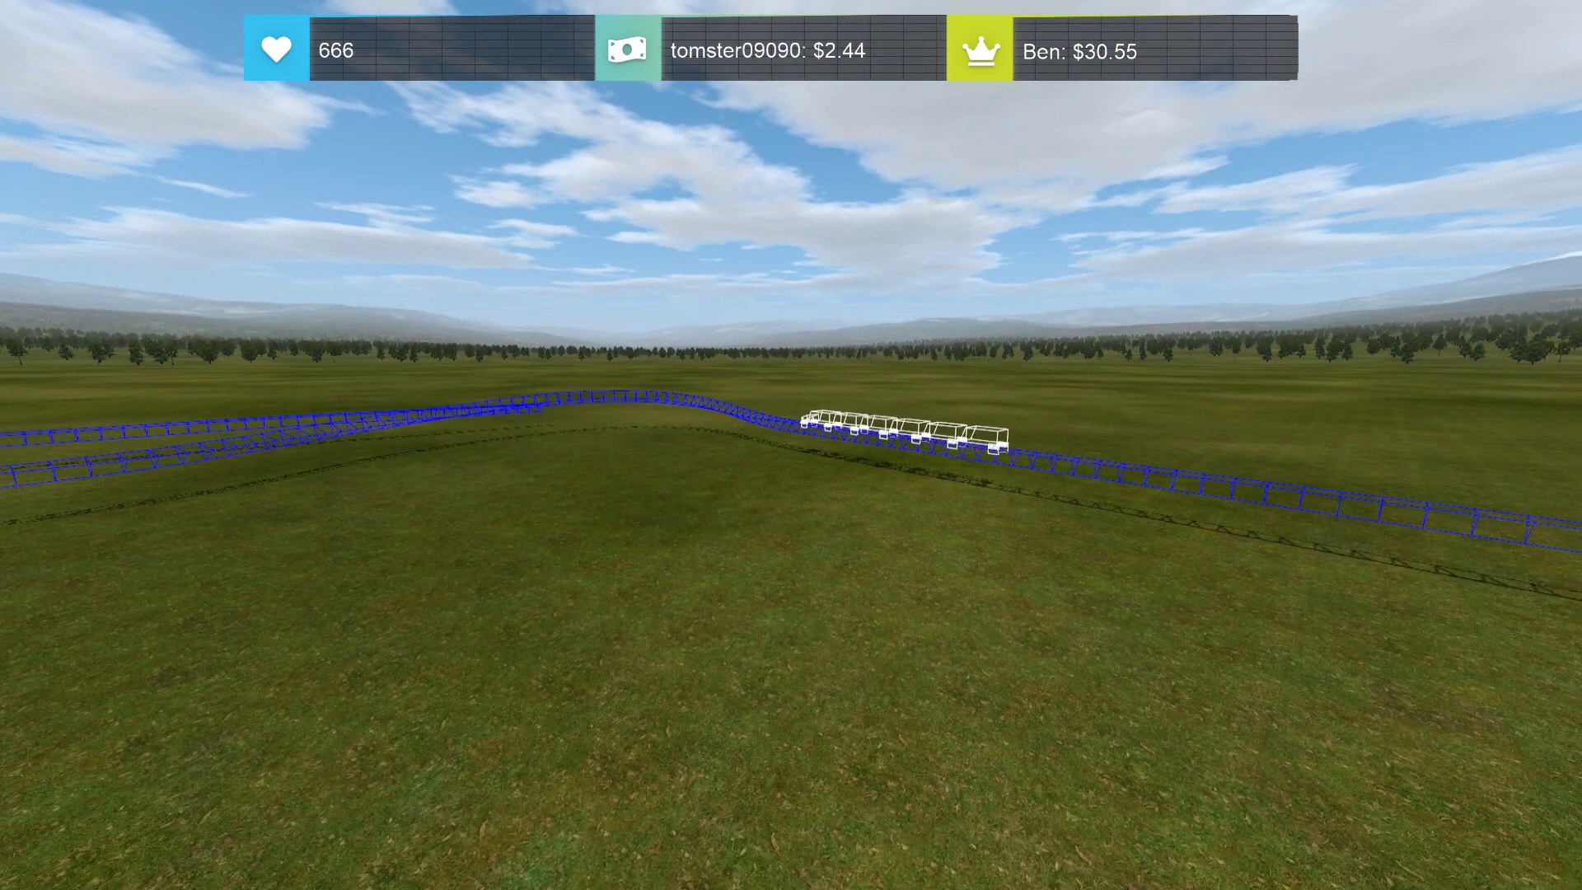
mouse_move(941, 663)
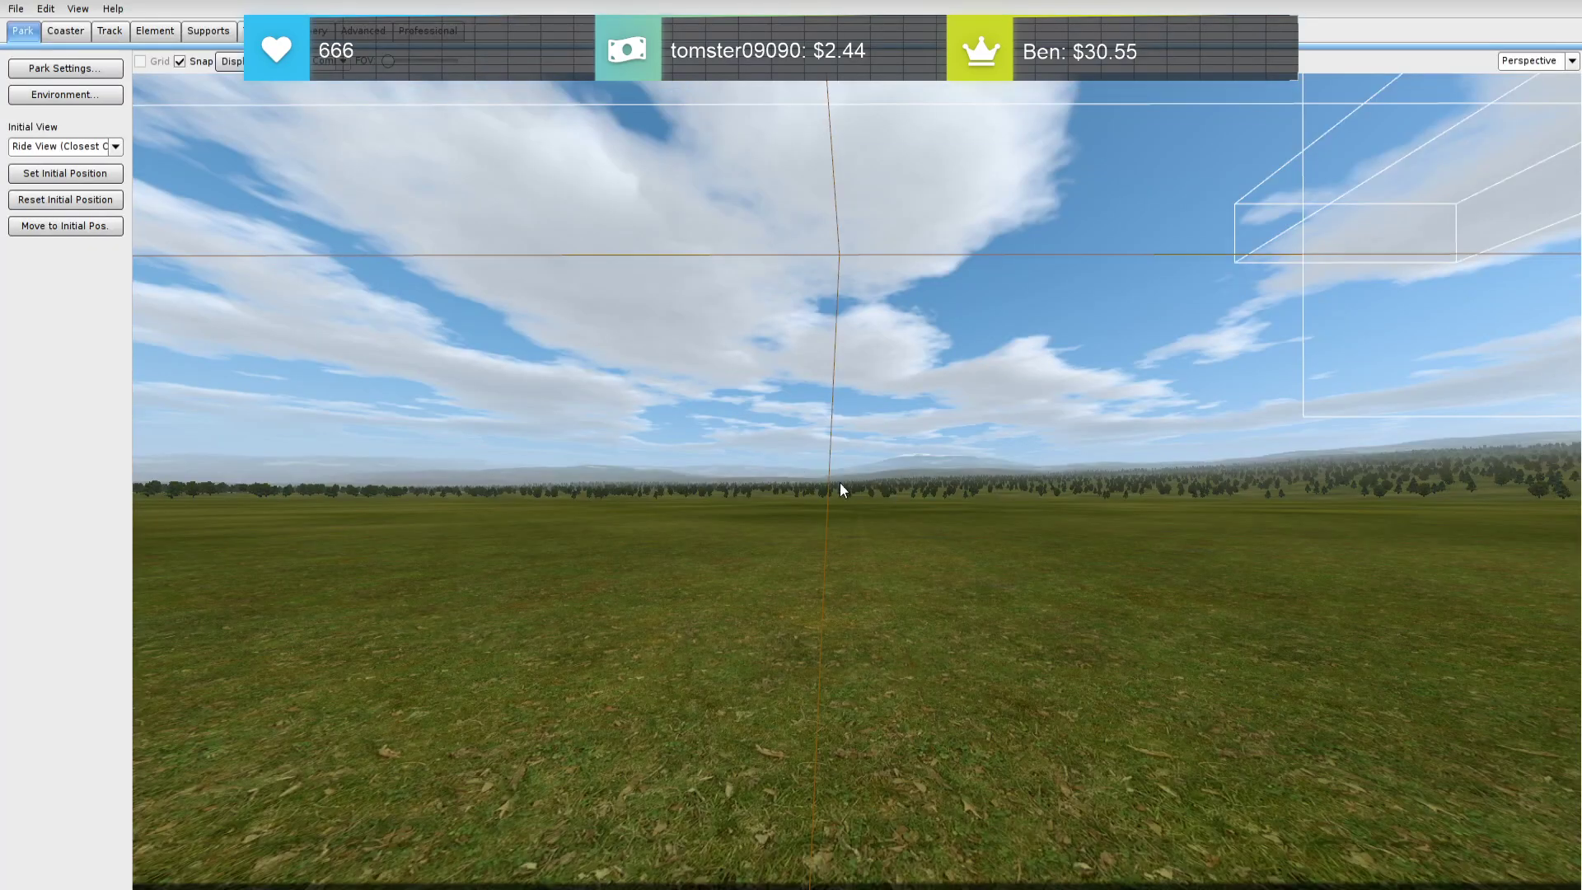
Remove the separator between the two launch brake sections to merge them, and accept the merged section's settings
mouse_move(839, 482)
right_down()
mouse_move(838, 594)
mouse_move(838, 503)
mouse_move(857, 494)
right_up()
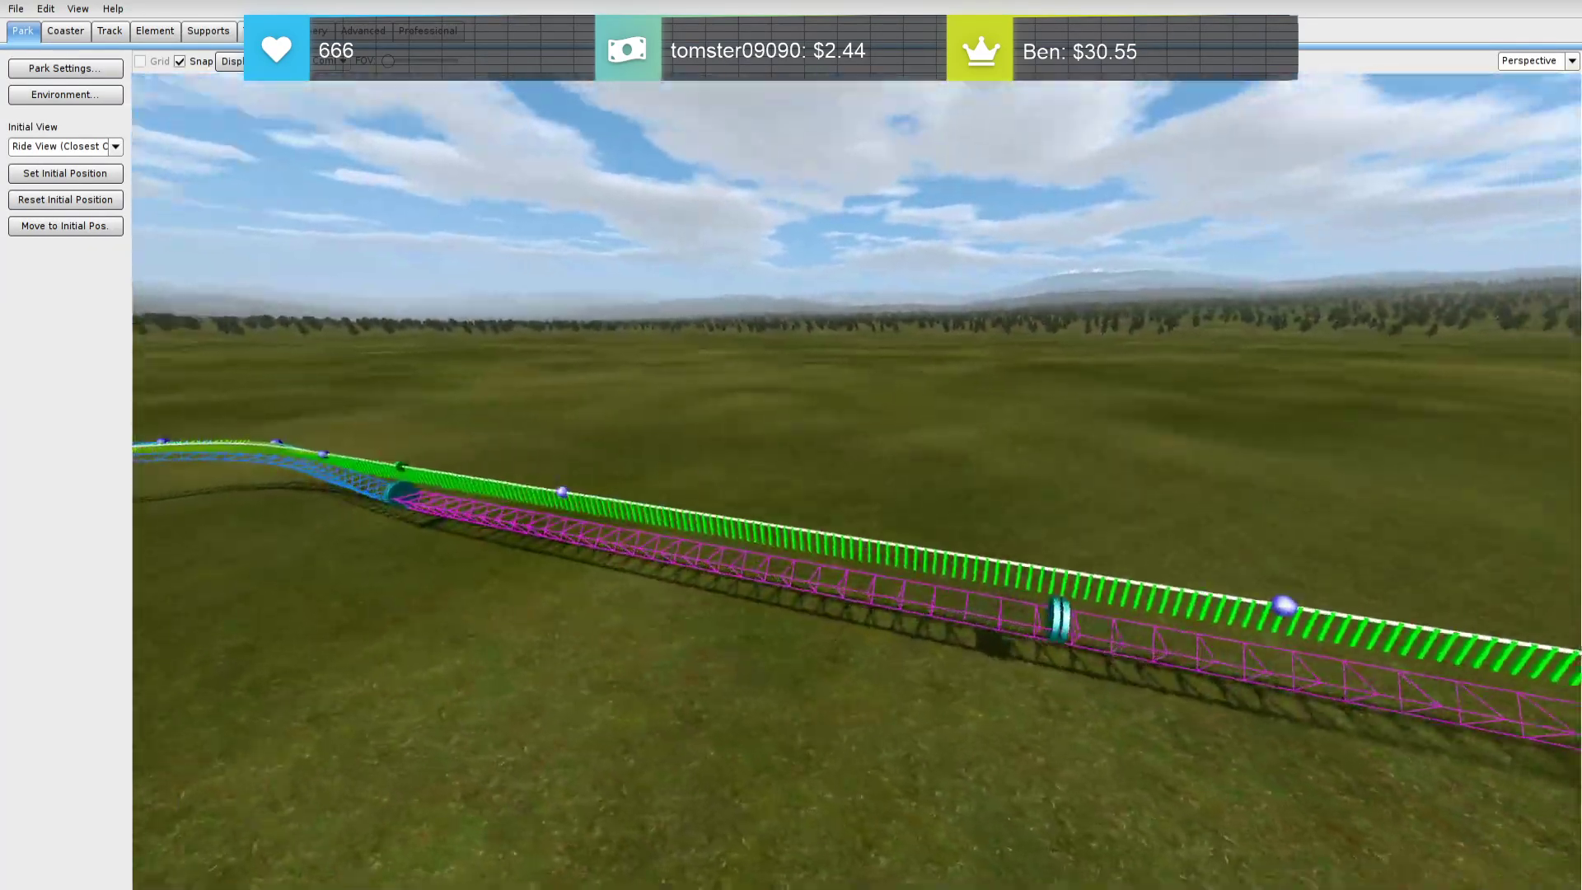
right_drag(744, 492, 824, 527)
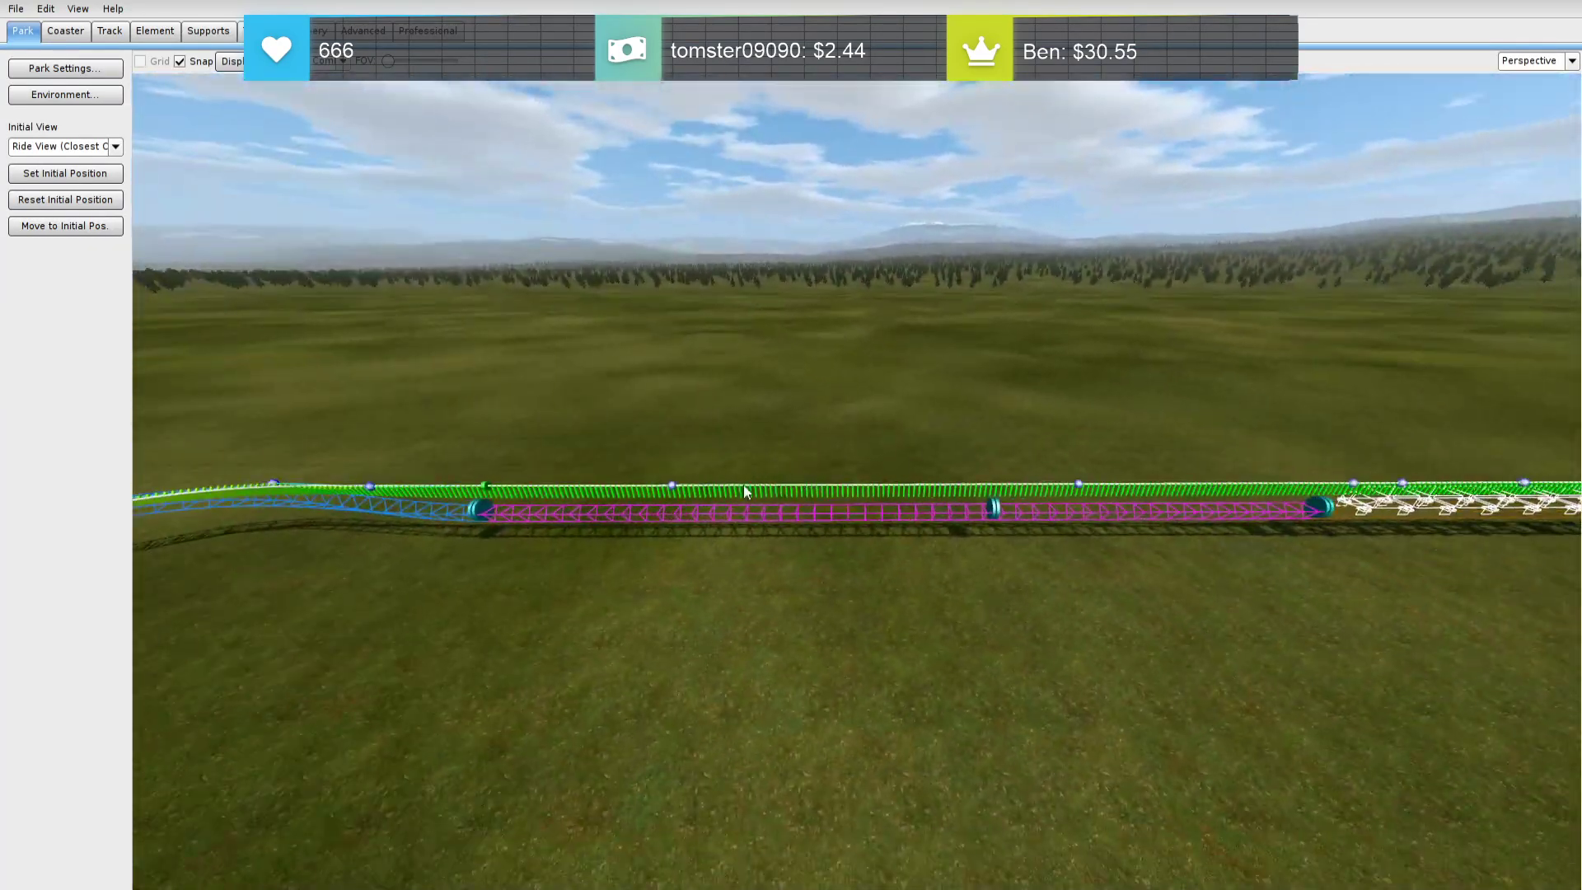
double_click(962, 510)
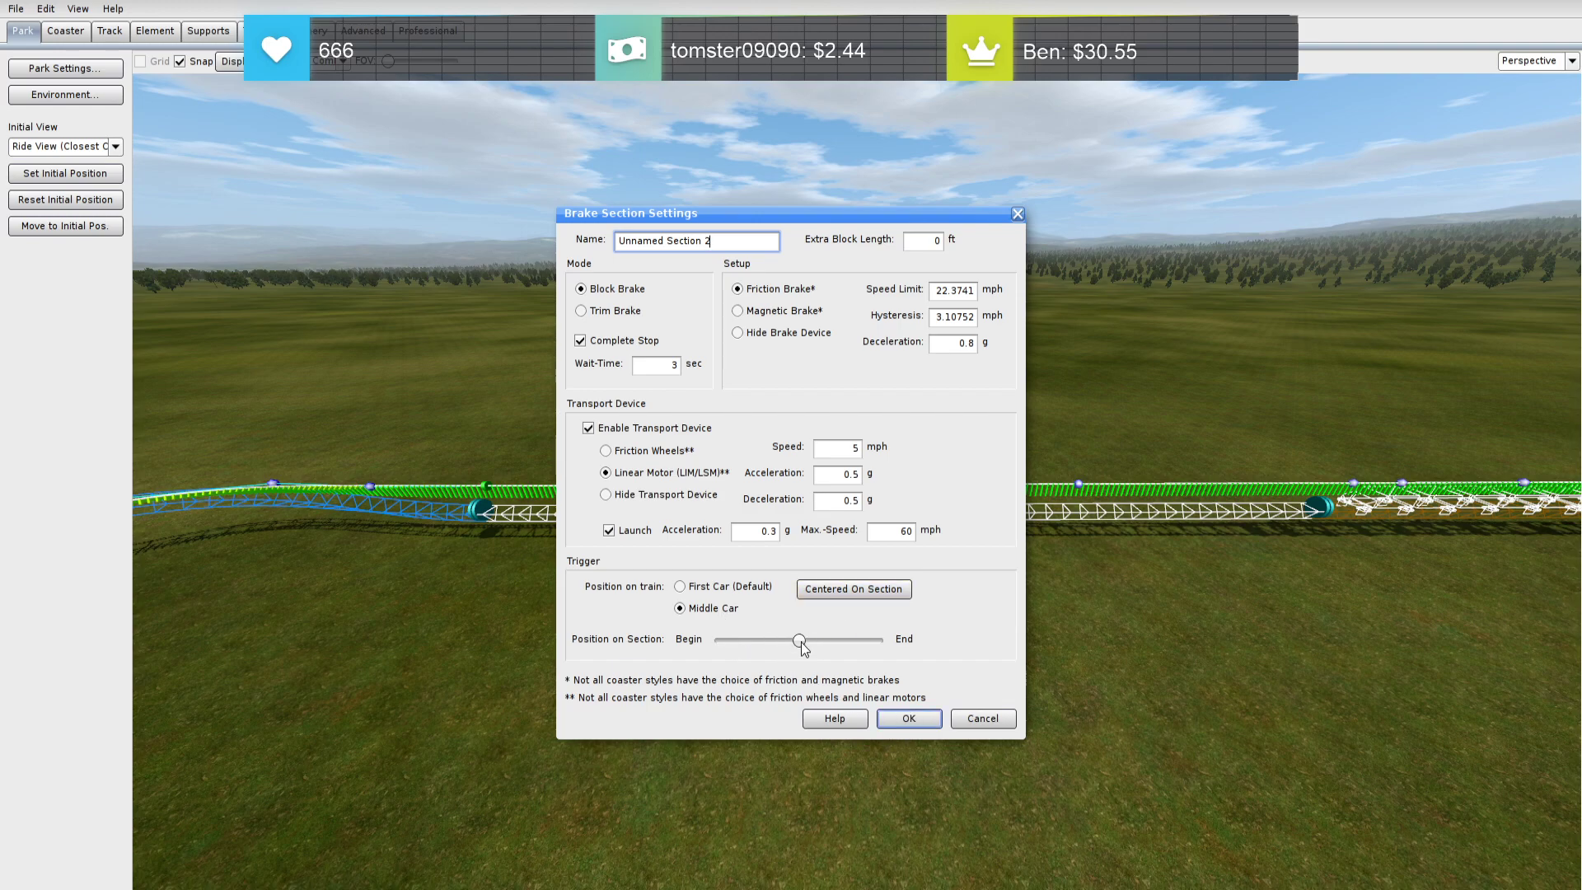
click(909, 718)
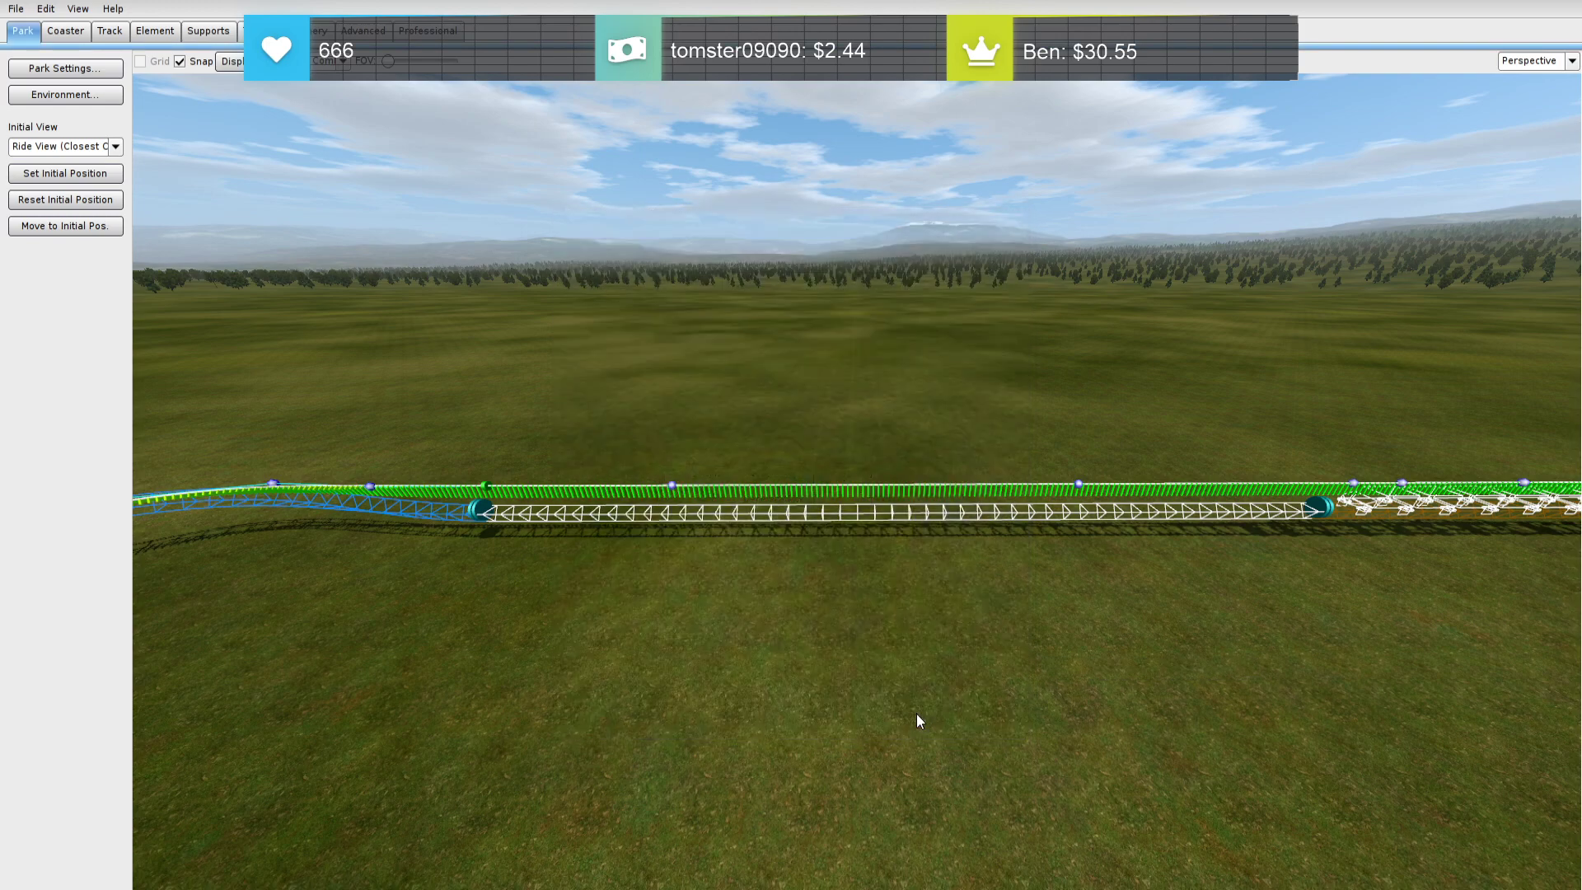
Set the merged section's launch acceleration to 1 g, check the forces in the curve, and revise the acceleration
double_click(735, 513)
click(777, 532)
key(BackSpace)
key(BackSpace)
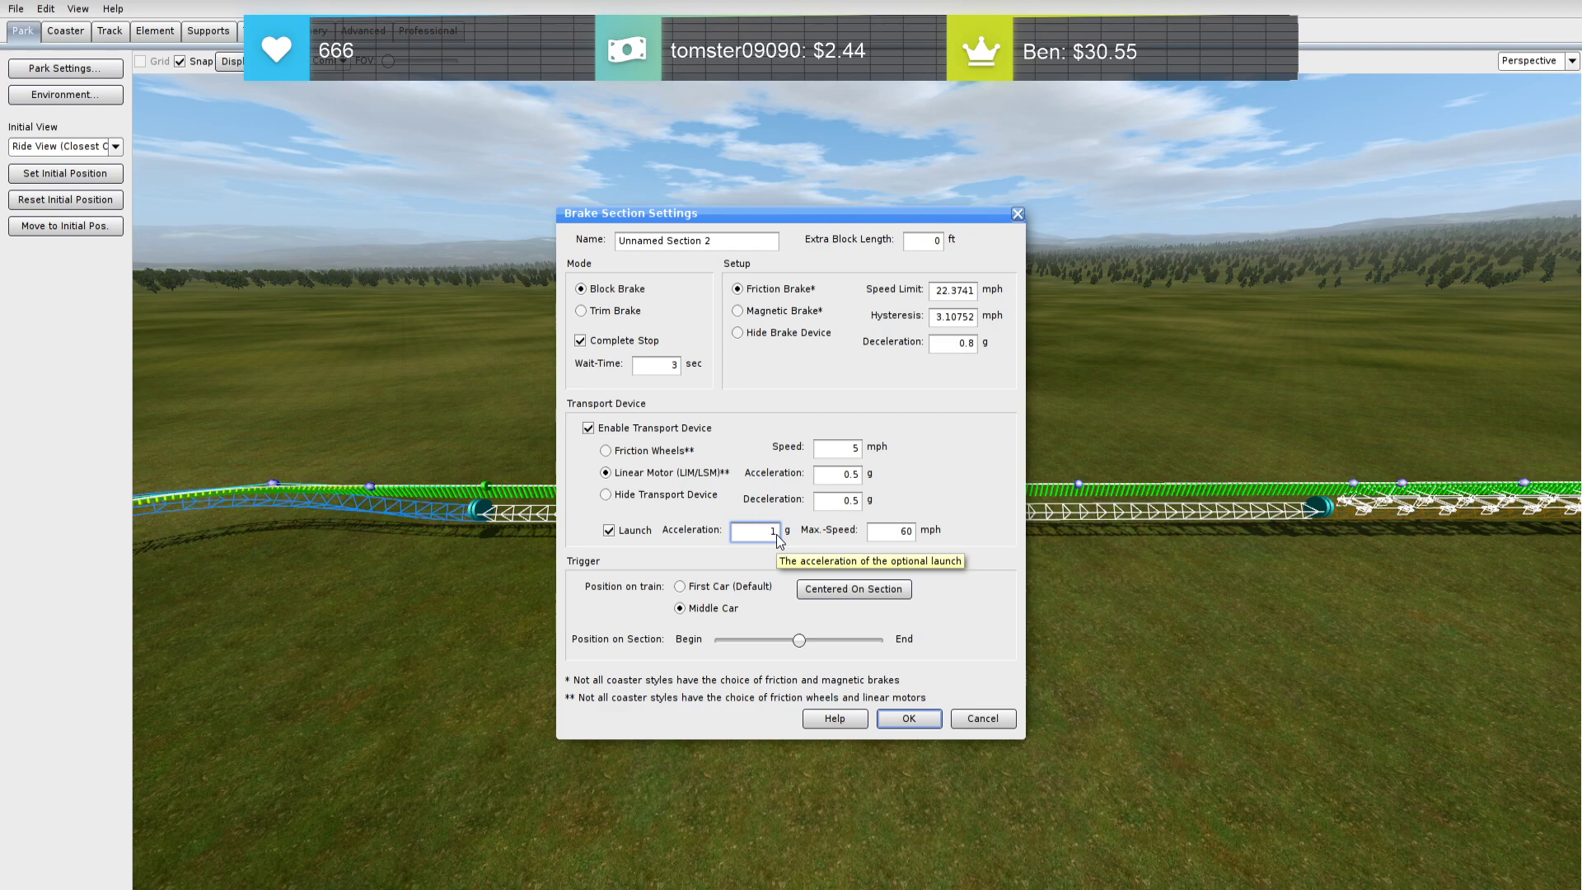
click(904, 721)
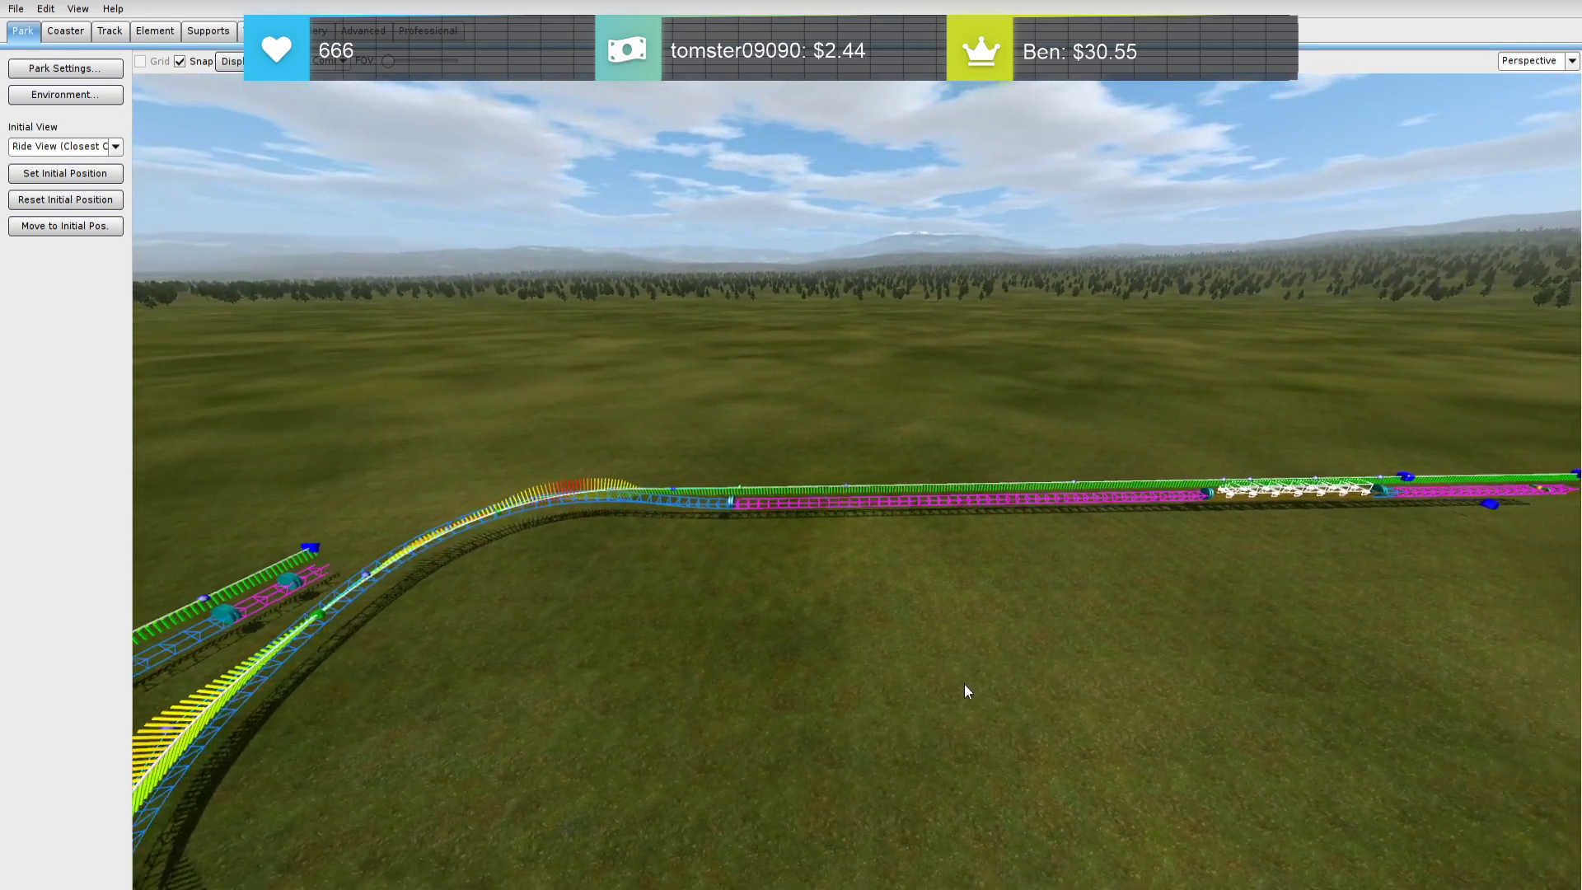
double_click(887, 501)
click(766, 531)
key(Return)
Select the control points beyond the first curve as a group and shift them slightly
key(w)
right_drag(769, 530, 717, 684)
key(s)
key(w)
key(s)
drag(967, 640, 358, 218)
right_drag(358, 217, 412, 217)
right_drag(857, 355, 754, 327)
key(w)
drag(866, 464, 939, 473)
click(897, 367)
Reselect a larger group of the curve's control points and move them slightly to reshape the turn
right_drag(896, 366, 1108, 309)
key(s)
drag(1140, 659, 564, 630)
drag(1087, 660, 403, 154)
drag(849, 292, 792, 279)
click(896, 511)
Fine-tune individual points of the curve with a few small moves
drag(850, 412, 861, 415)
drag(769, 443, 772, 443)
middle_drag(771, 444, 898, 485)
drag(920, 441, 853, 438)
middle_drag(852, 438, 869, 480)
Switch the comb display mode again and check the merged launch section beside the station
click(339, 61)
click(329, 153)
right_drag(812, 494, 812, 550)
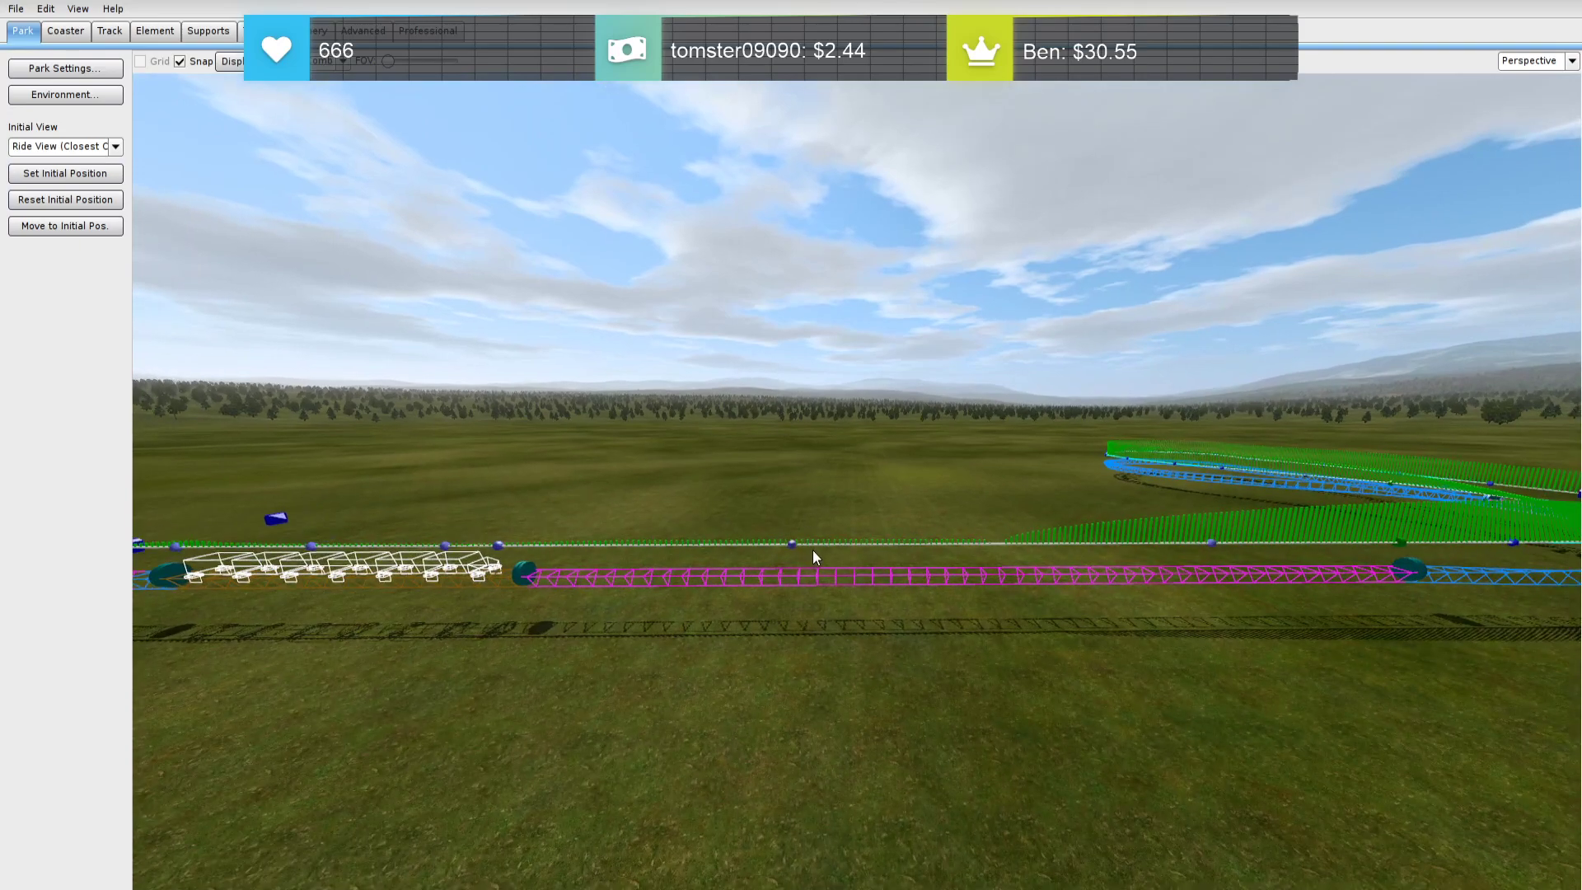
Move the trigger position of the launch section beside the station closer to its beginning
click(834, 579)
right_drag(902, 592, 1002, 614)
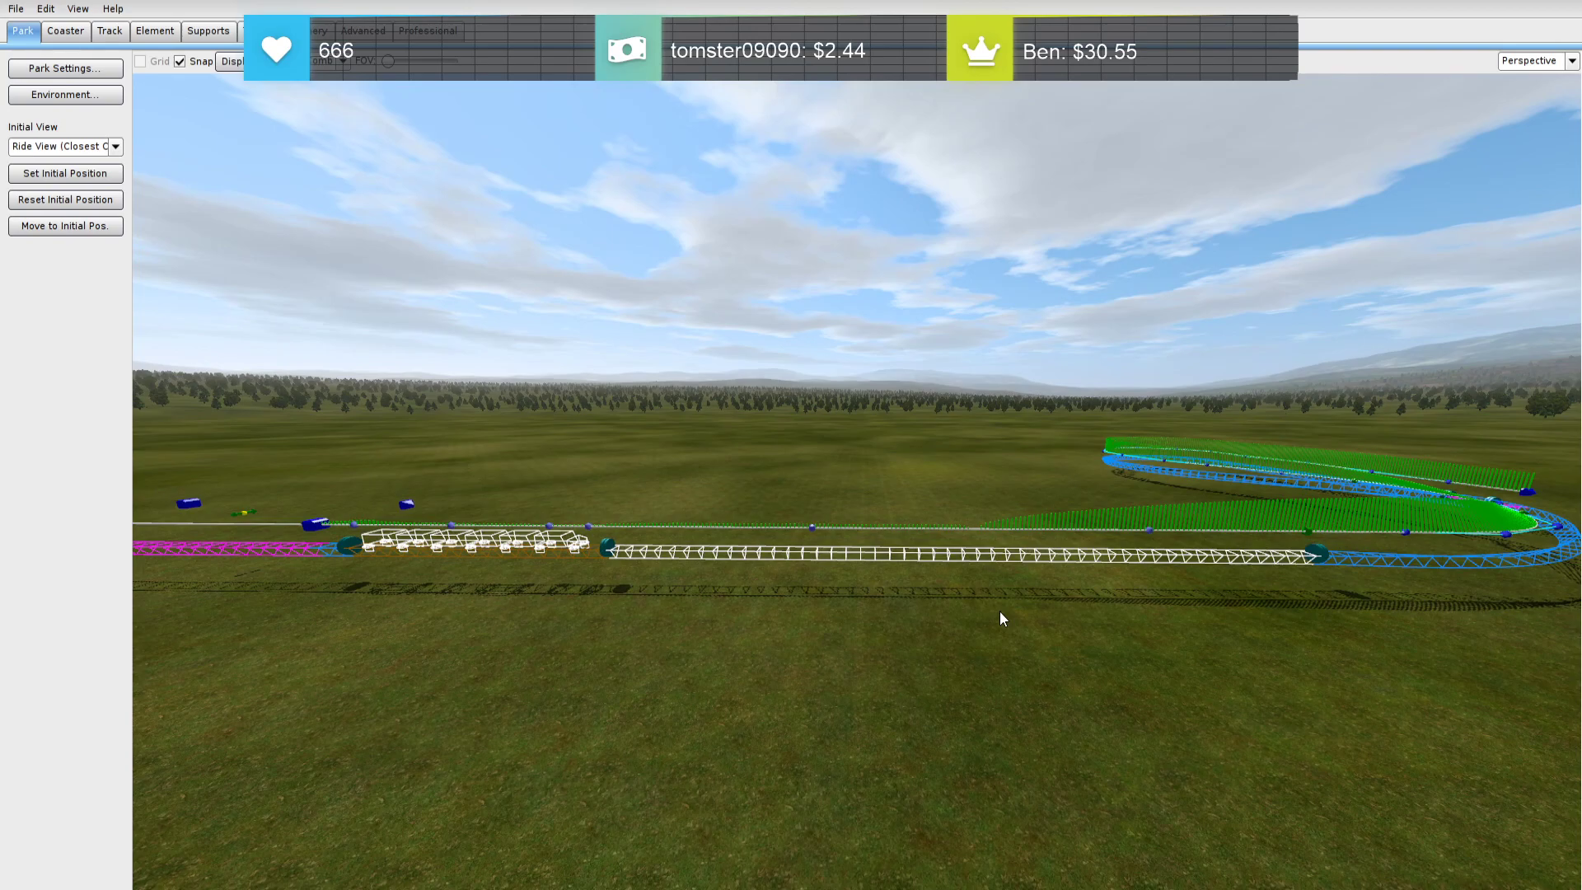
right_drag(931, 648, 887, 641)
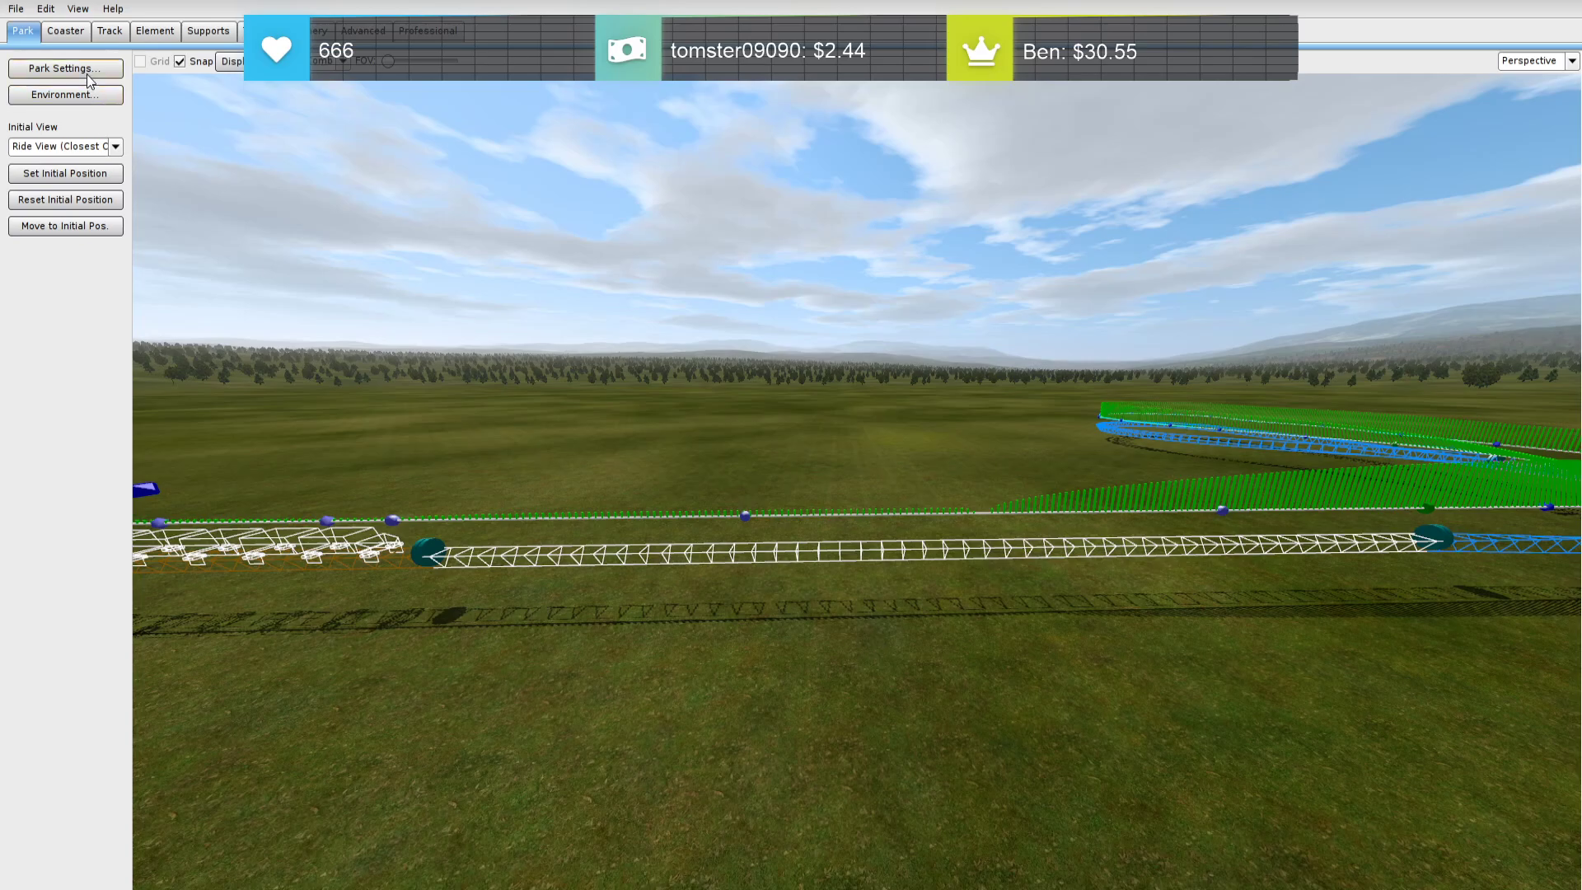
right_drag(648, 315, 629, 322)
click(109, 31)
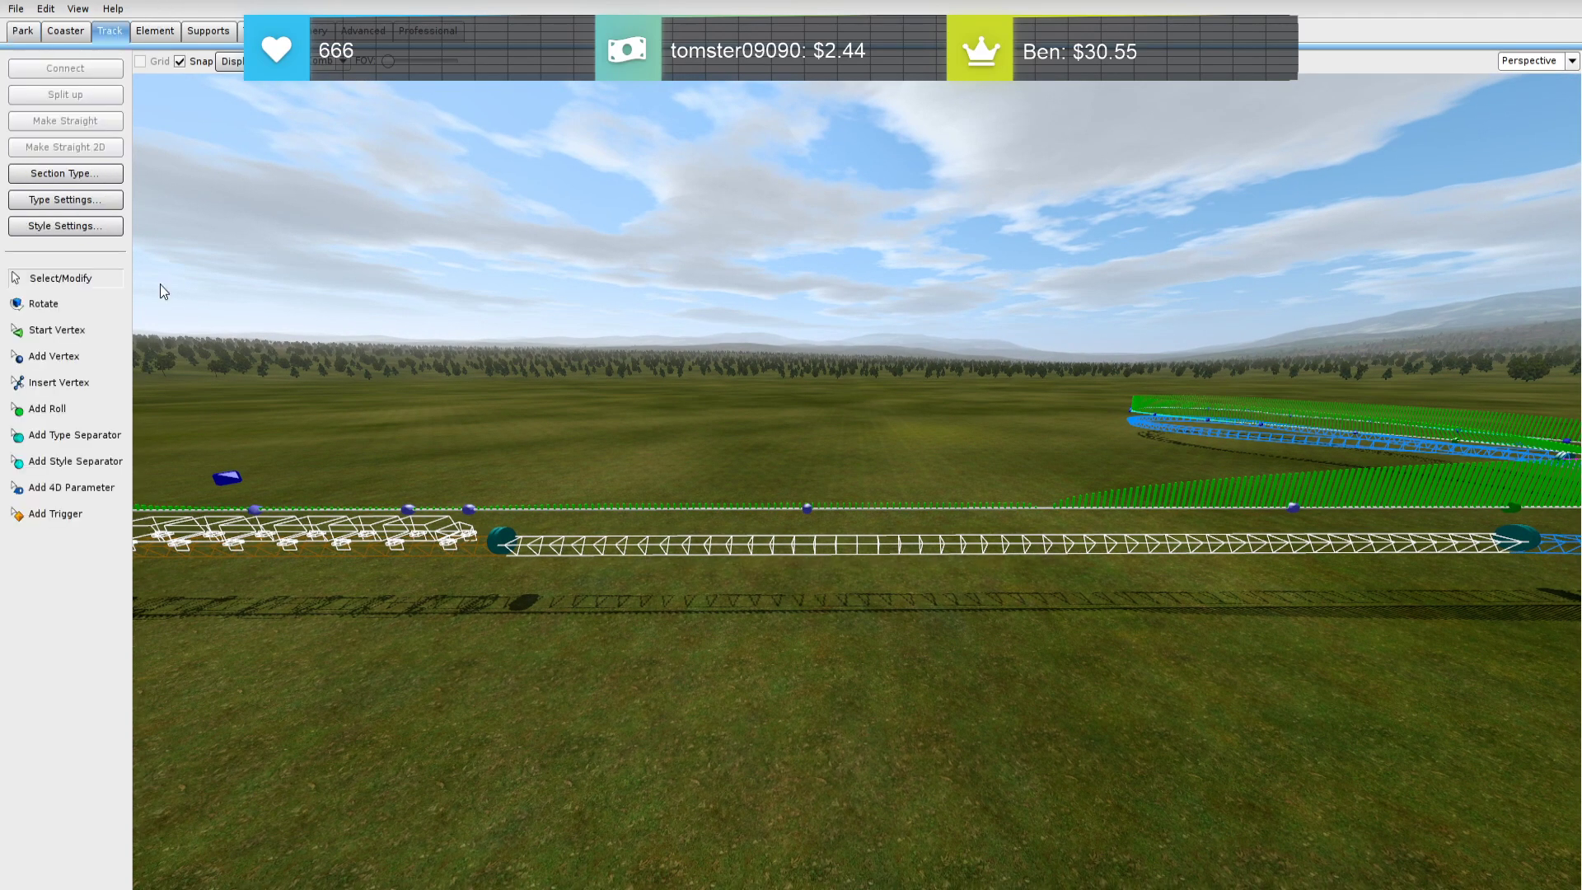
double_click(720, 551)
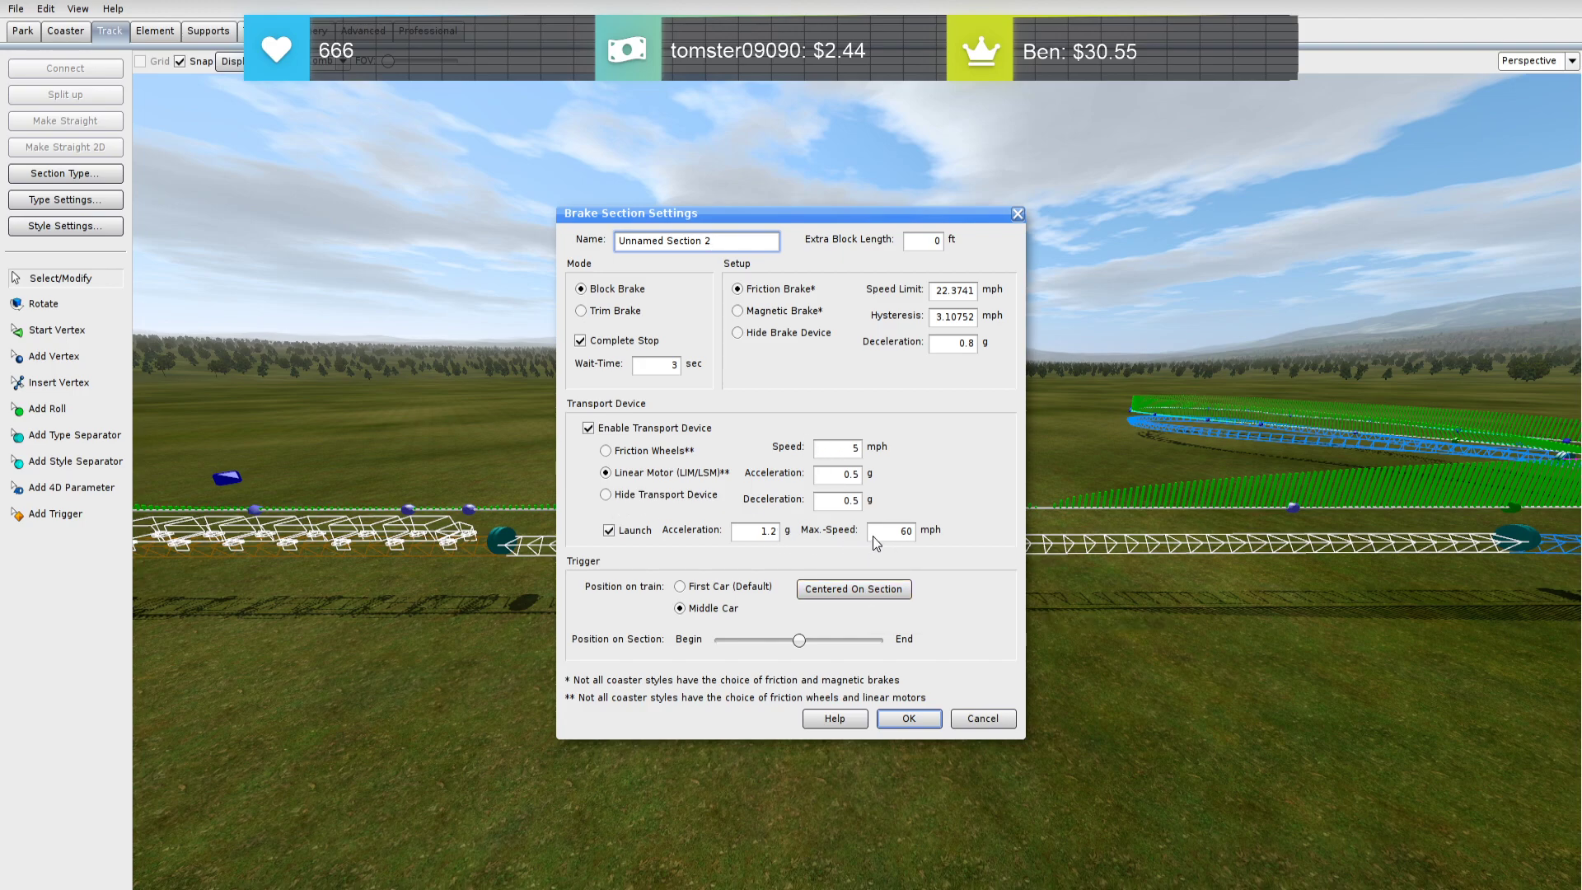
drag(805, 642, 768, 646)
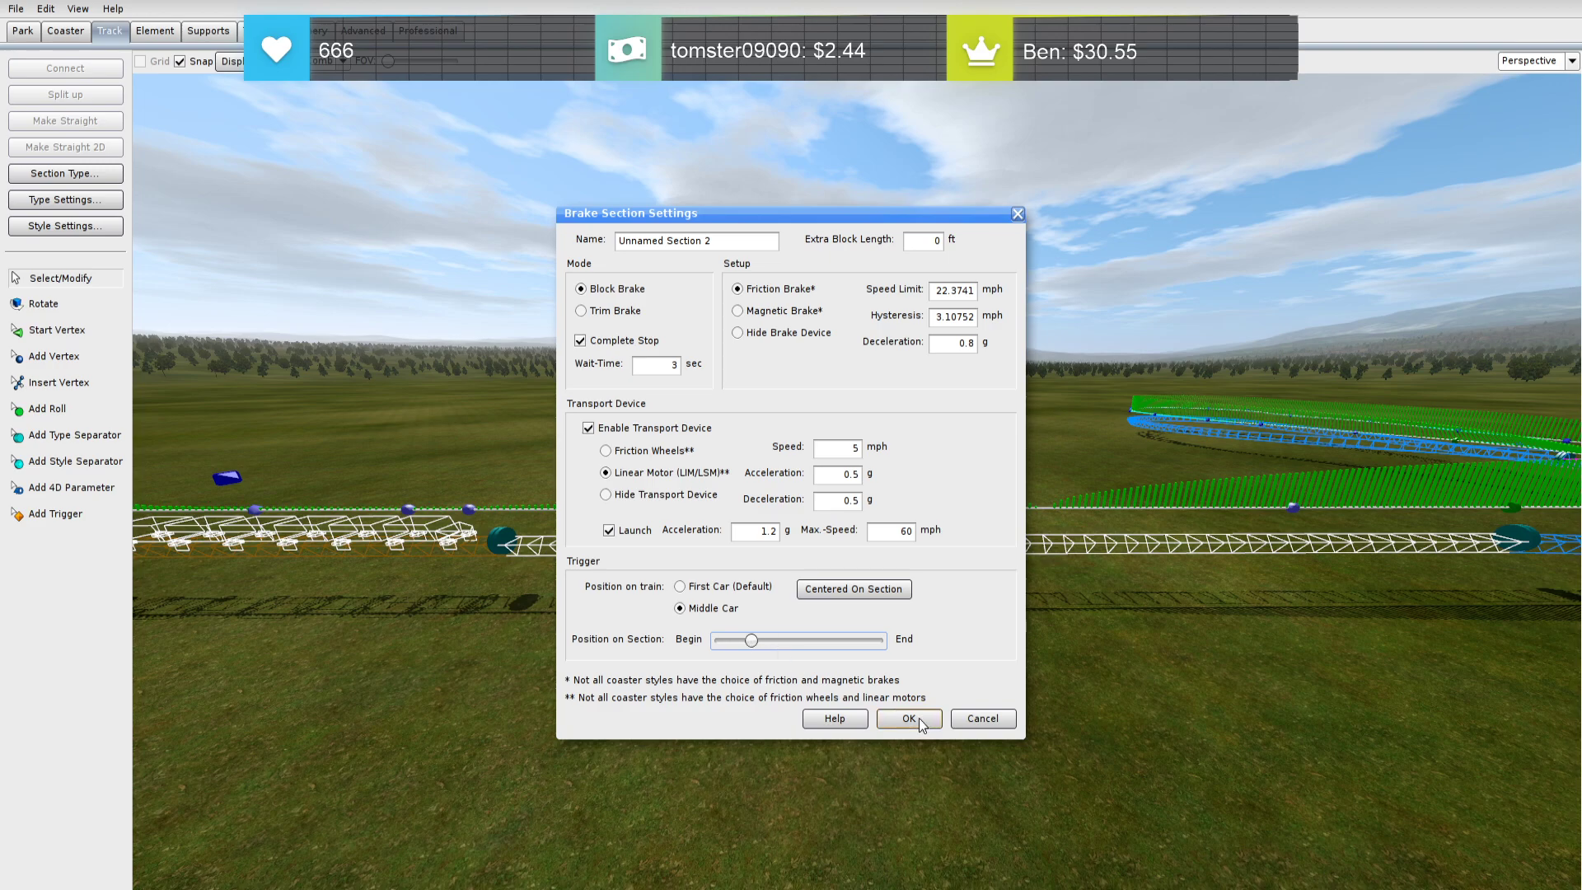
click(909, 718)
Set the launch section's maximum speed to 55 mph
mouse_move(916, 716)
right_down()
mouse_move(1112, 712)
mouse_move(918, 716)
right_up()
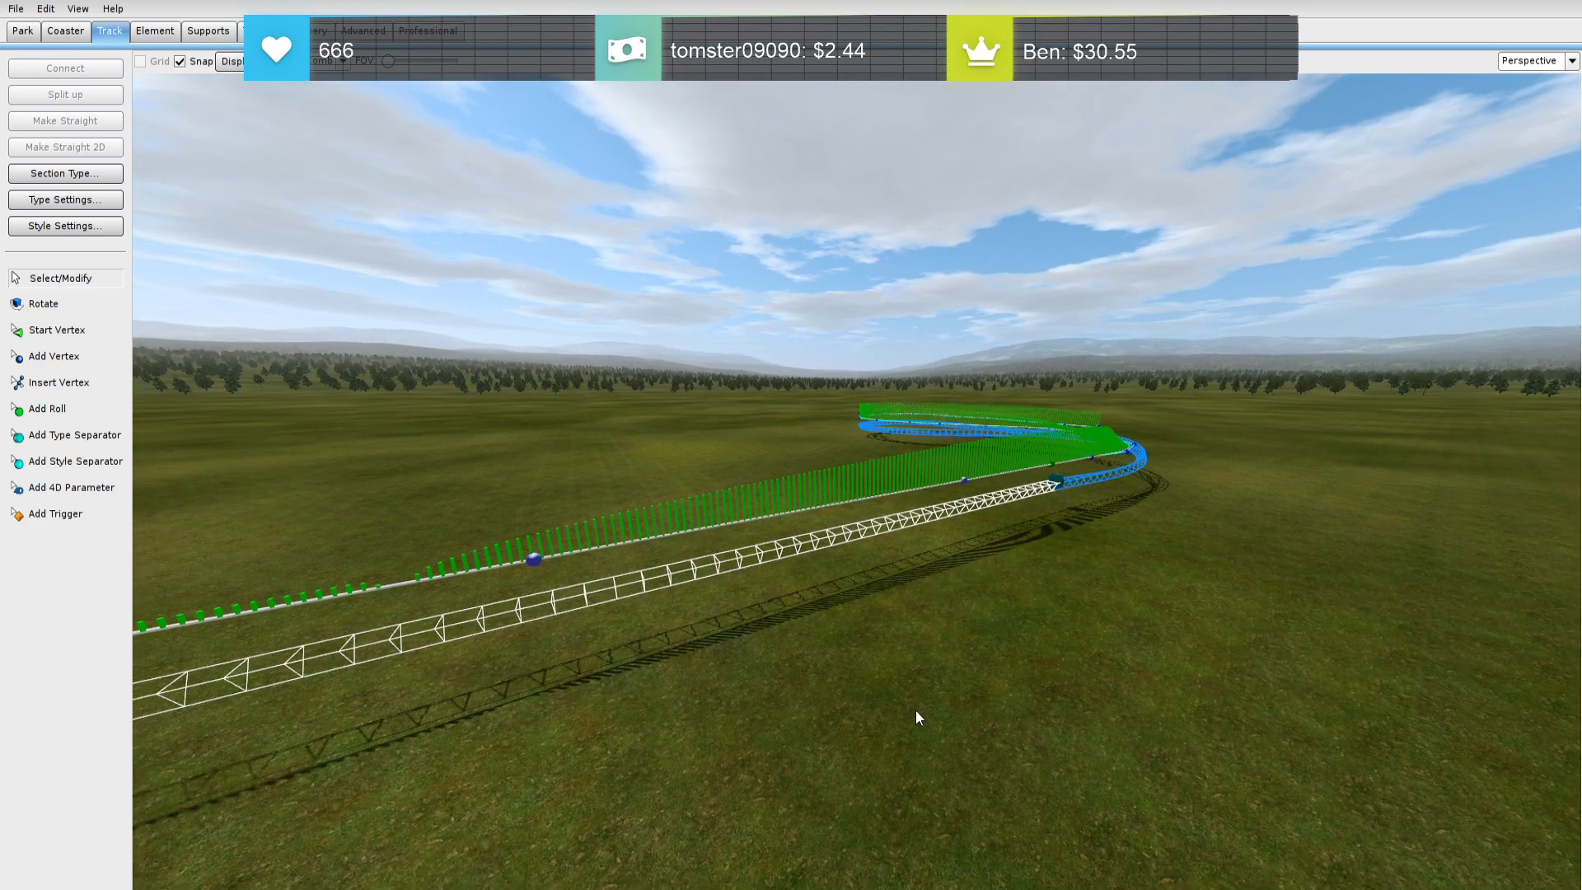
double_click(910, 523)
double_click(891, 530)
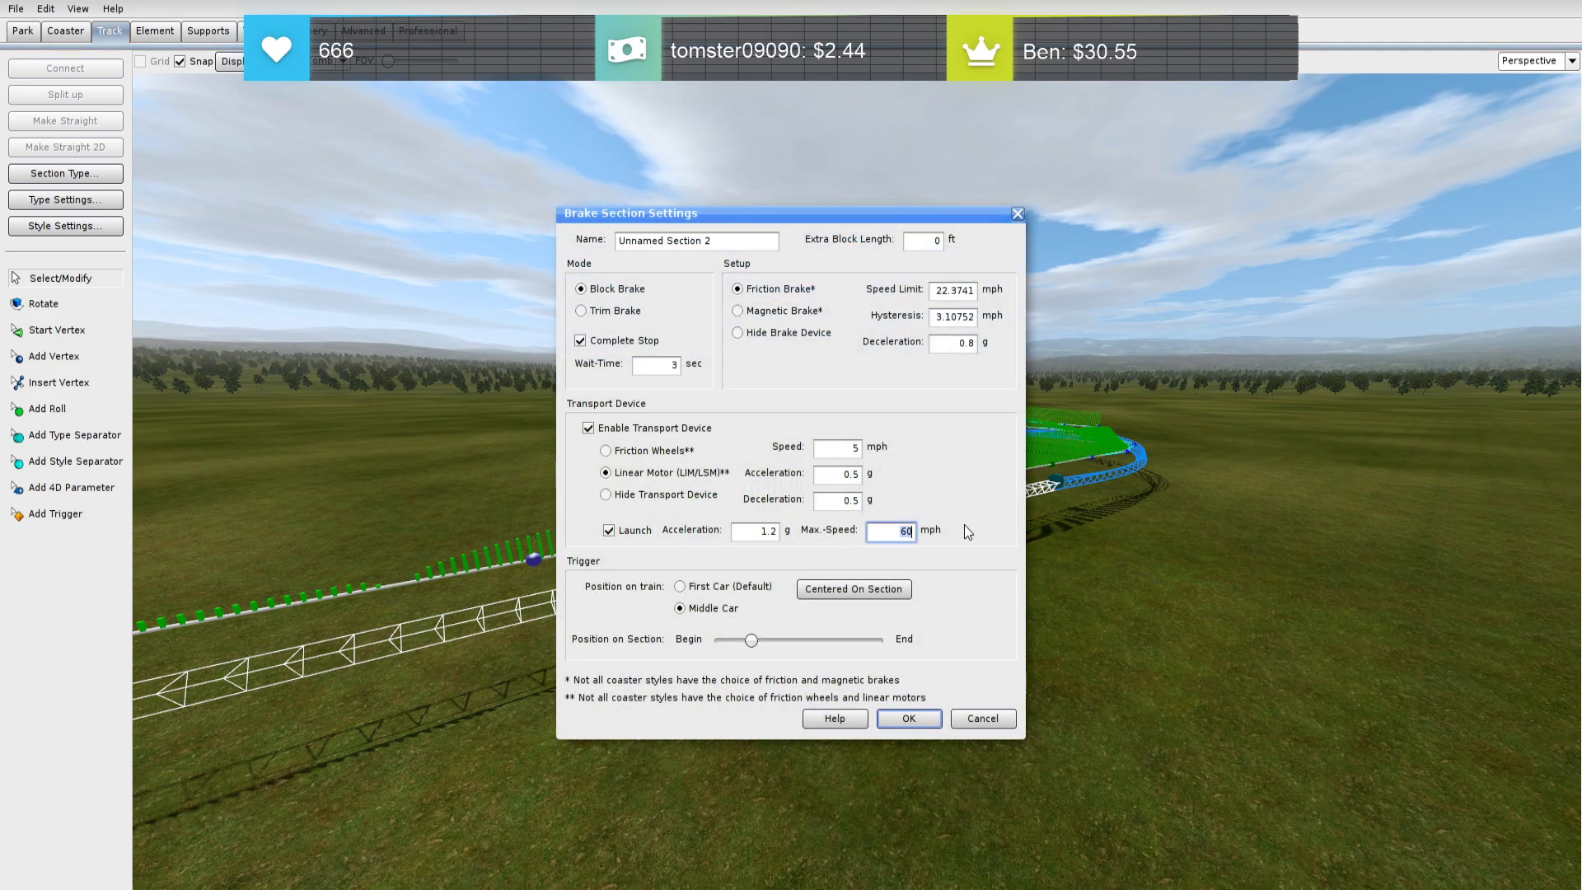
text(55)
key(Return)
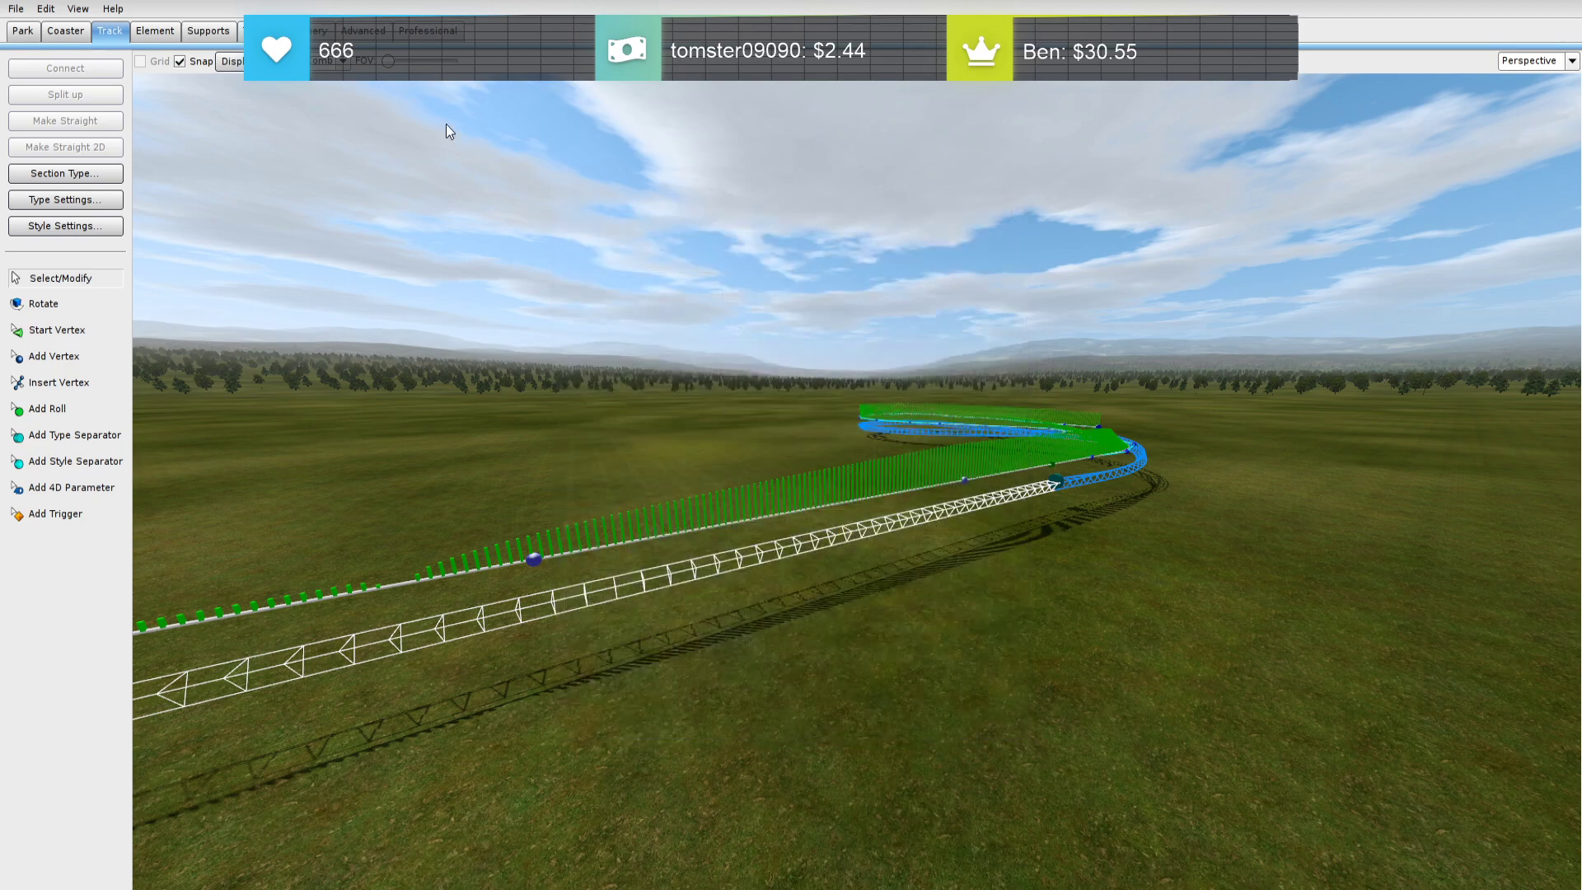
Inspect the launch section and station with the G-force comb, and again with the speed comb
click(344, 65)
click(346, 160)
right_drag(531, 319, 591, 356)
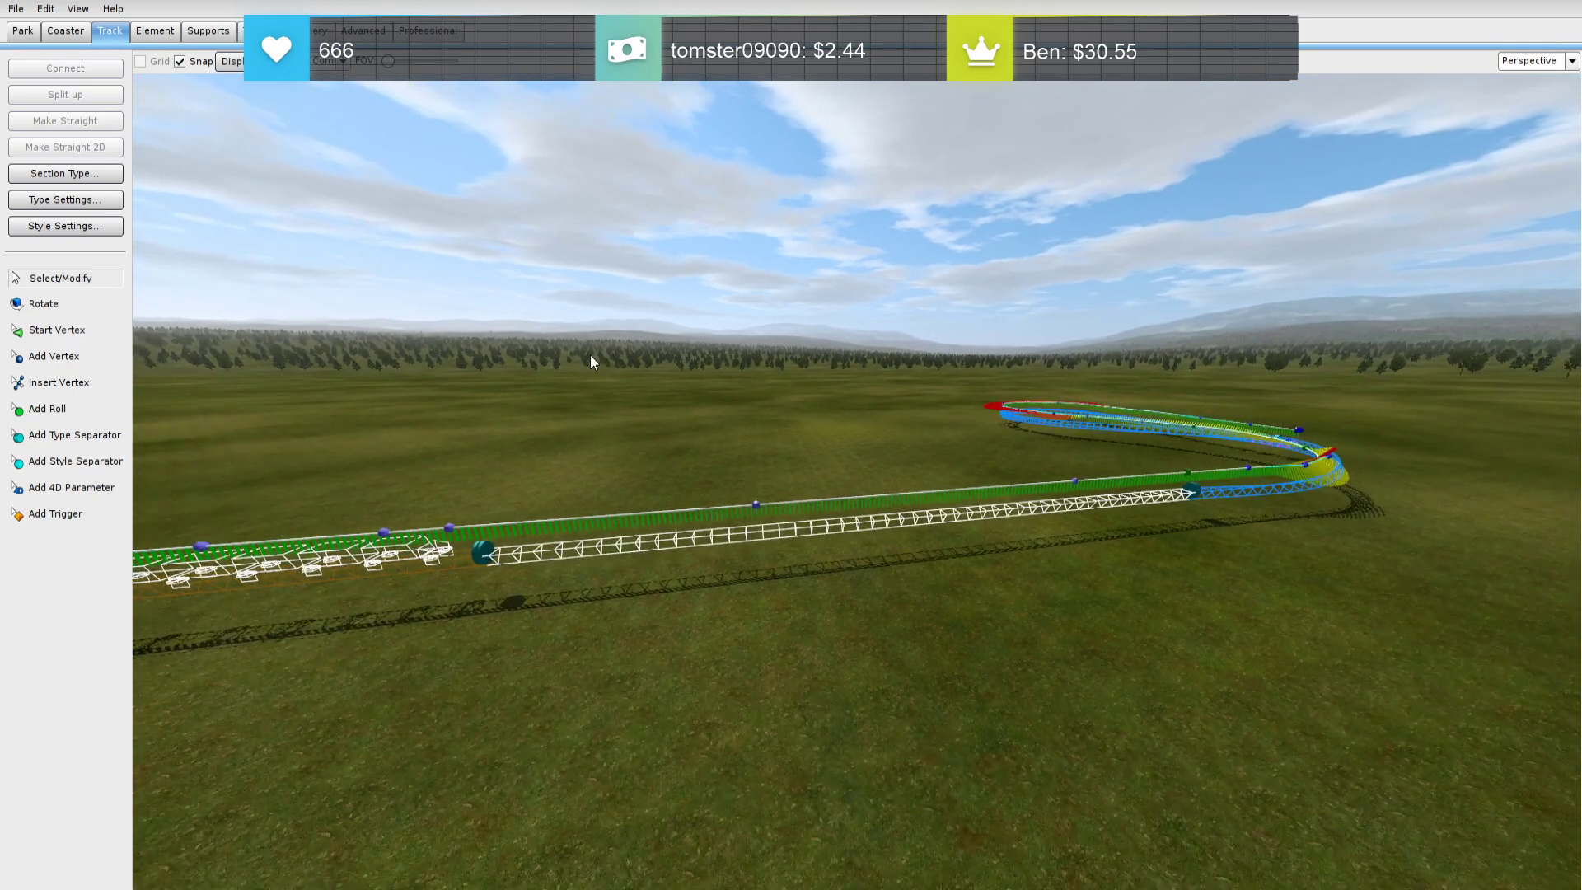
right_drag(472, 304, 683, 377)
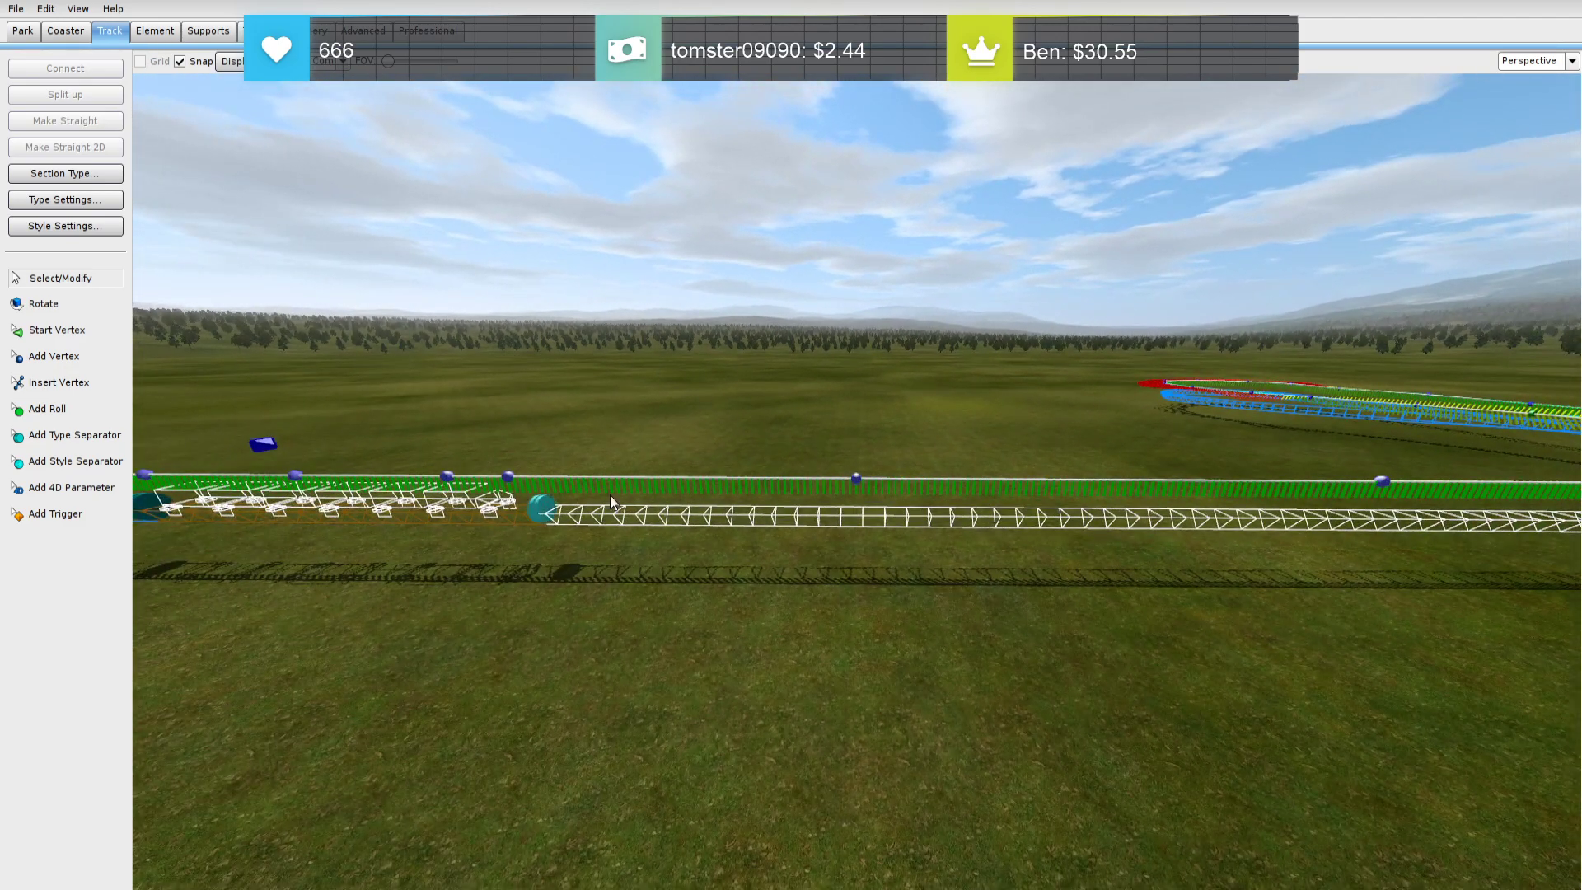
click(338, 63)
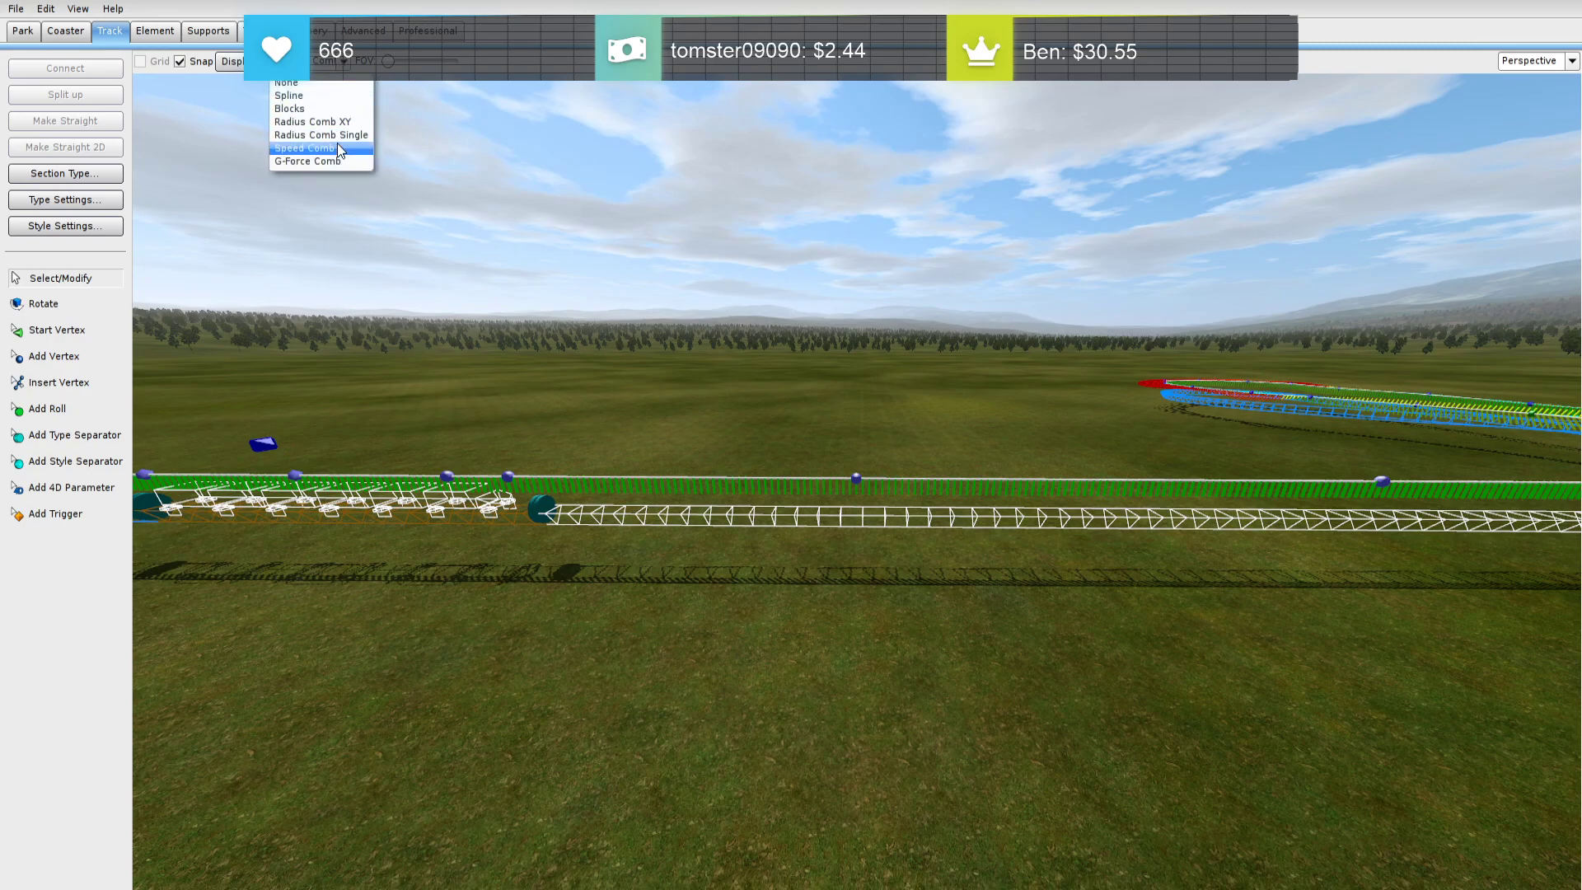
click(322, 145)
right_drag(723, 514, 610, 504)
middle_drag(610, 504, 664, 506)
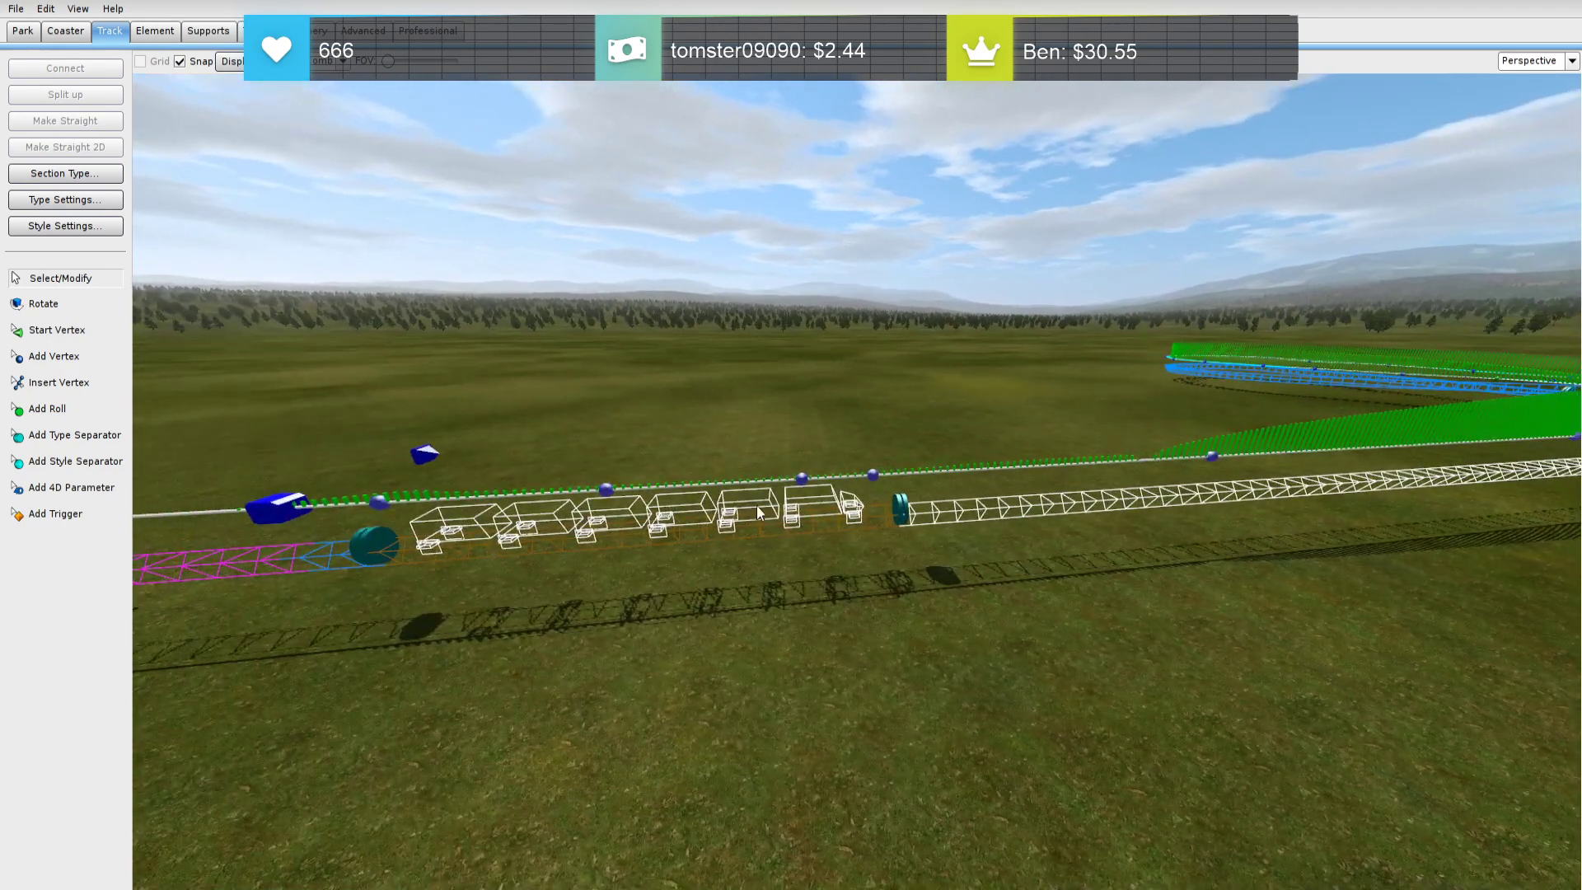
right_drag(451, 527, 775, 509)
middle_drag(774, 510, 939, 513)
right_drag(939, 513, 873, 544)
middle_drag(873, 543, 804, 567)
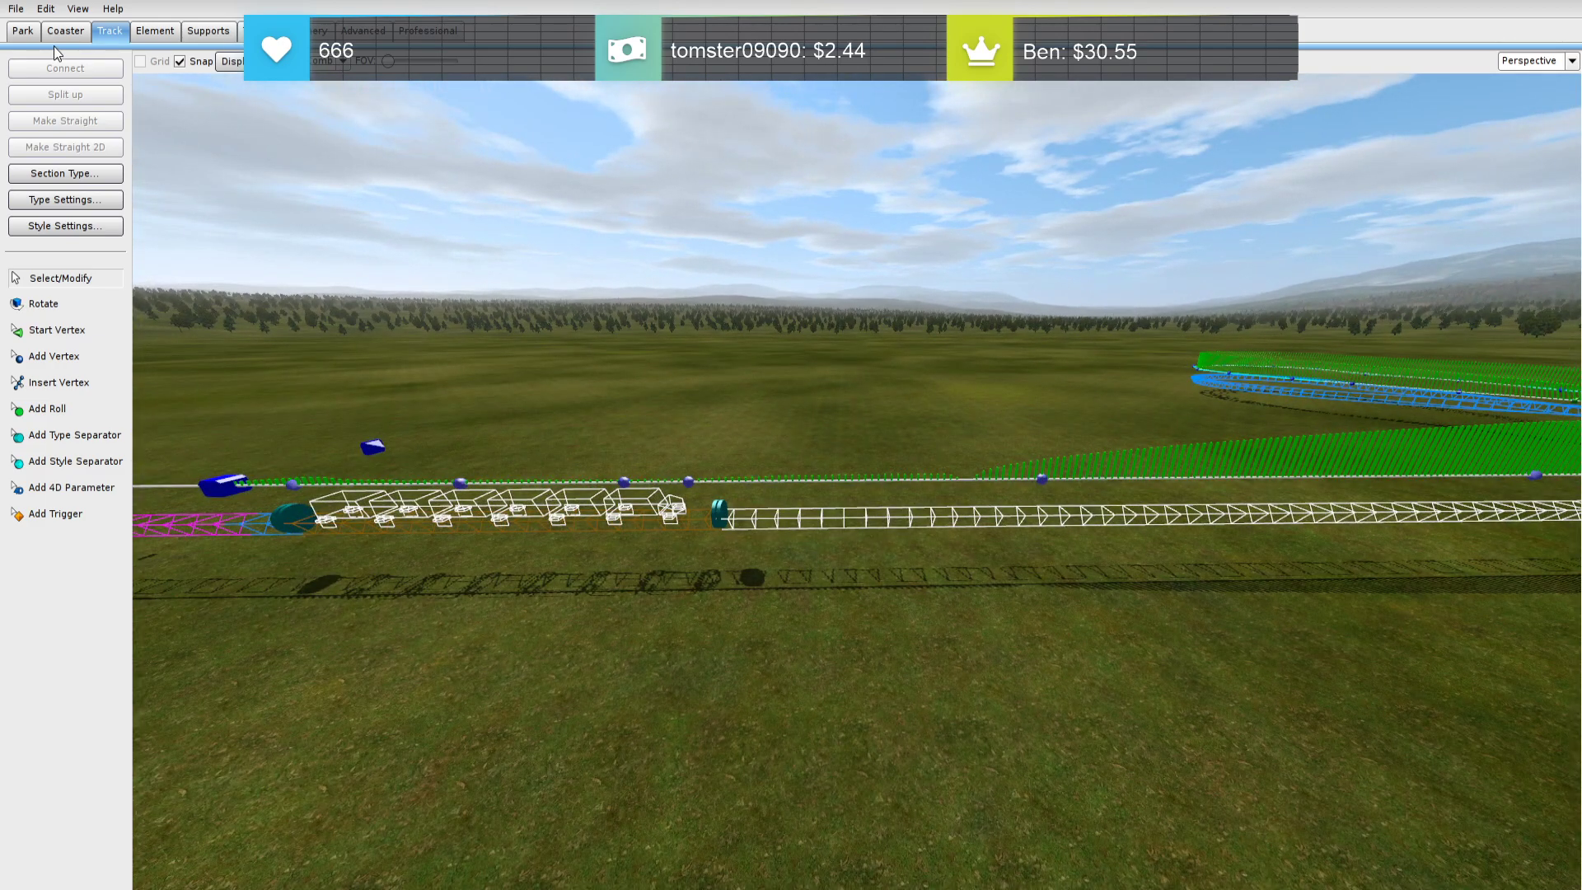
Reduce the number of cars per train in the coaster's properties
click(72, 34)
click(95, 175)
click(702, 317)
click(901, 645)
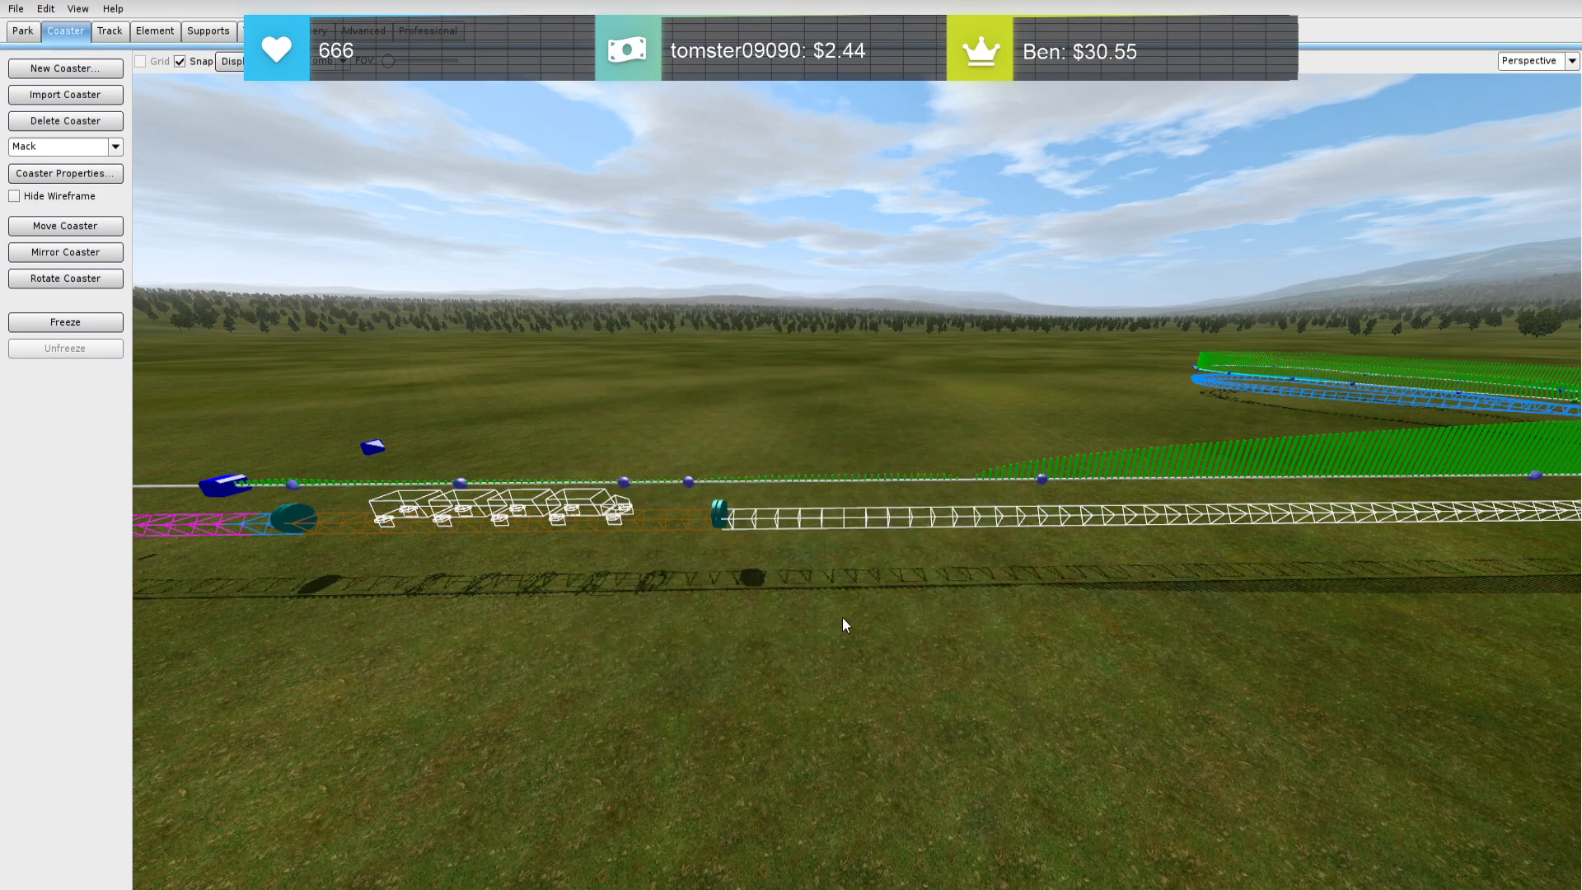
Shift the type separator behind the train forward to shorten the station around the shorter train
right_drag(601, 612, 560, 573)
middle_drag(560, 572, 636, 574)
drag(428, 493, 540, 499)
right_drag(555, 501, 519, 489)
middle_drag(519, 489, 614, 462)
right_drag(614, 461, 581, 428)
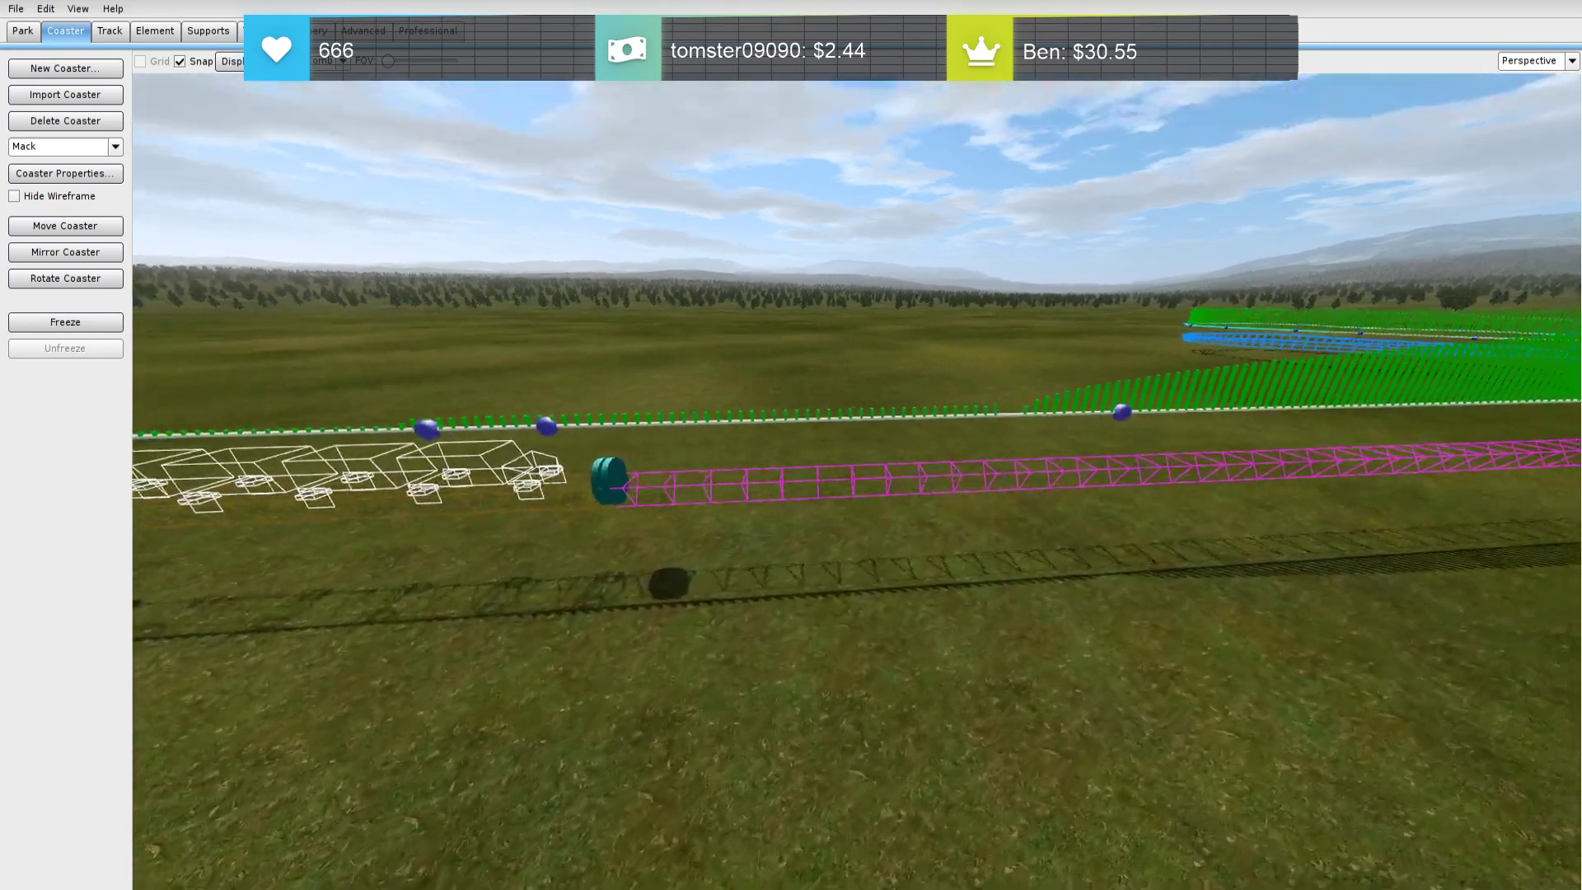
middle_drag(581, 428, 714, 522)
mouse_move(832, 410)
right_down()
mouse_move(710, 402)
mouse_move(869, 397)
mouse_move(859, 414)
right_up()
Check the G-force comb briefly, return to the speed comb and review the launch section's brake settings
click(340, 63)
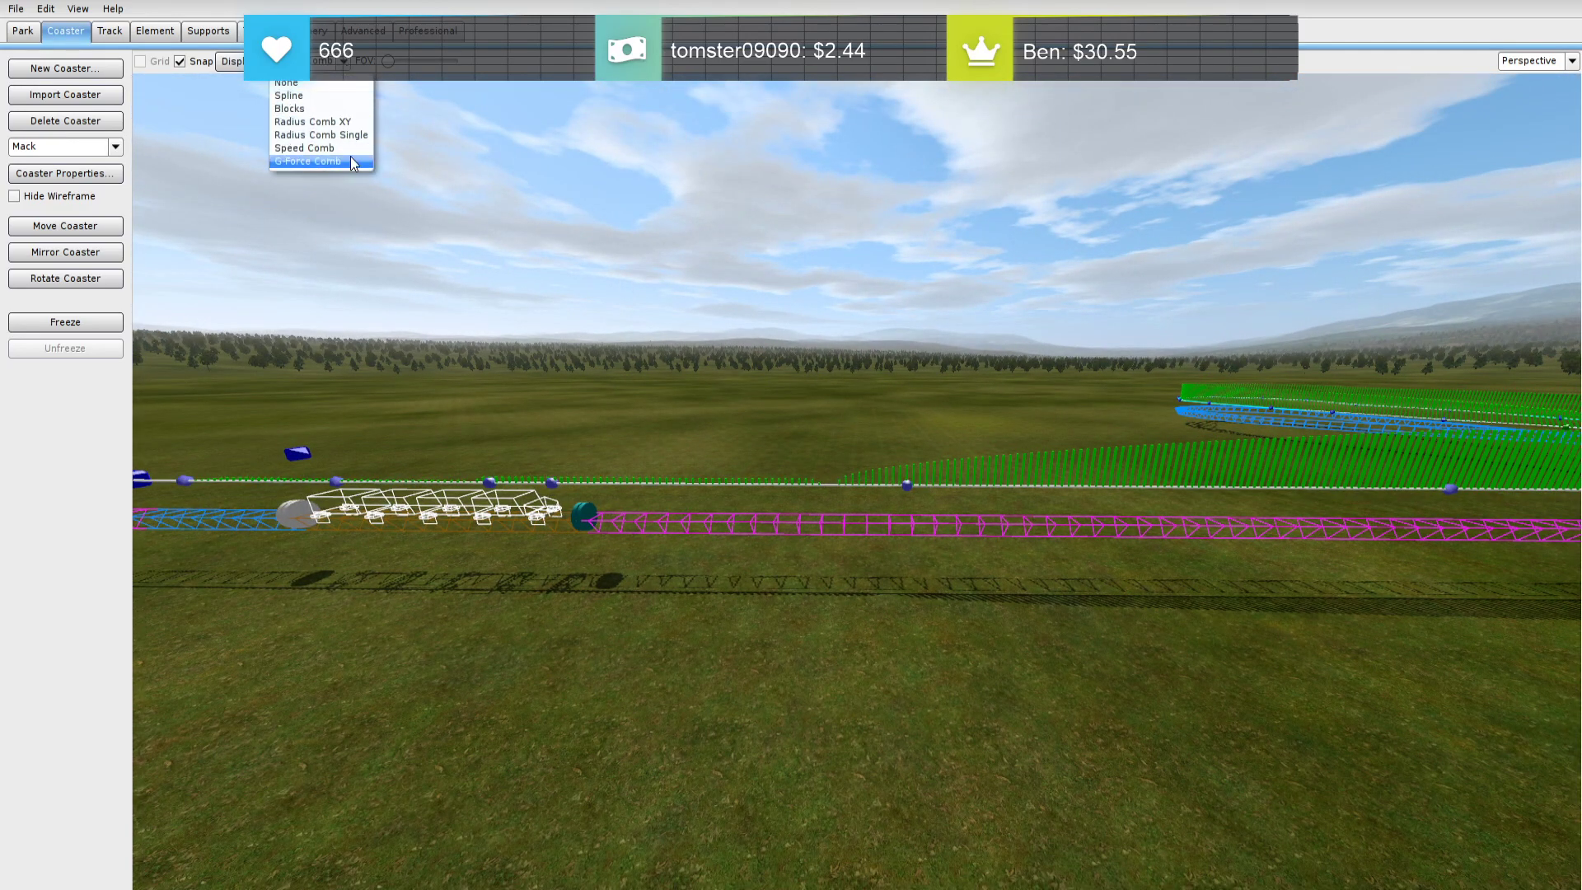
click(318, 163)
click(335, 65)
click(336, 149)
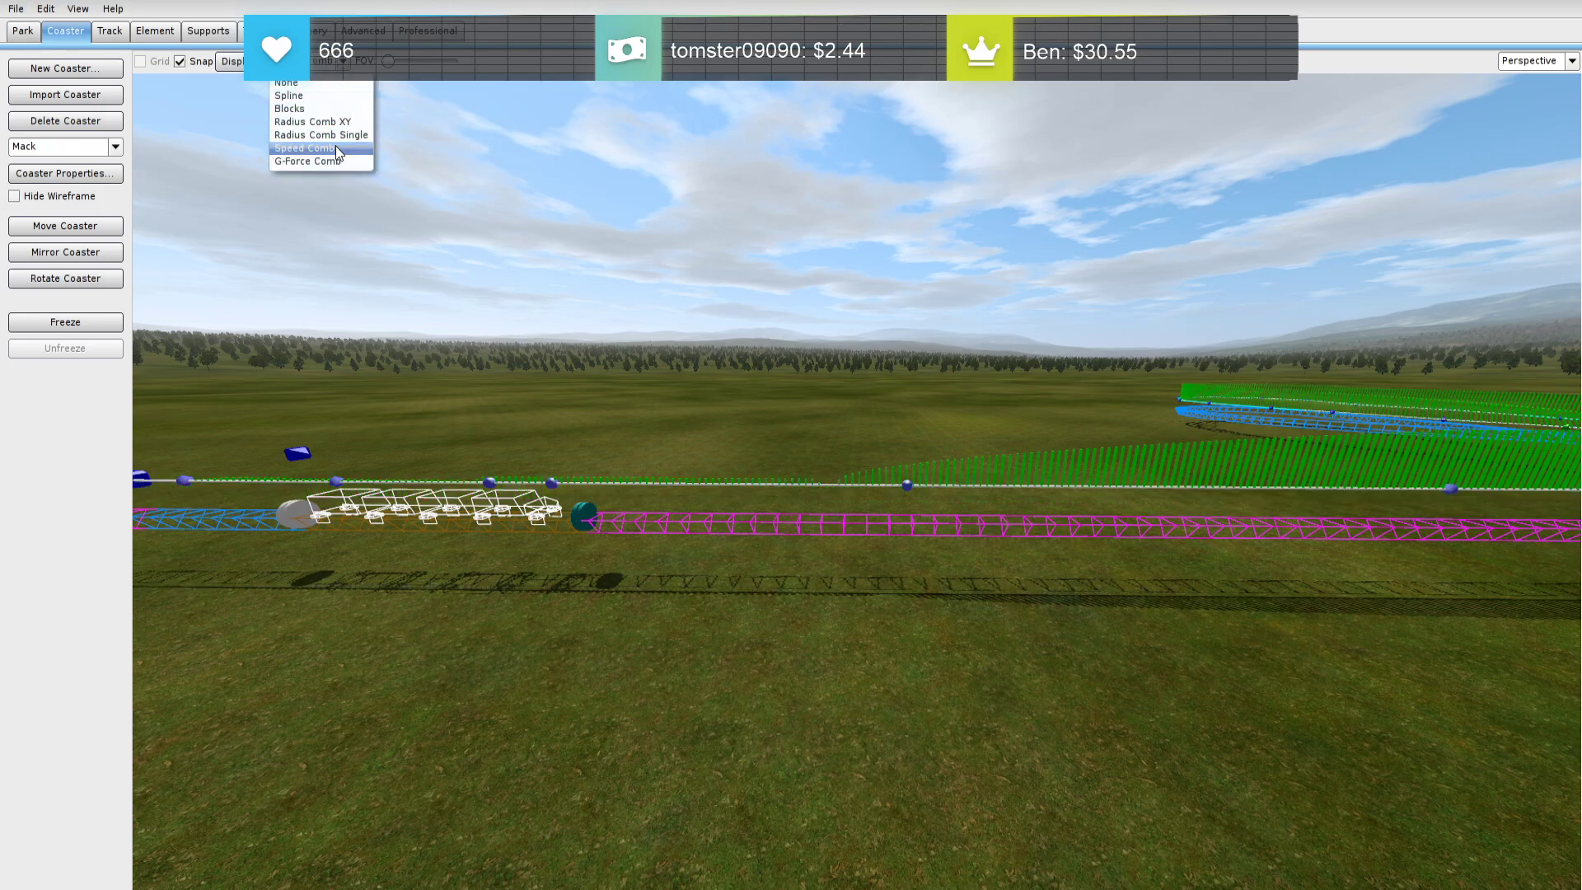
double_click(778, 526)
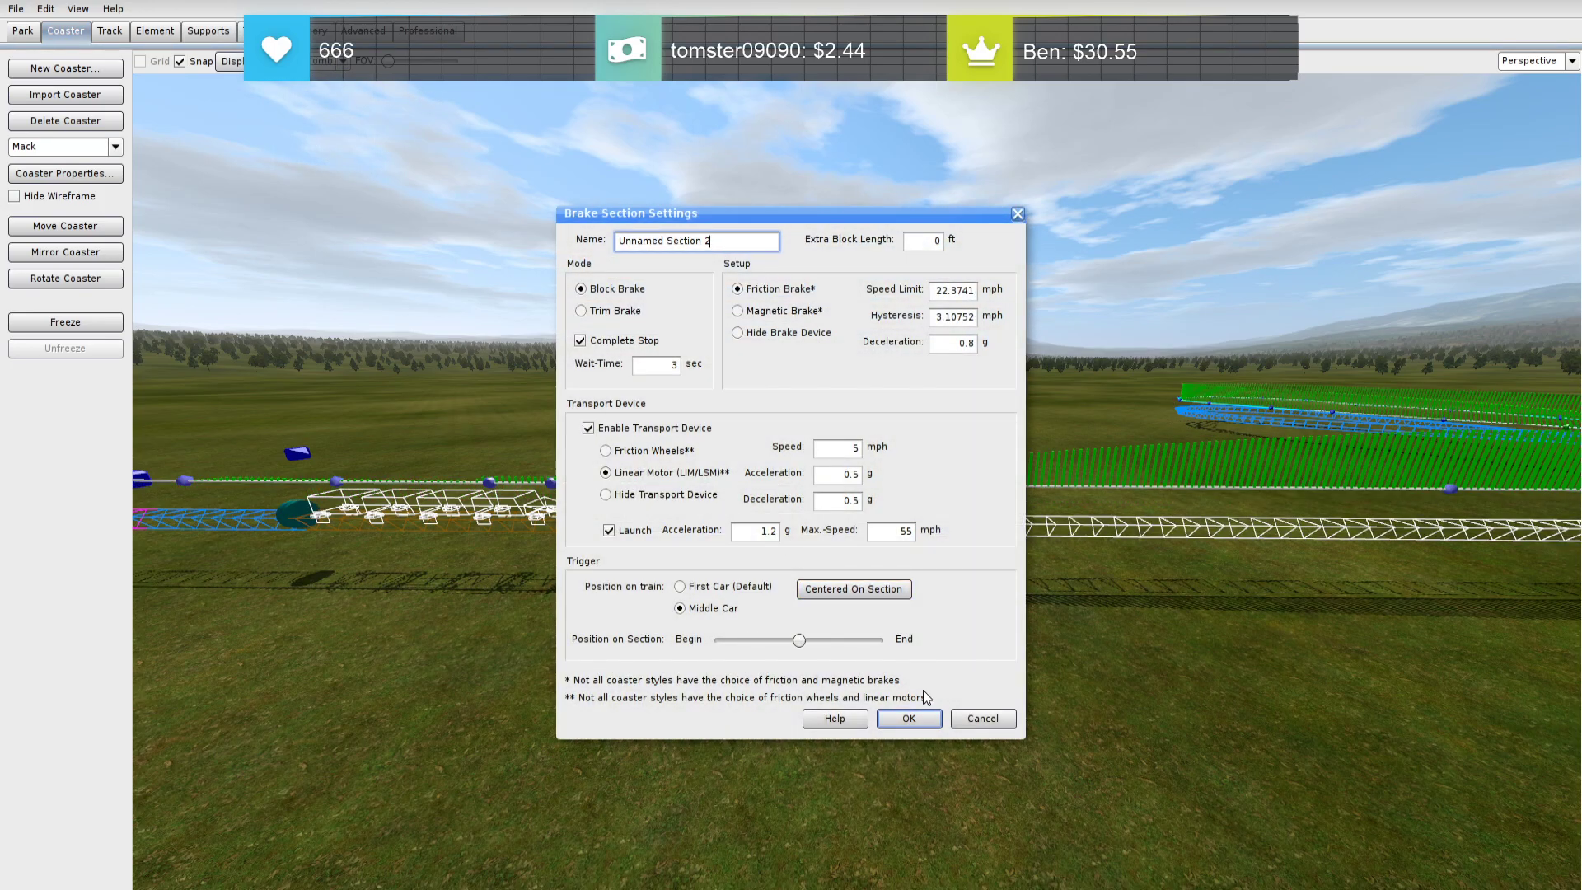
click(914, 715)
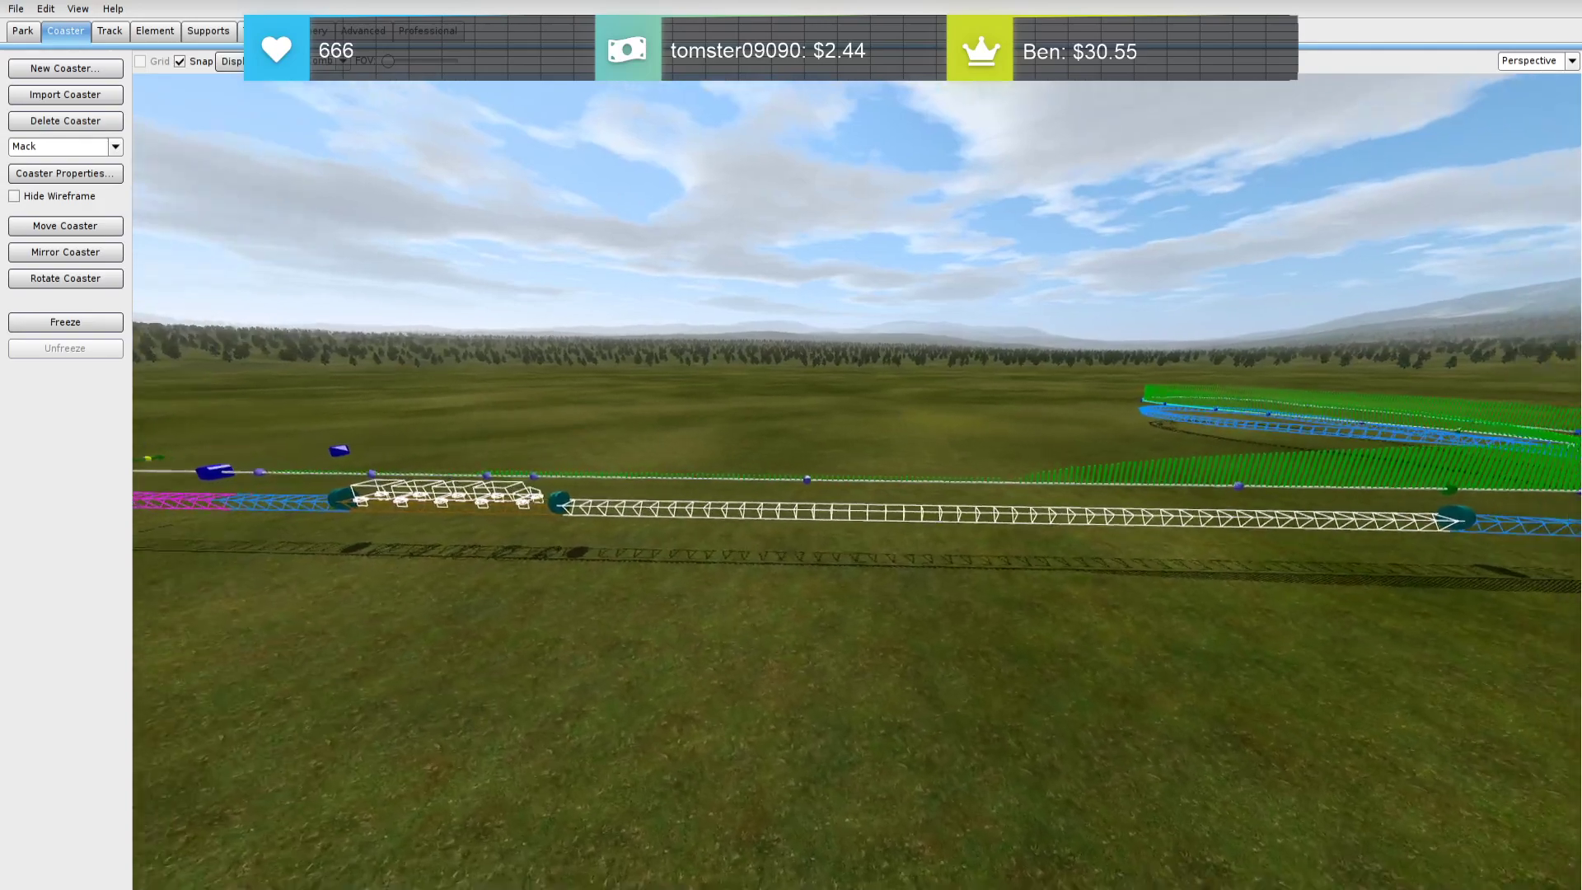
middle_drag(931, 687, 965, 685)
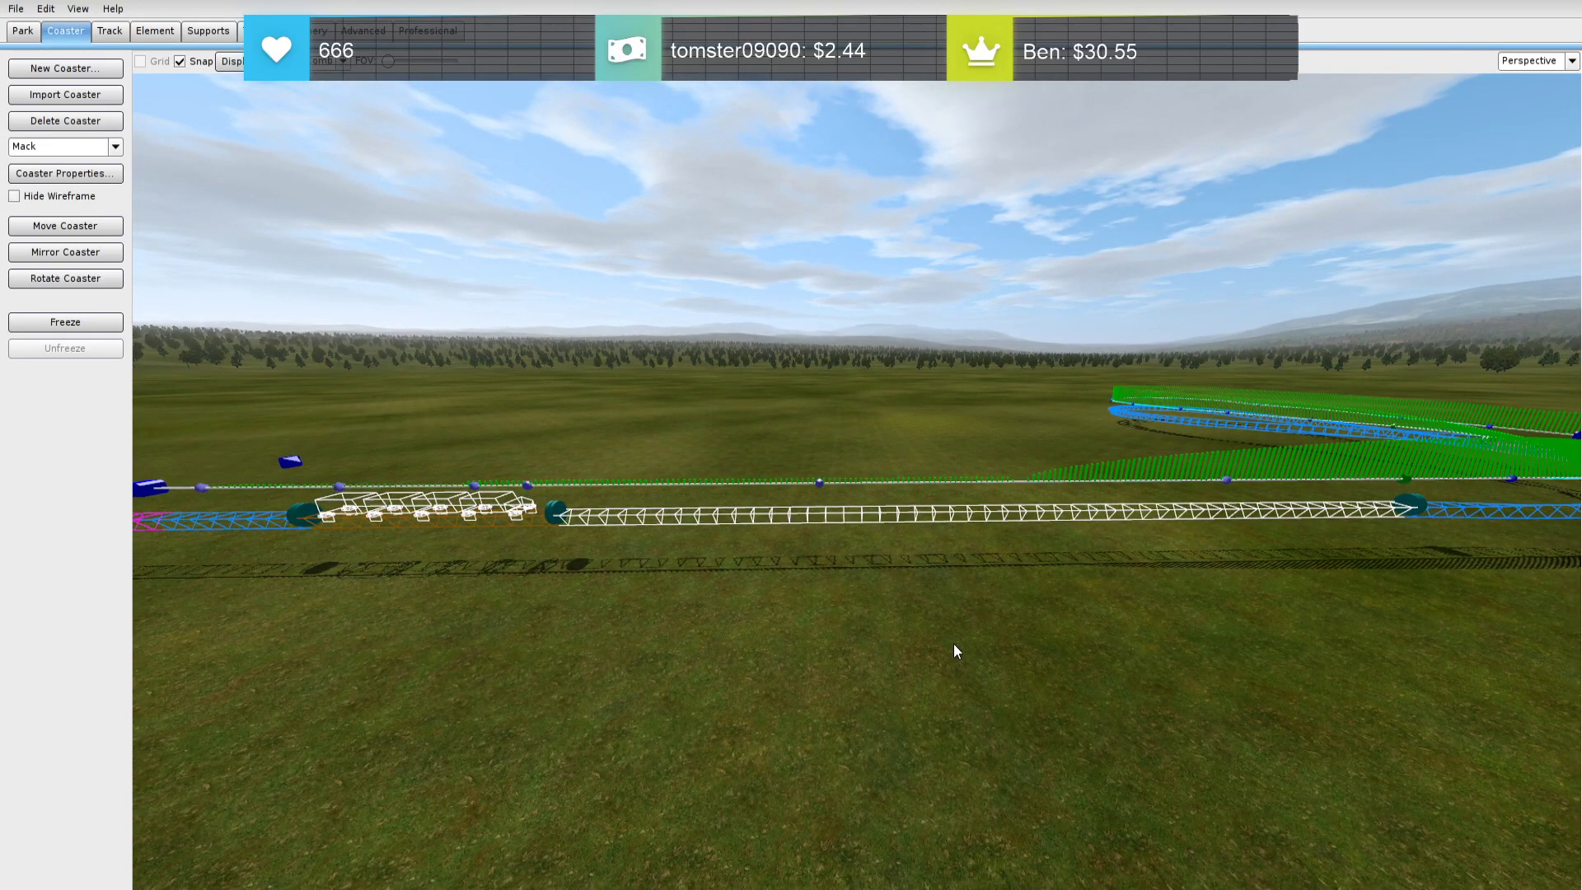
Split the launch section with a type separator near its middle and fine-tune the separator's position
click(109, 30)
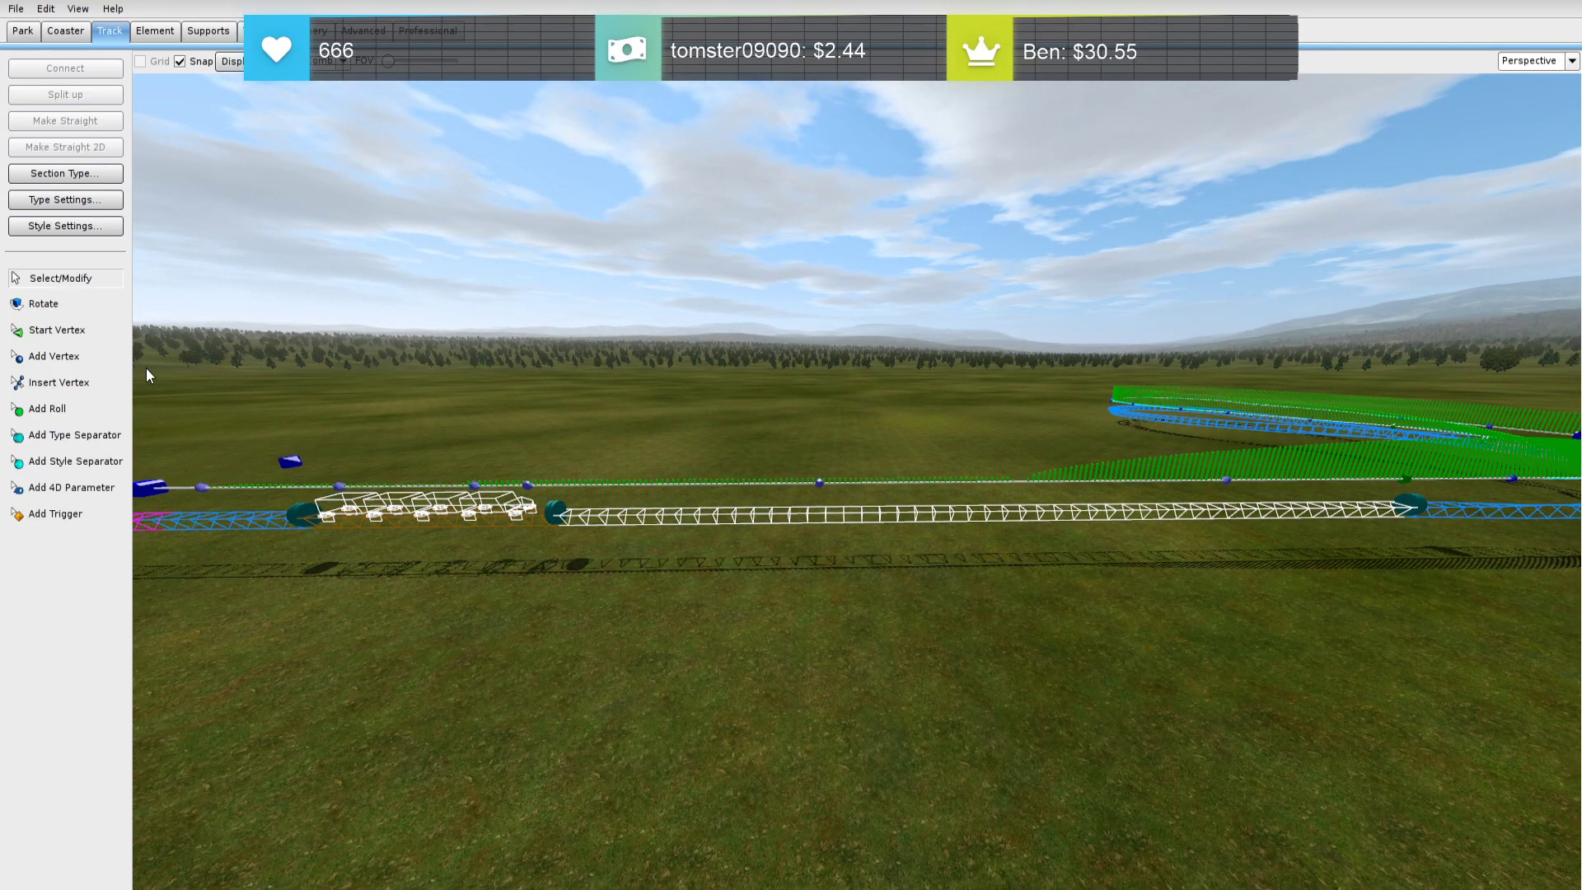
click(110, 436)
click(967, 514)
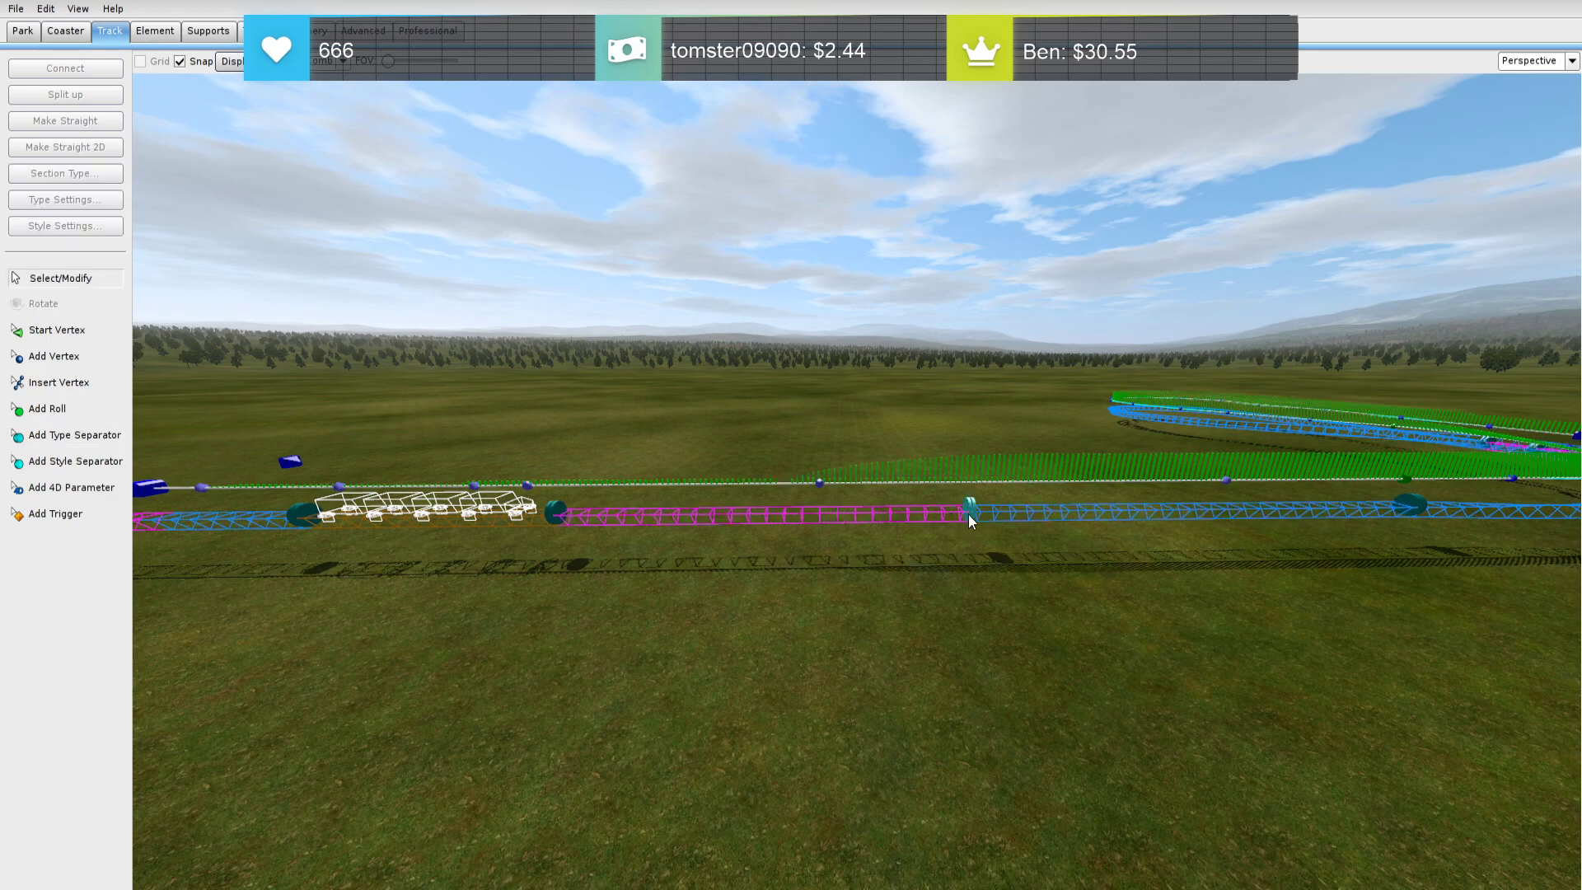
middle_drag(897, 515, 679, 422)
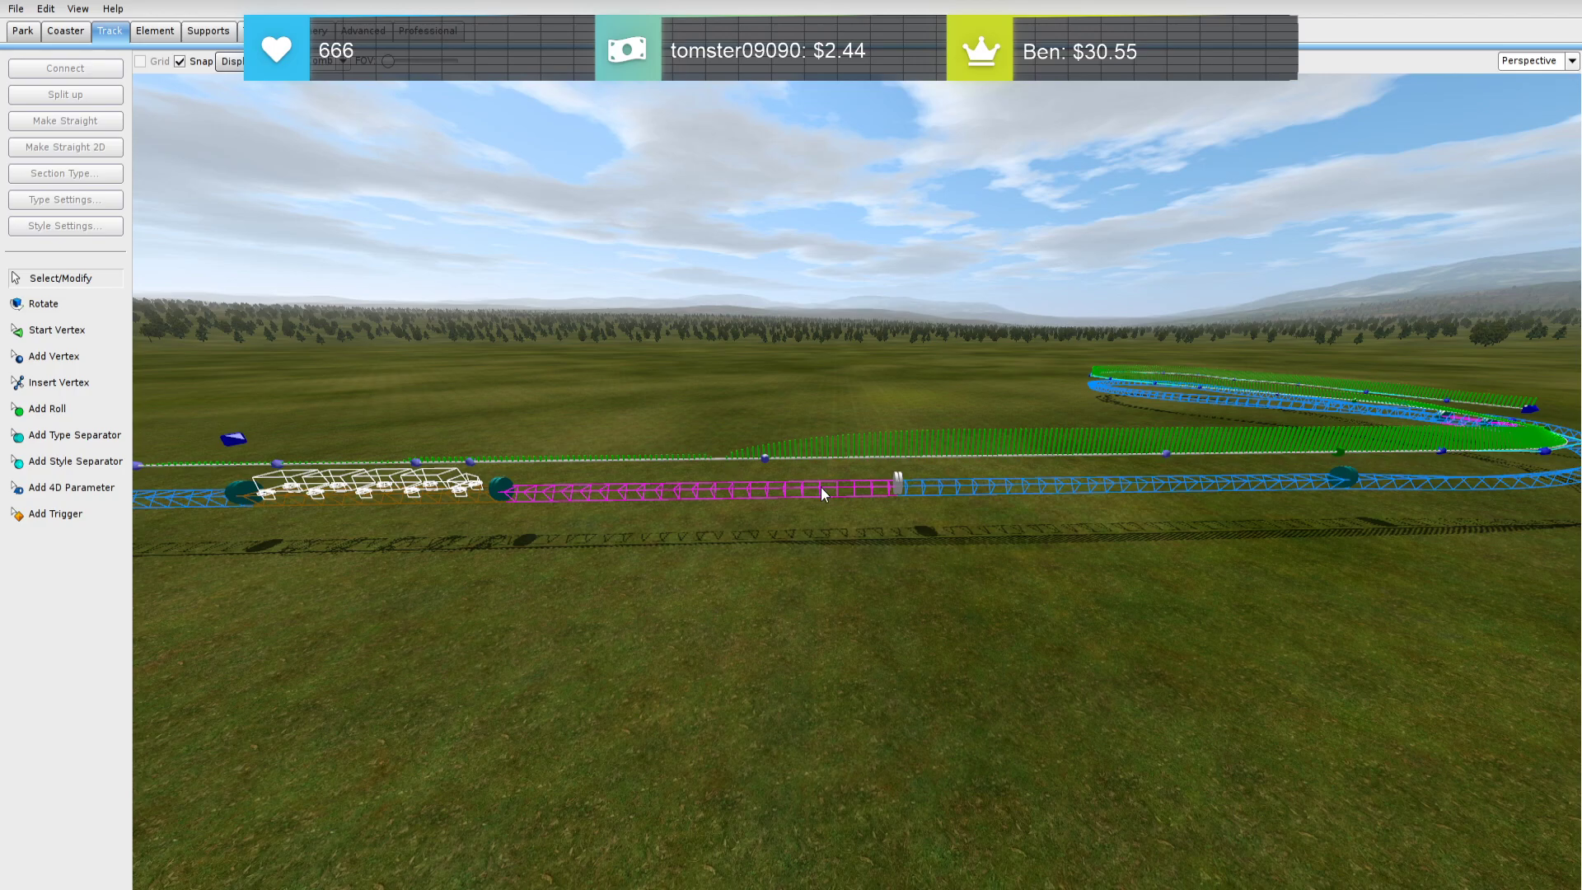
drag(901, 491, 916, 492)
middle_drag(925, 496, 636, 487)
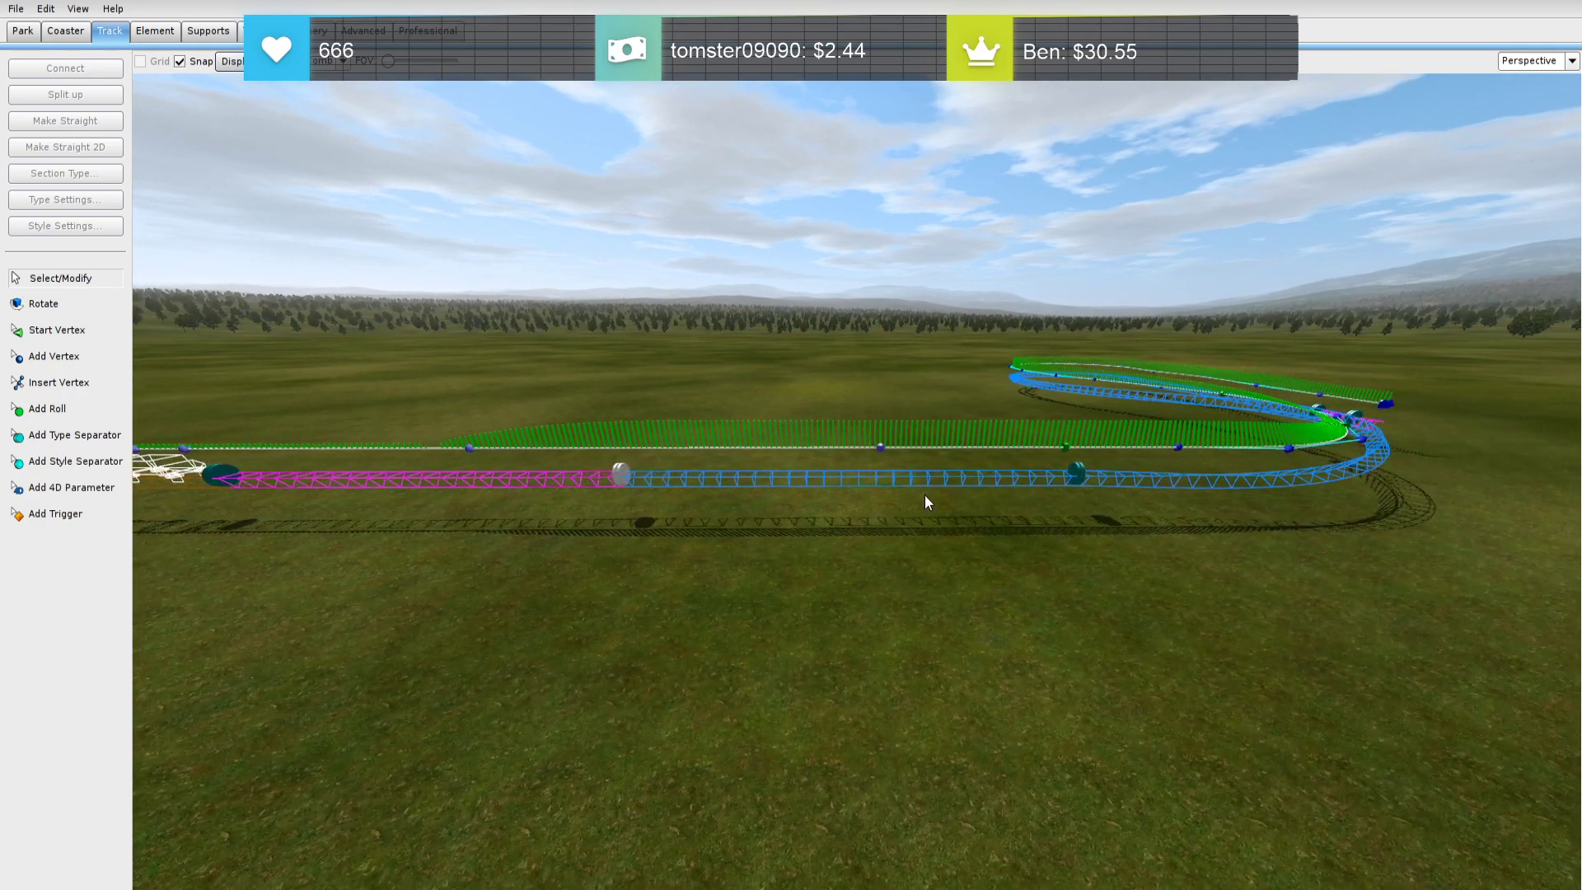
Make the section after the new separator a linear-motor Transport section with 1 g acceleration and 0.1 g deceleration
click(924, 495)
click(90, 174)
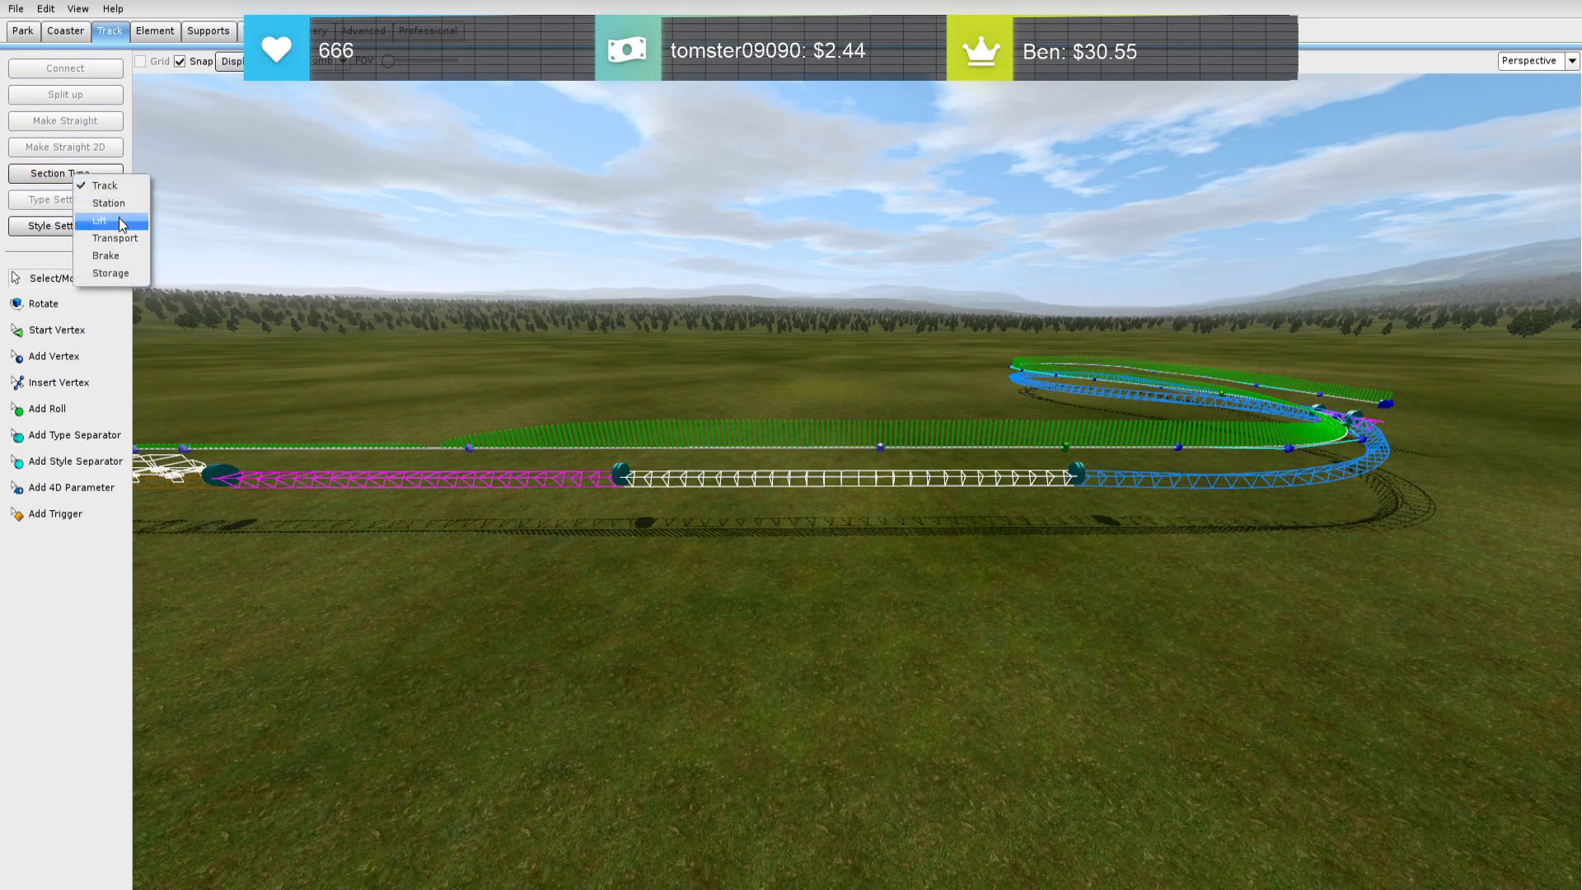
click(130, 238)
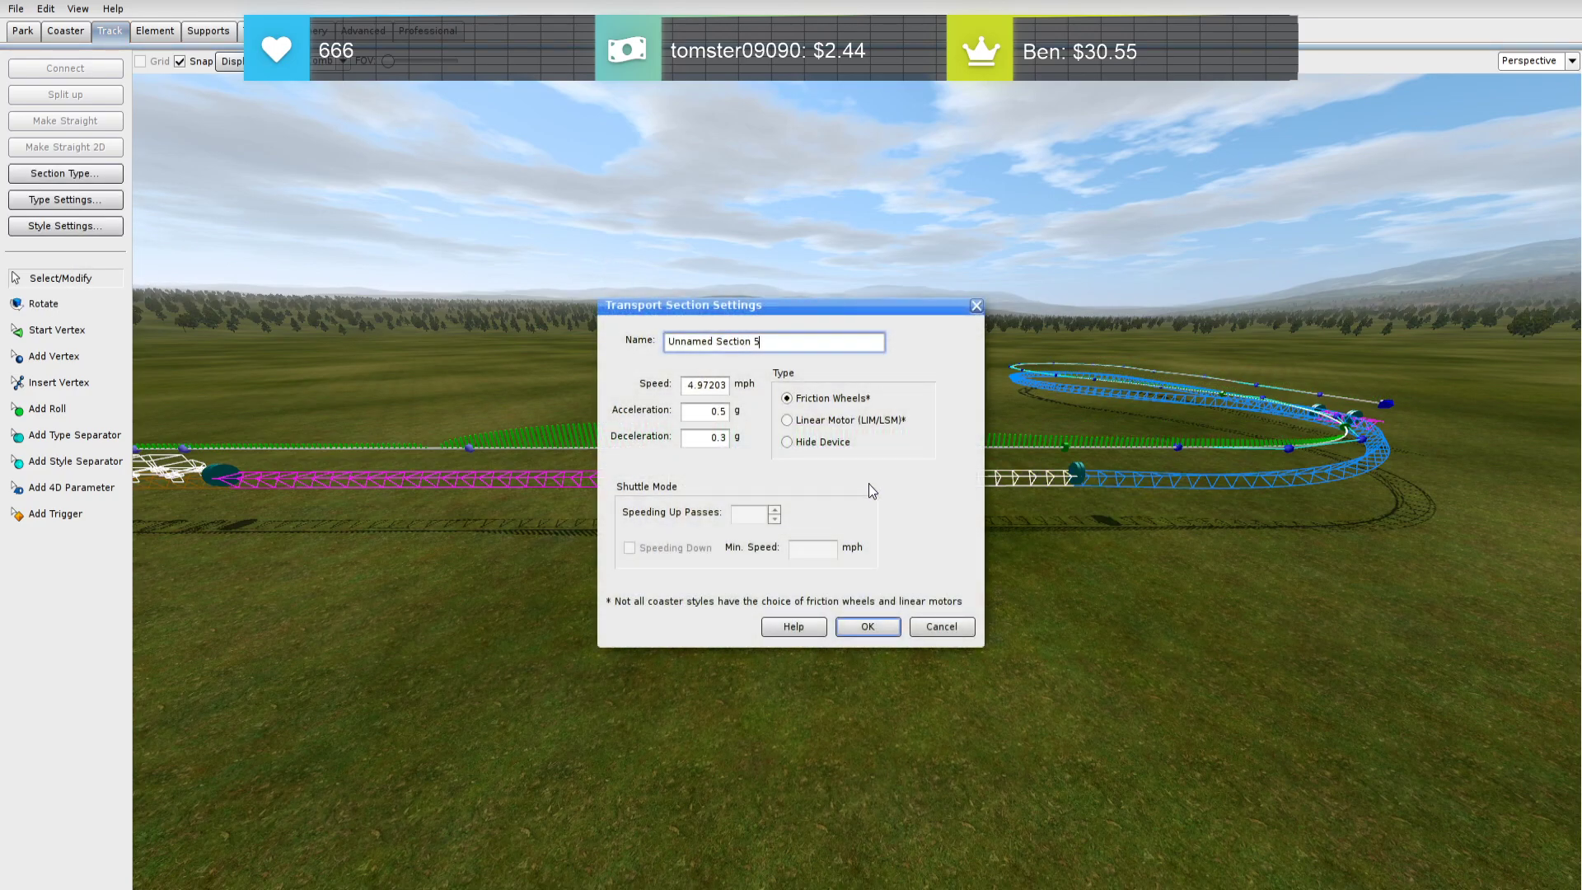
click(719, 416)
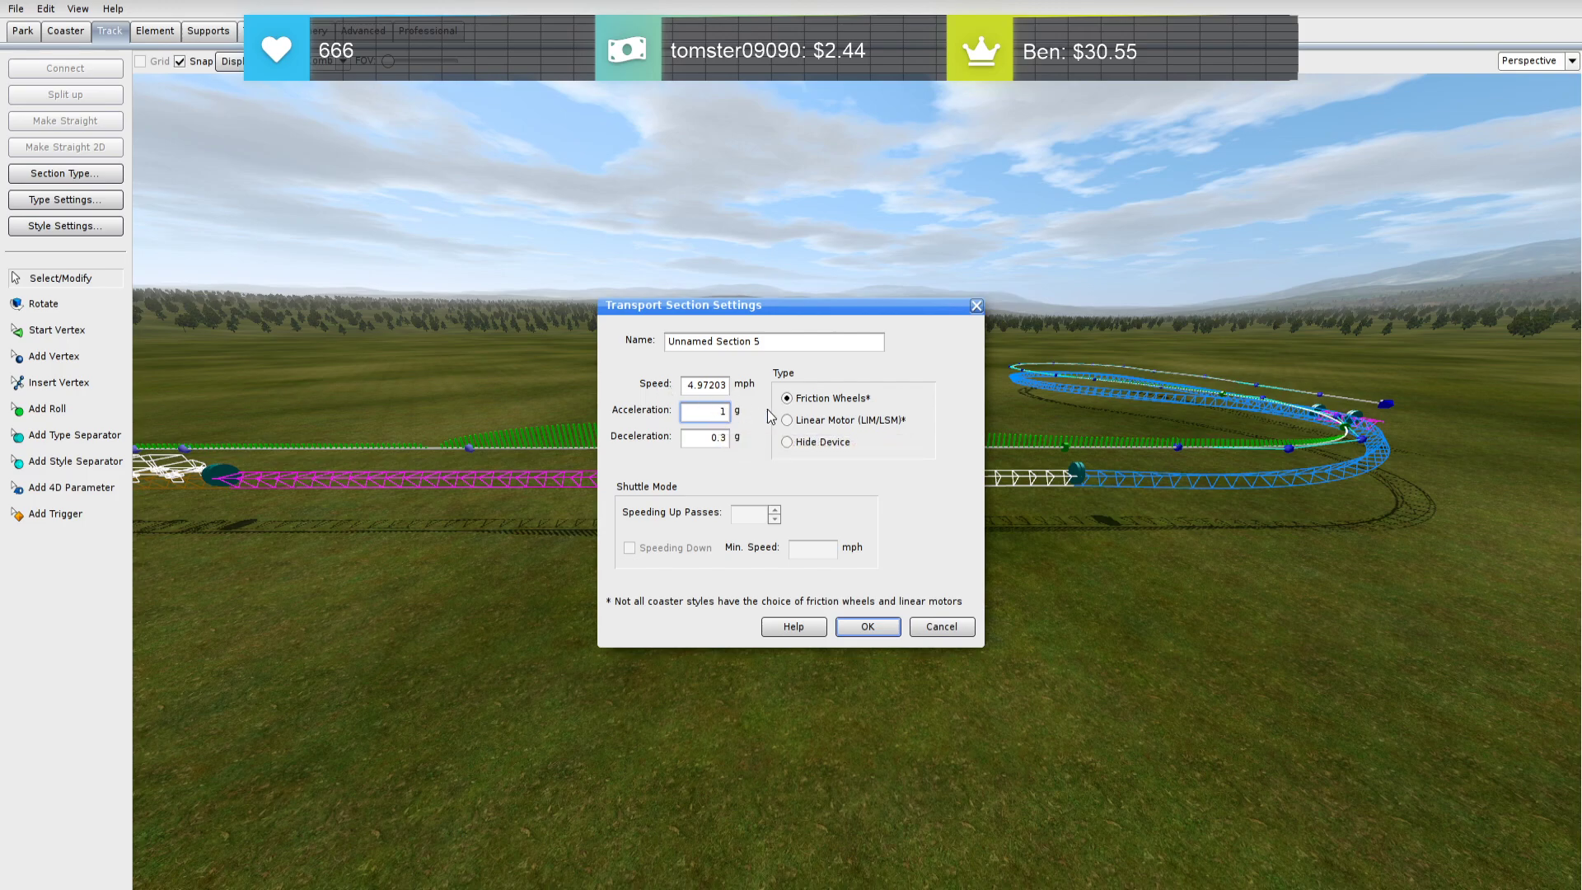
click(723, 441)
key(BackSpace)
text(1)
drag(688, 384, 814, 401)
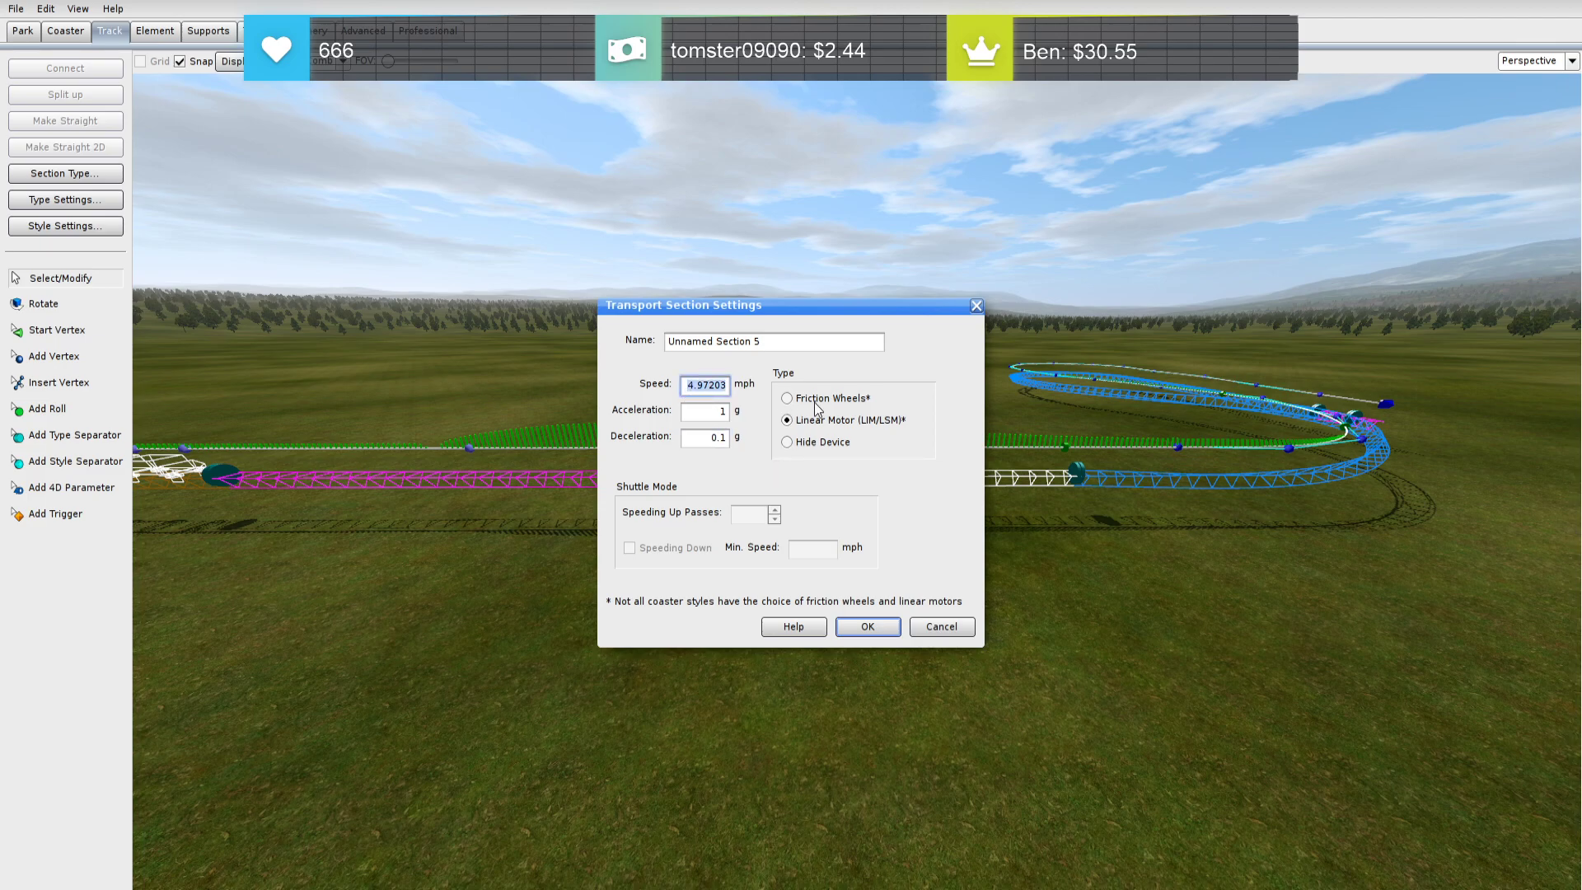
click(863, 629)
Display the G-force comb and examine the forces along the launch and first curve
right_drag(863, 630, 1153, 560)
key(w)
right_drag(827, 564, 494, 601)
key(s)
click(342, 63)
click(342, 160)
right_drag(412, 234, 653, 403)
Select the first curve's control points as a group and depump their vertices
key(w)
key(s)
drag(1035, 440, 705, 341)
click(155, 30)
click(98, 226)
click(585, 586)
Shift a control point of the first curve slightly to smooth its shape
right_drag(587, 586, 727, 568)
key(w)
key(d)
key(a)
drag(808, 475, 780, 479)
key(w)
key(a)
Nudge two more control points around the curve slightly to even out its G-force comb
right_drag(780, 480, 748, 461)
key(w)
key(s)
key(w)
key(s)
key(w)
key(s)
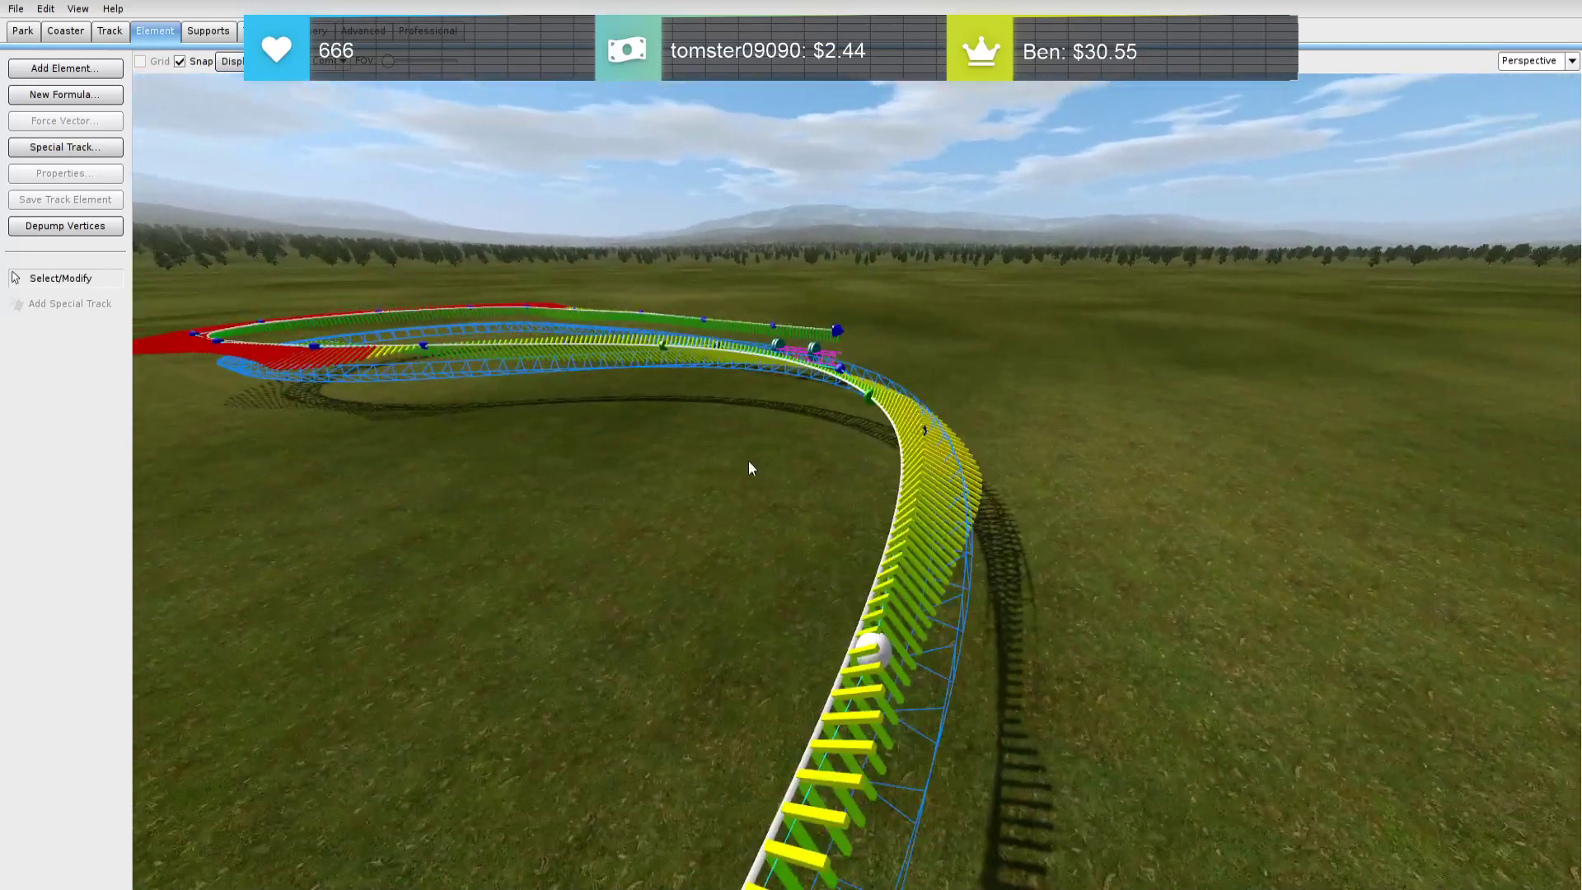
drag(928, 427, 893, 437)
key(a)
right_drag(892, 437, 935, 466)
key(s)
drag(1042, 517, 1024, 523)
right_drag(1024, 523, 1013, 568)
key(s)
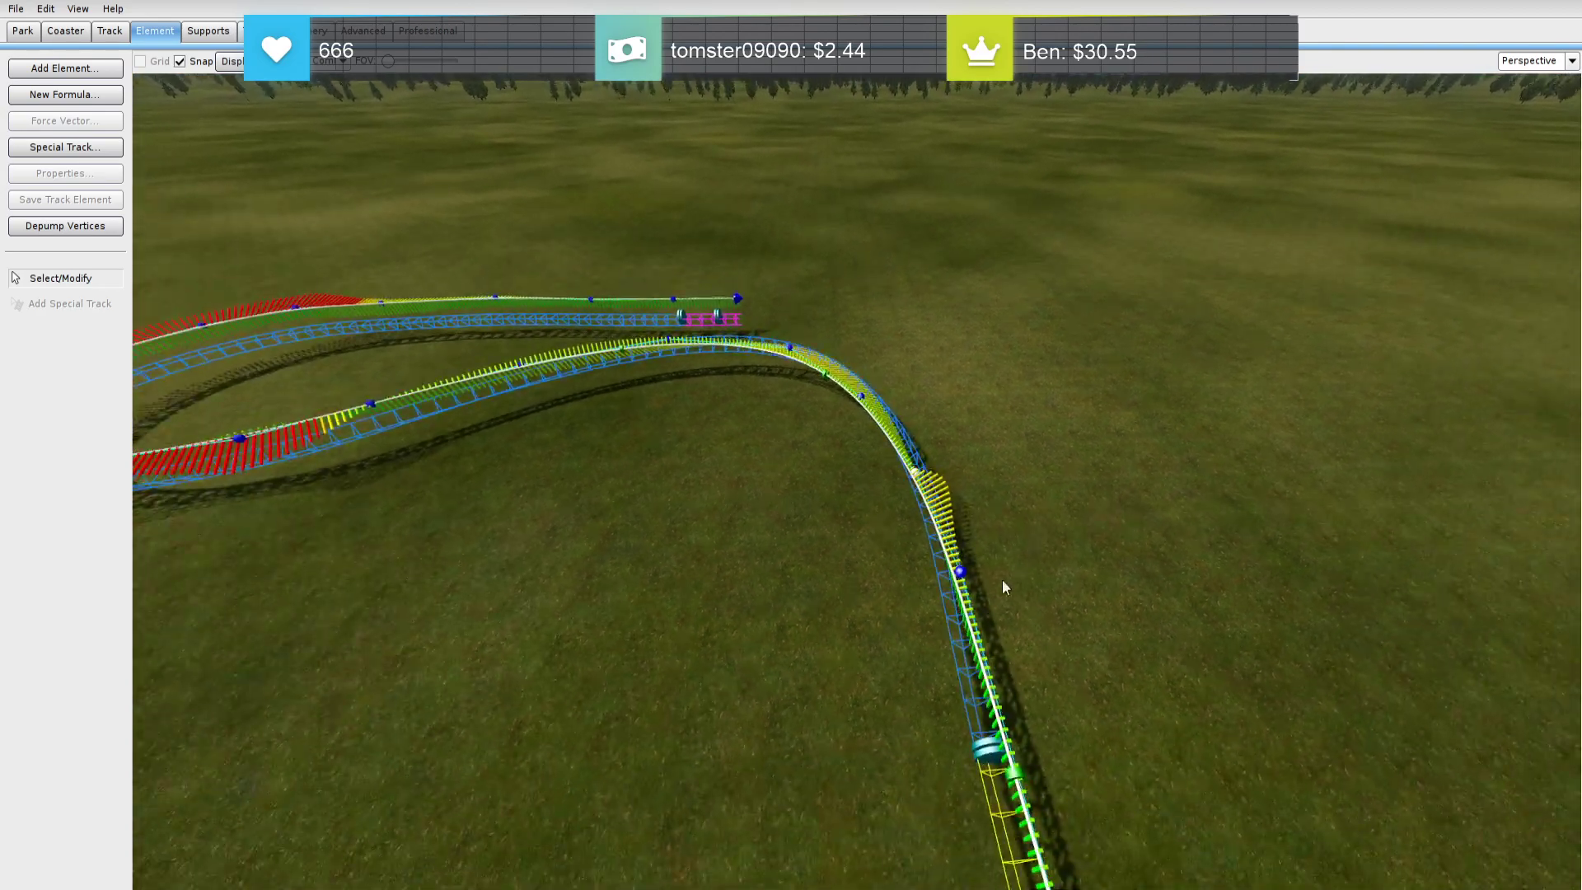
Select the control points around the curve after the launch and depump their vertices repeatedly
drag(1040, 599, 784, 354)
click(67, 224)
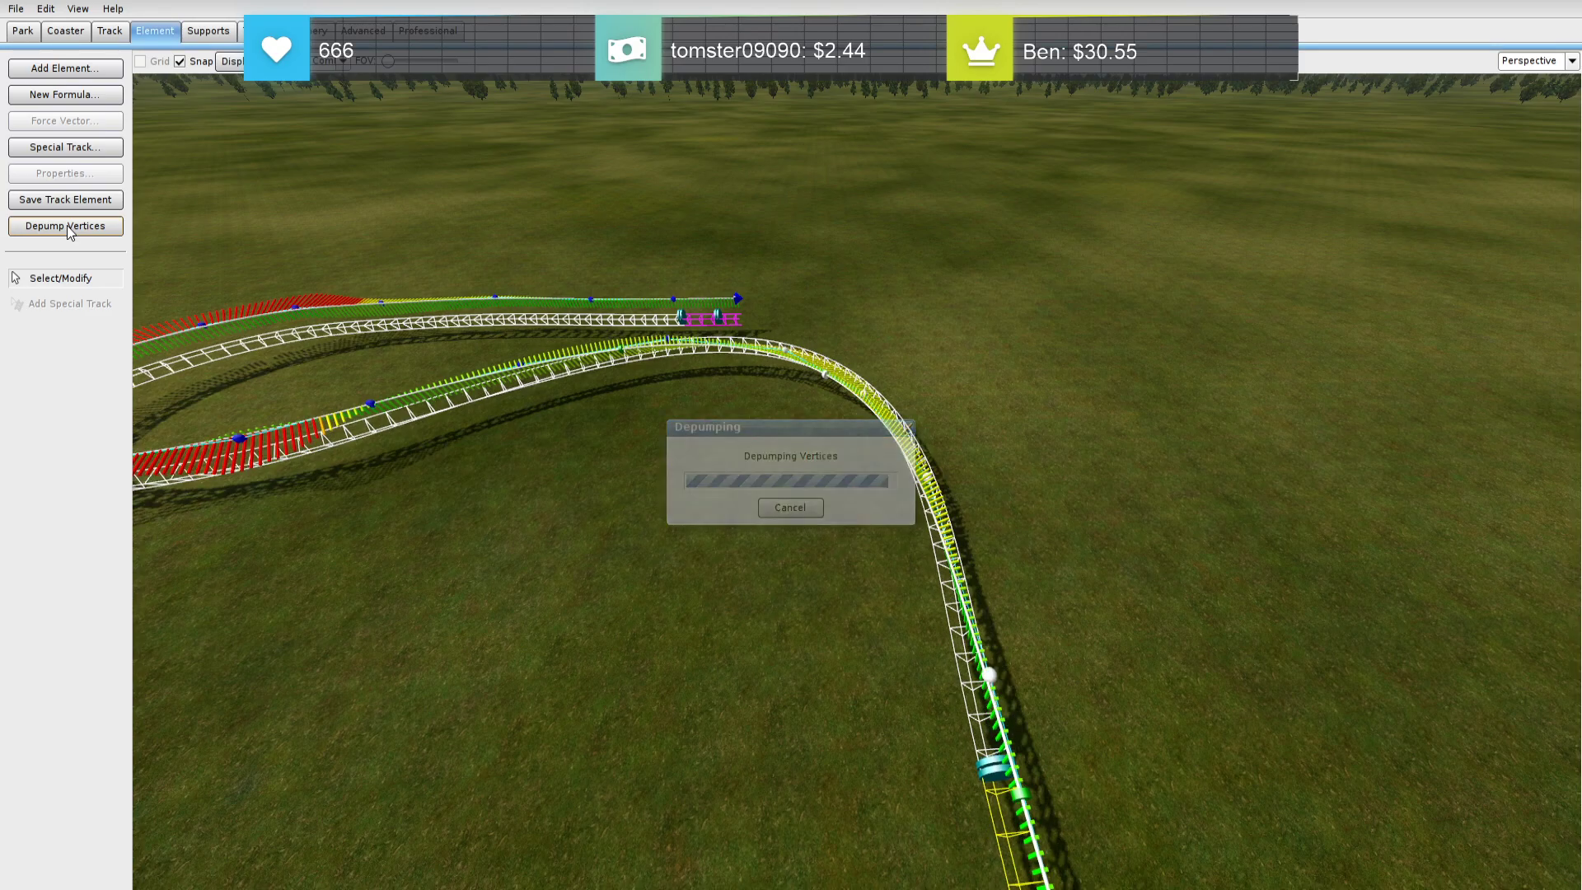
click(67, 225)
click(67, 225)
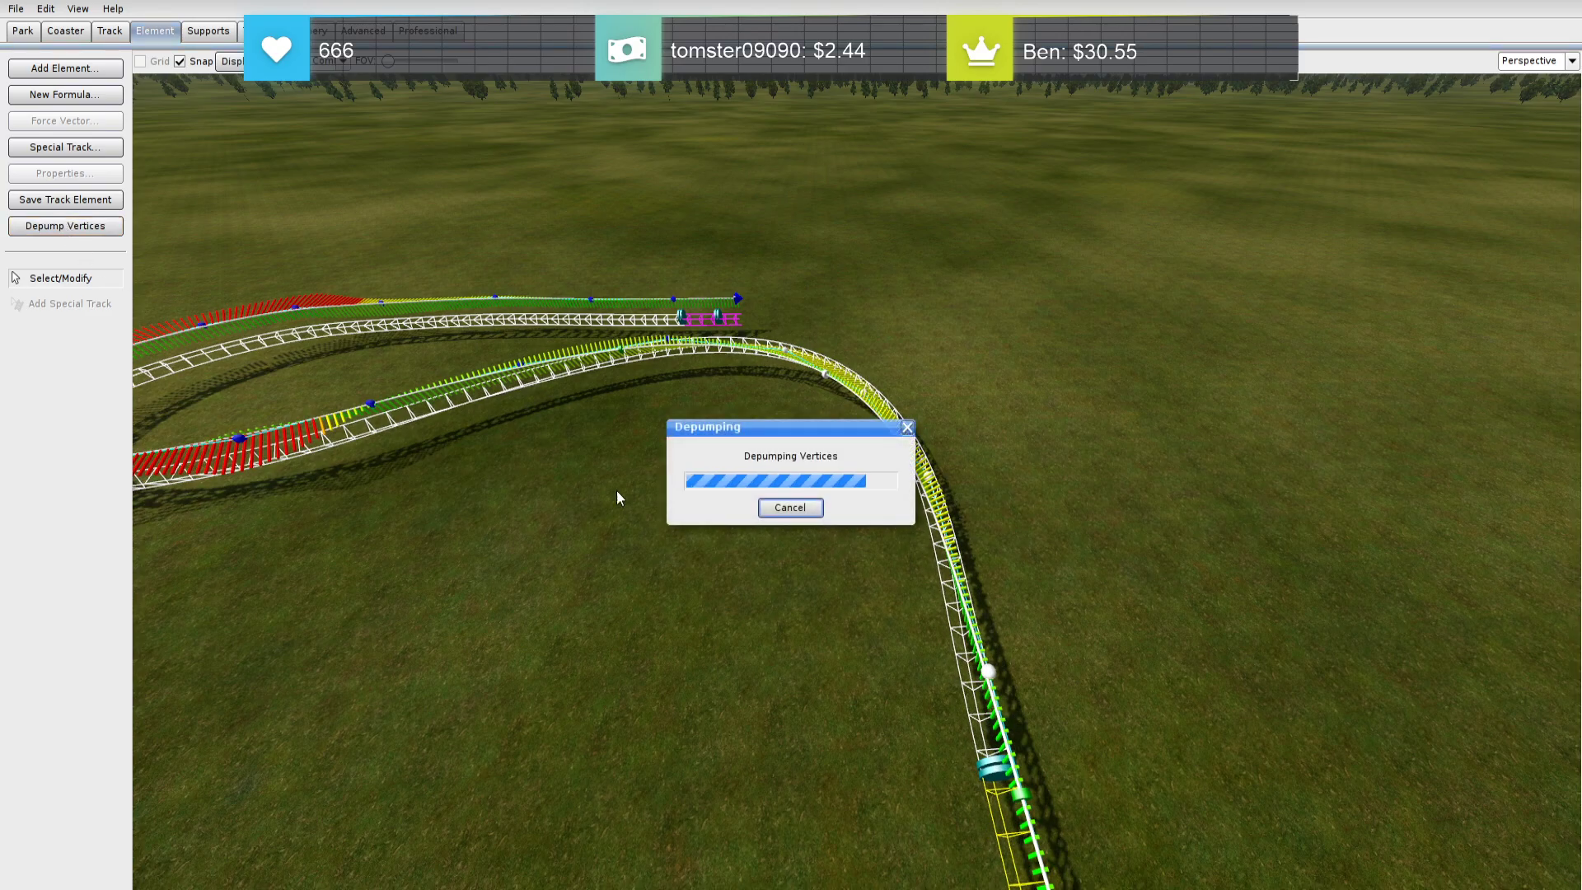
click(606, 587)
right_drag(606, 587, 659, 561)
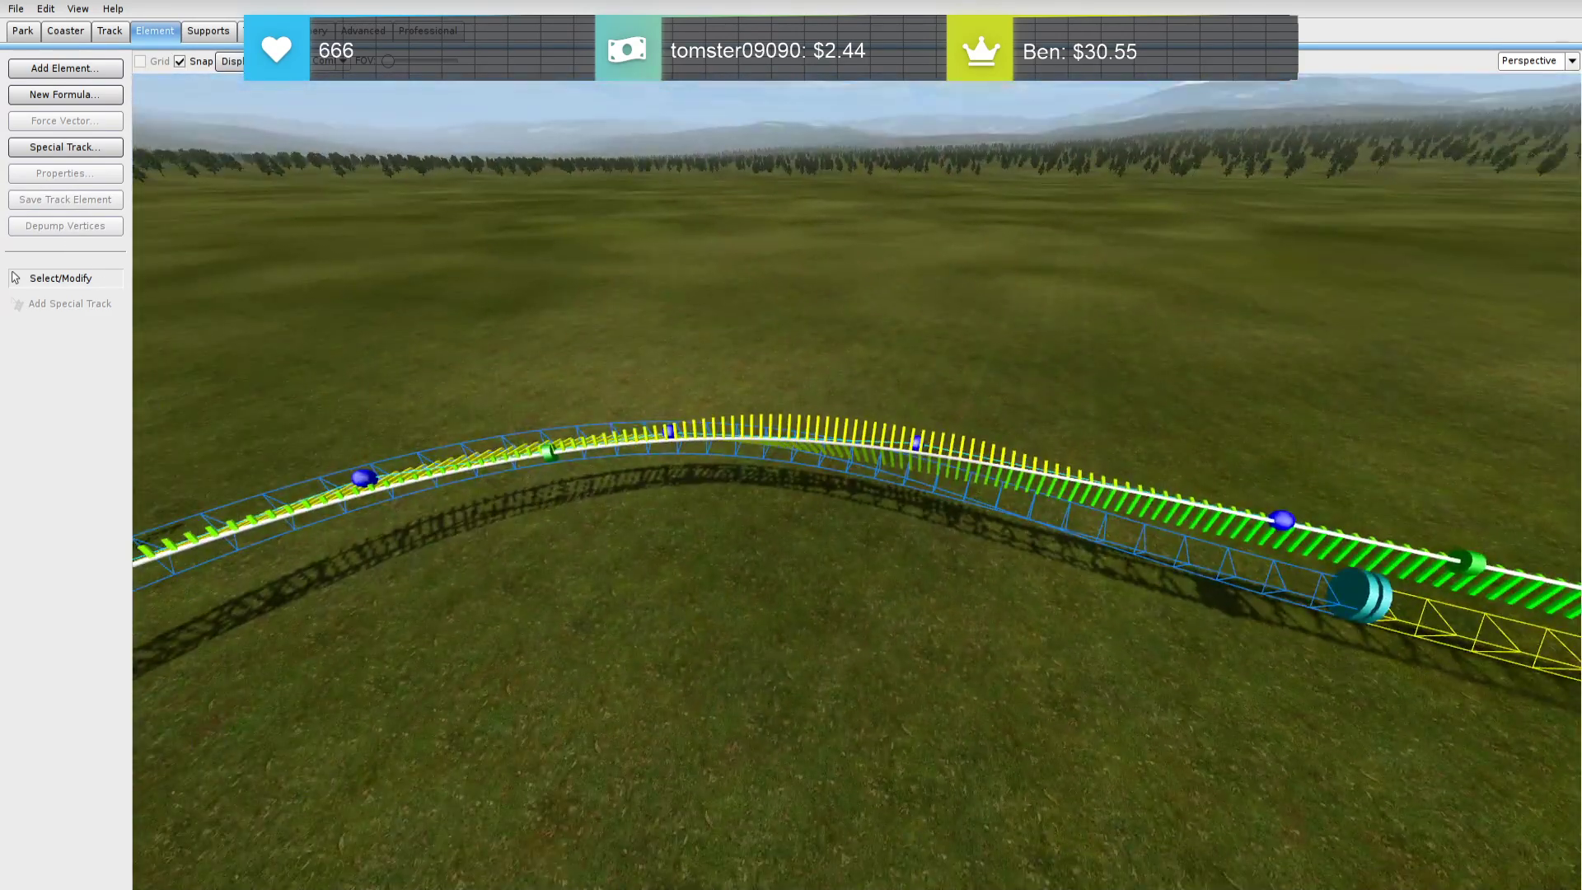
Slide a roll point along the curve and set its banking for no lateral G-force
mouse_move(550, 466)
mouse_down()
mouse_move(855, 491)
mouse_move(823, 478)
mouse_move(828, 450)
mouse_up()
right_click(827, 450)
click(1037, 477)
click(1098, 452)
Reposition the roll point again and recalculate its angle for zero lateral G-force
mouse_move(899, 499)
right_down()
mouse_move(824, 497)
mouse_move(899, 499)
right_up()
mouse_move(524, 449)
mouse_down()
mouse_move(780, 445)
mouse_move(703, 439)
mouse_up()
double_click(709, 418)
click(1086, 482)
click(1098, 452)
Raise the two control points in the middle of the curve slightly in alternating small moves
right_drag(1080, 483, 857, 499)
drag(833, 490, 837, 478)
click(1061, 492)
drag(1052, 495, 1049, 483)
drag(839, 477, 837, 470)
drag(1051, 478, 1049, 472)
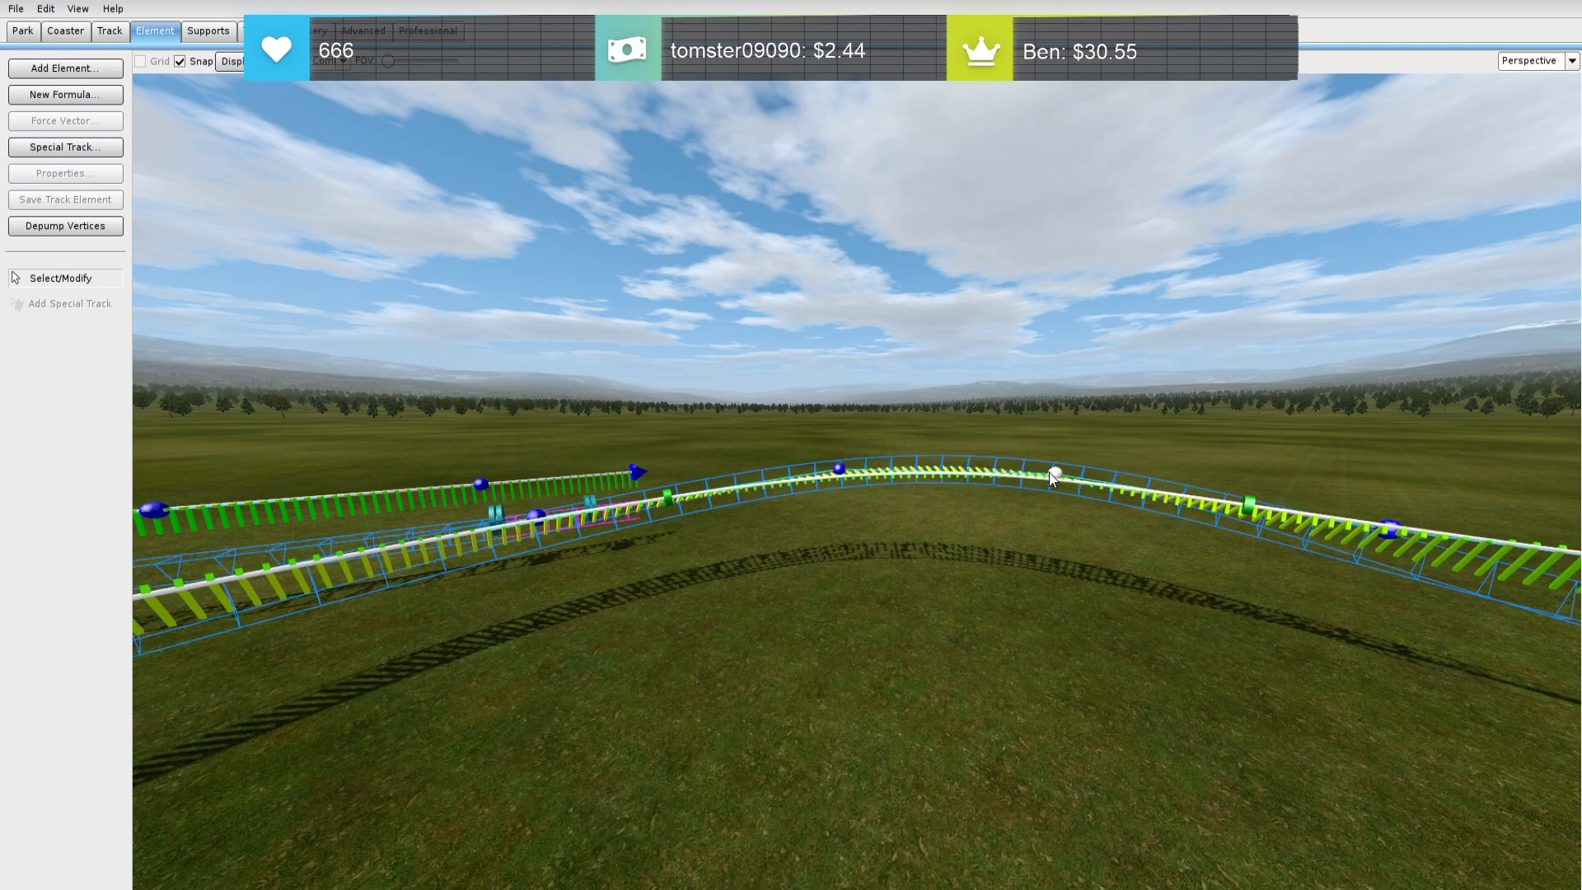
Recalculate the angle of the roll point at the start of the first curve for no lateral G-force
right_drag(1047, 474, 1081, 532)
double_click(1147, 547)
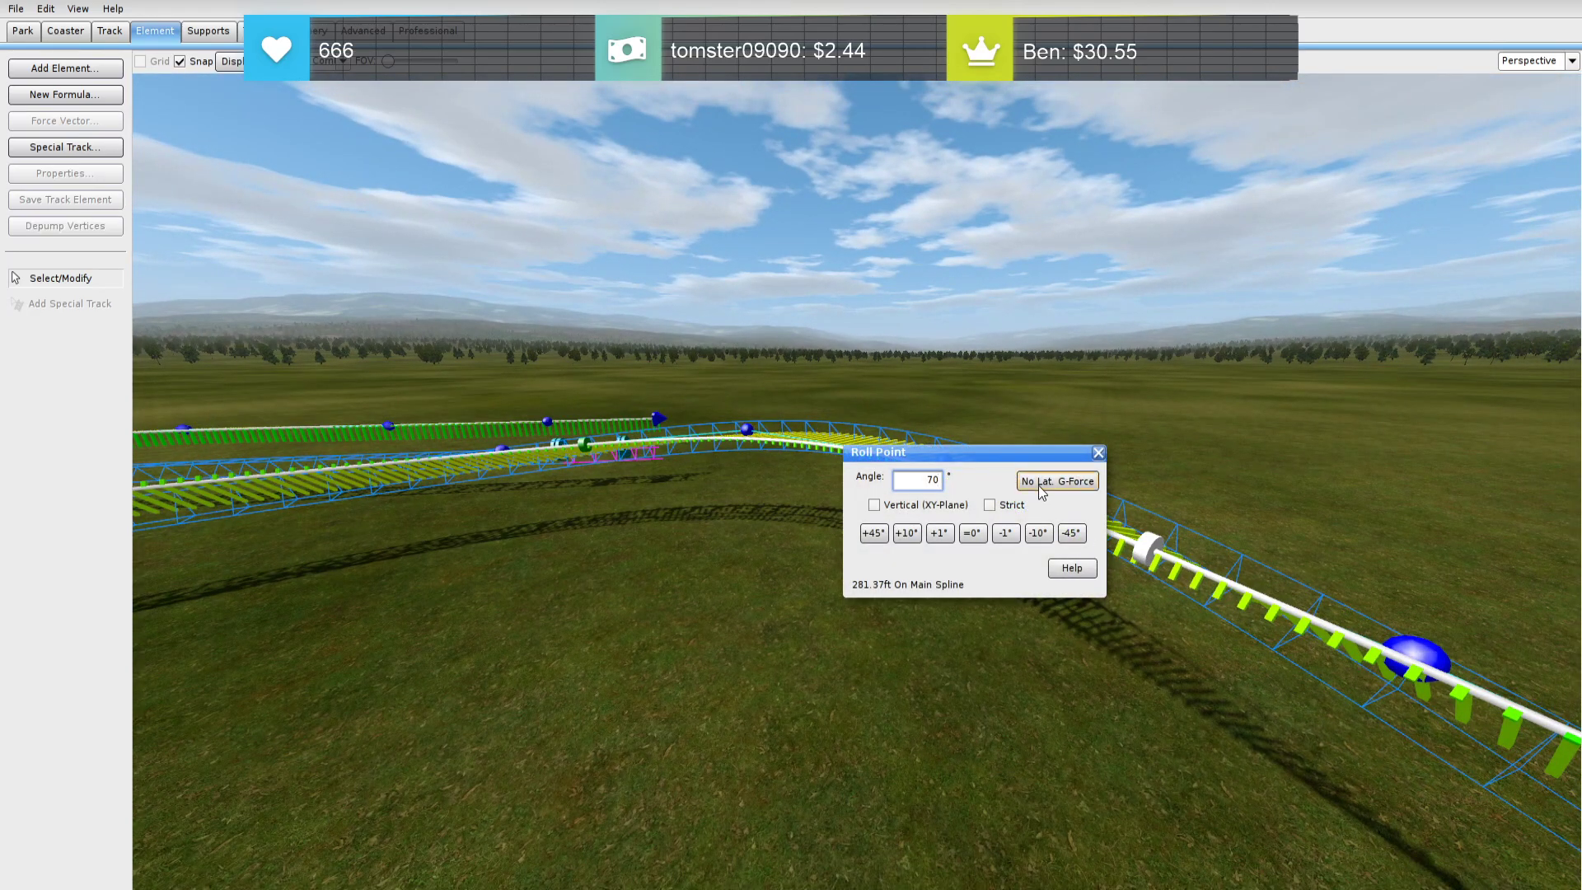
click(1099, 453)
right_drag(1099, 454, 984, 486)
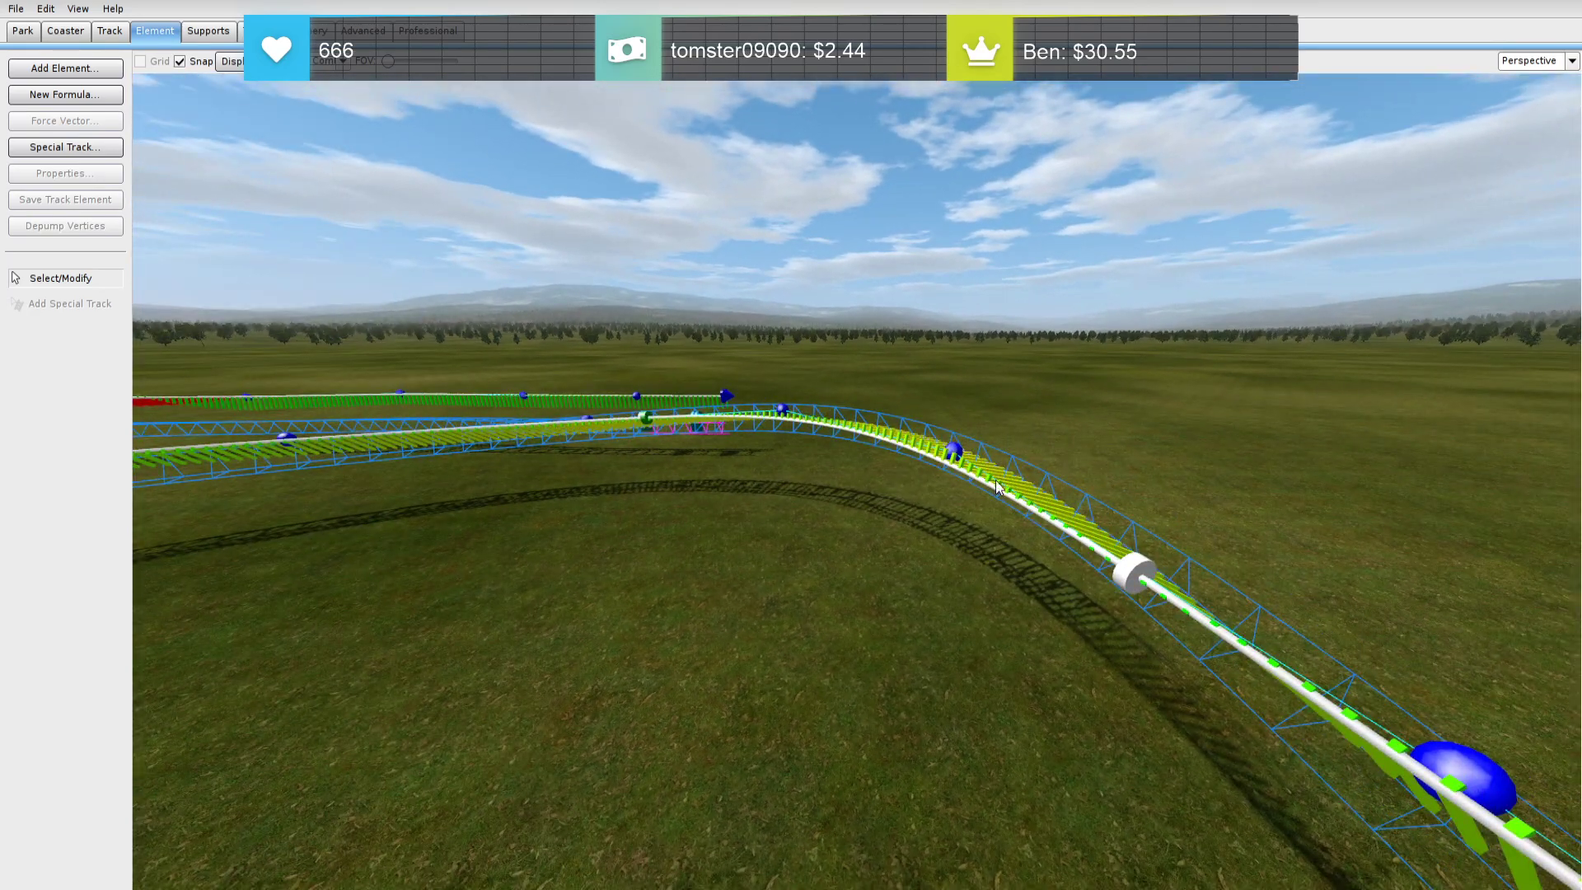
Add a roll point midway around the first curve and set its banking for no lateral G-force
key(r)
click(883, 440)
double_click(876, 441)
click(1057, 480)
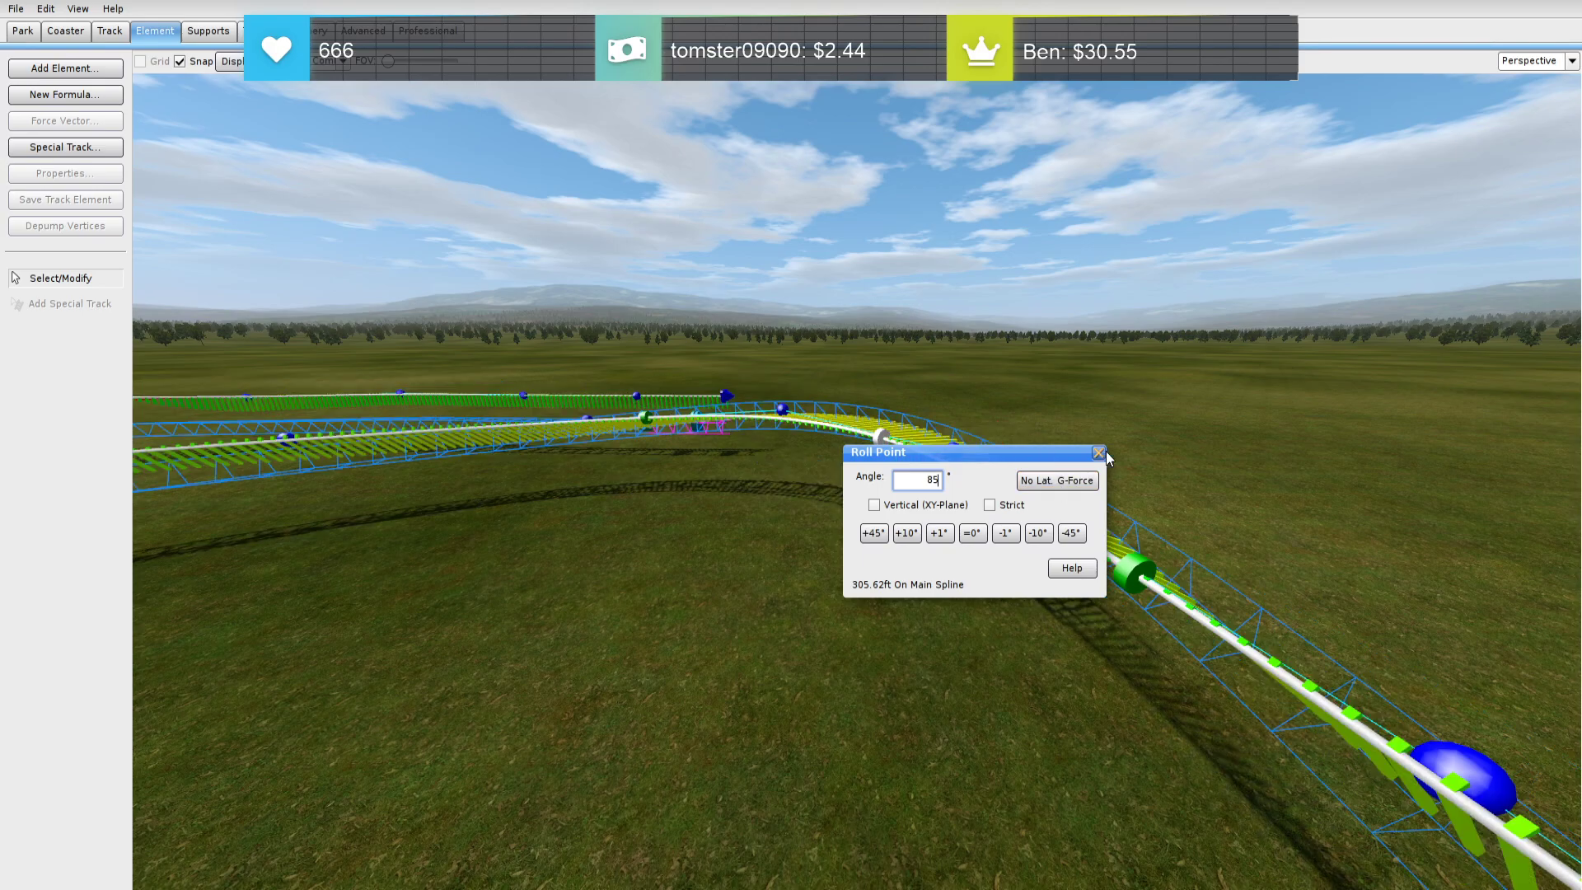
click(1097, 454)
mouse_move(1095, 456)
right_down()
mouse_move(1059, 458)
mouse_move(985, 420)
mouse_move(962, 450)
mouse_move(1096, 459)
right_up()
Raise a control point after the first curve and depump the vertices of the following turnaround
drag(924, 449, 916, 382)
right_drag(917, 382, 829, 471)
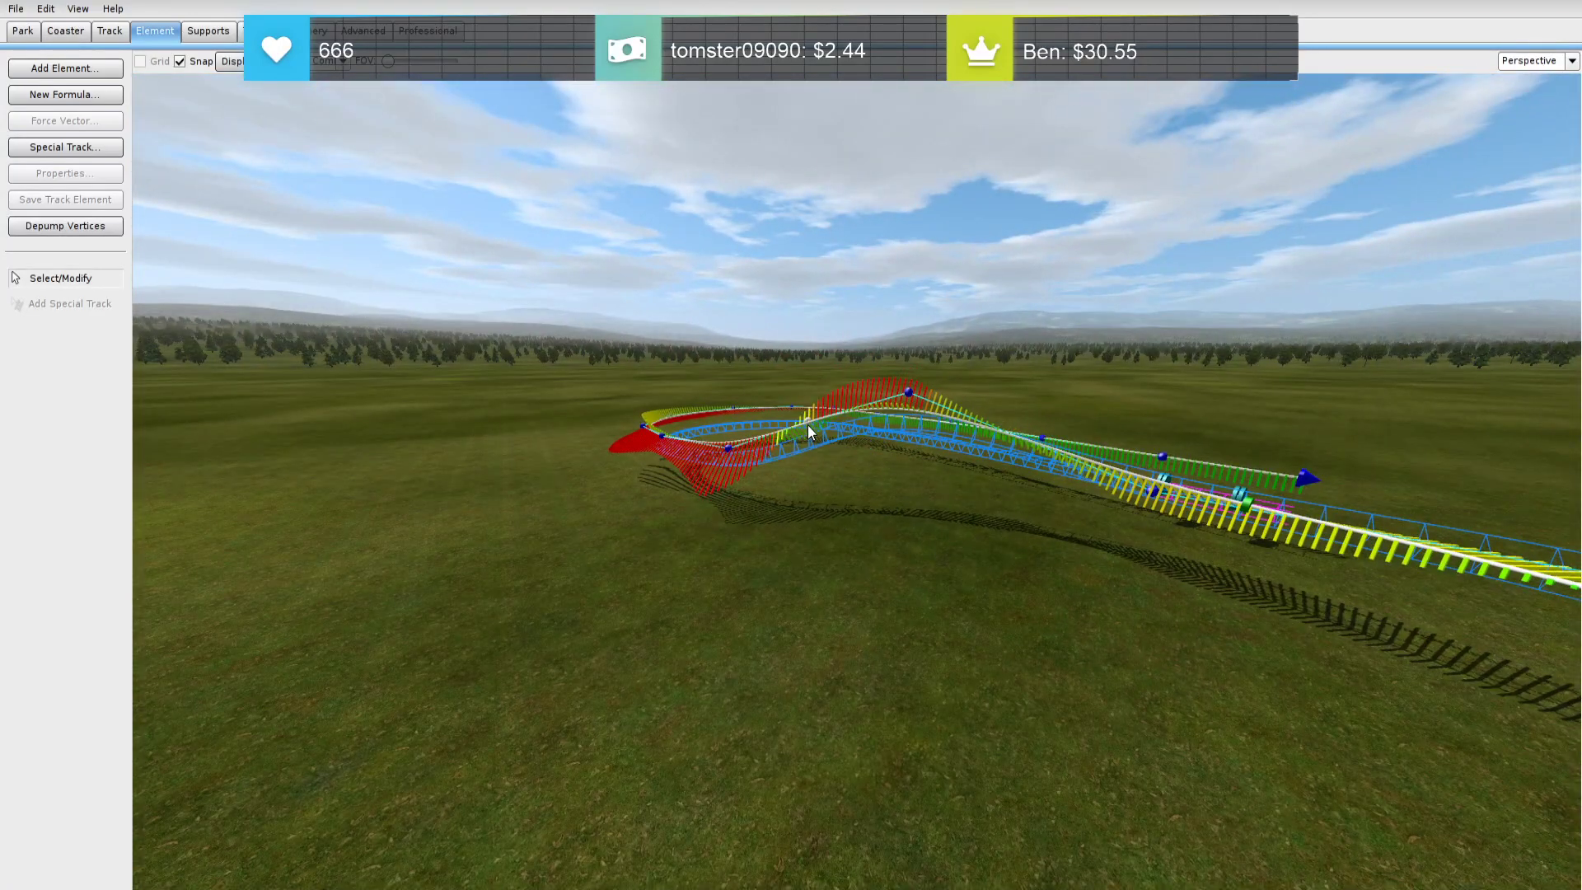
right_drag(817, 448, 848, 424)
click(840, 368)
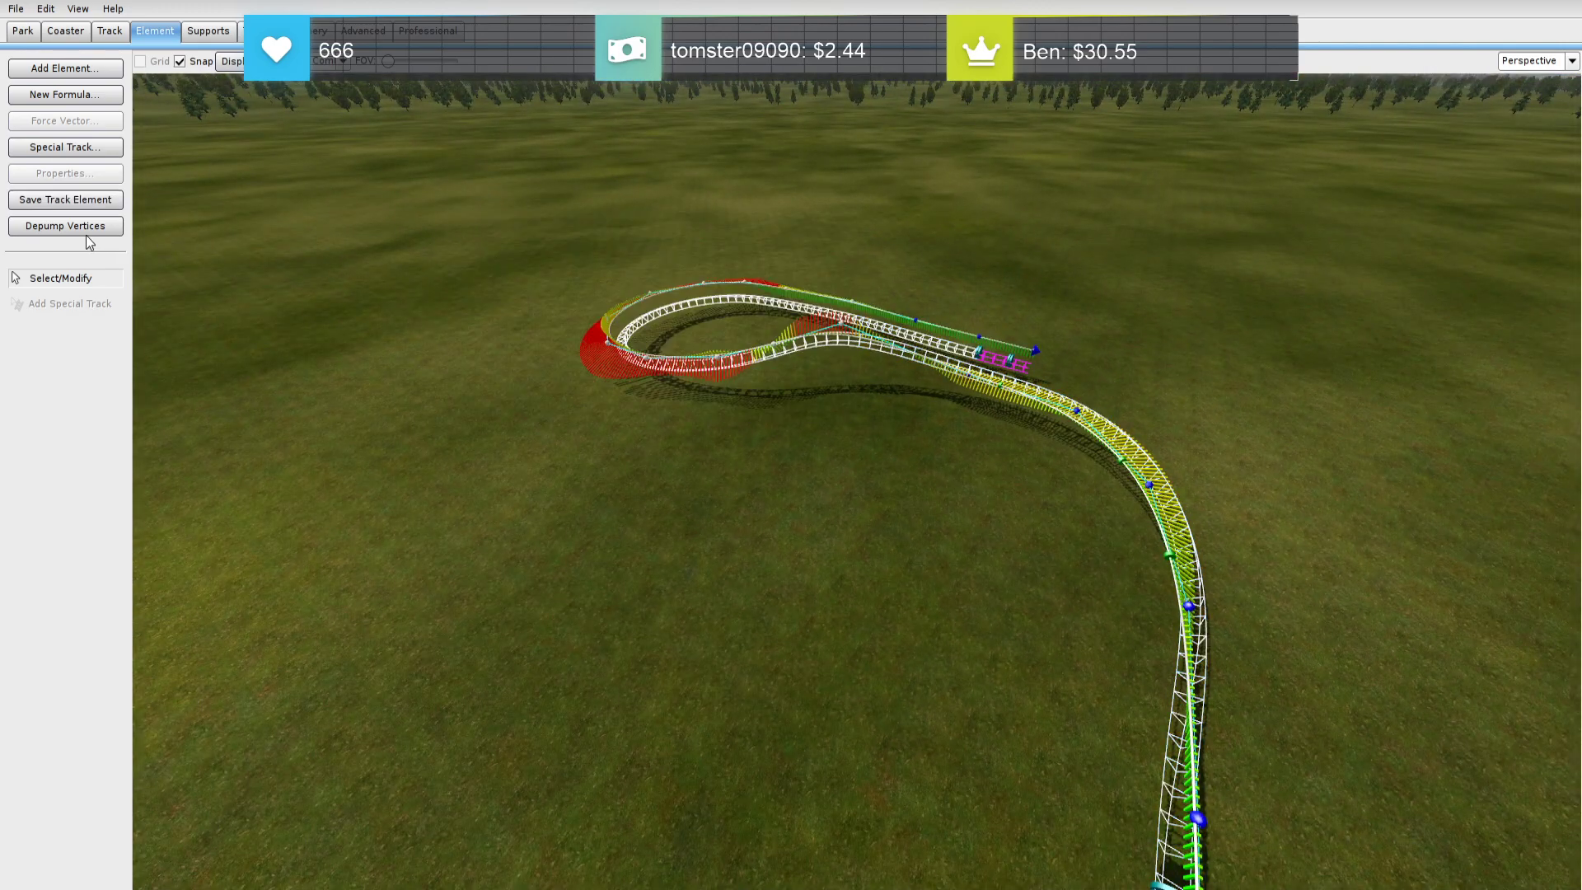
click(66, 226)
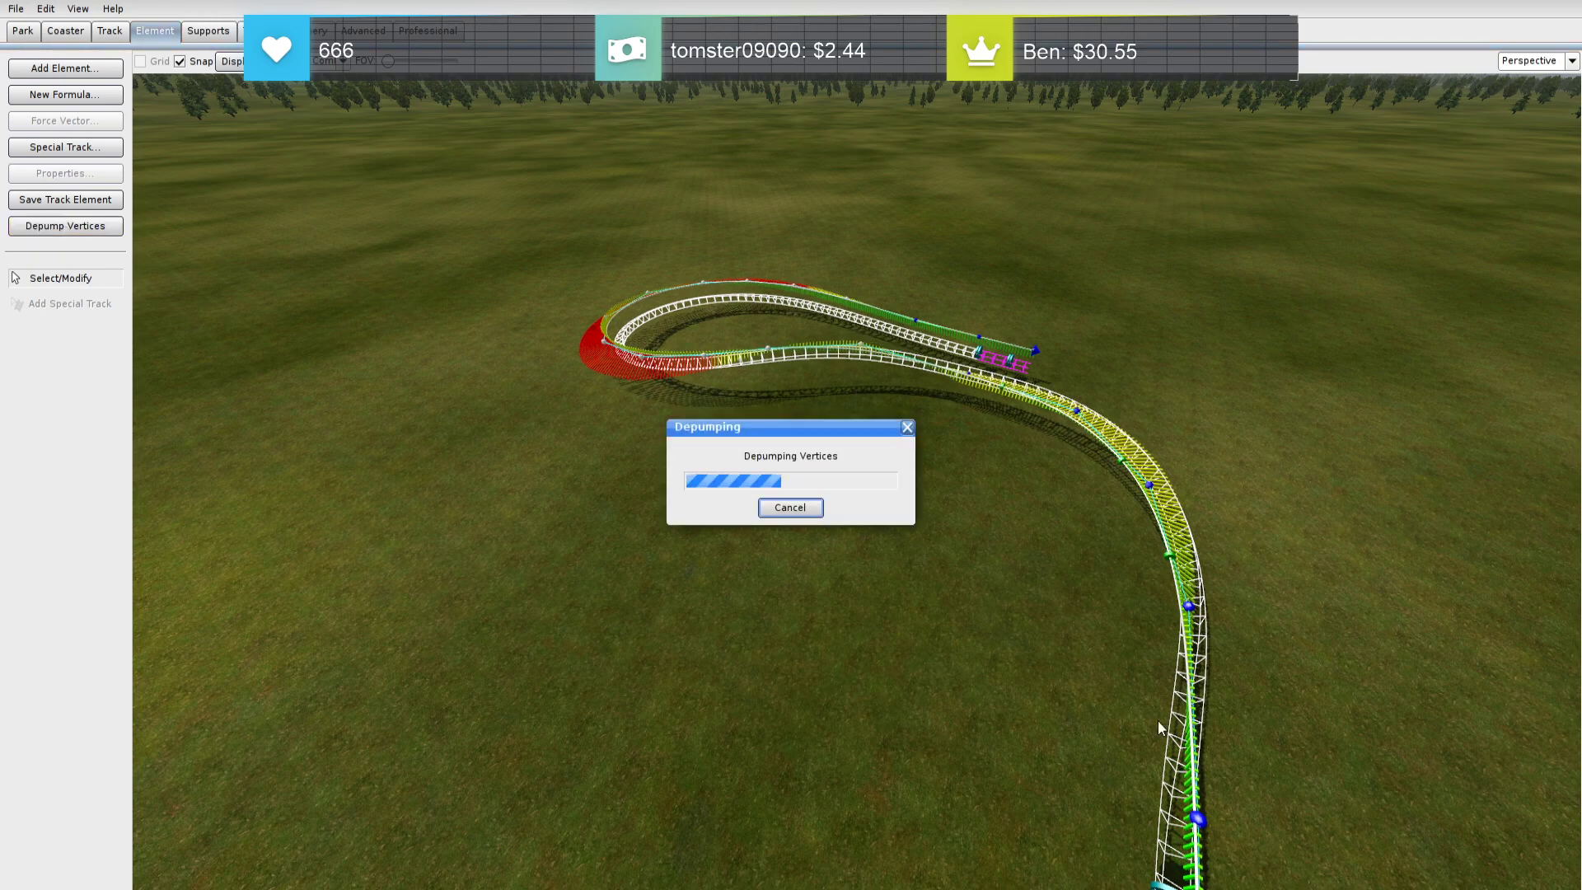
Recalculate the banking of a roll point on the first curve for no lateral G-force
right_drag(839, 636, 839, 535)
key(w)
double_click(937, 458)
click(1087, 476)
click(1095, 453)
key(w)
right_drag(1093, 458, 956, 445)
key(s)
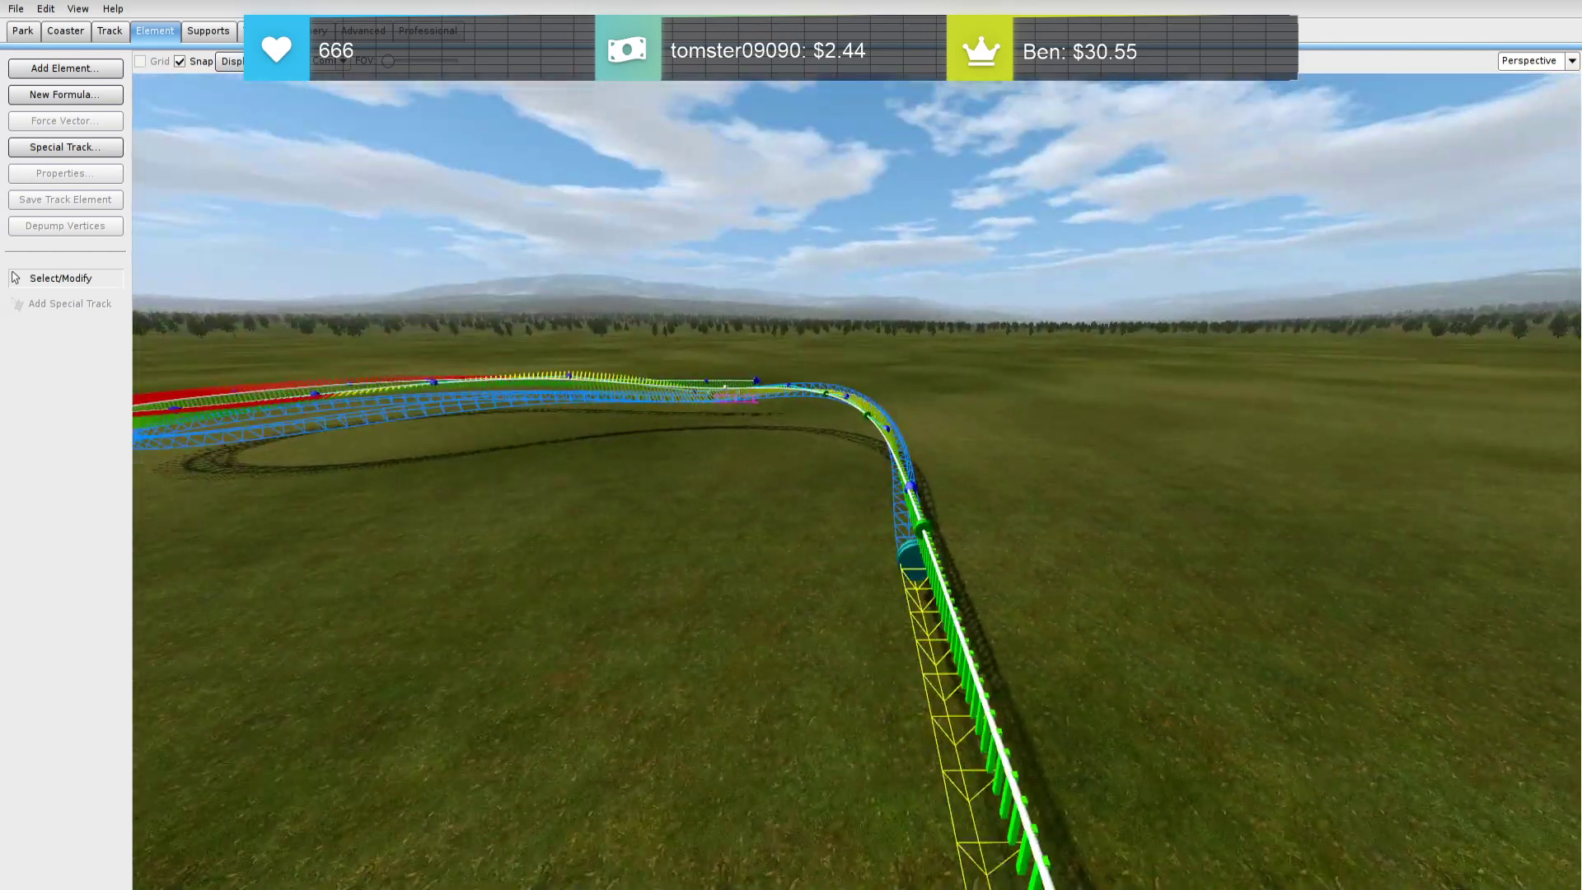
Recheck the first curve's roll points for no lateral G-force along the track and adjust a control point at its entry
click(1536, 161)
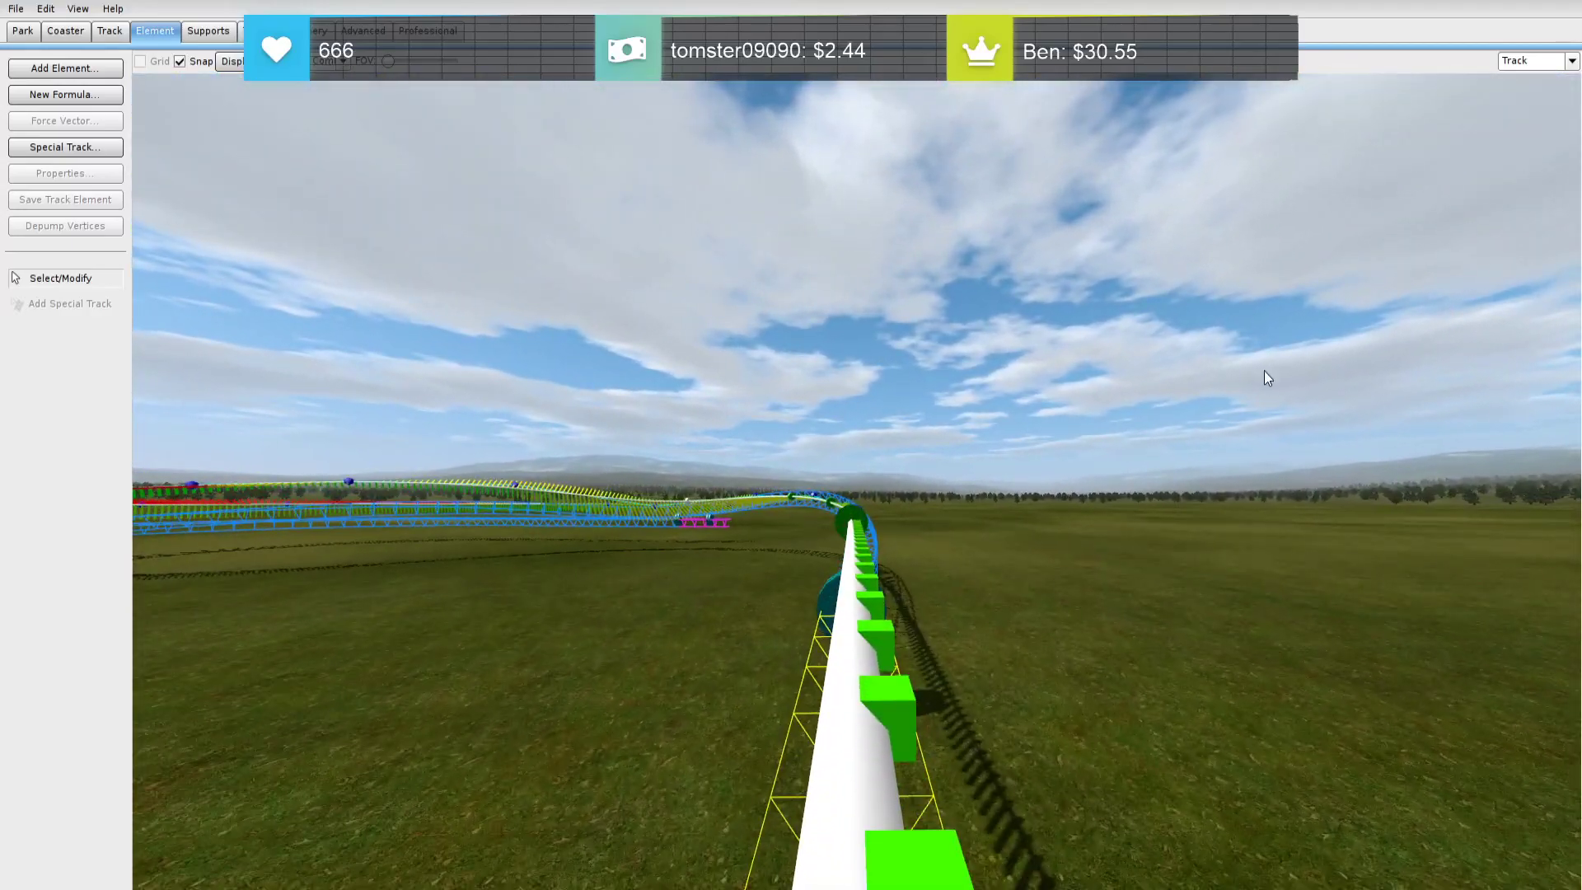
double_click(860, 522)
click(1099, 453)
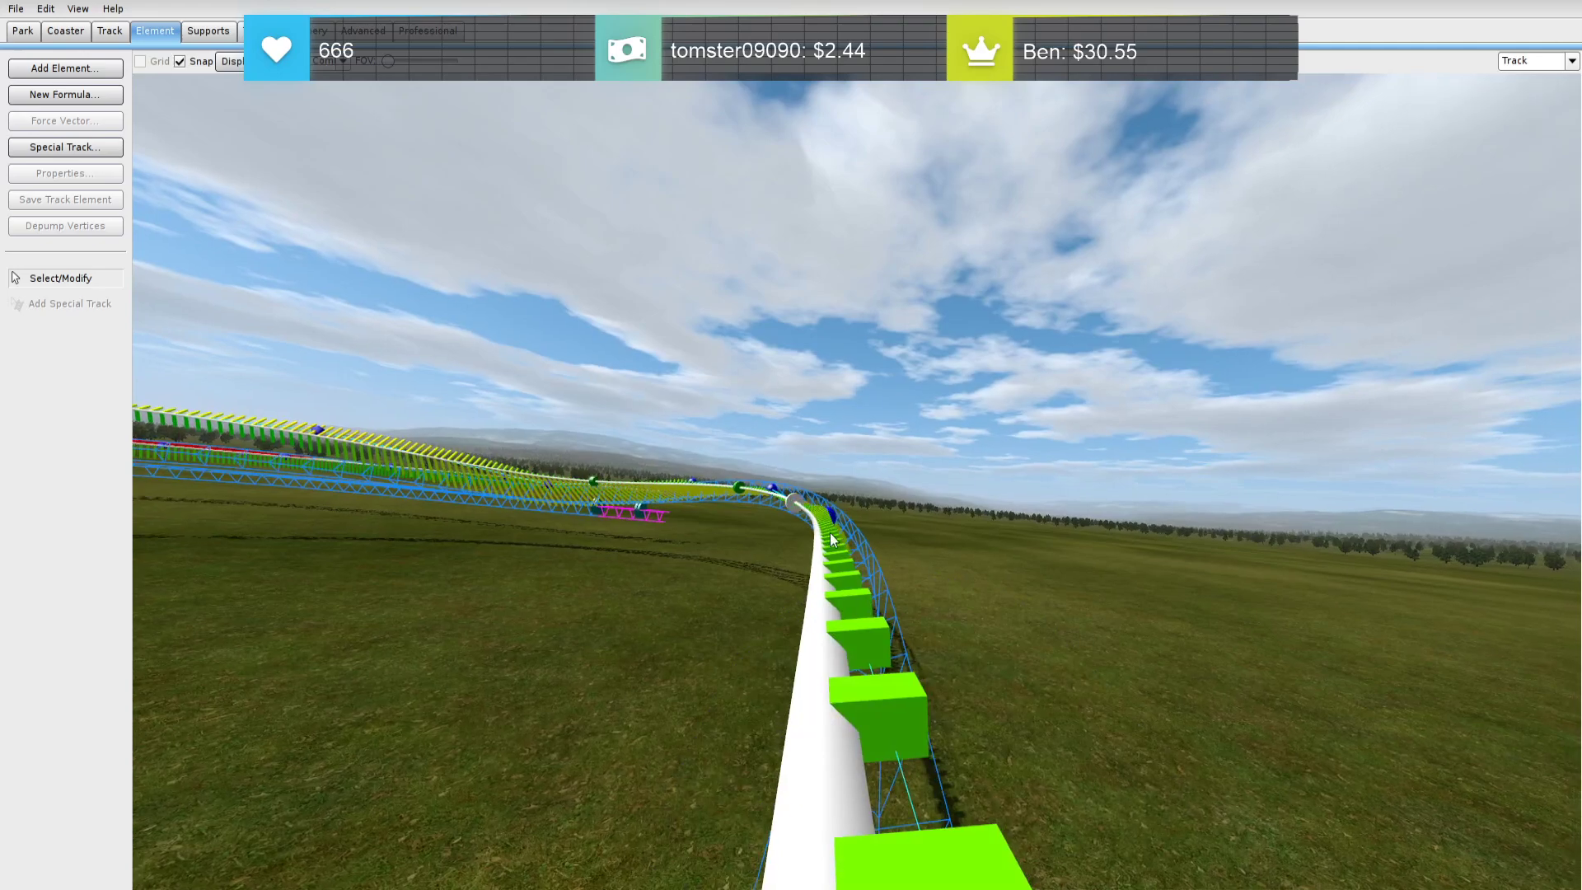
drag(725, 487, 737, 491)
double_click(737, 491)
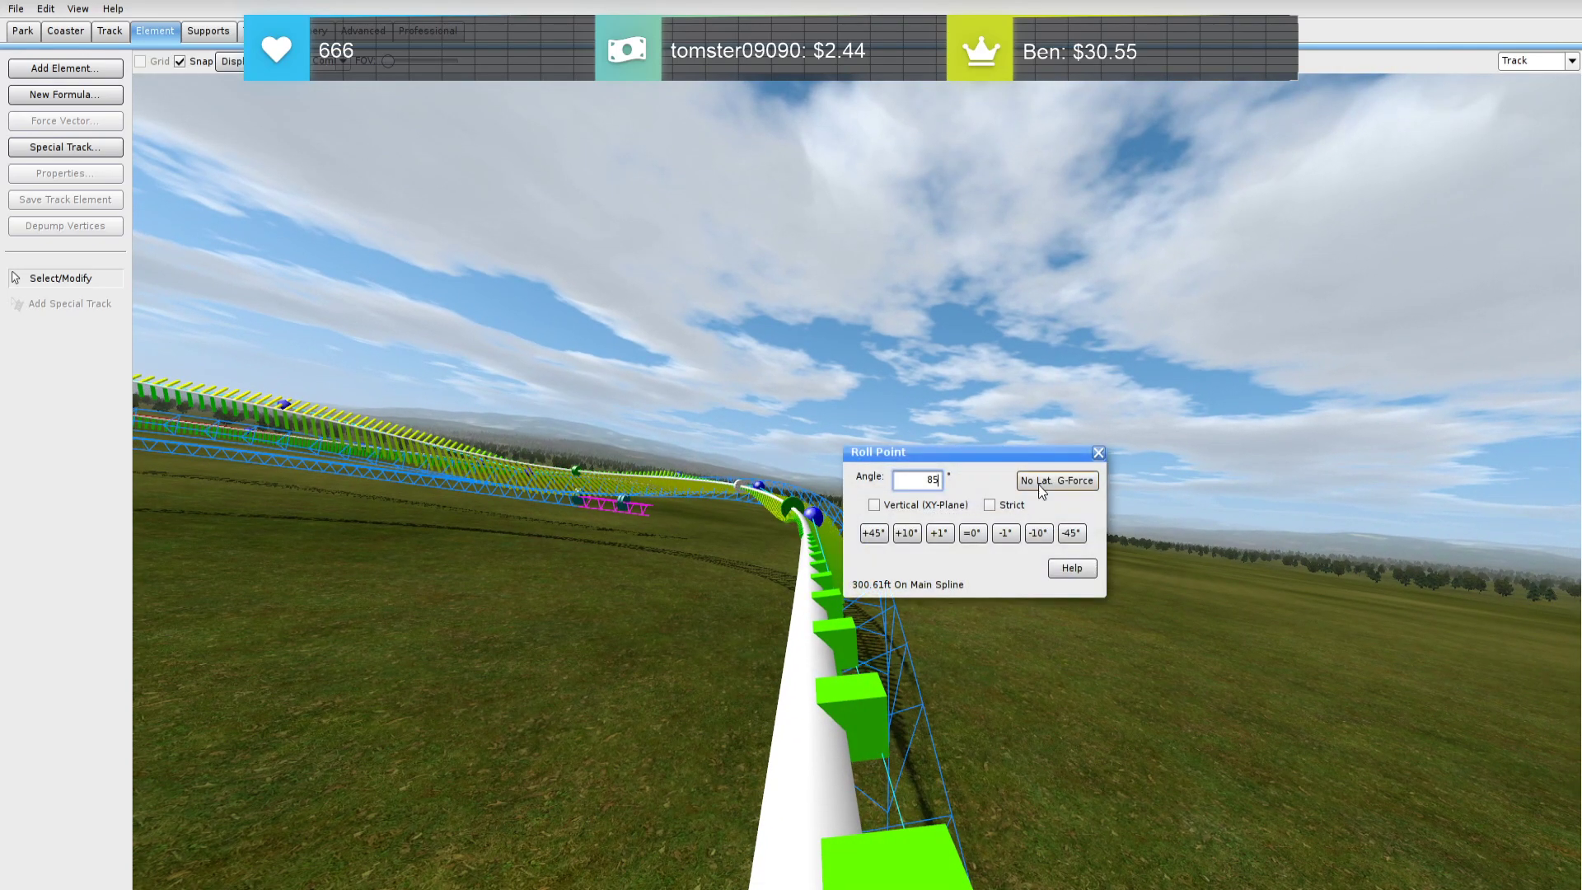
click(1099, 452)
drag(823, 512, 758, 488)
Travel along the track to examine the banking and G-force comb through the first curve
scroll(897, 527, down, 5)
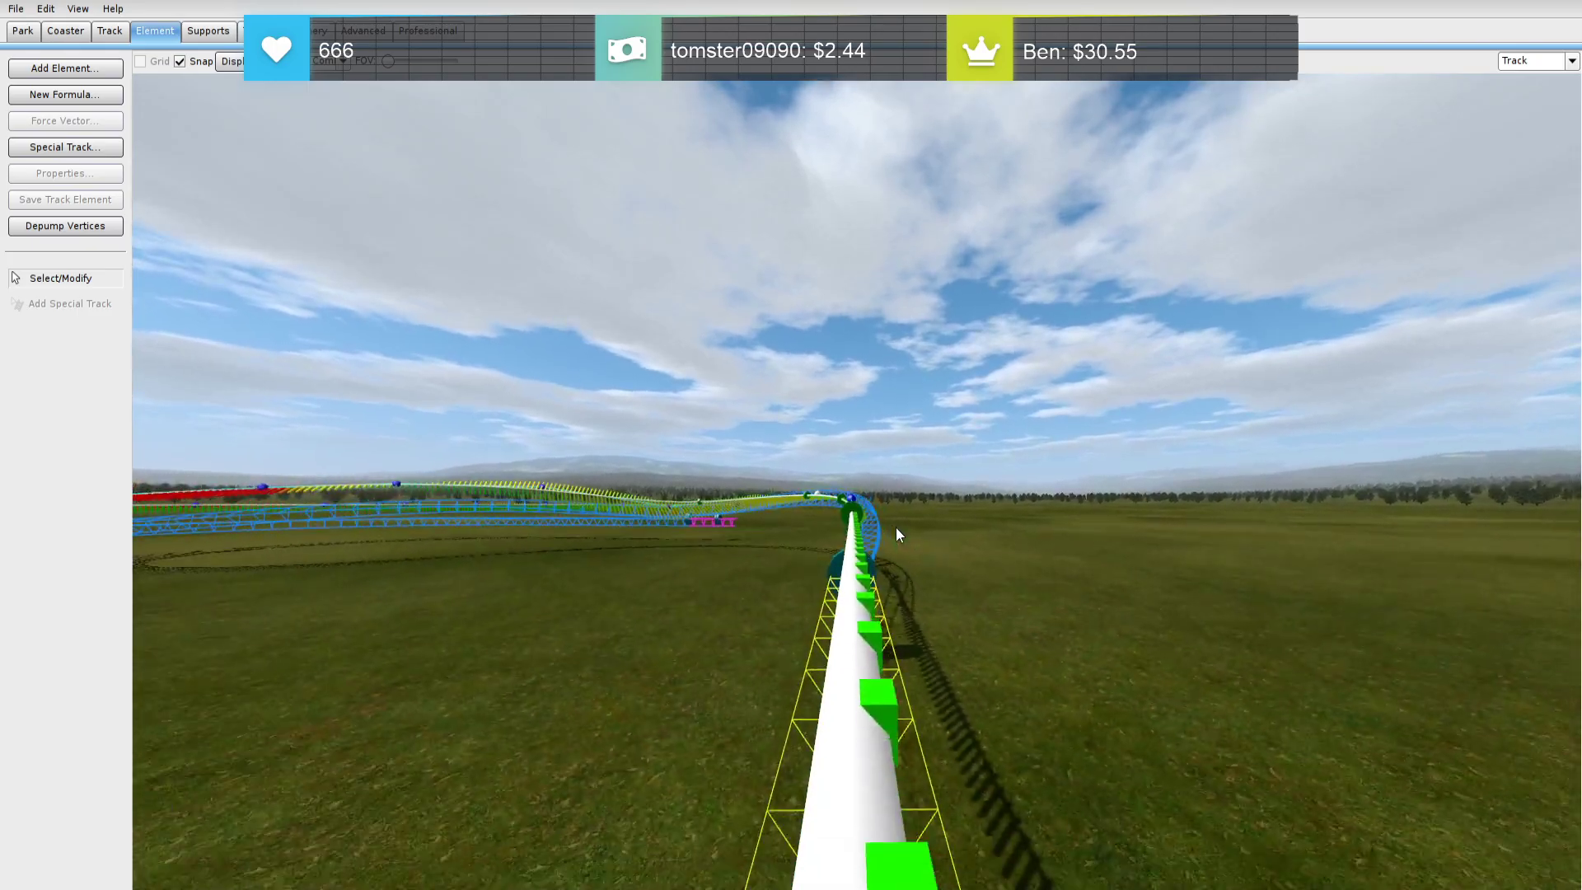
scroll(896, 527, up, 10)
scroll(896, 527, up, 10)
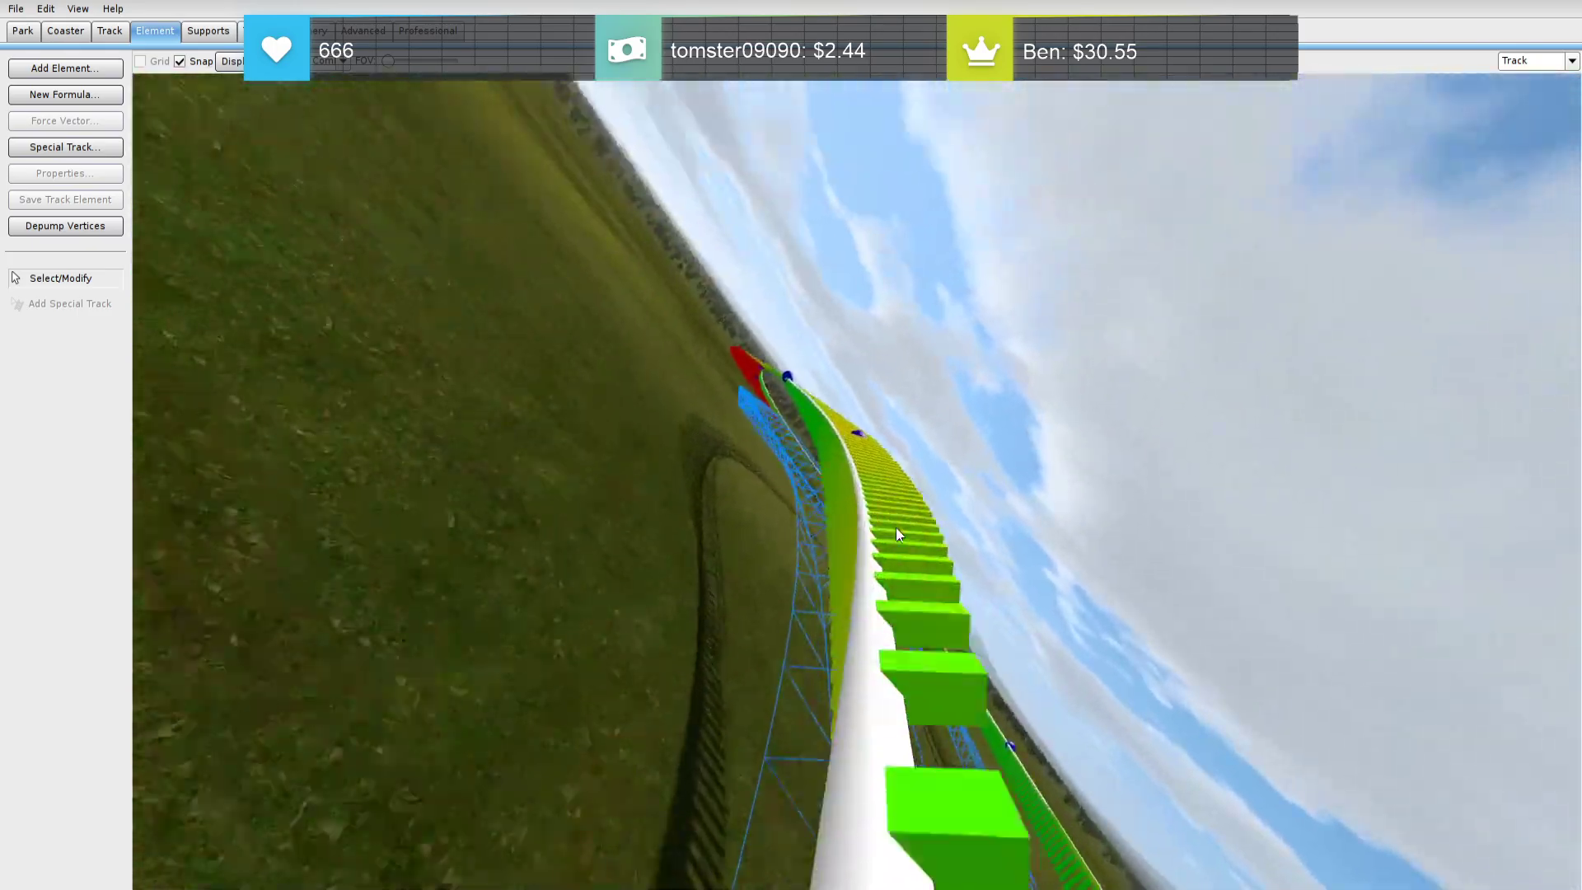
scroll(896, 527, down, 5)
scroll(896, 527, down, 8)
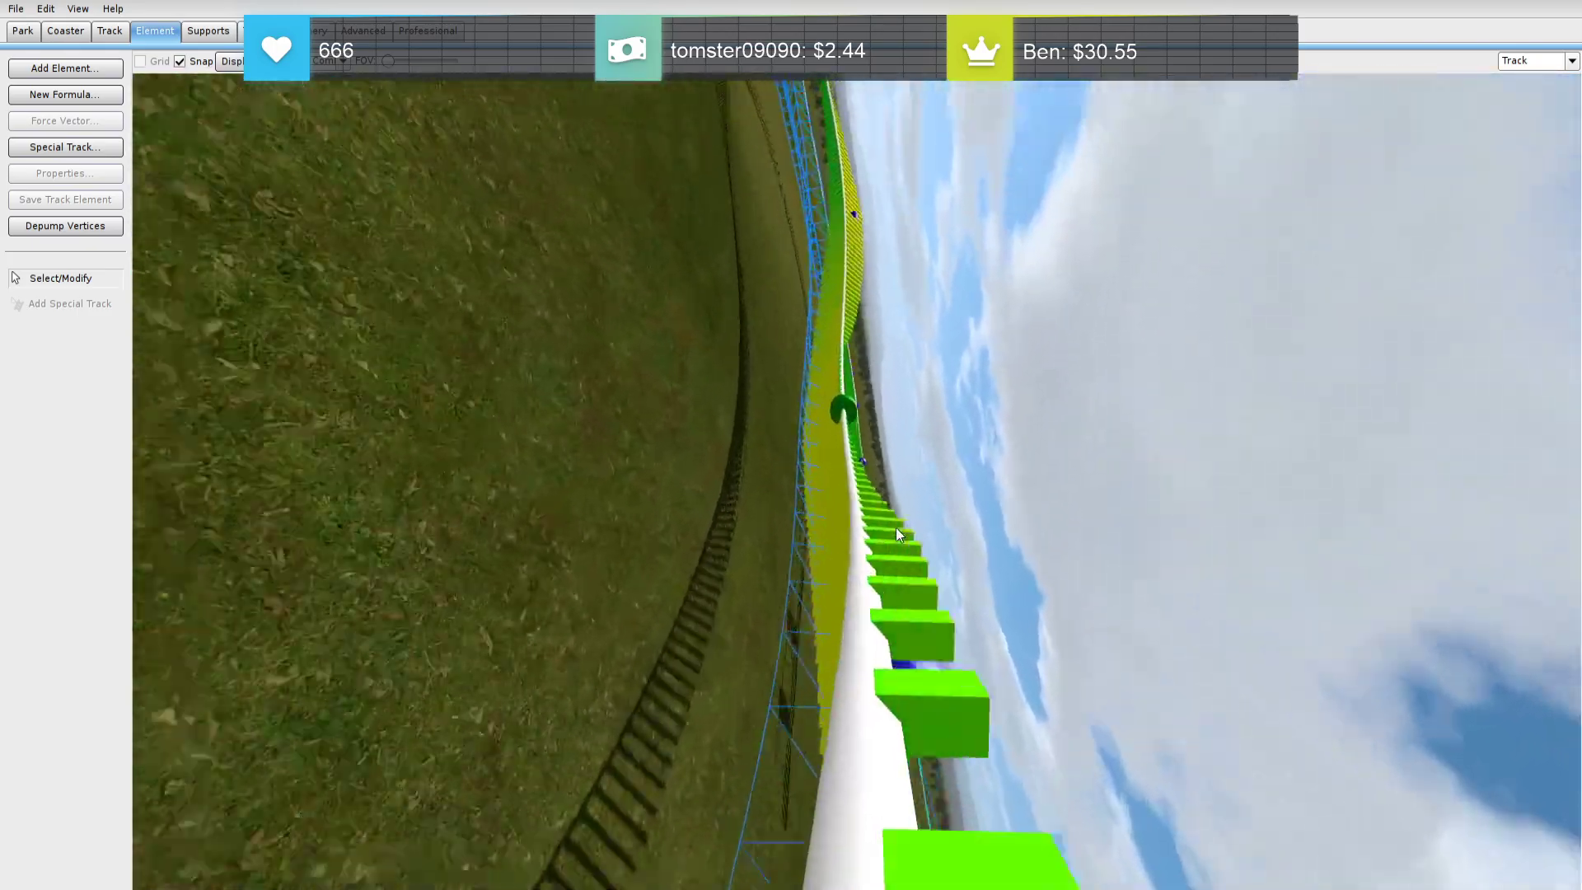
scroll(896, 545, down, 4)
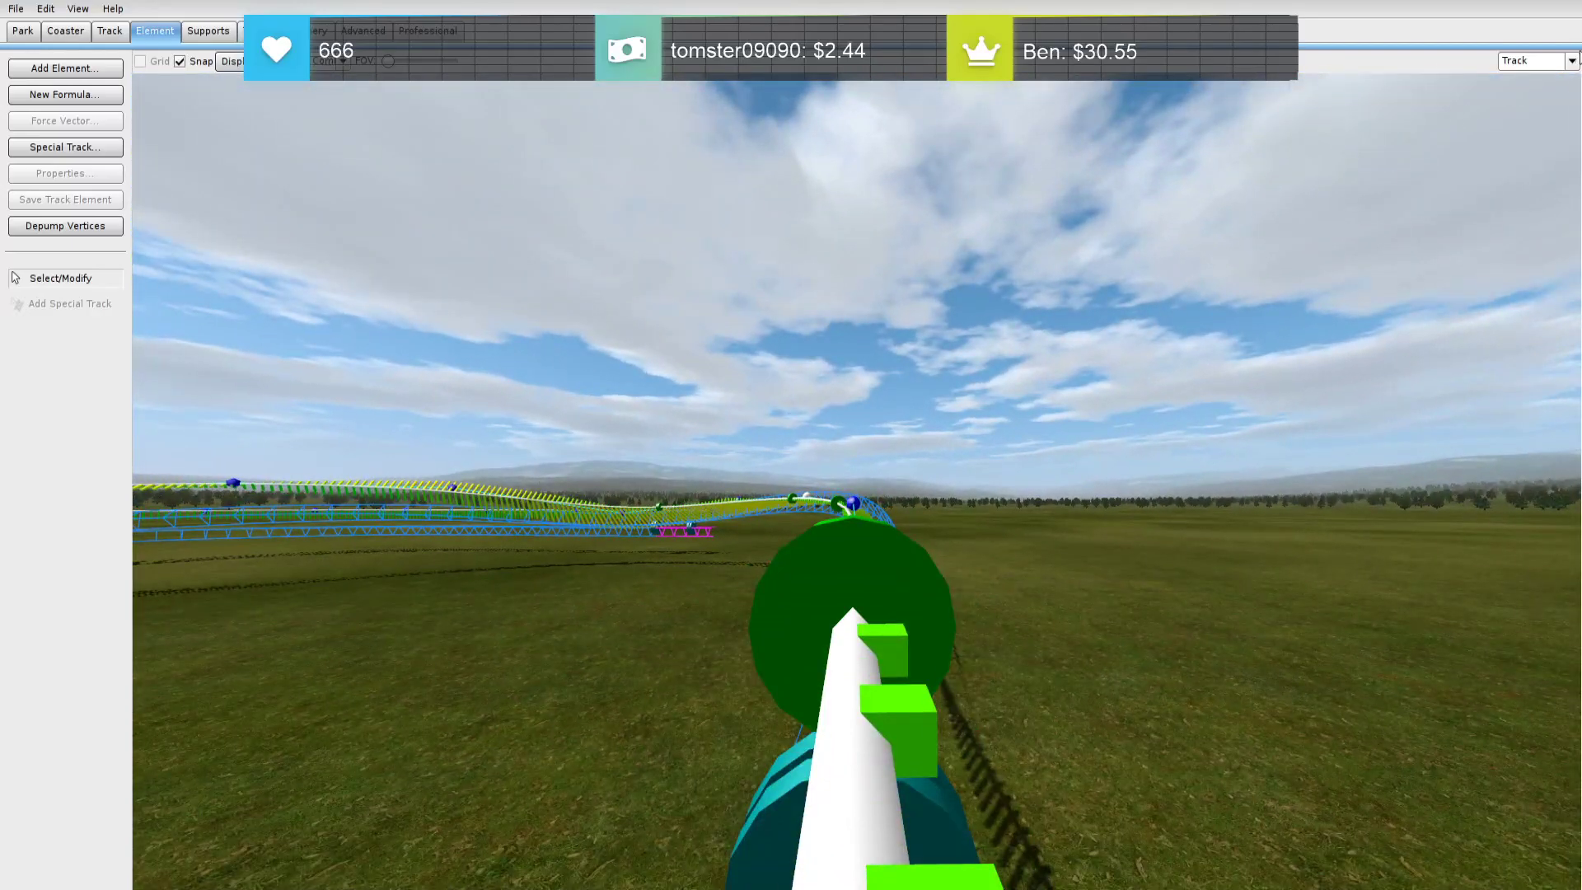
Delete the end of the layout and the control points of the turnaround loop after the first curve
click(1556, 85)
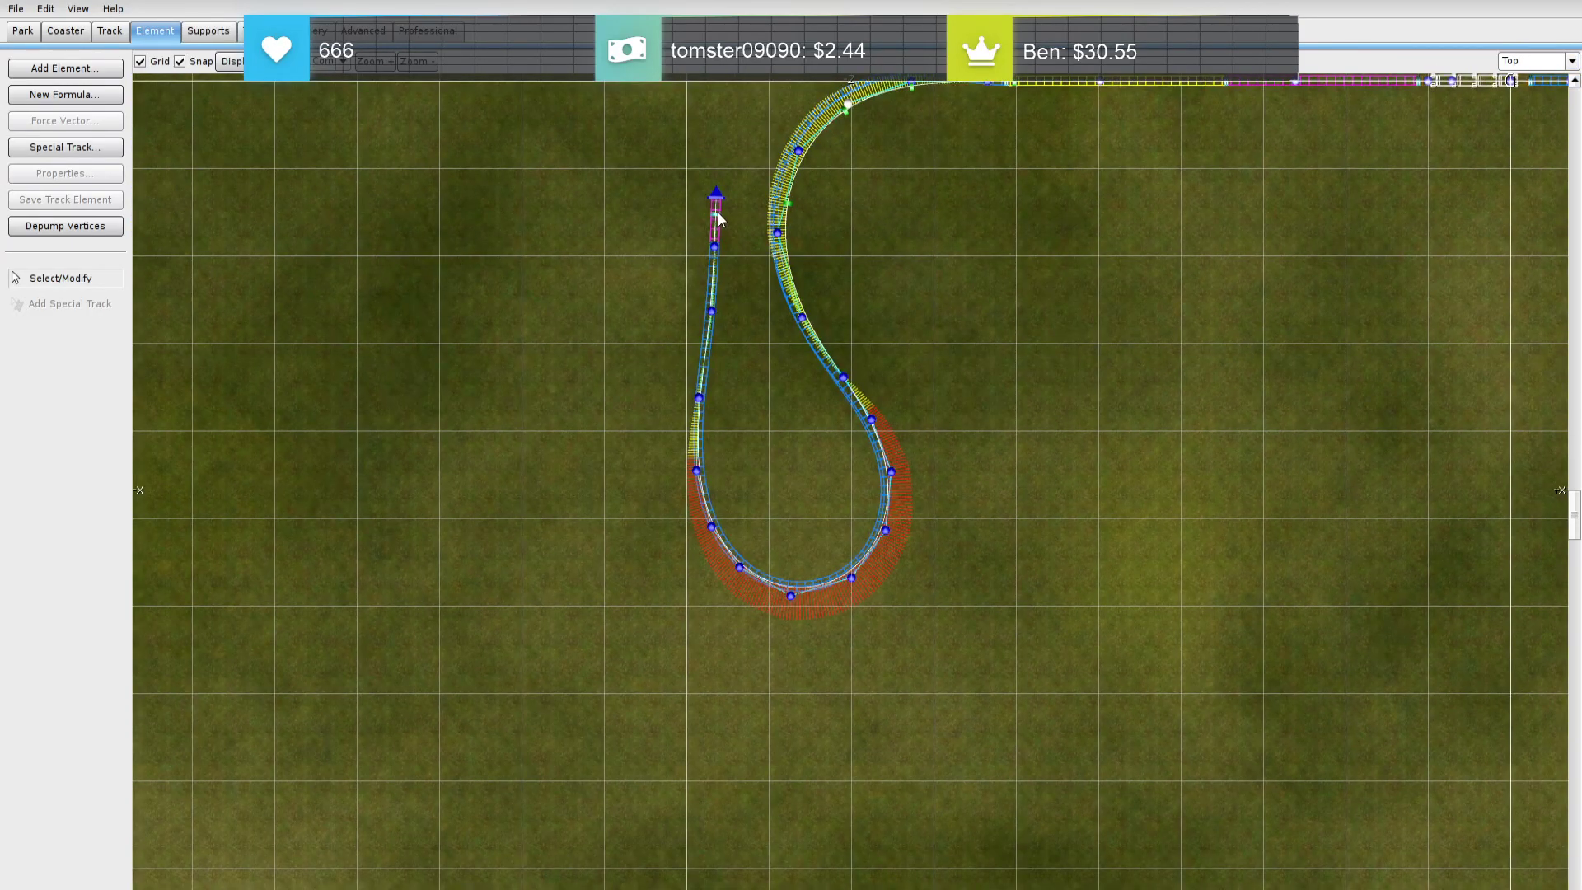
key(Delete)
drag(682, 203, 727, 443)
key(Delete)
drag(609, 322, 759, 654)
key(Delete)
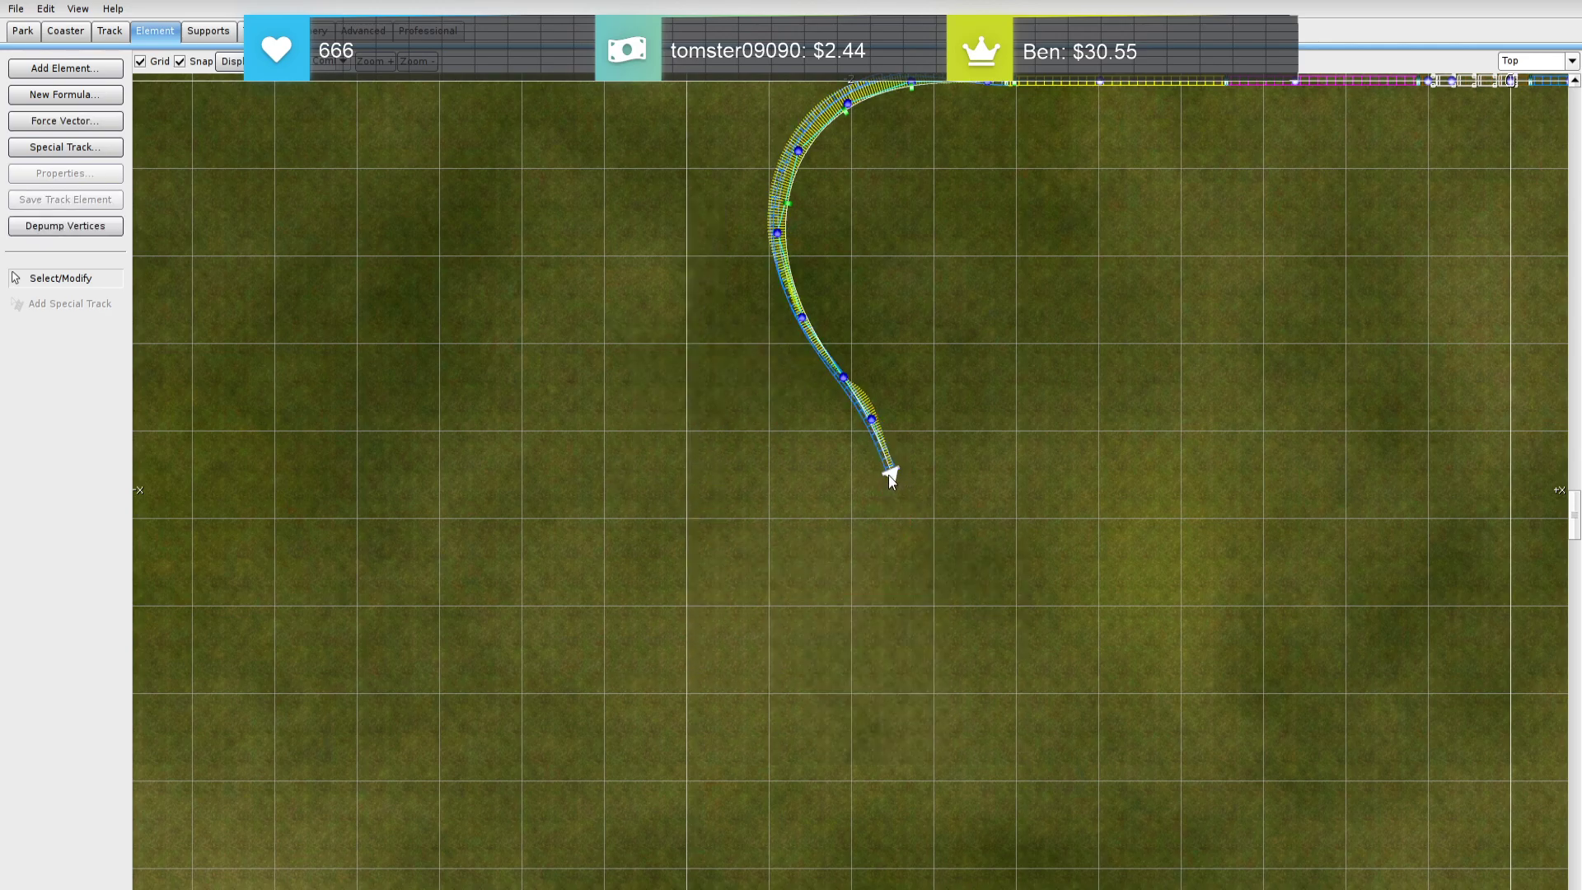
Redraw the turnaround as a wider, rounder loop and depump its vertices
drag(913, 467, 959, 532)
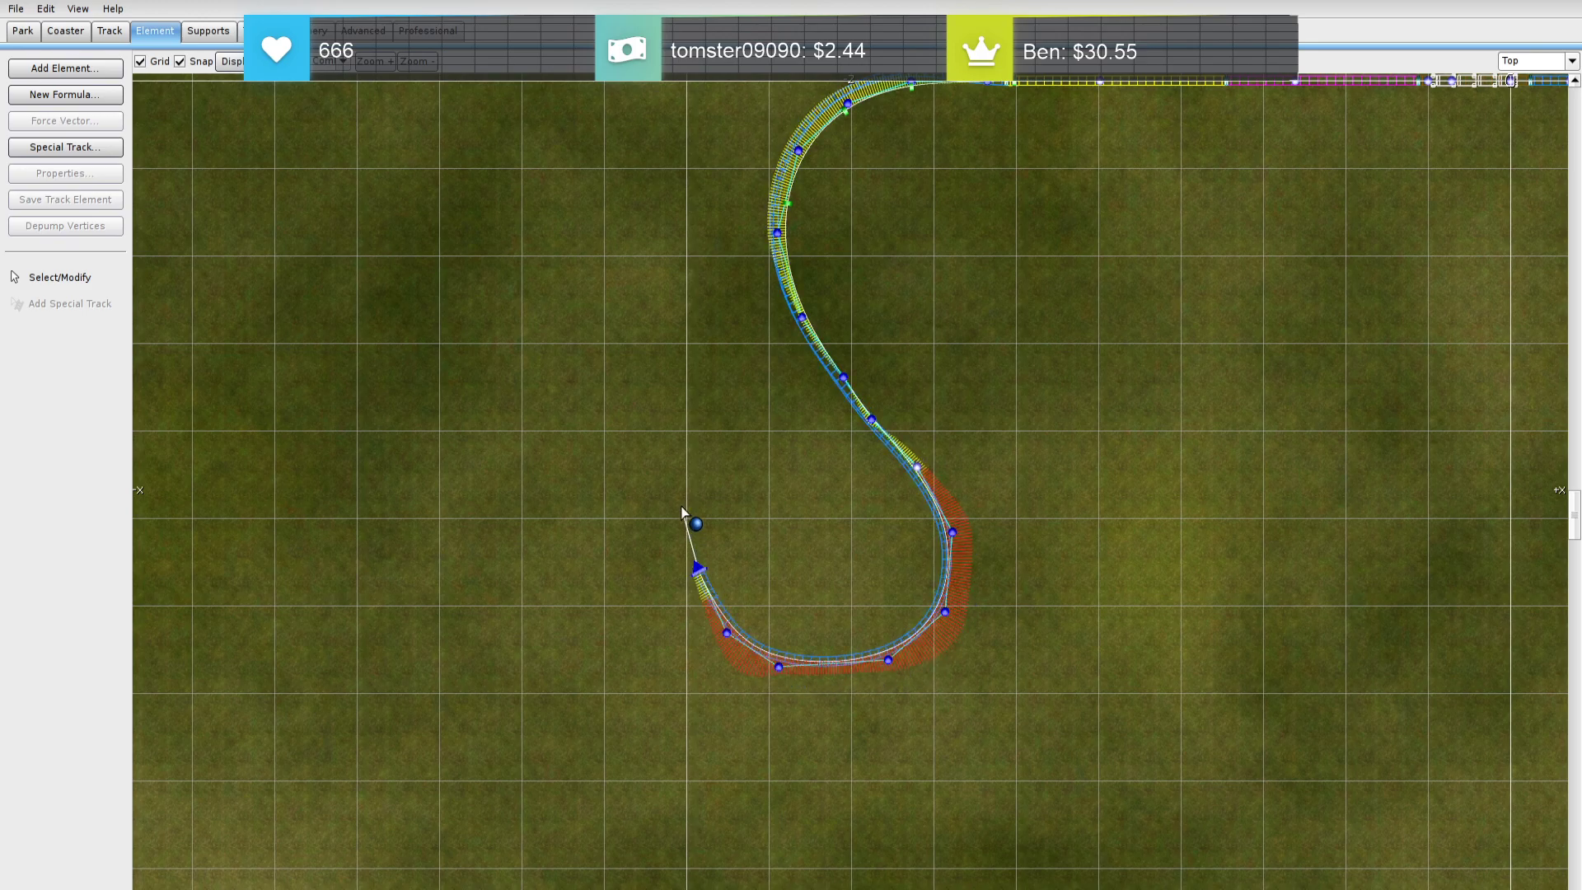
drag(1105, 719, 618, 423)
click(95, 232)
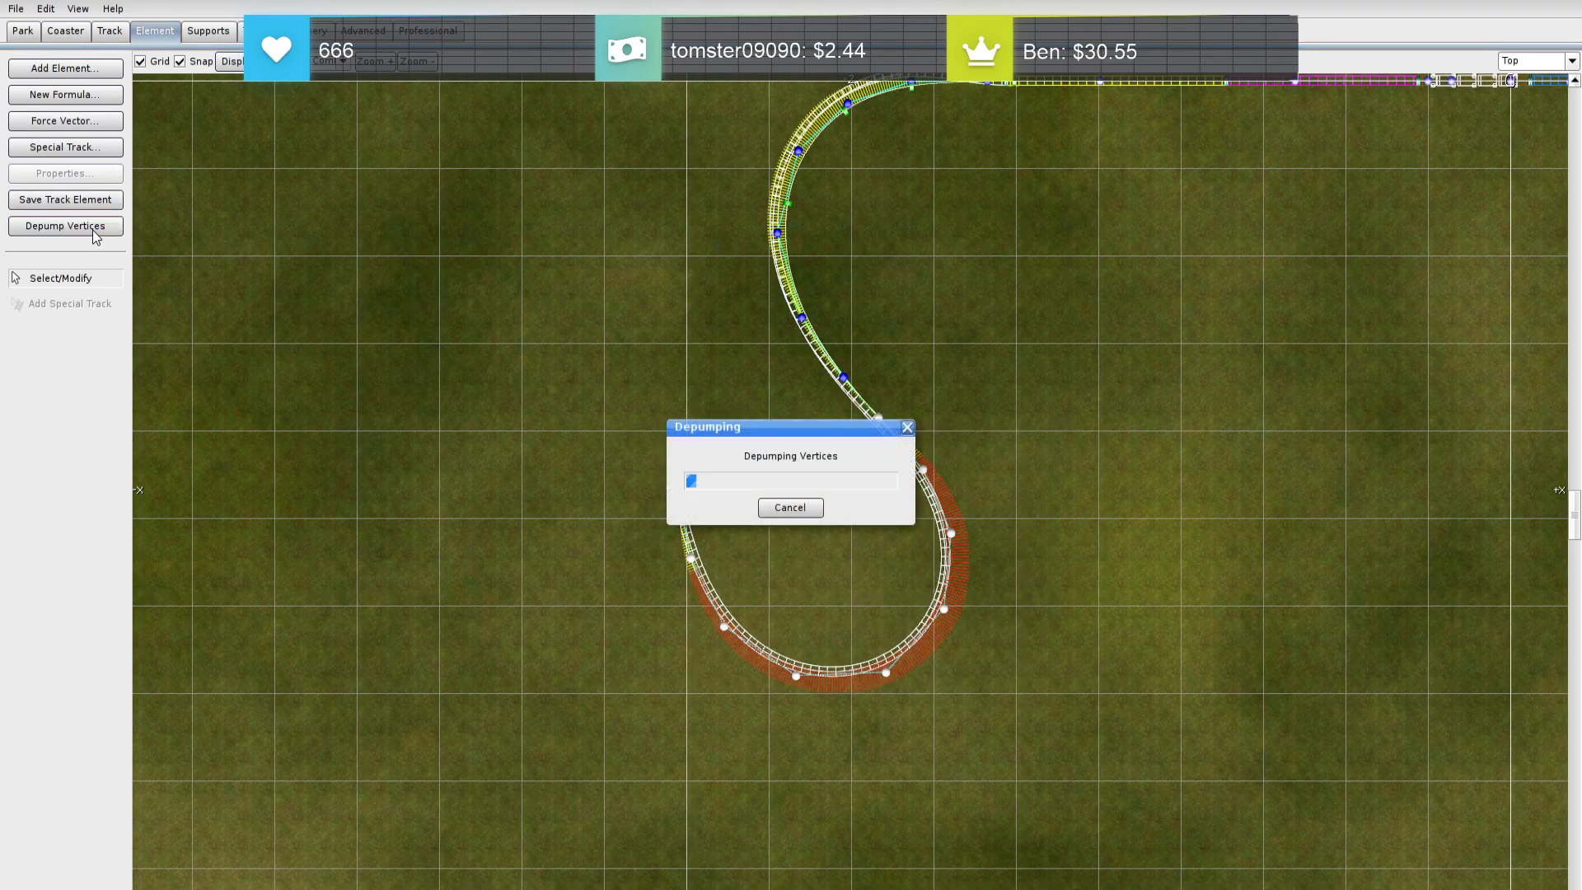
click(1160, 364)
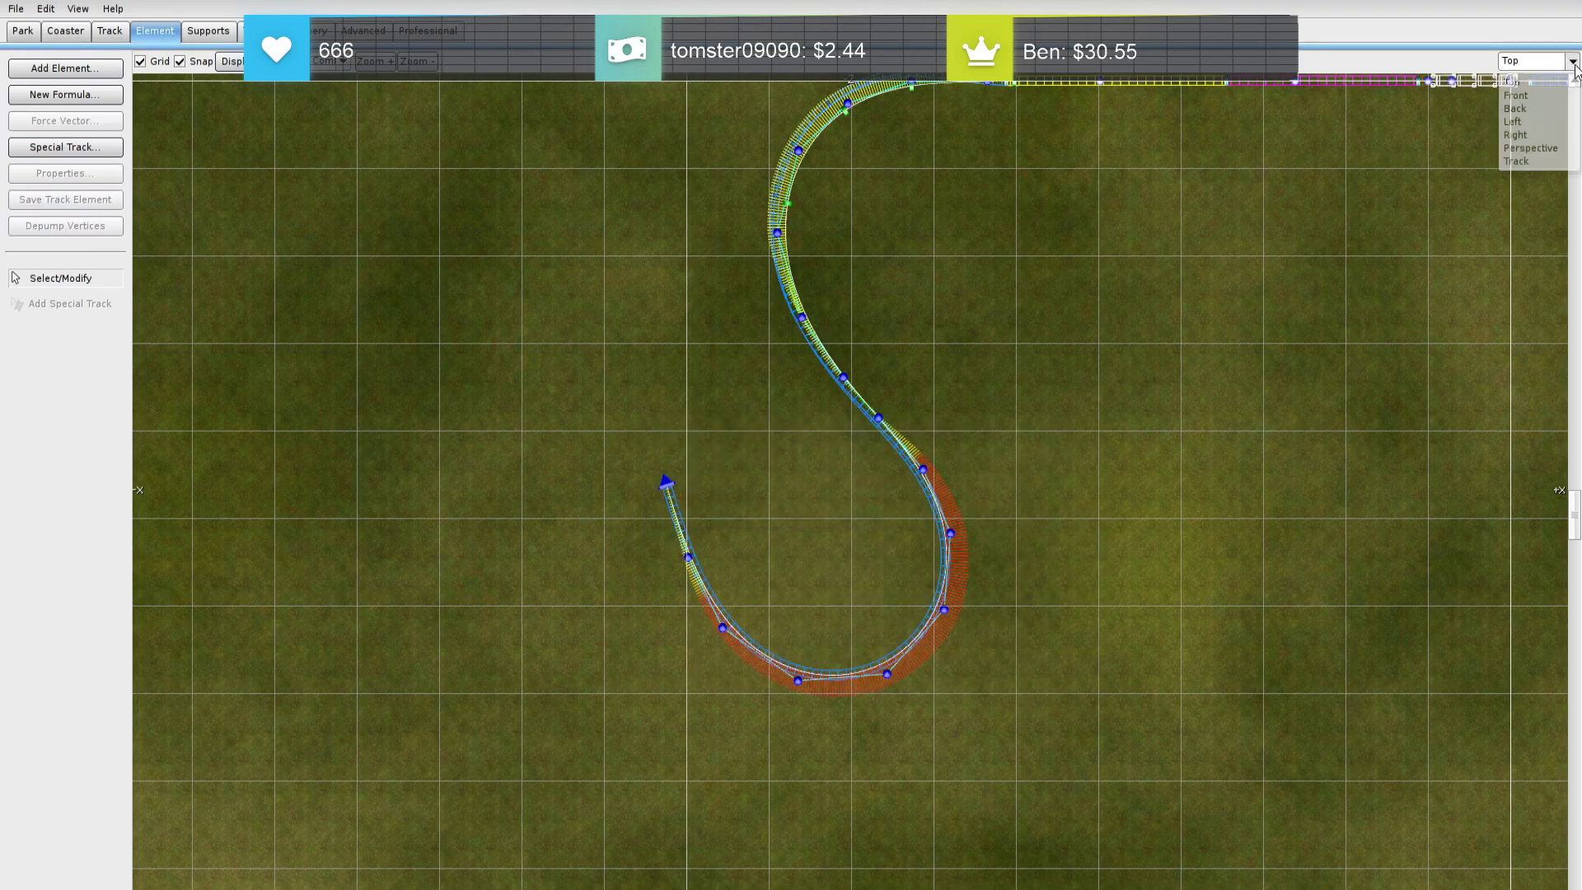
Add a roll point at the exit of the first curve and bank it for no lateral G-force
click(1529, 148)
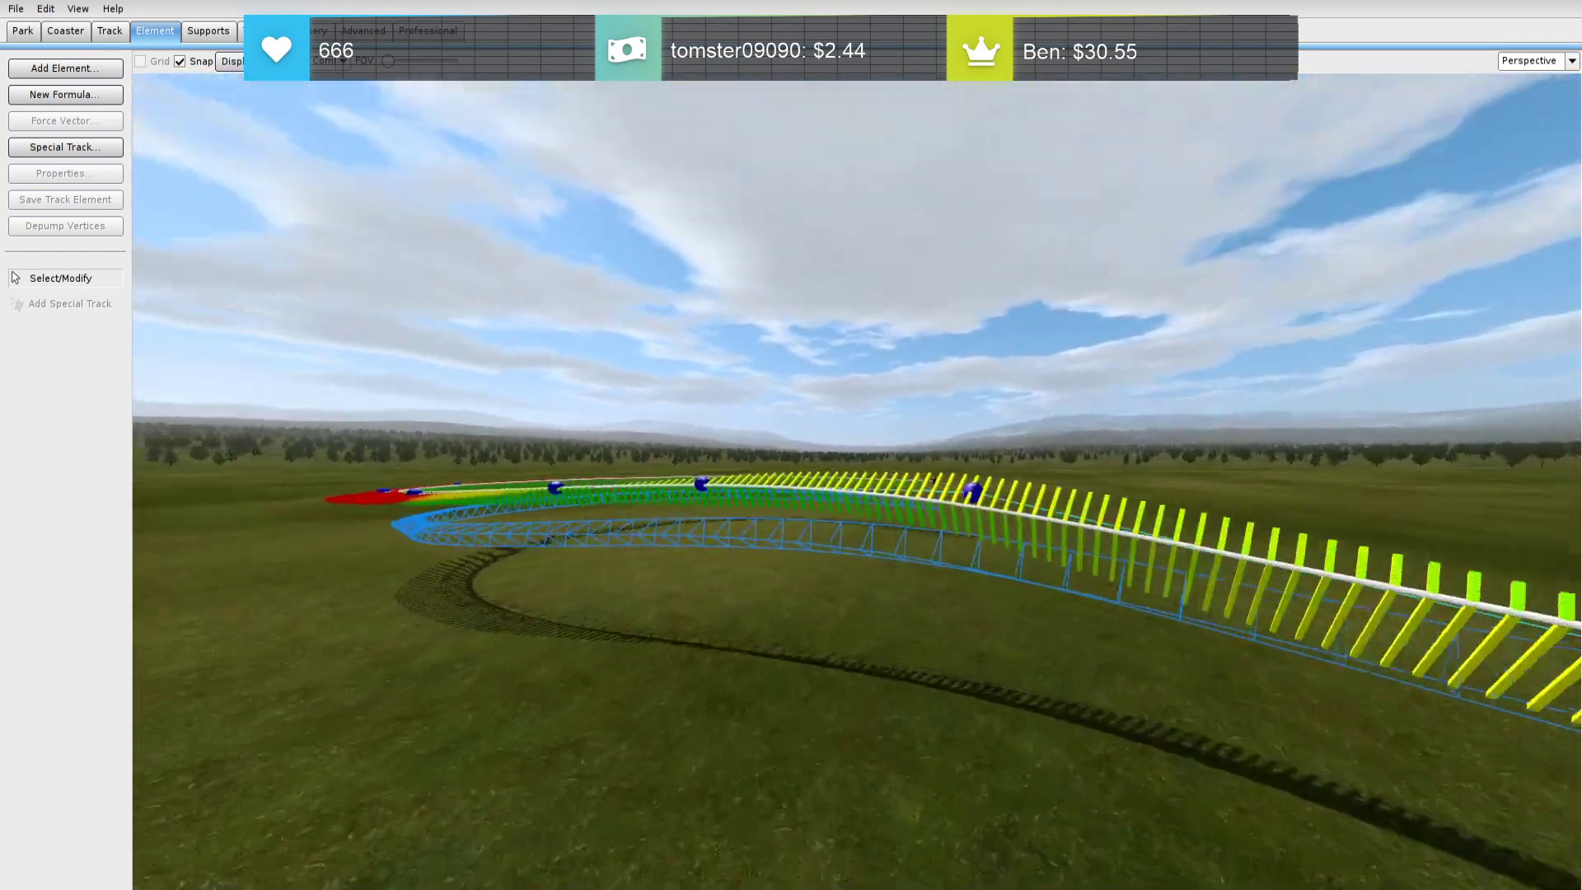
right_drag(934, 480, 948, 328)
key(r)
click(852, 357)
double_click(844, 329)
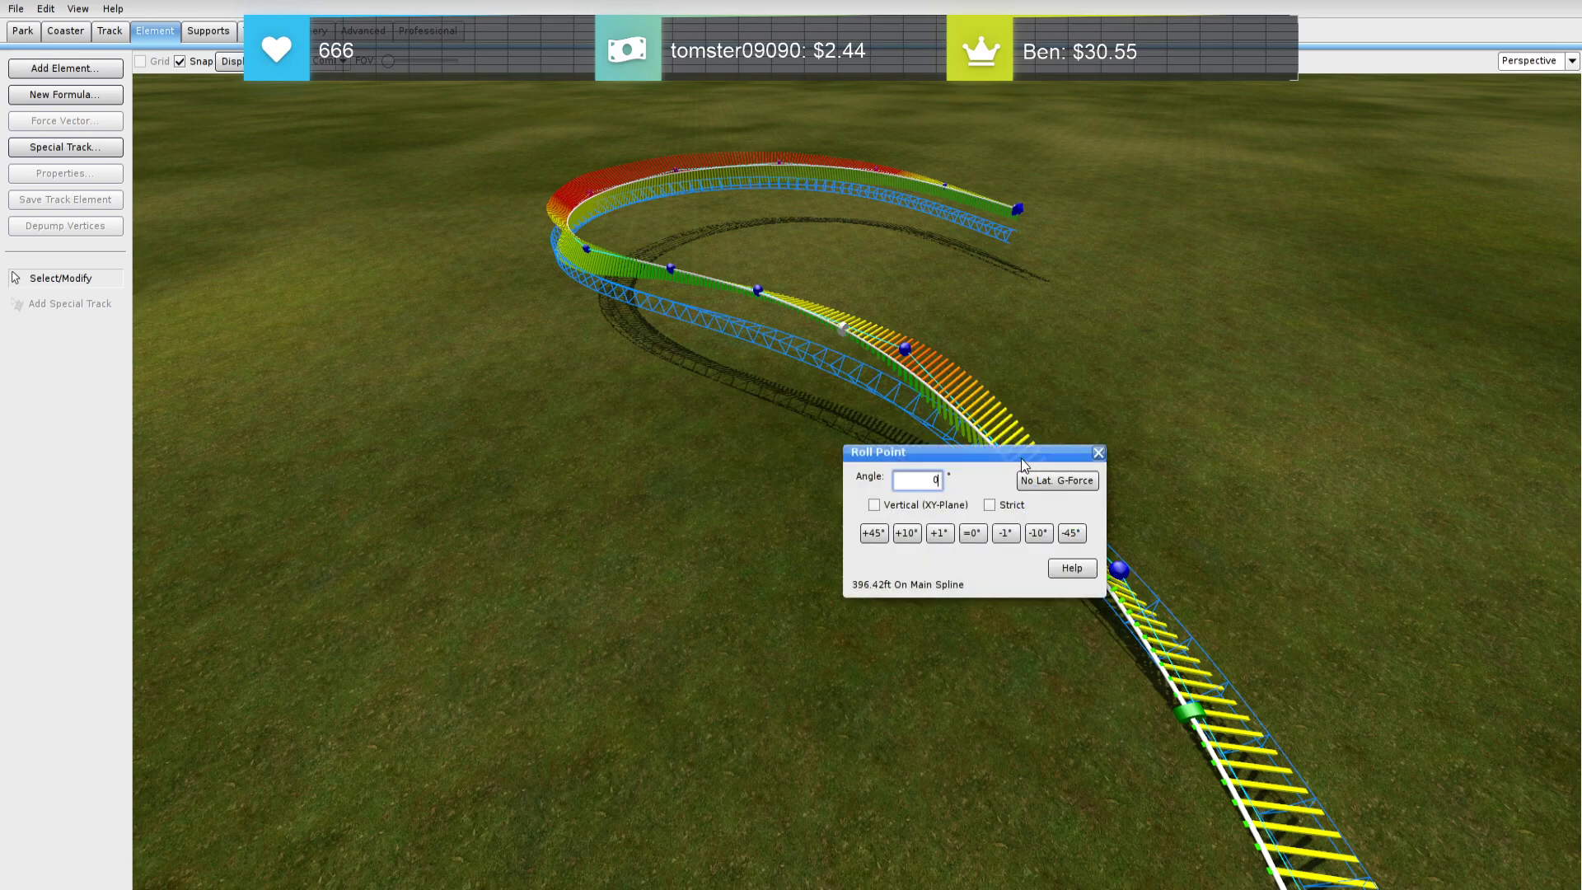
click(1058, 480)
click(1098, 452)
Add a roll point before the turnaround, slide it to the curve's entry and set it for no lateral G-force
key(w)
right_drag(1098, 454, 1108, 551)
key(d)
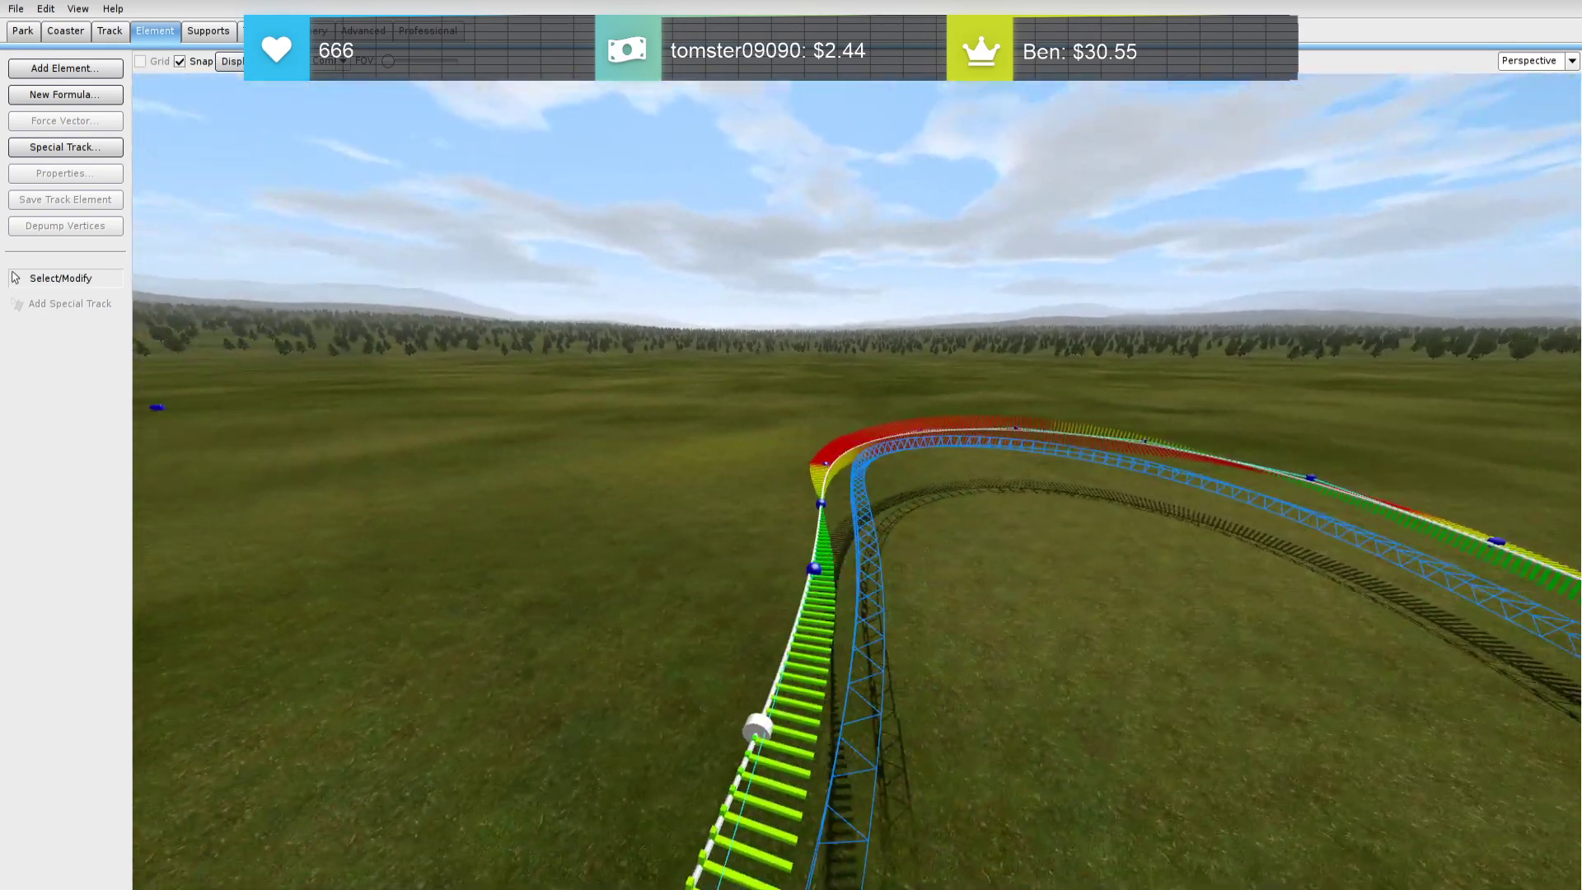
key(r)
click(872, 504)
right_drag(848, 497, 370, 531)
key(d)
key(s)
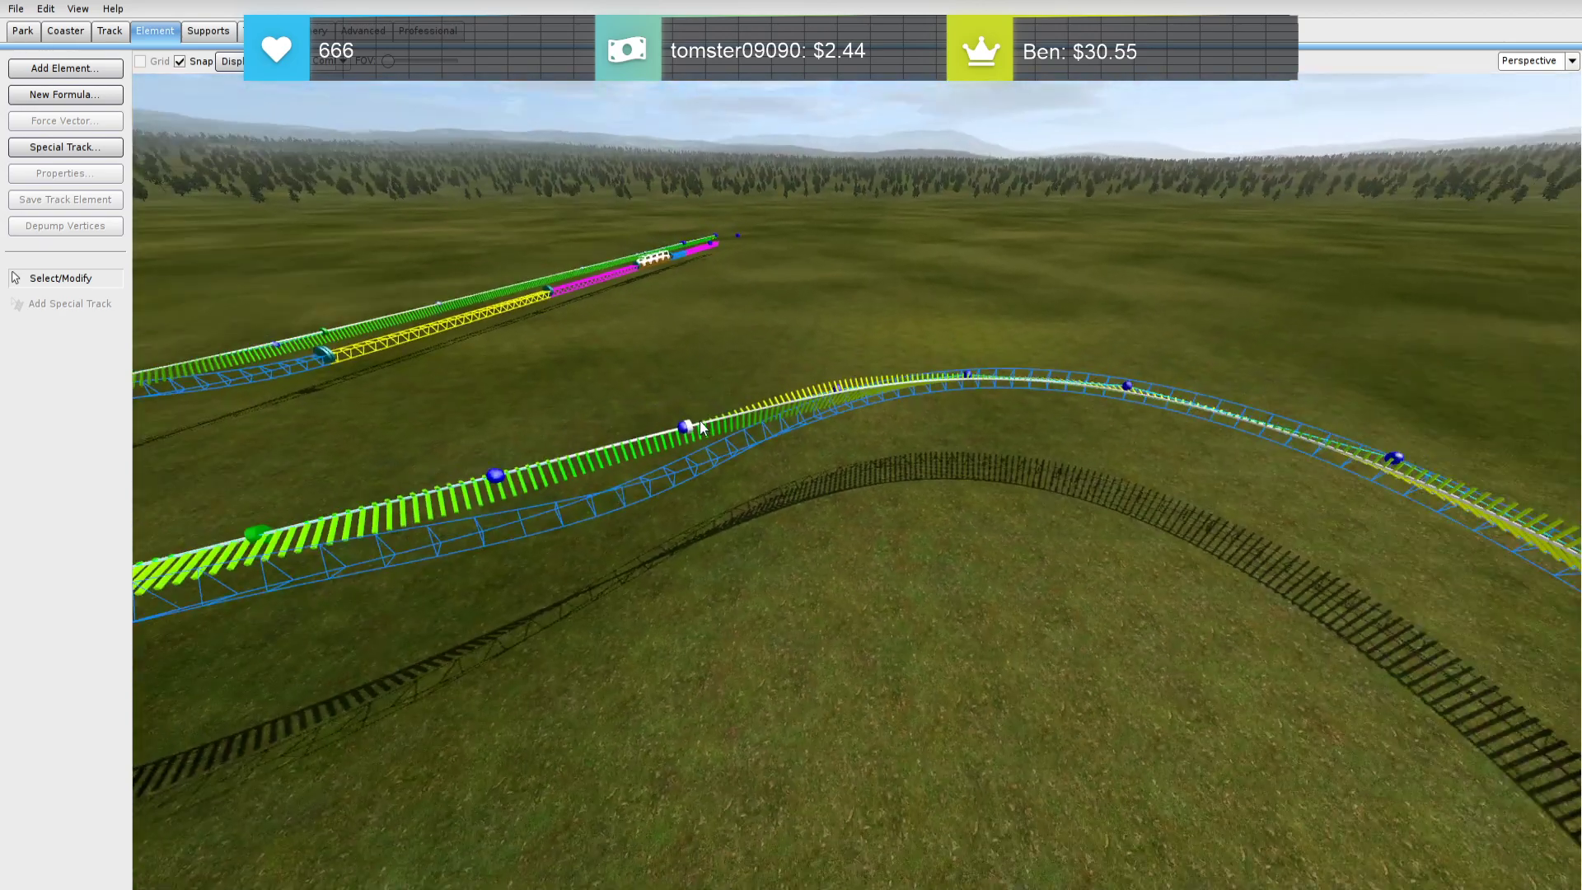
drag(694, 428, 827, 399)
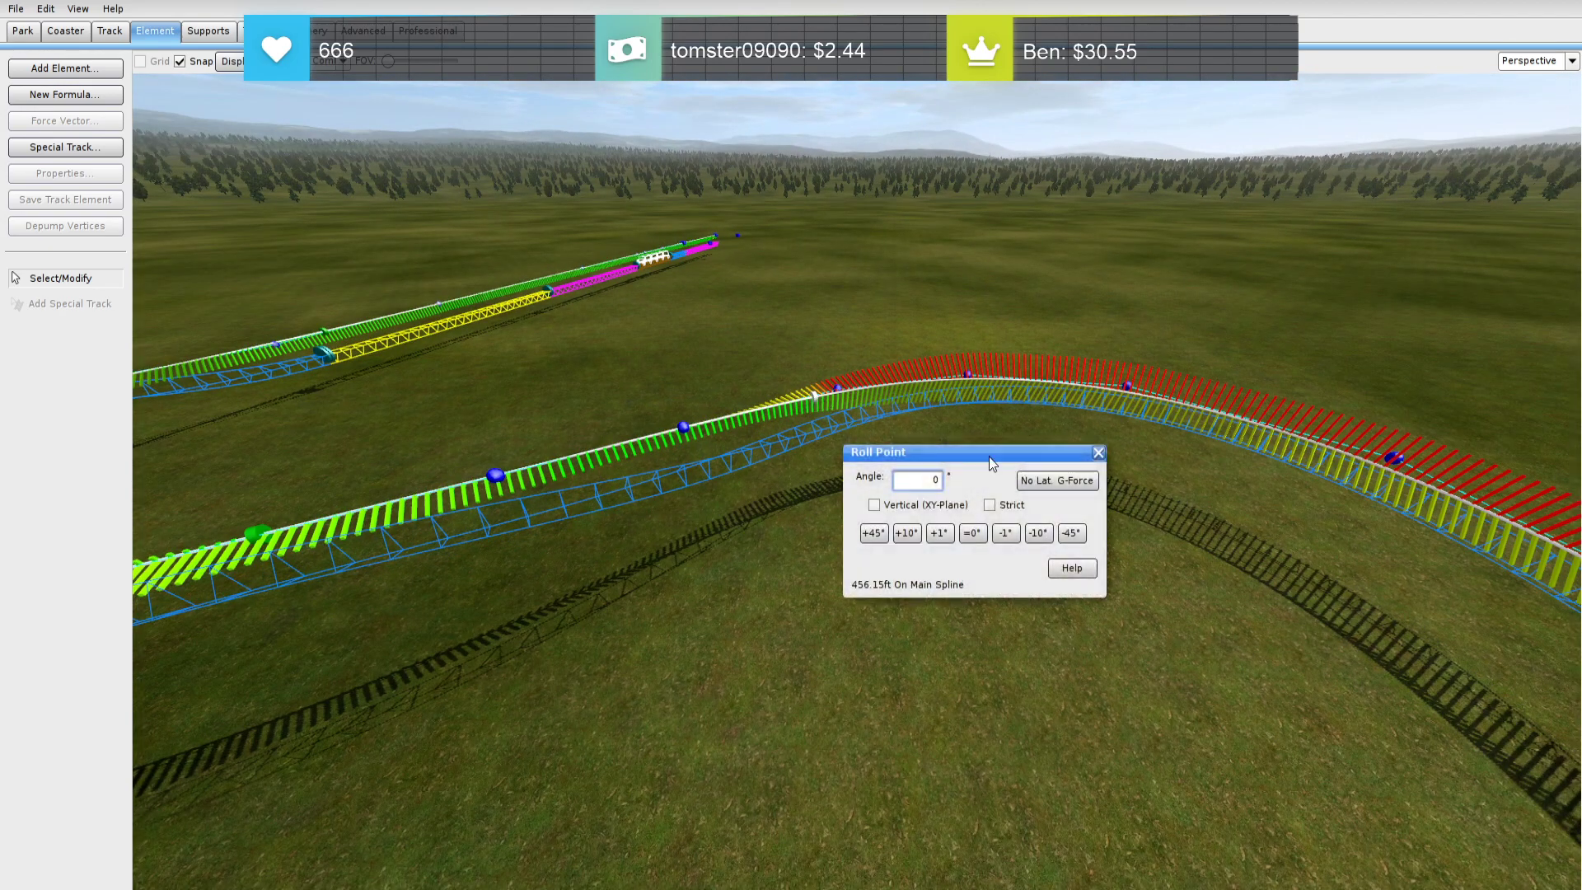
click(1082, 487)
click(1101, 458)
Add another roll point further into the turnaround and set its angle for no lateral G-force
key(a)
right_drag(1100, 458, 1326, 405)
key(w)
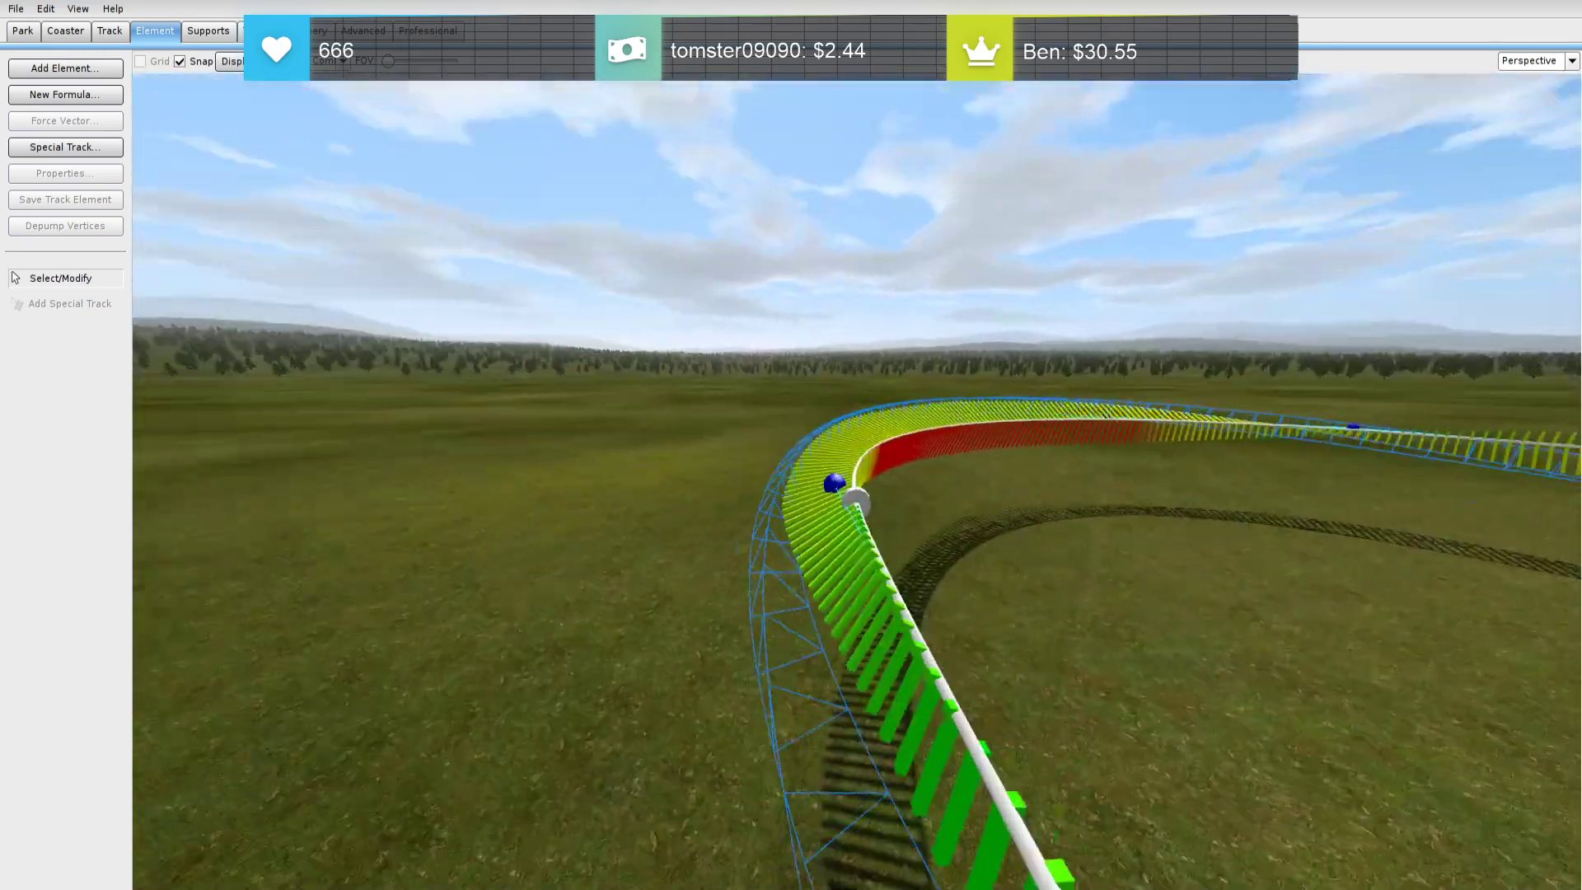
right_drag(1145, 412, 1069, 454)
key(d)
key(r)
click(873, 390)
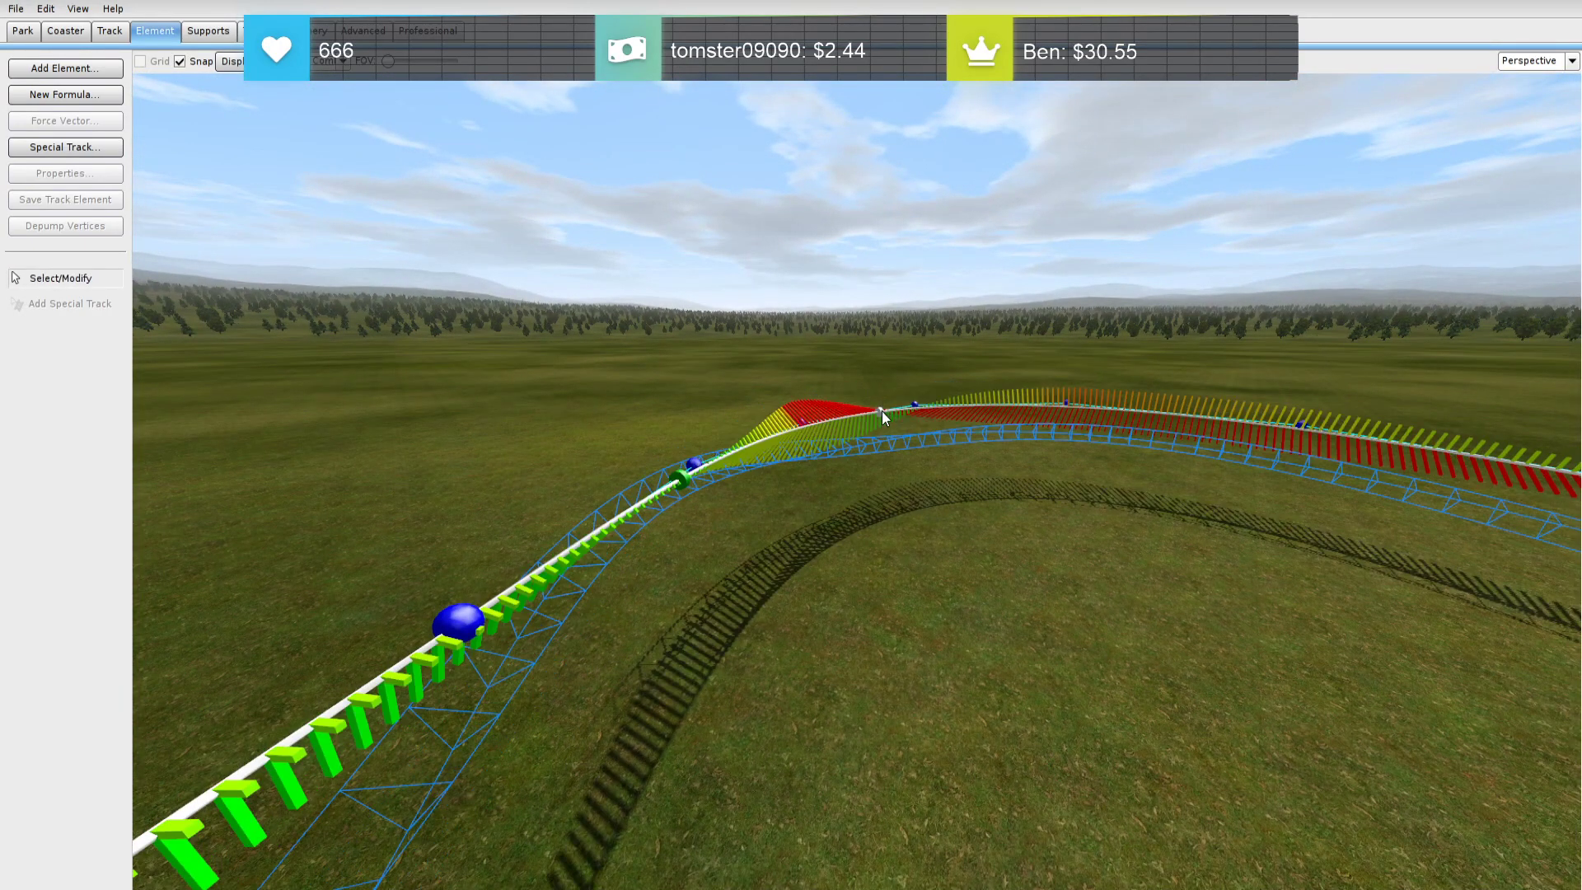
double_click(881, 412)
click(1063, 477)
click(1099, 452)
Raise the control points around the turnaround's entry slightly to smooth the track
key(d)
right_drag(1099, 453, 1035, 451)
key(a)
drag(910, 399, 888, 379)
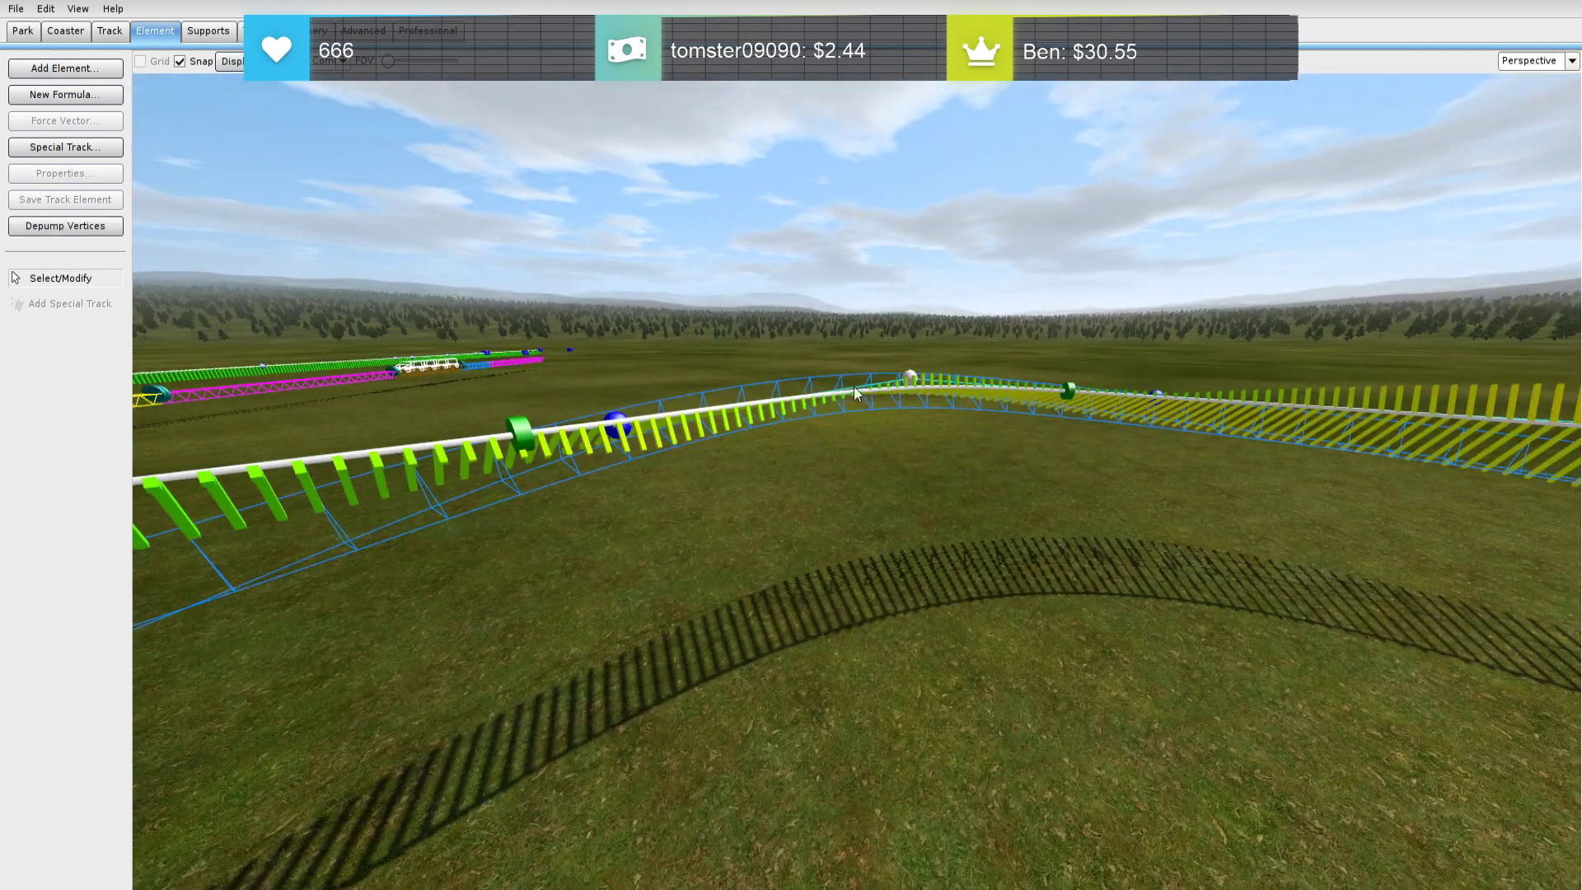
drag(622, 426, 624, 395)
key(w)
right_drag(639, 424, 758, 417)
drag(773, 424, 781, 422)
Add a roll point in the middle of the turnaround and set its angle to -74°
key(r)
click(980, 427)
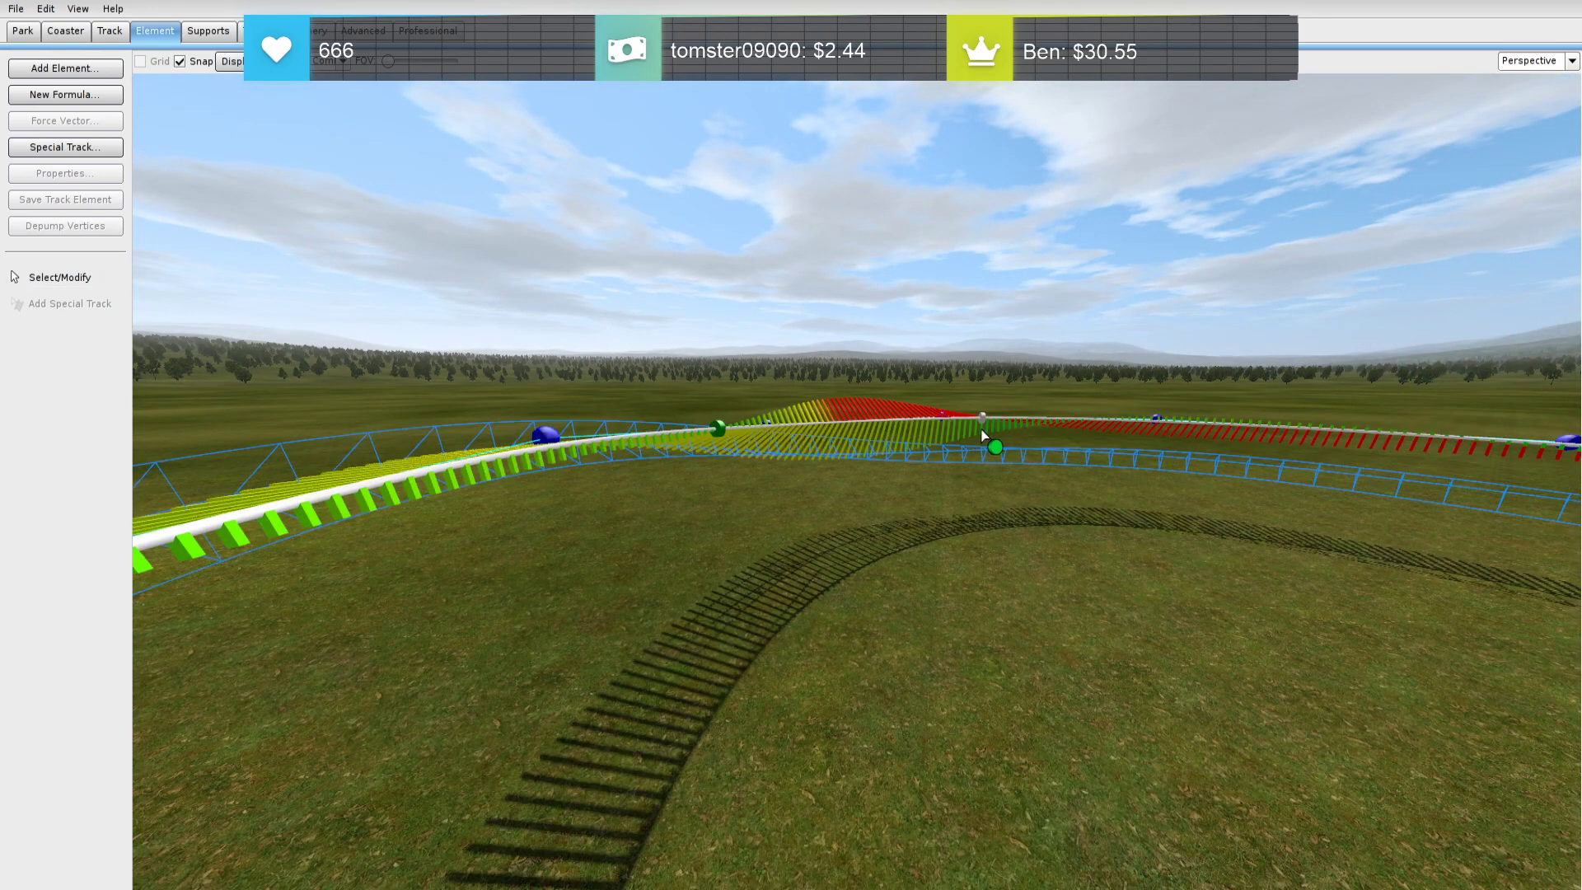
double_click(982, 419)
key(BackSpace)
text(-74)
click(1098, 454)
Add a roll point near the turnaround's exit and bank it for no lateral G-force
key(s)
right_drag(1088, 463, 903, 581)
key(a)
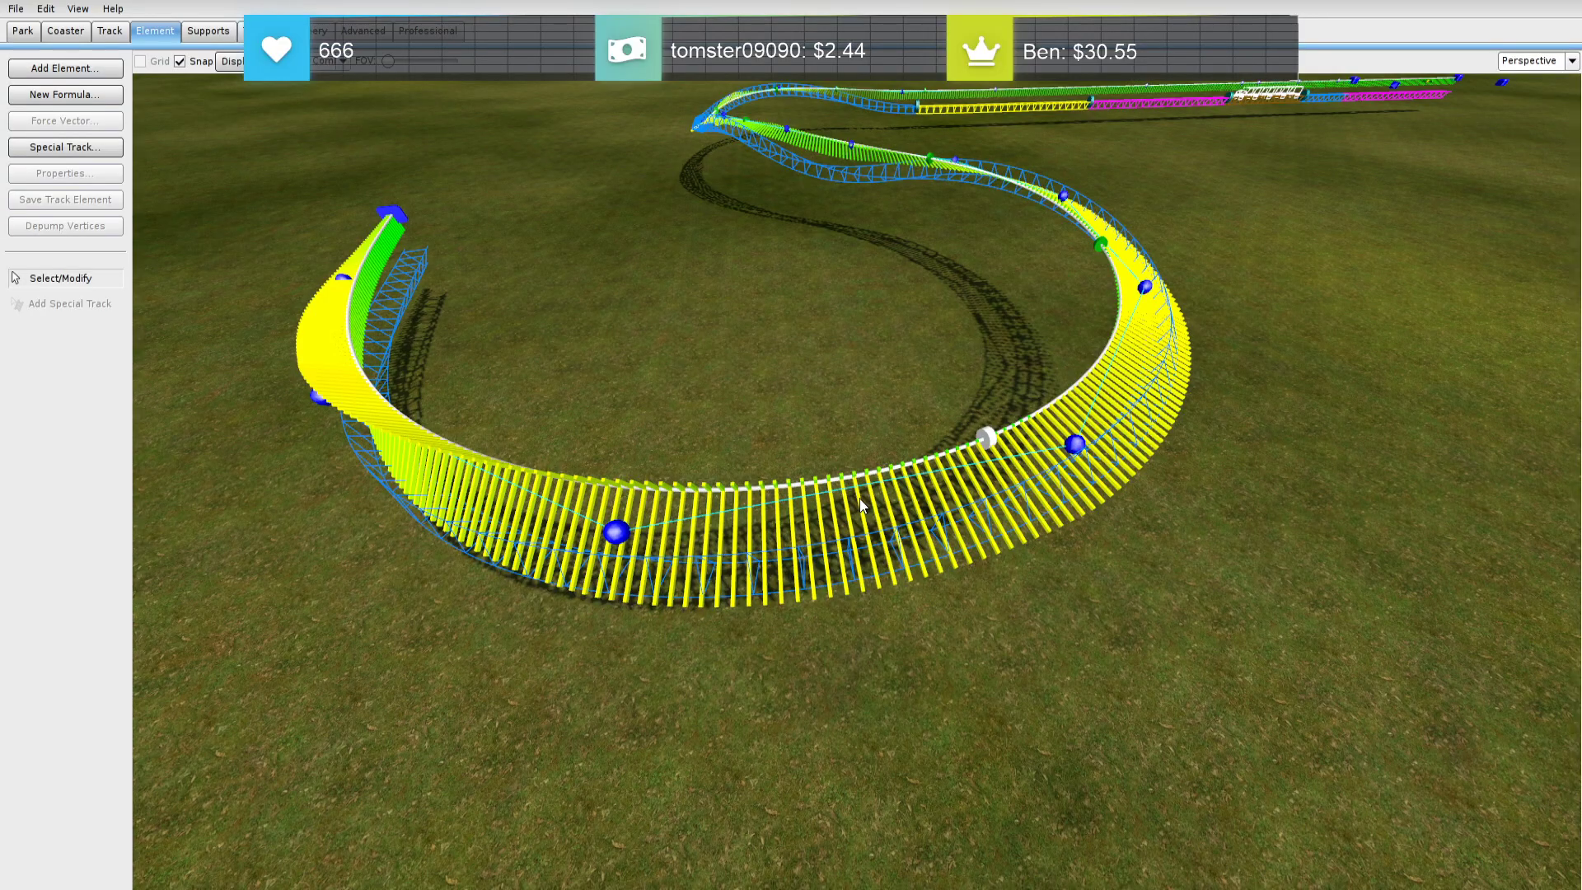
right_drag(858, 497, 717, 436)
key(w)
key(s)
right_drag(717, 371, 777, 406)
key(s)
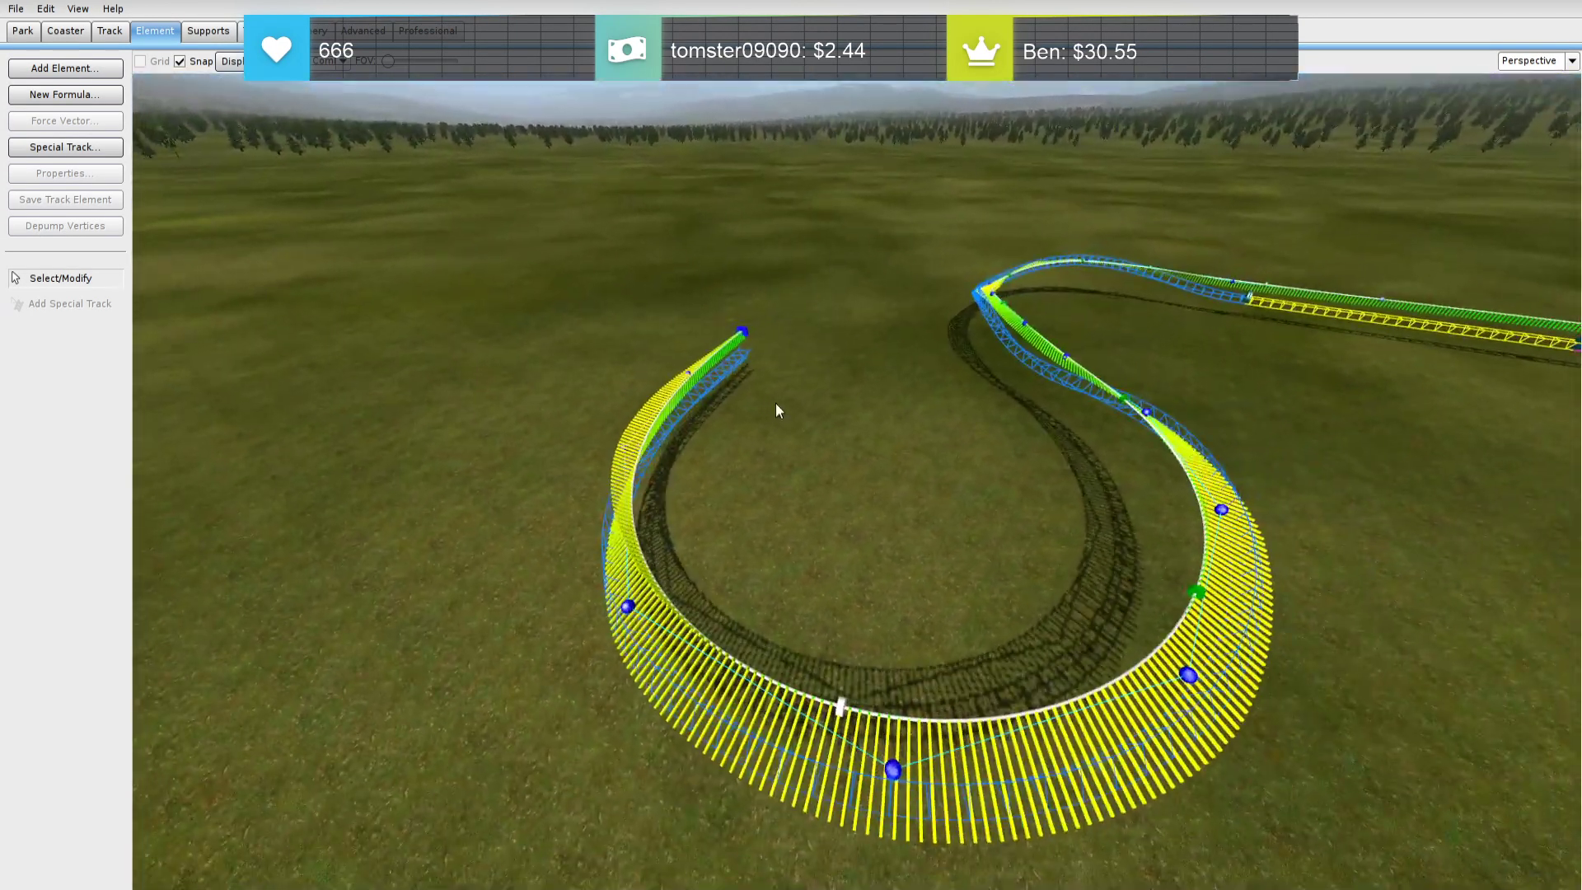
double_click(652, 484)
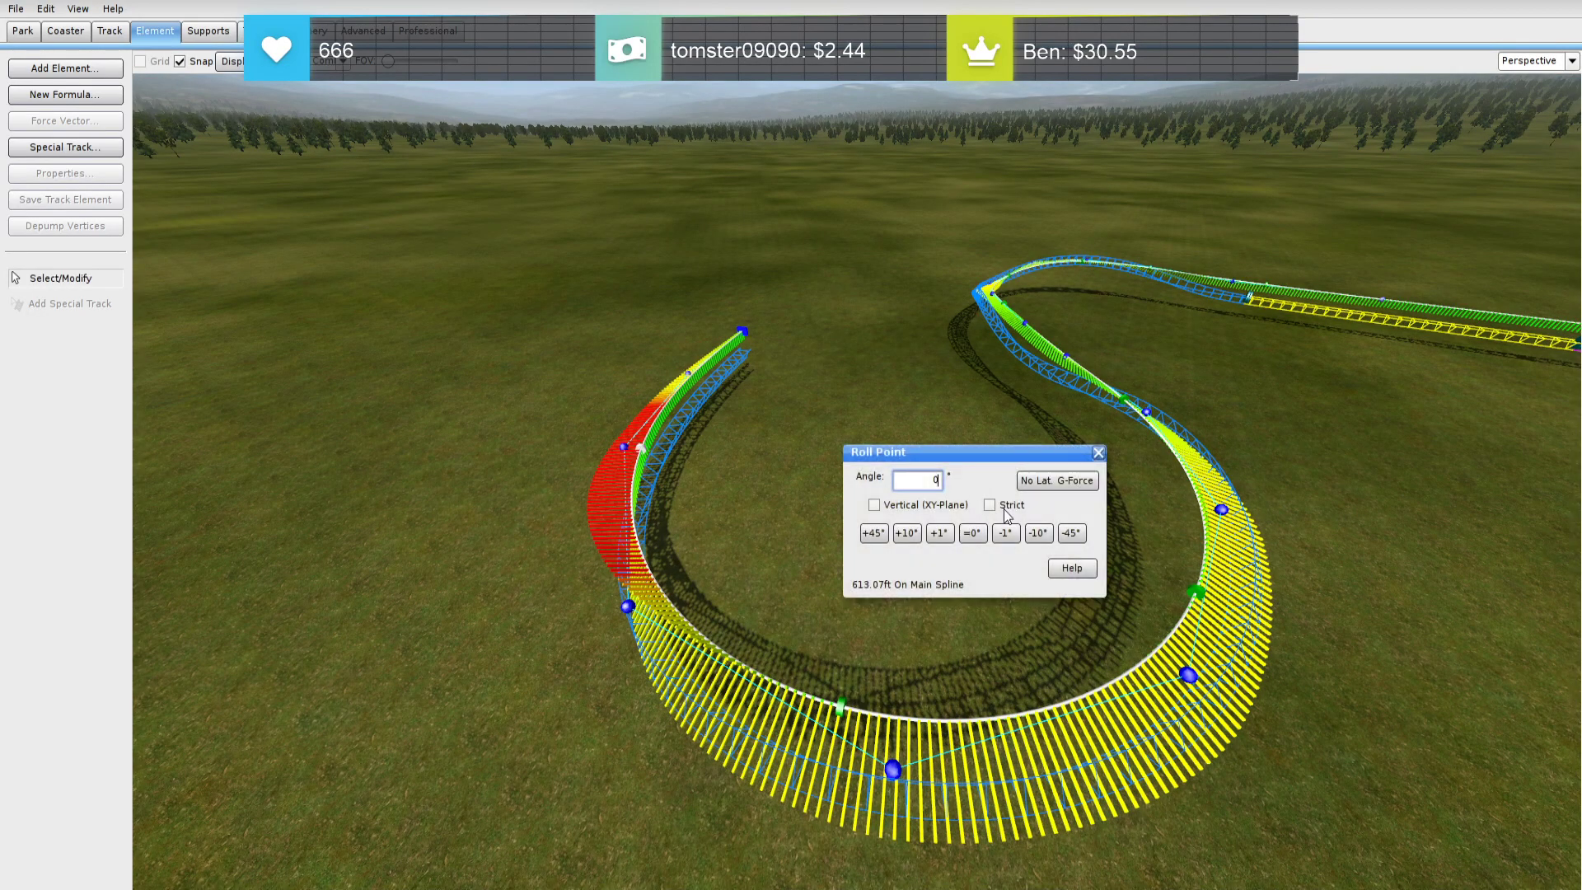
click(1057, 480)
click(1097, 453)
right_drag(1088, 457, 1150, 407)
key(w)
key(s)
key(w)
Reposition the last two control points in plan so the turnaround's exit runs straight along the vertical grid direction
click(1516, 82)
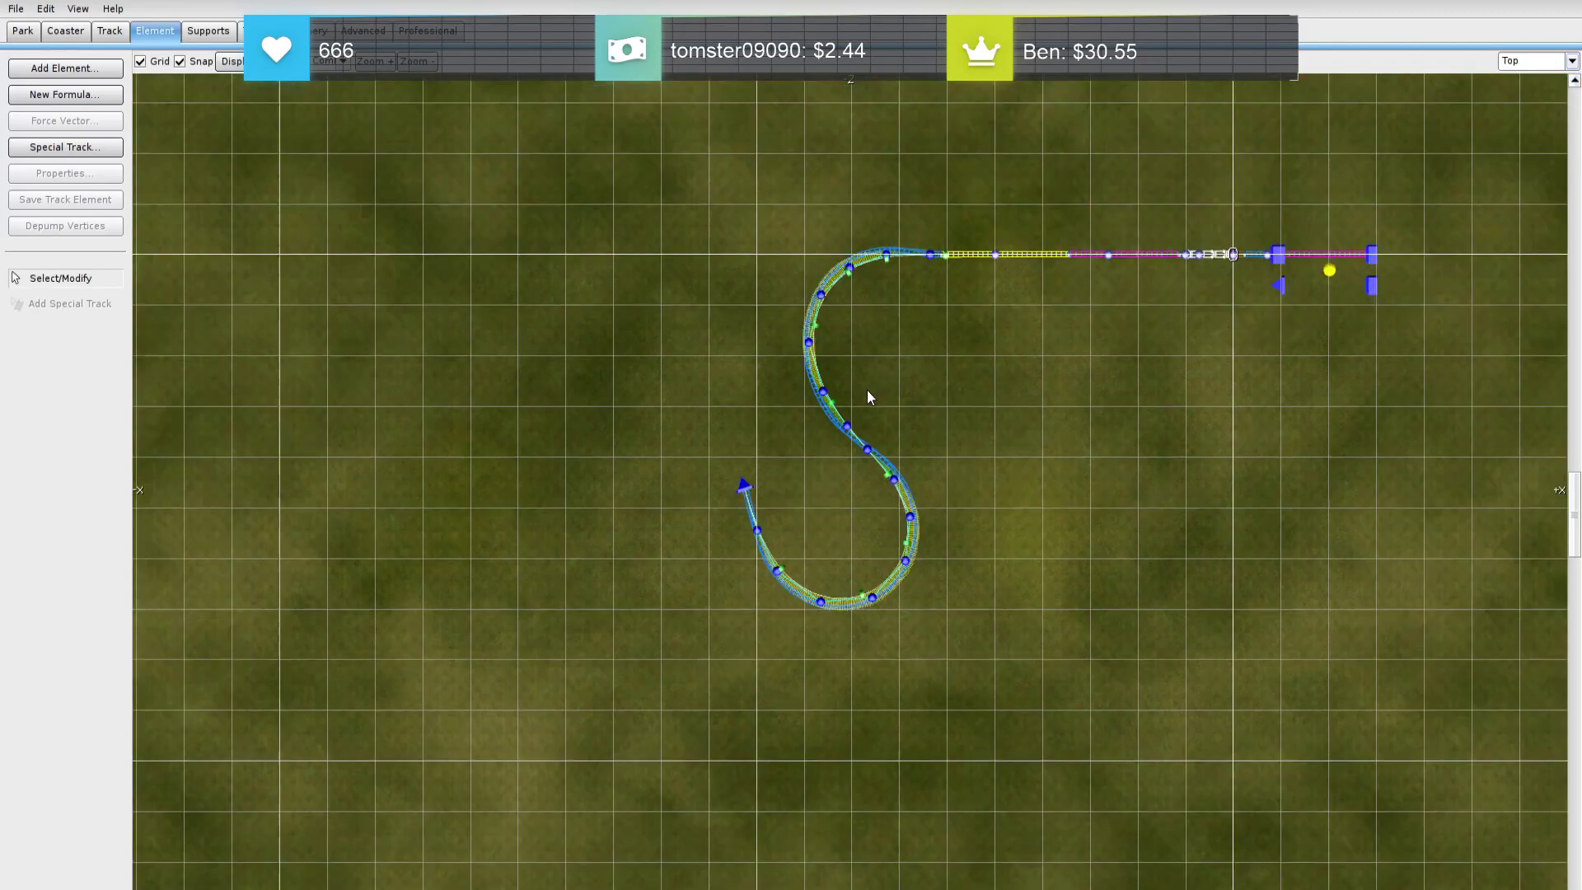
scroll(867, 387, down, 1)
drag(1428, 712, 502, 187)
click(110, 35)
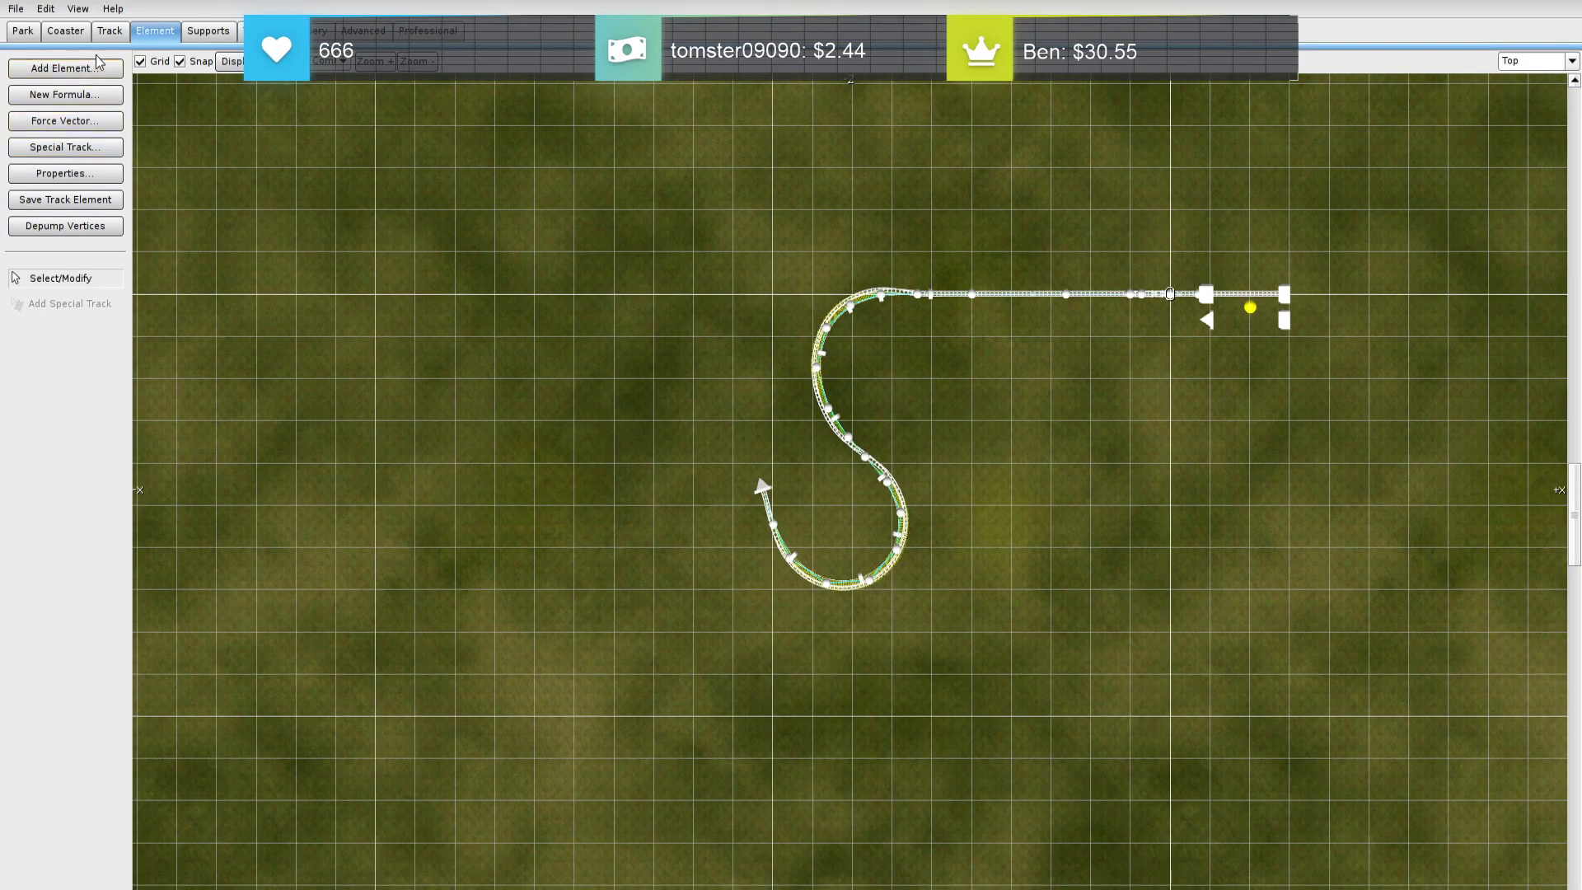
click(63, 282)
click(365, 296)
scroll(738, 501, up, 2)
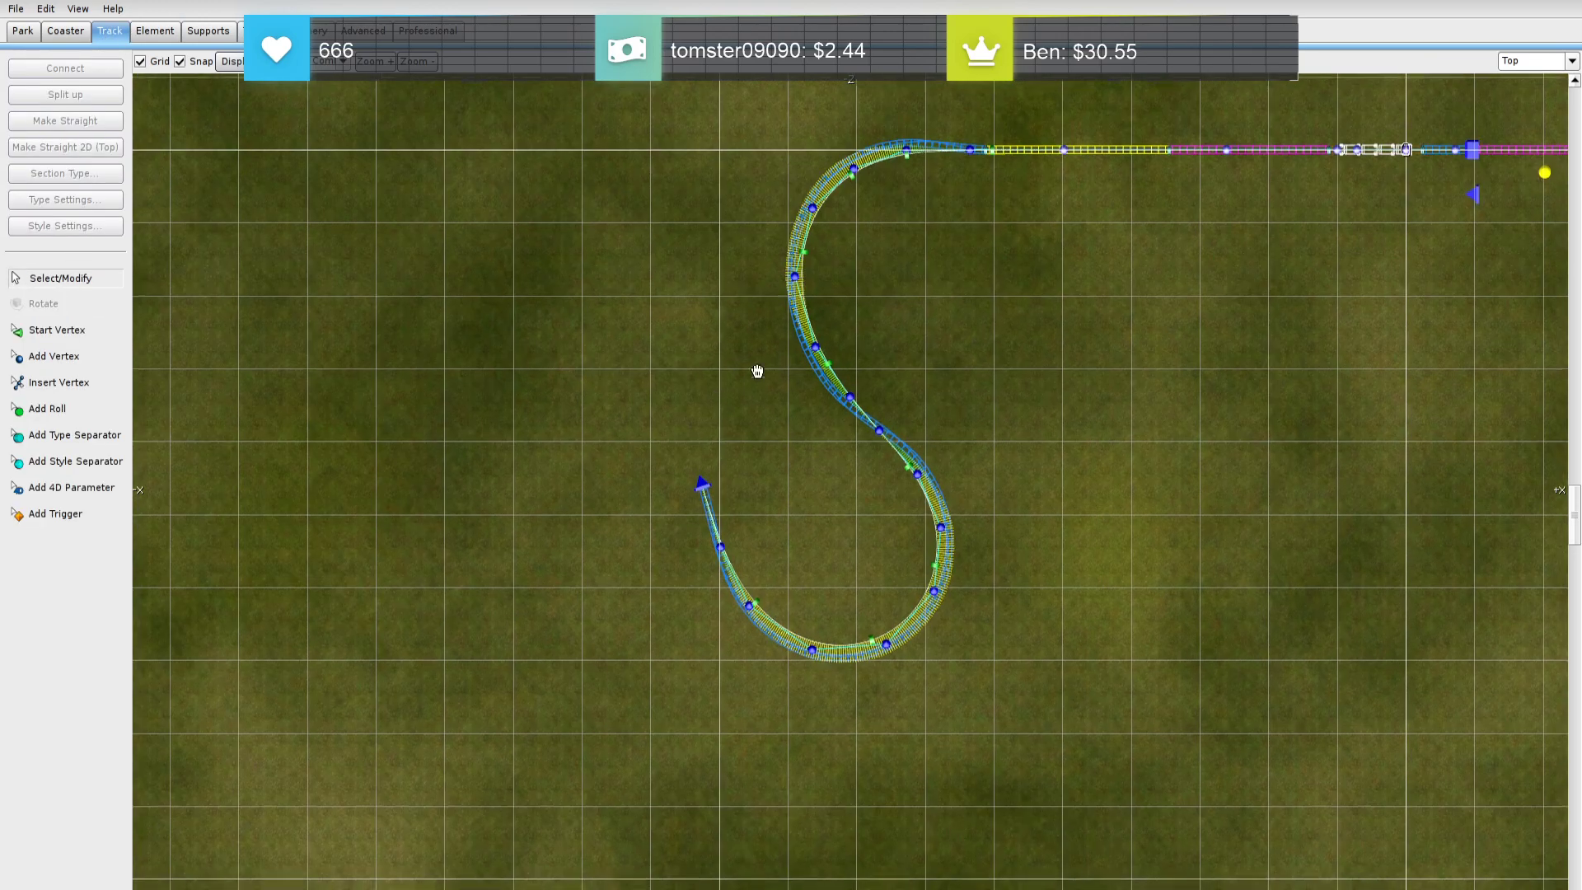
drag(817, 428, 808, 426)
drag(803, 363, 807, 329)
click(808, 425)
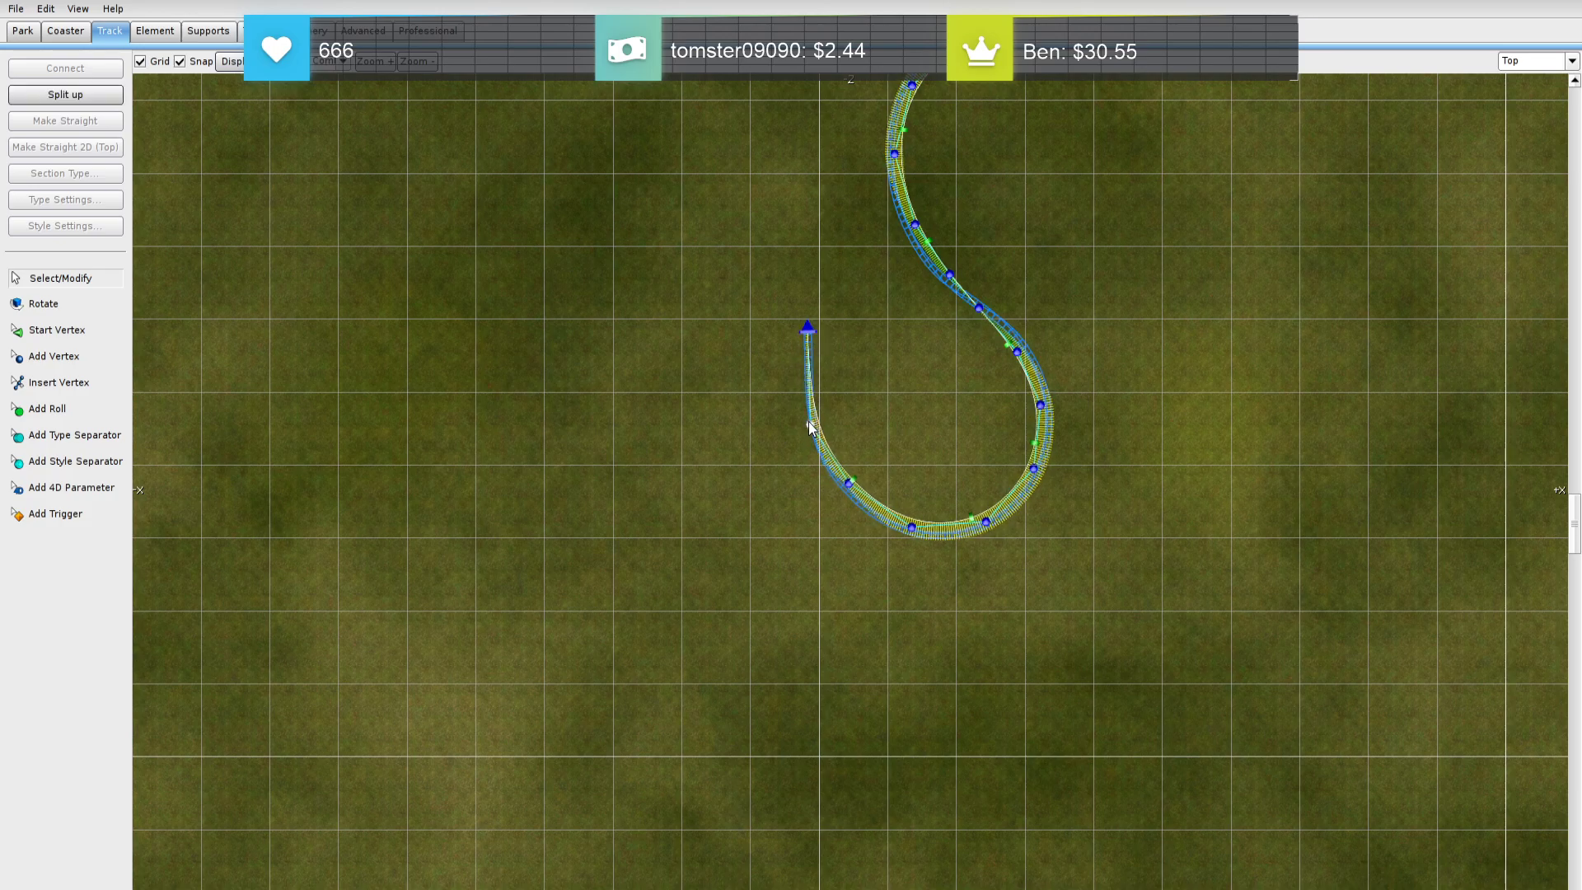
Extend the turnaround's exit straight ahead with two more control points in plan and add a roll point on the new straight
click(809, 330)
middle_drag(810, 328, 807, 483)
key(a)
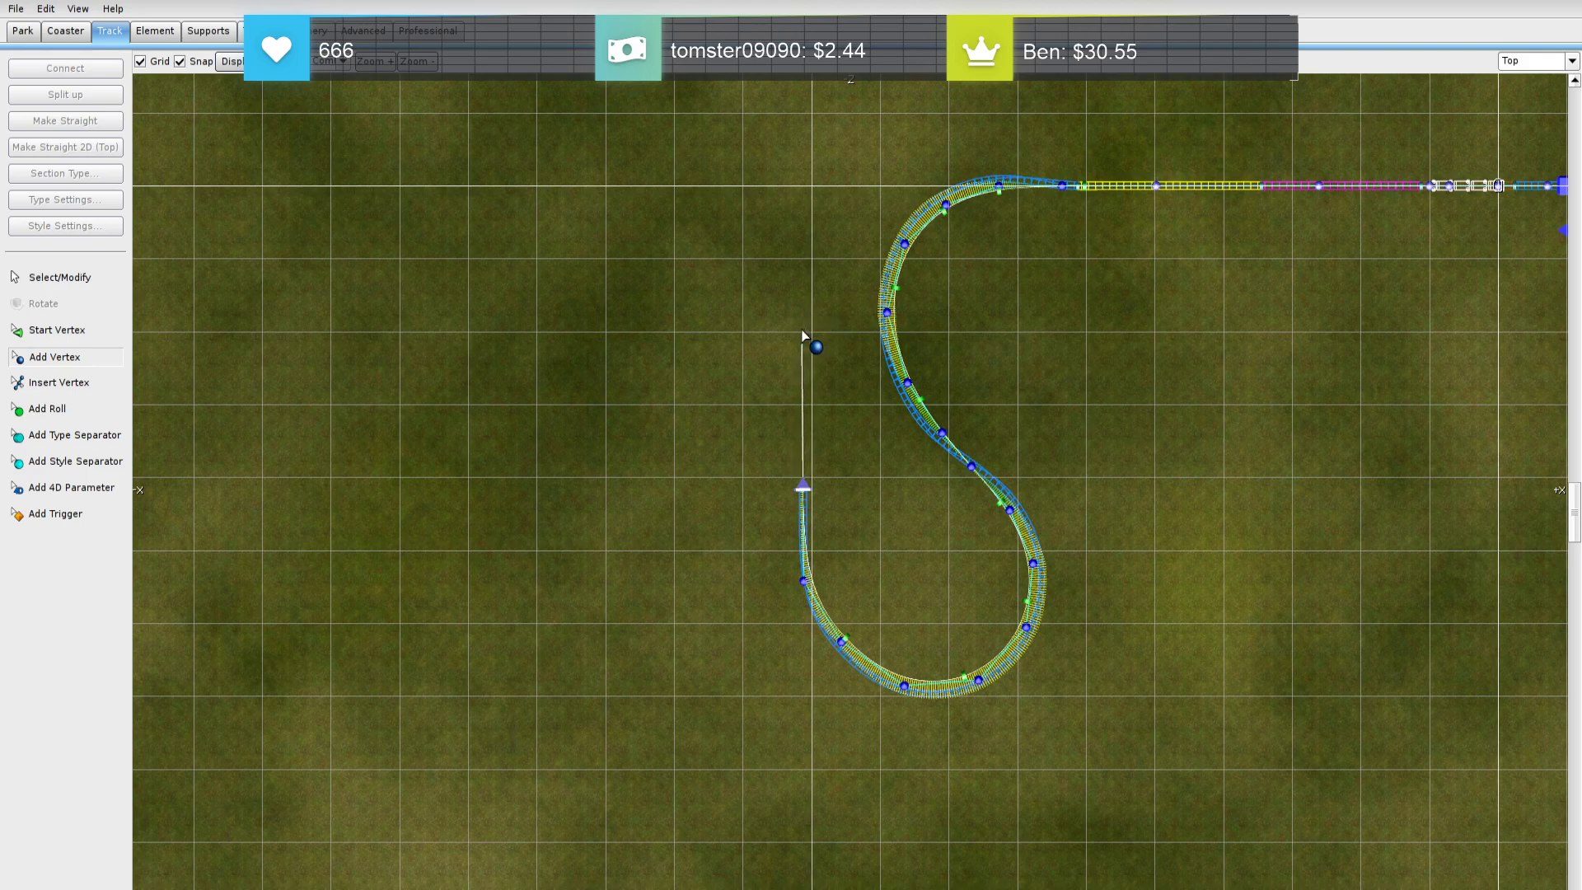
click(804, 336)
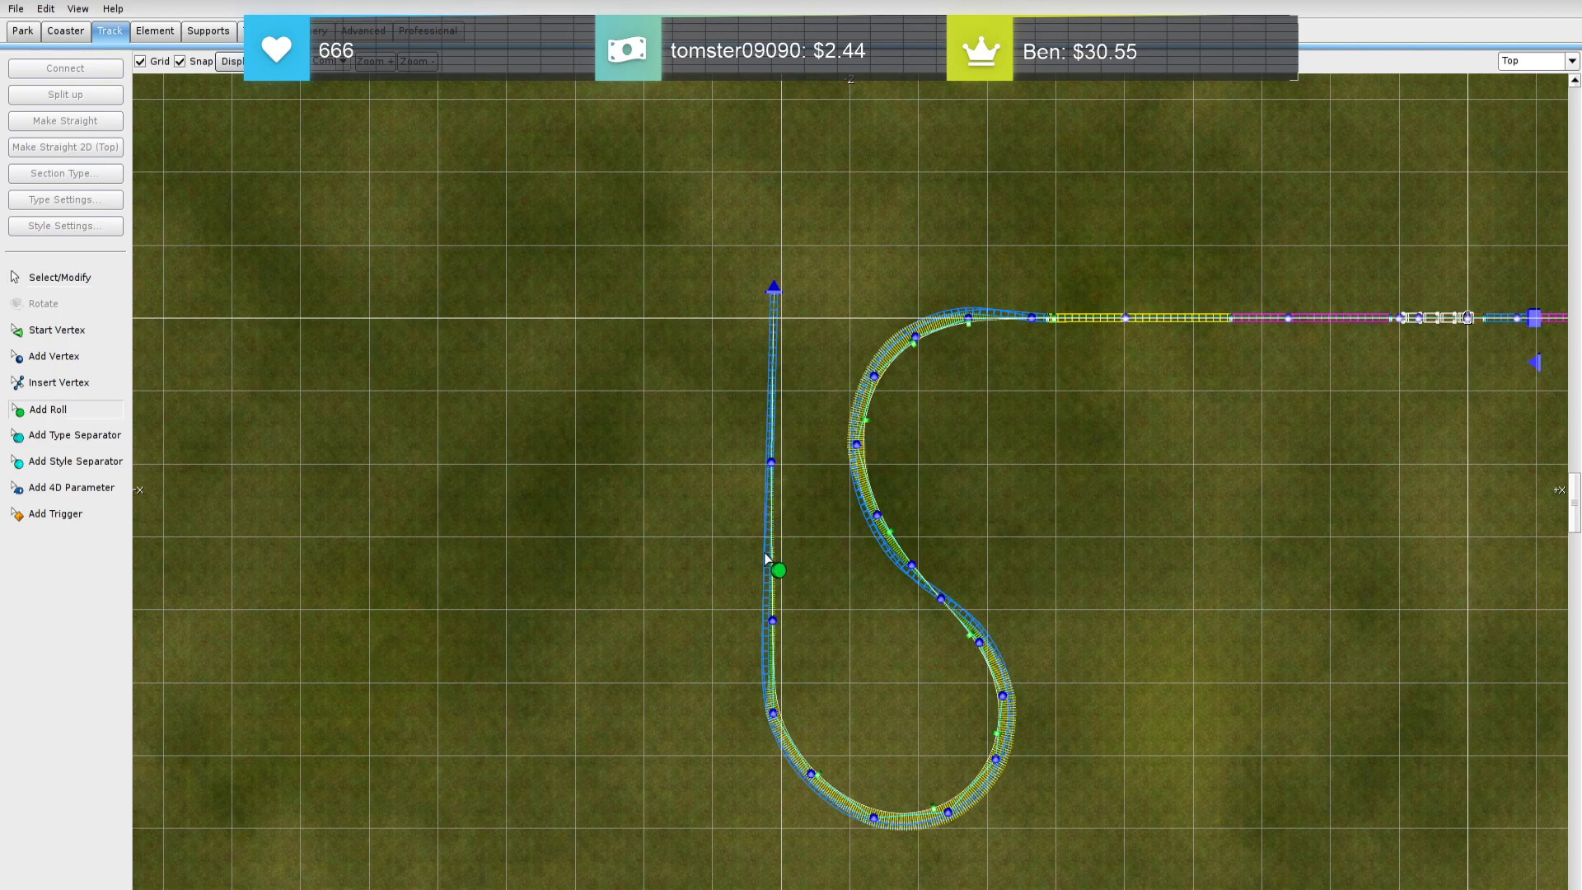
double_click(772, 522)
click(1099, 452)
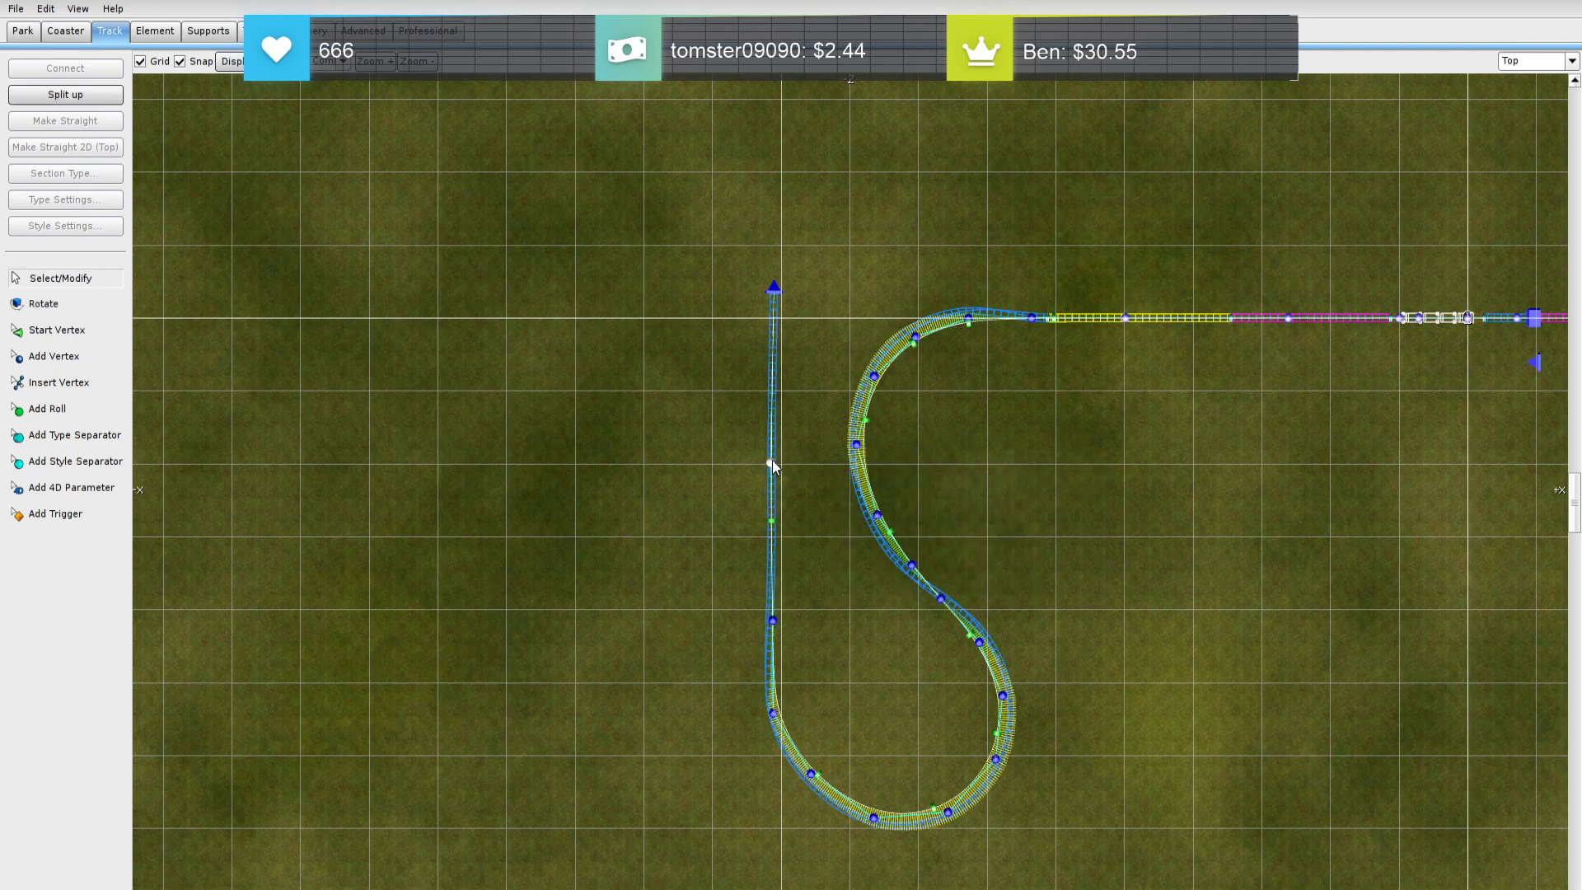
Raise the middle control point of the straight after the turnaround to form a tall hill
click(1531, 148)
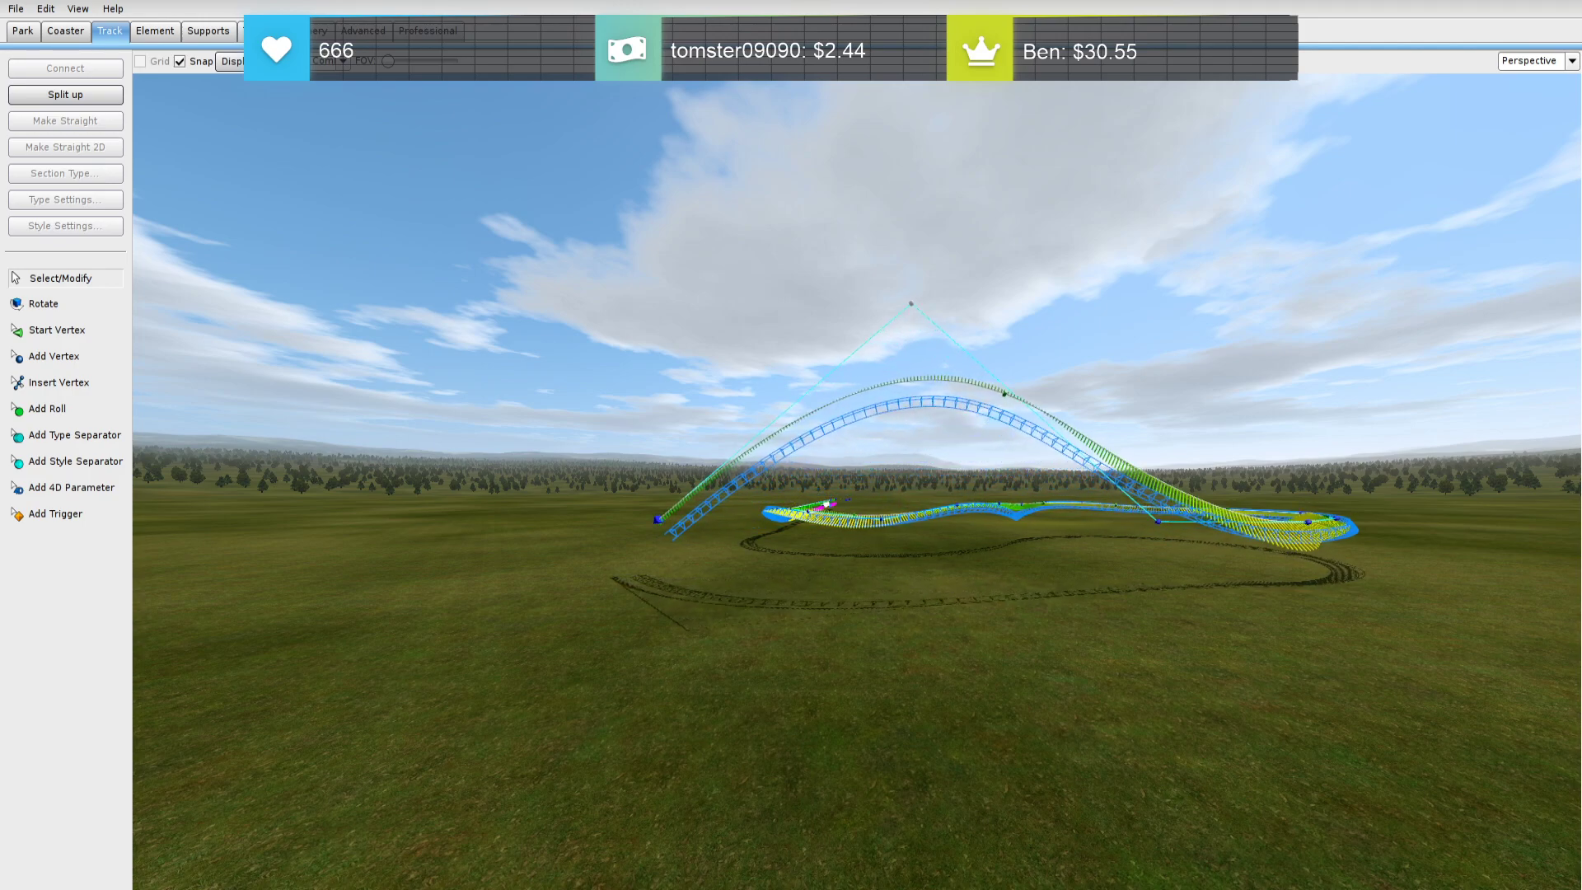
drag(910, 249, 911, 121)
right_drag(911, 115, 923, 149)
key(w)
key(w)
mouse_move(972, 362)
right_down()
mouse_move(997, 392)
mouse_move(979, 379)
right_up()
key(s)
key(w)
Raise the control points on either side of the hill's crest to shape its climb and descent
drag(881, 479, 942, 264)
right_drag(942, 265, 965, 446)
key(a)
key(d)
drag(1052, 530, 1040, 206)
key(a)
right_drag(1040, 206, 1178, 210)
key(w)
key(s)
right_drag(906, 422, 982, 411)
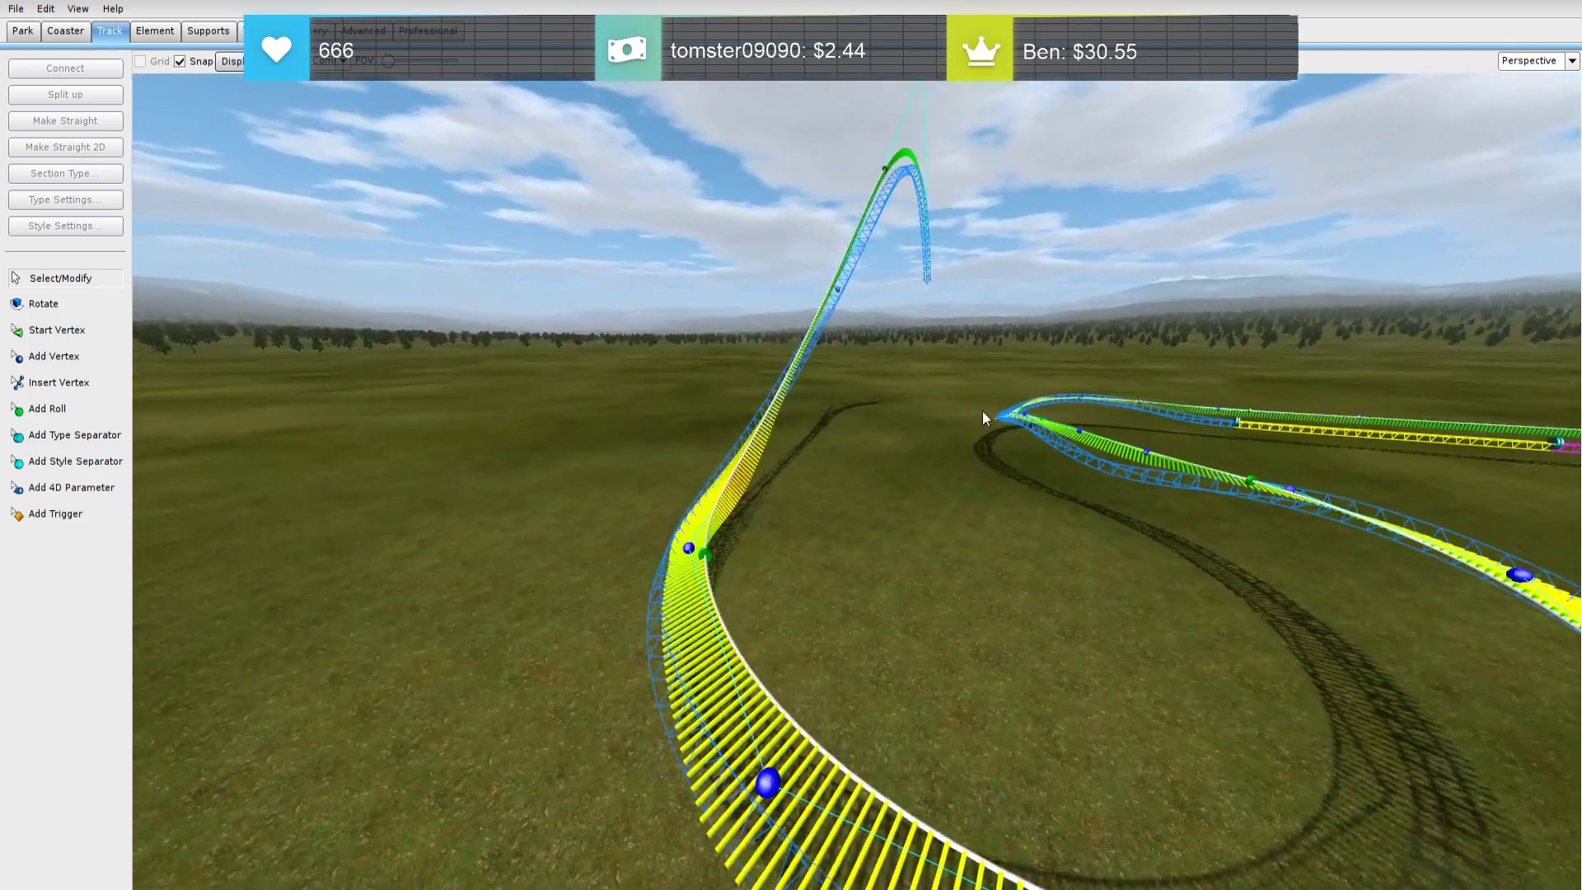
Add a roll point at the foot of the hill's climb to control the banking out of the turnaround
key(r)
click(748, 436)
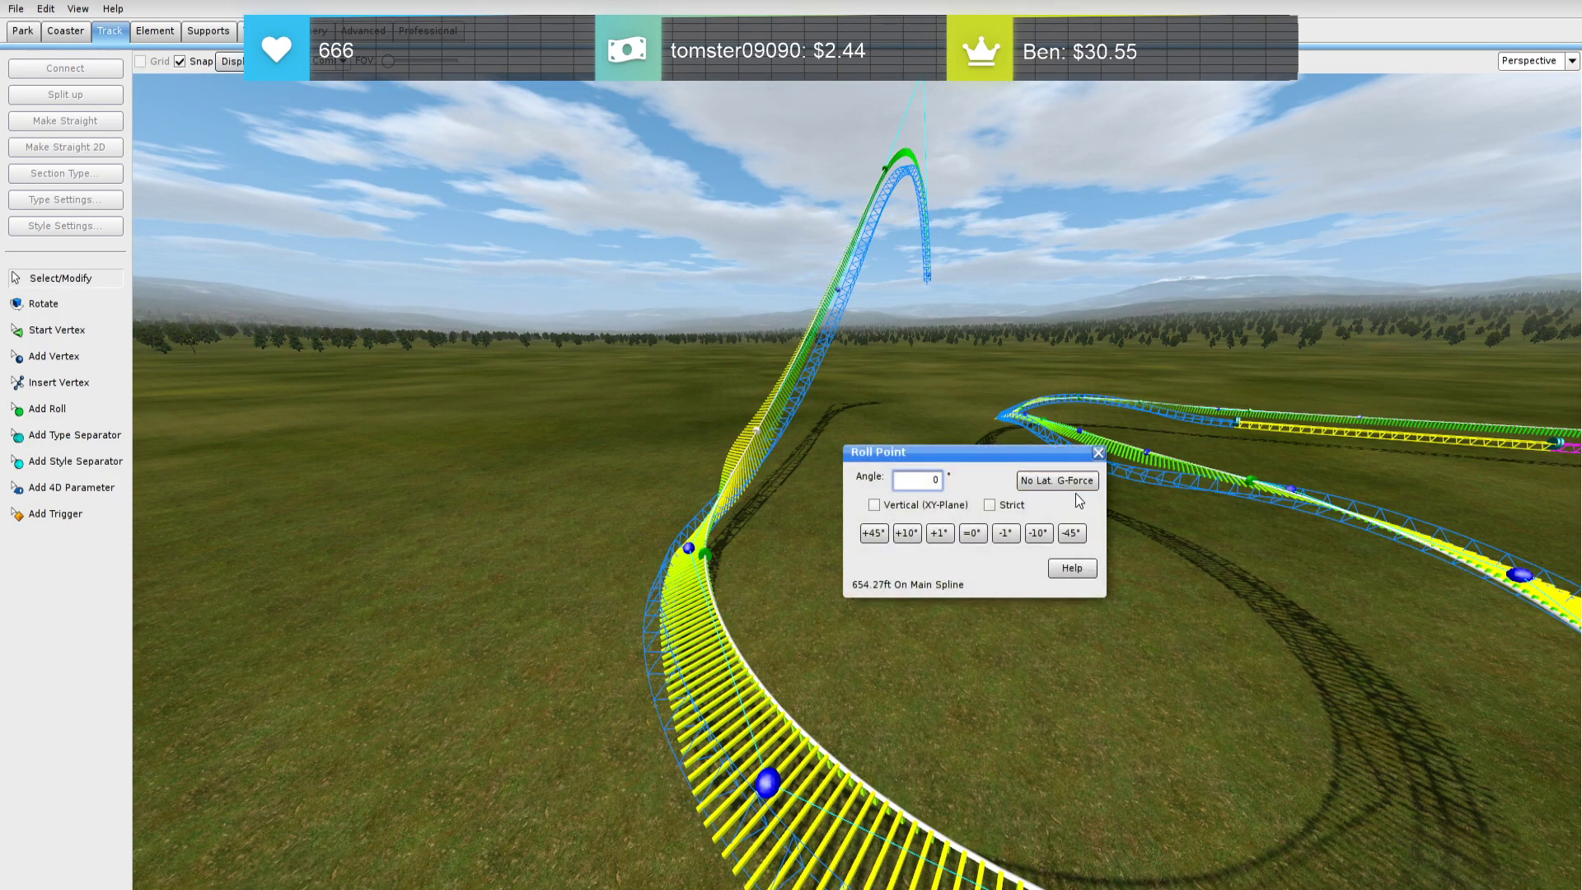
click(1096, 453)
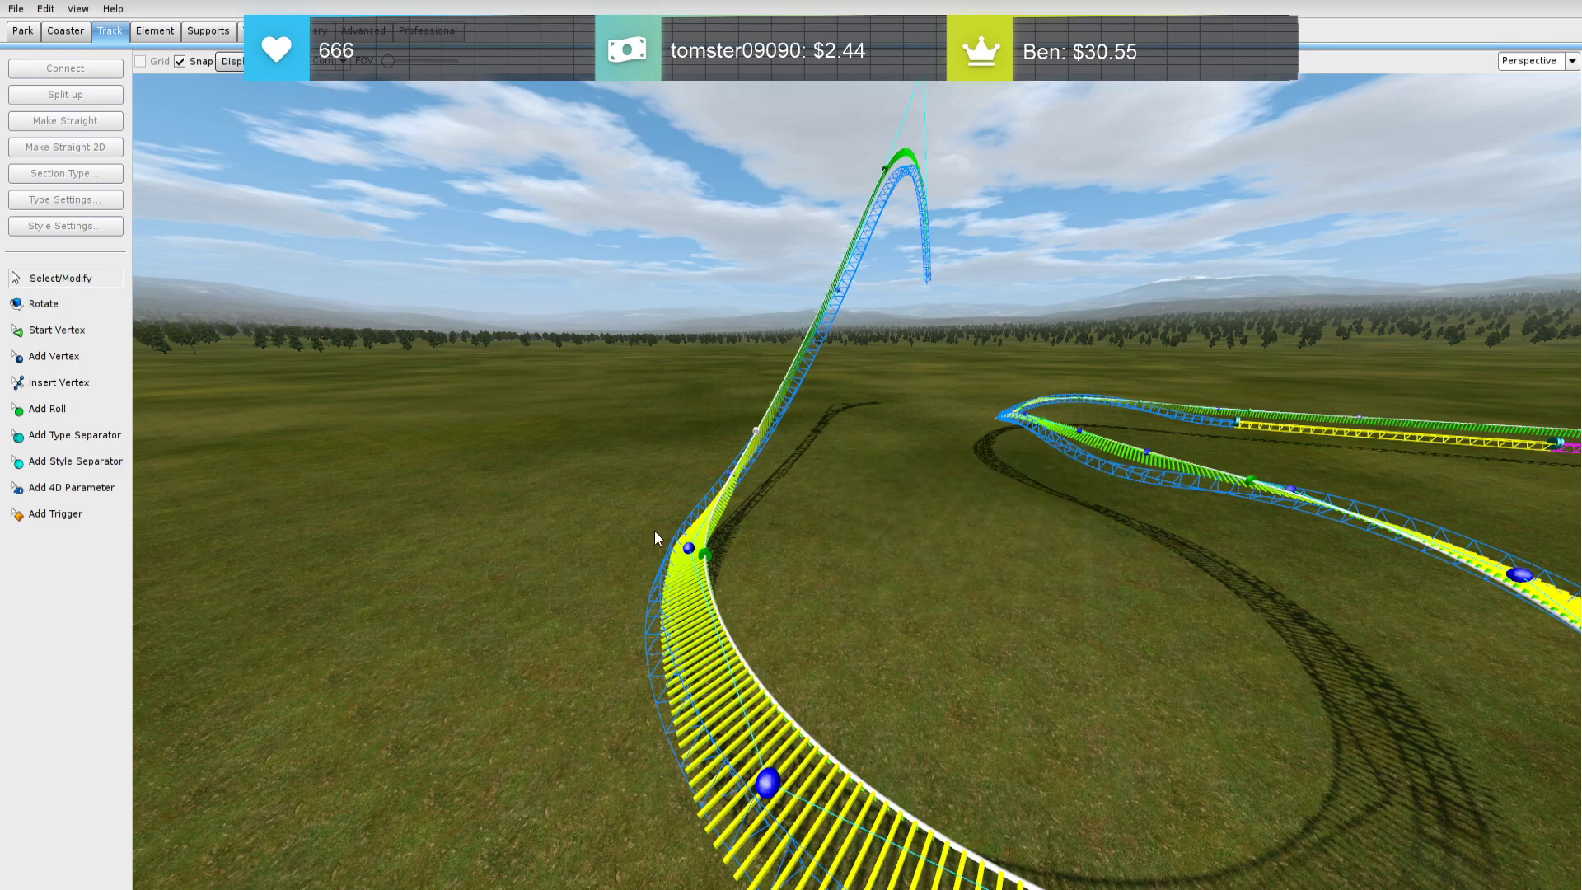
Shift the control points at the turnaround's exit to smooth the transition and readjust the roll point at the hill's foot
drag(699, 546, 664, 546)
right_drag(664, 545, 725, 541)
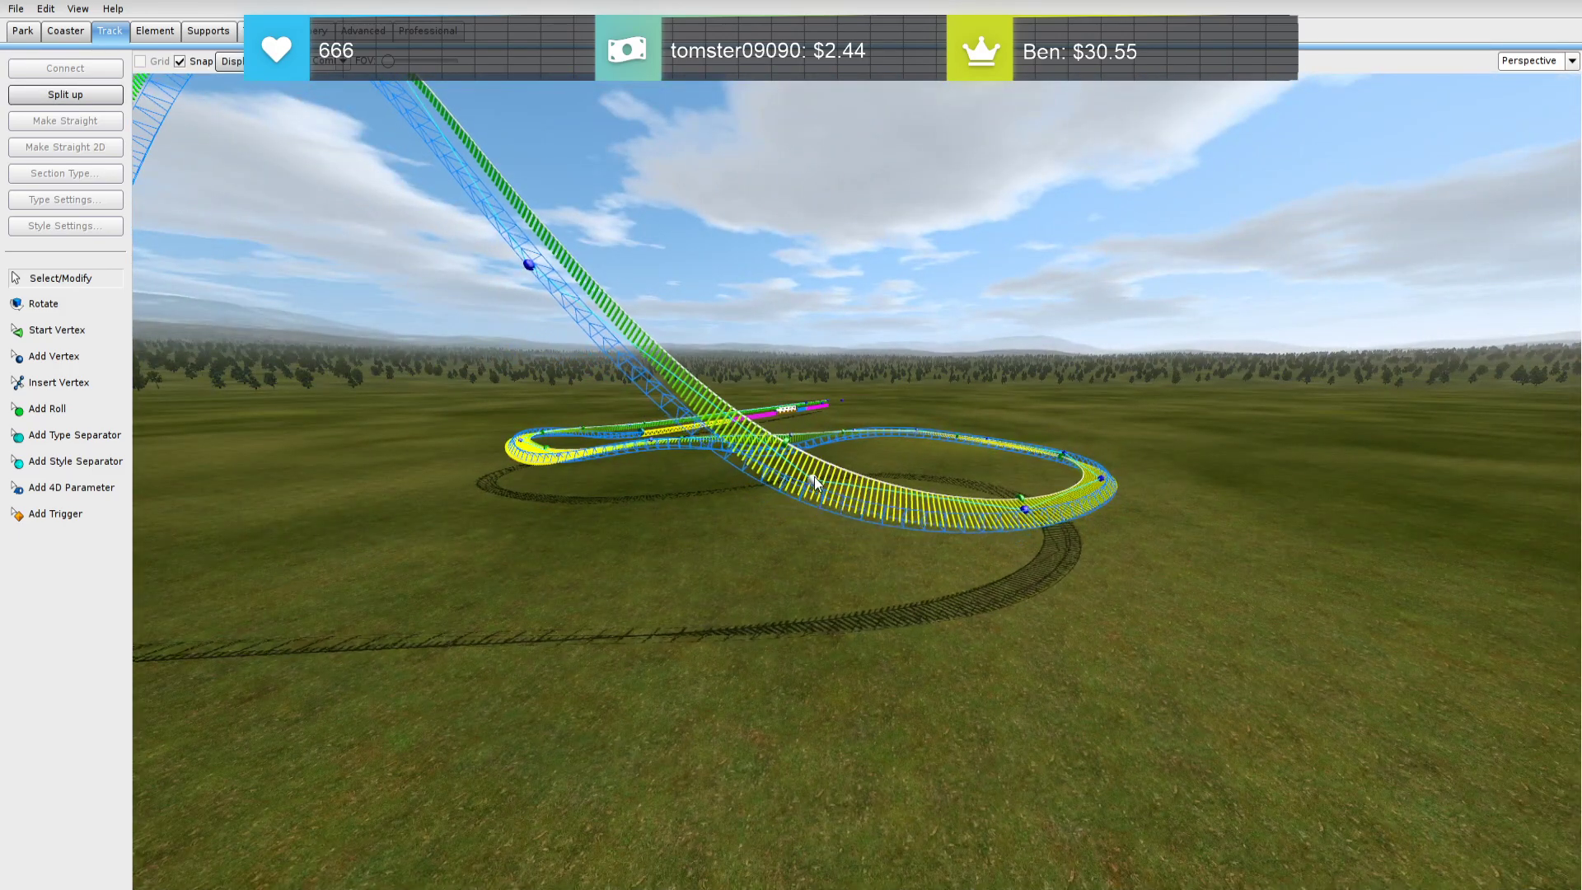
right_drag(817, 462, 890, 507)
drag(690, 517, 637, 482)
right_drag(794, 491, 834, 499)
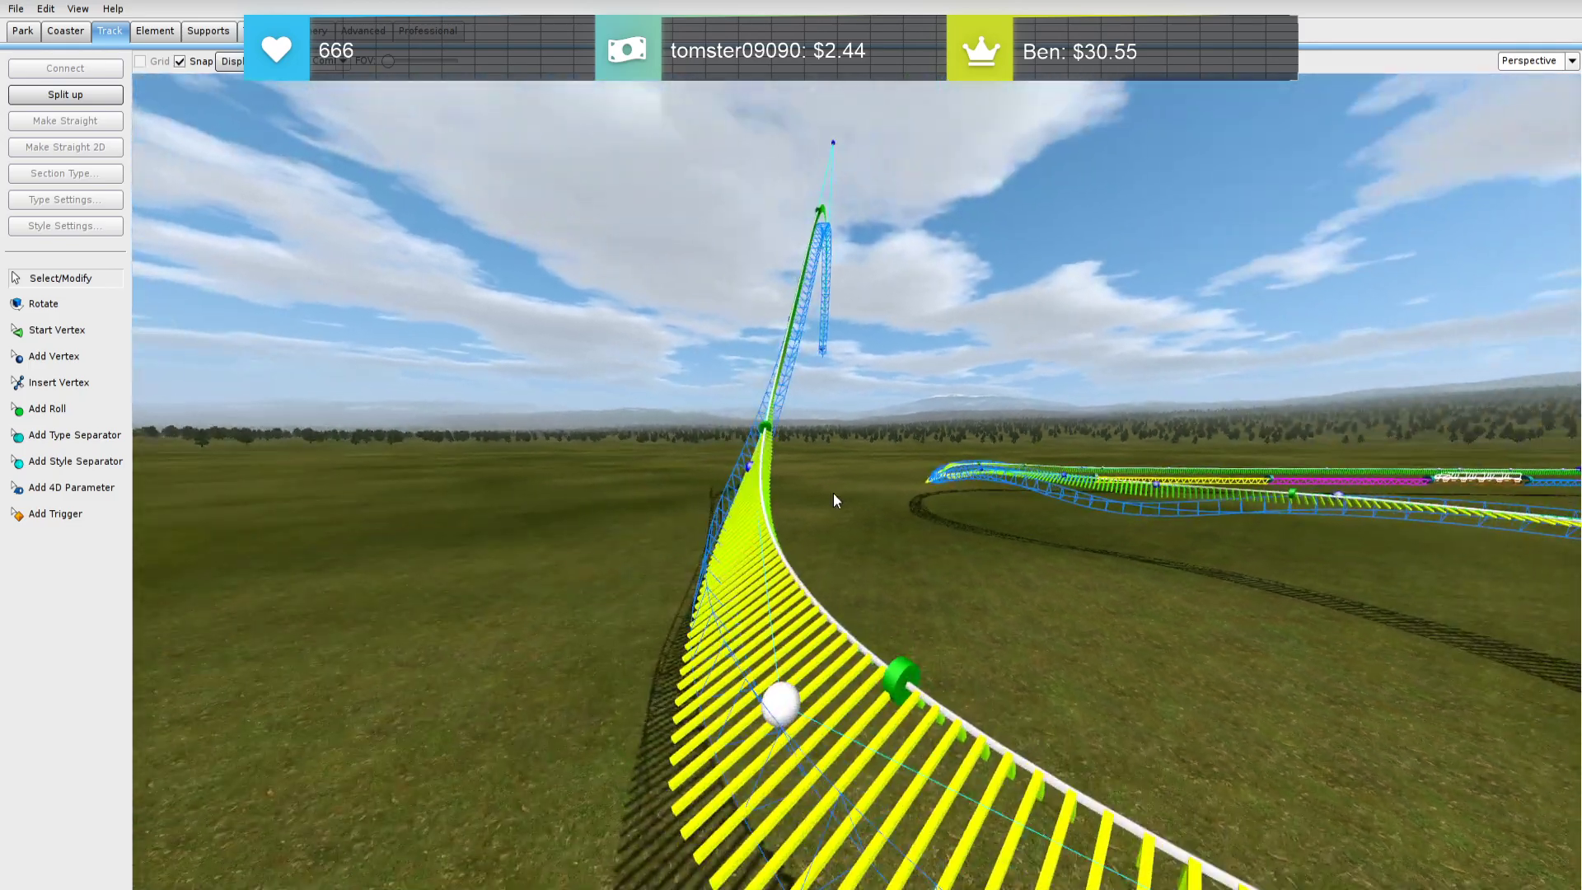
double_click(764, 434)
right_drag(1079, 464, 989, 493)
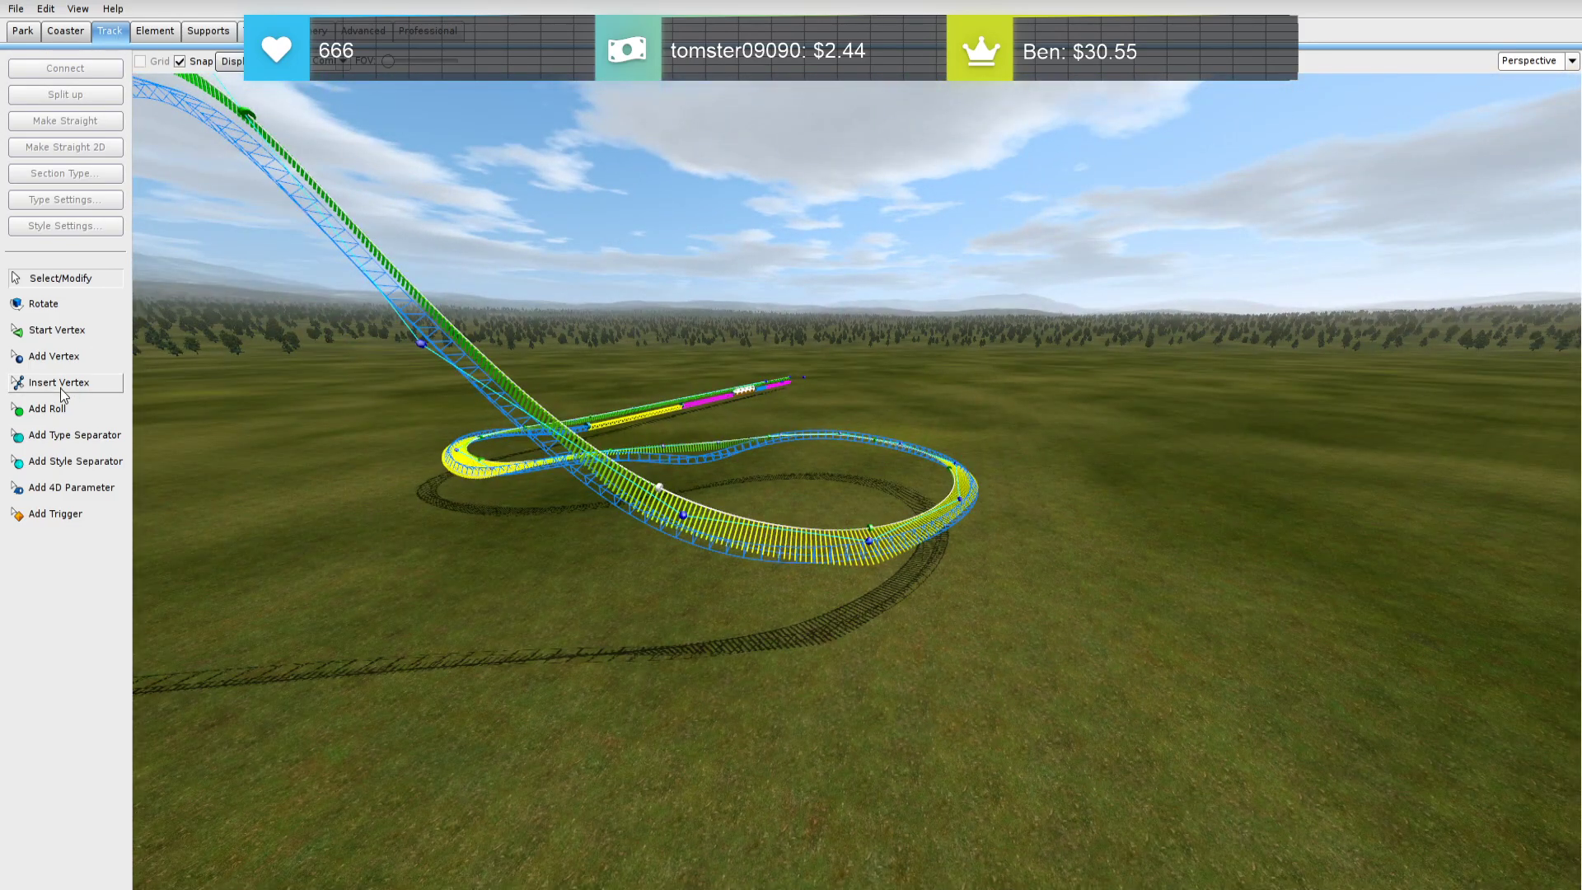
Insert an extra control point in the track between the turnaround's exit and the hill's climb
click(586, 486)
click(806, 559)
right_click(807, 561)
right_drag(806, 561, 847, 599)
Switch the track's comb display to Speed Comb
click(335, 65)
click(326, 149)
right_drag(326, 149, 321, 99)
right_drag(790, 277, 853, 277)
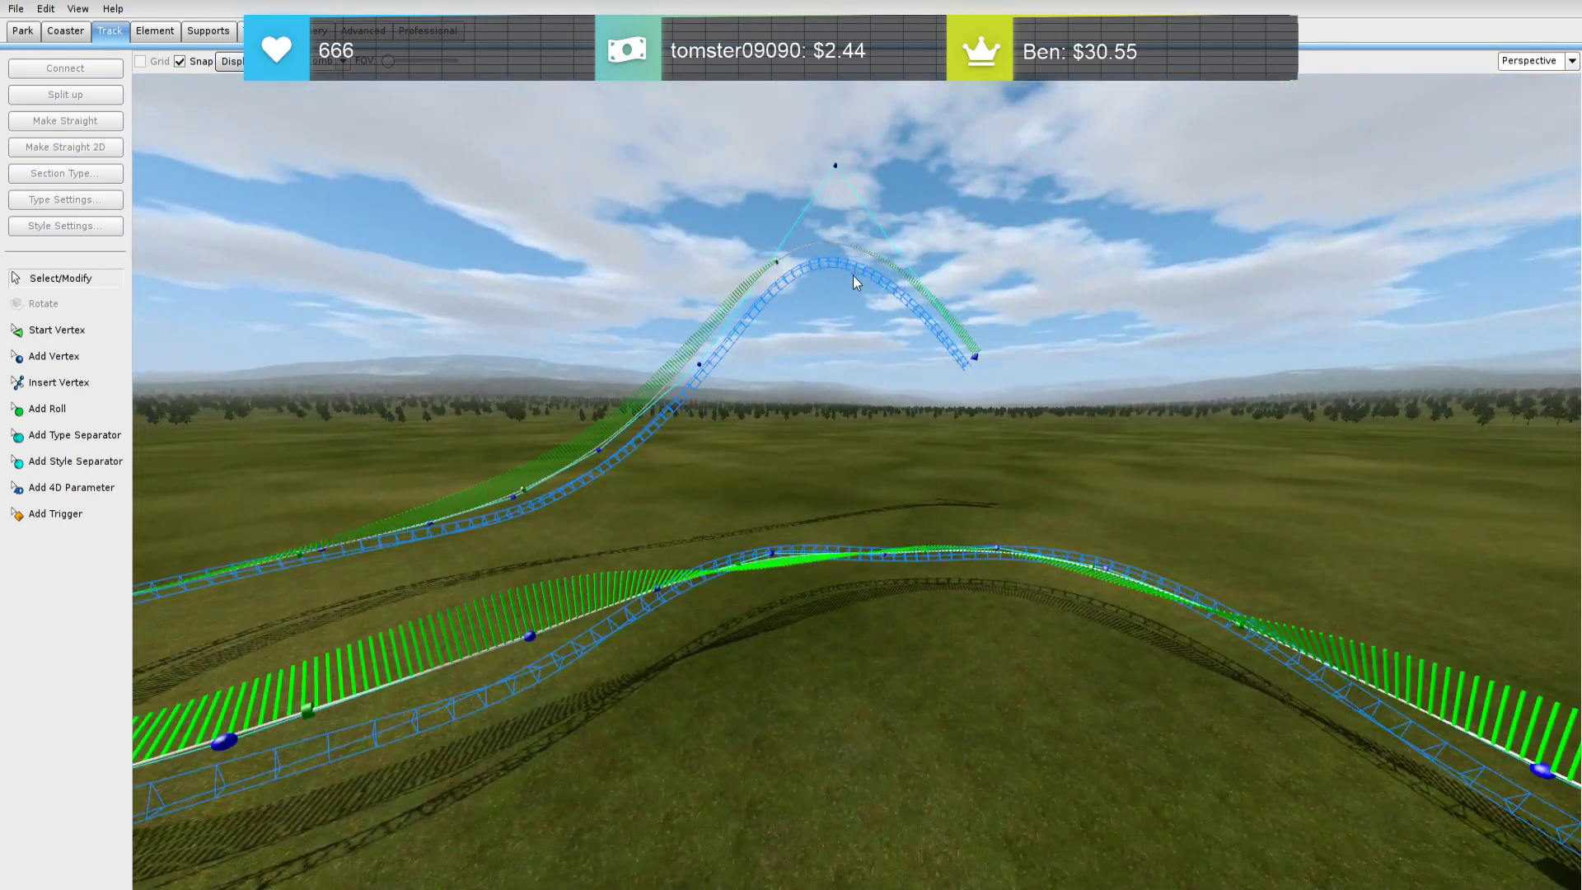
Reposition the hill's crest and the track's end point to balance the shape of the climb and descent
drag(917, 257, 1083, 366)
drag(978, 358, 1005, 409)
click(1005, 409)
right_drag(1006, 409, 1063, 383)
right_drag(846, 433, 846, 460)
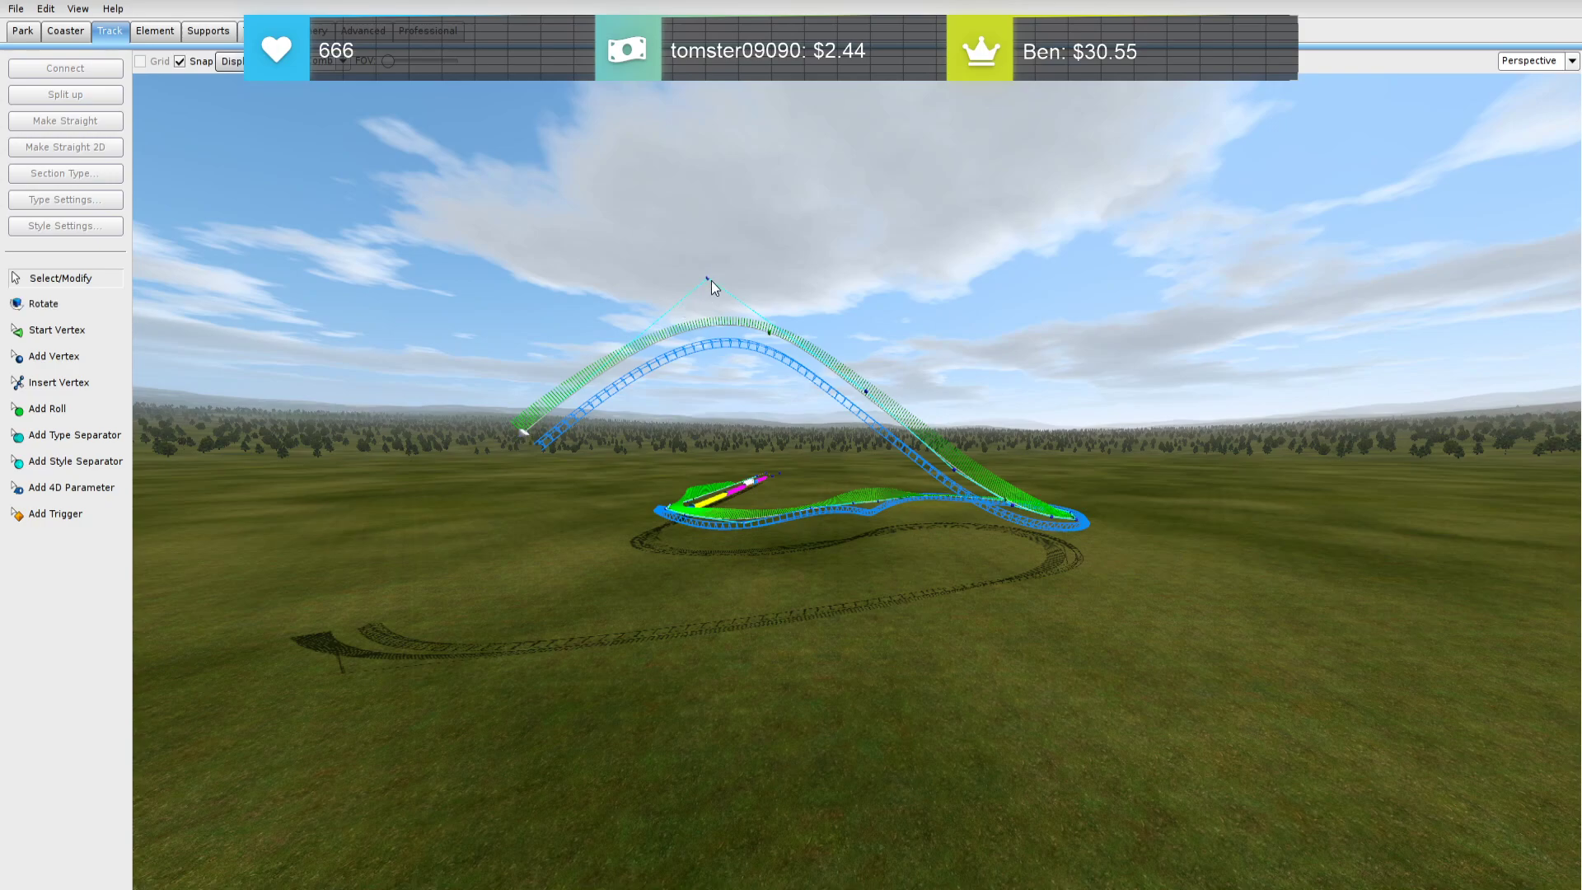
drag(709, 283, 765, 286)
click(973, 472)
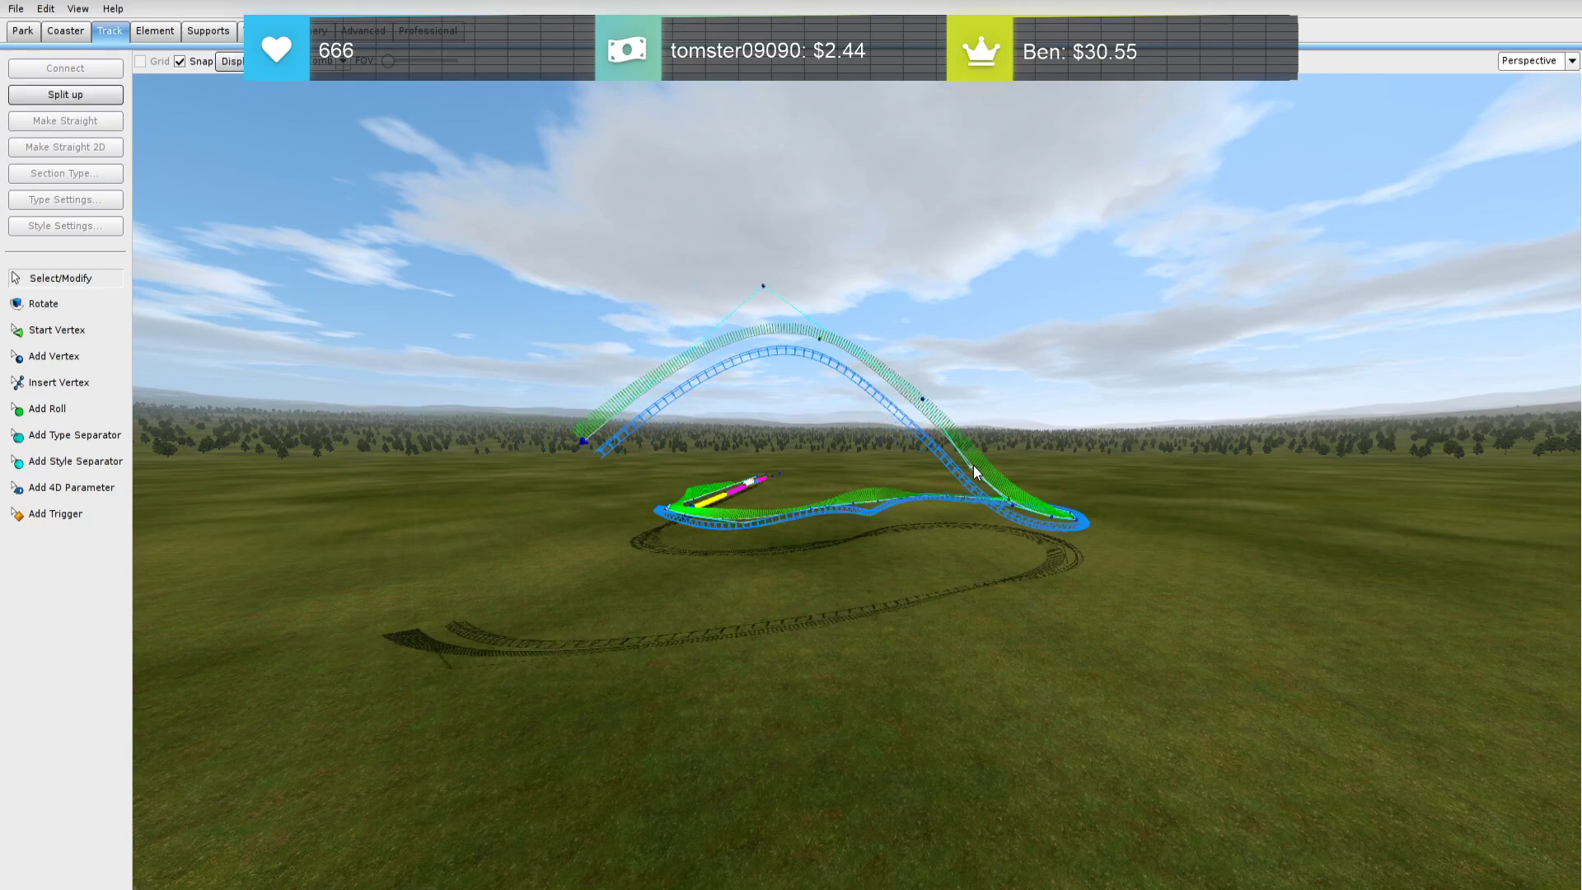
drag(581, 441, 593, 448)
mouse_move(594, 448)
right_down()
mouse_move(564, 424)
mouse_move(594, 449)
right_up()
scroll(593, 448, up, 3)
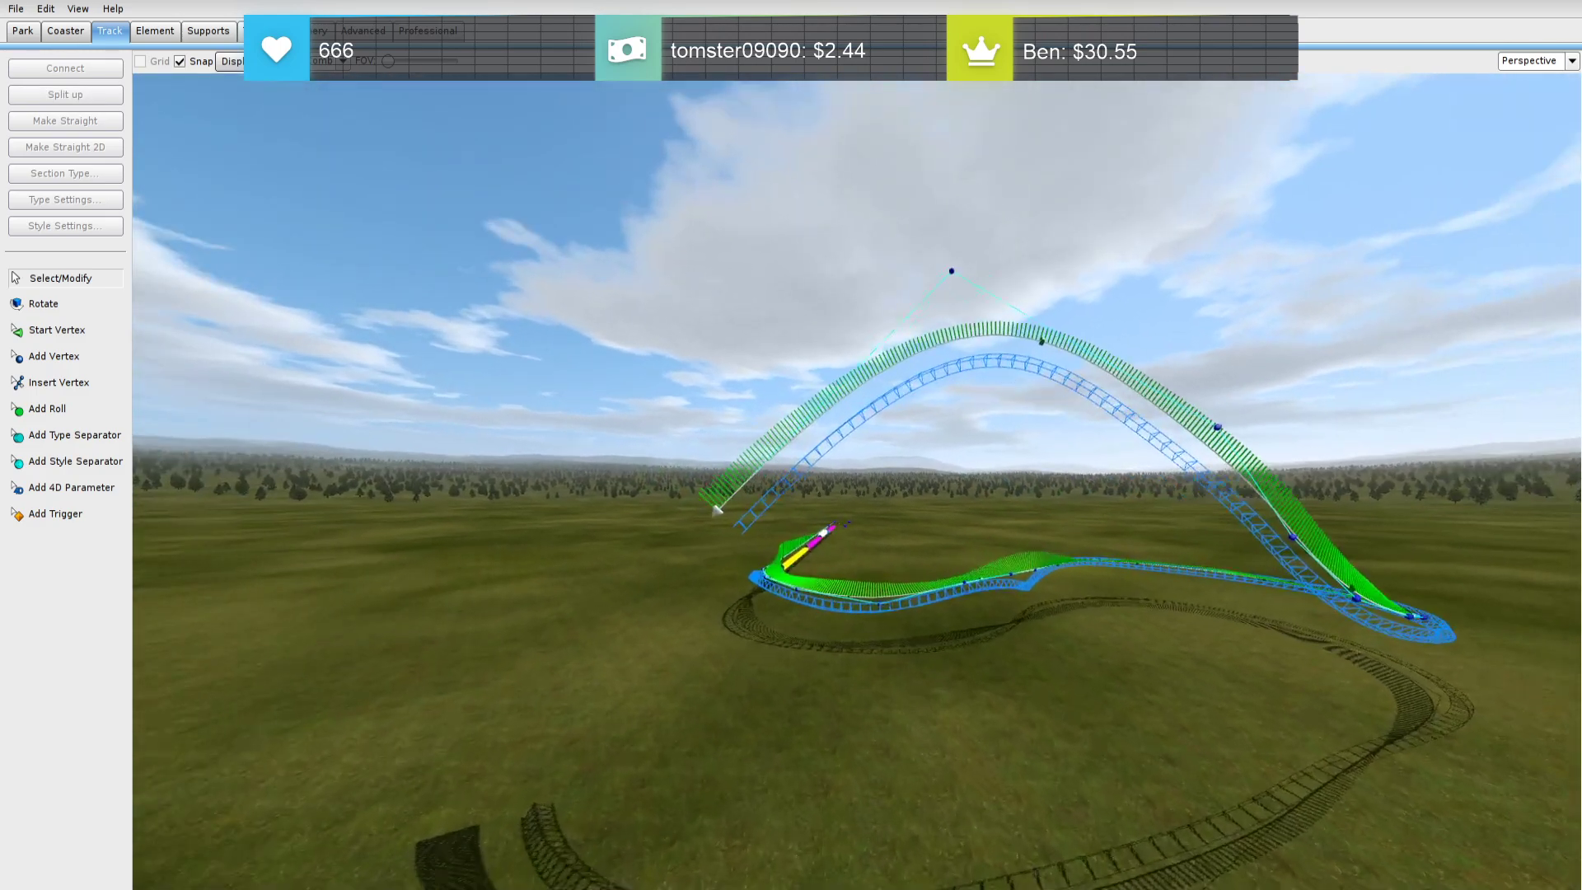
Insert a control point on the hill's descent, pull it outward and raise the track's end point slightly
scroll(710, 504, down, 1)
click(841, 399)
drag(839, 398, 819, 364)
drag(734, 507, 735, 482)
Select the hill's control points in the top view and make them straight in 2D
right_drag(735, 482, 593, 565)
key(w)
key(s)
key(s)
right_drag(1471, 214, 1454, 220)
key(d)
click(1572, 61)
click(1528, 92)
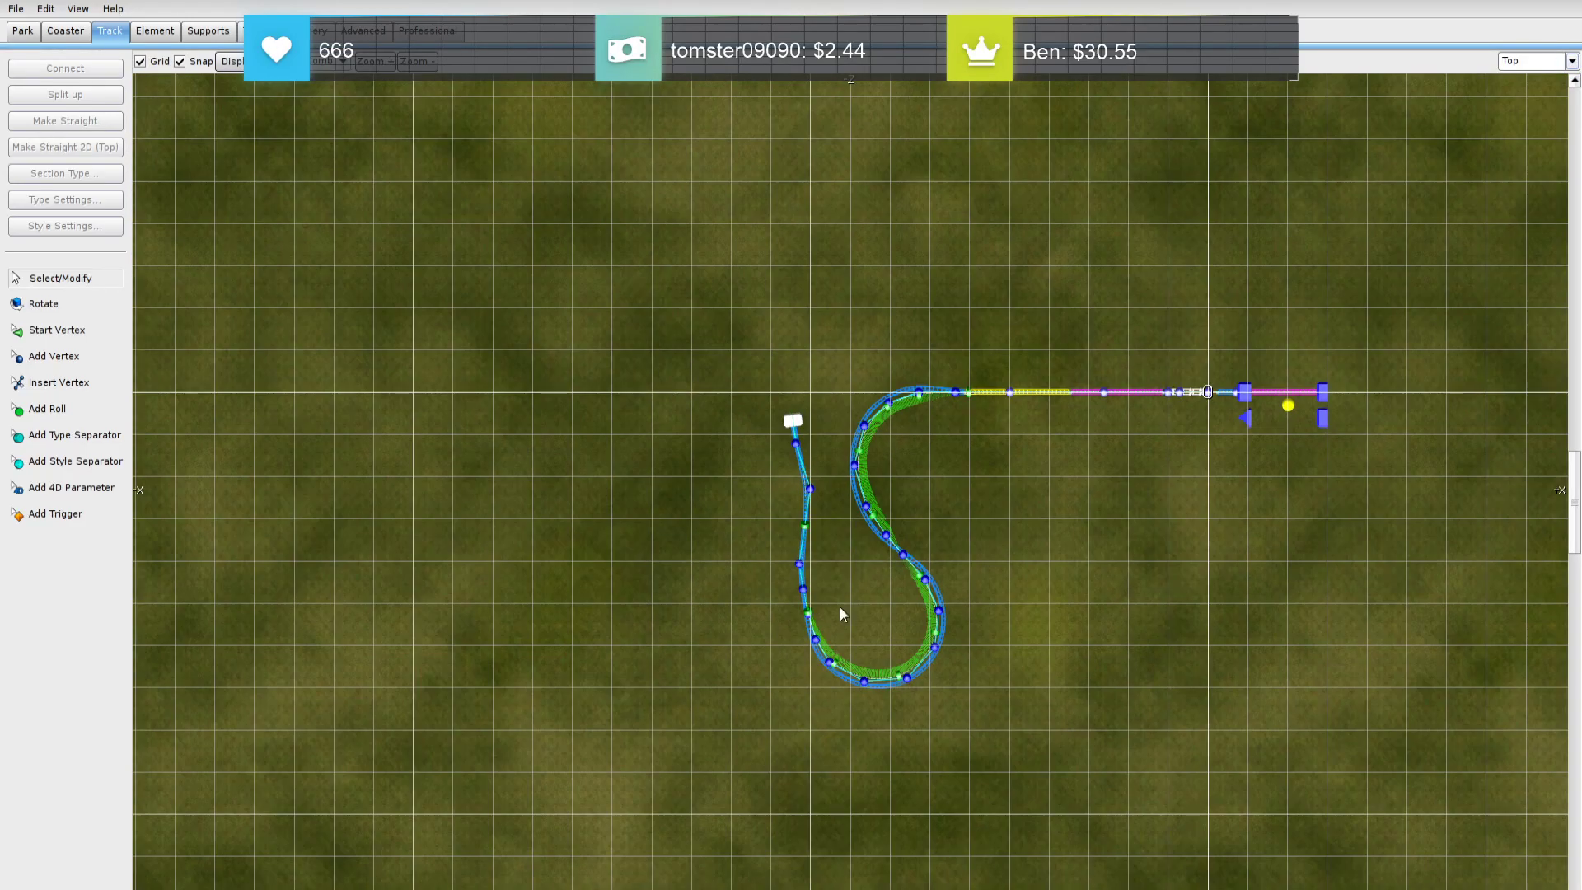
drag(760, 441, 754, 414)
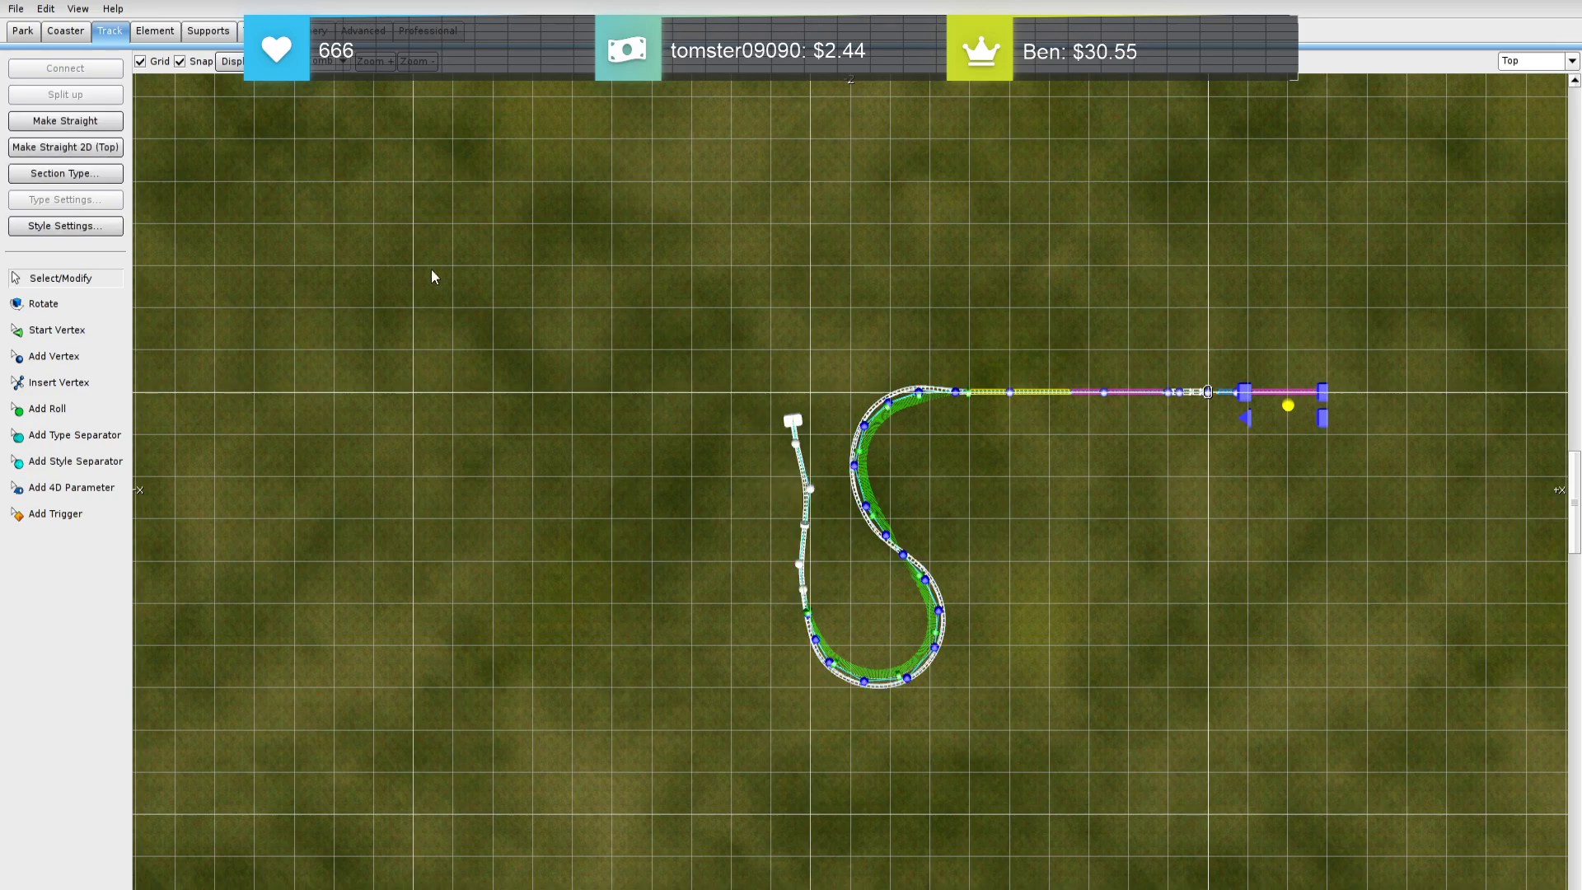
click(612, 411)
click(1572, 61)
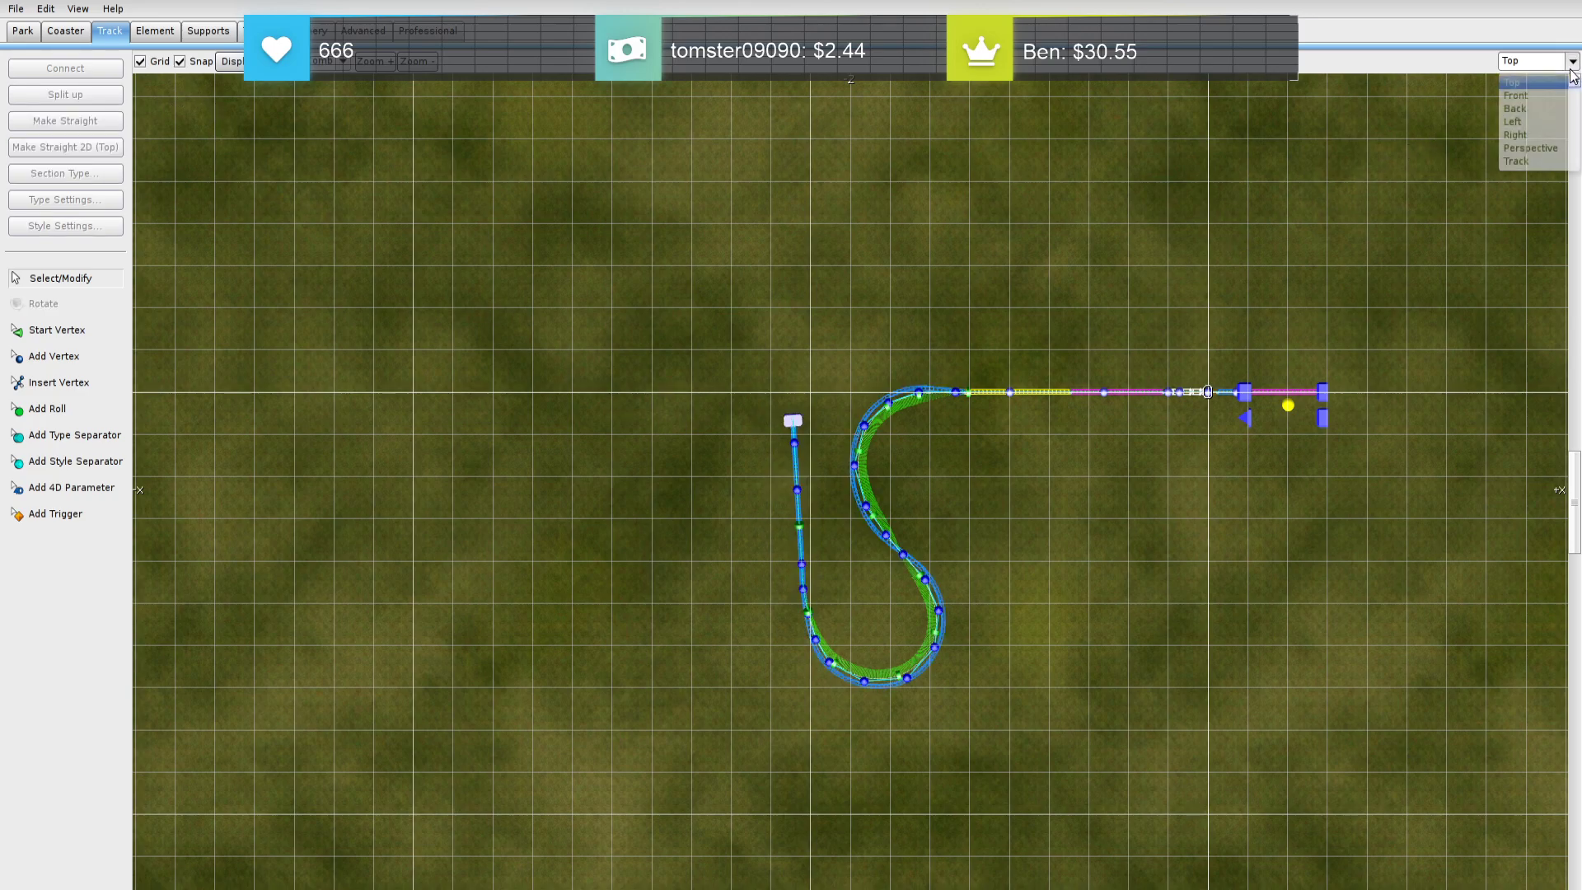
click(1528, 79)
Show the Radius Comb Single on the section after the launch and depump its vertices
key(w)
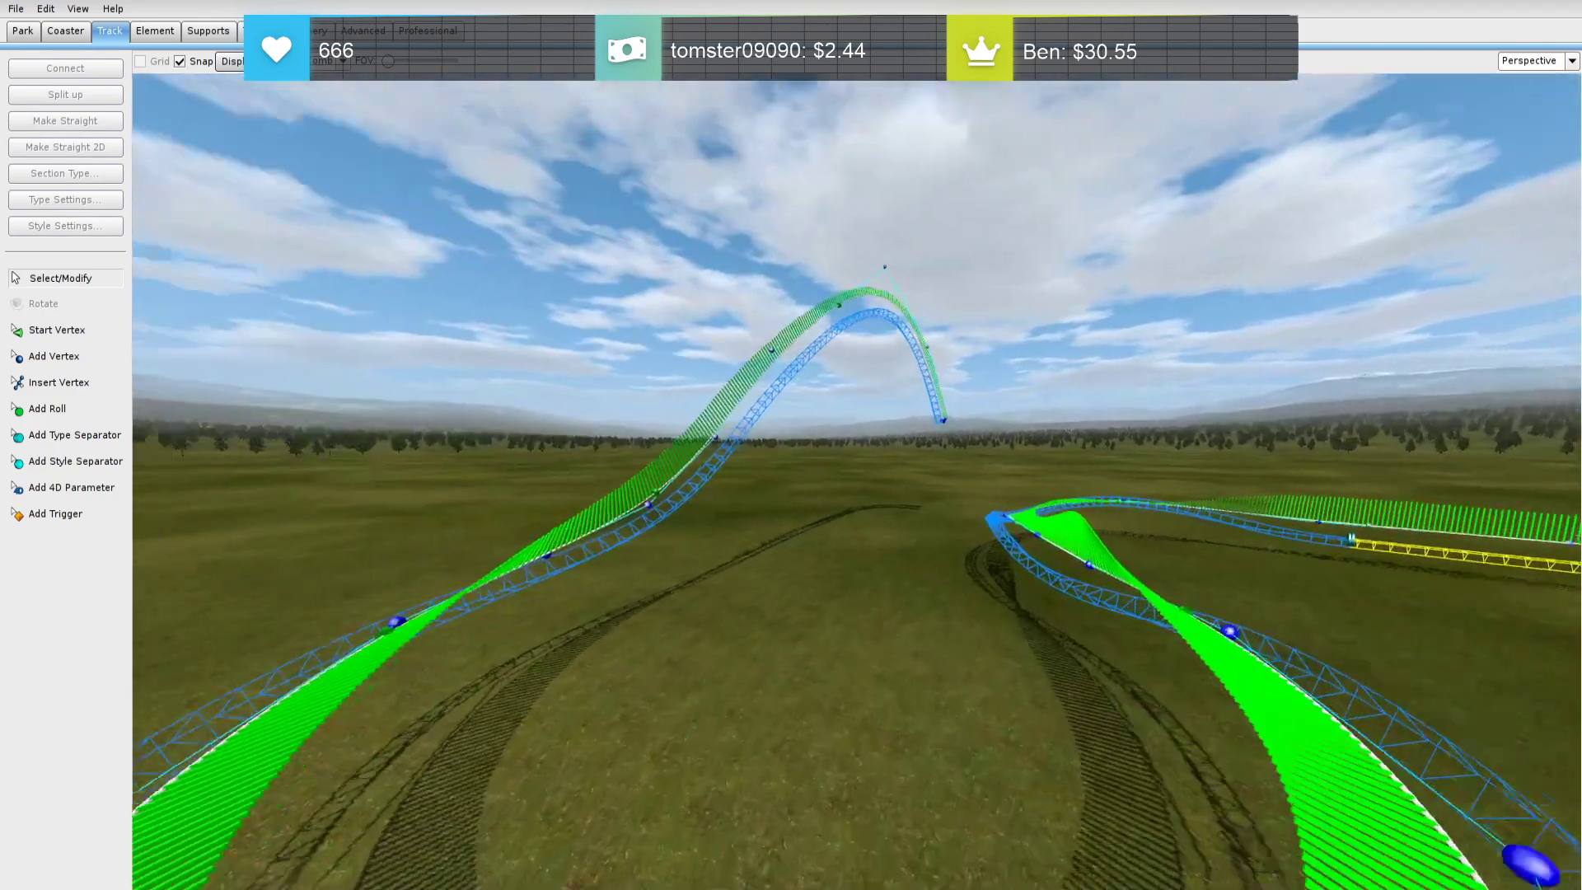
key(s)
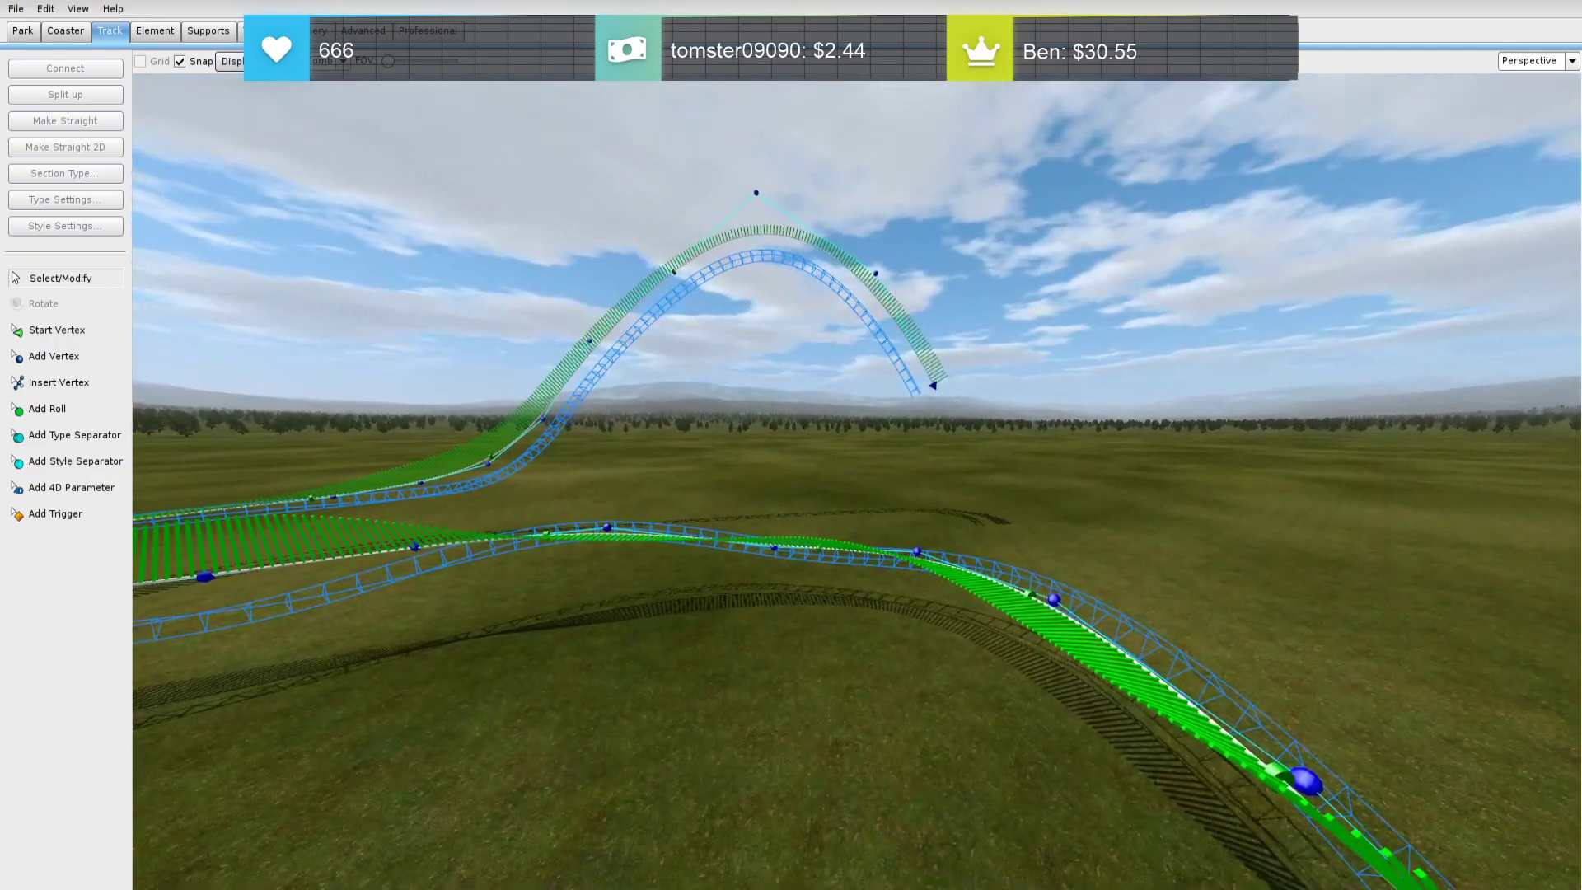
key(a)
key(s)
mouse_move(1113, 313)
right_down()
mouse_move(1187, 370)
mouse_move(1114, 313)
right_up()
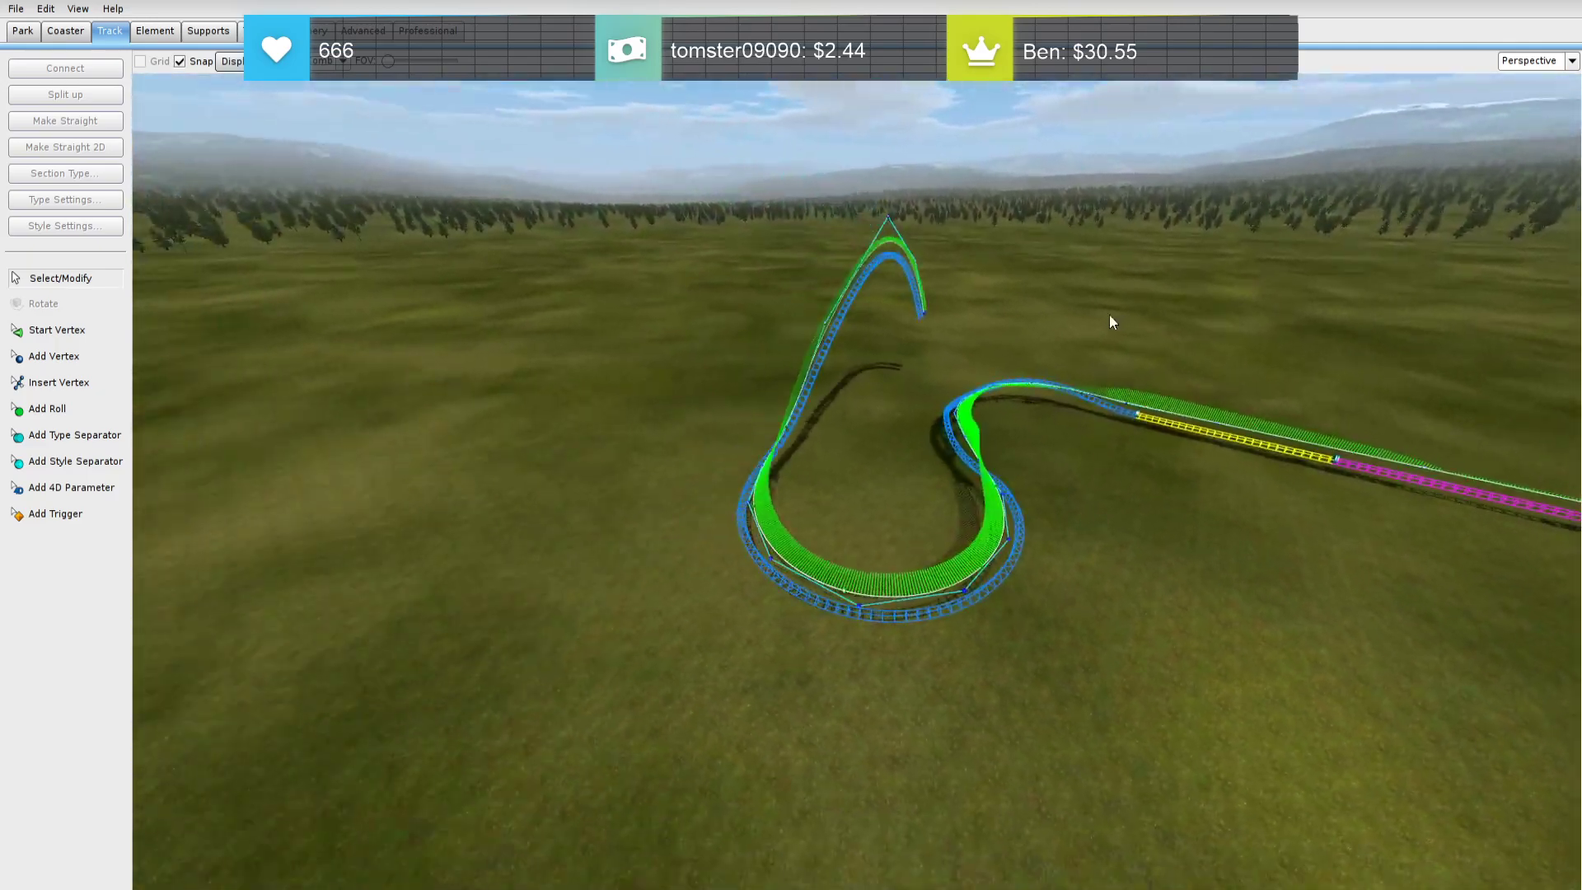
click(912, 520)
click(332, 62)
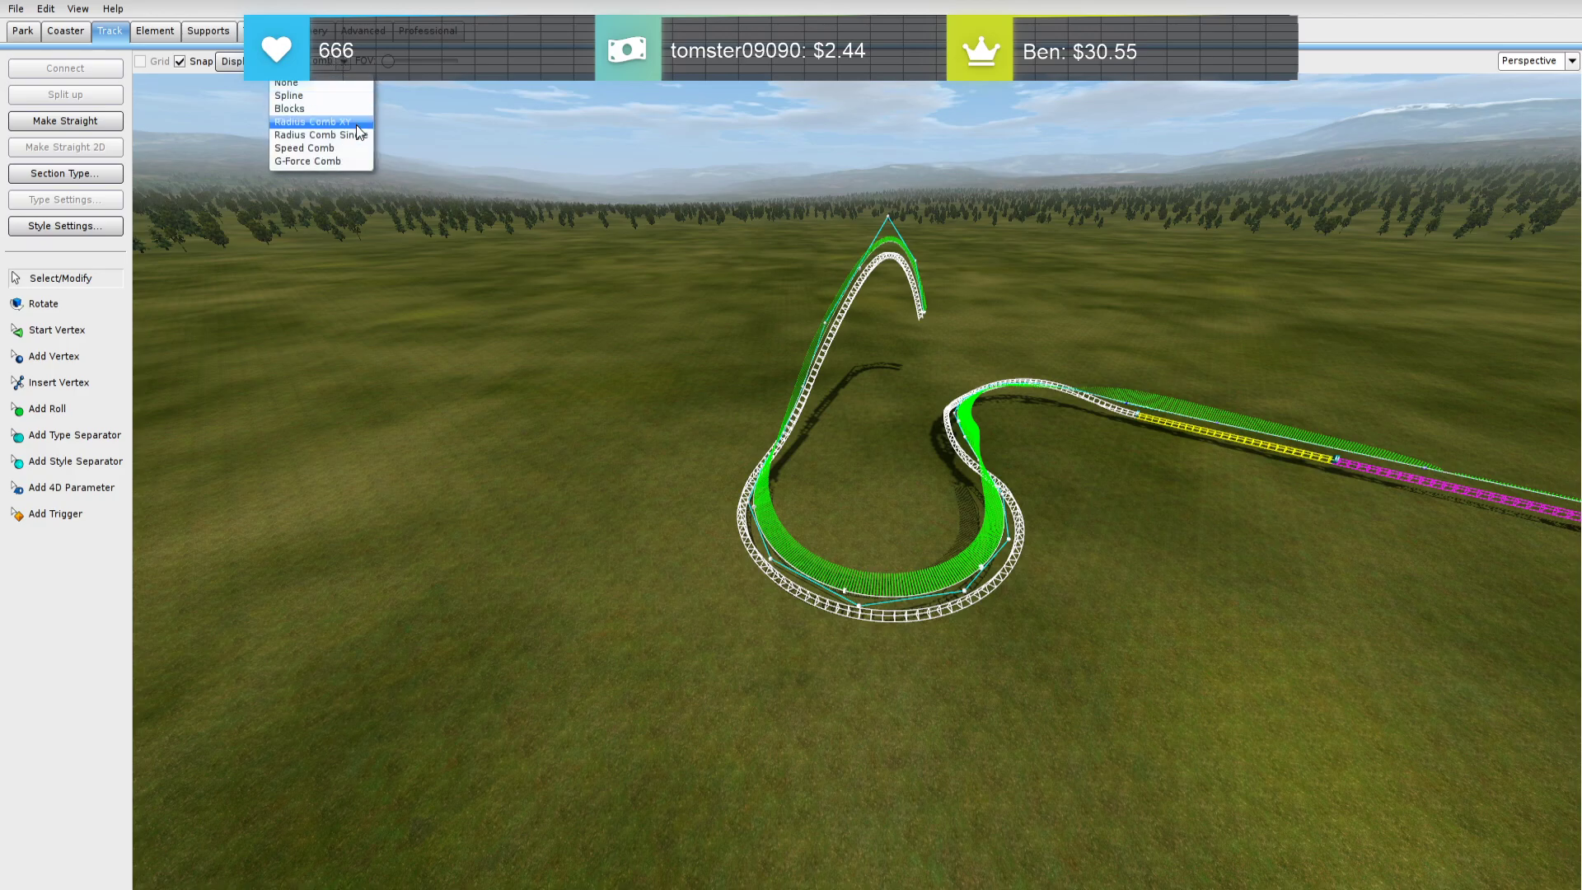
click(346, 135)
click(155, 30)
click(77, 226)
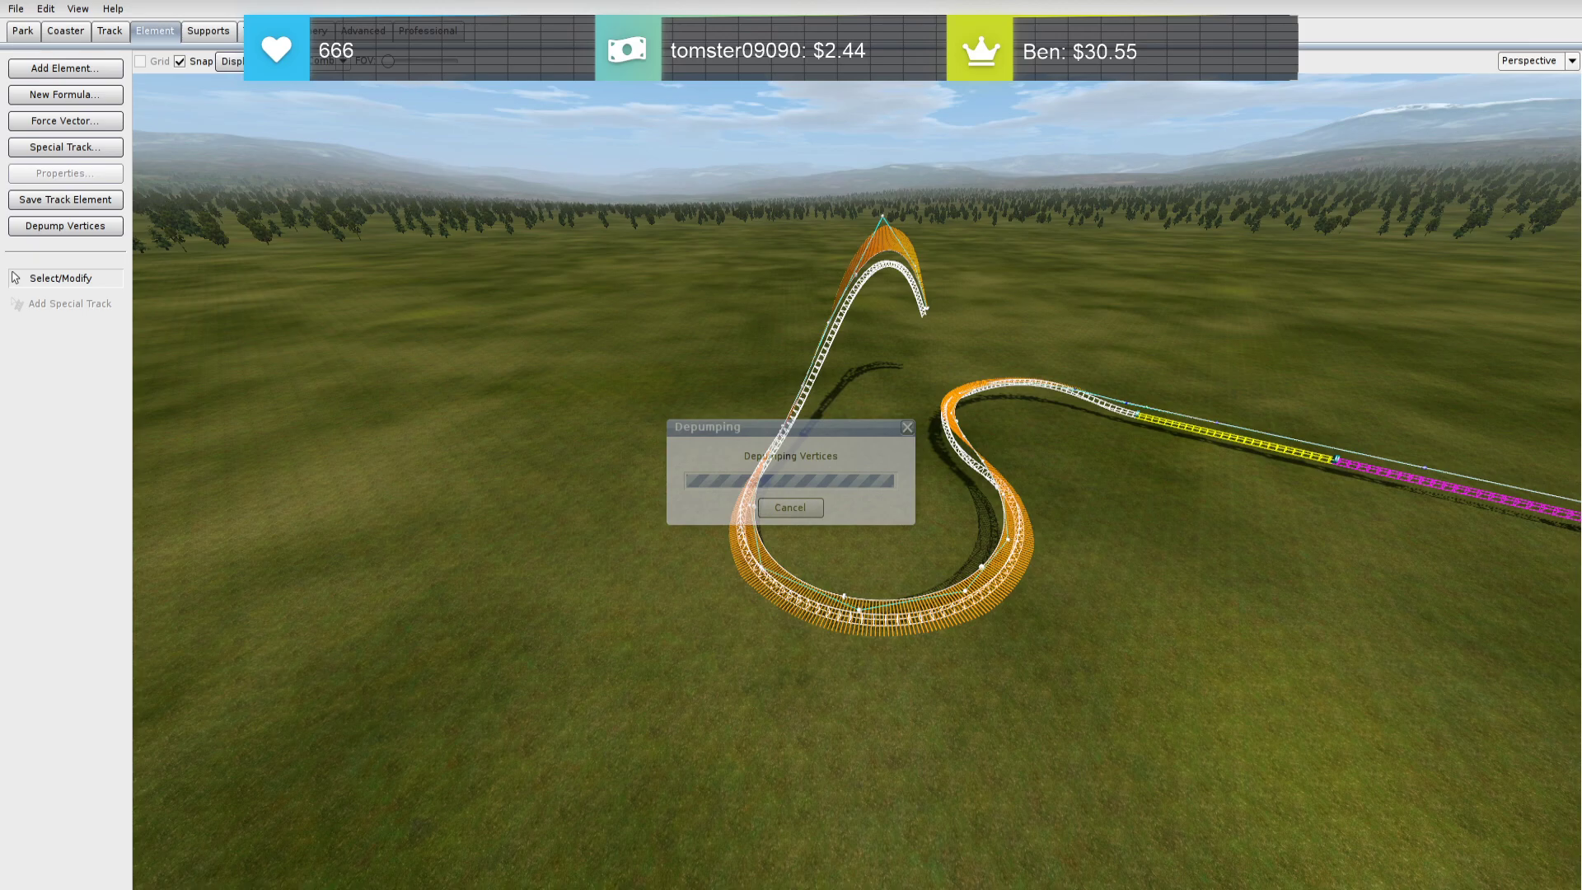
Enable the left and right railings and catwalks on the magenta segment ahead of the train and the adjoining yellow segment
key(w)
right_drag(703, 647, 710, 760)
key(w)
key(a)
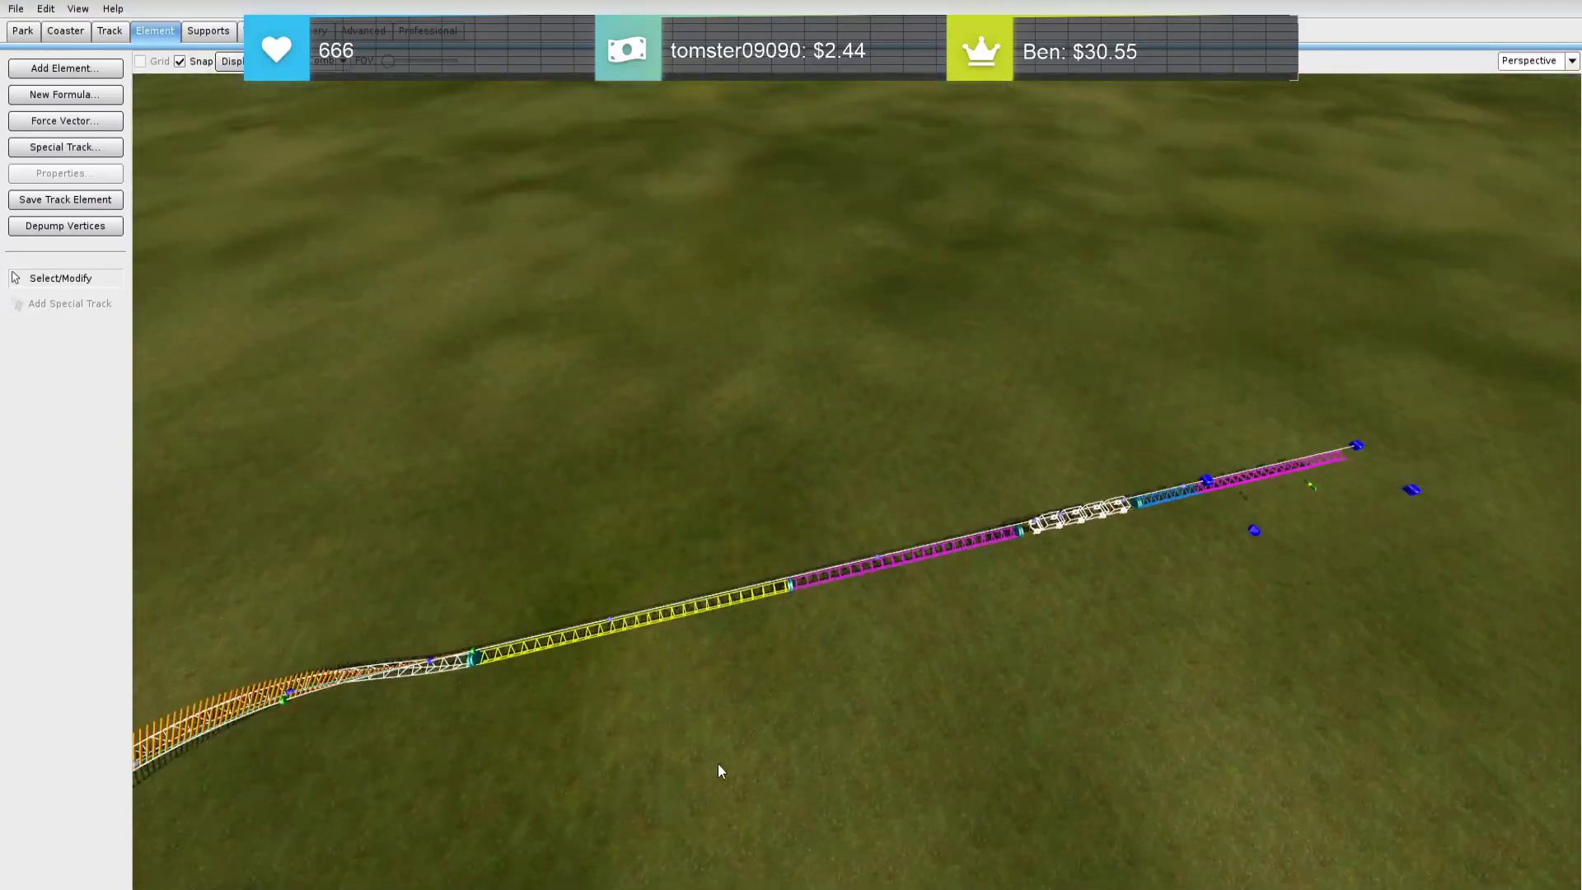
double_click(829, 575)
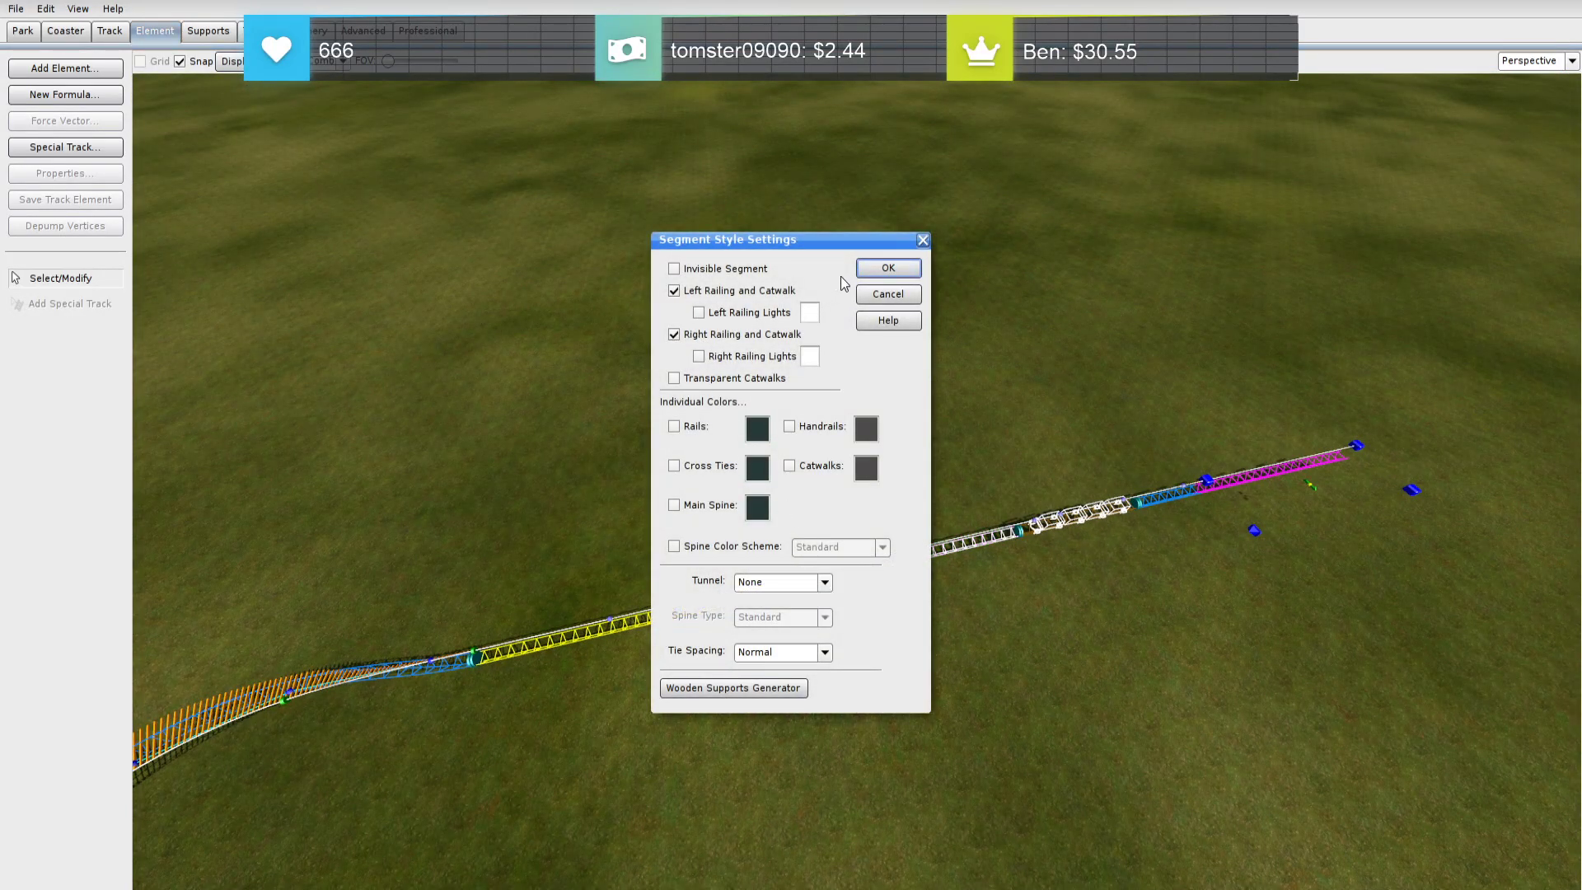
click(886, 270)
double_click(707, 612)
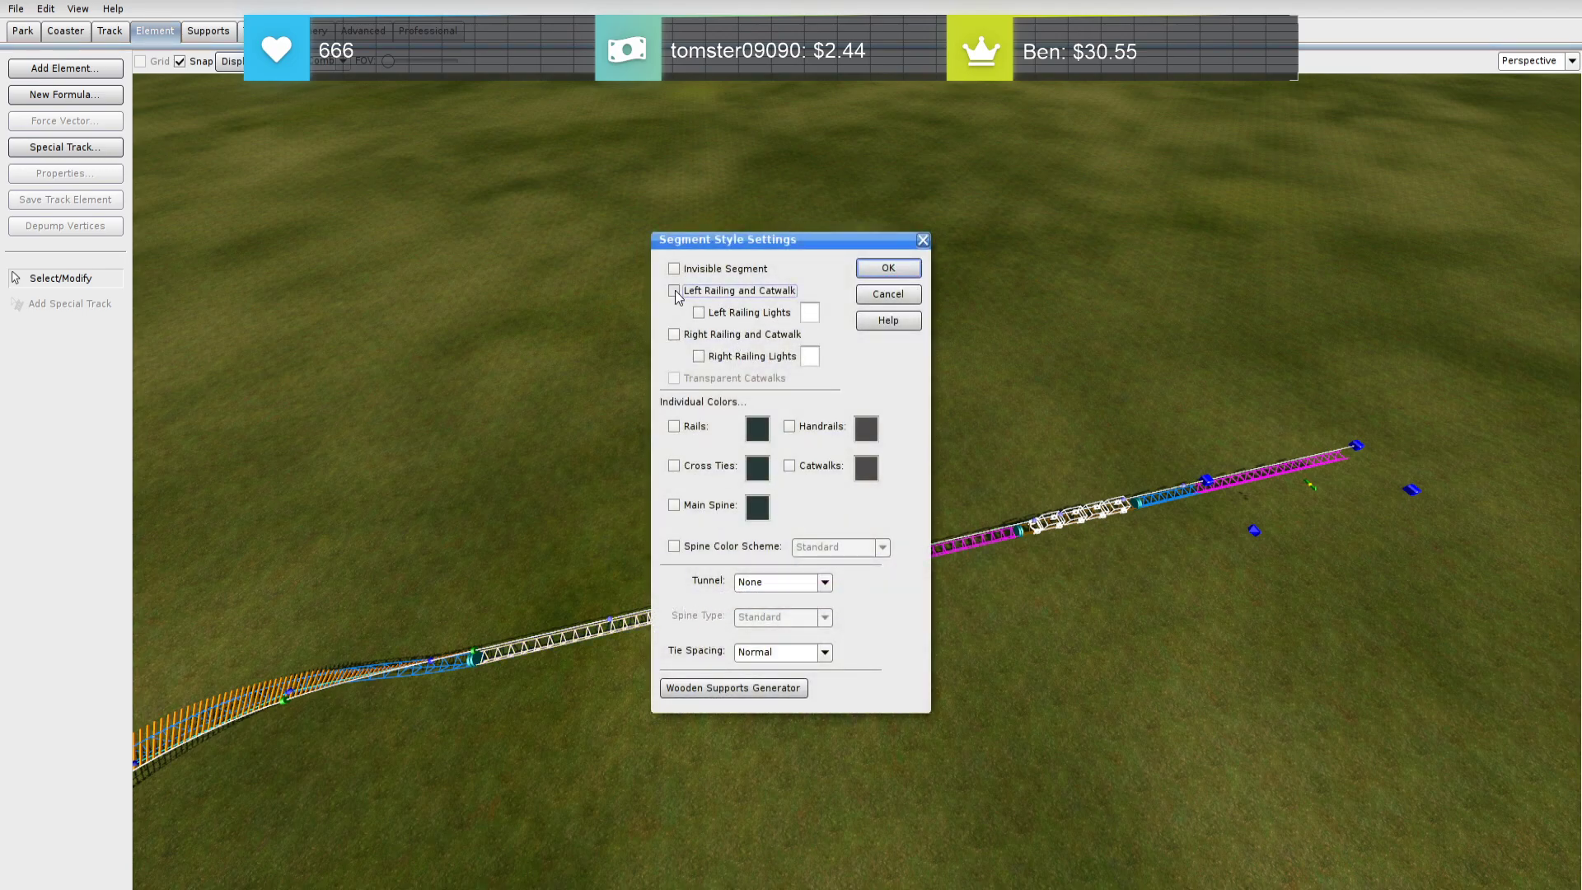
click(884, 267)
Extend the track beyond the hill in plan with control points that curve a quarter turn back in the launch straight's direction
right_drag(876, 317, 791, 280)
key(w)
key(d)
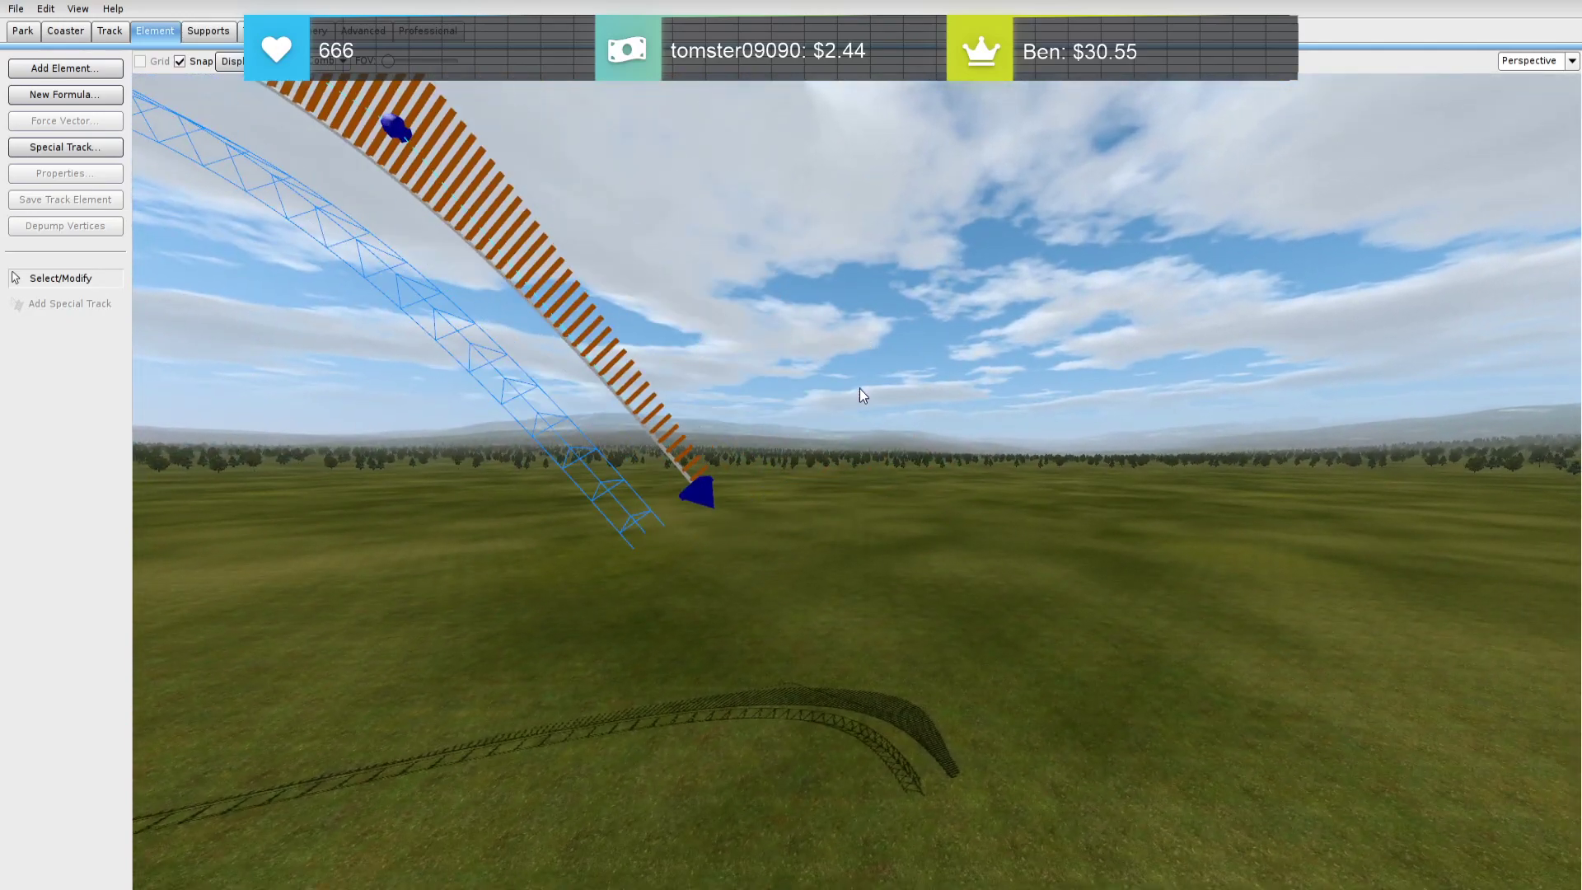
click(1562, 65)
click(1555, 94)
click(1568, 63)
click(1549, 81)
right_drag(758, 390, 889, 343)
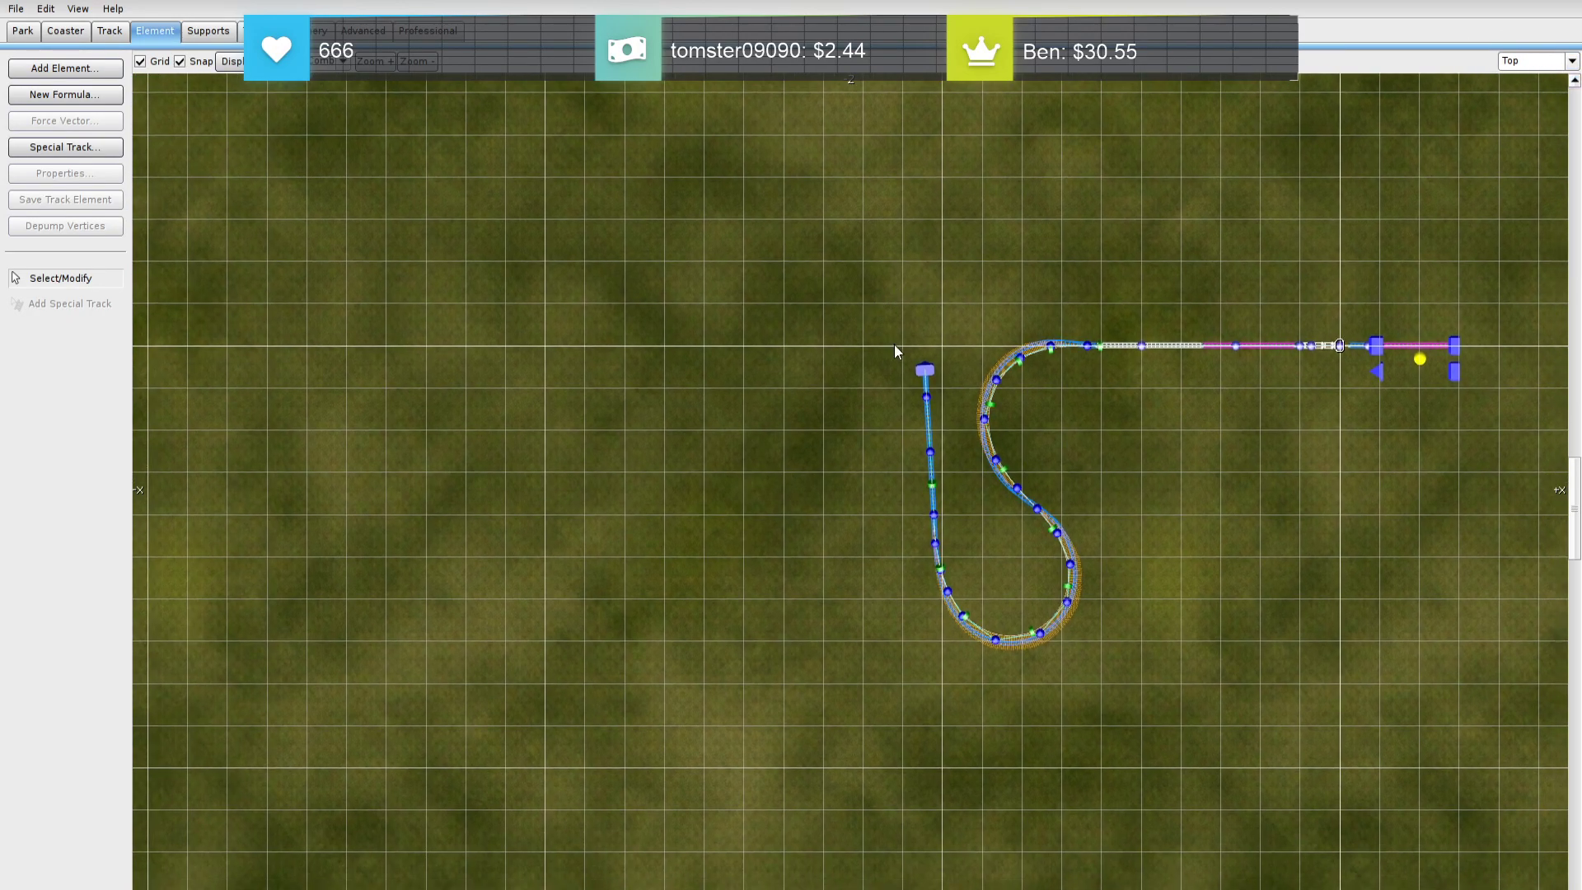
click(924, 370)
click(925, 361)
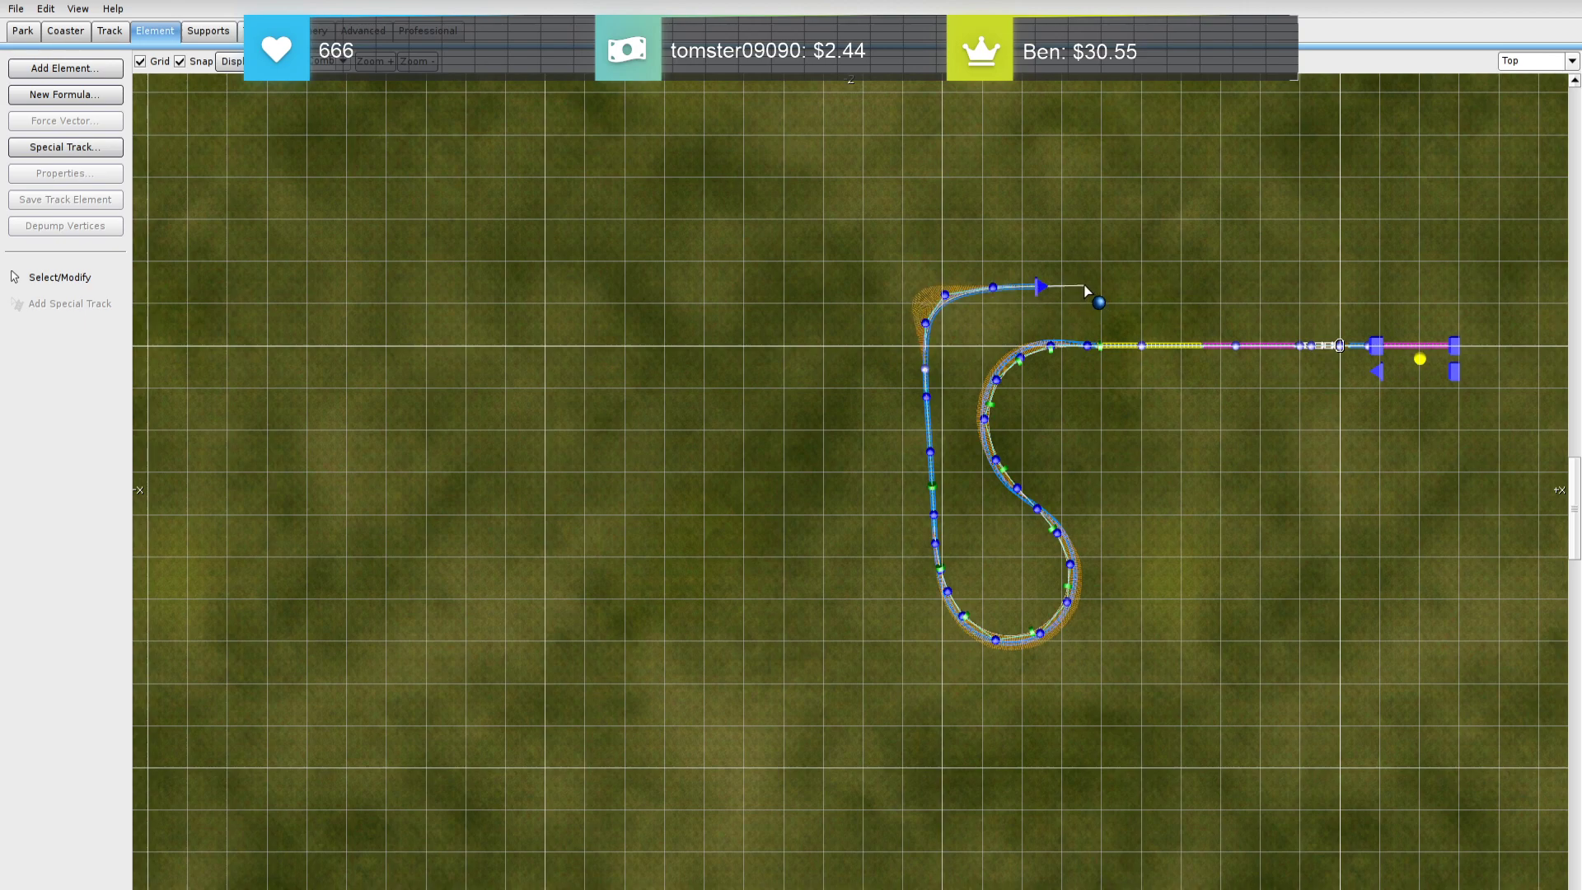
Adjust the heights of the control points after the hill's descent and lower the track's end
click(1534, 60)
click(1528, 165)
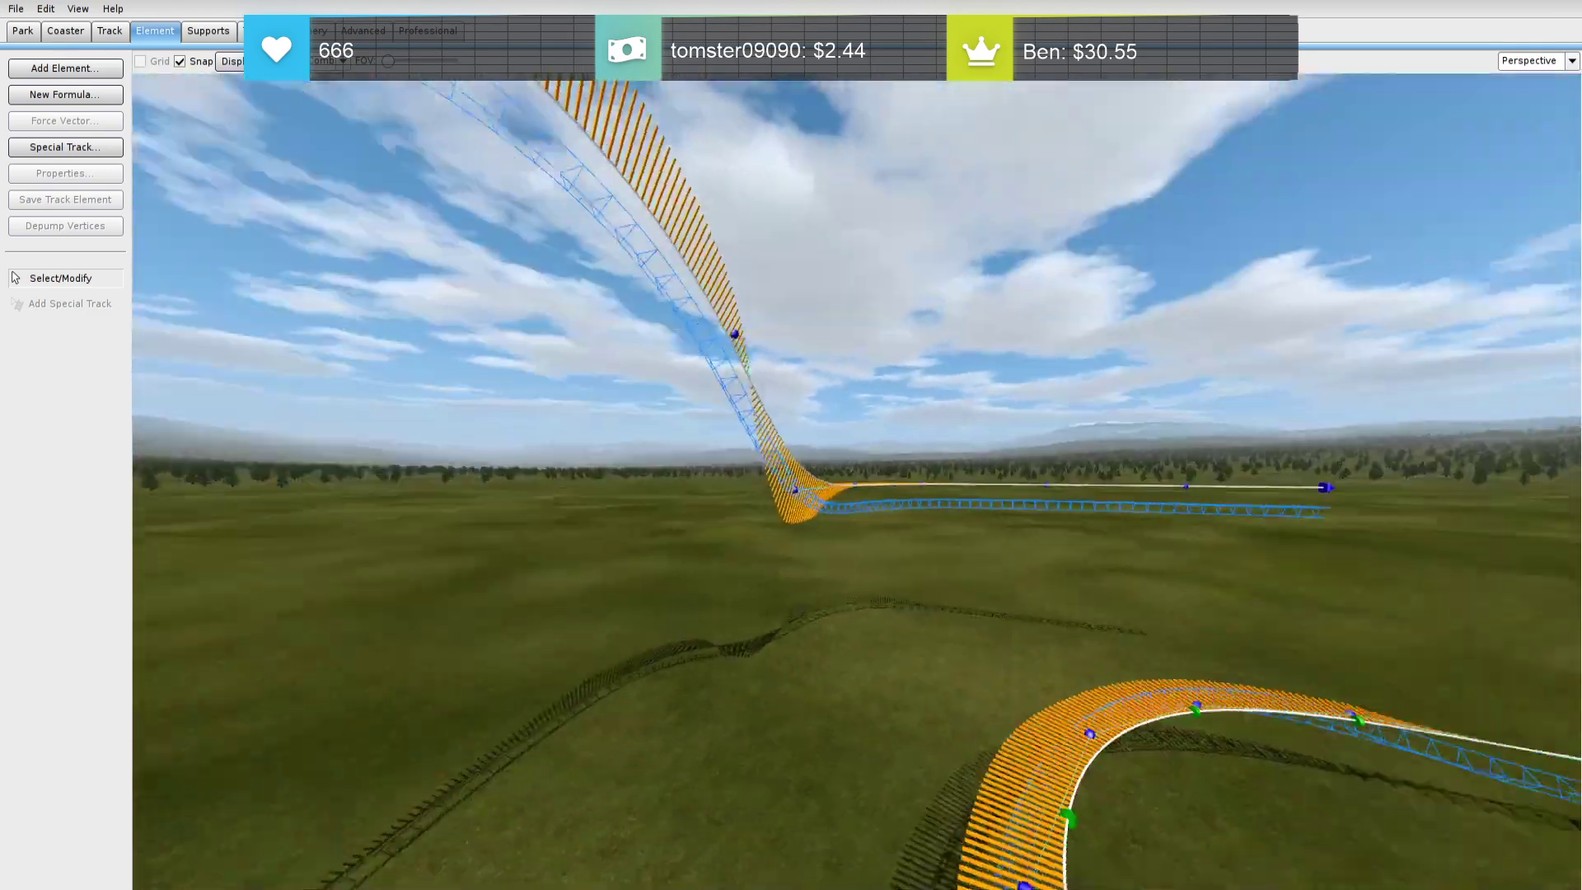
right_drag(1022, 366, 1022, 366)
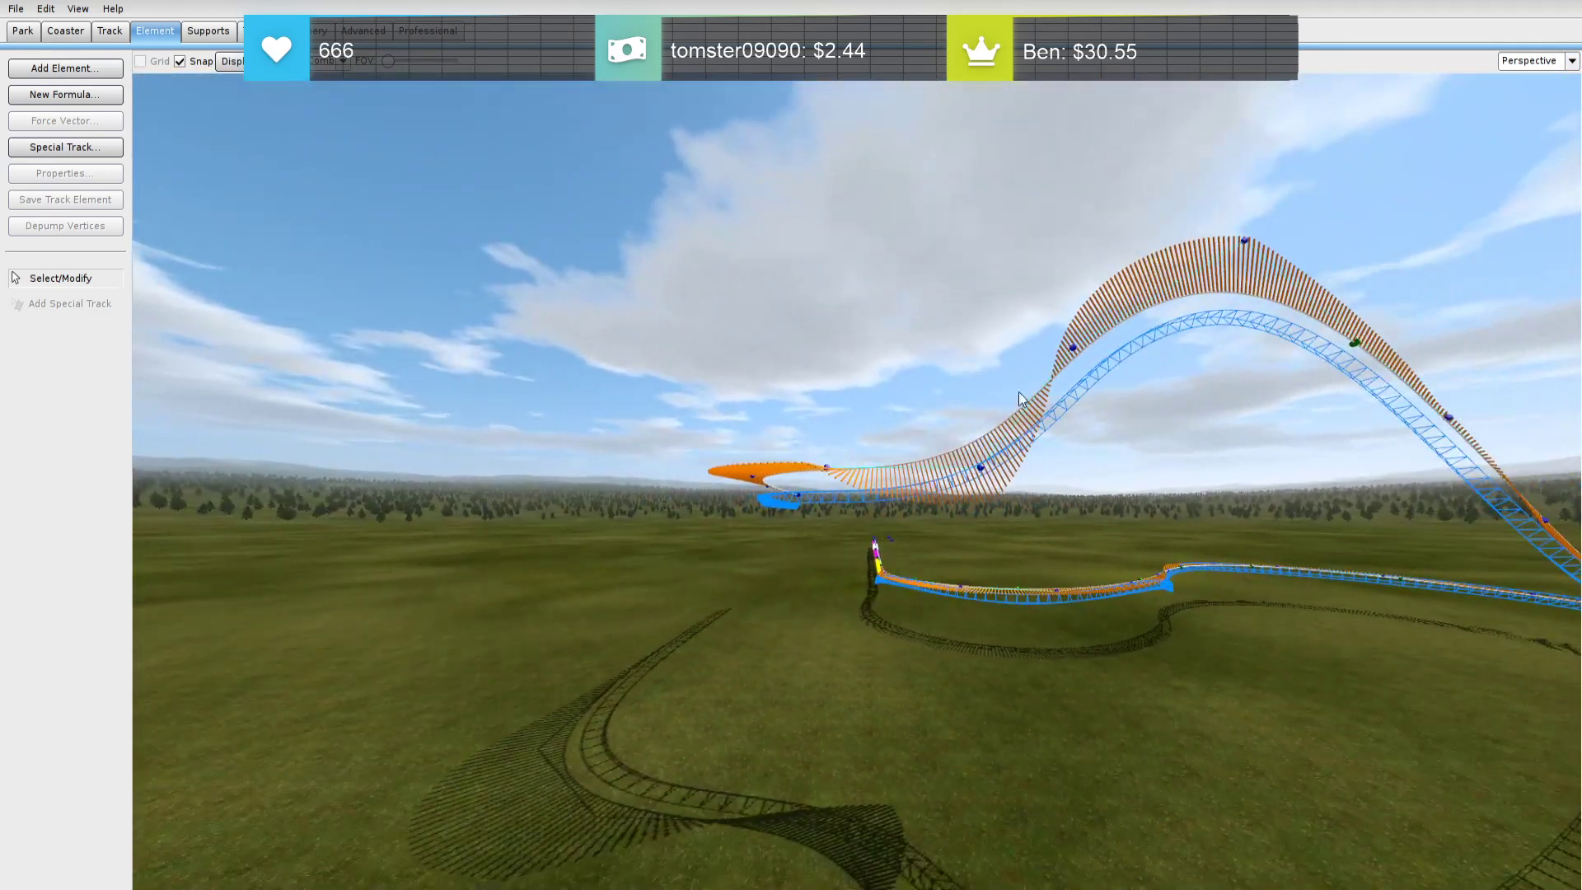
drag(979, 472, 984, 423)
right_drag(985, 422, 985, 422)
drag(959, 534, 819, 371)
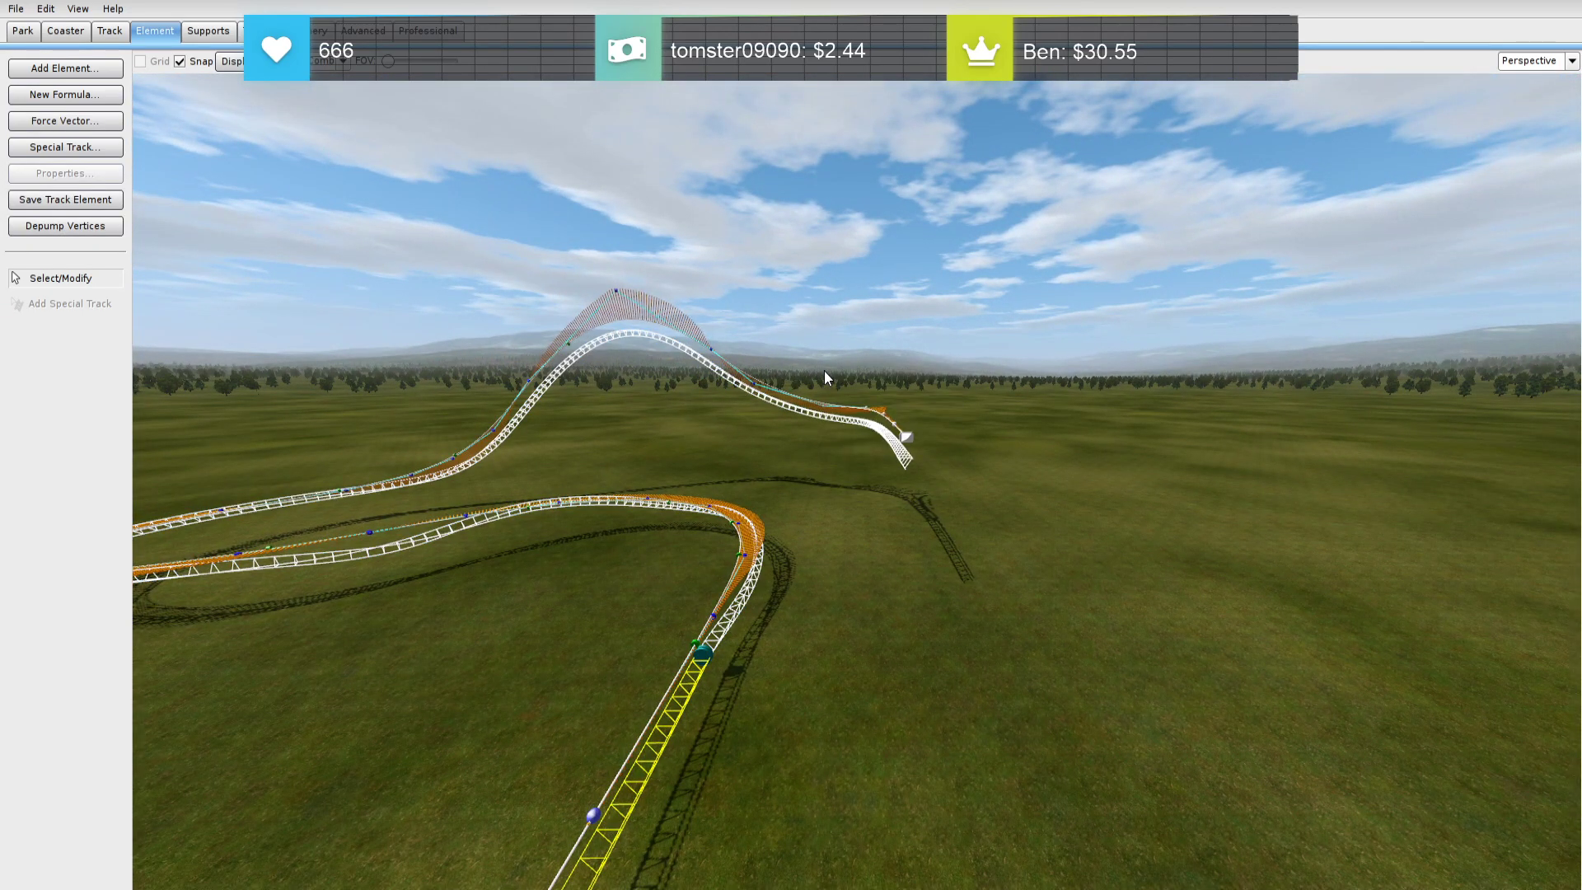
key(Down)
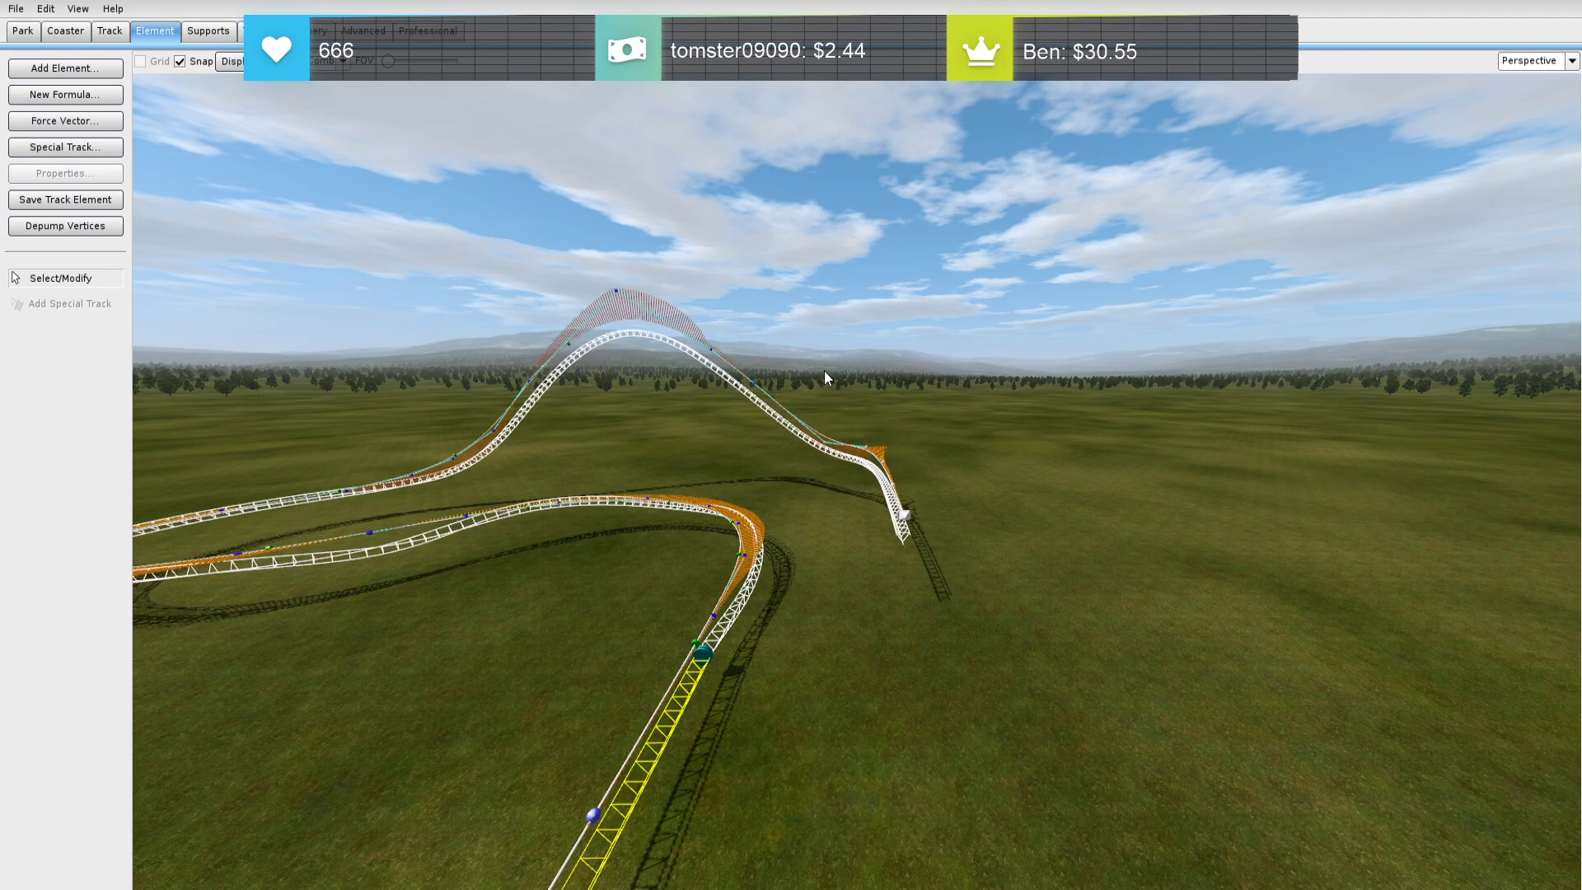
Reposition the control points of the hill and the turn behind it to form one long descending curve
click(997, 425)
right_drag(997, 425, 969, 428)
drag(813, 379, 819, 501)
drag(925, 408, 922, 348)
right_drag(922, 349, 931, 348)
drag(839, 391, 828, 537)
drag(576, 388, 576, 402)
right_drag(576, 402, 774, 371)
drag(902, 470, 911, 429)
drag(782, 378, 783, 343)
right_drag(782, 343, 597, 391)
Add a strict roll point just past the hill's crest
key(r)
click(795, 267)
double_click(796, 266)
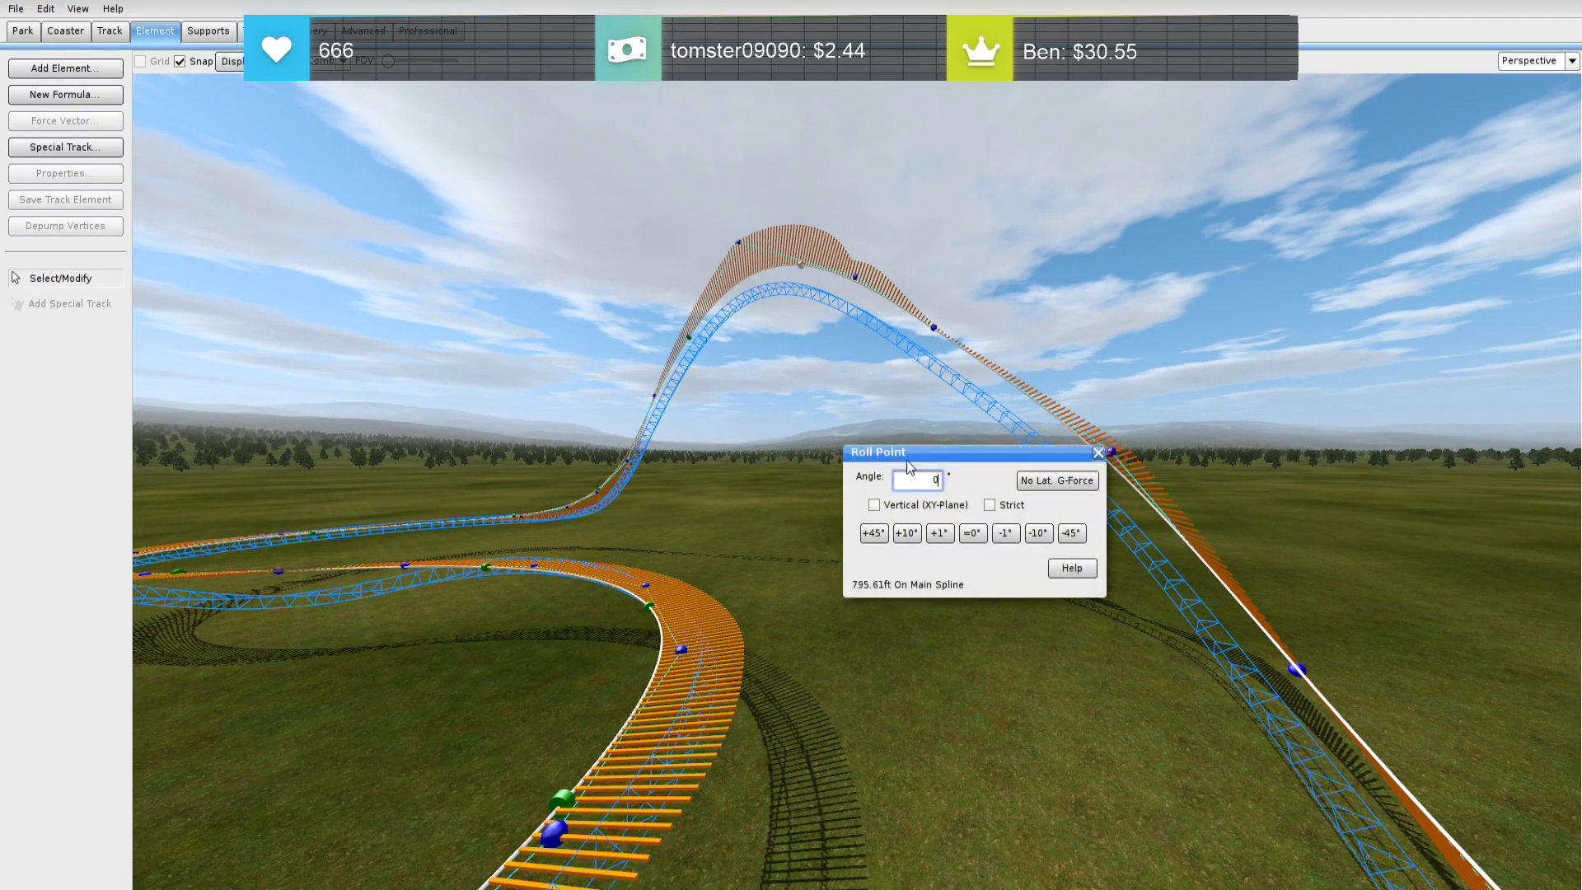
click(985, 504)
click(1099, 452)
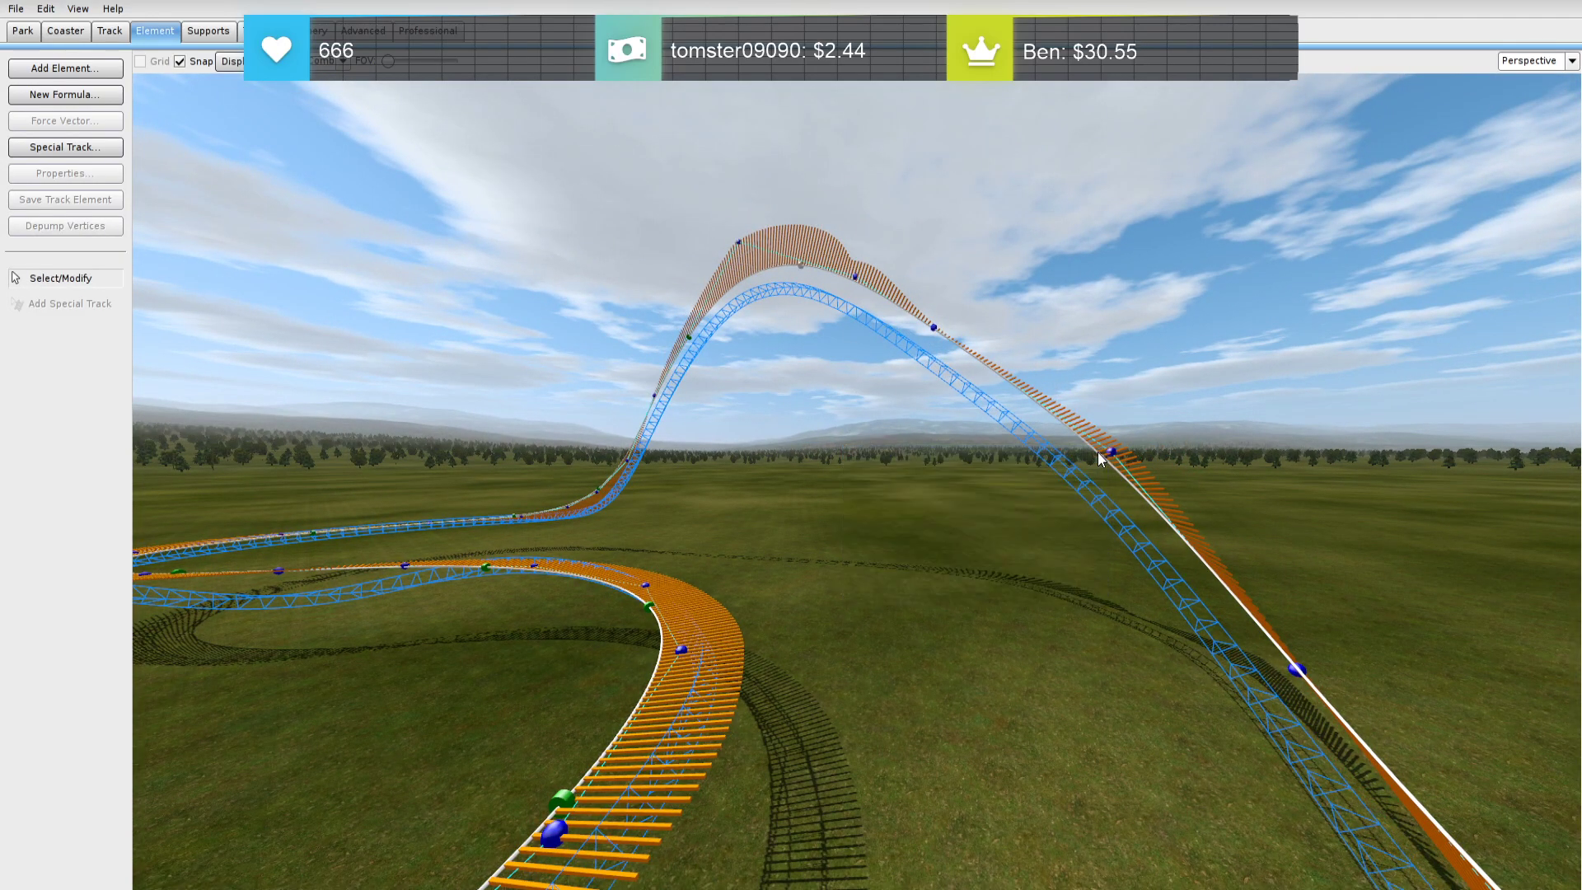
Place the roll point farther down the slope past the hill's crest and increase its bank by 45°
drag(1019, 412, 932, 360)
double_click(942, 346)
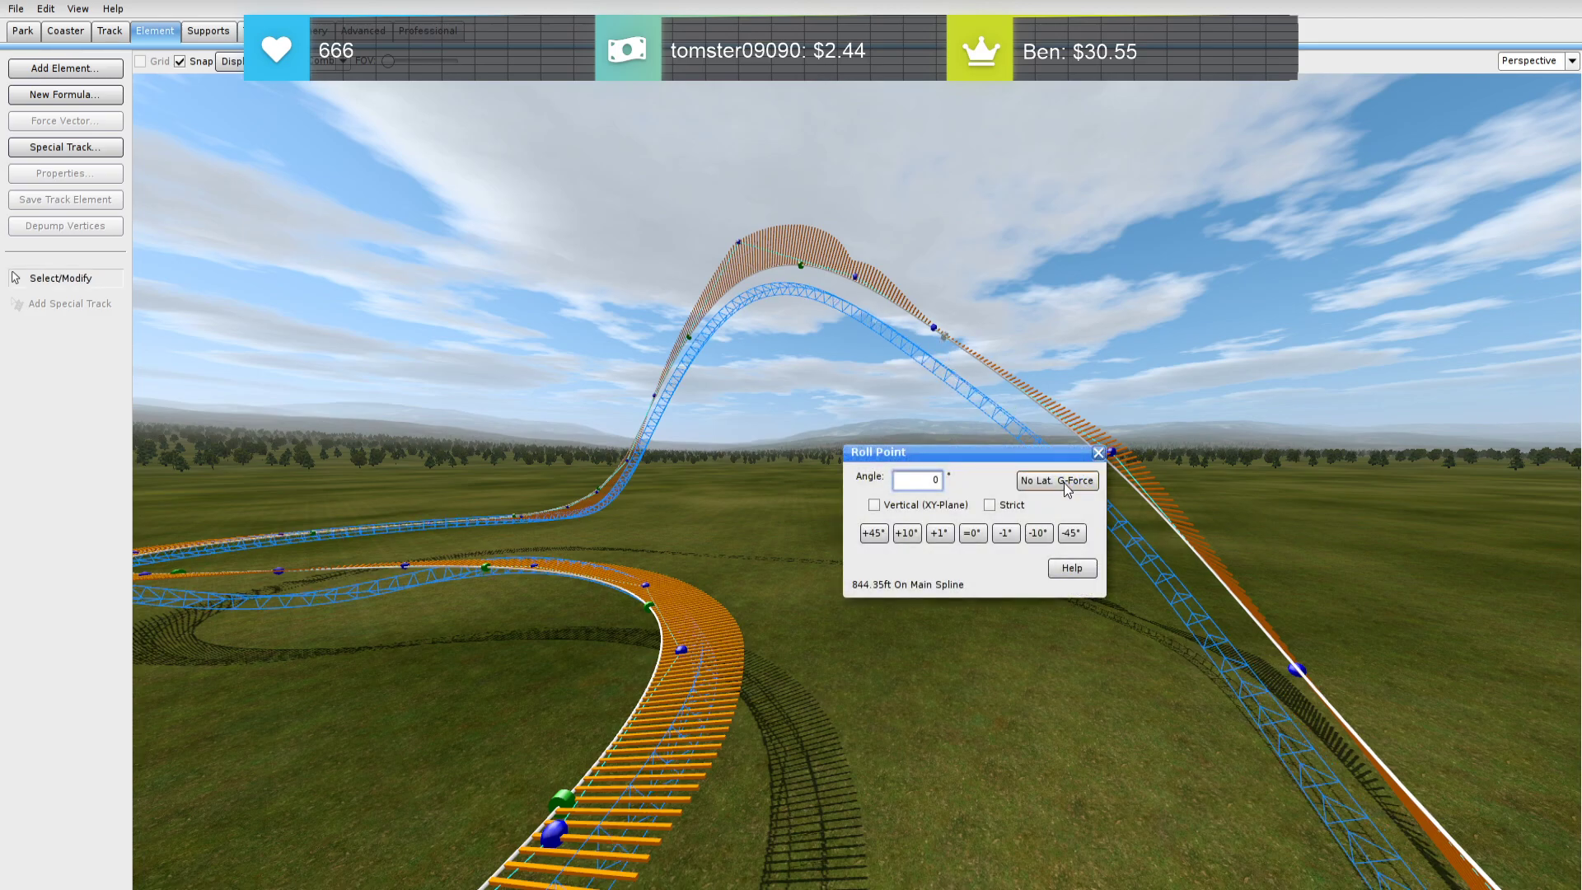
click(873, 533)
click(1098, 452)
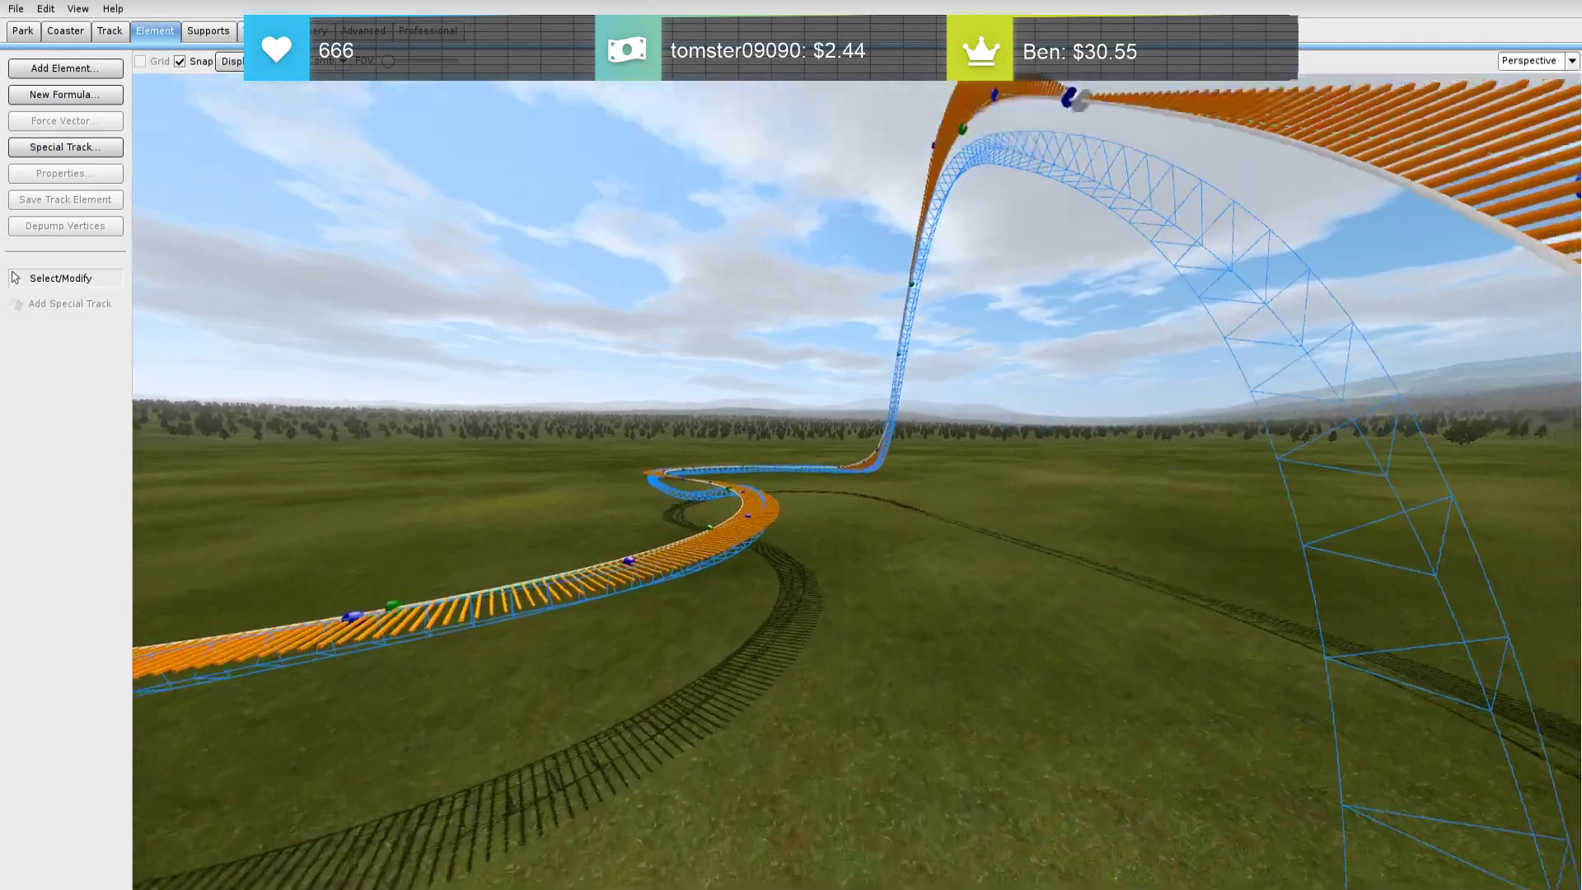
Select the vertices of the hill and its descent and depump them
mouse_move(1098, 453)
right_down()
mouse_move(1170, 445)
mouse_move(1203, 486)
mouse_move(1219, 458)
mouse_move(1261, 478)
mouse_move(1129, 458)
right_up()
drag(1018, 637, 766, 310)
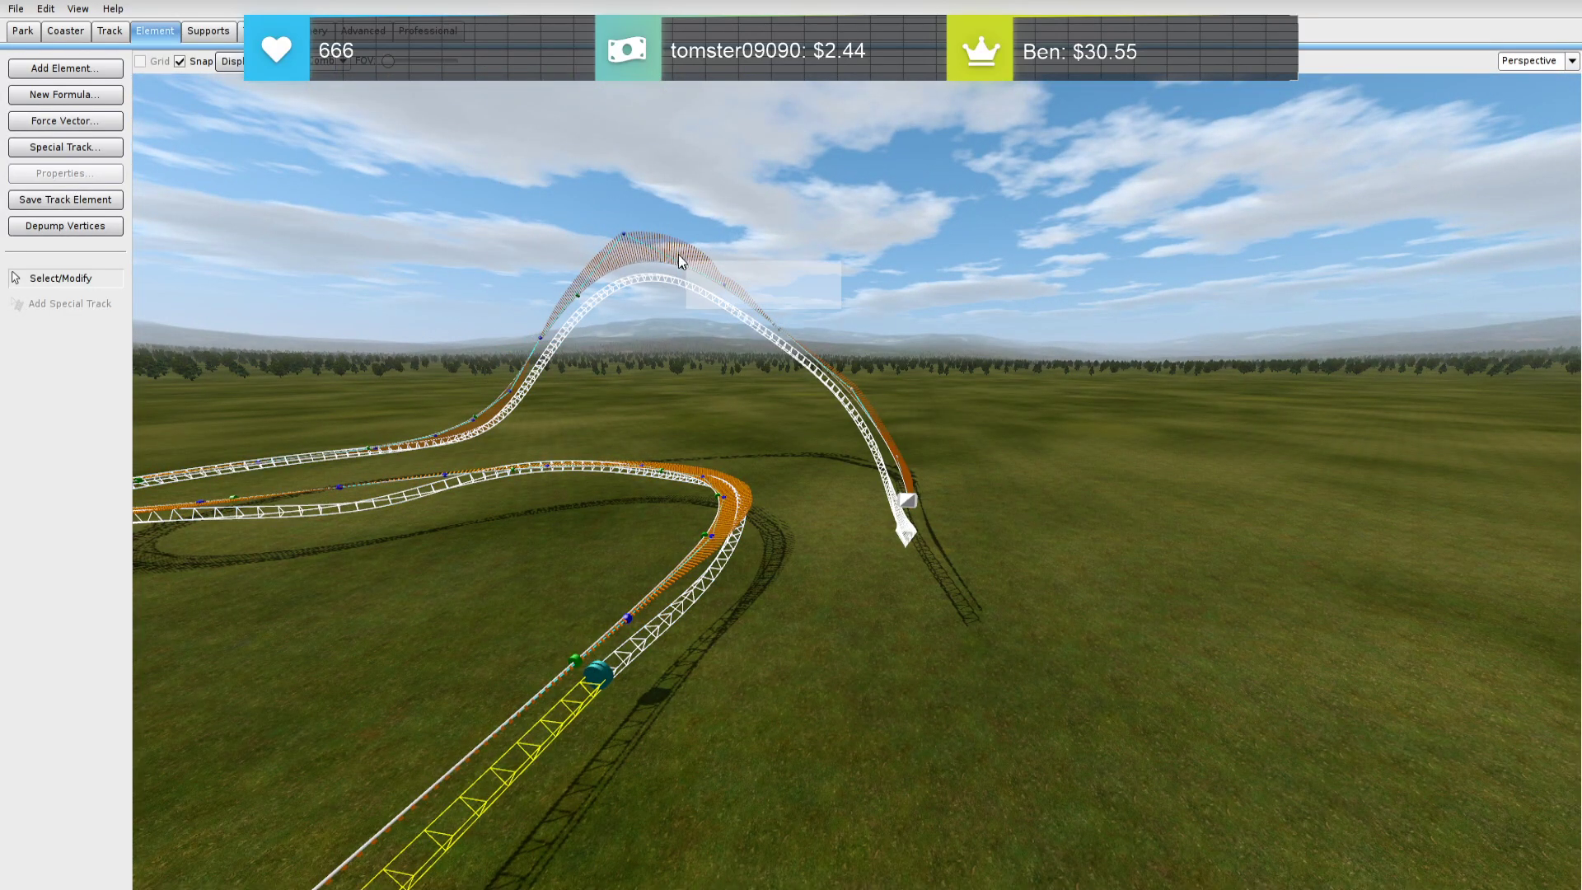
click(86, 227)
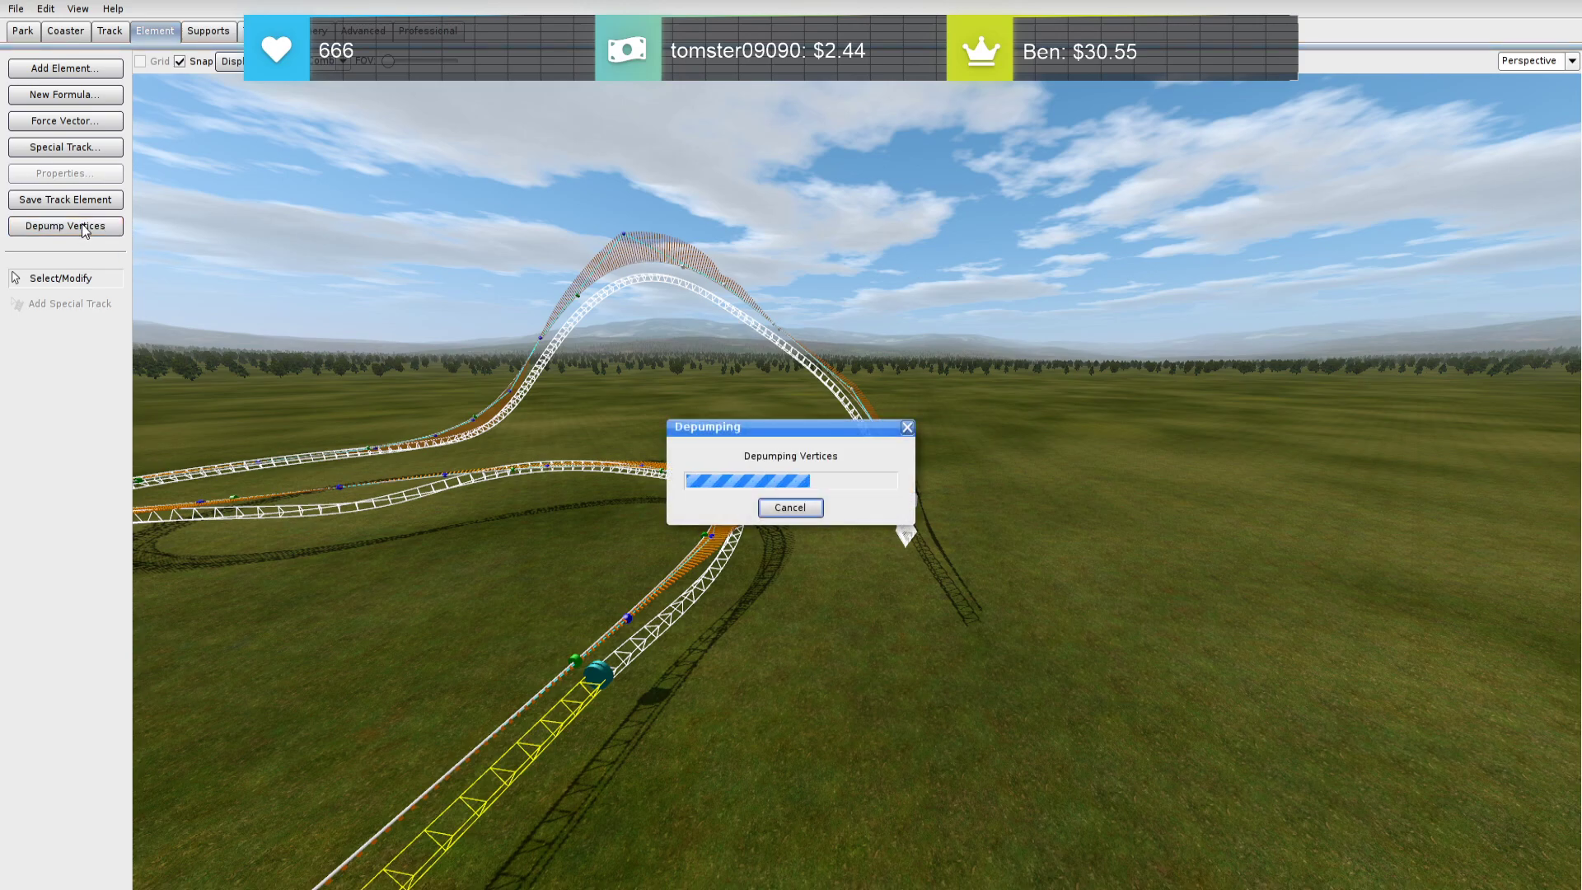
click(982, 278)
Add a roll point on the lower part of the hill's descent and bank it with No Lat. G-Force
right_drag(982, 278, 1063, 300)
right_drag(951, 300, 951, 339)
key(r)
click(795, 327)
double_click(796, 326)
click(1094, 483)
click(1099, 454)
Rebank the roll point on the upper descent past the crest with No Lat. G-Force
right_drag(1100, 454, 1048, 383)
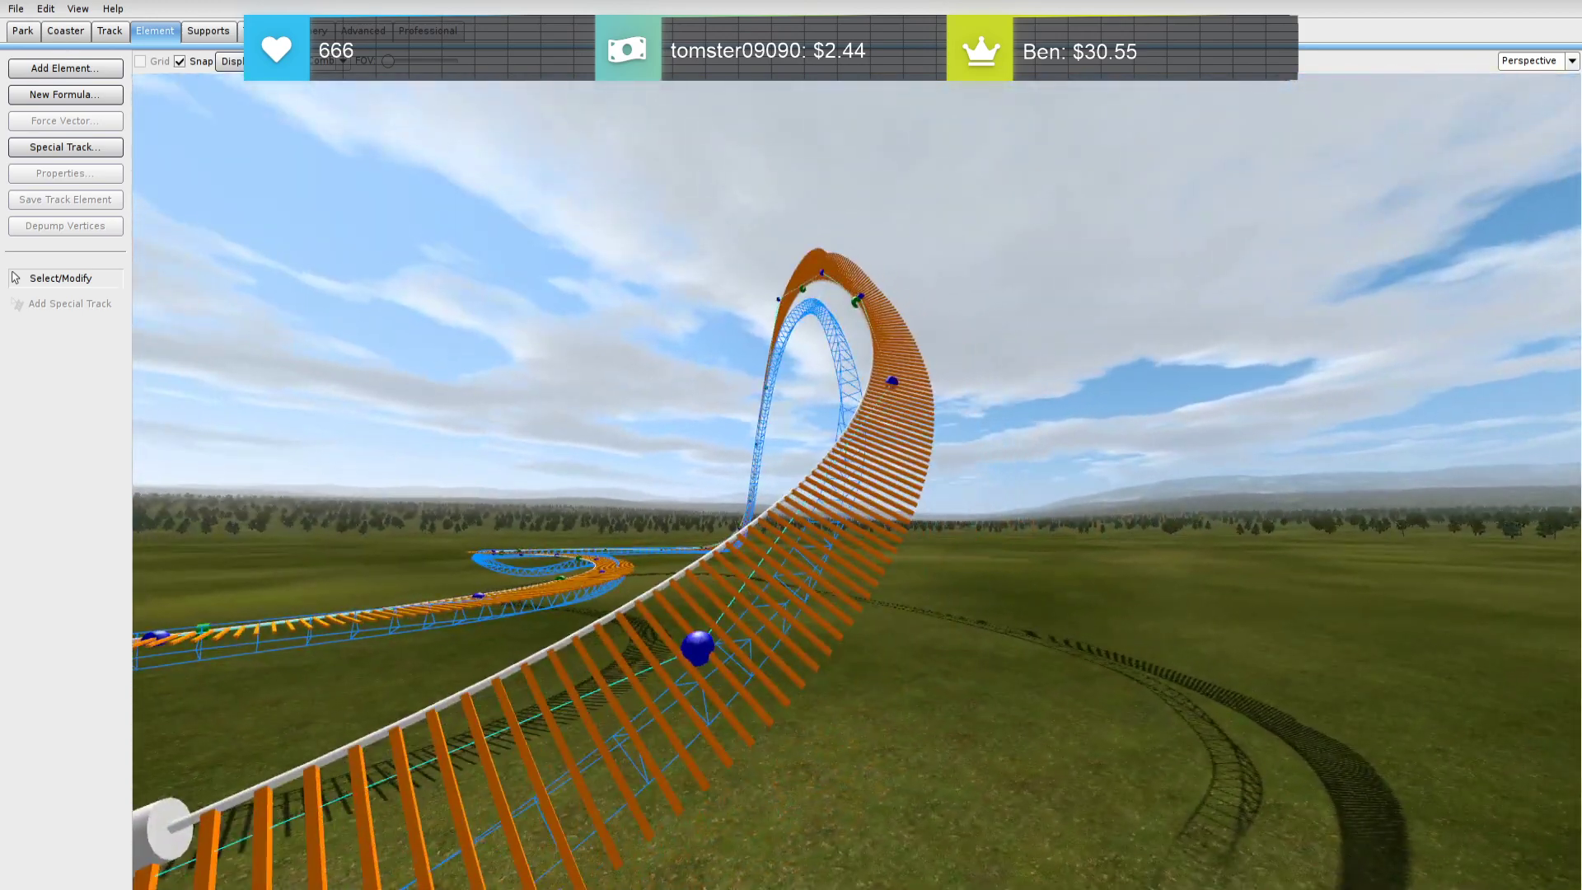
click(847, 303)
double_click(852, 303)
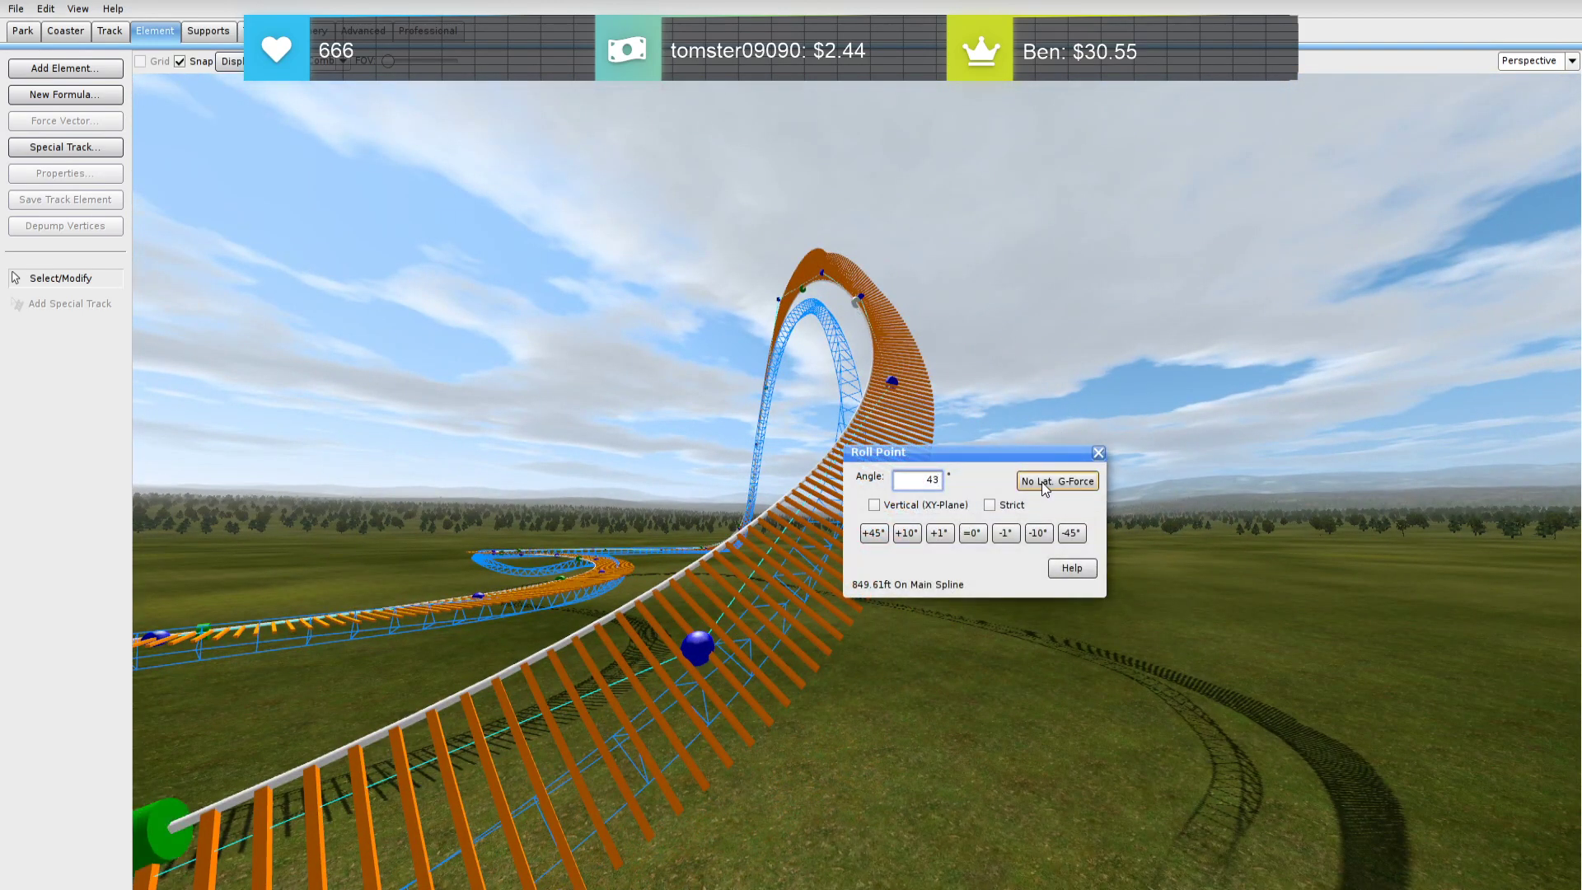
click(1072, 478)
click(1098, 453)
Compare the G-Force Comb and the Speed Comb along the track
right_drag(1098, 453, 354, 126)
click(331, 61)
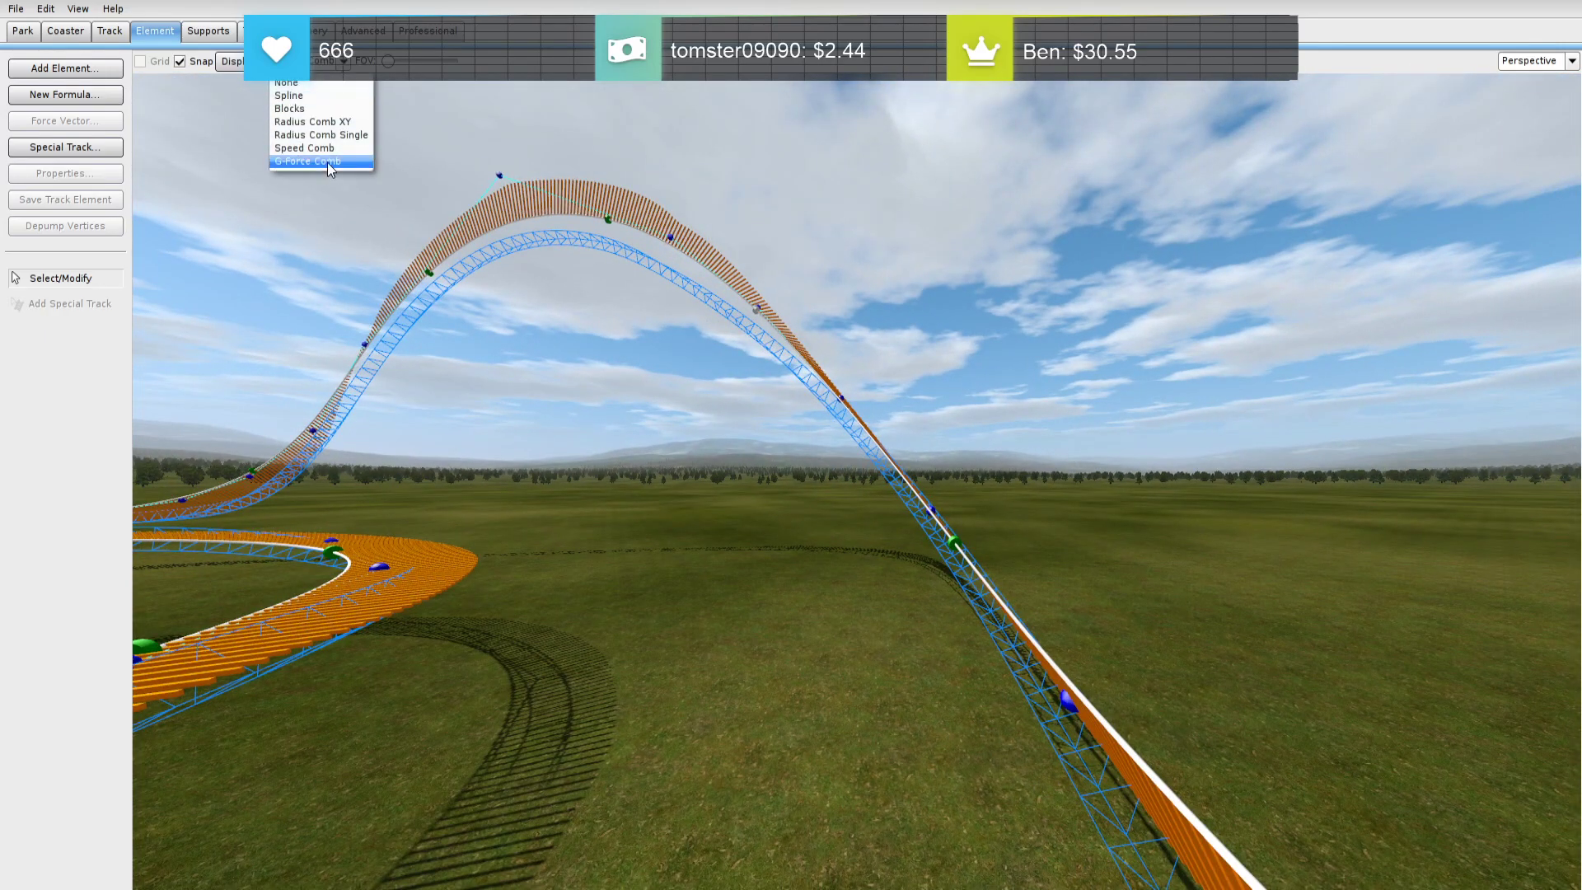
click(328, 163)
click(343, 61)
click(328, 145)
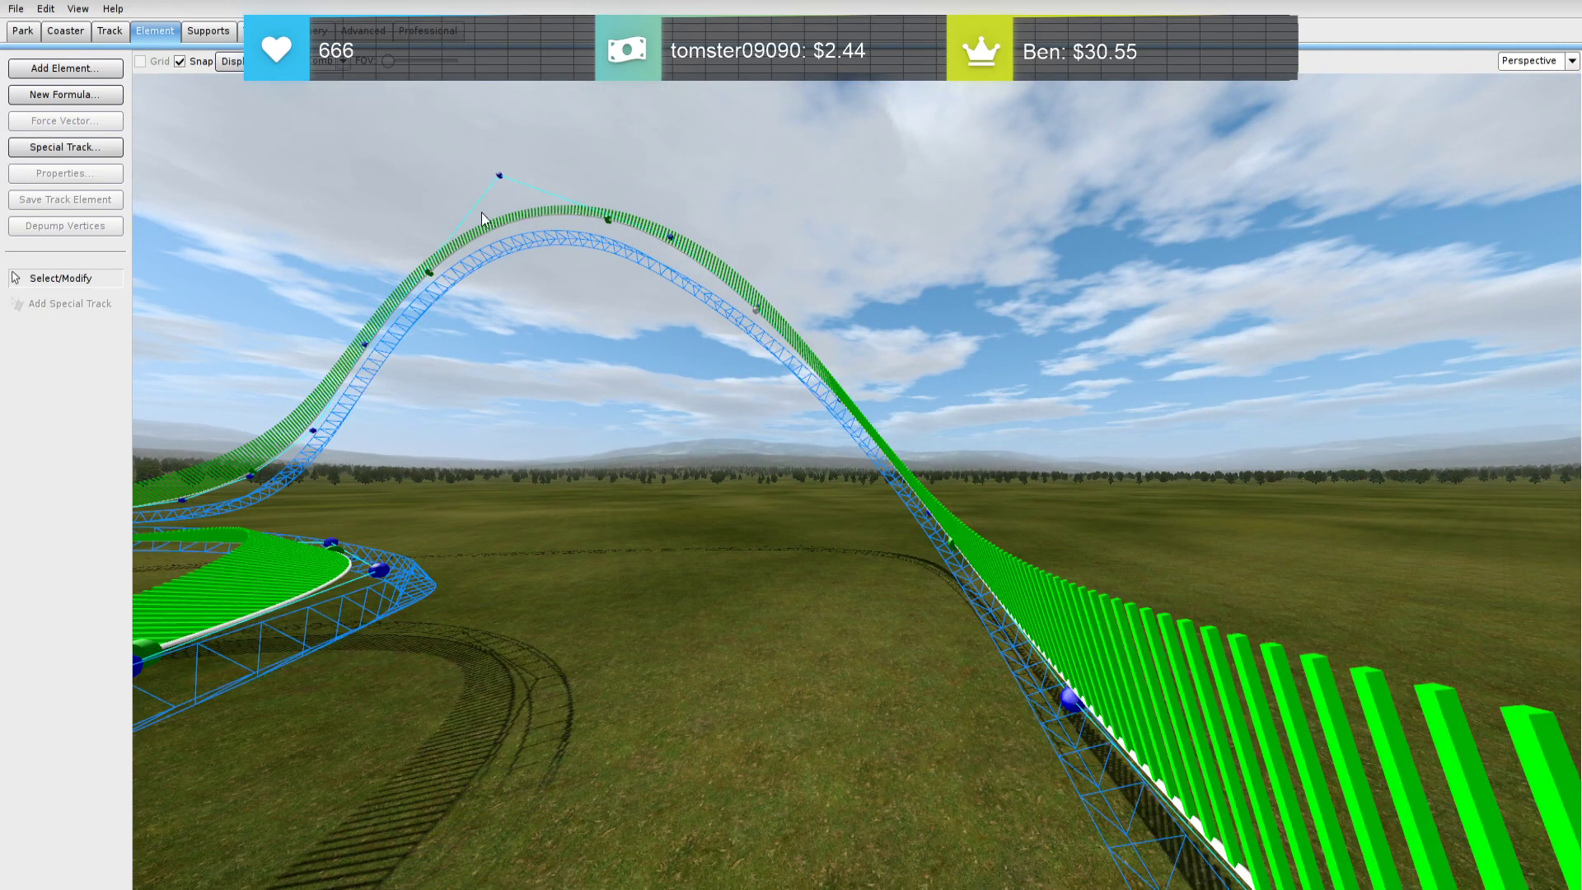
Reposition the end vertex of the track at the foot of the descending turn
right_drag(986, 706, 768, 527)
click(718, 499)
drag(719, 500, 874, 603)
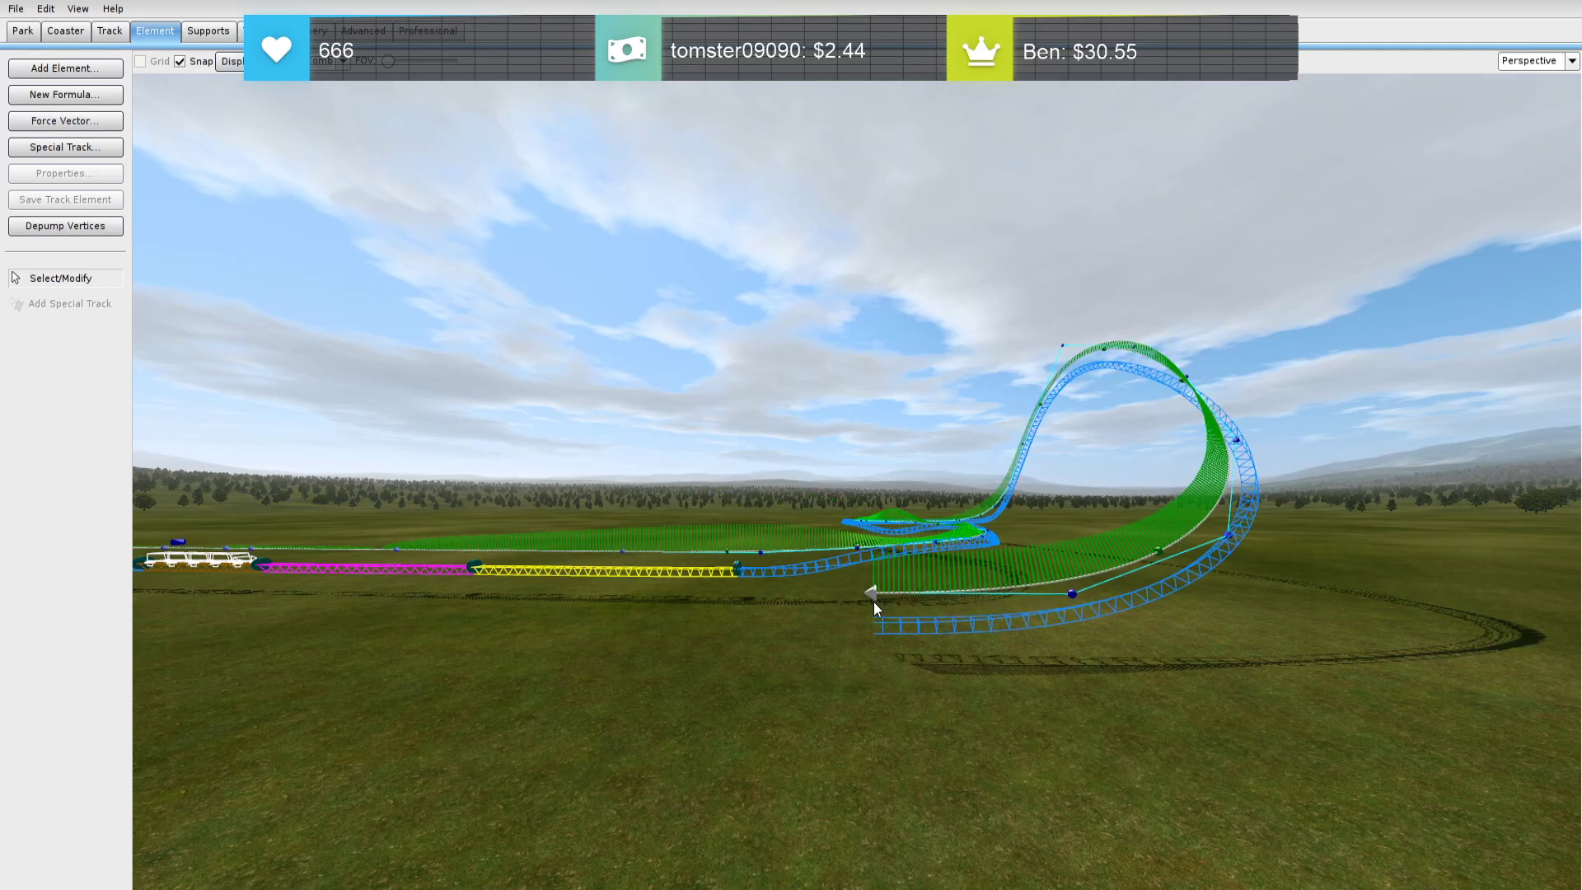
Display the G-Force Comb to check the forces through the descending turn
right_drag(990, 632, 423, 241)
click(342, 61)
click(350, 159)
right_drag(601, 330, 725, 280)
Add a roll point banked at -27° near the track's end and pull the end vertex farther out
right_drag(725, 535, 931, 577)
drag(1084, 643, 923, 255)
right_drag(922, 263, 1013, 412)
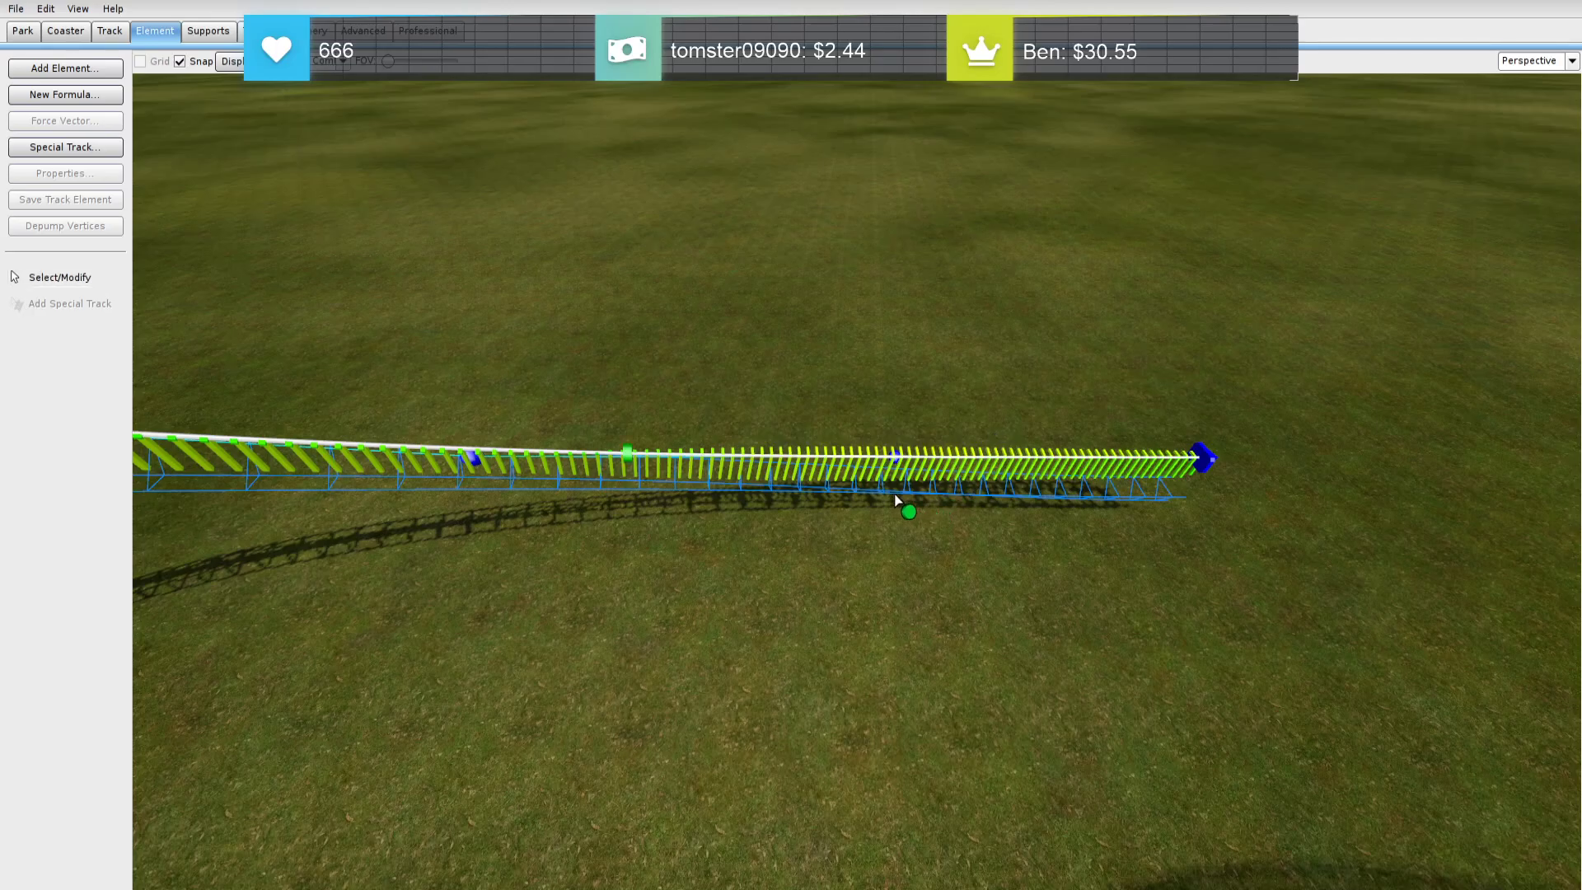
double_click(898, 450)
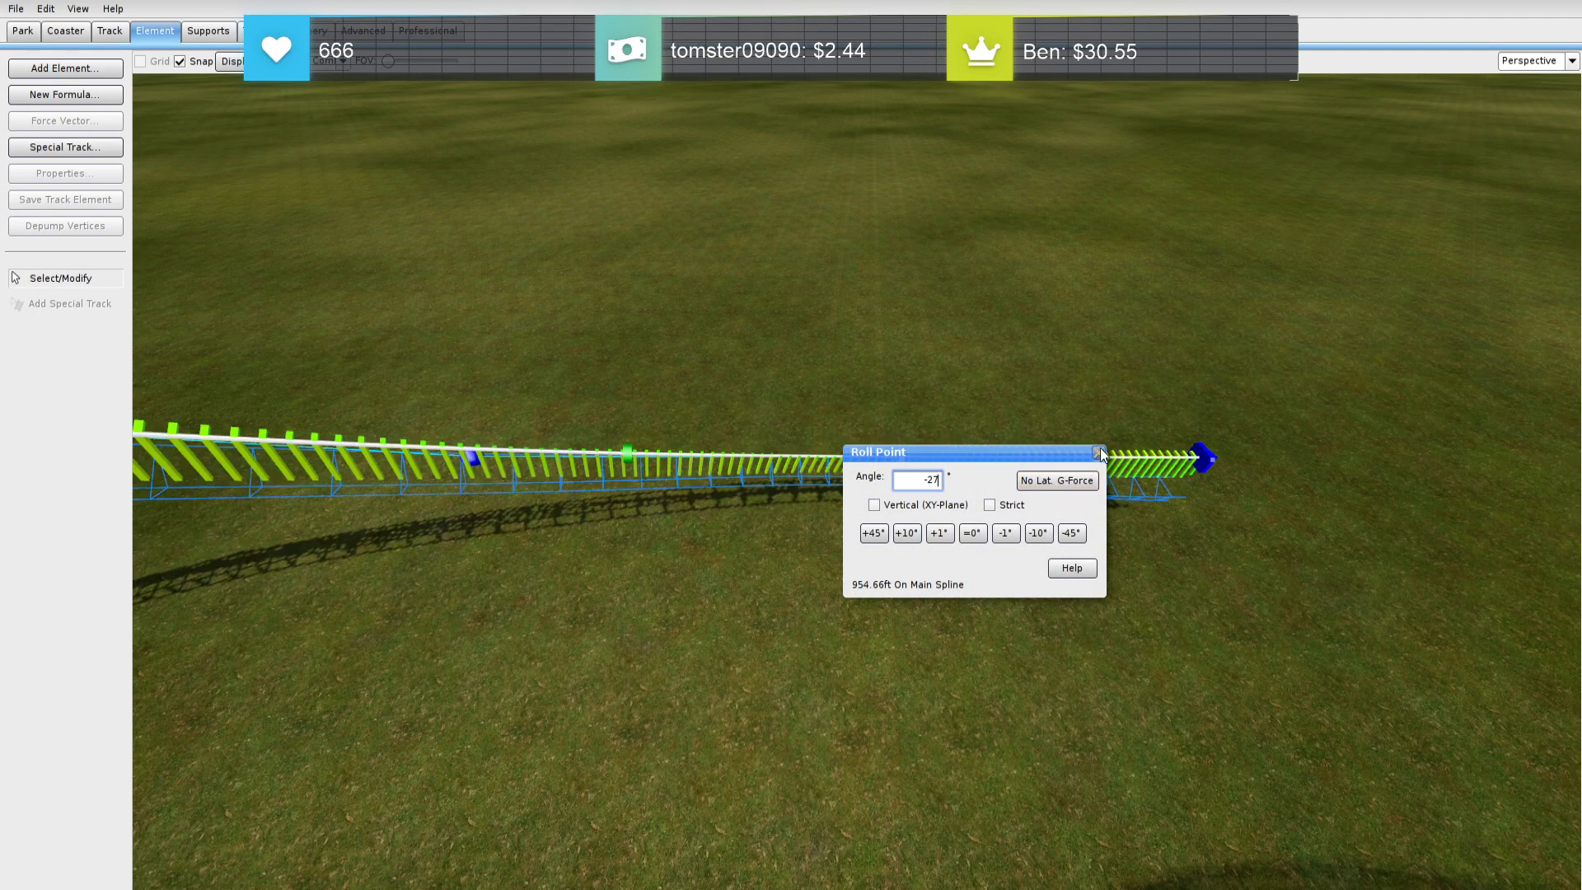
click(1100, 454)
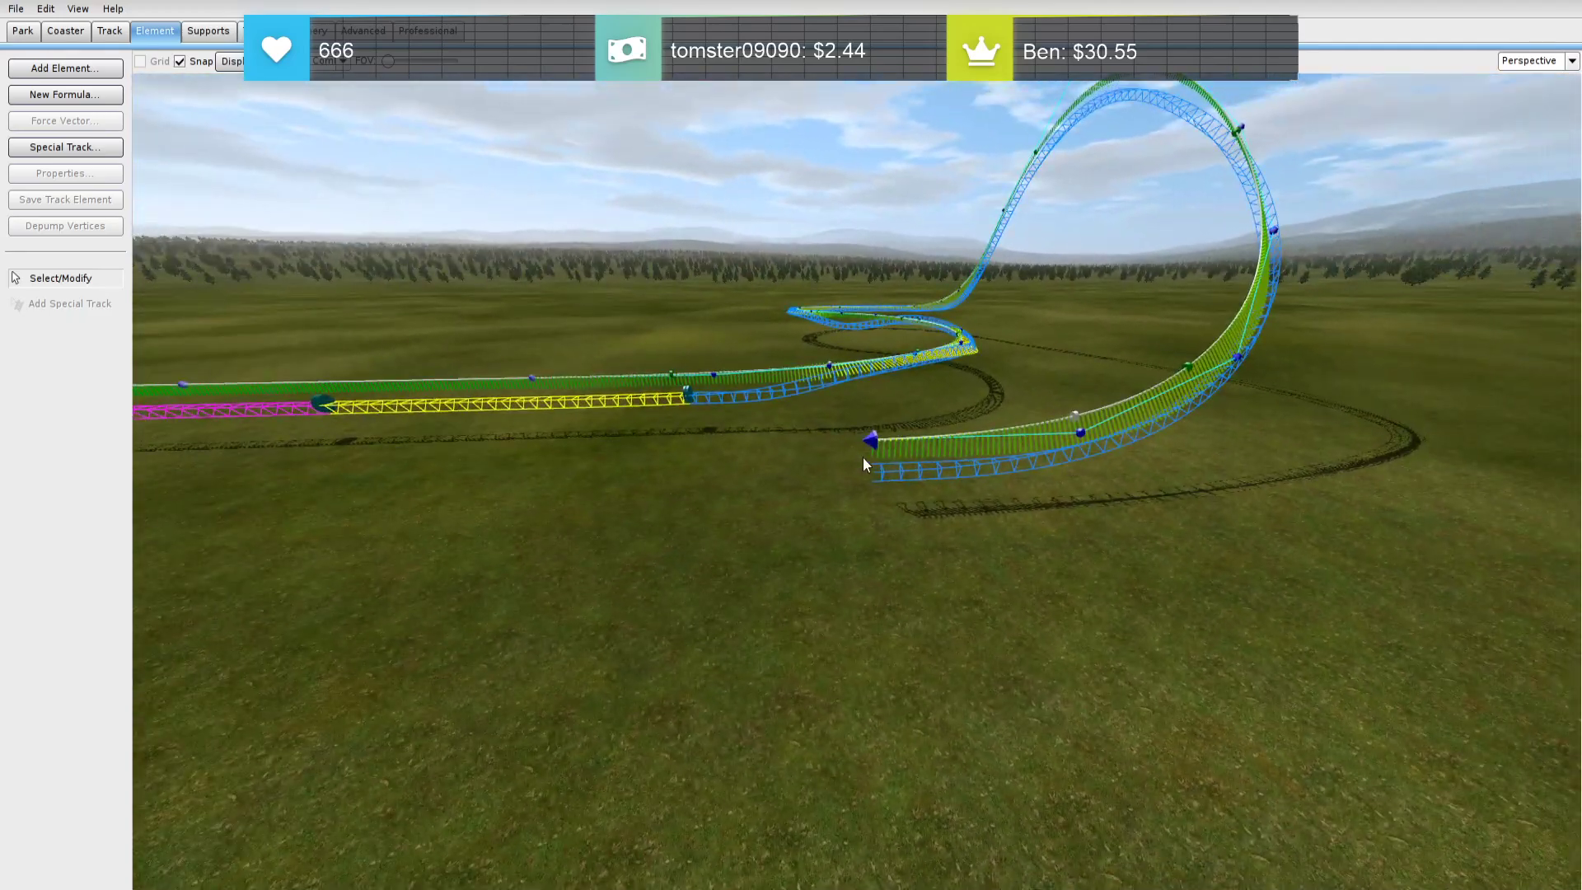
drag(755, 466, 724, 452)
Rebank the roll point entering the first turn after the launch to 72° with No Lat. G-Force
right_drag(725, 452, 885, 386)
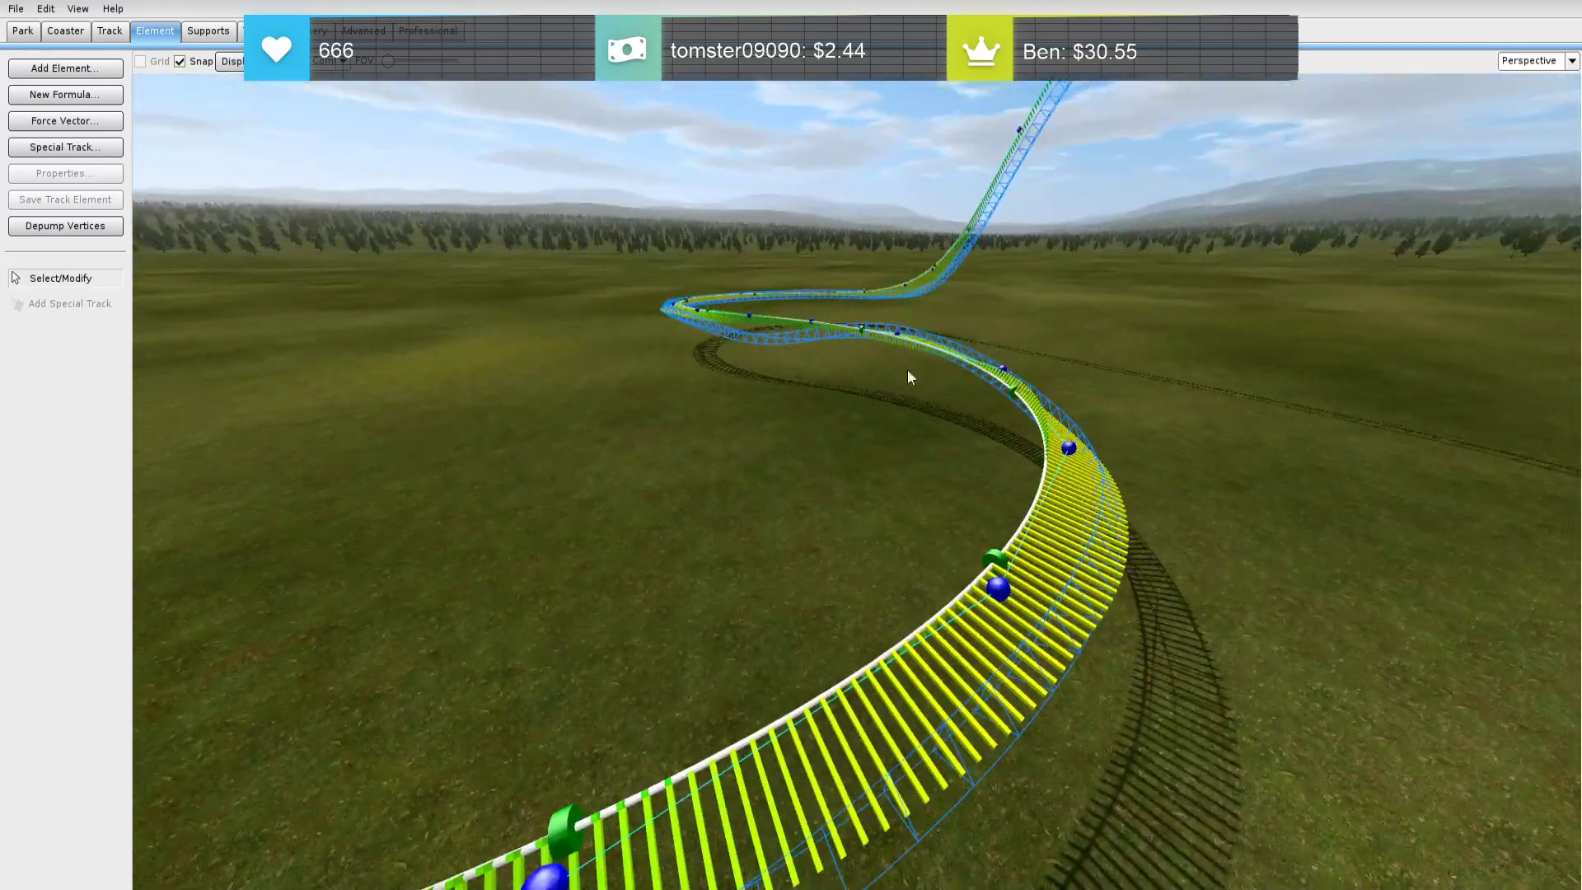
double_click(1007, 389)
click(1080, 484)
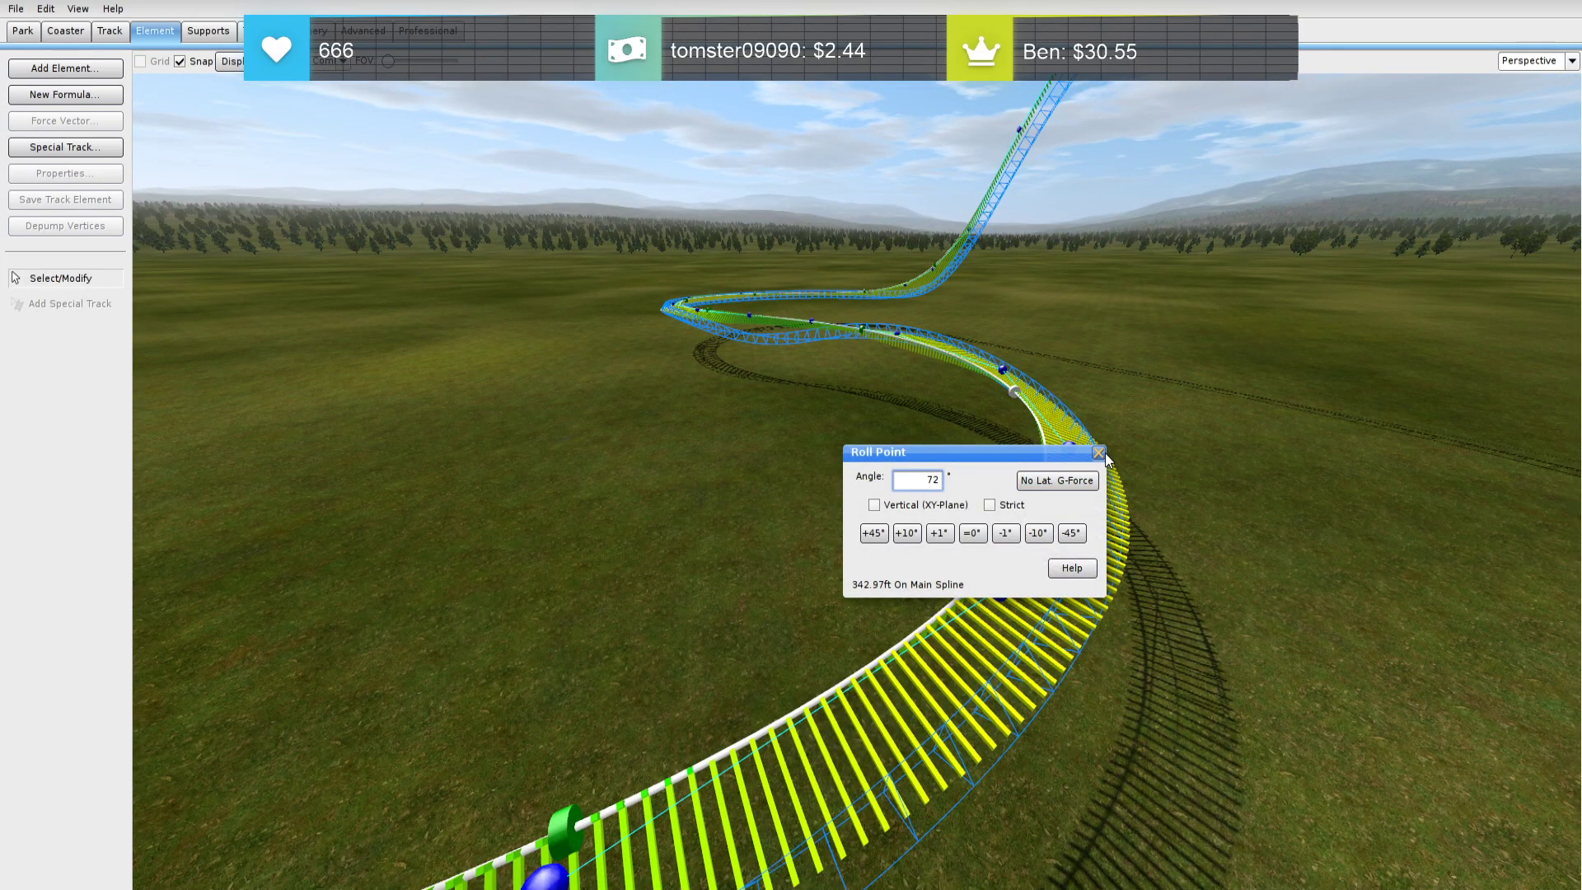
click(1105, 452)
Rebank the two roll points in the turn leading to the hill with No Lat. G-Force, the first at -67°
right_drag(1023, 448, 1137, 387)
double_click(798, 568)
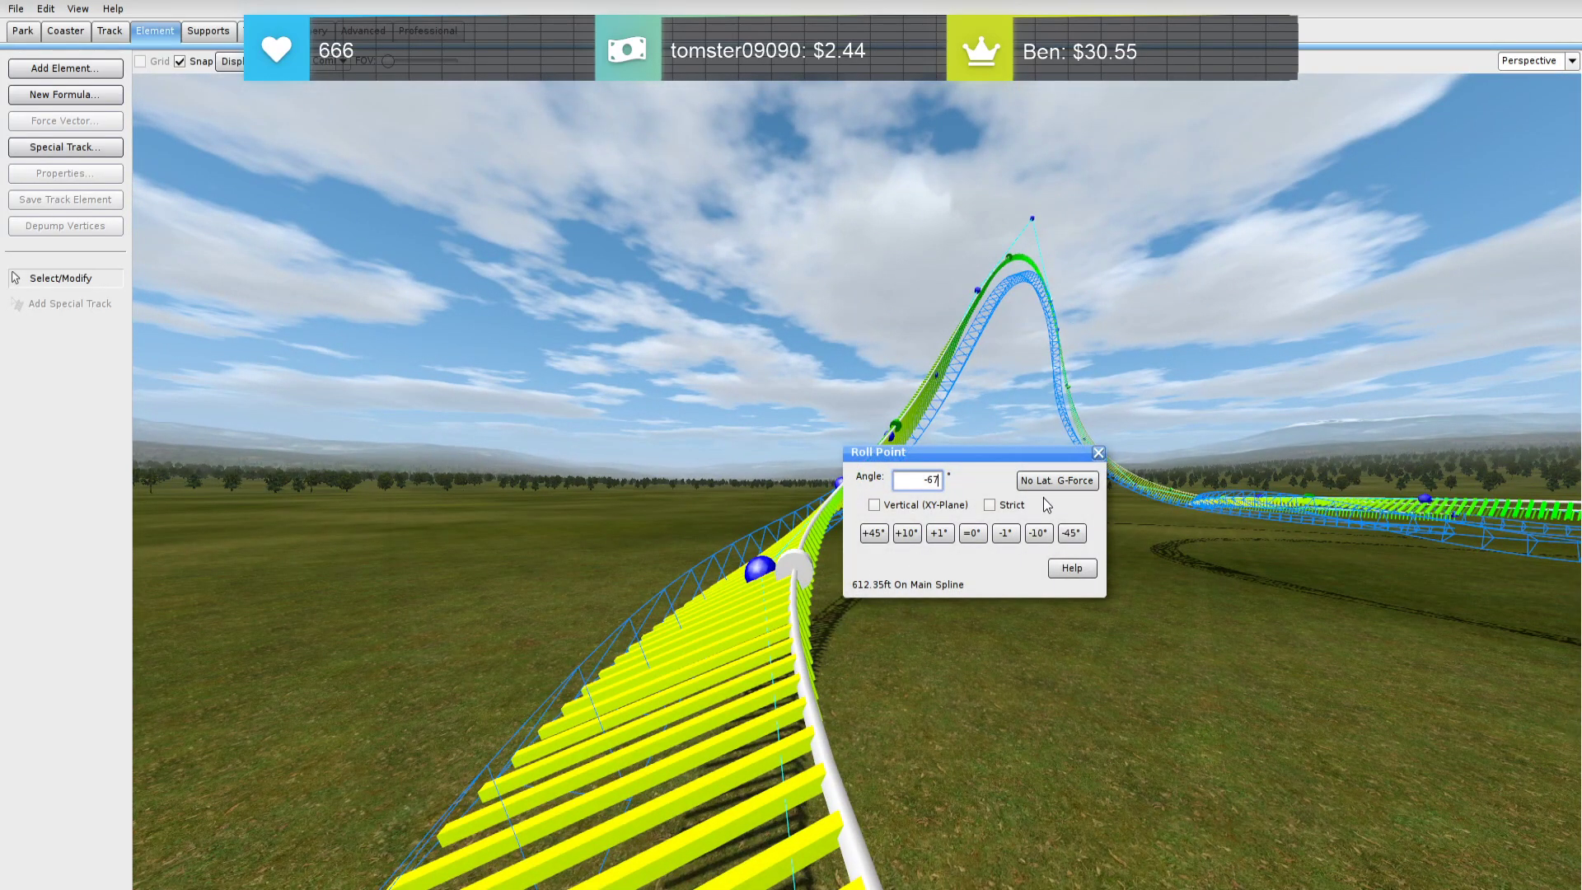
click(1098, 452)
right_drag(1098, 453, 959, 466)
double_click(933, 433)
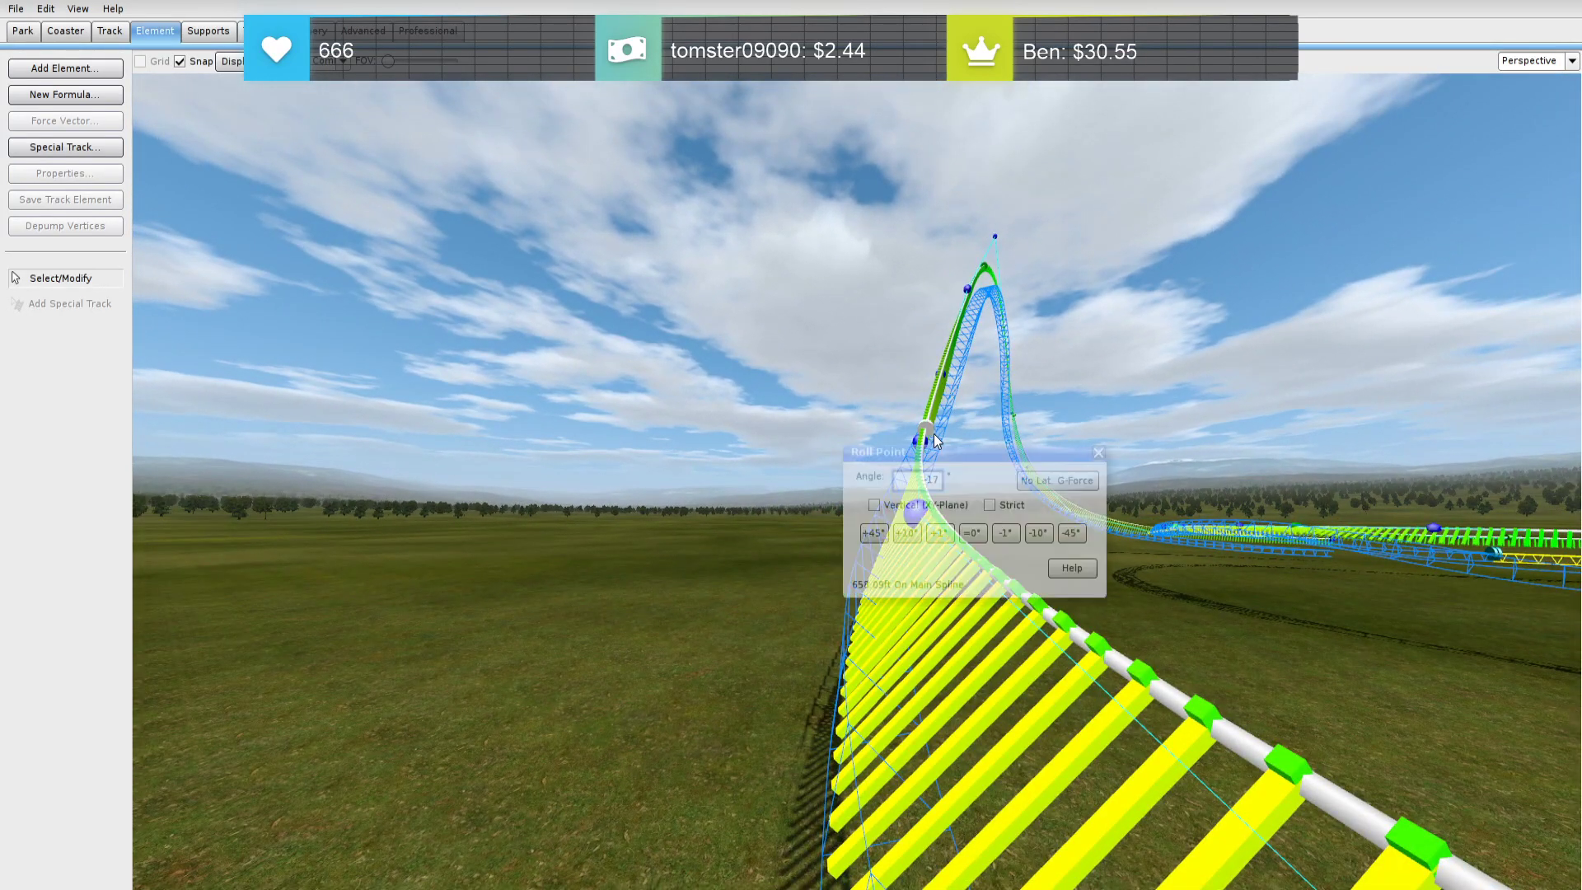
click(1089, 475)
click(1098, 452)
Set the section type of the short separated section at the track's end
right_drag(1094, 473, 1219, 407)
right_drag(424, 193, 385, 210)
click(110, 33)
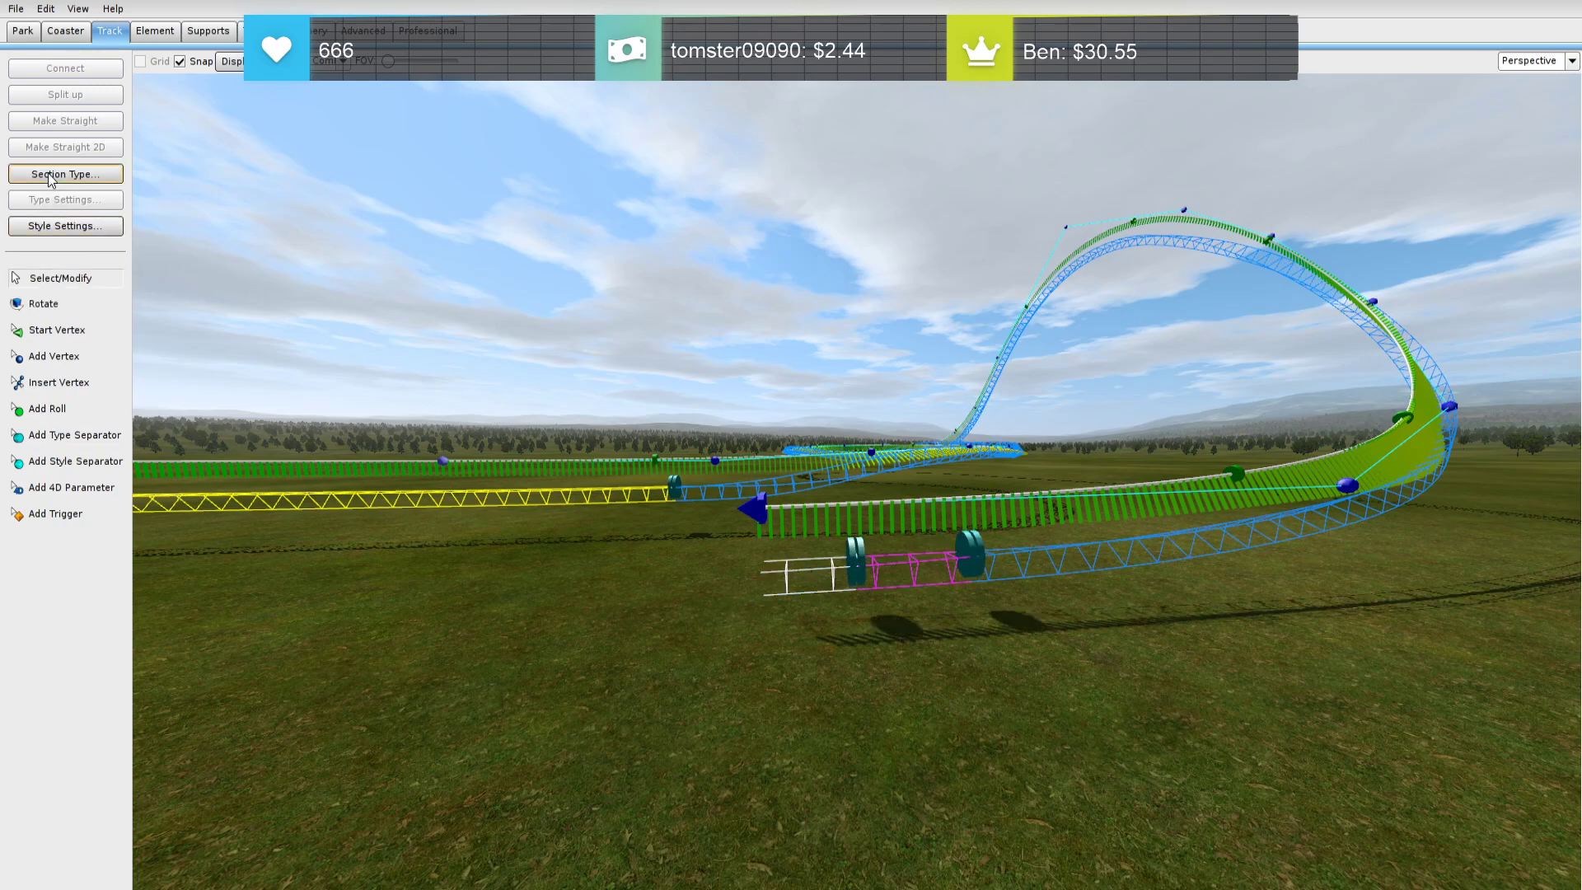
Freeze the coaster and test-ride the finished track in play mode
click(66, 32)
click(100, 322)
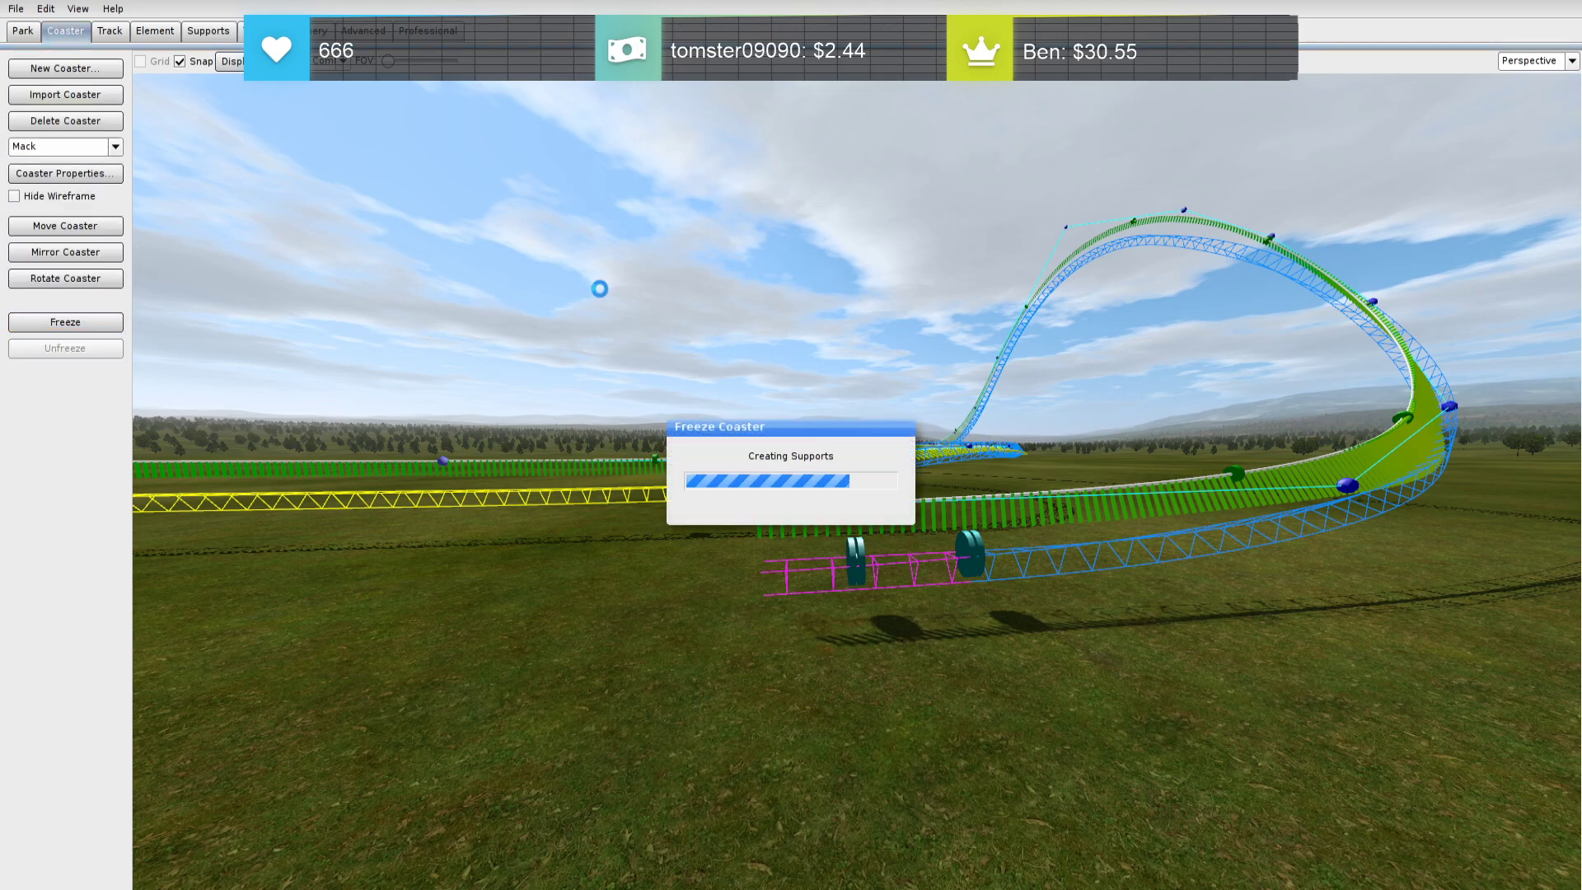
key(w)
right_drag(546, 311, 649, 363)
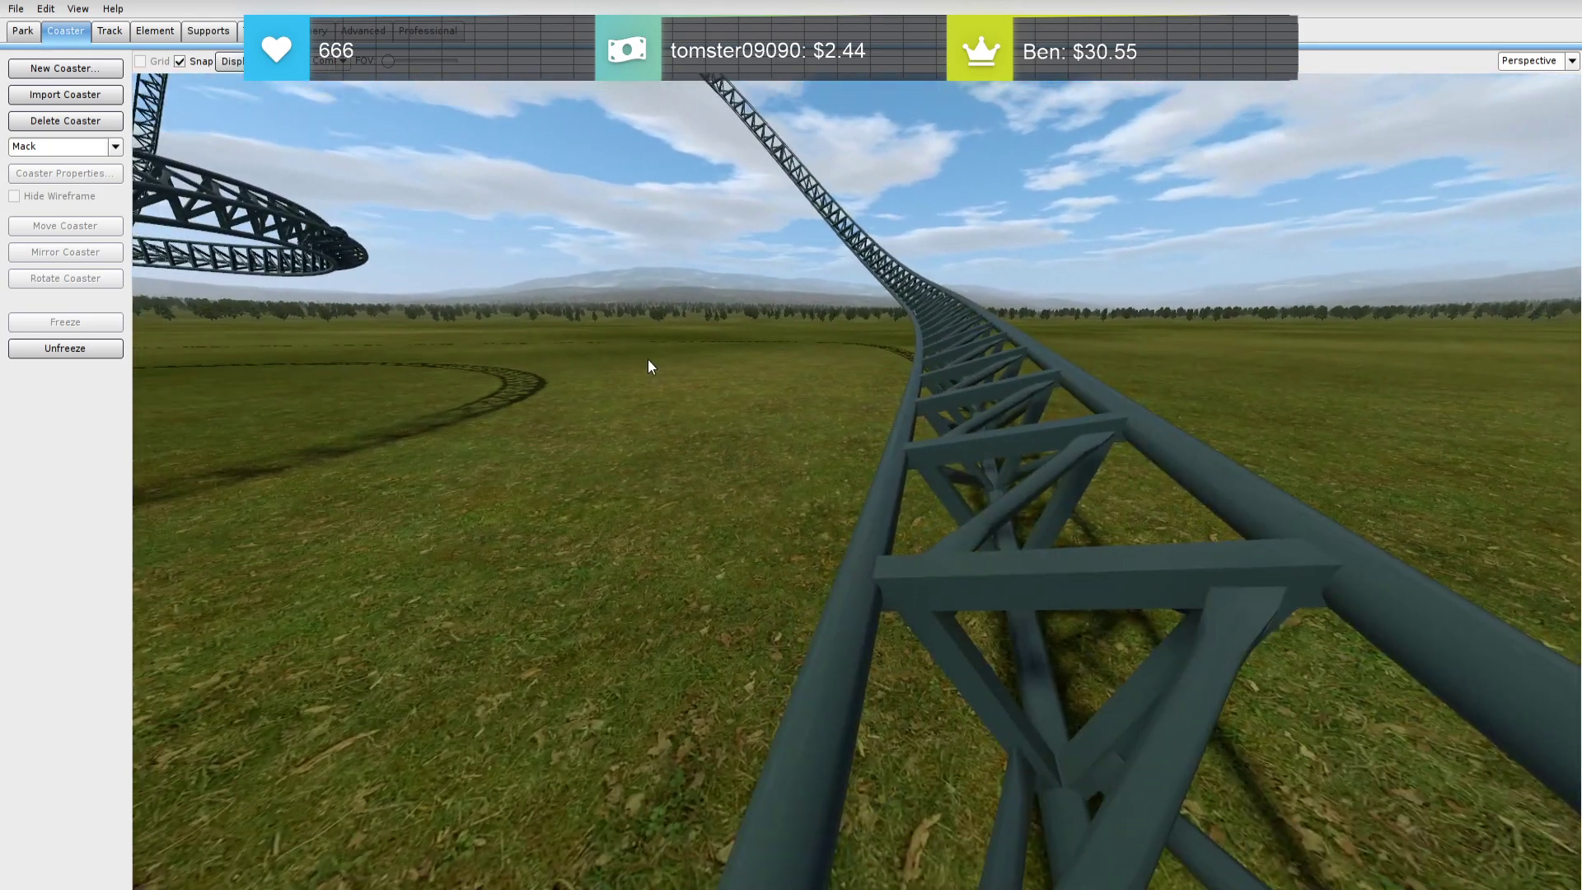
click(14, 9)
click(116, 205)
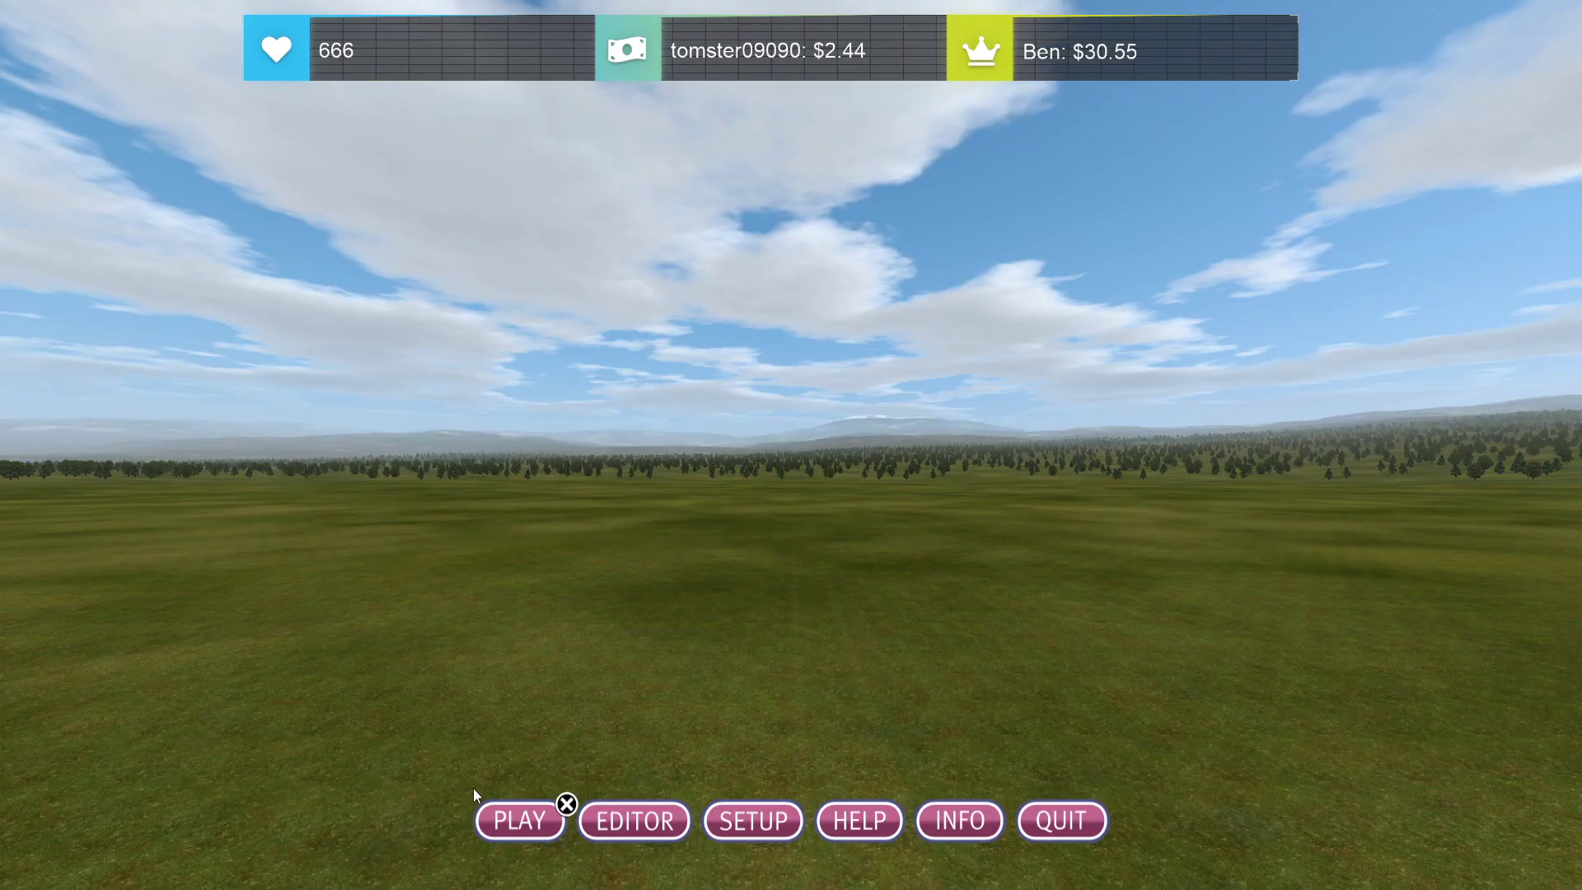
click(516, 817)
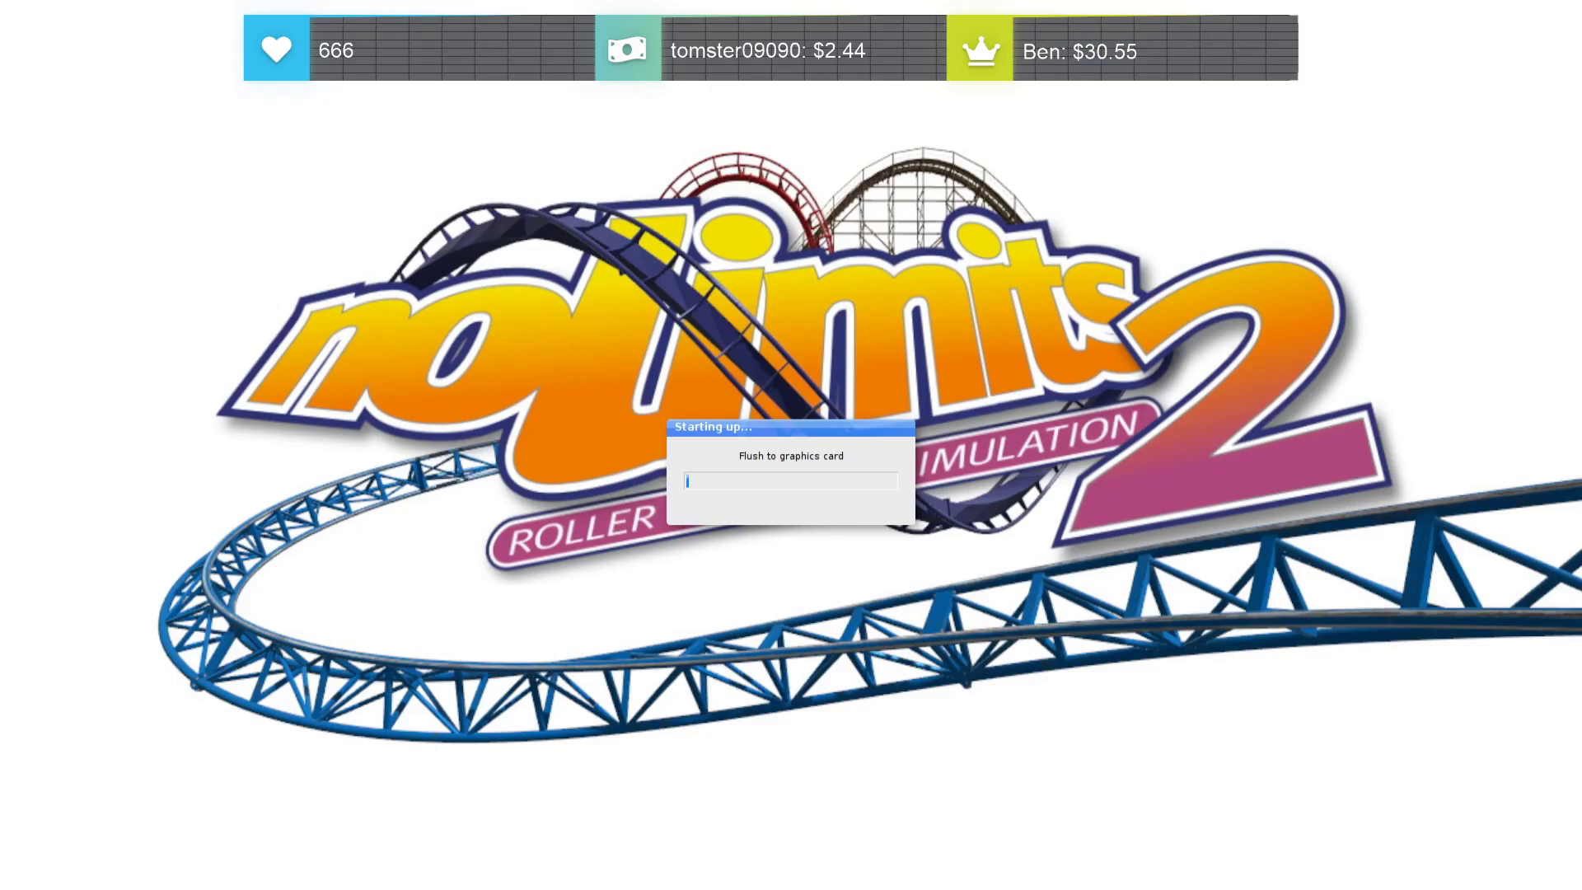
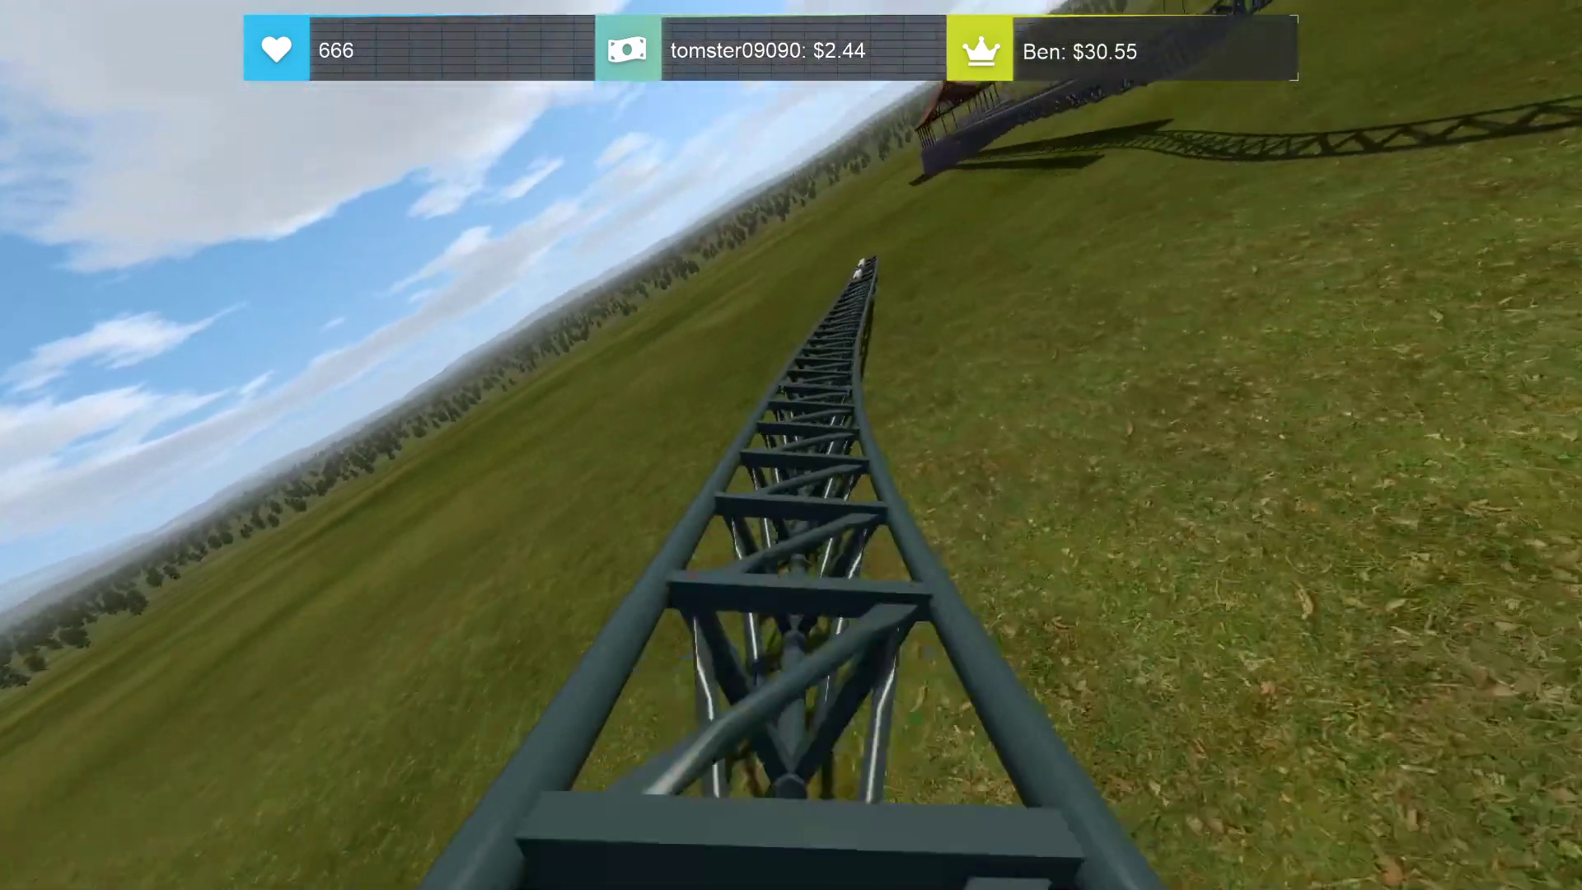
key(Escape)
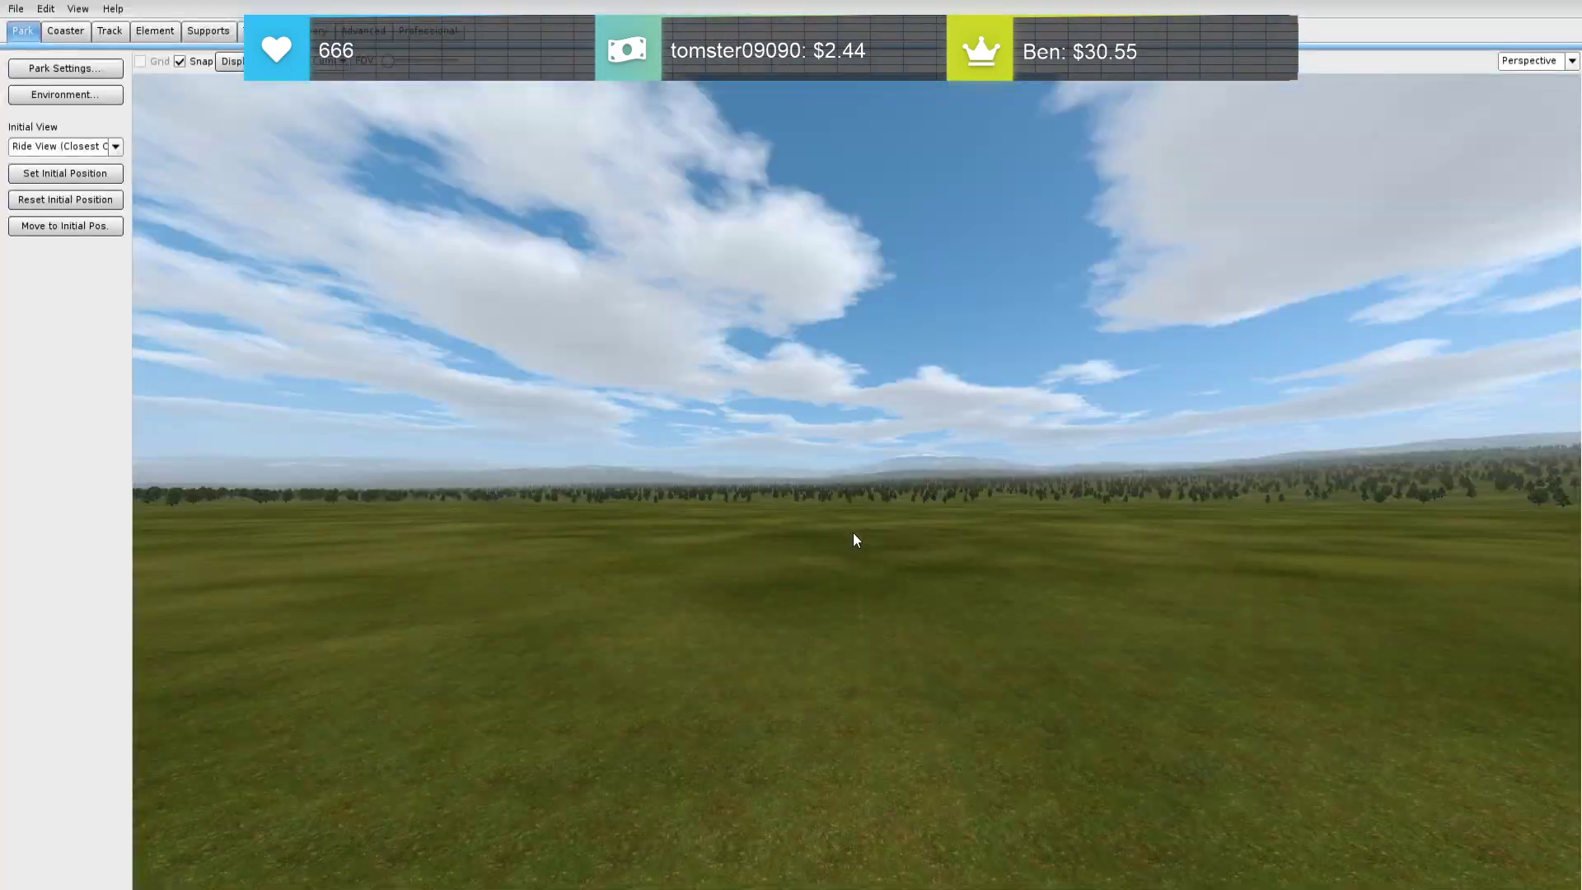
Unfreeze the coaster and lower the control points around the hill's crest in several small moves
right_drag(853, 532, 1015, 532)
key(w)
key(s)
click(66, 33)
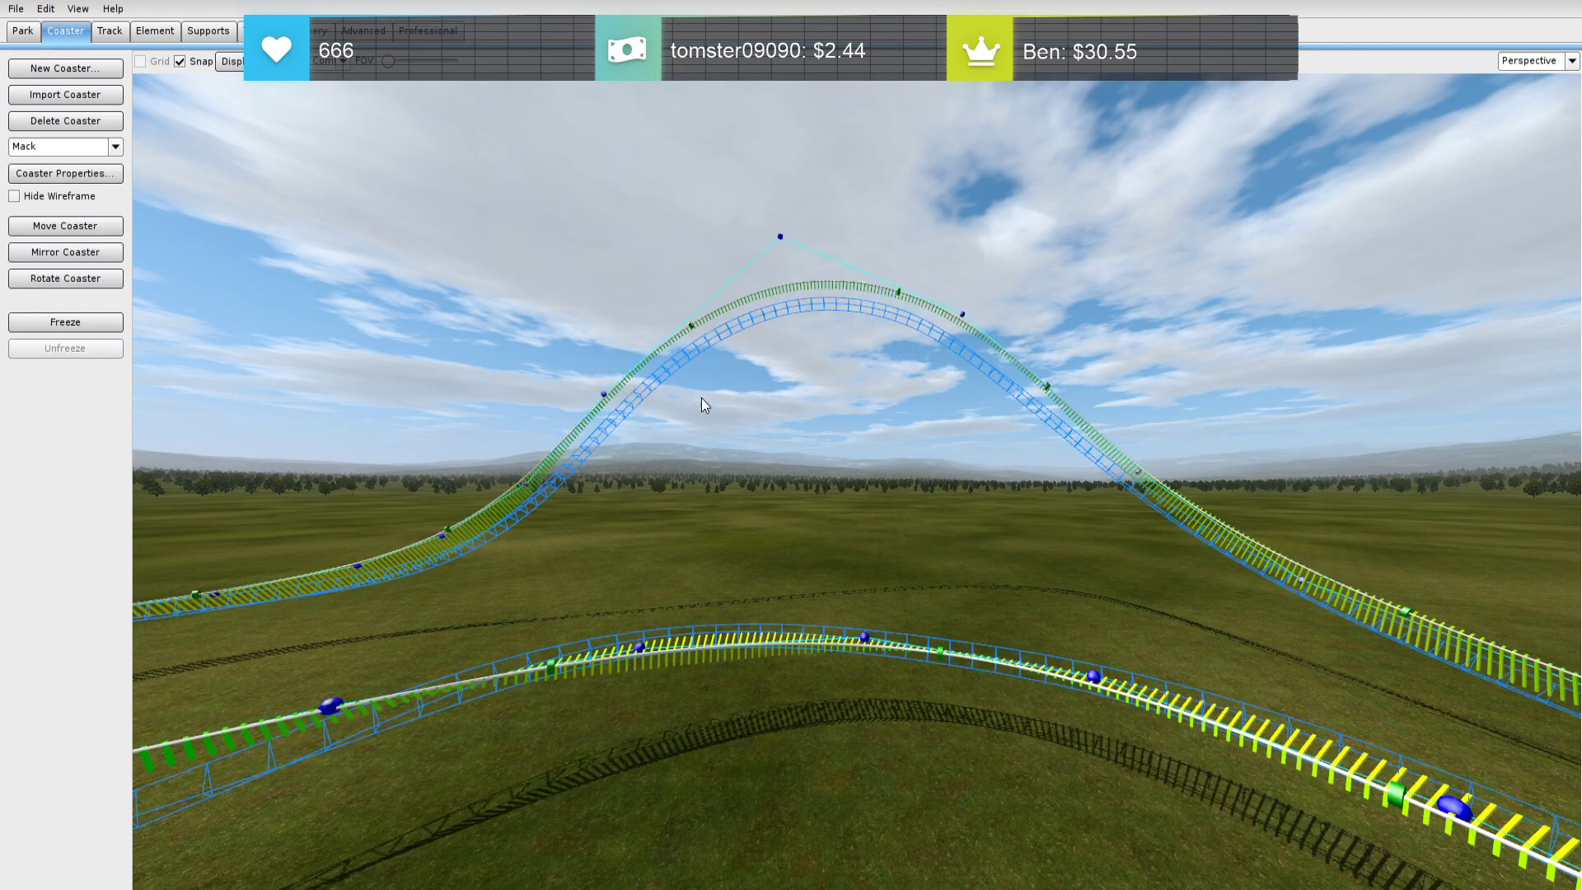
key(Down)
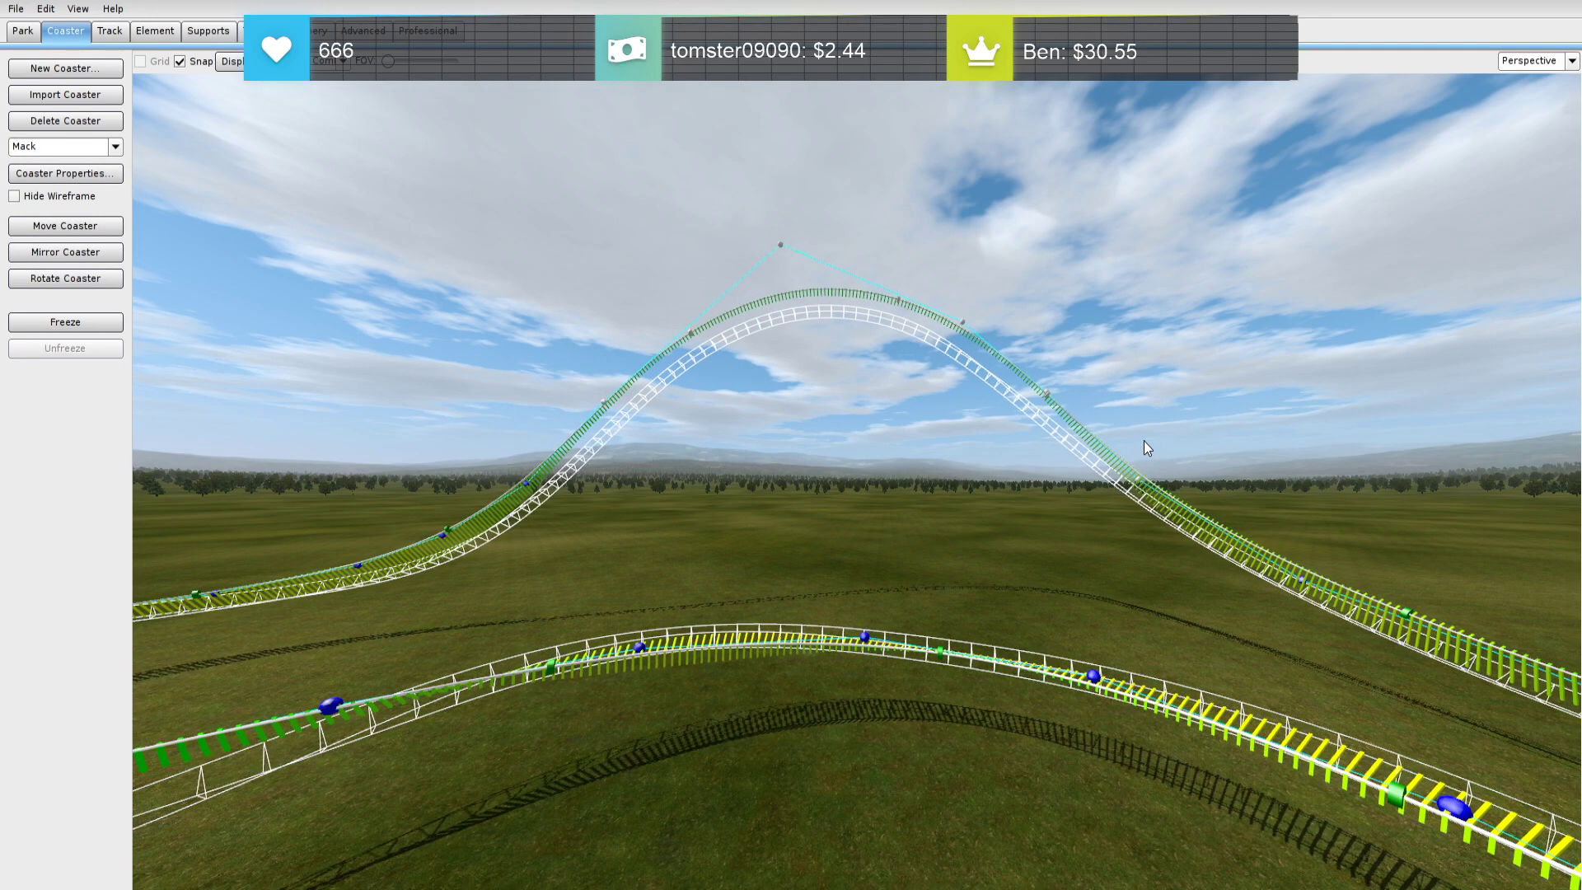
key(Down)
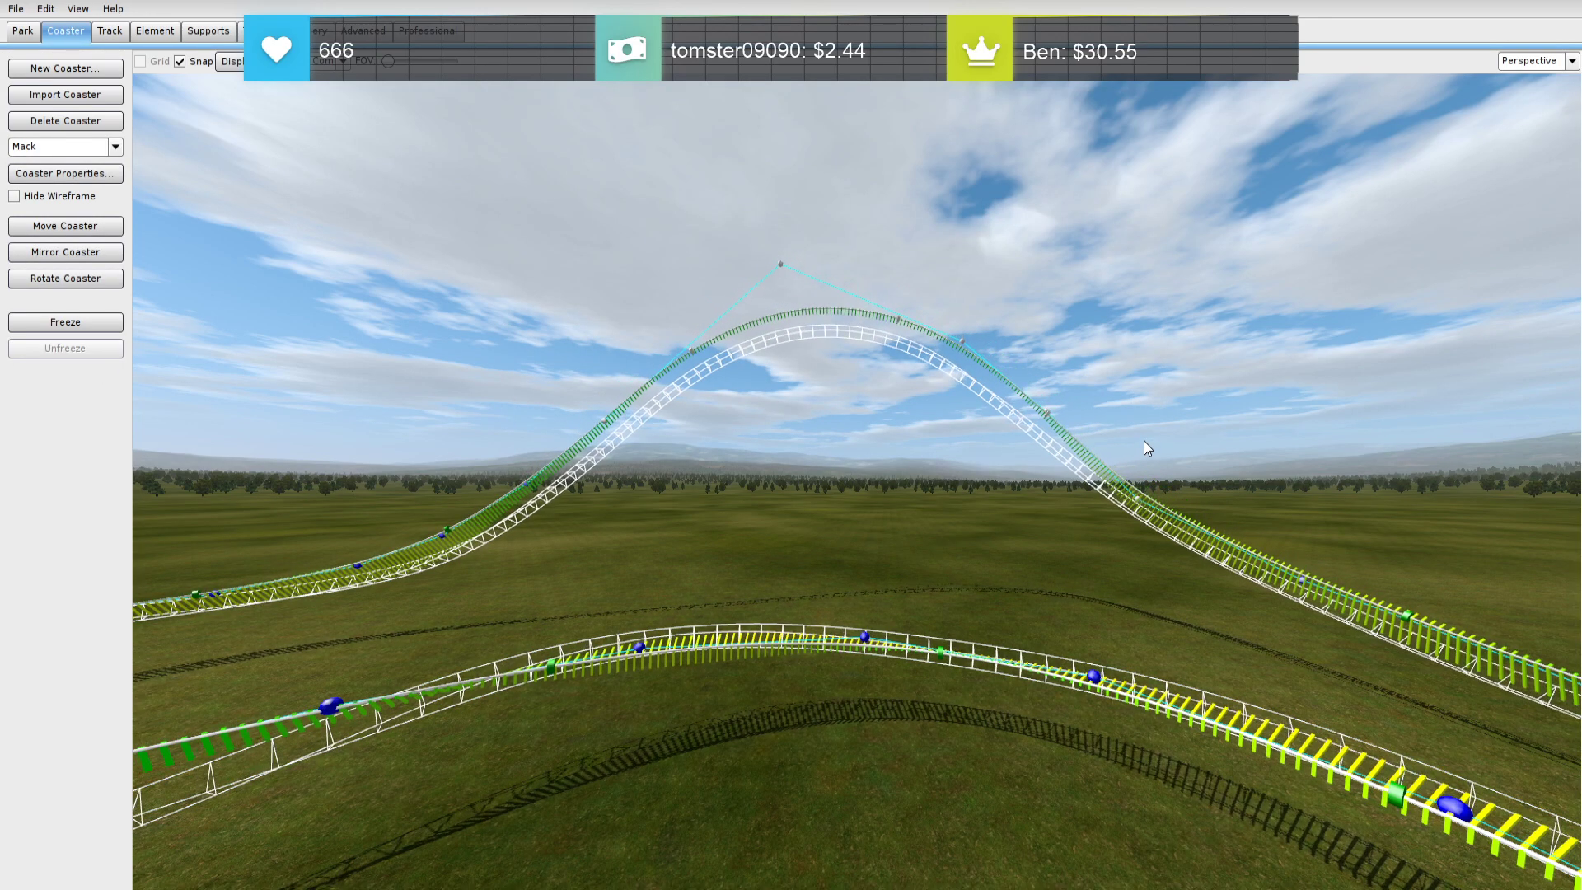
key(Down)
click(1054, 222)
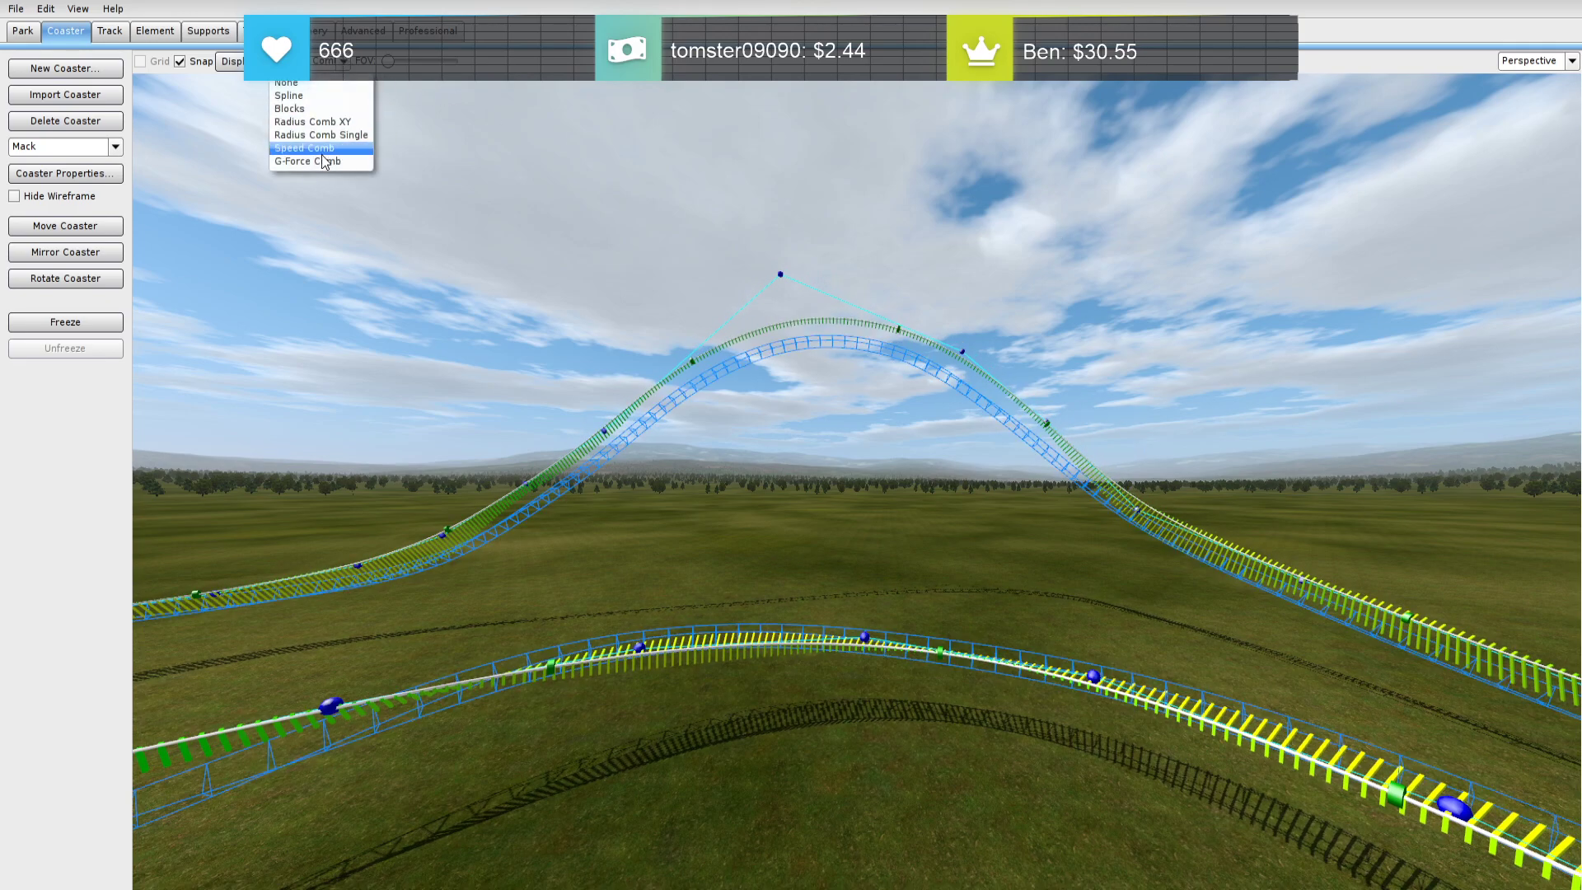
Display the Speed Comb to check the speed over the lowered hill
click(322, 154)
right_drag(738, 373, 772, 376)
right_drag(883, 314, 881, 350)
Select the vertices from the launch exit through the hill and depump them with Radius Comb Single displayed
drag(889, 535, 503, 144)
drag(672, 169, 1018, 318)
mouse_move(1235, 536)
mouse_down()
mouse_move(965, 303)
mouse_move(1035, 290)
mouse_up()
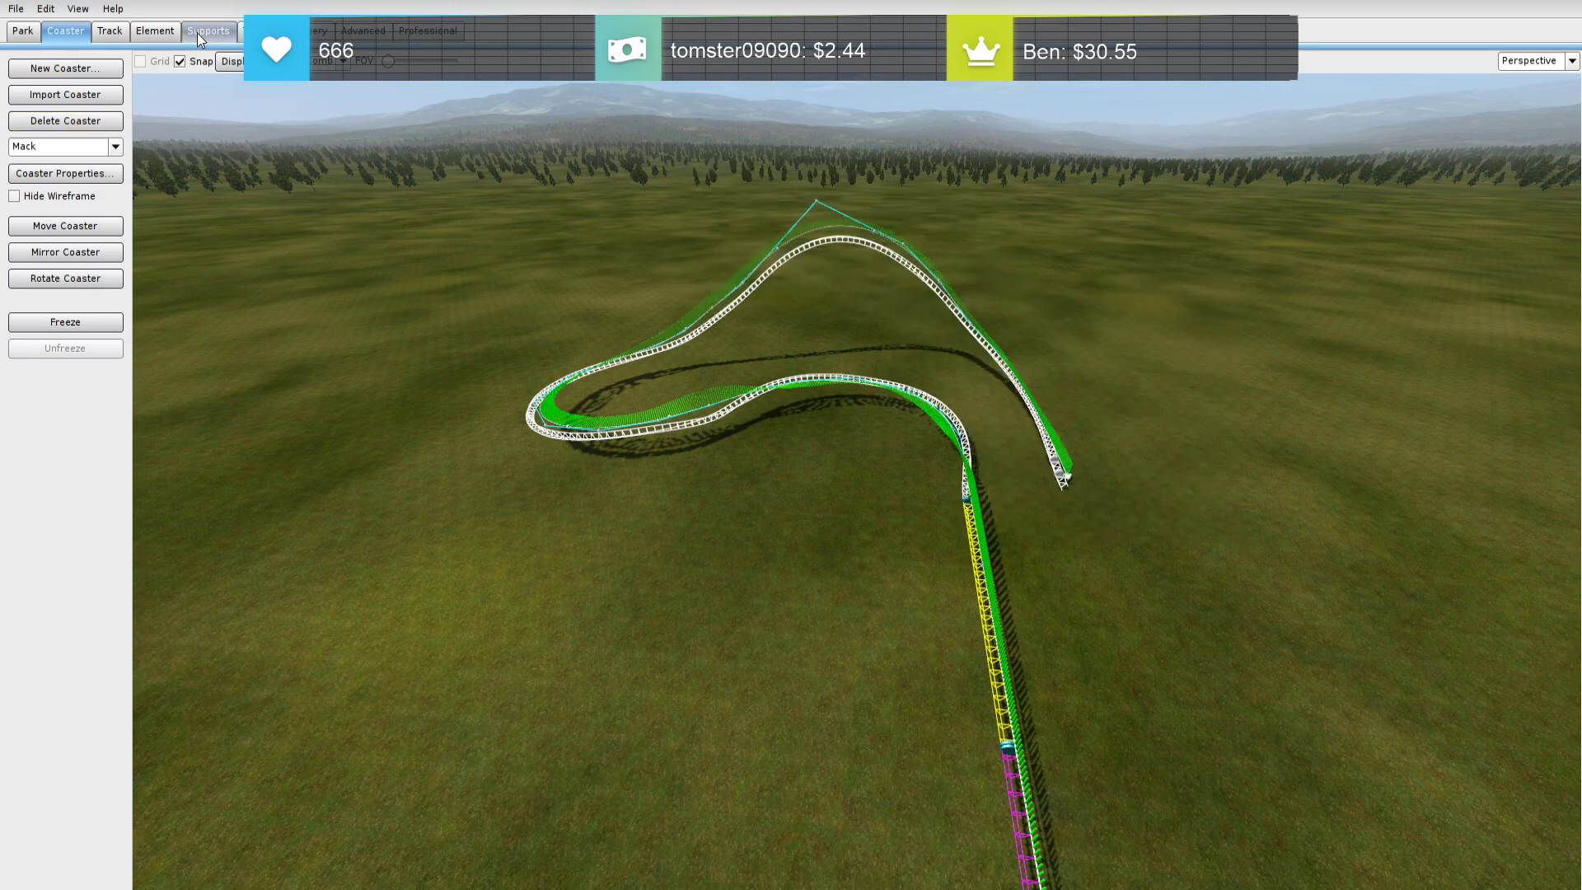
click(160, 33)
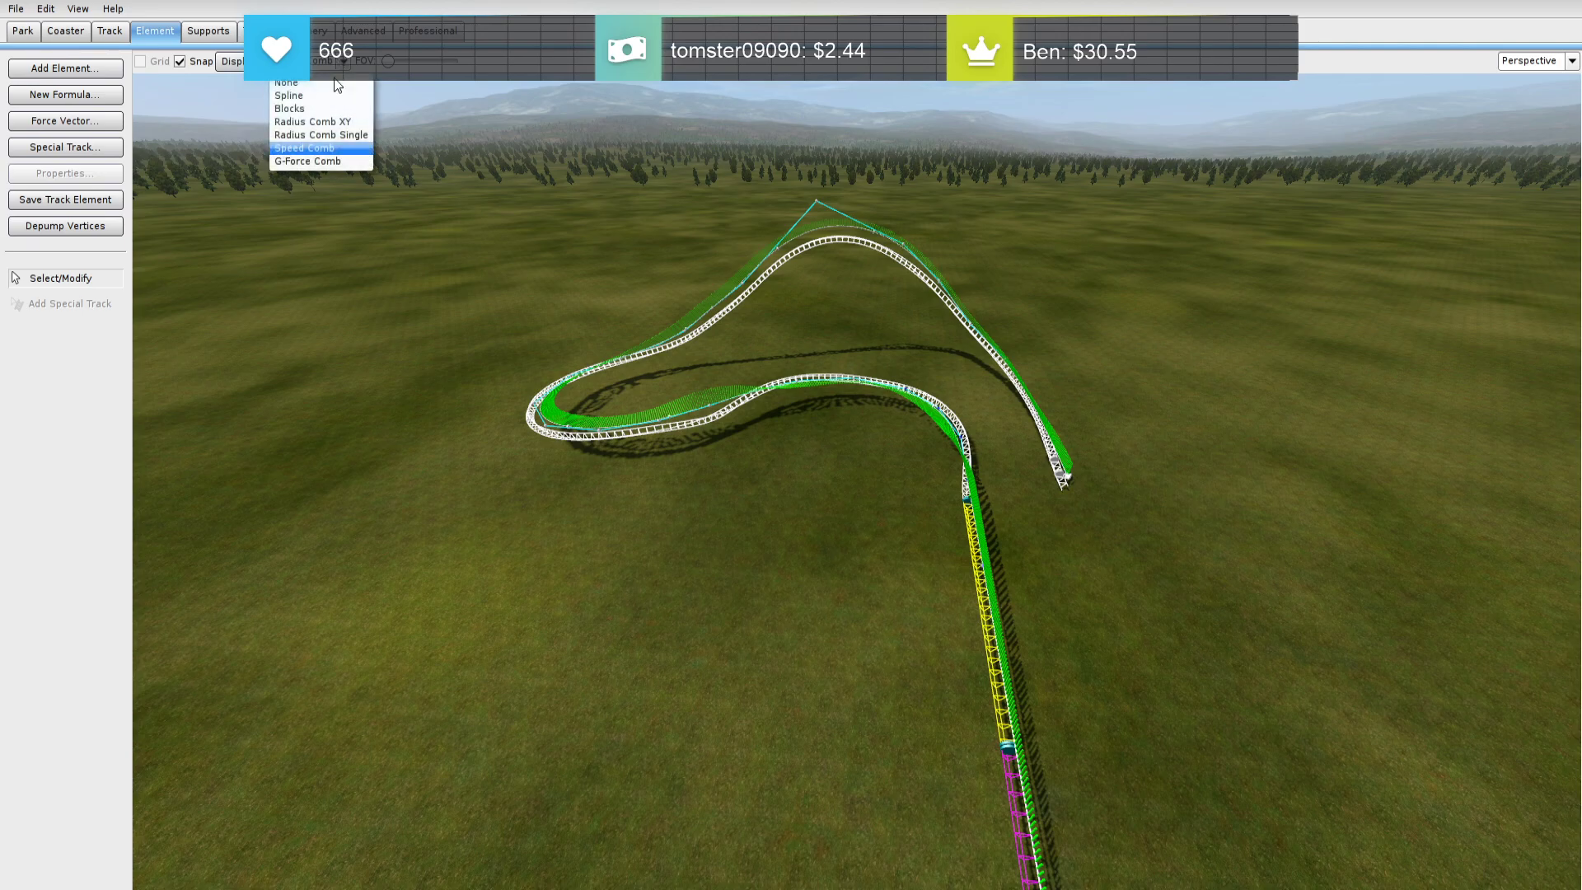
click(333, 136)
click(92, 224)
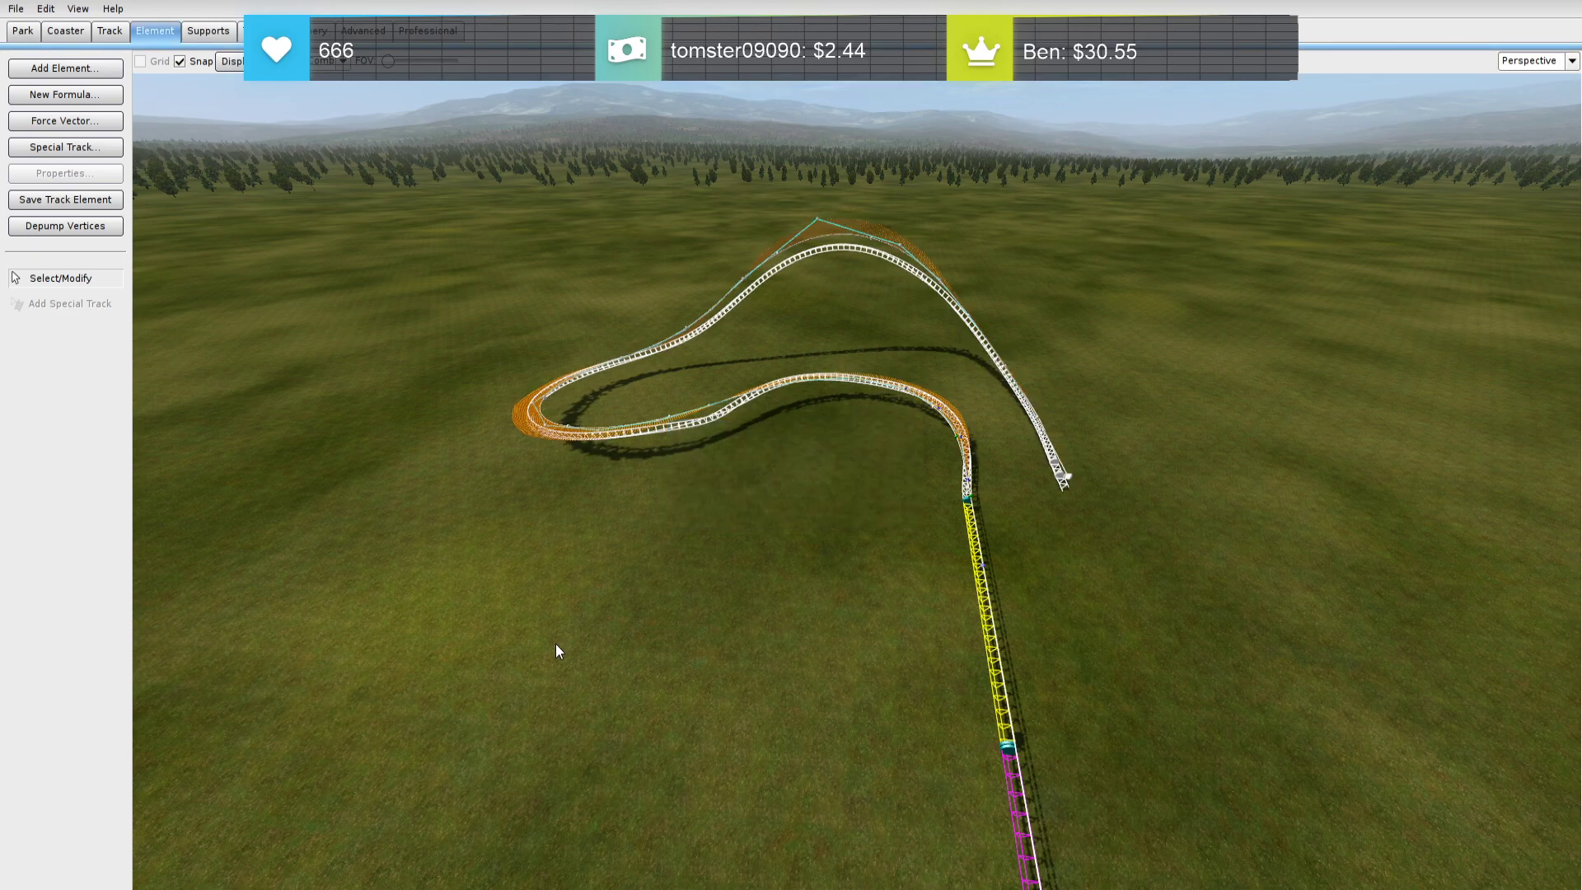
click(556, 644)
Inspect the smoothed turns and hill and display the G-Force Comb along them
middle_drag(595, 636, 605, 536)
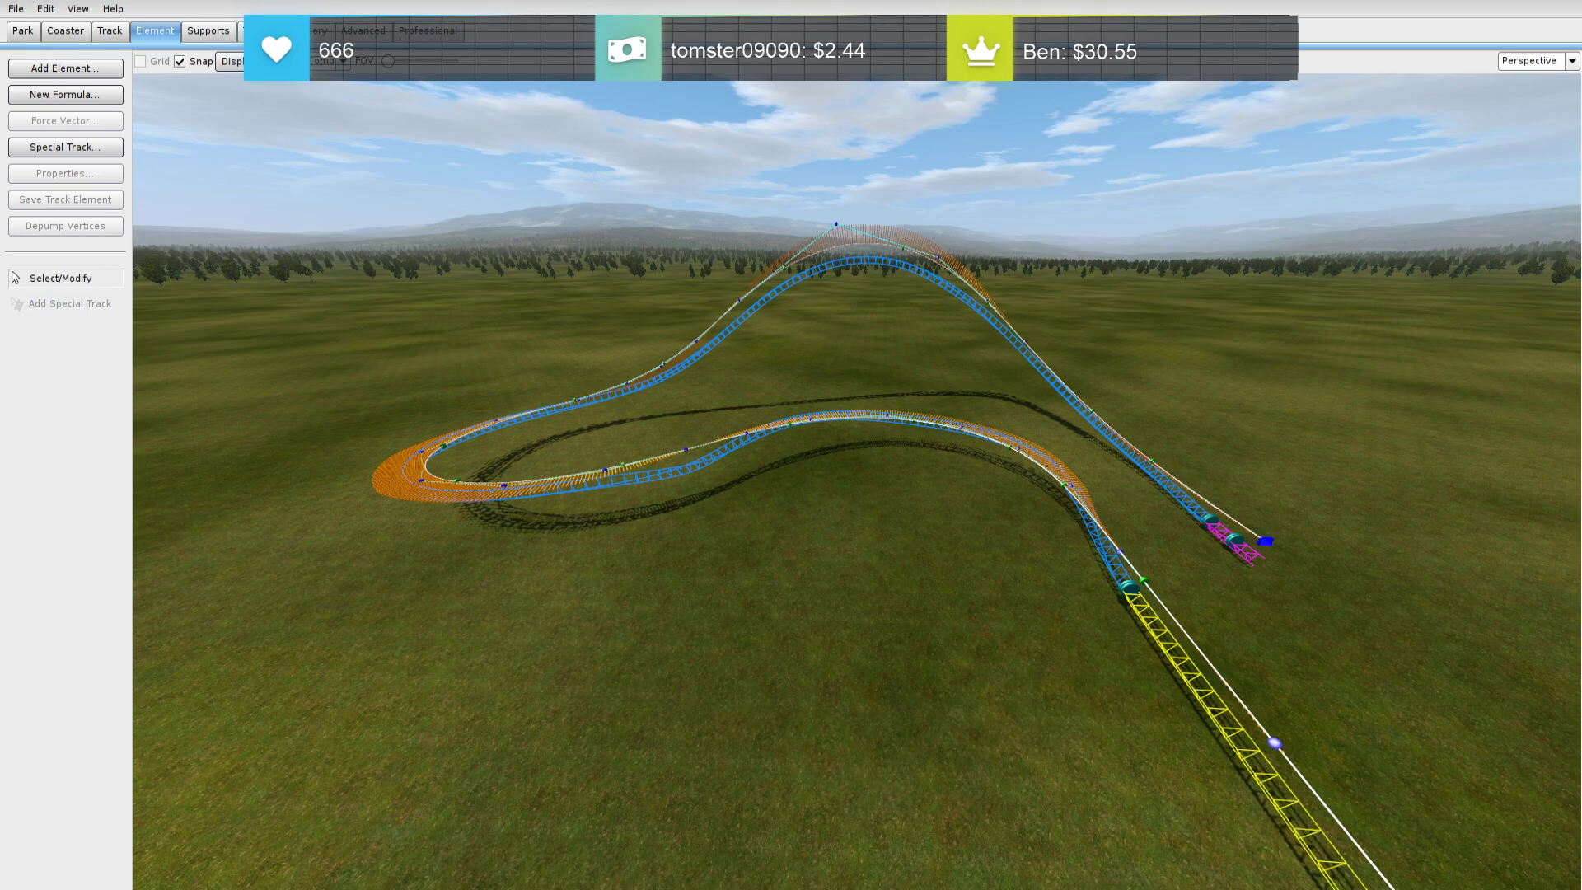
right_drag(857, 482, 857, 479)
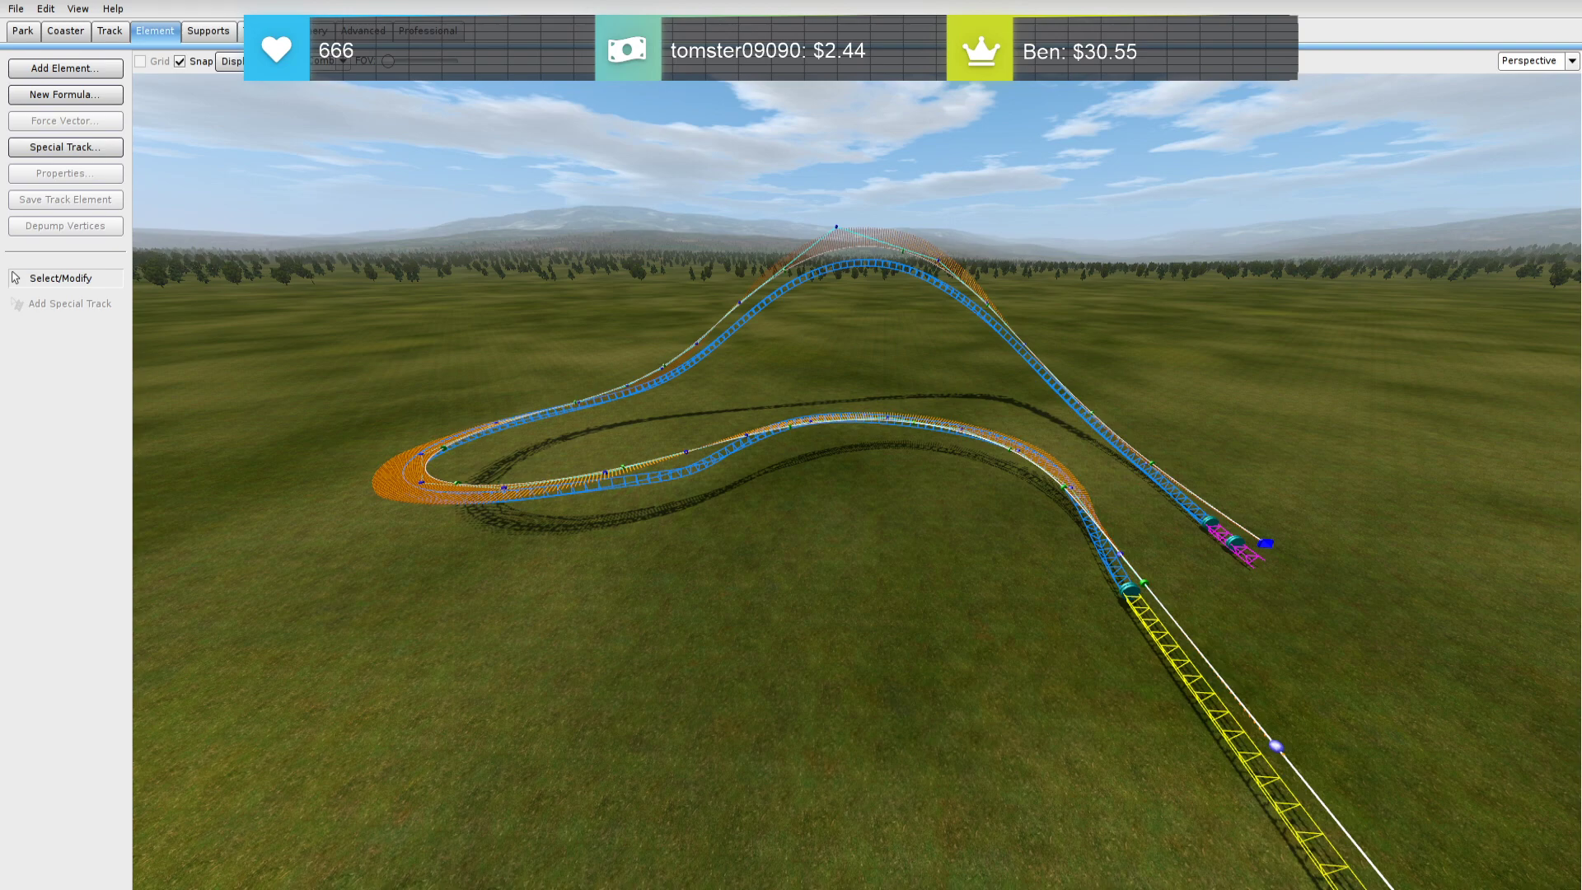
key(w)
right_drag(857, 482, 1104, 474)
right_drag(832, 605, 658, 611)
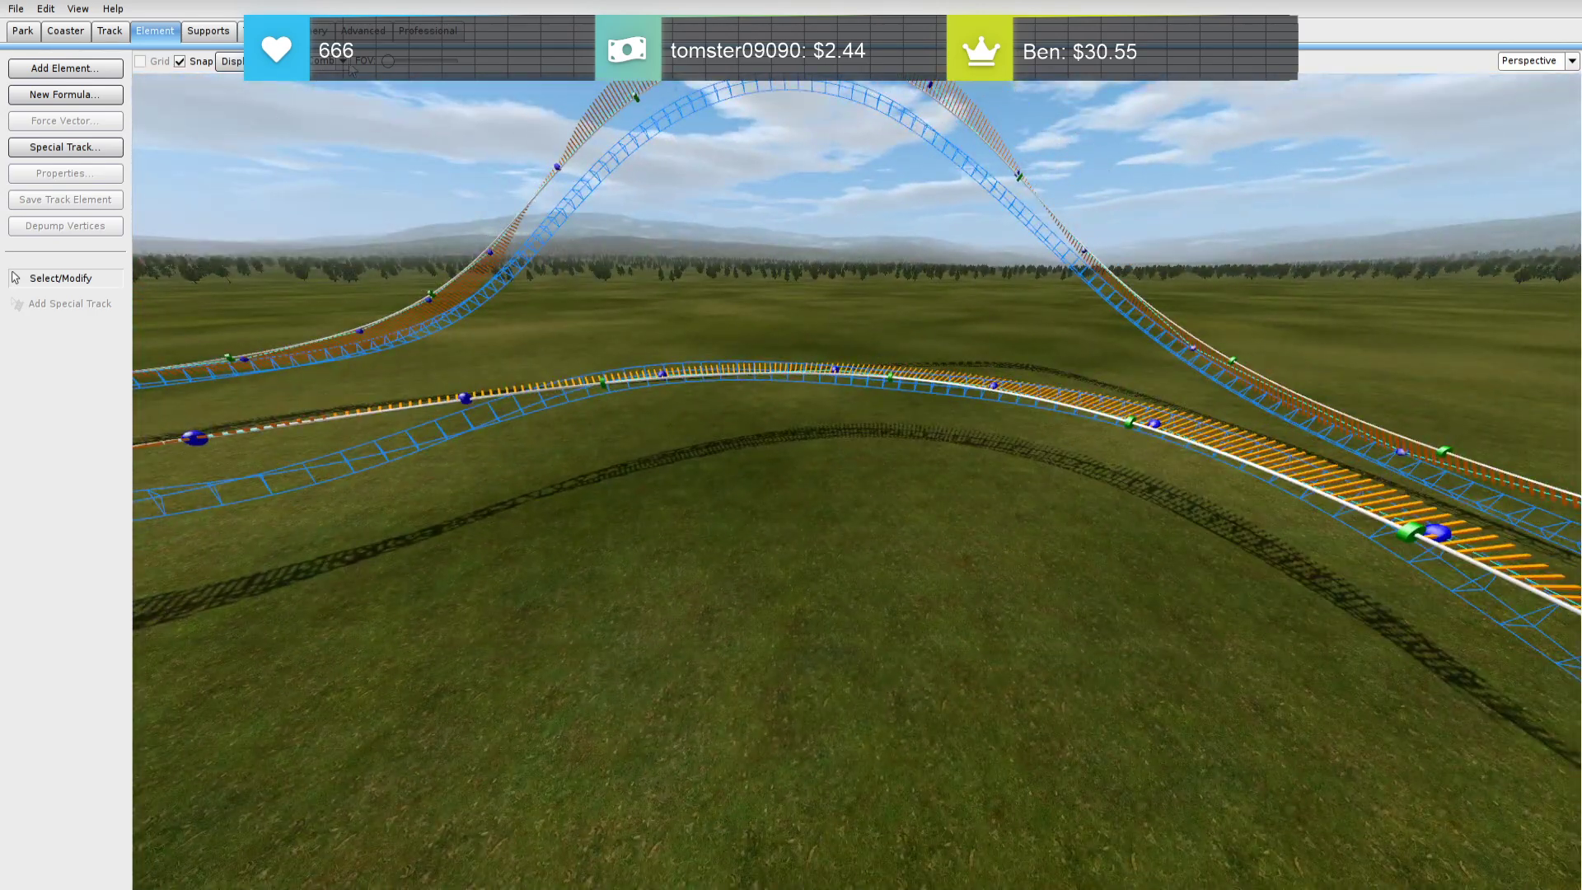
click(338, 164)
Apply No Lat. G-Force to the roll point on the banked turn after the launch
right_drag(659, 461, 832, 437)
key(w)
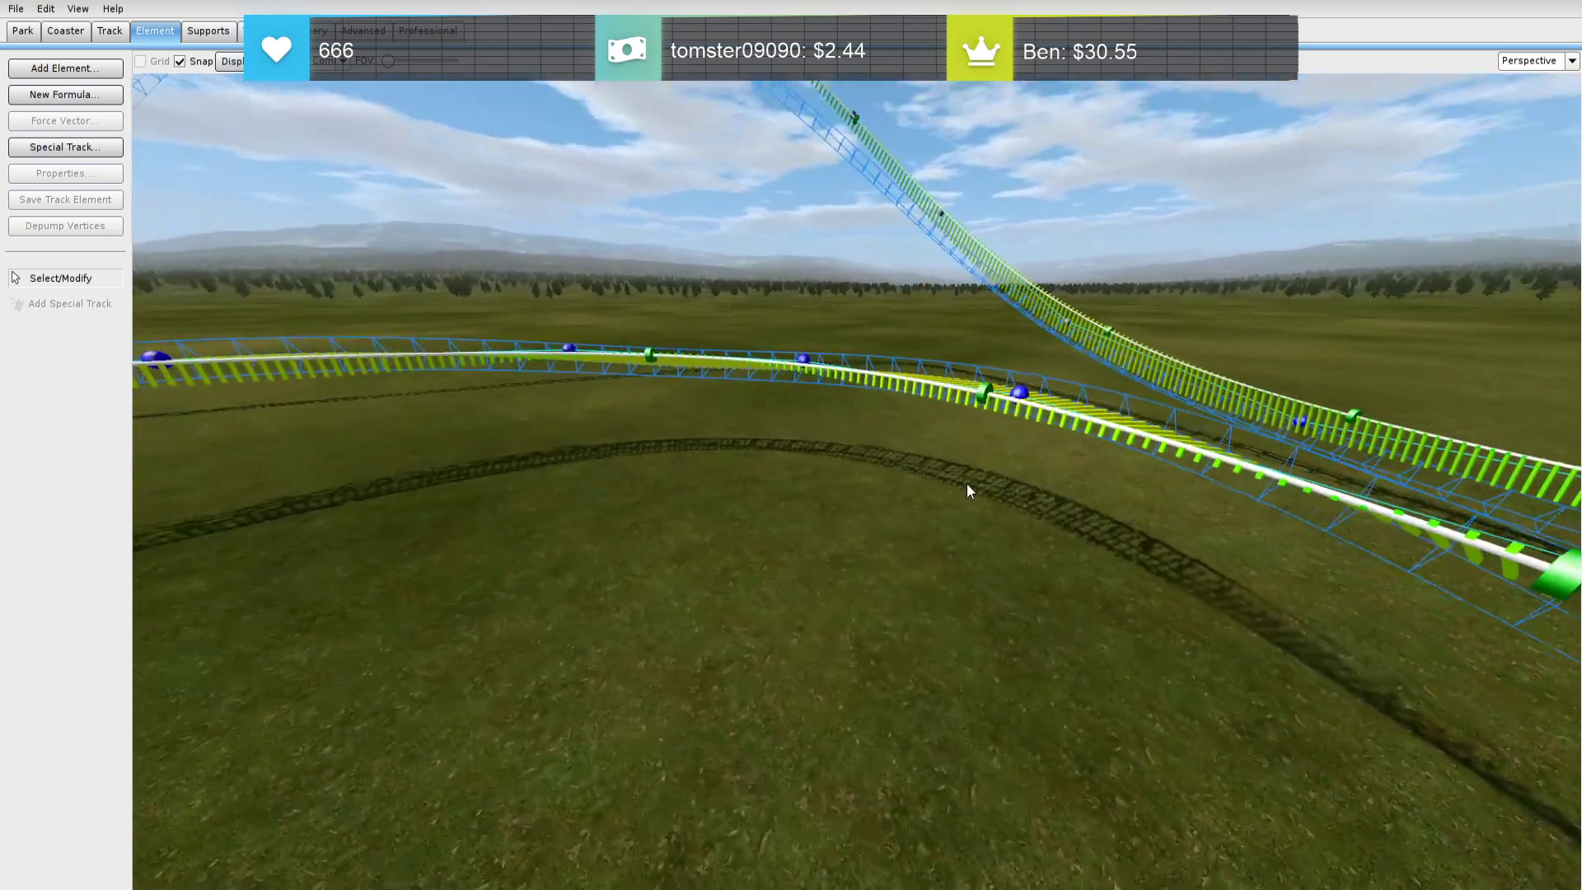
double_click(987, 399)
click(1225, 430)
click(1255, 400)
Apply No Lat. G-Force to the following roll point, at 383.47 ft on the main spline
key(d)
right_drag(1236, 445, 960, 515)
key(w)
key(w)
drag(804, 430, 1000, 541)
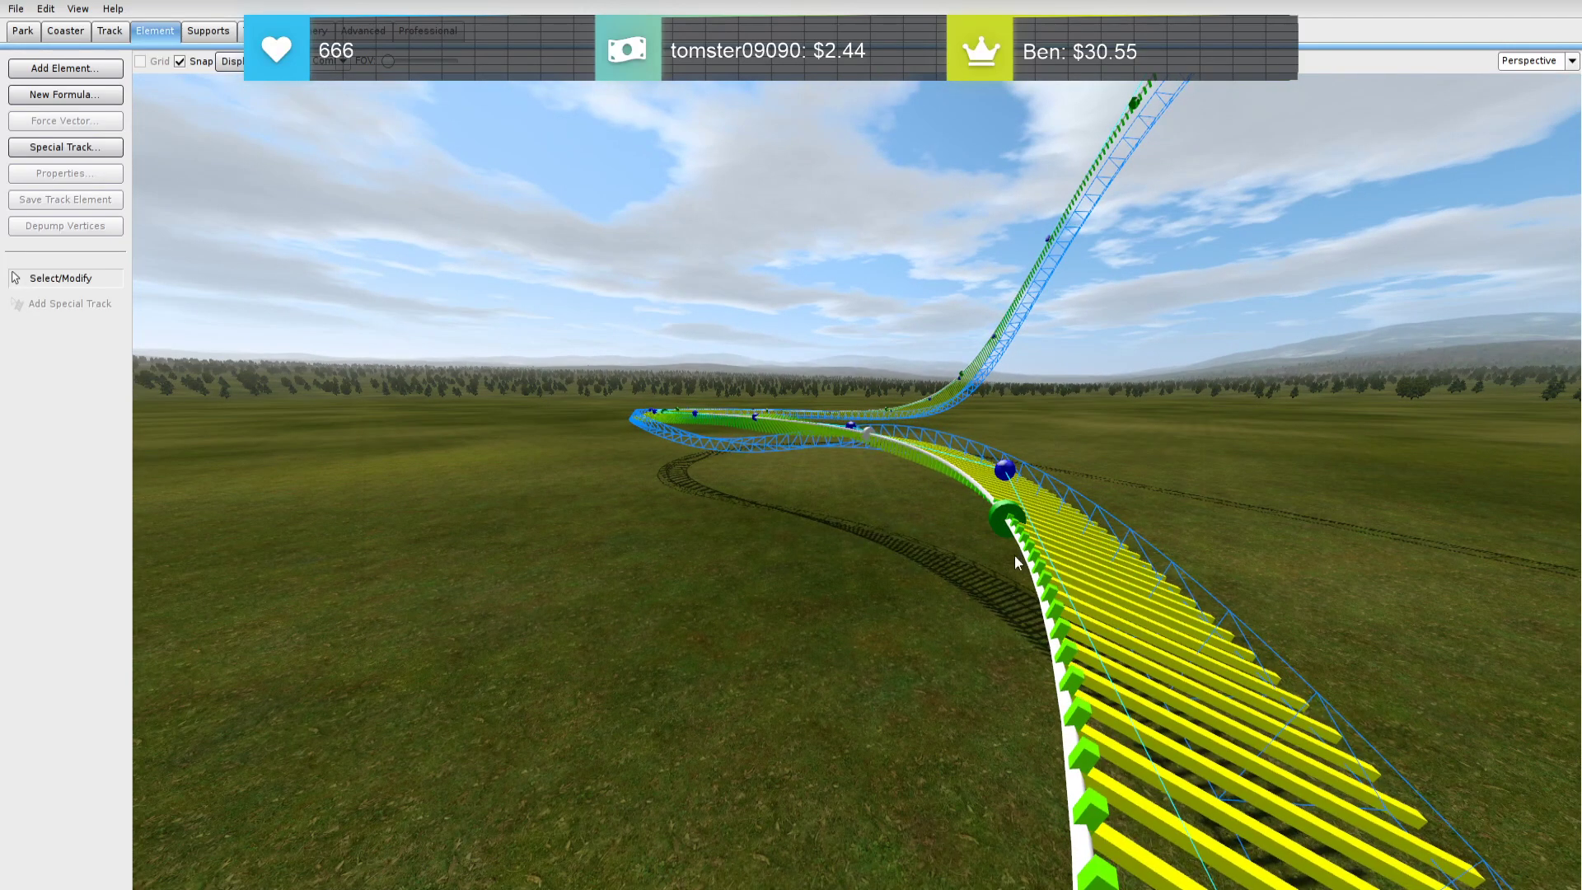
double_click(847, 432)
click(1196, 427)
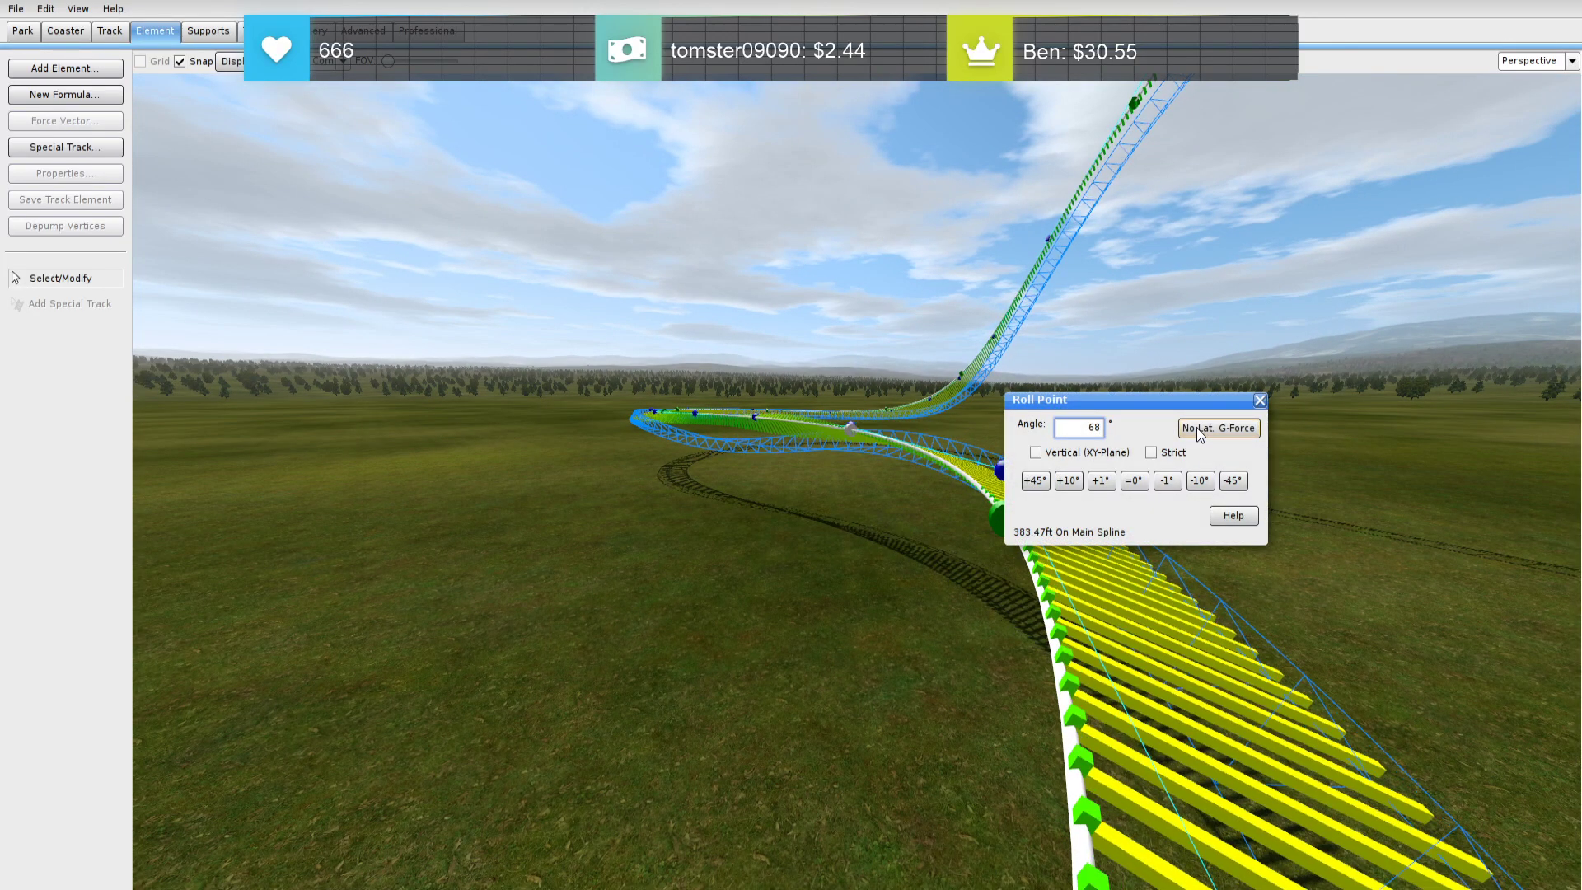
click(1263, 401)
Apply No Lat. G-Force to the next two roll points, where the track changes over into the opposite turn
key(a)
right_drag(1263, 402, 1021, 422)
key(w)
key(d)
key(s)
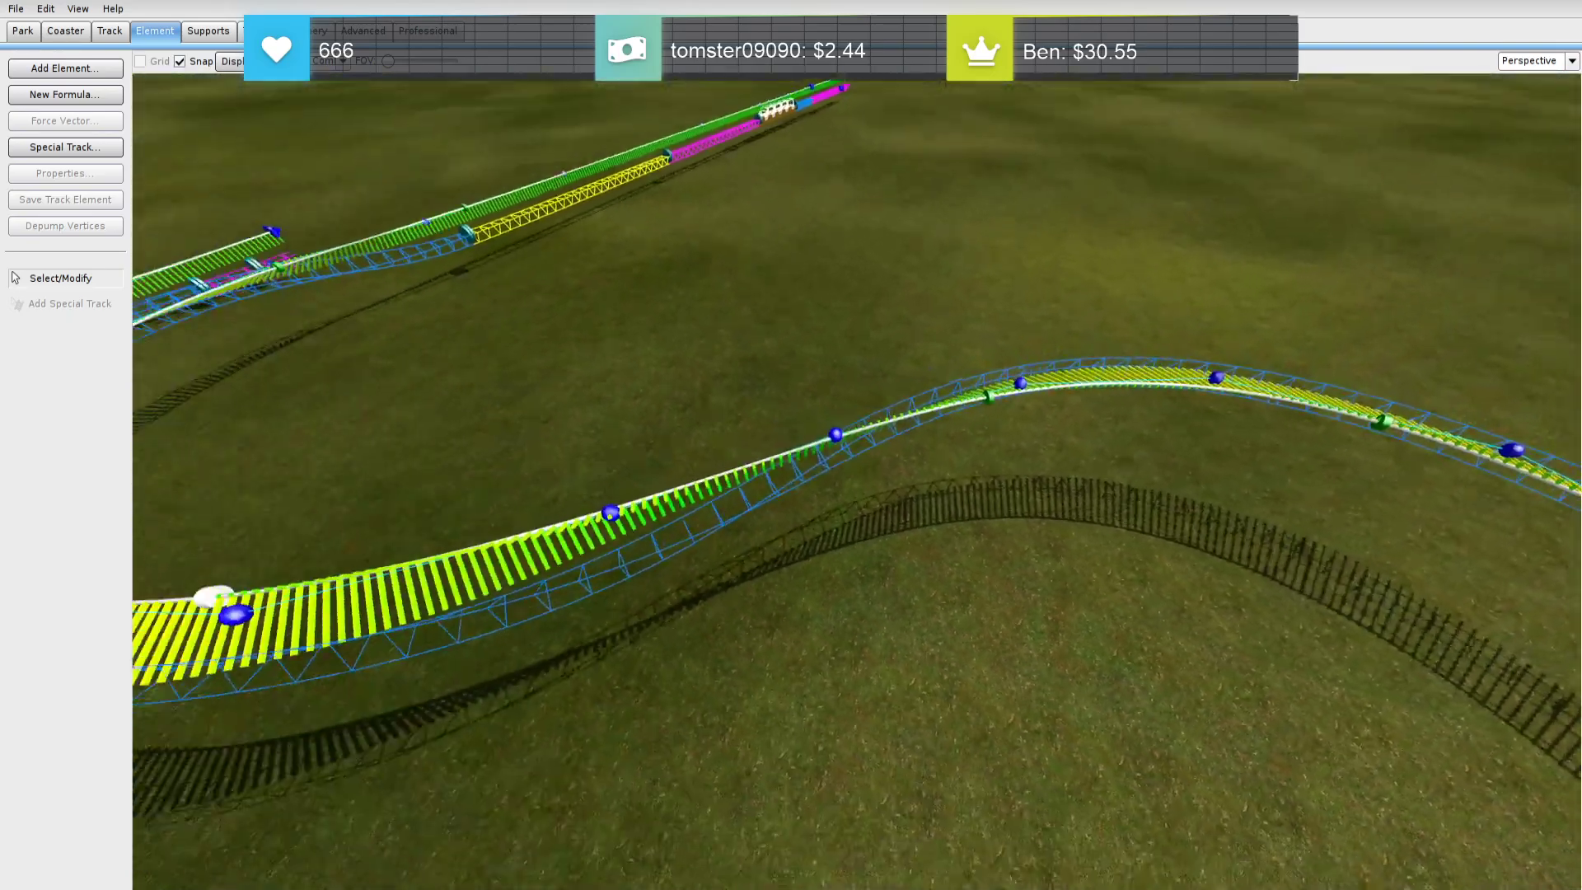
double_click(1020, 414)
click(1221, 430)
click(1261, 401)
right_drag(1100, 527, 1105, 450)
key(w)
double_click(853, 435)
click(1221, 431)
click(1264, 402)
Apply No Lat. G-Force to the roll point at 575.18 ft in the second turn
key(w)
drag(822, 479, 1099, 481)
double_click(922, 471)
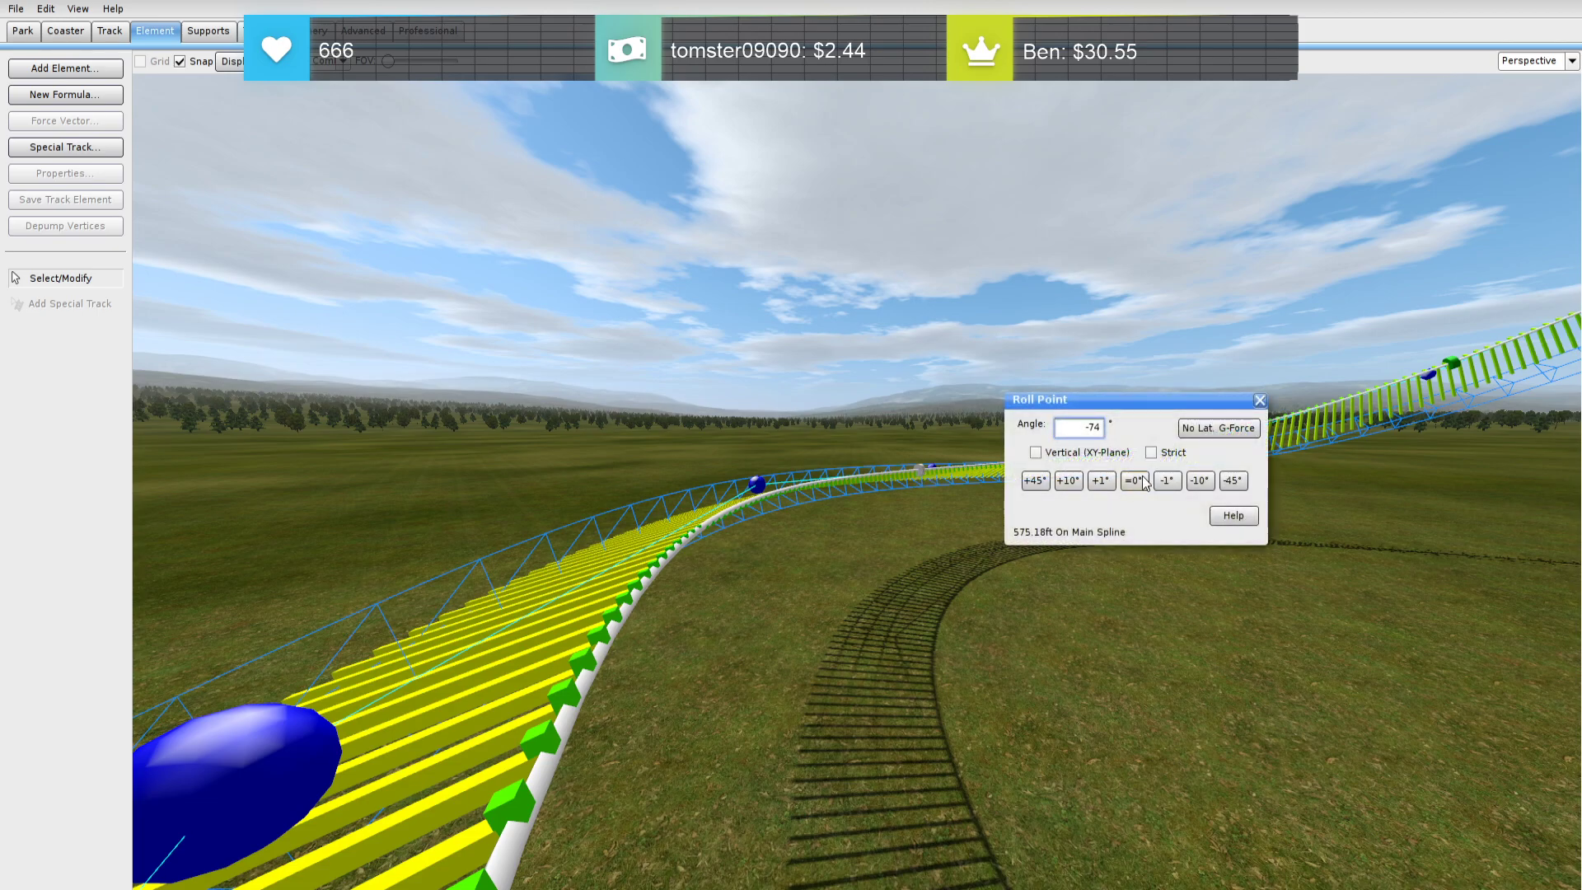
click(1223, 427)
click(1260, 401)
Apply No Lat. G-Force to the roll points at 613.11 ft and 658.97 ft, leading up into the hill
key(a)
right_drag(1055, 534, 1236, 499)
double_click(806, 590)
click(1219, 428)
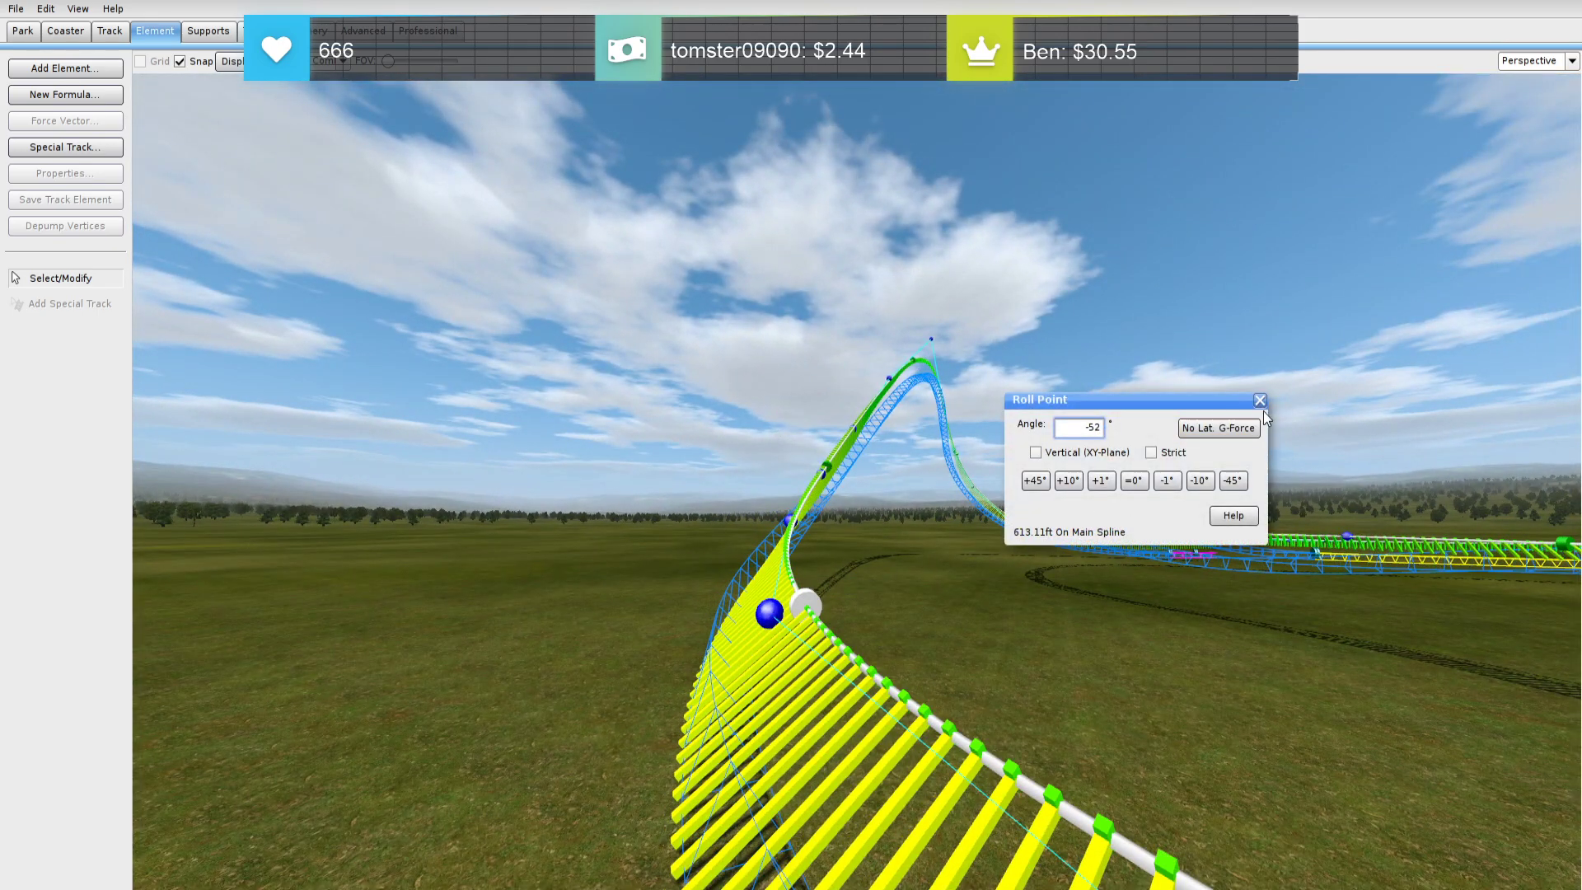
click(1260, 402)
double_click(836, 471)
click(1208, 428)
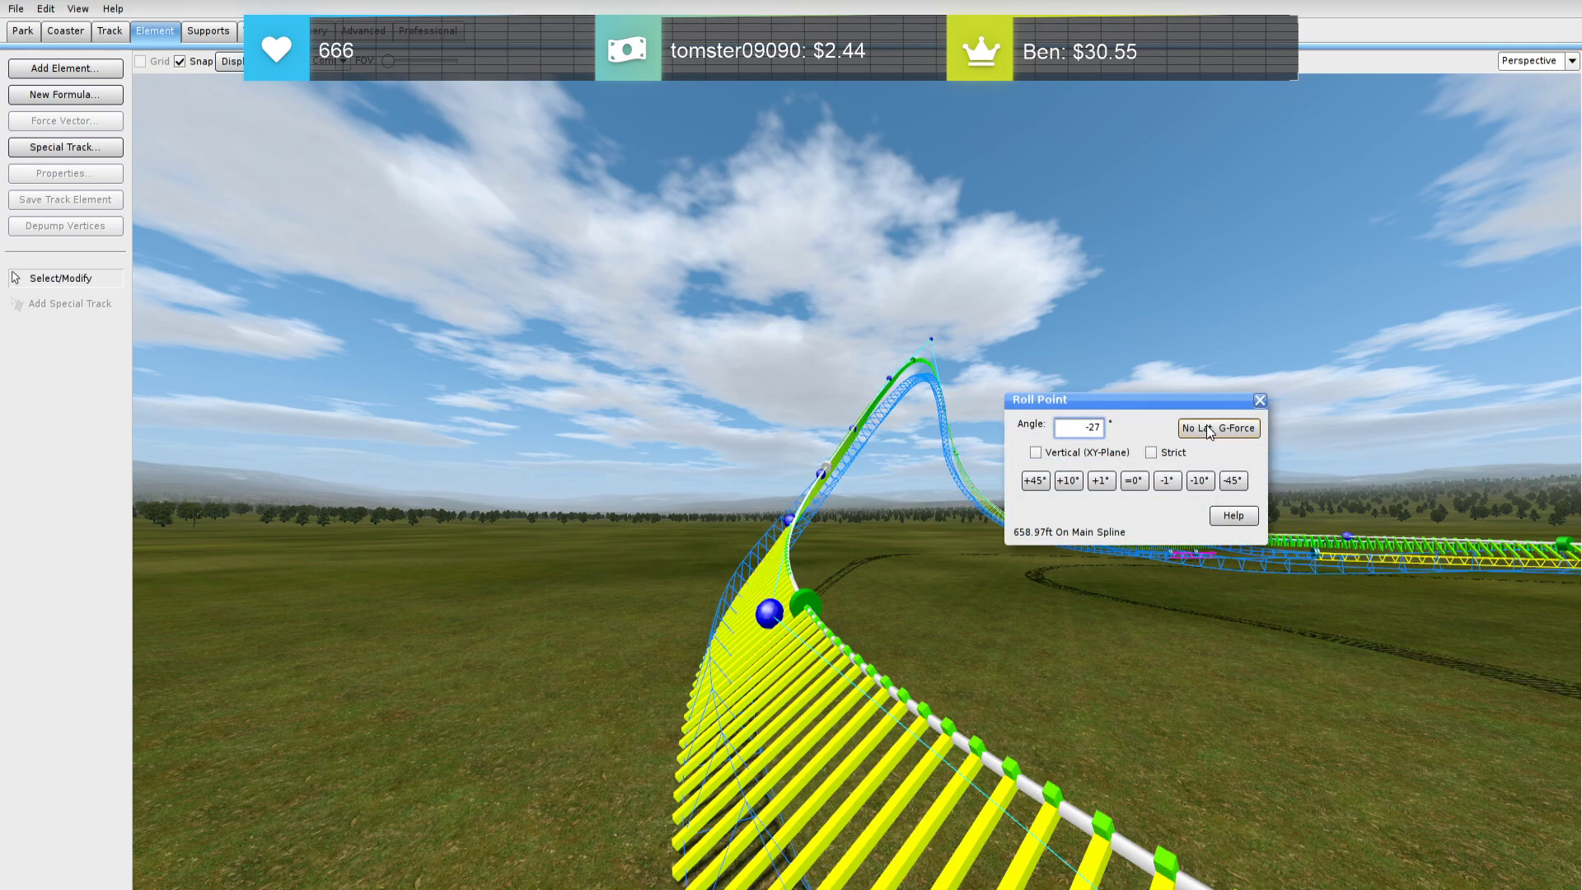
click(1259, 403)
Apply No Lat. G-Force to the roll point on the hill's upper slope beside the crest
right_drag(1075, 501, 1575, 529)
key(w)
key(a)
key(s)
key(a)
key(w)
key(w)
key(s)
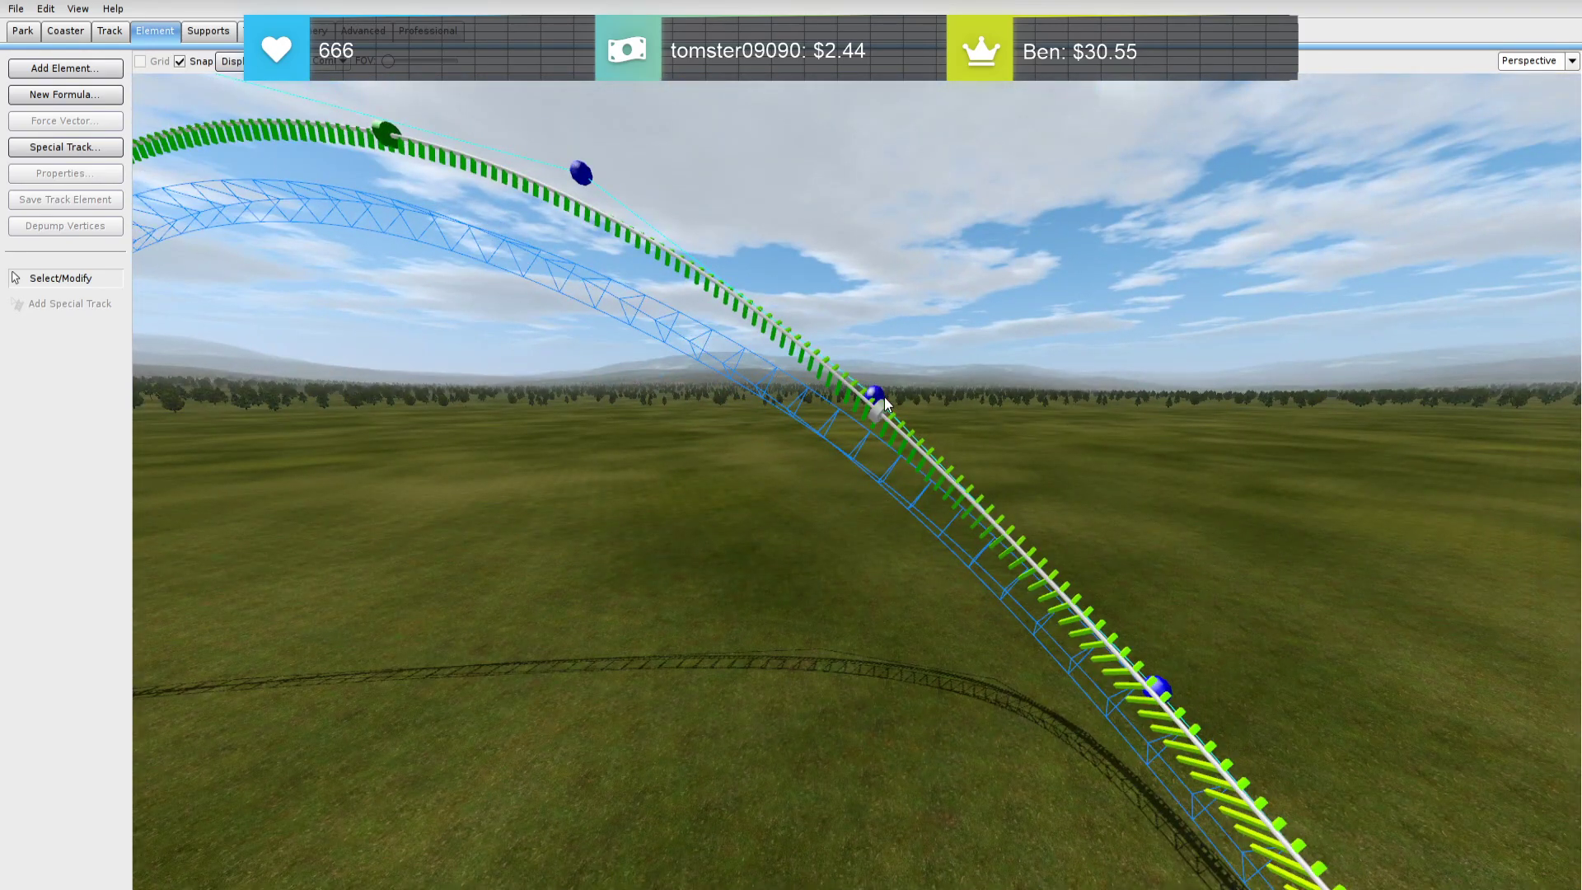
double_click(882, 402)
click(1218, 427)
click(1261, 402)
Apply No Lat. G-Force to two more roll points along the hill's descending turn
key(d)
right_drag(1261, 404, 626, 548)
key(w)
double_click(869, 516)
click(1217, 421)
click(1257, 401)
double_click(920, 409)
click(1216, 426)
click(1252, 400)
Try adding a Loop Formula element with default values at 100% scale to the end of the track
right_drag(1197, 417, 1351, 322)
key(a)
right_drag(1148, 438, 1384, 374)
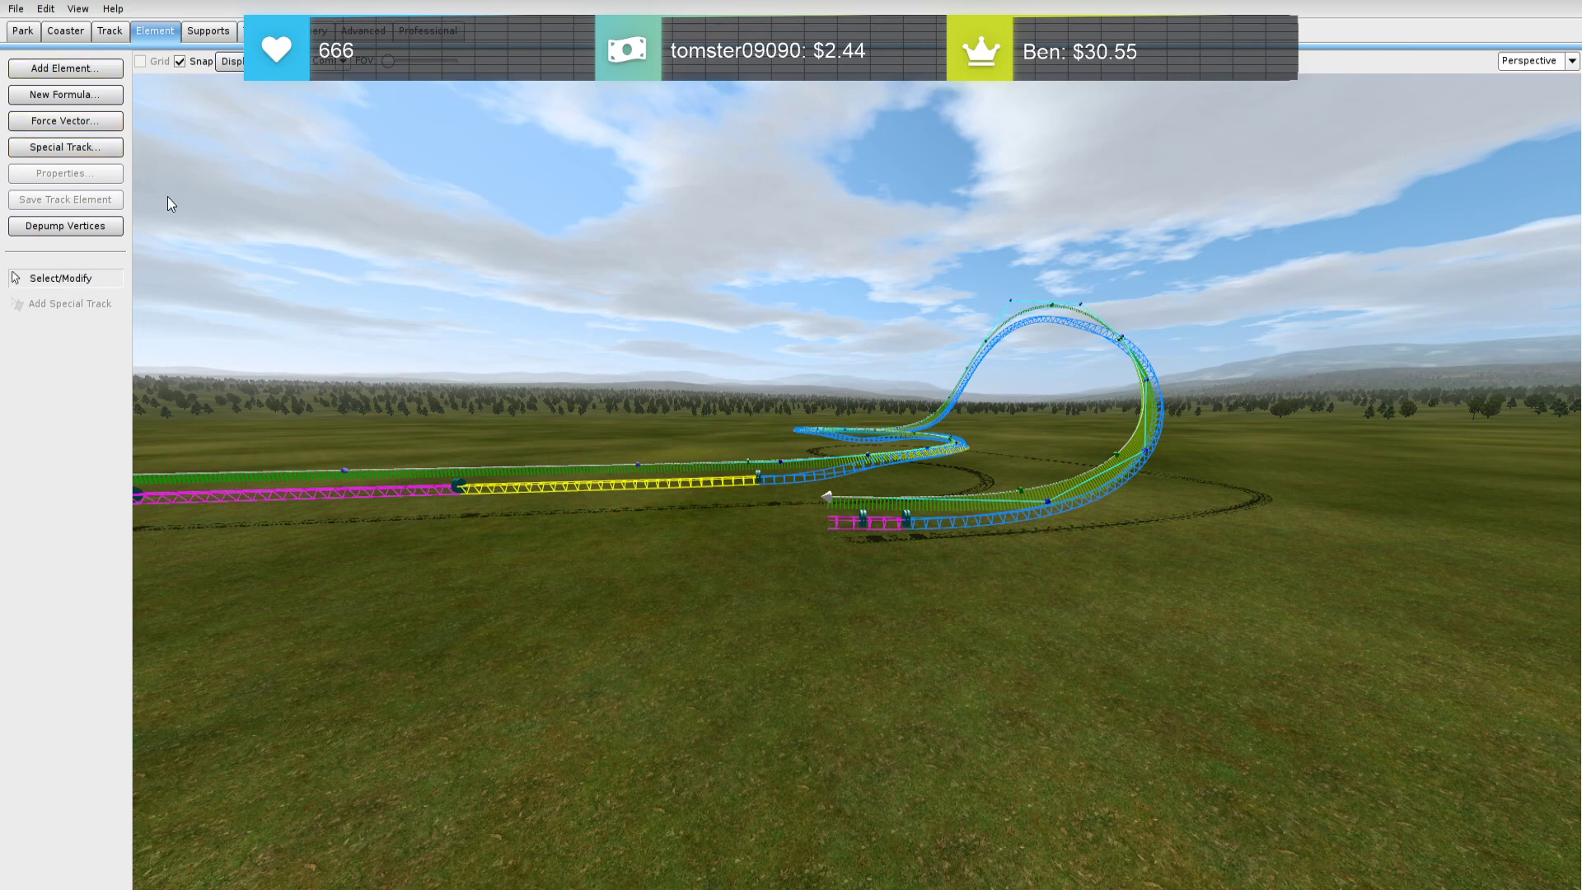
click(46, 70)
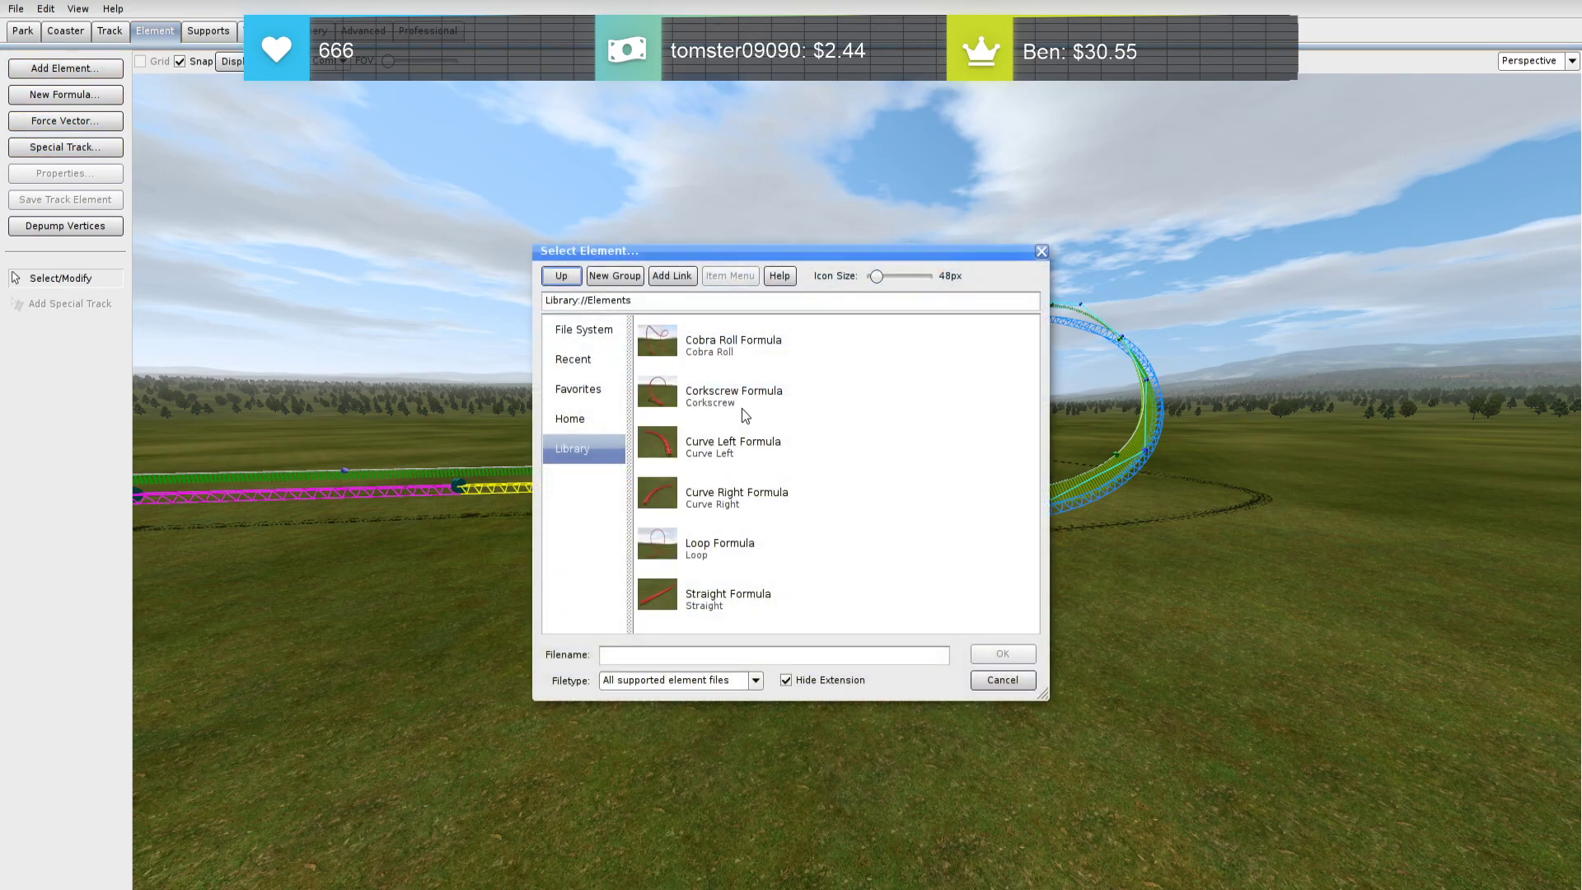
double_click(751, 544)
click(870, 550)
click(870, 549)
click(867, 547)
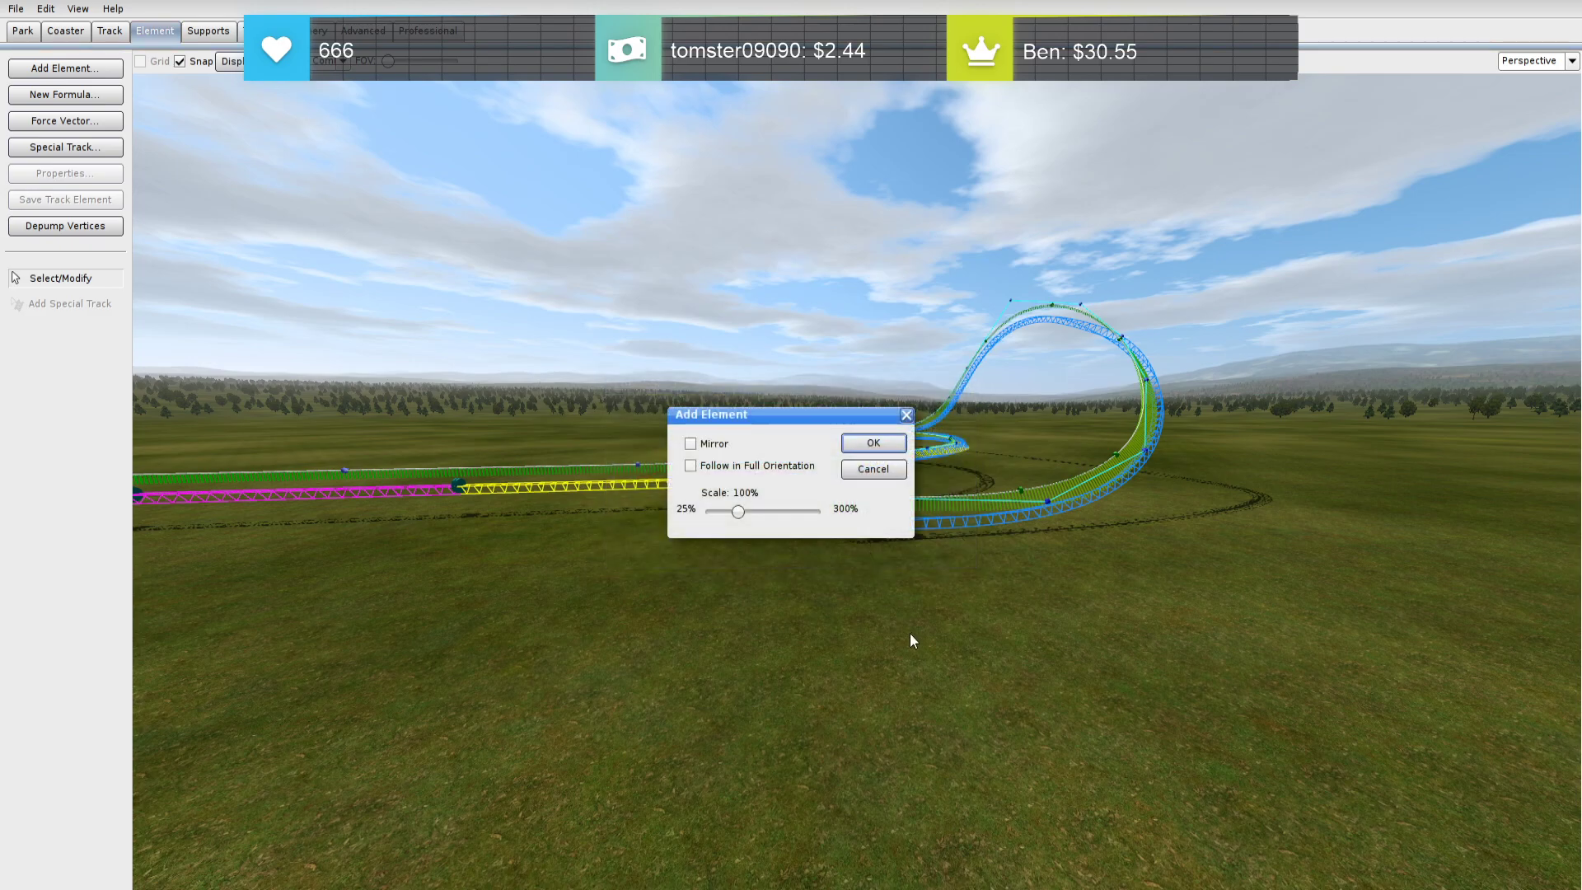
click(886, 441)
scroll(939, 670, down, 4)
right_drag(939, 671, 596, 221)
click(290, 152)
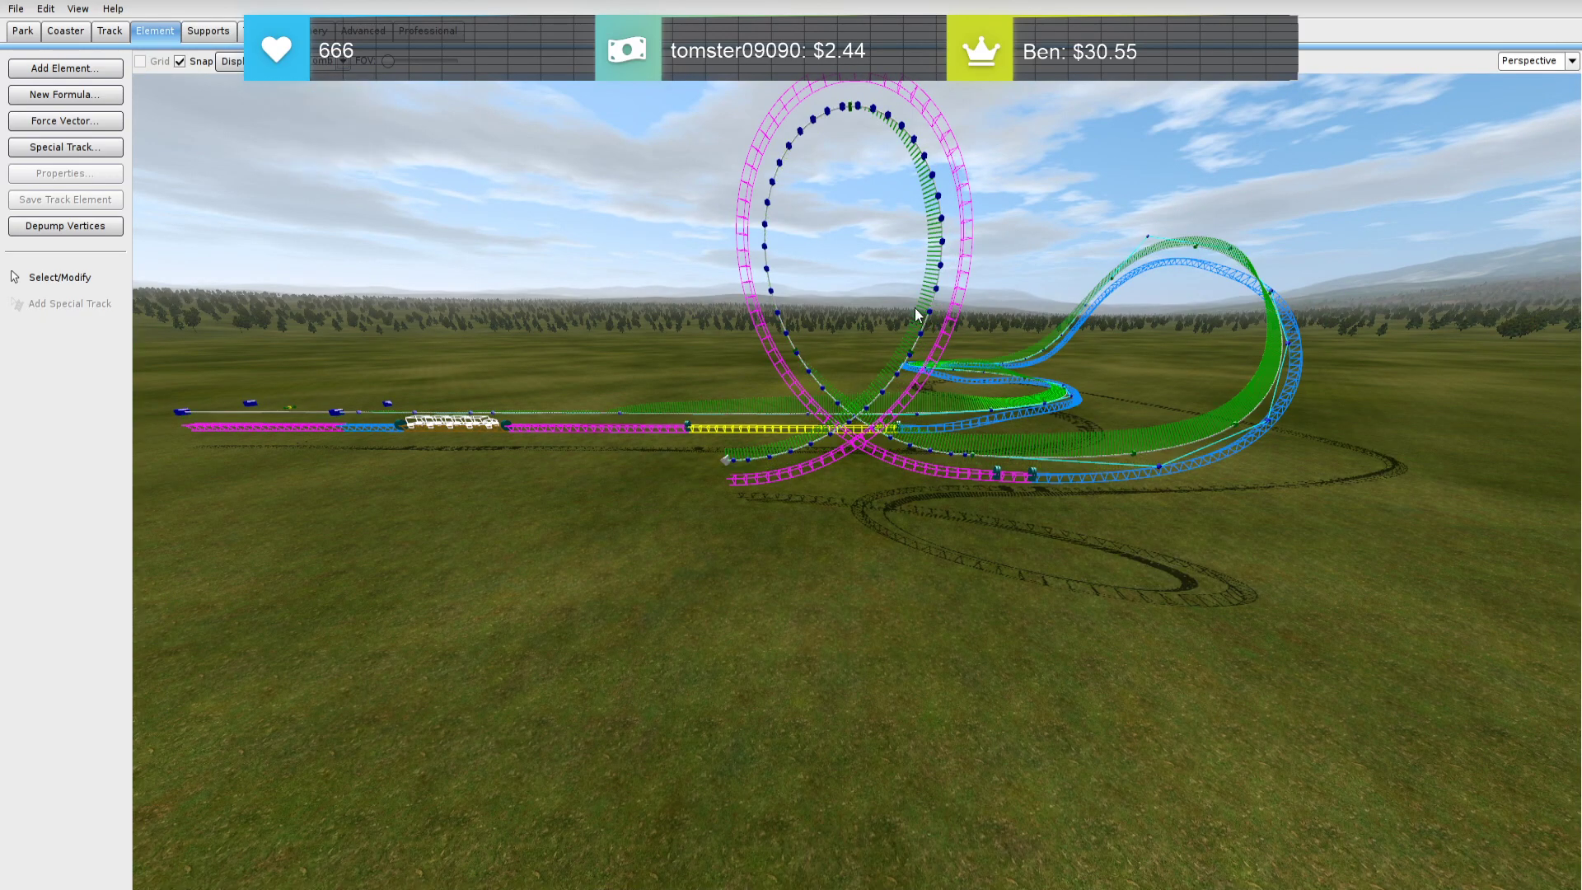
key(ctrl+z)
Examine the overall layout and the end of the track where the next element would attach
scroll(895, 514, up, 3)
right_drag(895, 514, 1055, 453)
key(a)
key(s)
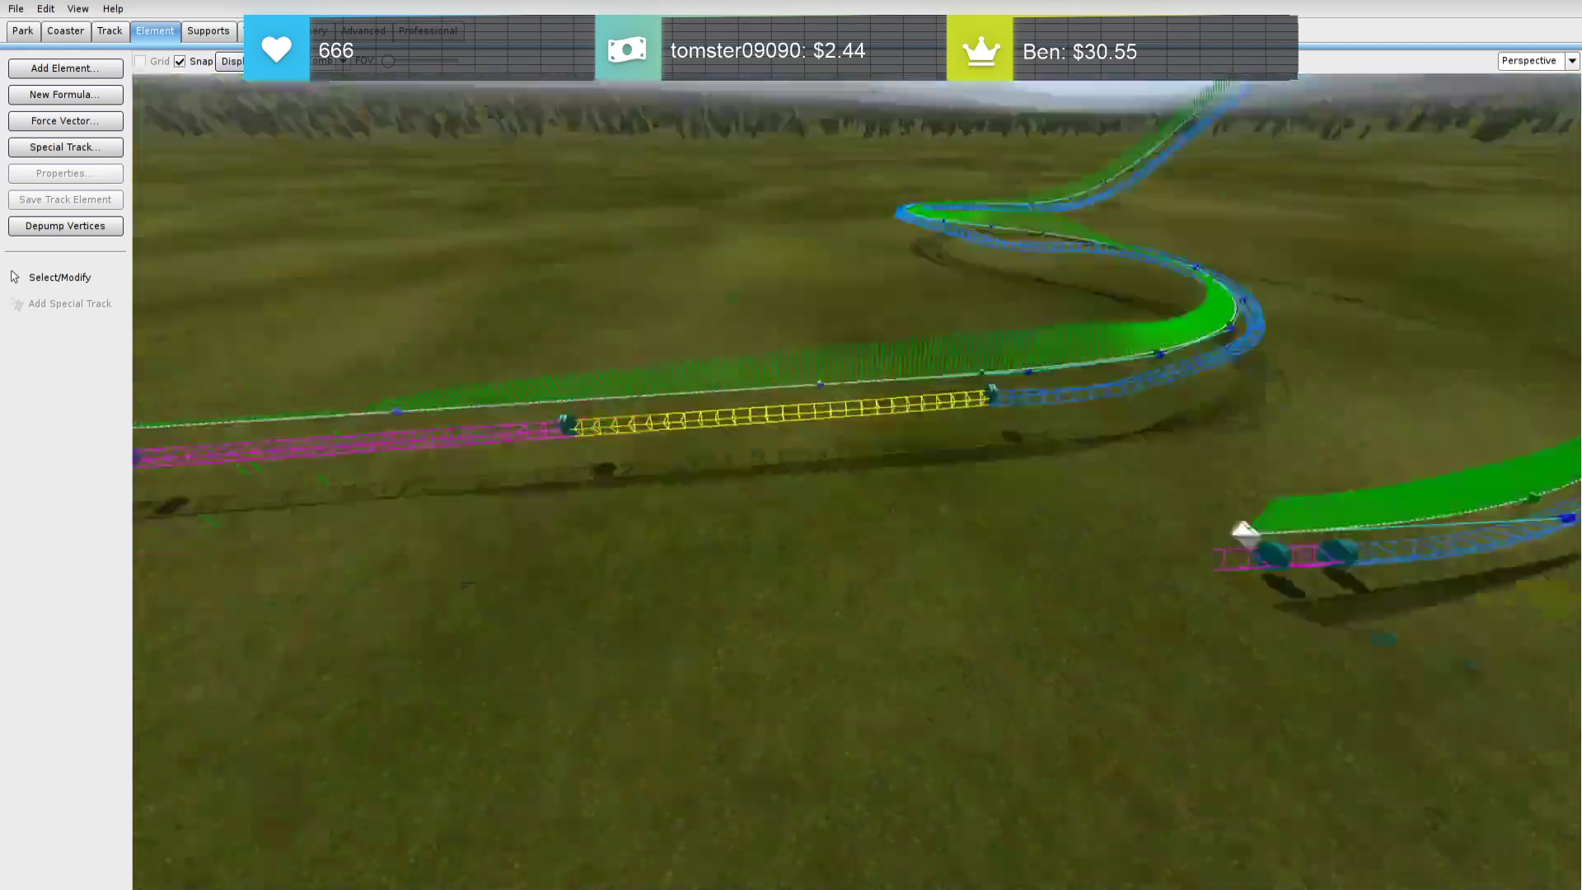
key(s)
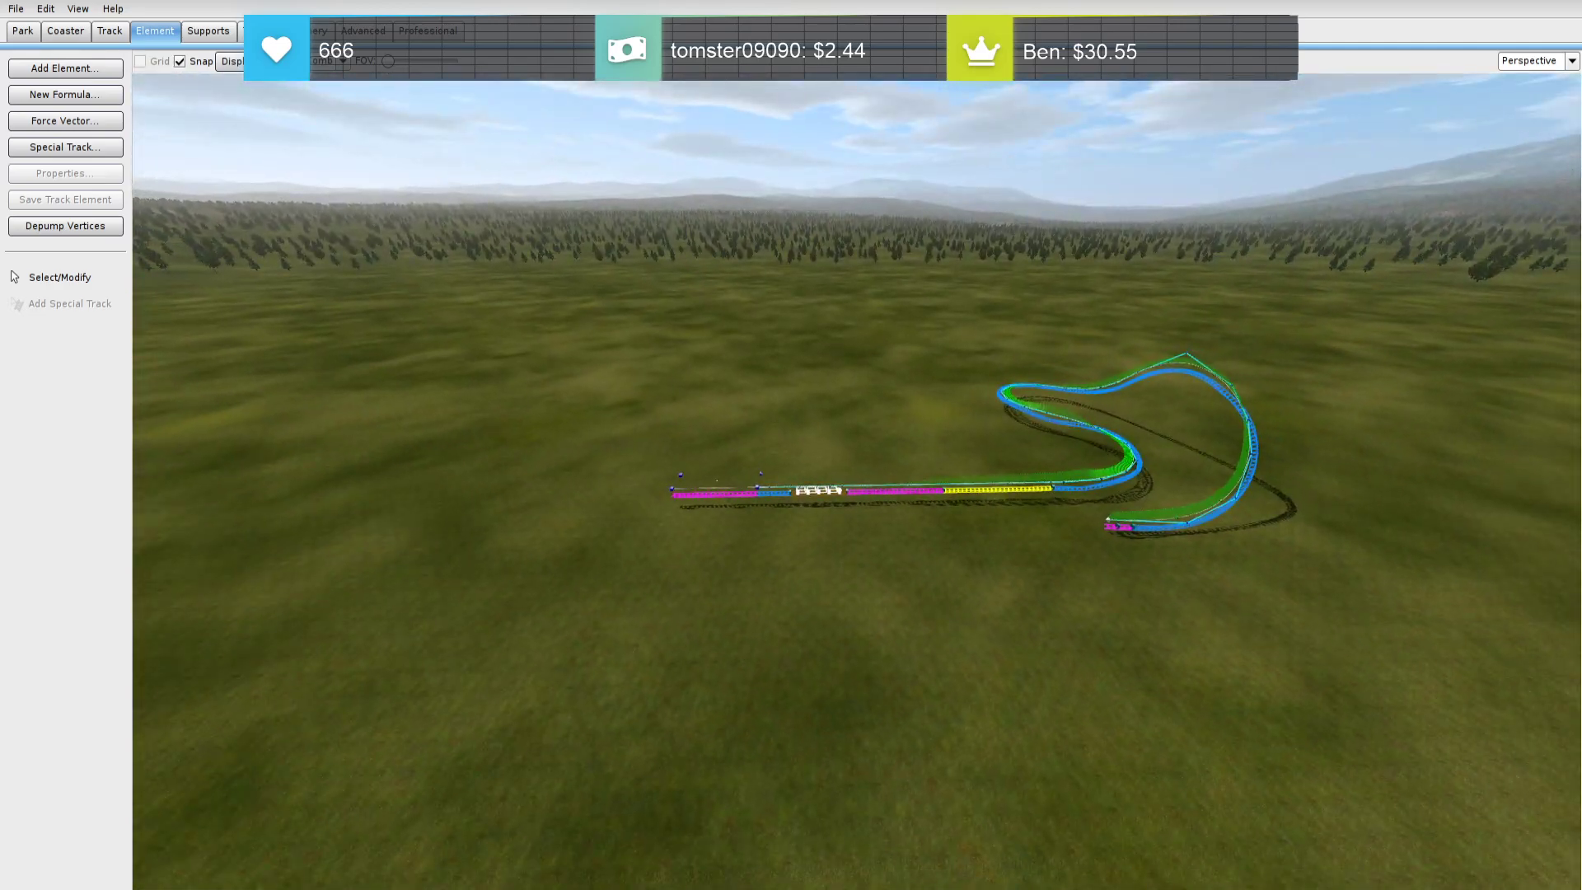
key(w)
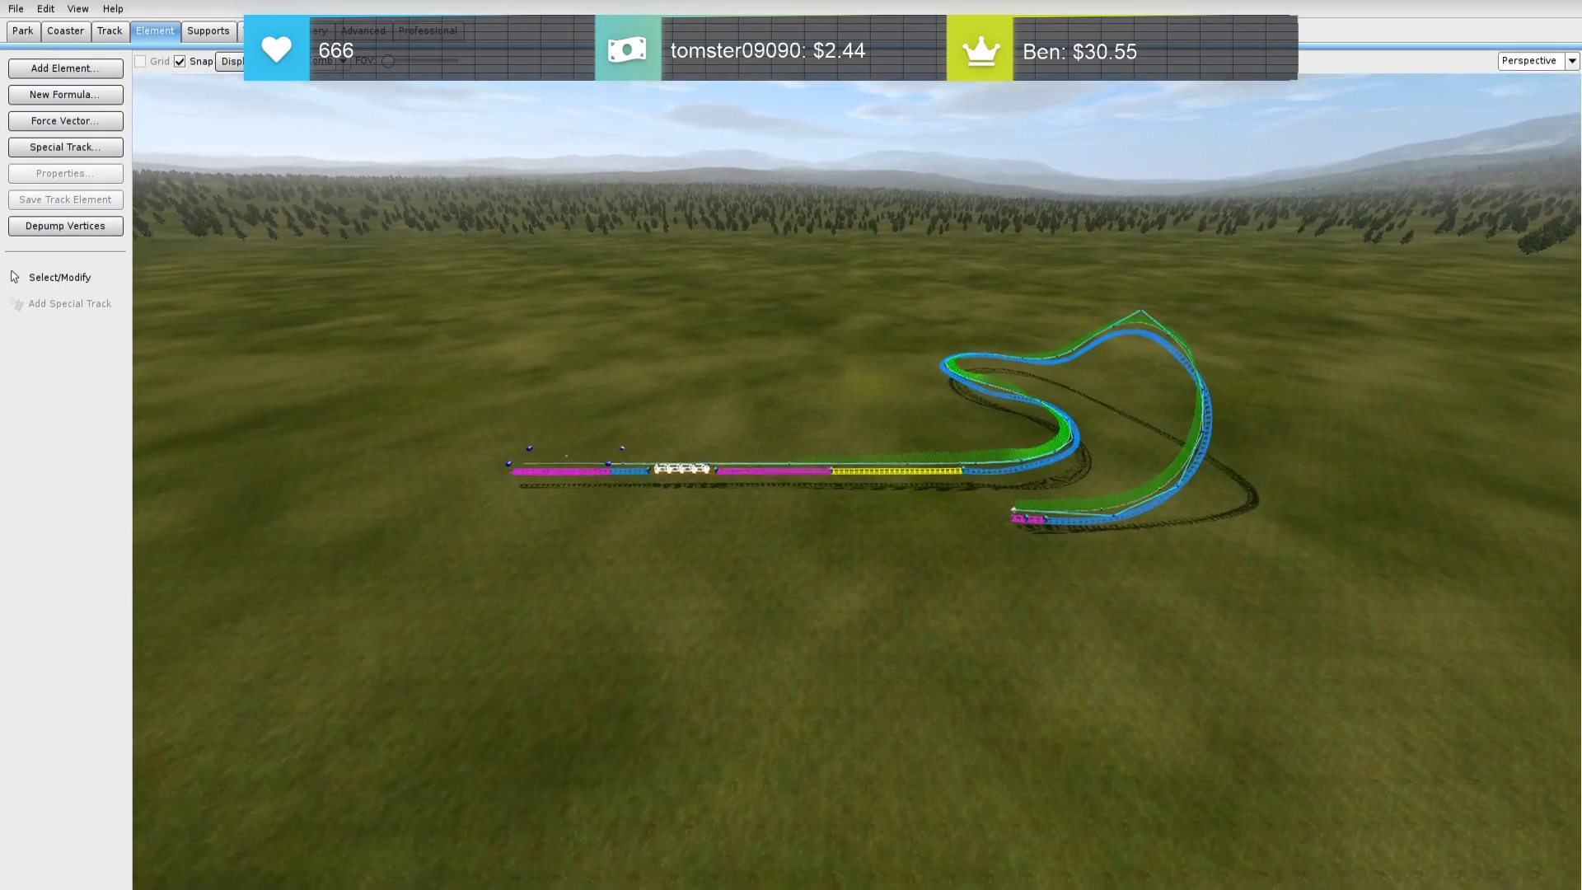
key(w)
key(s)
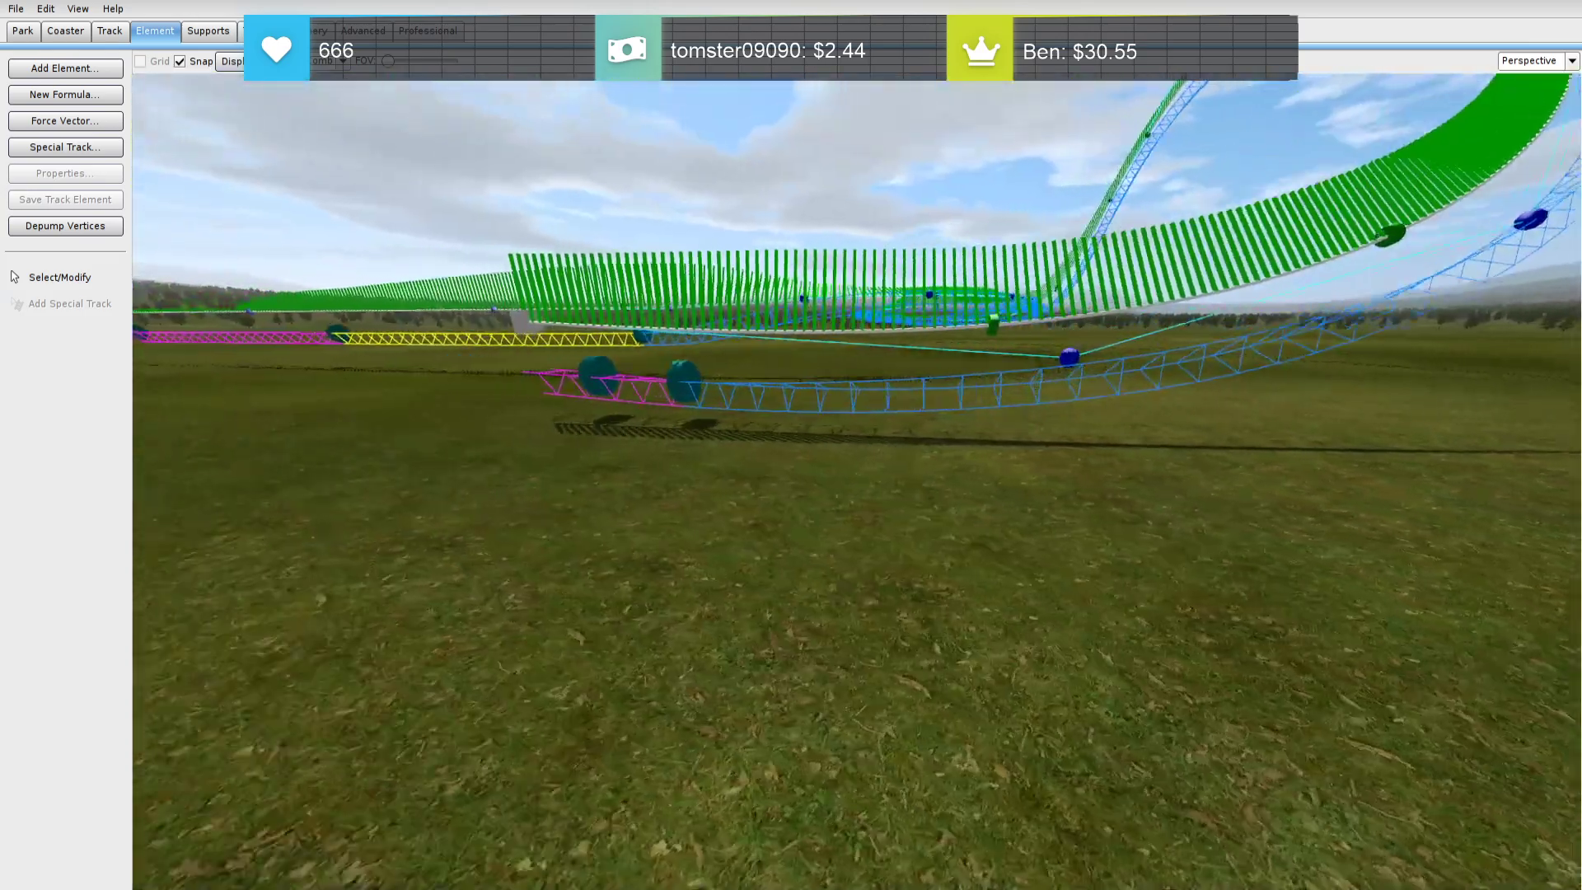
Try adding a smaller Loop Formula element at the track's end with a 20 ft radius and 0.3 tightness
click(85, 69)
click(750, 551)
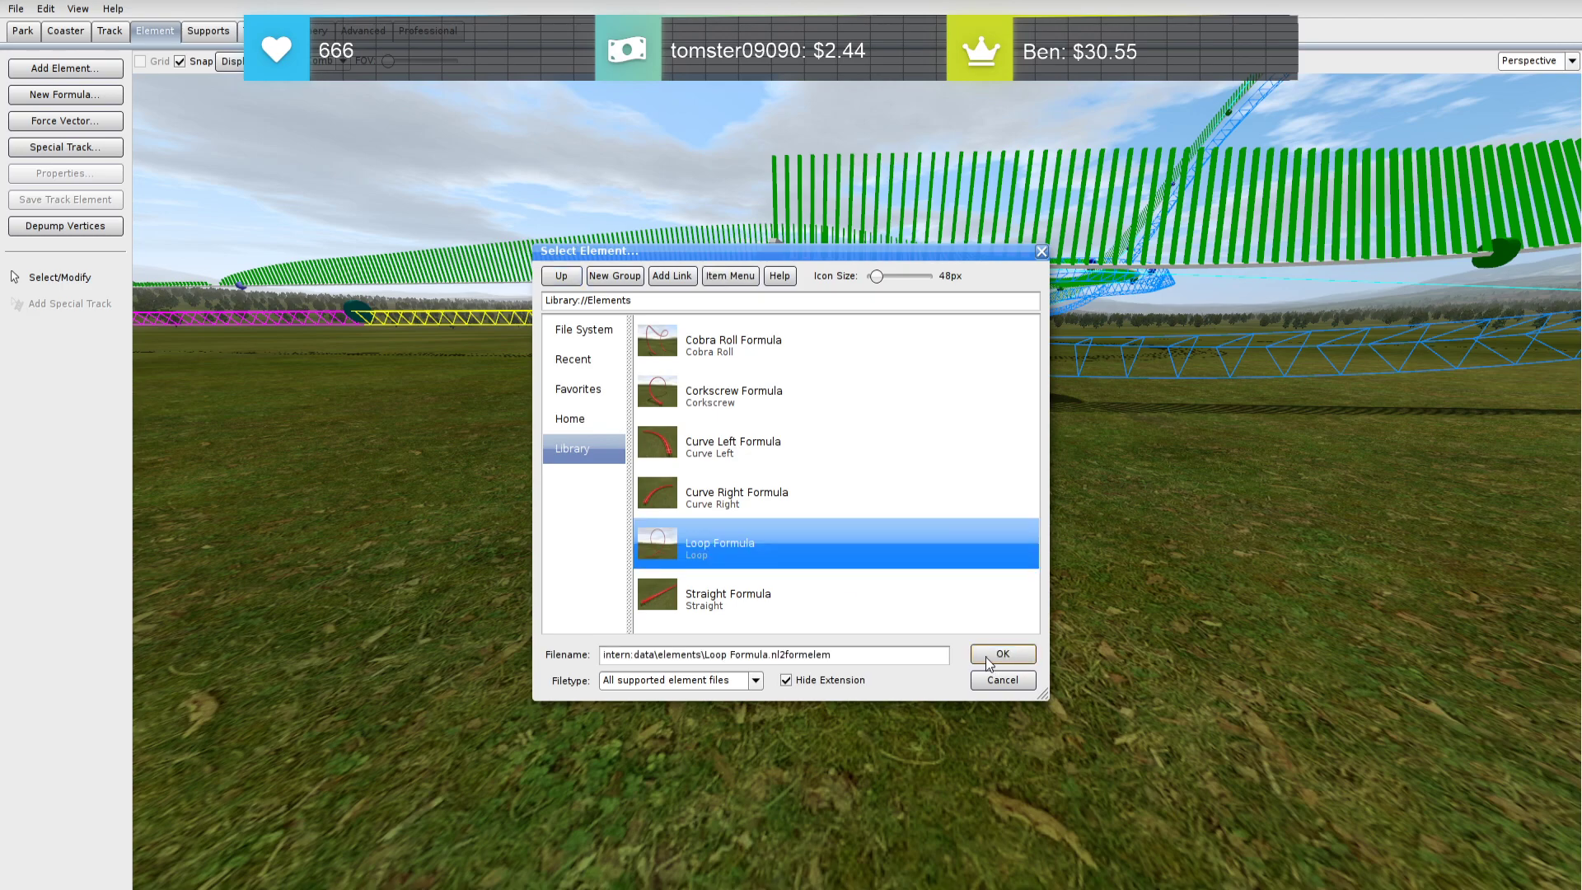
click(1000, 653)
drag(758, 513, 867, 525)
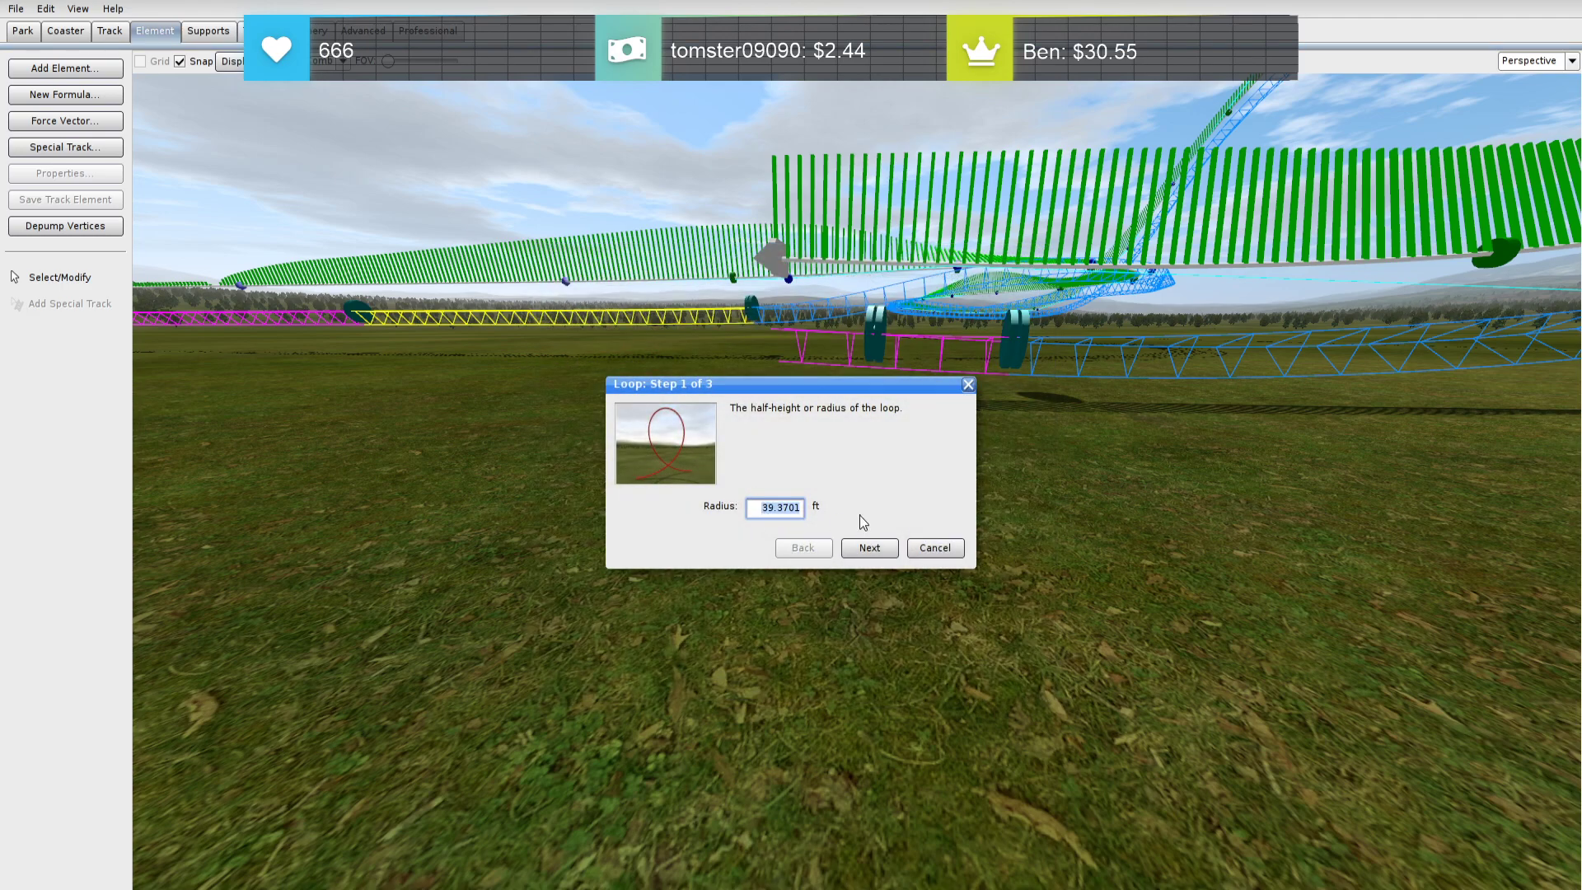
text(20)
click(885, 550)
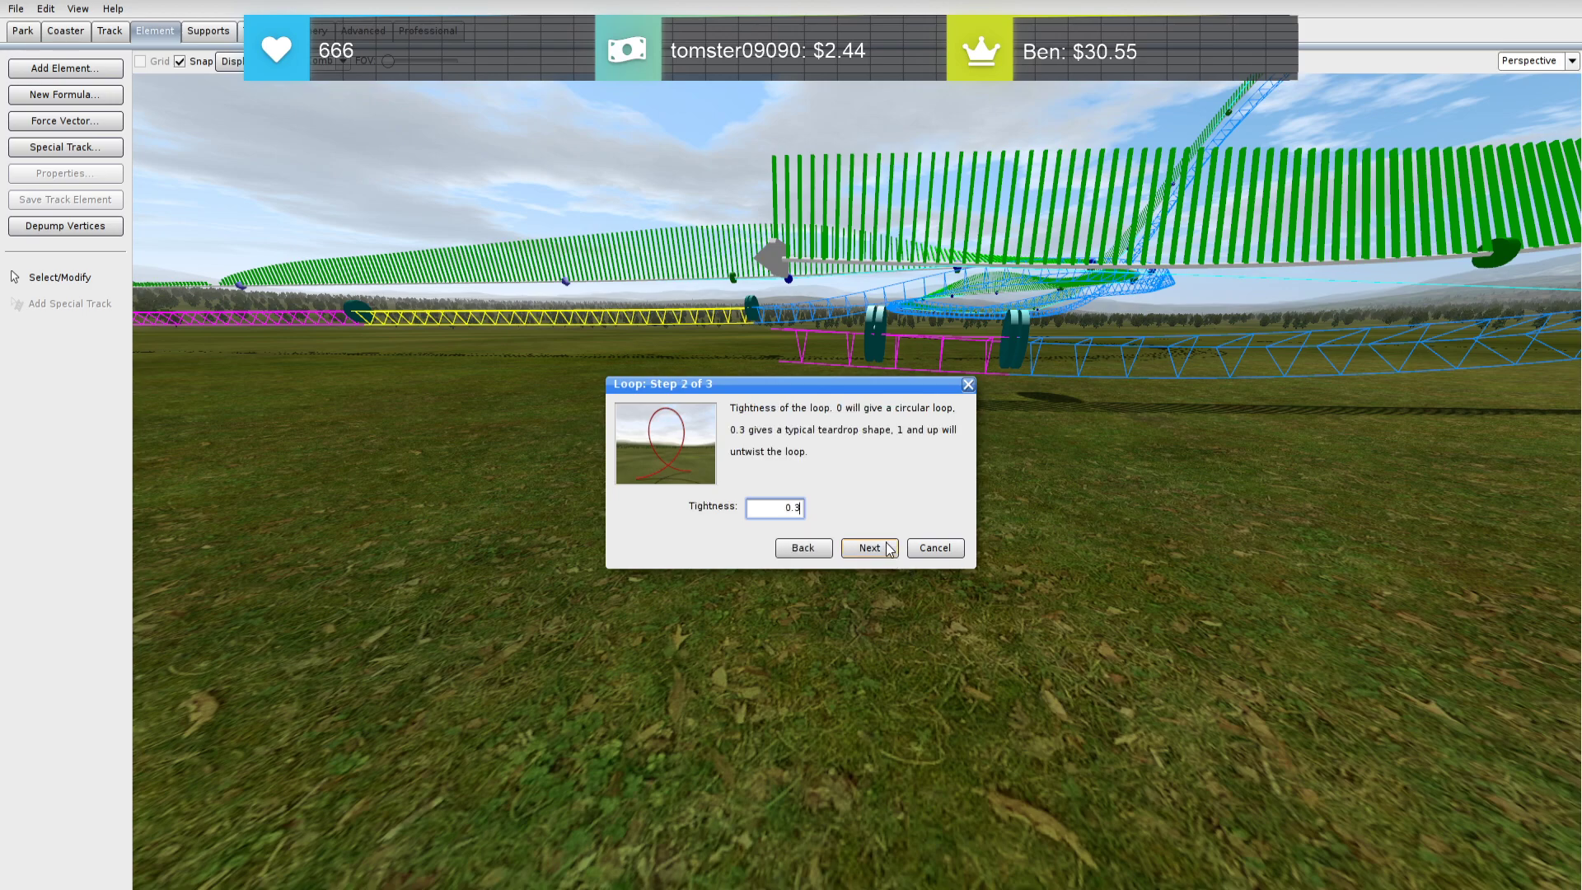
click(852, 545)
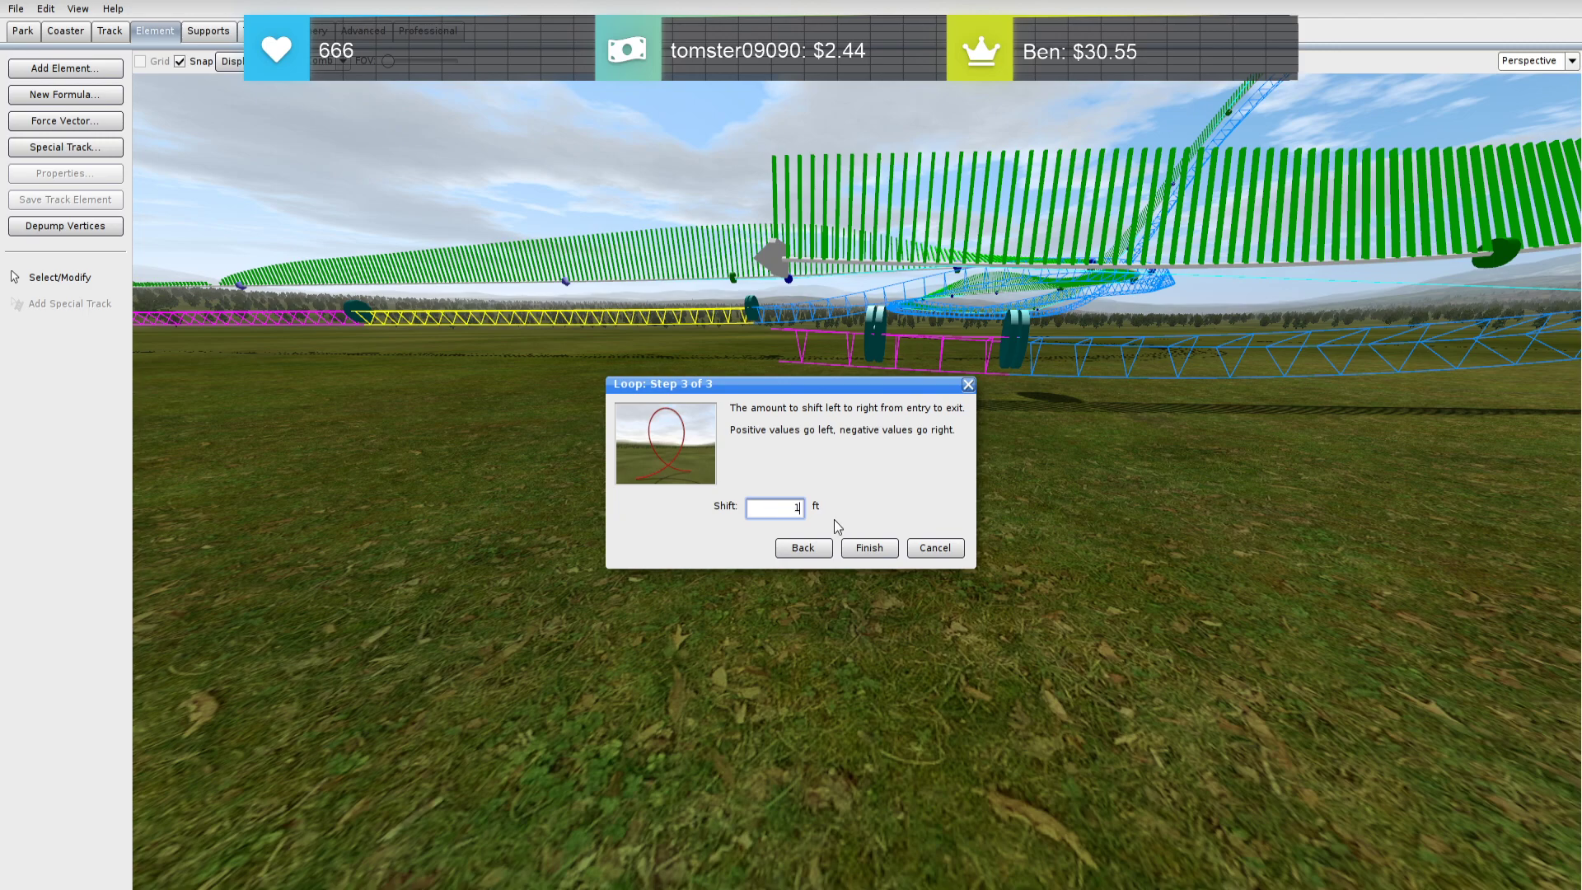
click(867, 549)
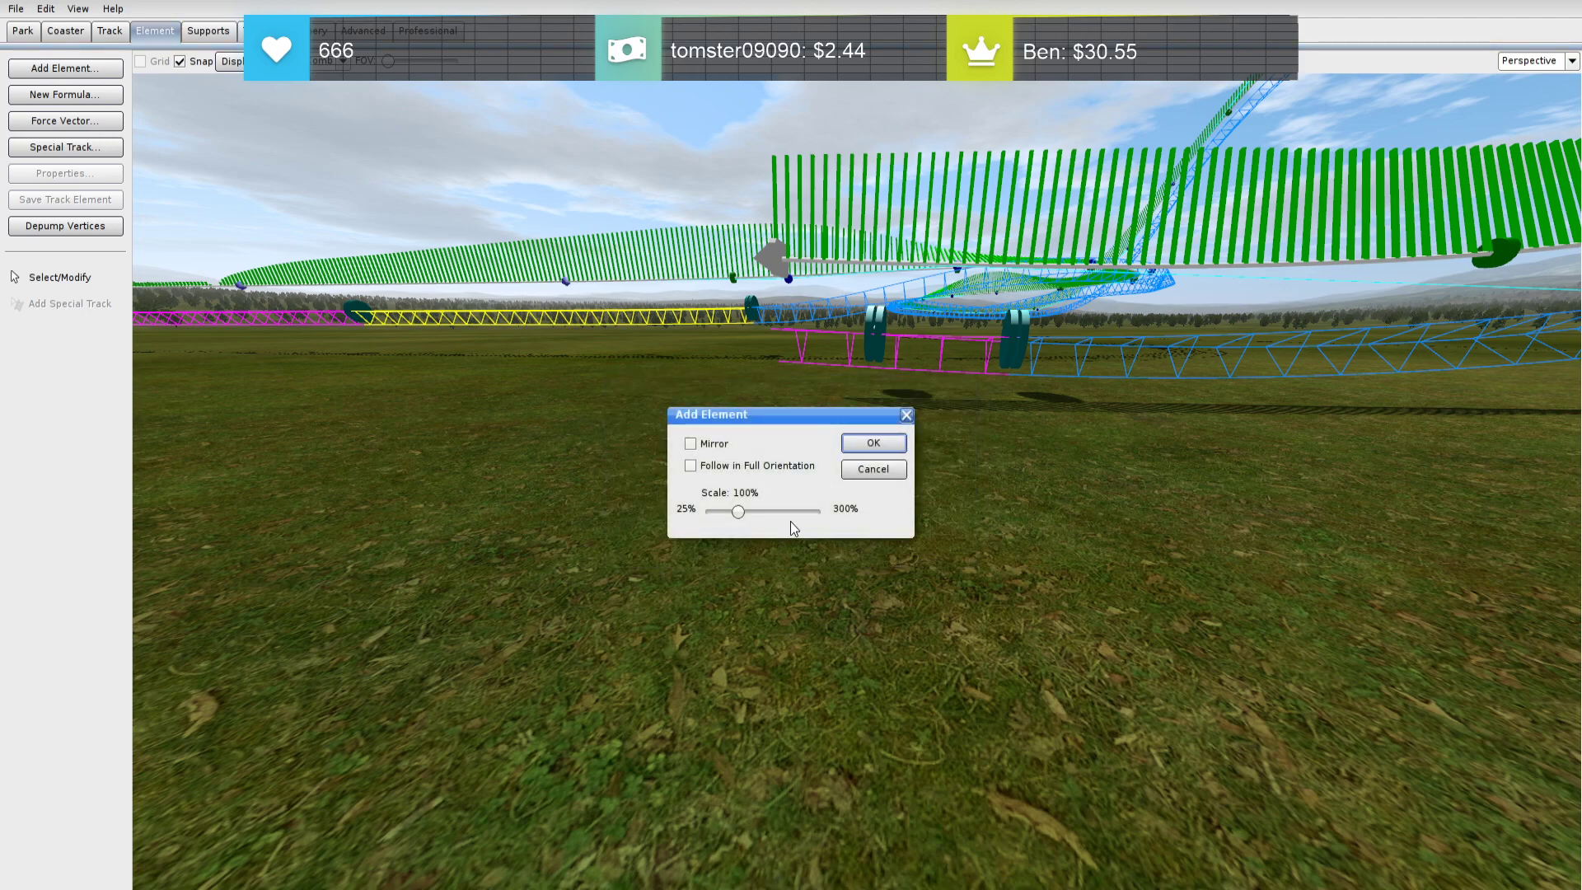
drag(740, 513, 735, 514)
click(858, 467)
key(w)
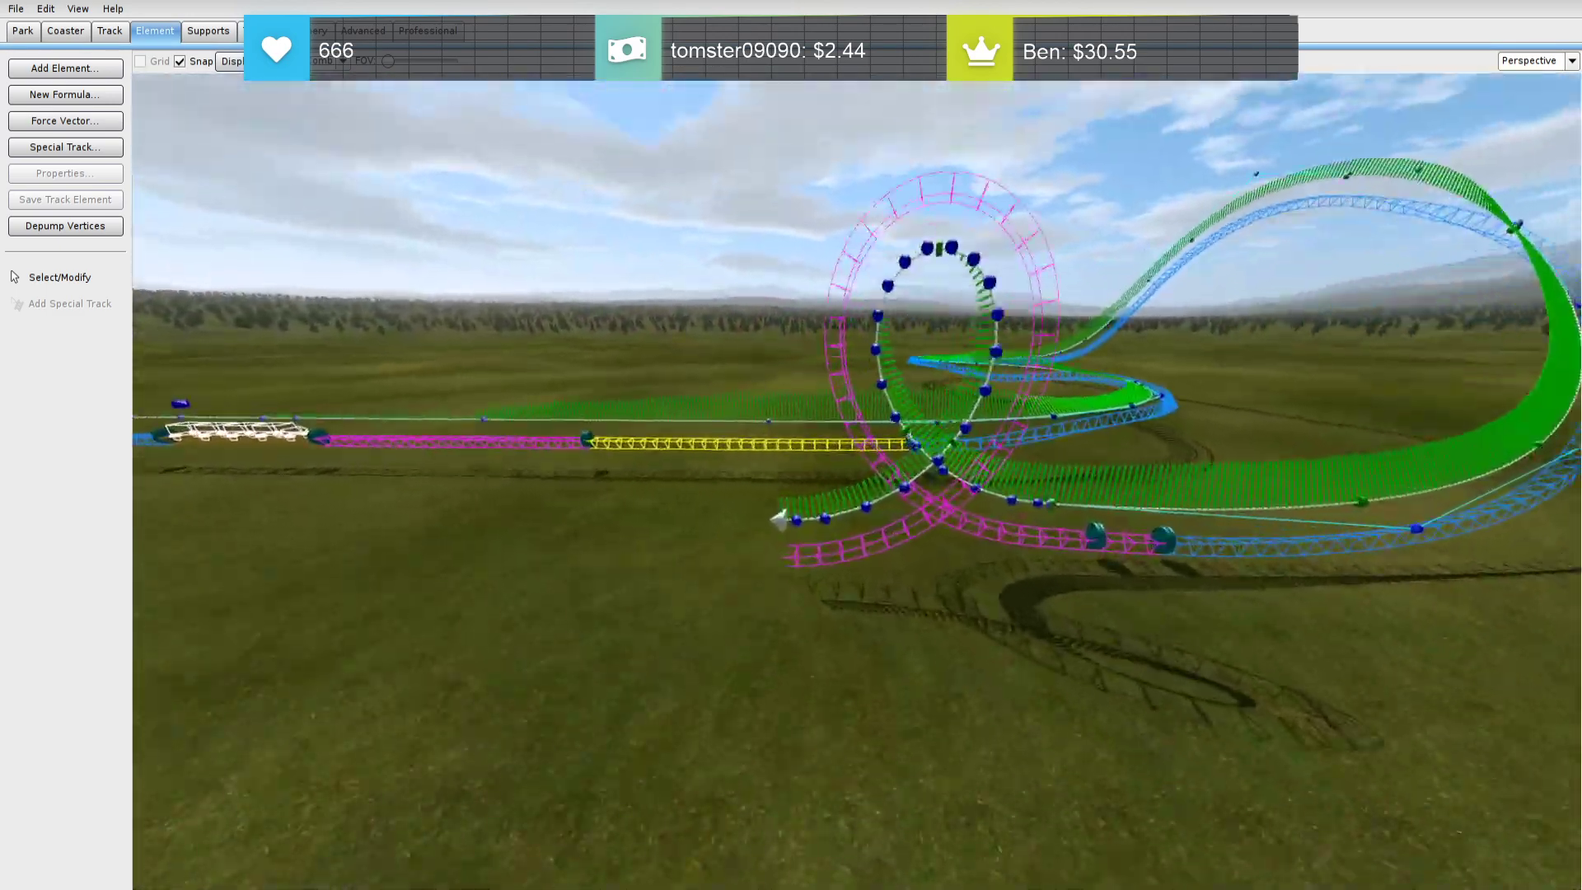
Check the loop with the G-Force Comb and the Speed Comb, and undo adding the loop
click(334, 62)
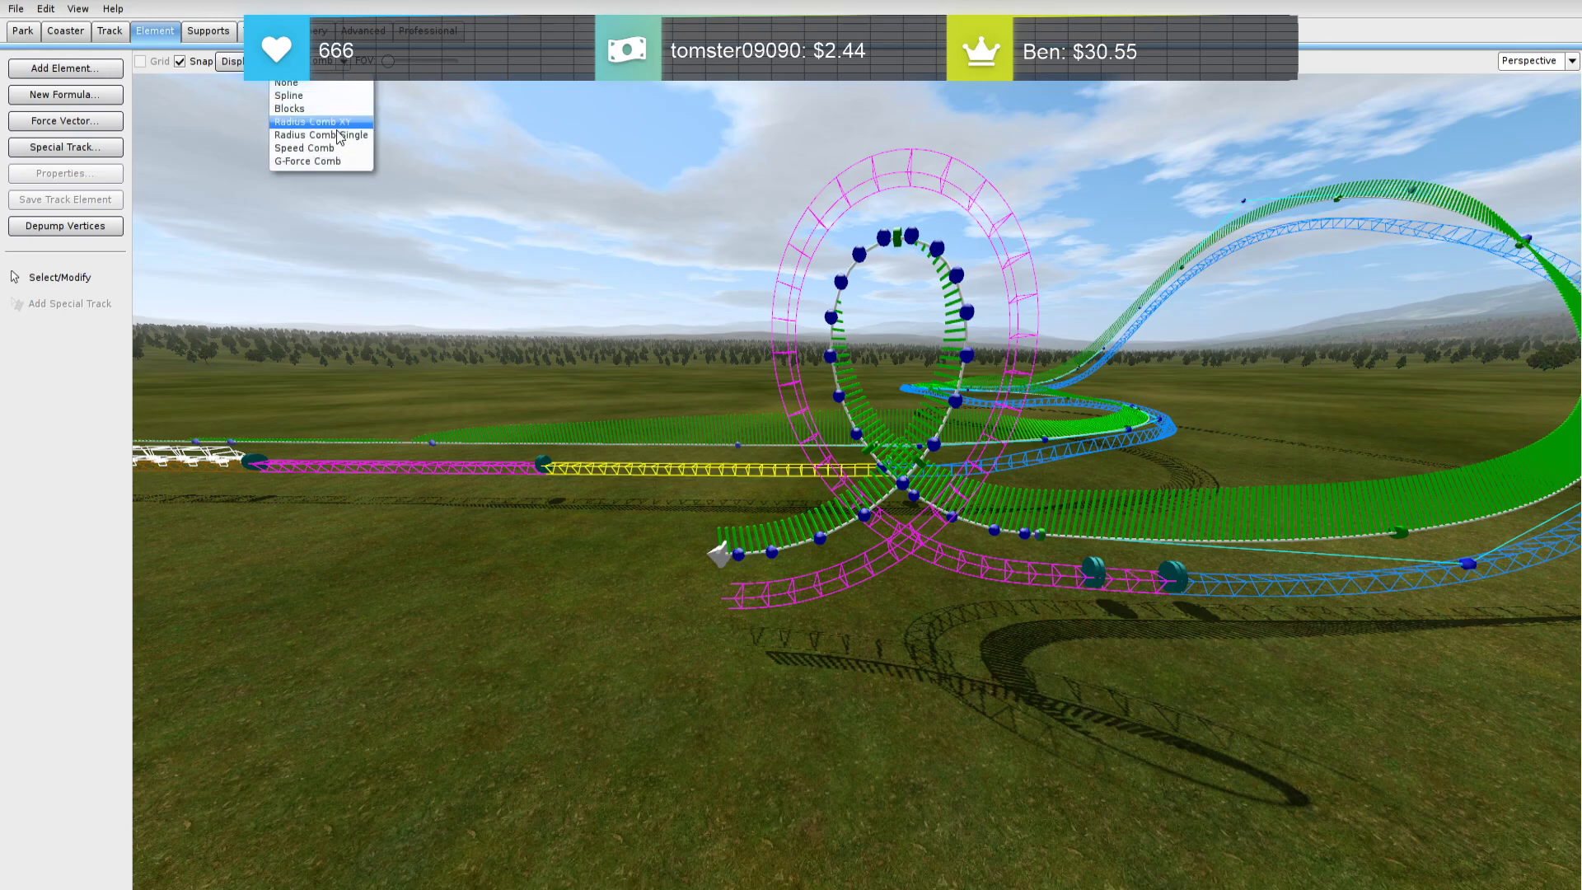
click(330, 165)
click(338, 61)
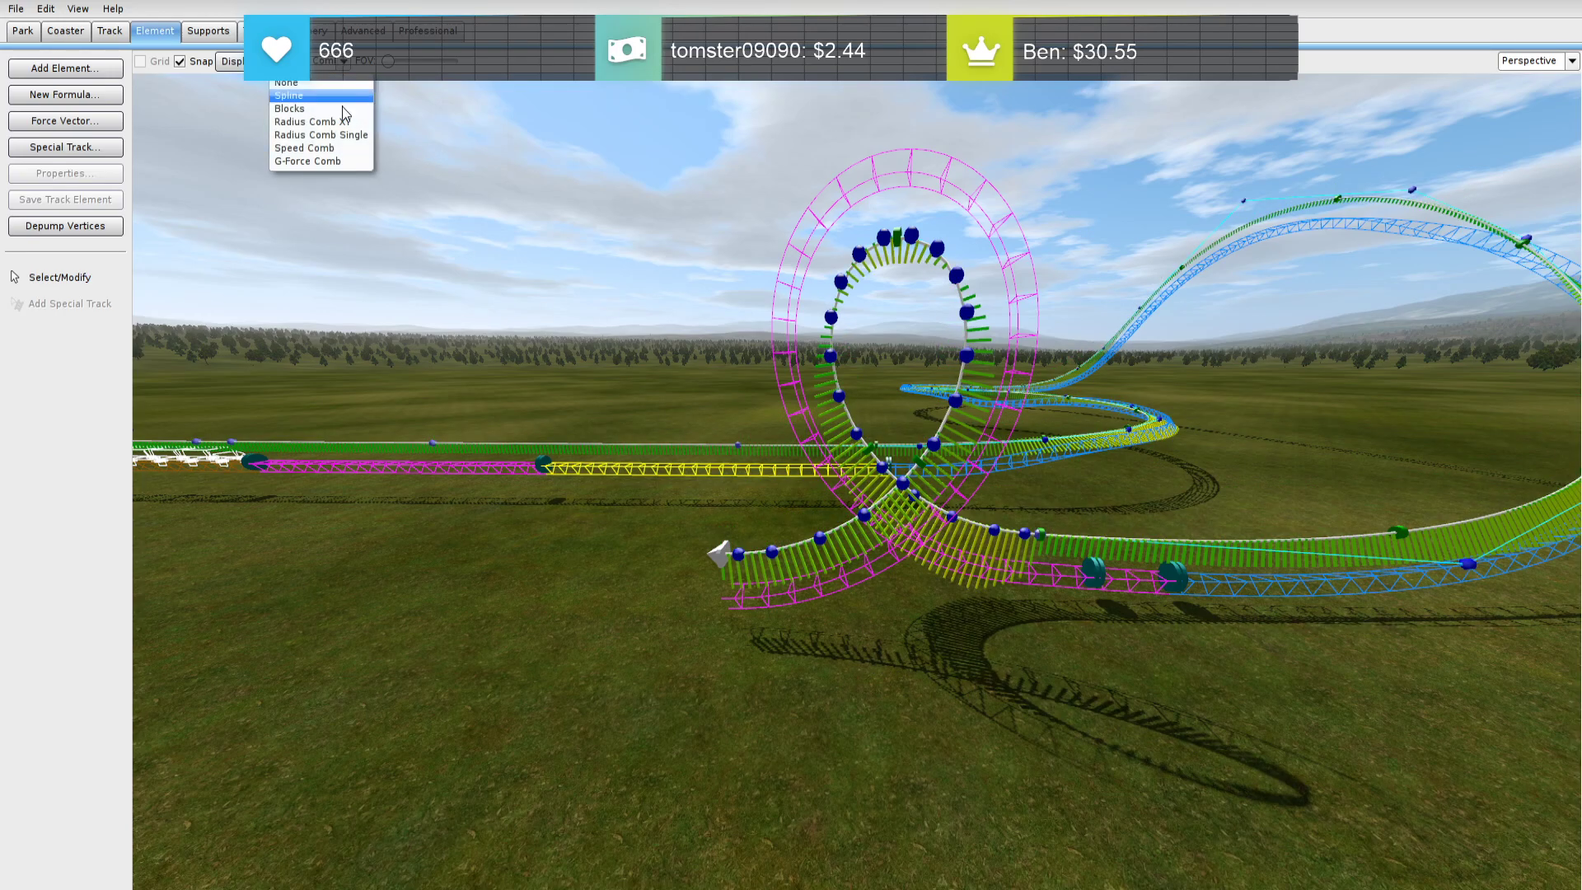
click(335, 156)
click(340, 64)
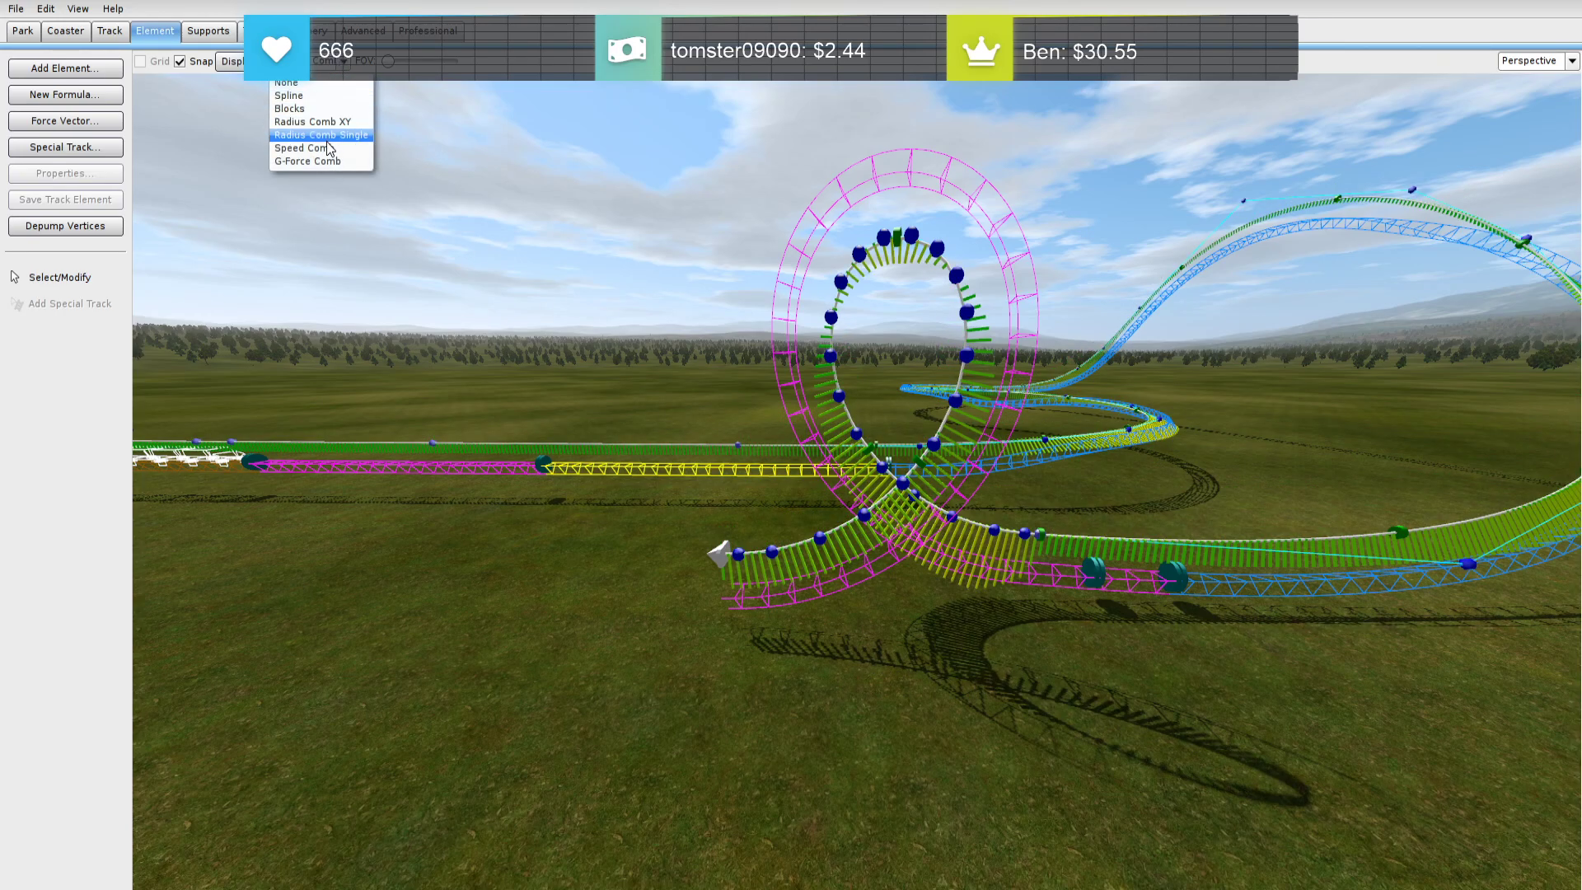
click(328, 143)
key(d)
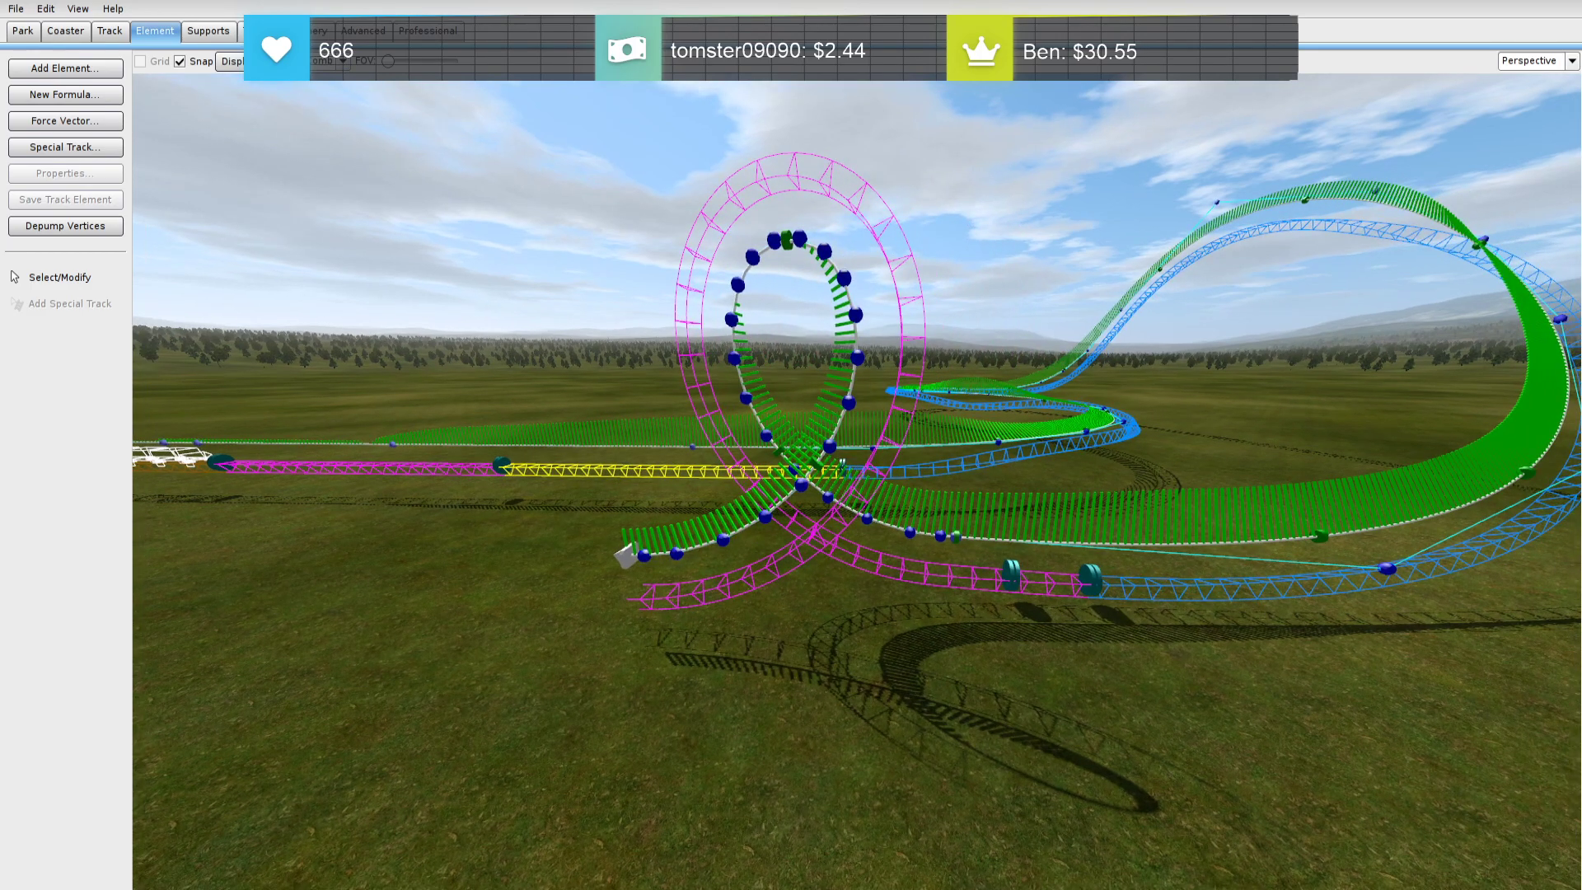
key(ctrl+z)
Examine the Speed Comb along the final descent and at the open end of the track
right_drag(794, 220, 817, 250)
key(w)
key(a)
key(s)
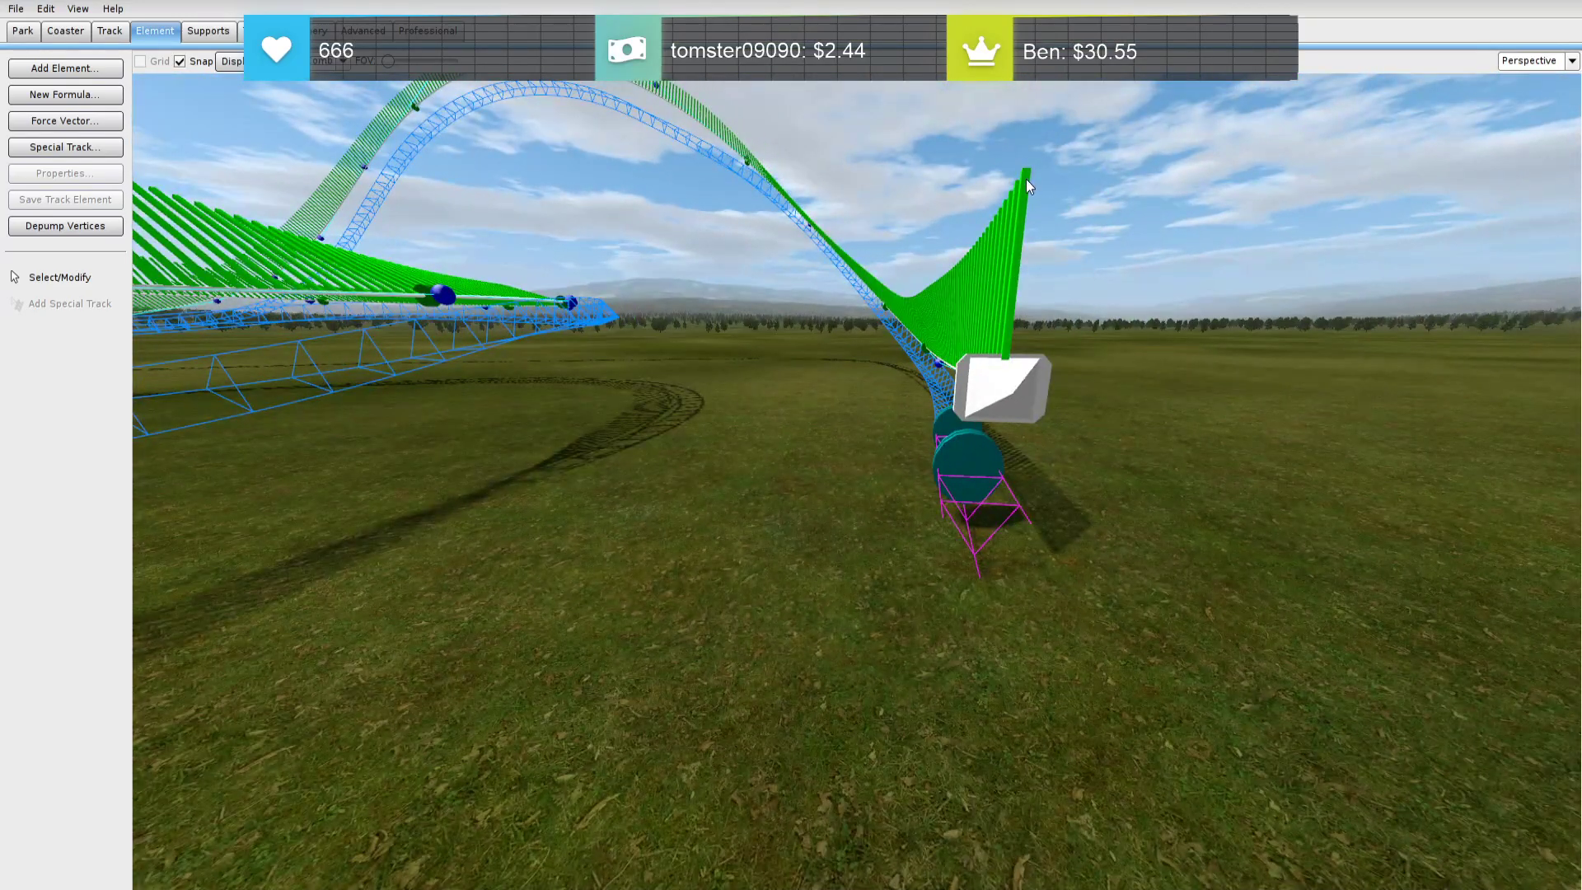
right_drag(1030, 181, 980, 200)
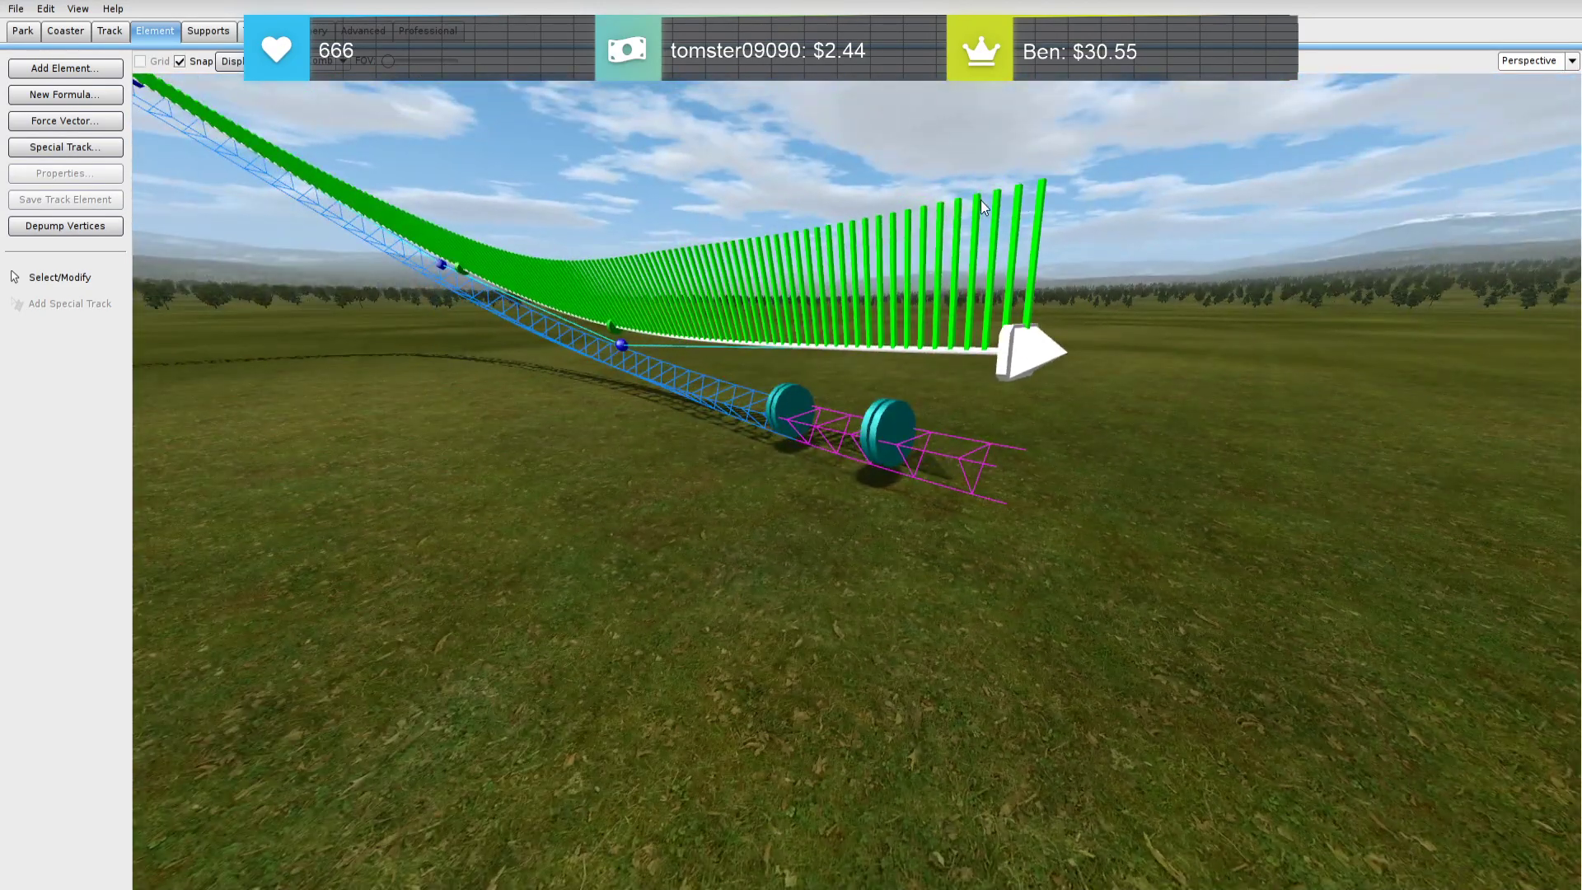
click(627, 346)
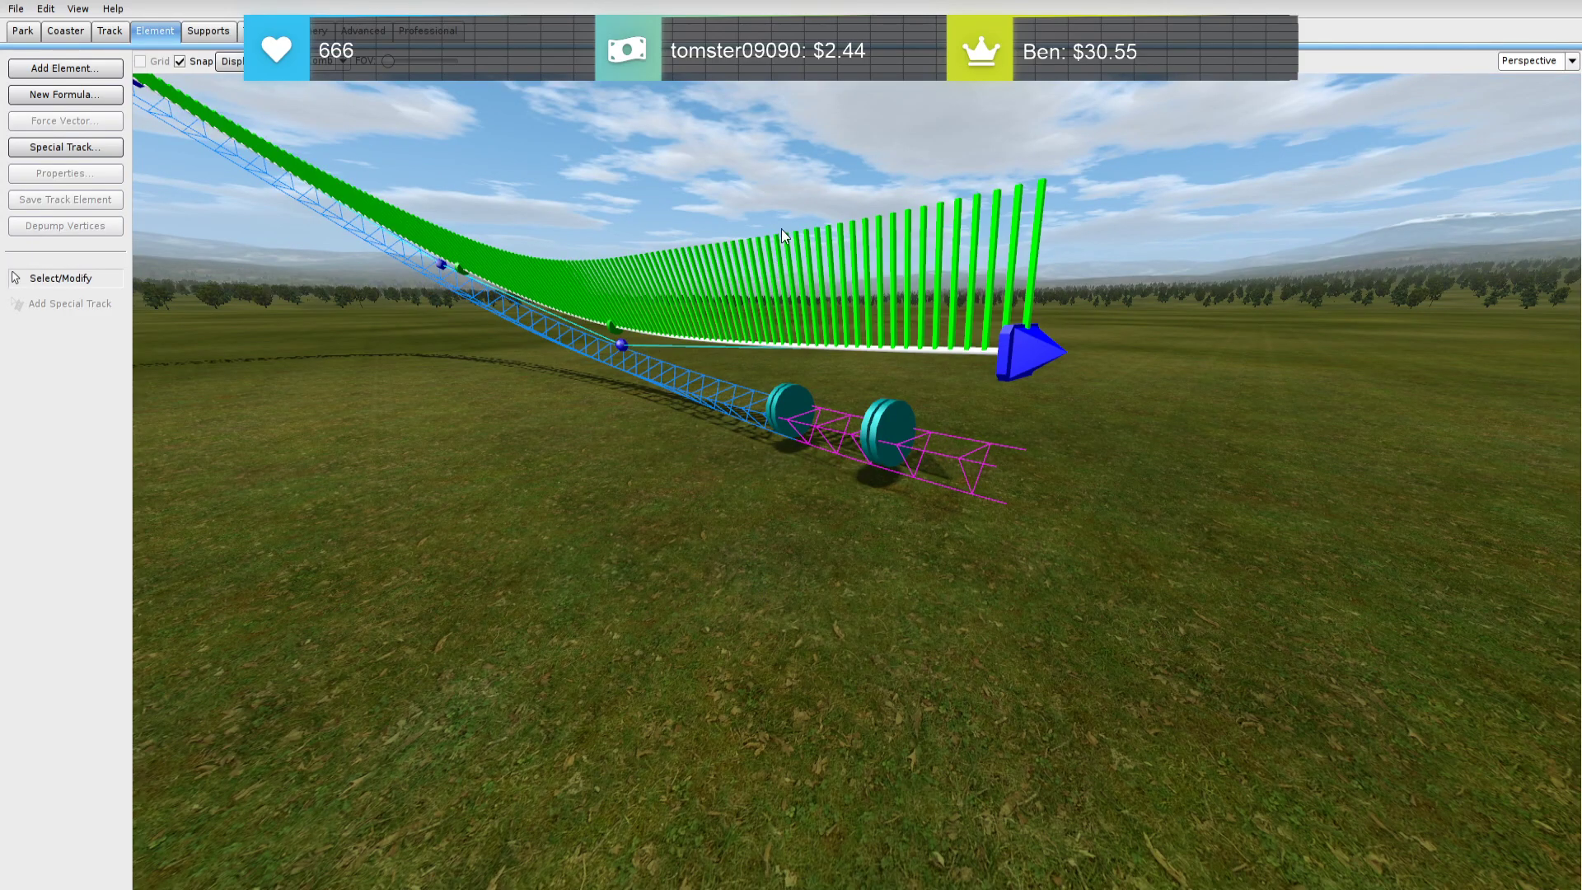
key(a)
right_drag(986, 223, 1040, 199)
key(s)
key(w)
key(d)
mouse_move(898, 304)
right_down()
mouse_move(923, 304)
mouse_move(865, 321)
mouse_move(902, 315)
right_up()
click(805, 433)
key(s)
key(a)
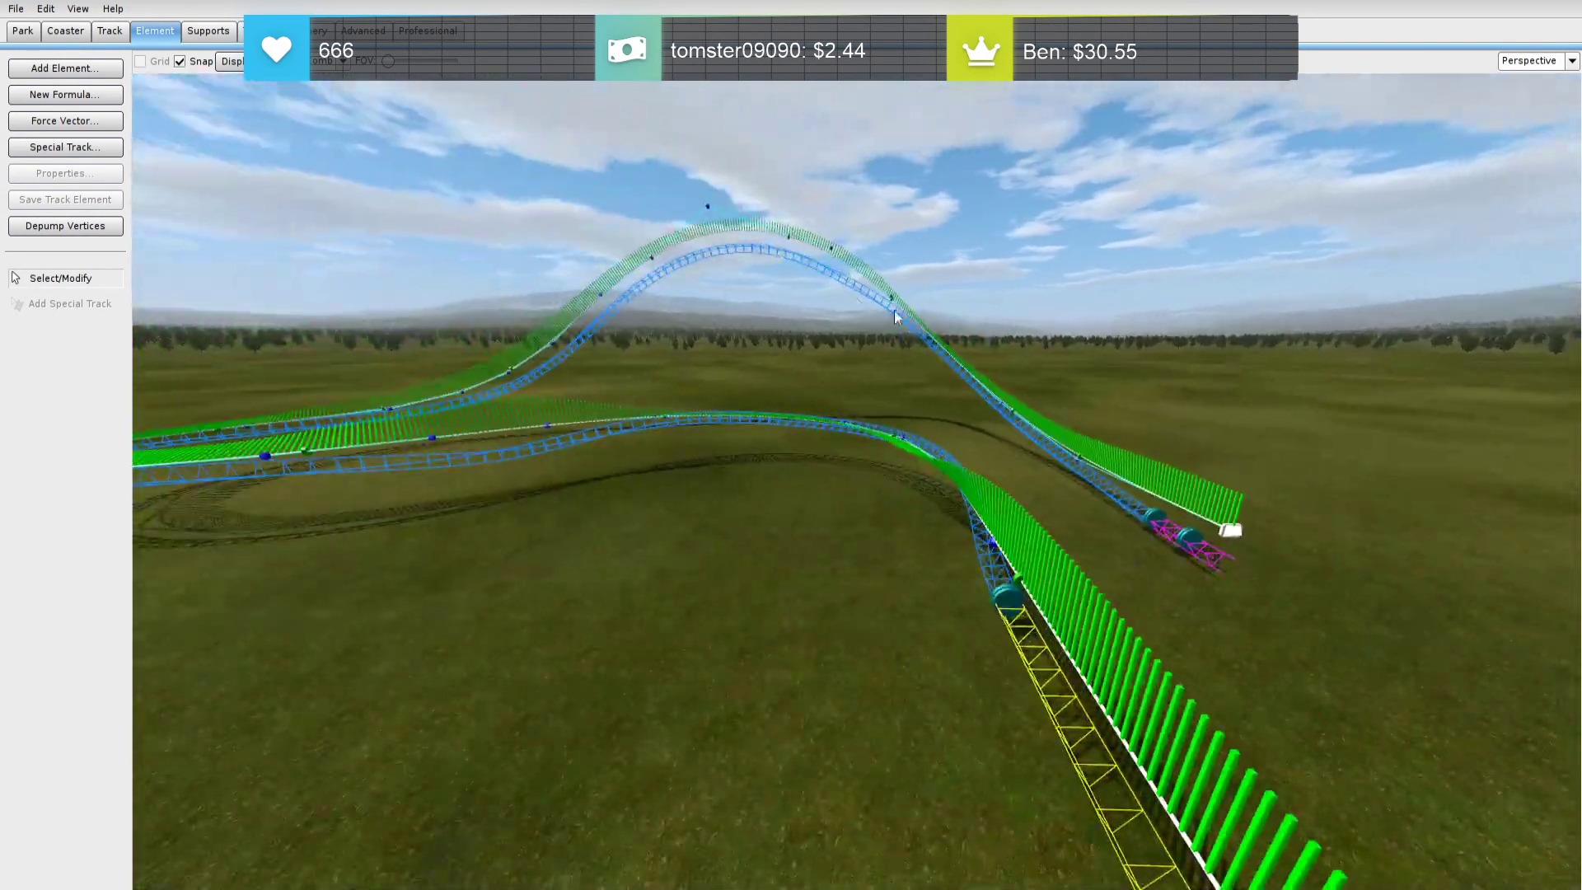
Freeze the coaster and look over the built track from the hill to its open end
click(50, 32)
click(65, 321)
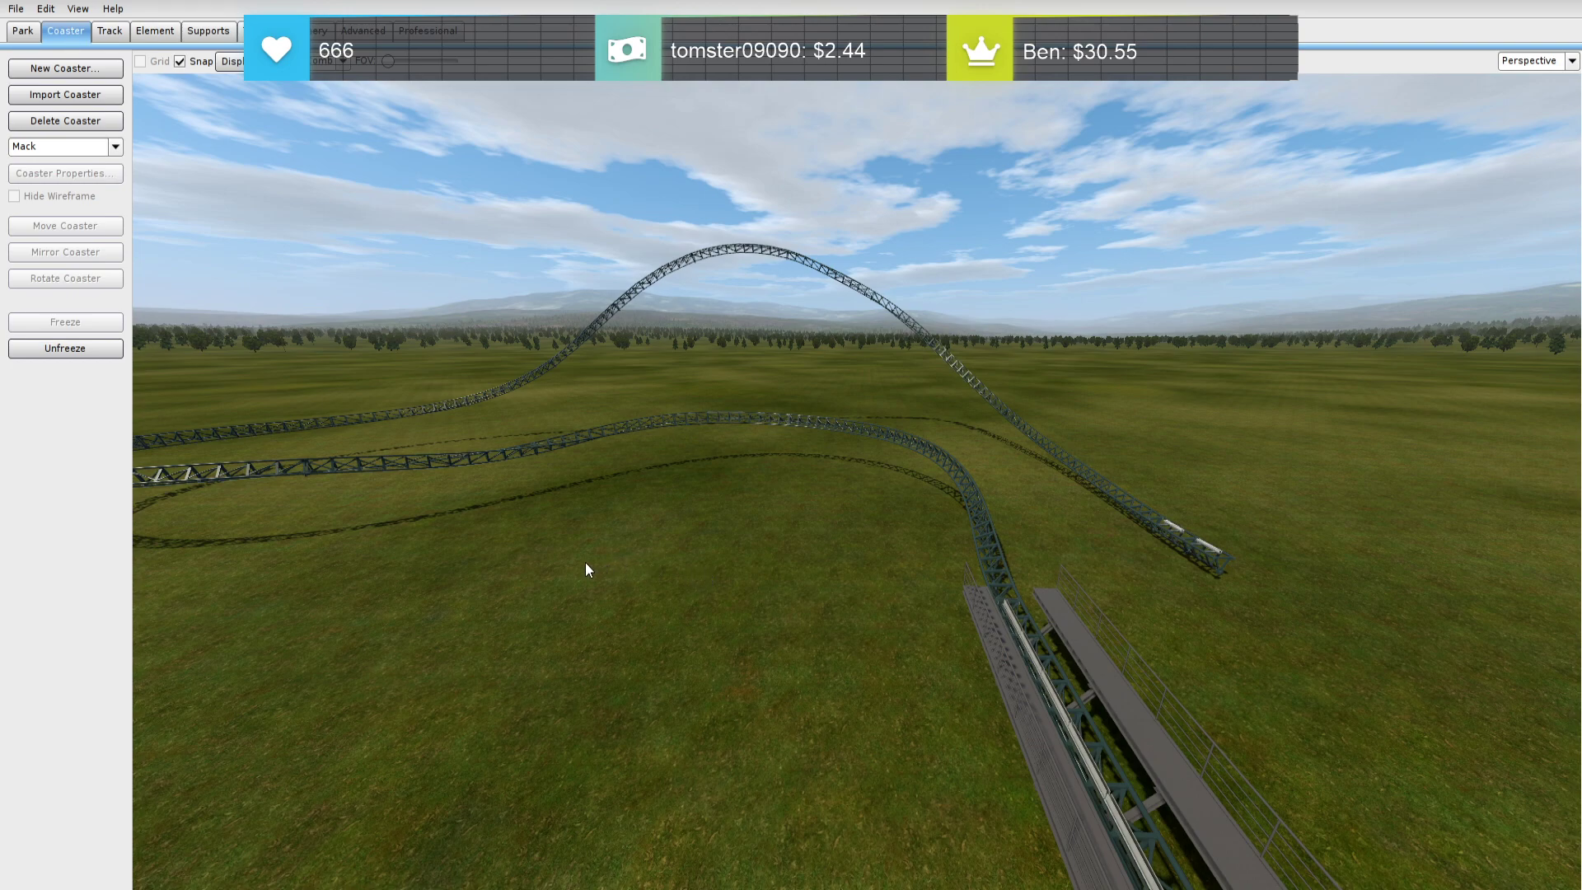
key(d)
key(w)
right_drag(634, 591, 462, 565)
key(s)
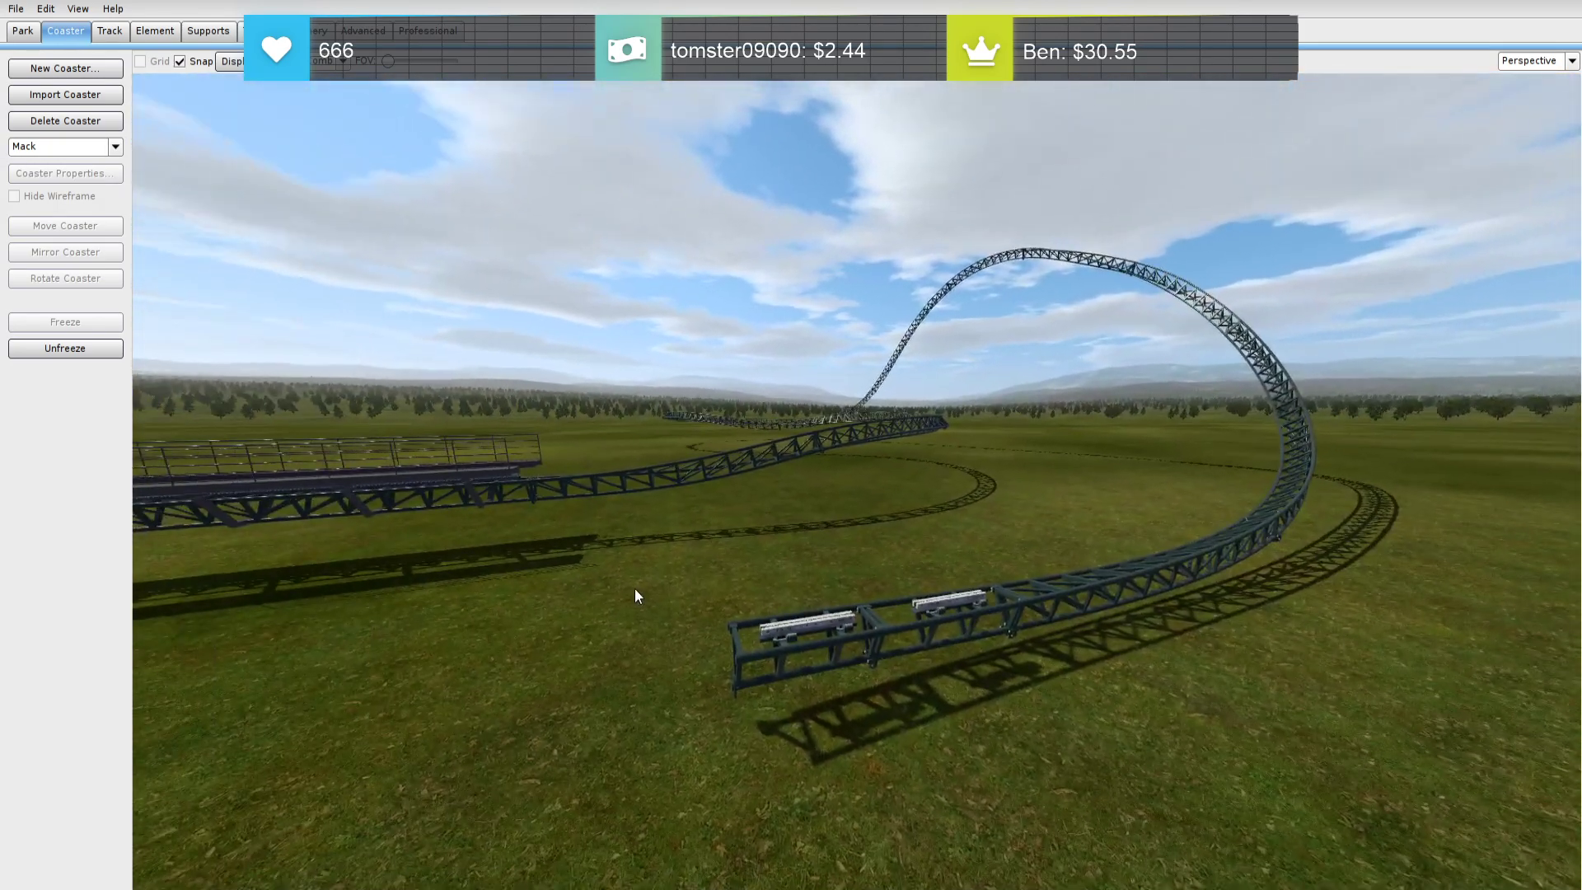
Start the park simulation, saving the project's changes, and switch to the onboard ride view
click(14, 9)
click(82, 208)
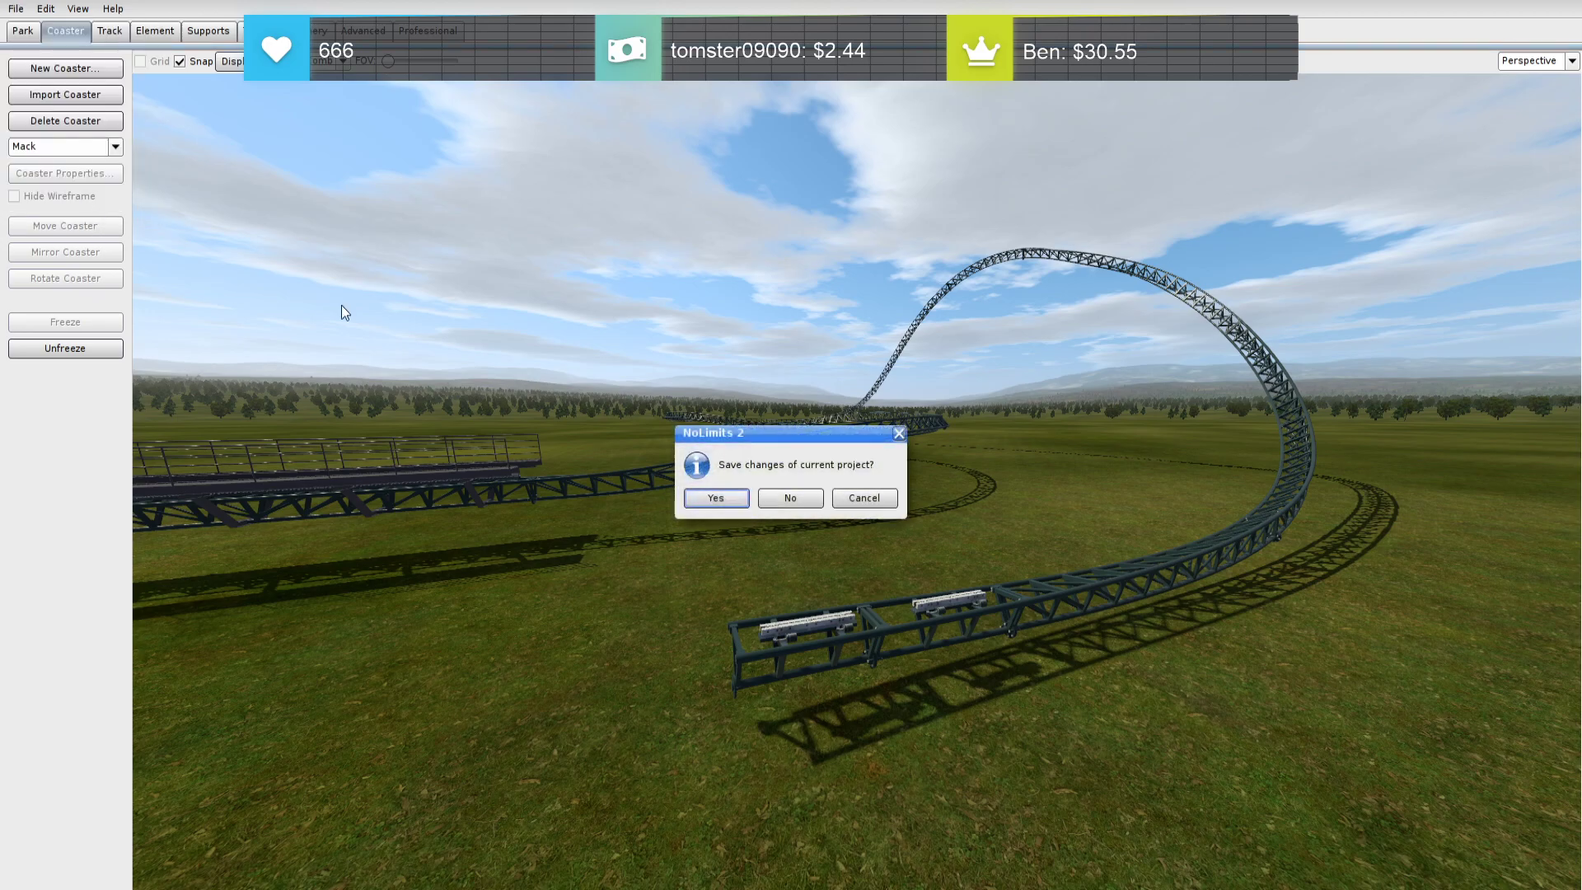
click(729, 499)
click(527, 819)
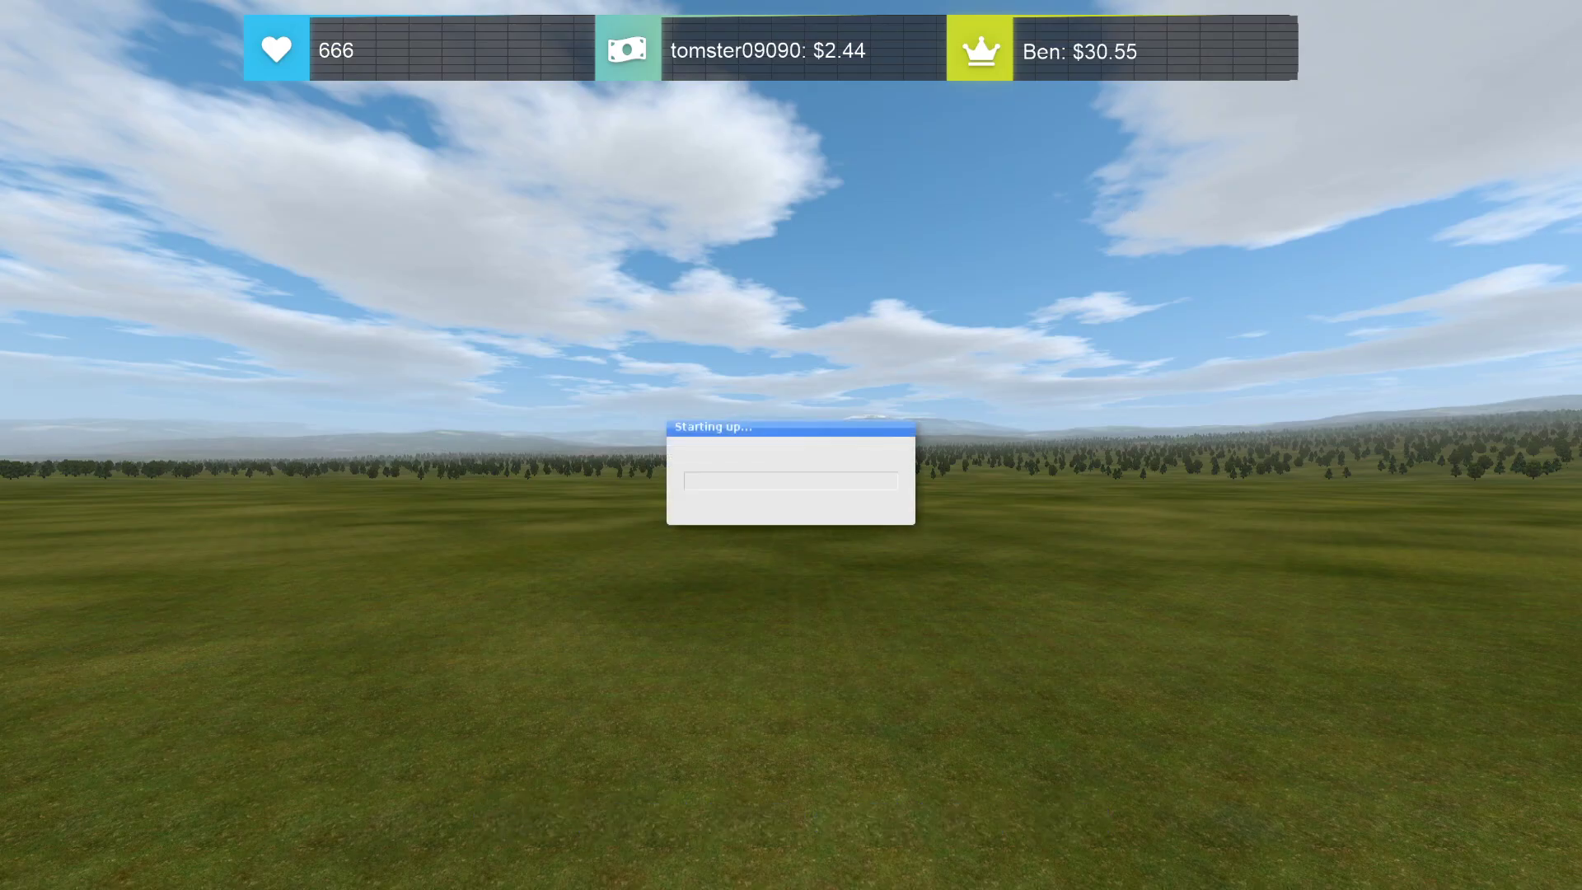
key(F2)
key(F3)
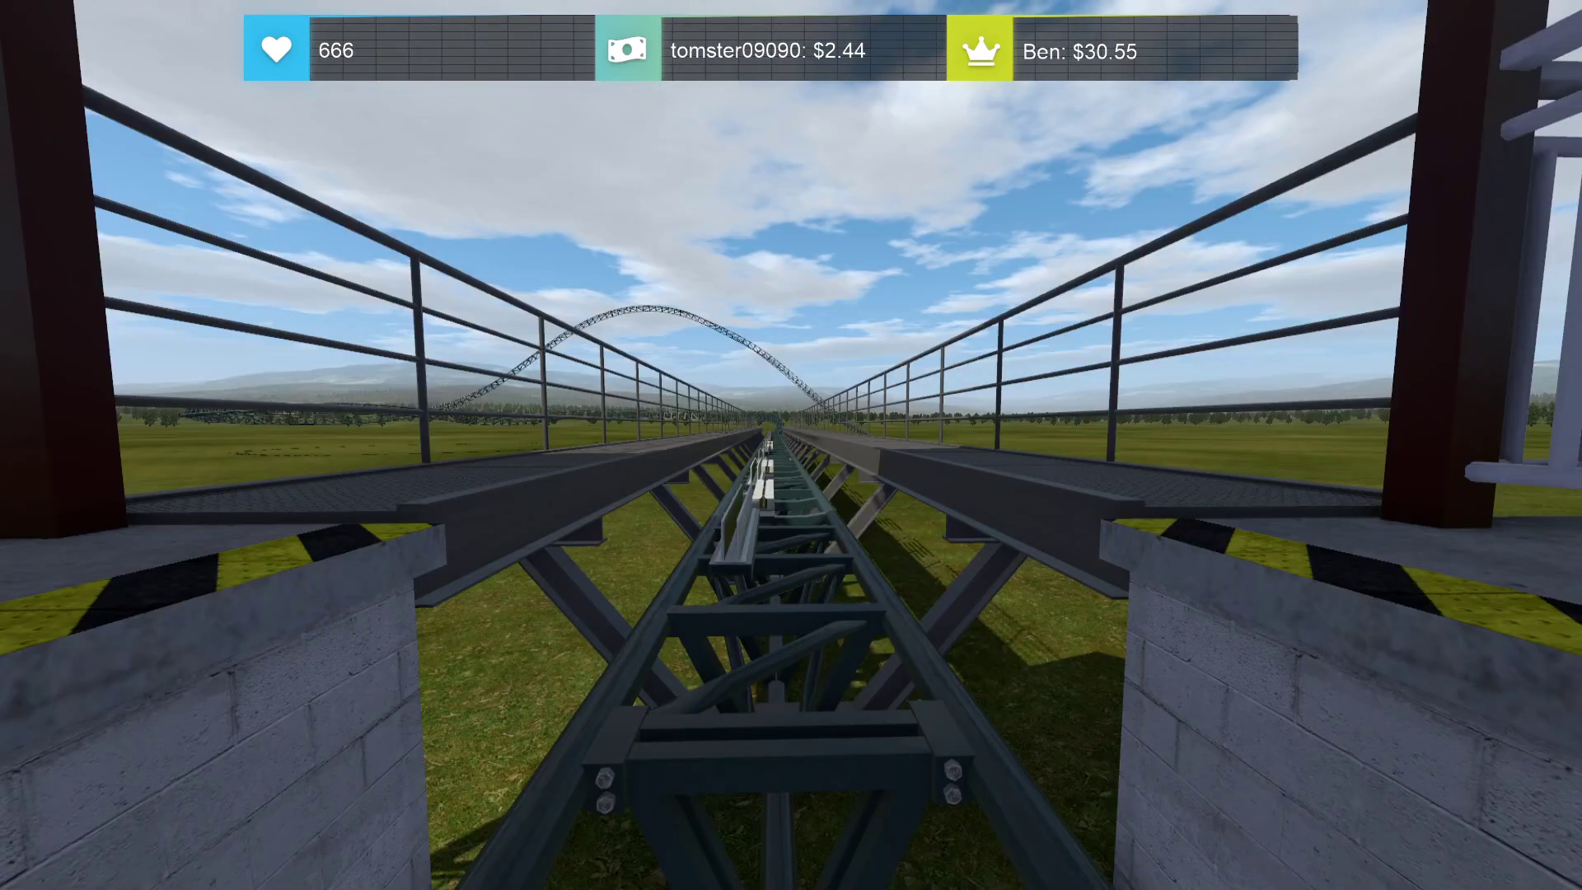
Ride the train onboard to the open end of the track, and close the simulation's message log
key(Down)
key(Down)
key(Up)
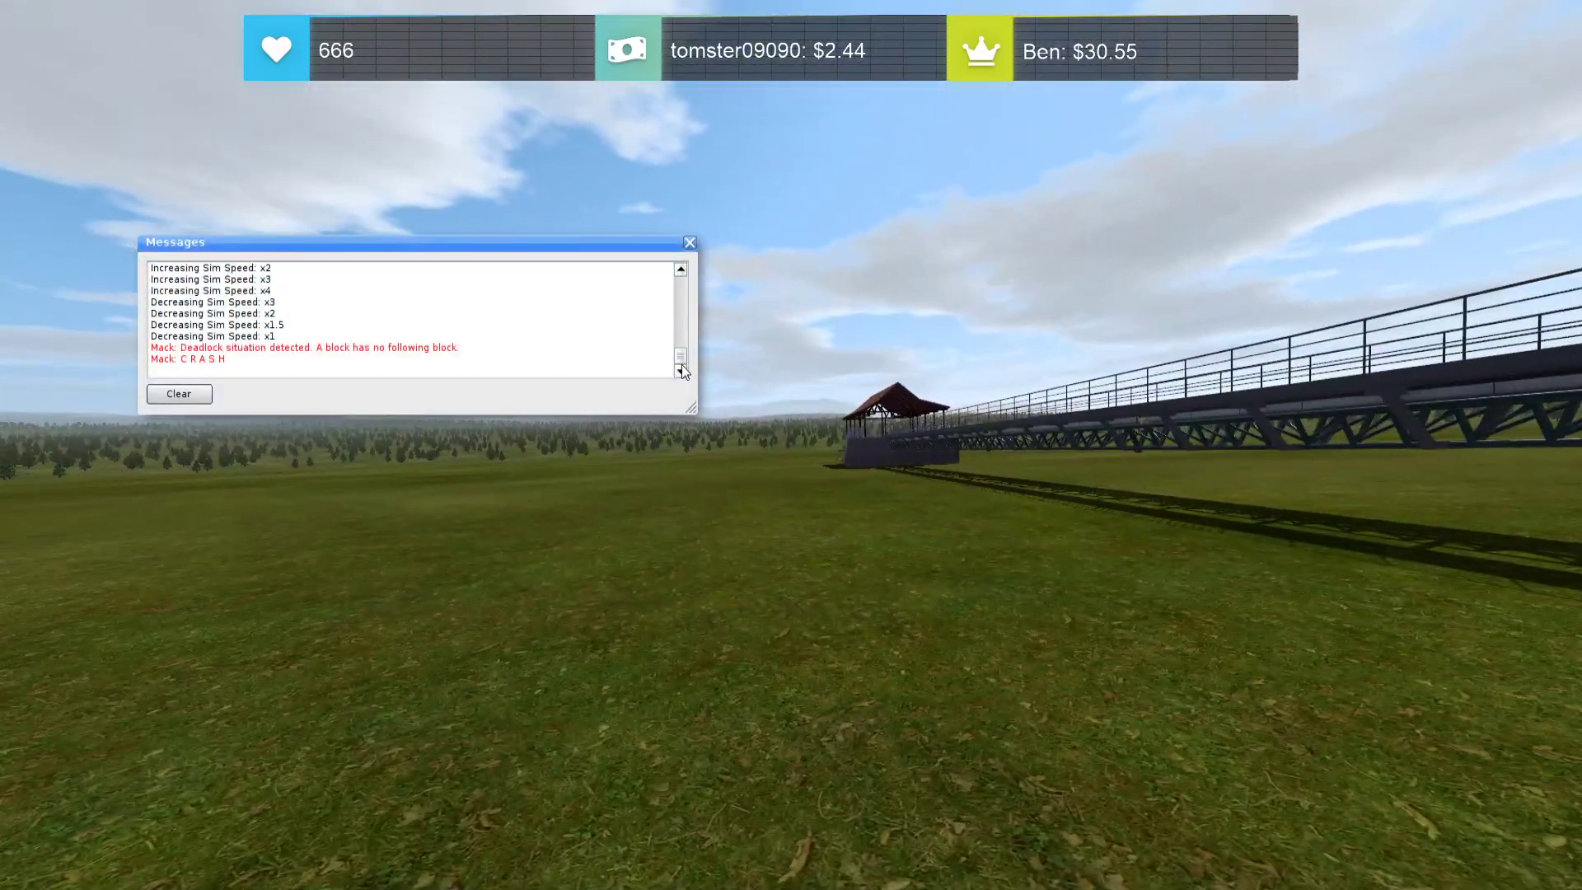
click(687, 244)
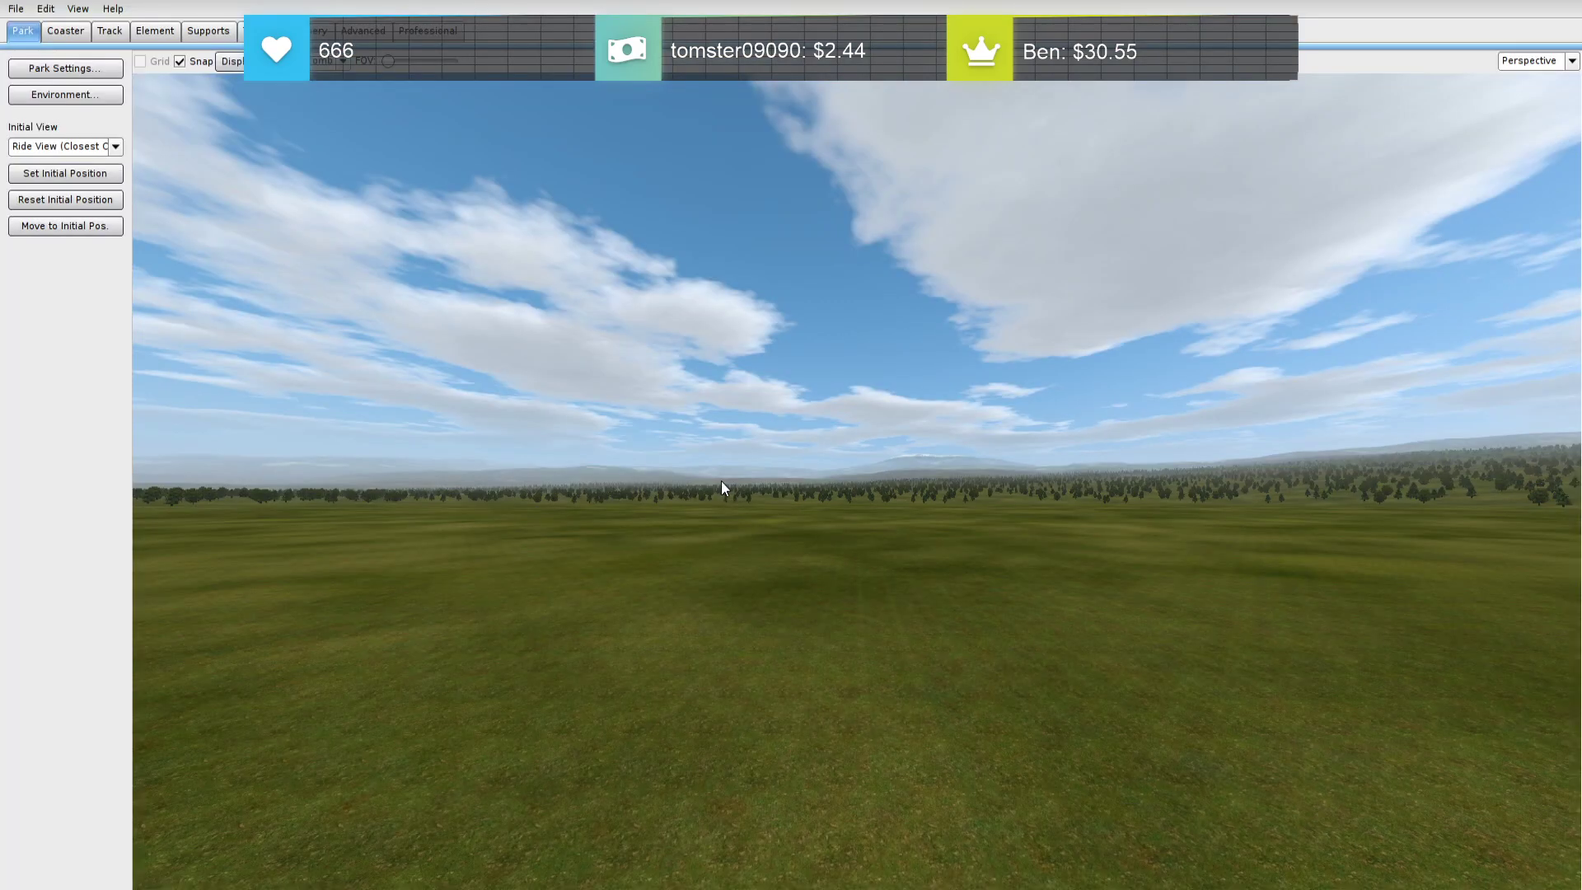
Unfreeze the Mack coaster so that its track can be edited again
right_drag(720, 481, 461, 481)
scroll(857, 481, up, 5)
right_drag(857, 481, 889, 338)
scroll(856, 481, up, 5)
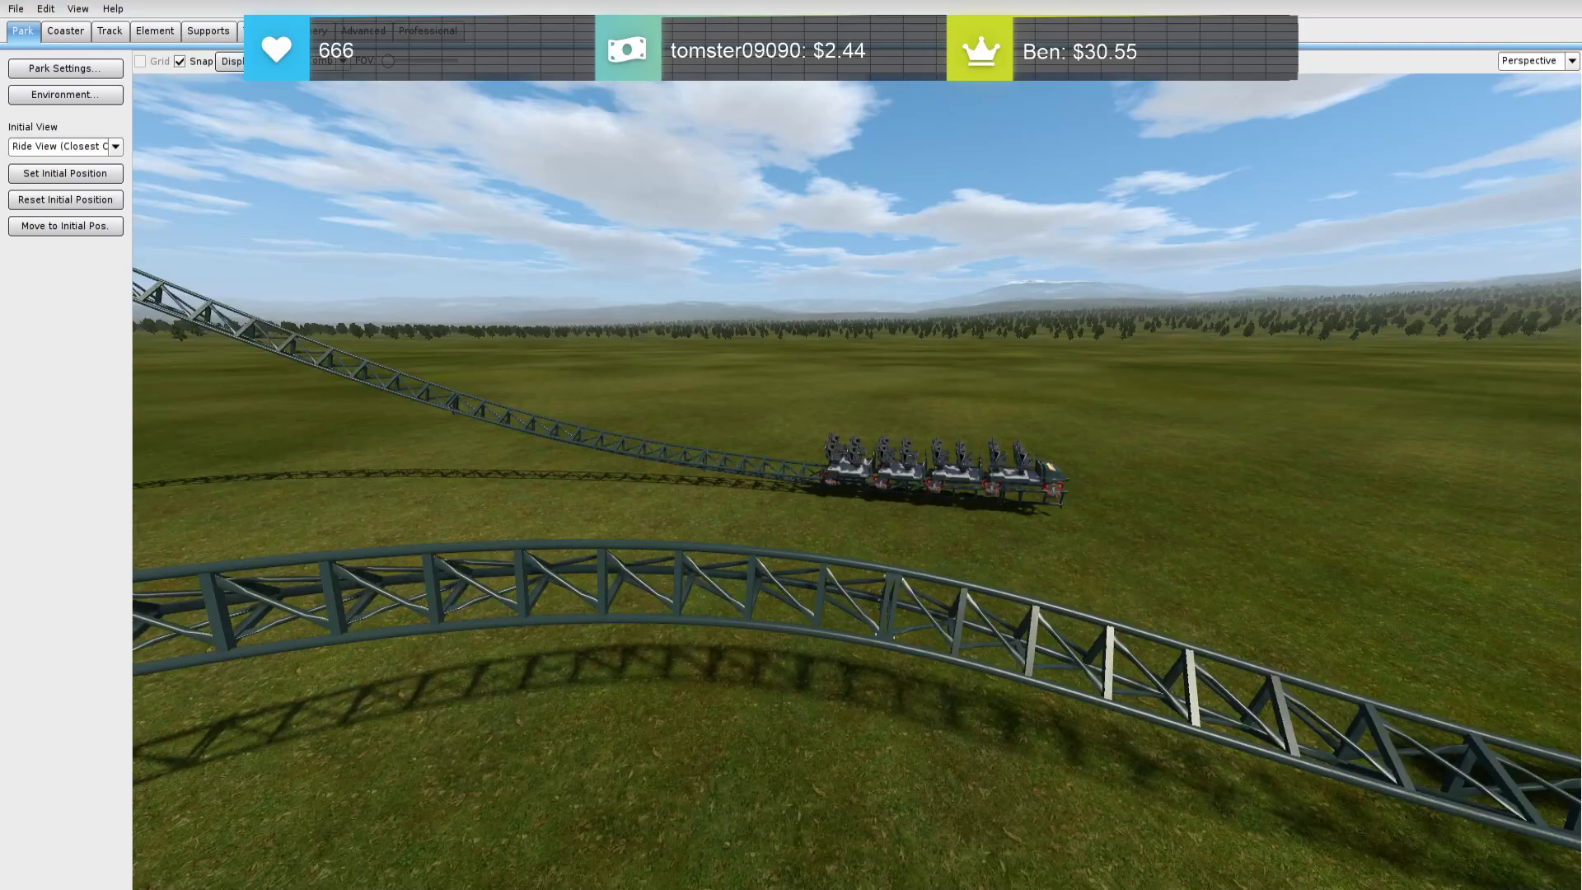
scroll(857, 481, up, 5)
right_drag(856, 481, 445, 577)
scroll(857, 481, down, 5)
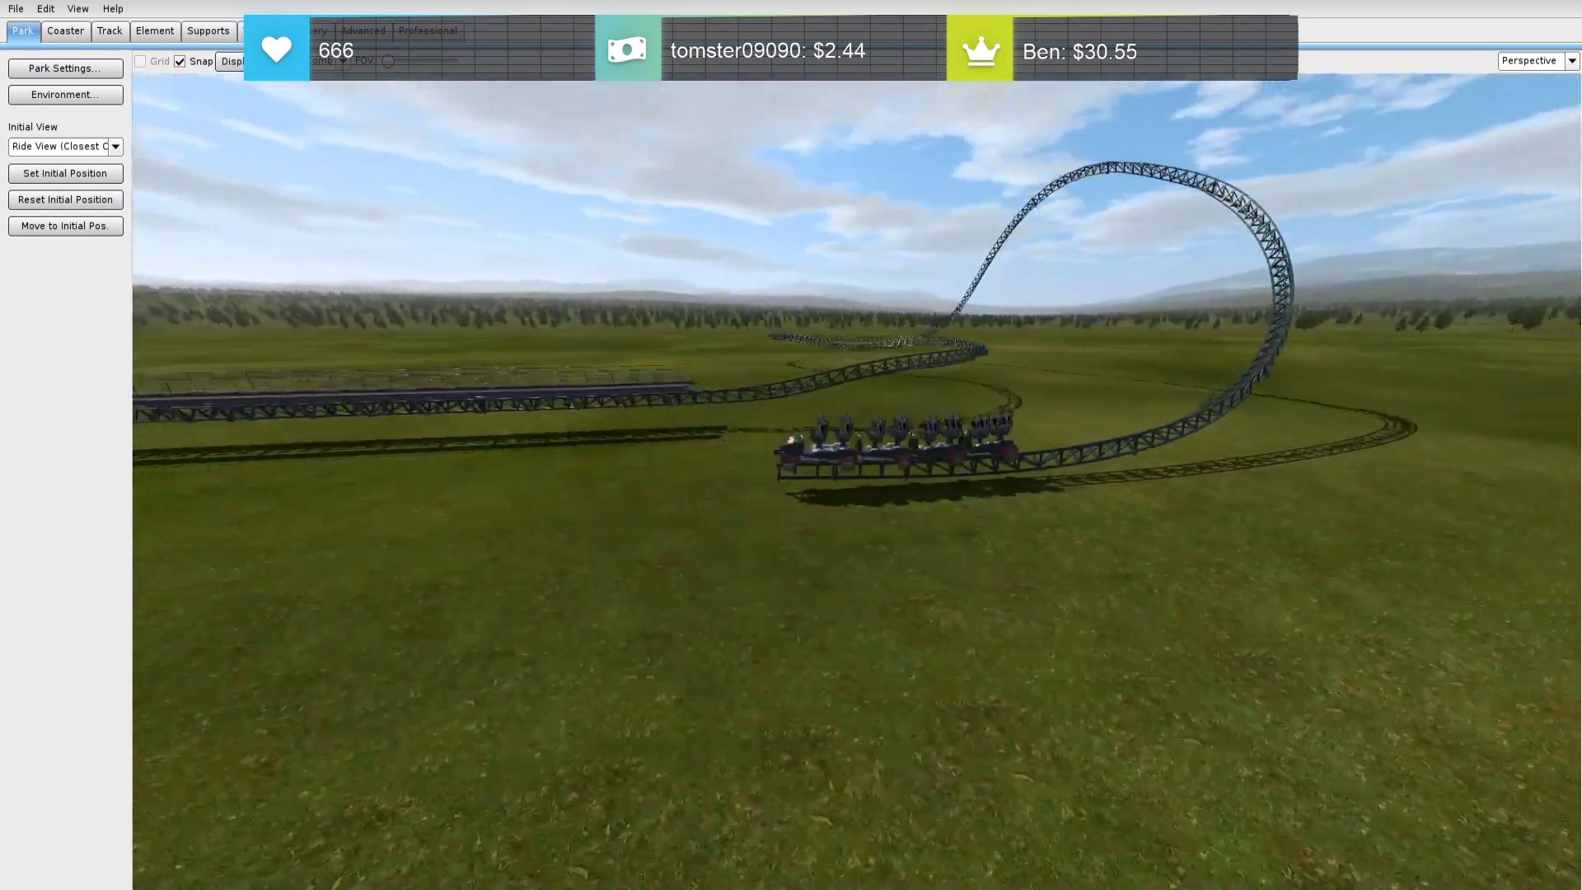
click(65, 30)
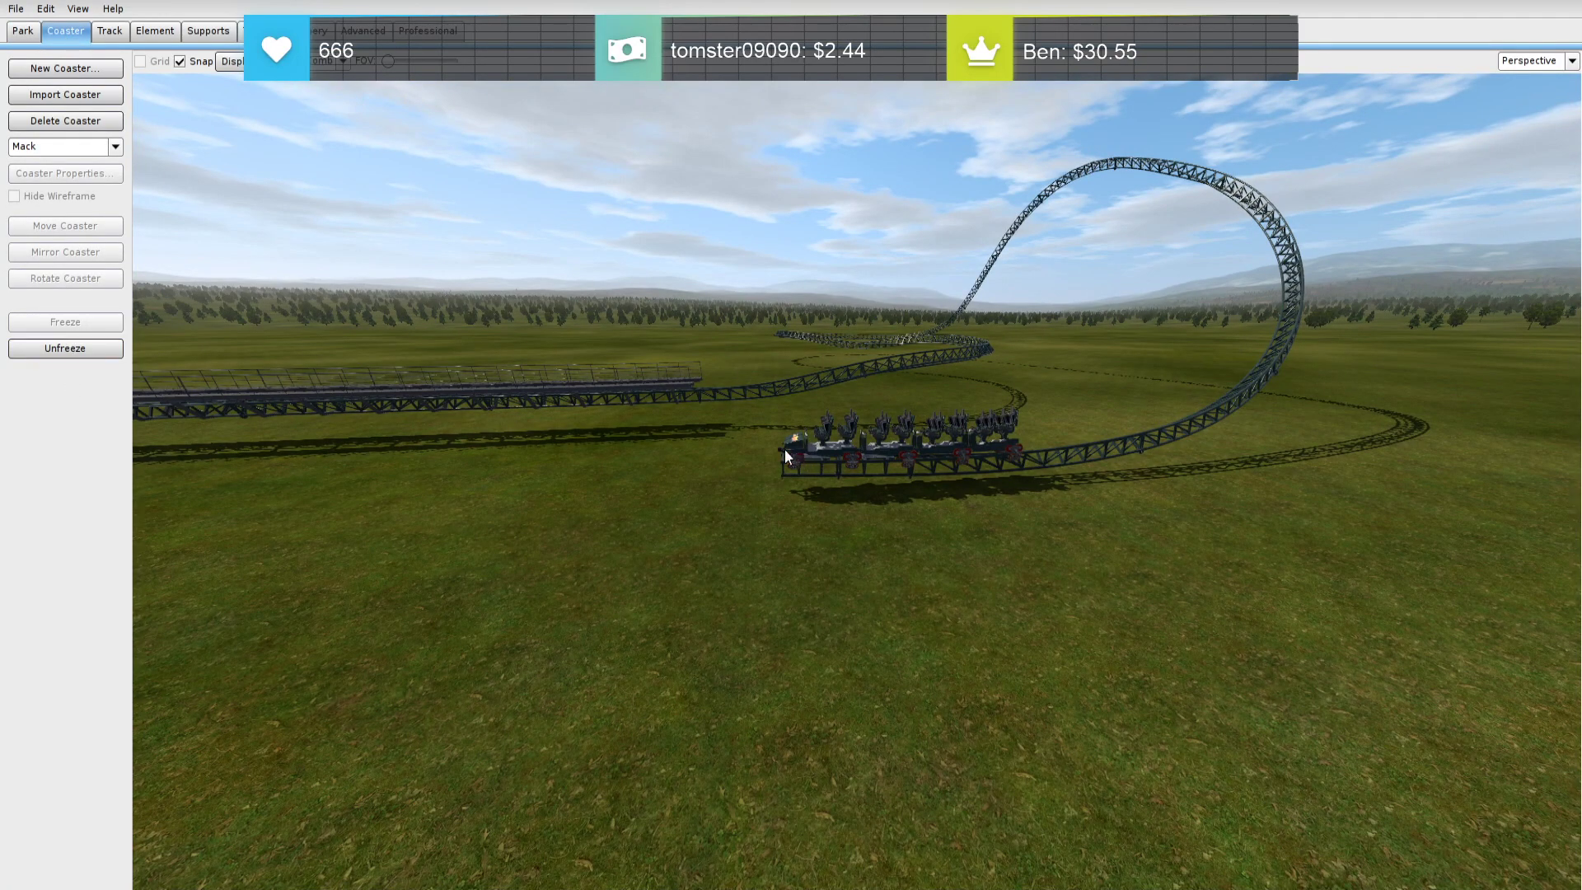
click(105, 354)
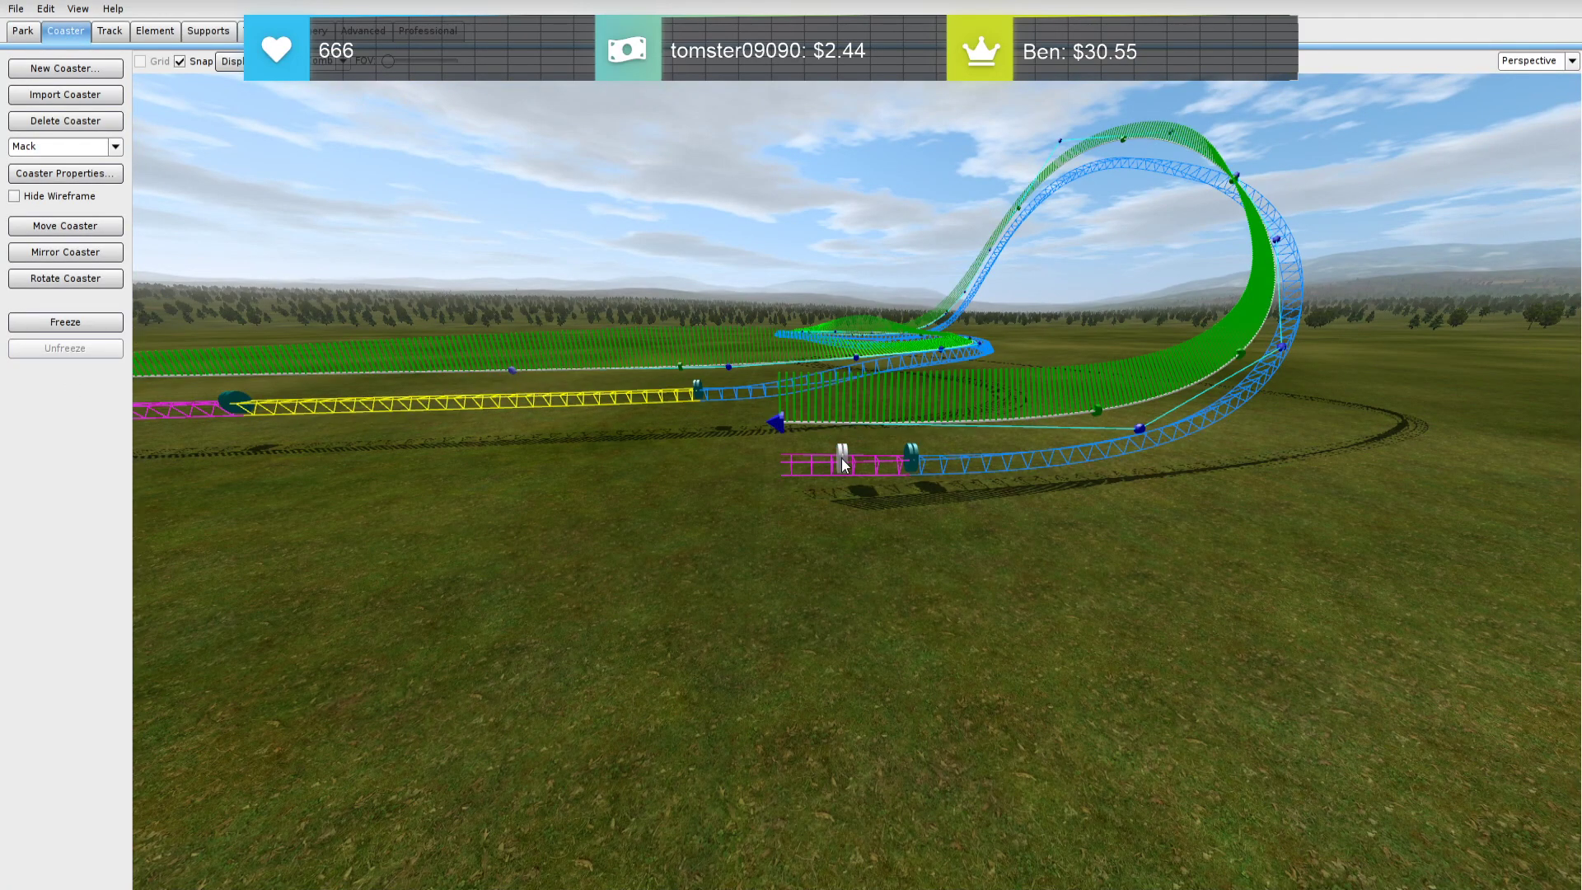
Try adding a Loop element to the open end of the track with a 10 ft shift at 86% scale
click(110, 31)
click(155, 31)
click(65, 68)
double_click(746, 548)
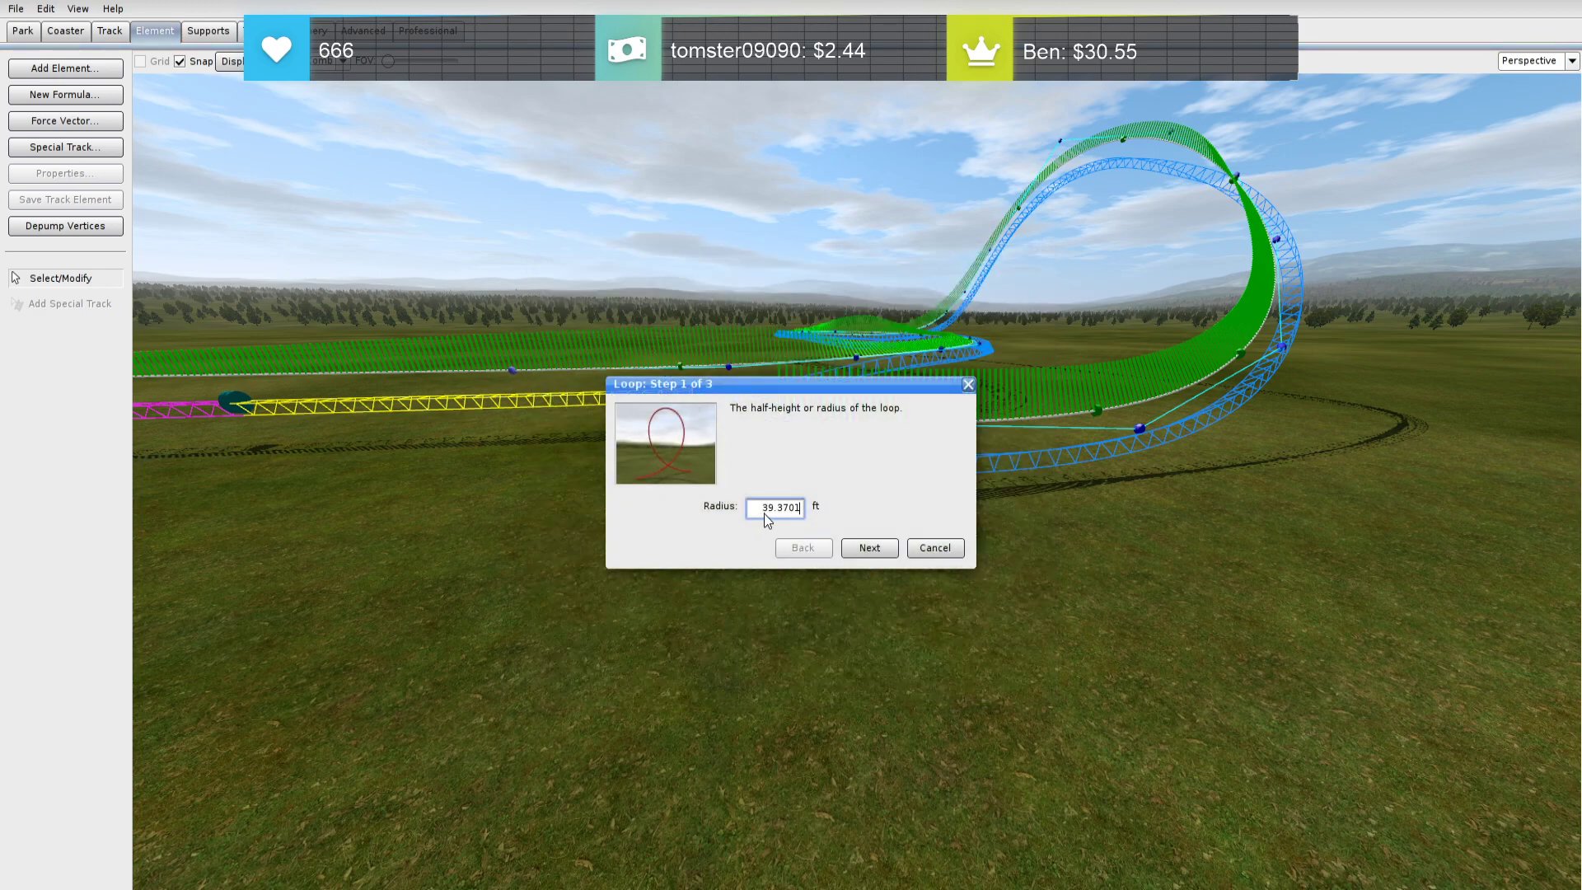
click(857, 549)
click(854, 550)
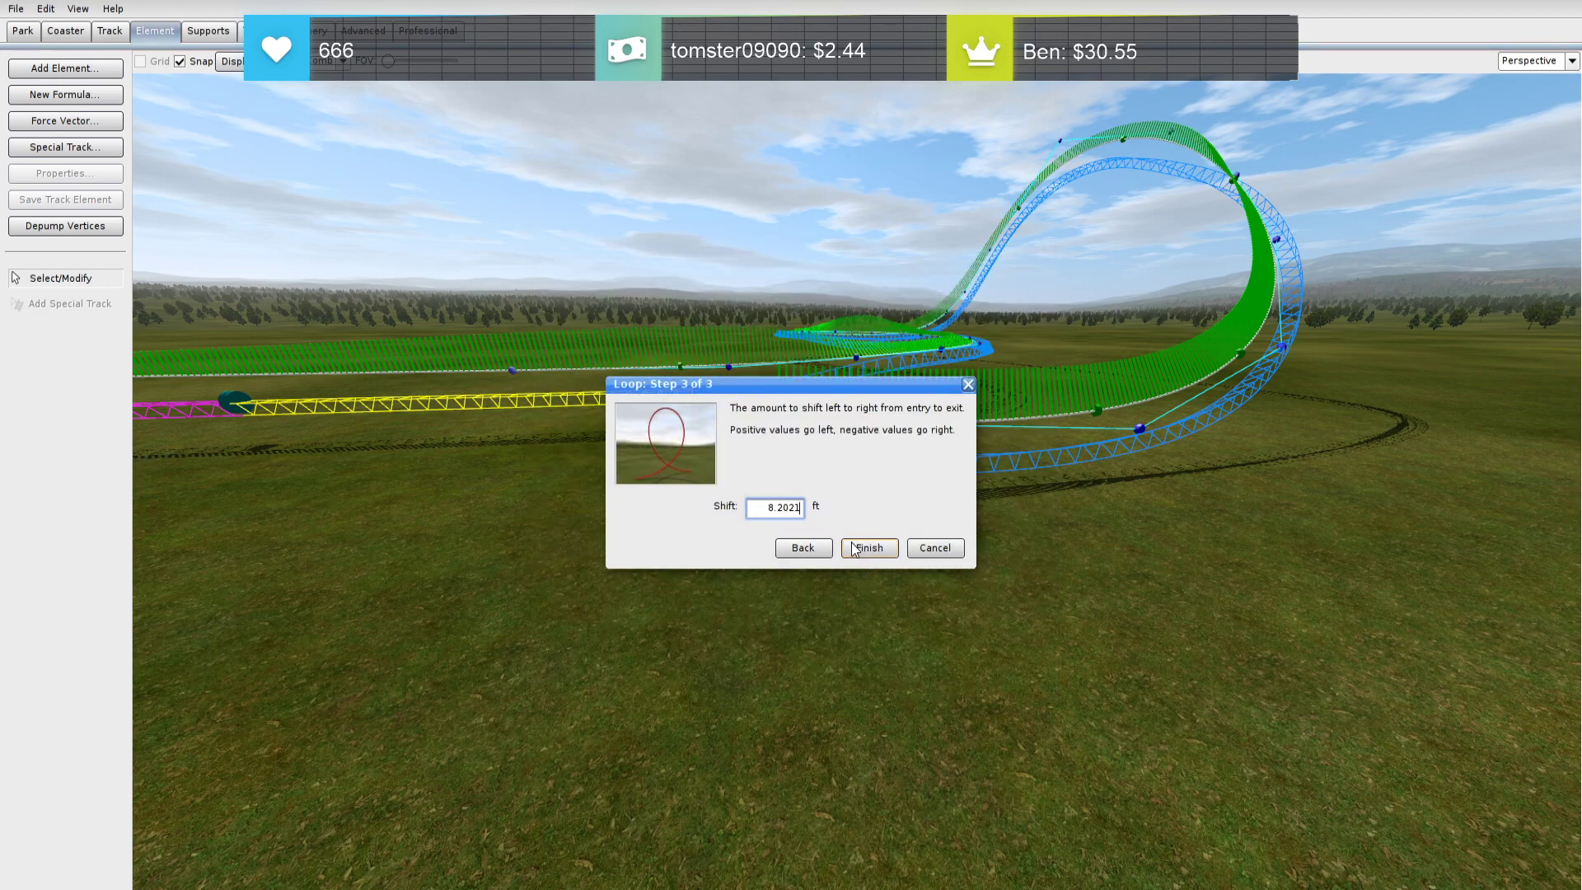
double_click(757, 507)
text(10)
click(868, 547)
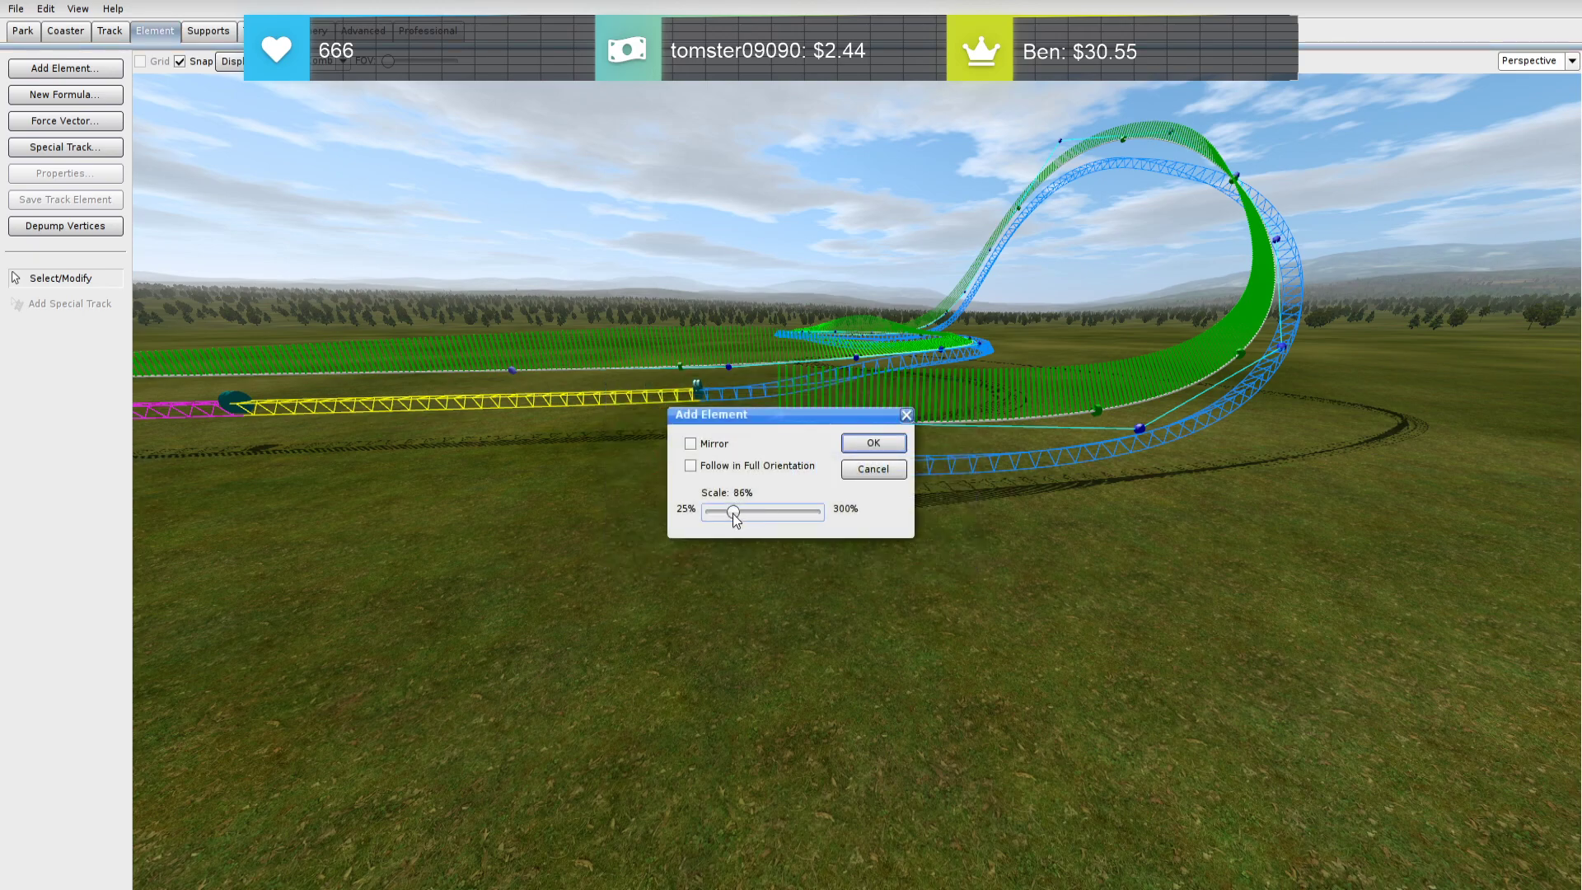
key(Return)
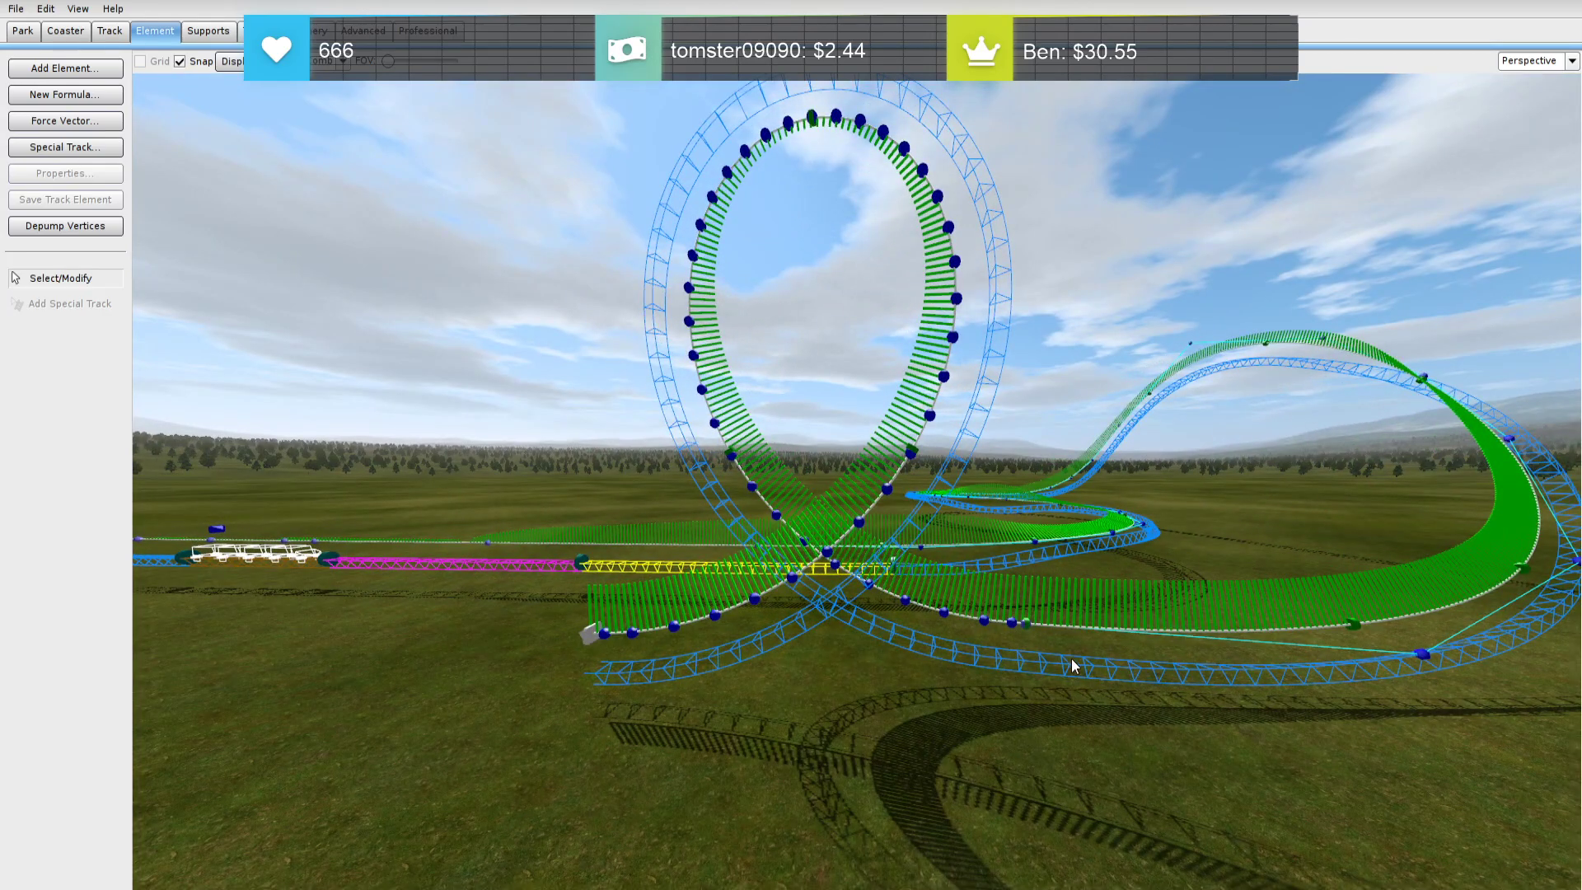
Examine the added loop from several sides with a comb display, and undo adding the loop
right_drag(1026, 626, 1295, 644)
key(w)
key(s)
right_drag(941, 499, 964, 492)
key(w)
right_drag(847, 309, 812, 260)
key(w)
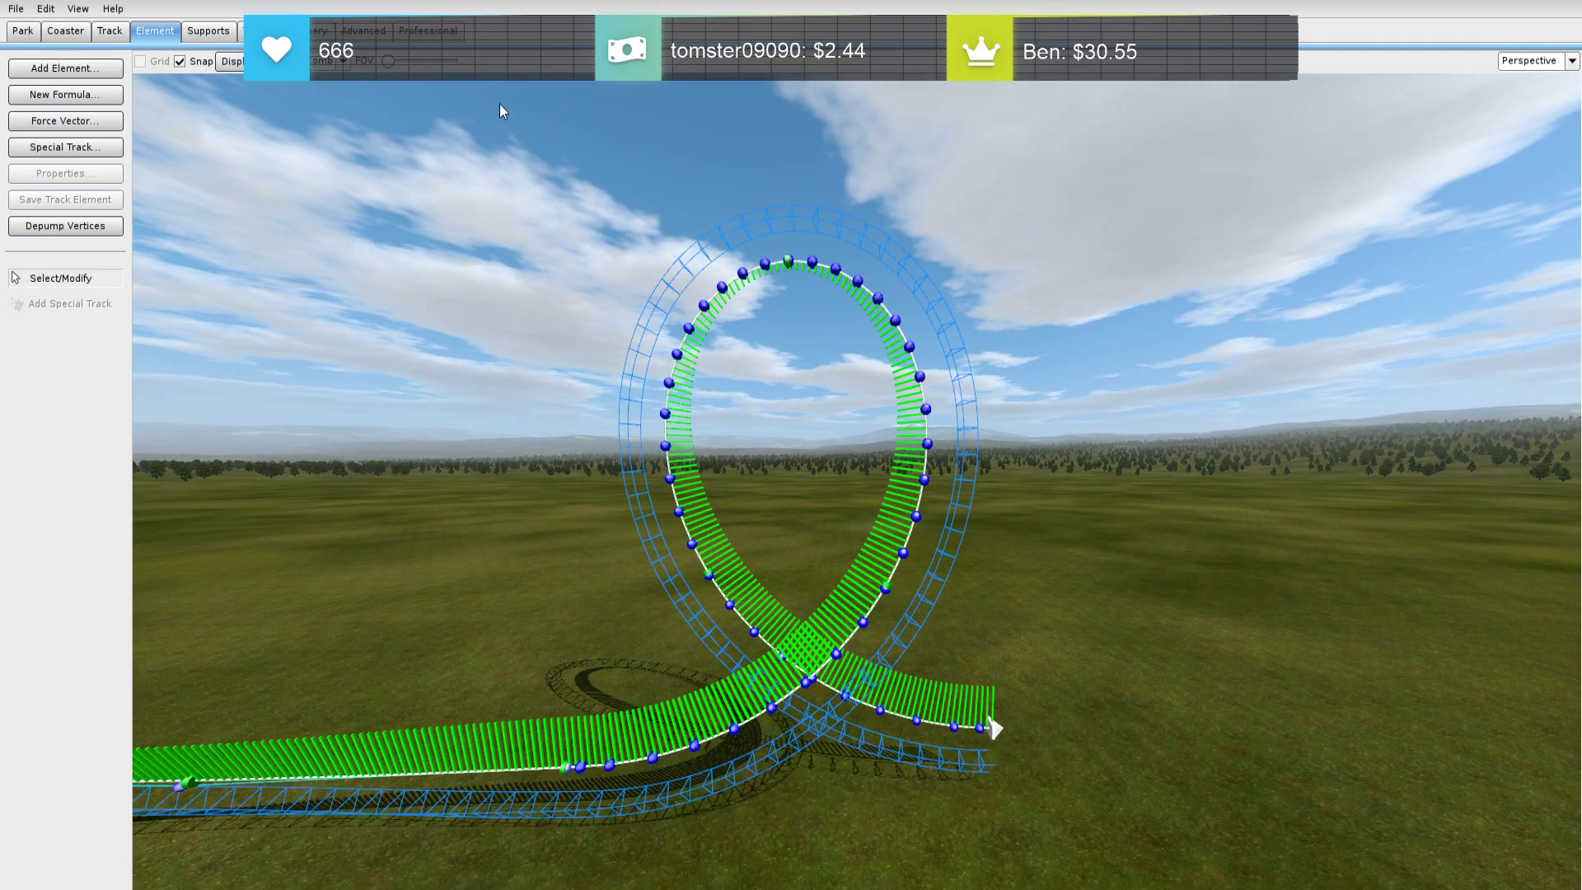
click(340, 66)
click(338, 155)
key(s)
right_drag(337, 155, 338, 196)
right_drag(641, 394, 622, 393)
key(ctrl+z)
Try a Loop element with a 45 ft radius and 10 ft shift at 80% scale, and undo adding it
click(91, 68)
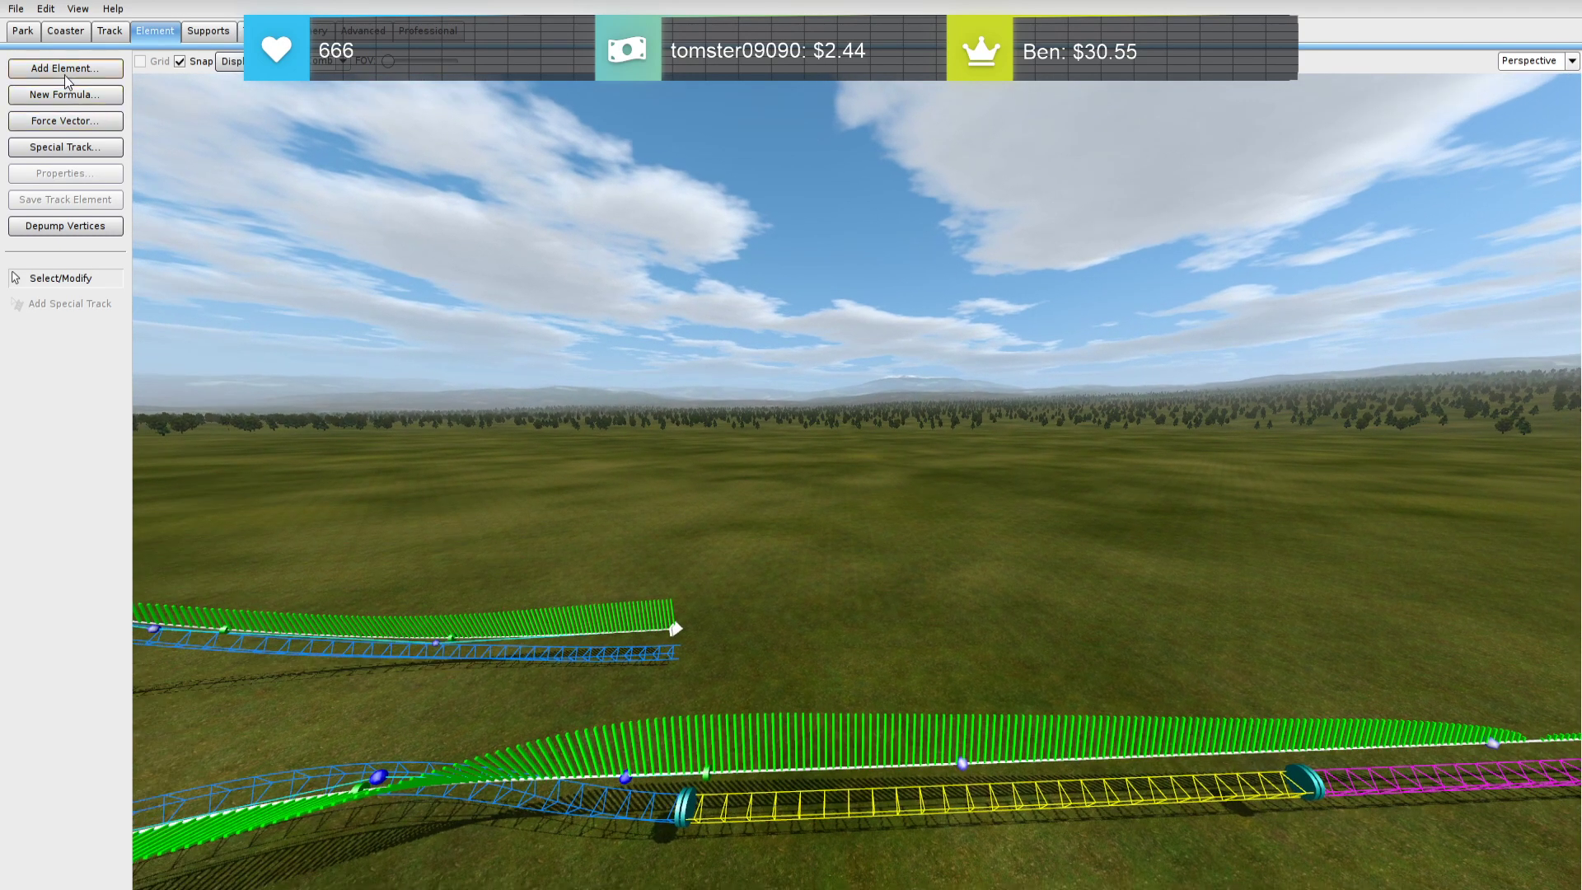
double_click(735, 545)
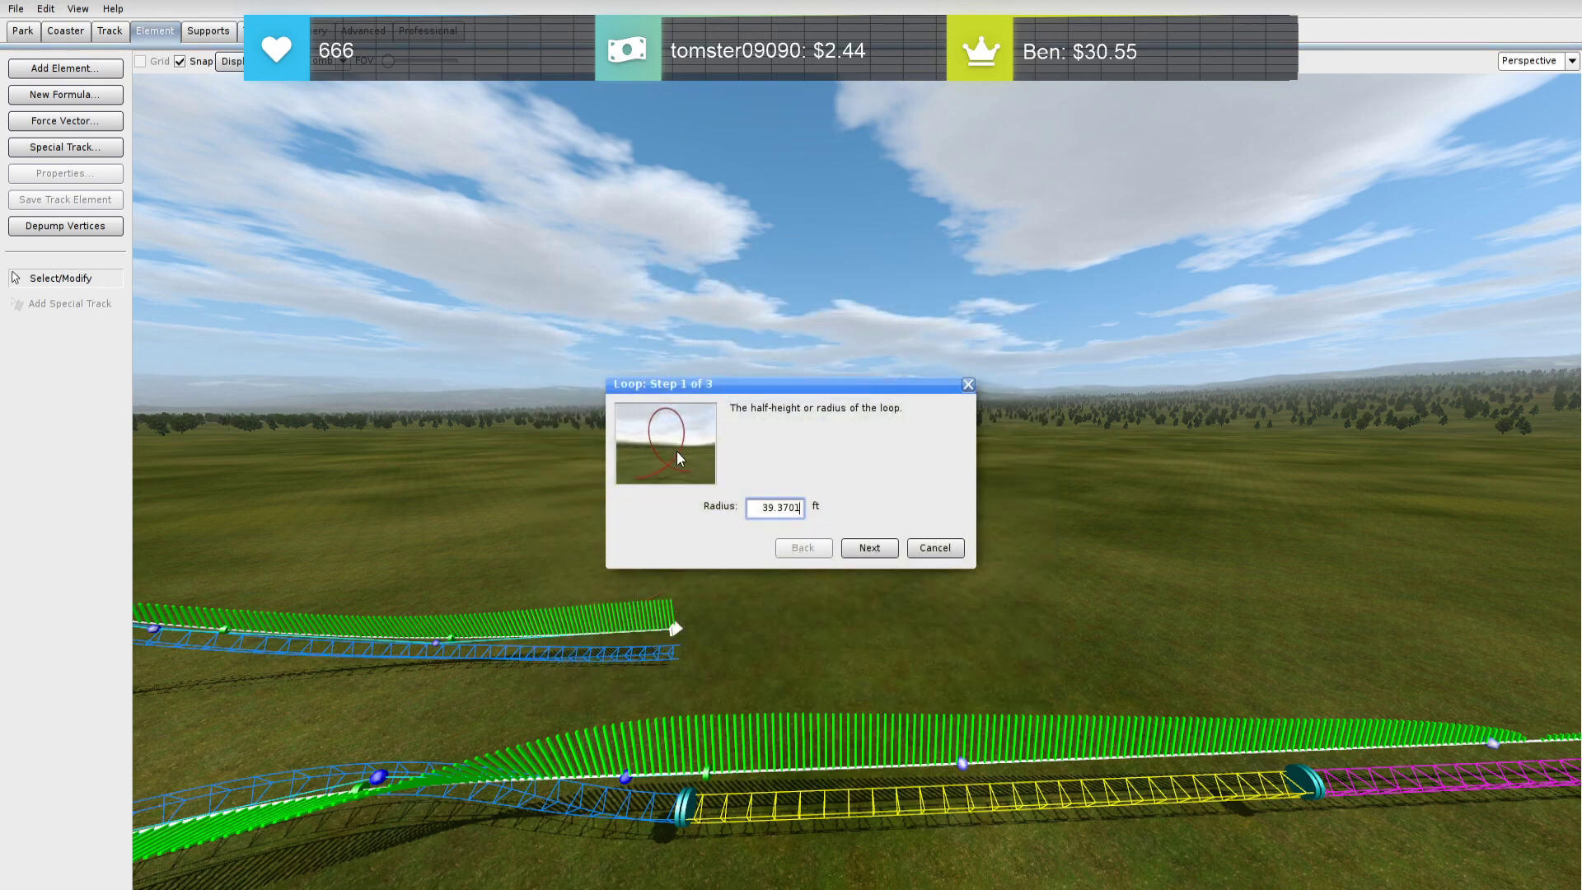
drag(759, 514, 862, 528)
text(45)
click(867, 547)
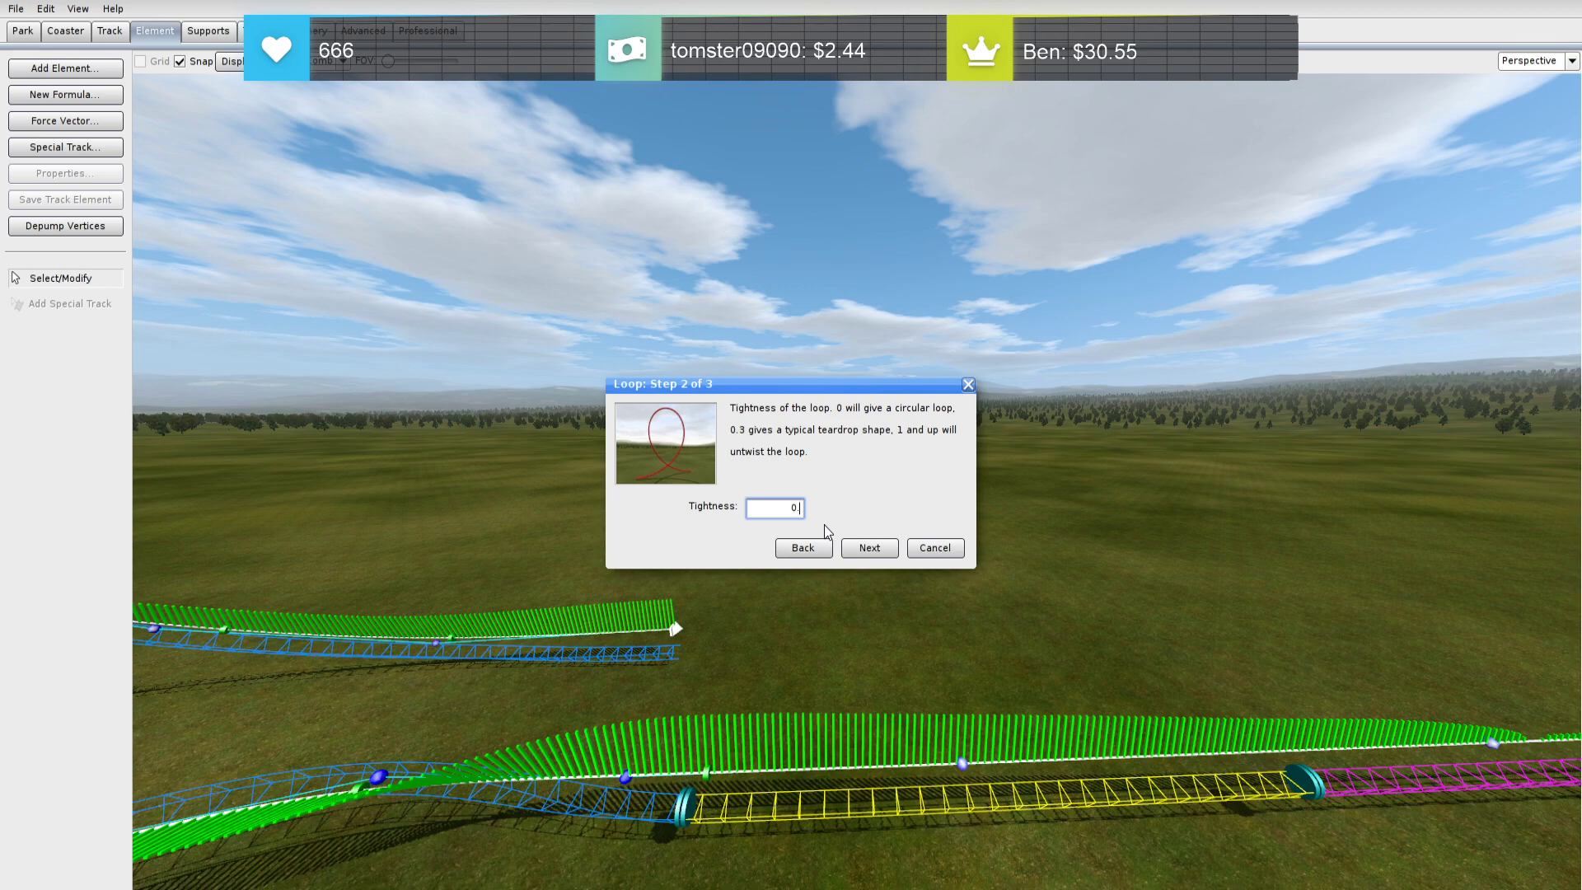
click(870, 547)
drag(771, 511, 844, 509)
text(10)
click(873, 549)
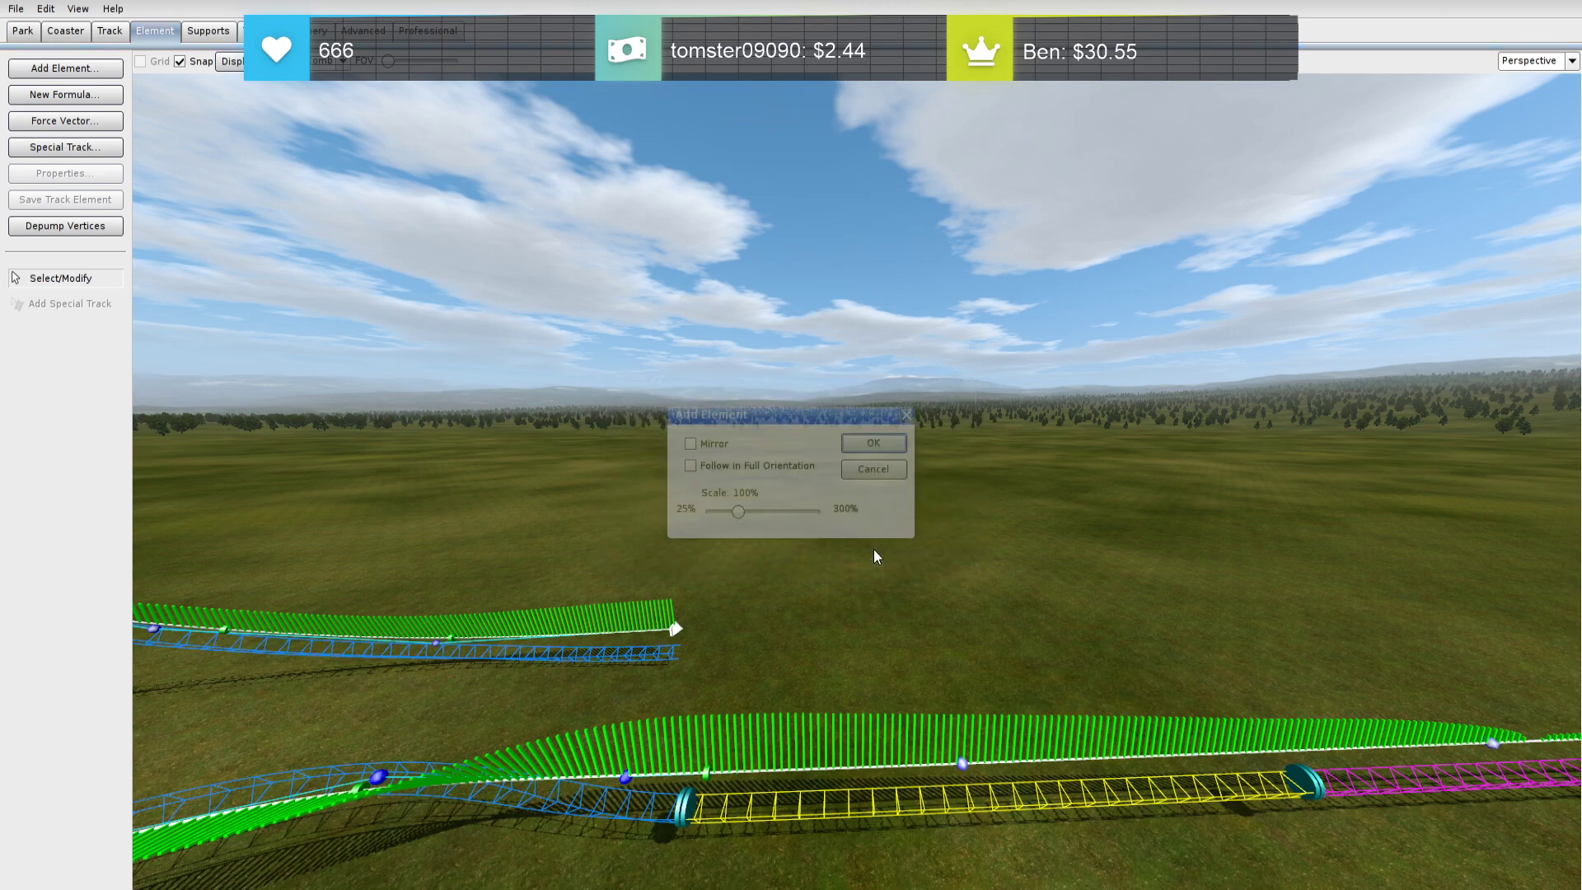
drag(732, 513, 729, 518)
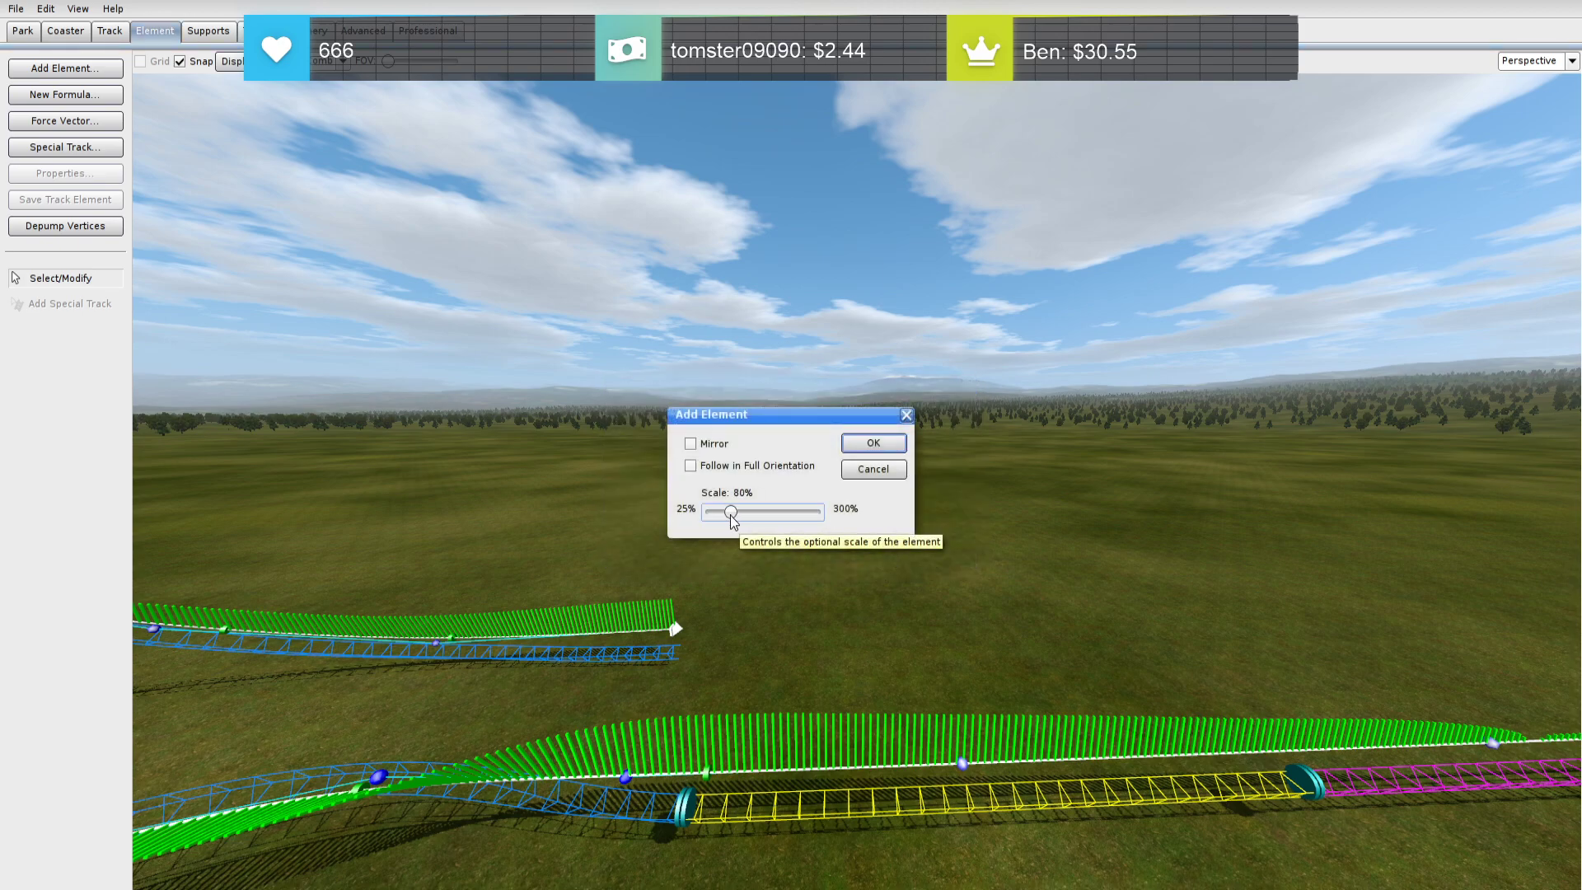
click(874, 443)
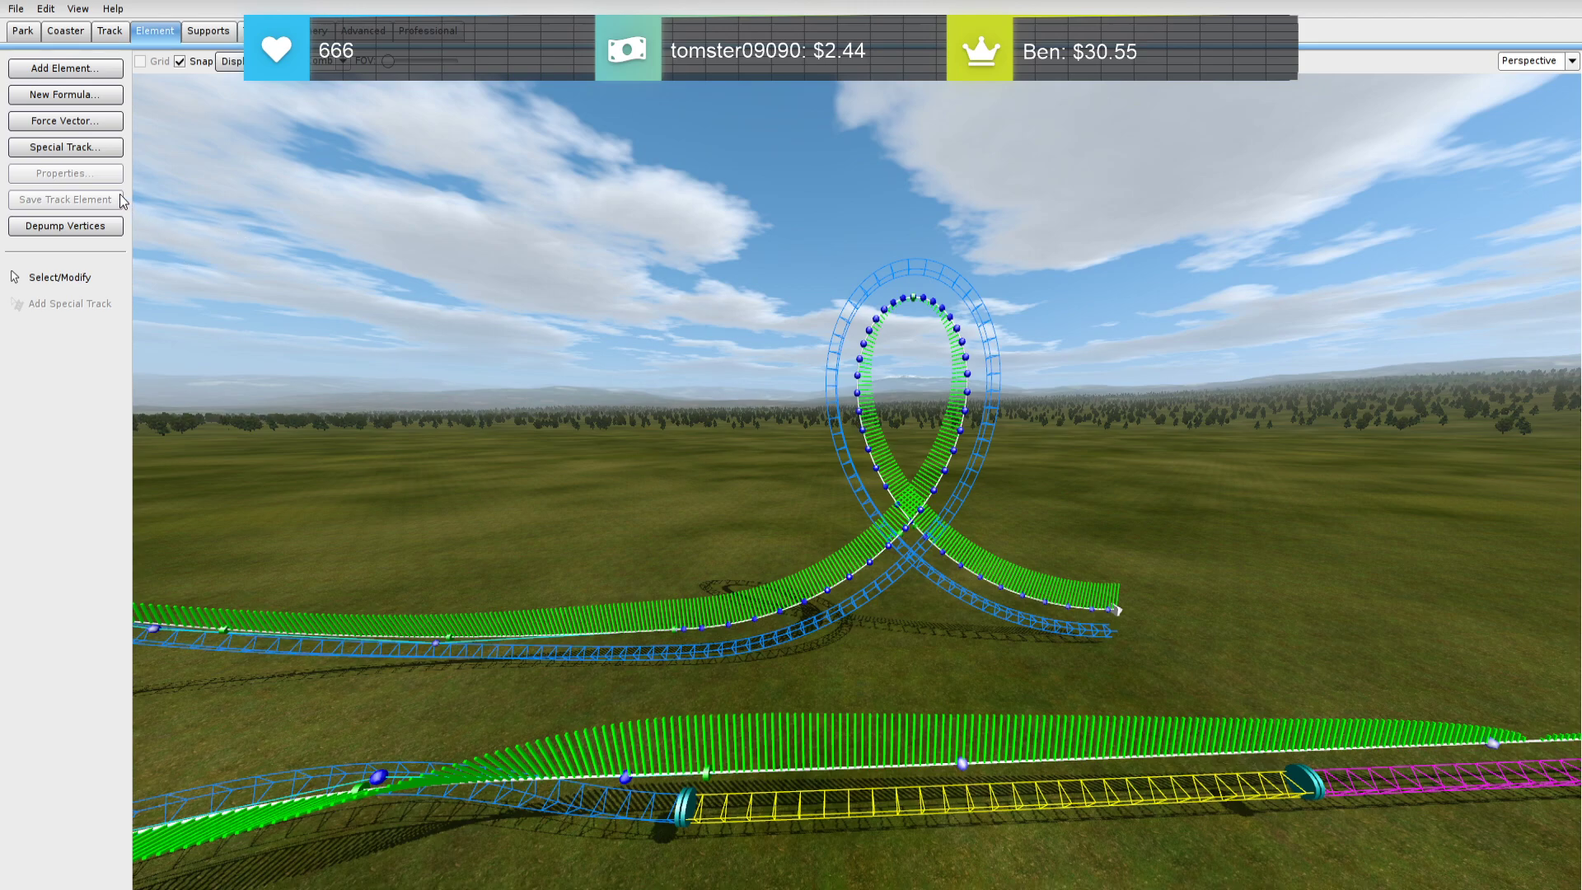
key(ctrl+z)
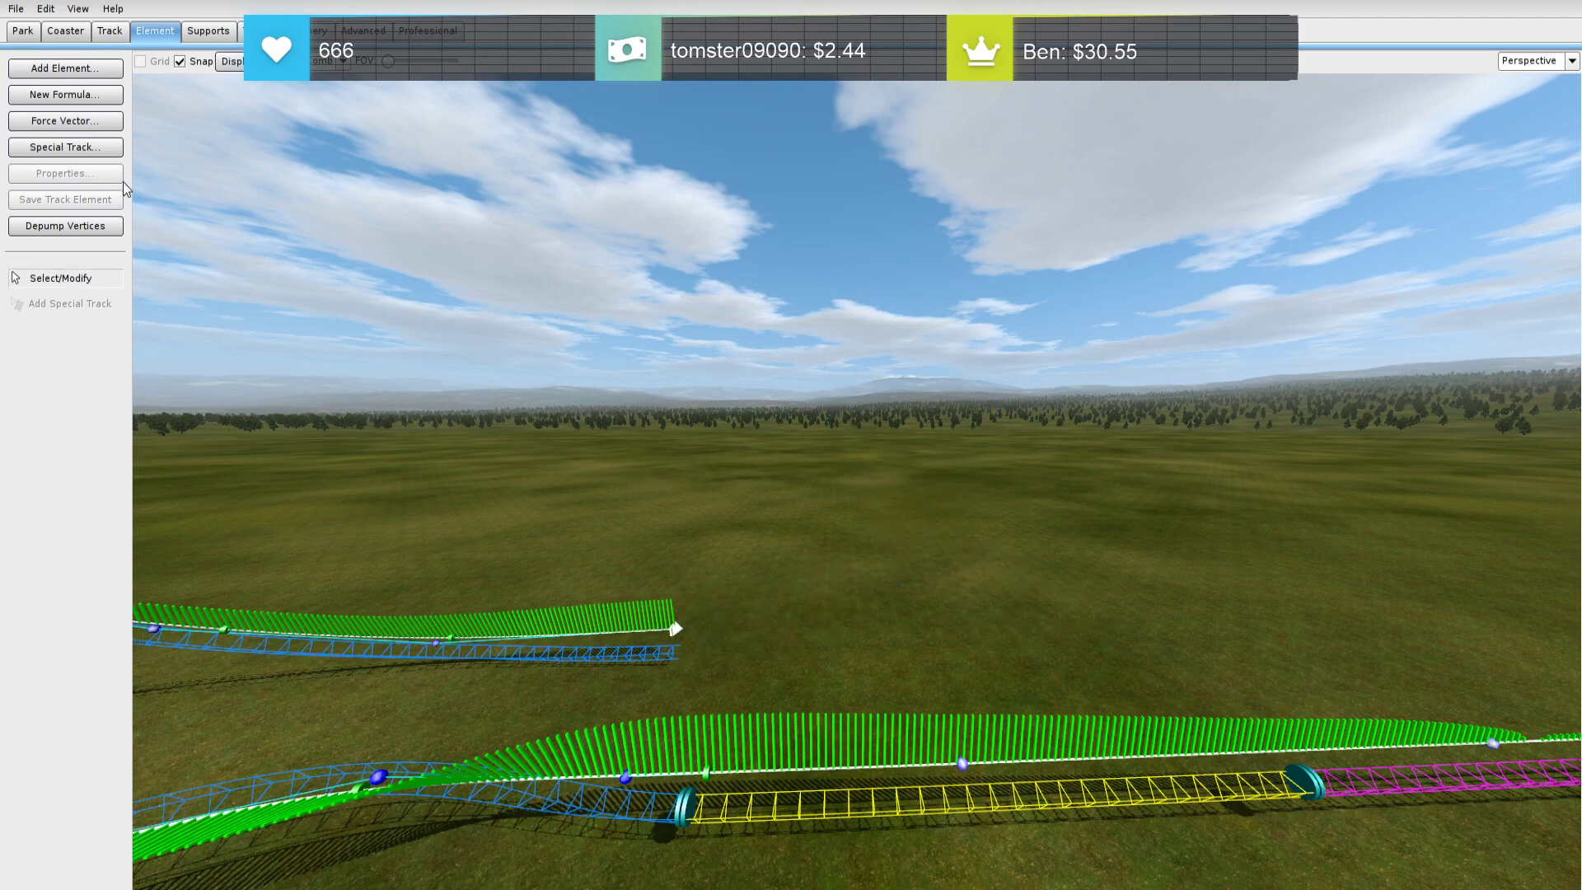
Add a Loop element to the open track end with a 30 ft radius, 0.2 tightness and 10 ft shift
click(88, 75)
double_click(732, 537)
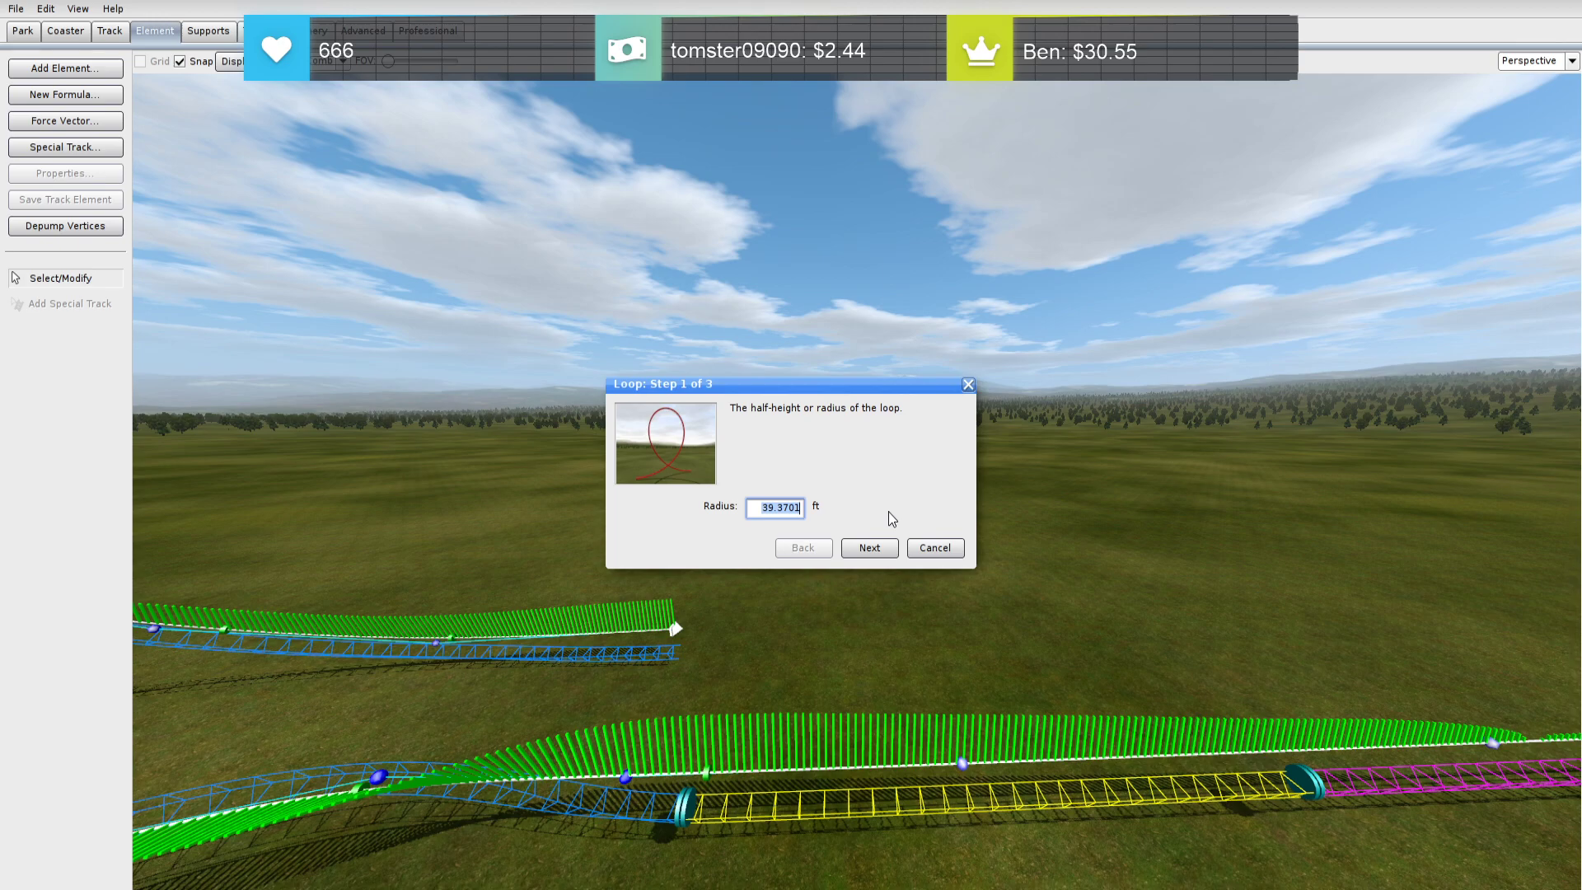
text(30)
click(867, 545)
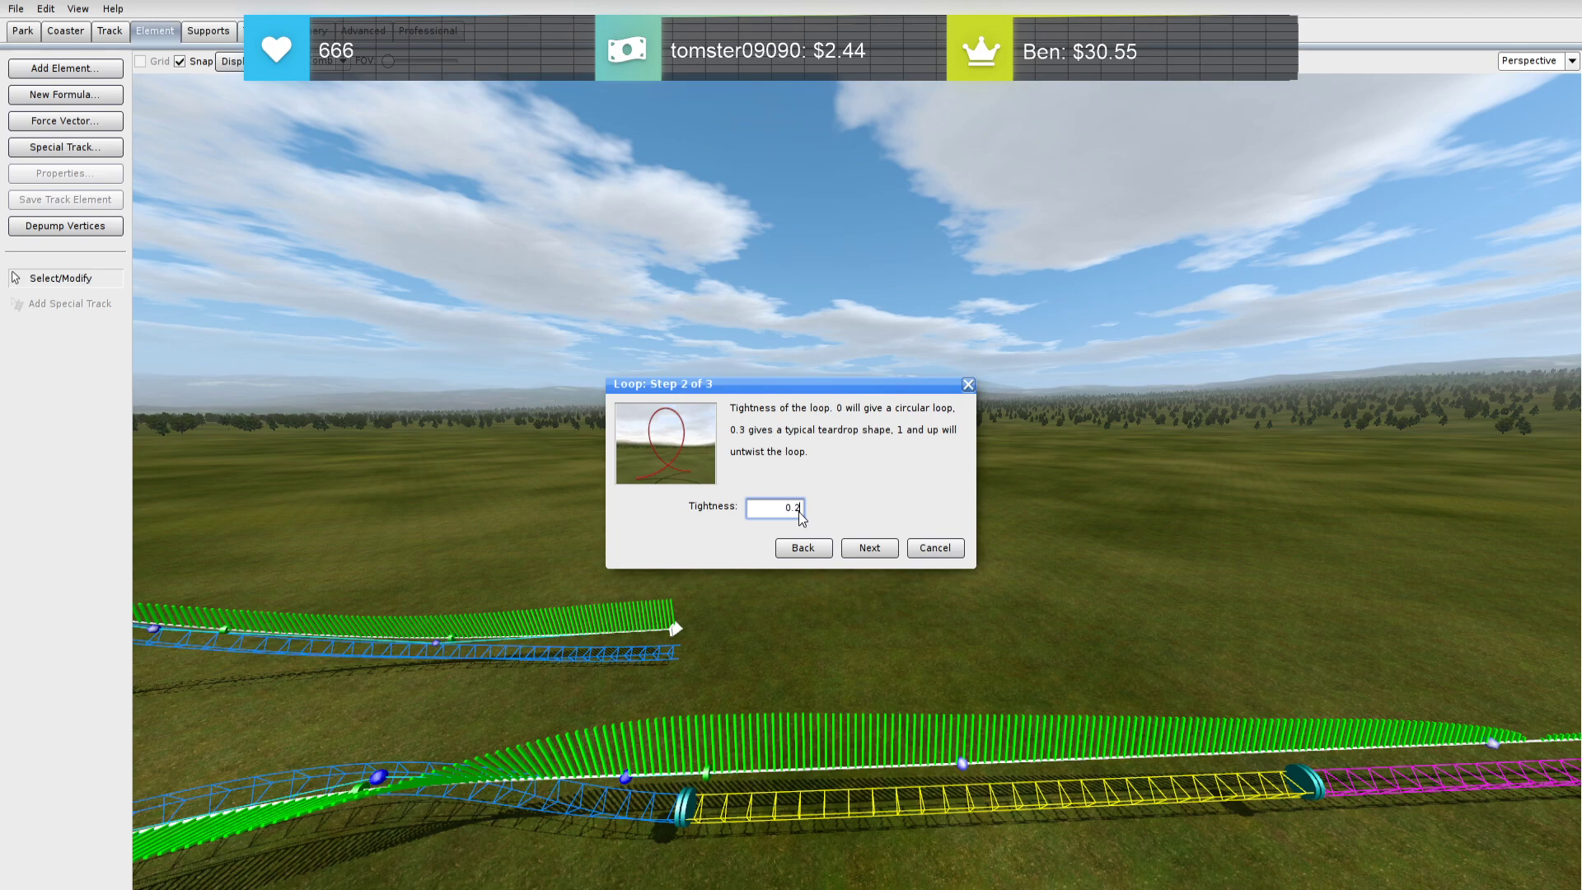
click(871, 550)
double_click(758, 515)
text(10)
click(865, 554)
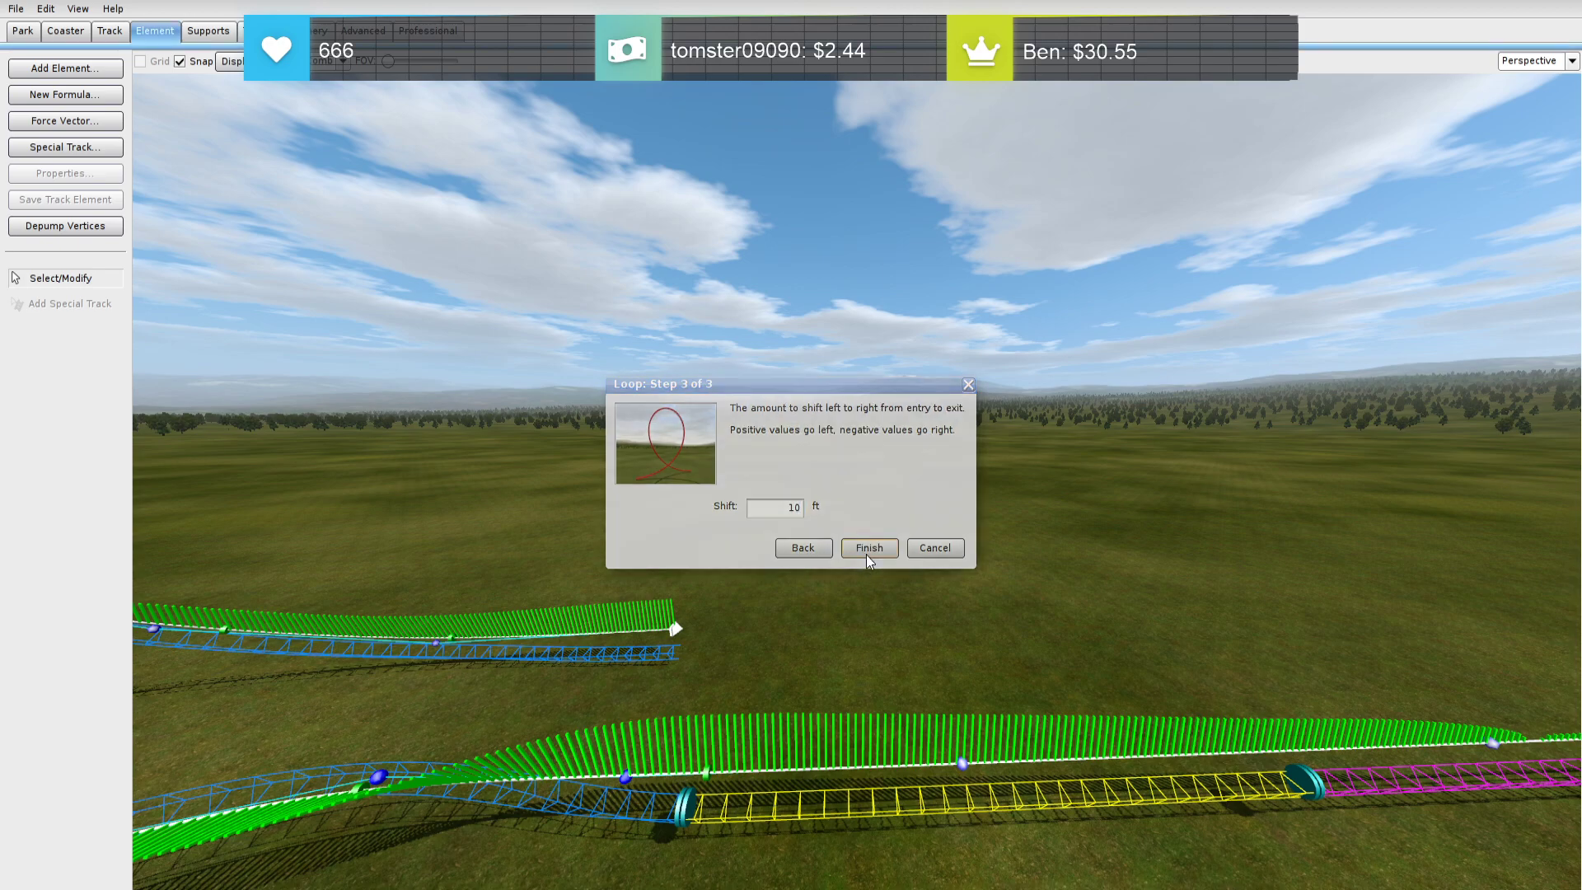
click(871, 445)
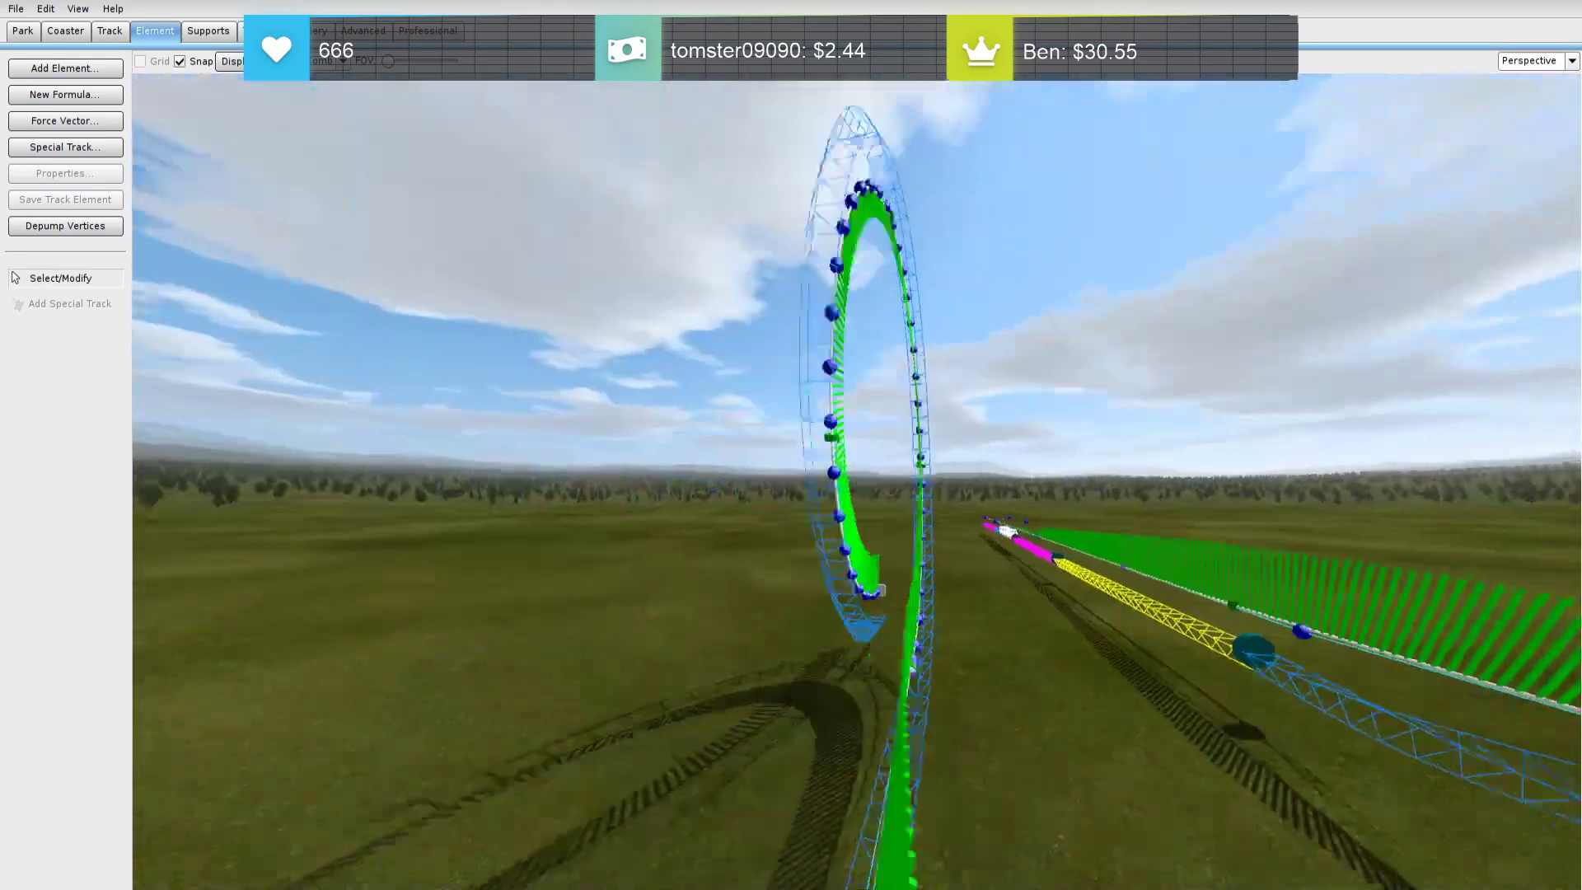
Examine the new loop, its entry and its exit from several angles
right_drag(872, 445, 872, 568)
scroll(872, 445, down, 3)
scroll(871, 445, up, 6)
right_drag(872, 445, 1006, 463)
drag(818, 412, 983, 423)
right_drag(929, 452, 577, 482)
scroll(659, 486, down, 5)
scroll(857, 445, up, 6)
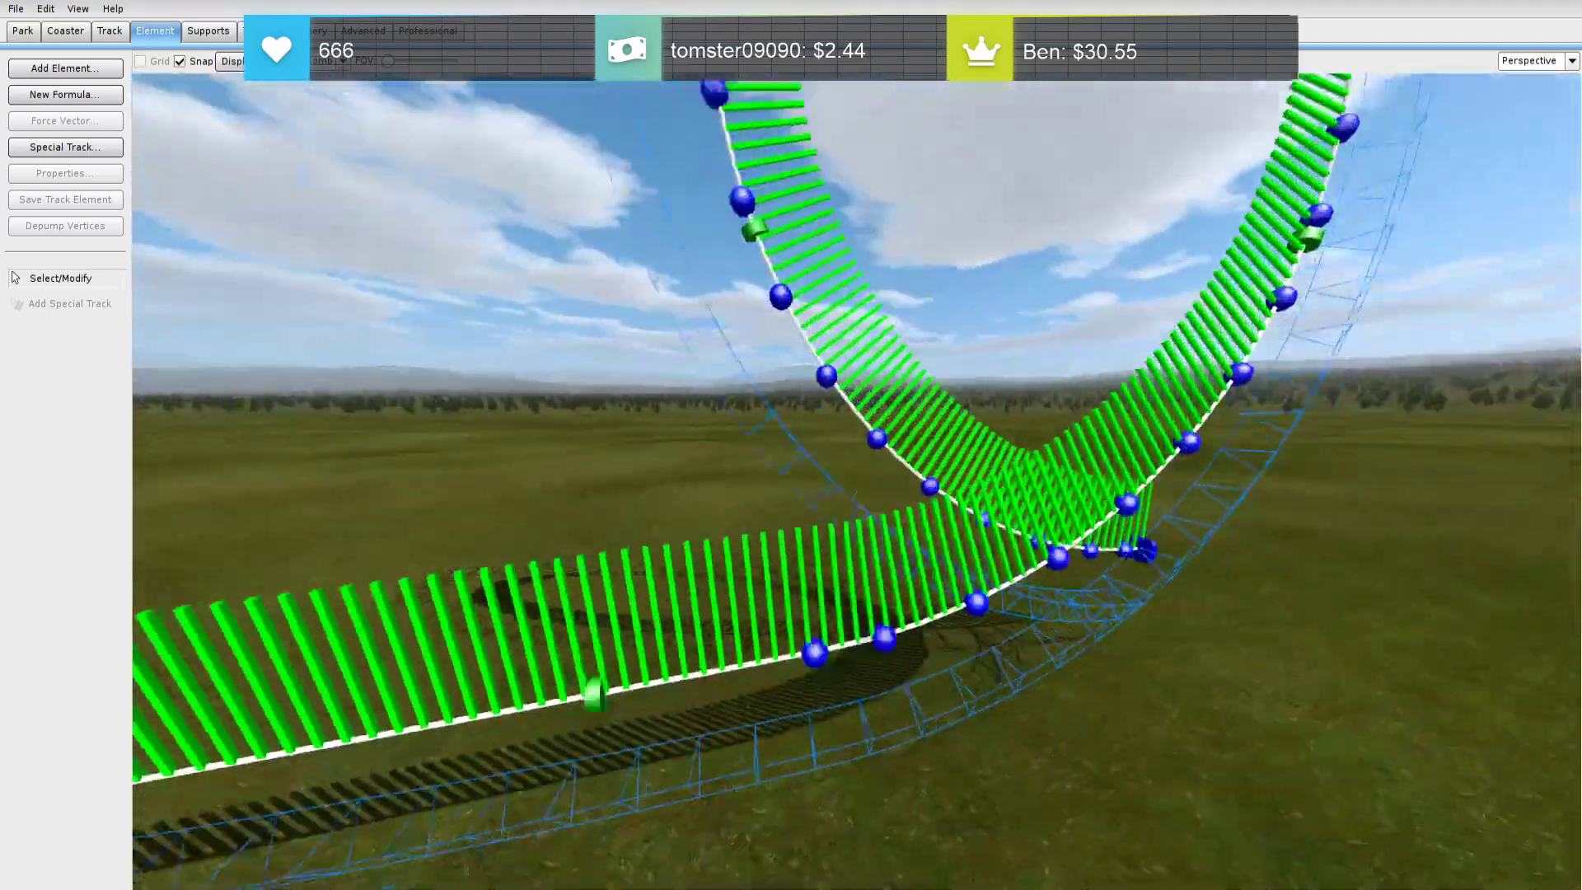
scroll(857, 444, down, 6)
right_drag(856, 445, 853, 510)
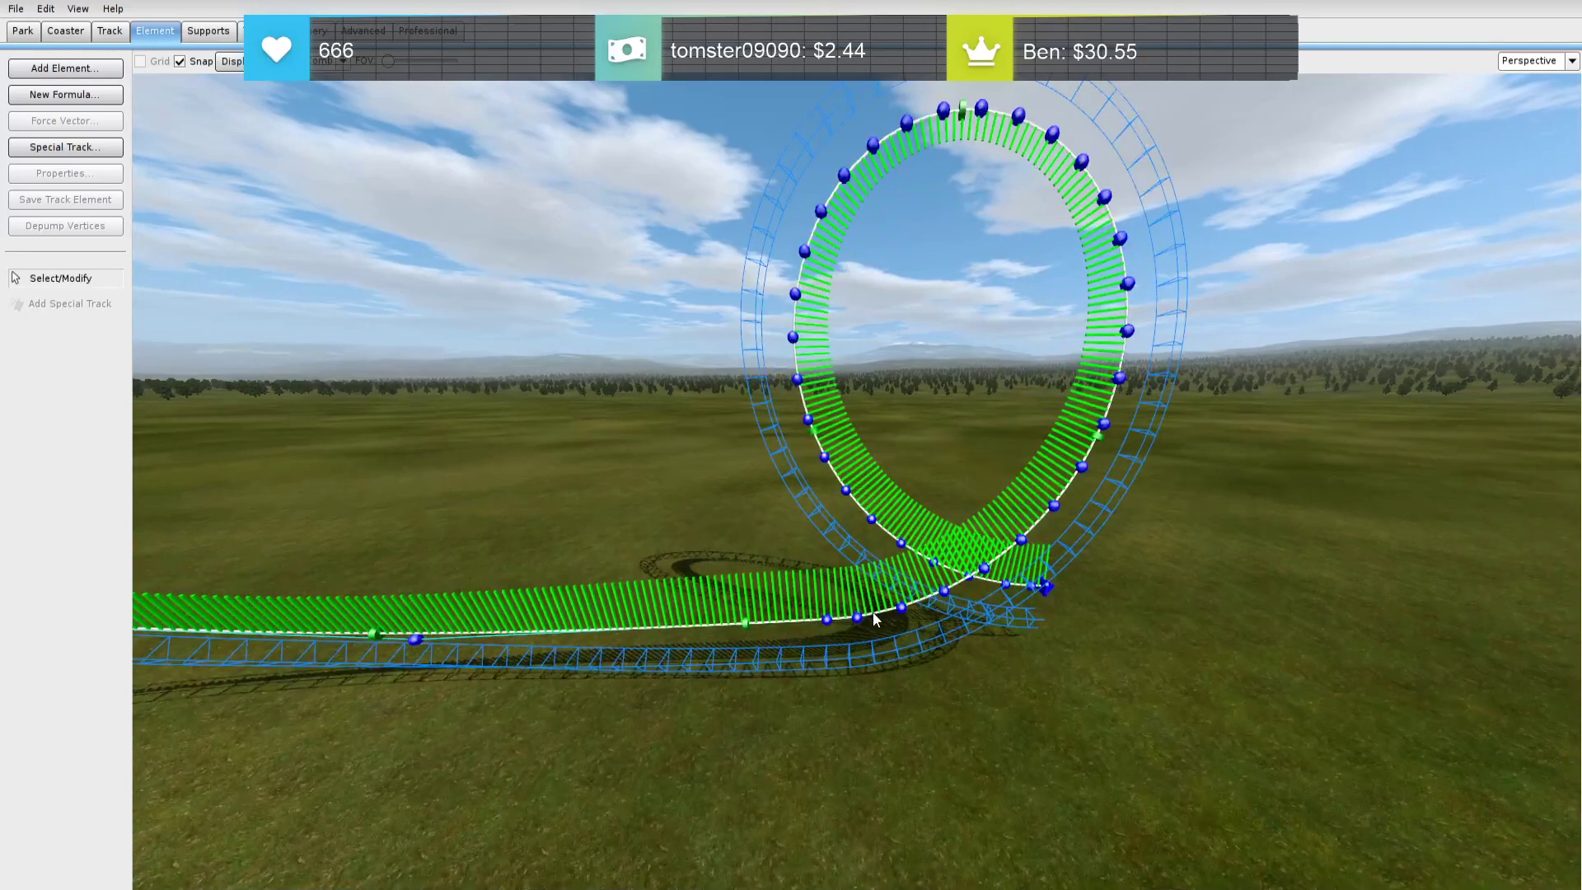
Select every other vertex around the loop from its entry to its exit, and delete the selected vertices
click(859, 617)
shift+click(946, 593)
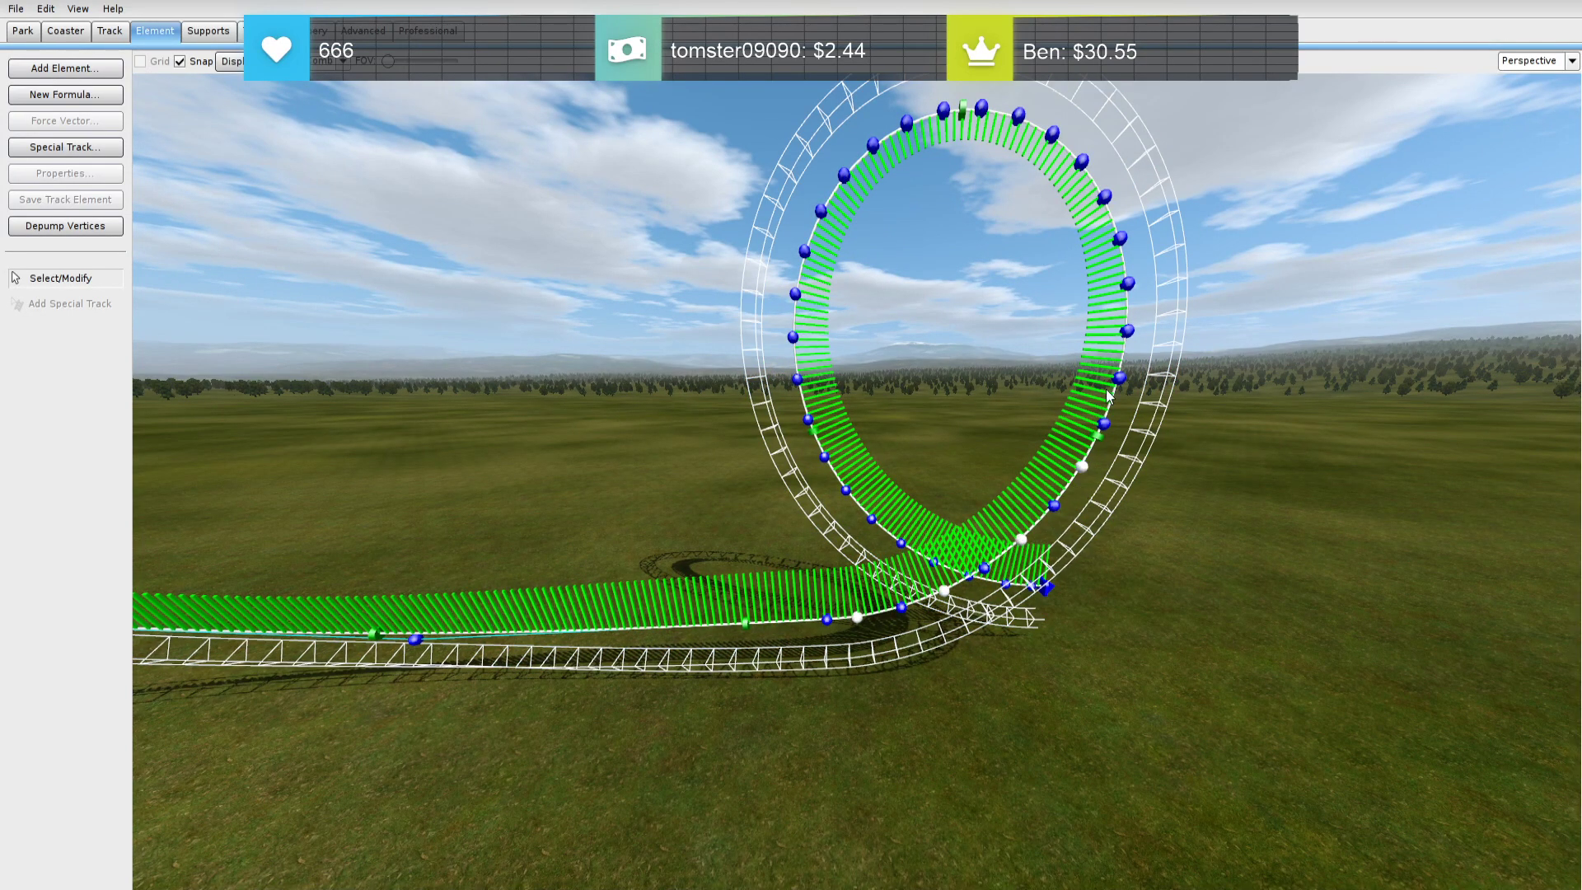
shift+click(1127, 283)
shift+click(1104, 197)
shift+click(1051, 134)
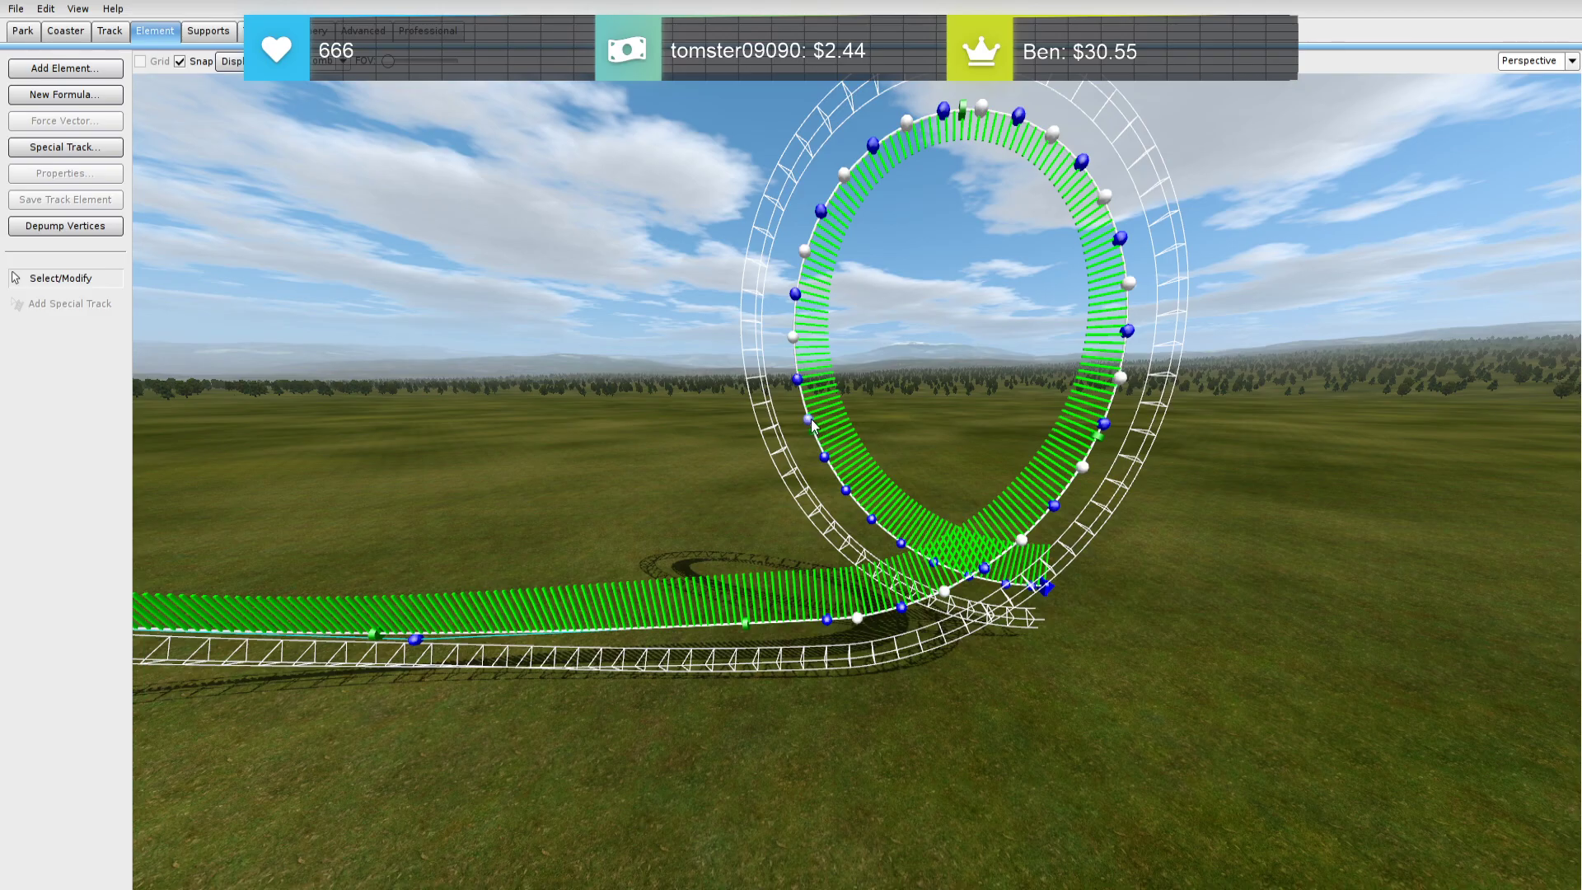
shift+click(847, 490)
shift+click(901, 543)
key(w)
right_drag(905, 550, 961, 581)
key(s)
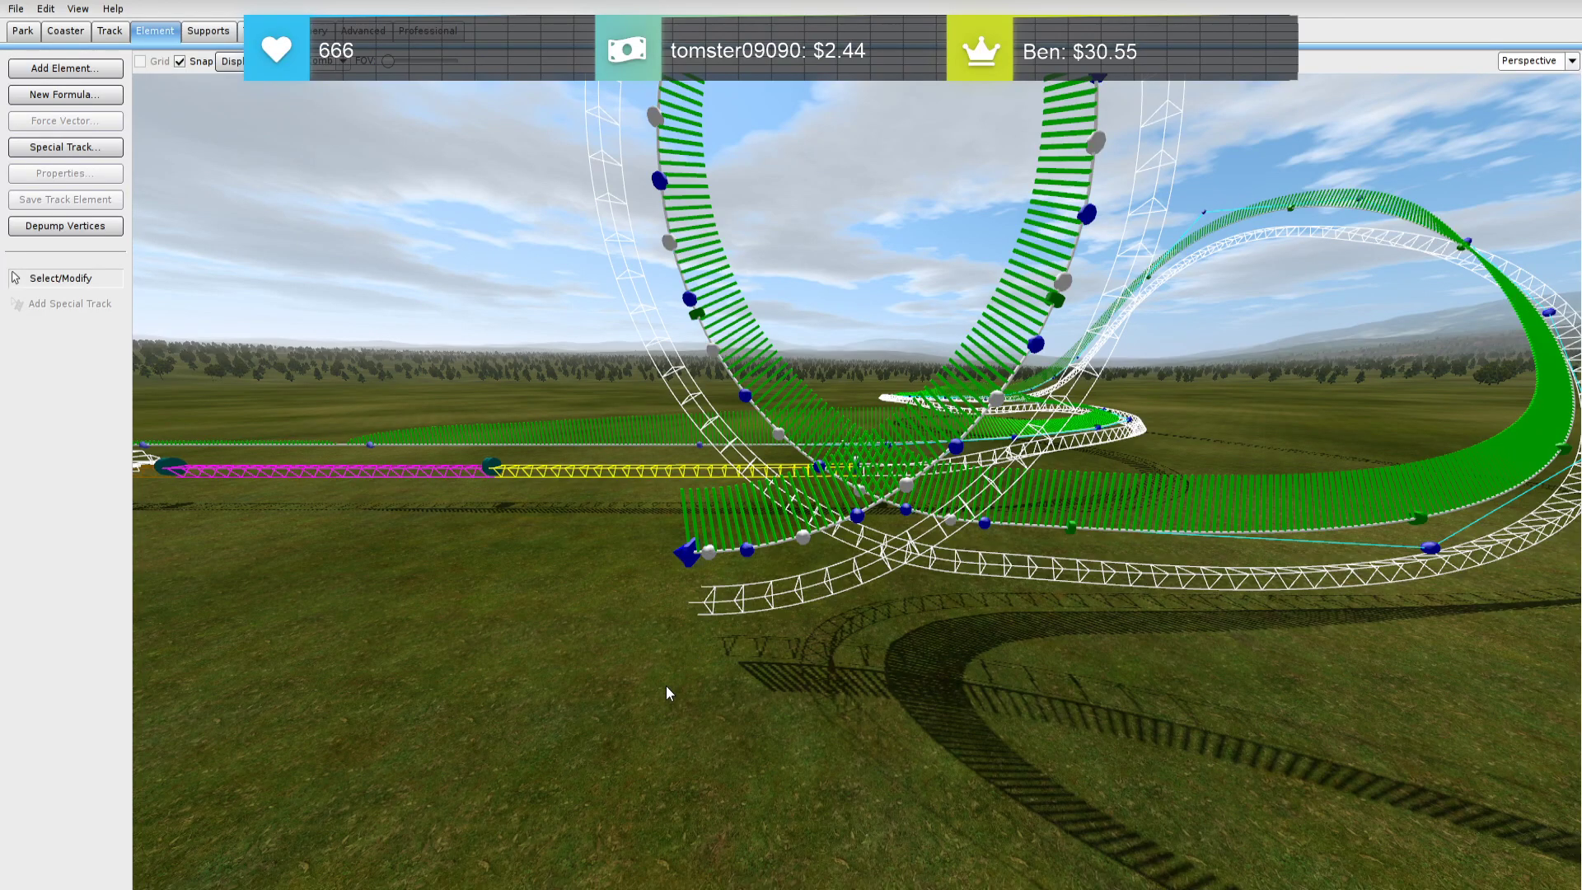
key(Delete)
Select all of the loop's remaining vertices, depump them, and clear the selection
key(w)
right_drag(635, 660, 842, 615)
key(s)
drag(1064, 646, 572, 310)
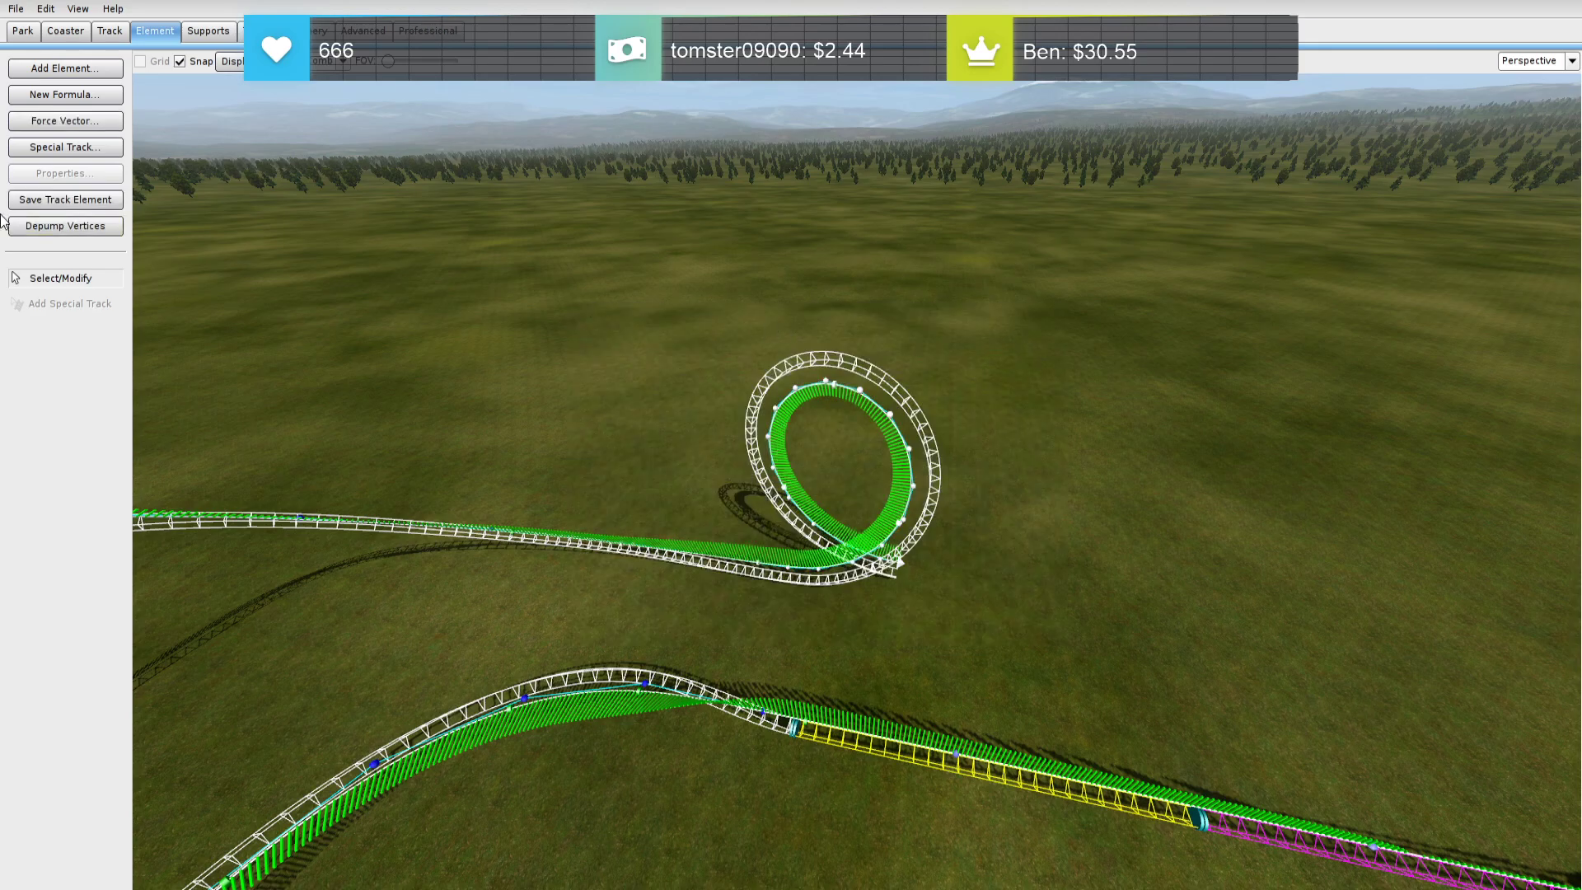
click(66, 227)
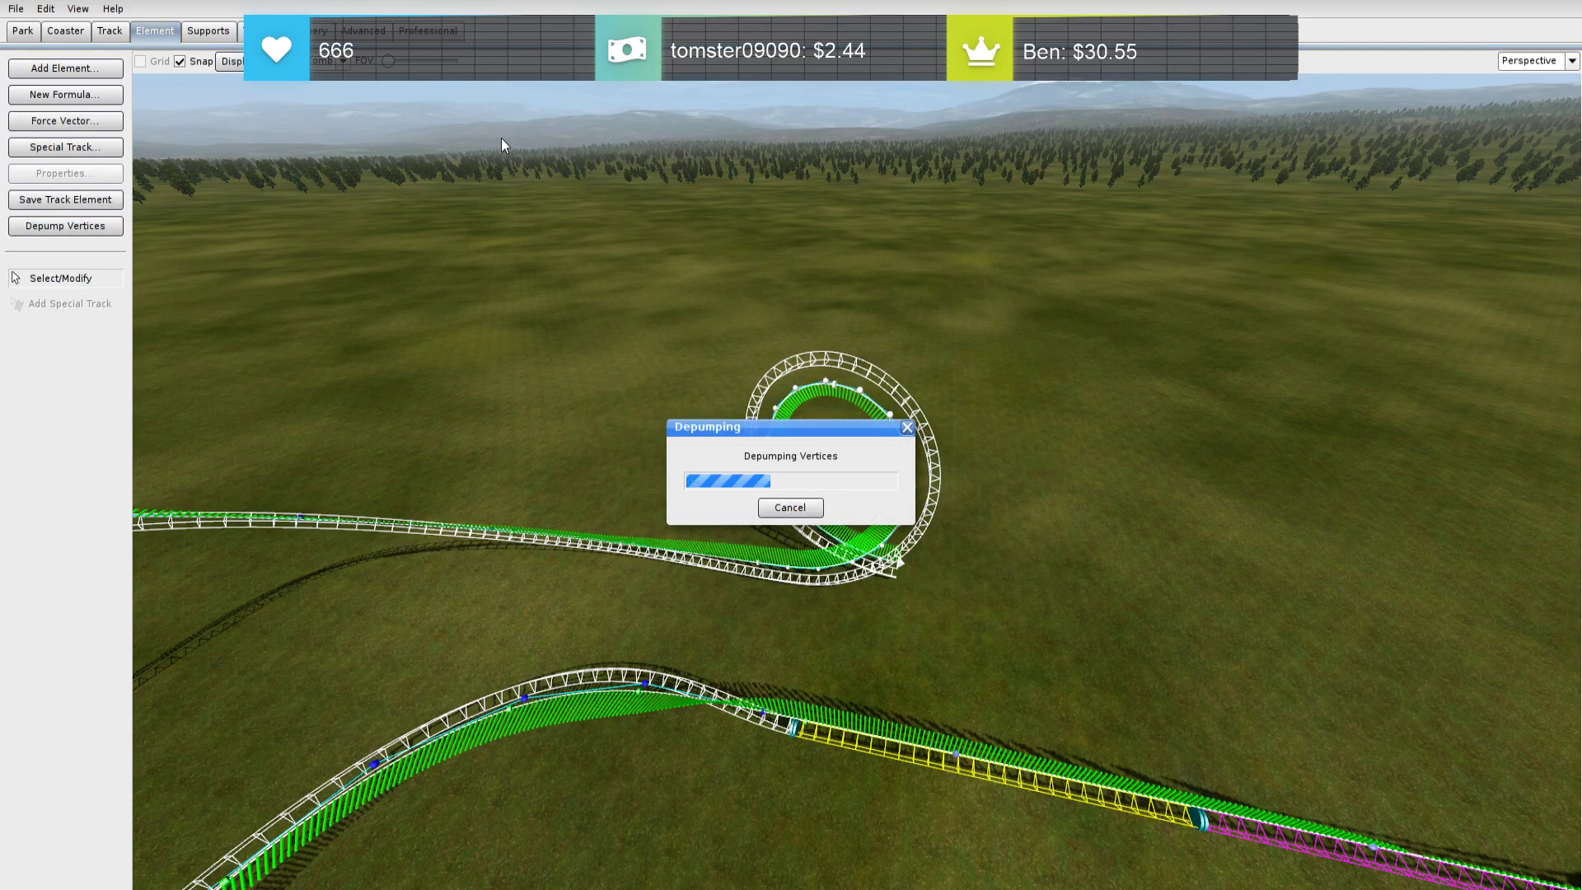
click(683, 292)
Inspect the track leading into the loop and the settings of the roll point at its entry
key(w)
right_drag(682, 292, 676, 324)
key(s)
key(w)
key(d)
key(a)
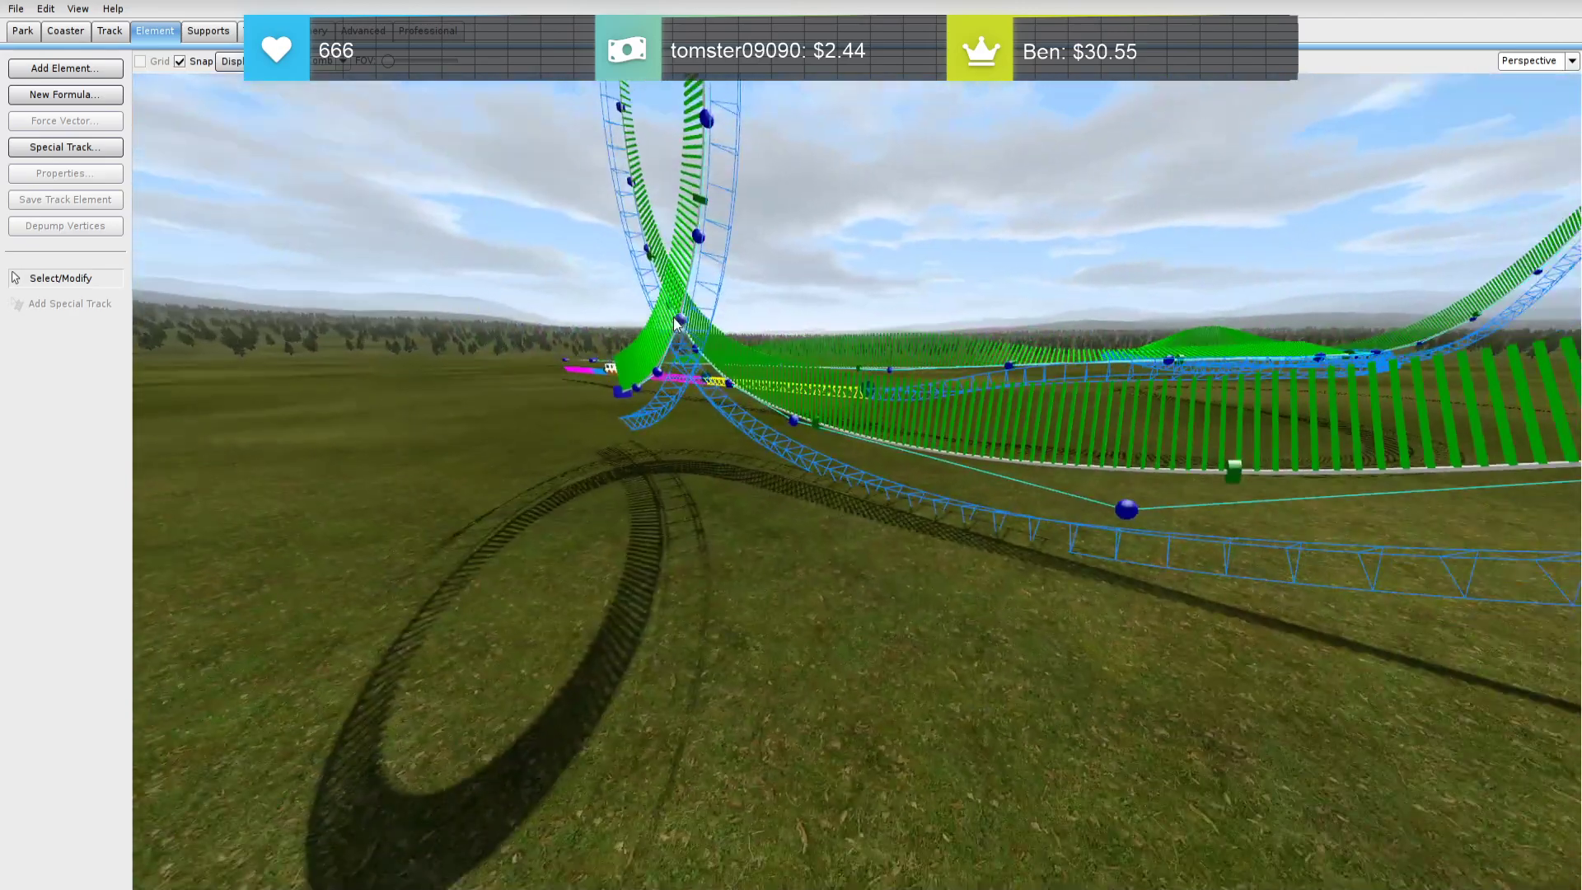
double_click(776, 408)
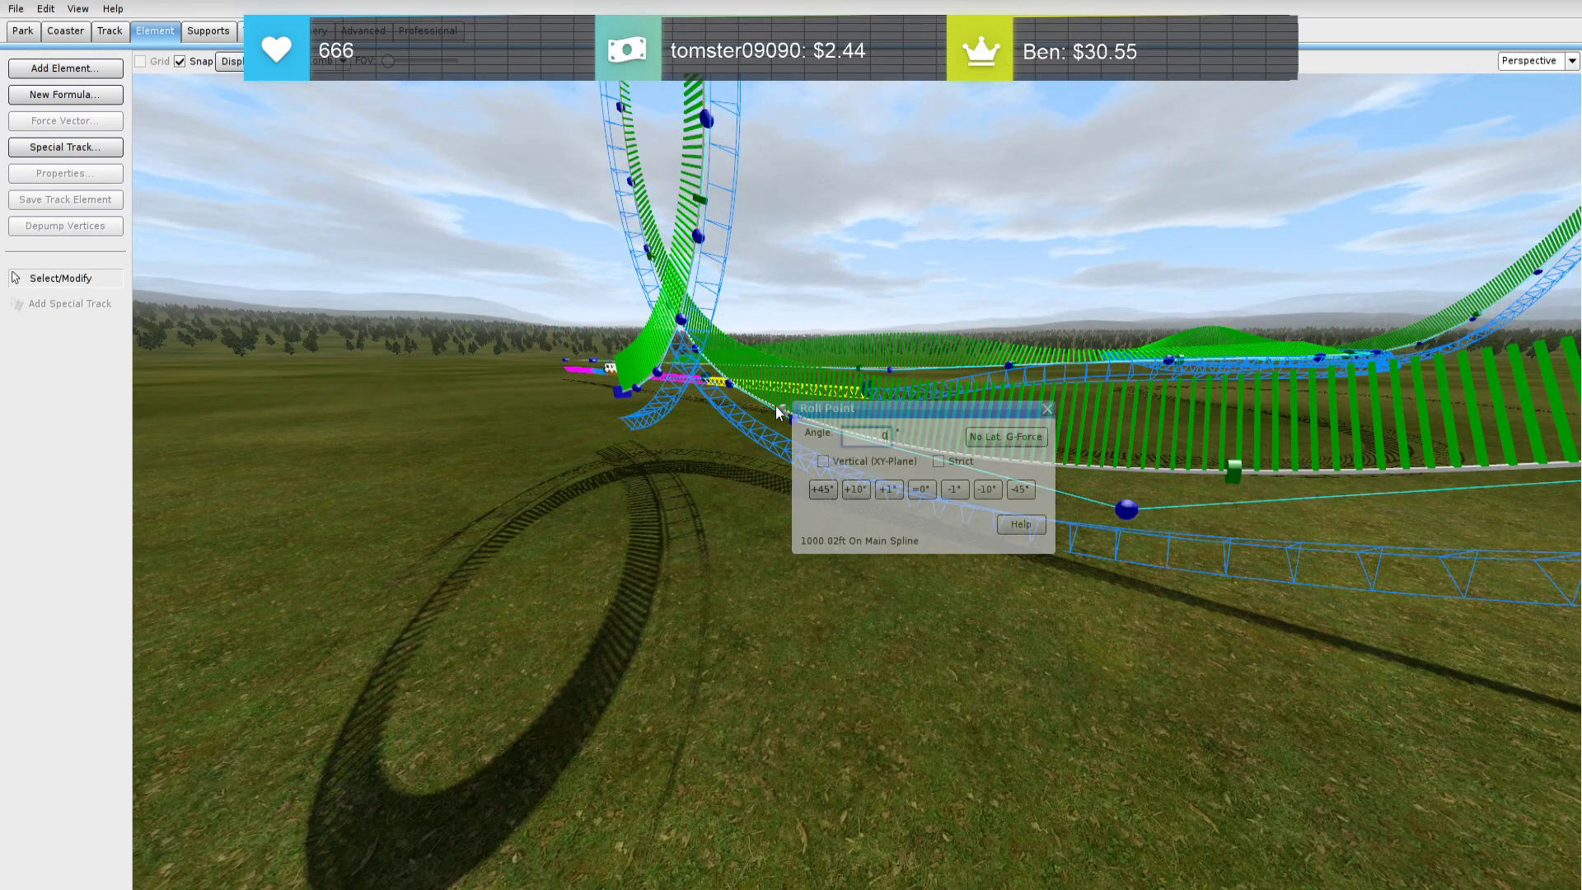
click(1048, 411)
Display the G-Force Comb on the track and examine the forces around the loop
key(d)
right_drag(1038, 420, 948, 399)
key(s)
click(341, 62)
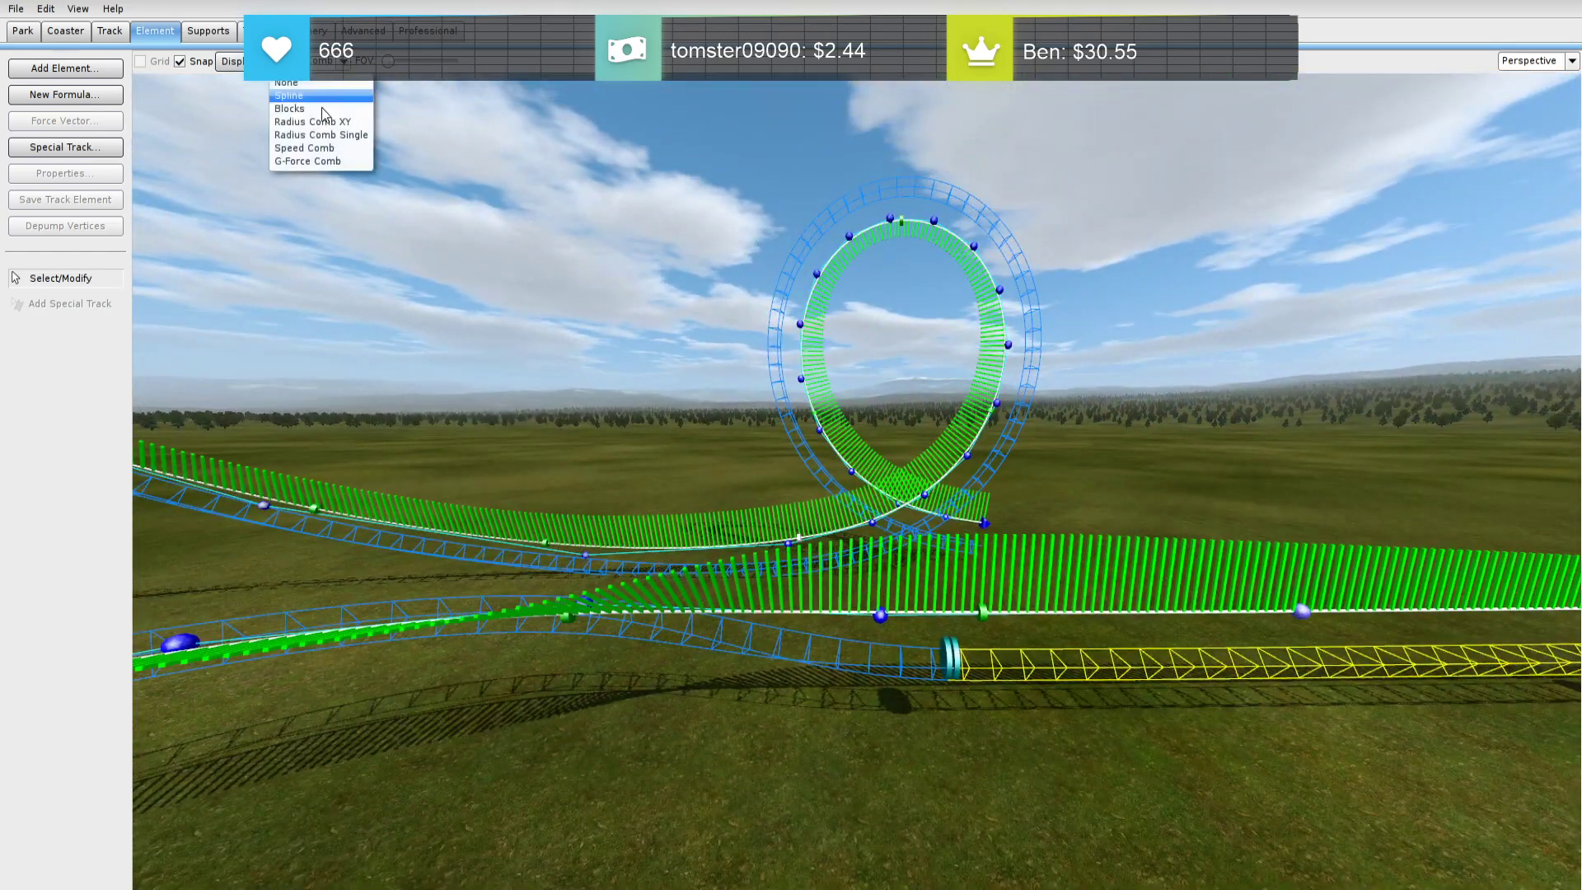
click(326, 163)
key(a)
mouse_move(765, 353)
right_down()
mouse_move(772, 367)
mouse_move(857, 346)
mouse_move(1062, 348)
mouse_move(780, 368)
right_up()
key(s)
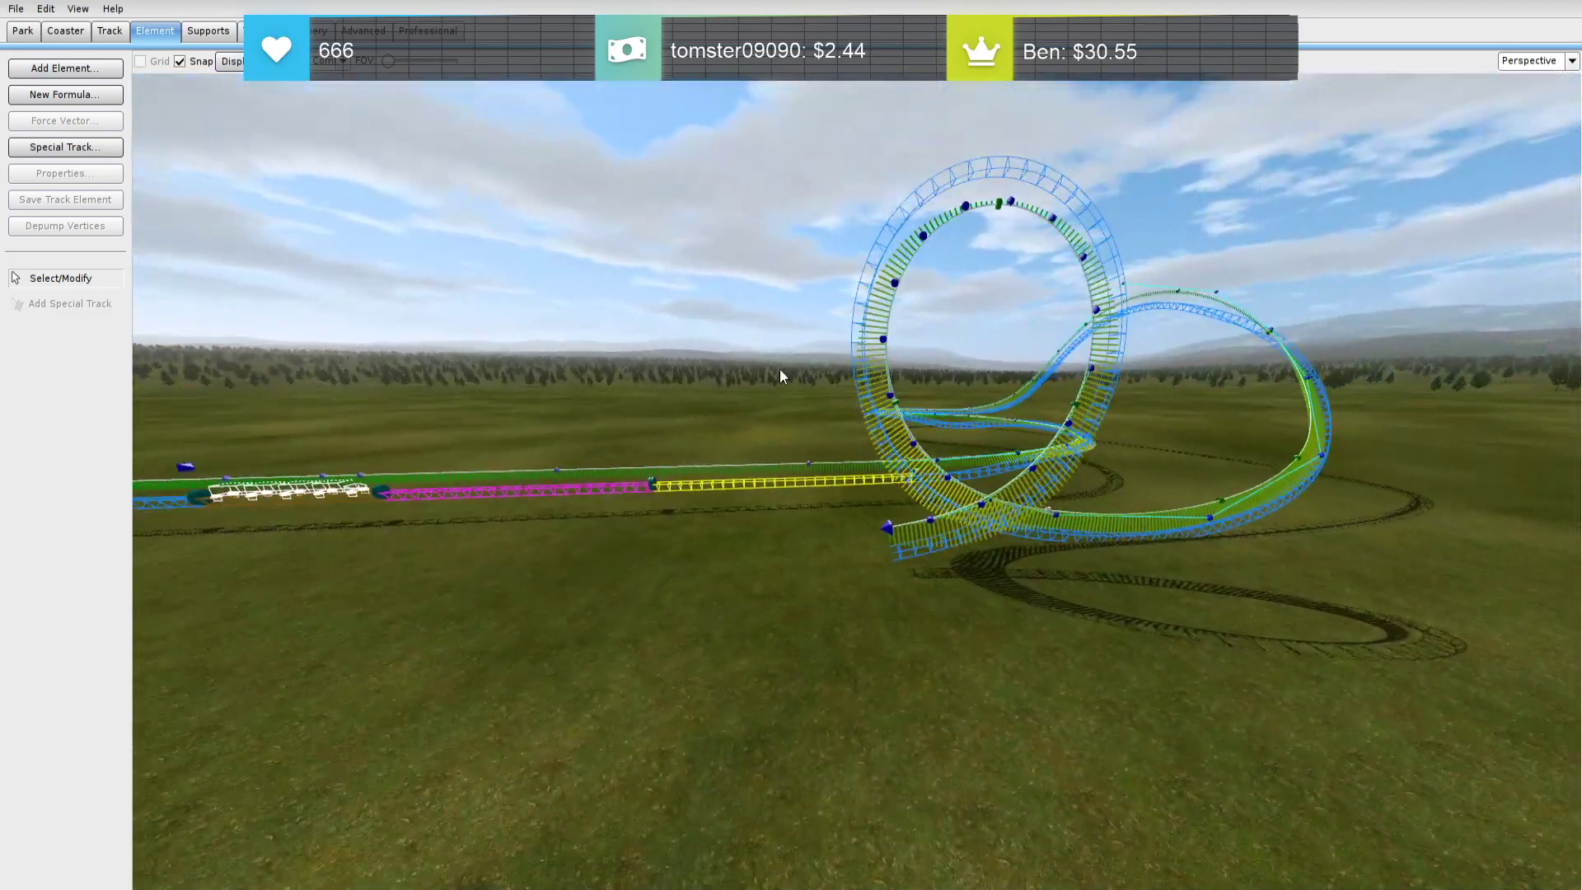
Extend the track in the top view with vertices beyond the loop's exit, and make the new run straight
click(1572, 63)
click(1528, 81)
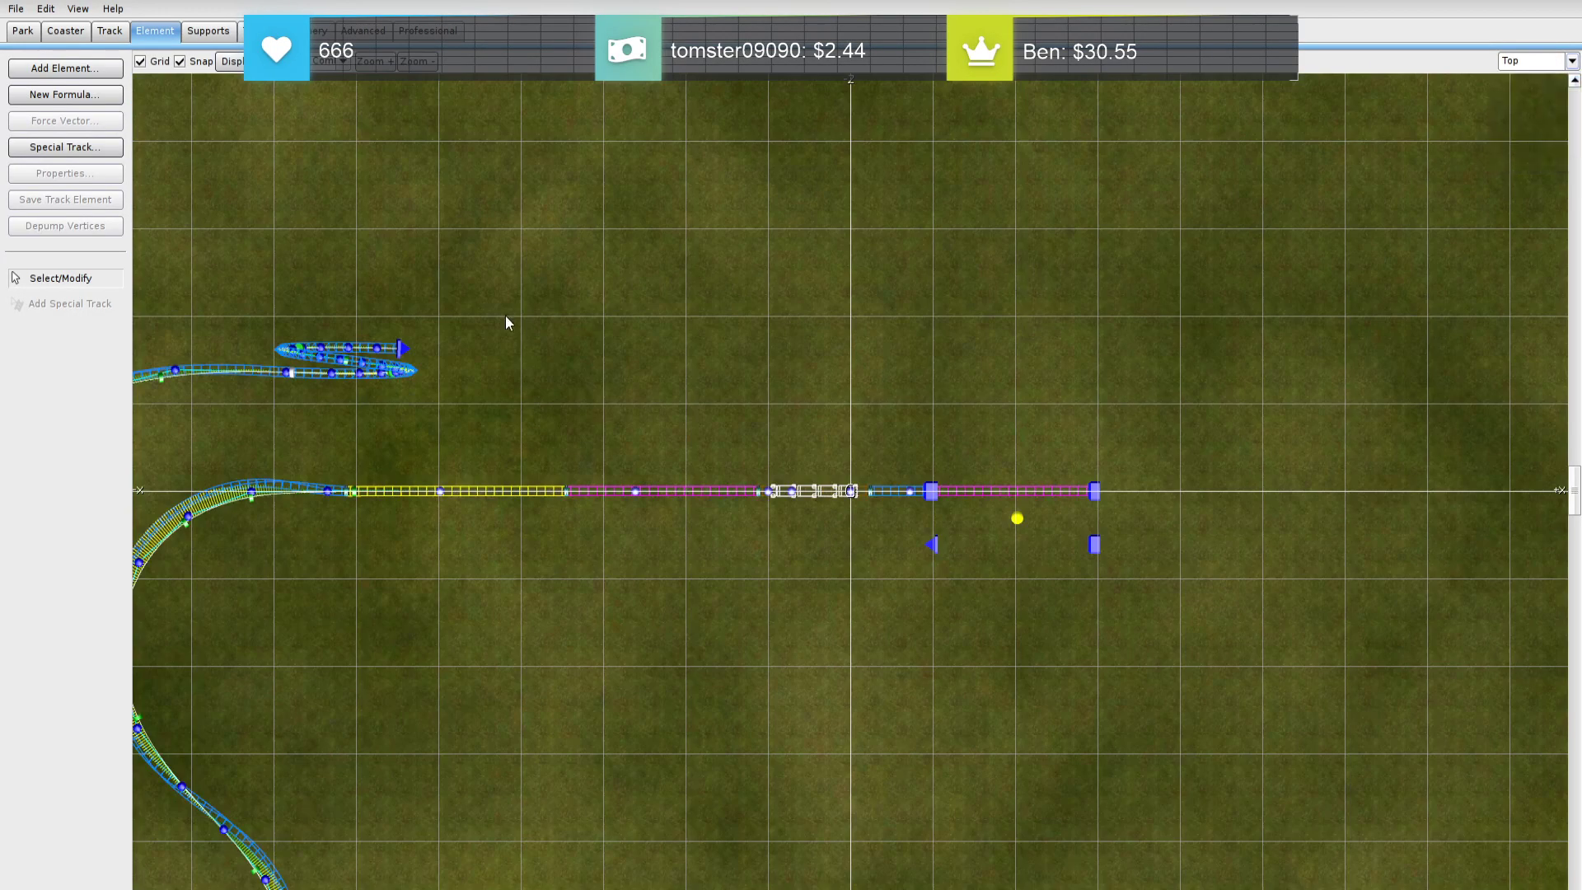
right_drag(465, 323, 852, 313)
drag(793, 340, 878, 338)
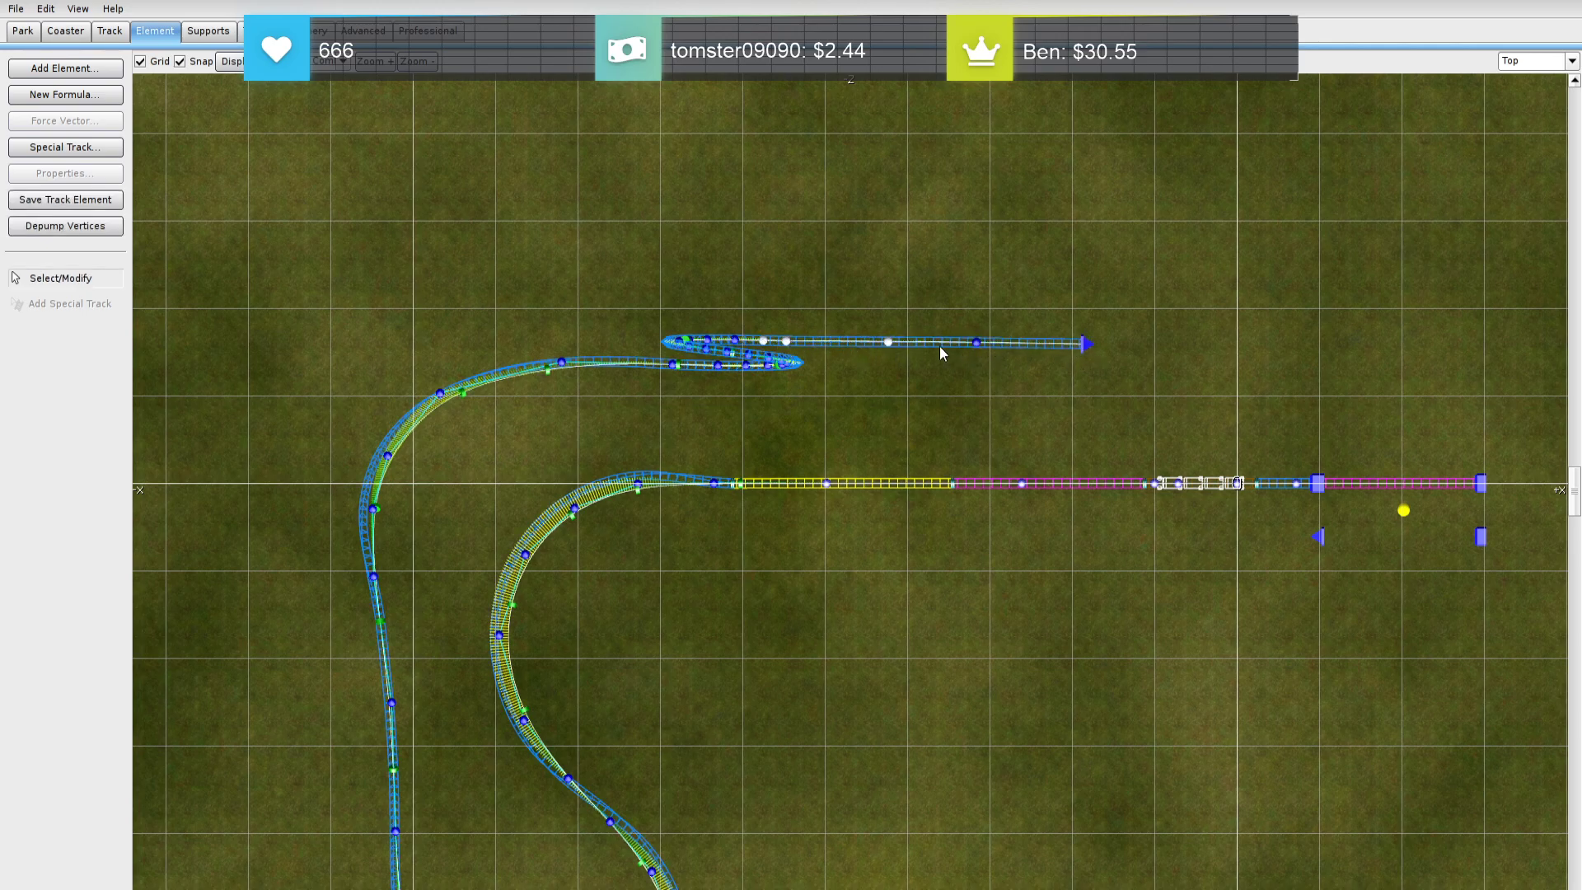
click(110, 31)
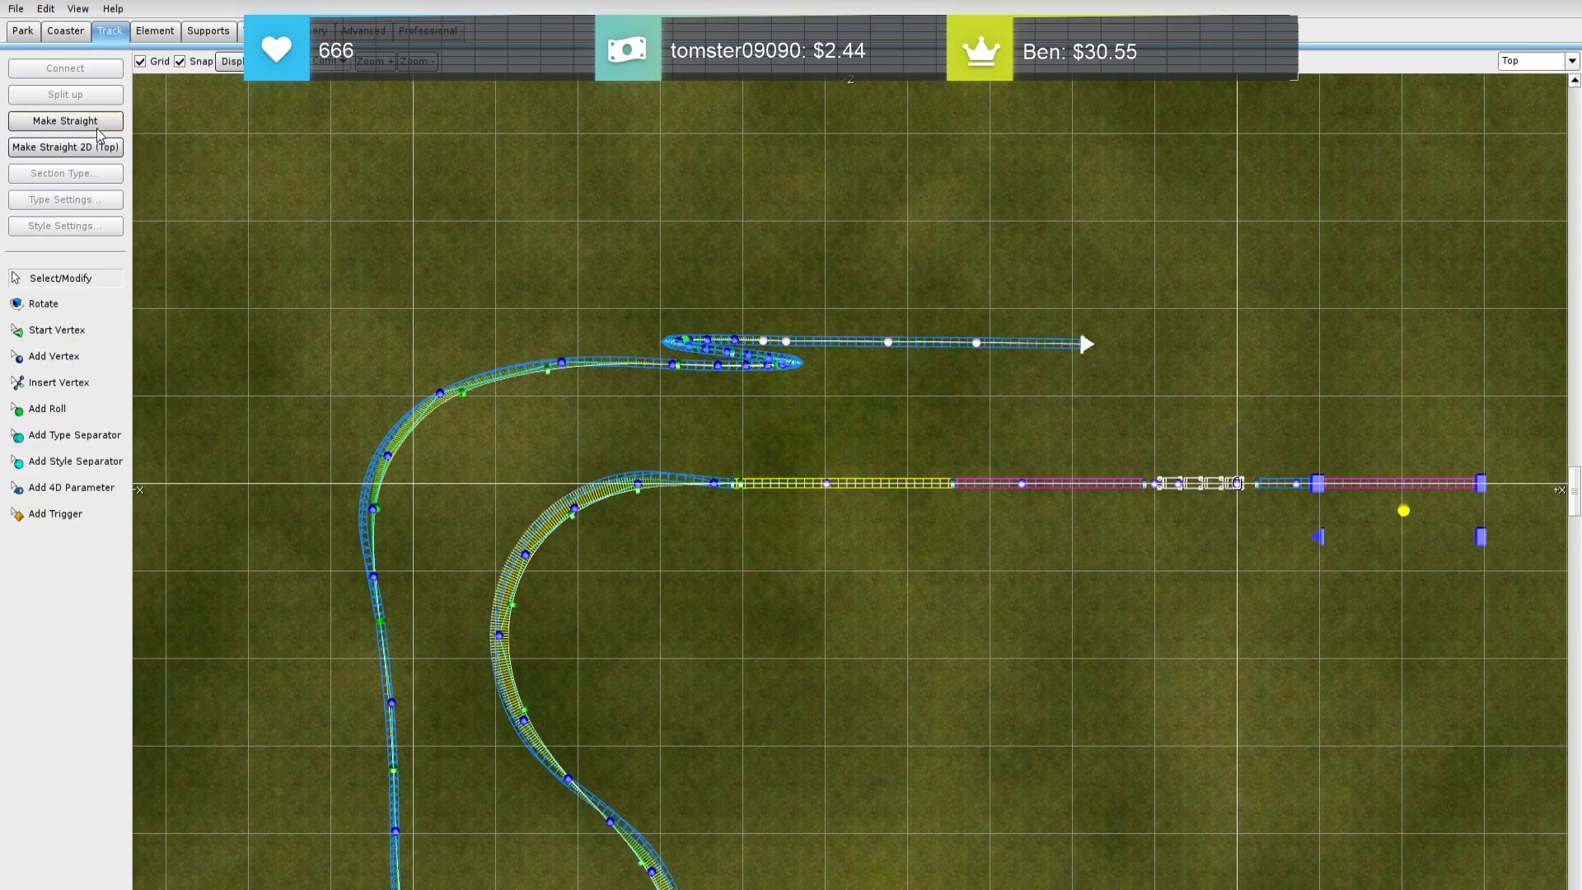
Return to the perspective view and select the vertex next to the open end of the extended track
click(1568, 61)
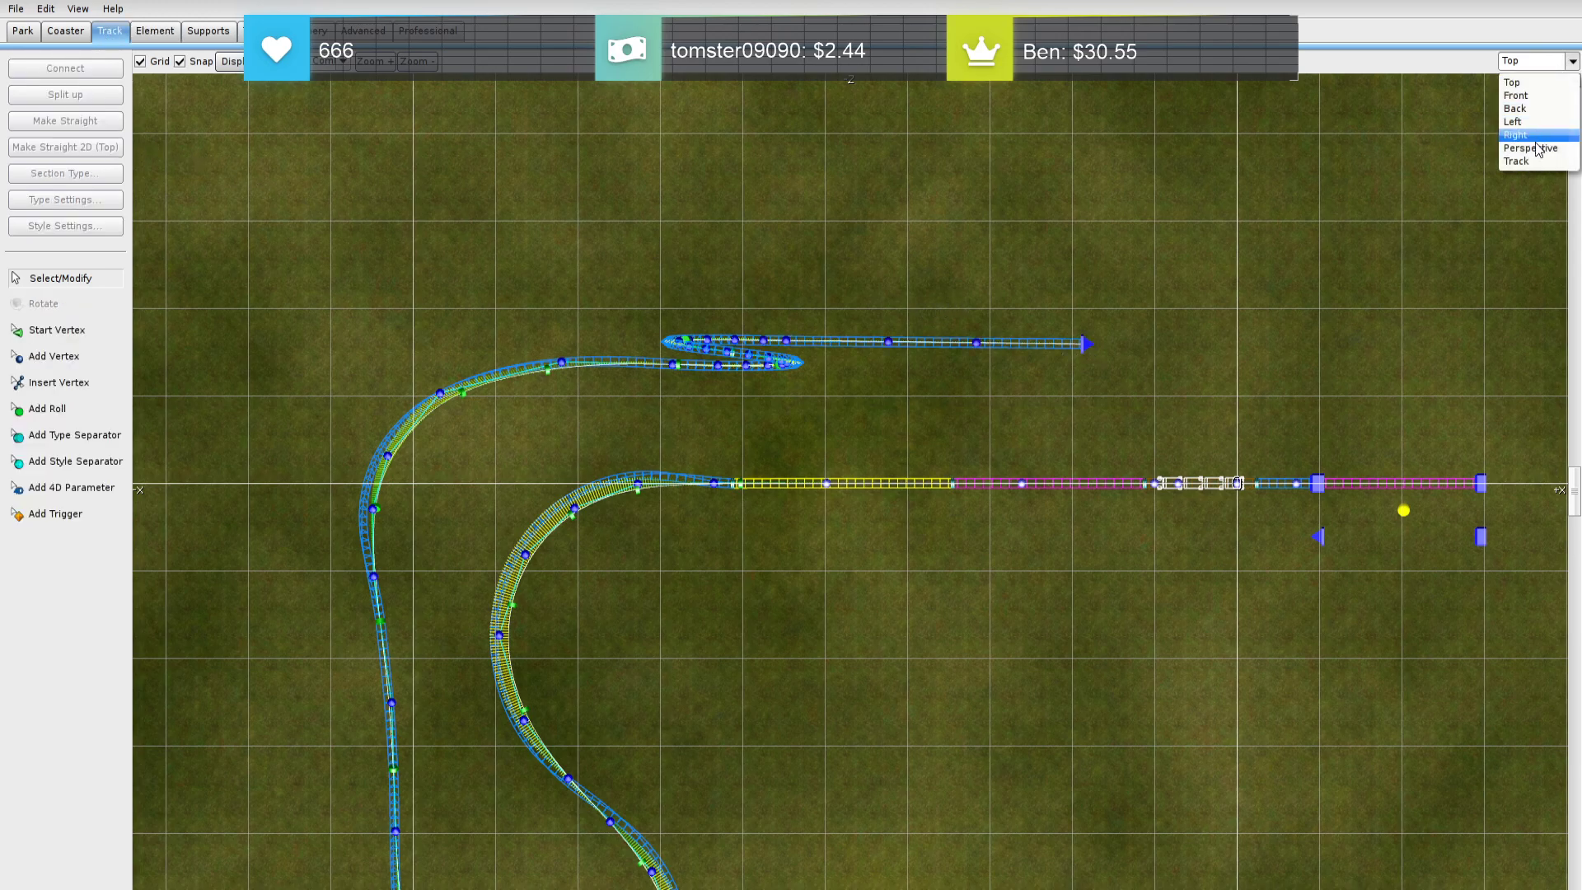
click(1520, 148)
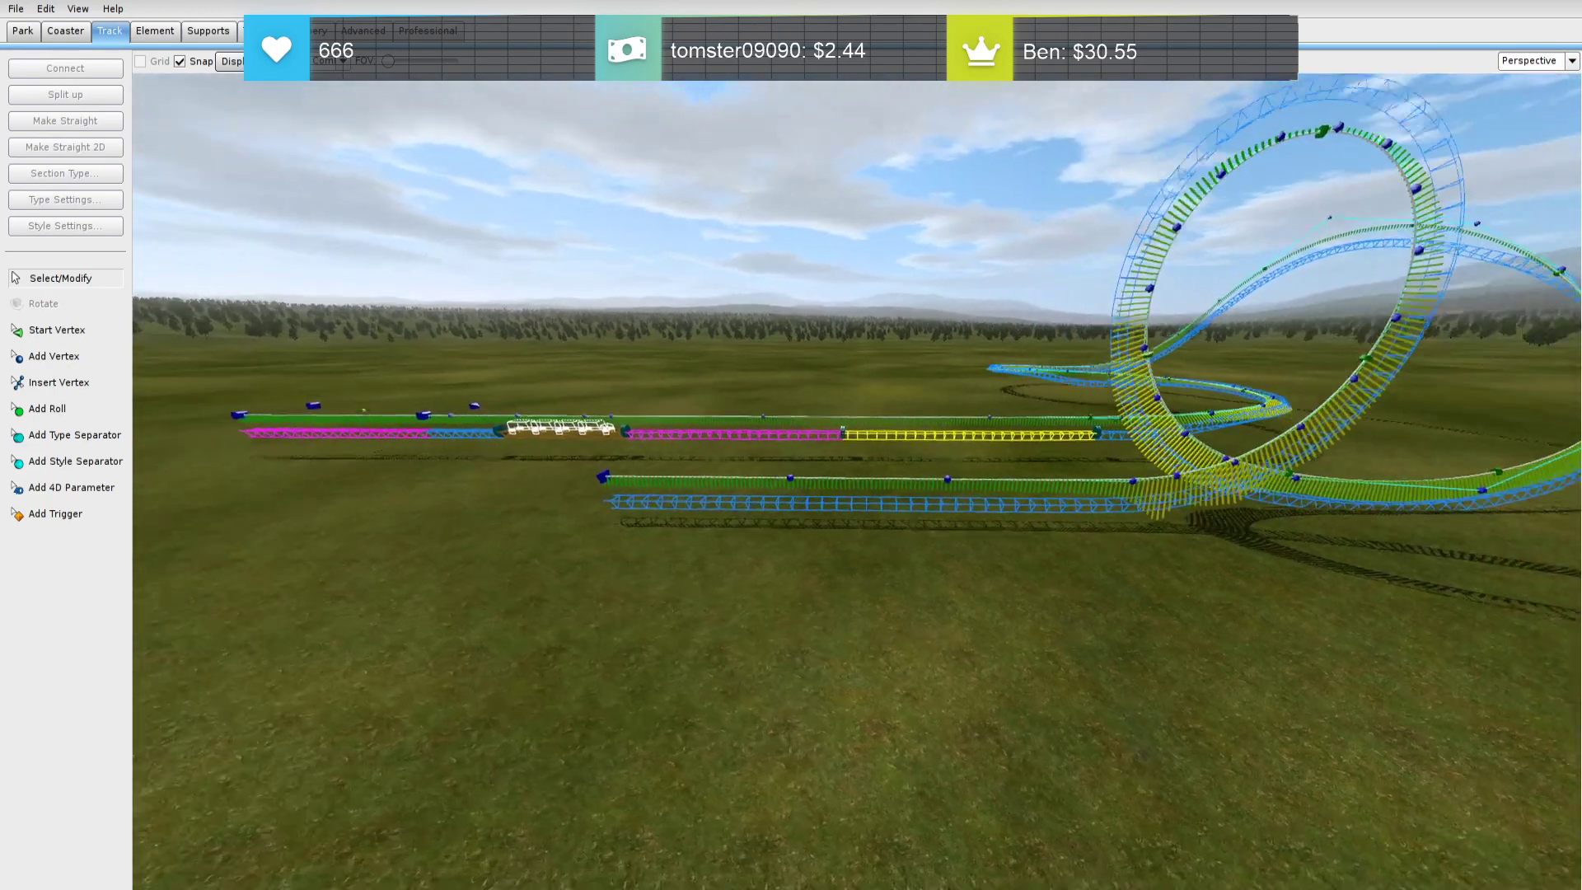
mouse_move(865, 471)
right_down()
mouse_move(865, 412)
mouse_move(865, 502)
mouse_move(865, 471)
right_up()
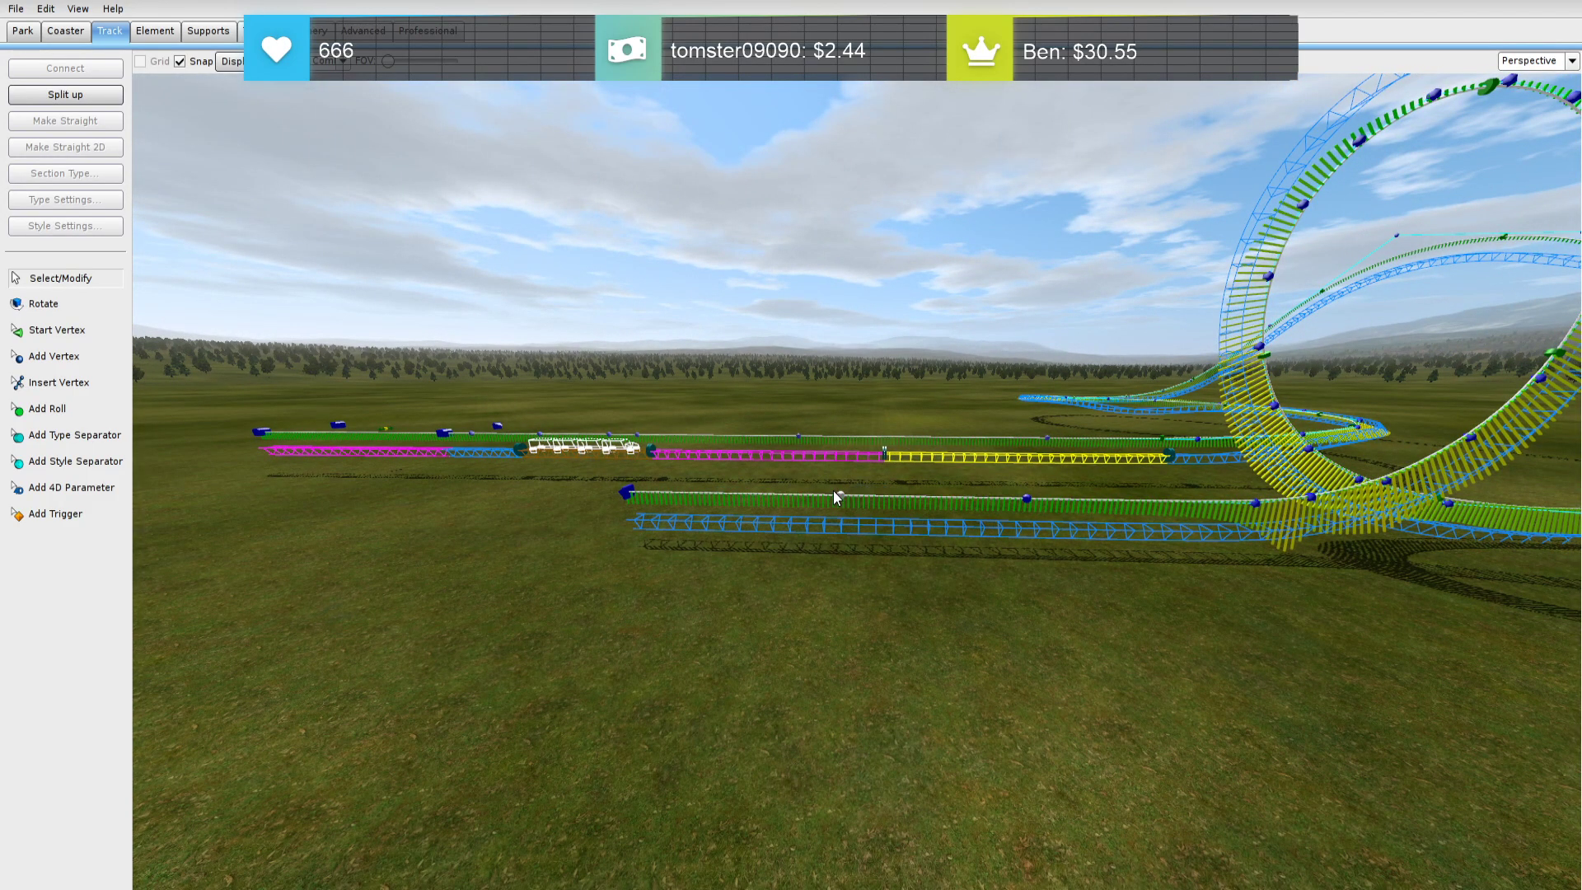
Hide the comb overlay and raise the vertex just before the track's open end to form a hill
click(344, 65)
click(334, 83)
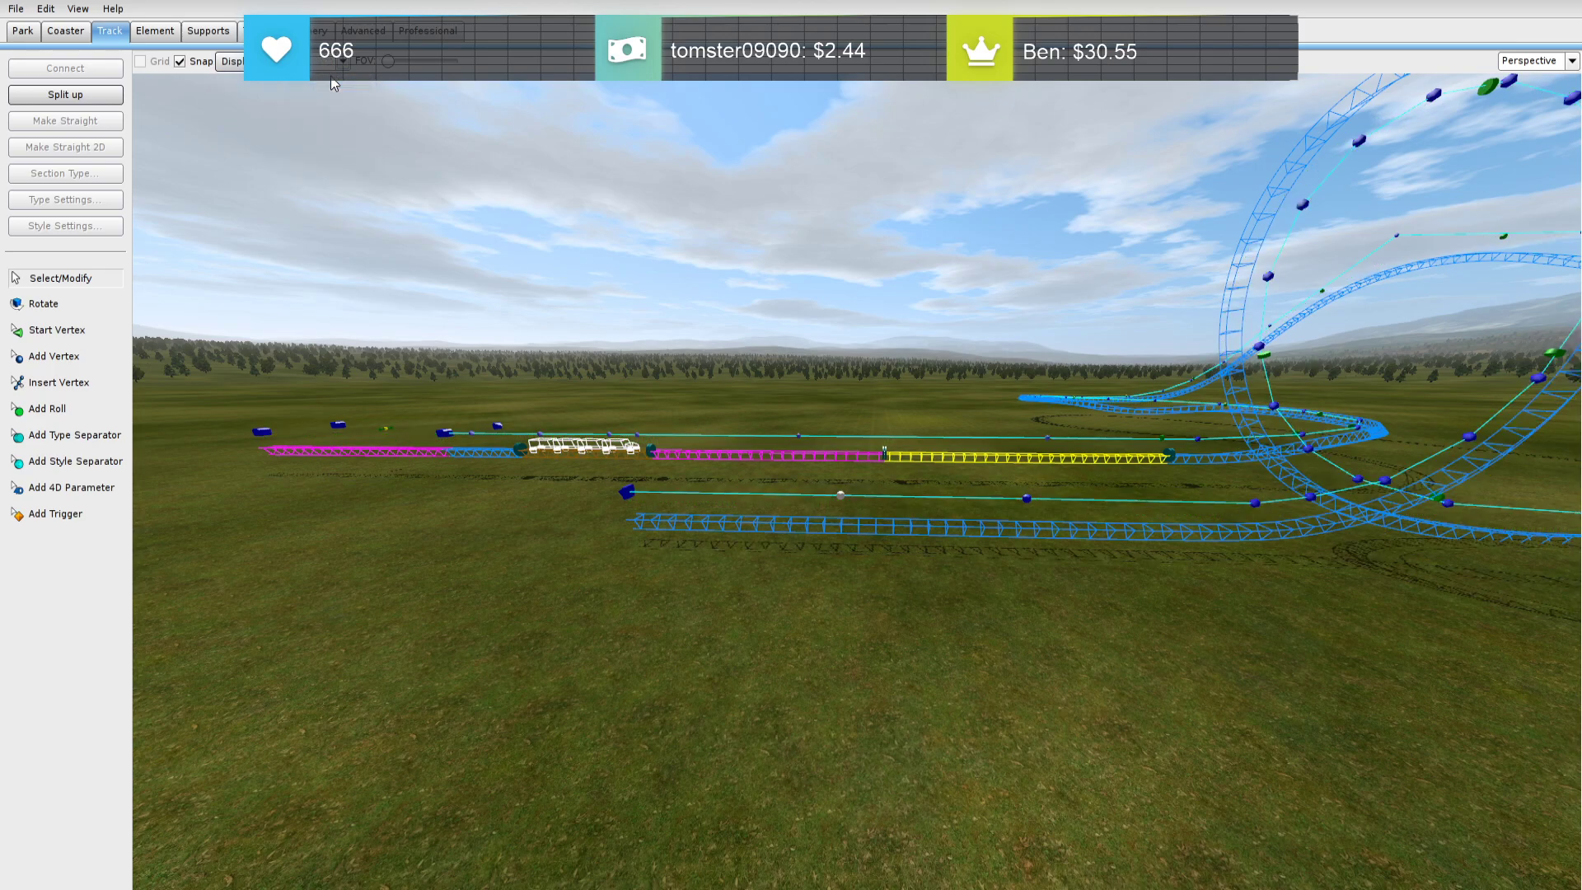
key(Page_Up)
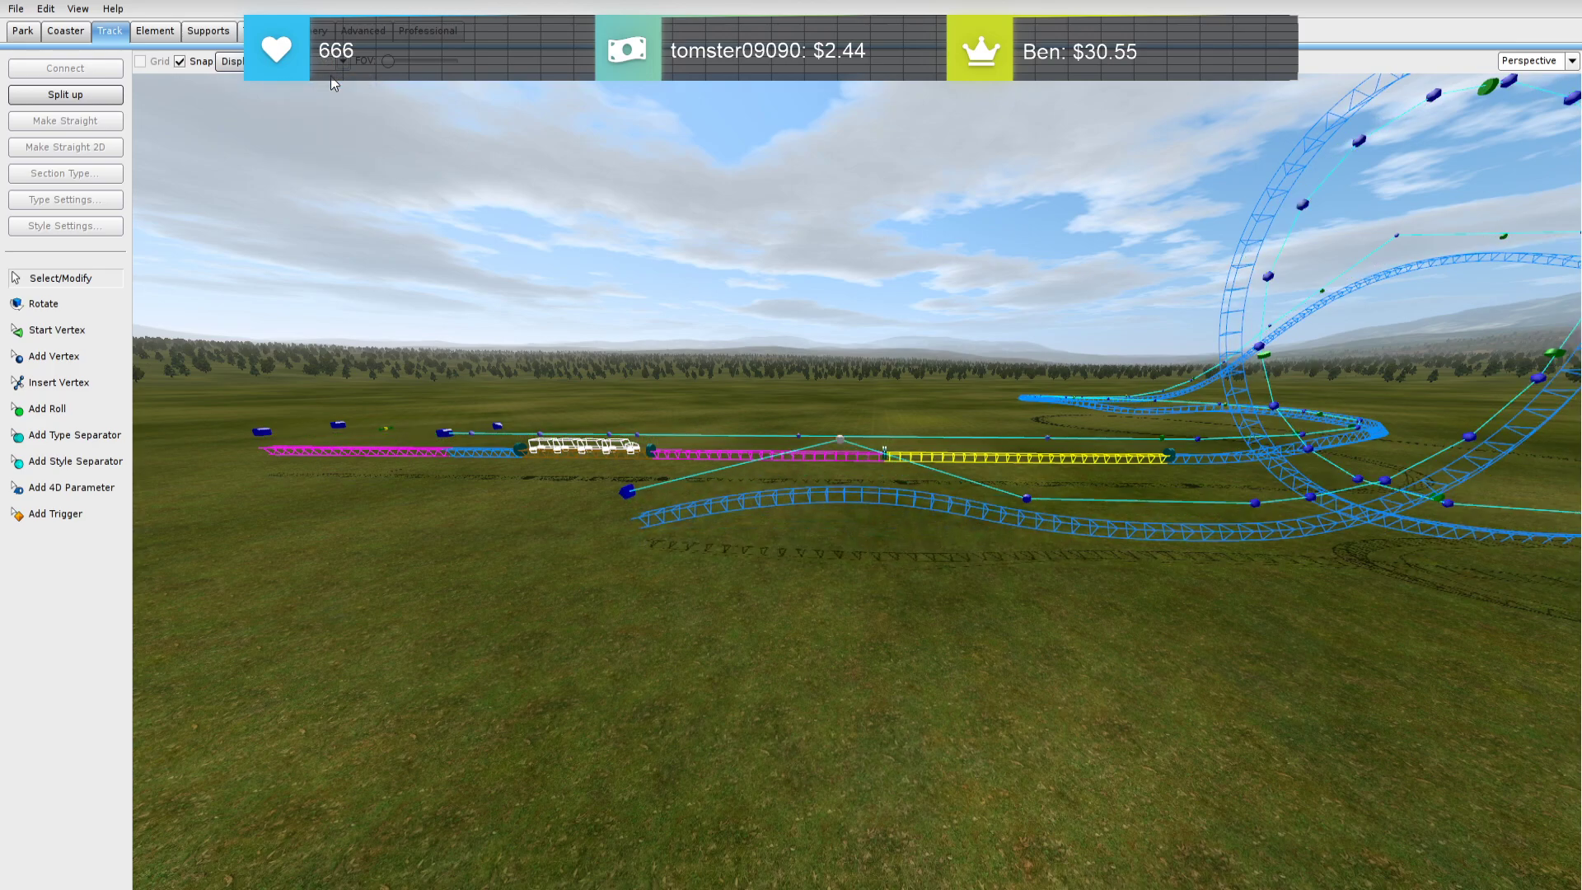
key(Page_Up)
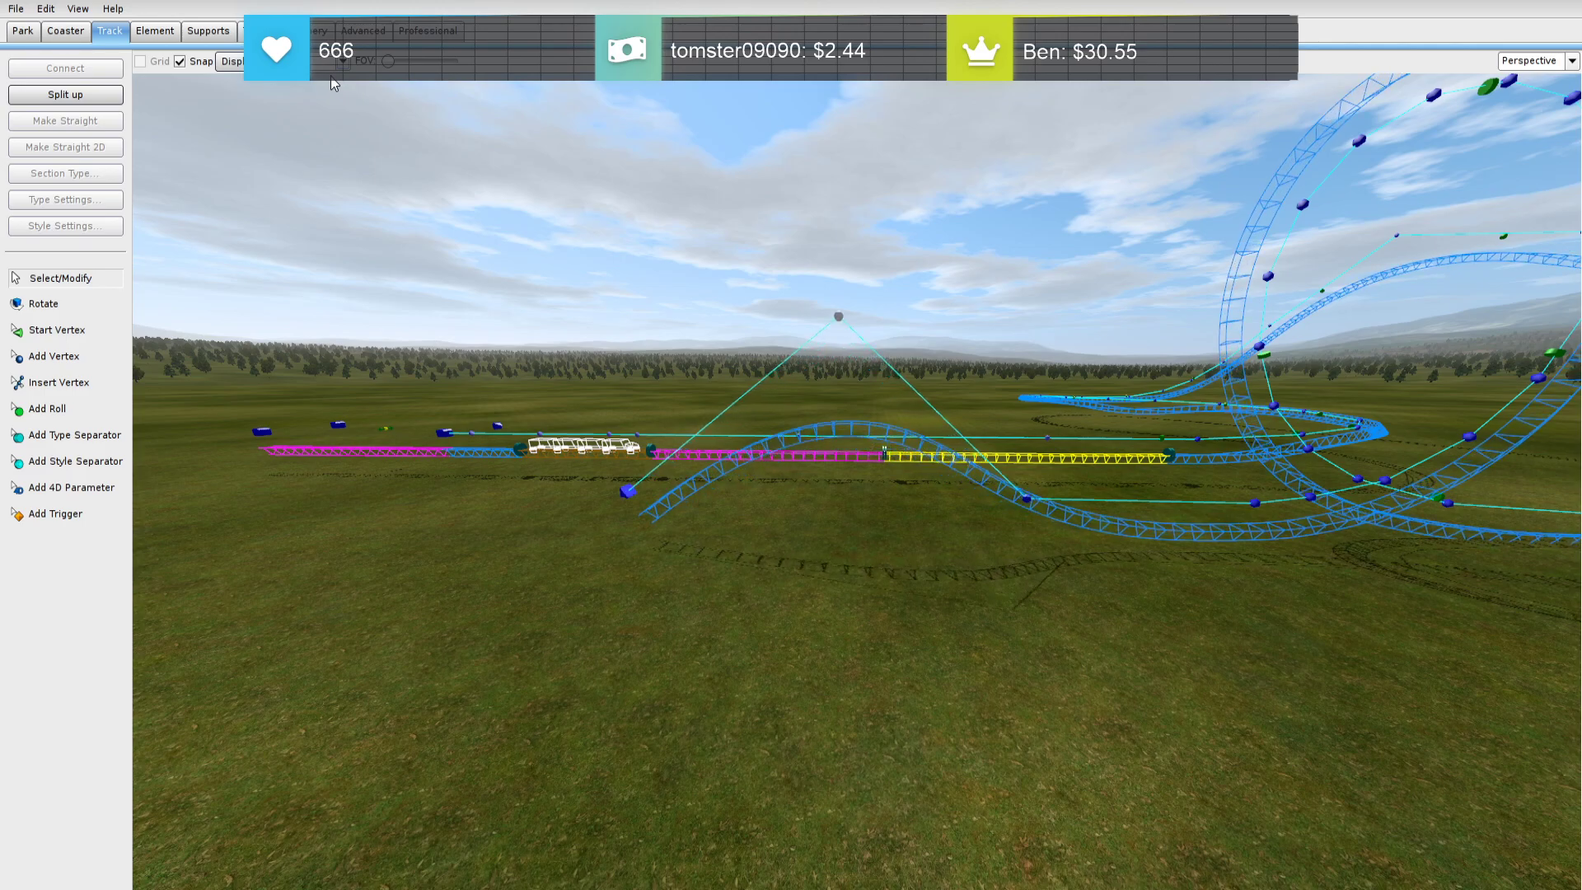
key(Page_Up)
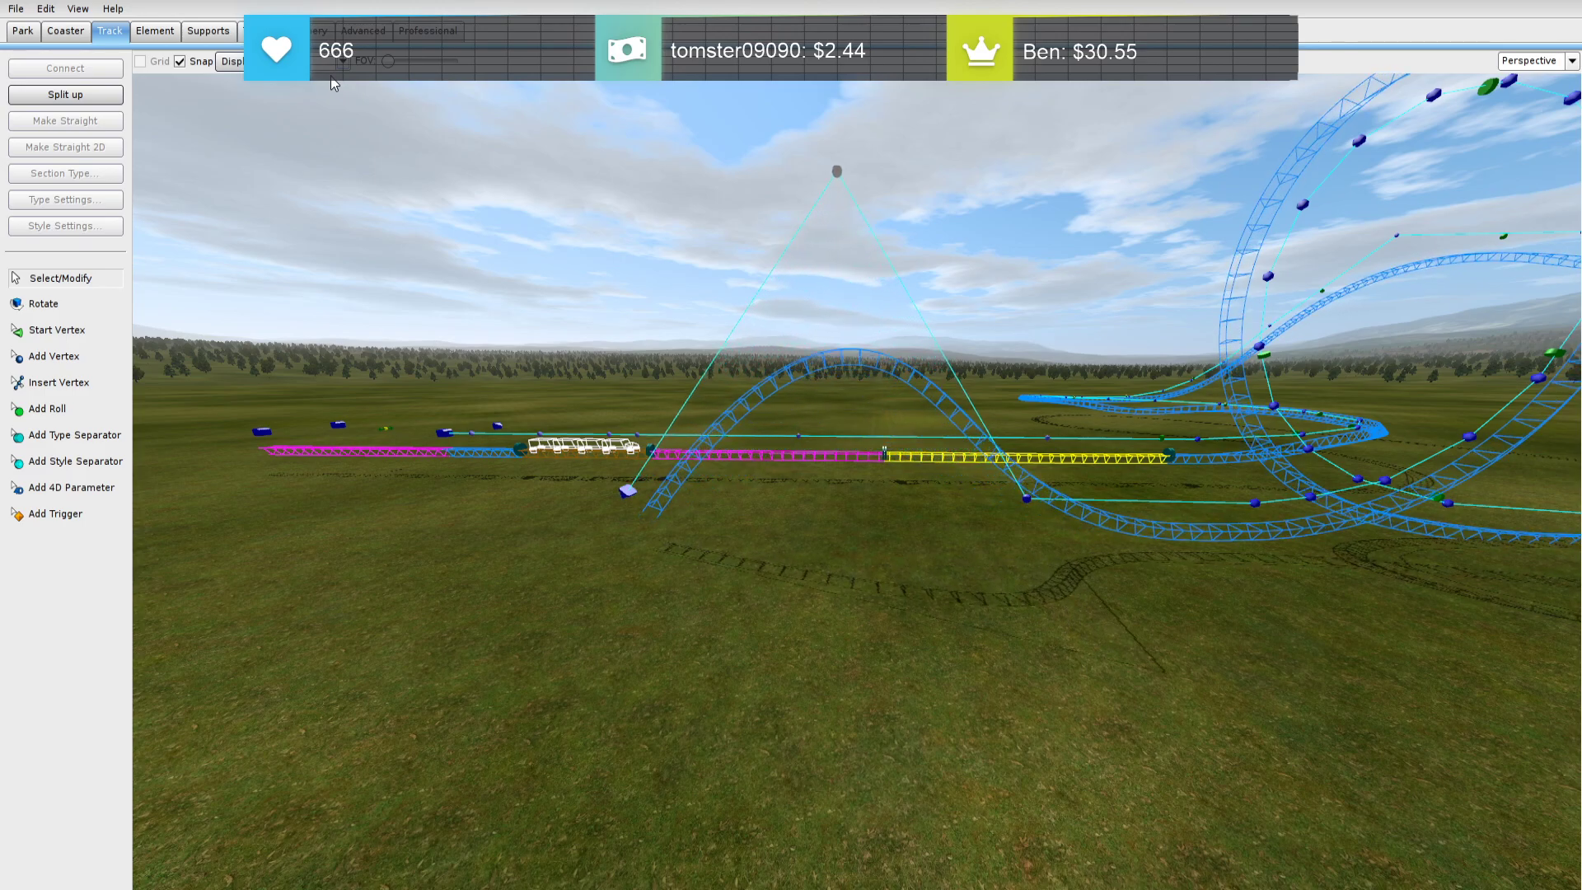
Raise the vertex at the track's open end and shift the hilltop vertex closer to that end
mouse_move(716, 487)
right_down()
mouse_move(716, 610)
mouse_move(716, 487)
right_up()
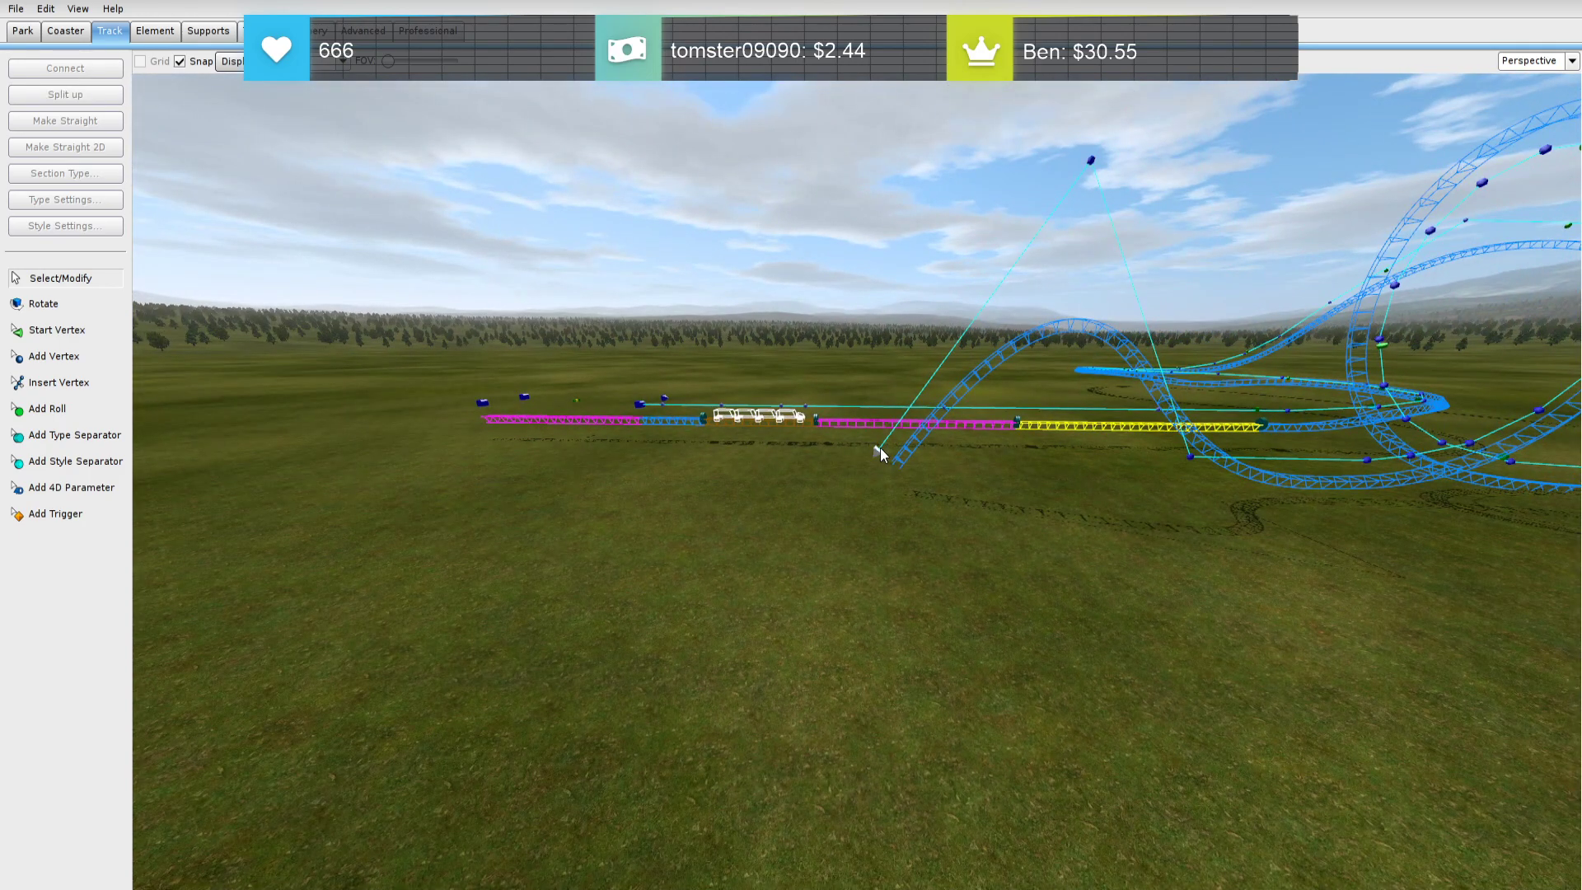
key(Page_Up)
key(Page_Up)
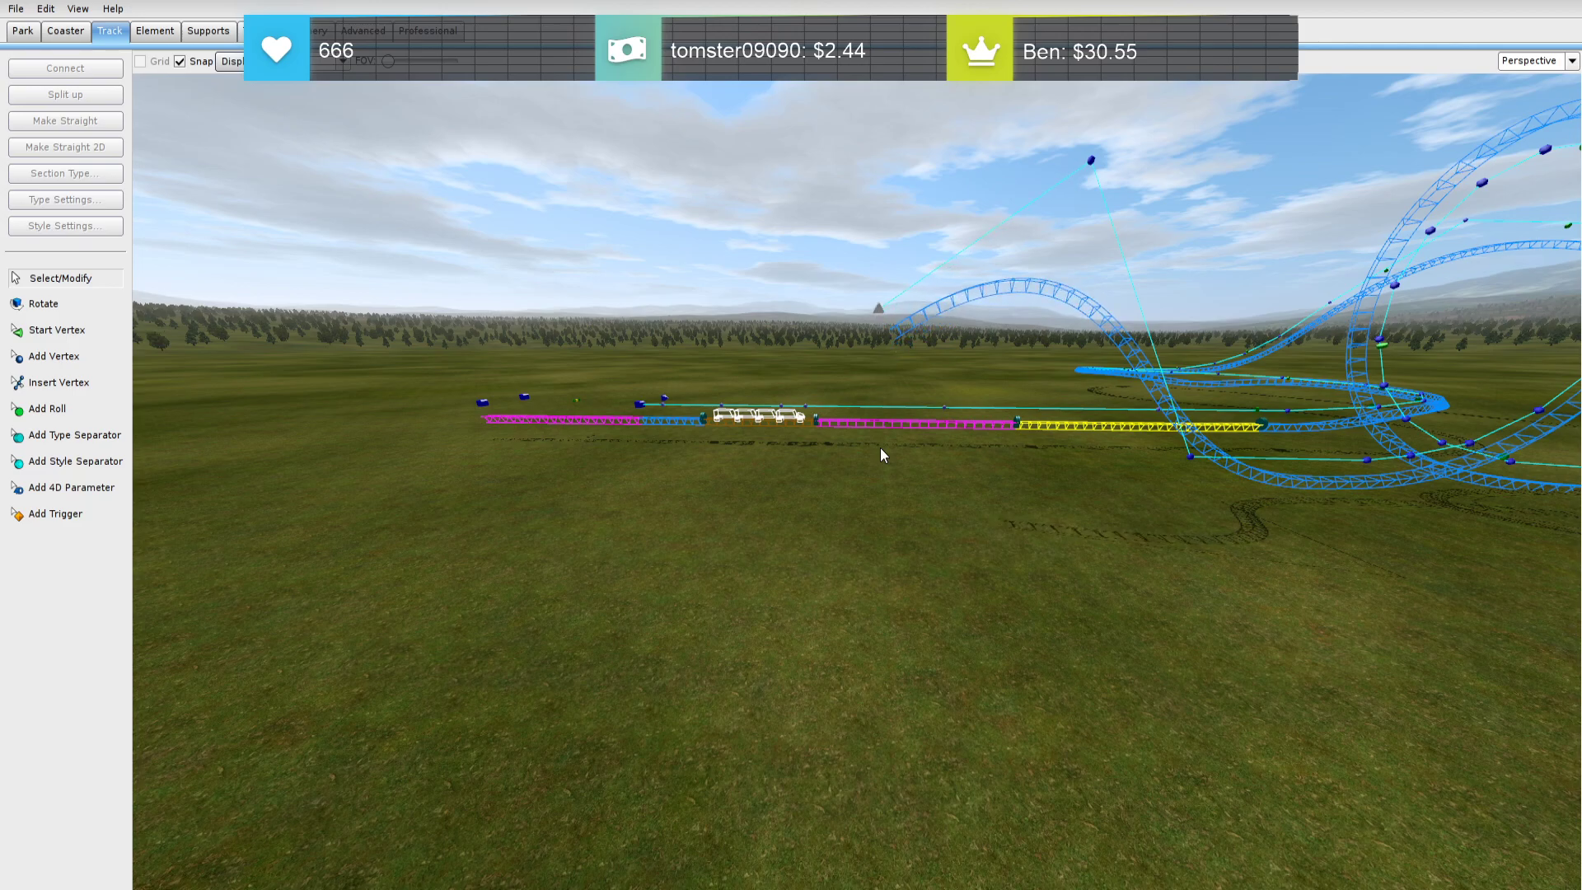
drag(1091, 160, 1003, 149)
right_drag(1003, 148, 1390, 149)
key(d)
key(s)
key(a)
key(w)
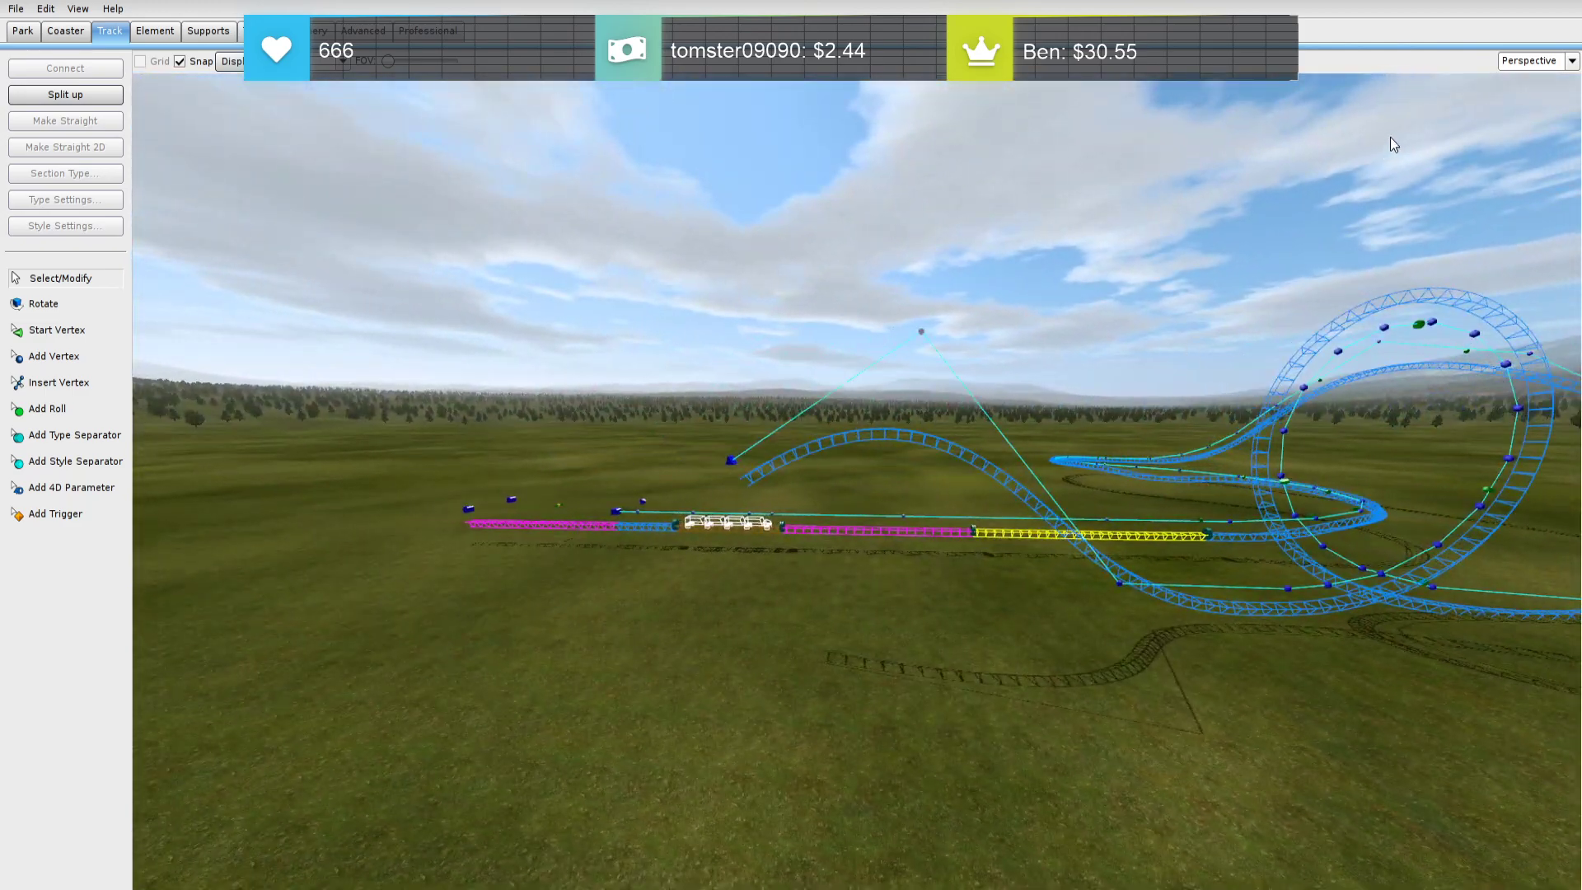
Straighten the final hill's vertices with Make Straight 2D in the top view, and return to the perspective view
click(1566, 67)
click(1543, 82)
scroll(850, 457, down, 2)
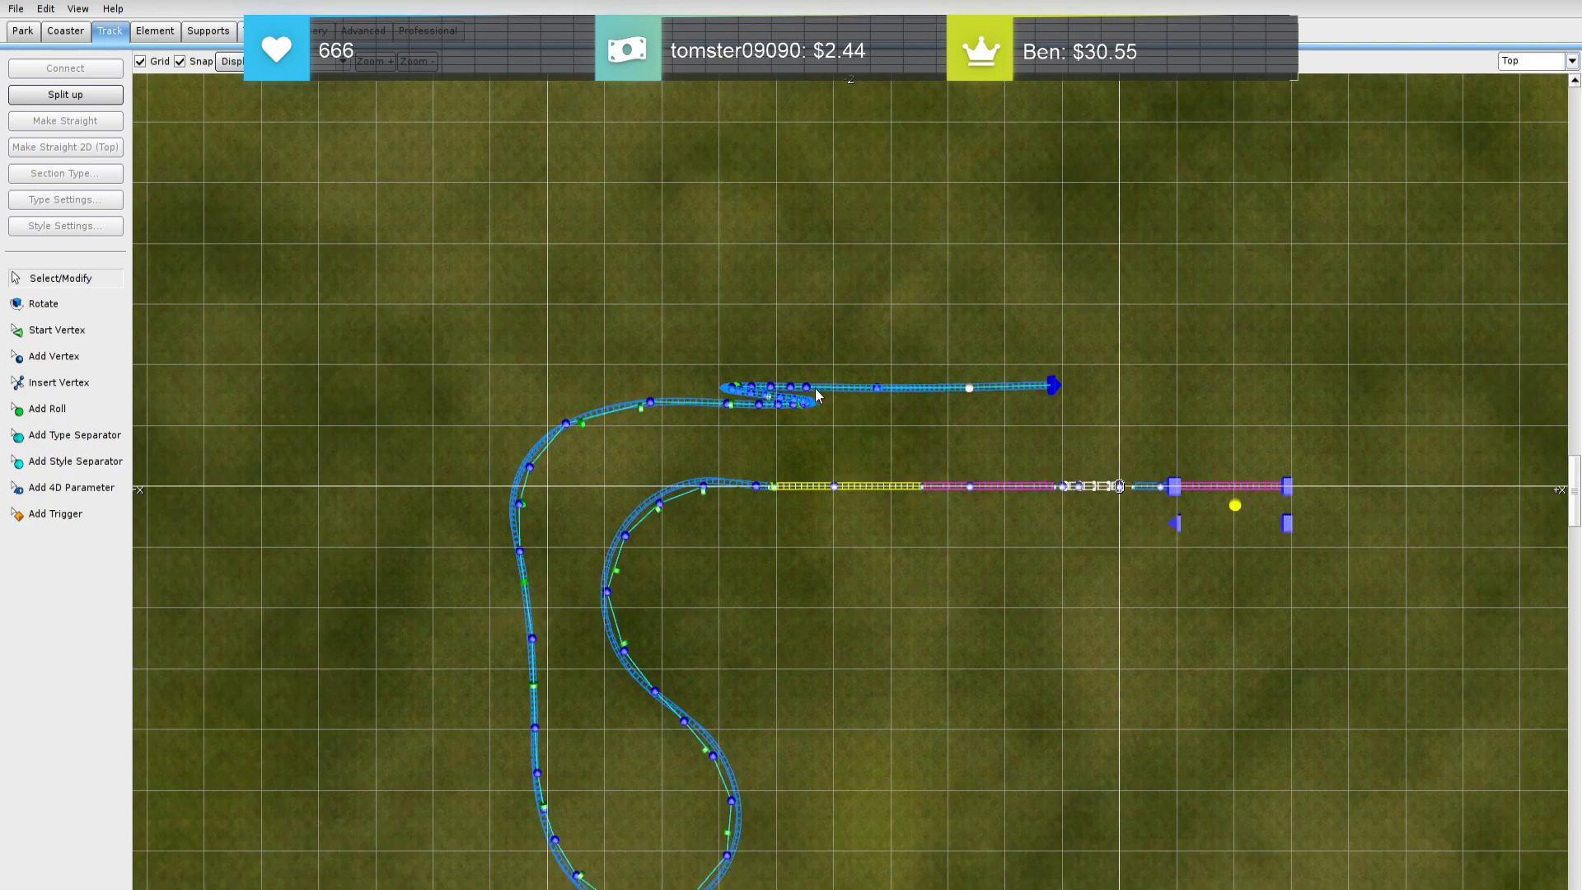
click(114, 150)
click(1575, 66)
click(1546, 151)
Select the loop and final hill, show the comb overlay and depump the selected vertices
right_drag(1351, 247, 873, 420)
key(w)
key(s)
drag(1187, 407, 395, 72)
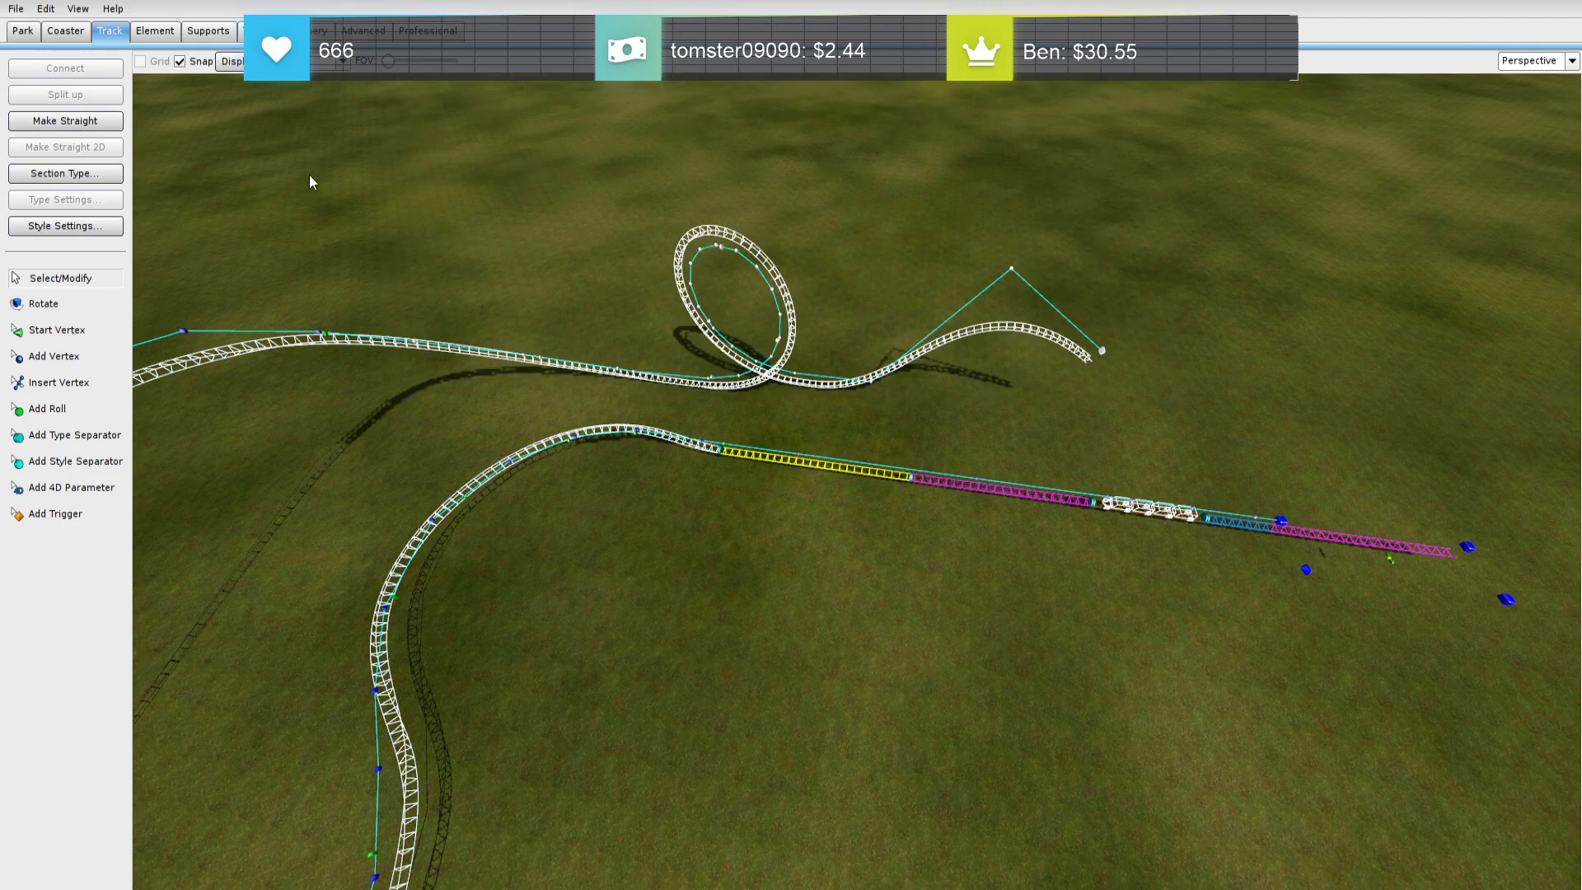
click(354, 122)
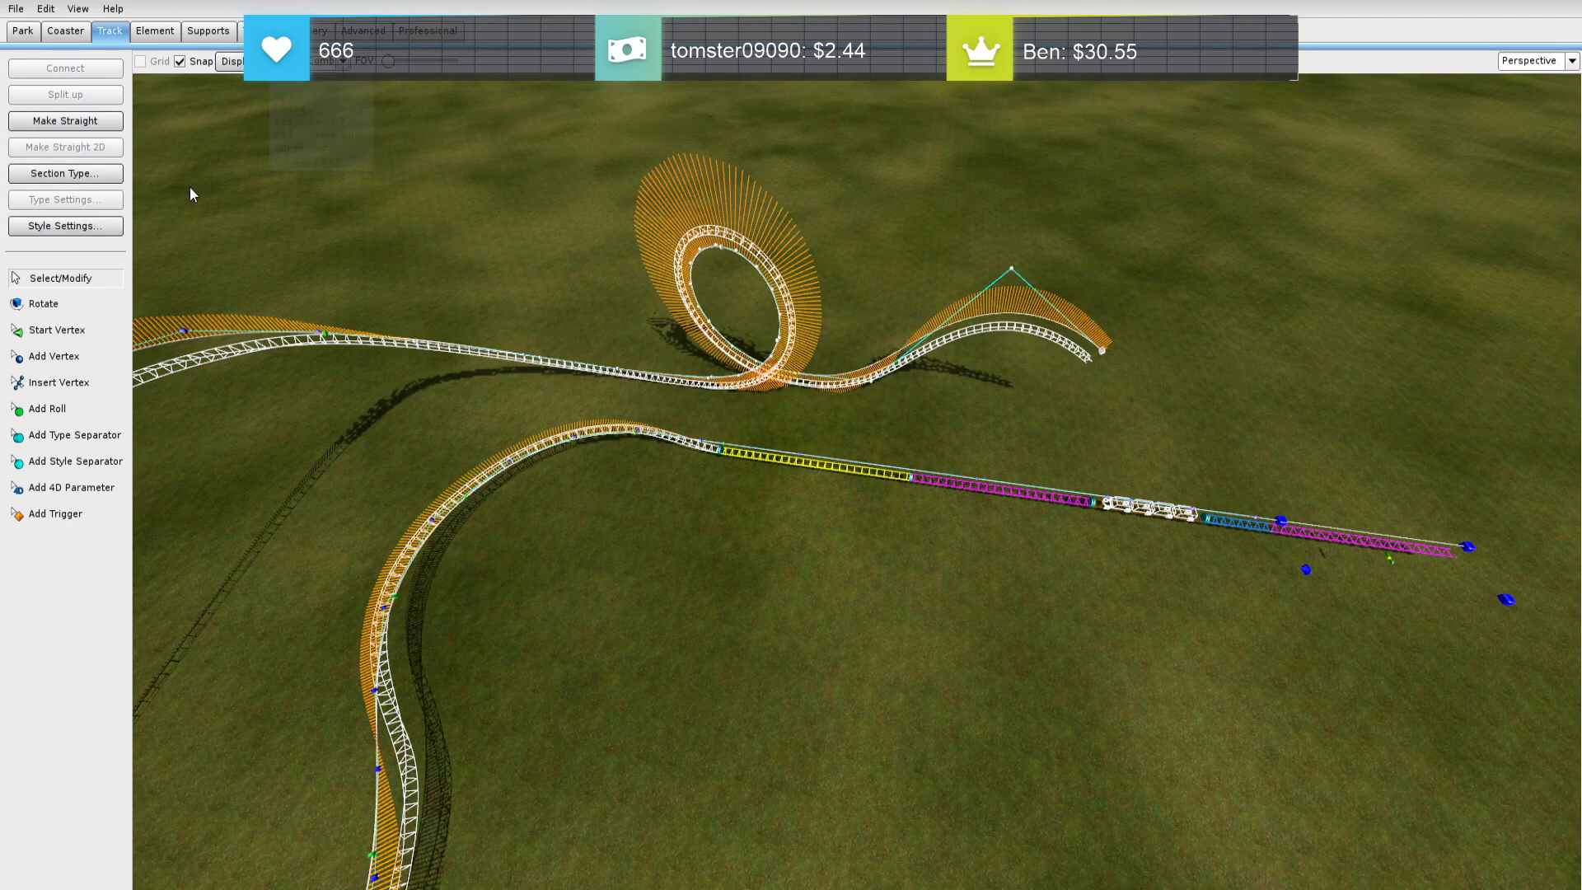
click(154, 31)
click(74, 225)
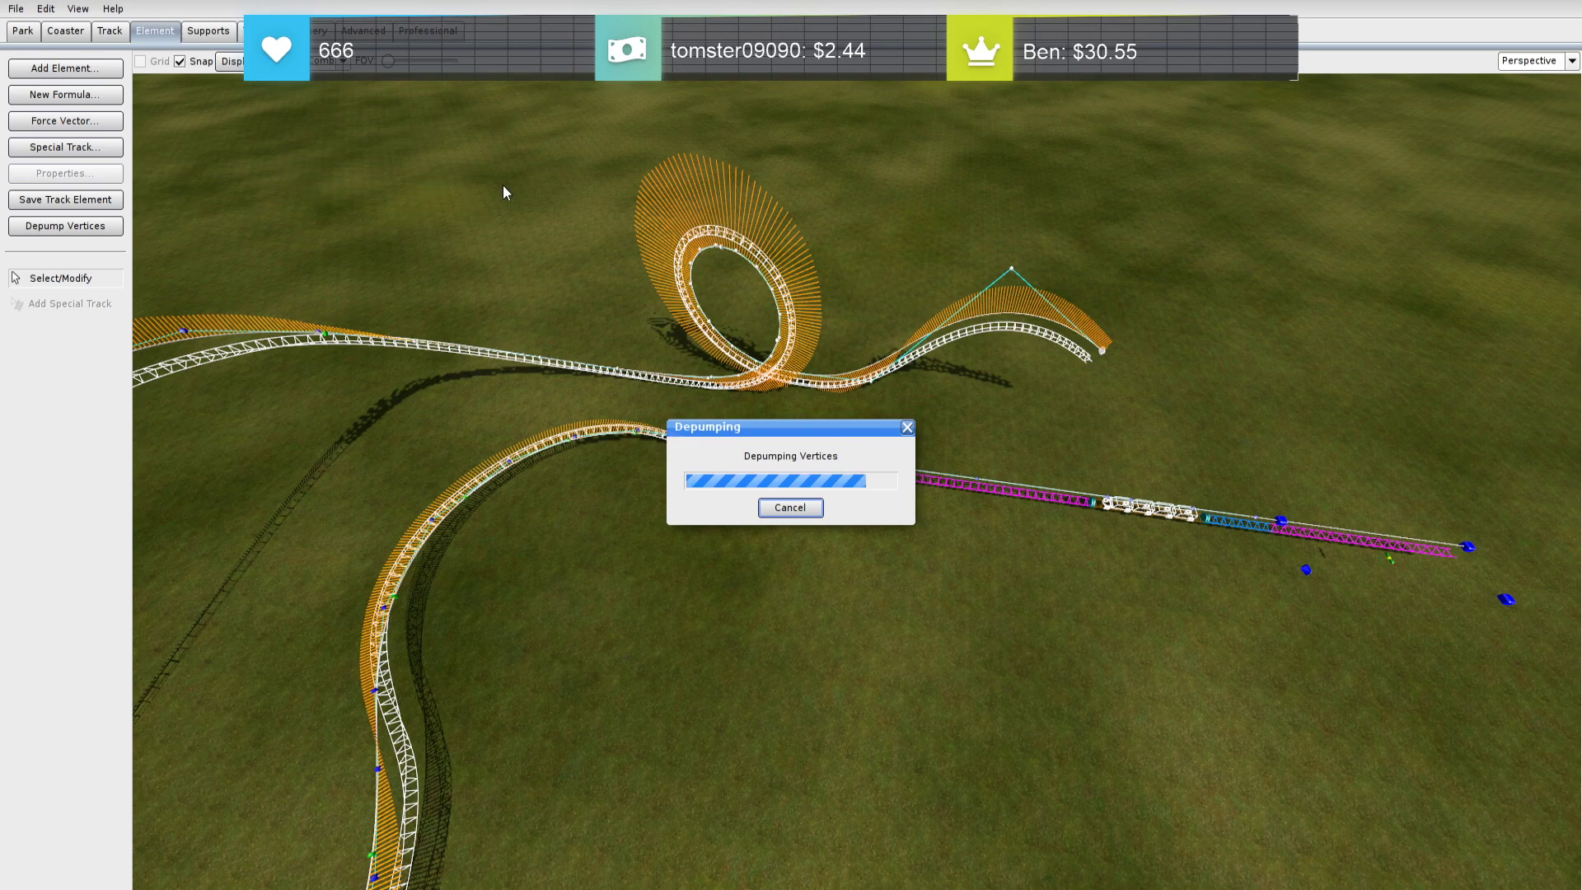
Select the special track piece behind the station and raise it together with its attached track
click(1570, 56)
click(1552, 150)
right_drag(1199, 229, 1384, 152)
key(s)
key(w)
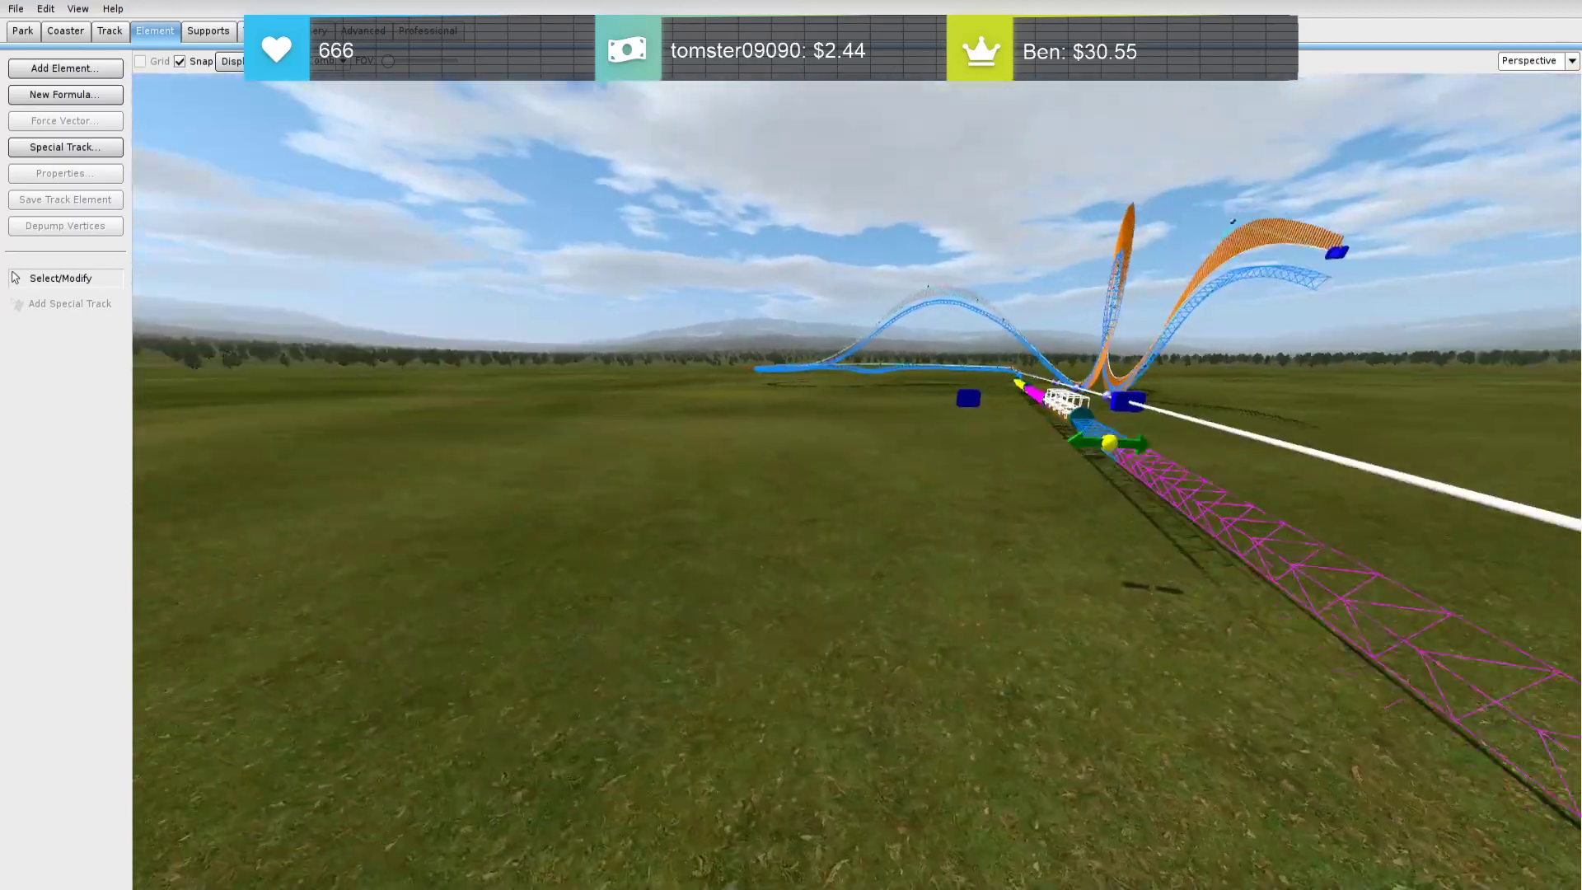
right_drag(988, 399, 1063, 403)
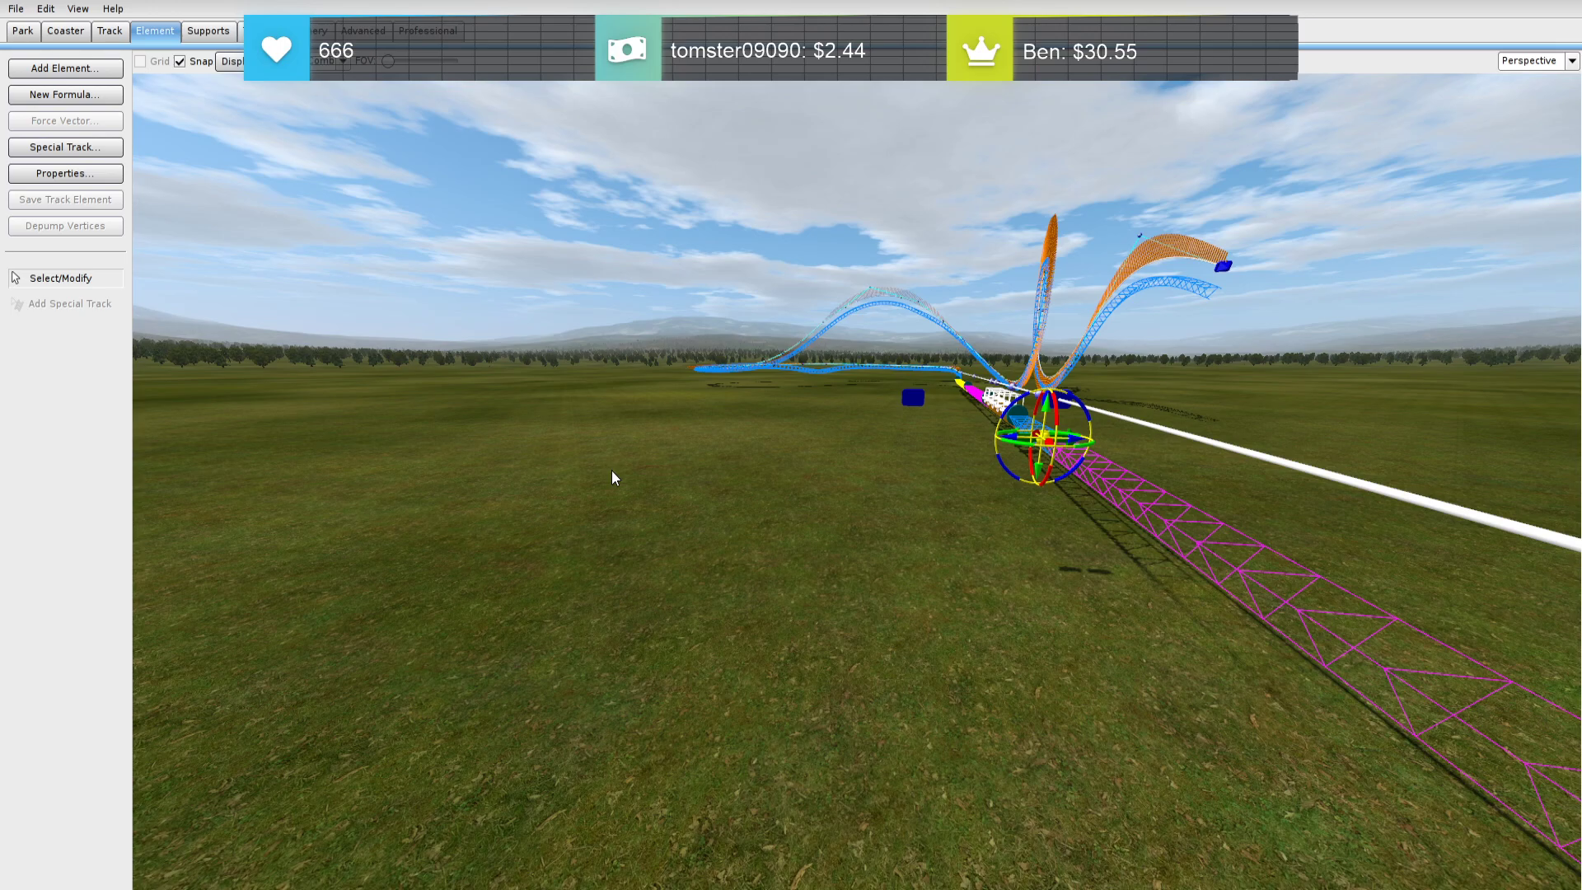
key(Page_Up)
key(Page_Up)
key(Page_Up)
key(Page_Up)
key(Page_Up)
key(Page_Up)
key(Page_Up)
key(Page_Up)
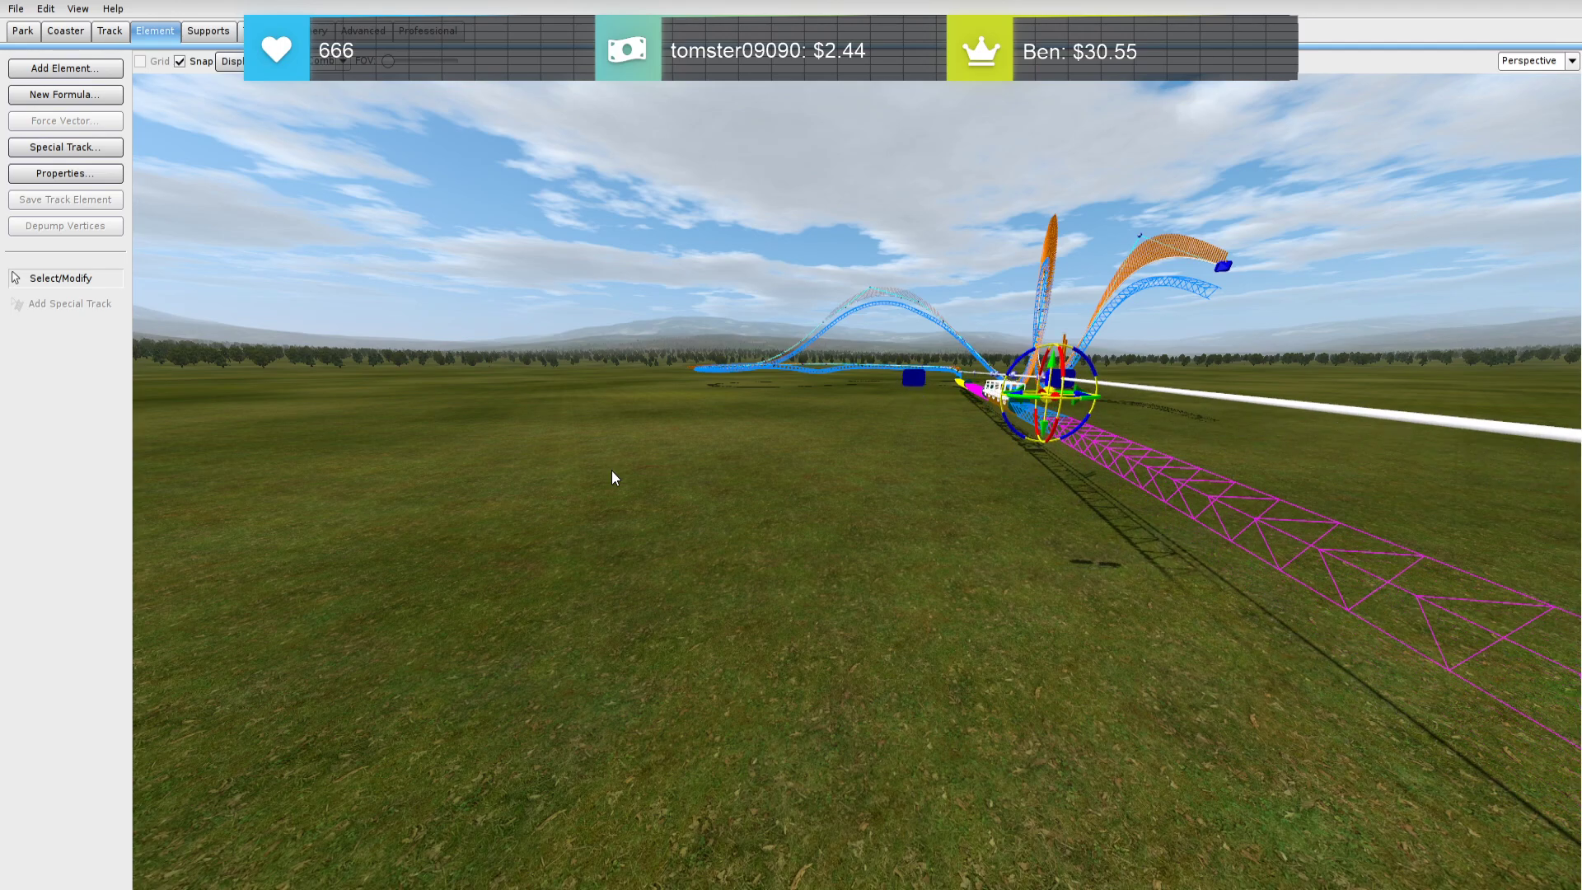
key(Page_Up)
key(Page_Up)
Select the entire coaster and lower it slightly towards the ground
right_drag(603, 468, 807, 591)
drag(1450, 766, 308, 146)
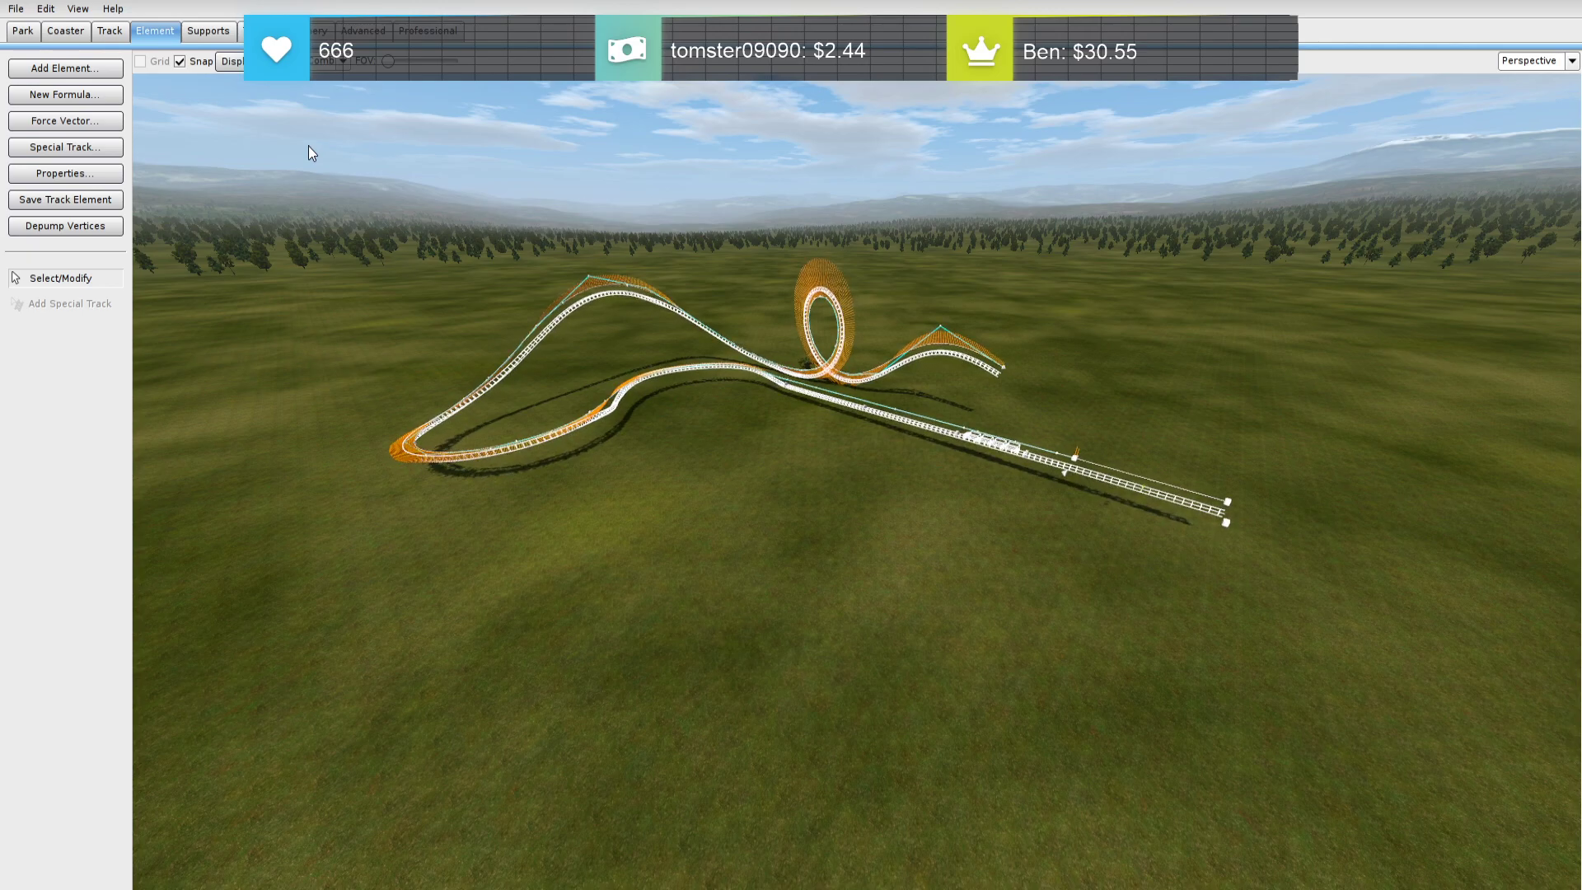
click(911, 542)
right_drag(911, 542, 1129, 515)
key(w)
key(w)
key(s)
key(d)
right_drag(799, 354, 784, 346)
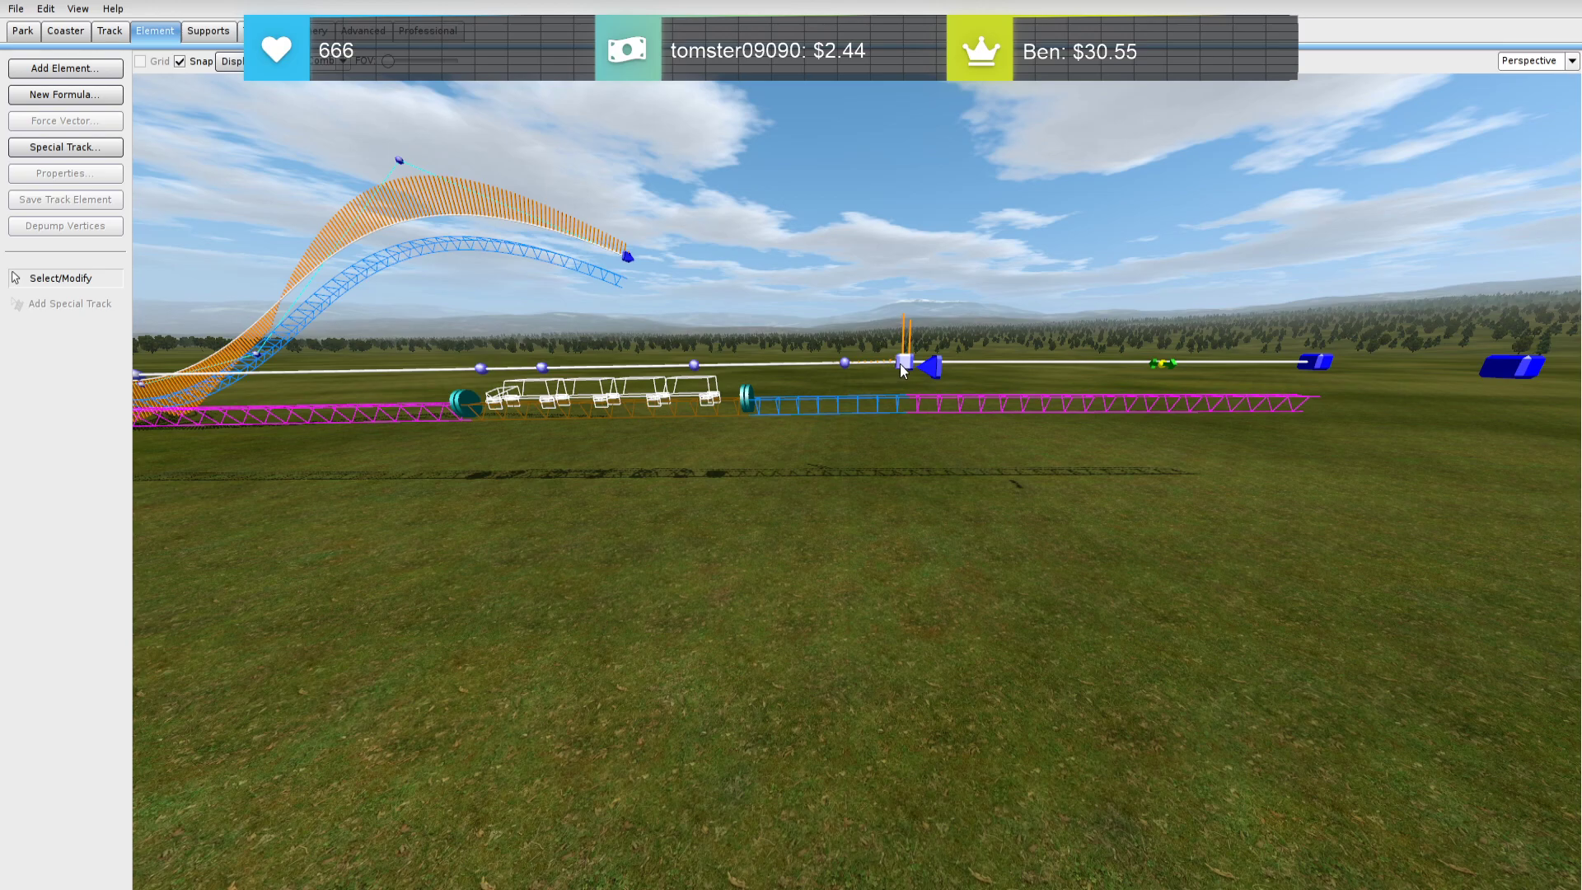
key(Page_Down)
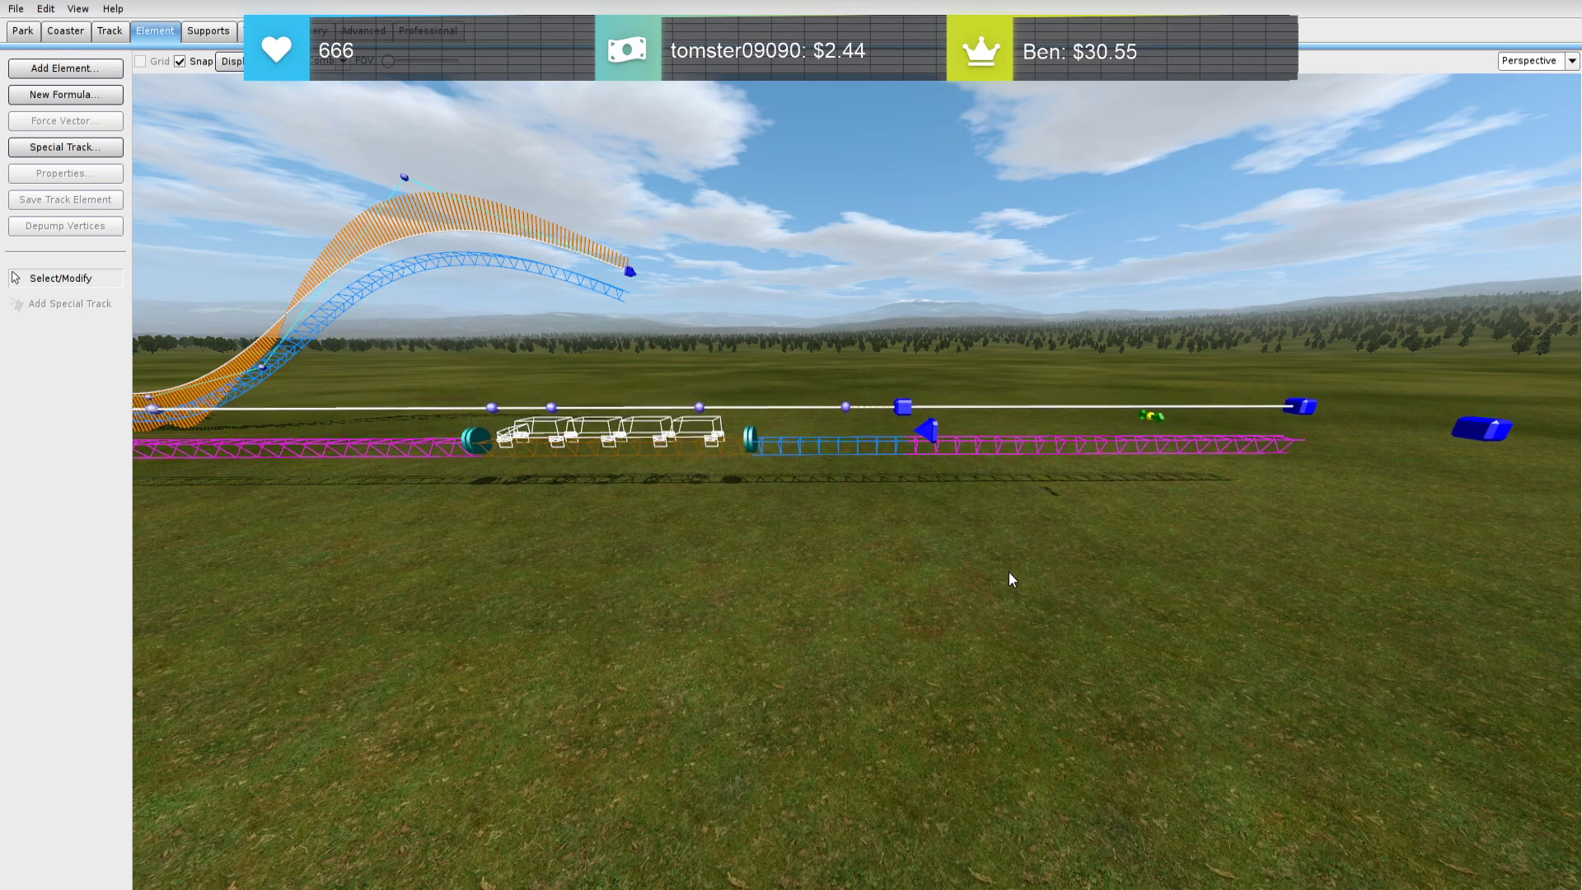
Add two type separators on the final hill's descent and set both sections after the first one to Brake
middle_drag(1008, 571, 953, 565)
scroll(952, 565, down, 8)
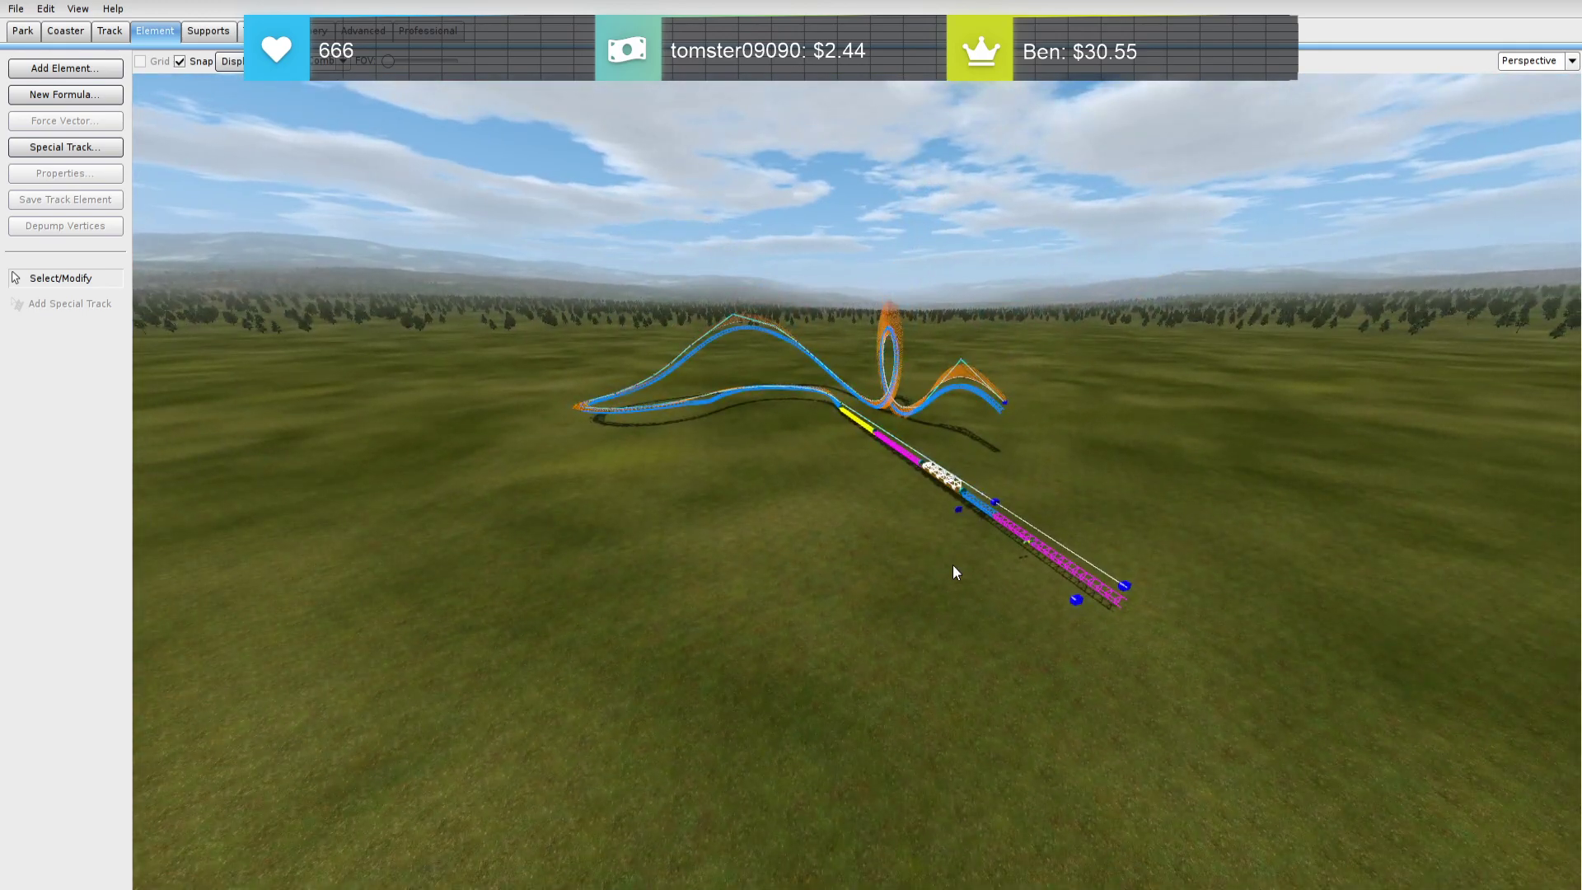
middle_drag(952, 565, 893, 537)
scroll(960, 571, up, 5)
scroll(914, 502, up, 5)
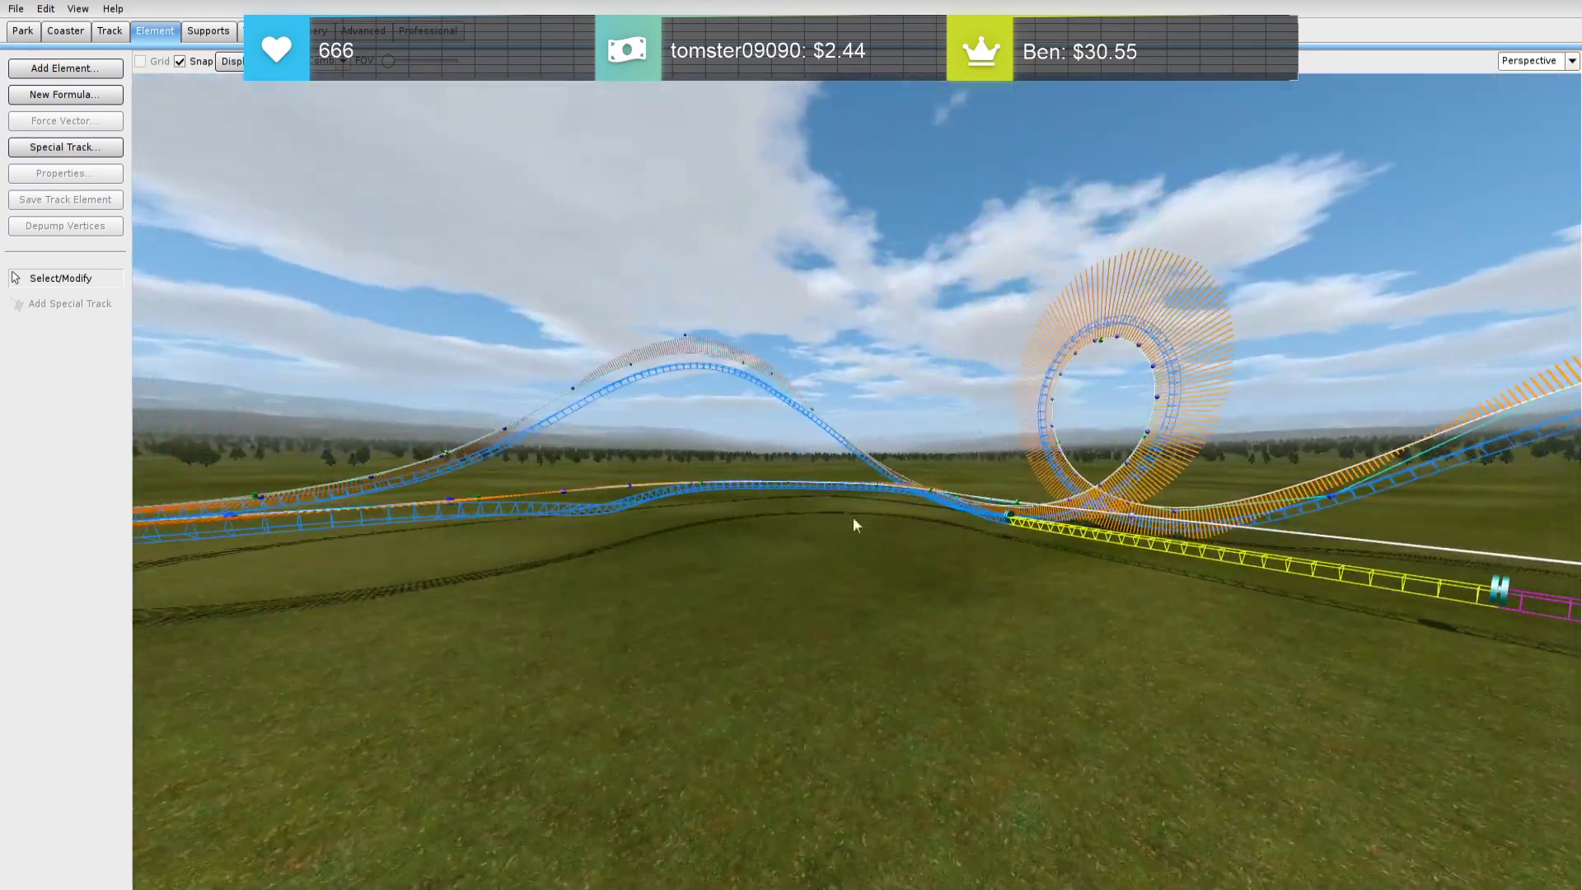
middle_drag(790, 471, 841, 492)
scroll(836, 473, up, 4)
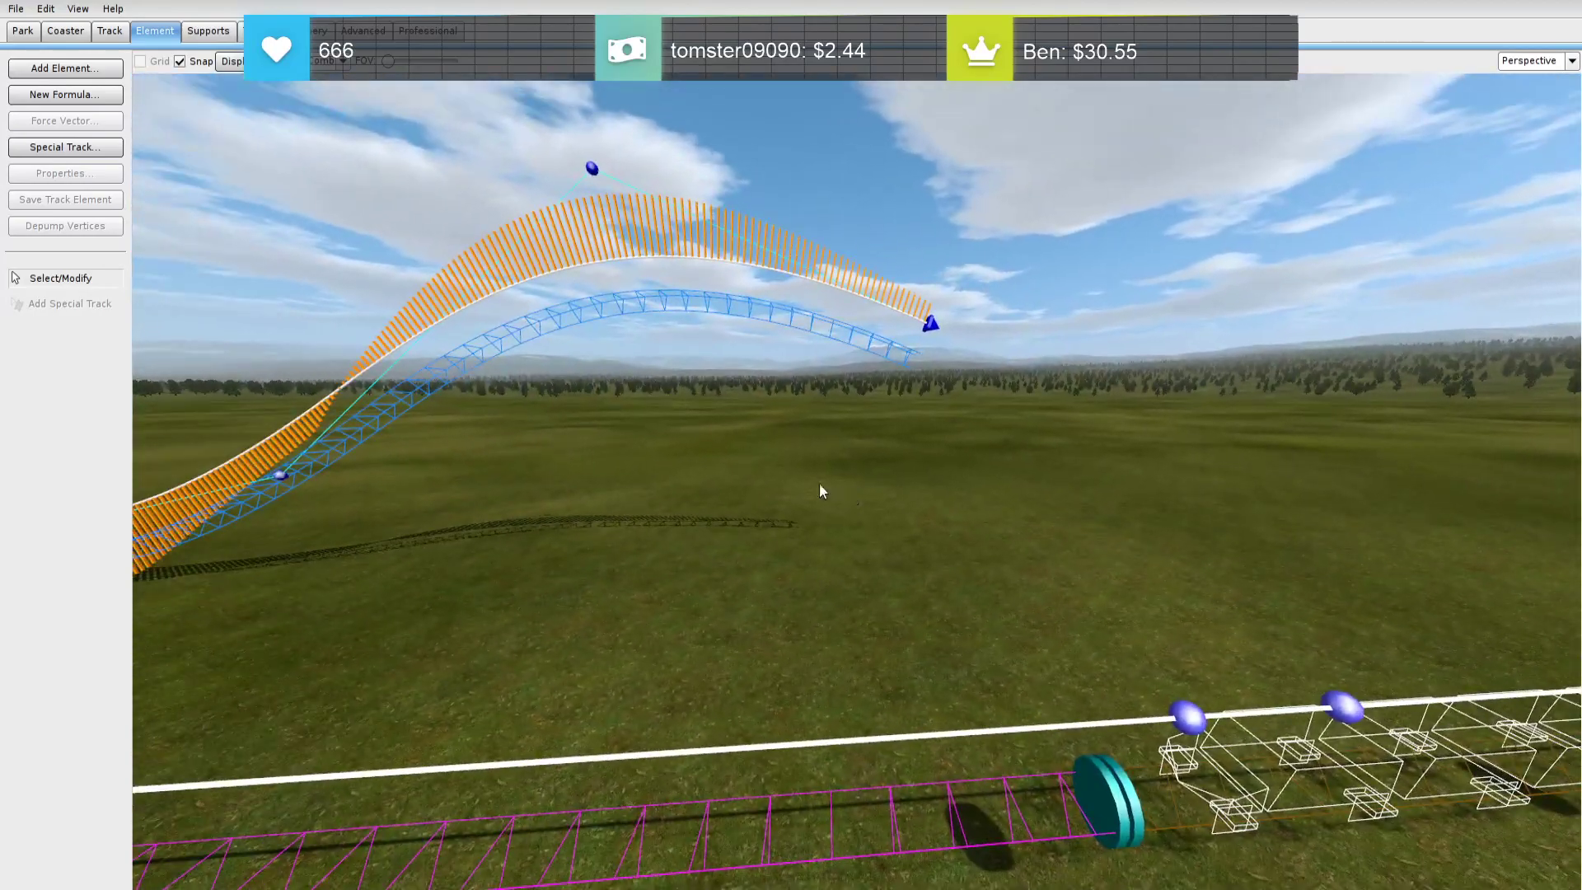
click(95, 34)
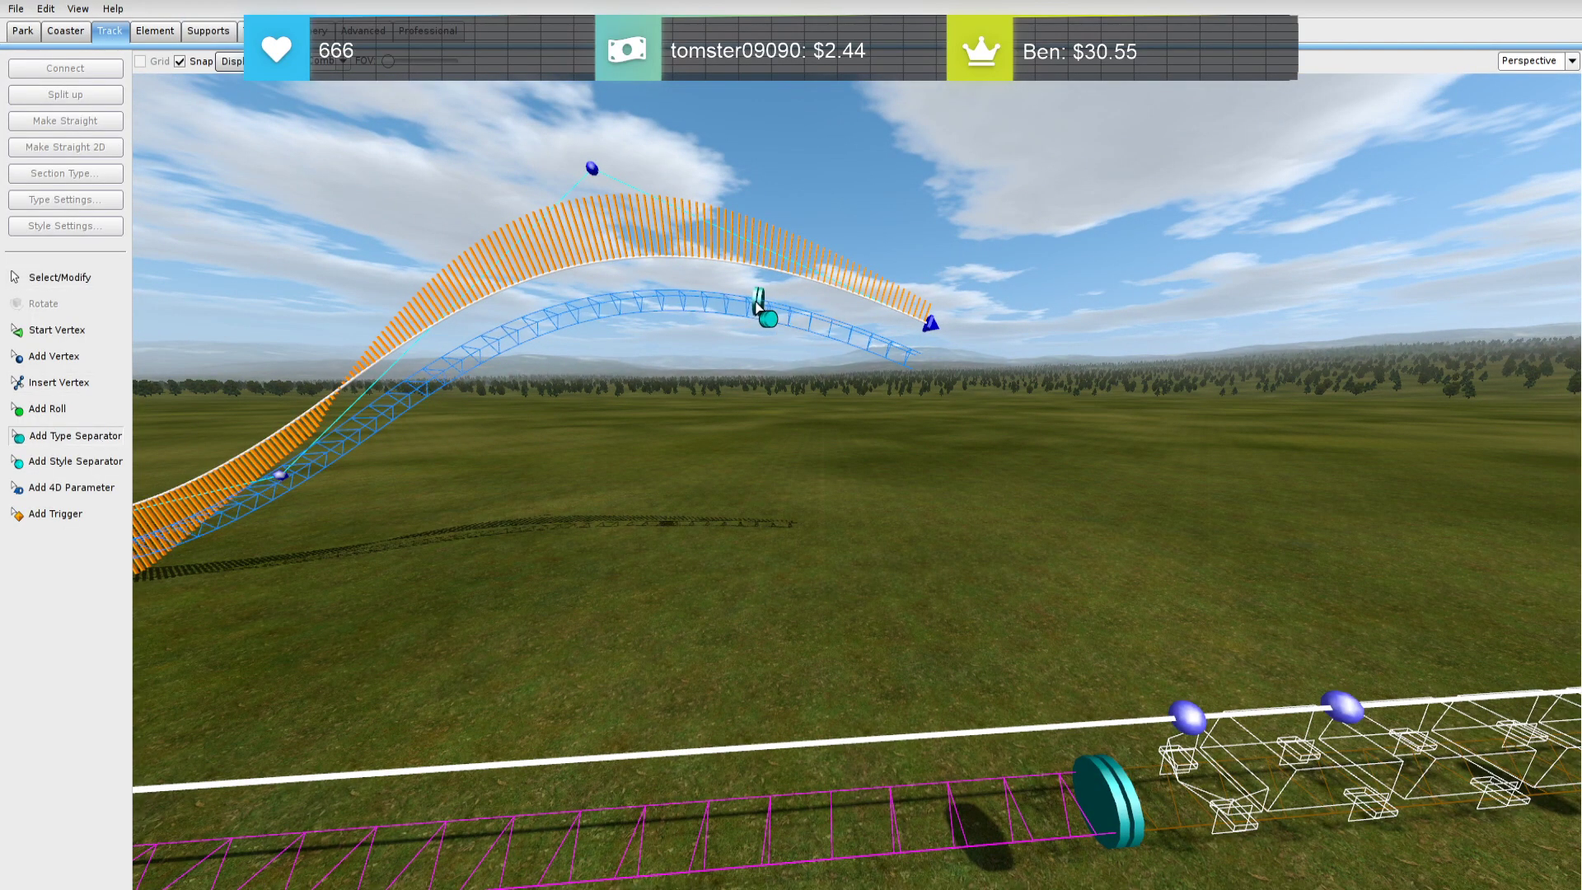
click(97, 173)
click(165, 262)
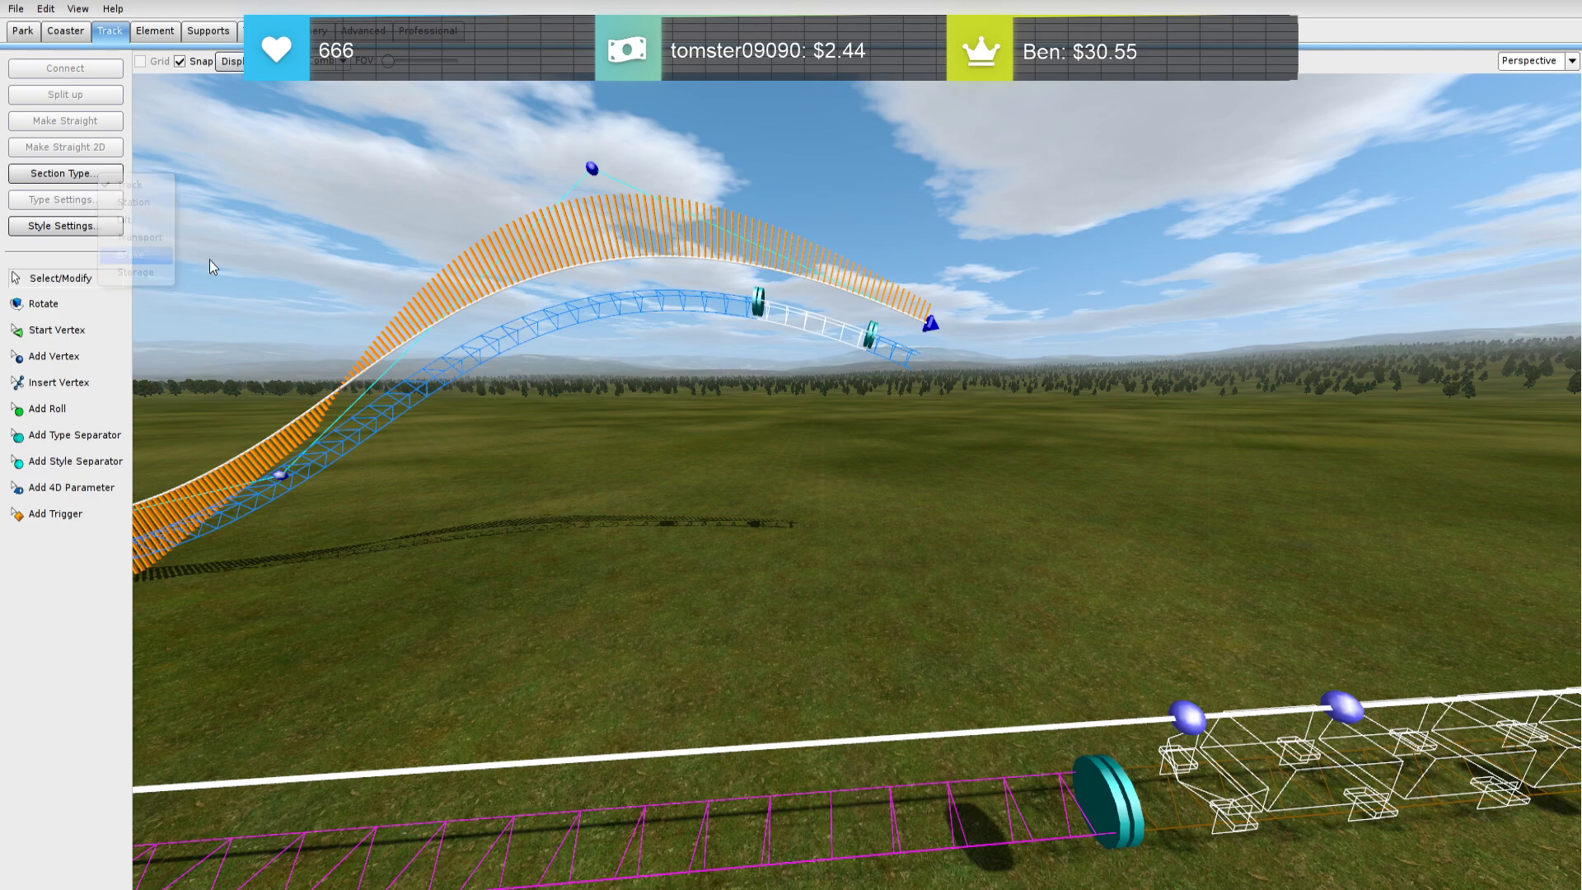
click(74, 182)
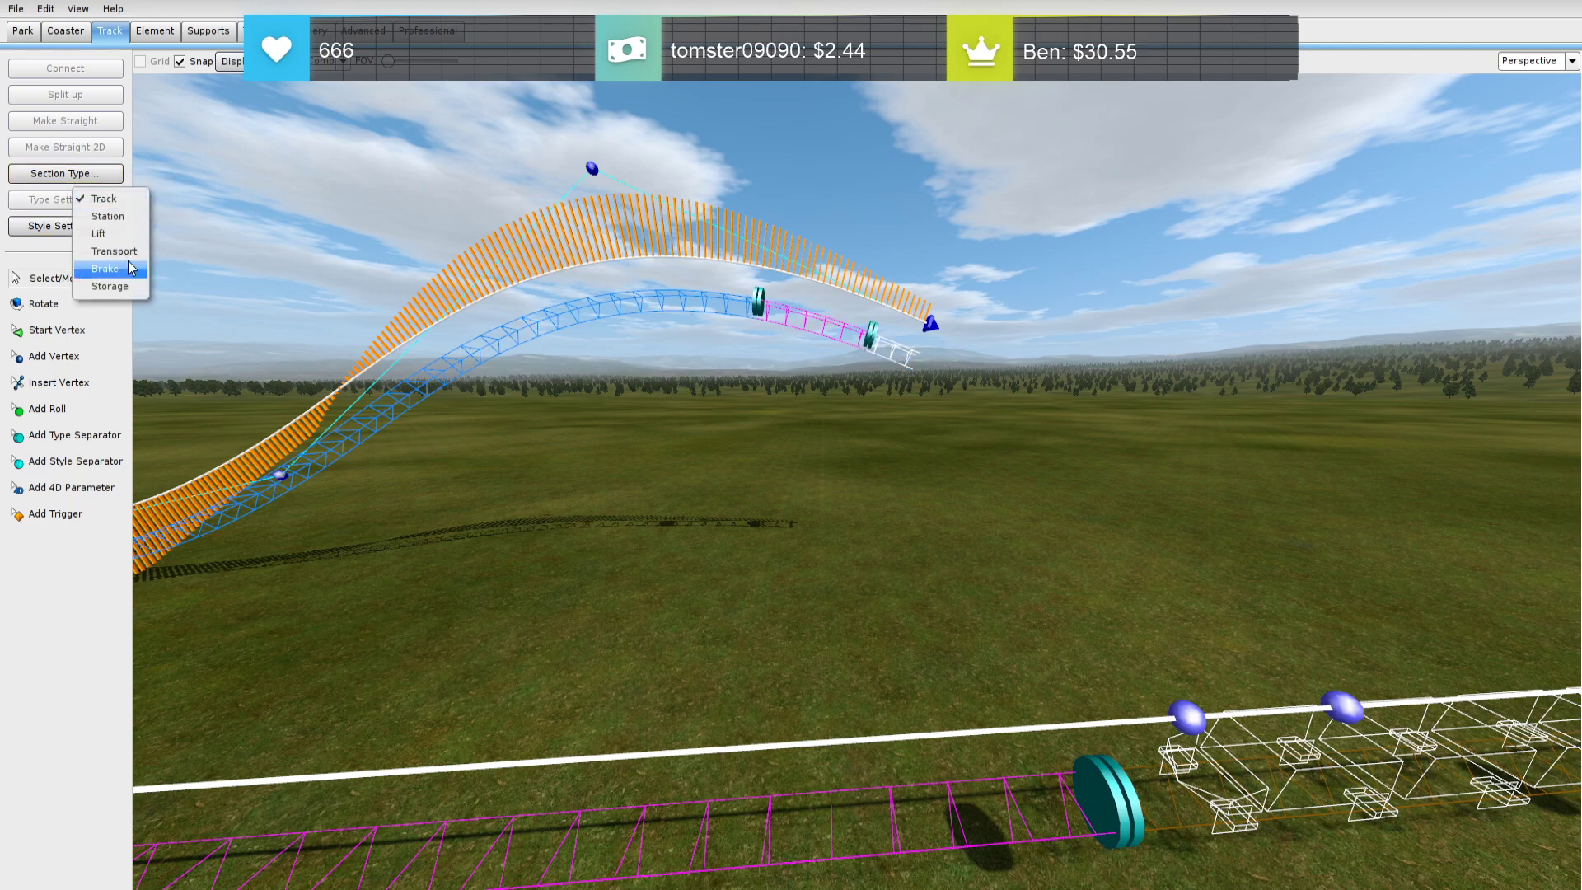
click(127, 269)
Freeze the coaster, leave the editor and save the changes to the project
click(775, 471)
middle_drag(776, 471, 791, 499)
mouse_move(791, 486)
right_down()
mouse_move(774, 482)
mouse_move(786, 472)
right_up()
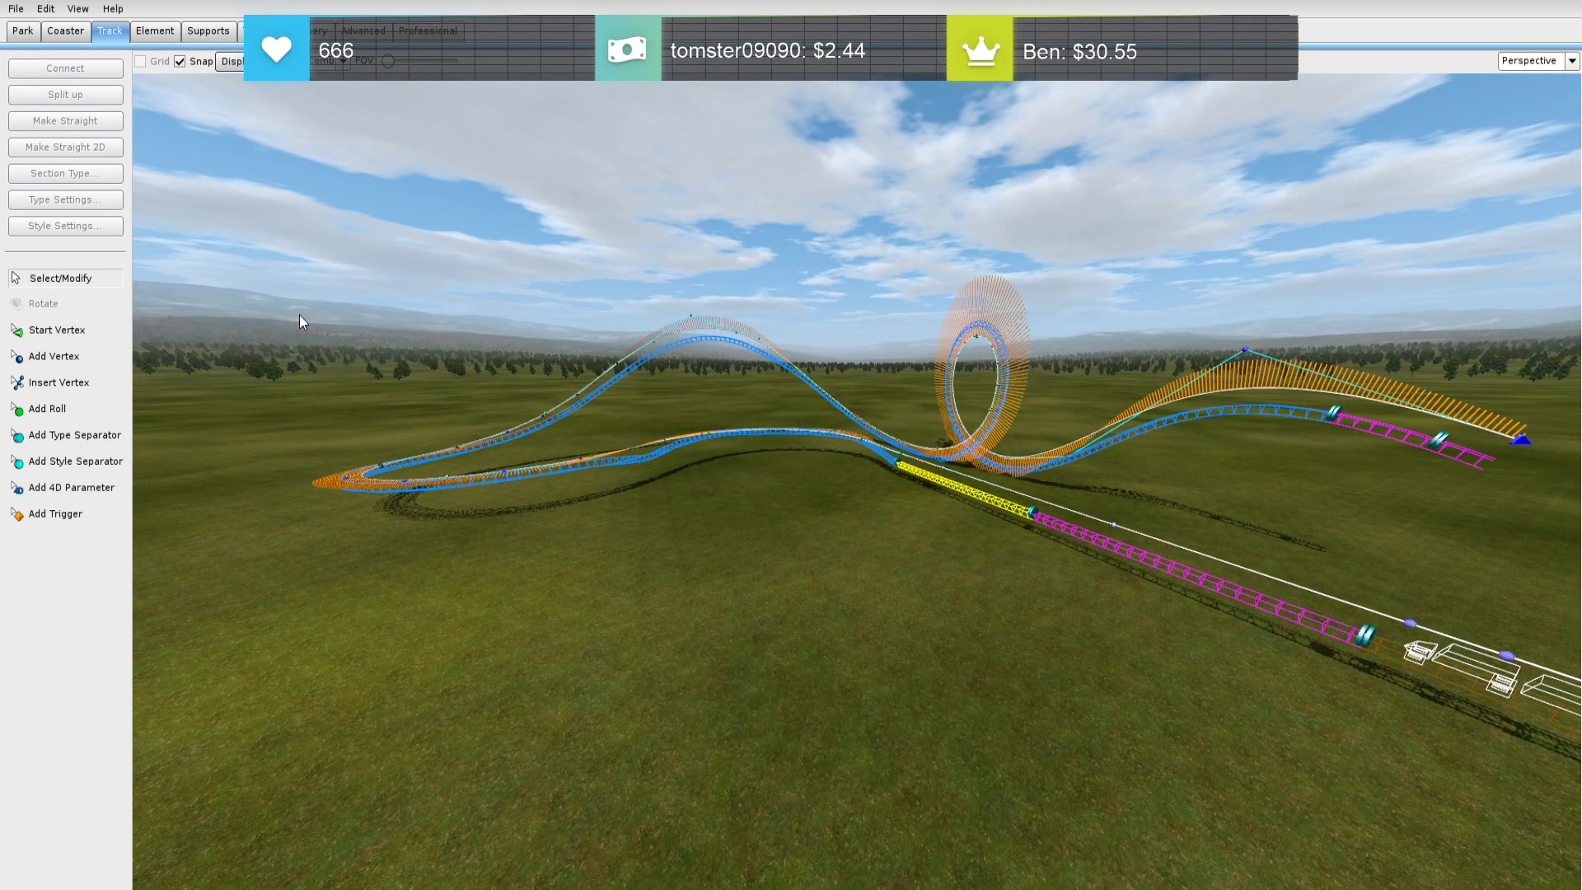
click(63, 31)
click(82, 323)
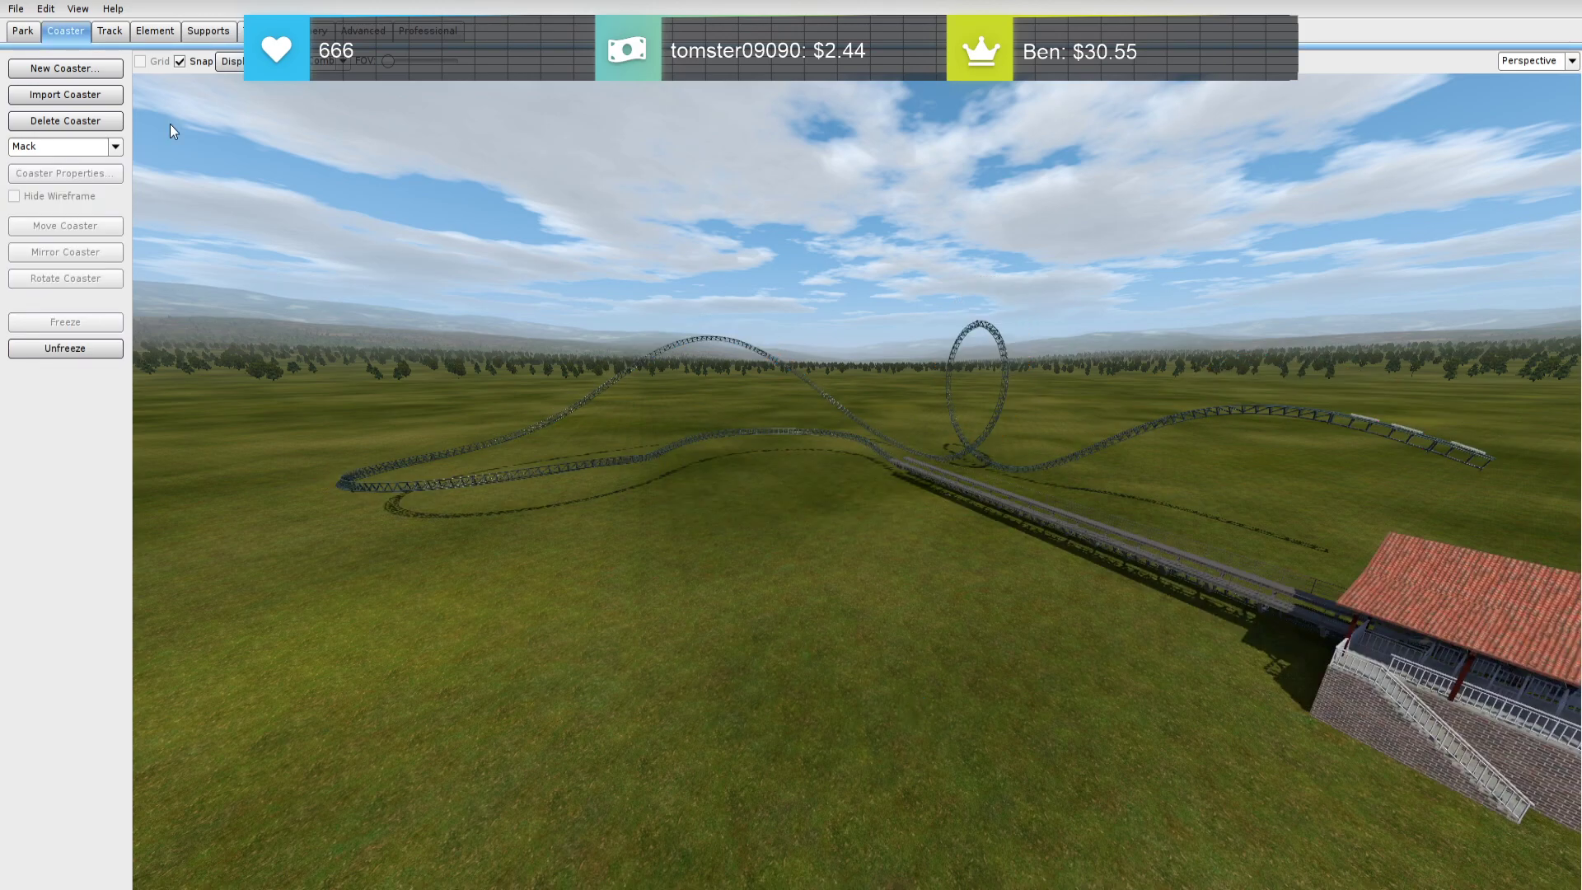
click(15, 10)
click(35, 201)
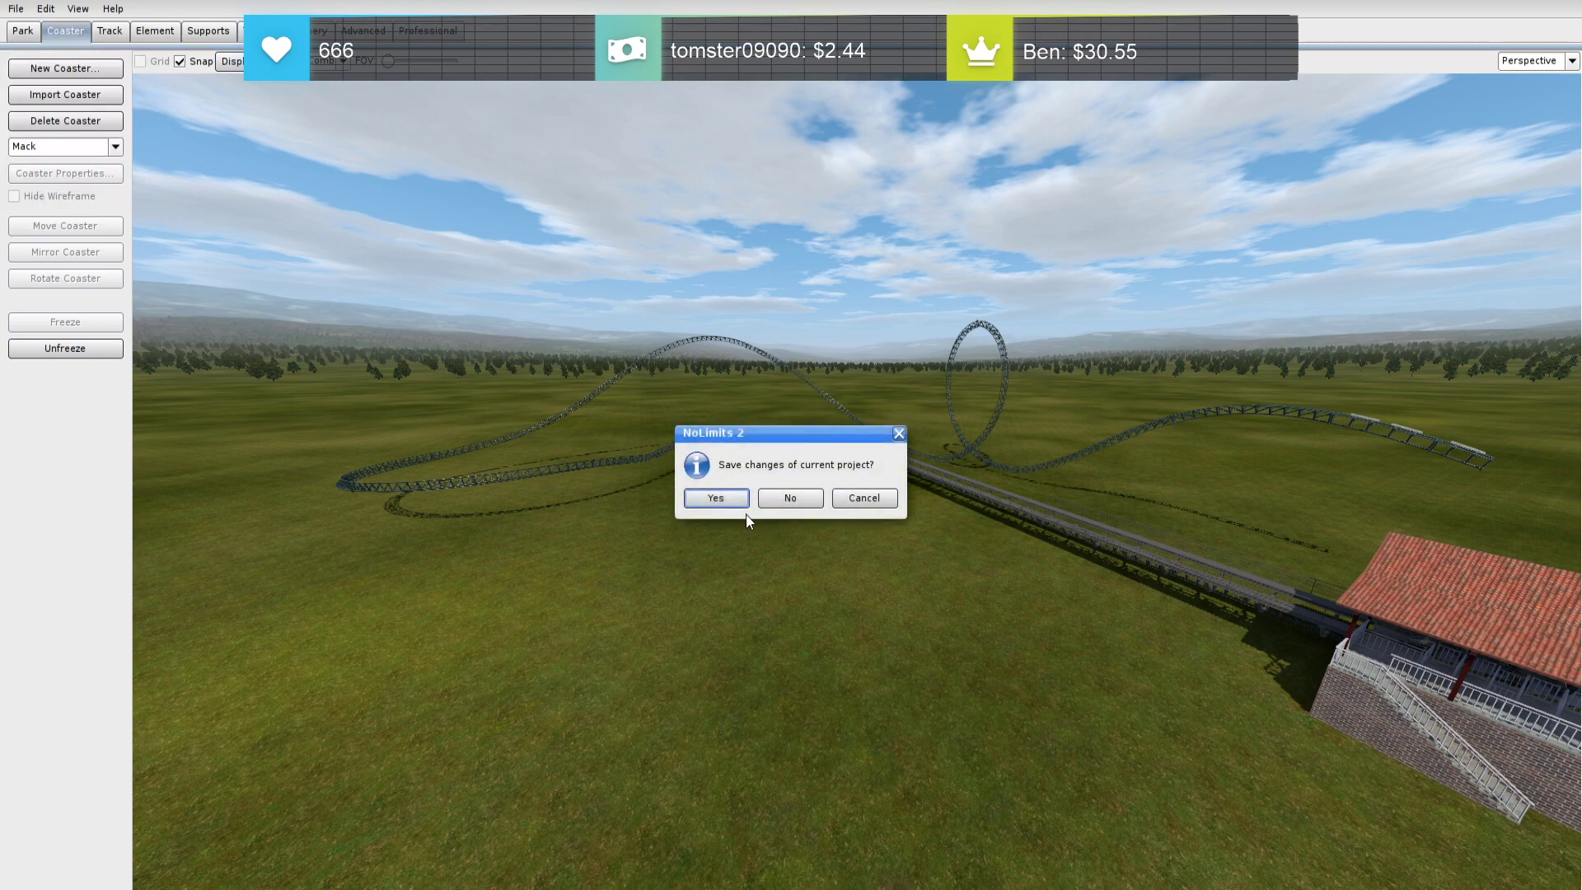
click(716, 497)
Test the coaster in play mode twice, closing the message window and returning to the main menu after each run
click(517, 825)
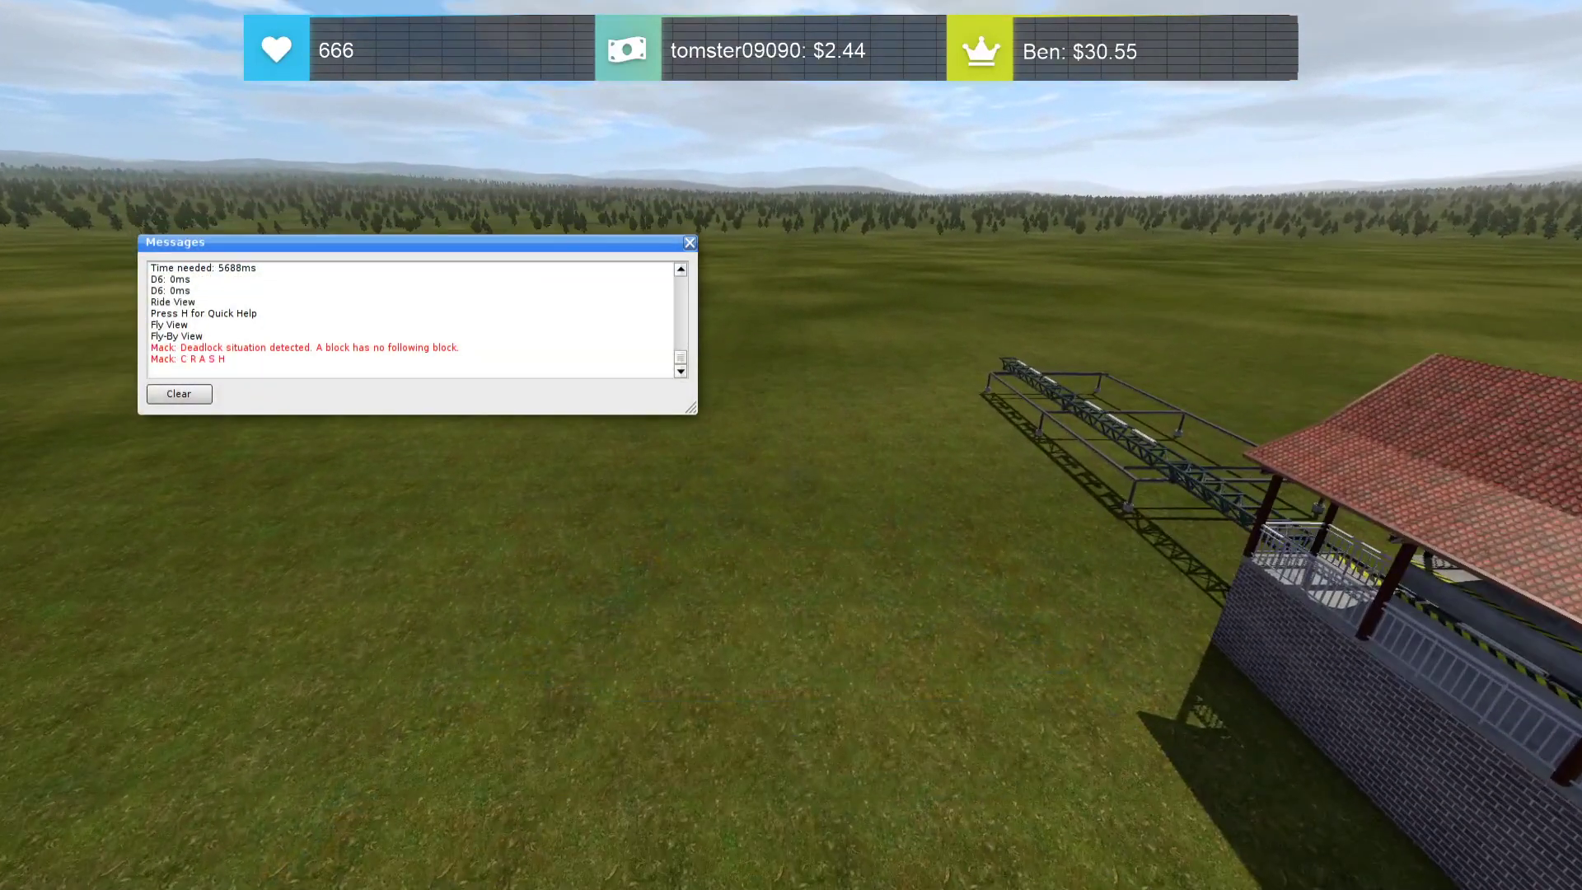
click(691, 243)
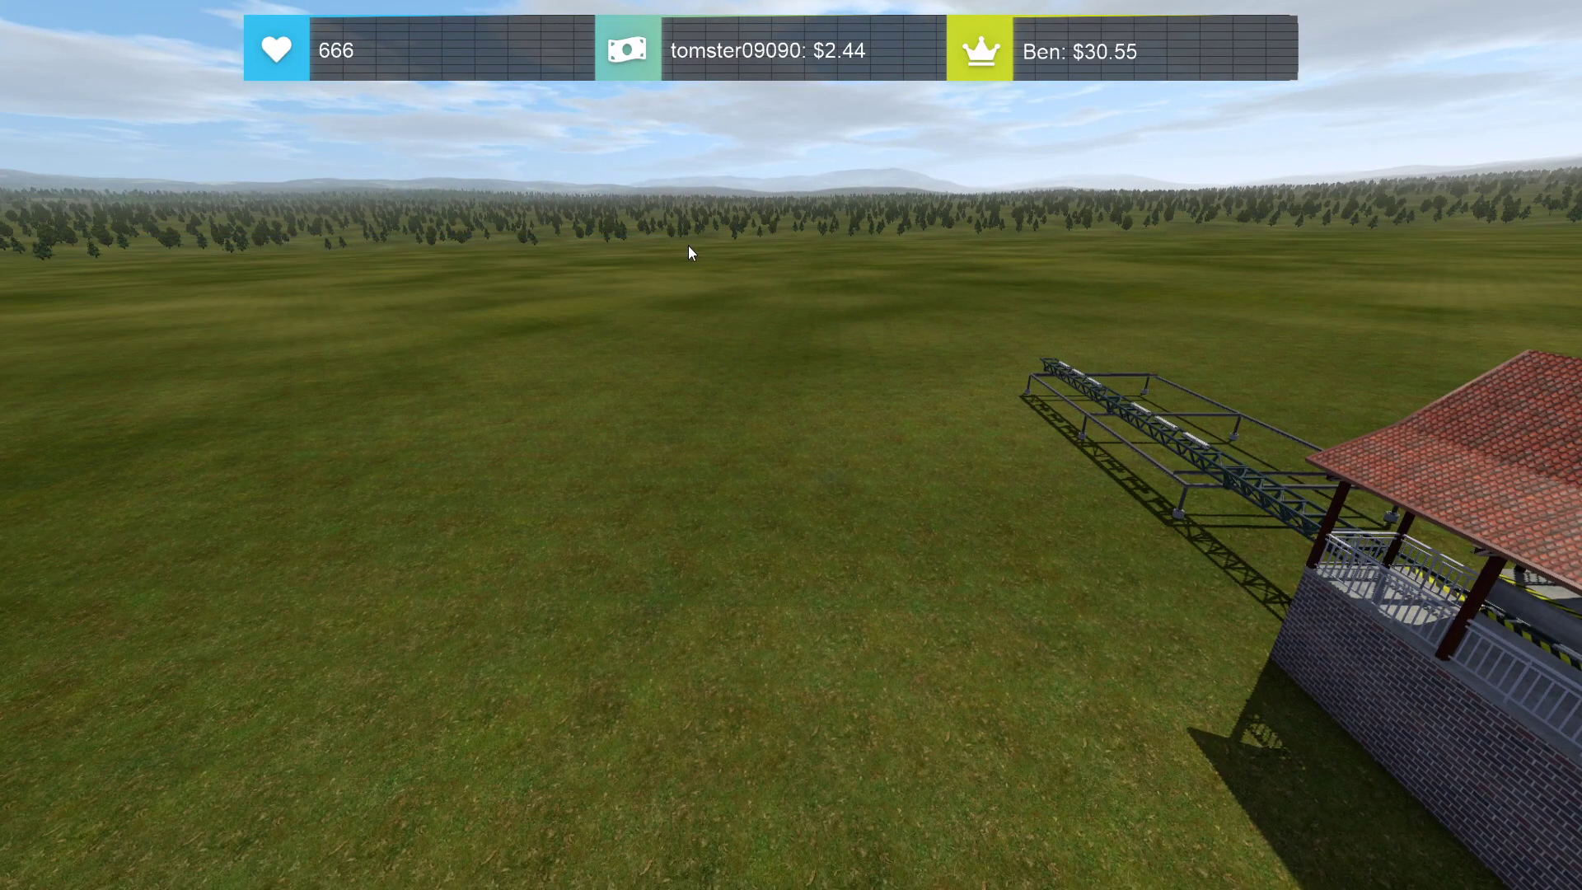
key(Escape)
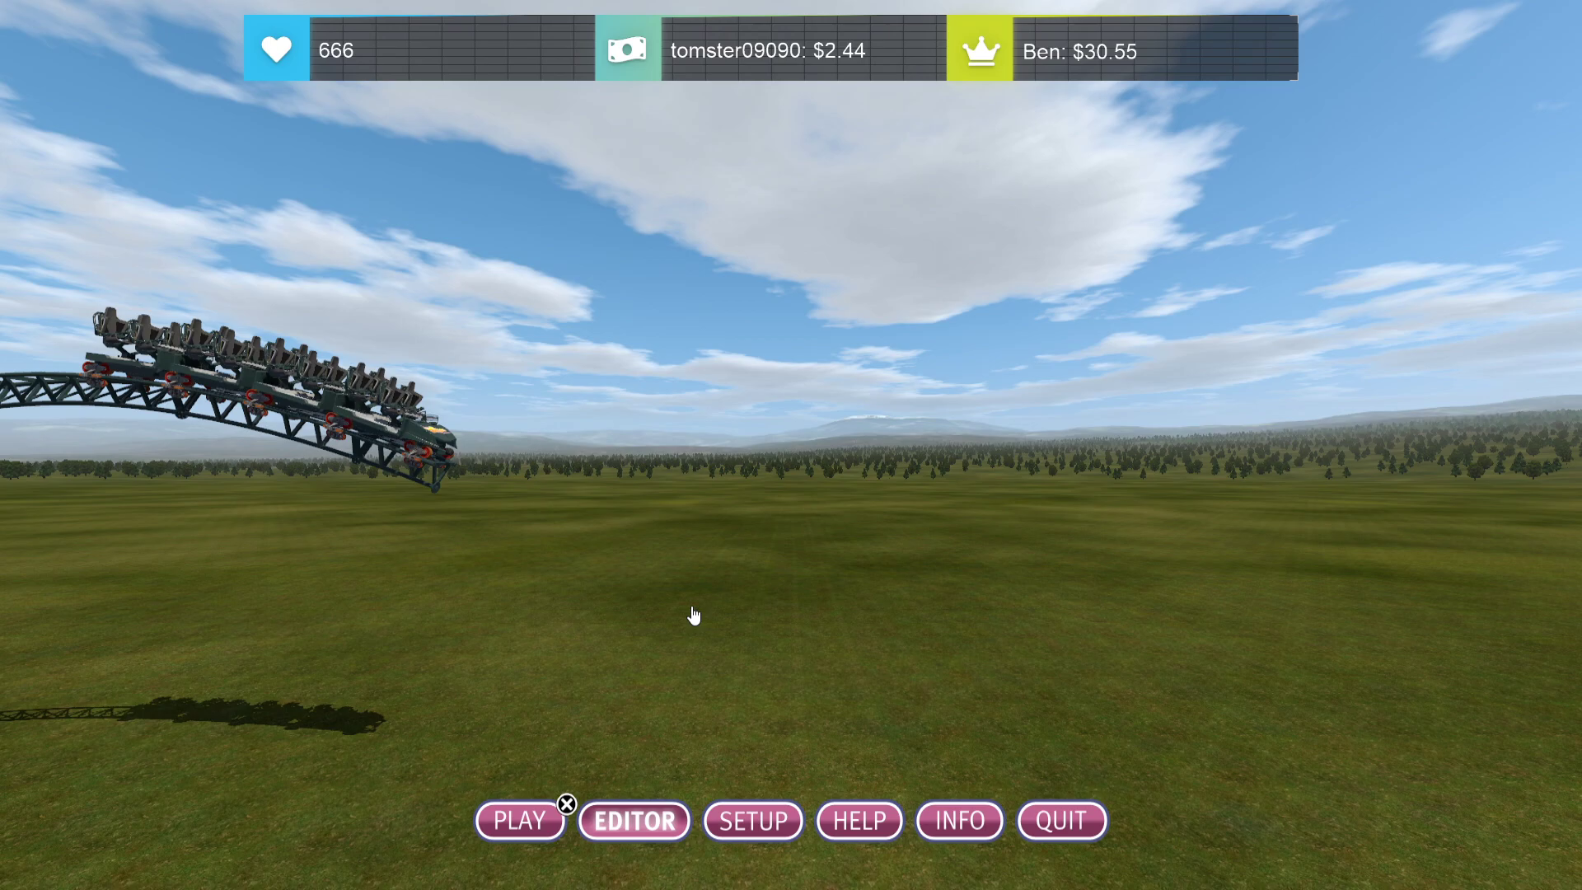
key(Return)
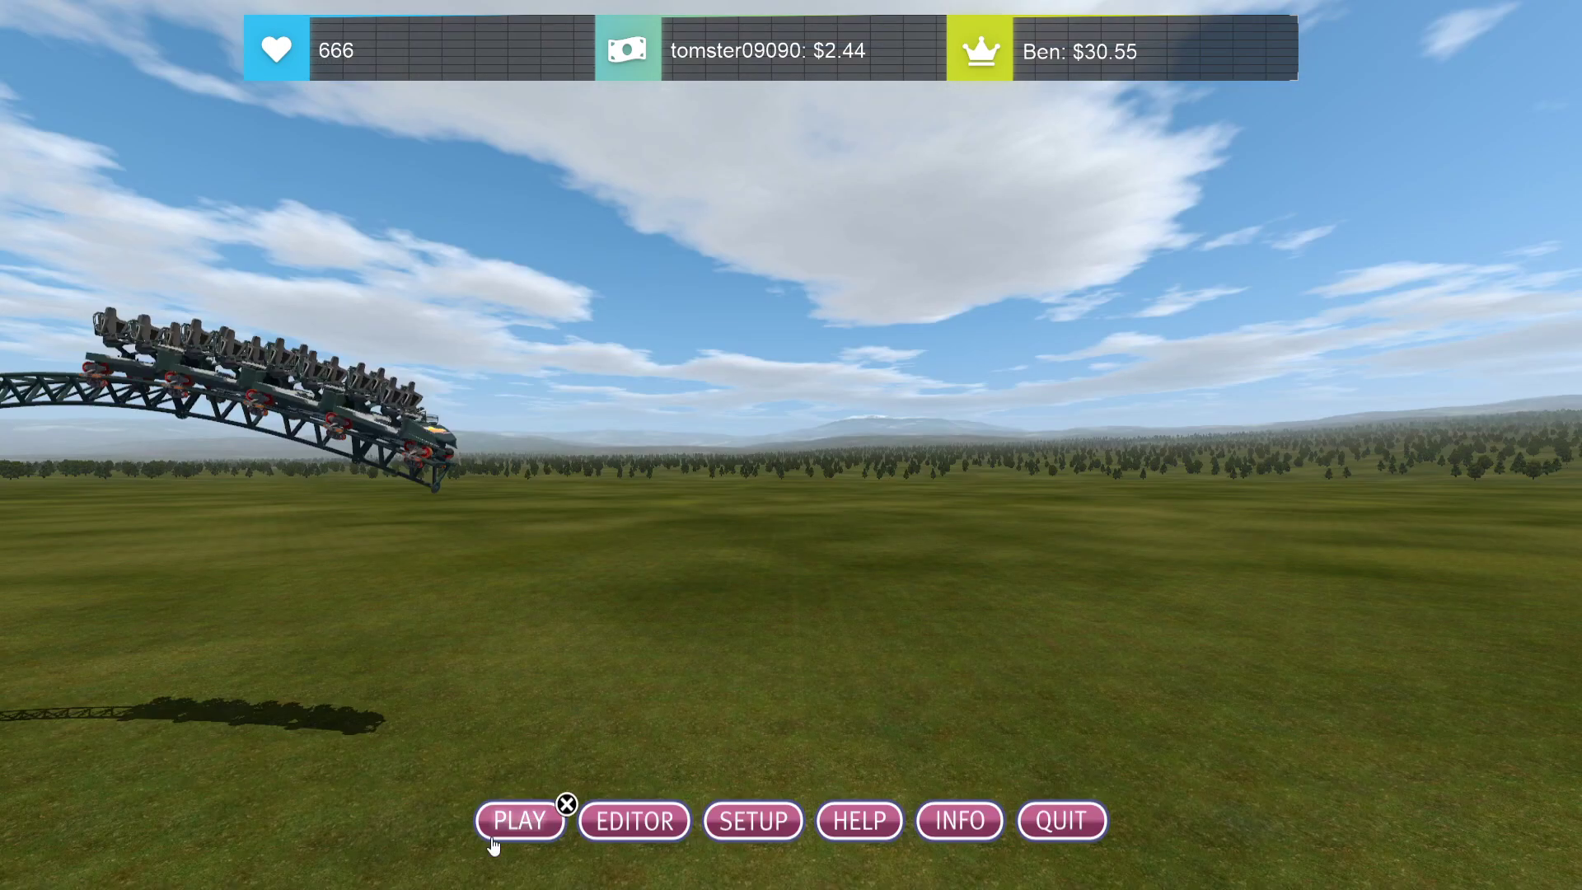
click(518, 818)
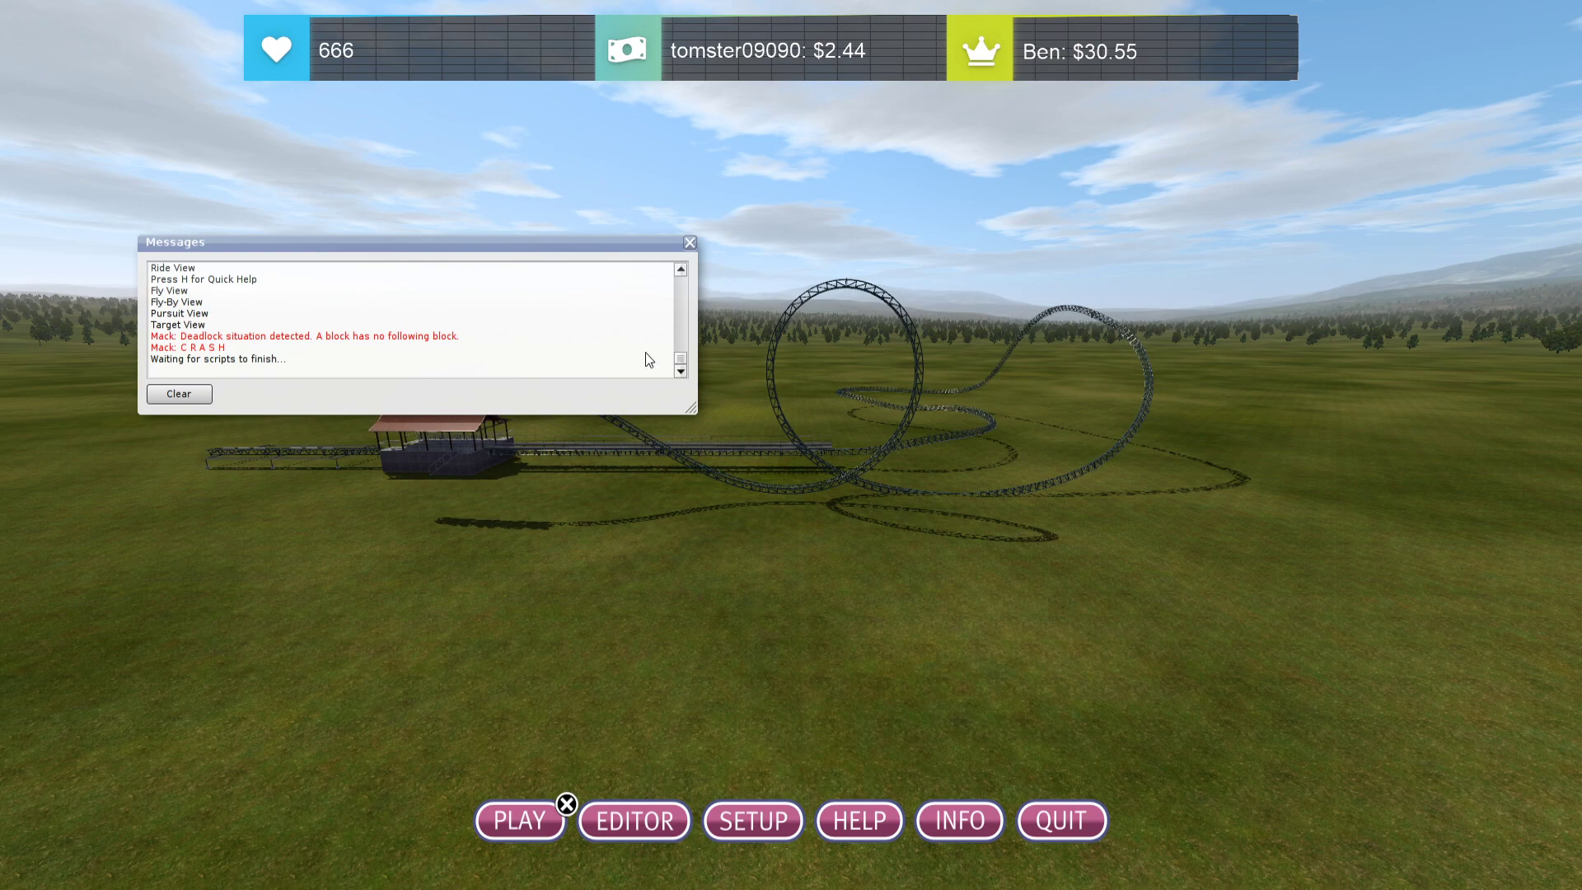
click(690, 242)
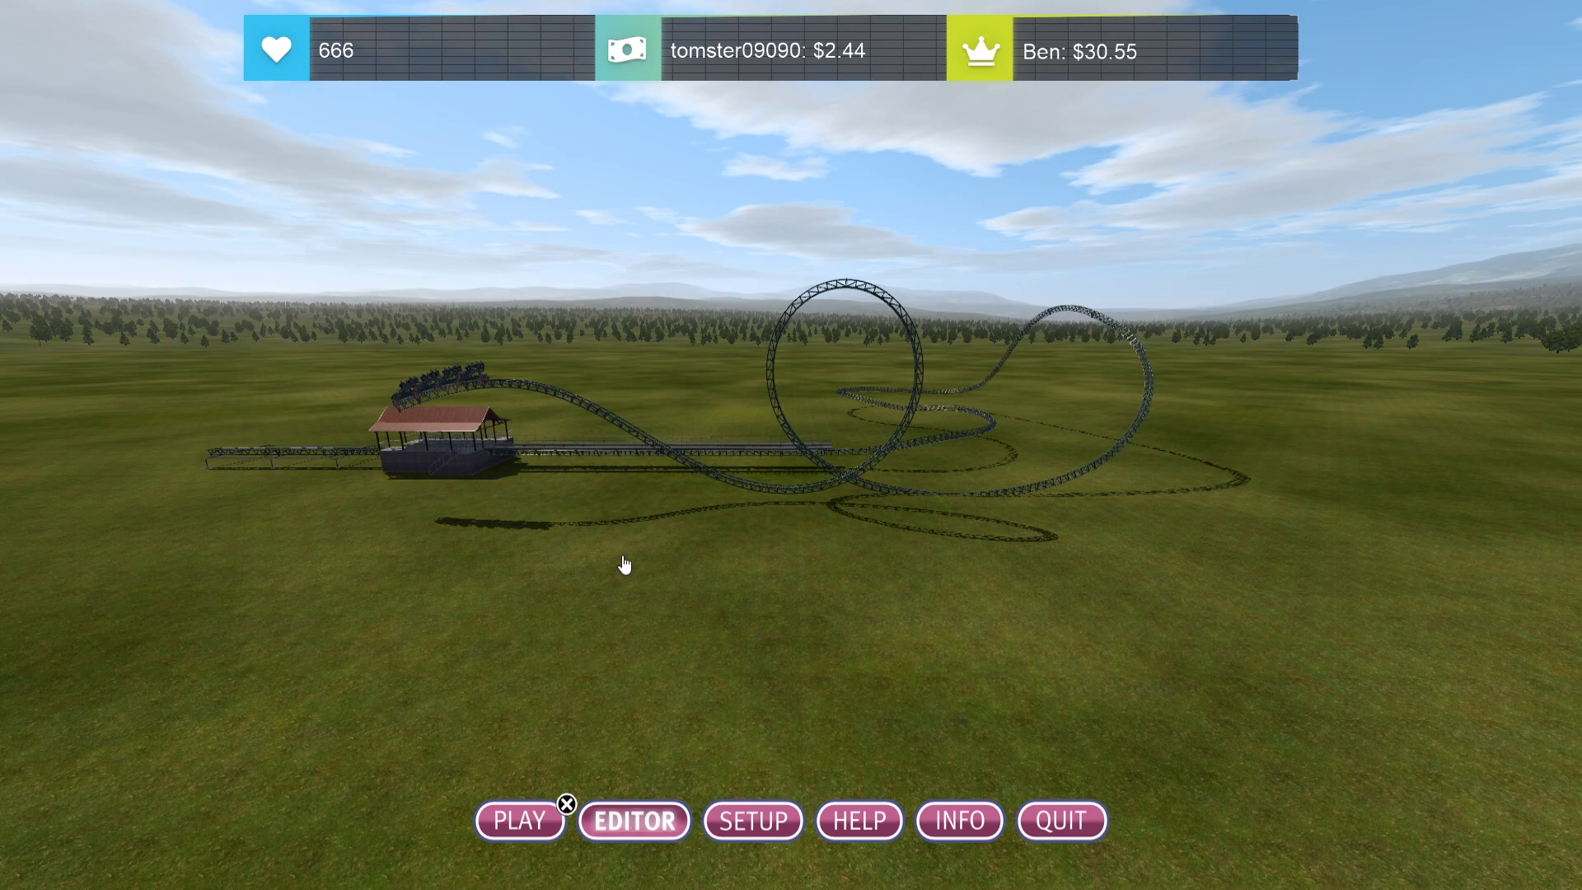
Return to the editor and unfreeze the Mack coaster
right_drag(753, 567, 807, 552)
right_drag(563, 437, 542, 437)
click(65, 32)
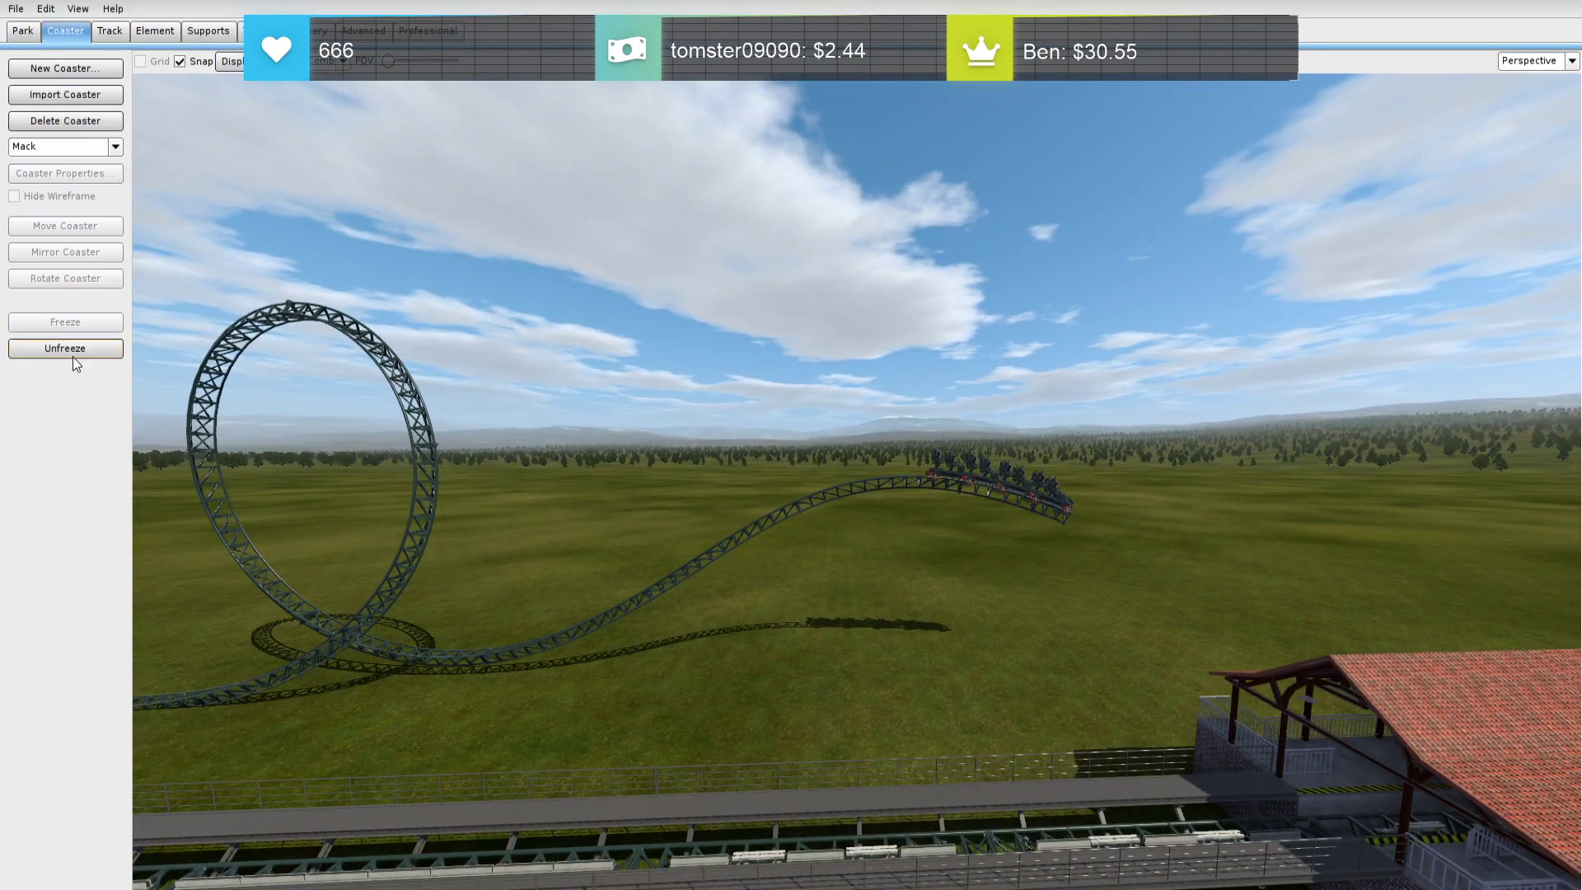
click(65, 348)
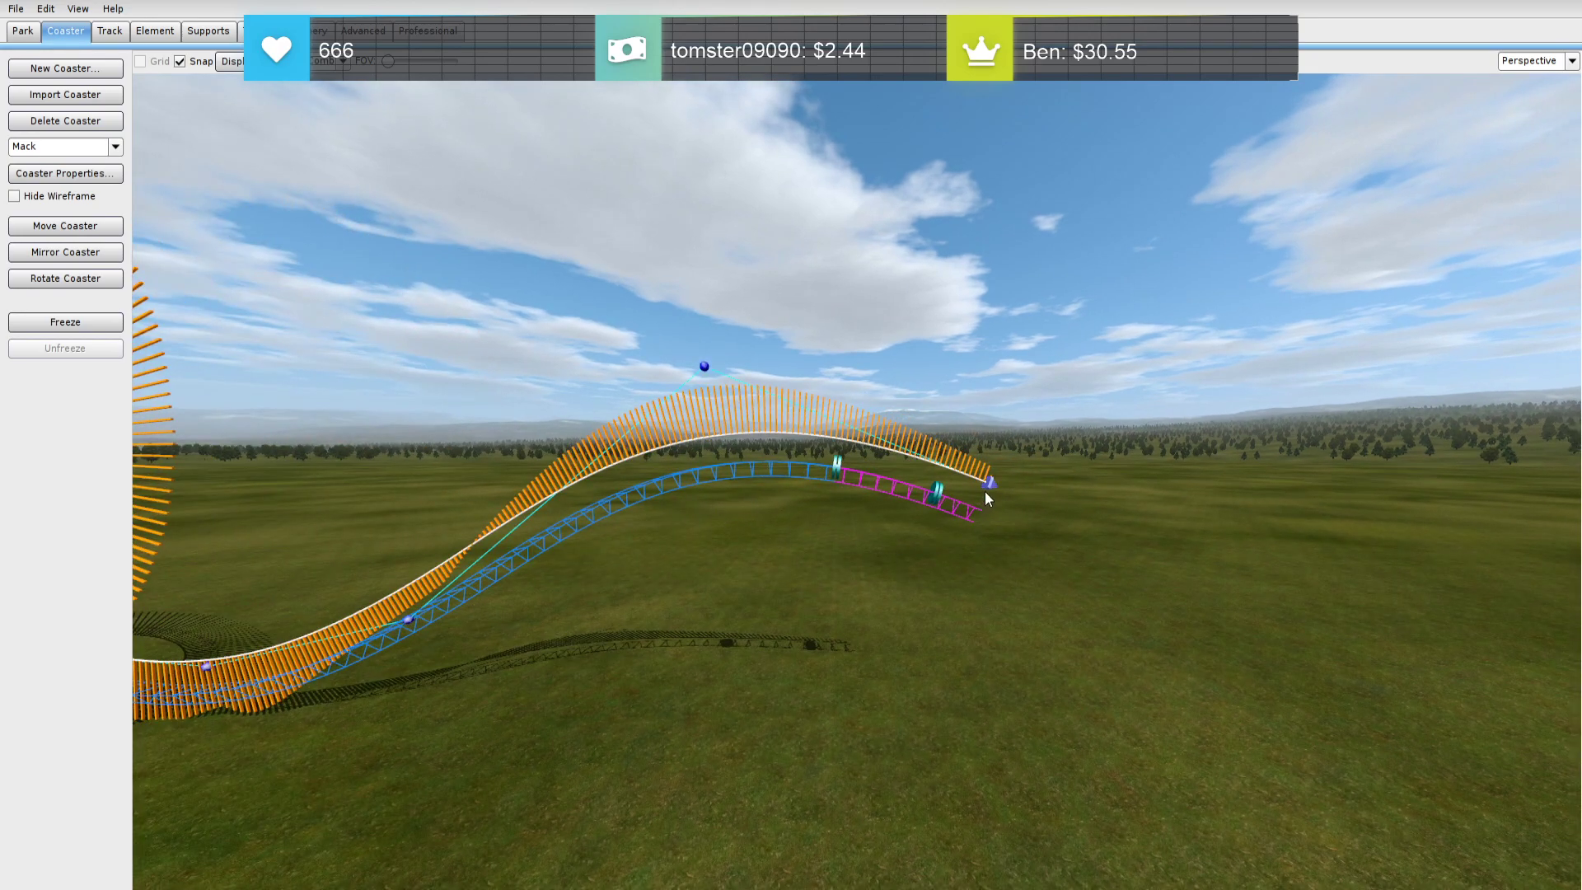
Lower the final hill by shifting its crest vertex and the track's end vertex down together
right_drag(873, 442, 806, 495)
drag(777, 277, 1247, 517)
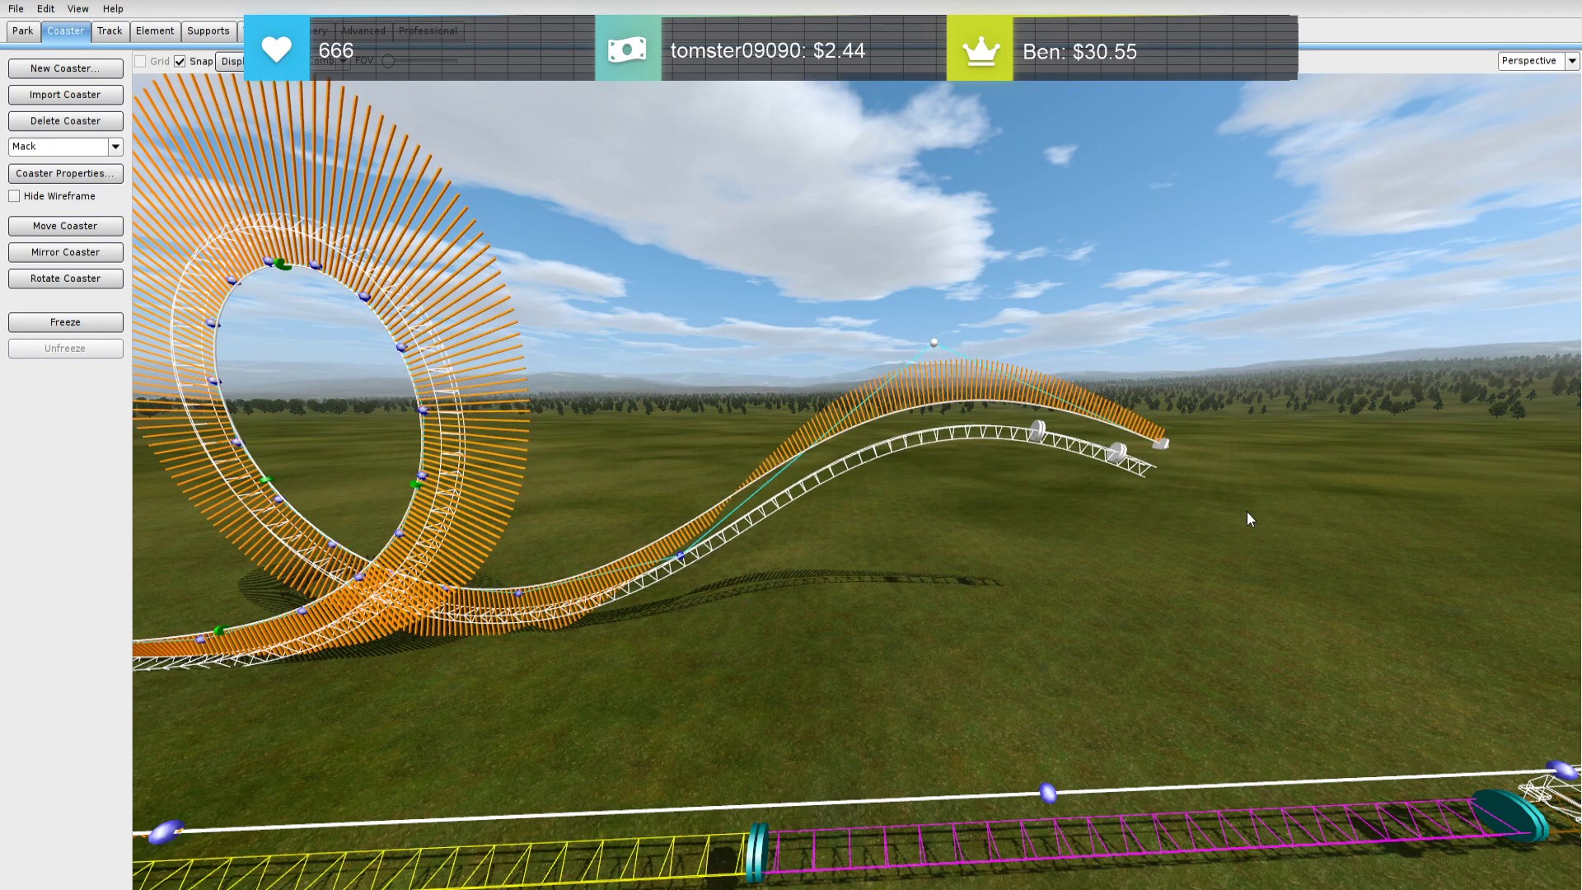
key(Down)
key(Down)
key(Down)
key(Down)
key(Down)
key(Down)
key(Down)
key(Down)
key(Down)
key(Down)
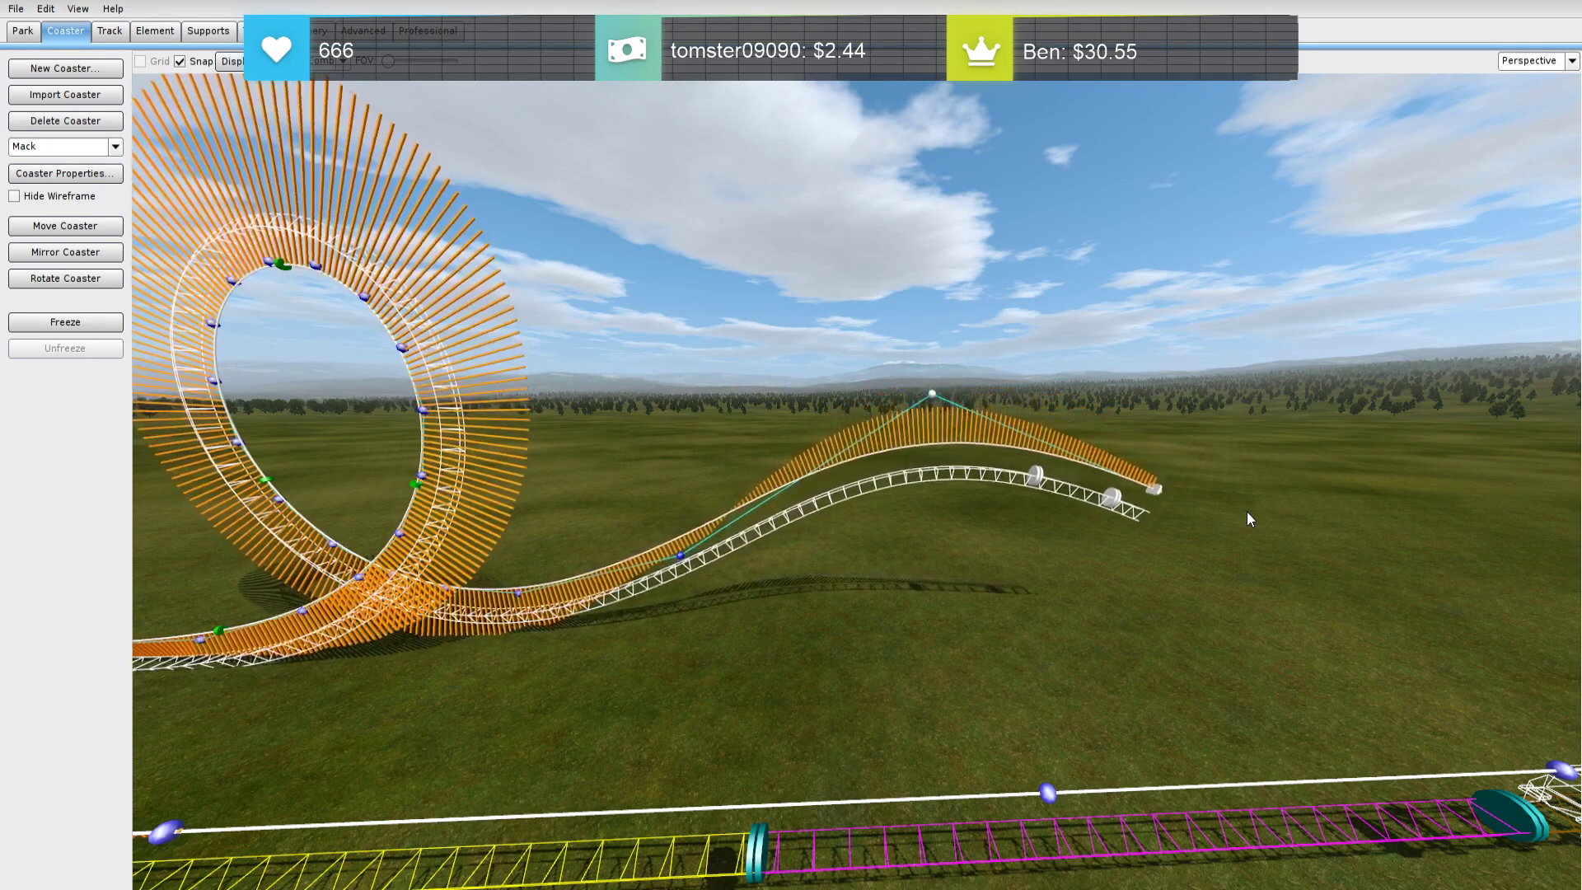
click(911, 681)
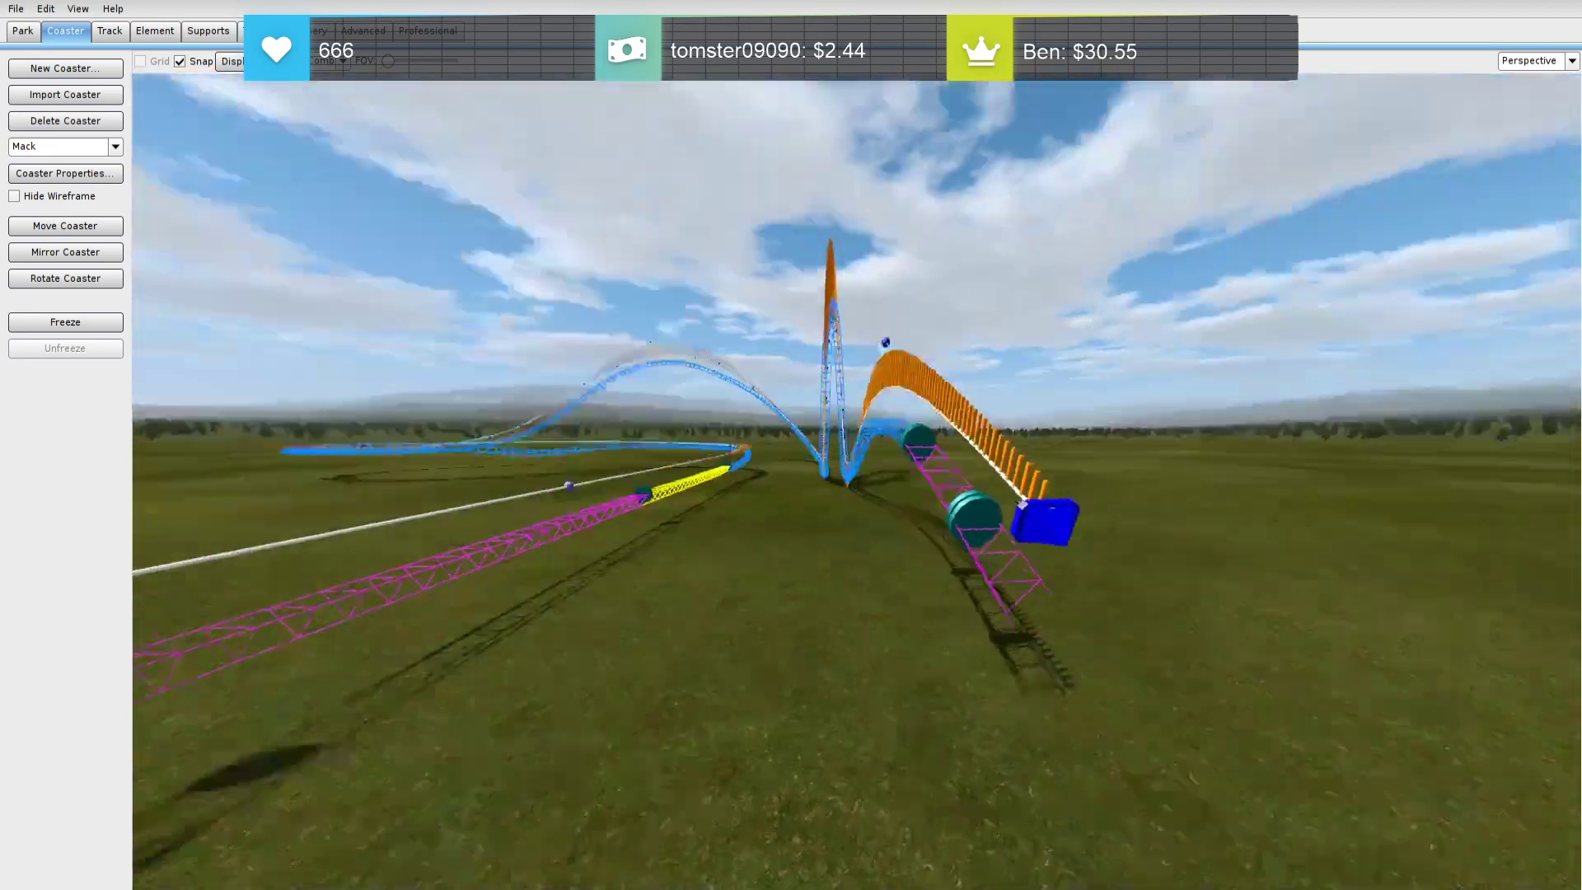
Display the track's G-Force Comb and examine the forces on the final hill and the loop's exit
right_drag(961, 662, 741, 659)
scroll(961, 663, down, 8)
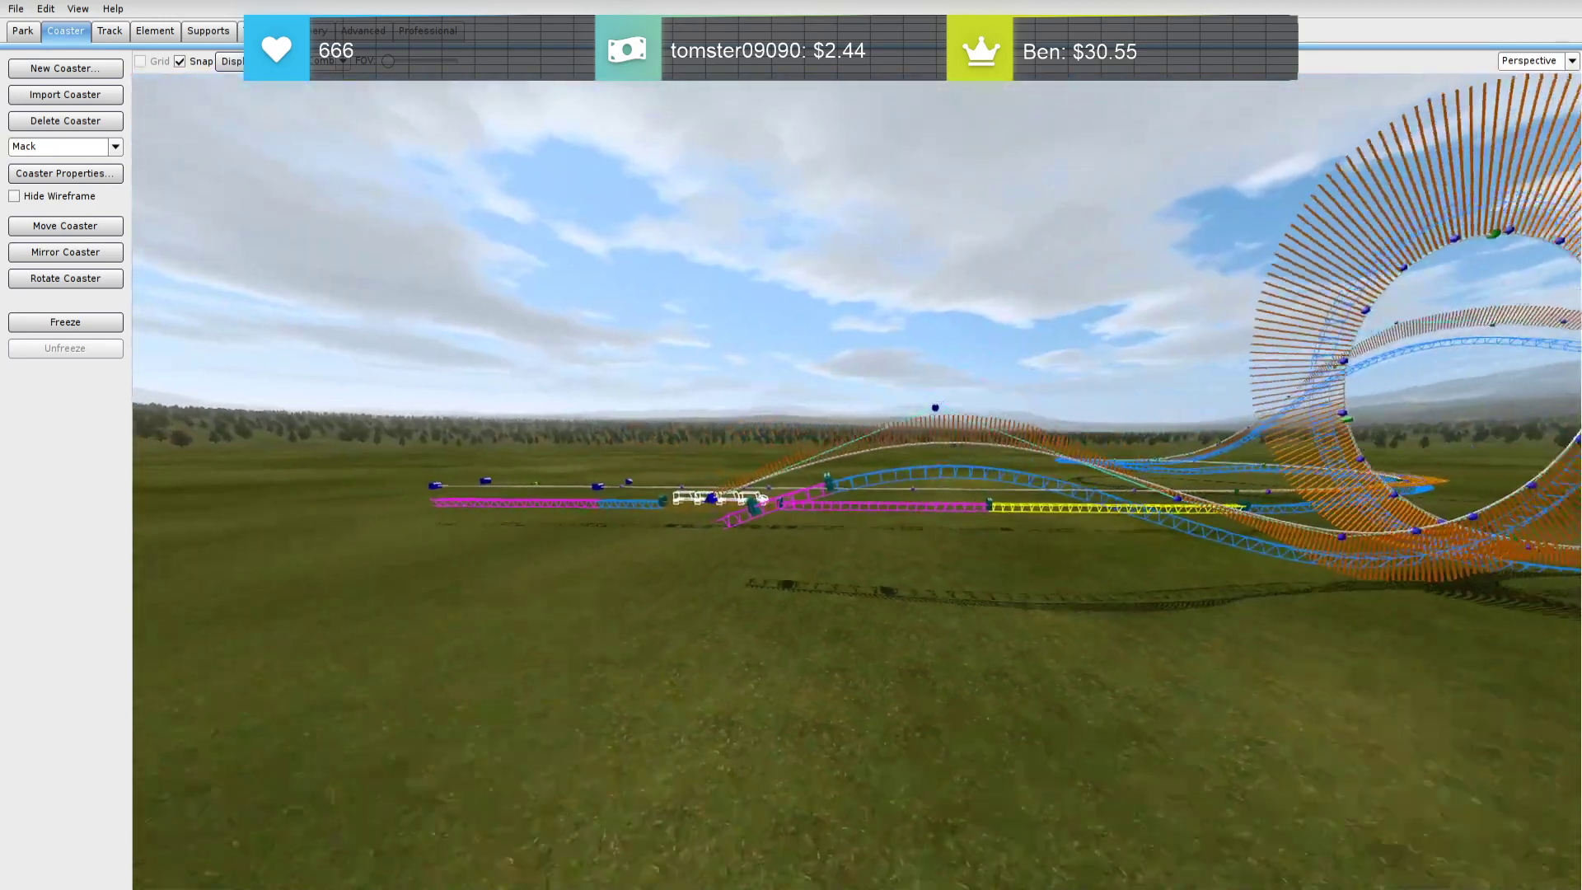
click(343, 63)
click(338, 165)
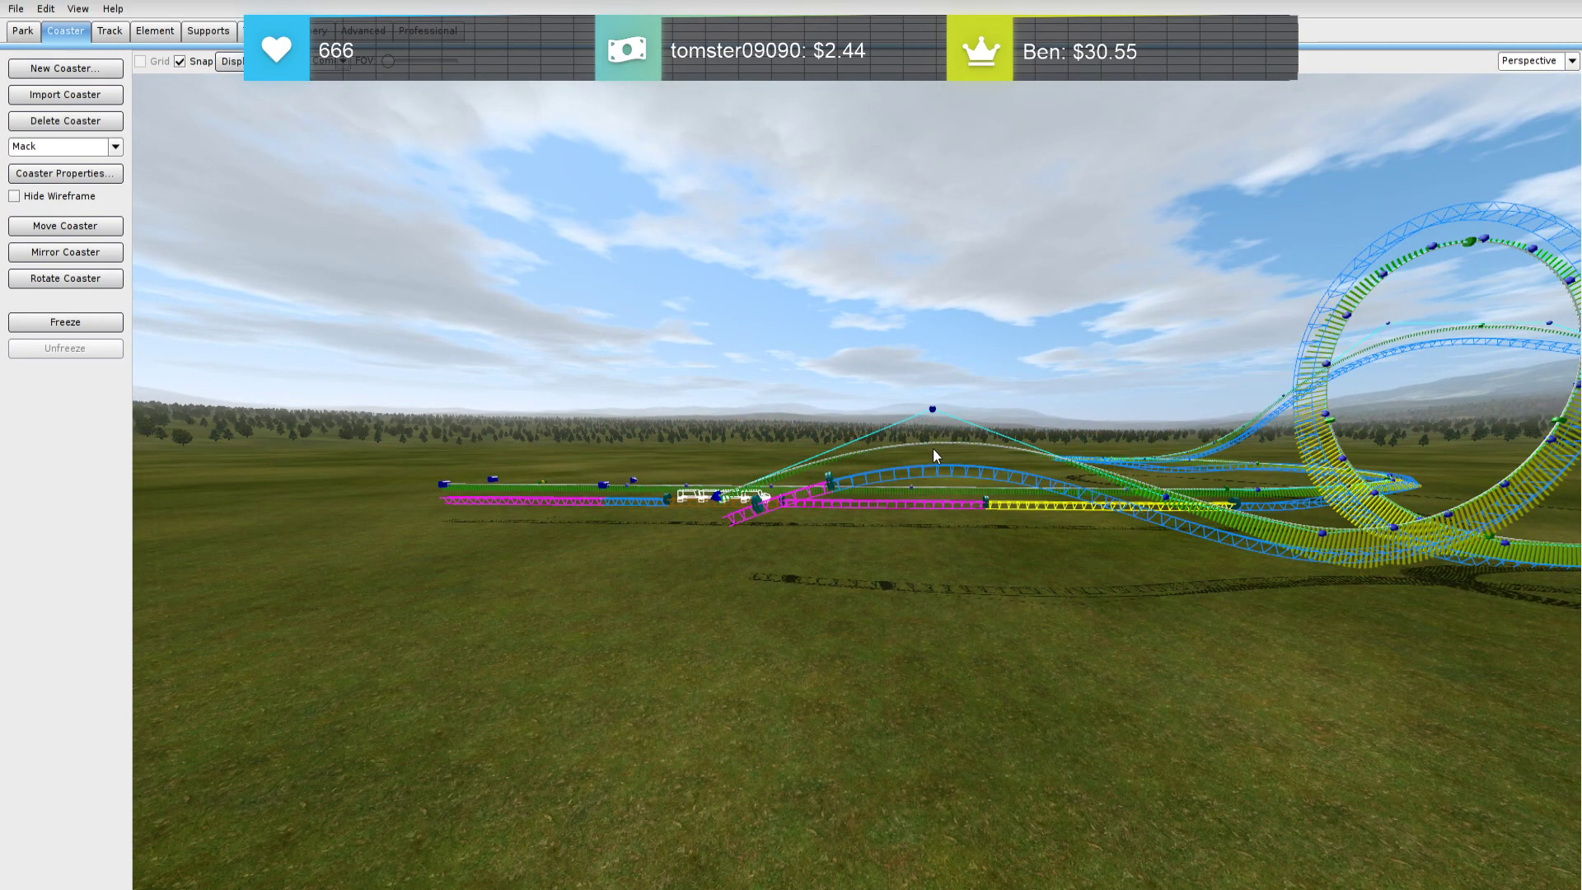
scroll(1071, 499, up, 5)
right_drag(1071, 501, 939, 428)
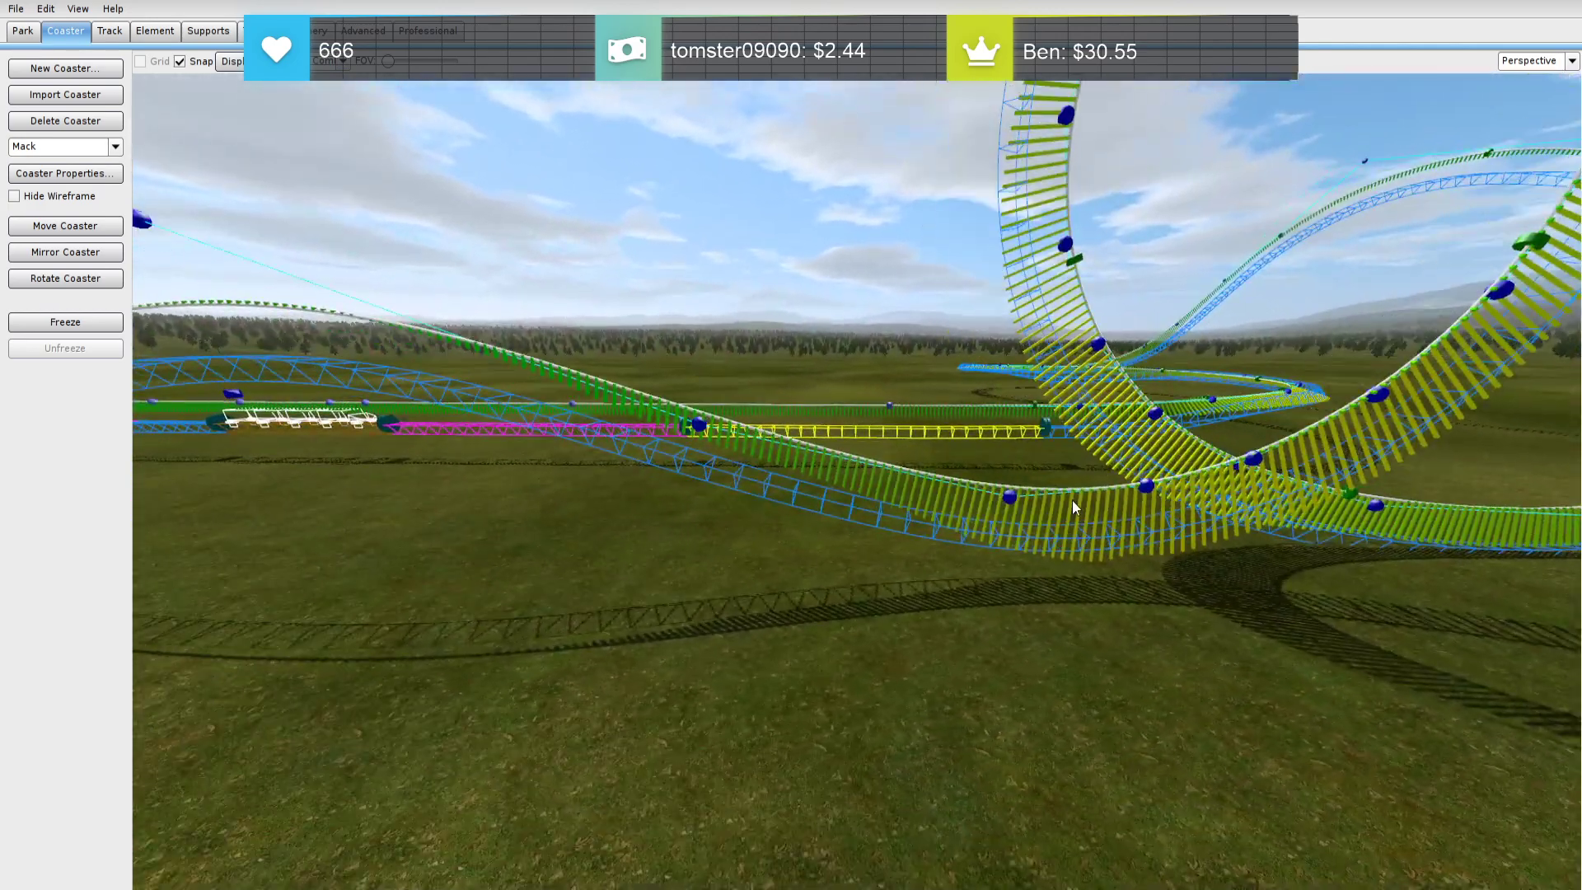
Depump the vertices of the loop and the final hill with the orange radius comb displayed
click(1015, 496)
ctrl+click(1144, 490)
ctrl+click(1251, 462)
right_drag(1359, 404, 1540, 576)
scroll(1533, 568, down, 5)
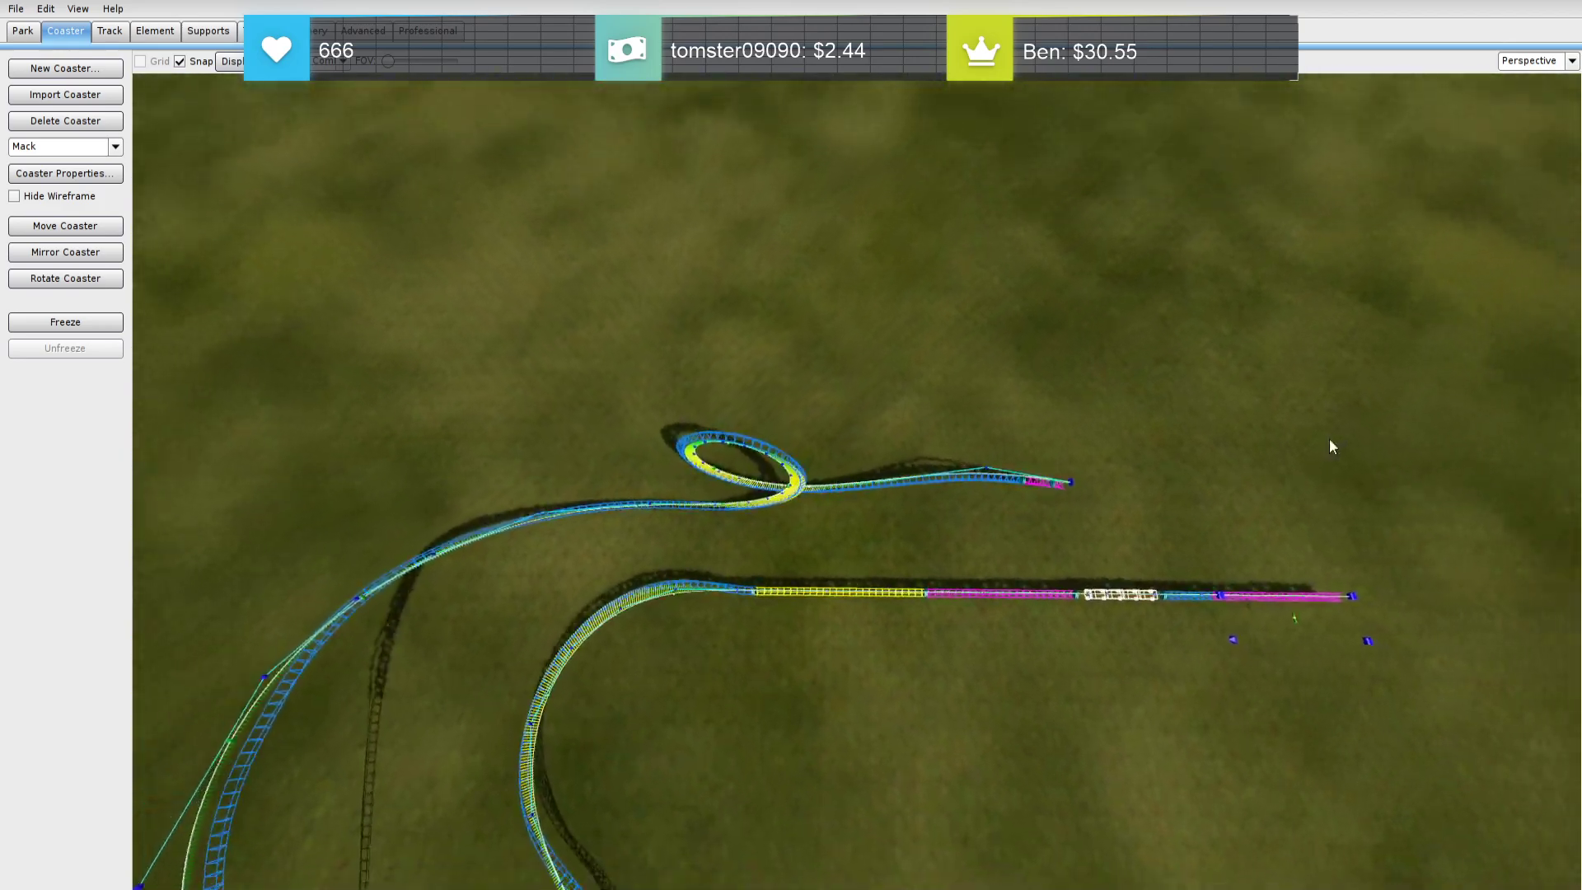
drag(1135, 516, 657, 393)
click(340, 64)
click(318, 134)
click(155, 30)
click(85, 225)
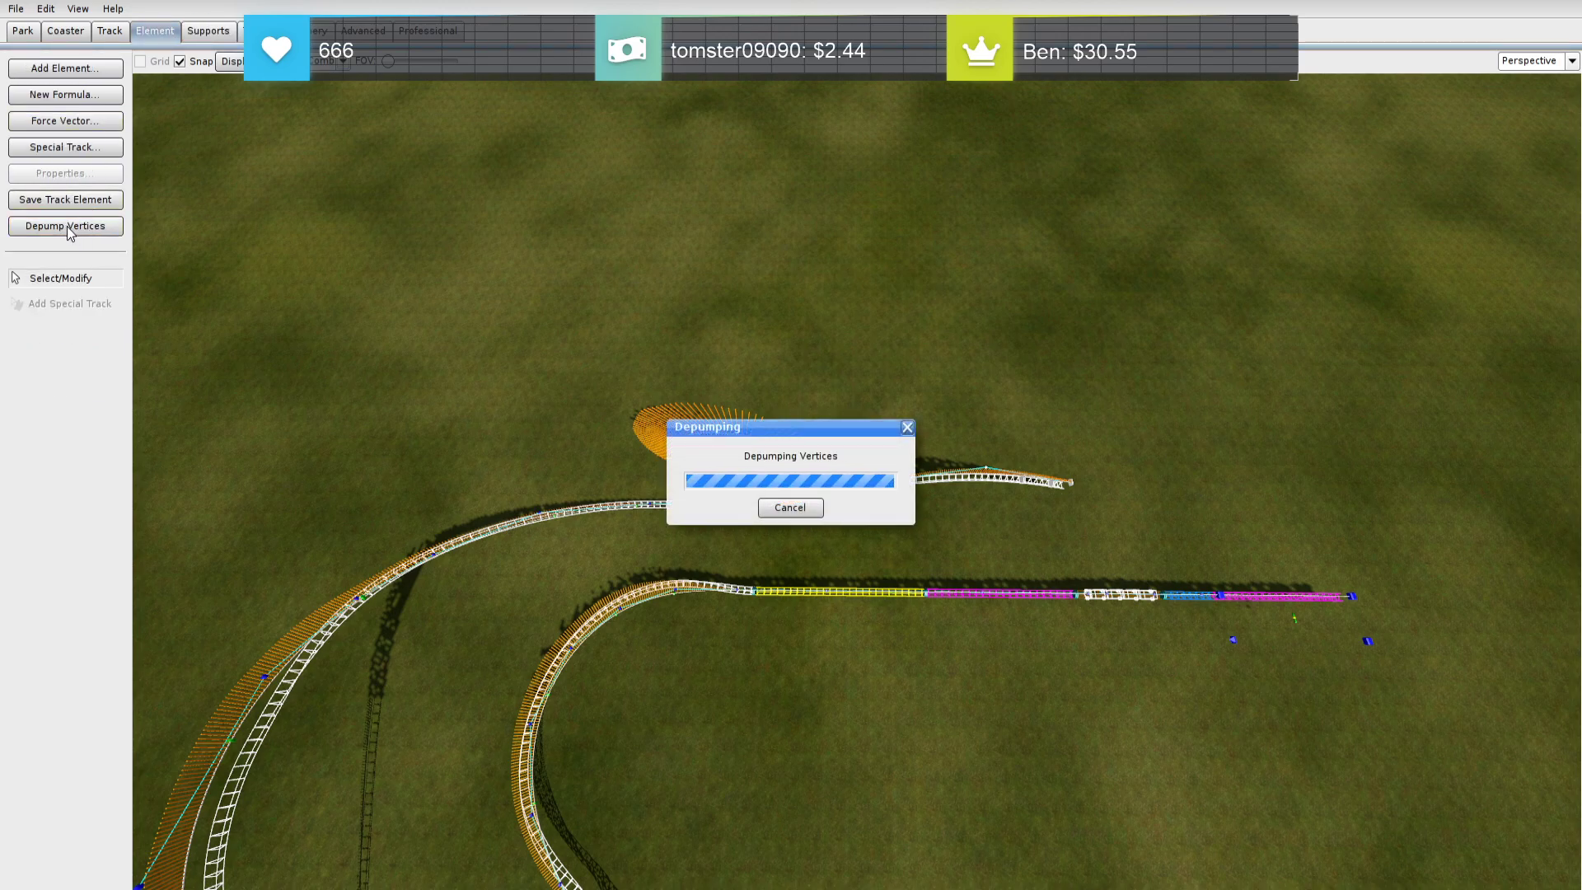
click(1004, 297)
Inspect the depumped loop and the track after it from several viewpoints
middle_drag(1004, 298, 939, 299)
key(w)
right_drag(1003, 295, 1030, 206)
key(a)
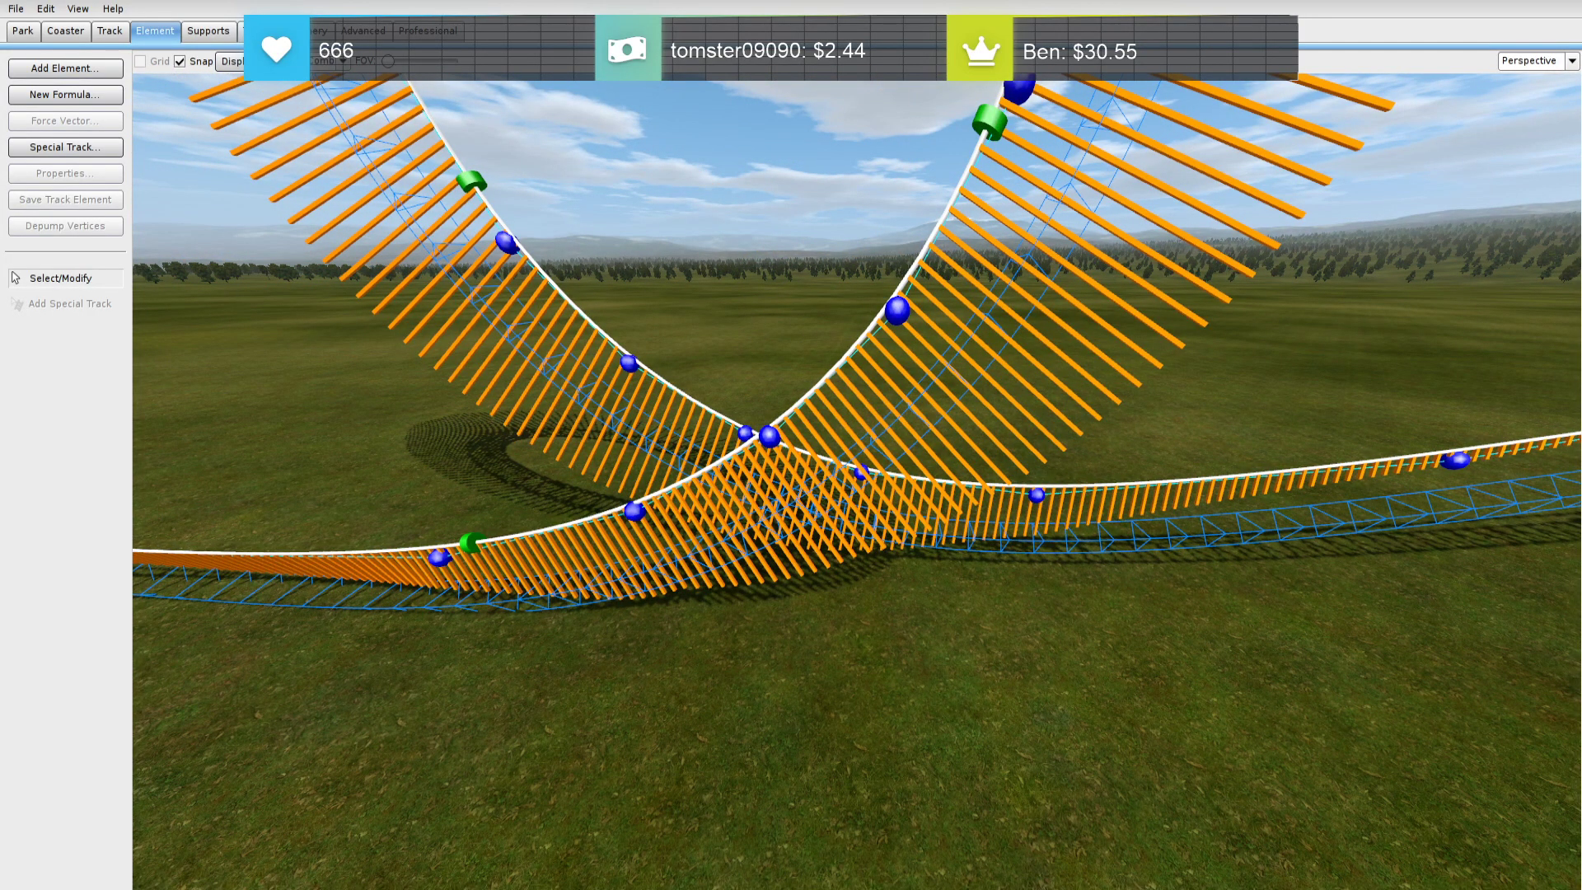
key(s)
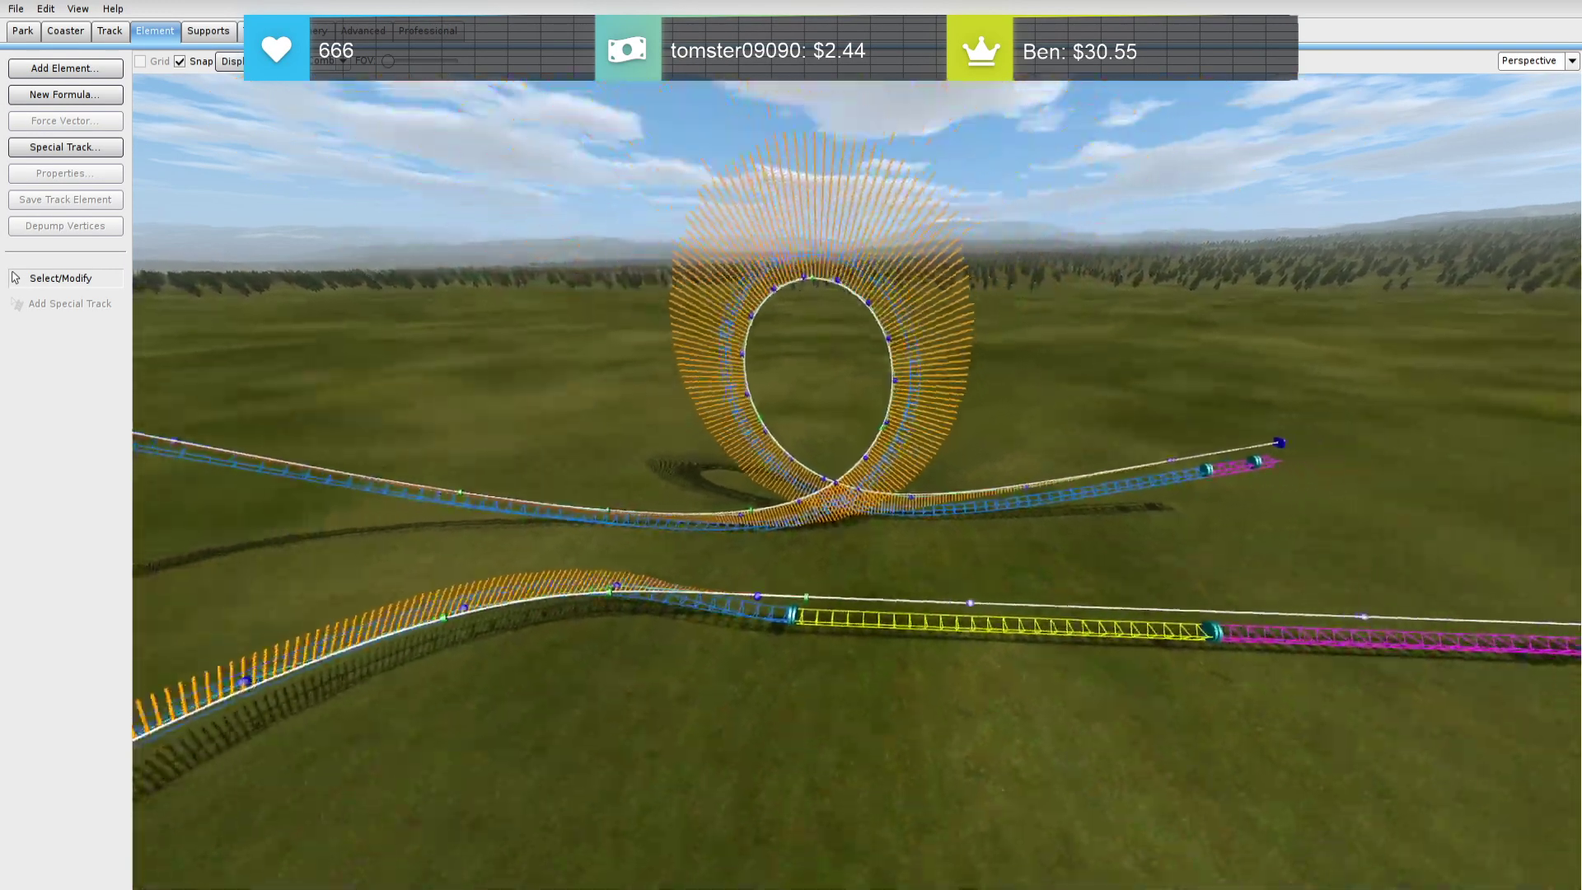
key(w)
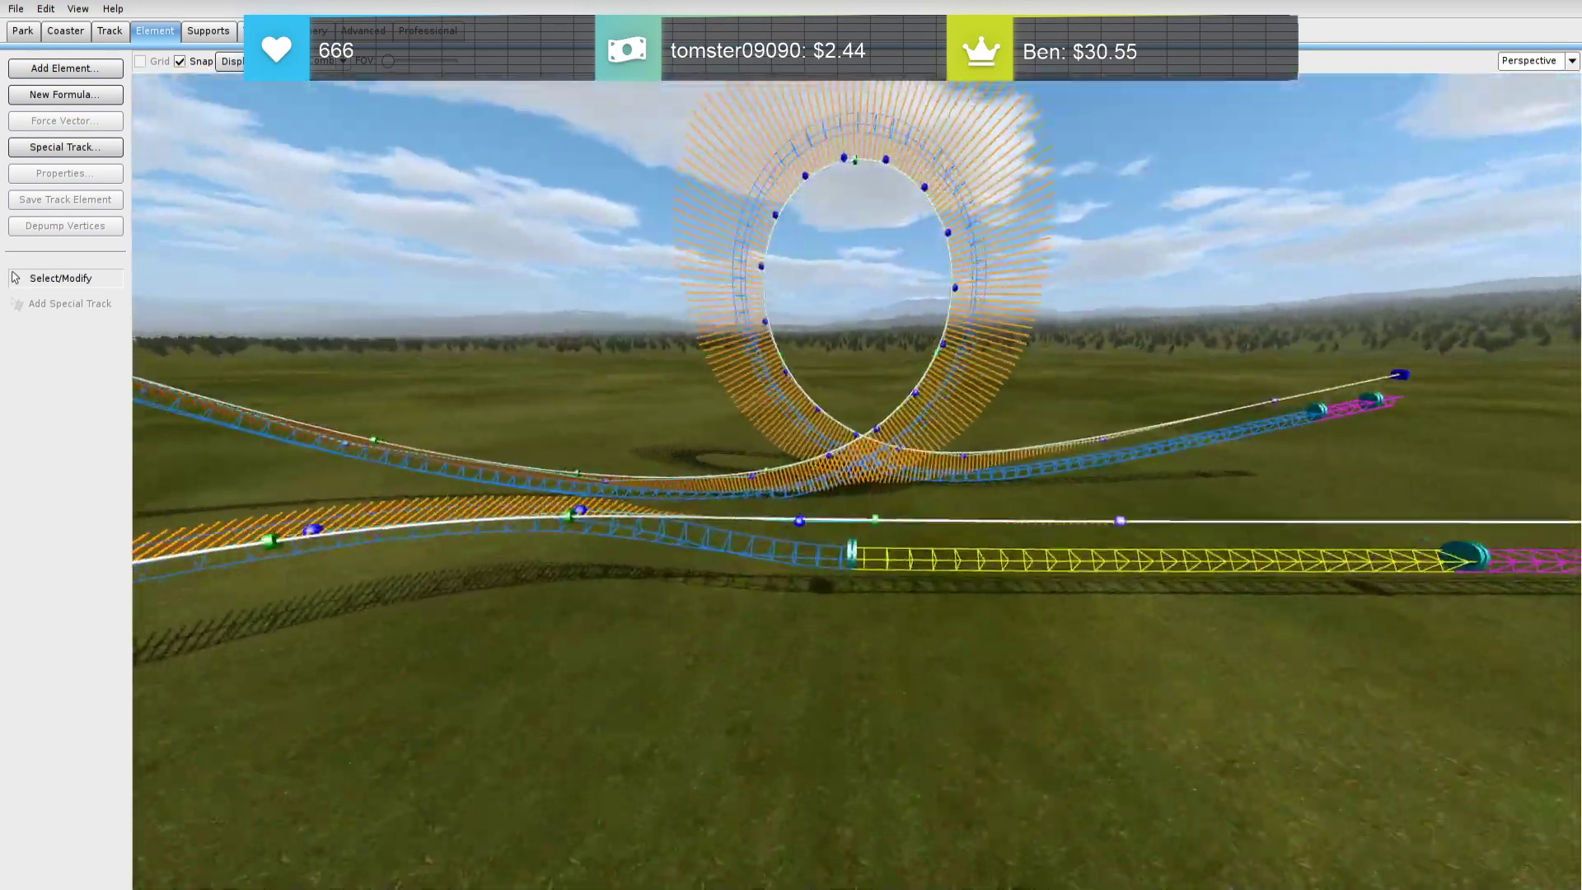
key(d)
key(w)
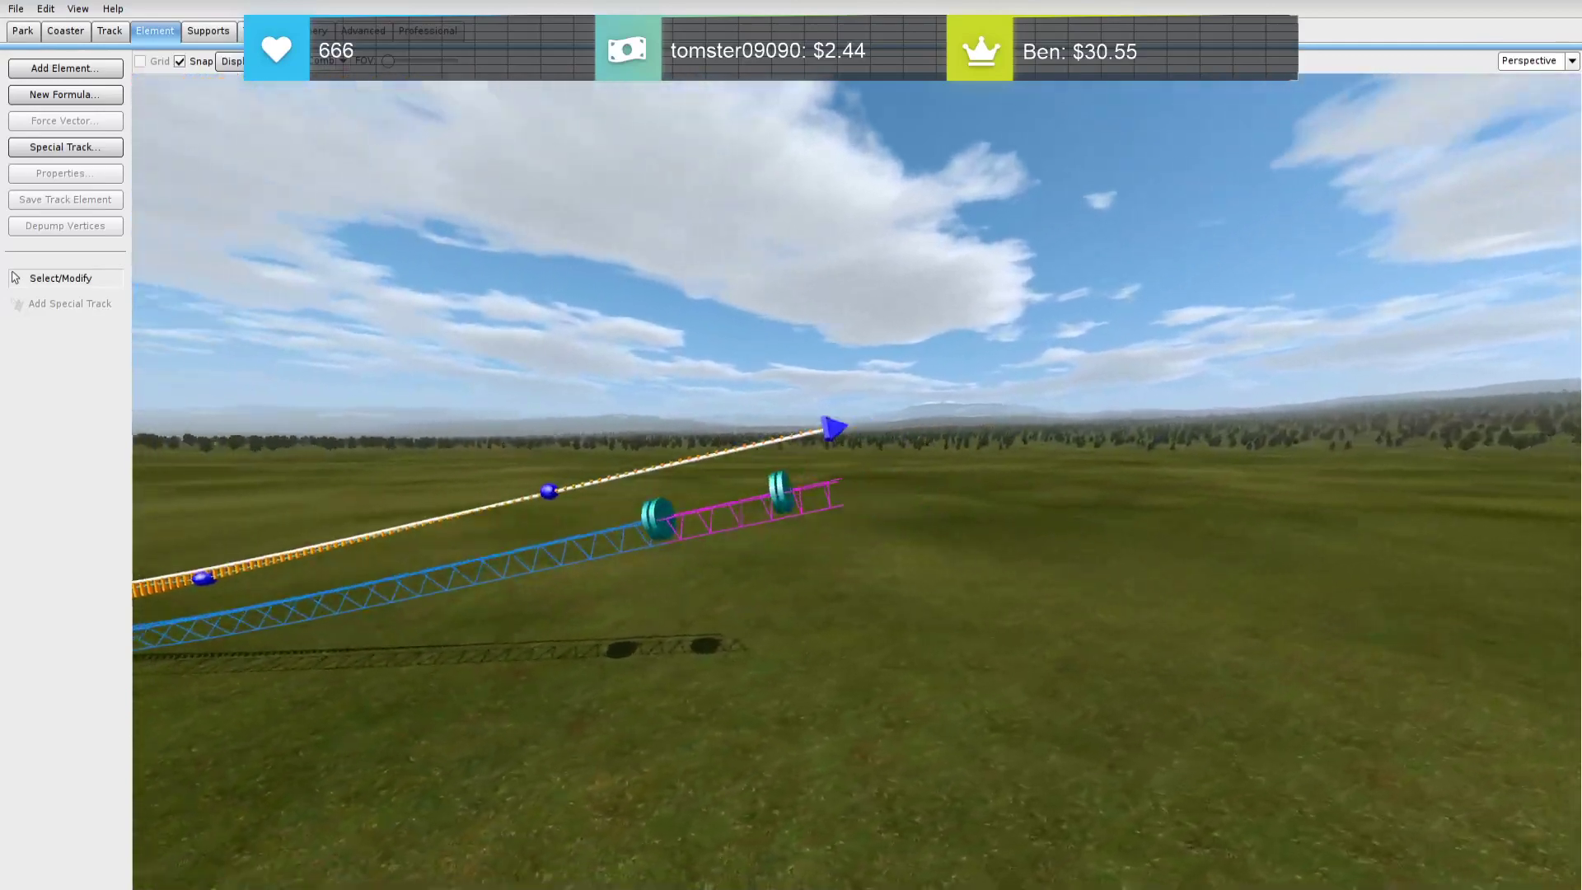
key(s)
key(a)
Extend the track's end with two descending vertices and move both brake type separators onto the new descent
click(999, 463)
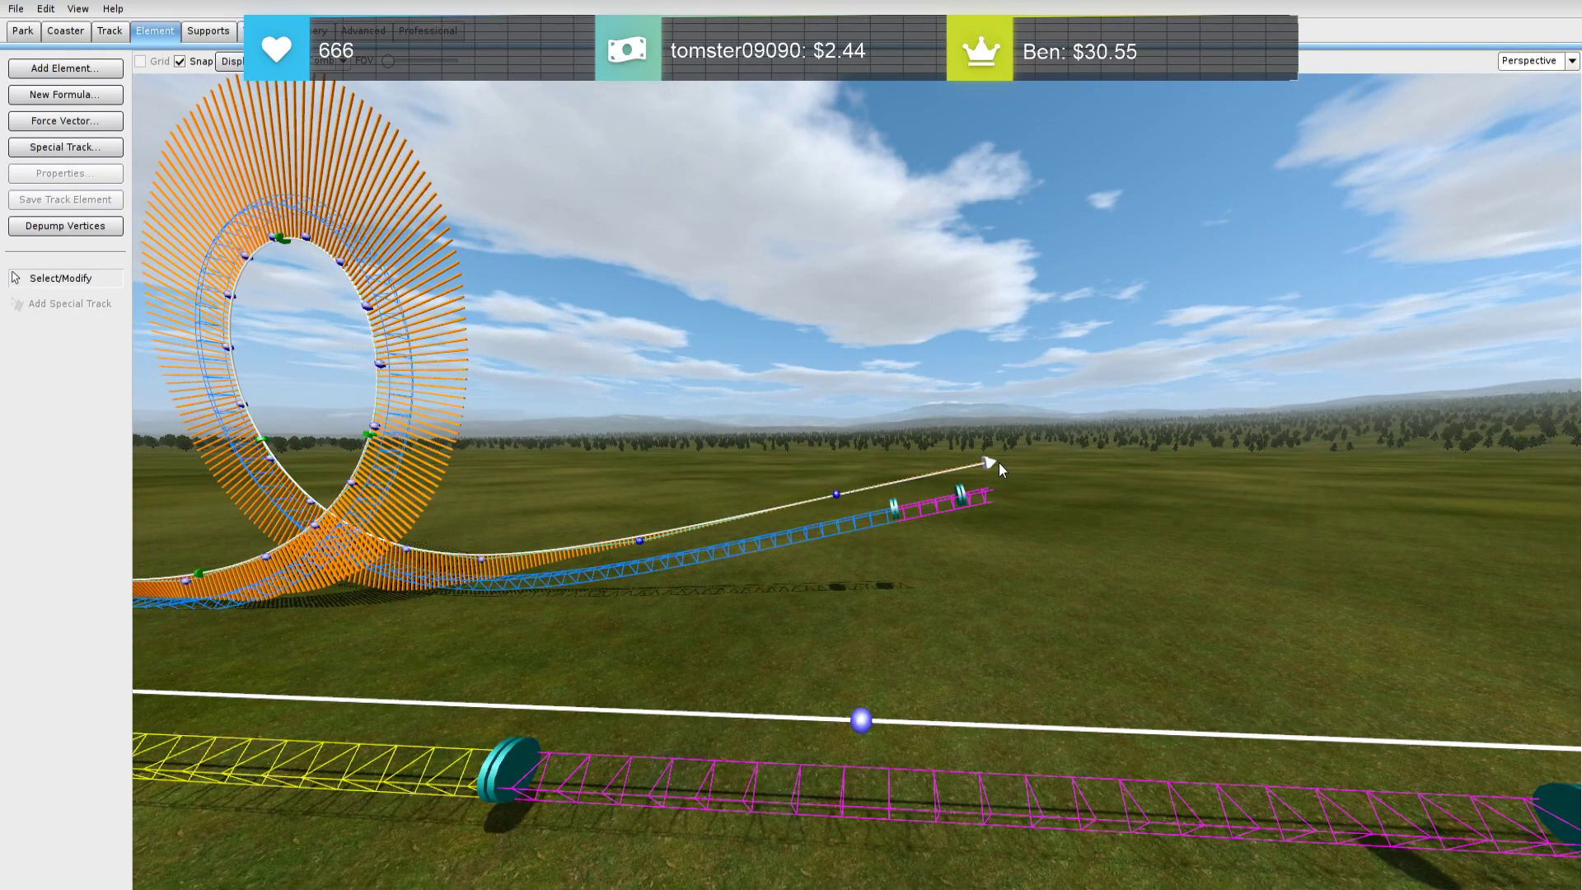
click(998, 463)
click(1170, 504)
click(1308, 561)
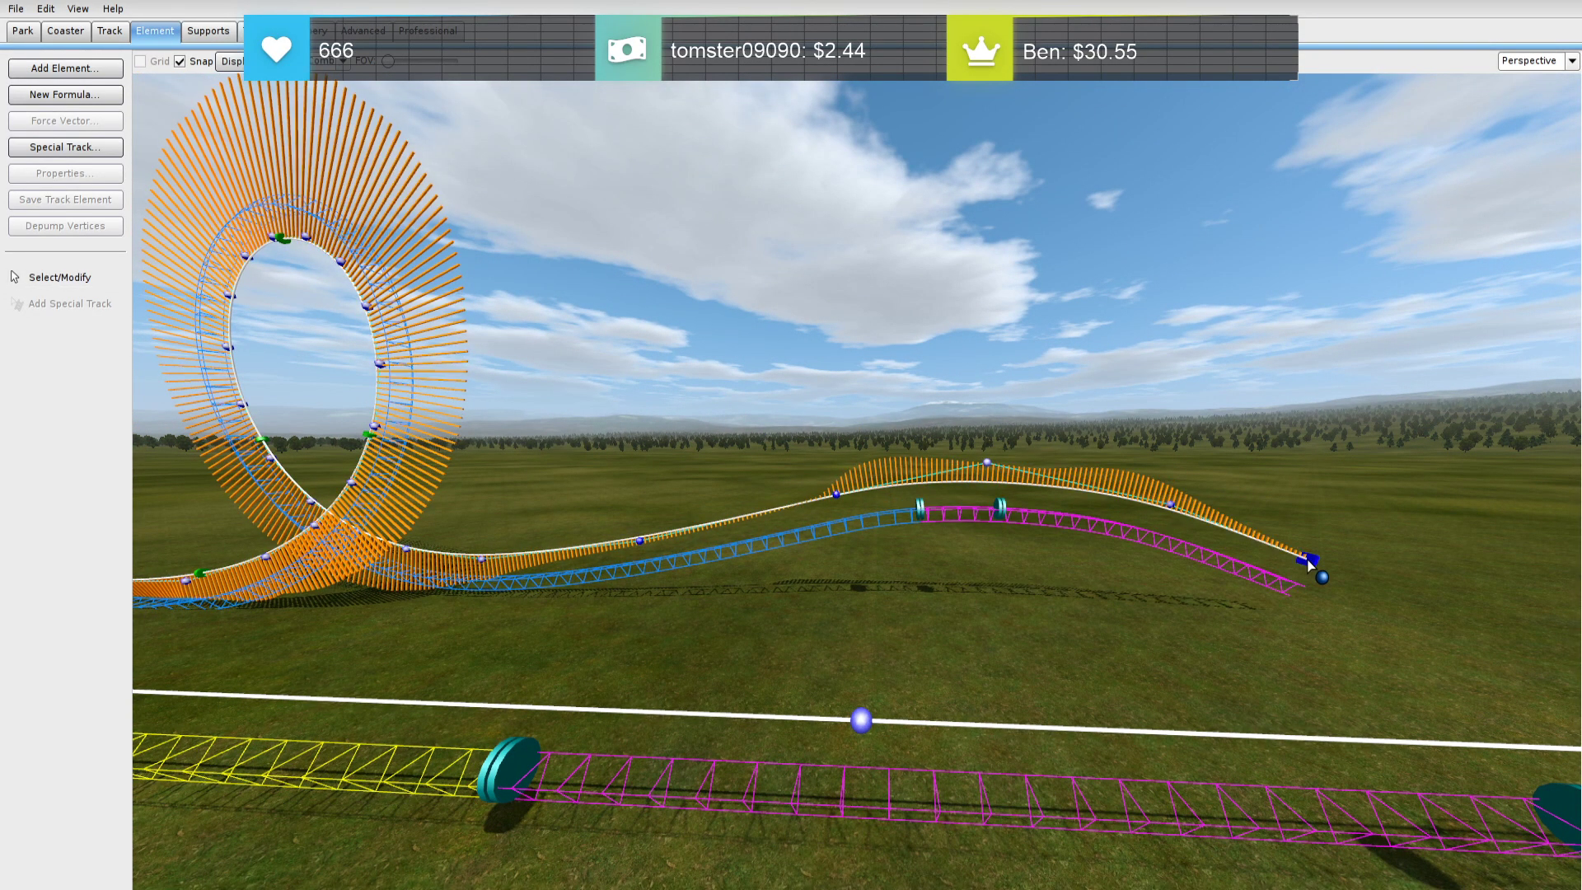
drag(1006, 519, 1223, 578)
drag(918, 513, 1265, 591)
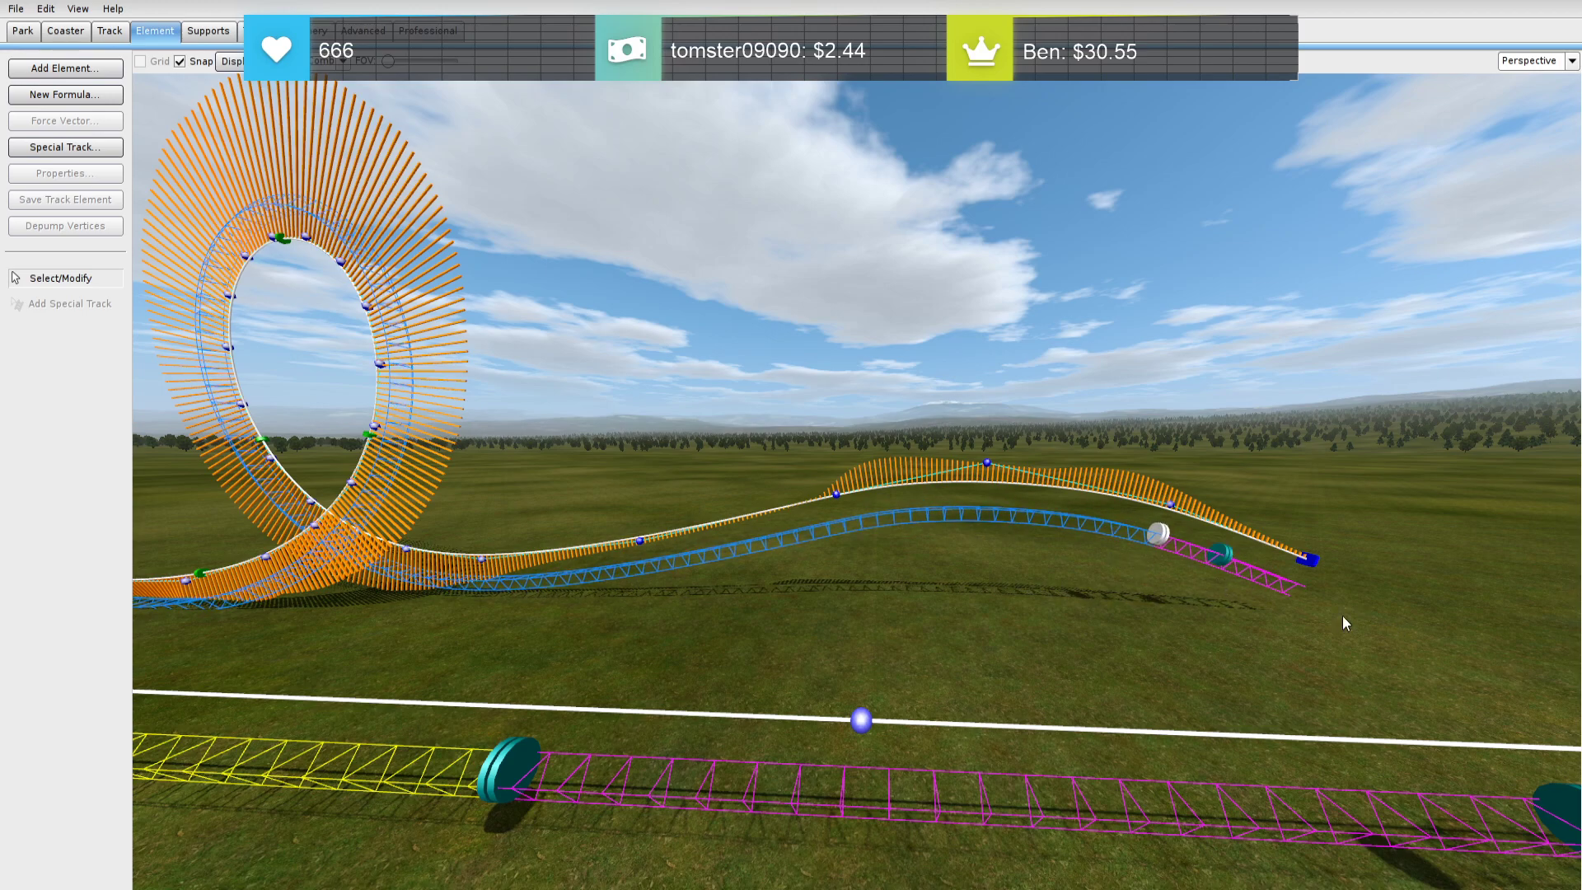
Depump the extended final hill's vertices and switch the track display to the G-Force Comb
drag(1393, 622, 775, 440)
click(65, 226)
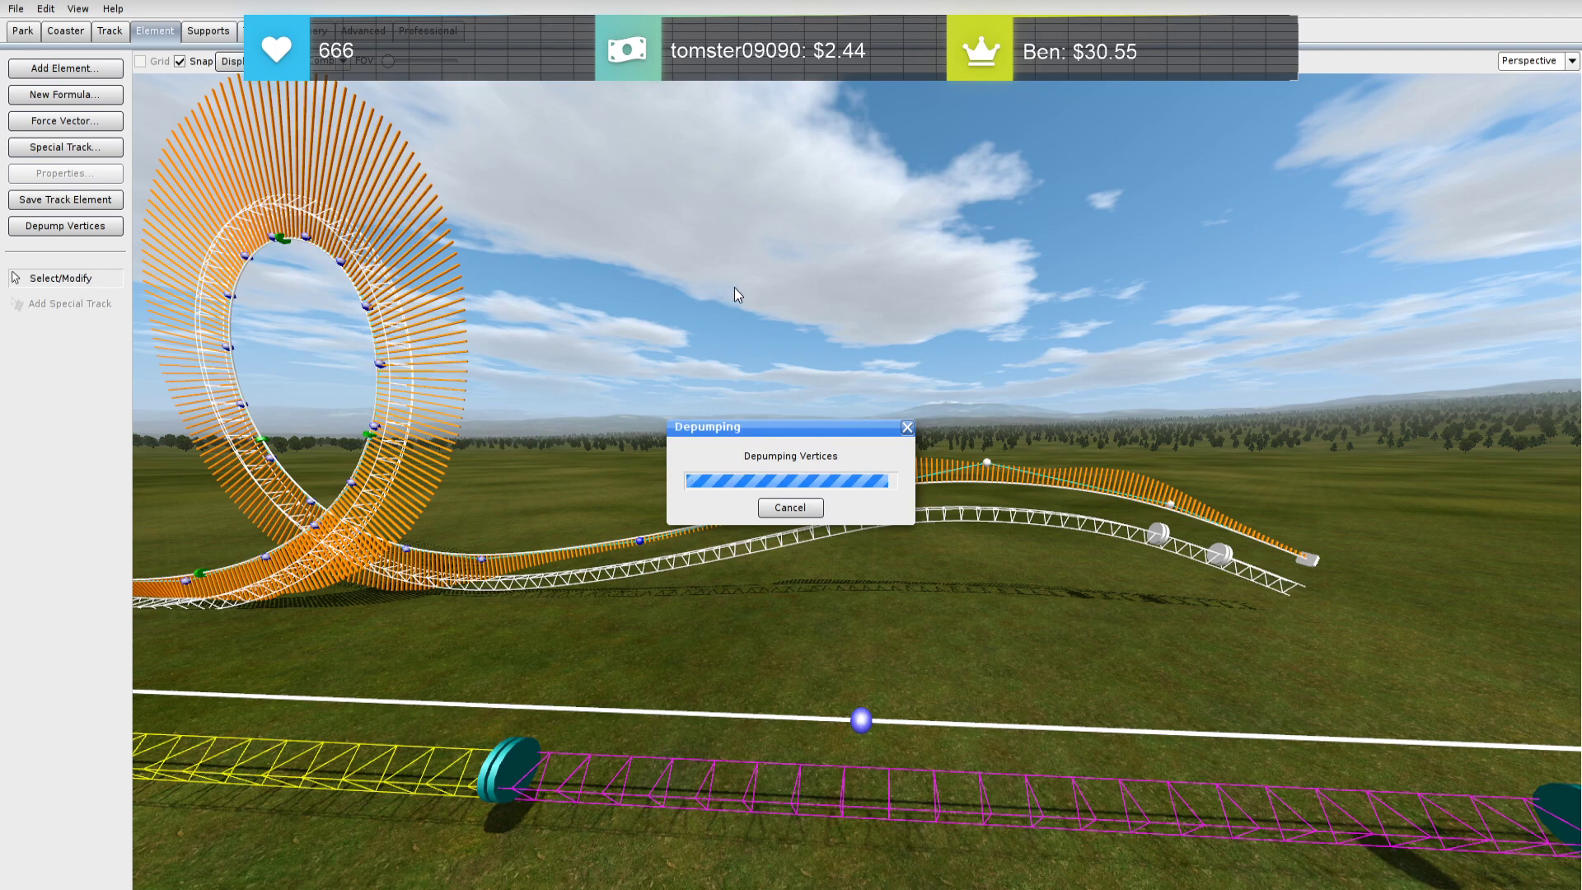
click(812, 305)
click(343, 62)
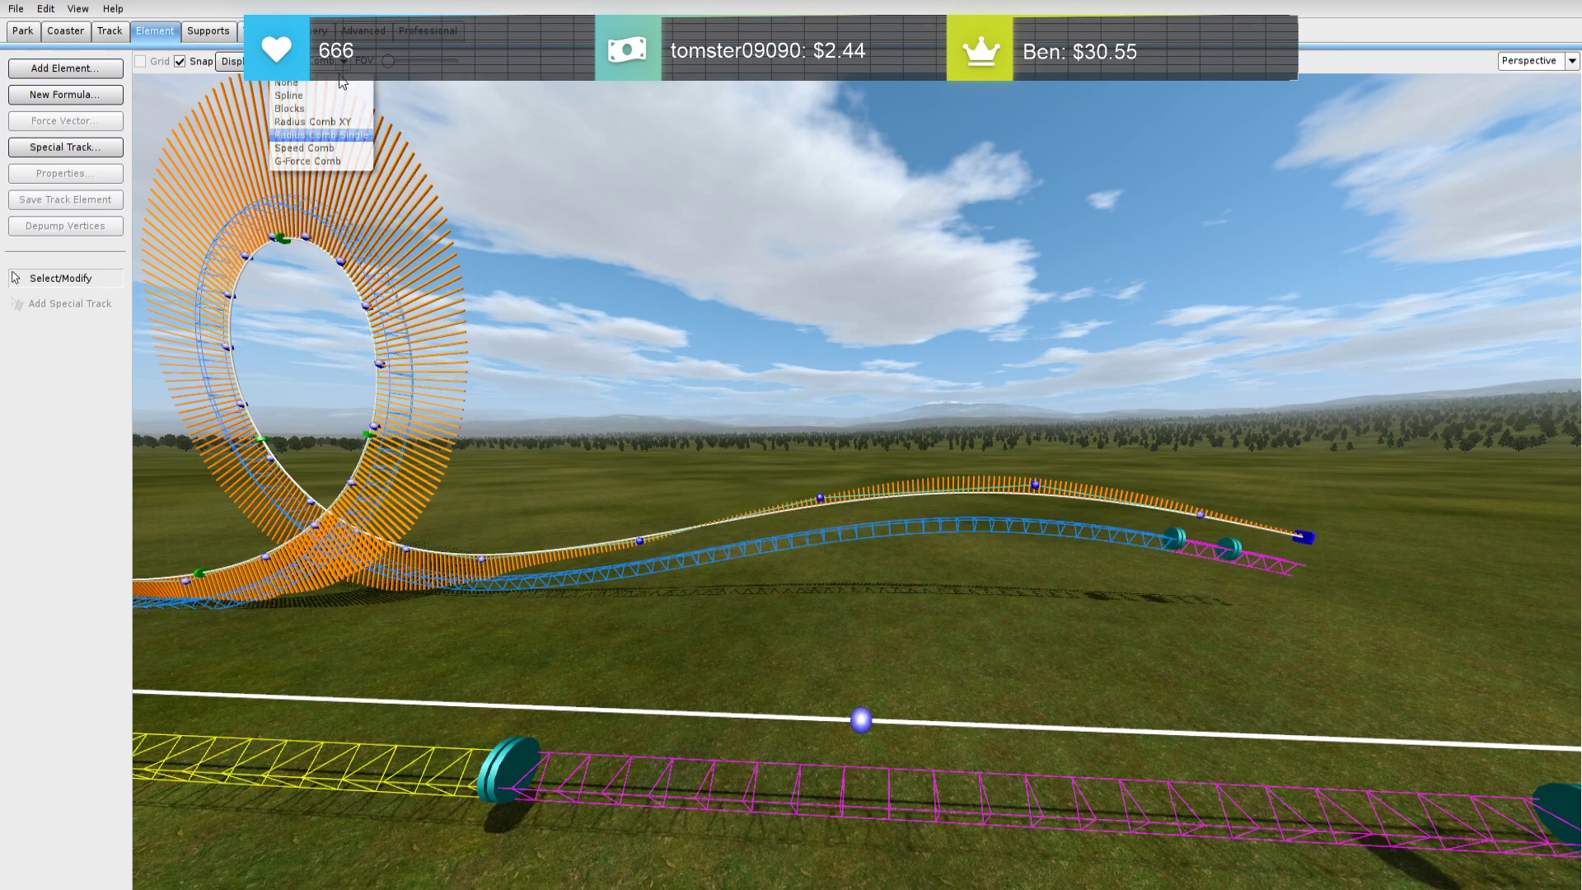
click(333, 157)
right_drag(1029, 480, 1049, 479)
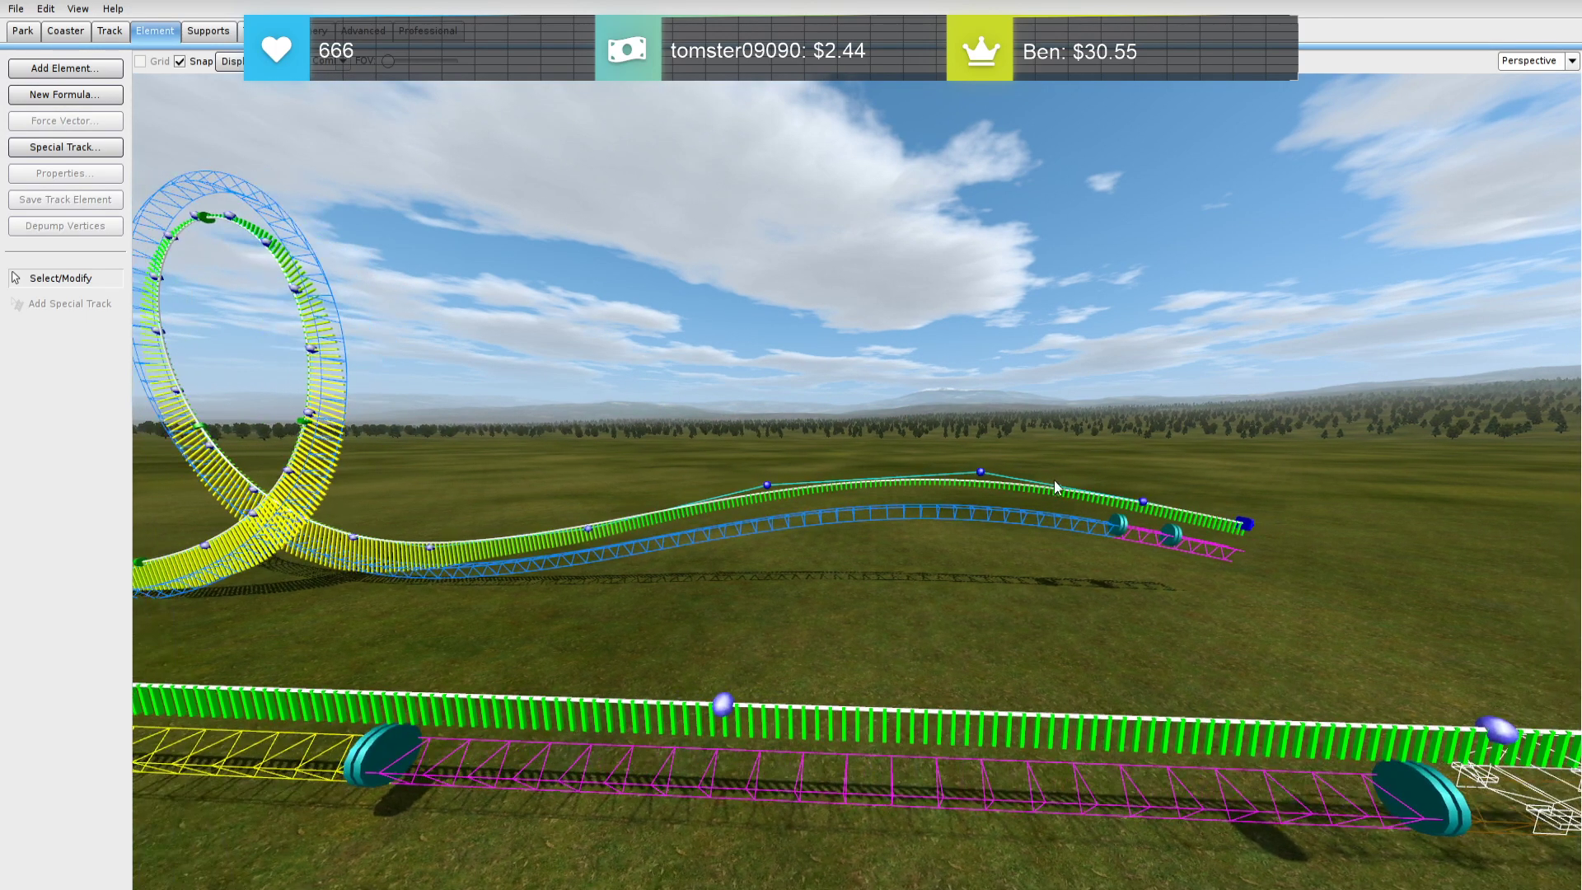
Raise the final hill by moving its two crest vertices up together
drag(1033, 581, 724, 436)
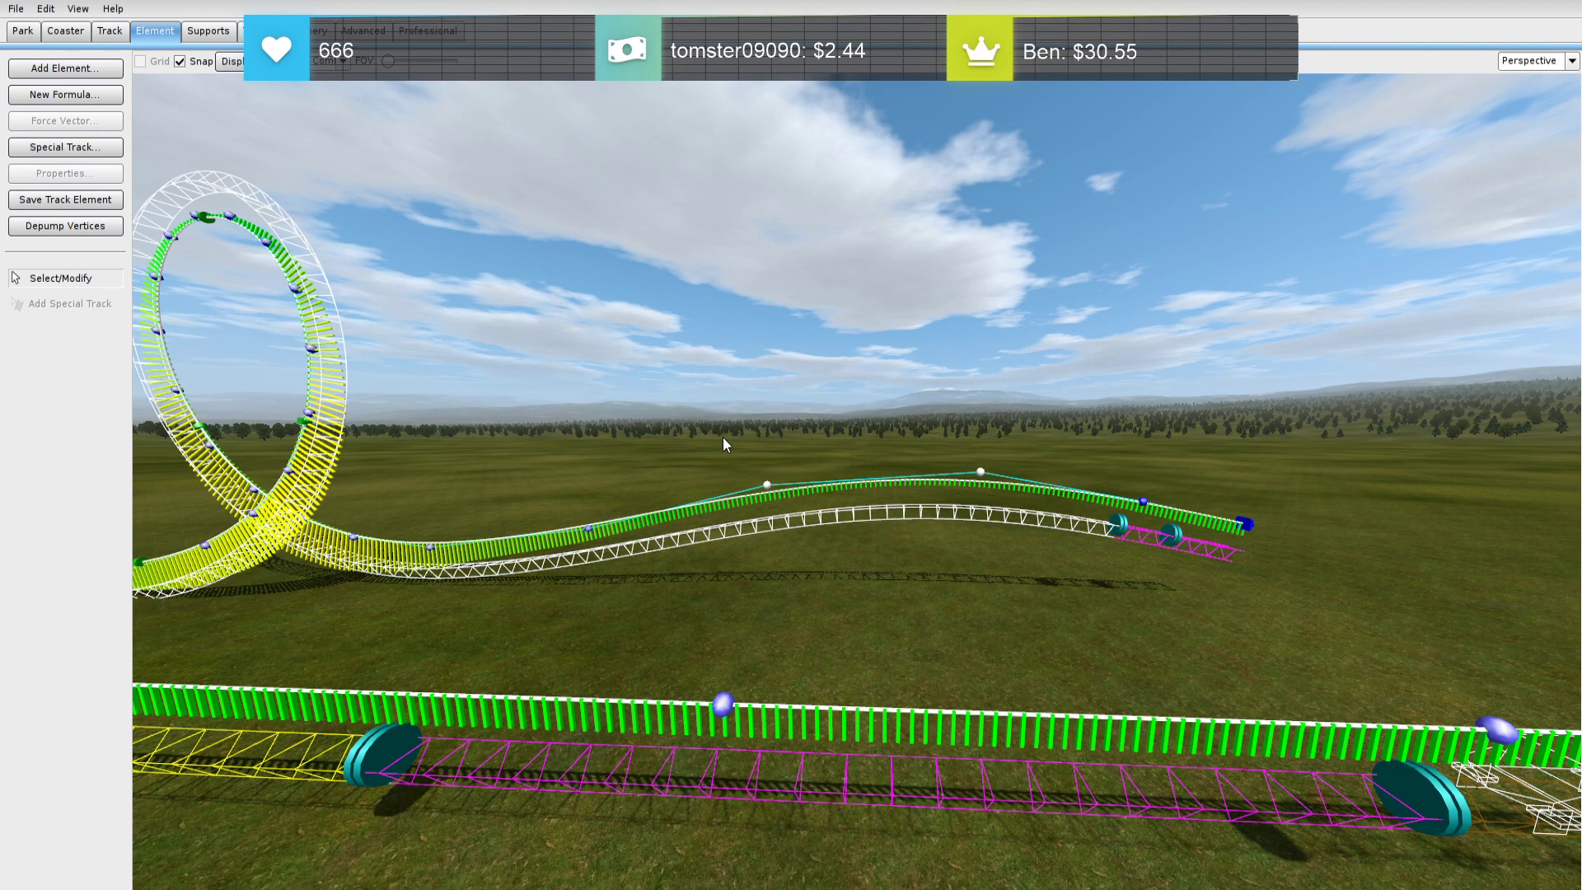
key(Up)
key(Up)
key(Up)
key(Up)
key(Up)
key(Up)
key(Up)
key(Up)
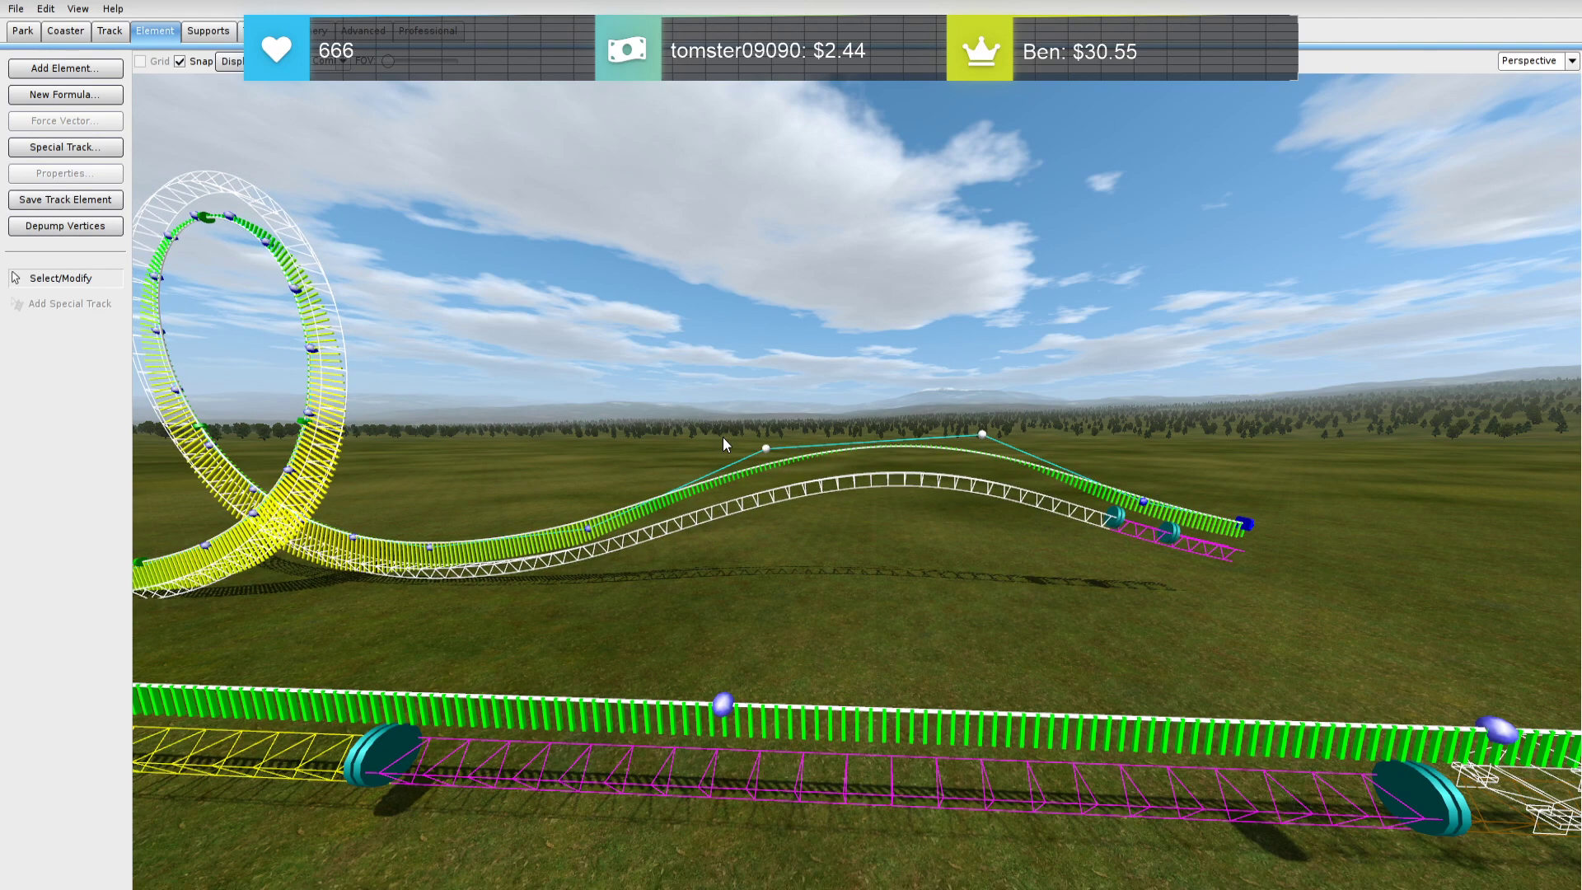
click(664, 436)
Pull the track's end out into a level run and adjust the vertices on the final hill's descent and crest
right_drag(664, 436, 812, 415)
scroll(791, 437, up, 3)
scroll(812, 414, down, 2)
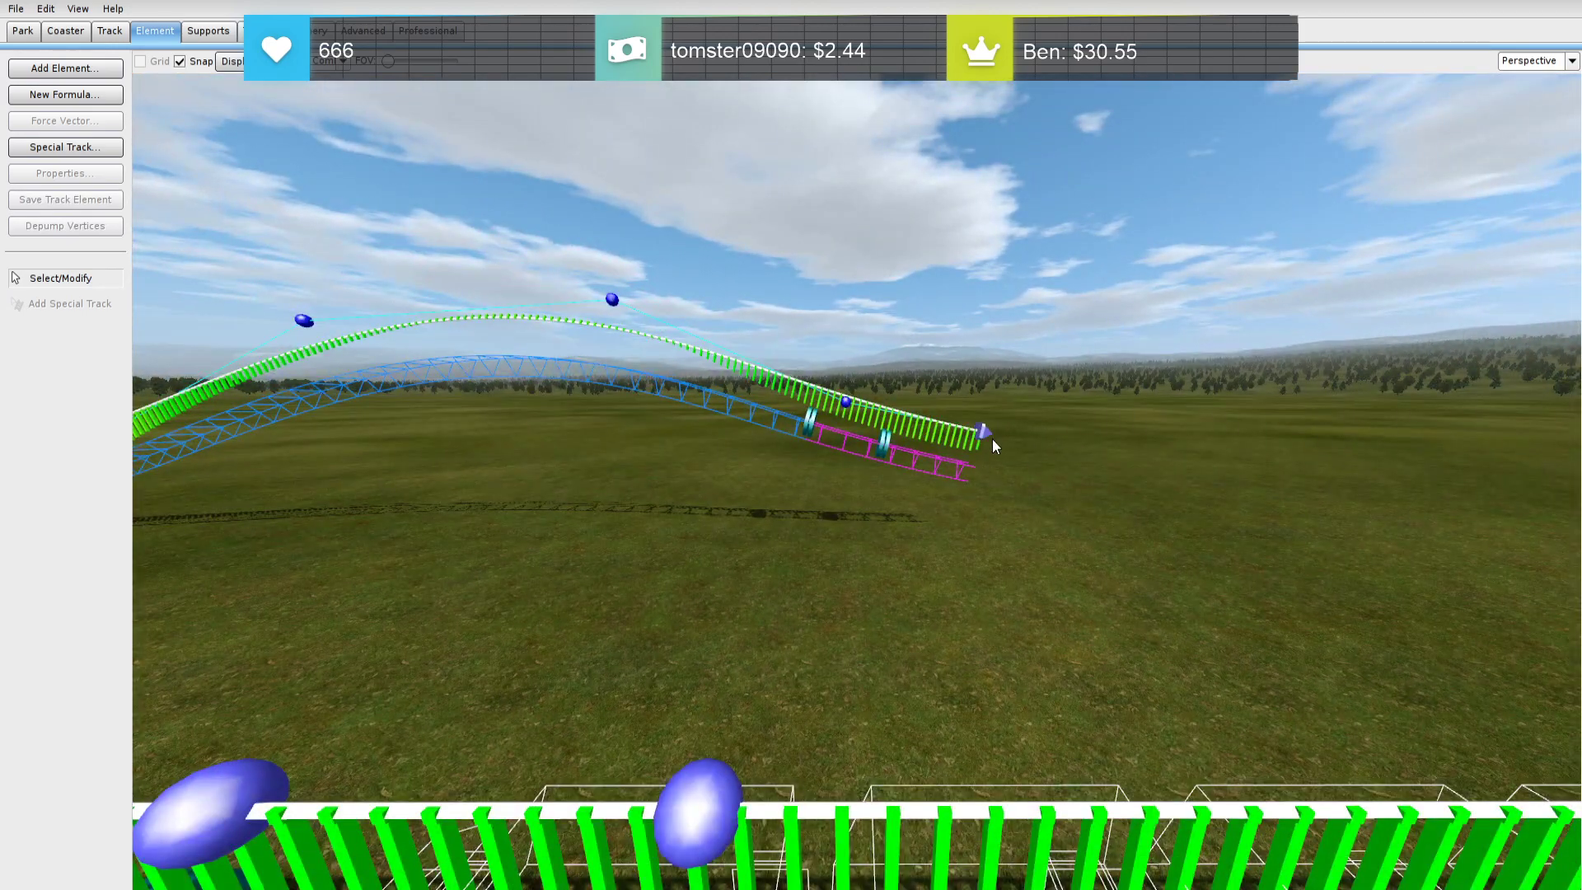
drag(984, 431, 1201, 423)
drag(849, 400, 930, 432)
key(a)
right_drag(929, 431, 932, 440)
drag(1088, 276, 1090, 291)
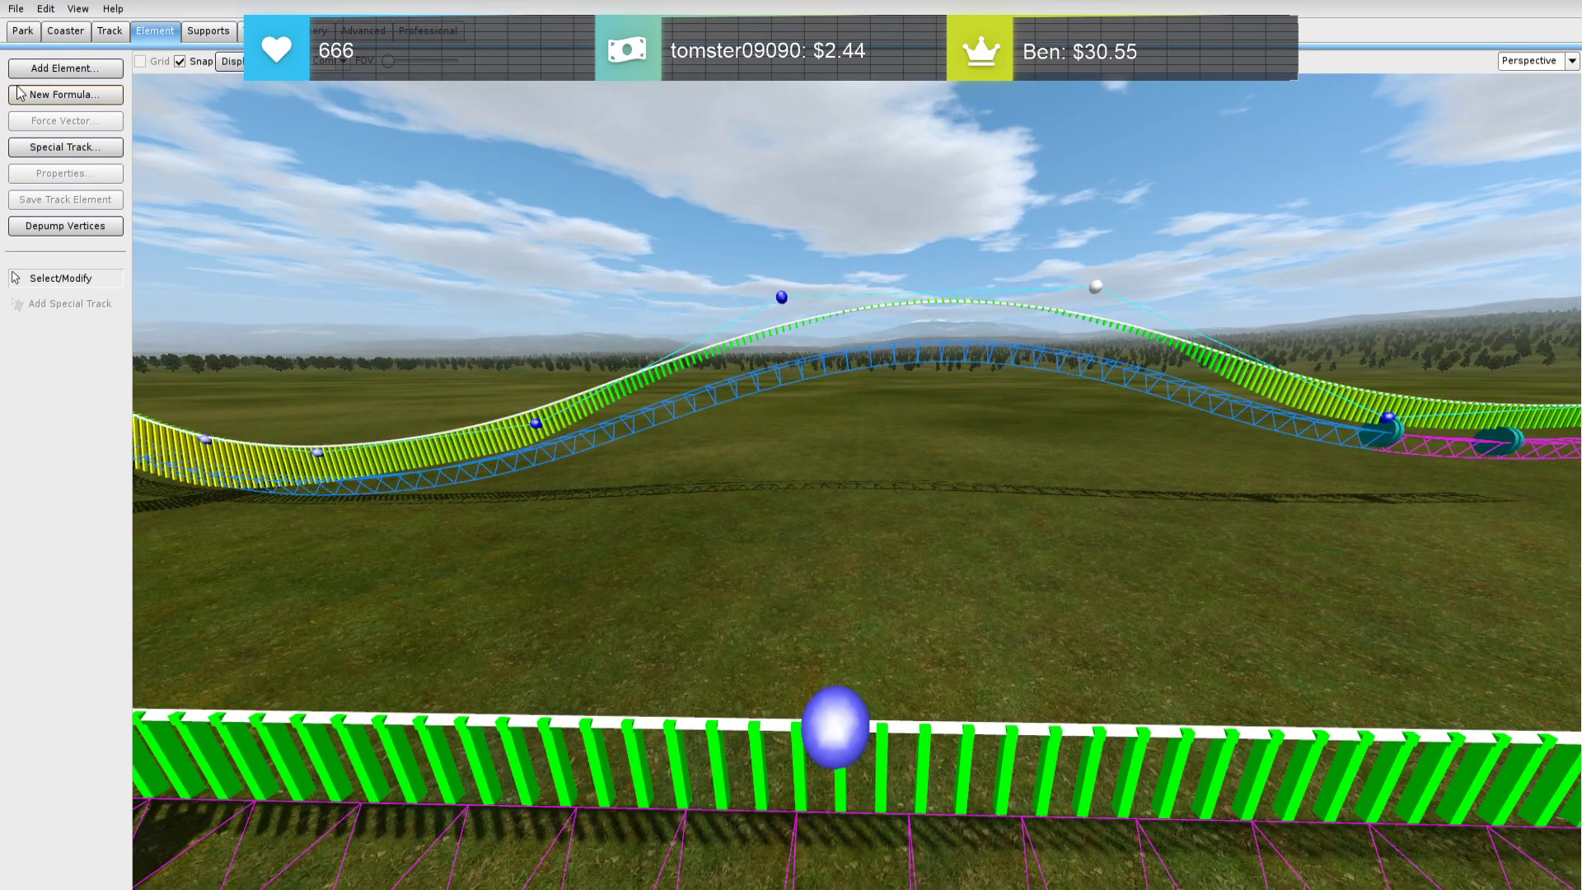
Insert additional vertices along the final hill, from the loop's exit over the crest to the level brake run
click(112, 33)
click(57, 383)
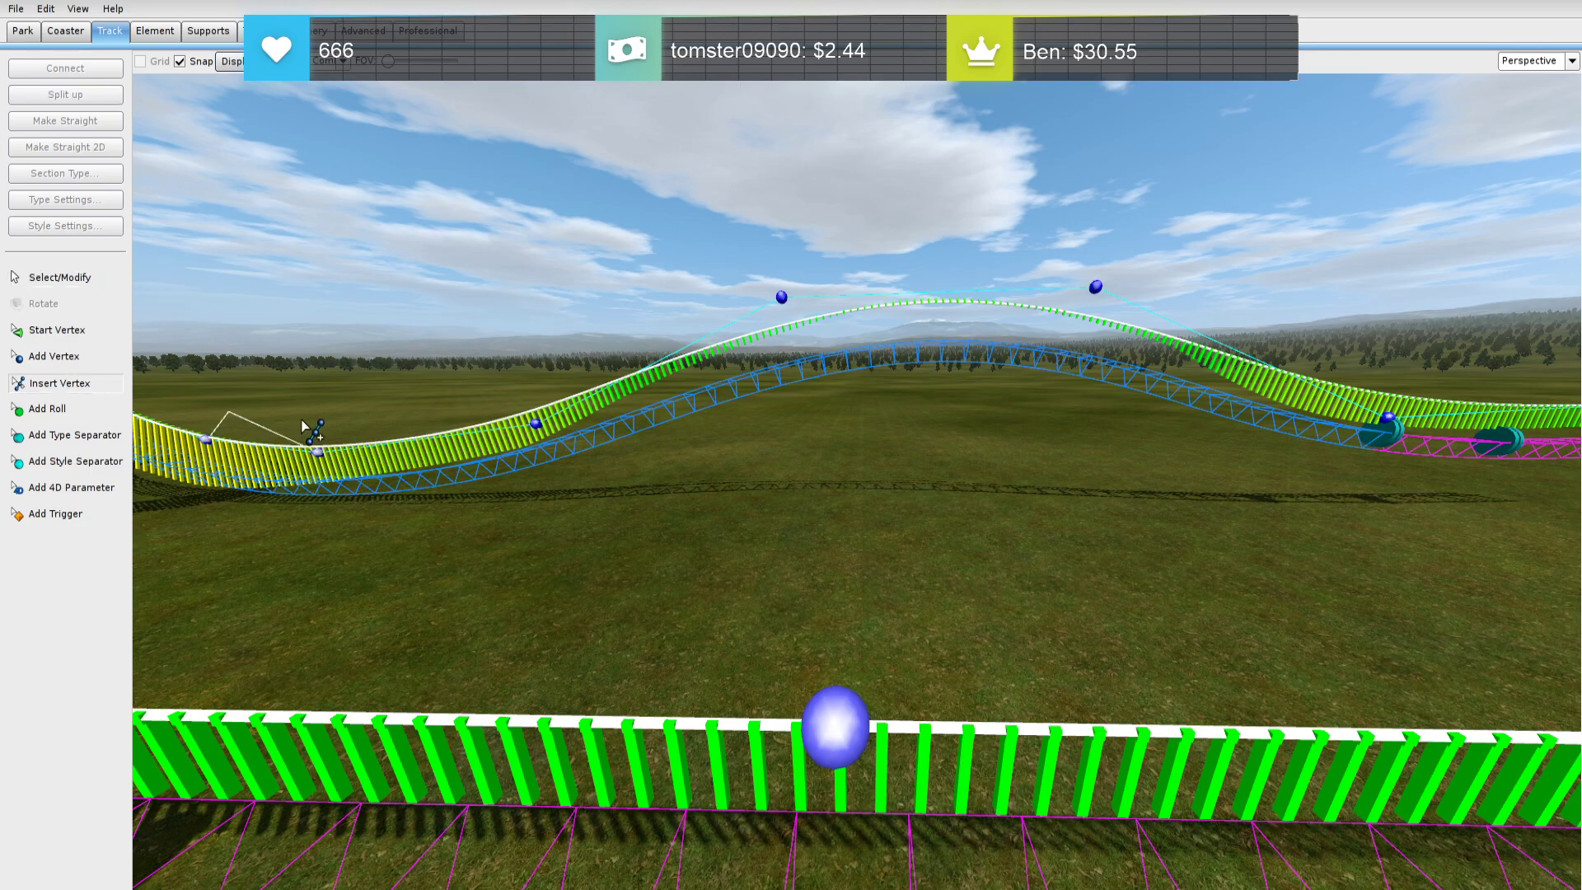
click(482, 443)
click(671, 361)
click(941, 314)
right_drag(941, 314, 841, 310)
click(1041, 327)
scroll(1041, 329, down, 5)
right_drag(1042, 330, 1071, 363)
click(912, 393)
right_drag(939, 412, 1186, 461)
right_click(1190, 463)
Depump the final hill's vertices from the climb after the loop to the brake run
drag(1184, 456, 379, 334)
click(1035, 476)
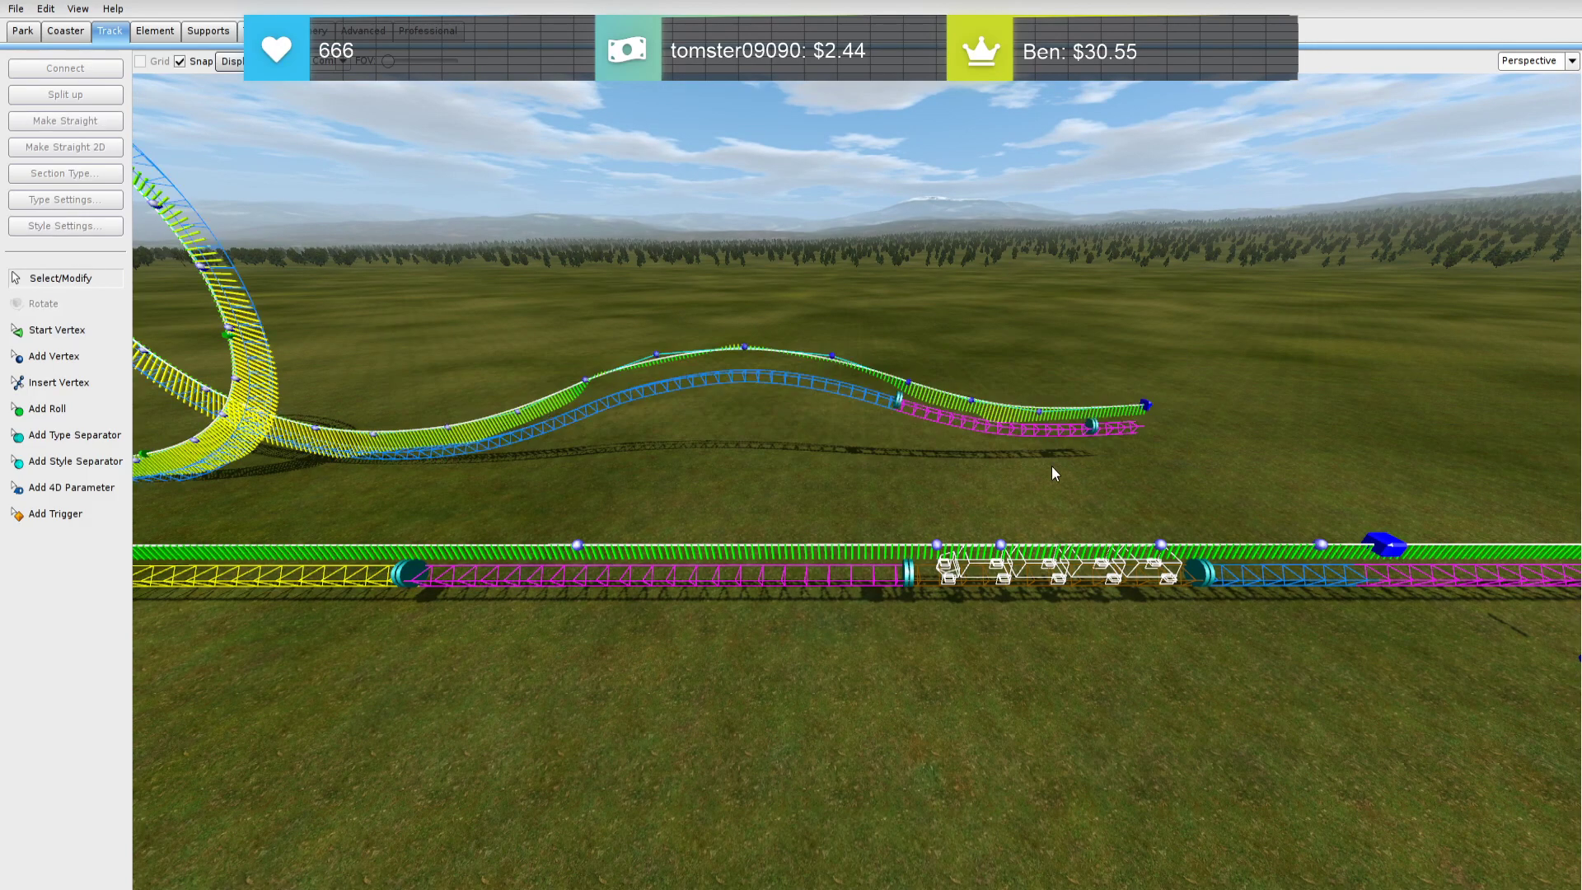
drag(1072, 475, 366, 324)
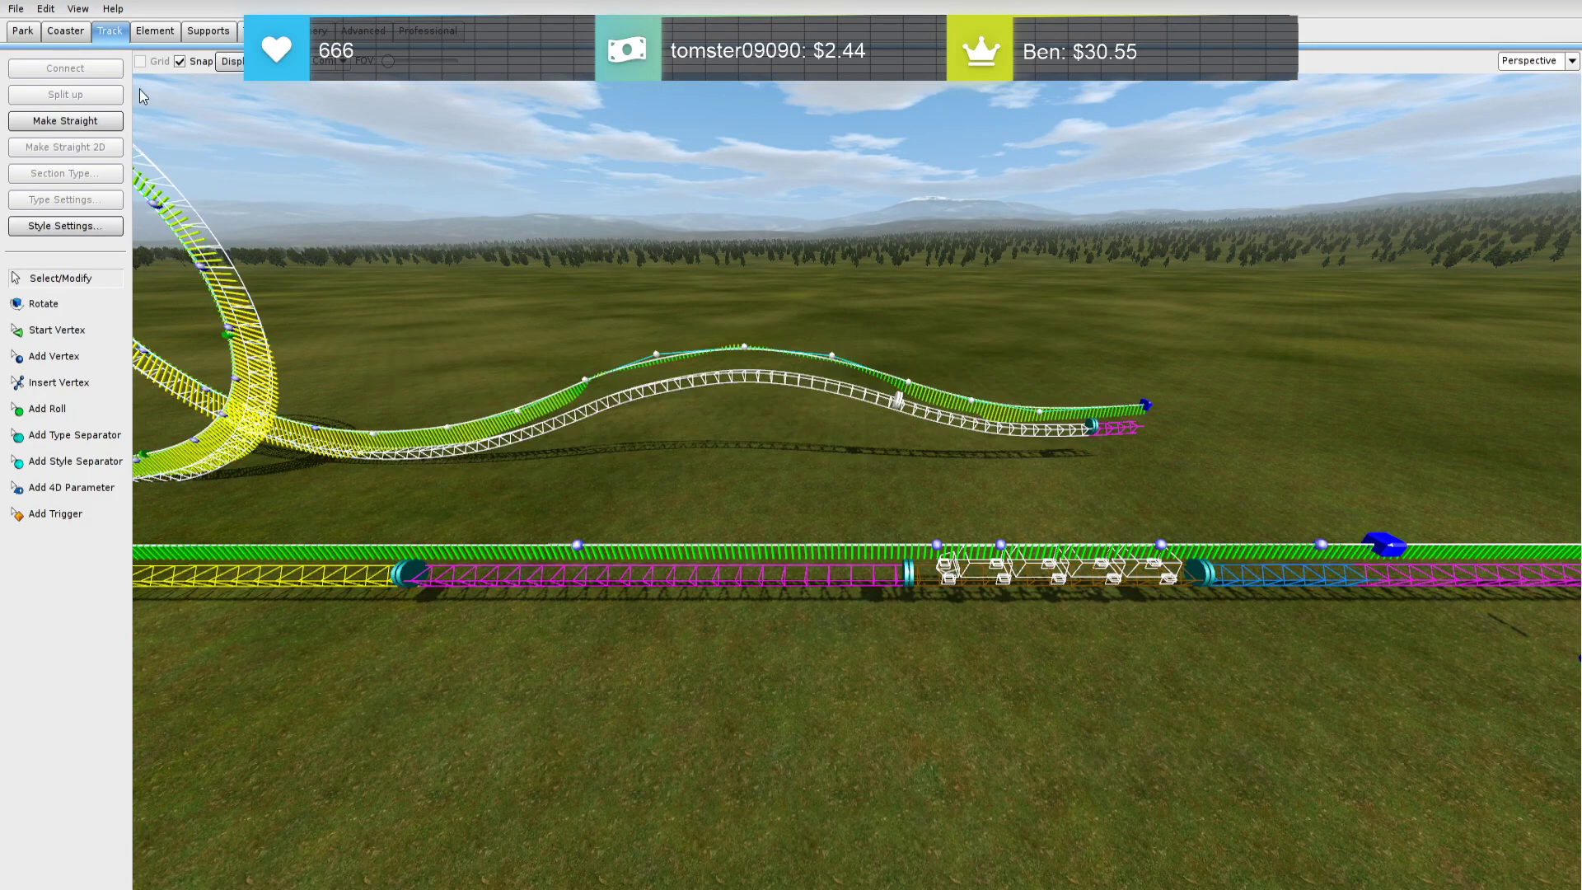
click(149, 41)
click(93, 229)
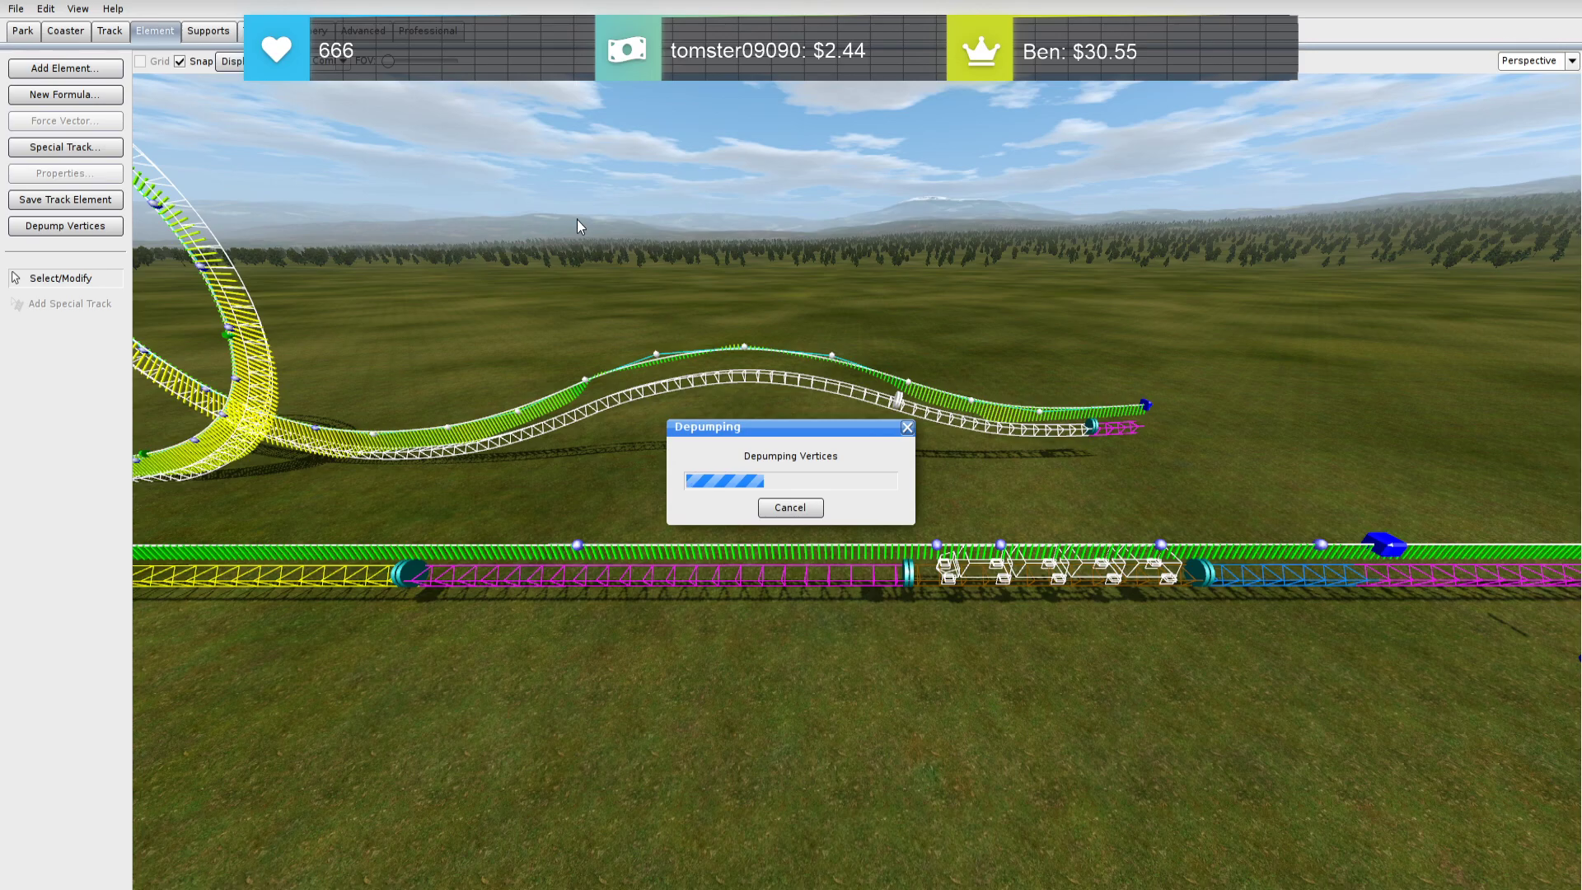
click(657, 238)
Move the type separator between the yellow section and the blue turn toward the station
right_drag(657, 239, 753, 318)
key(w)
mouse_move(858, 388)
mouse_down()
mouse_move(1109, 412)
mouse_move(1040, 417)
mouse_up()
right_drag(1039, 416, 1010, 433)
key(s)
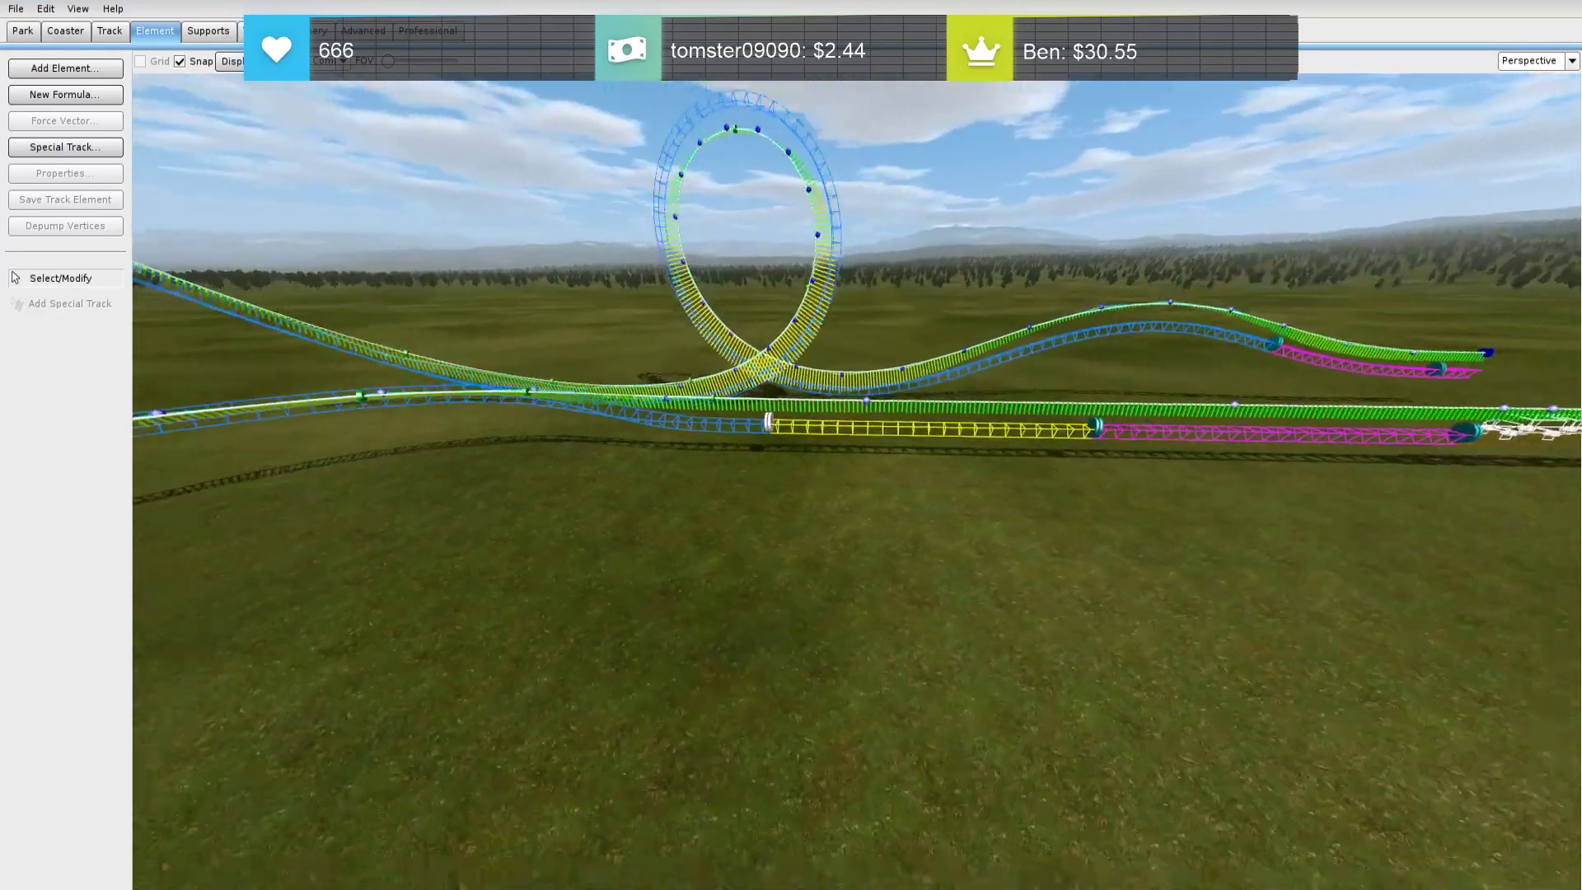
Set the launch acceleration of the brake section between the station and the yellow section to 1.1 g
double_click(1155, 444)
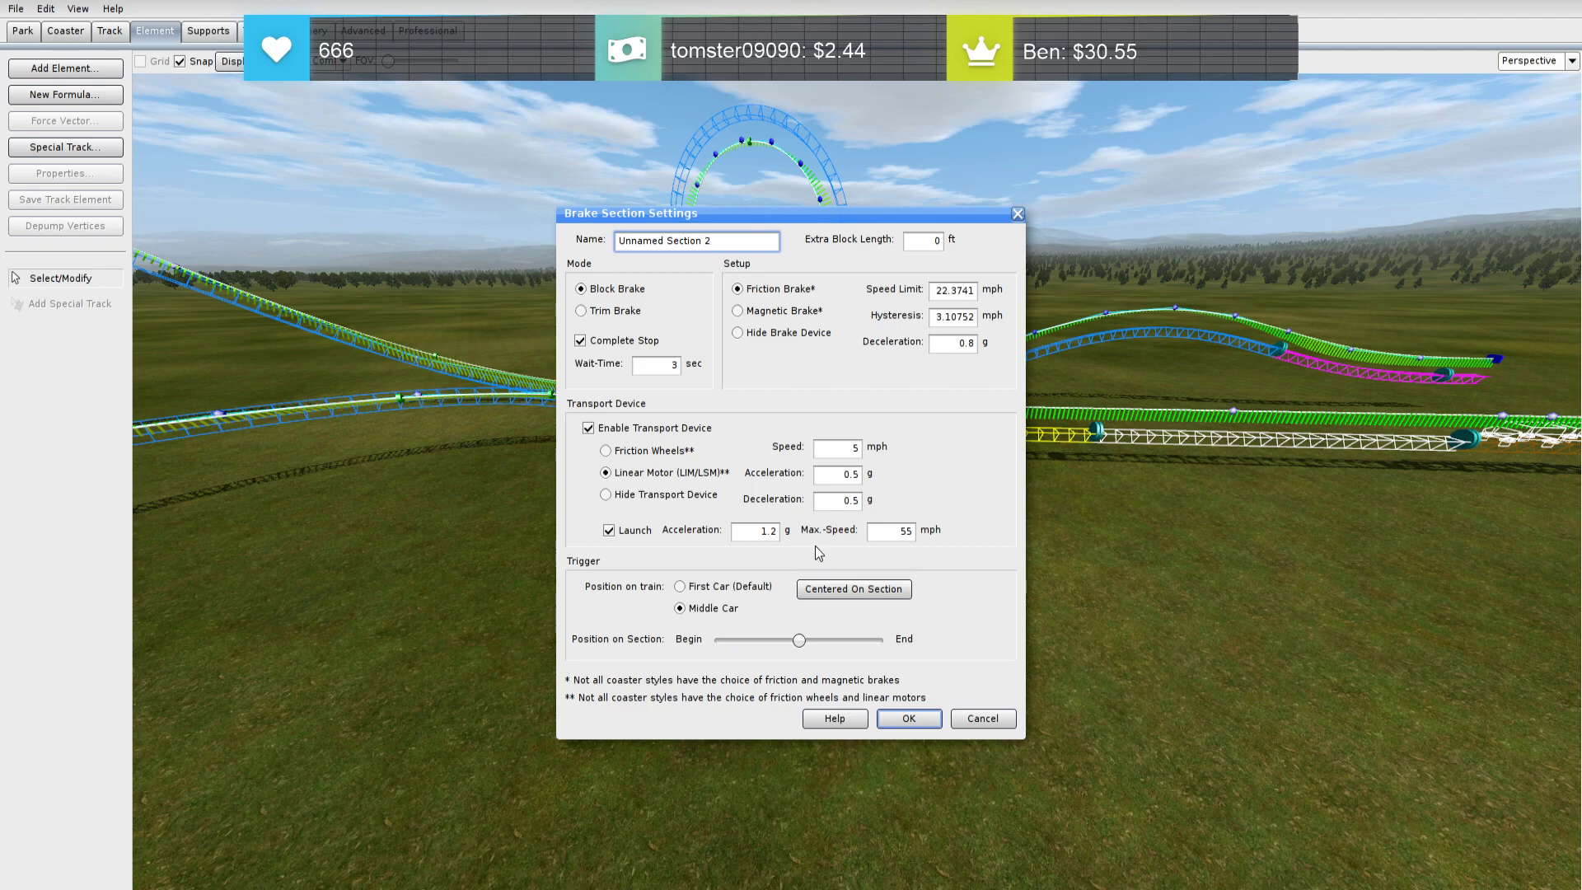
key(BackSpace)
text(1)
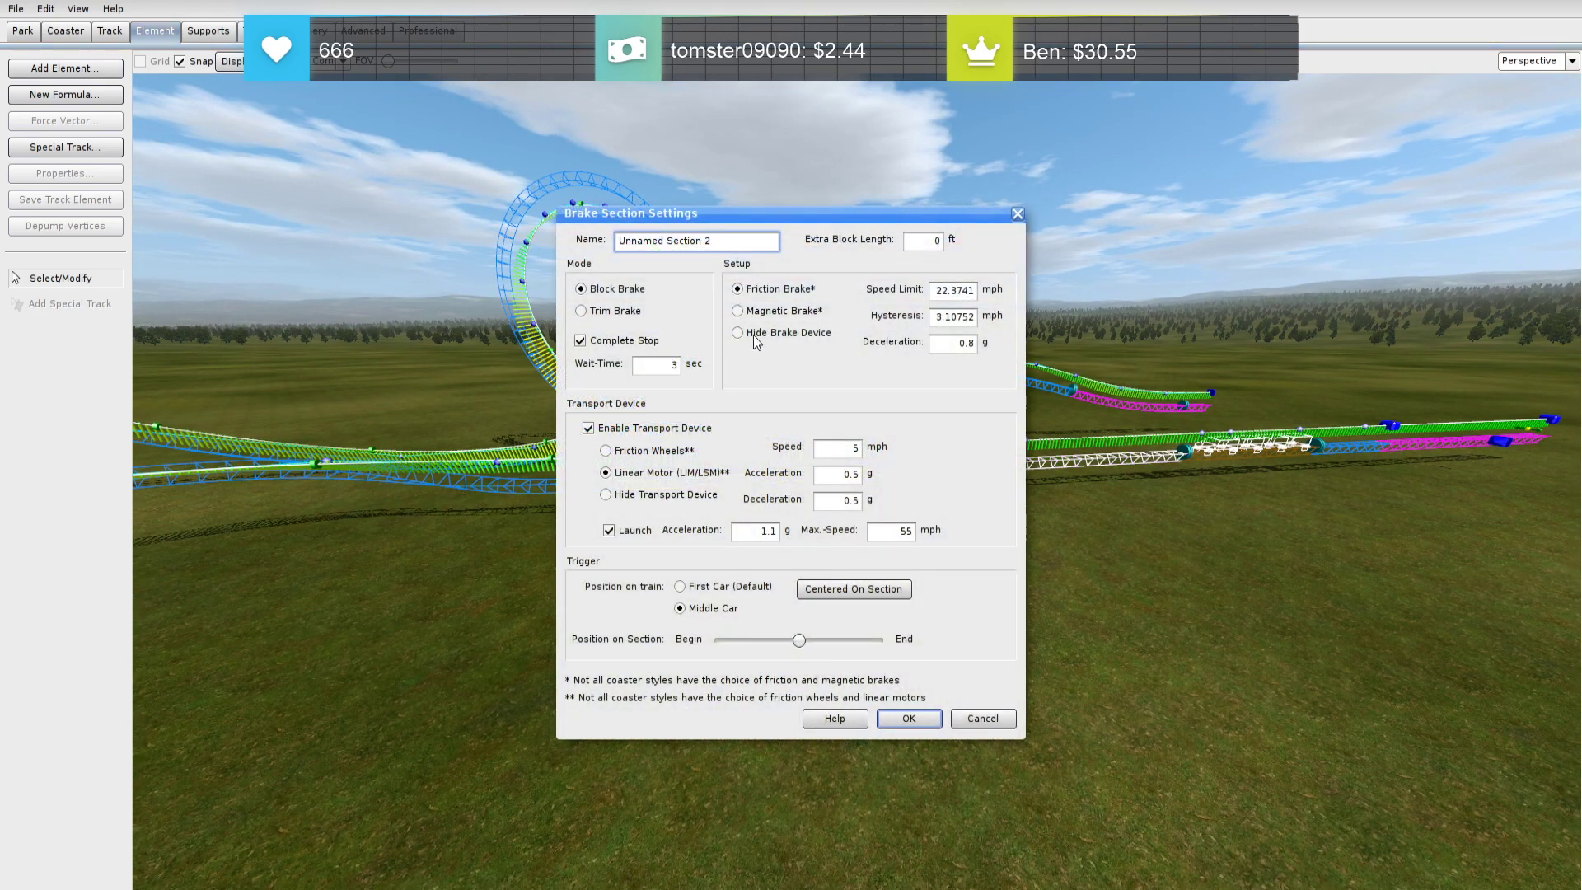
click(909, 719)
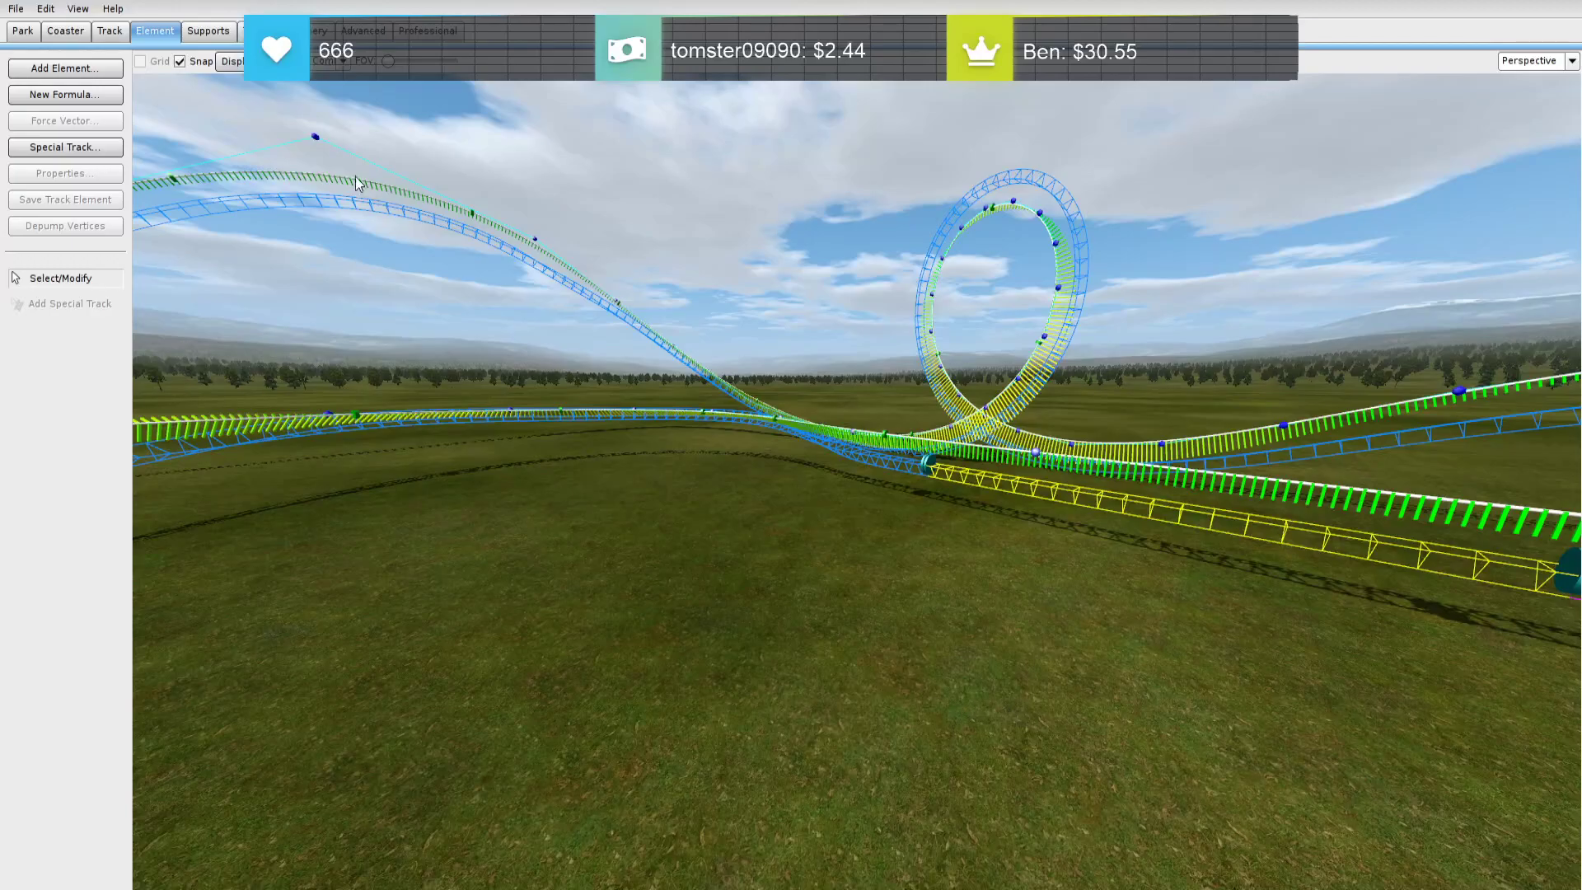
Switch the track display to the Speed Comb and adjust the type separator where the yellow section meets the turn
click(338, 66)
click(320, 148)
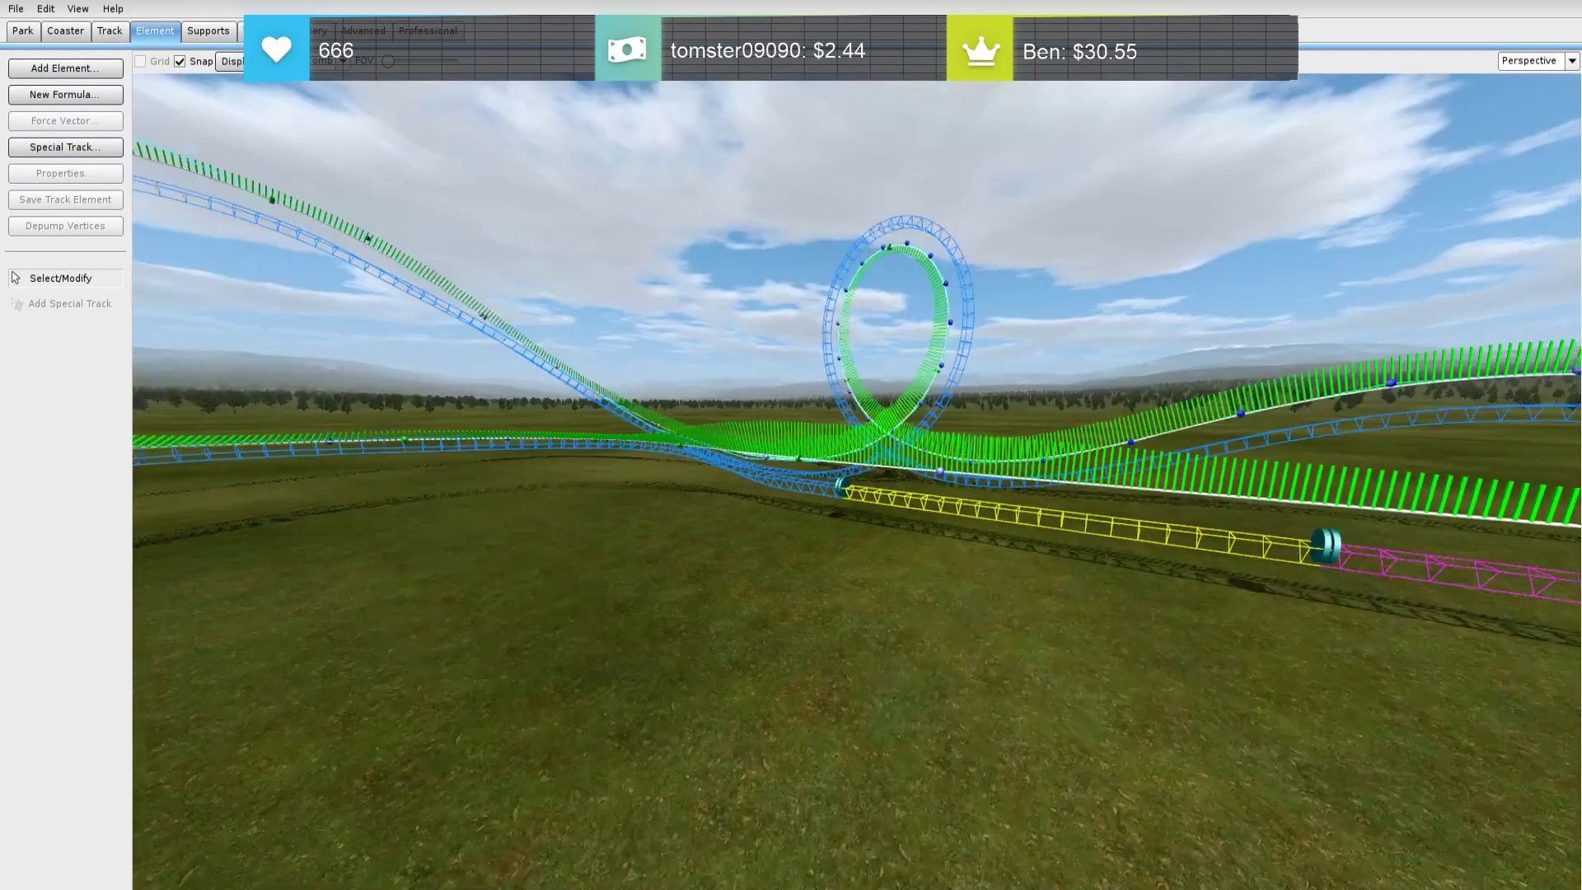
right_drag(793, 440, 802, 452)
drag(865, 470, 829, 493)
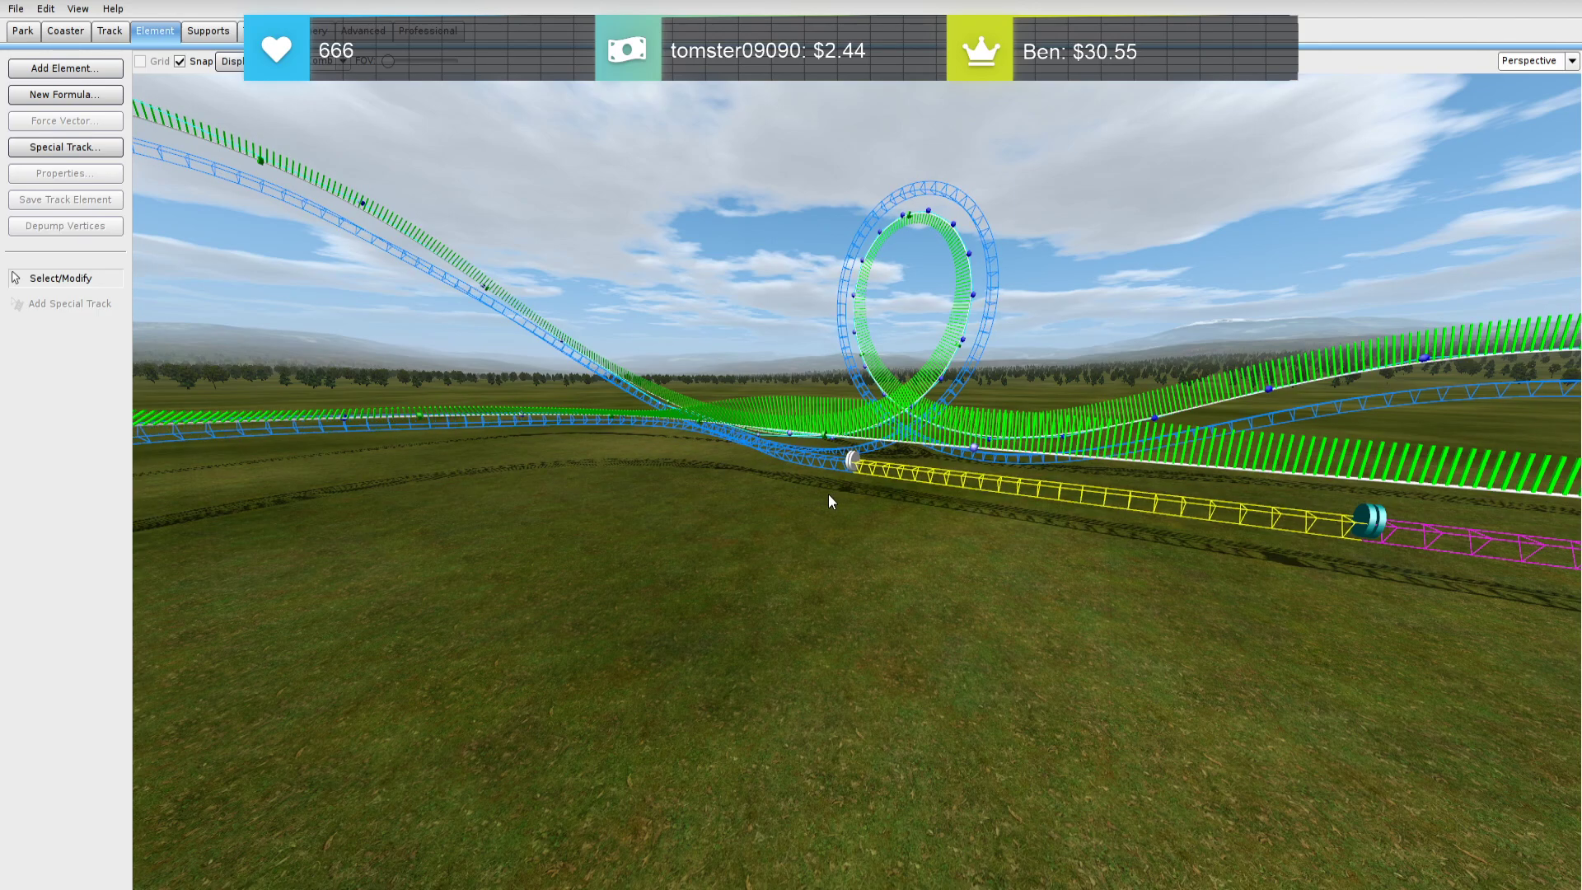
drag(824, 434, 851, 454)
mouse_move(863, 473)
right_down()
mouse_move(807, 493)
mouse_move(828, 480)
mouse_move(883, 492)
right_up()
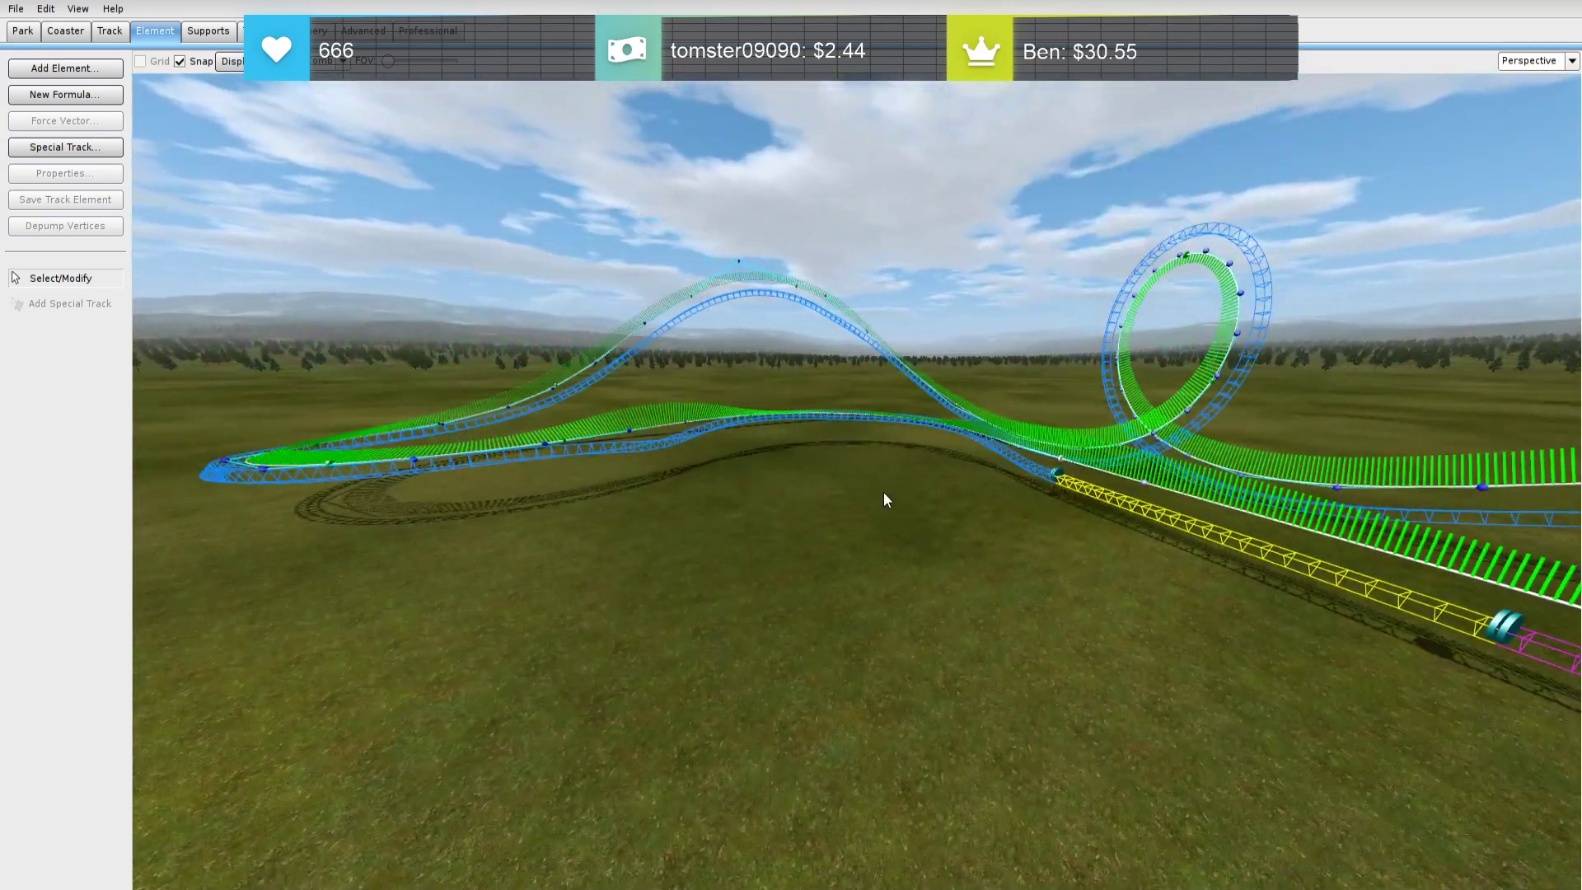
Freeze the Mack coaster
click(65, 31)
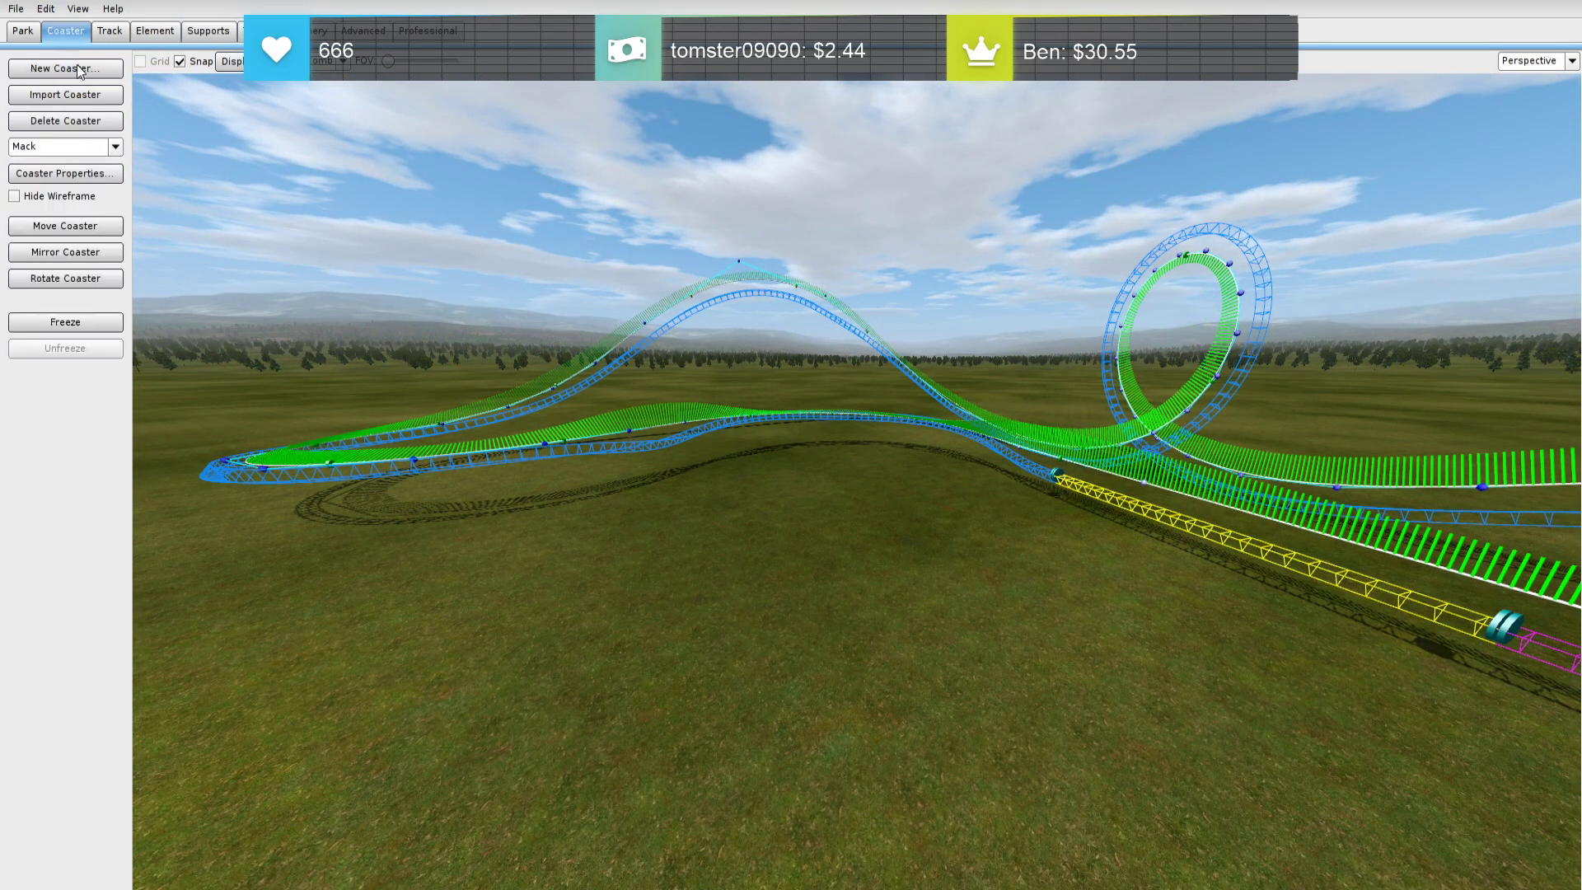
click(65, 321)
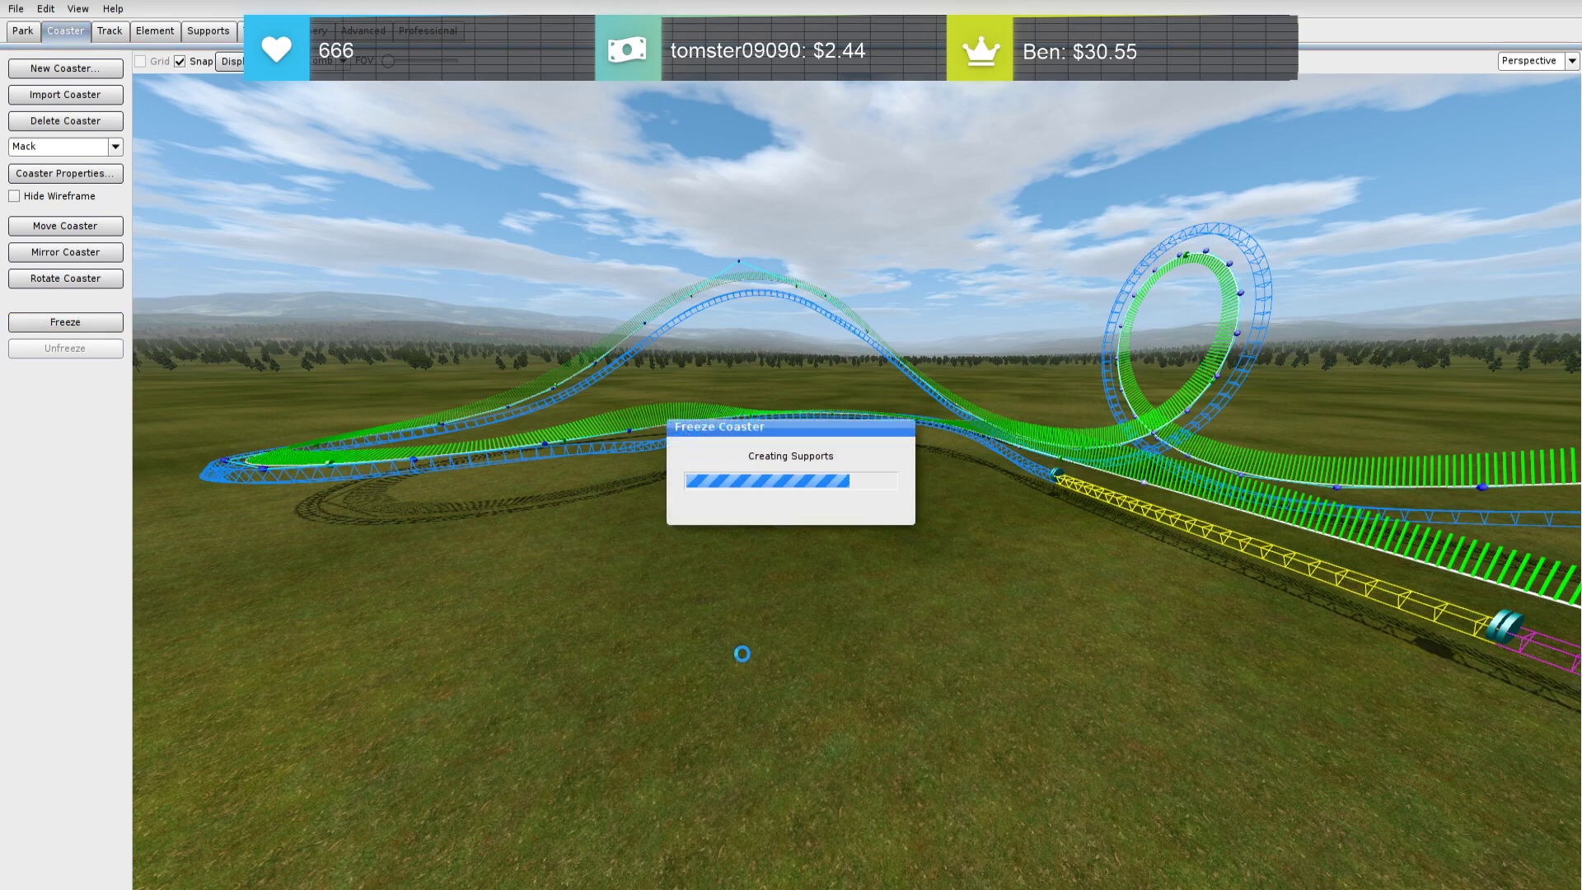
Leave the editor and test ride the coaster through to the end of the track
click(15, 7)
click(83, 208)
click(714, 497)
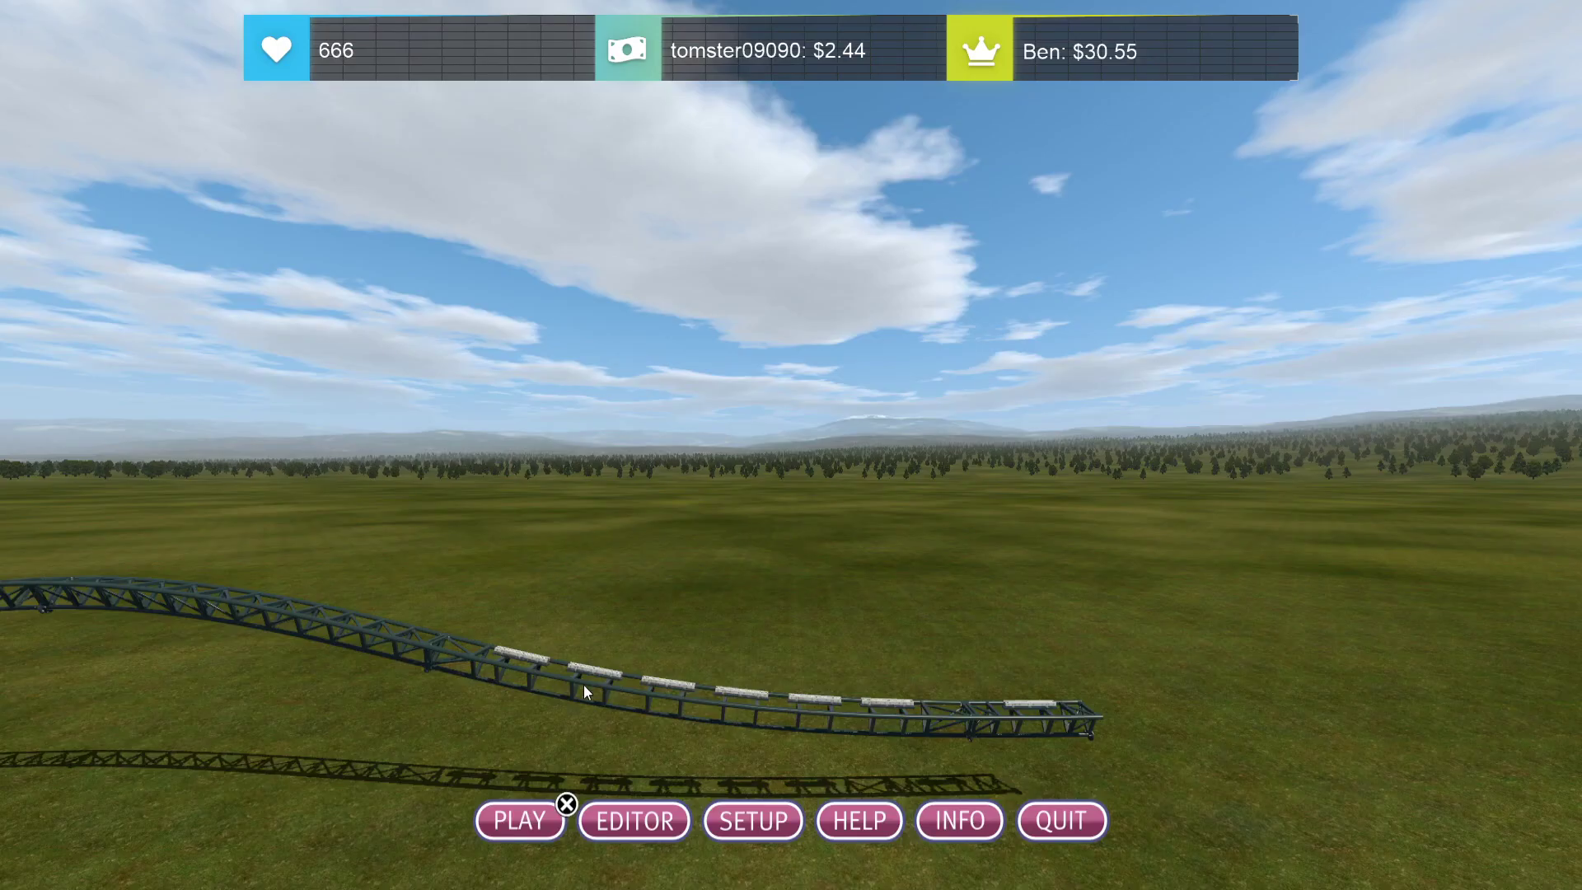
click(519, 820)
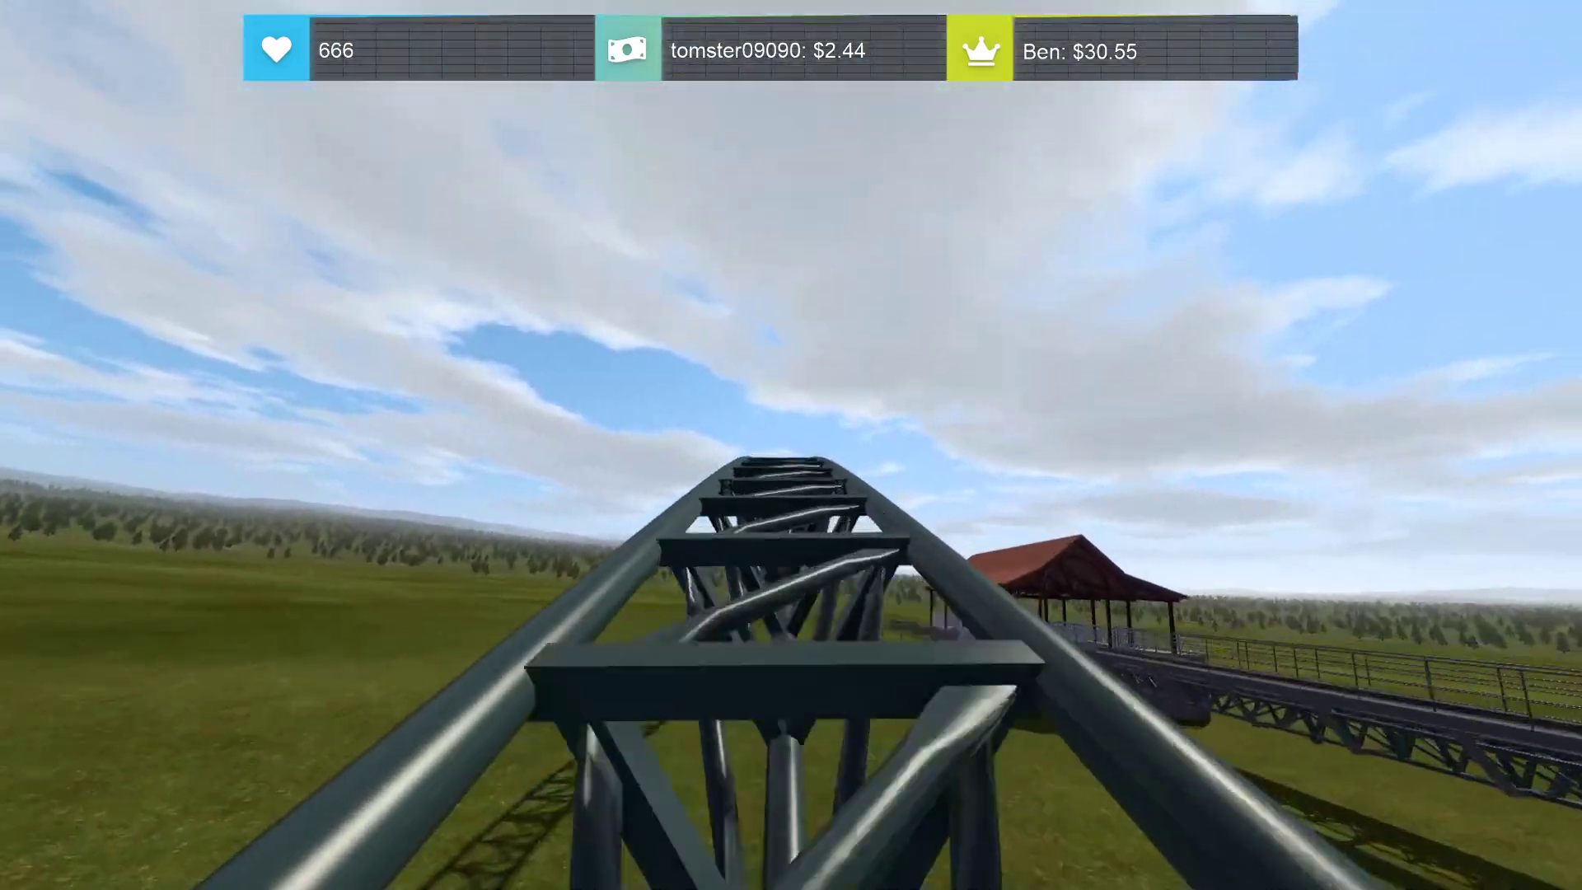
key(Escape)
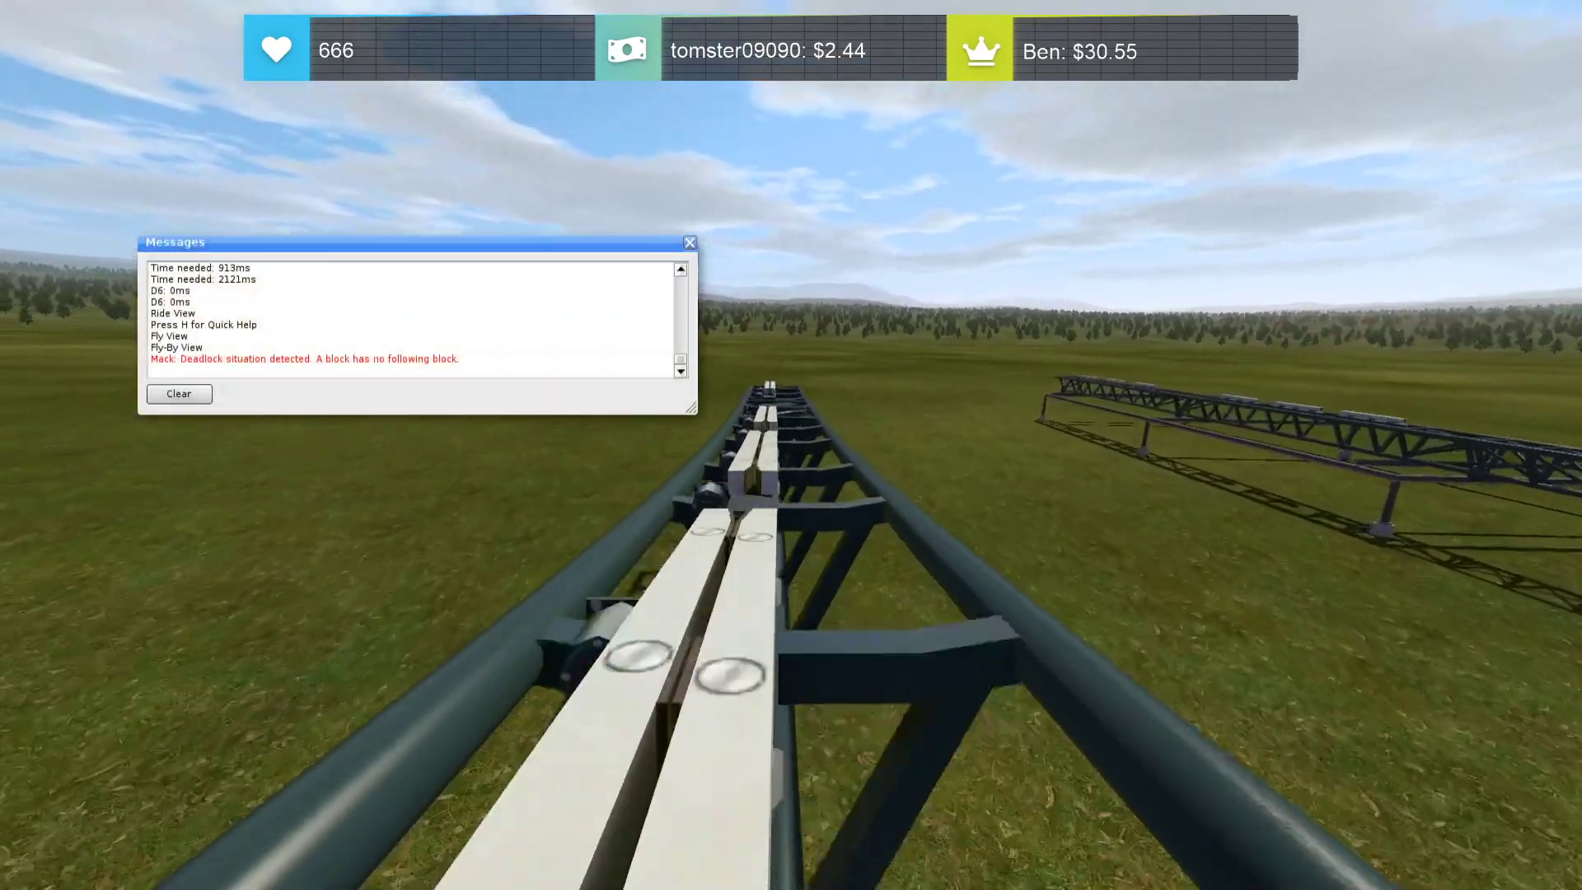
click(690, 243)
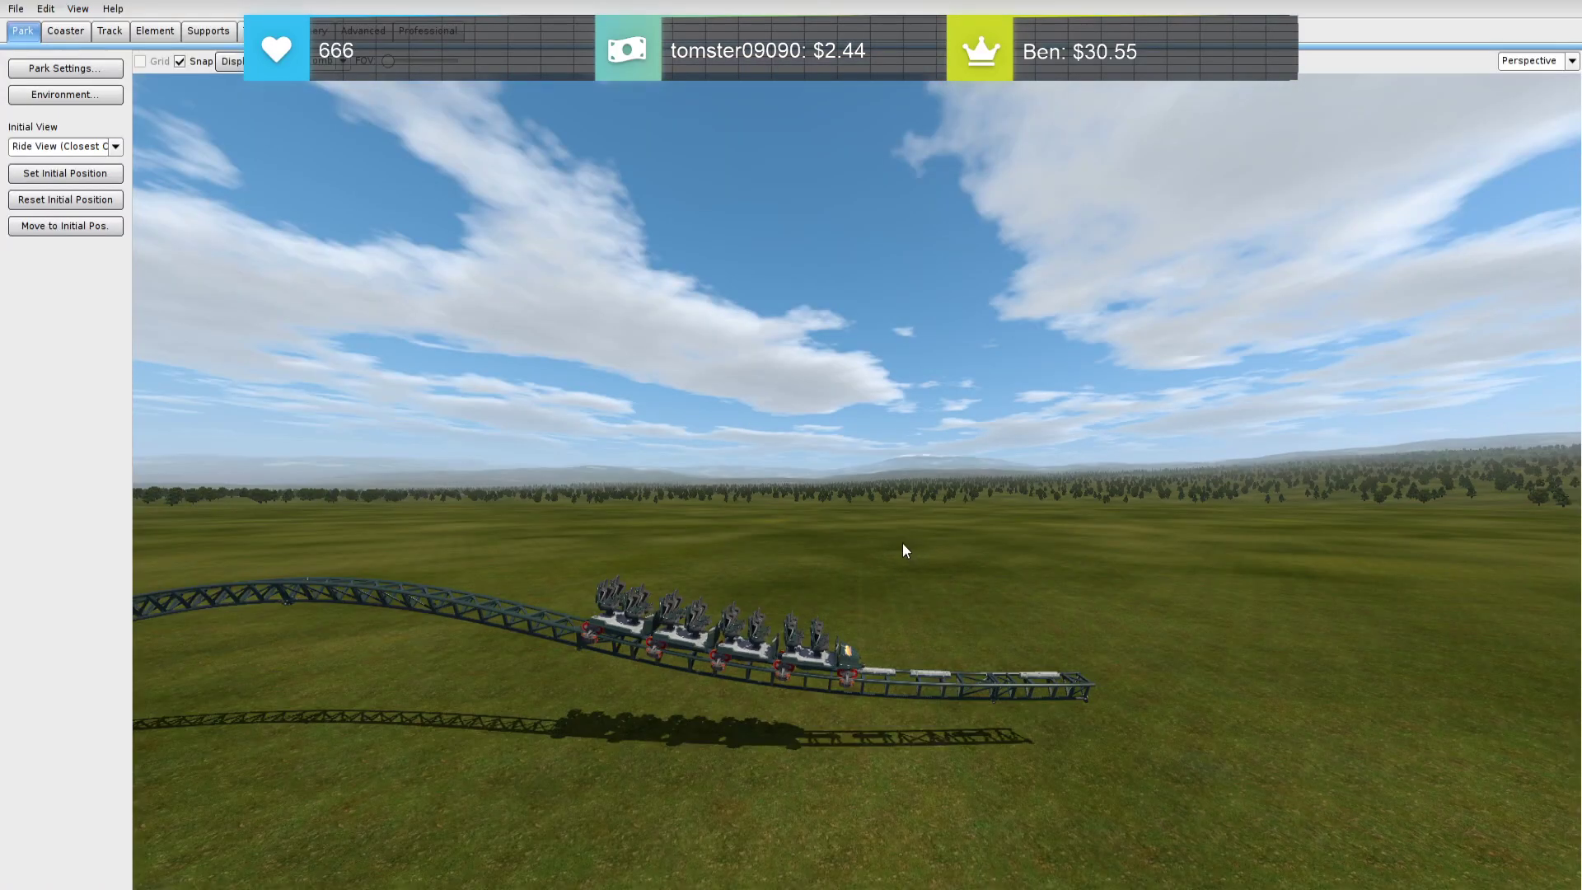
Inspect the train stopped at the end of the track and unfreeze the Mack coaster
right_drag(903, 547, 1277, 560)
right_drag(857, 494, 1170, 528)
mouse_move(876, 551)
right_down()
mouse_move(799, 544)
mouse_move(709, 610)
mouse_move(876, 551)
right_up()
scroll(876, 551, up, 5)
scroll(876, 551, down, 4)
scroll(876, 551, up, 4)
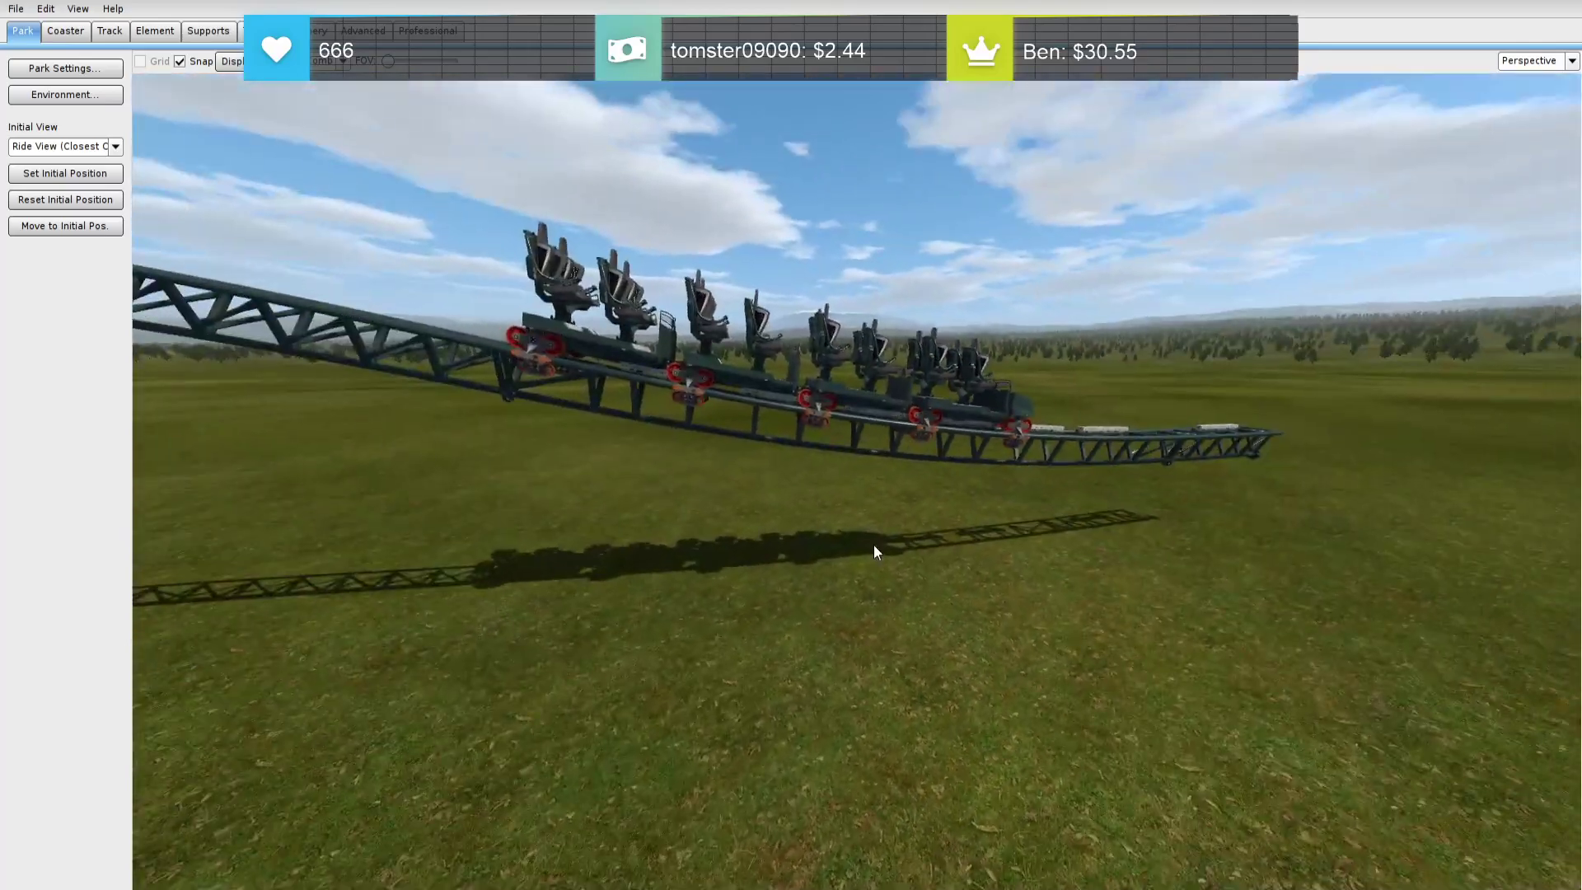
click(74, 32)
click(65, 348)
mouse_move(677, 458)
right_down()
mouse_move(609, 486)
mouse_move(686, 494)
mouse_move(686, 463)
right_up()
drag(1229, 432, 1188, 443)
drag(698, 502, 544, 393)
drag(563, 338, 565, 355)
click(577, 436)
key(Delete)
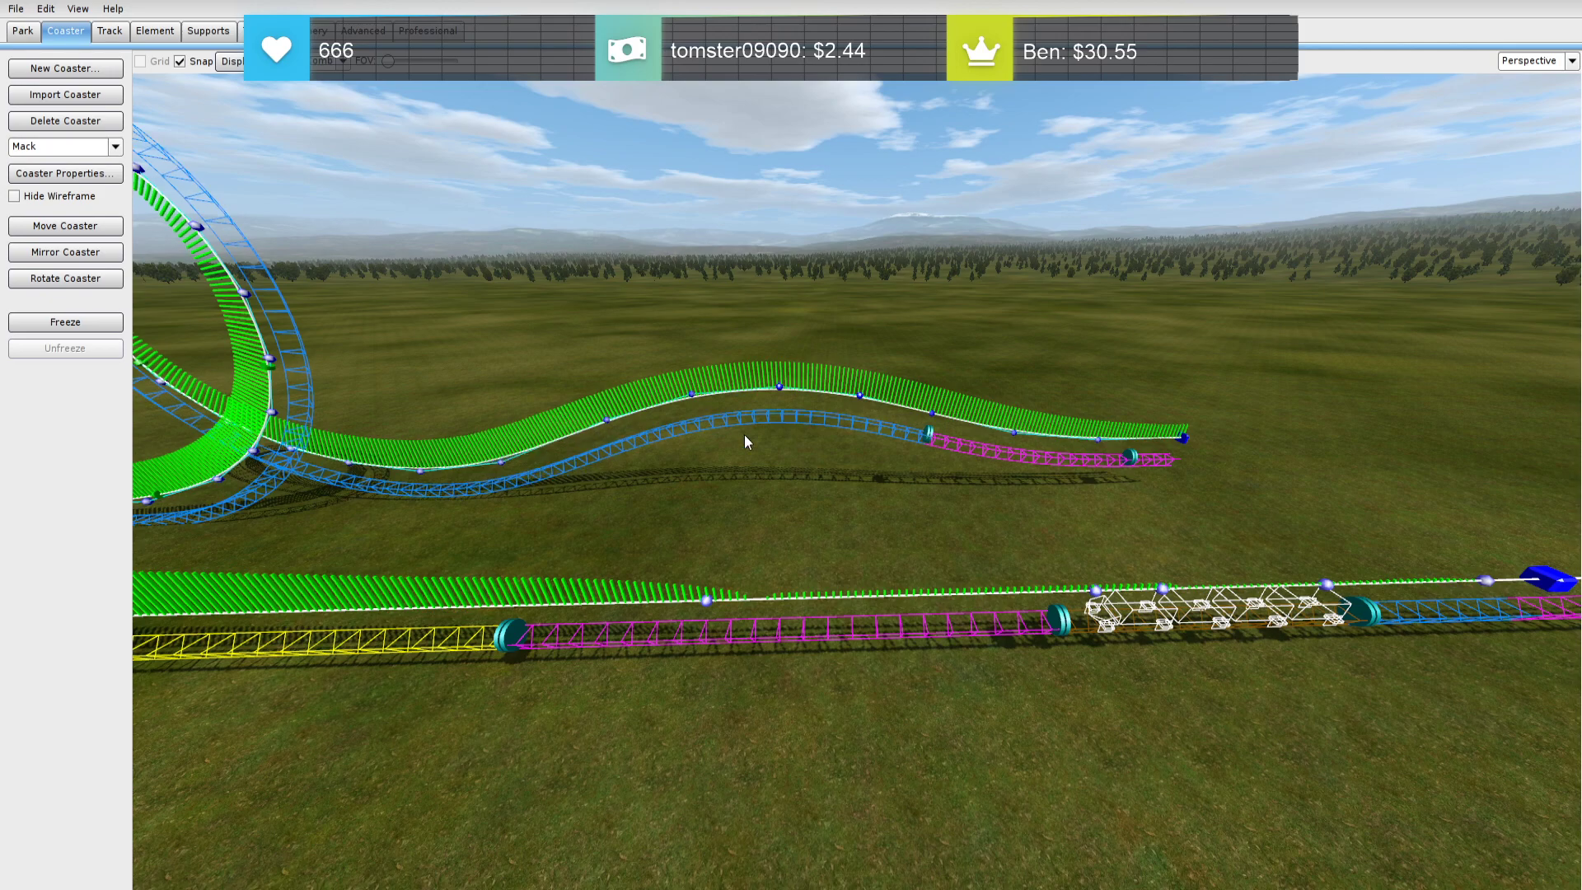
Straighten the track after the loop in the top view with Make Straight 2D
click(1571, 62)
click(1554, 91)
click(1571, 62)
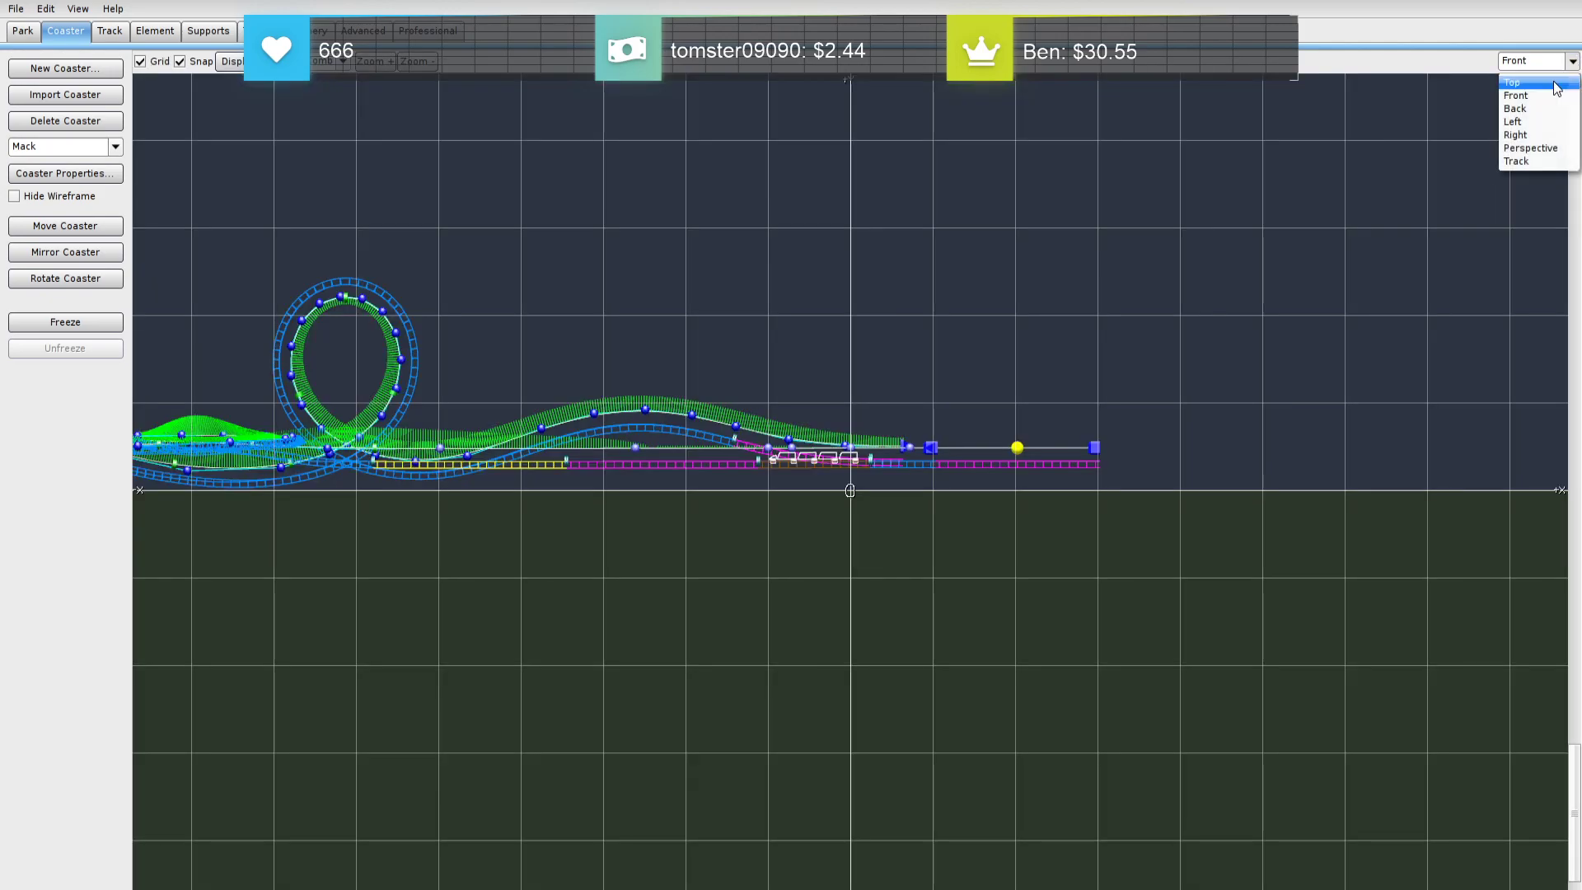
click(1556, 81)
scroll(1026, 418, down, 2)
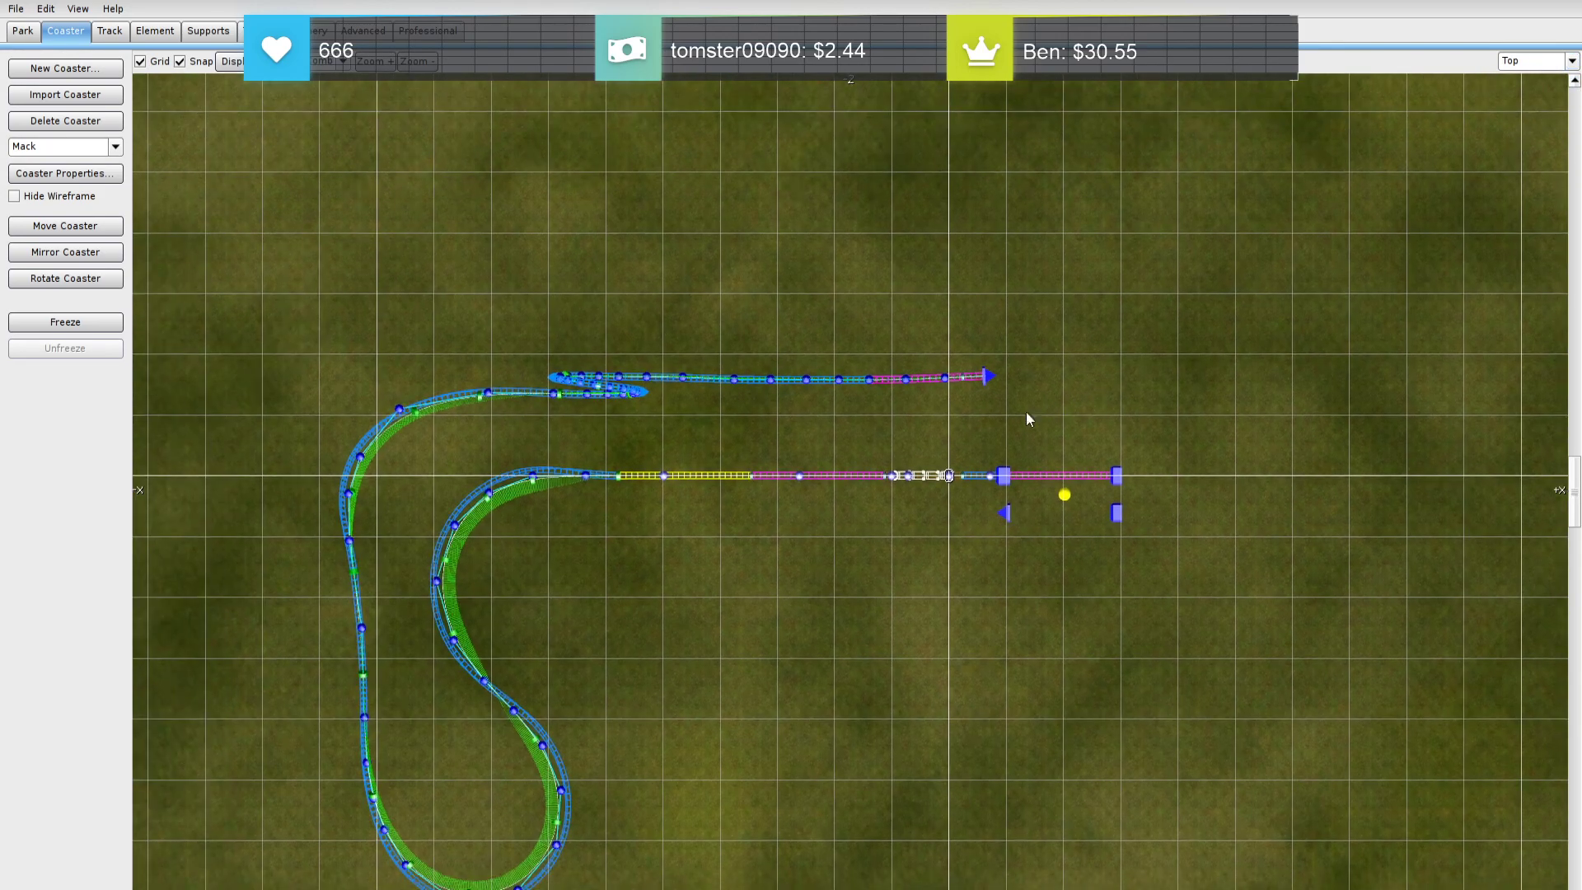
click(652, 376)
drag(719, 362, 1063, 410)
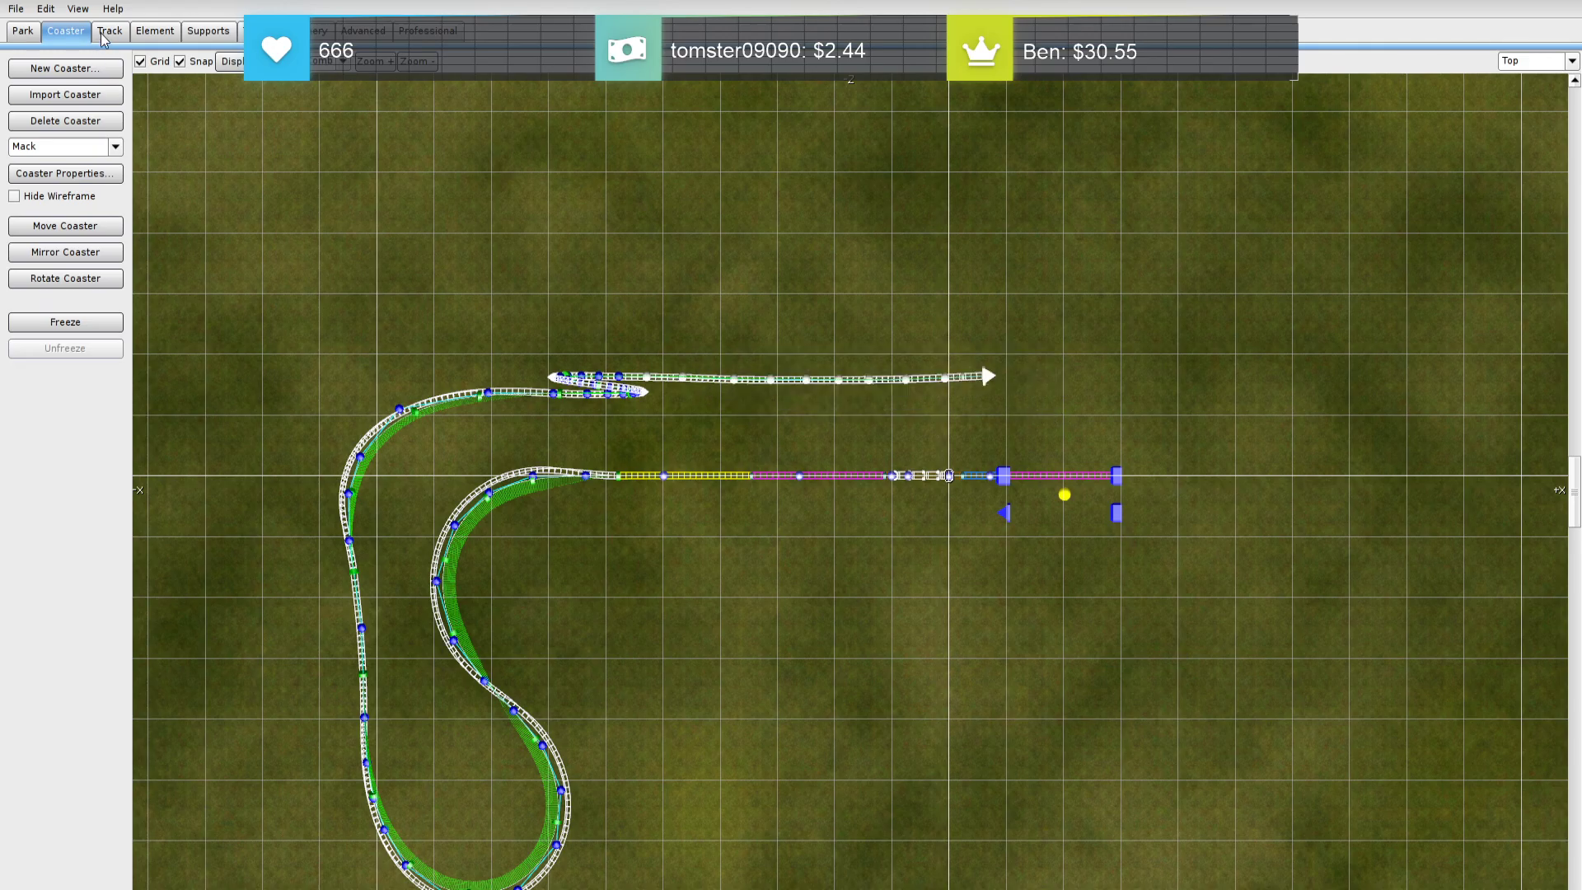
click(105, 33)
Change the track's comb display and inspect the final hill in perspective
click(1561, 64)
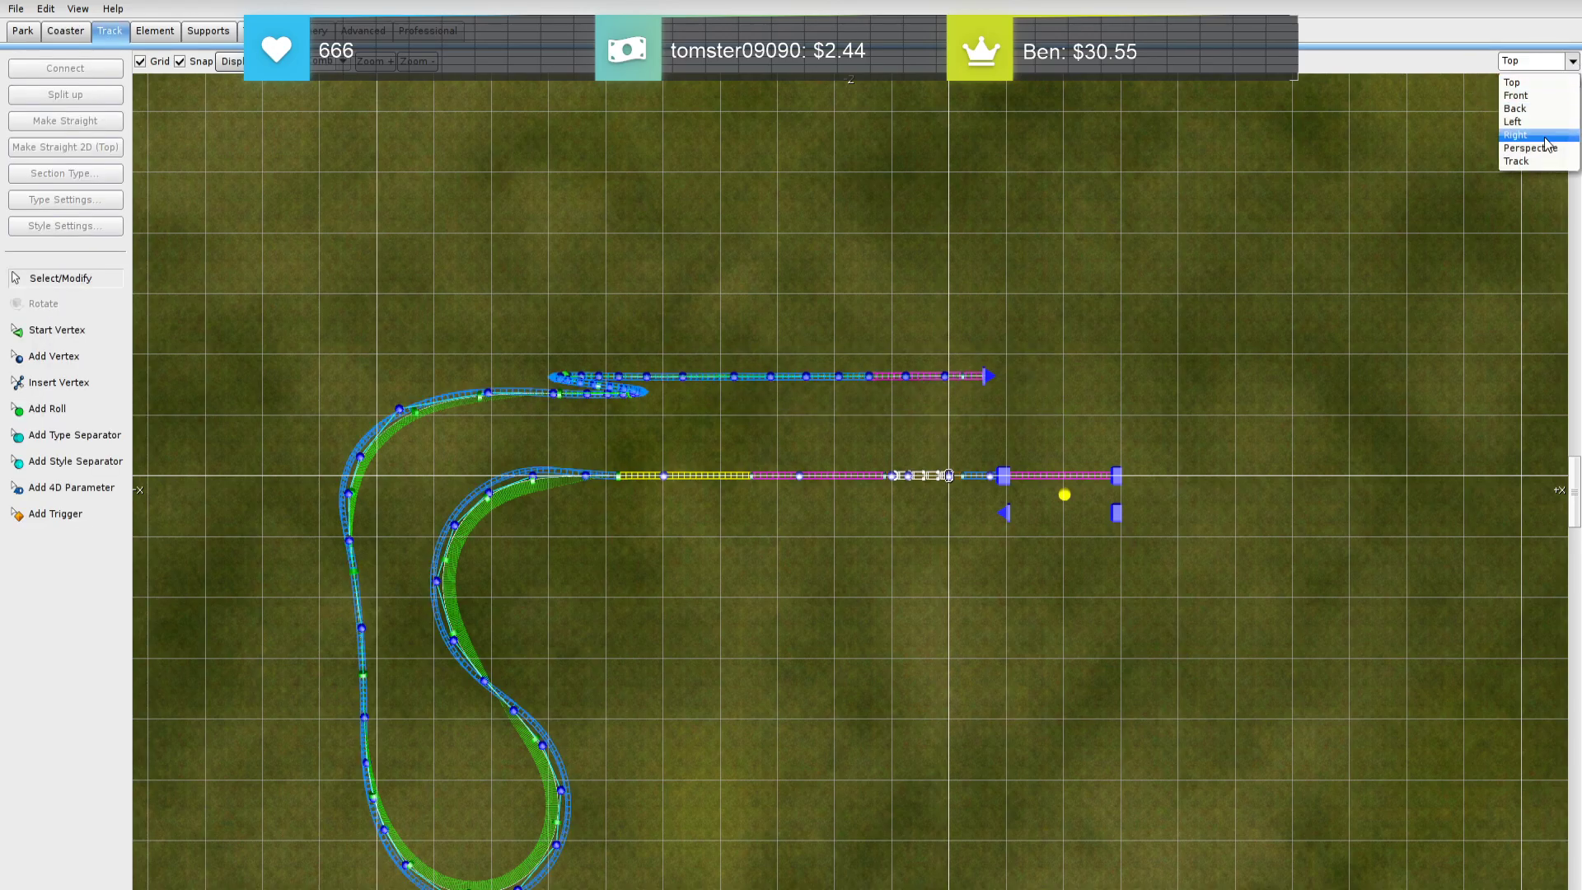
click(1524, 147)
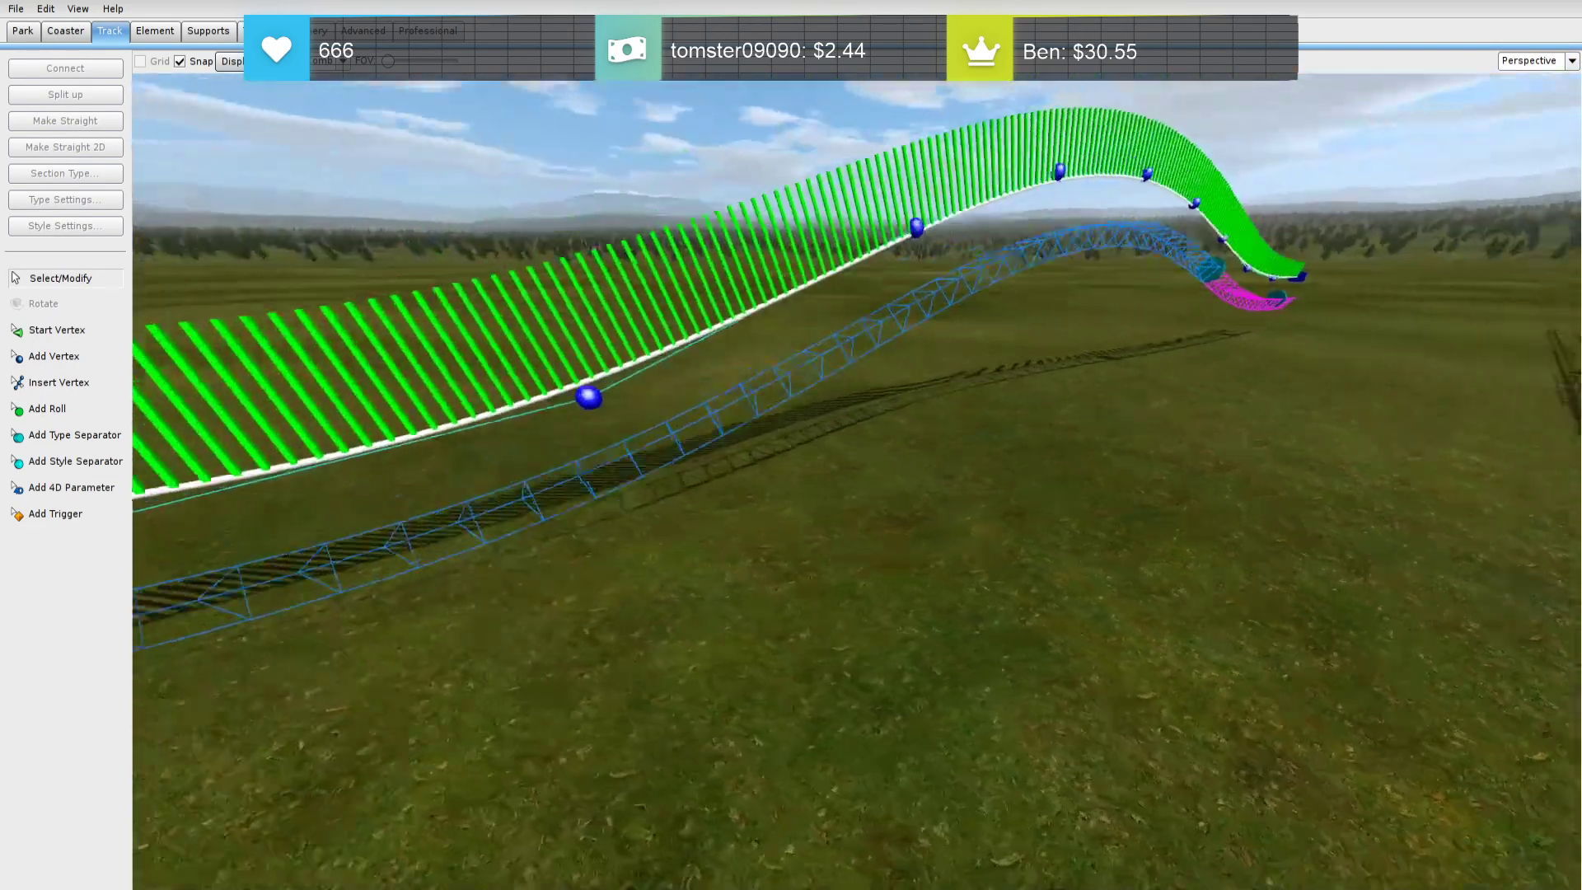
mouse_move(1173, 361)
right_down()
mouse_move(1203, 363)
mouse_move(1173, 361)
right_up()
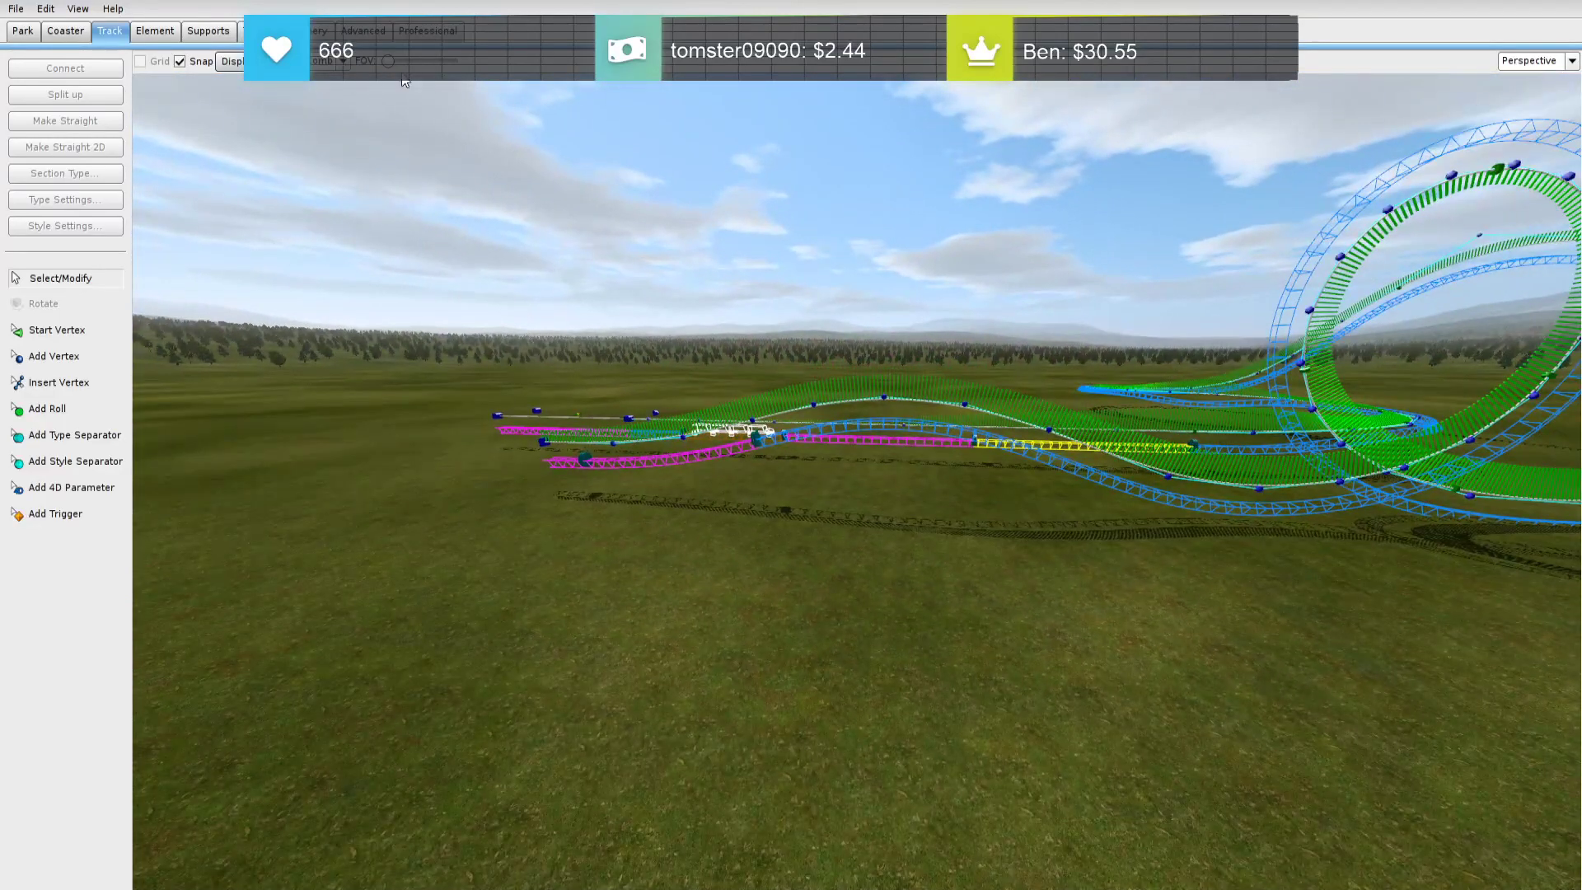
click(351, 65)
click(341, 164)
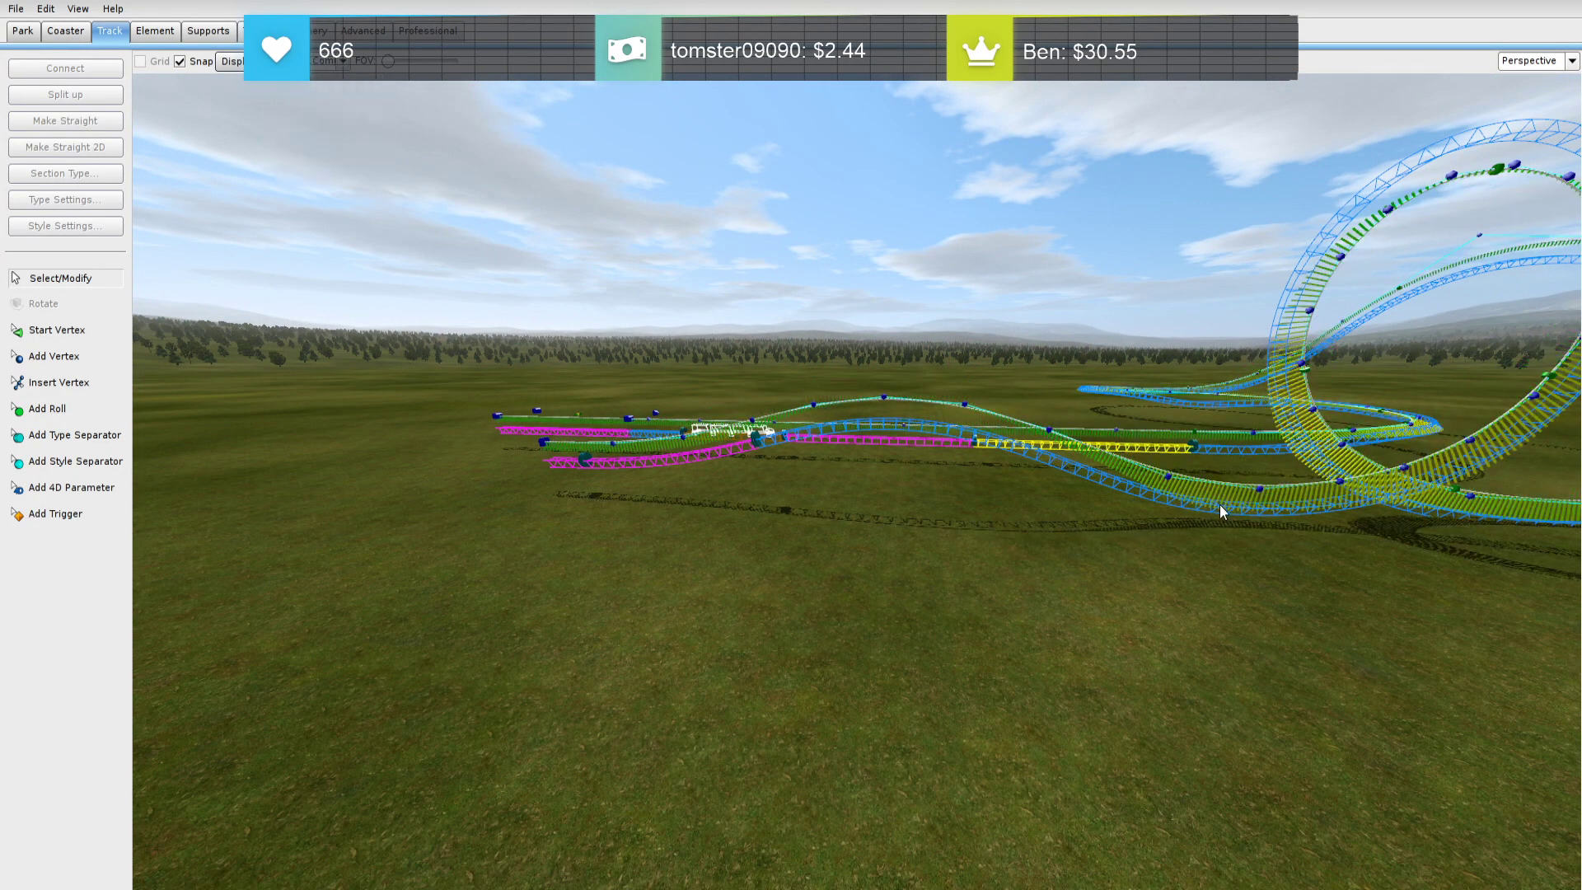
right_drag(1063, 458, 1344, 186)
In the back view, extend the track past the final hill with a vertex climbing steeply upward
click(1571, 63)
click(1559, 109)
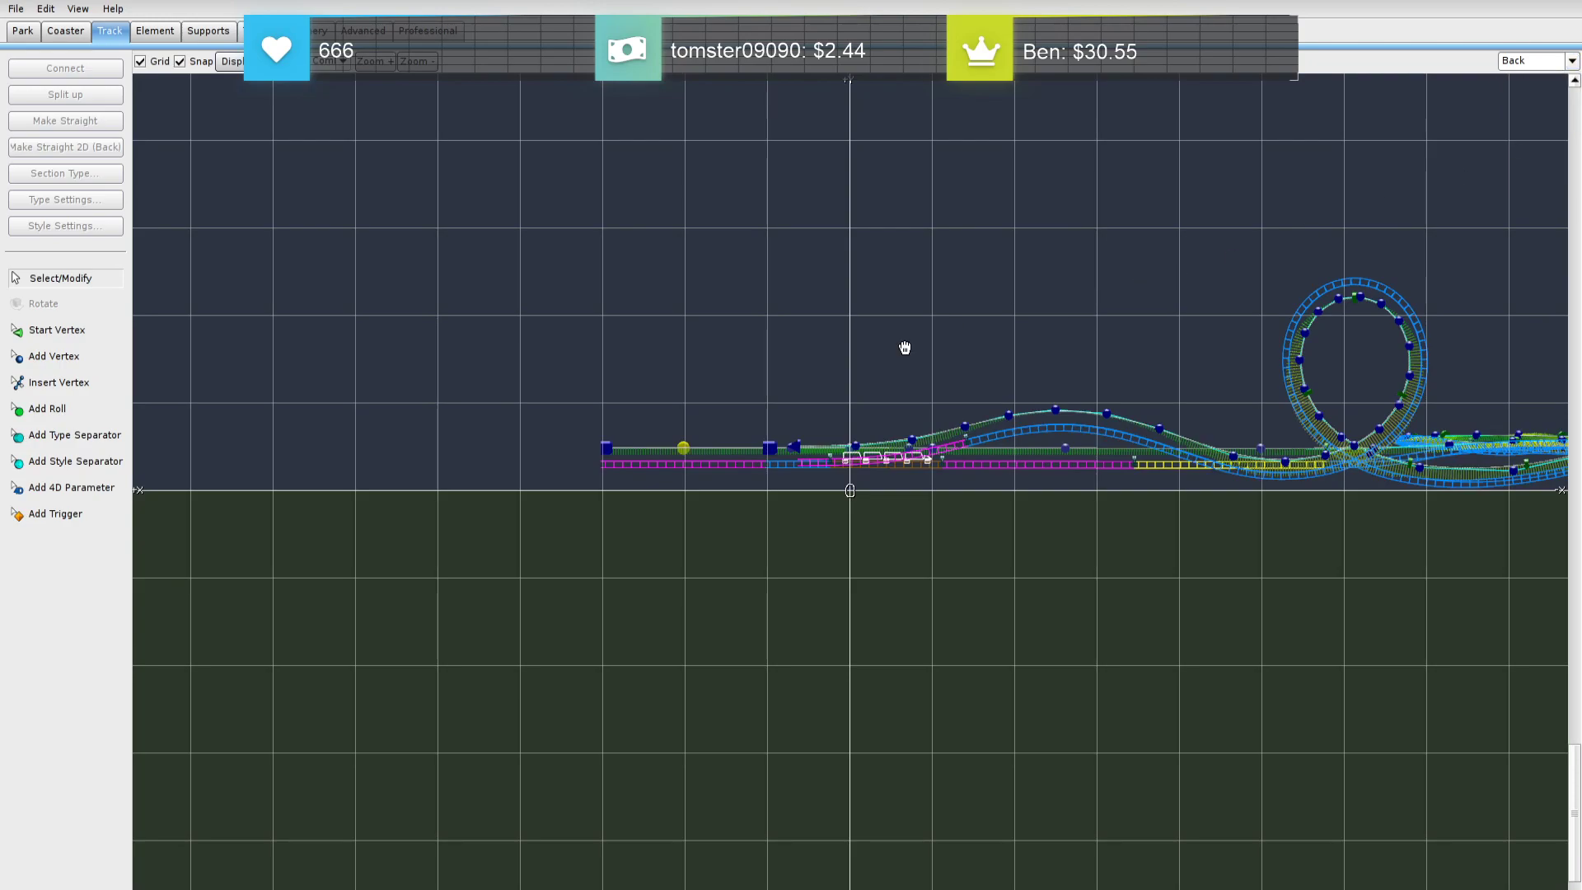
right_drag(904, 336, 752, 320)
key(a)
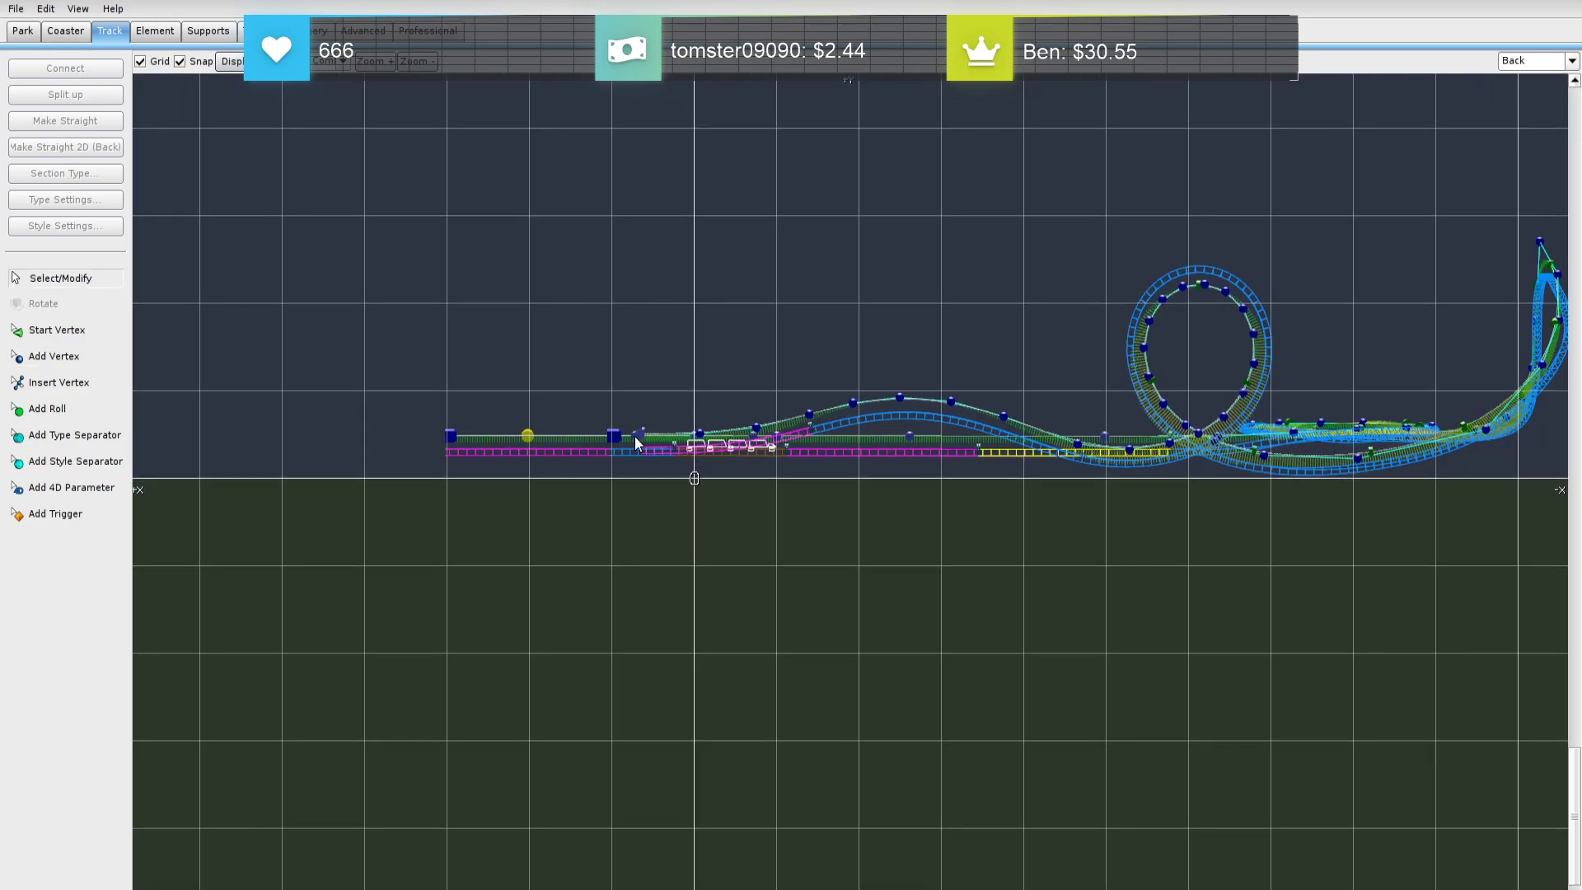
key(a)
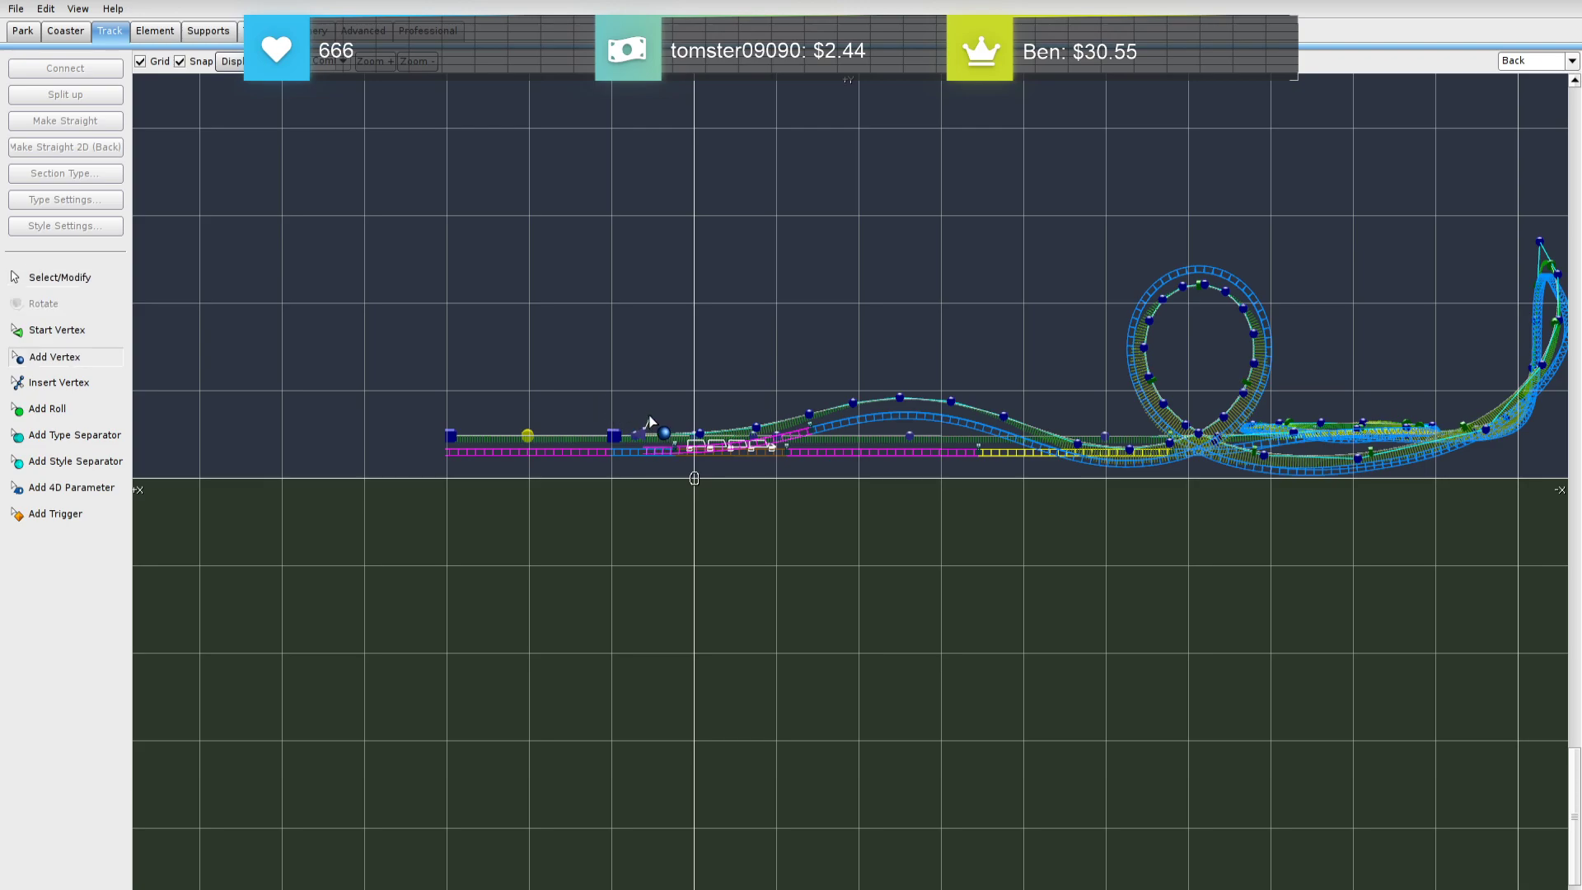
drag(628, 390, 572, 383)
drag(643, 436, 628, 447)
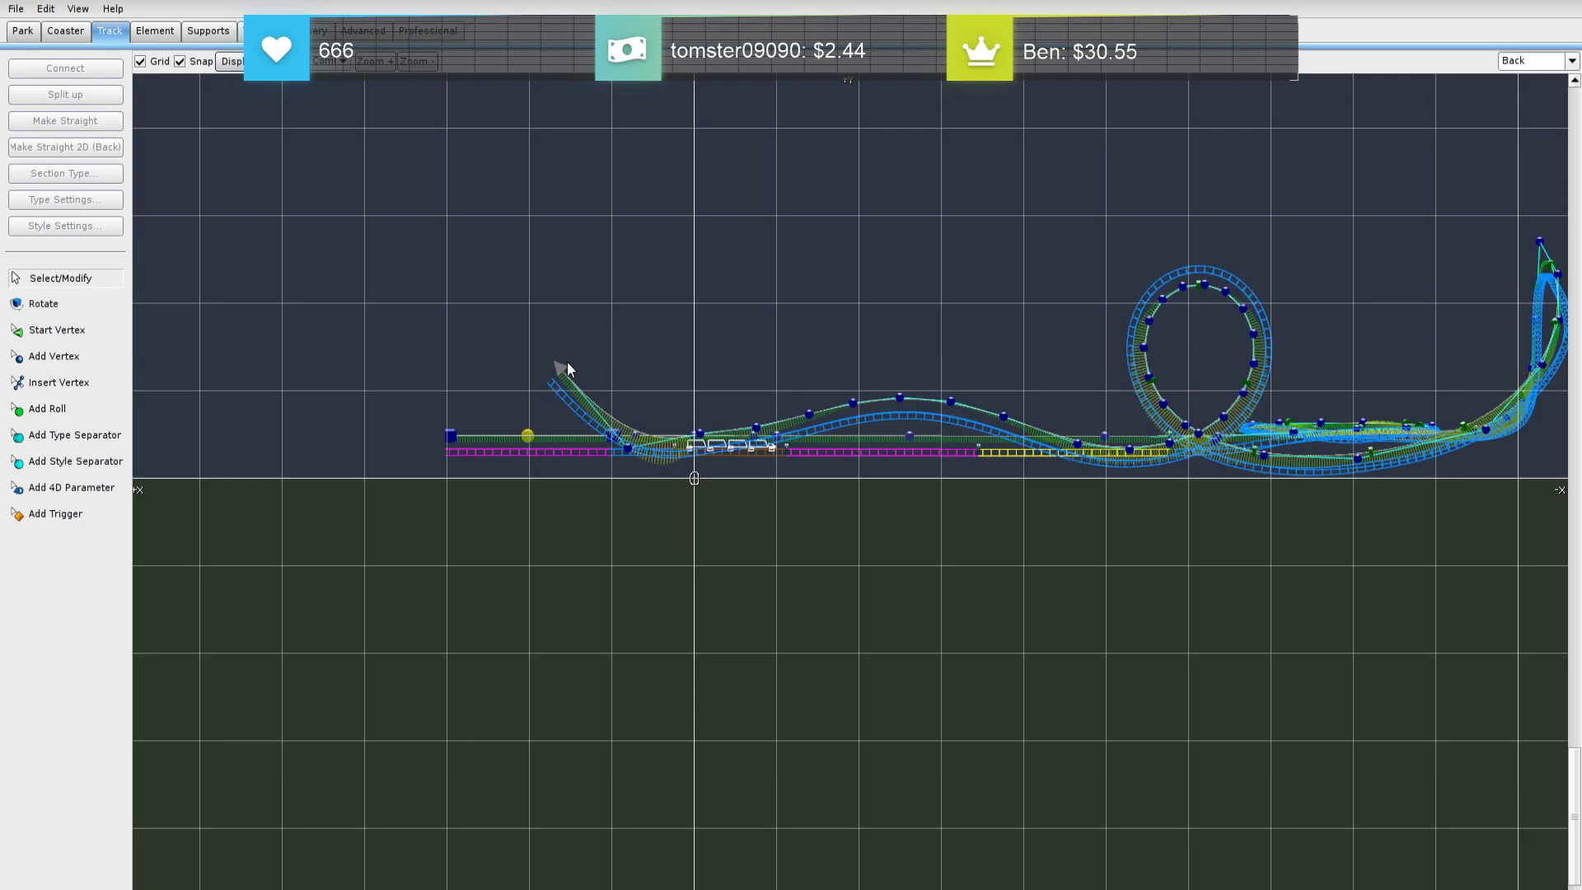
click(628, 452)
click(564, 369)
Add four more vertices that curve the track up, over and back toward the final hill
key(a)
drag(564, 364, 578, 297)
click(644, 274)
click(710, 275)
click(771, 311)
key(Escape)
Adjust the new vertices to make the half loop taller and rounder
drag(578, 299, 600, 272)
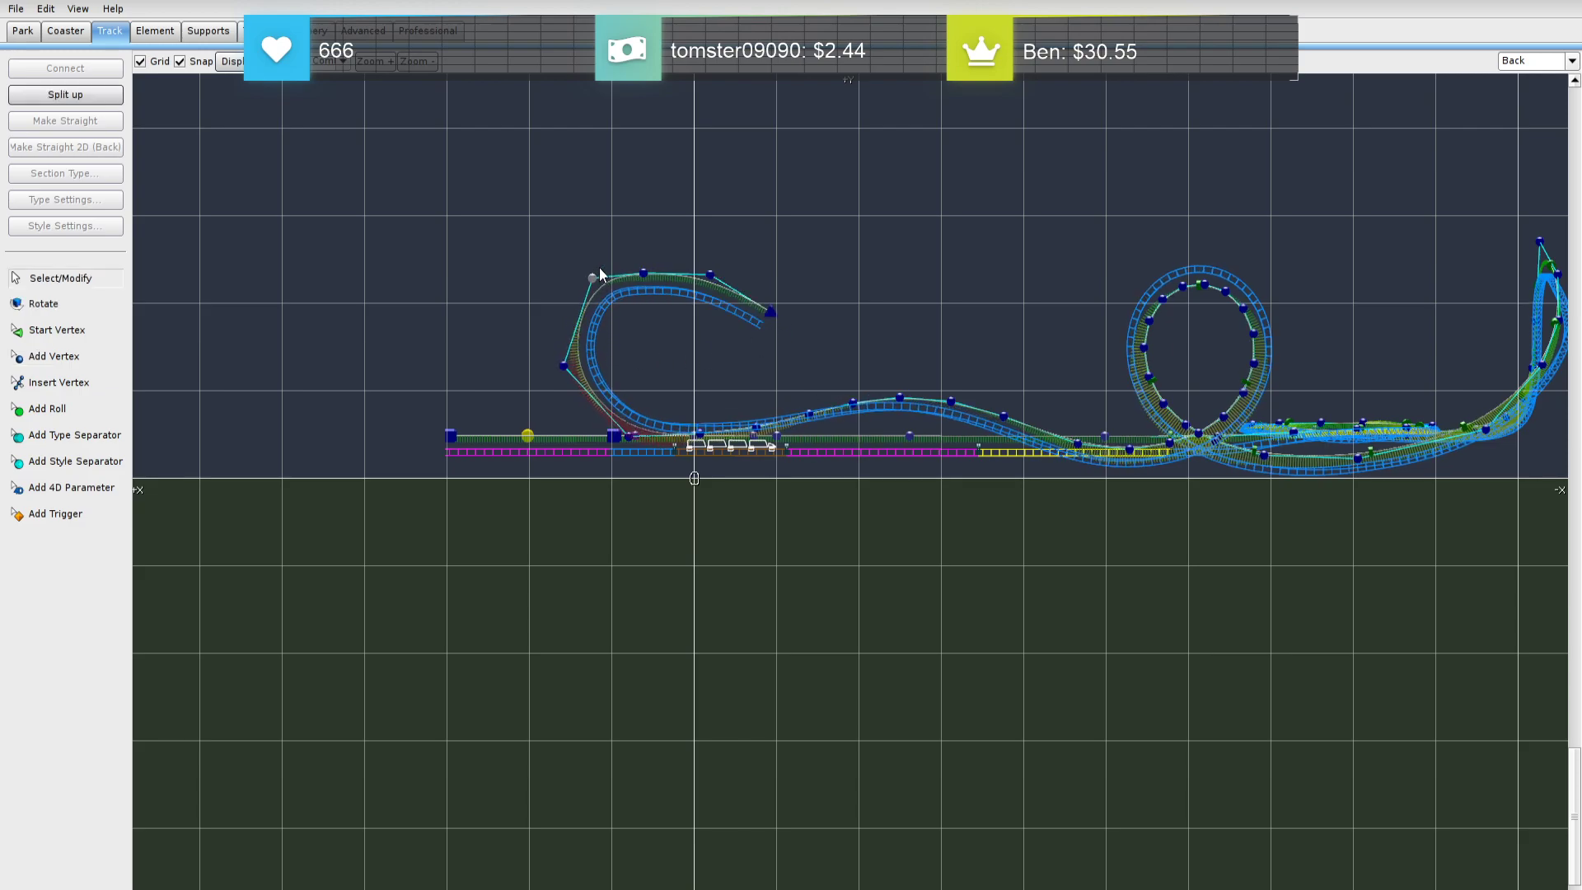
drag(556, 367, 569, 366)
drag(643, 275, 721, 265)
drag(769, 314, 779, 316)
click(570, 364)
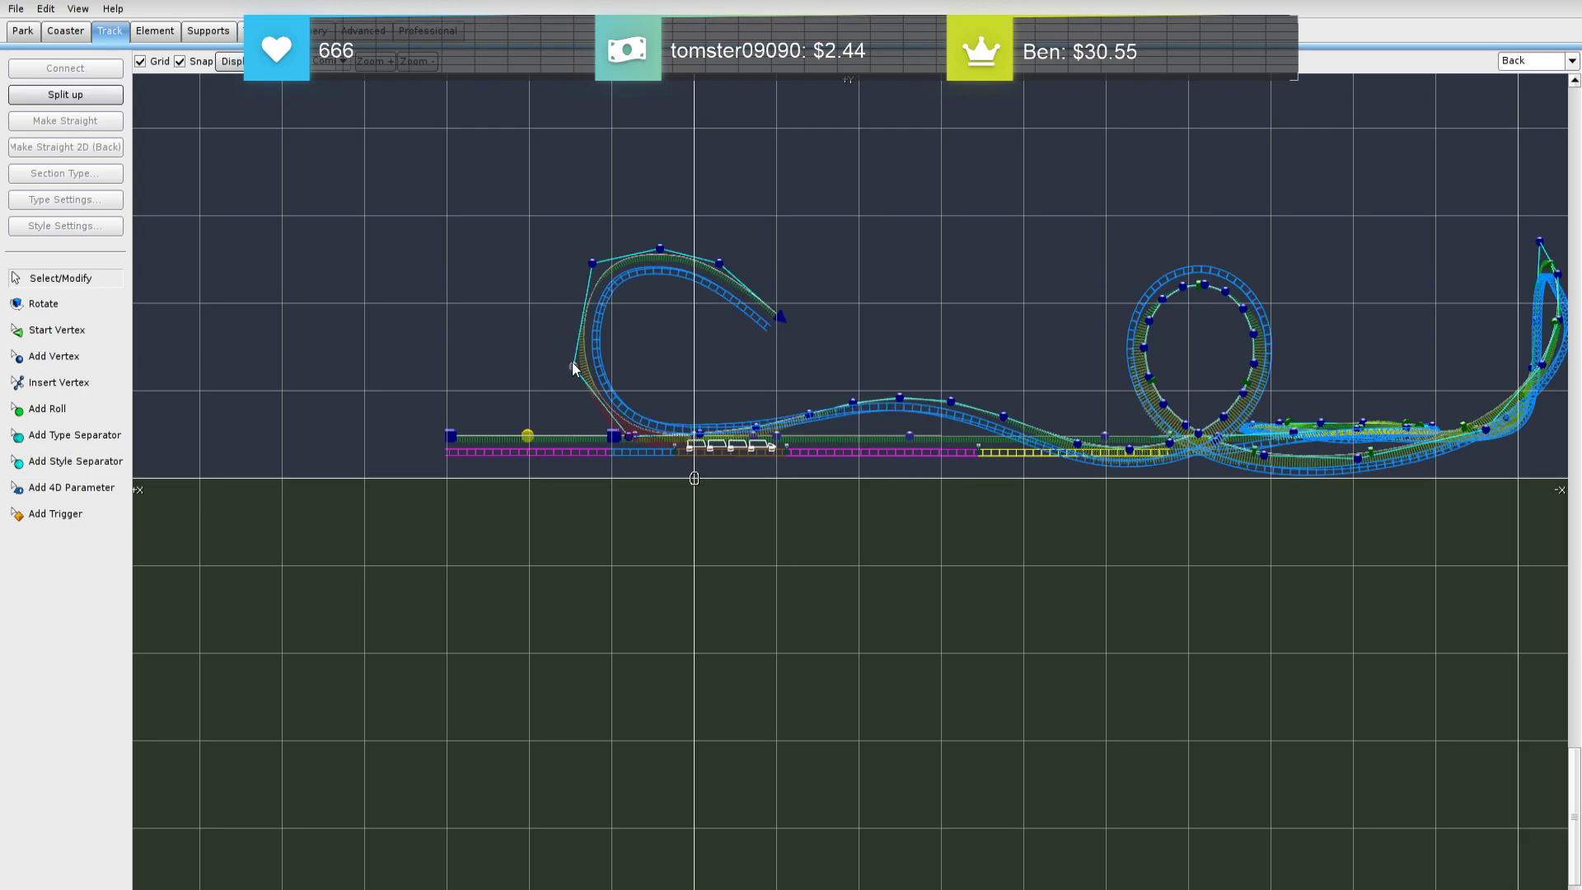
Add a roll point at the entry of the new half loop and make it strict
key(r)
click(731, 423)
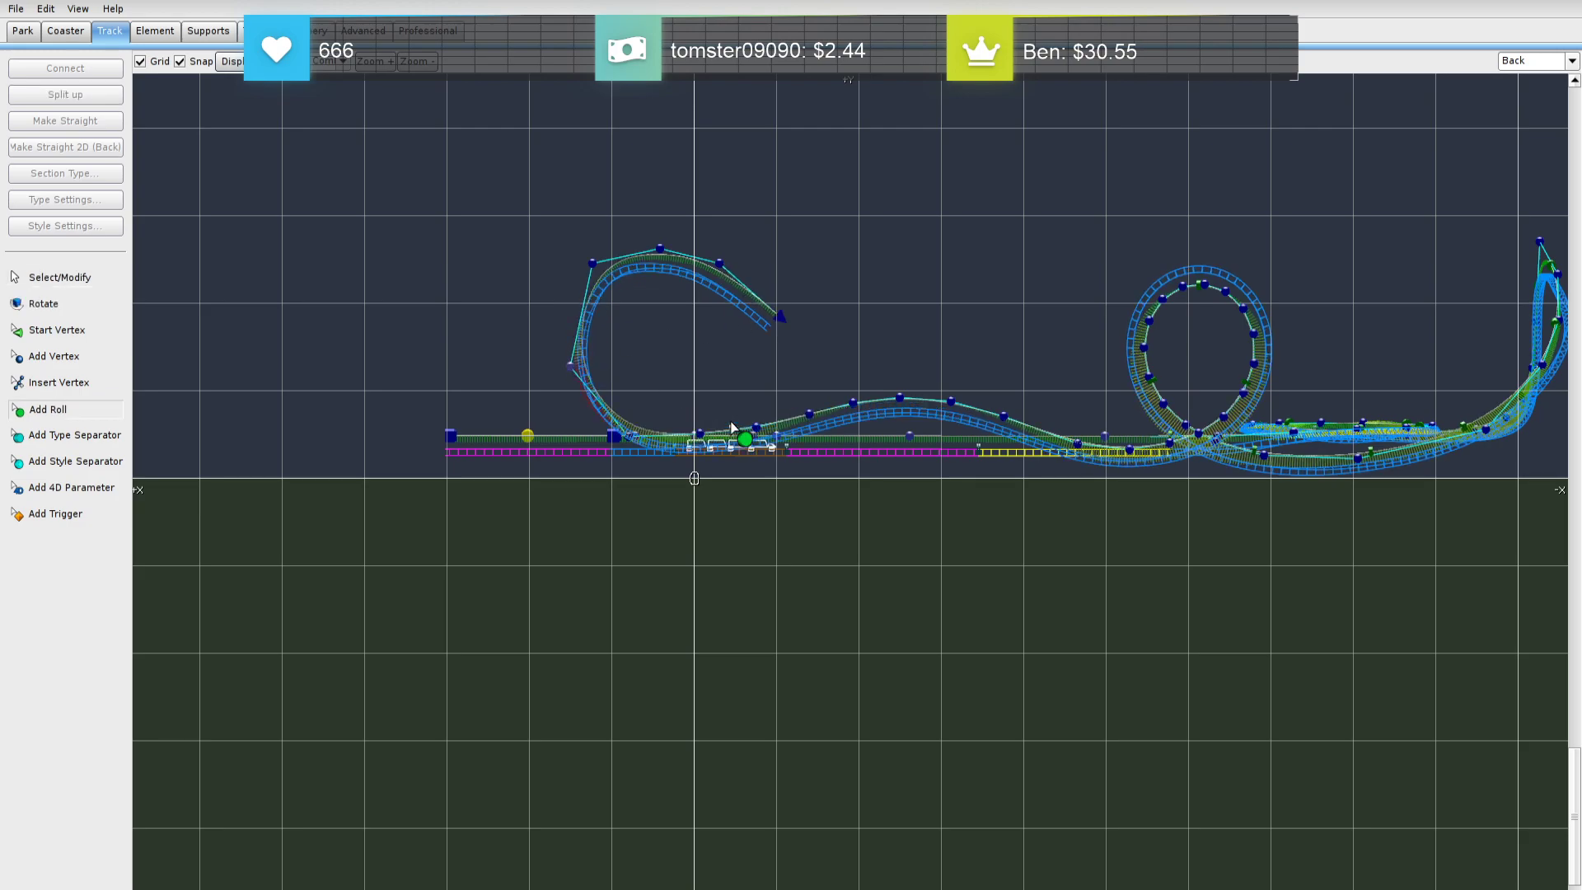
drag(733, 434, 639, 438)
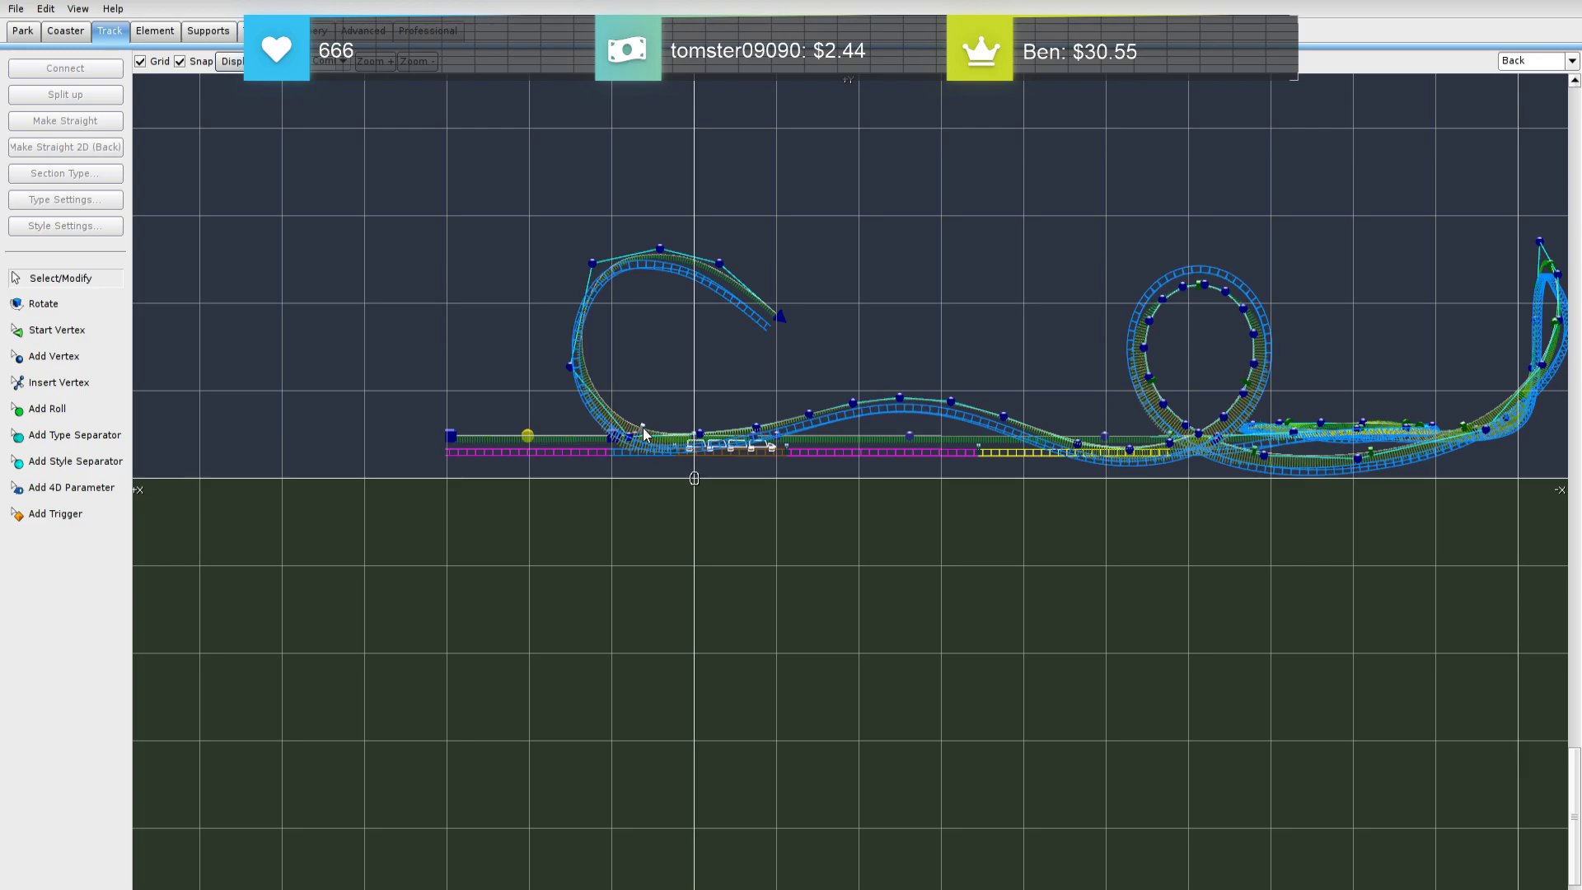
double_click(645, 434)
click(808, 484)
click(890, 544)
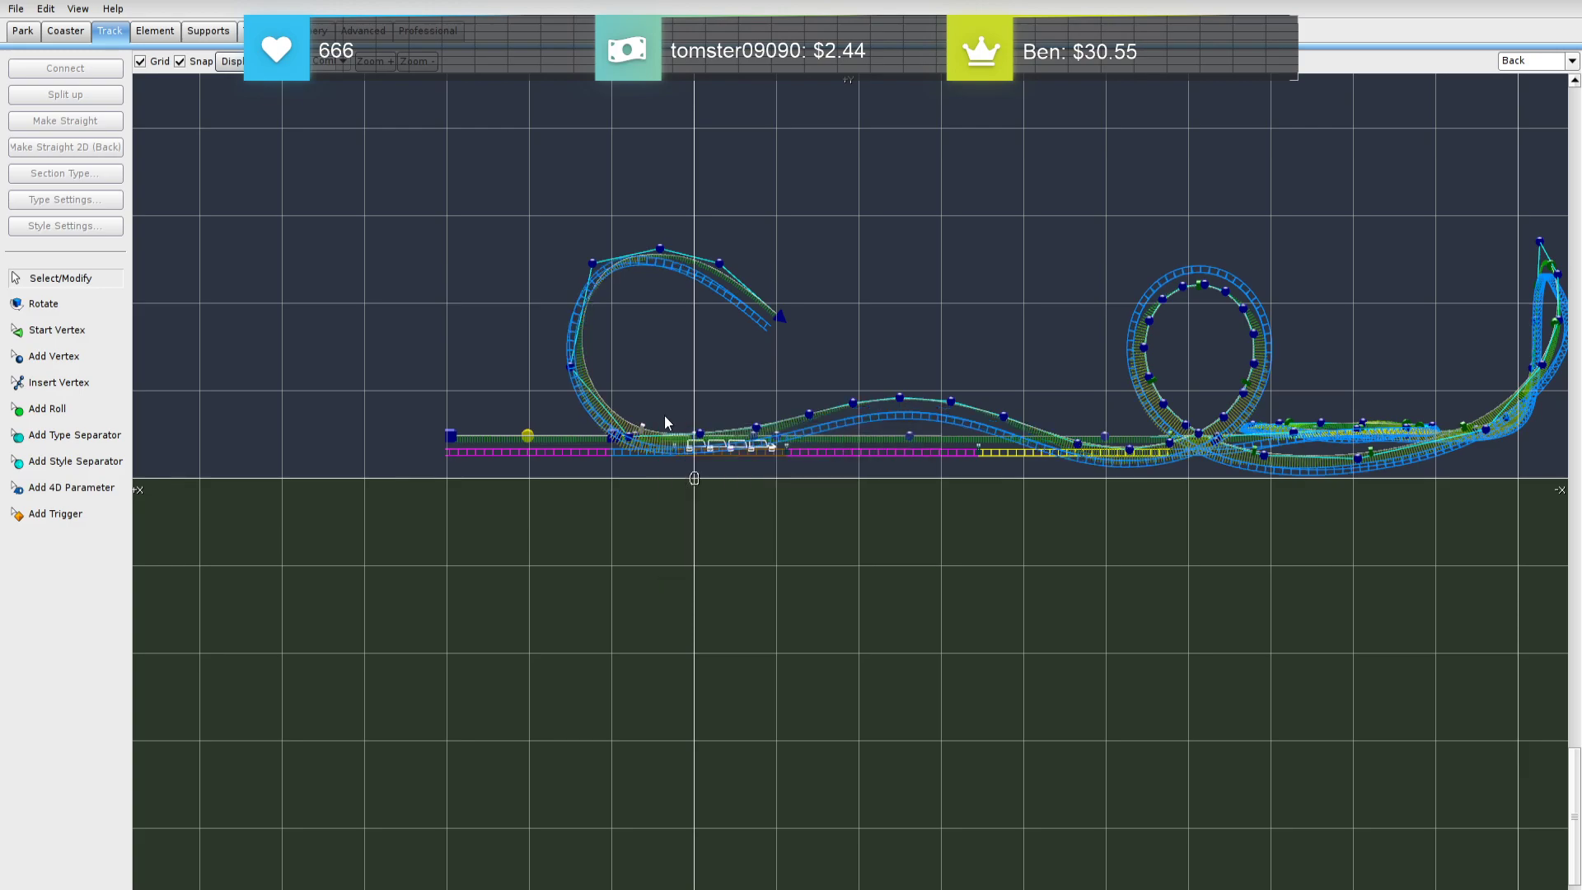
Reshape the half loop's upper exit and add a strict 180° roll point at its crest
drag(719, 264, 759, 339)
drag(659, 250, 650, 285)
key(r)
click(641, 262)
double_click(650, 284)
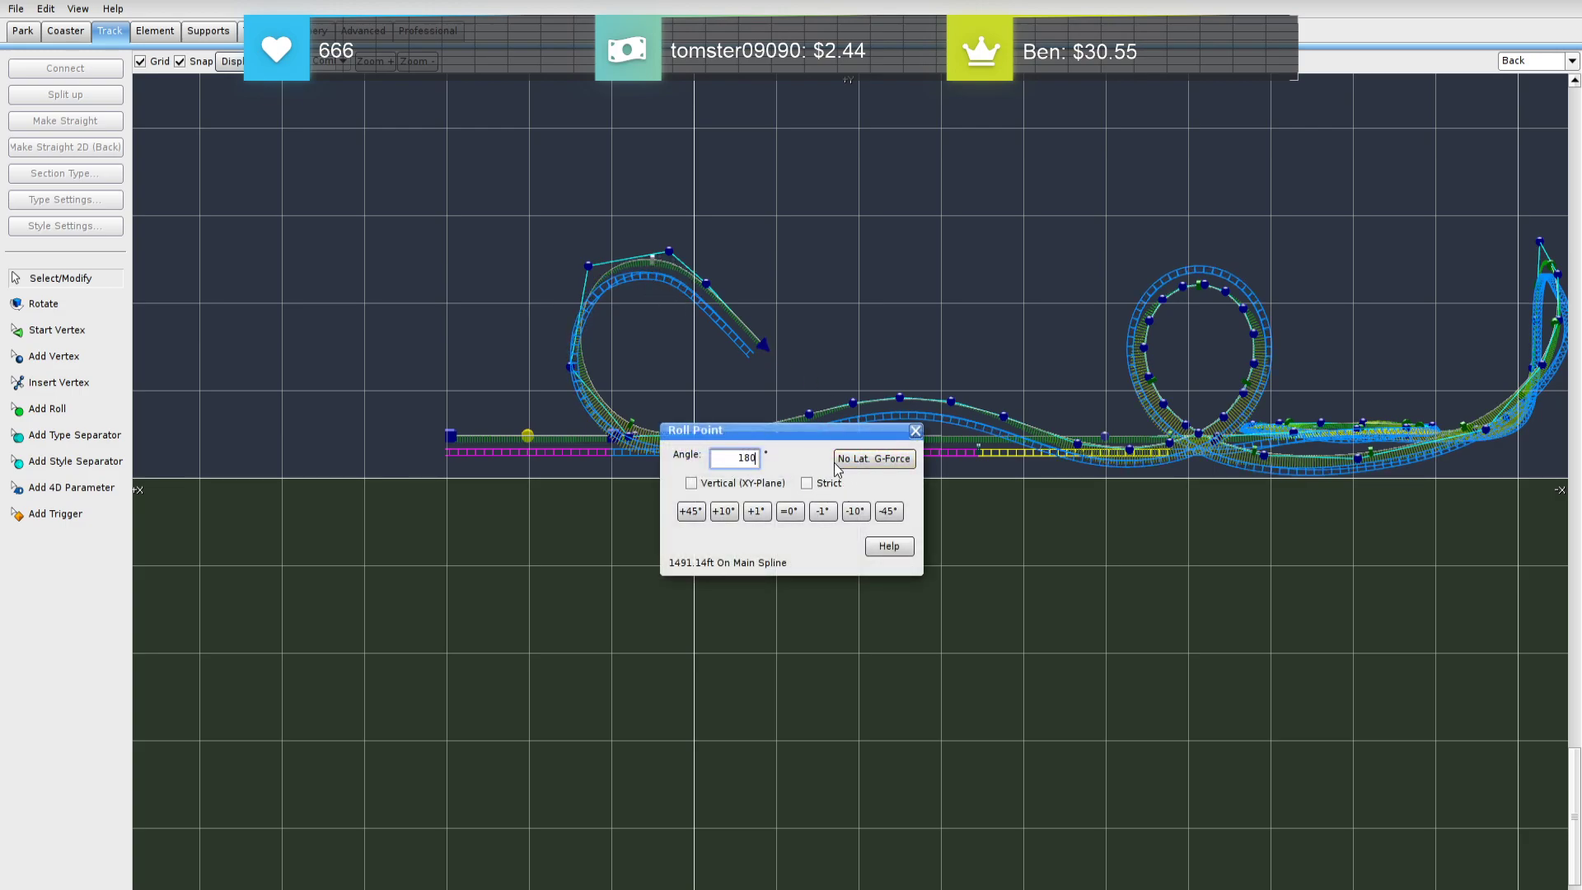
text(180)
key(Return)
click(806, 484)
click(916, 430)
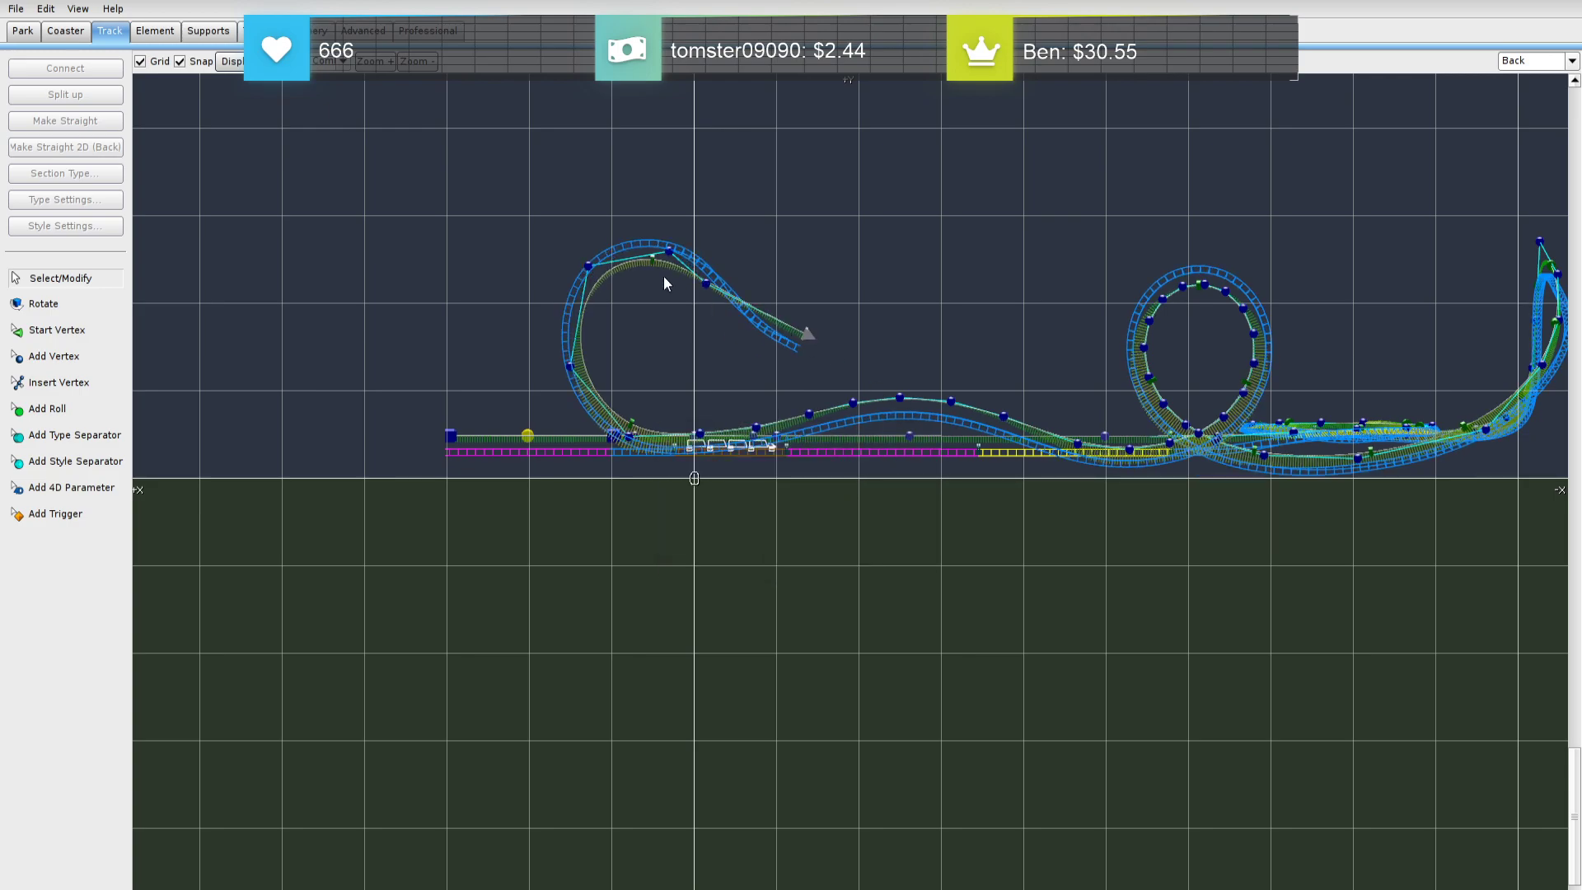
Lower the half loop's top vertices and depump the vertices from its entry to its exit
drag(505, 221, 843, 338)
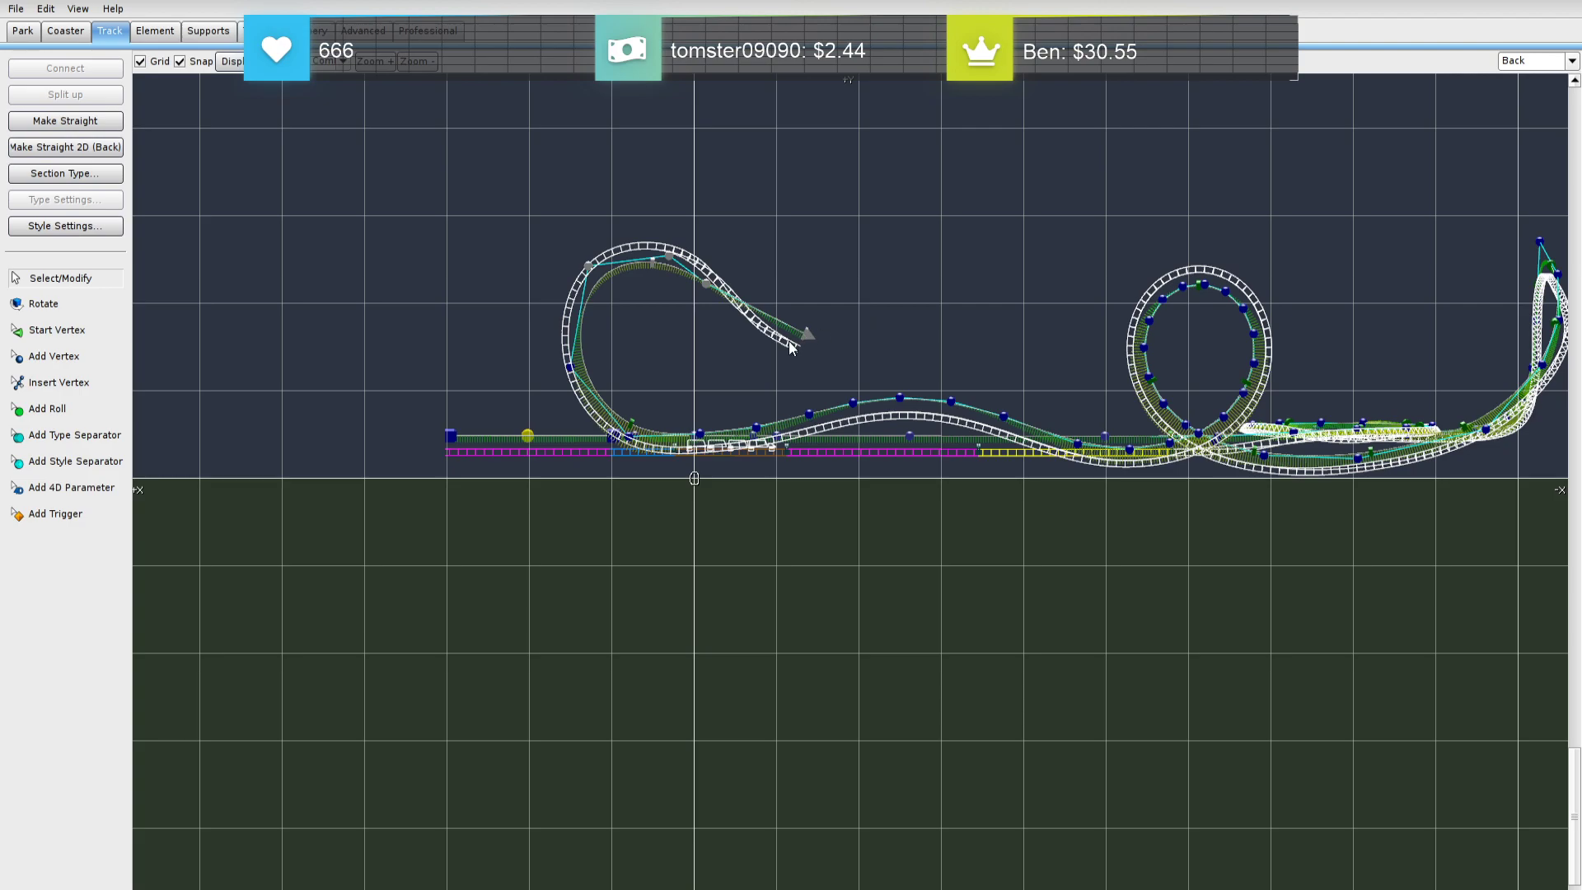
drag(585, 277, 580, 297)
click(704, 320)
drag(518, 249, 828, 374)
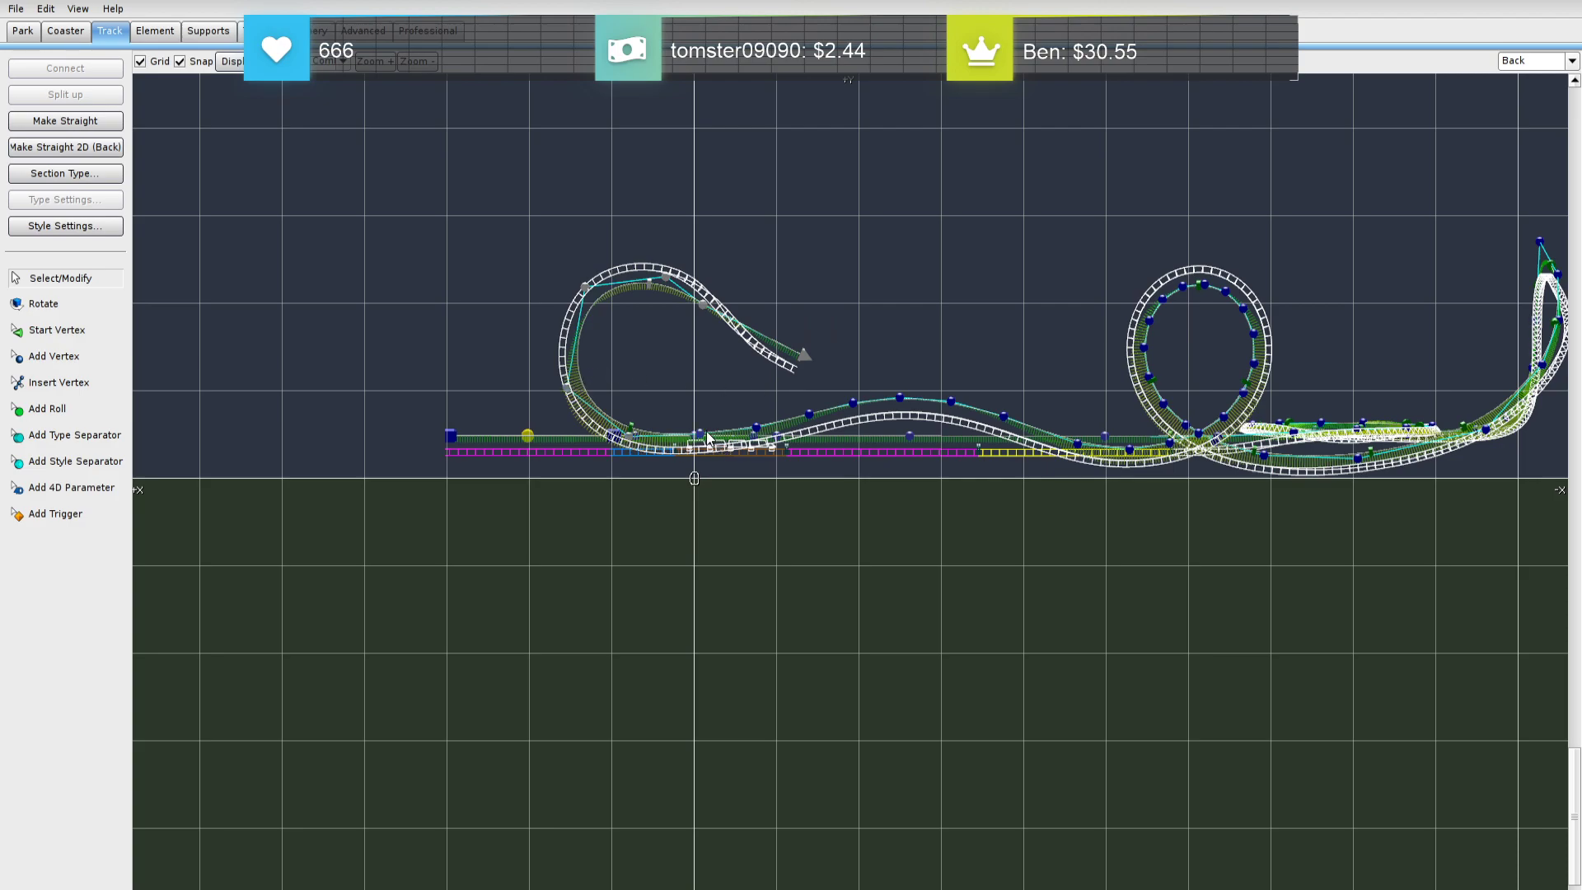
click(155, 33)
click(89, 227)
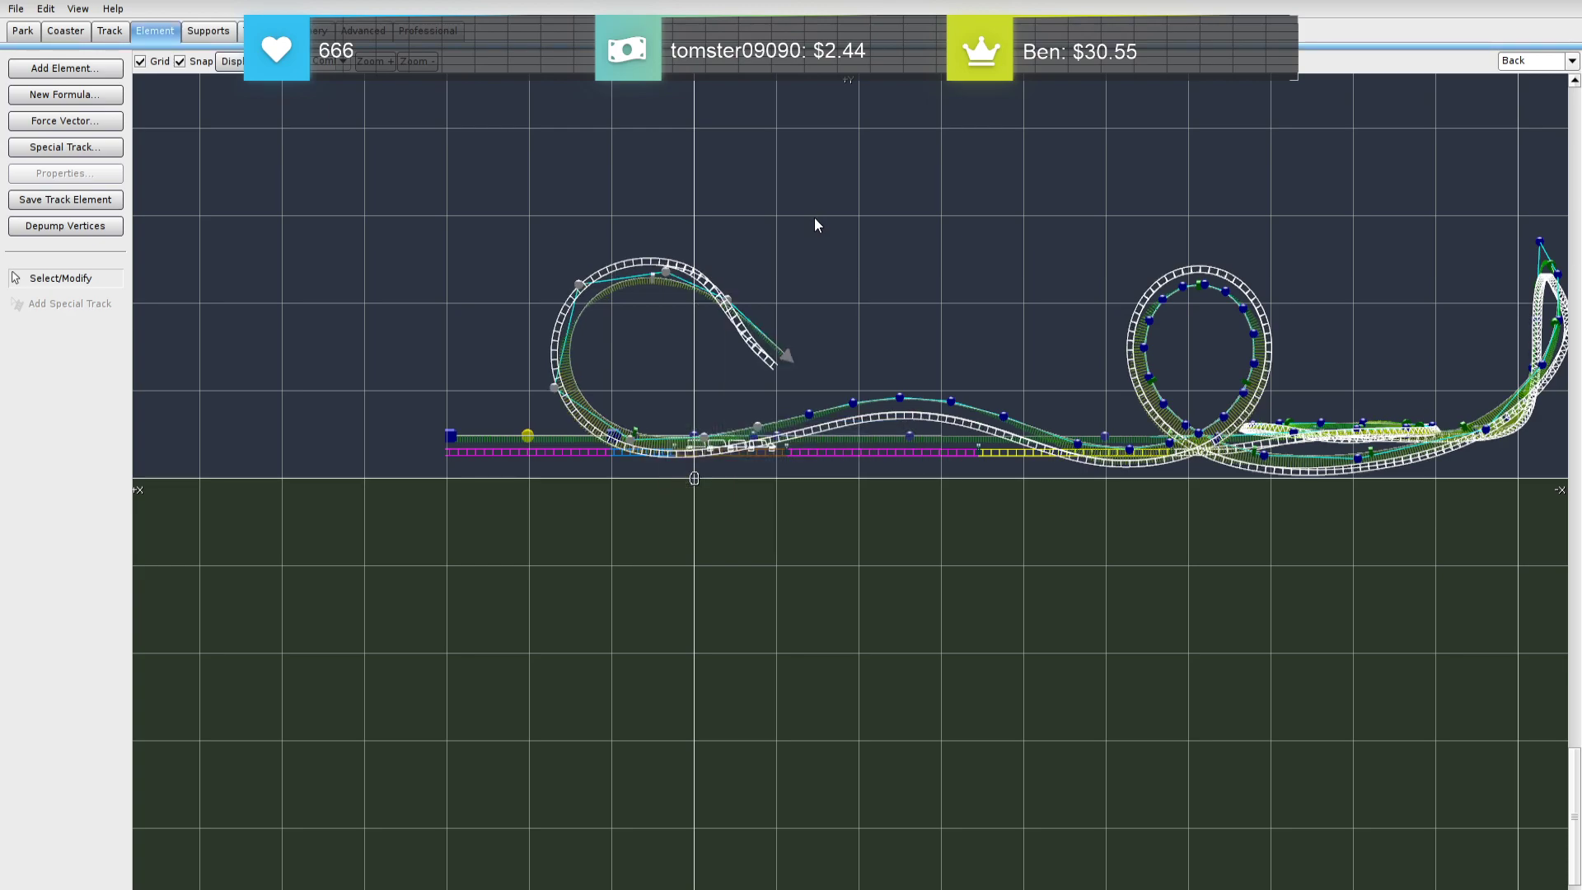
Switch the track display back to the speed comb and tighten the half loop by lowering its top and end vertices
click(343, 61)
click(317, 149)
scroll(676, 354, up, 1)
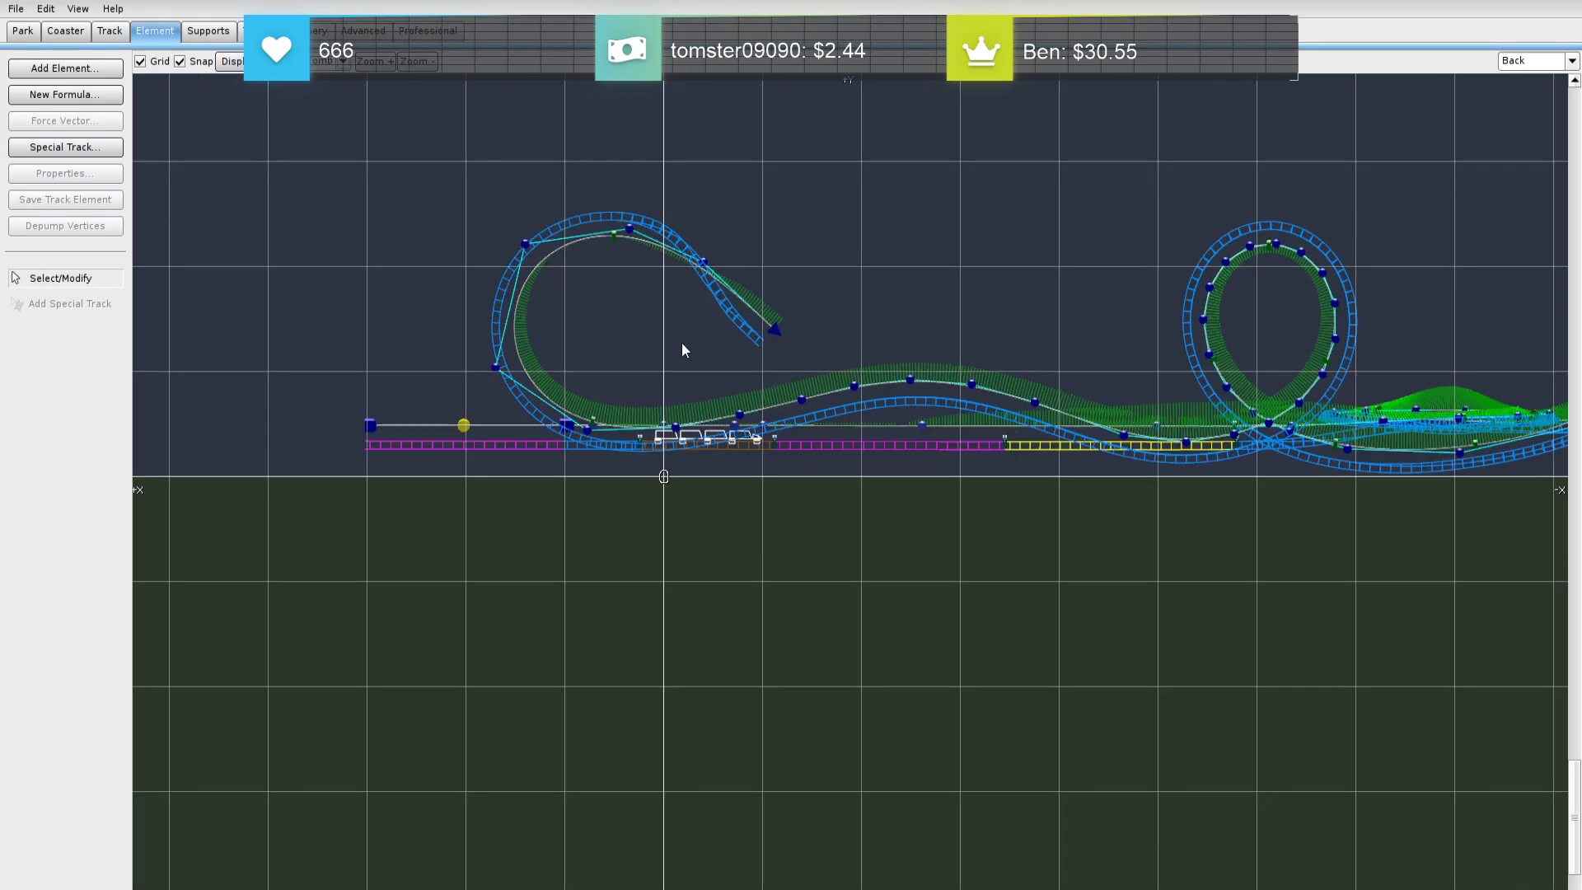
drag(533, 154, 767, 339)
click(580, 320)
drag(521, 247, 506, 274)
drag(494, 368, 506, 393)
drag(625, 234, 625, 245)
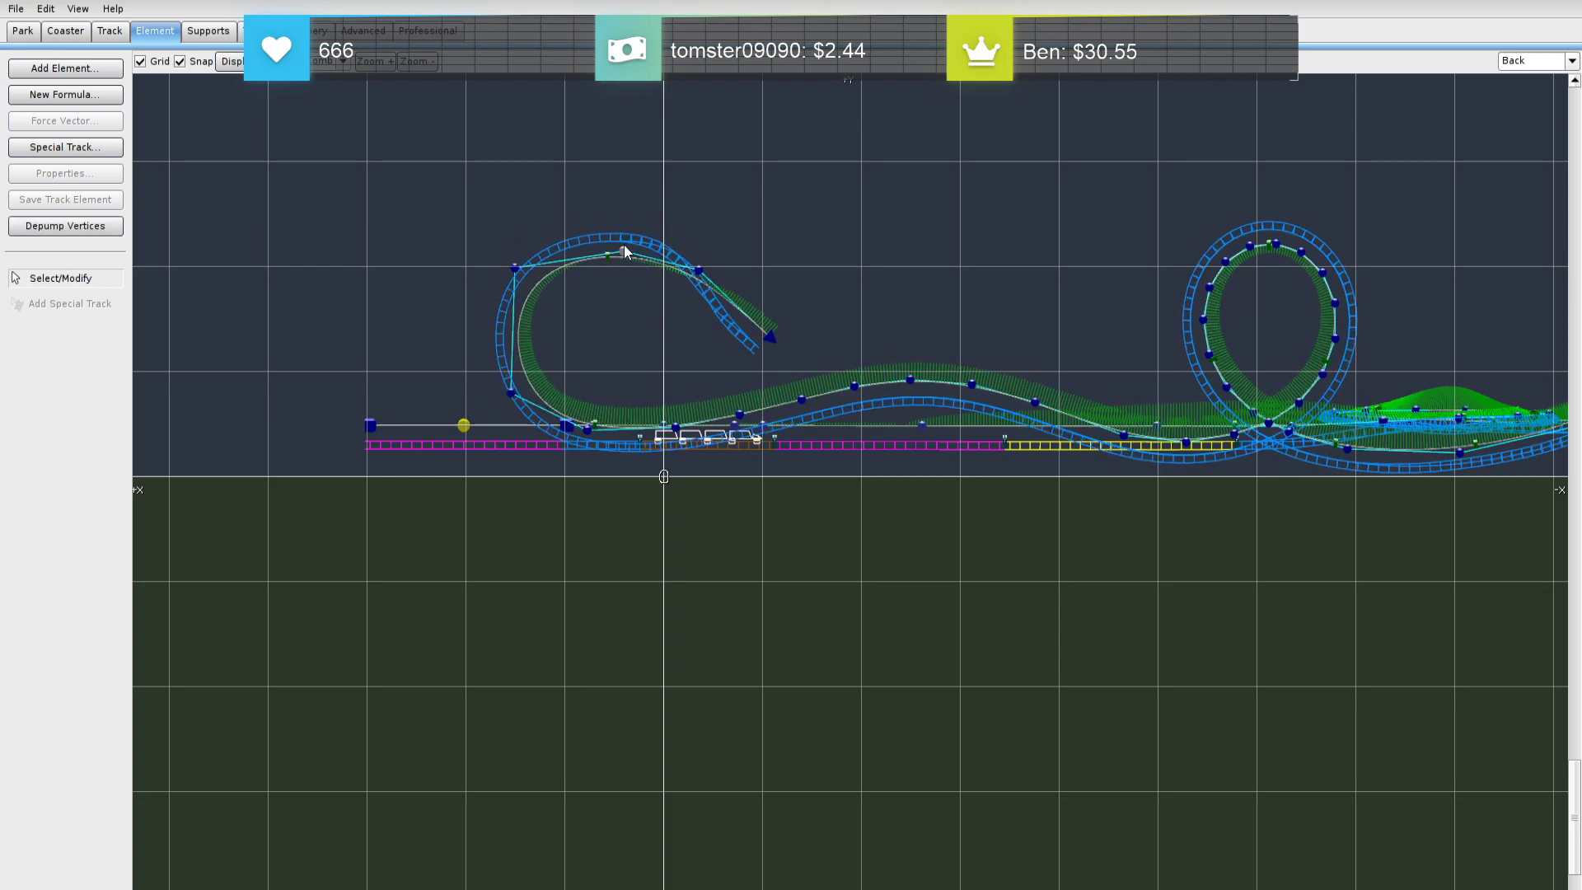
drag(519, 265, 693, 286)
drag(772, 336, 757, 346)
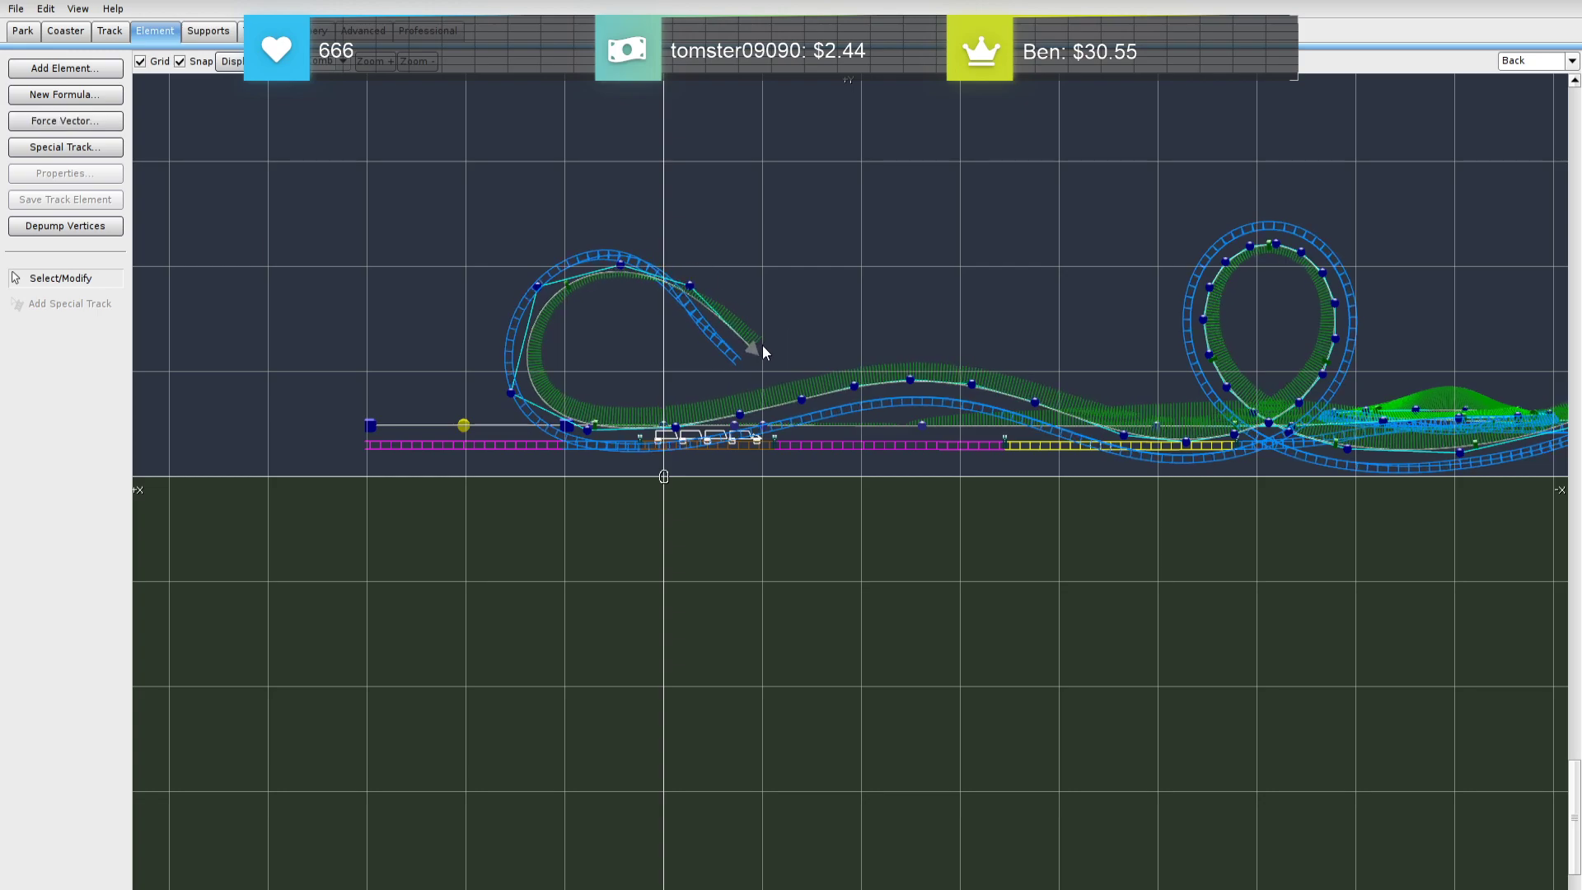
Deepen the dip before the half loop and shift the rising side and top vertices outward to match
drag(566, 437, 585, 460)
drag(669, 432, 737, 430)
drag(512, 393, 492, 420)
mouse_move(536, 290)
mouse_down()
mouse_move(443, 306)
mouse_move(504, 307)
mouse_move(511, 291)
mouse_up()
drag(623, 263, 766, 362)
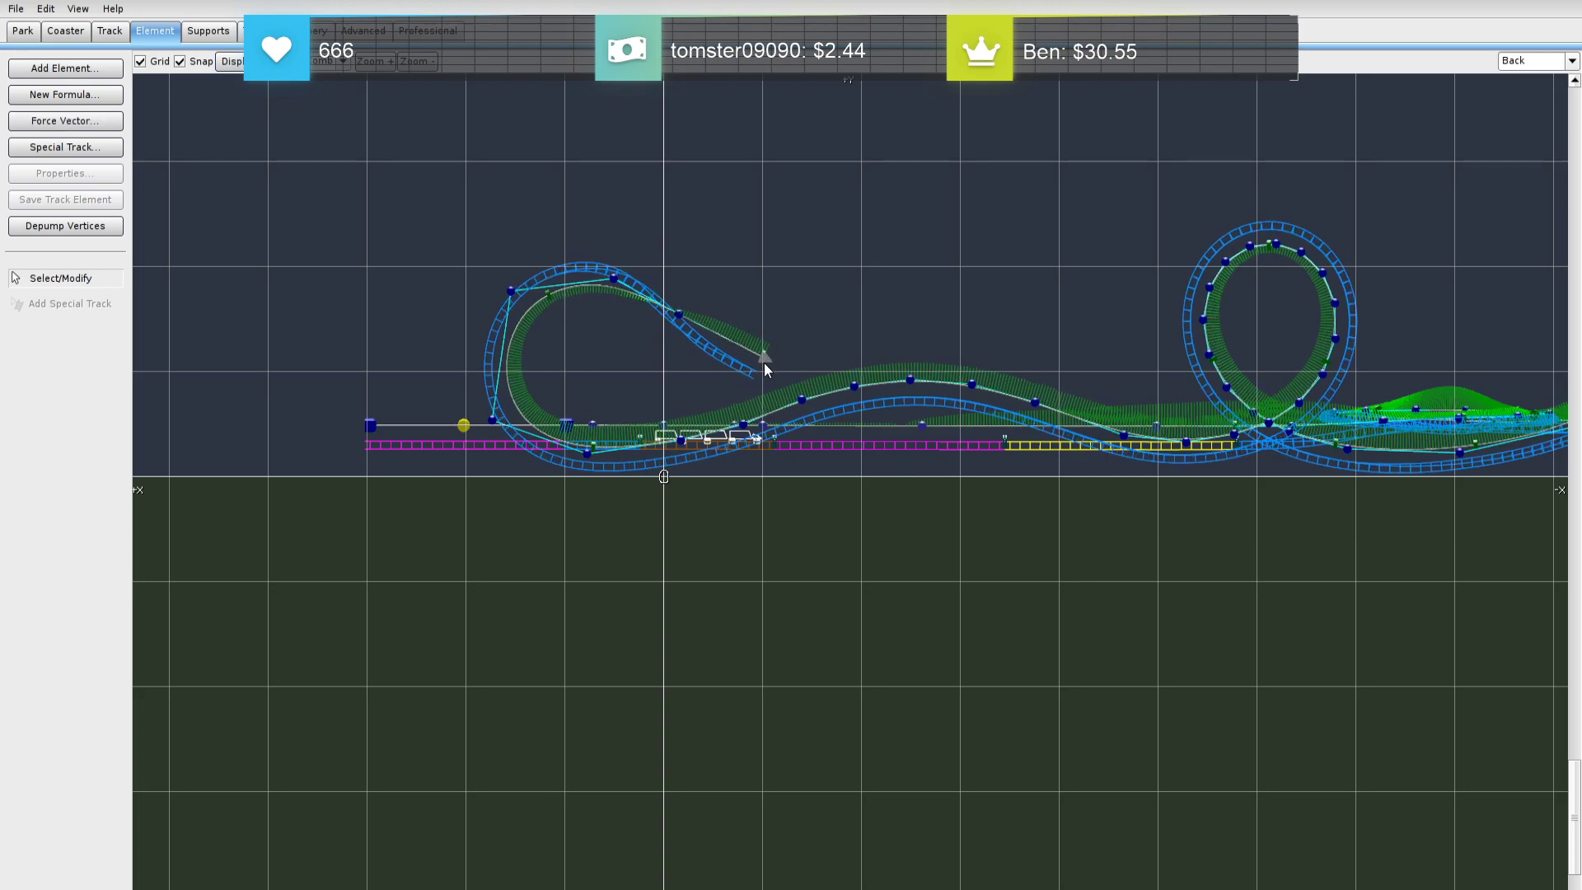
Depump the vertices from the dip through the end of the half loop
click(587, 454)
shift+drag(579, 265, 778, 357)
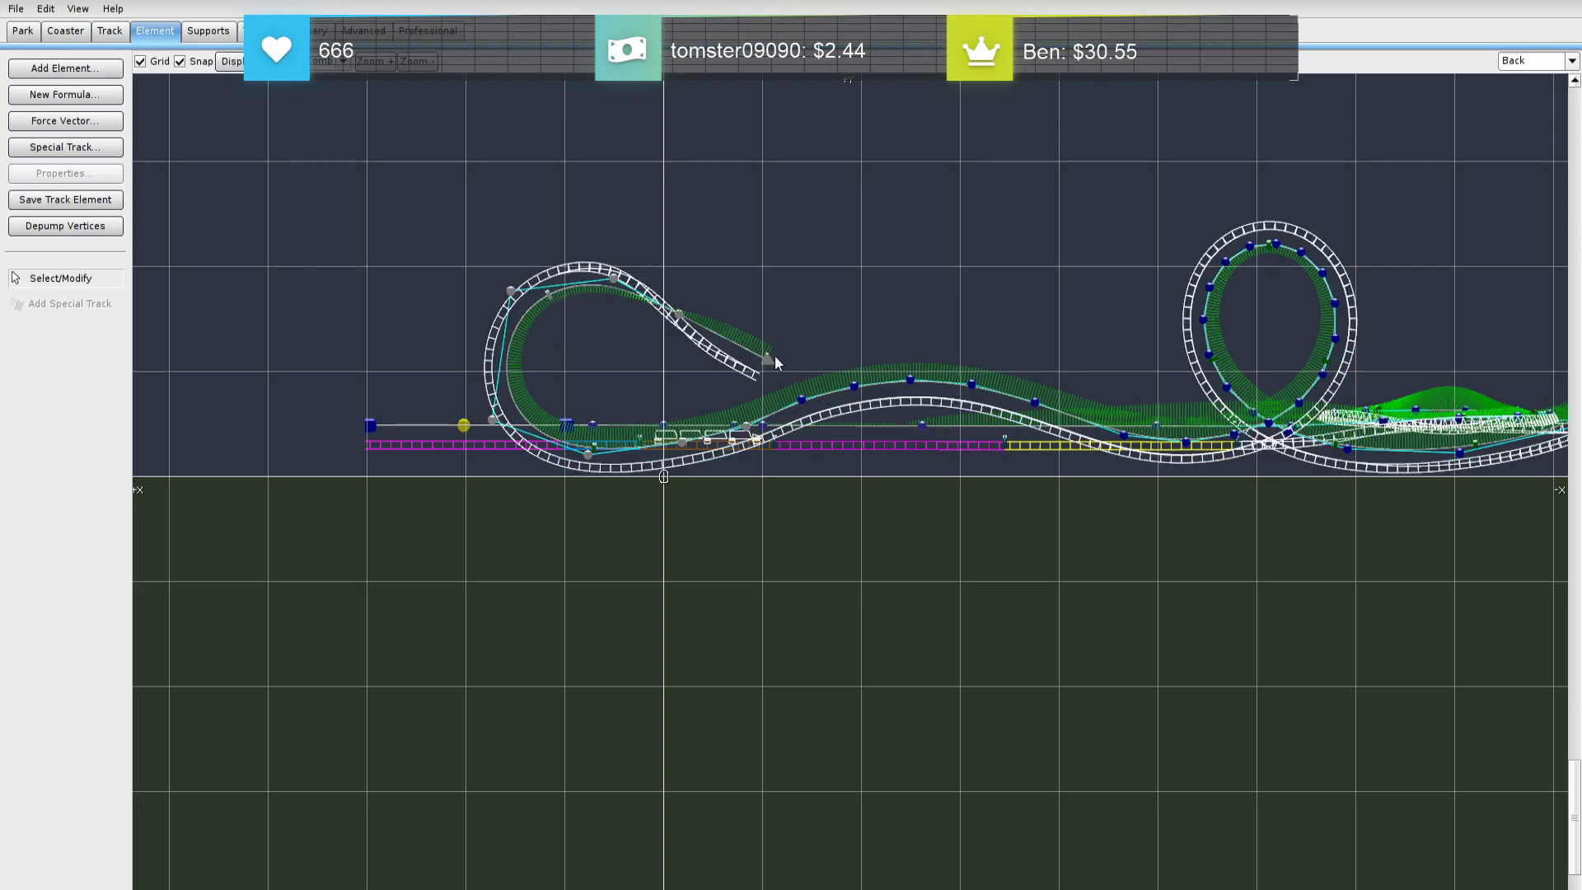
click(86, 229)
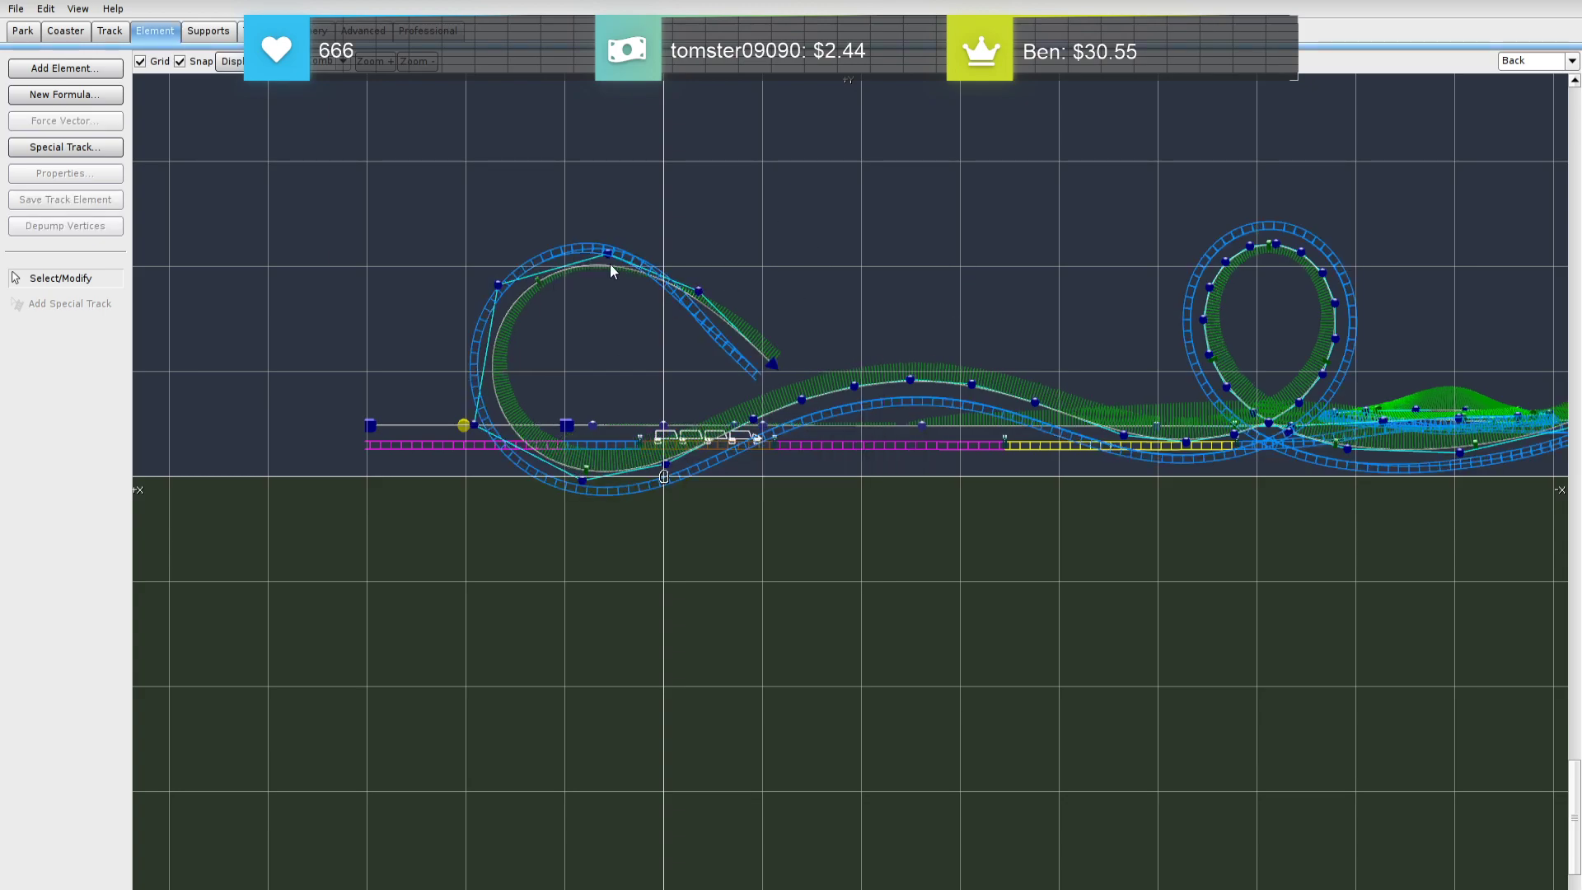
Lower the half loop's top and end vertices slightly and view the inversion in perspective
drag(484, 240, 811, 369)
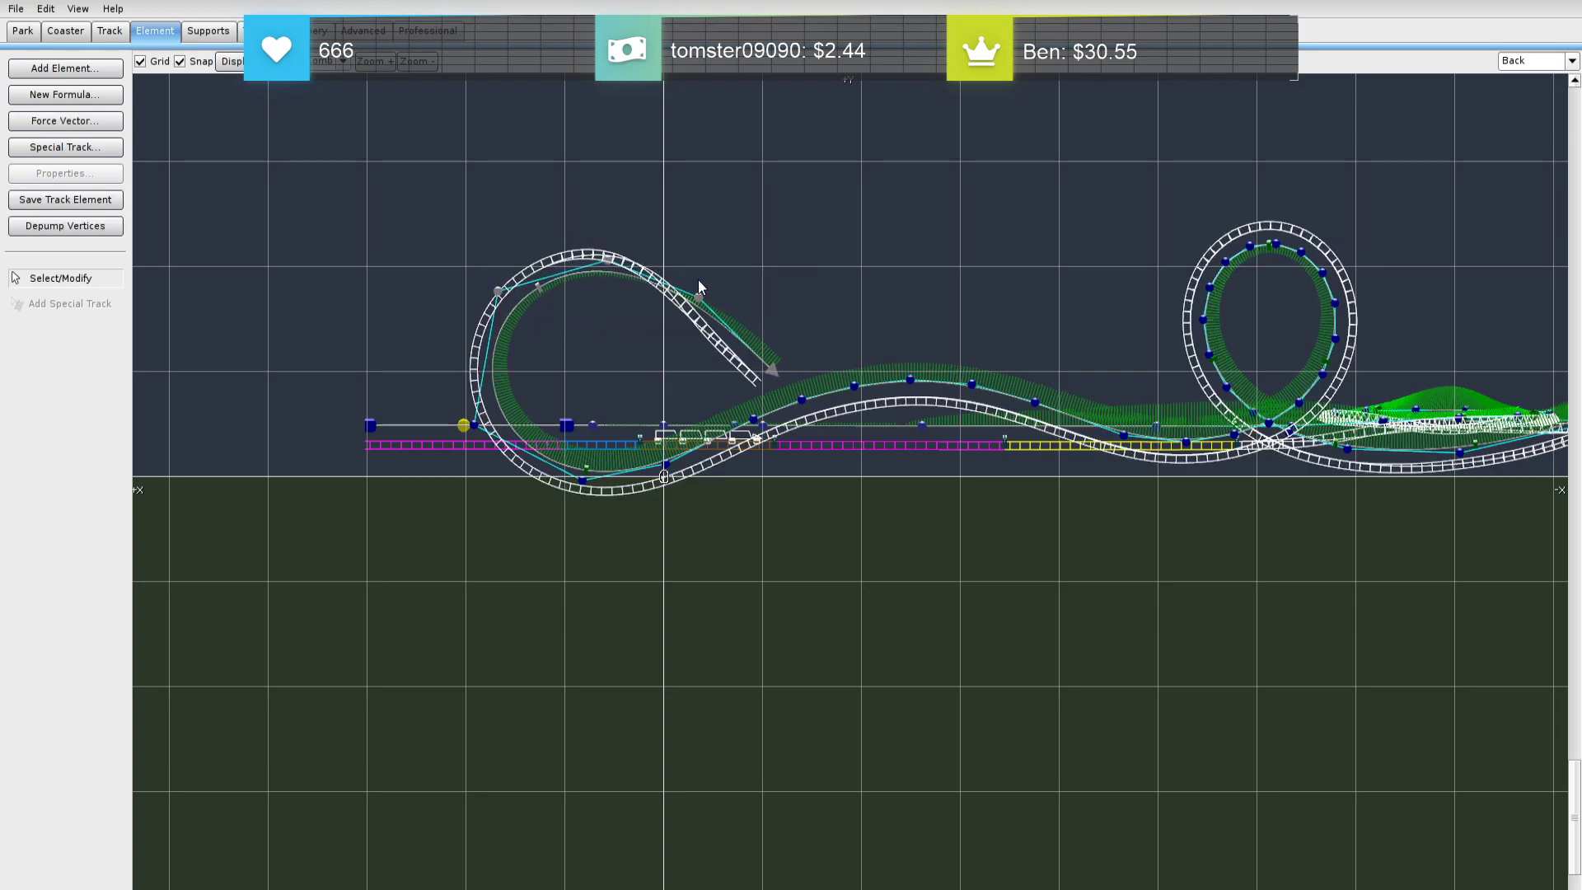
click(835, 213)
click(1571, 60)
click(1524, 149)
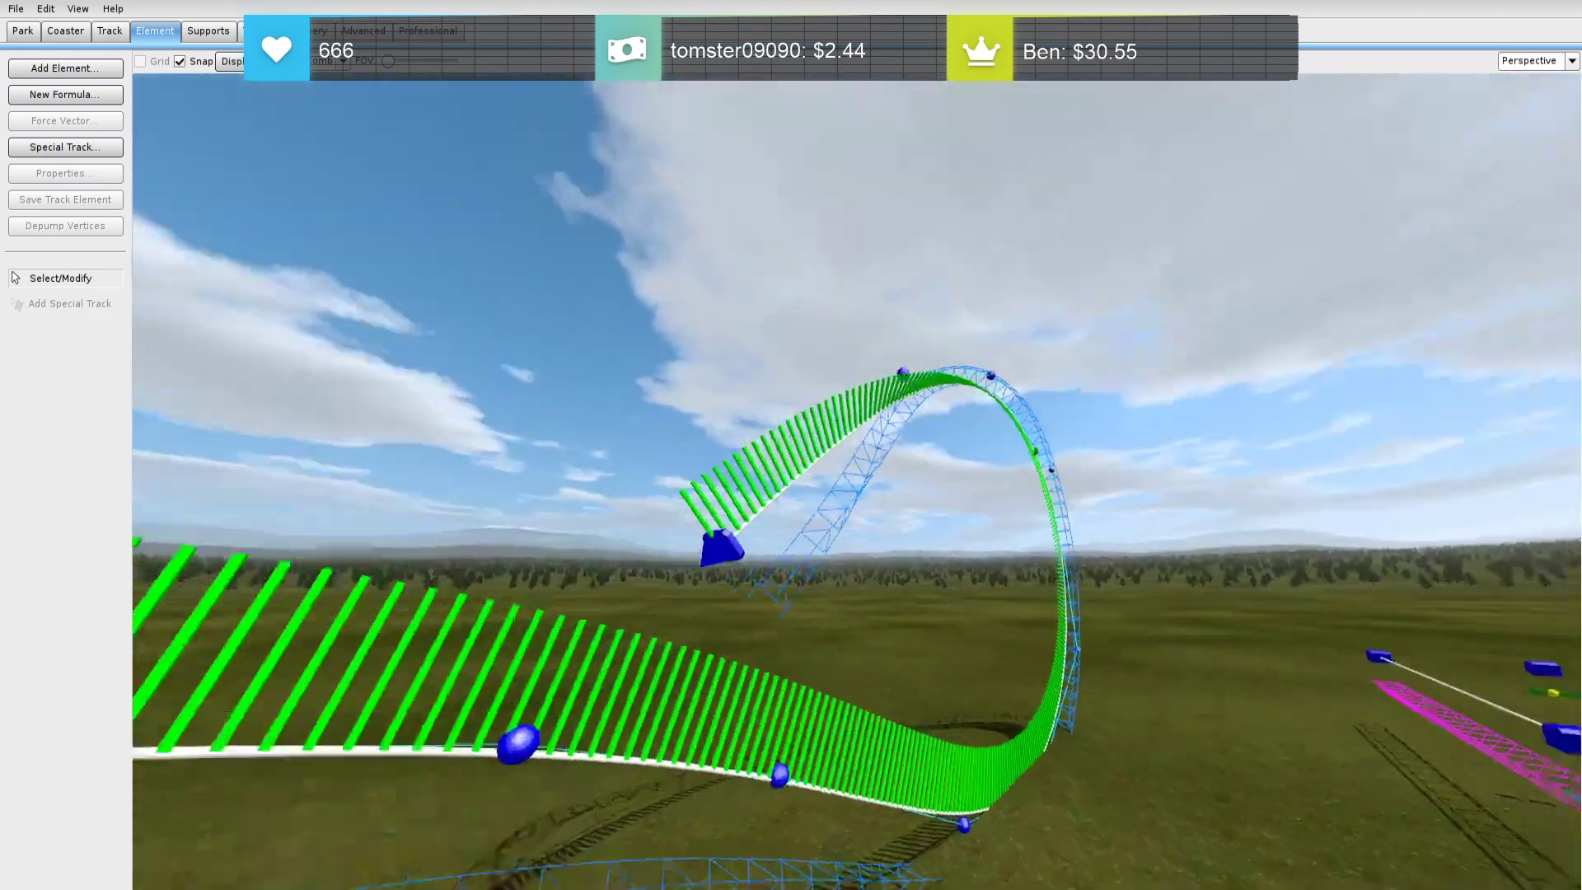
Move the half loop's end vertex and shift its neighbouring top vertex to reshape the exit of the inversion
right_drag(857, 481, 1051, 570)
drag(826, 474, 699, 456)
right_drag(698, 456, 700, 458)
drag(872, 368, 824, 383)
right_drag(824, 383, 825, 384)
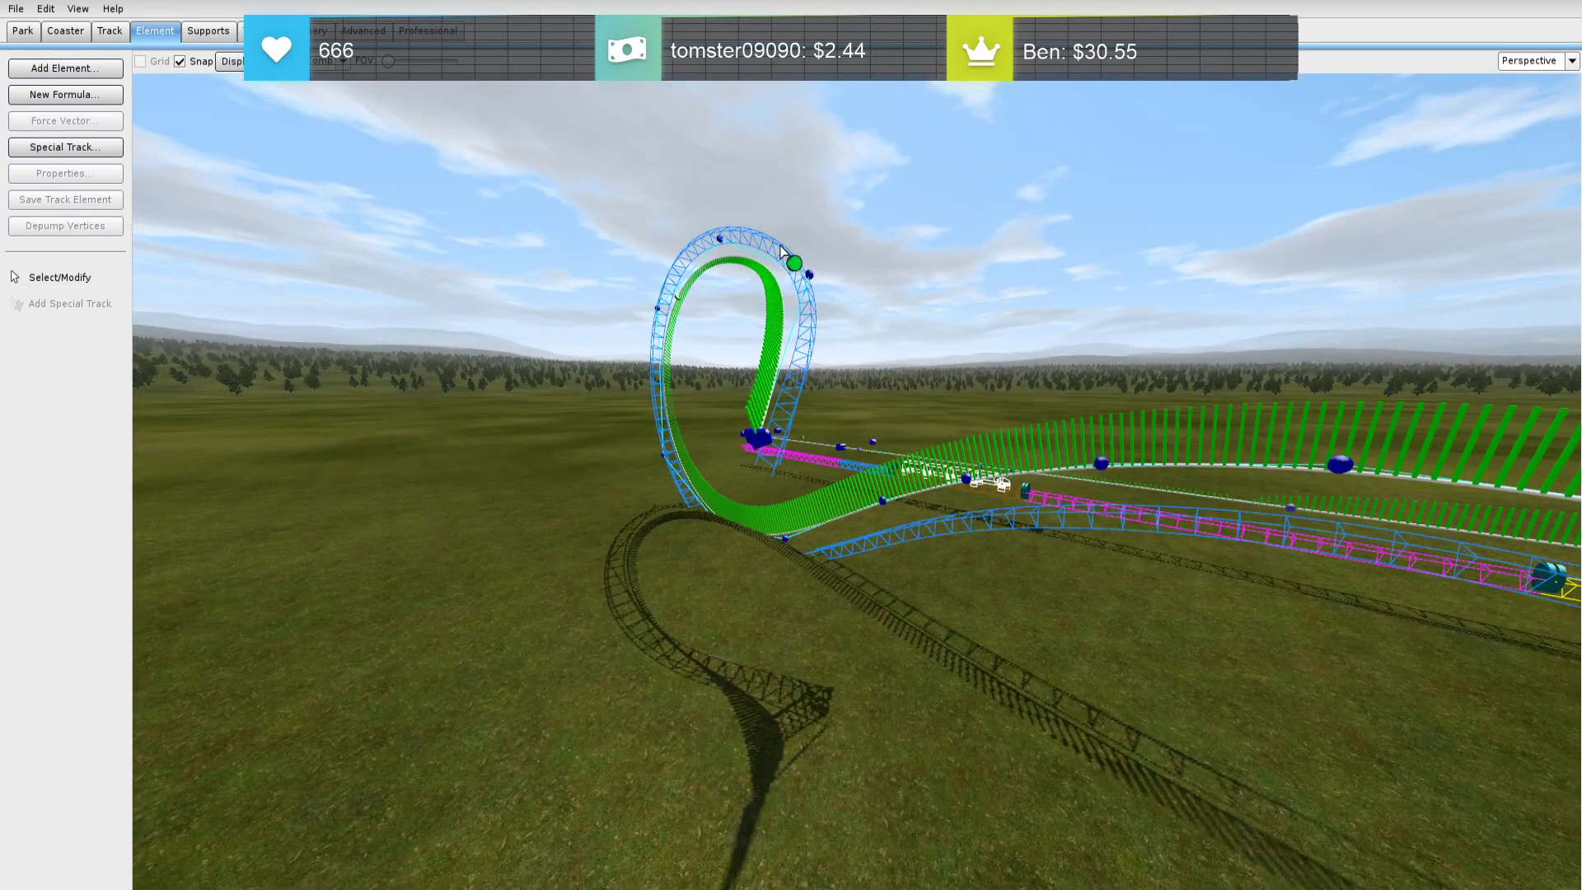
Place a roll point on the half loop's exit side and set its angle for no lateral G-force
double_click(763, 265)
click(901, 459)
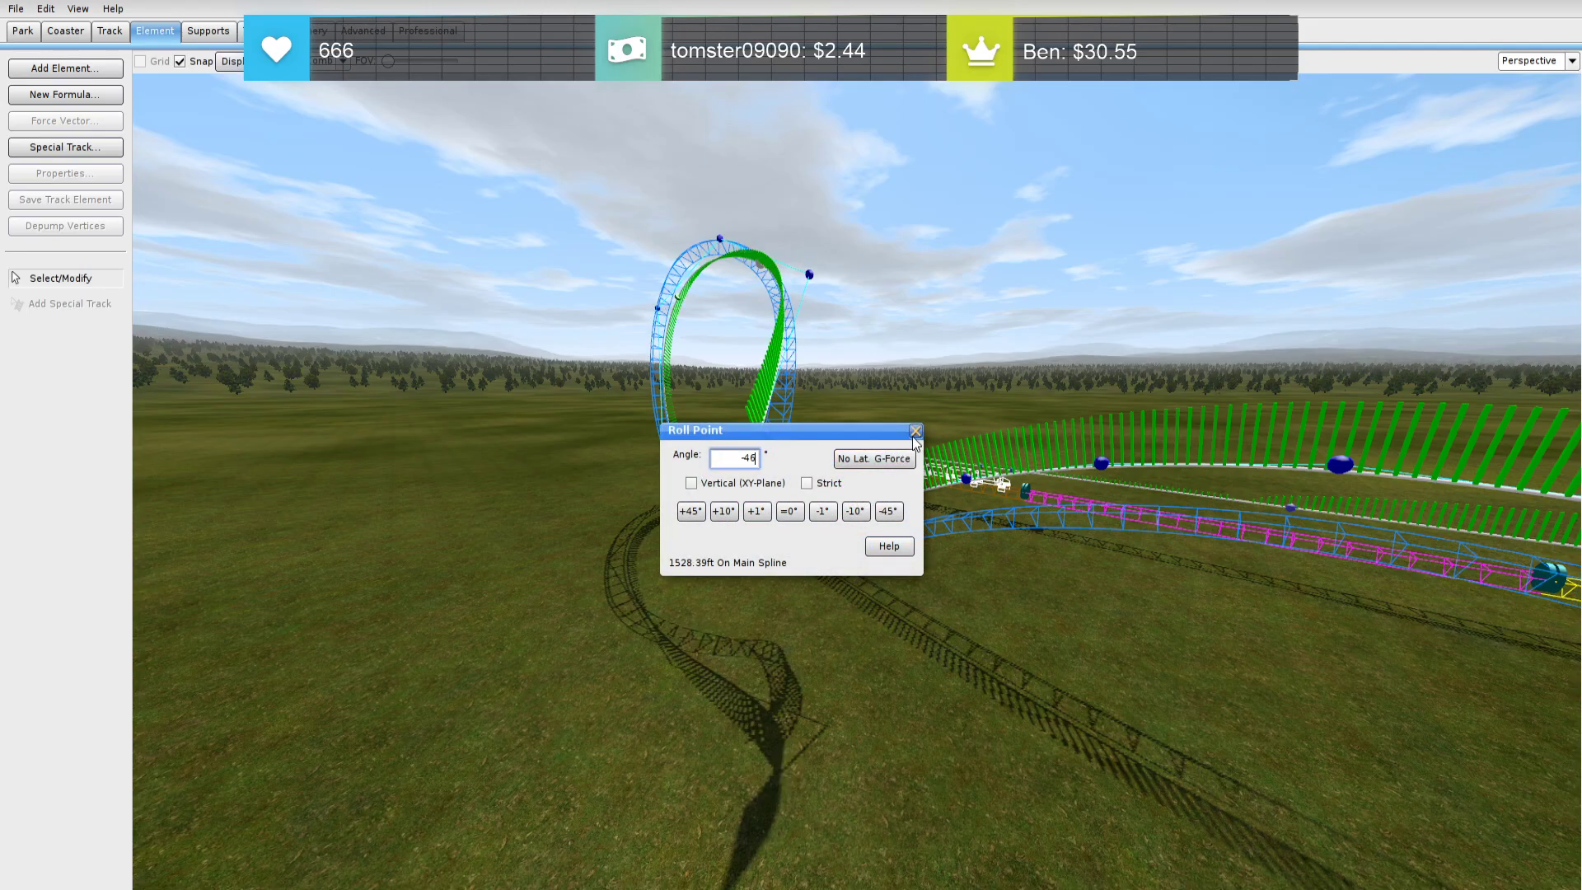
click(915, 431)
right_drag(916, 431, 920, 431)
Pull the half loop's end vertex farther out and down to lengthen the descending exit
drag(703, 313, 659, 427)
key(w)
right_drag(659, 427, 791, 412)
key(s)
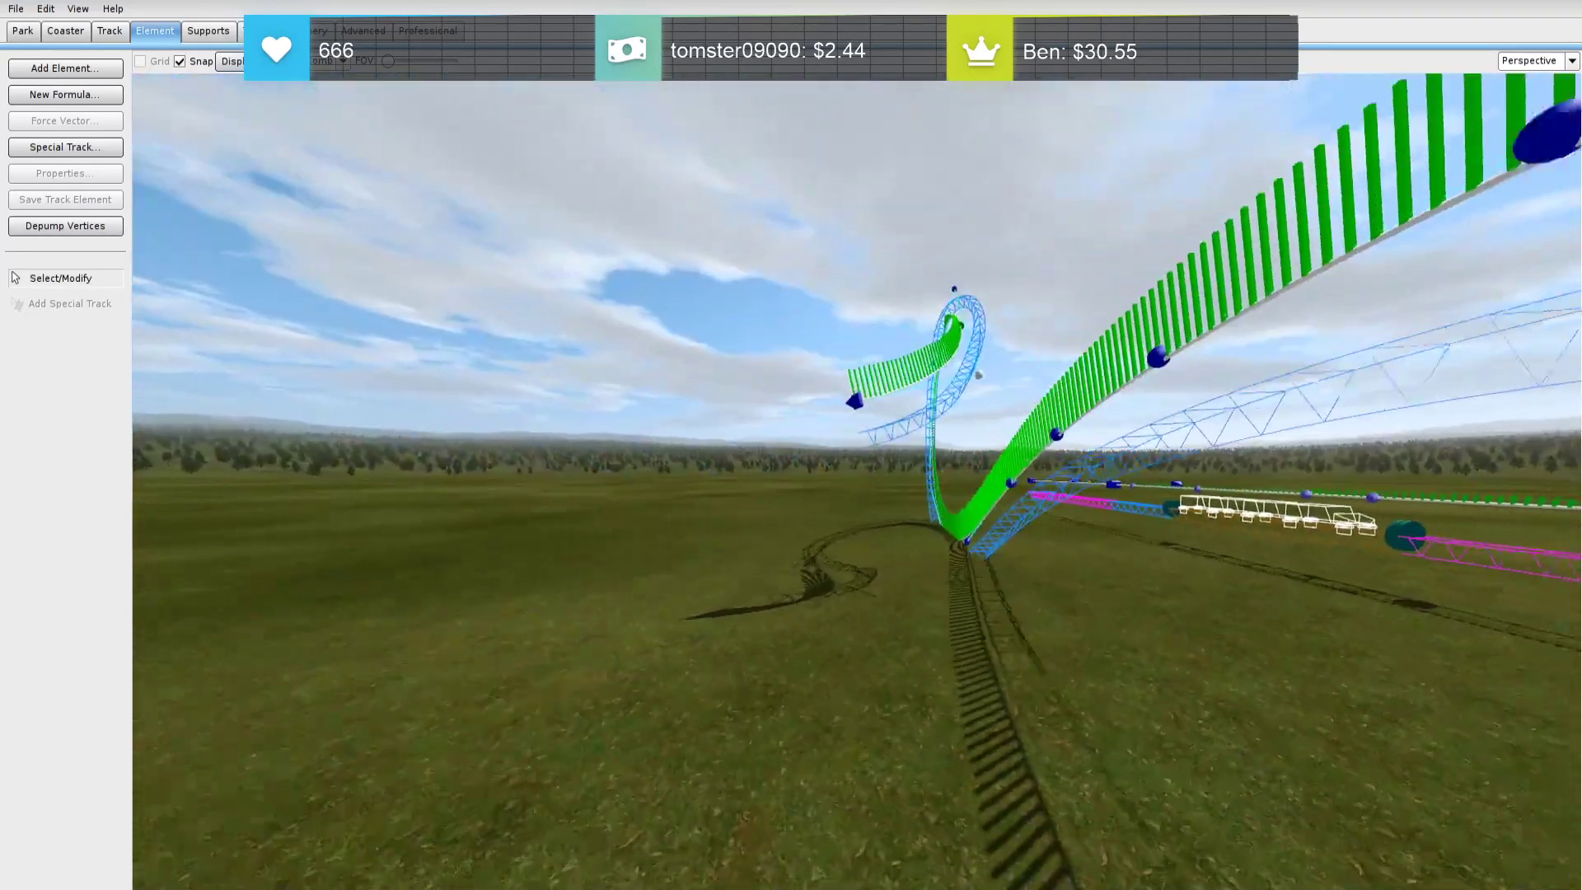
drag(844, 406, 747, 451)
Fine-tune the positions of the half loop's upper vertices to smooth the curve over the top
click(952, 383)
right_drag(940, 397, 1047, 364)
key(a)
key(s)
key(w)
drag(745, 248, 774, 279)
drag(567, 287, 575, 287)
right_drag(576, 288, 1245, 601)
key(w)
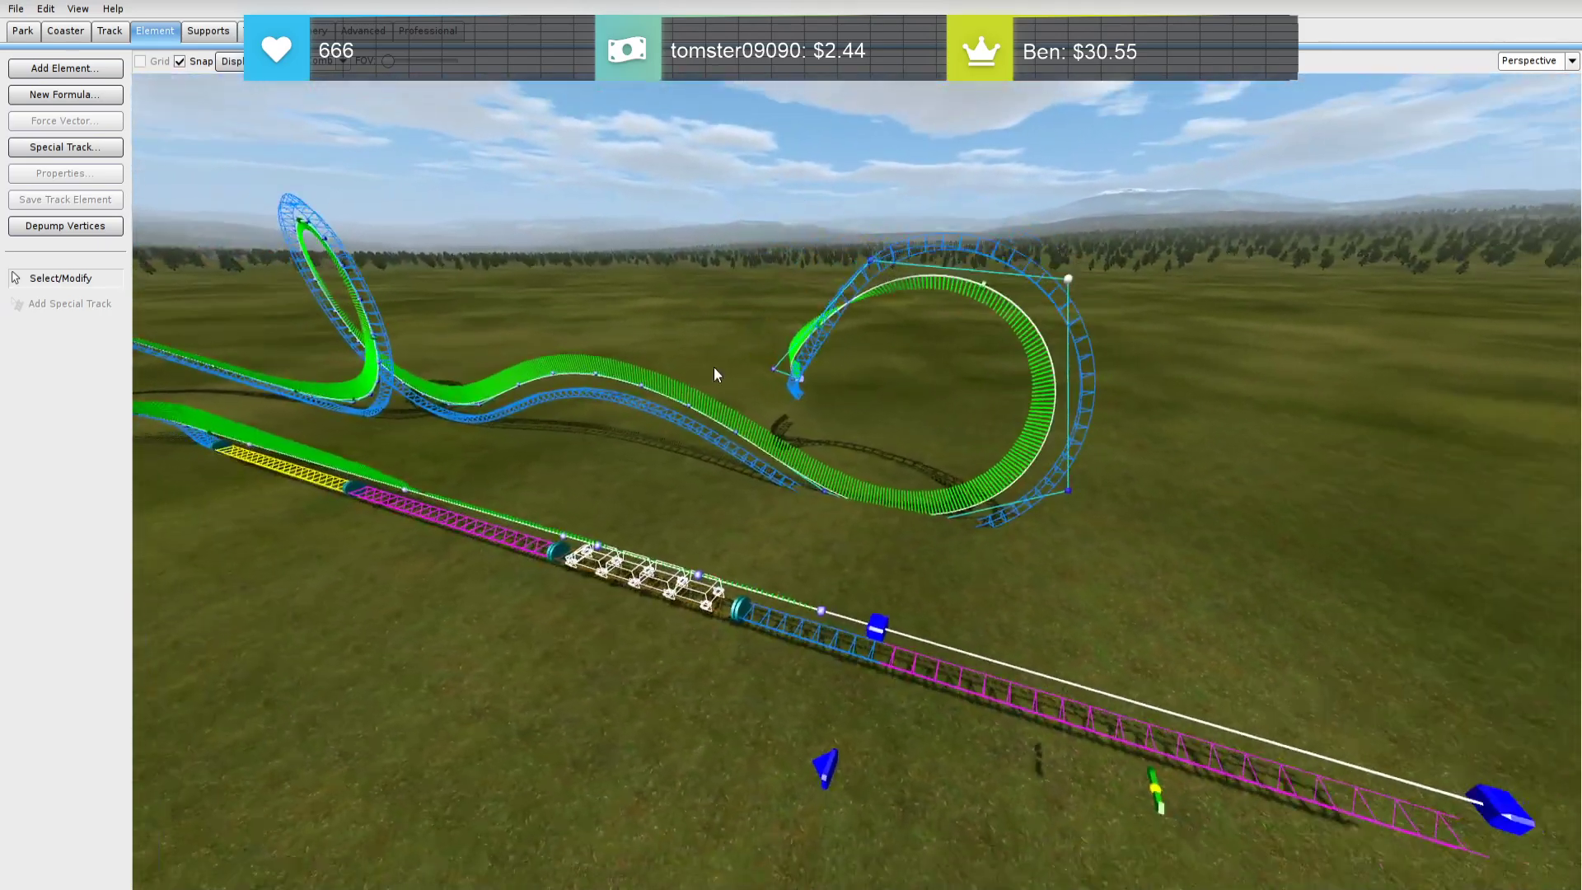
Show the Radius Comb Single display and depump all the half loop's vertices
drag(1217, 582, 726, 188)
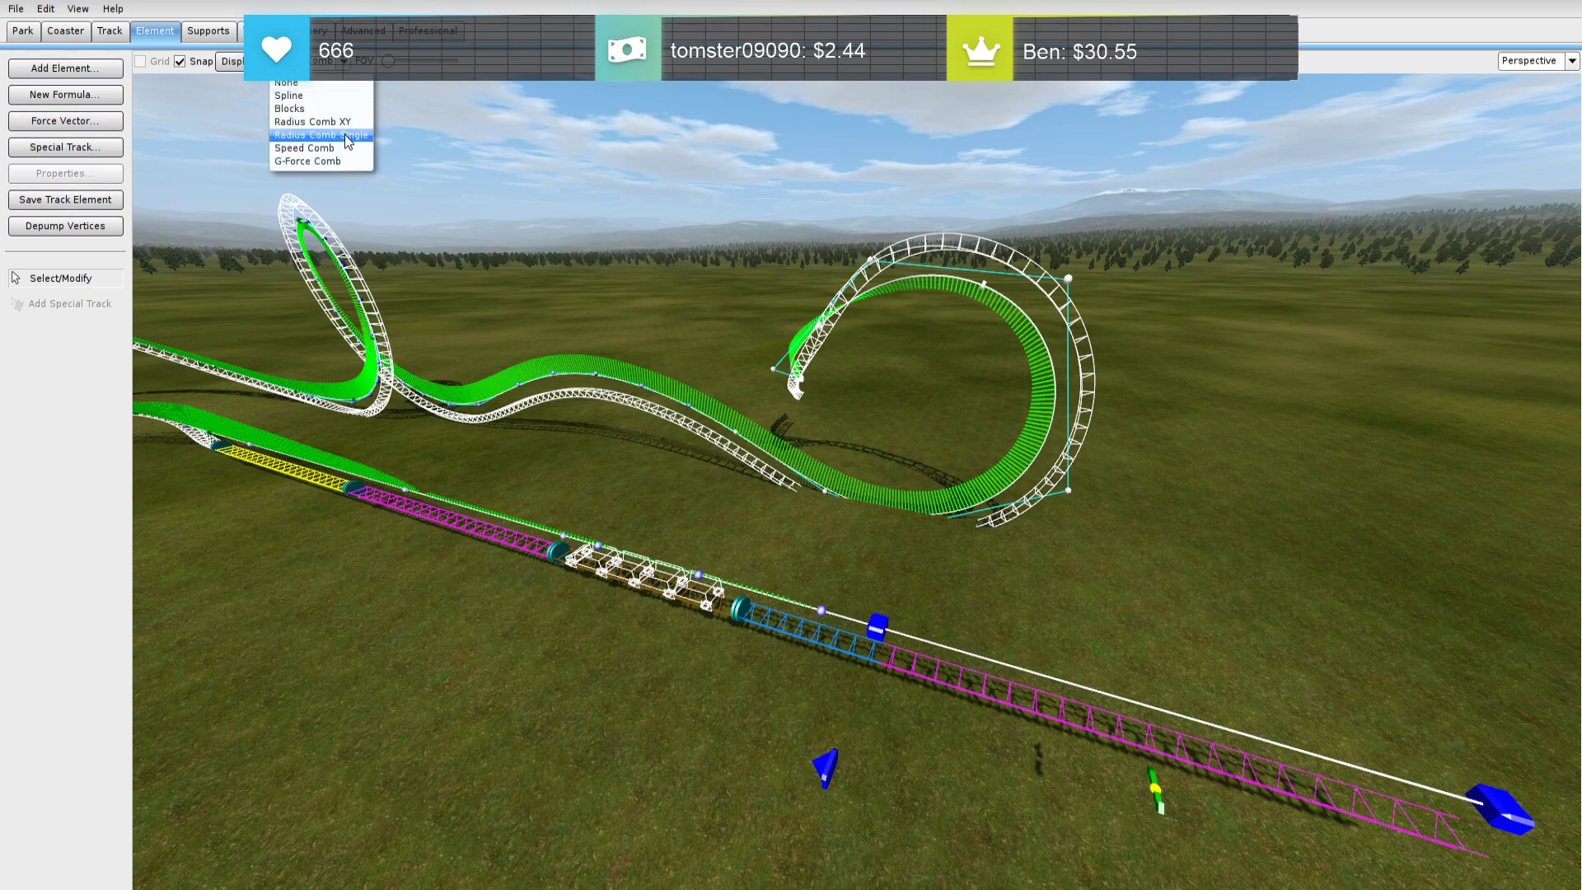
click(346, 136)
click(83, 226)
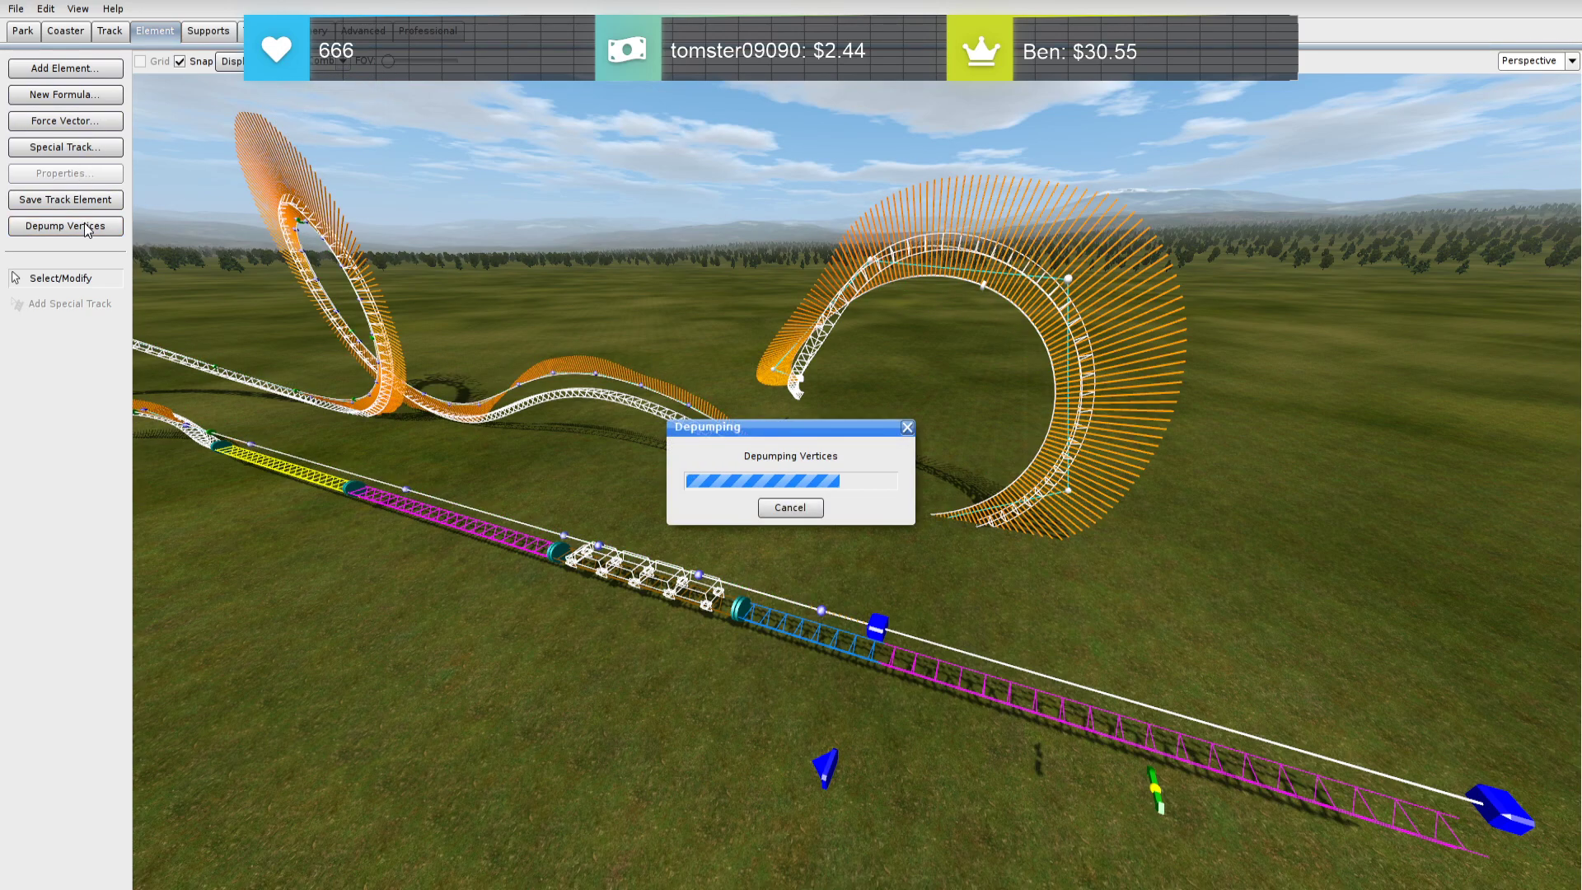
click(872, 409)
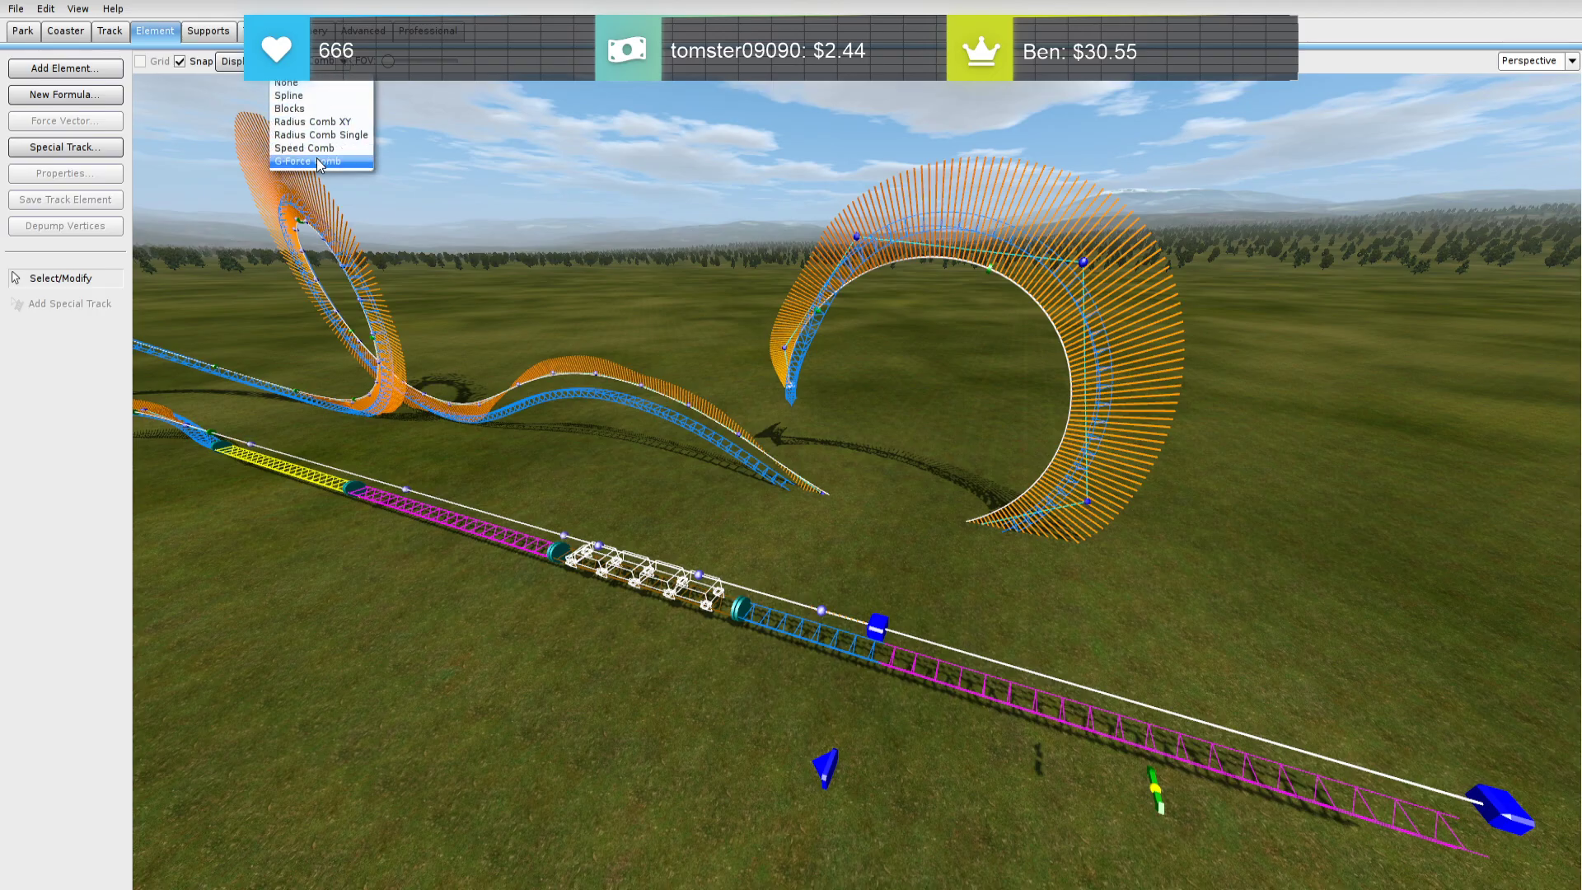
Leave the radius comb display and recalculate the exit-side roll point for no lateral G-force
click(320, 164)
right_drag(697, 318, 288, 354)
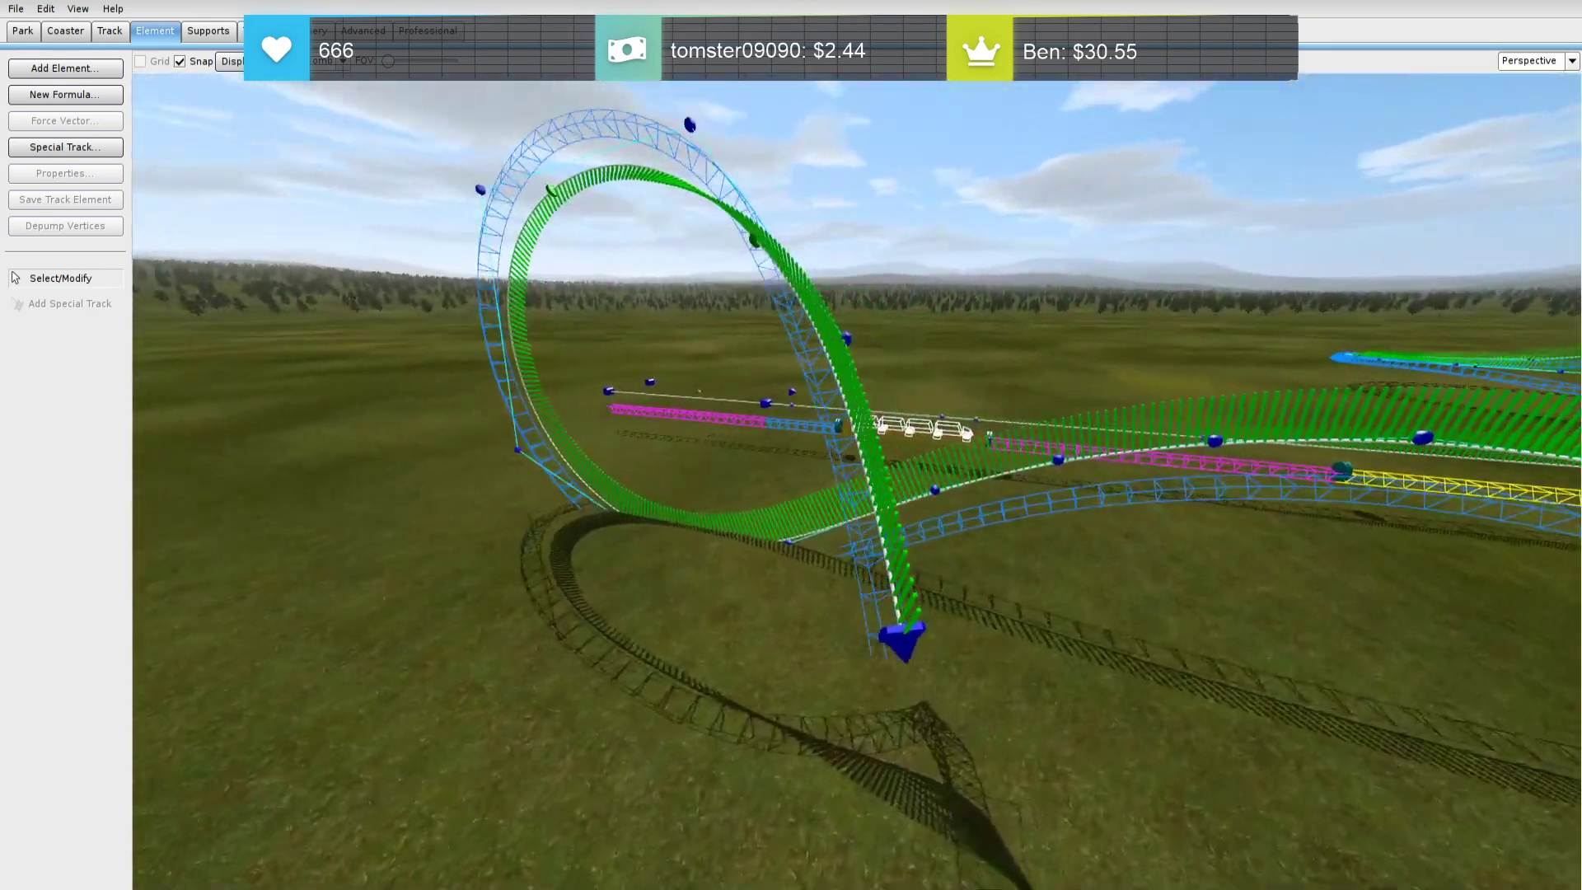
double_click(754, 239)
click(911, 452)
click(922, 431)
Slide the roll point near the top of the half loop's rising side slightly back down the track
right_drag(915, 432, 840, 432)
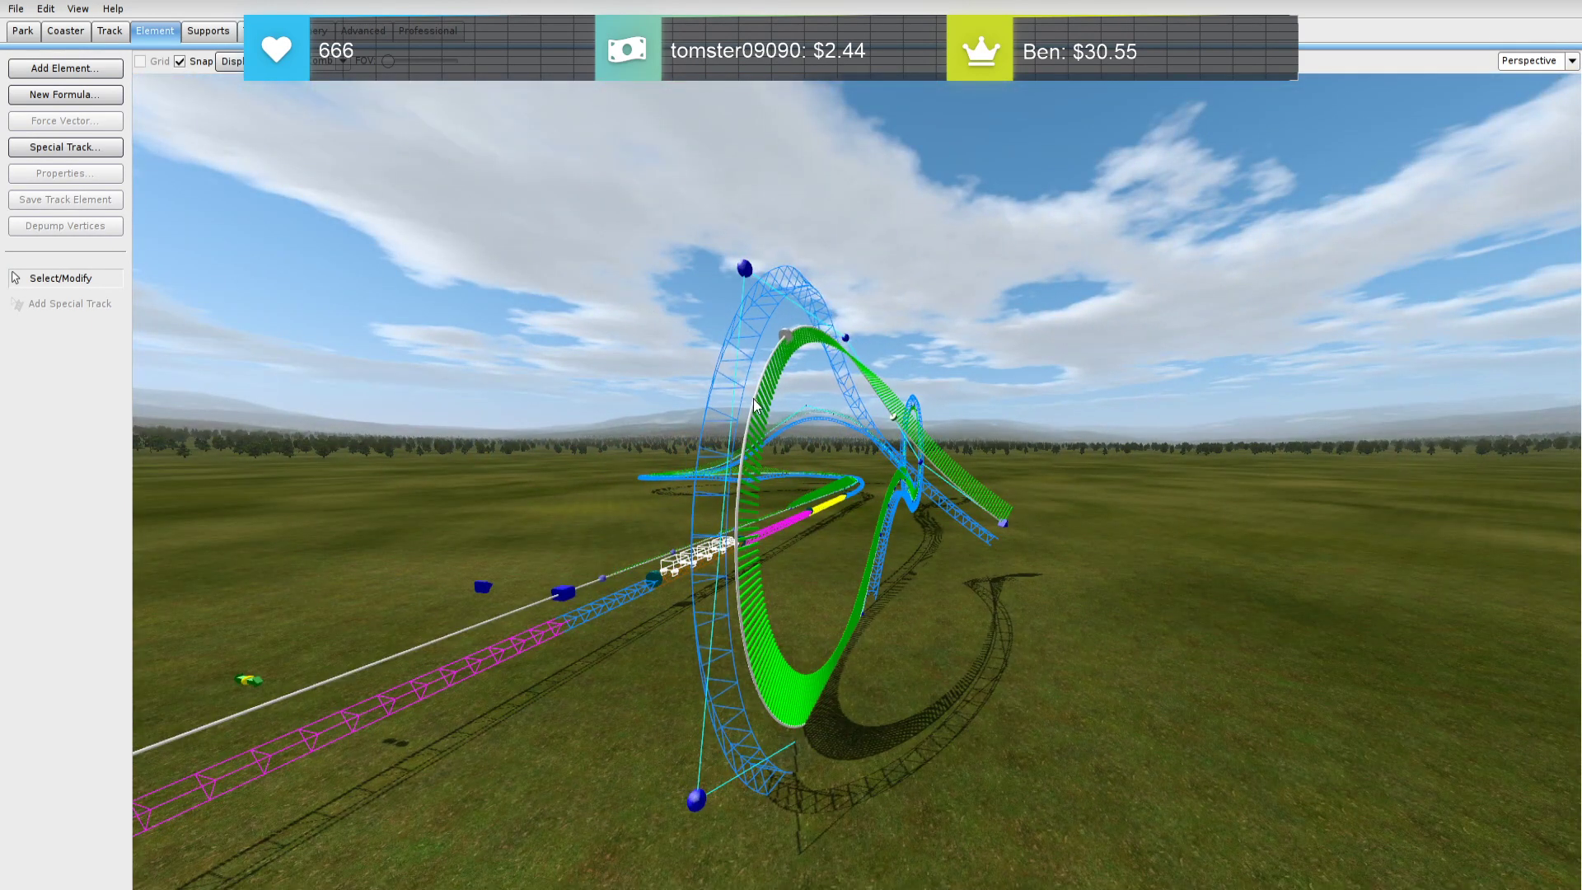
drag(721, 535, 751, 401)
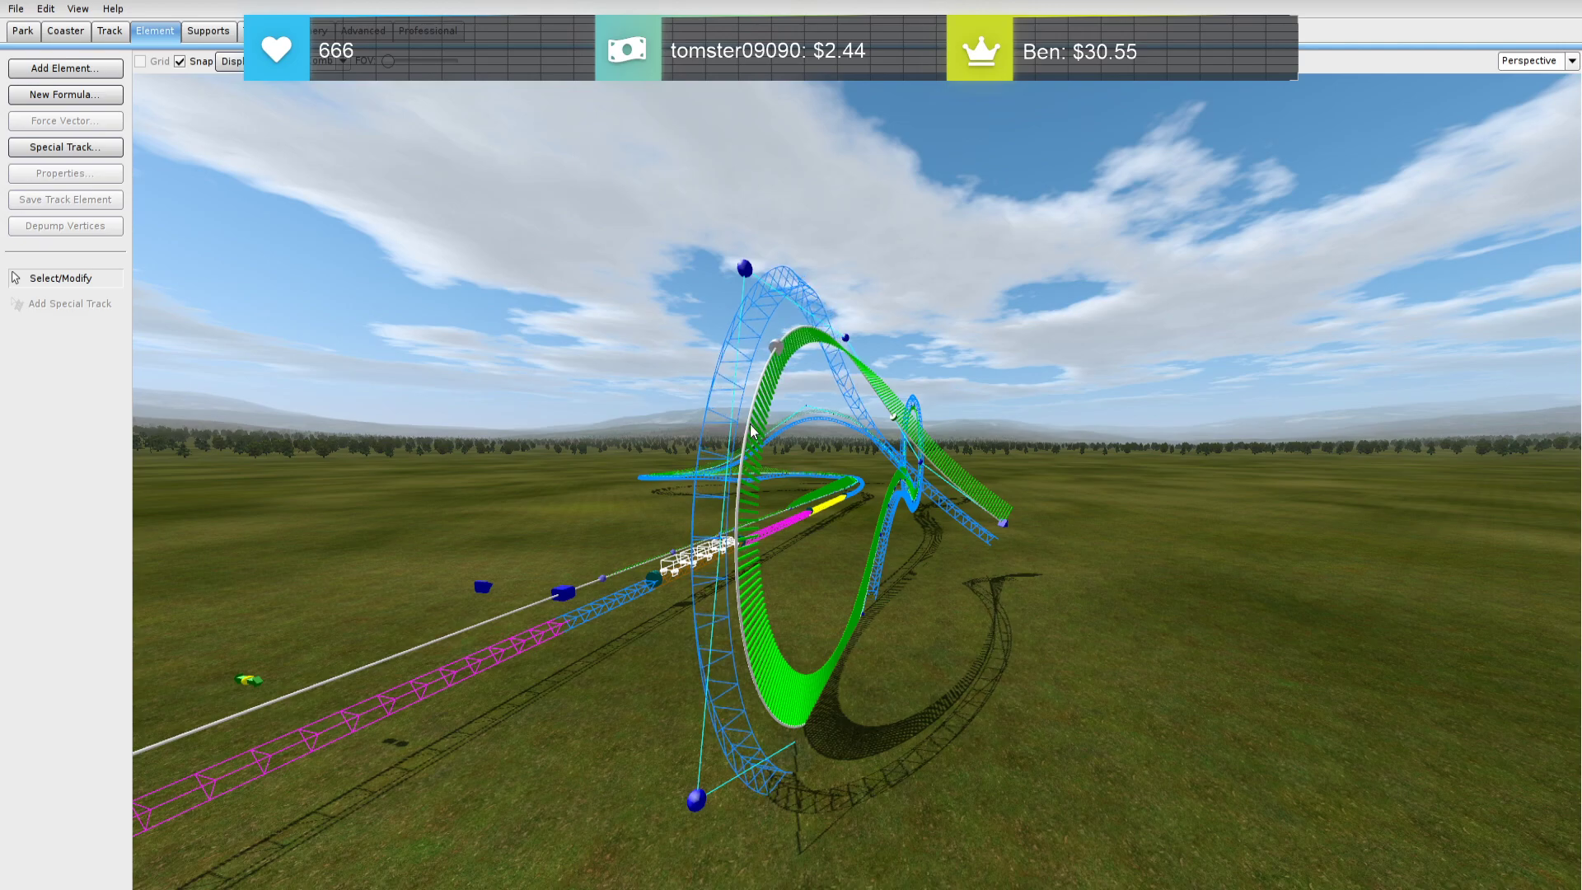
mouse_move(767, 439)
right_down()
mouse_move(799, 363)
mouse_move(798, 441)
mouse_move(836, 474)
mouse_move(834, 503)
mouse_move(890, 428)
mouse_move(927, 418)
mouse_move(948, 449)
mouse_move(943, 461)
mouse_move(941, 440)
mouse_move(796, 436)
right_up()
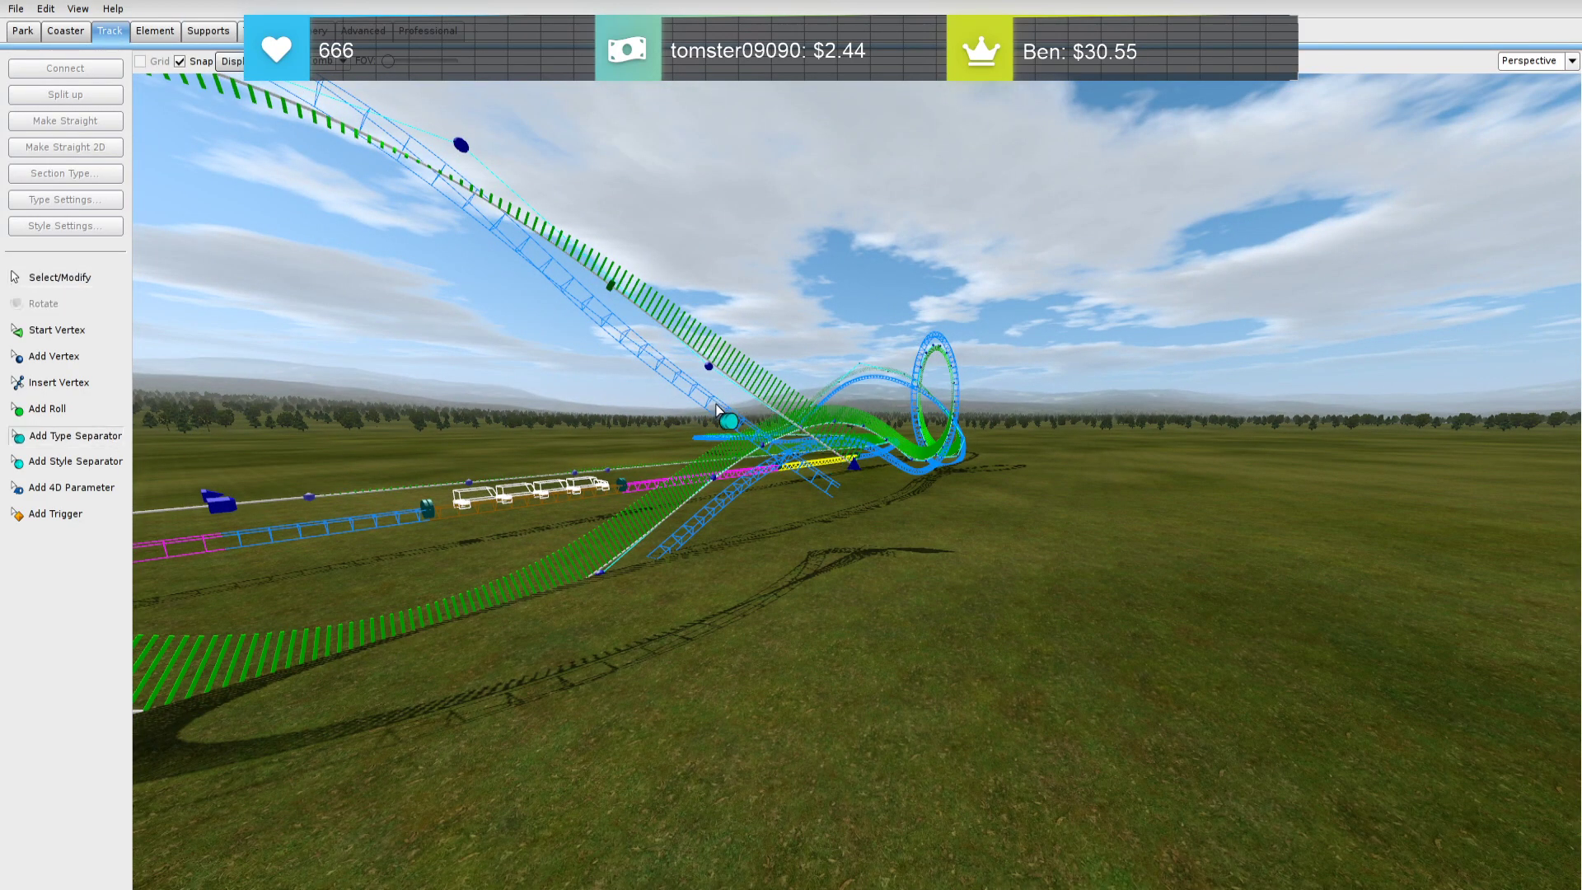
Split off the end of the half loop's exit with type separators and freeze the coaster
click(144, 249)
click(119, 257)
mouse_move(284, 257)
right_down()
mouse_move(272, 268)
mouse_move(284, 257)
right_up()
click(47, 33)
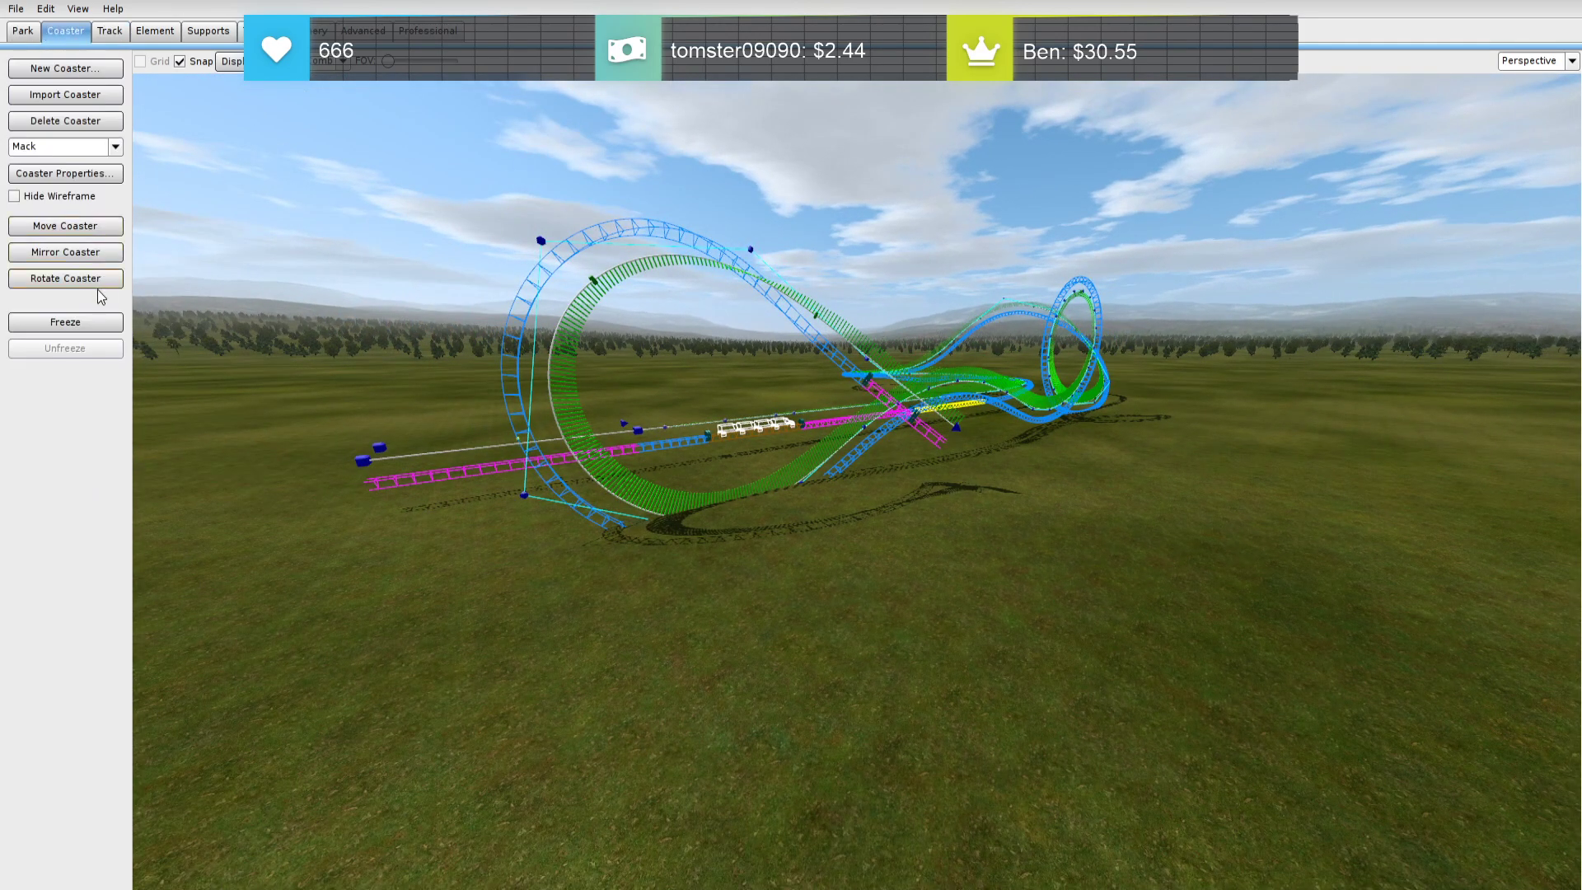
click(91, 321)
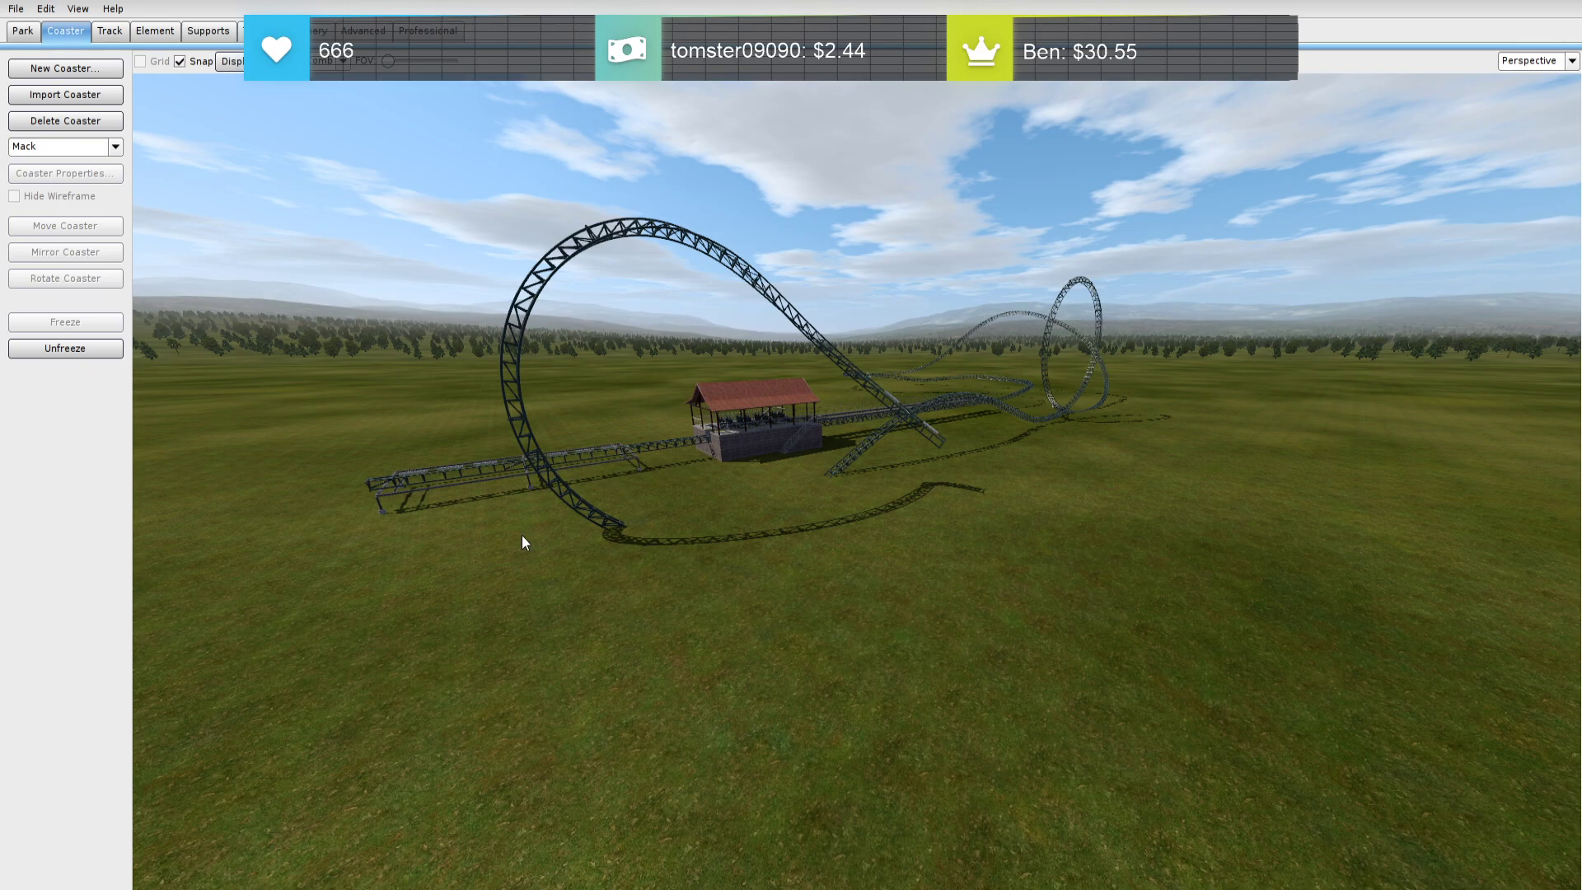
Unfreeze the coaster and enclose the dip before the half loop in a Rectangular Concrete tunnel between style separators
click(87, 357)
middle_drag(685, 599, 821, 623)
scroll(766, 614, up, 4)
click(110, 33)
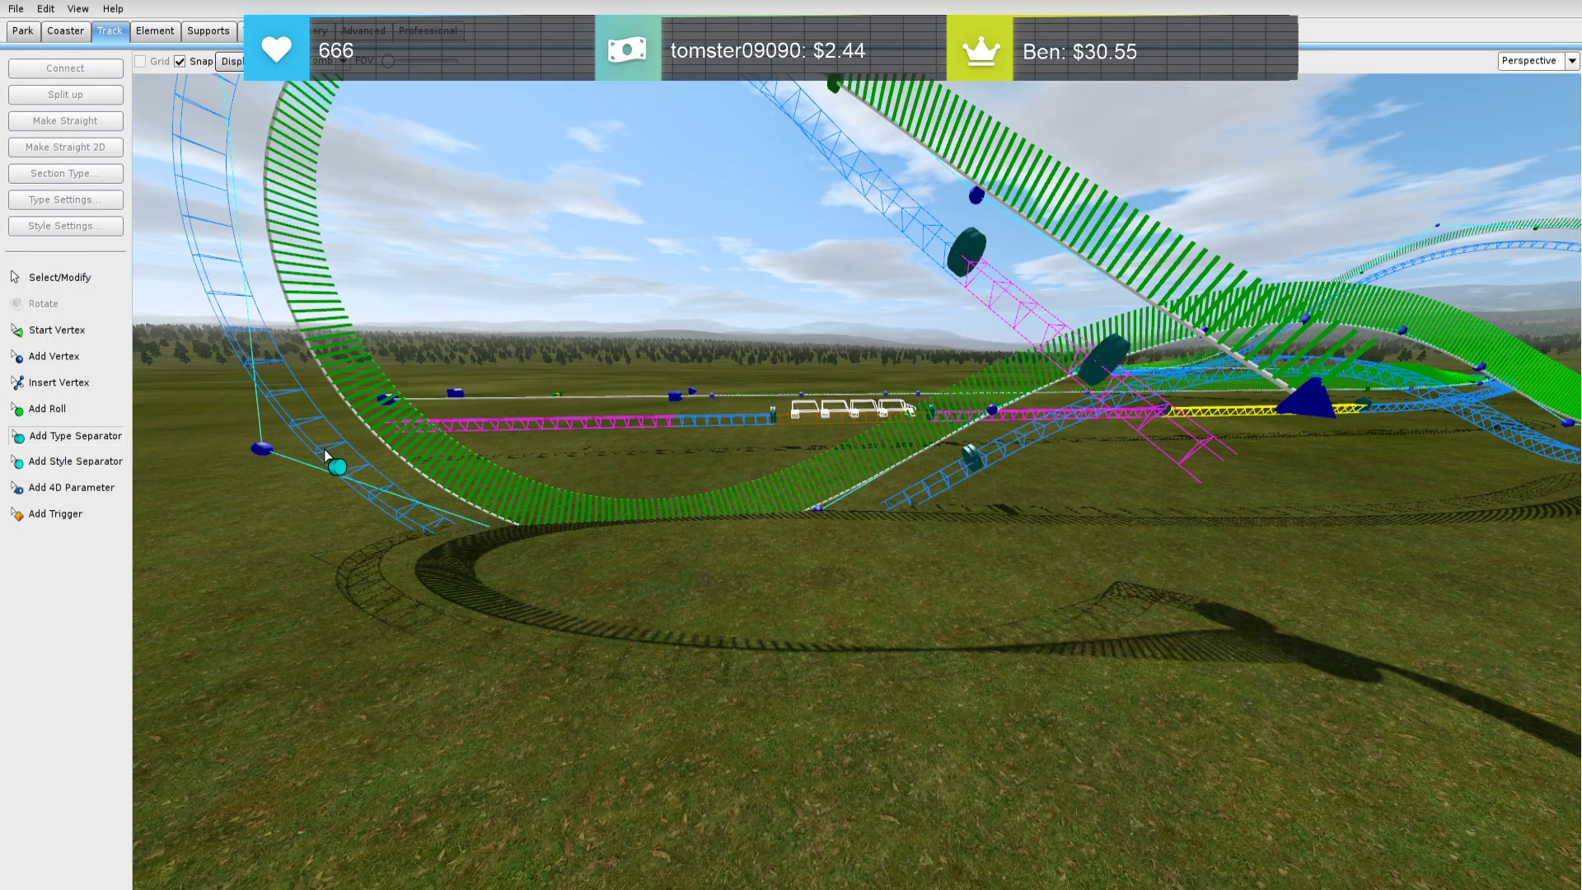
double_click(376, 507)
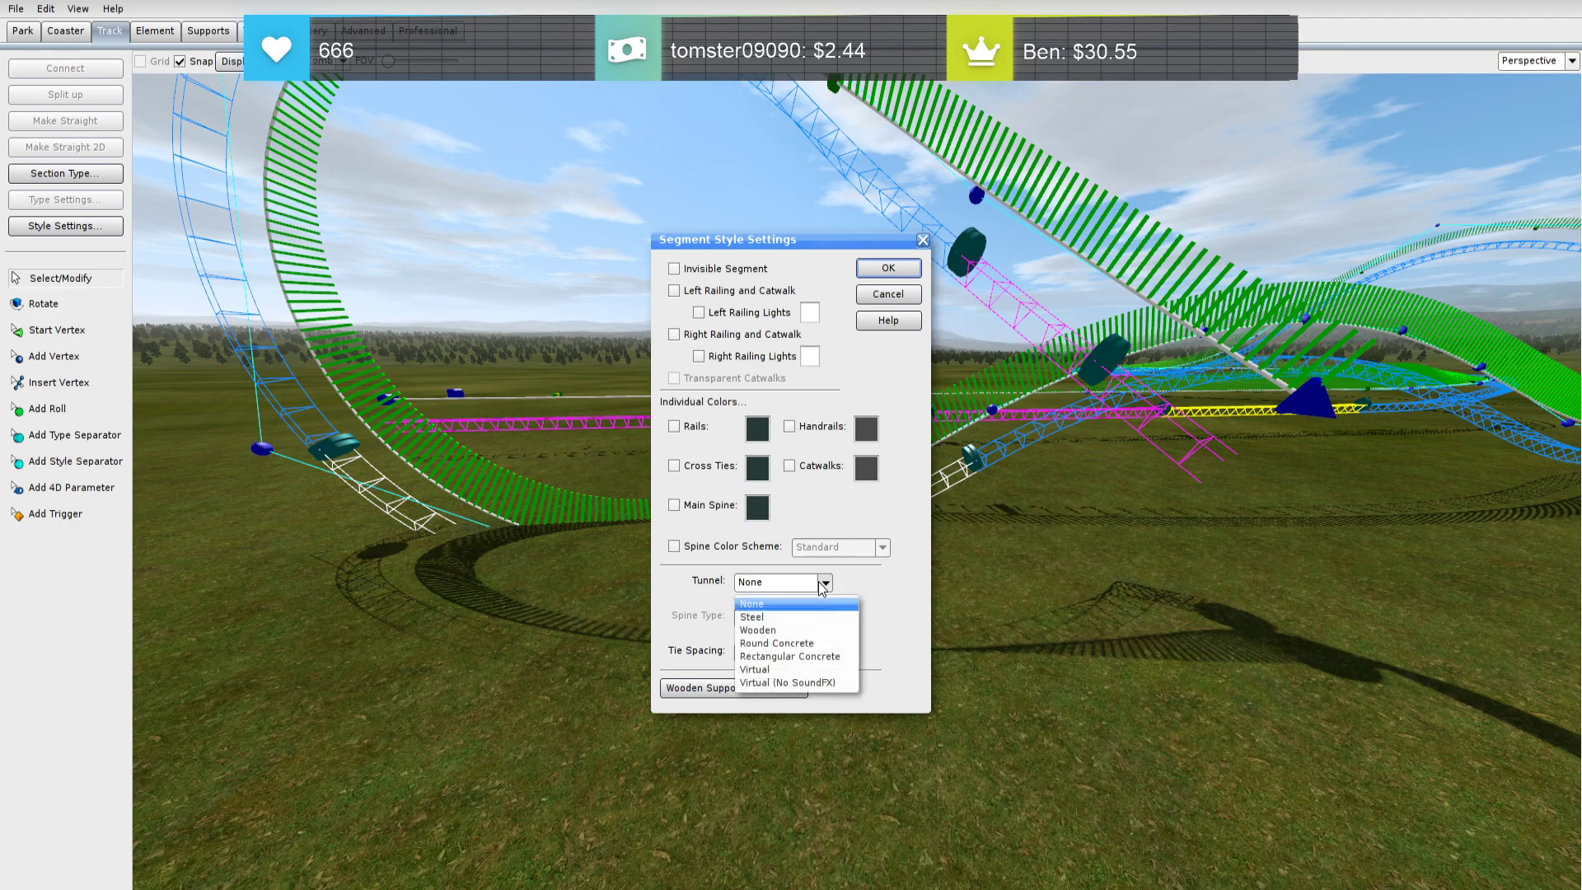
click(902, 301)
Freeze the coaster and test ride the layout through the tunnel and half loop in the simulator
click(66, 31)
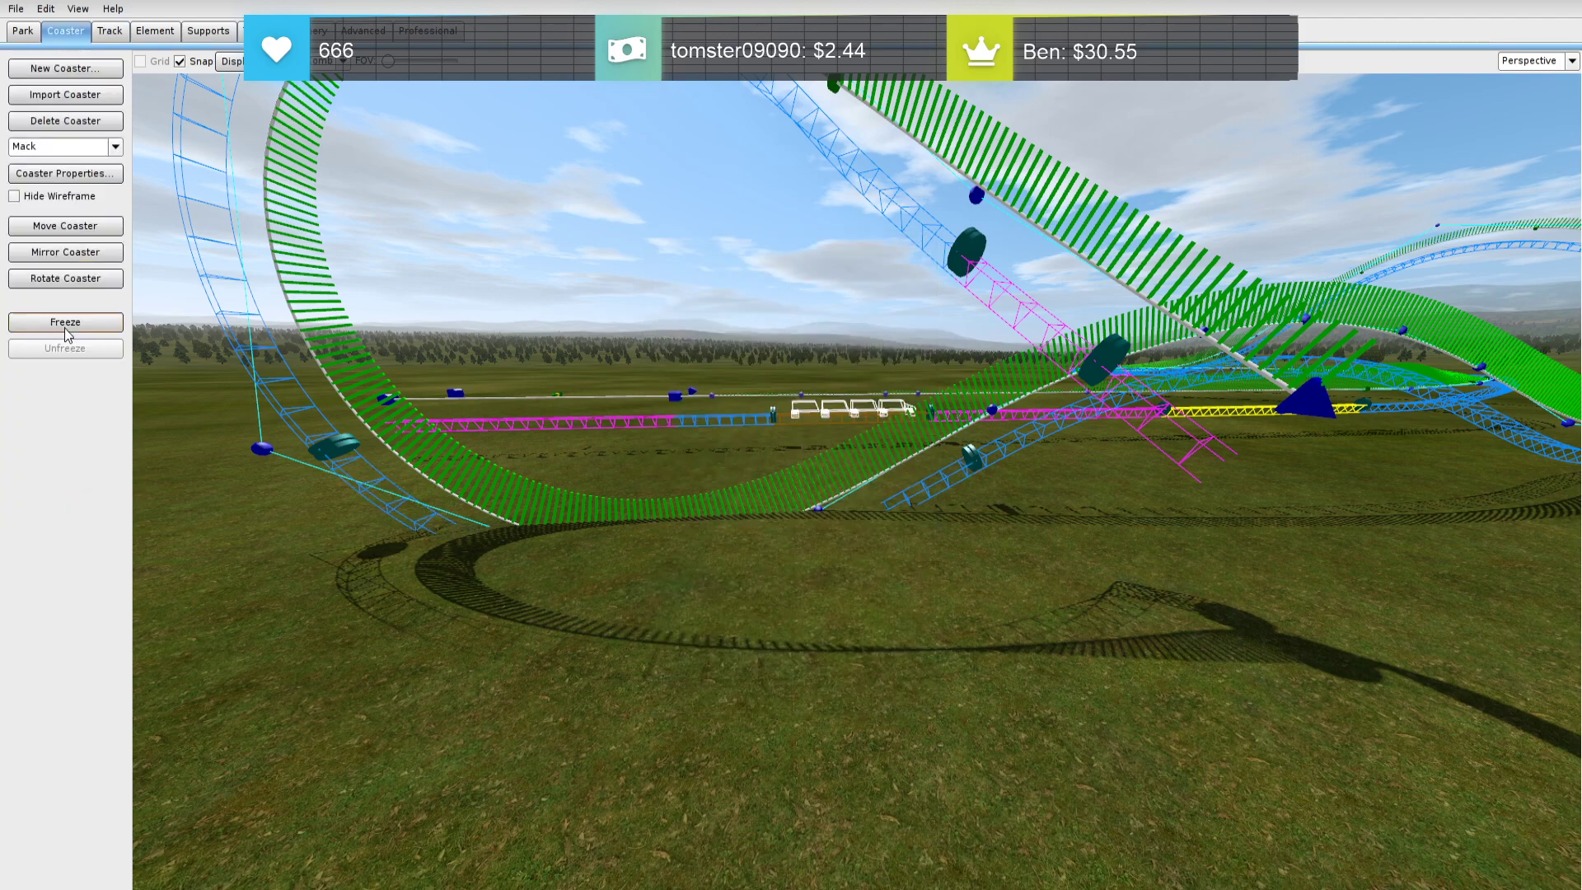
click(66, 322)
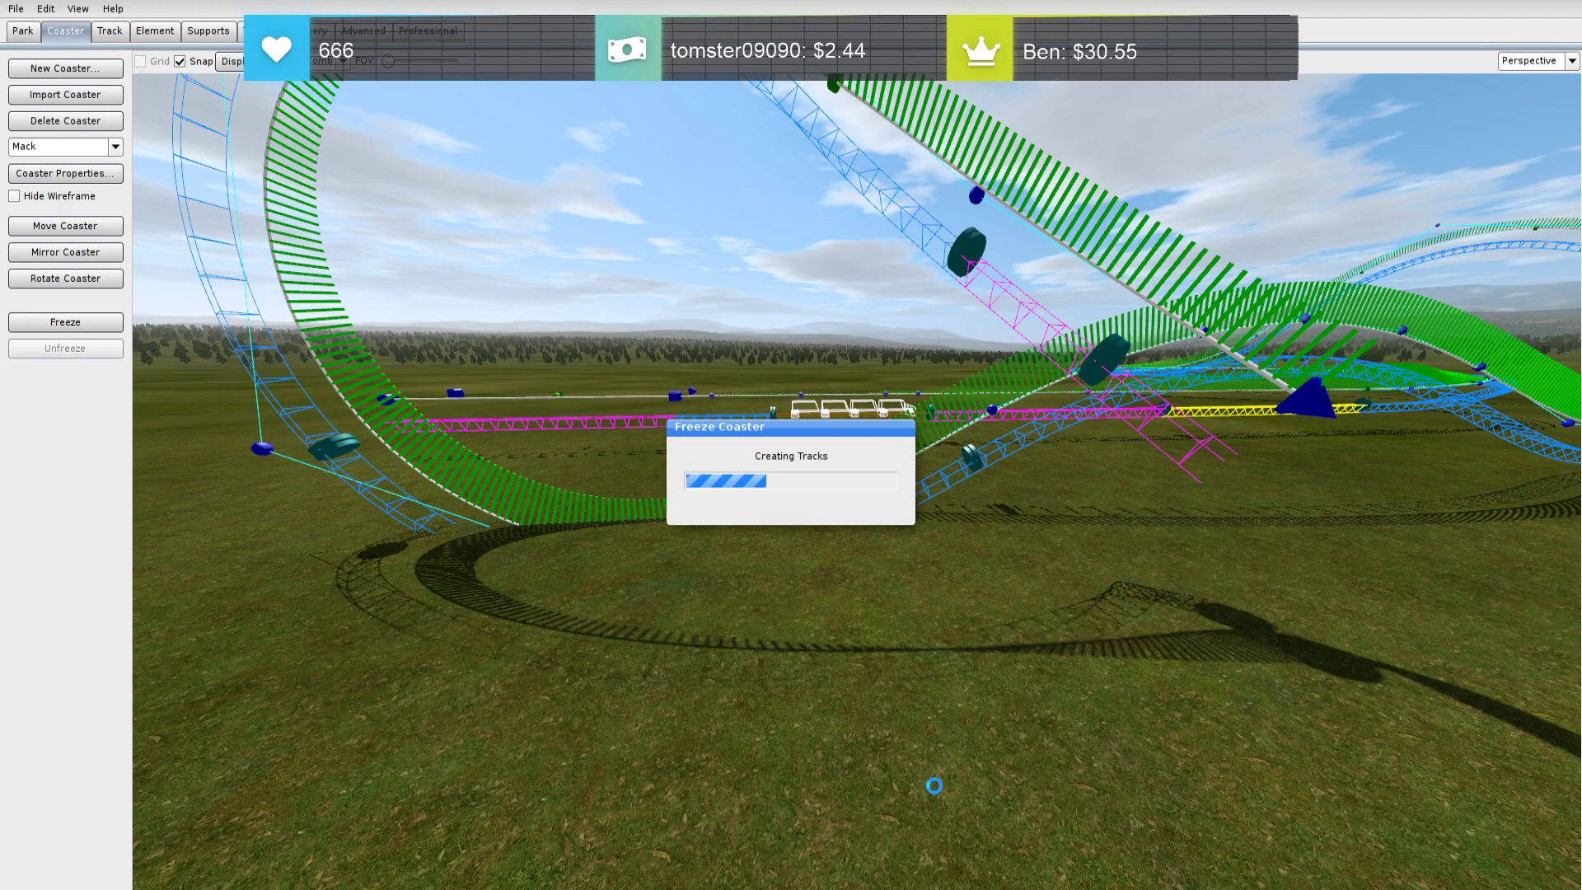
right_drag(934, 784, 1100, 736)
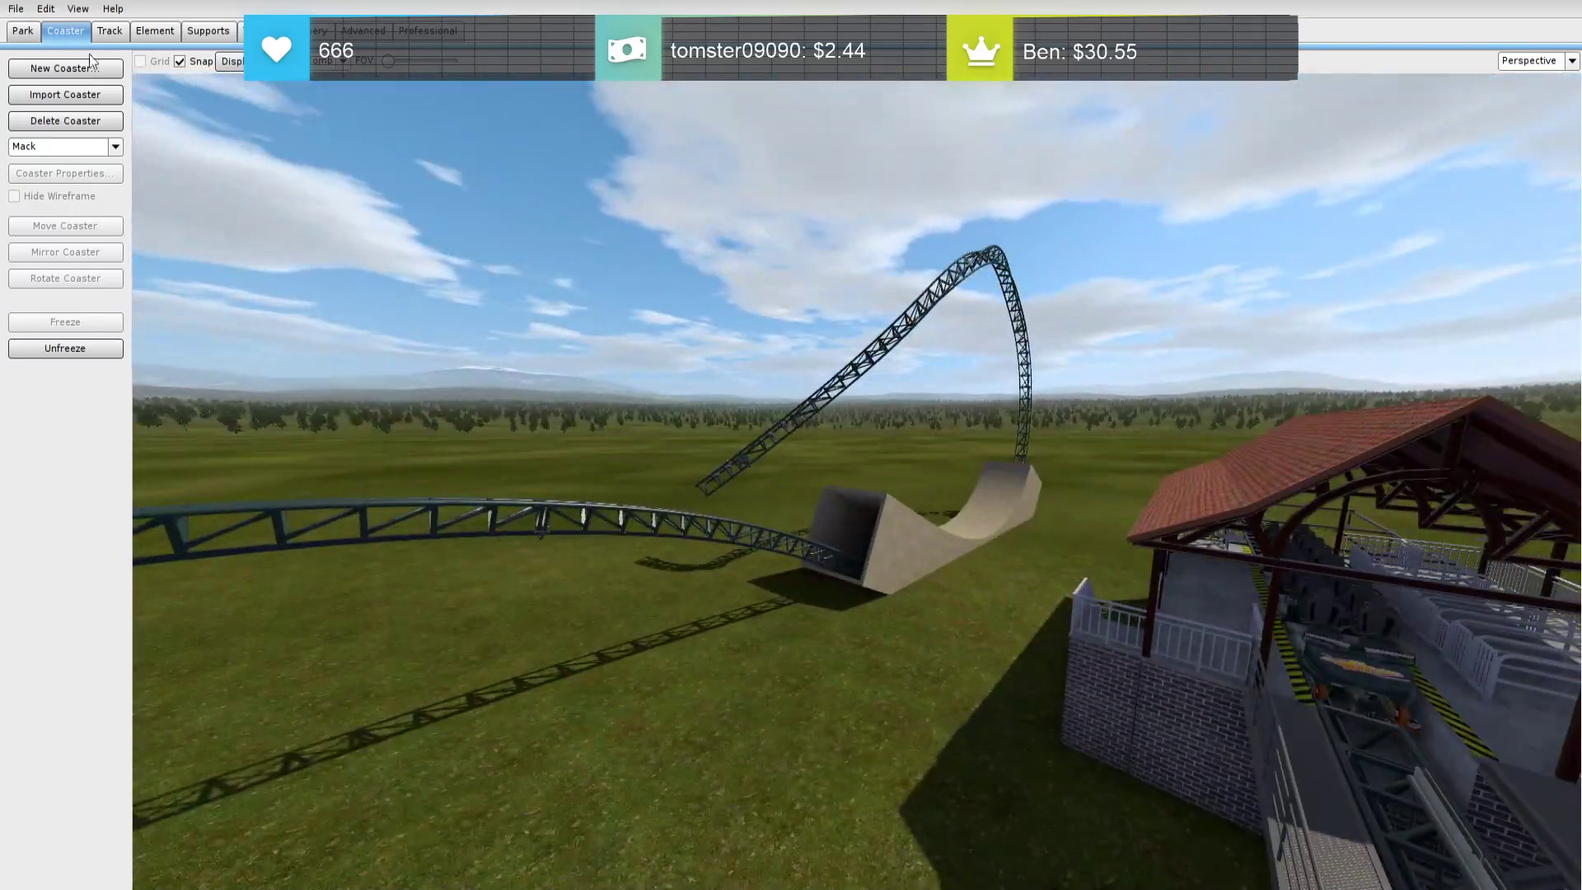
click(15, 9)
click(67, 209)
click(732, 499)
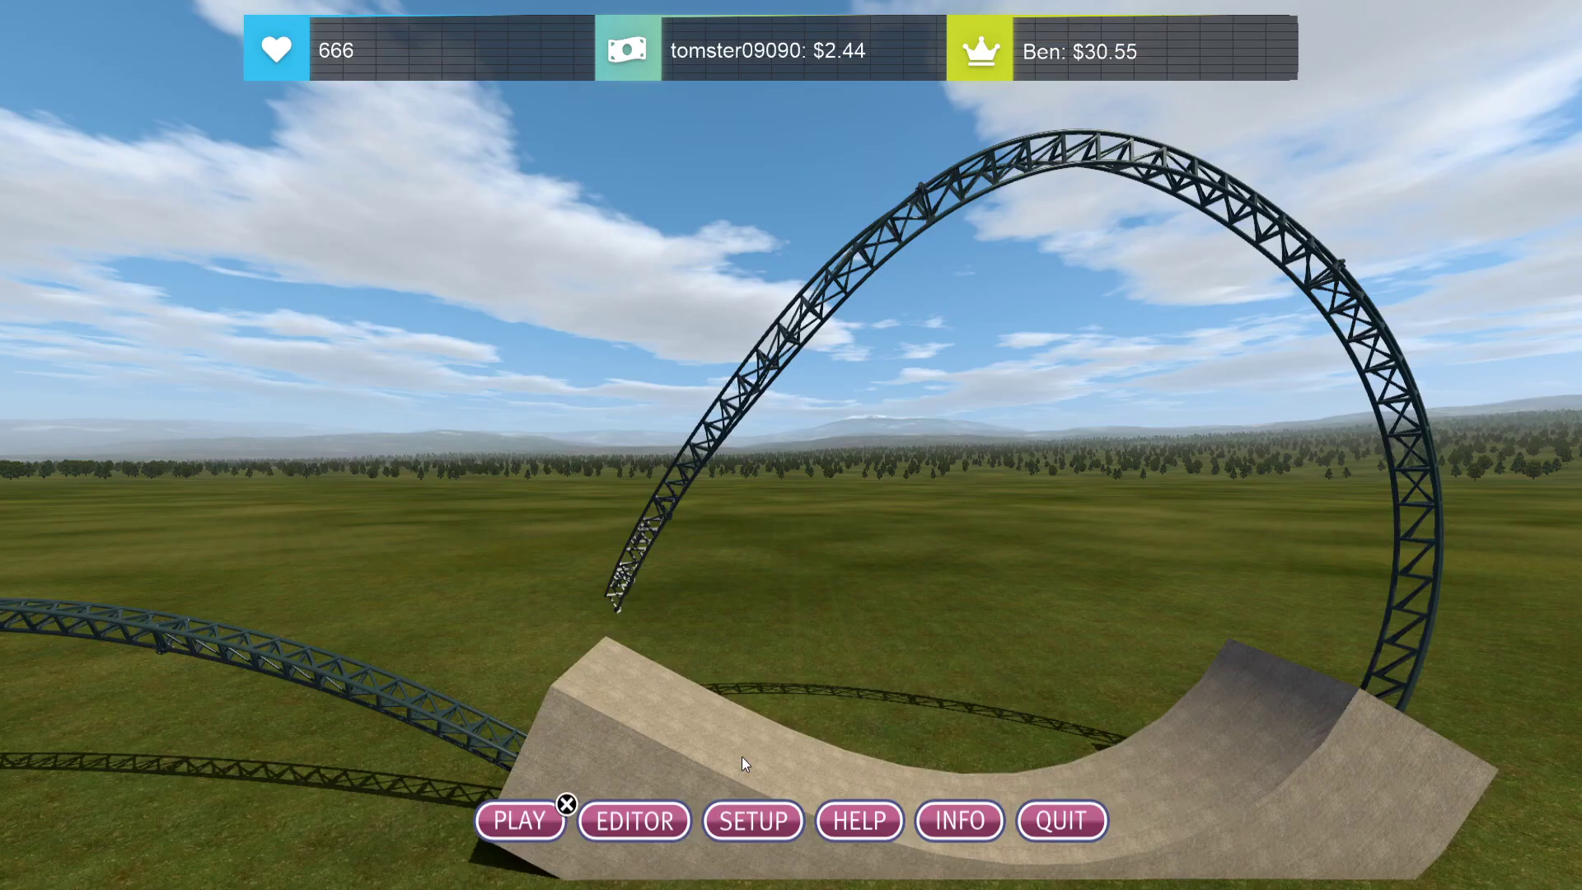
click(503, 832)
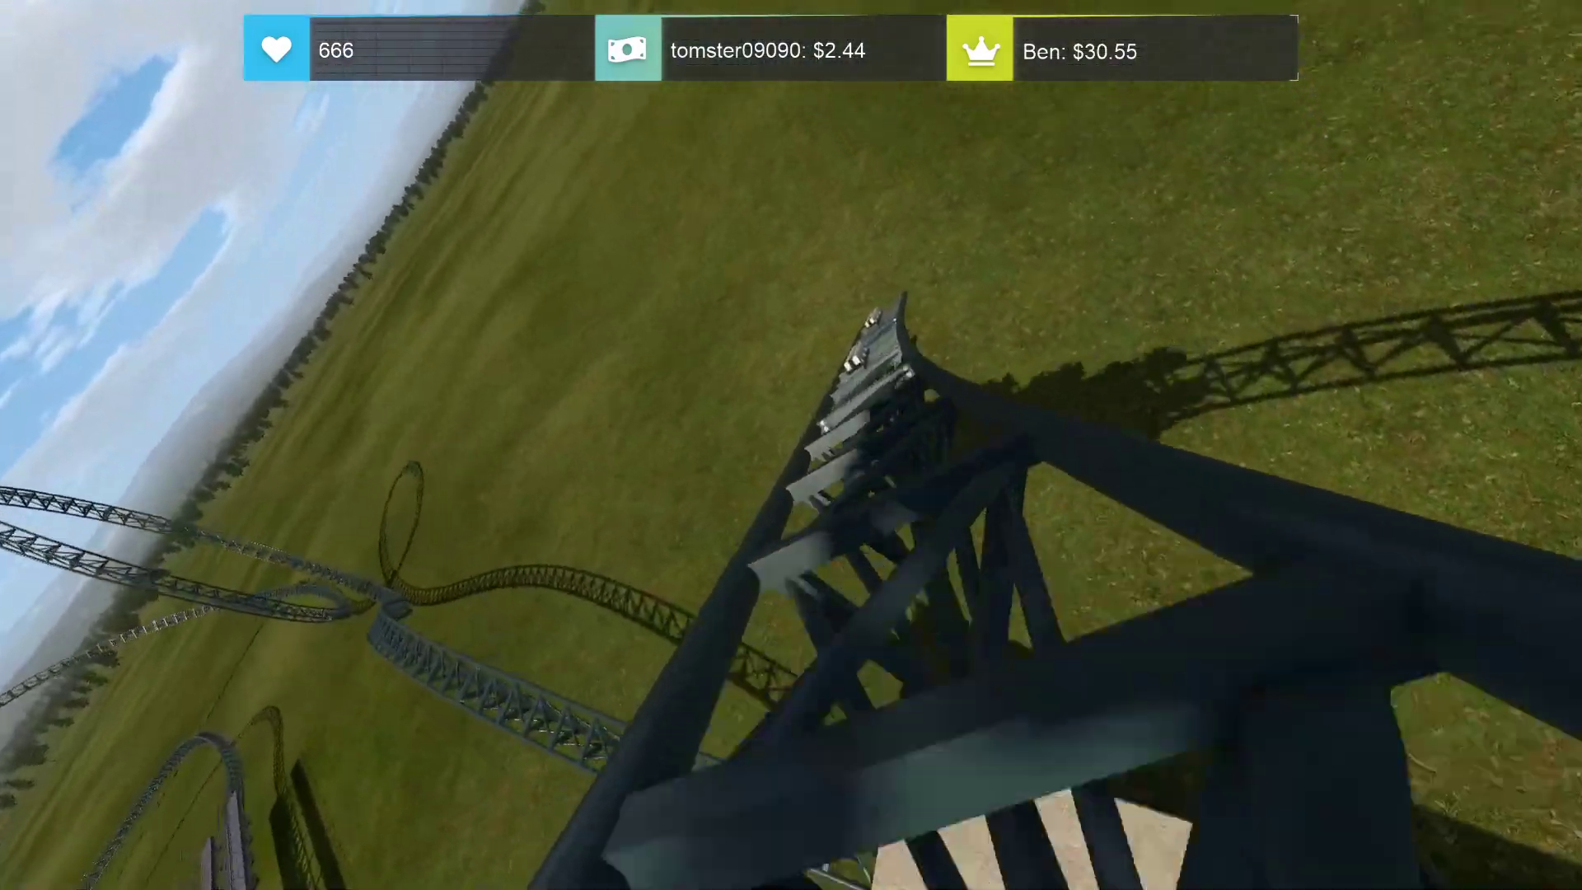
key(Escape)
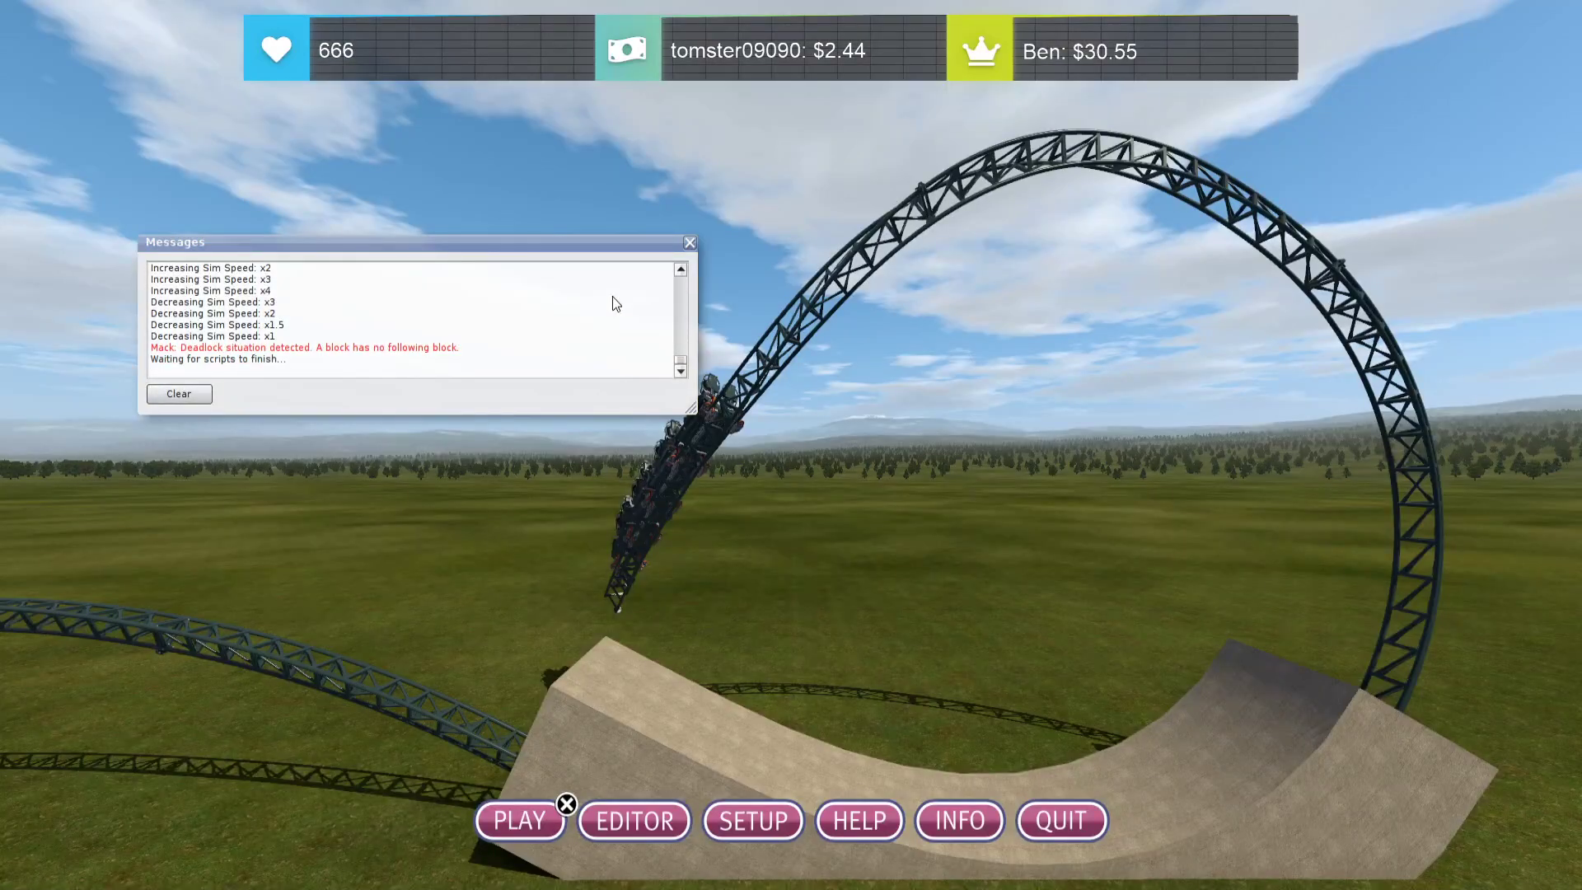
Watch the ride again from the outside camera views and return to the editor
click(689, 244)
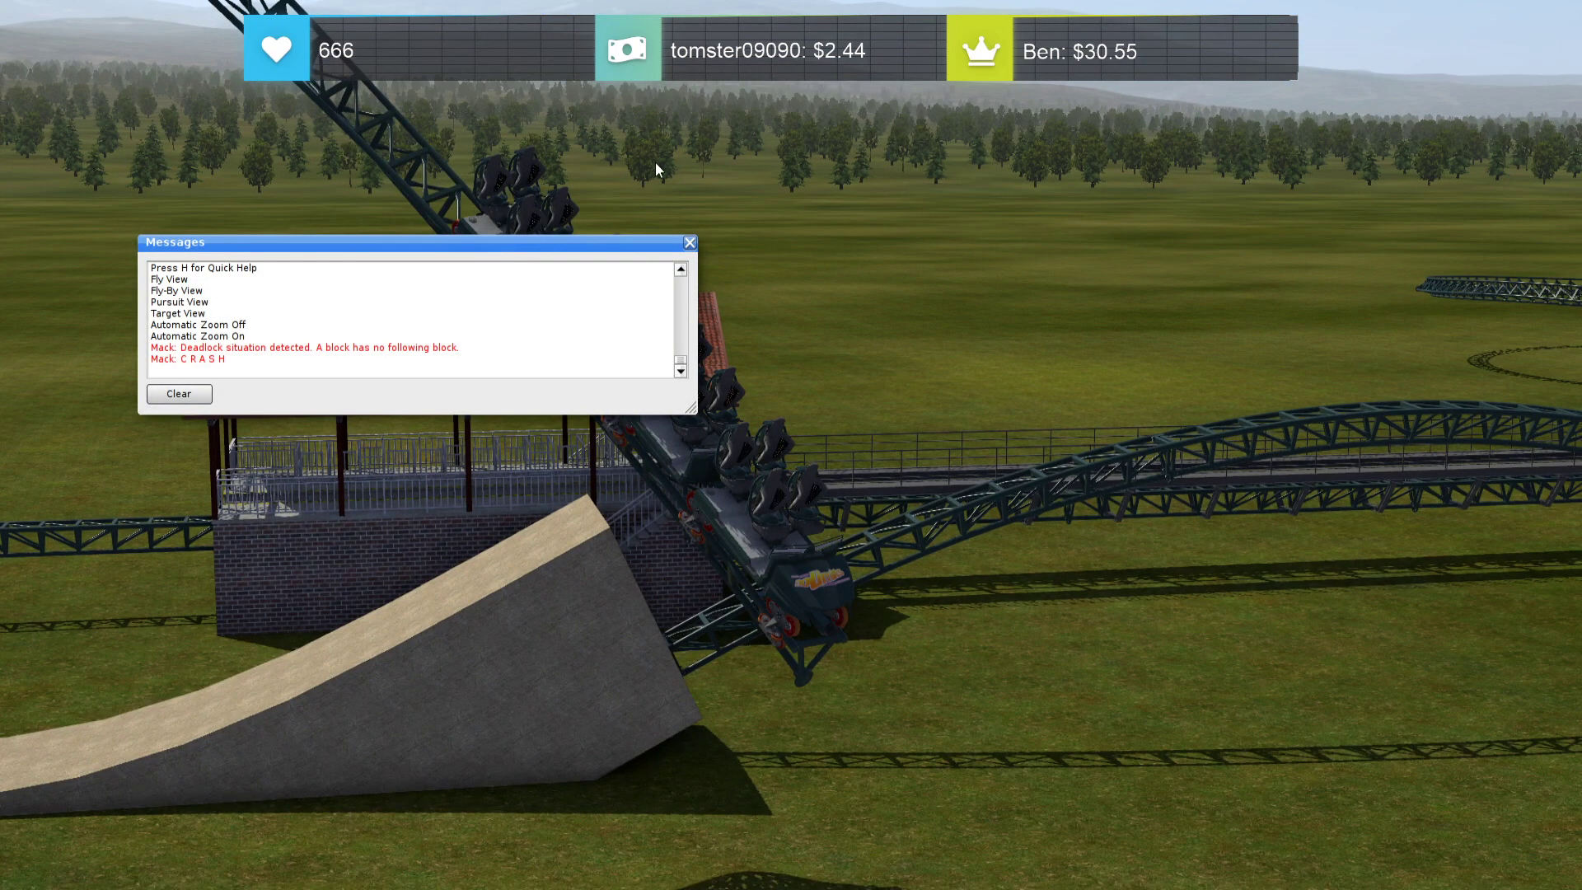
click(690, 243)
key(Escape)
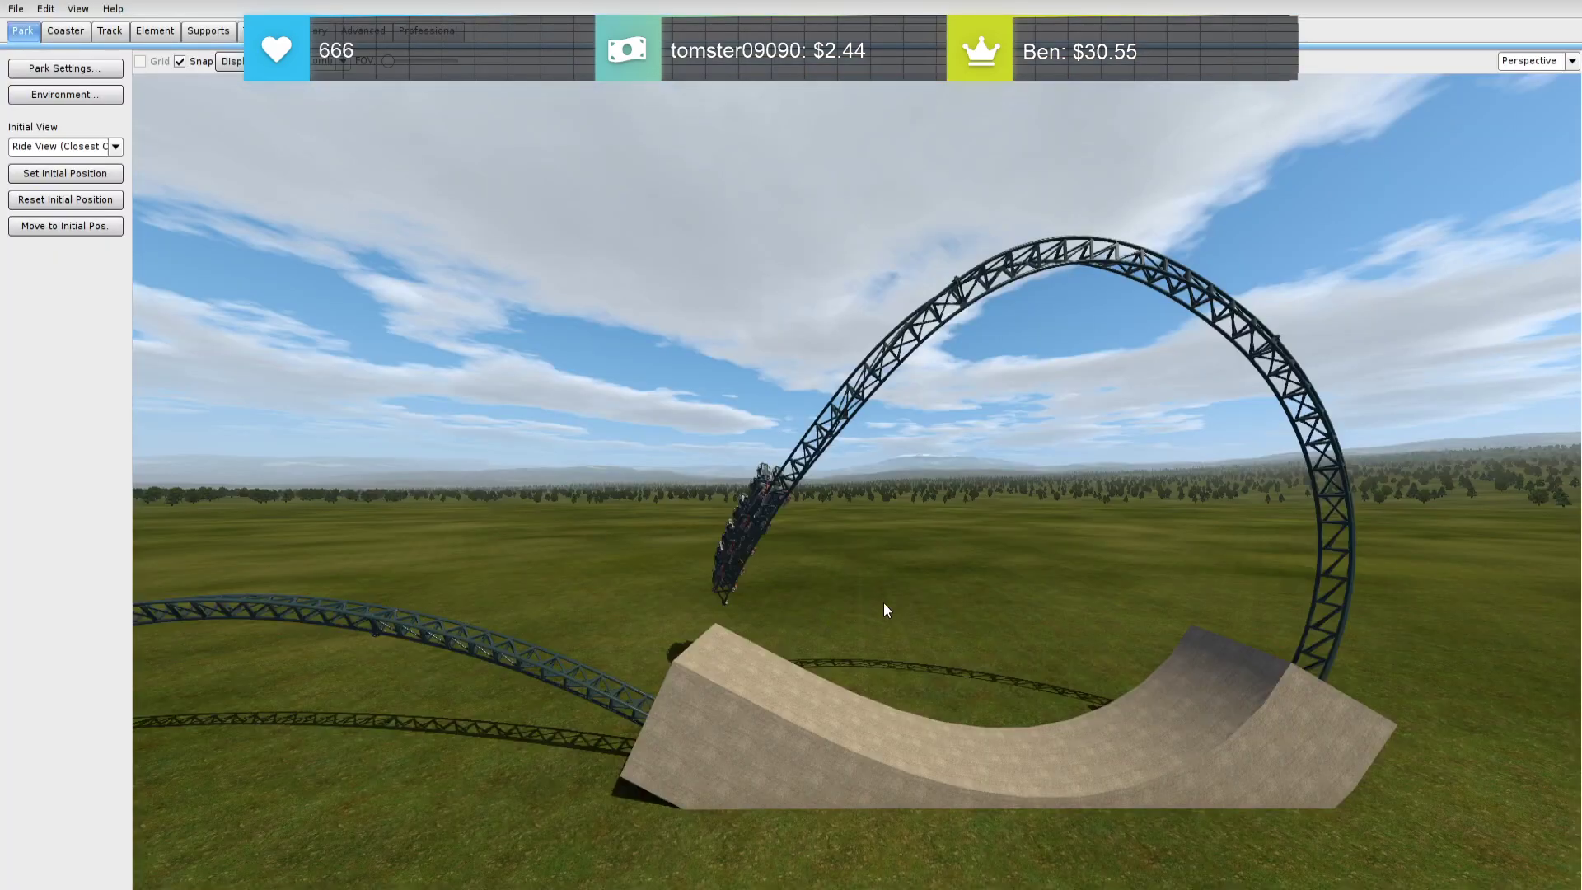
Unfreeze the coaster and delete the type separators on the half loop's exit
right_drag(885, 608, 790, 494)
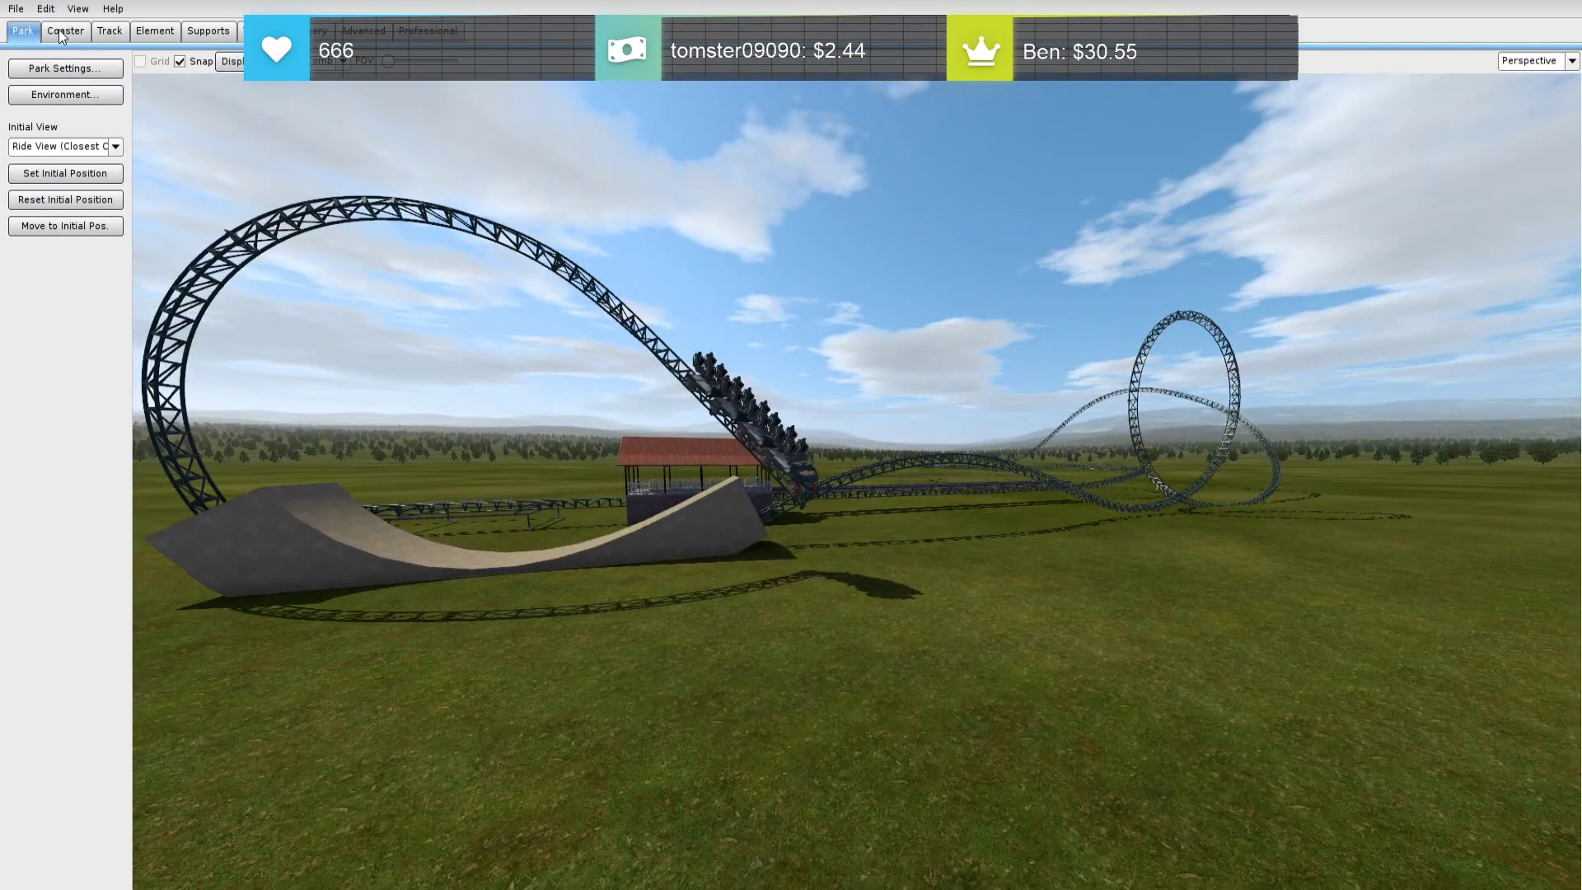
click(114, 353)
right_drag(527, 494, 686, 546)
drag(690, 552, 841, 418)
click(789, 342)
key(Delete)
Raise the half loop's end vertex to form a pullout and add three vertices leading over a new hill
mouse_move(753, 498)
right_down()
mouse_move(774, 544)
mouse_move(874, 486)
mouse_move(898, 491)
mouse_move(758, 472)
right_up()
drag(758, 418, 958, 349)
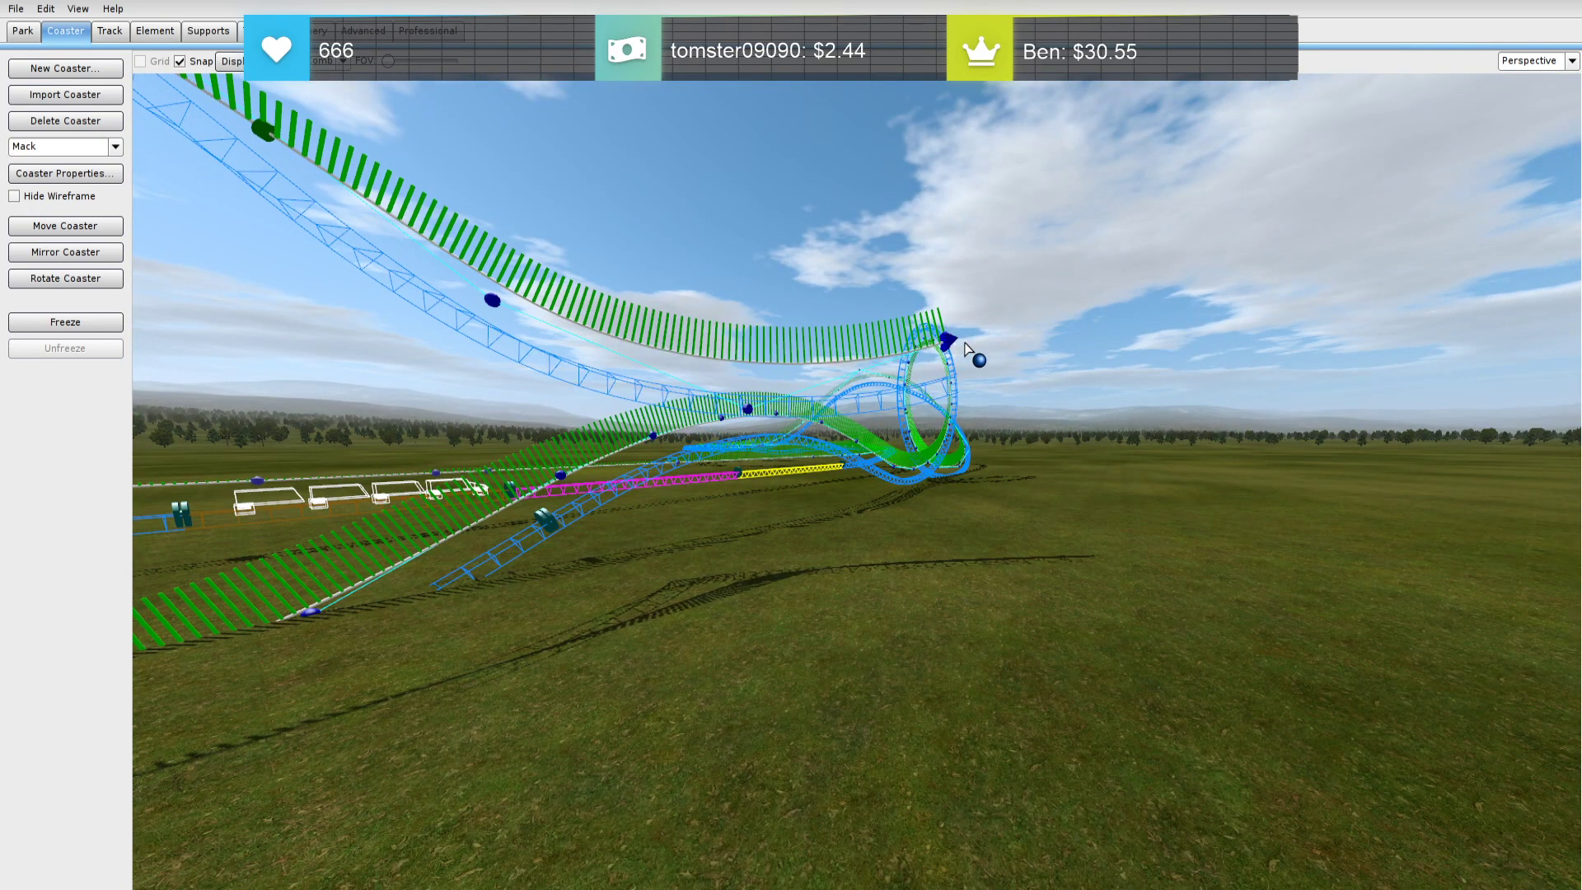
click(1138, 266)
click(1334, 255)
click(1493, 341)
Add a roll point after the dip following the half loop, with a 0° angle and the Strict option
right_drag(1492, 342, 732, 507)
right_drag(848, 418, 1154, 402)
right_drag(1071, 462, 887, 524)
drag(849, 422, 852, 410)
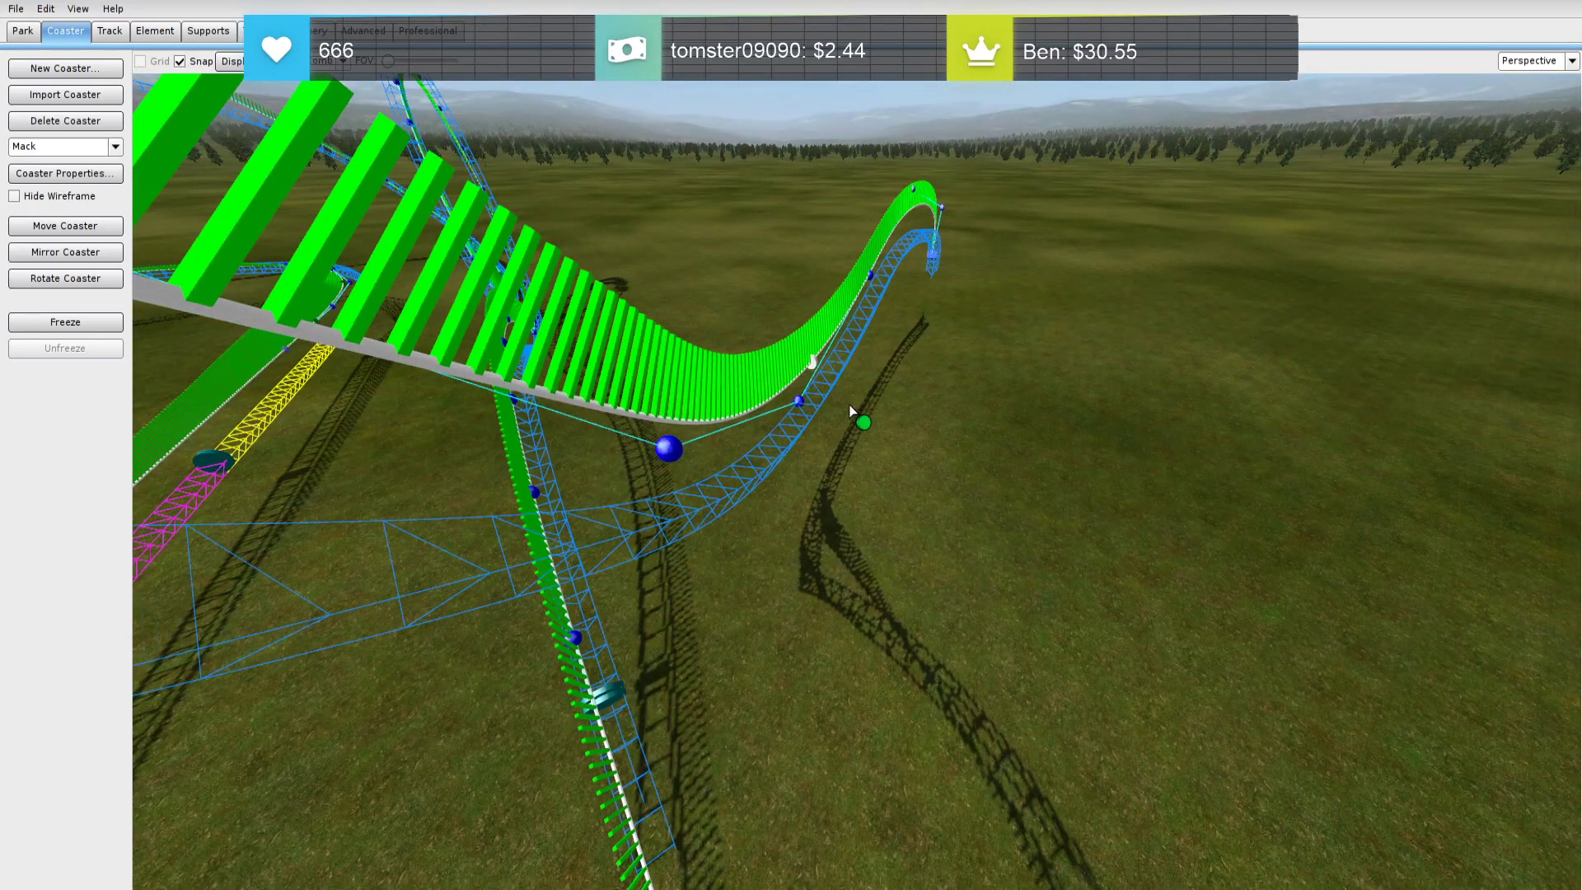
double_click(813, 363)
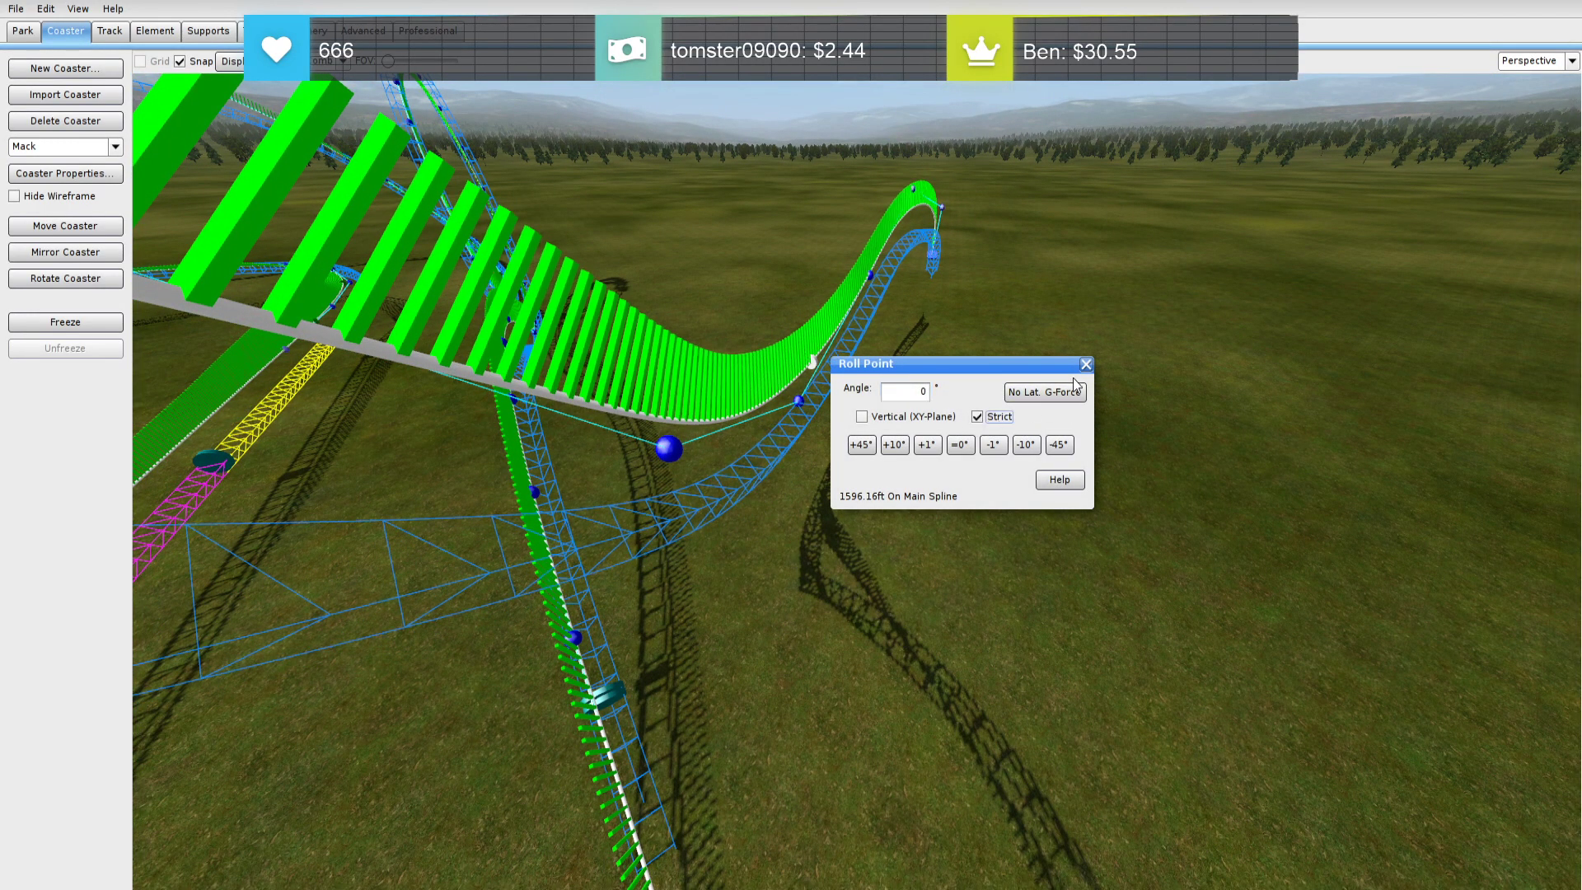
click(1085, 364)
In the top view, make the vertices from the new roll point to the track's end straight in 2D
click(1572, 61)
click(1533, 88)
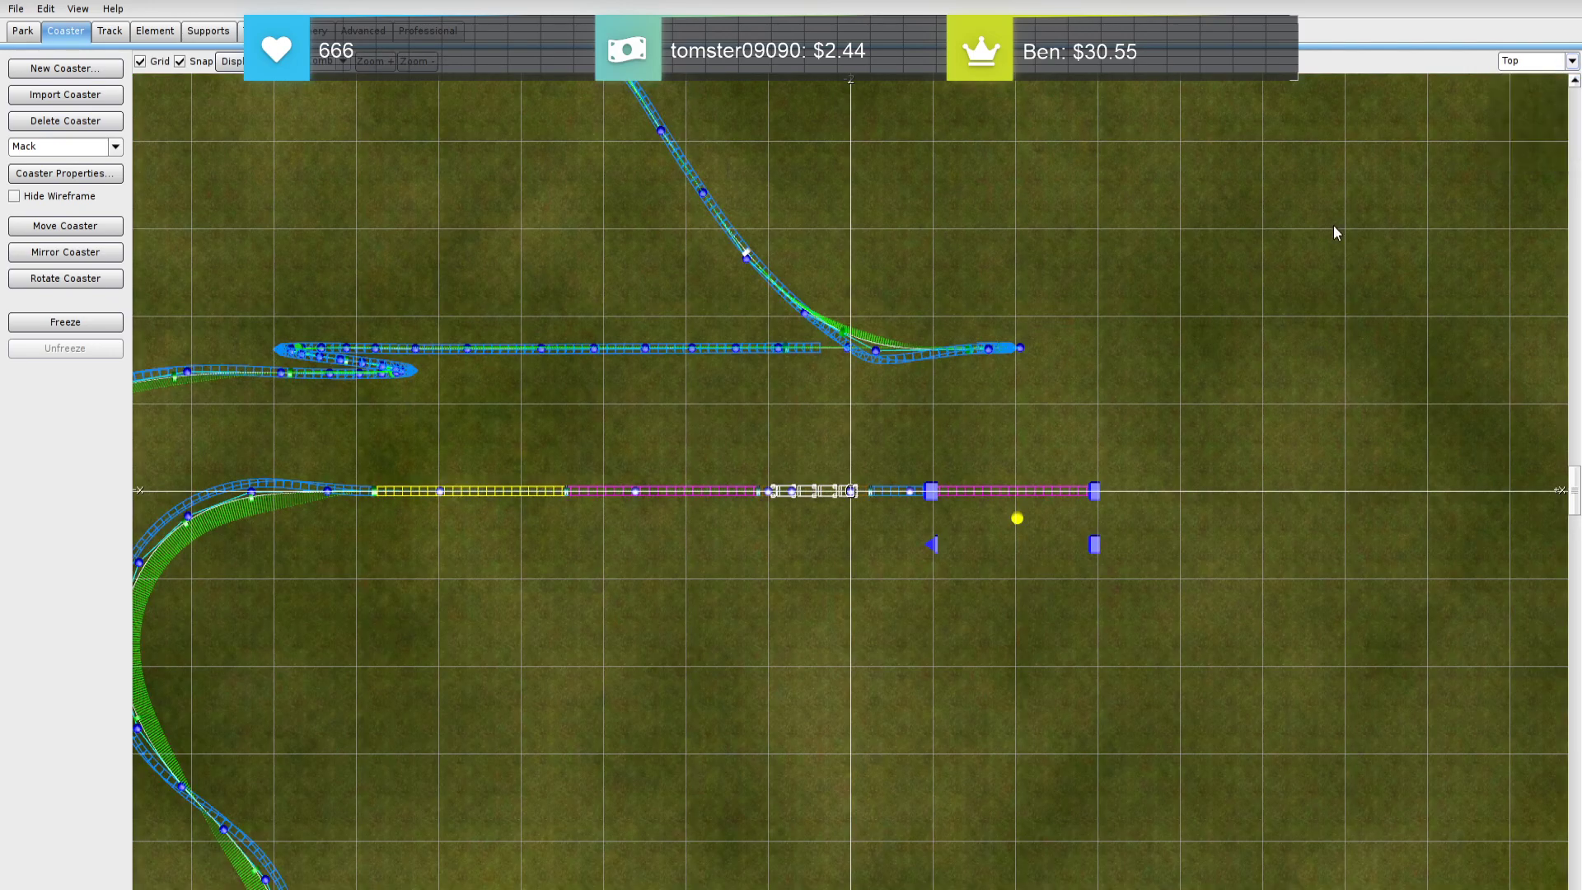
middle_drag(942, 375, 1129, 515)
drag(958, 428, 769, 179)
click(110, 30)
click(1188, 243)
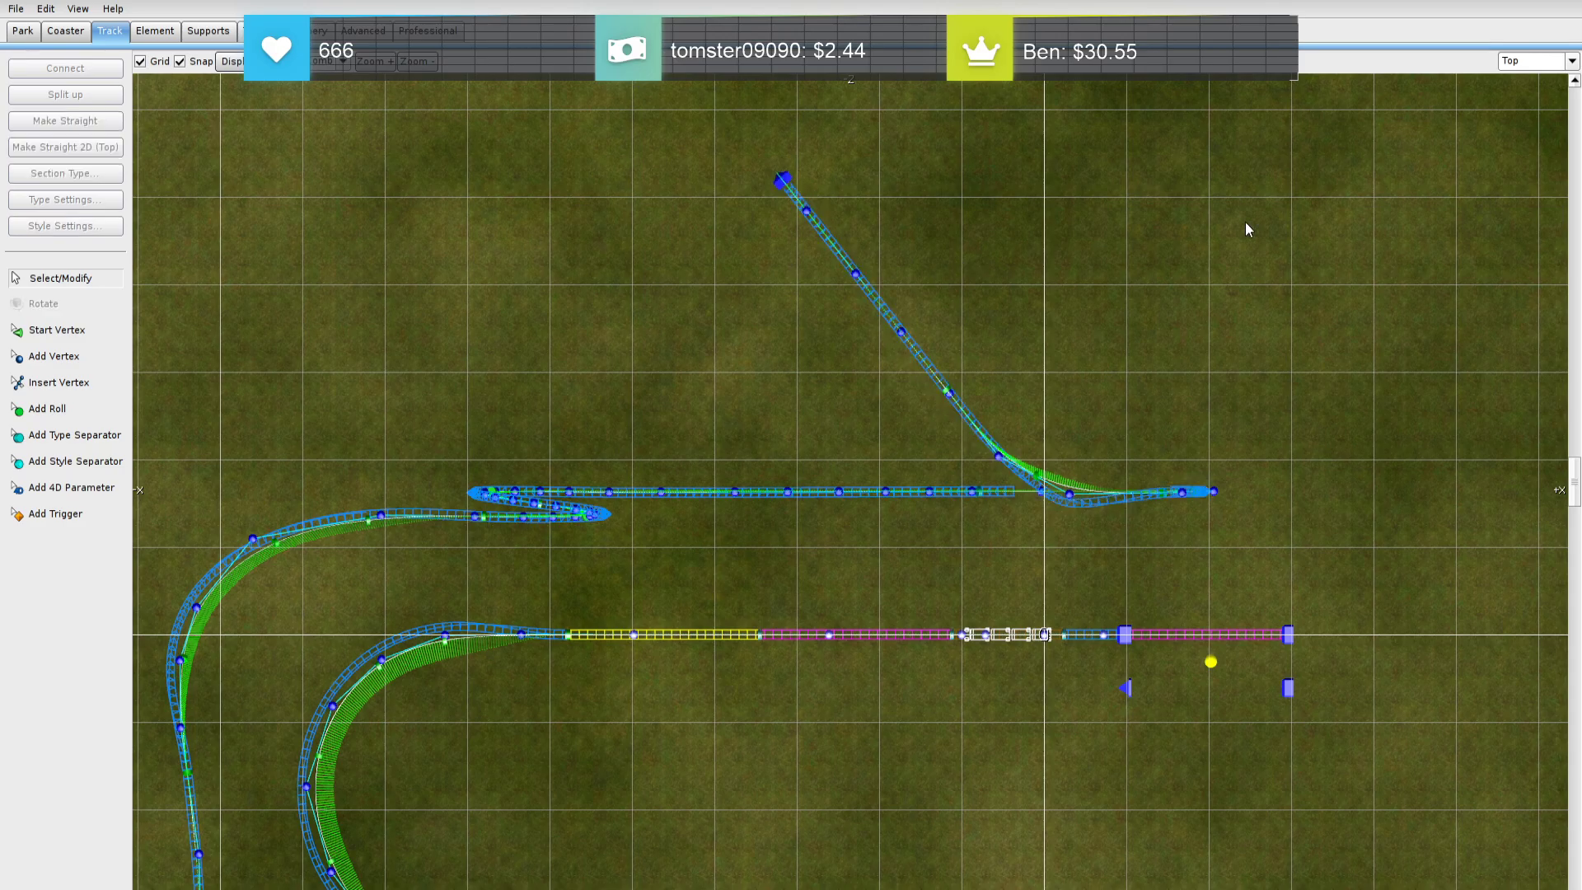
Return to the perspective view and switch the track display to the G-Force Comb
click(1572, 61)
click(1532, 156)
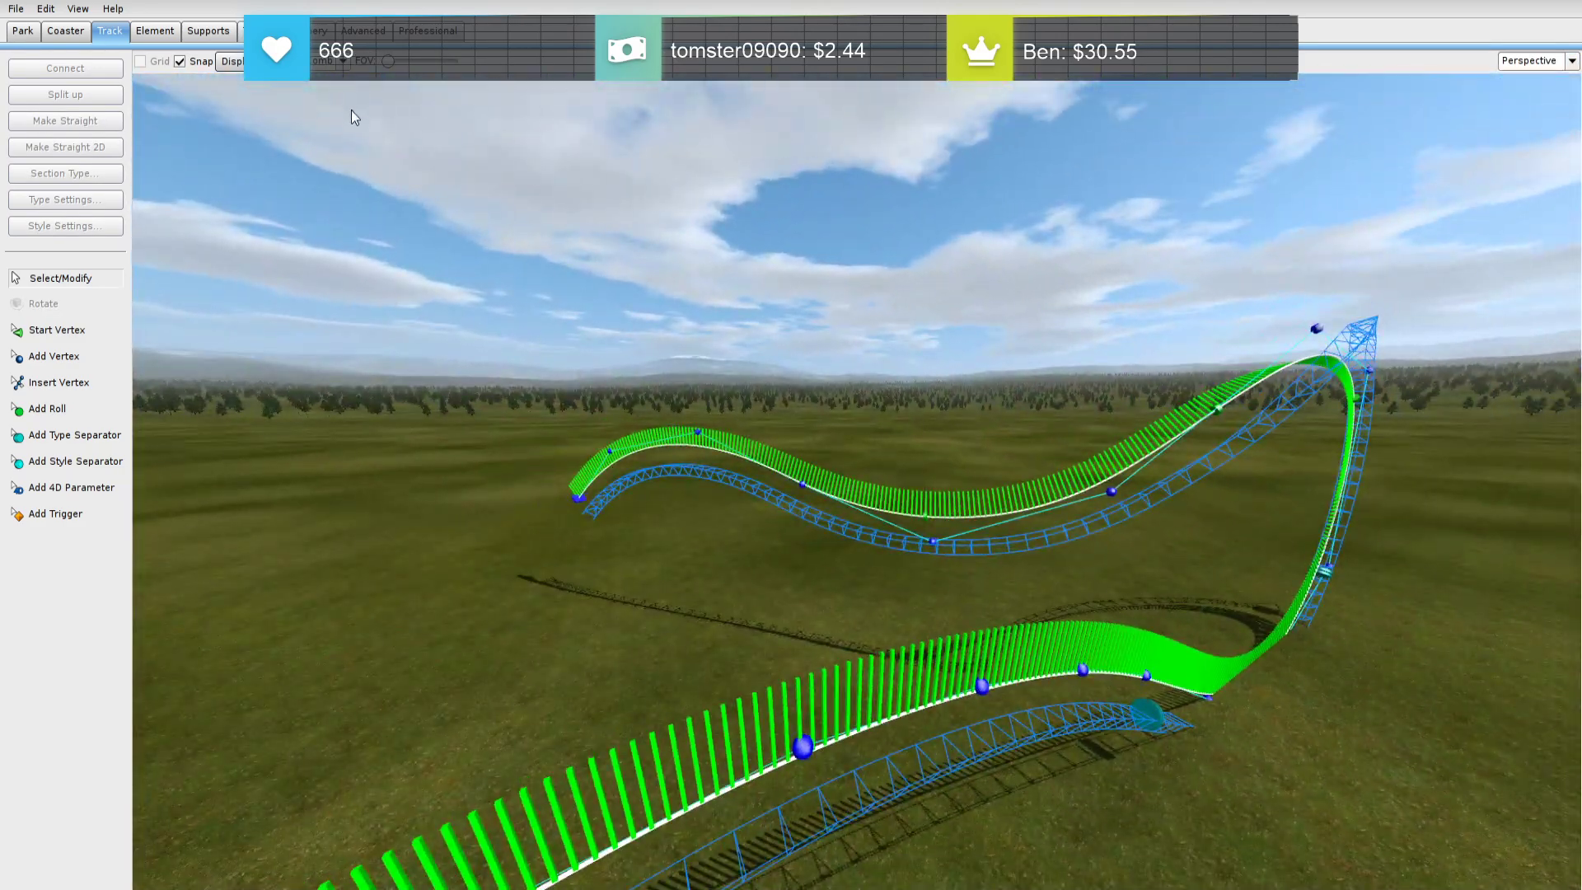
click(345, 66)
click(331, 162)
right_drag(862, 427, 919, 539)
key(w)
key(s)
Adjust the track point in the dip after the half loop and check the new hill against the layout
drag(857, 348, 878, 387)
key(s)
right_drag(882, 386, 959, 485)
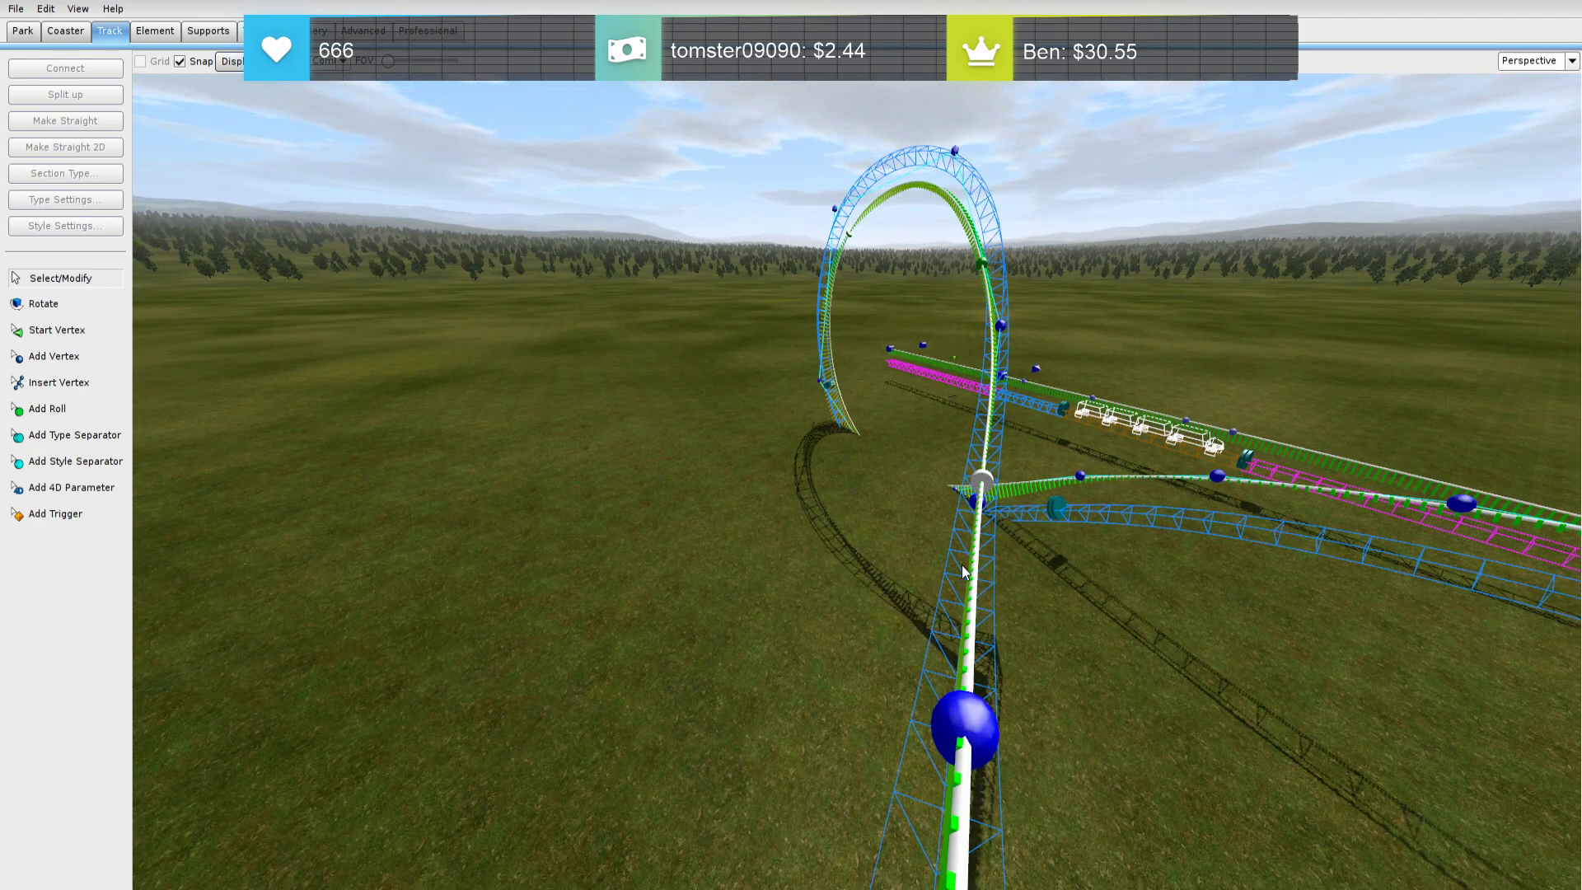
key(s)
right_drag(1075, 542, 1062, 634)
key(w)
key(s)
key(w)
key(s)
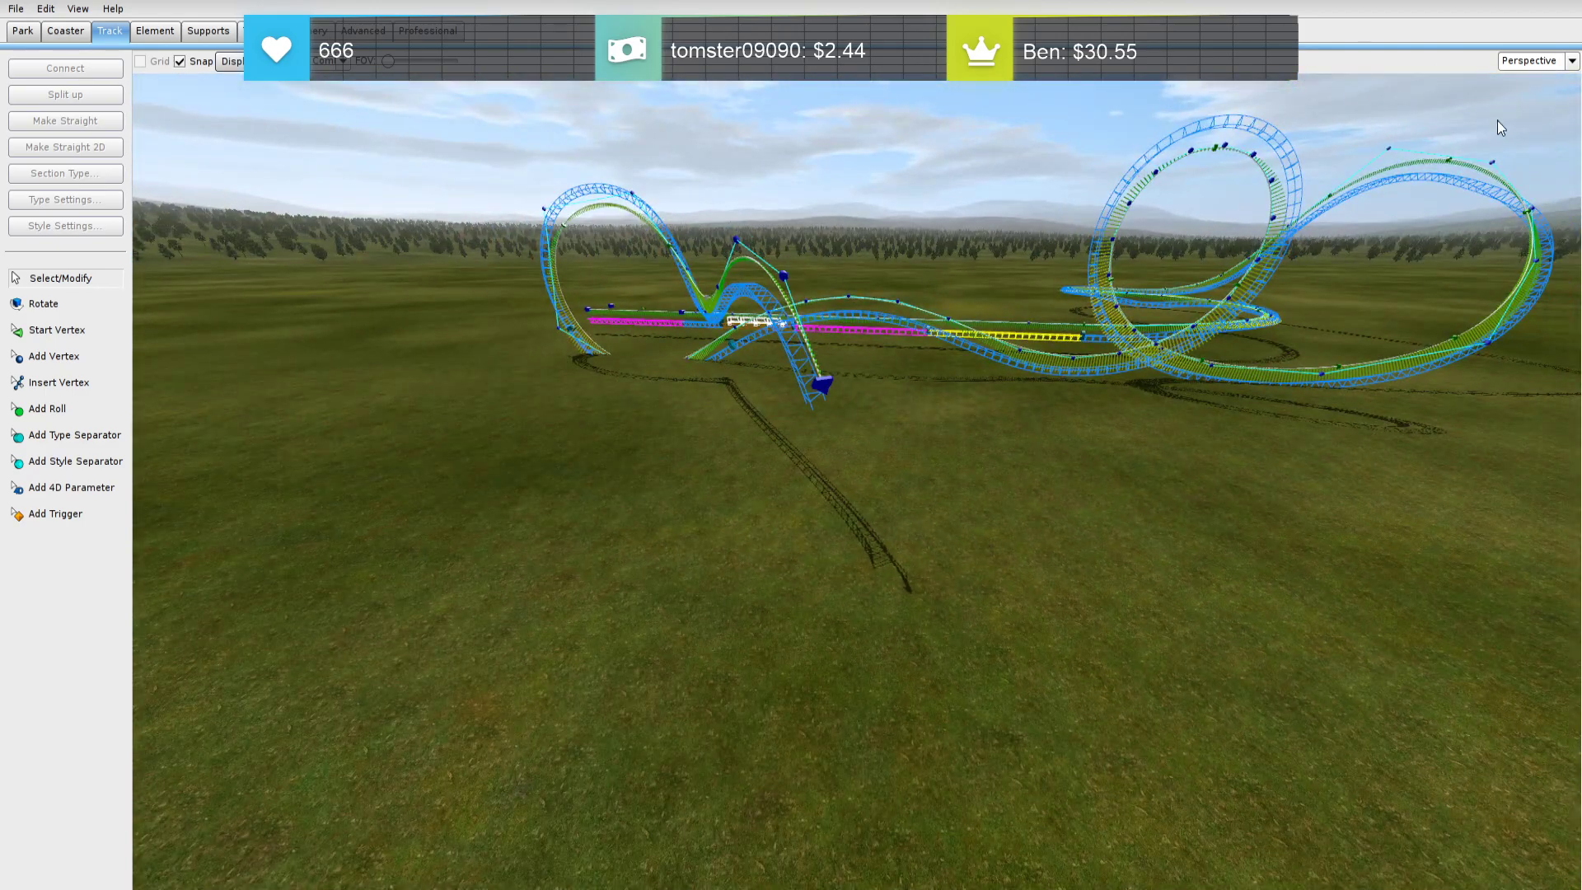
In the top view, add vertices from the new hill's end to carry the track around a wide turnaround
click(1572, 62)
click(1532, 97)
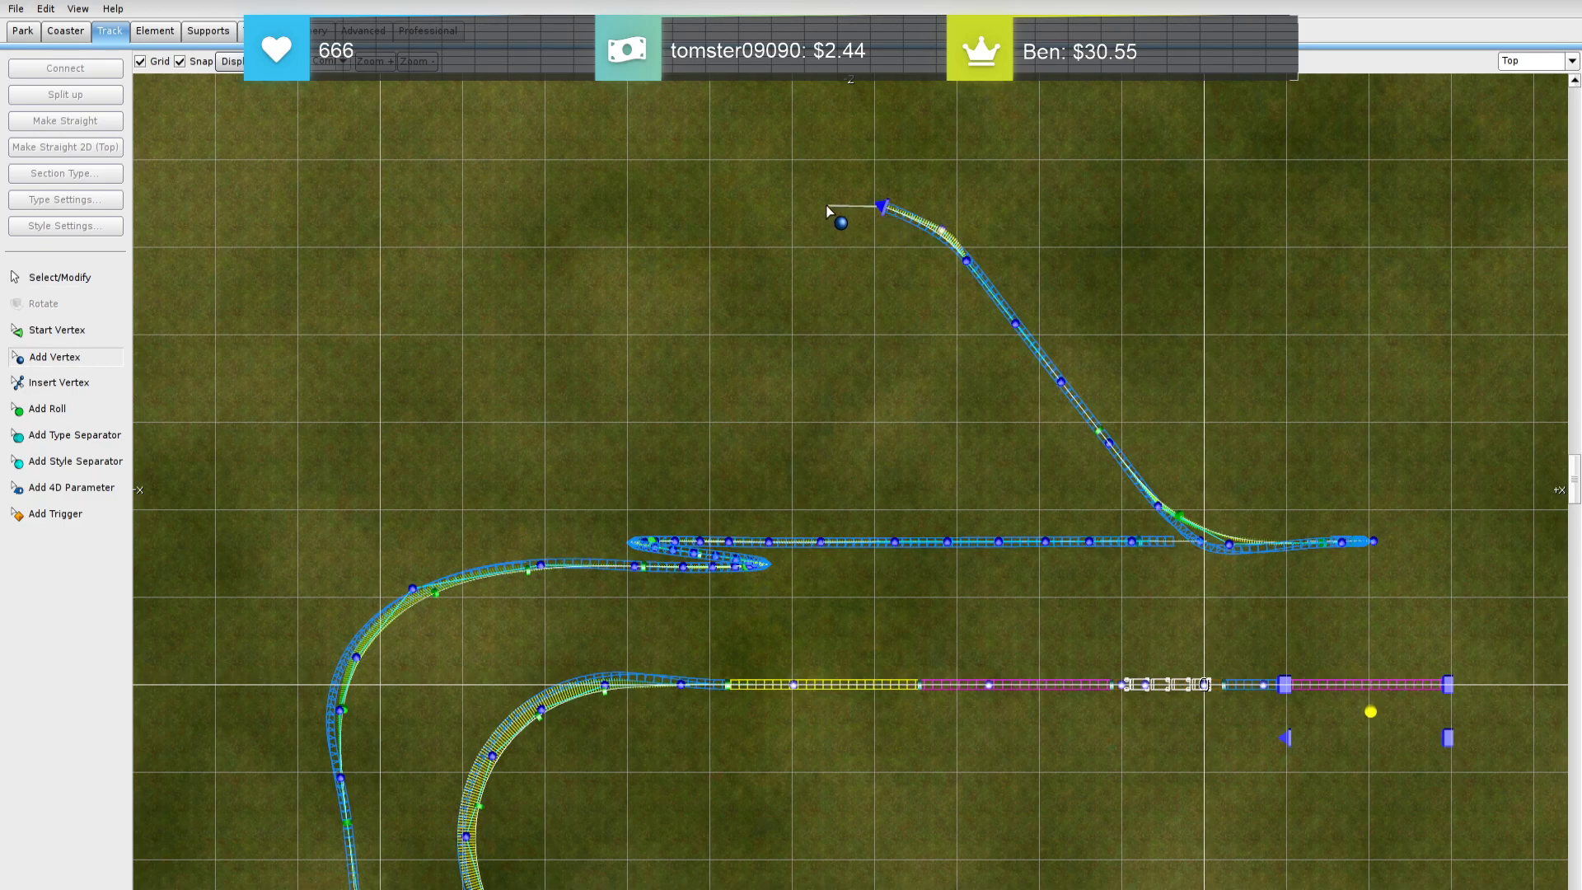
click(912, 393)
right_click(911, 391)
drag(667, 221, 933, 456)
drag(735, 209, 910, 400)
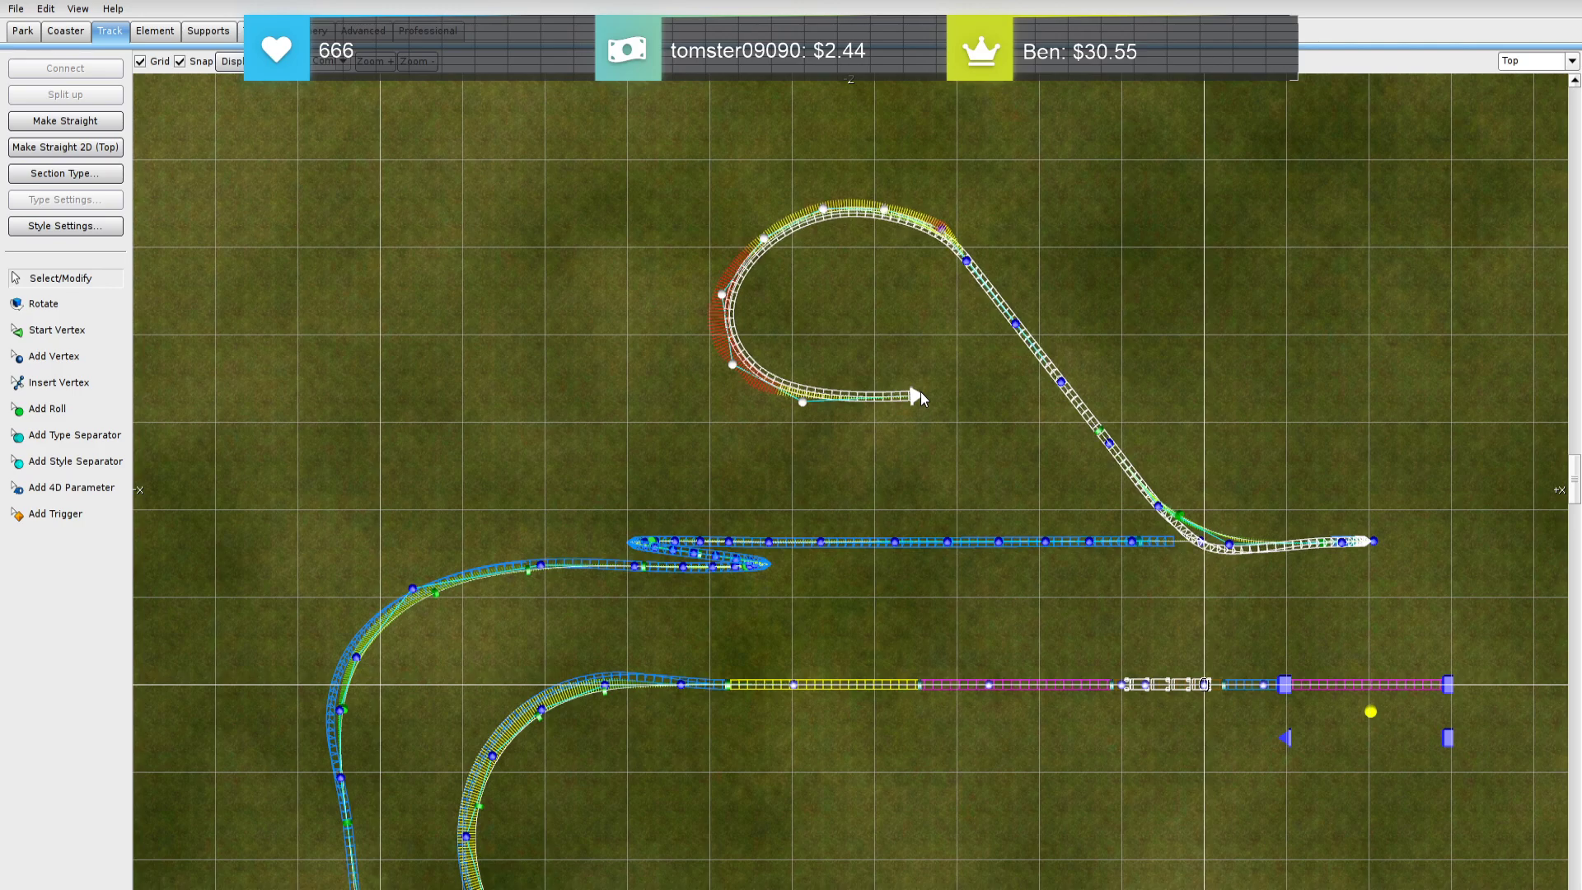
Depump the vertices of the hill's end and the new turnaround
drag(635, 149, 1041, 464)
click(155, 31)
click(65, 226)
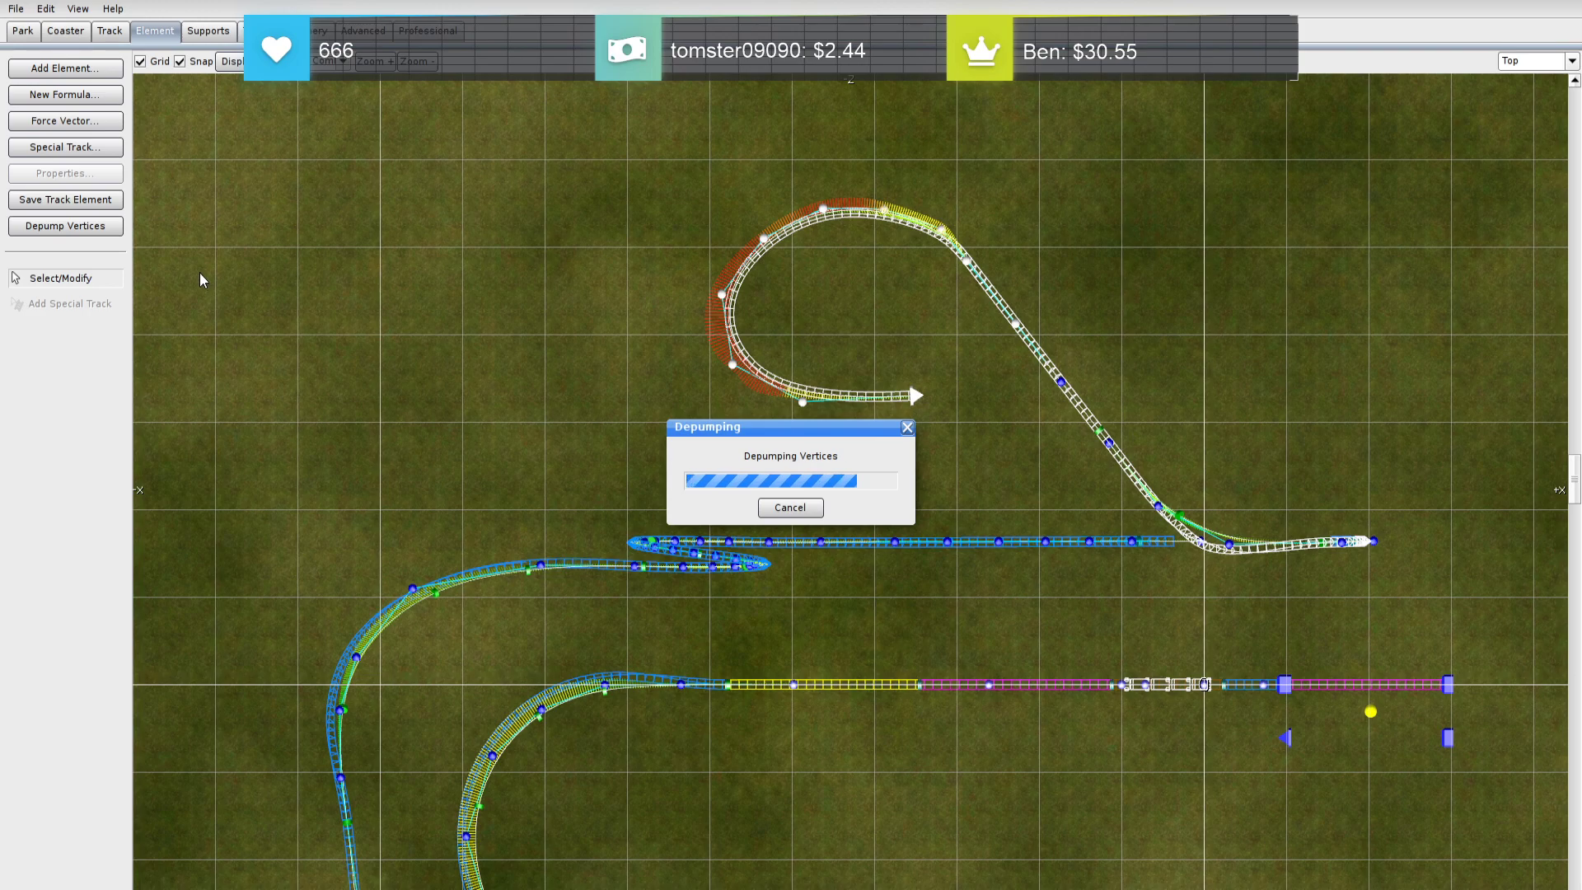
Return to the perspective view and add roll points on the new hill's descent and the turnaround's entry, both banked with No Lat. G-Force
click(1571, 61)
click(1528, 154)
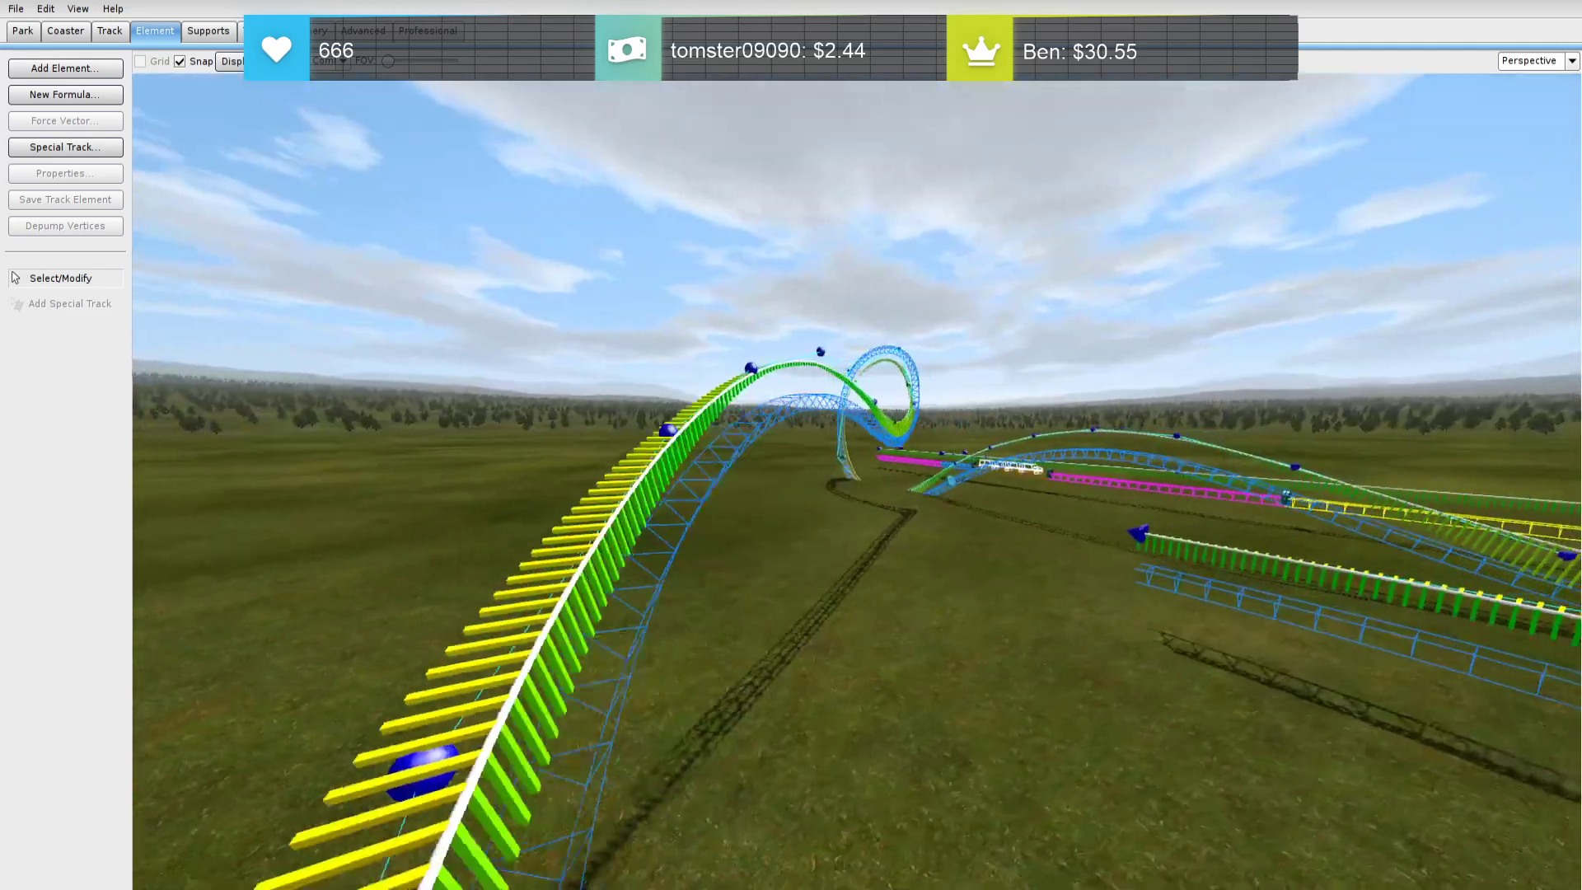
right_drag(1048, 306, 1047, 364)
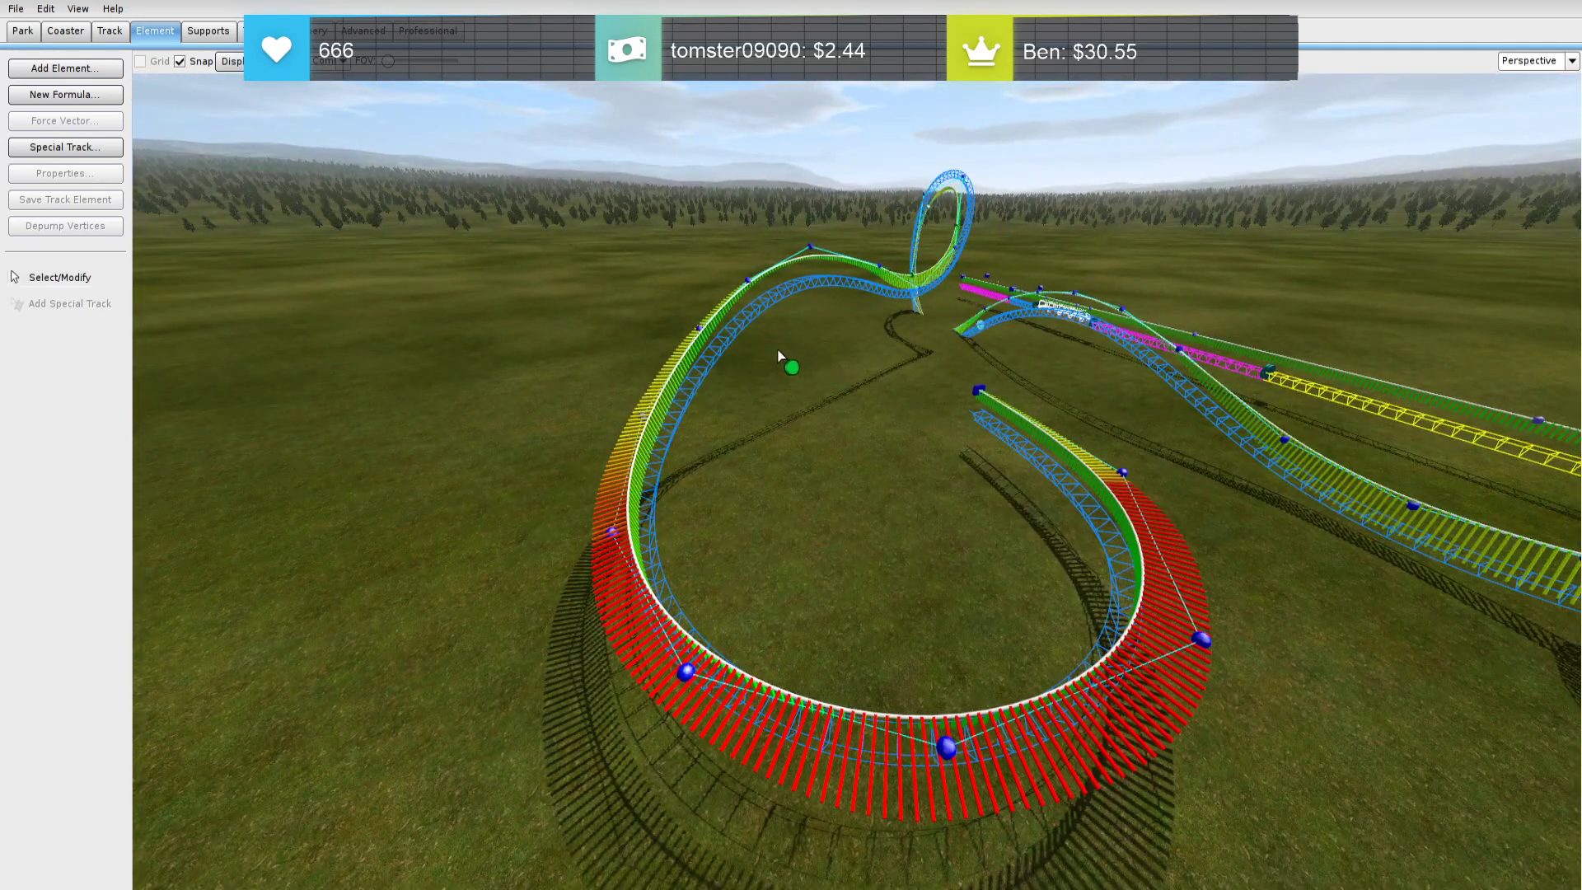
double_click(715, 313)
click(1031, 397)
click(1089, 364)
click(623, 593)
double_click(641, 570)
click(1065, 389)
click(1085, 365)
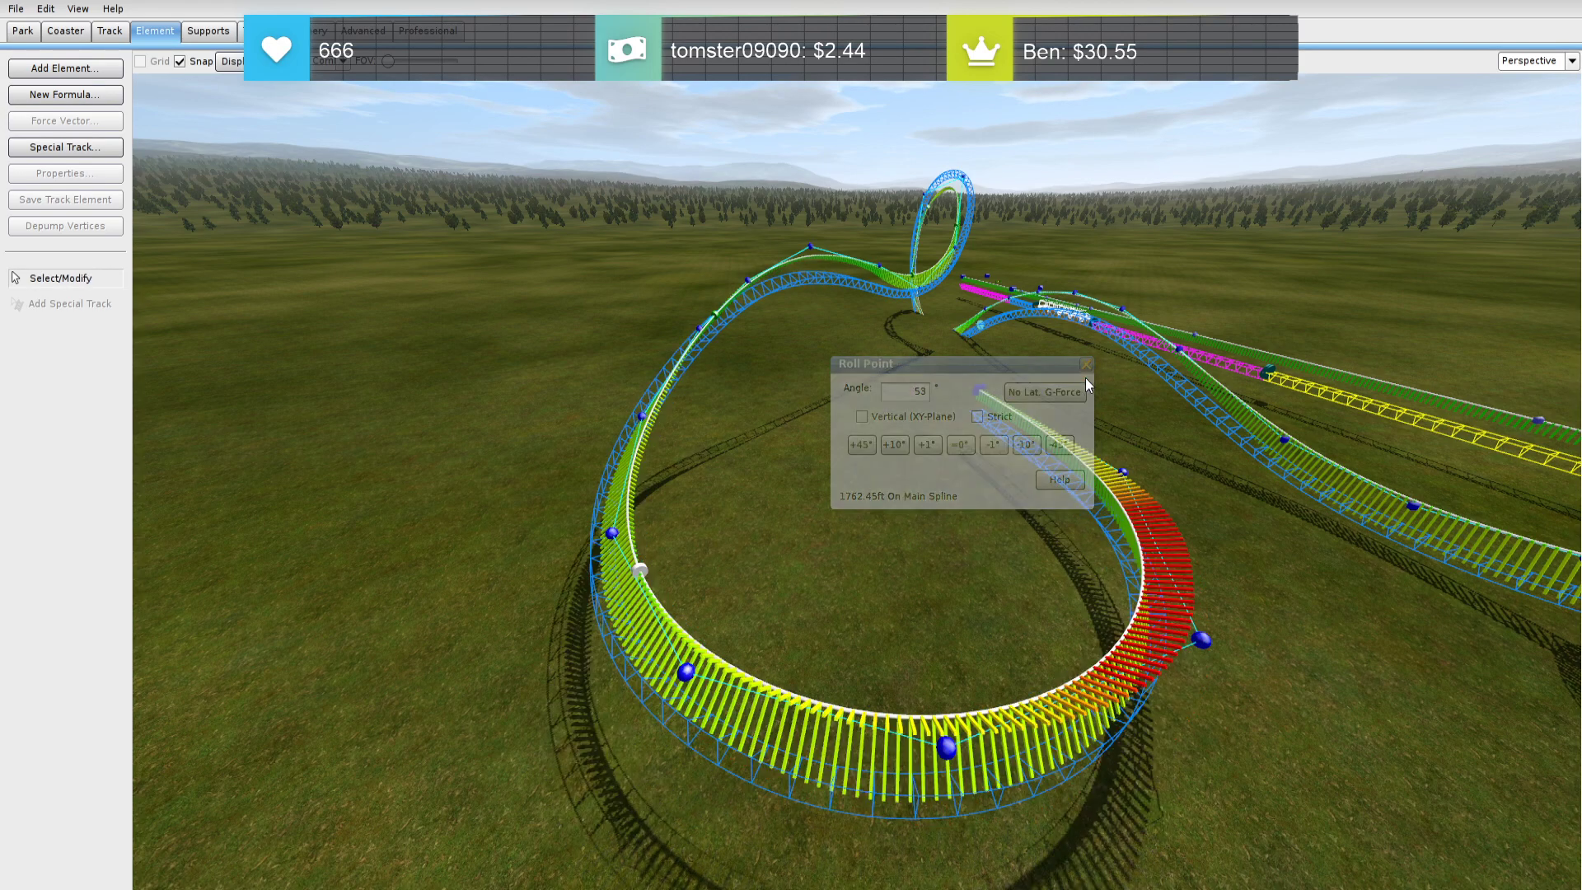
Add roll points on the middle and exit of the turnaround, banking each with No Lat. G-Force
click(1079, 675)
double_click(1082, 675)
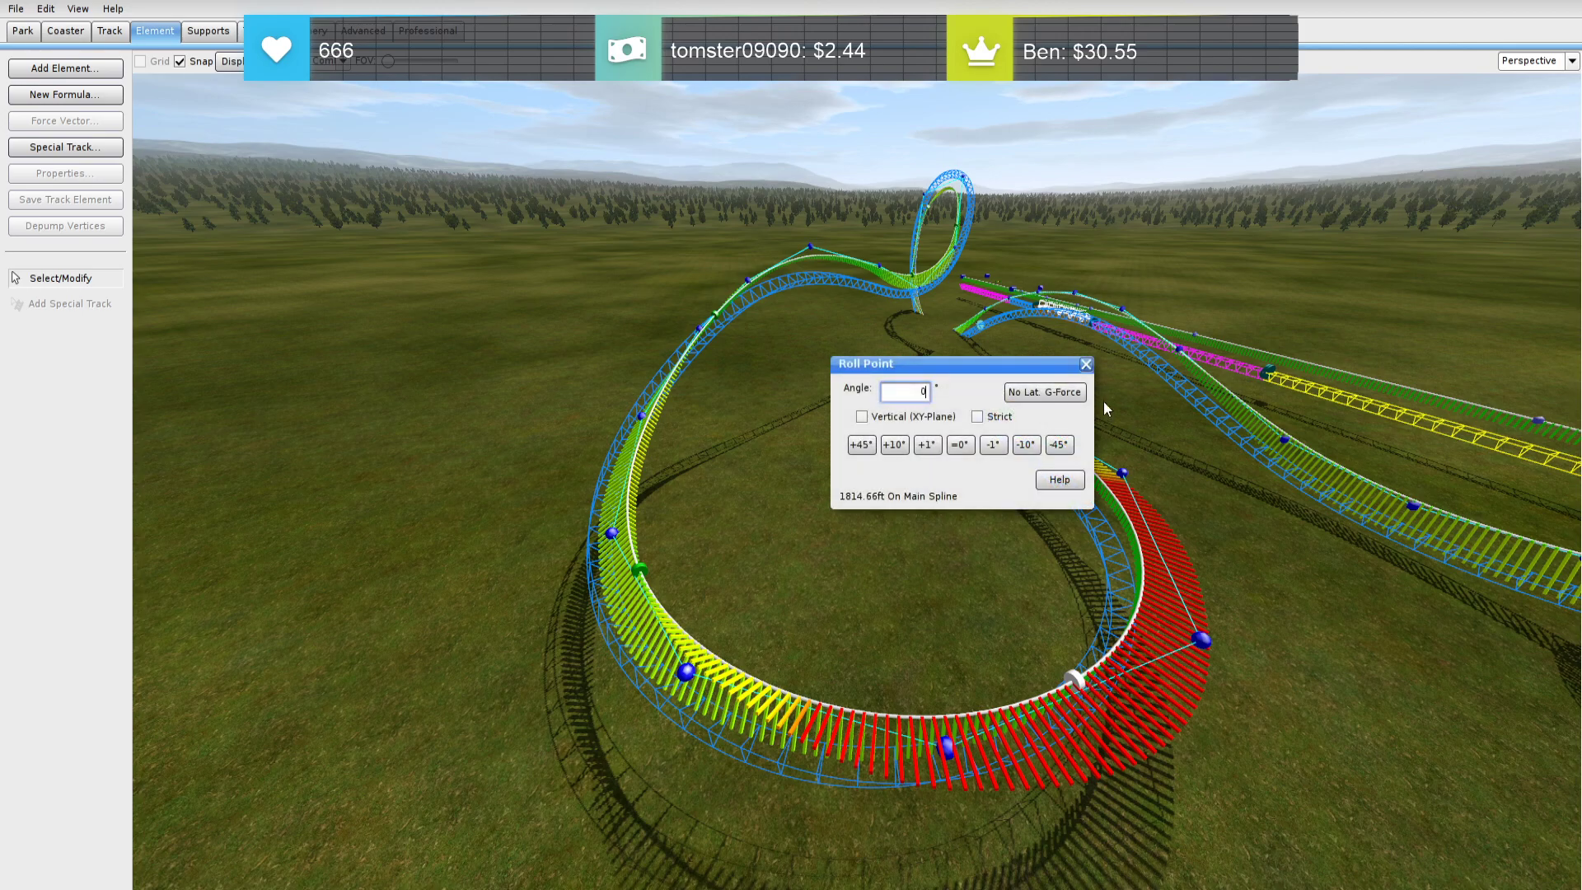
click(1071, 388)
click(1085, 364)
key(r)
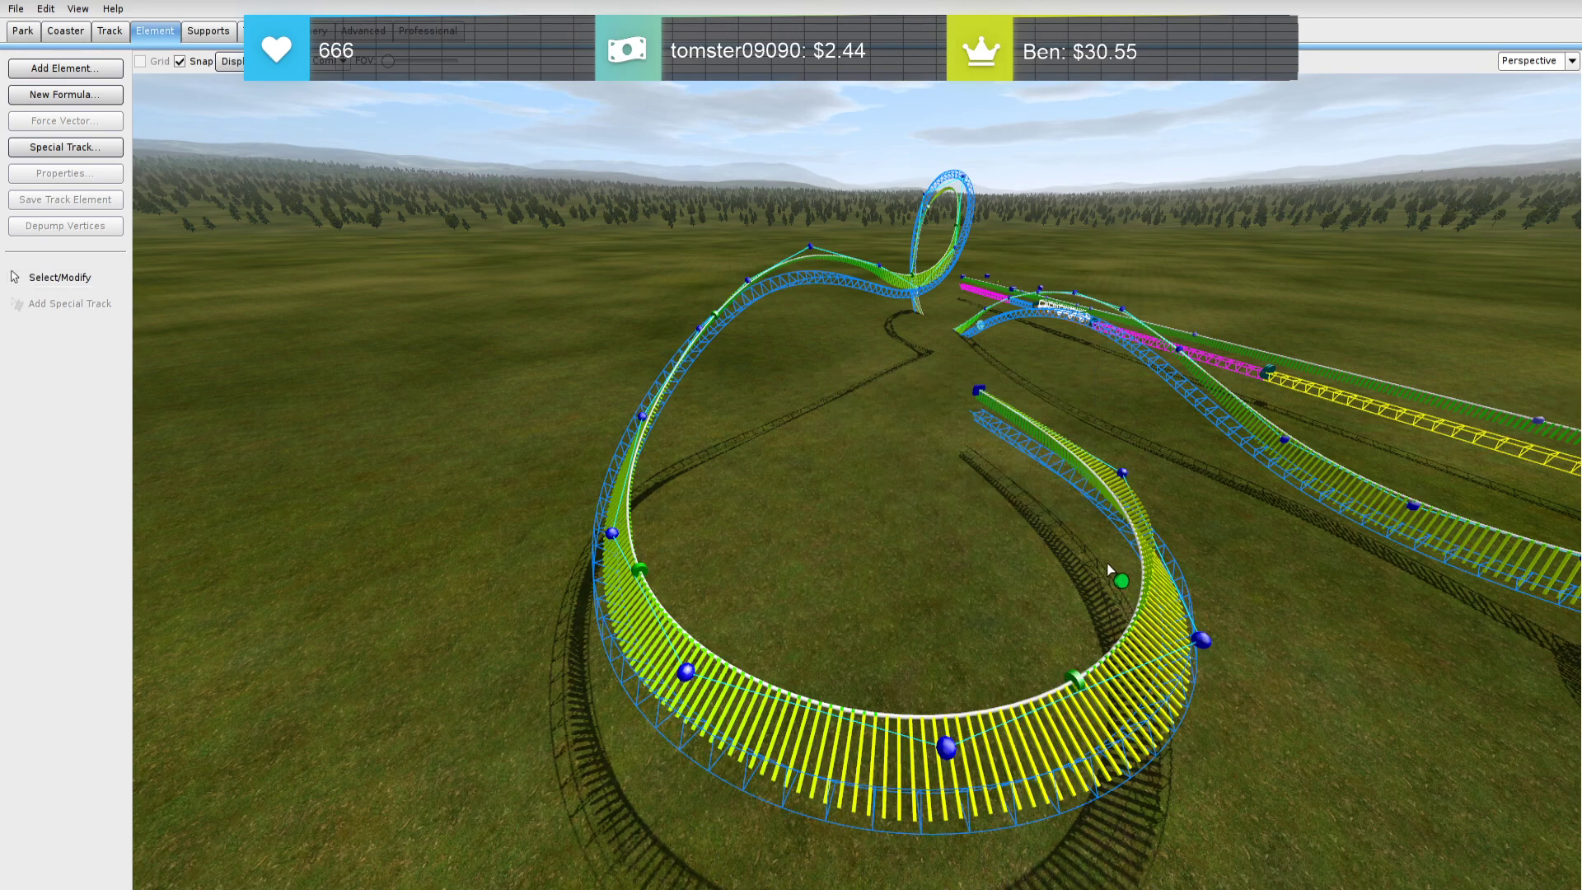
click(1085, 498)
double_click(1088, 504)
click(1071, 388)
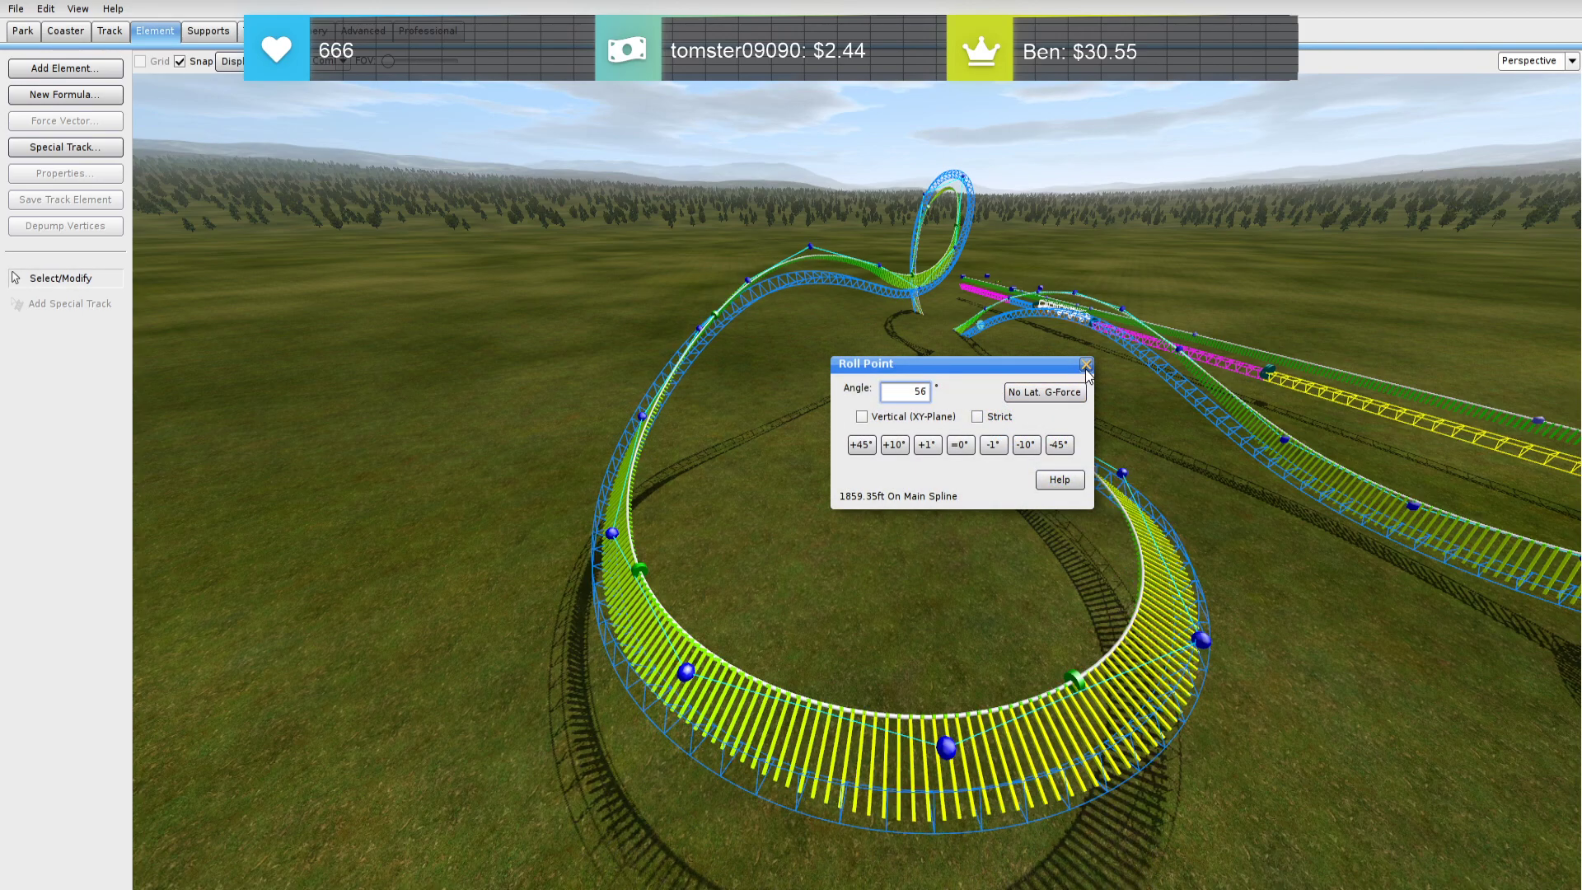
click(1085, 364)
Try lower and higher banking on the turnaround's entry roll point, ending at an angle of 63°
right_drag(1126, 464, 788, 487)
double_click(790, 490)
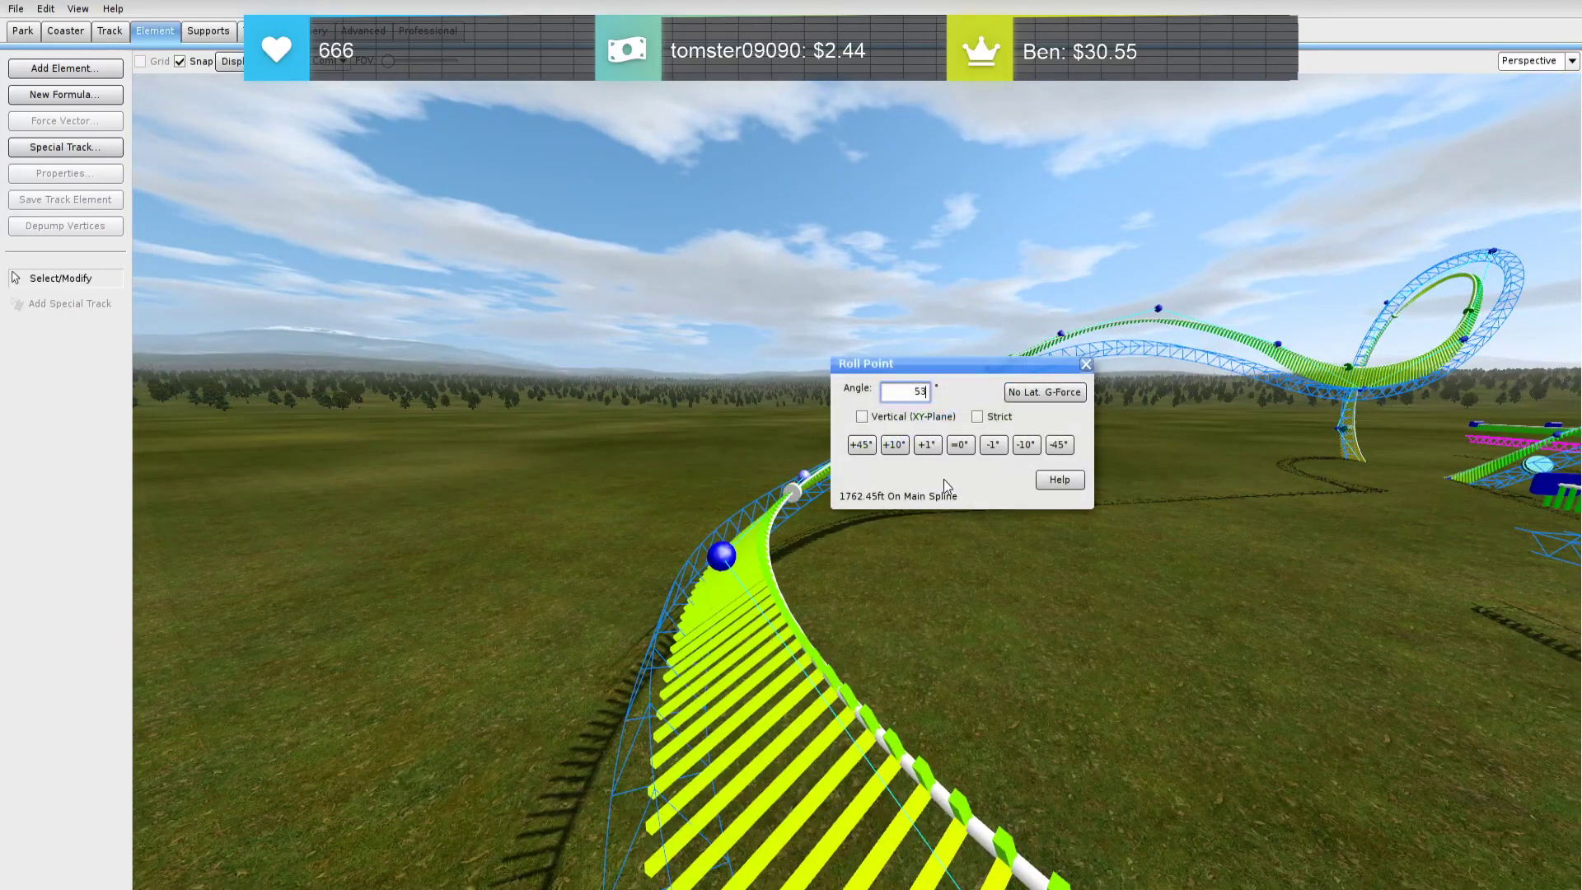
double_click(1035, 445)
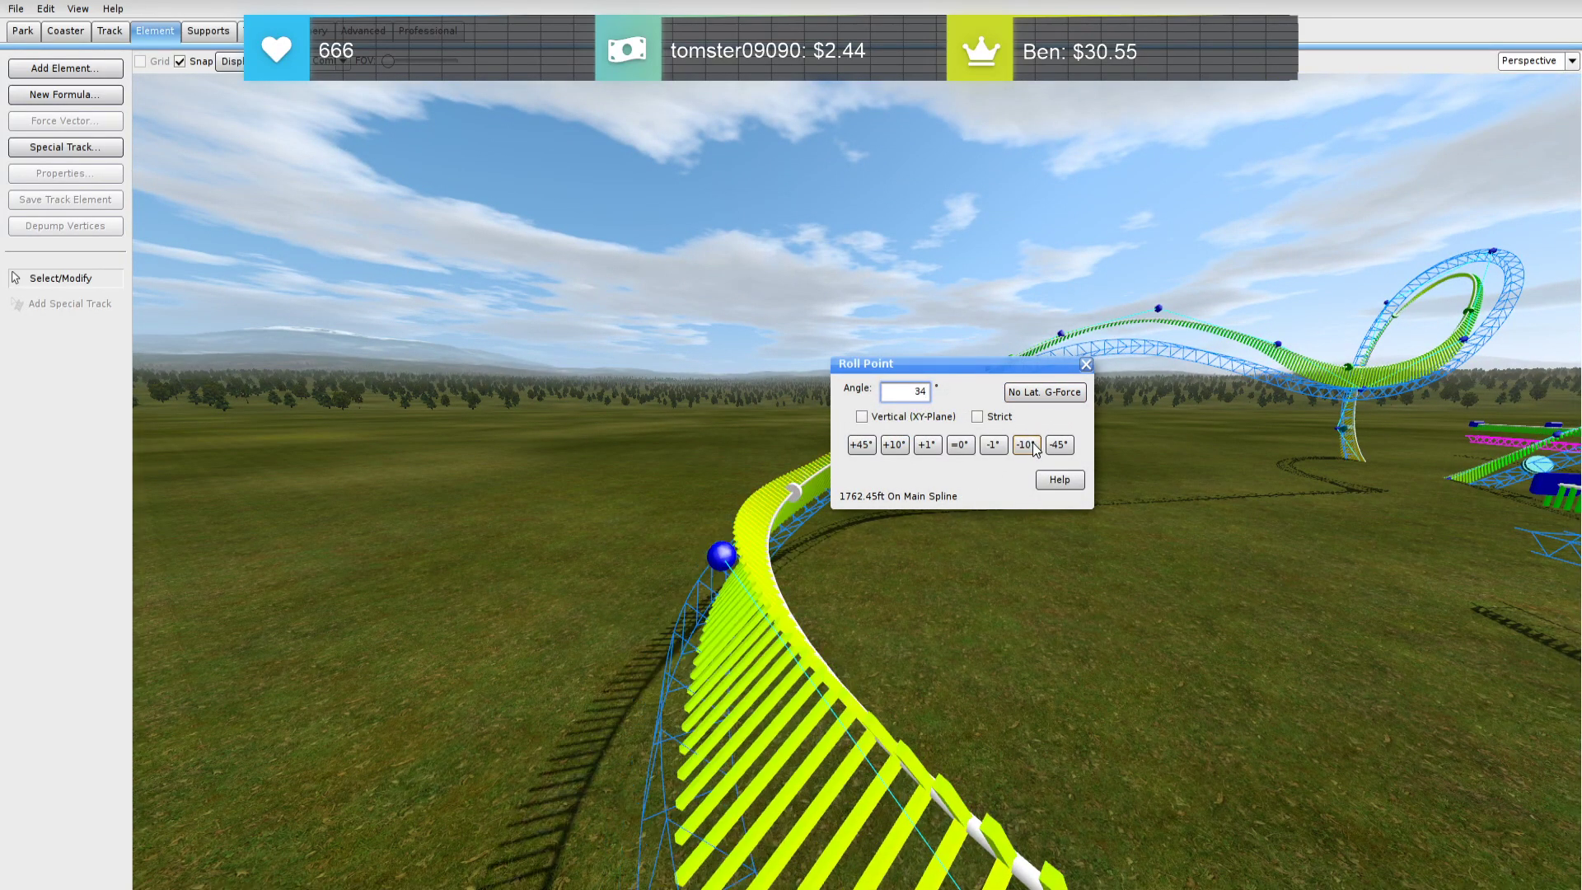
double_click(892, 449)
click(899, 448)
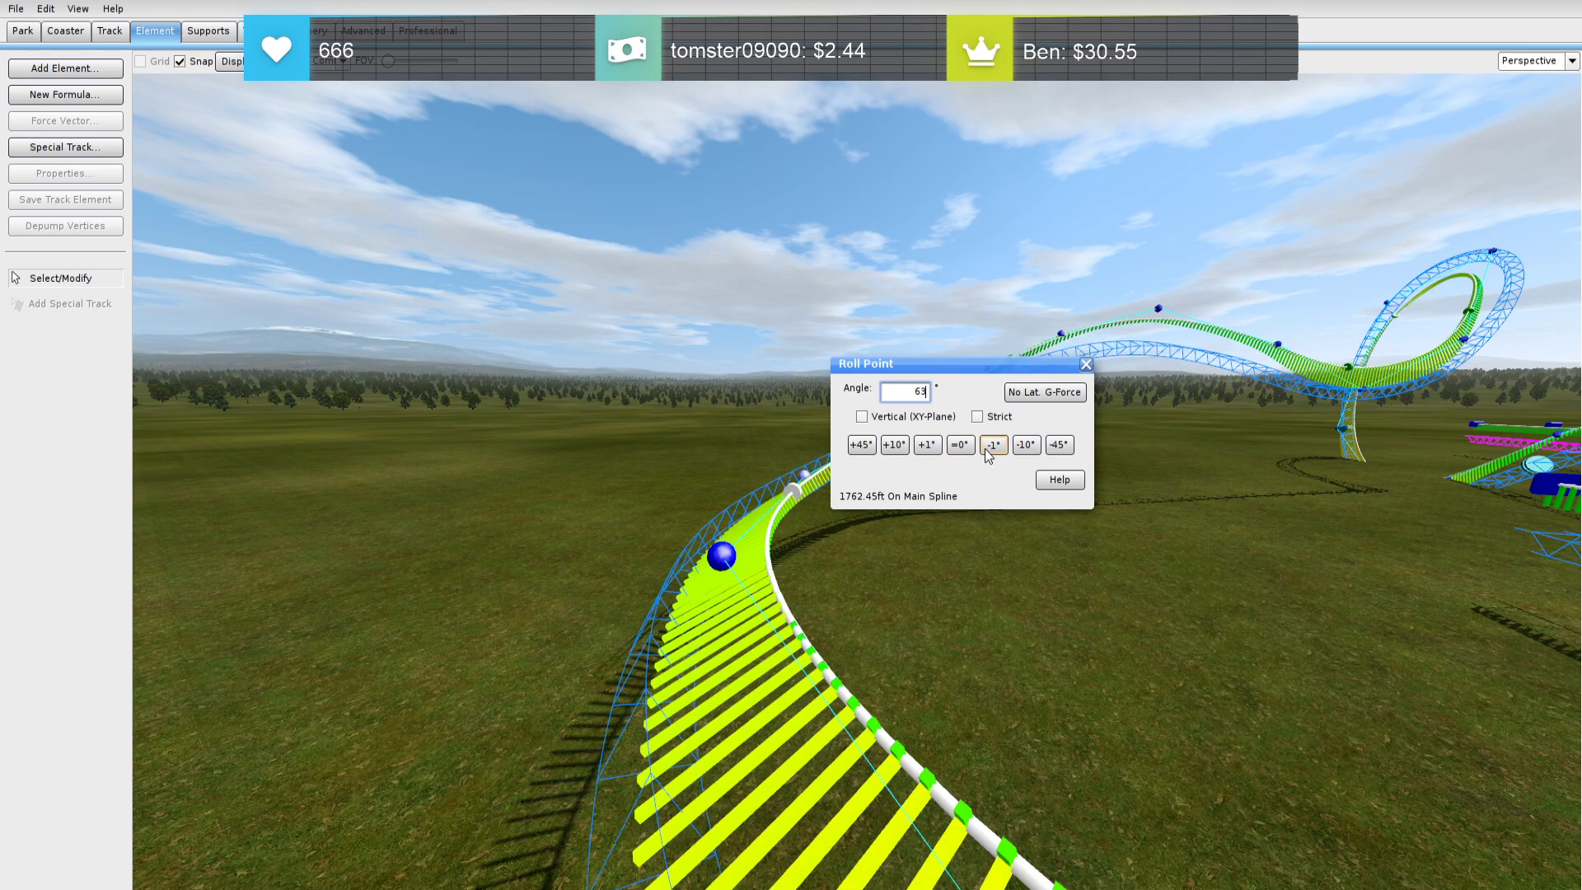
click(1086, 365)
Add a roll point on the crest of the new hill and bank it with No Lat. G-Force
right_drag(1030, 434, 877, 502)
key(w)
key(s)
key(w)
key(s)
key(w)
key(r)
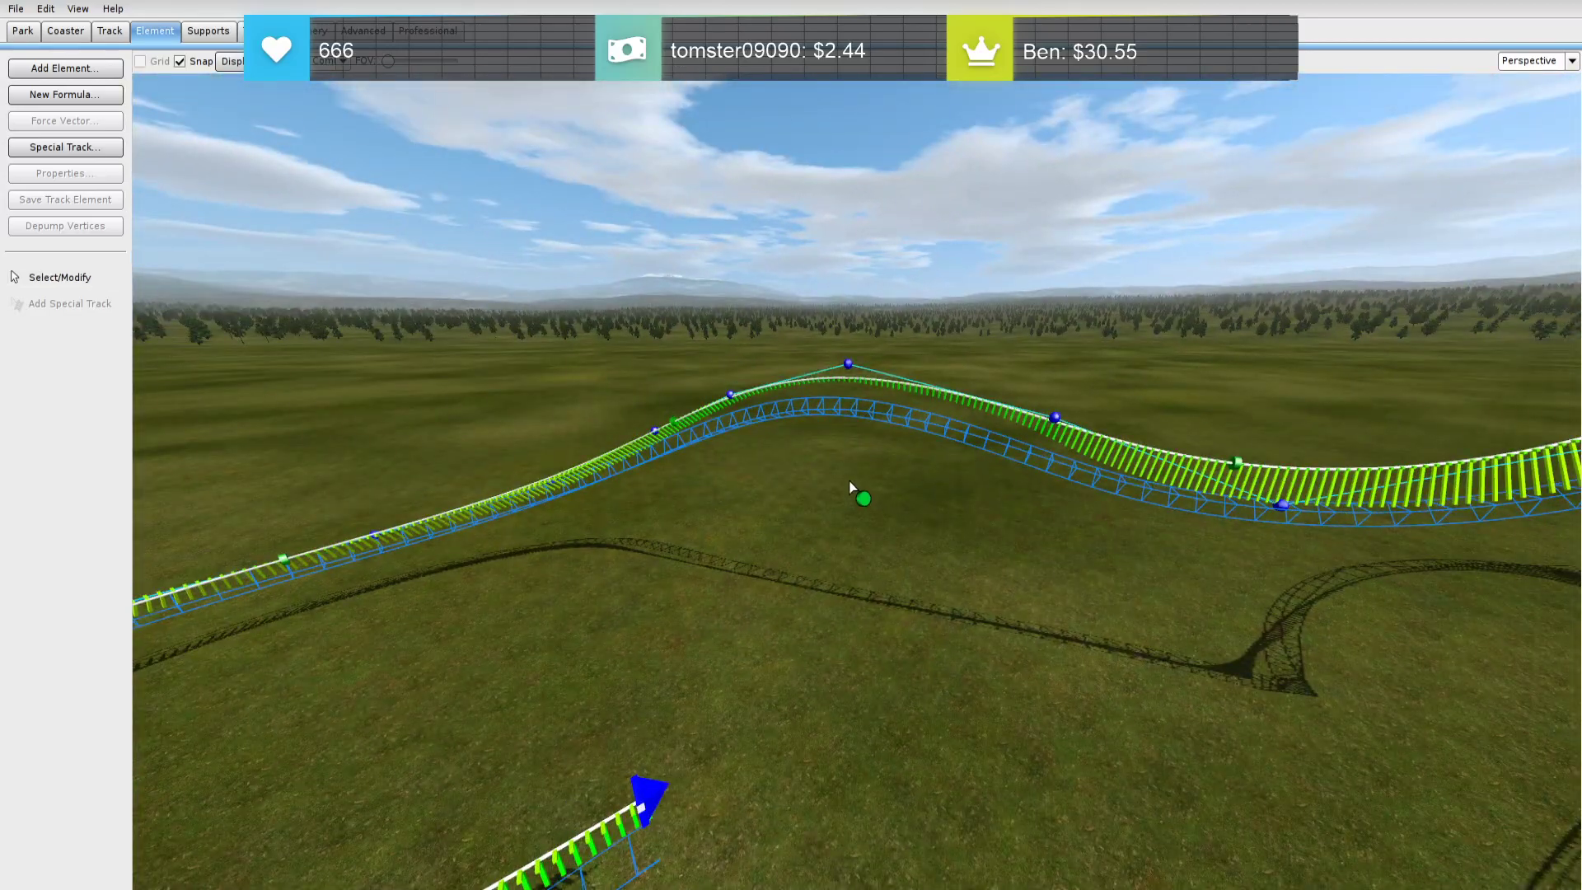
click(814, 403)
double_click(812, 380)
click(1041, 397)
click(1086, 364)
Shift the roll point in the dip before the new hill along the track and switch the track display to the Speed Comb
right_drag(1084, 366, 1000, 439)
key(d)
key(s)
key(d)
key(a)
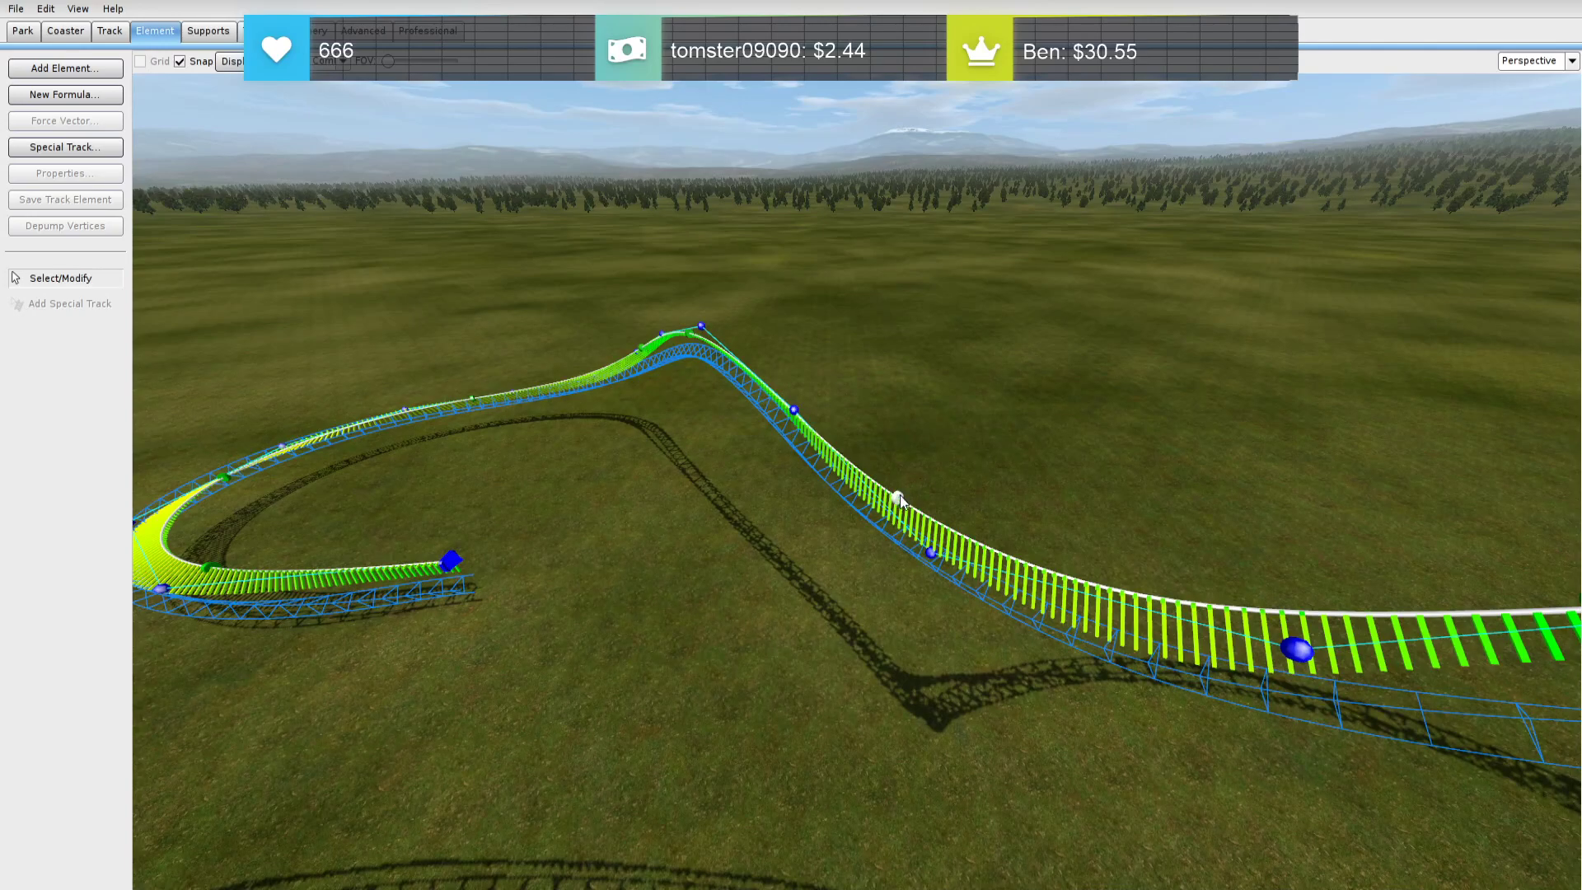
click(341, 64)
click(341, 64)
click(342, 64)
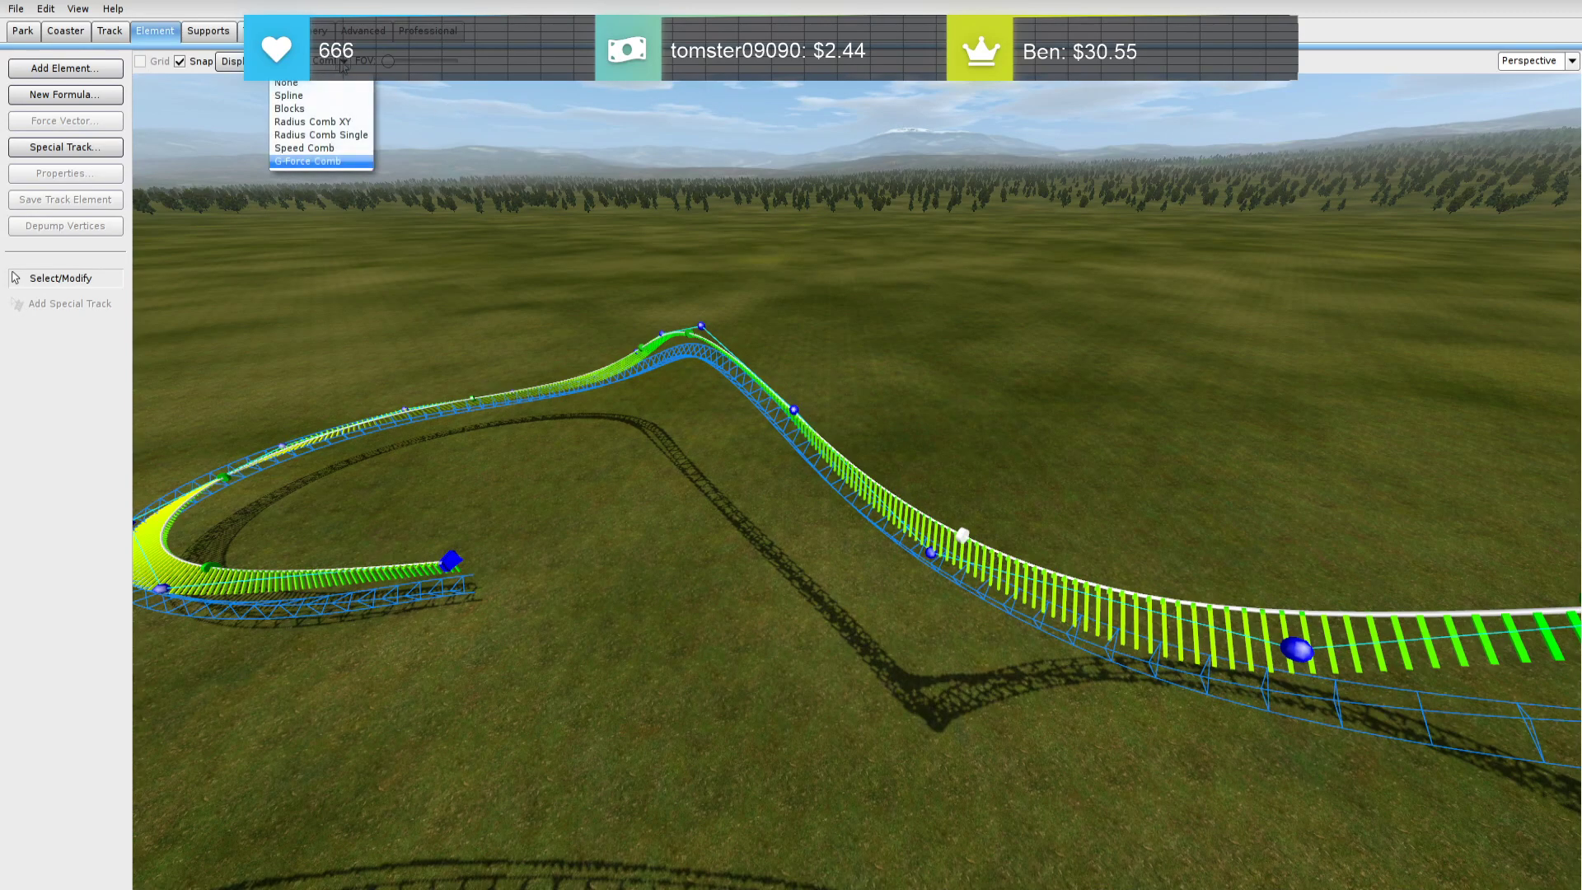
click(327, 151)
Add two type separators close together on the straight at the turnaround's open end
key(d)
right_drag(649, 379, 828, 321)
key(w)
key(s)
key(w)
click(108, 31)
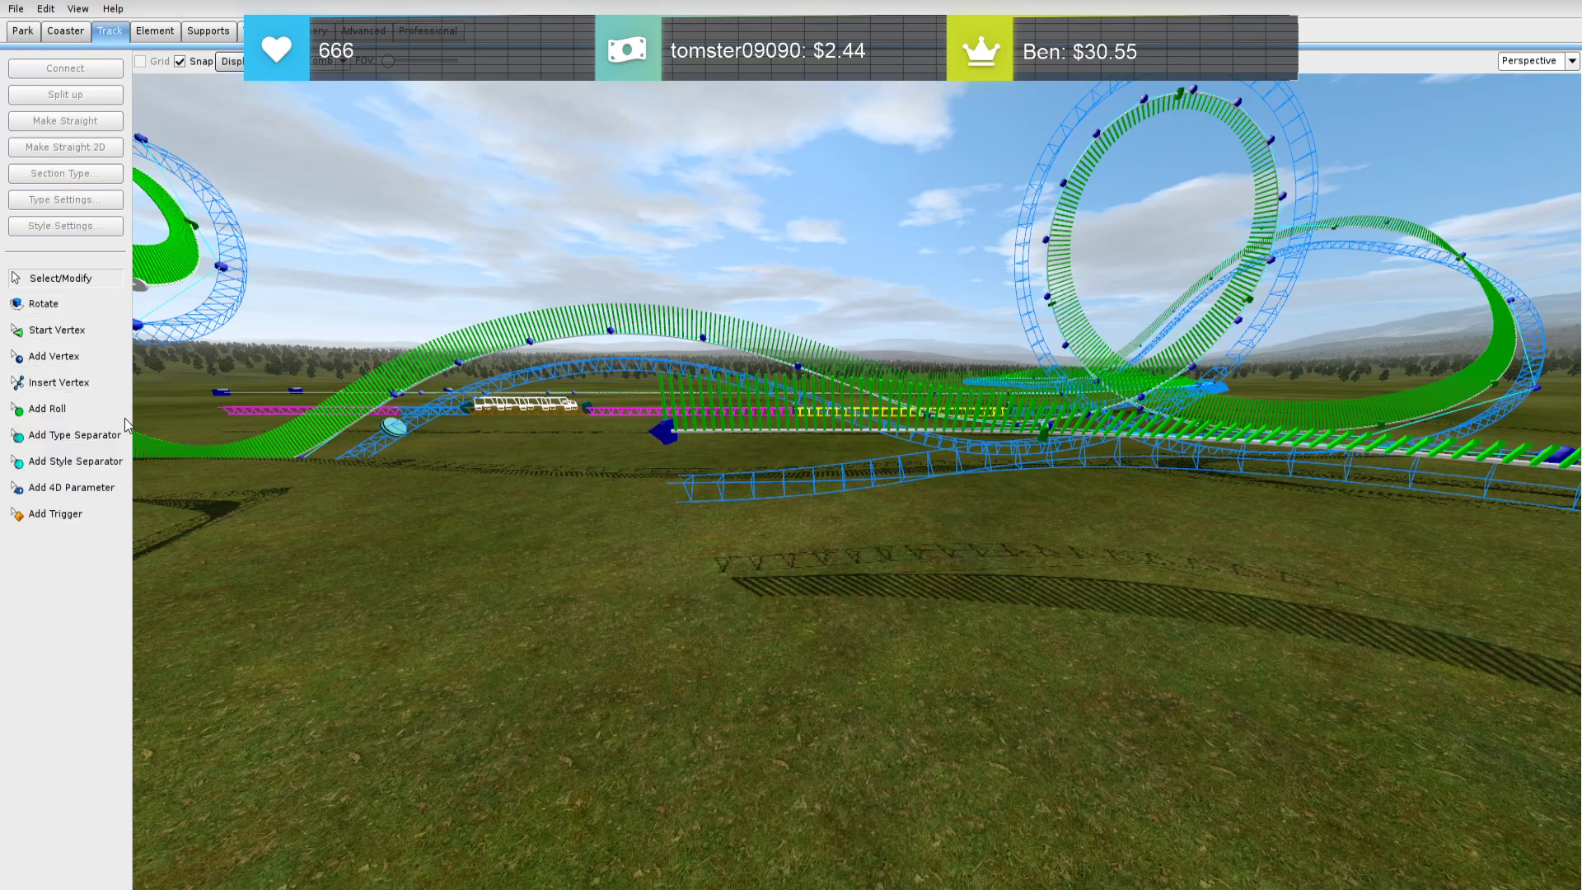
click(830, 481)
key(Escape)
click(749, 484)
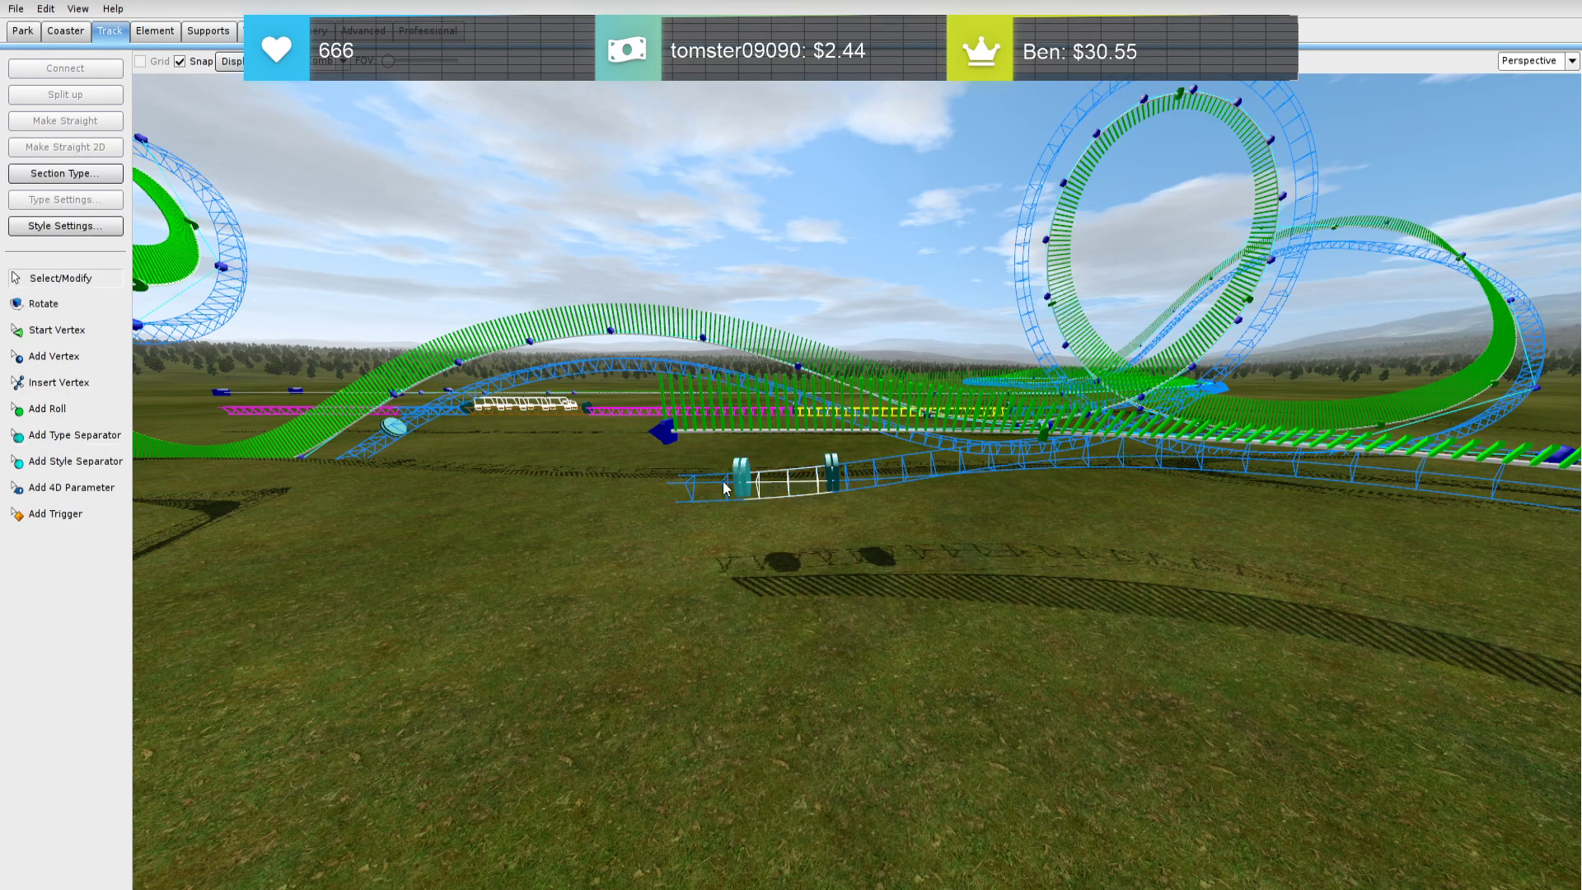
Set the section between the two new separators and the final track section to the Brake type
click(80, 175)
click(107, 258)
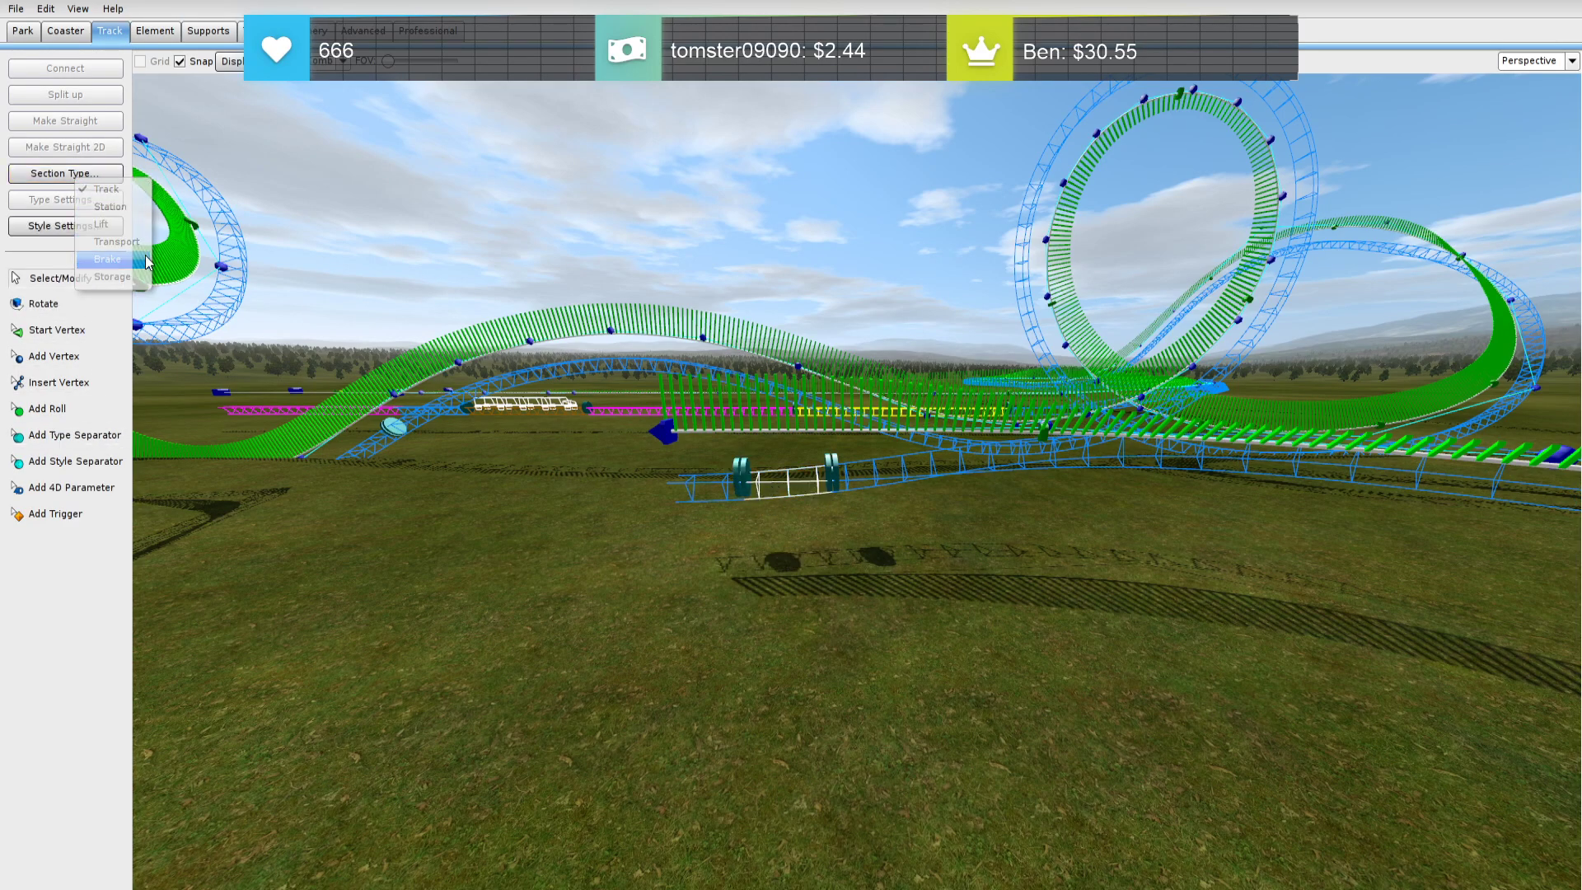
click(90, 177)
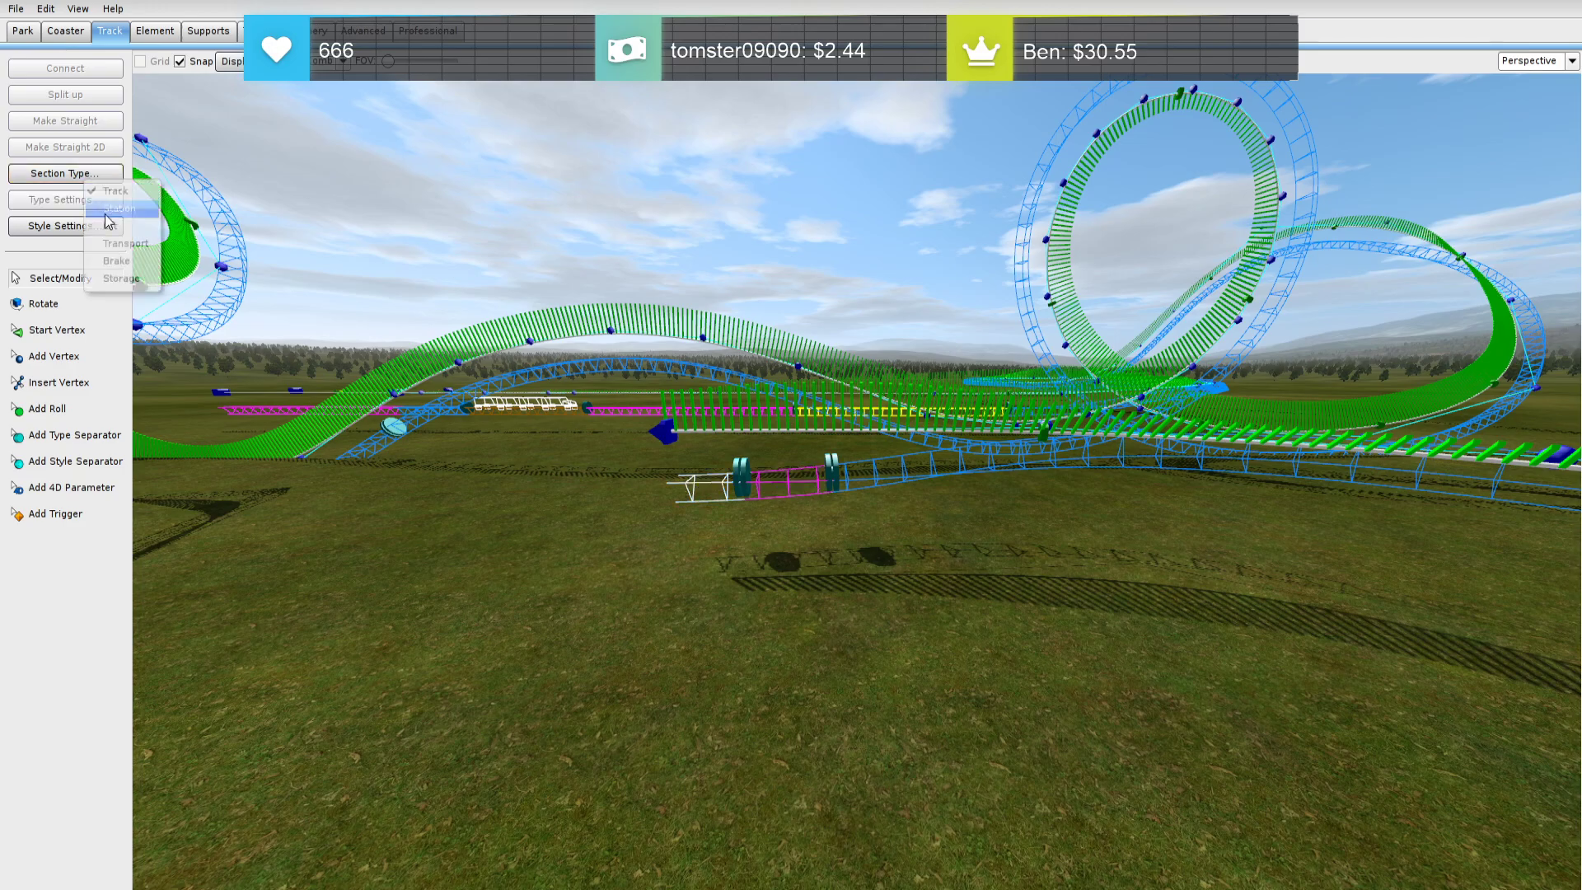
click(107, 263)
Freeze the Mack coaster and view the finished track across the whole layout
key(s)
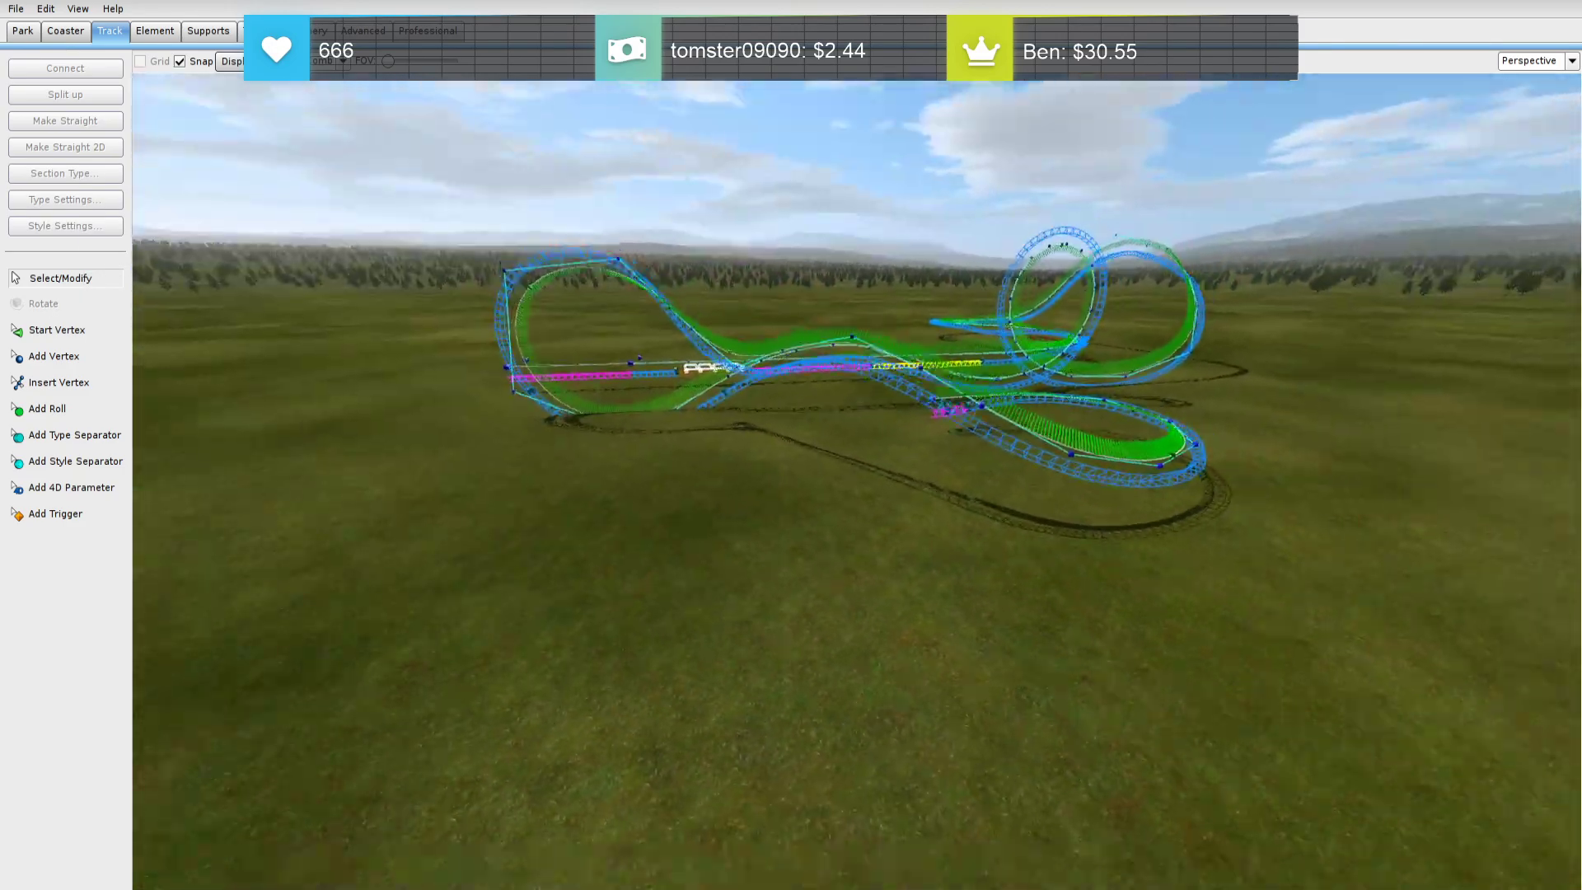
right_drag(577, 622, 519, 622)
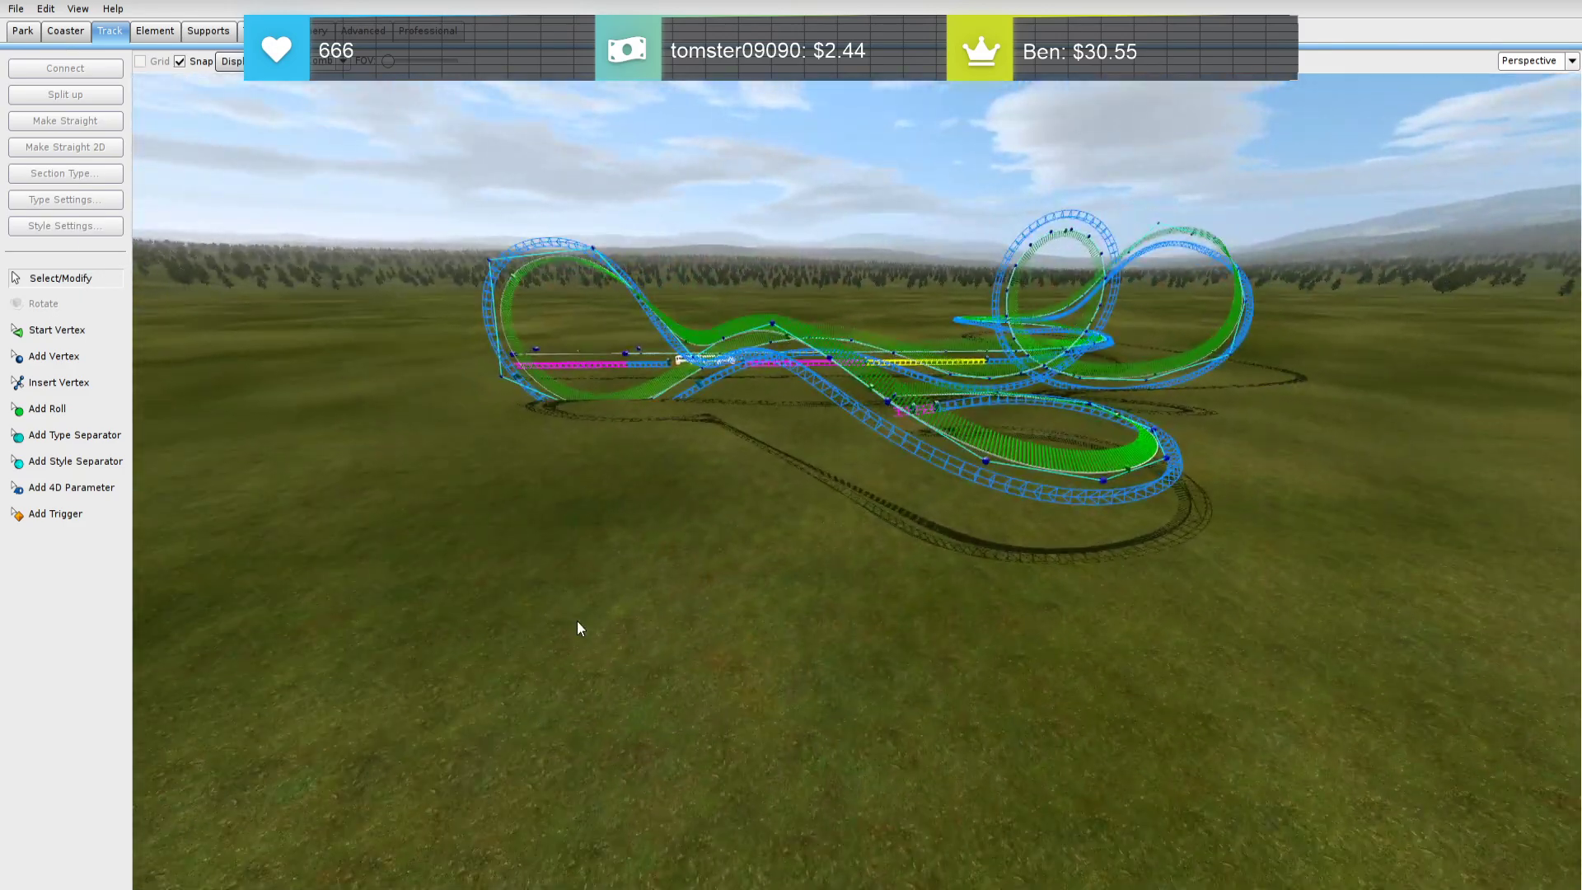
click(66, 31)
click(78, 322)
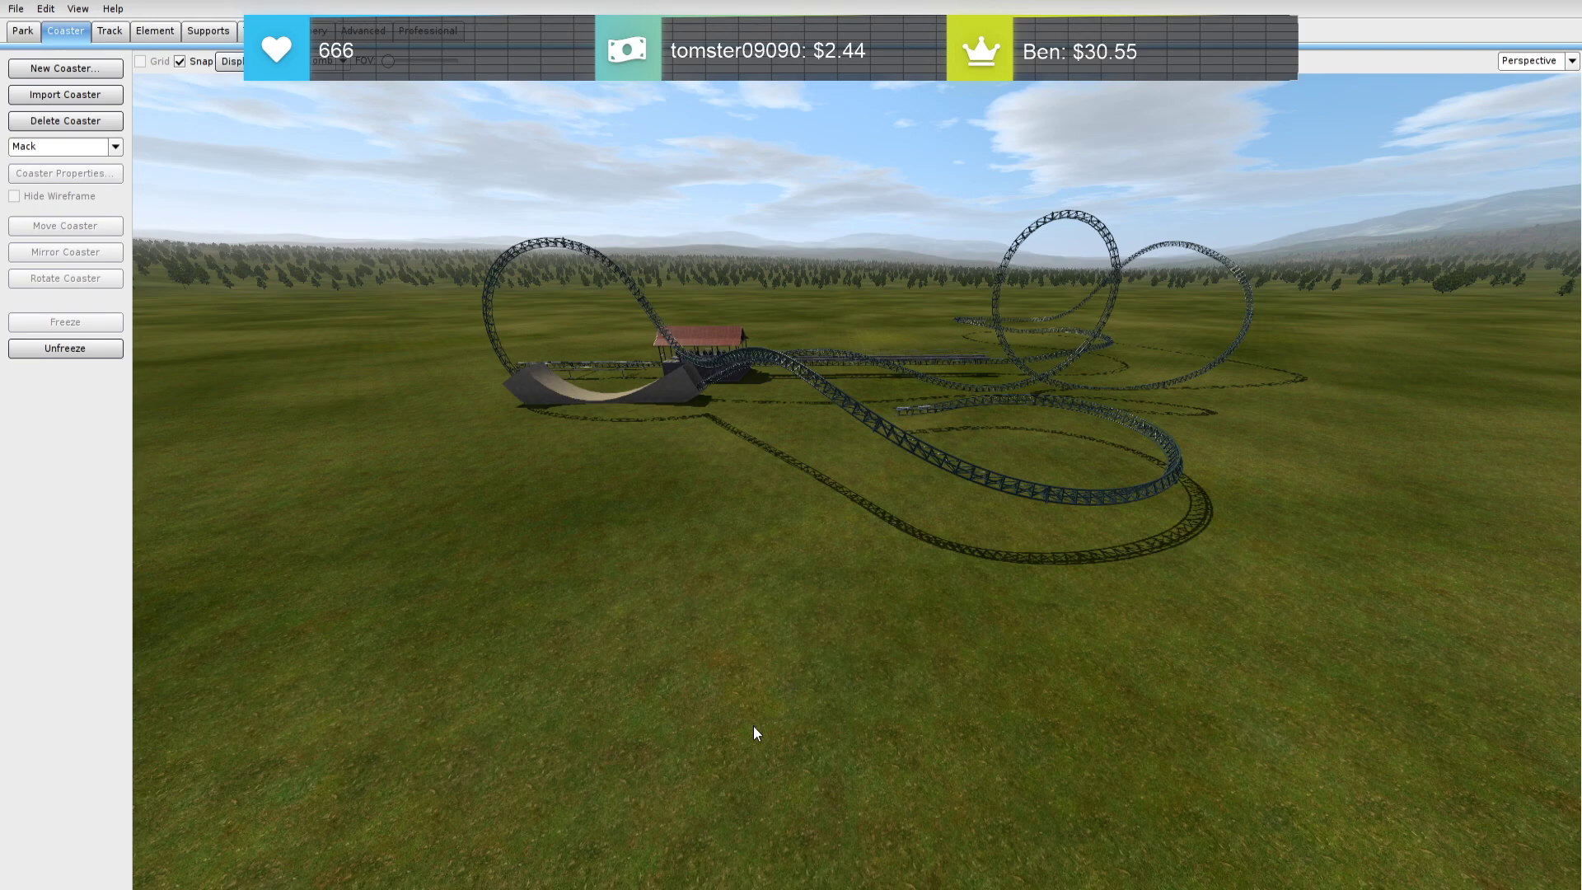
right_drag(753, 725, 208, 367)
Leave the editor saving the project's changes, test-run the coaster in the simulator, and return to the editor
click(18, 6)
click(116, 205)
click(711, 494)
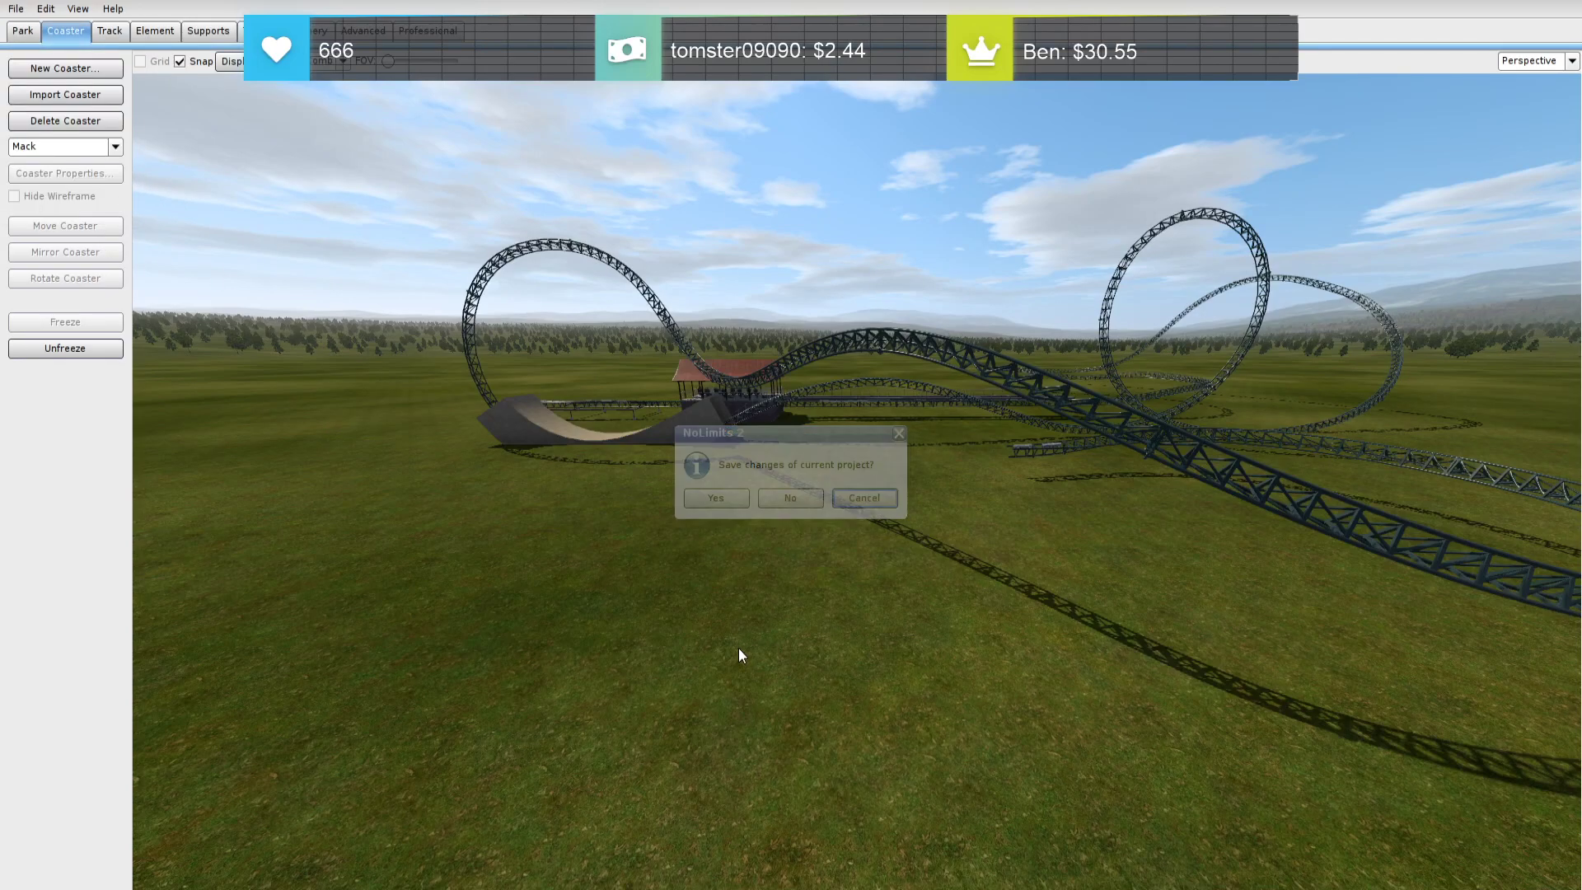
click(518, 822)
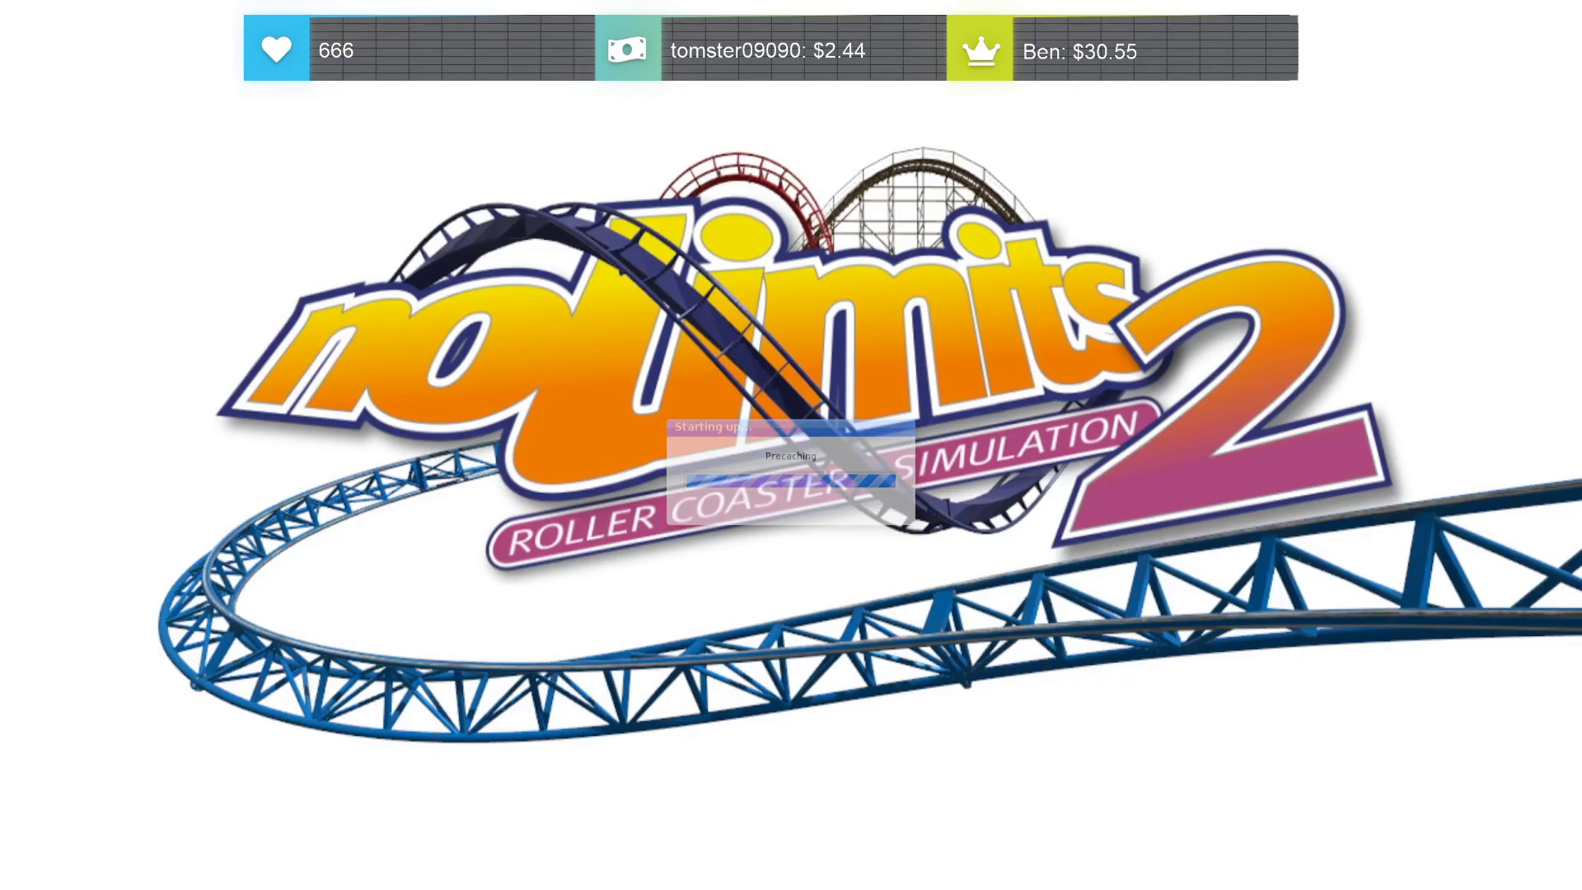
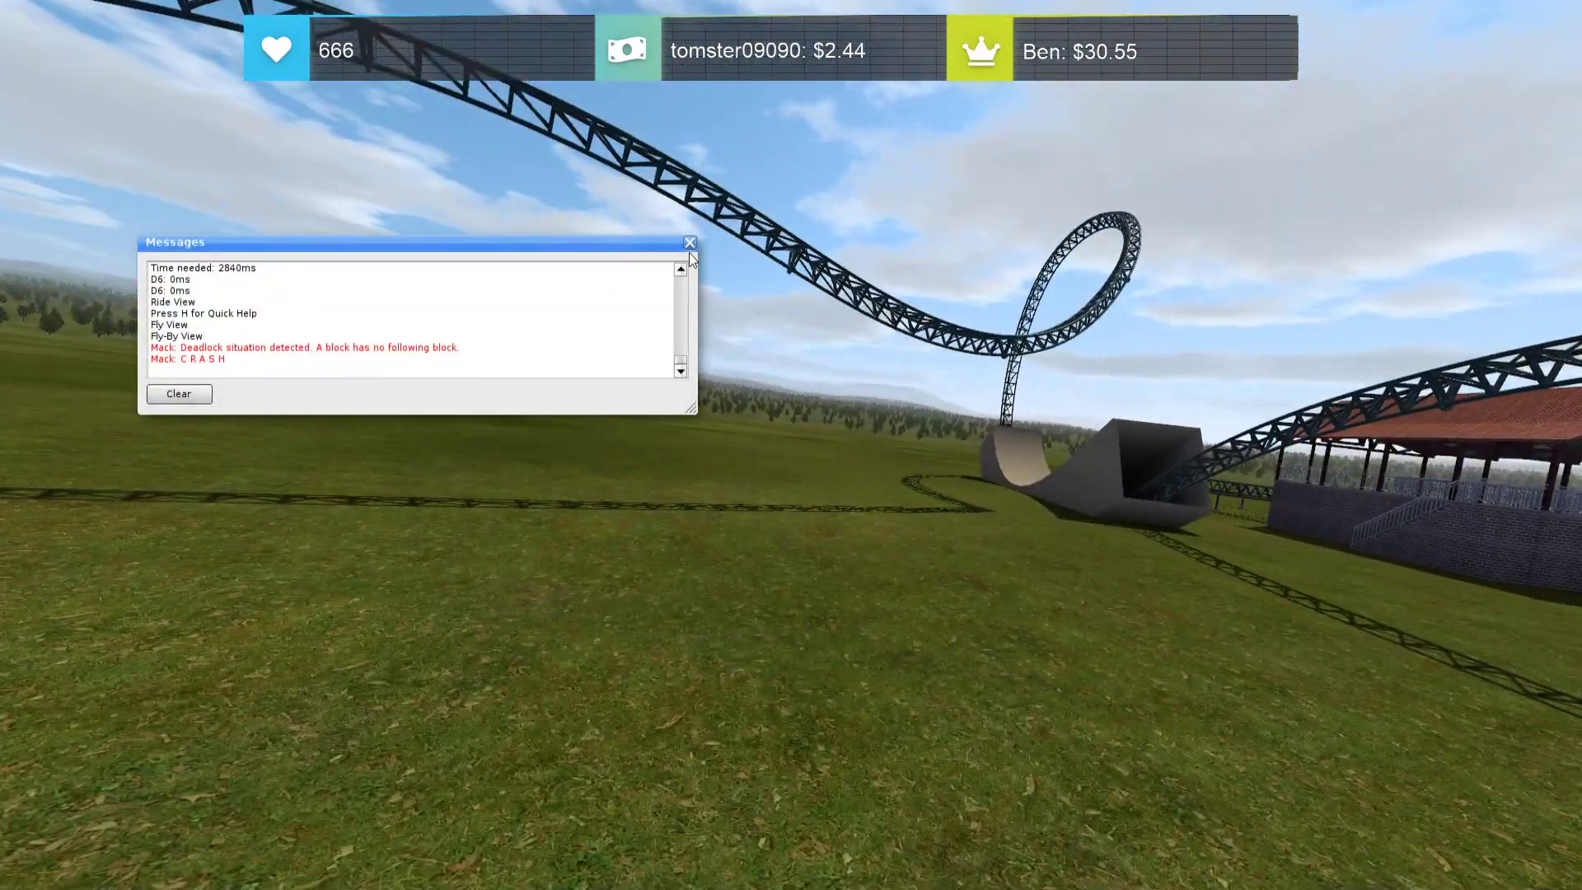
click(689, 243)
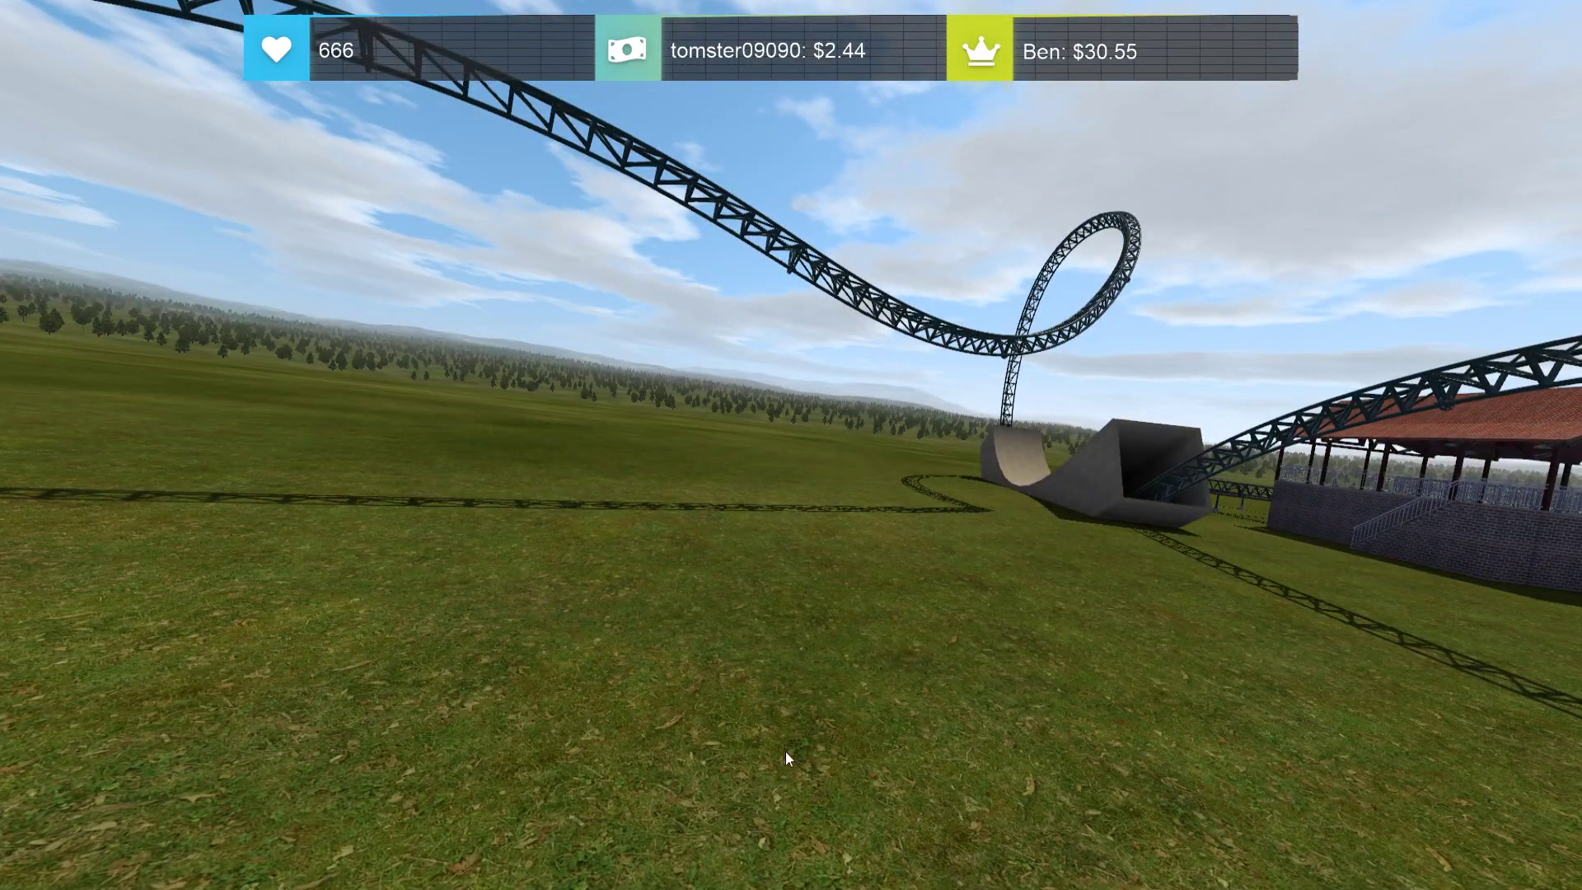
key(Escape)
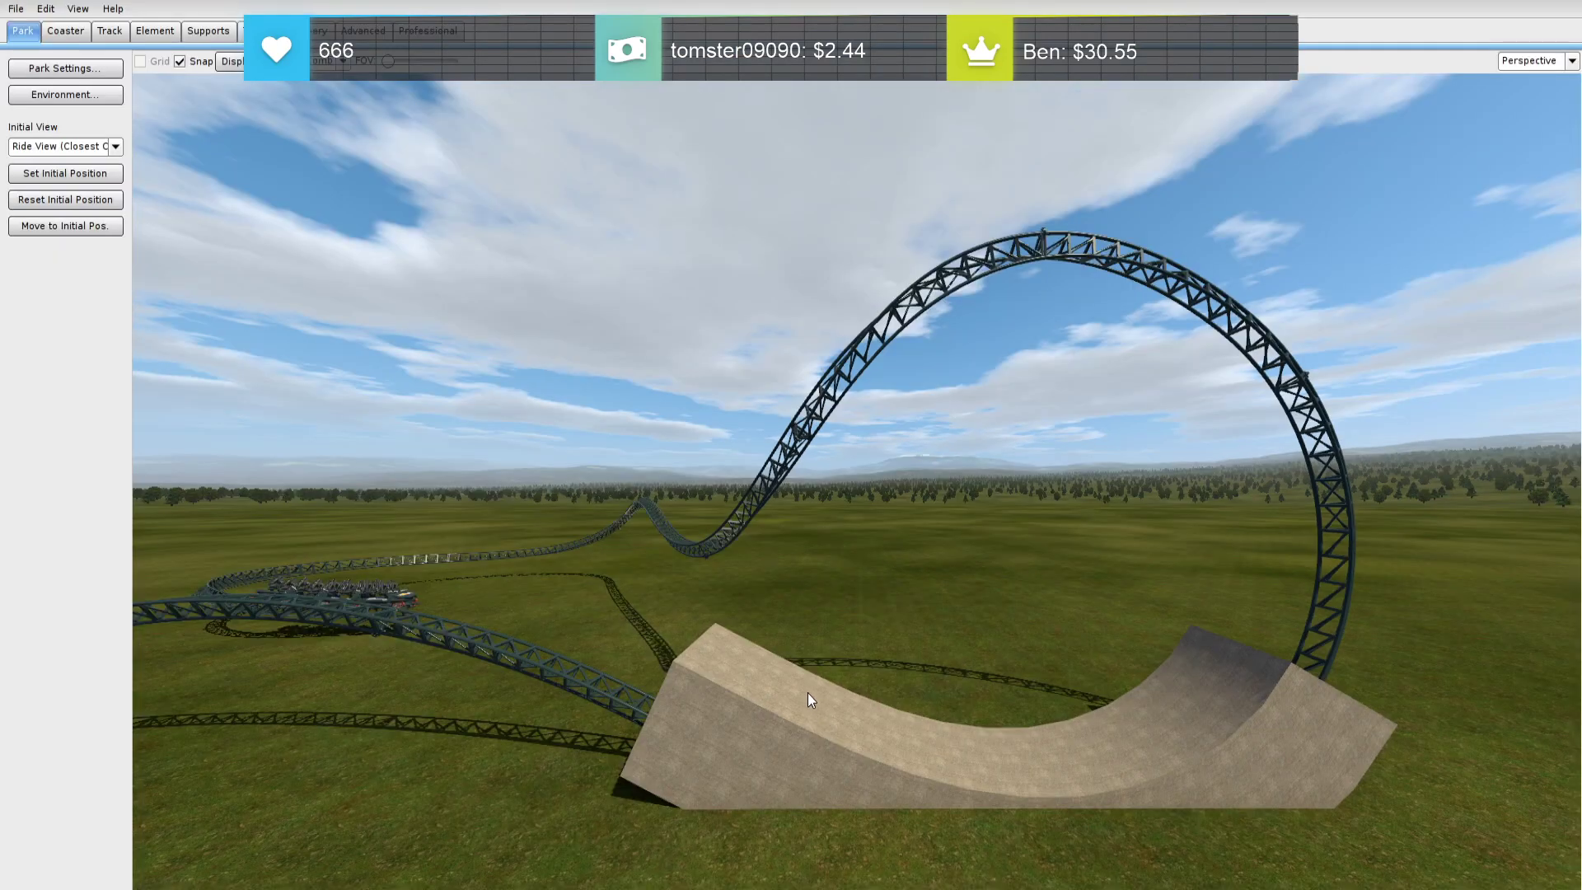
Inspect the train on the turnaround, run the coaster in the simulator again, and return to the editor
right_drag(808, 693, 848, 681)
key(s)
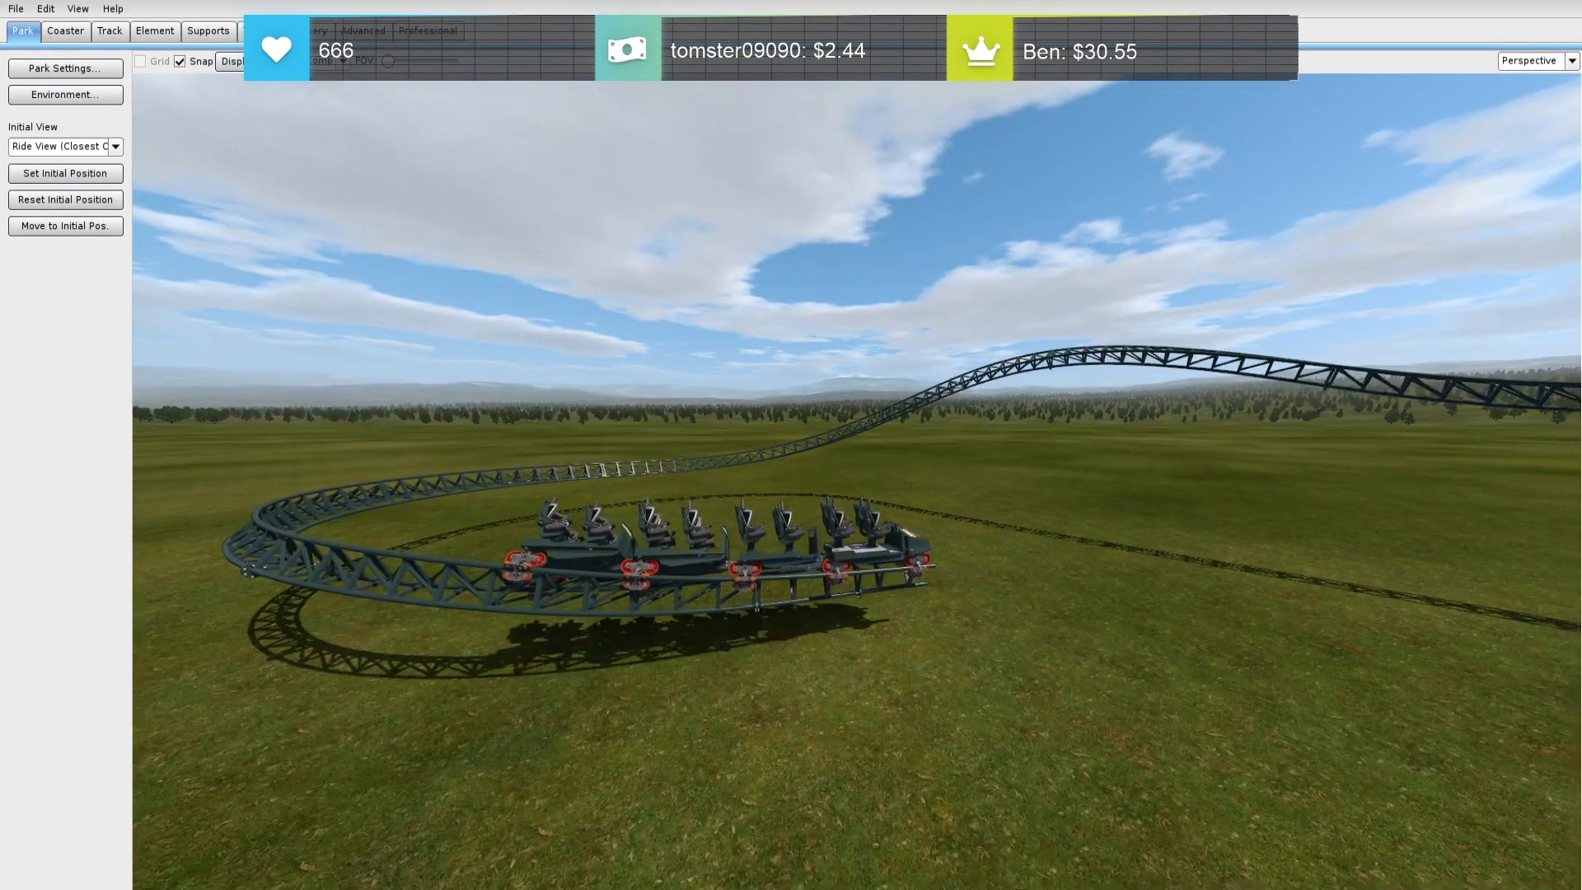
click(16, 9)
click(58, 206)
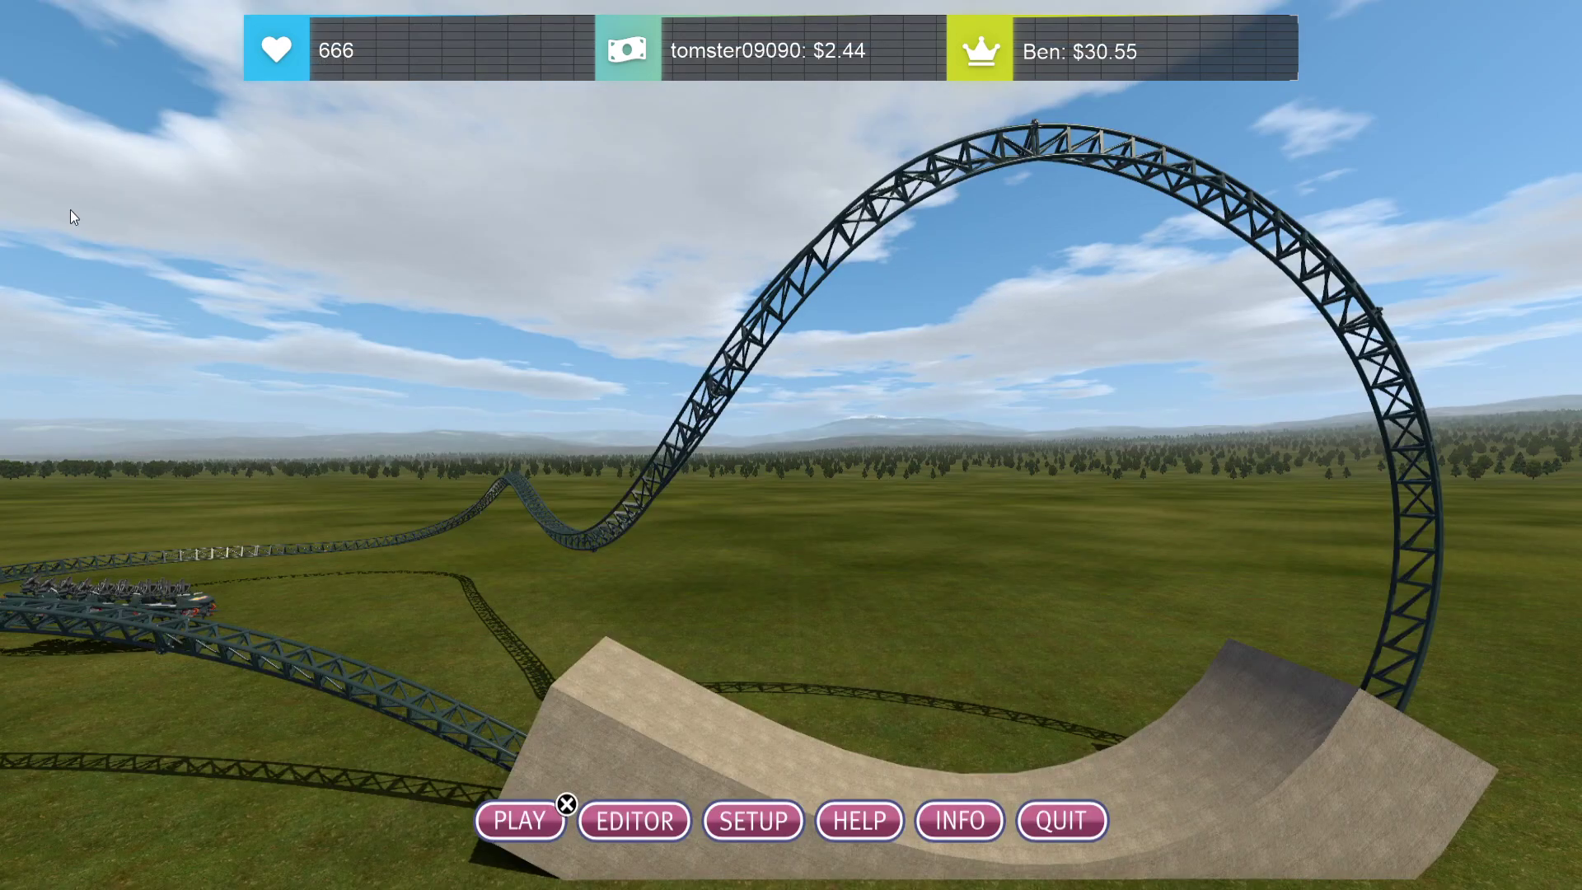
click(531, 817)
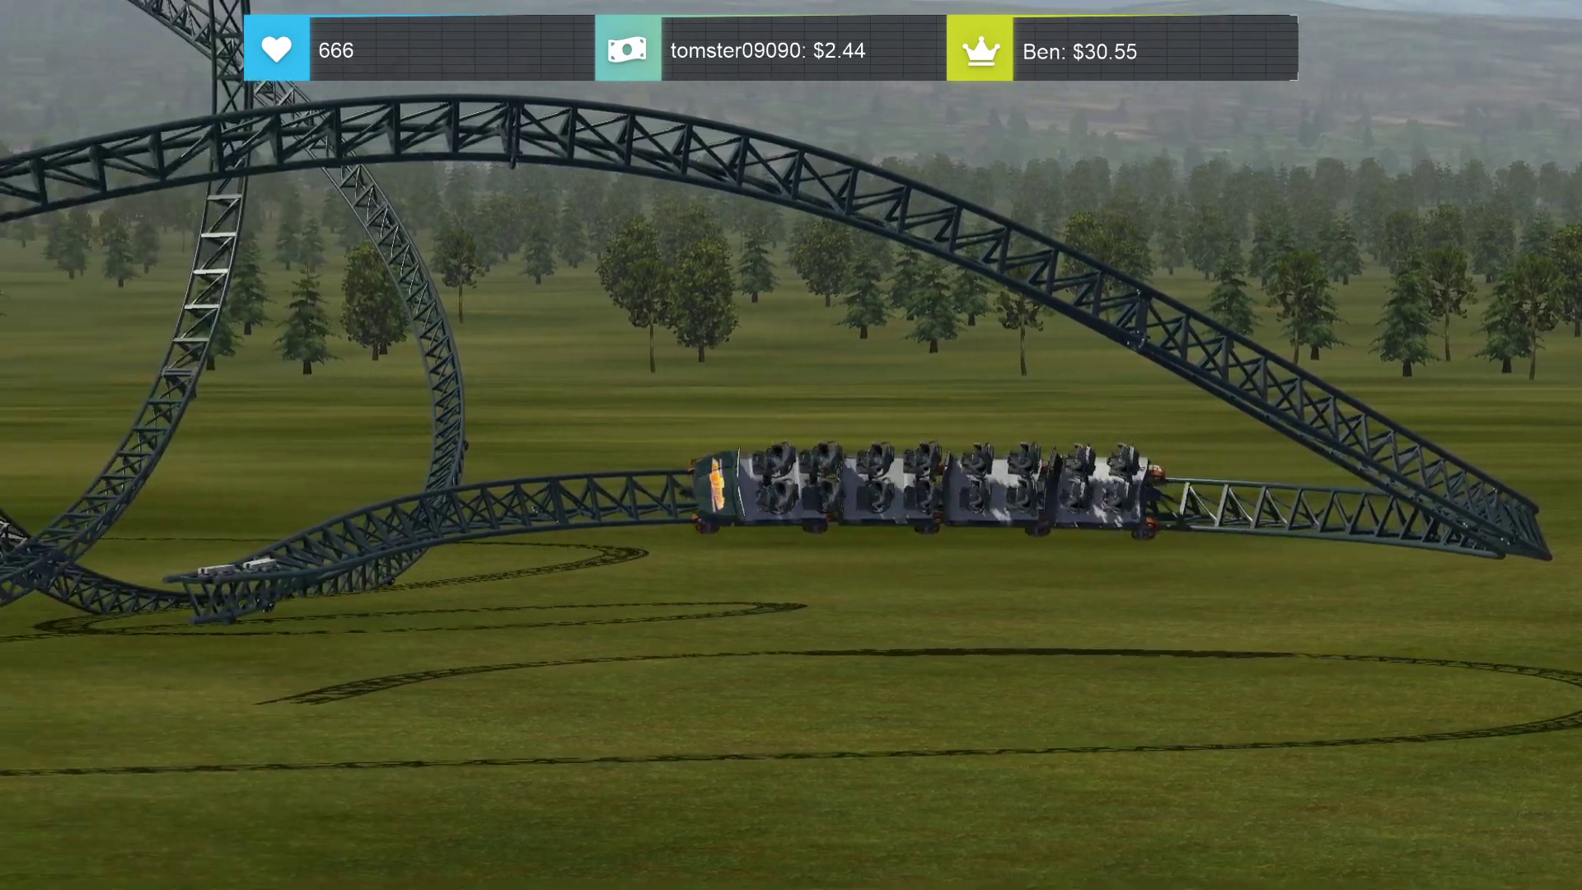
key(Escape)
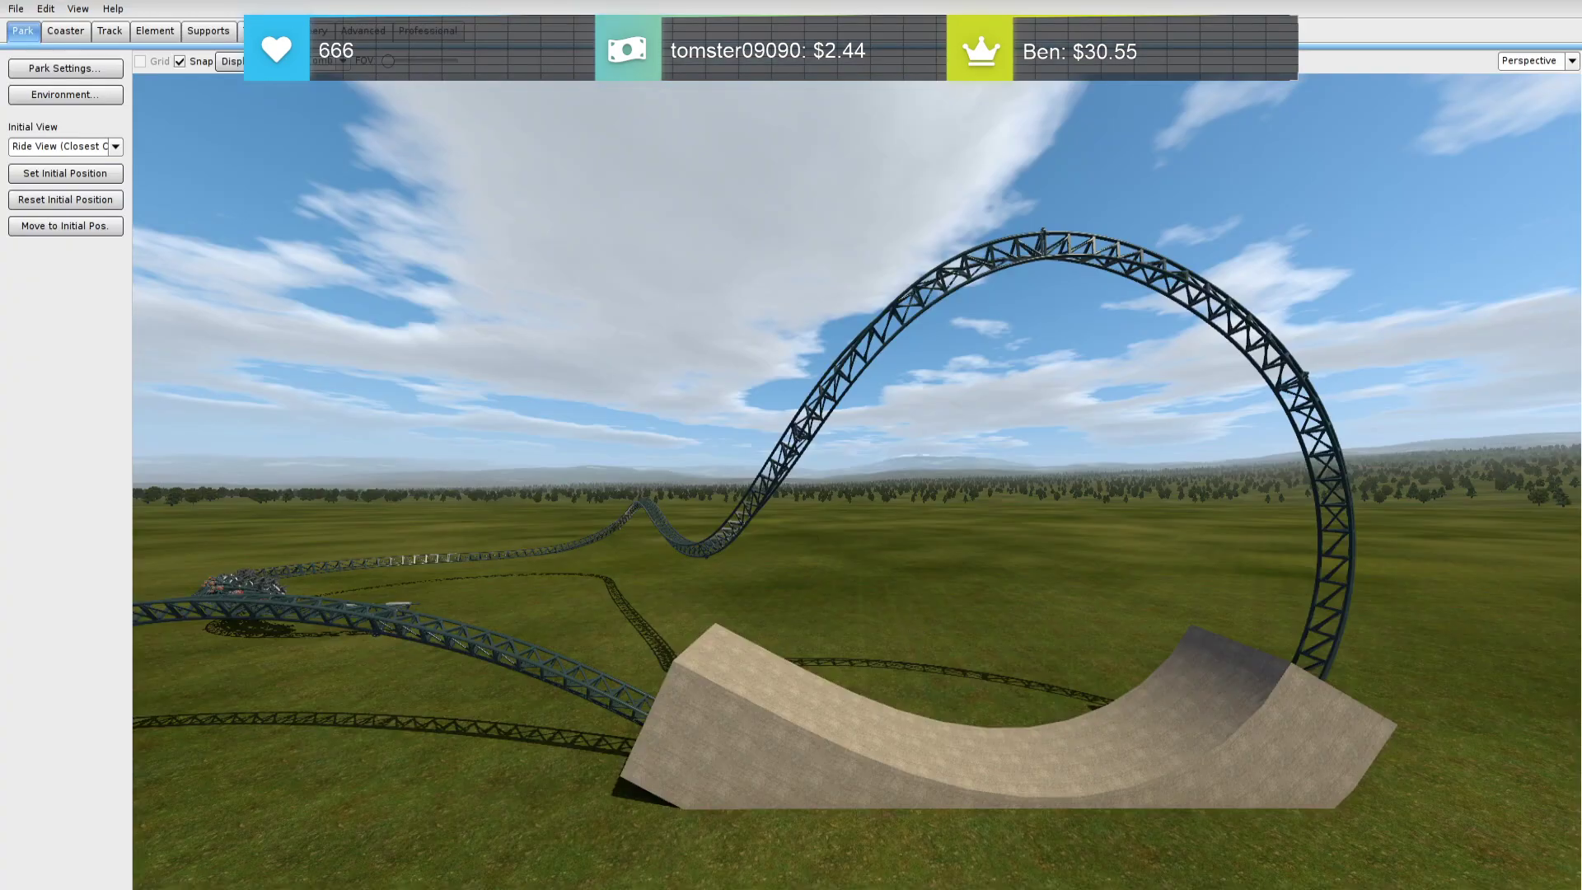
Unfreeze the Mack coaster, select the new hill and turnaround together, and move them closer to the half-loop tunnel
right_drag(901, 641, 894, 605)
scroll(904, 630, down, 3)
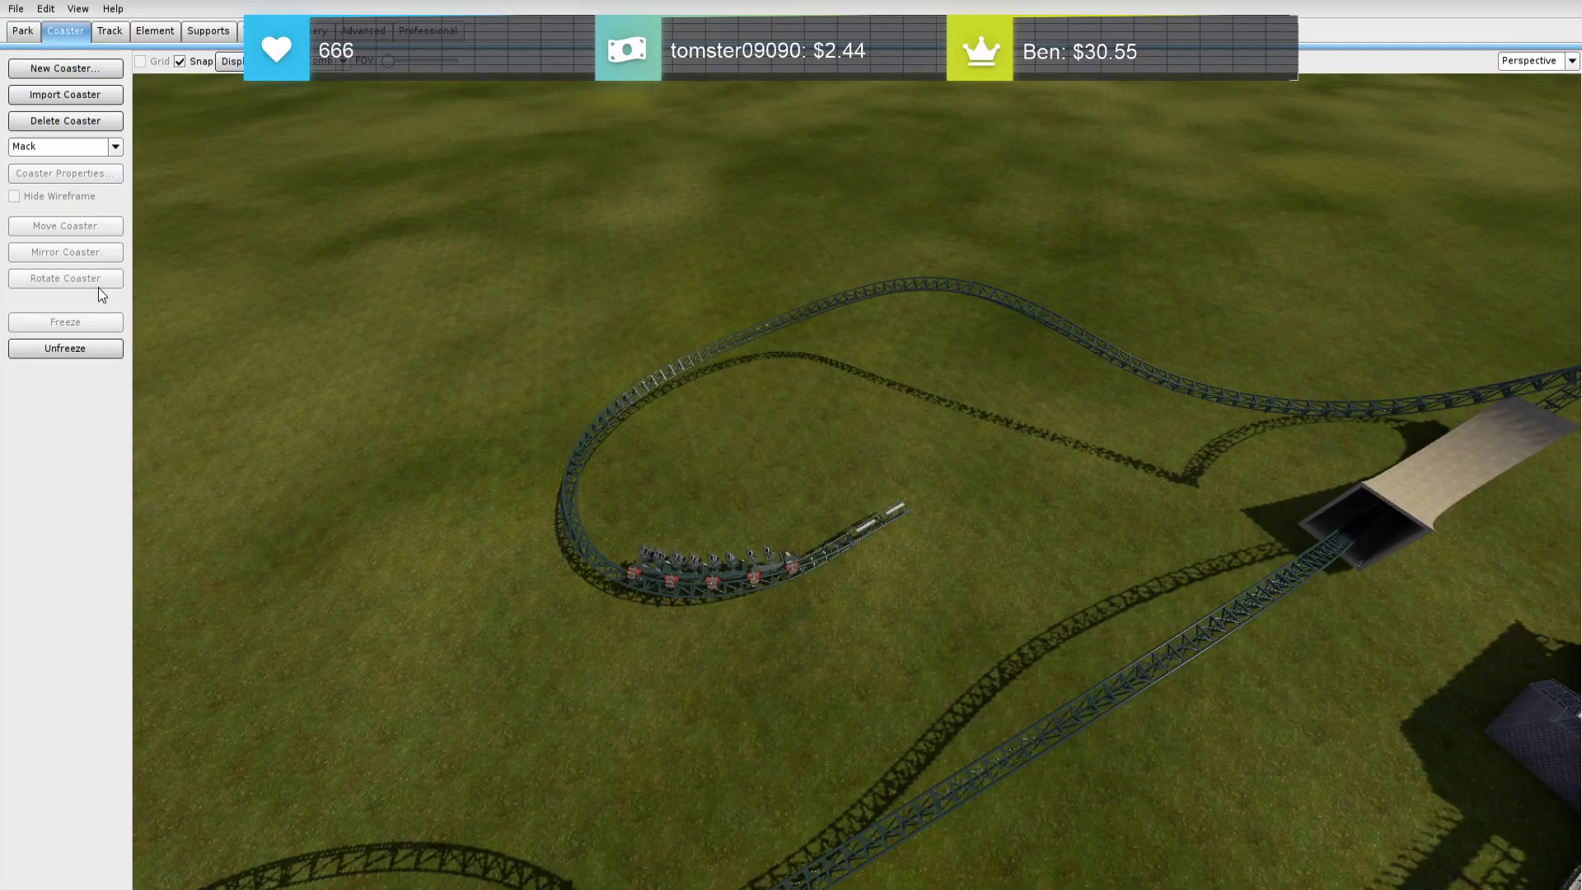
click(64, 348)
drag(494, 272, 1015, 605)
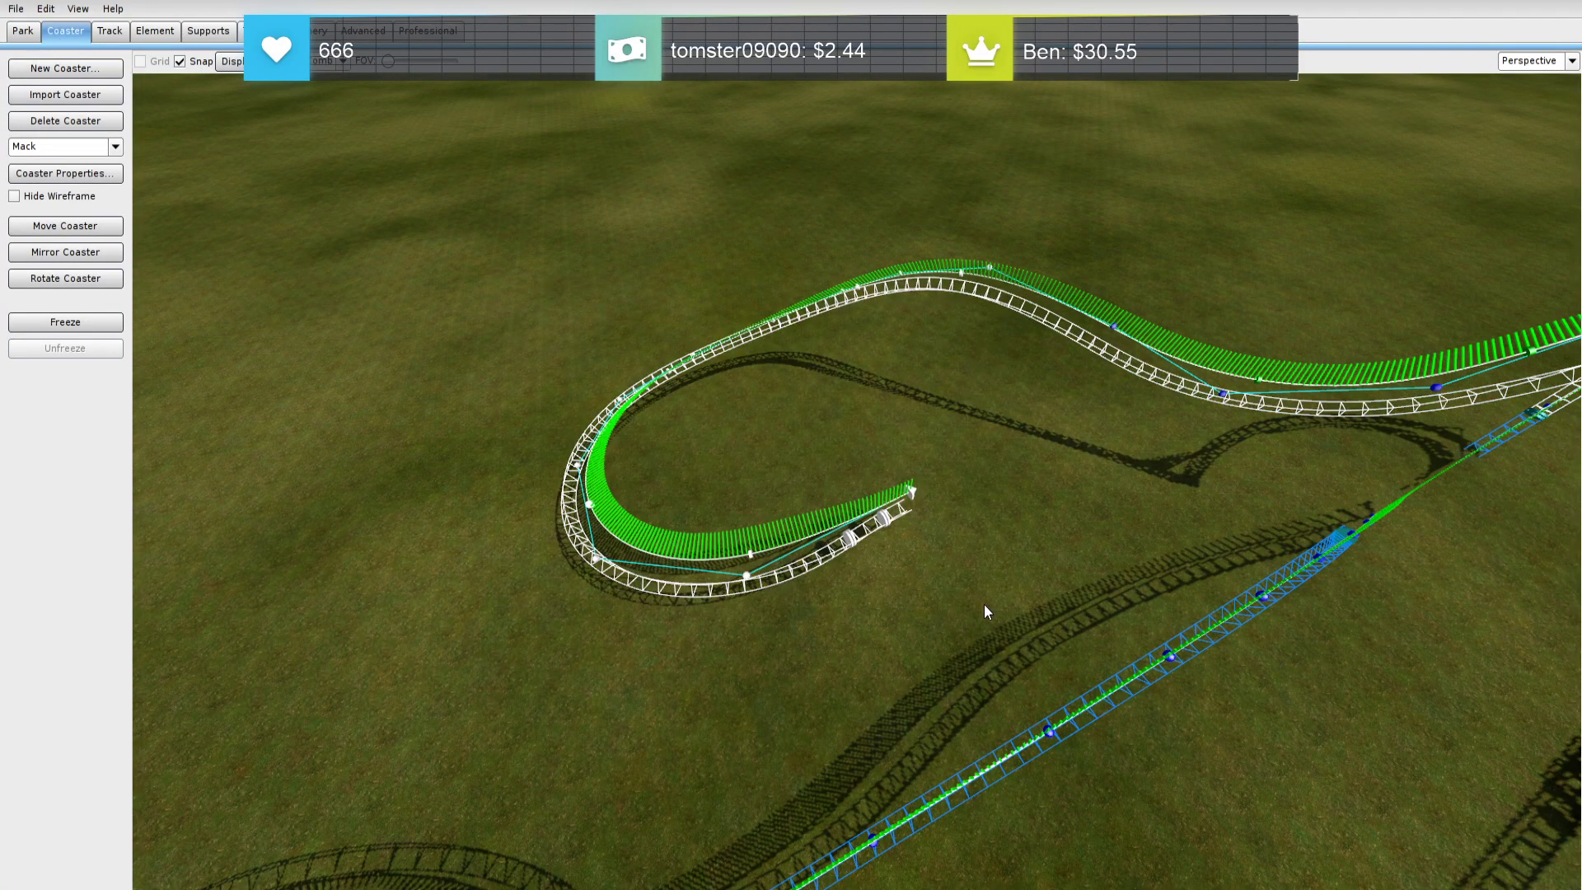
drag(911, 504, 980, 502)
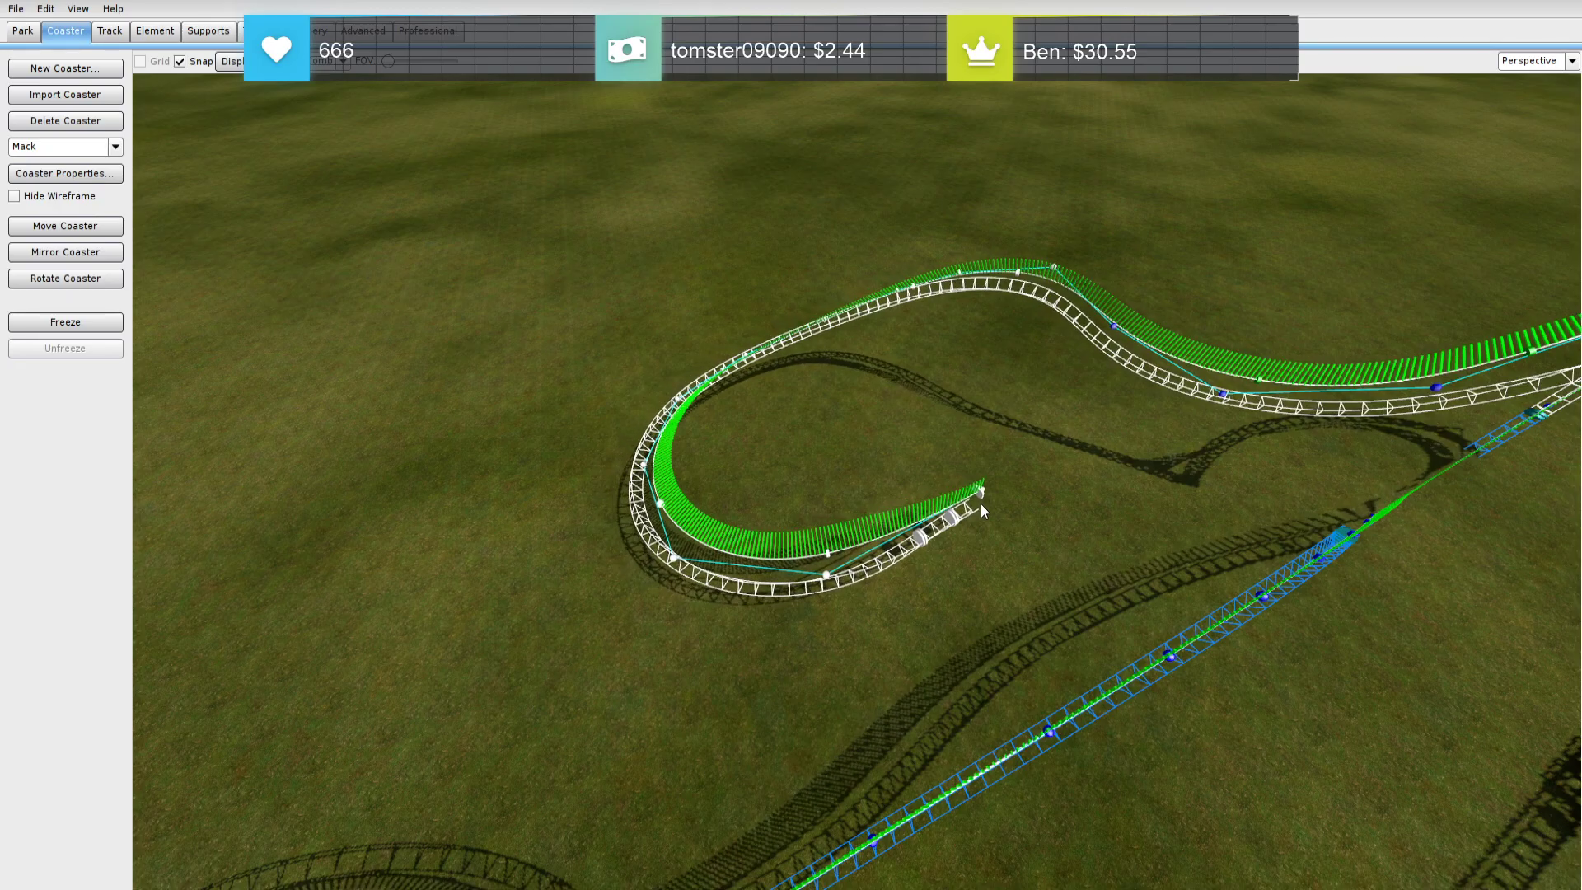
click(1092, 449)
In the top view, realign the vertices between the new hill and turnaround into a smooth line, and return to the perspective view
right_drag(1093, 449, 1143, 523)
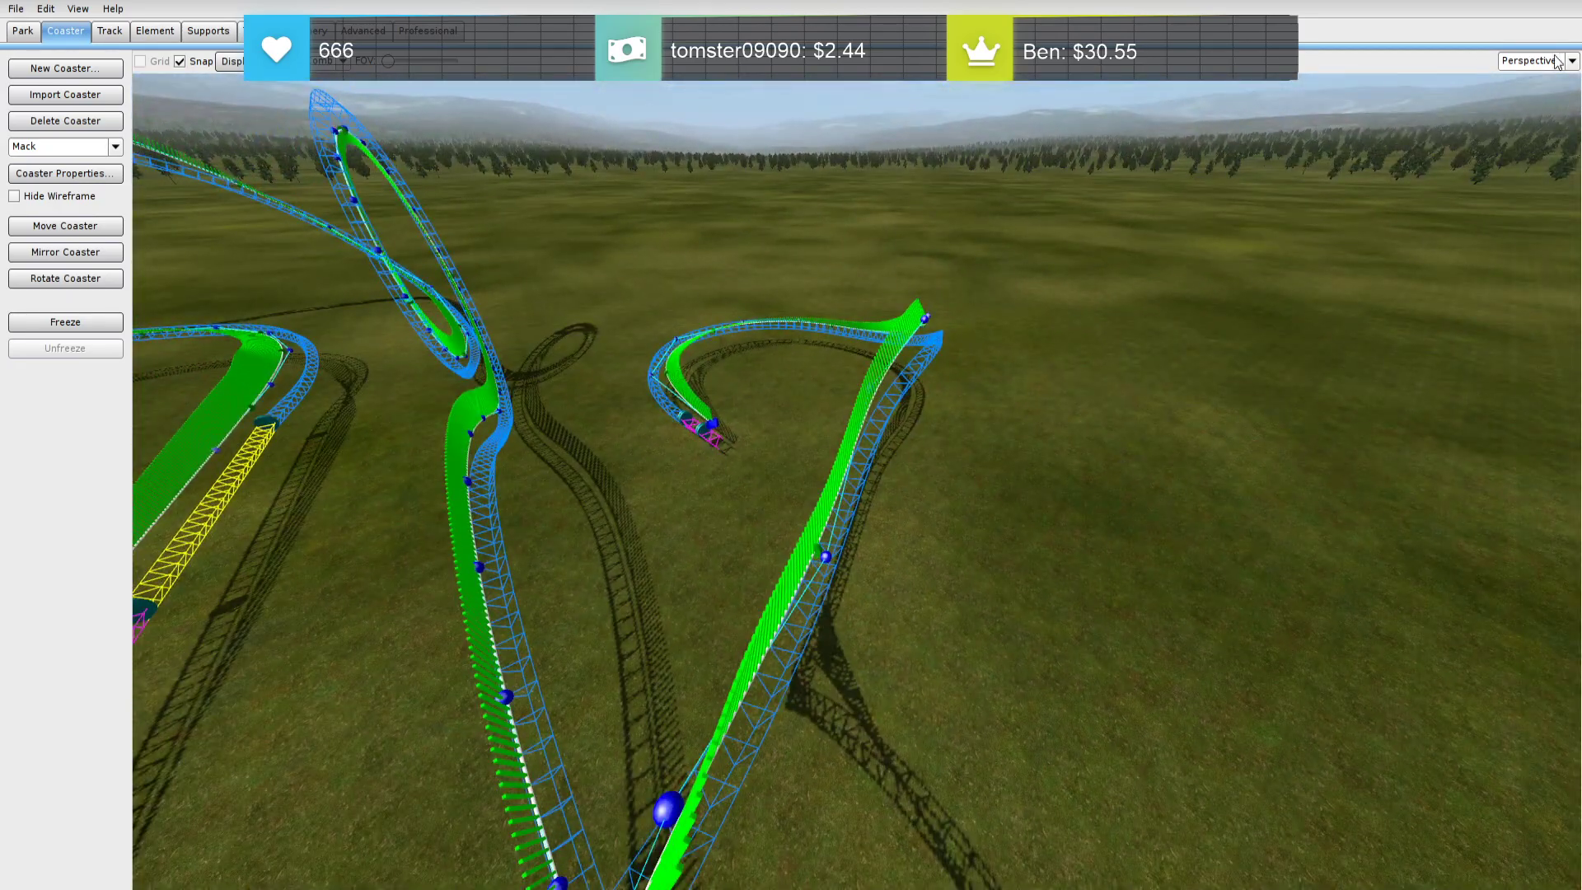
click(1563, 85)
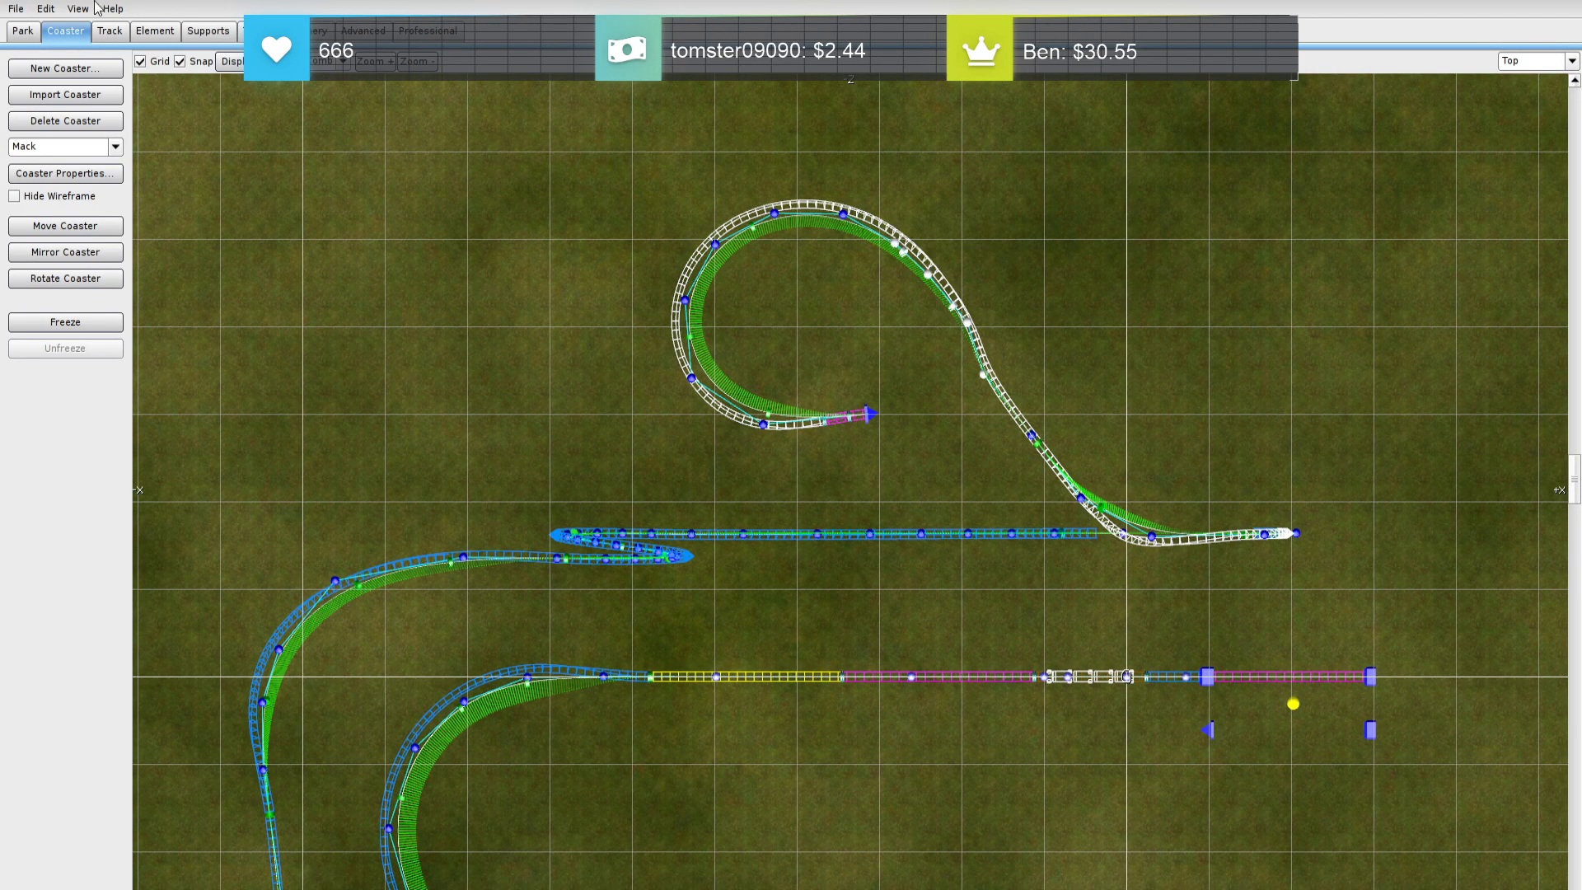
click(107, 31)
click(987, 281)
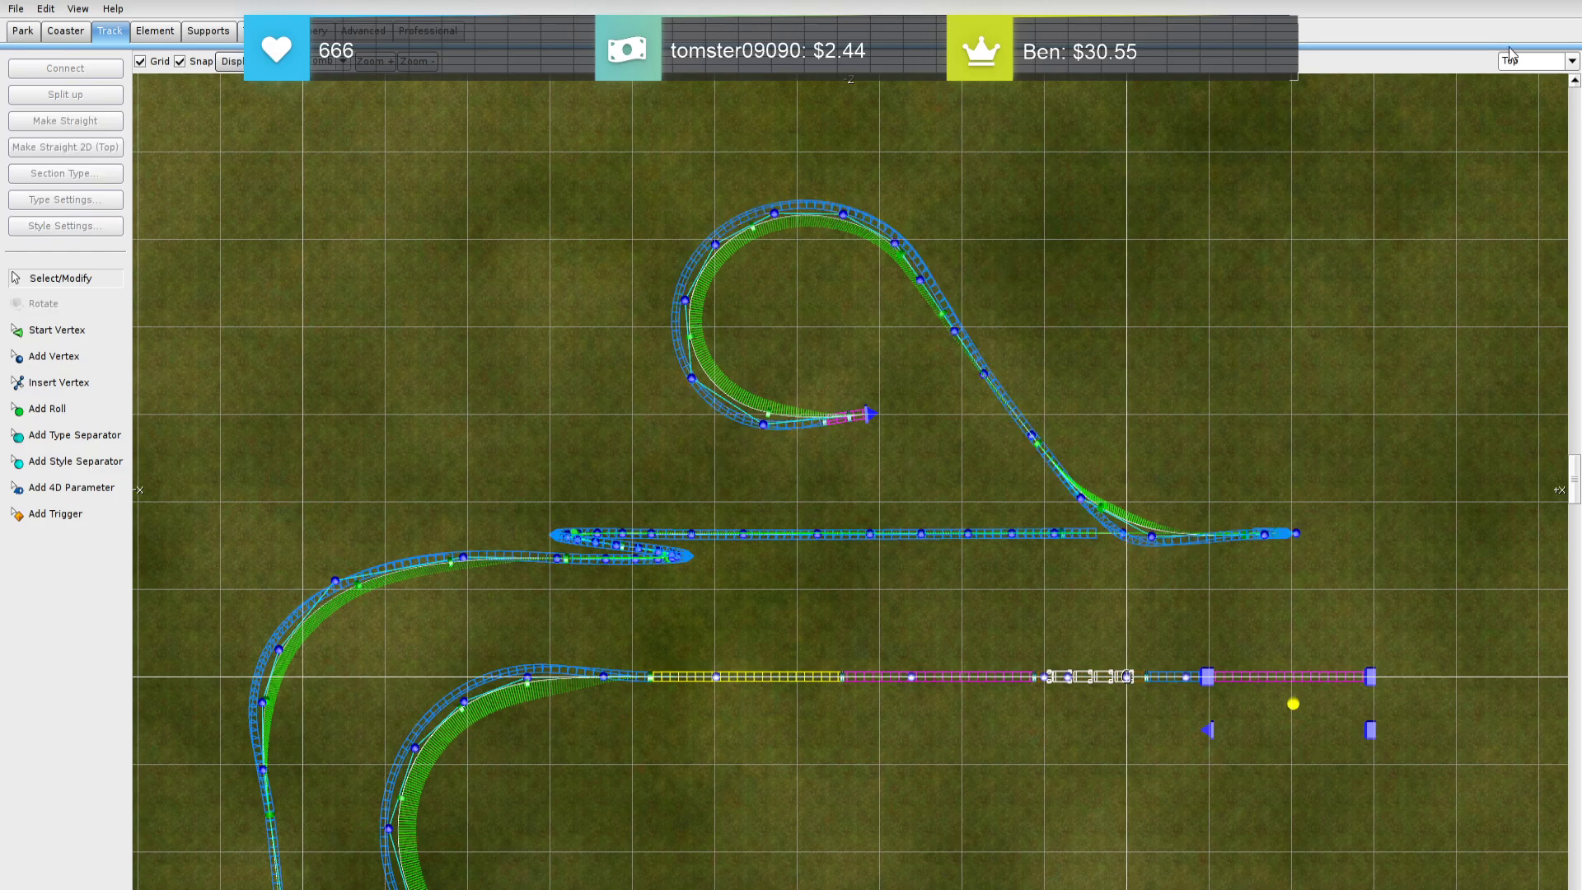
click(1530, 148)
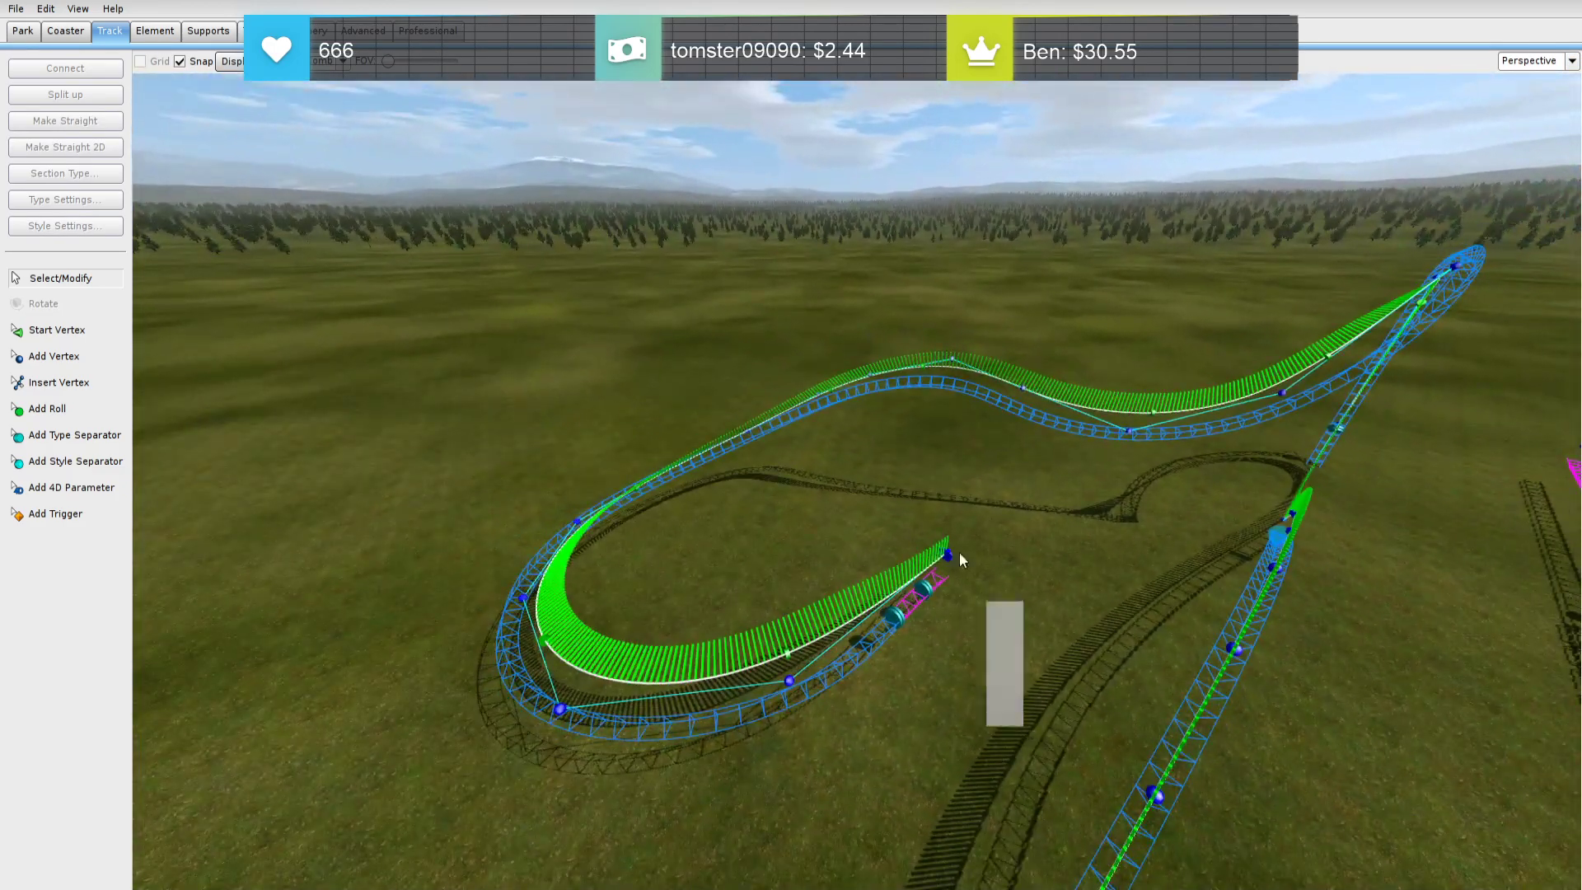
Select the new hill and turnaround vertices, change the comb display on the track, and depump the selected vertices
click(960, 557)
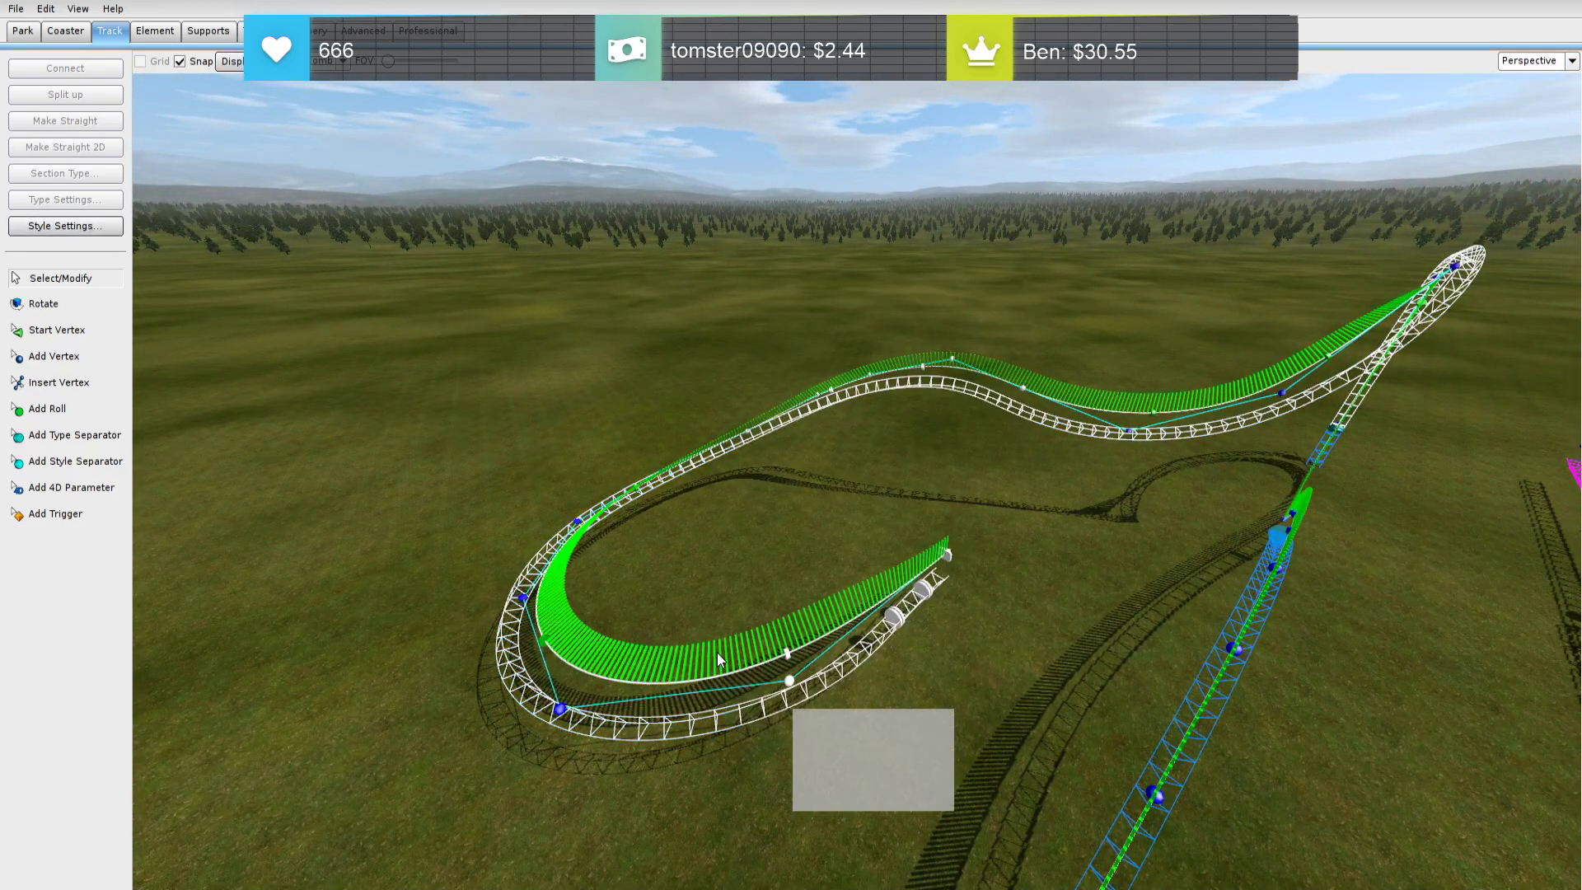
drag(792, 711, 360, 272)
click(344, 123)
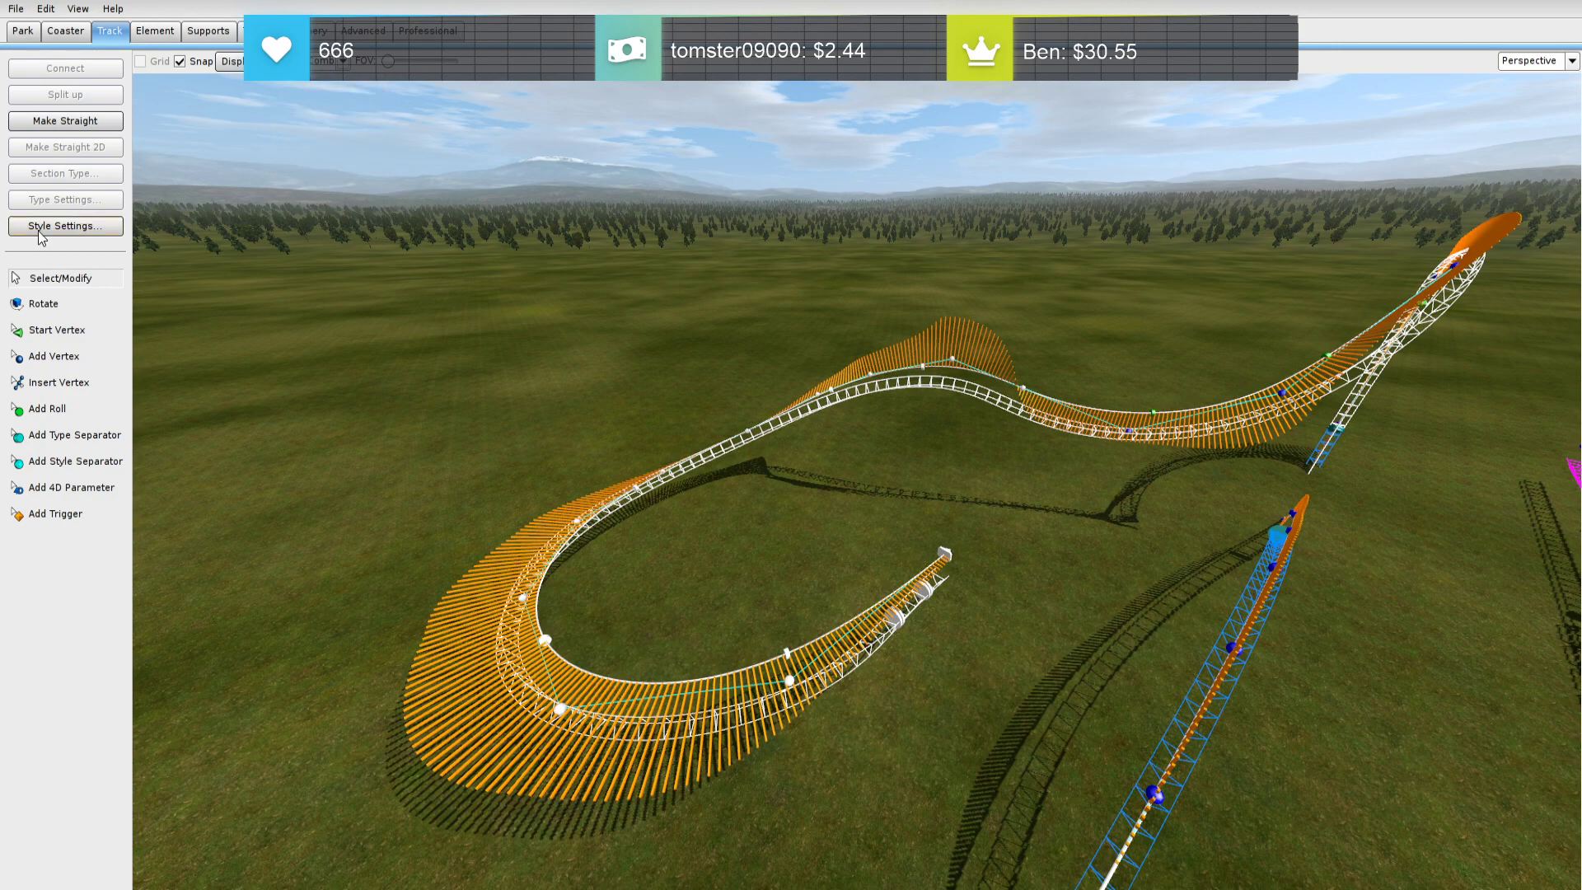
click(171, 37)
click(80, 228)
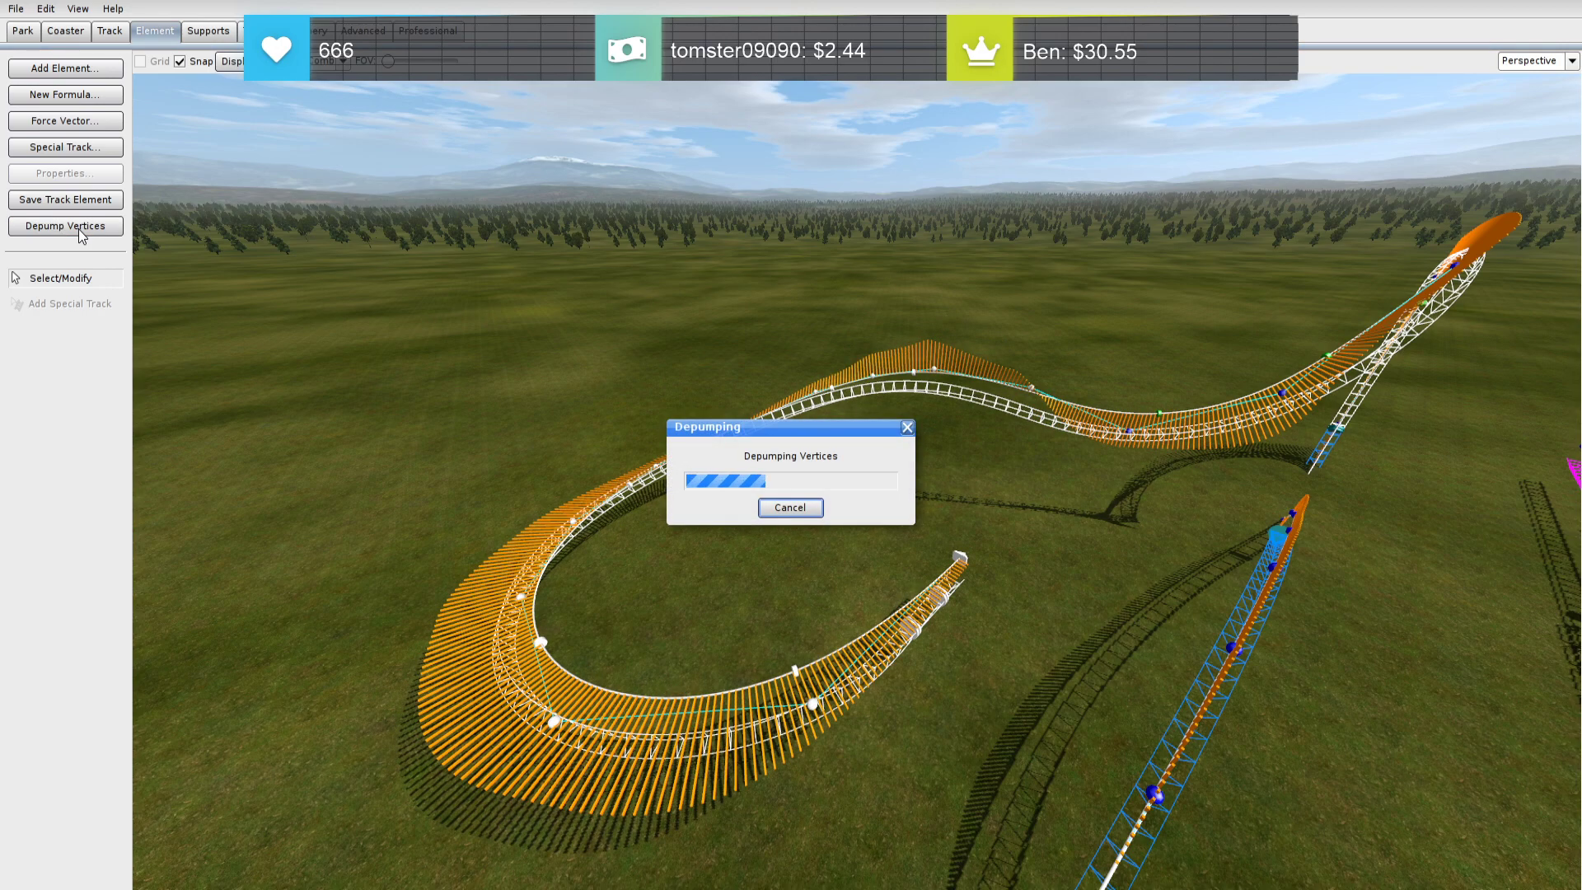
click(1015, 247)
right_drag(1015, 248, 906, 247)
right_drag(906, 461, 917, 533)
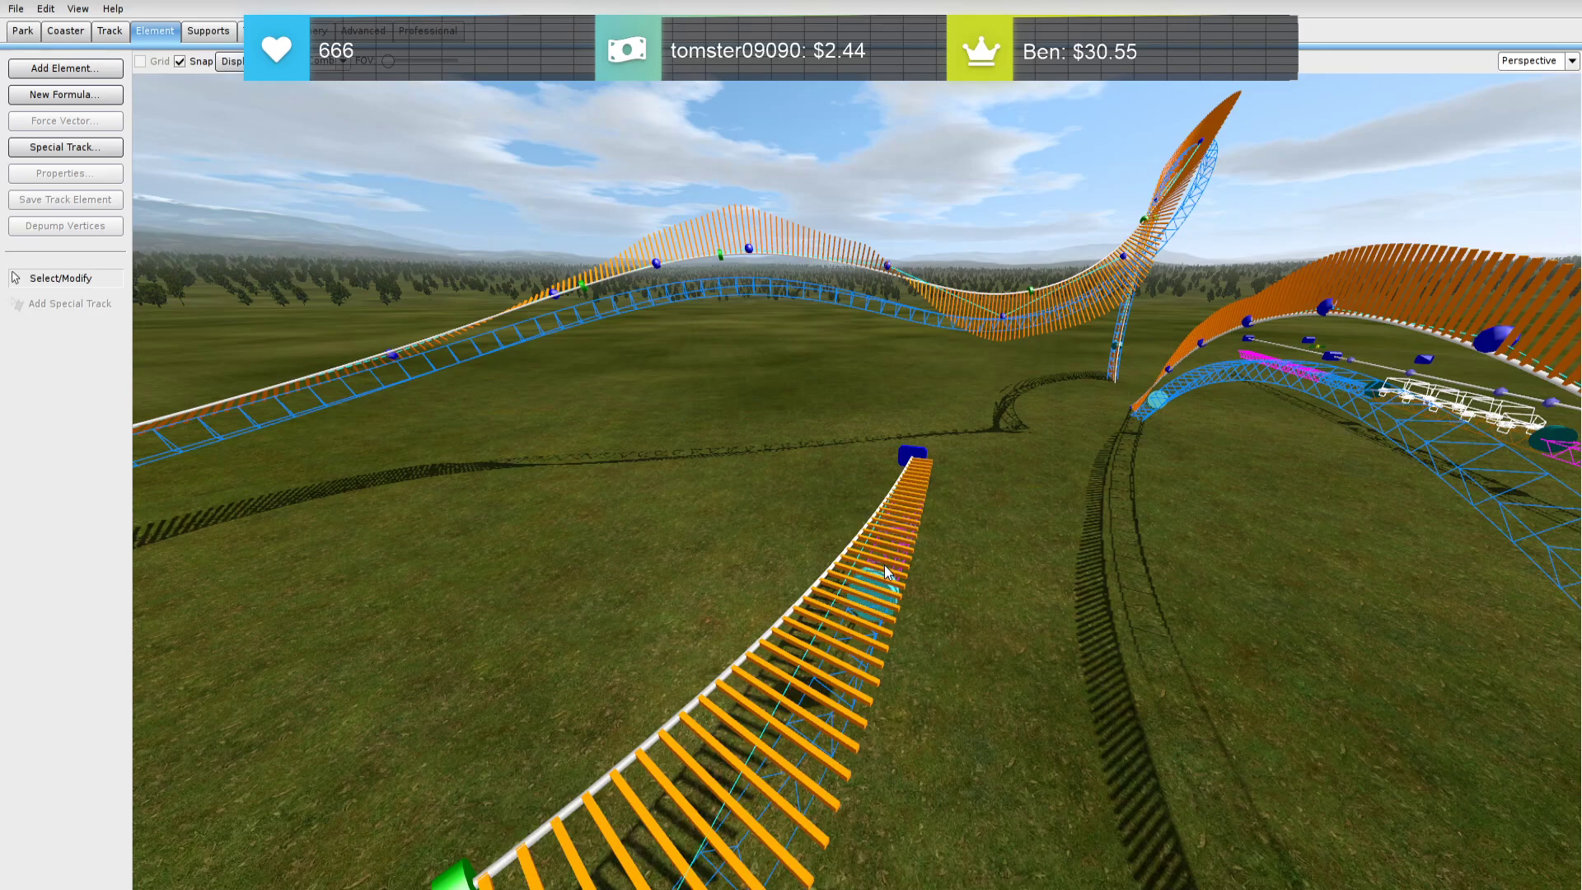
In the back view, extend the track past the turnaround with new vertices that form another hill
click(1526, 109)
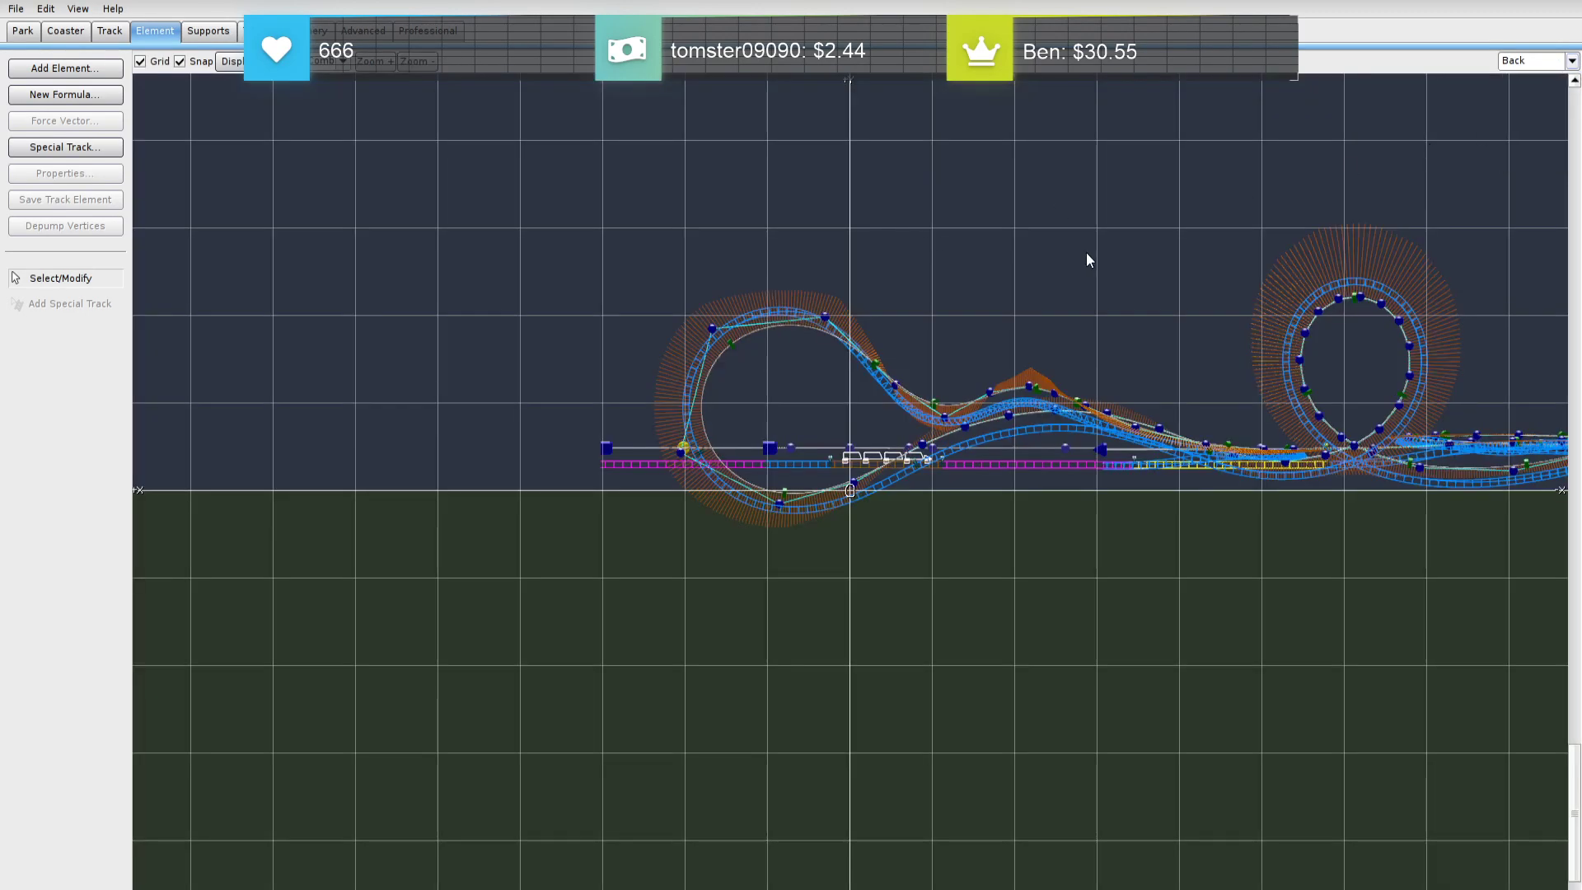
scroll(763, 406, up, 5)
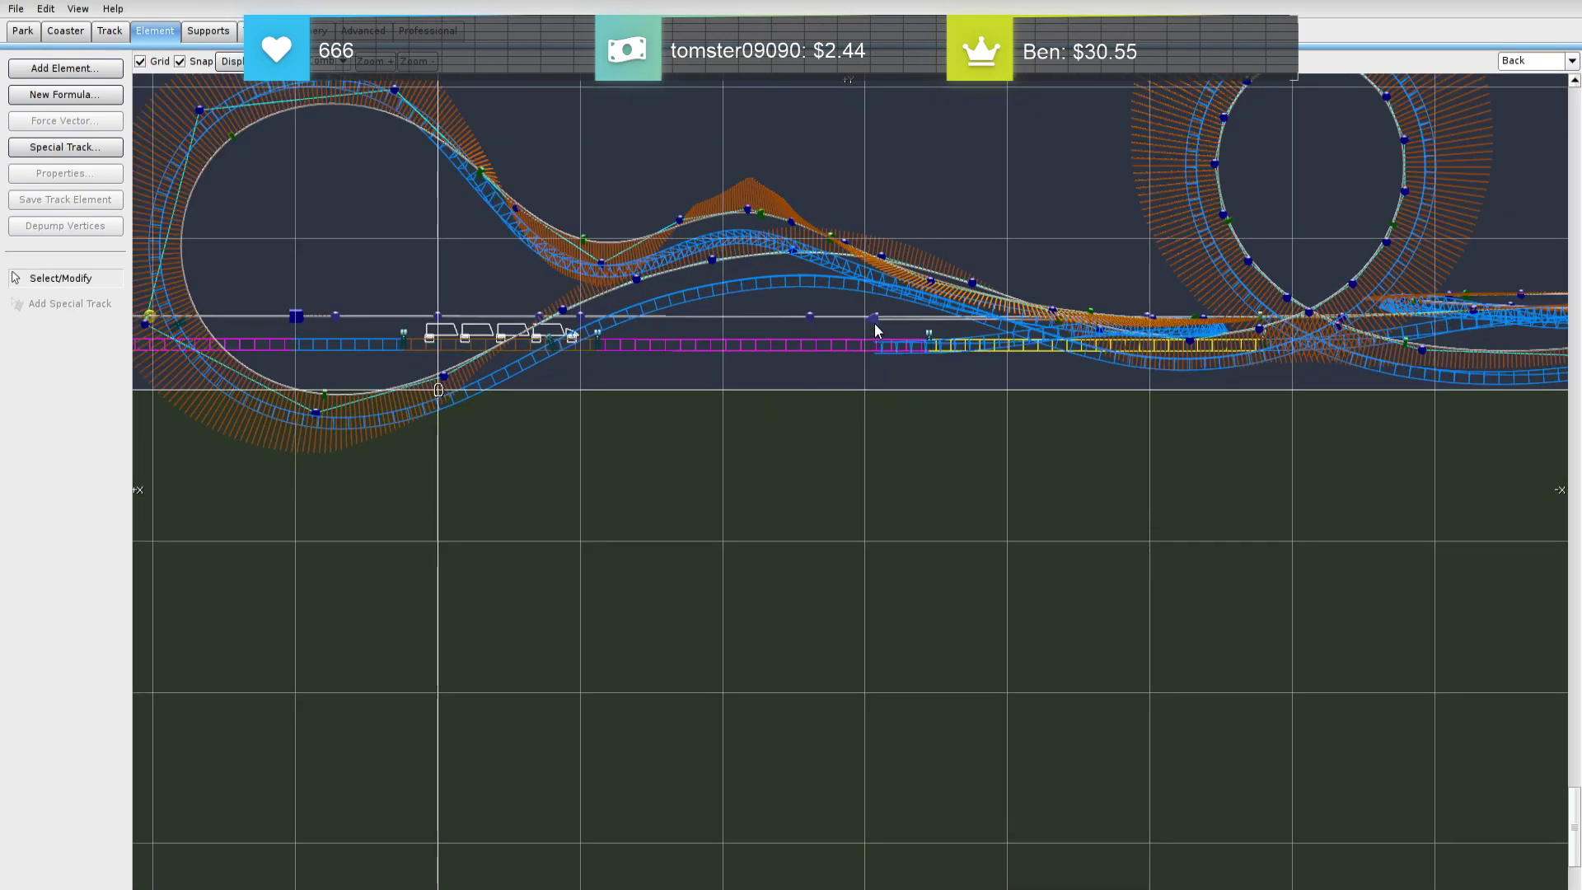
drag(873, 322, 716, 262)
click(784, 296)
right_drag(783, 296, 953, 399)
click(847, 322)
click(782, 287)
click(677, 281)
right_drag(582, 353, 793, 340)
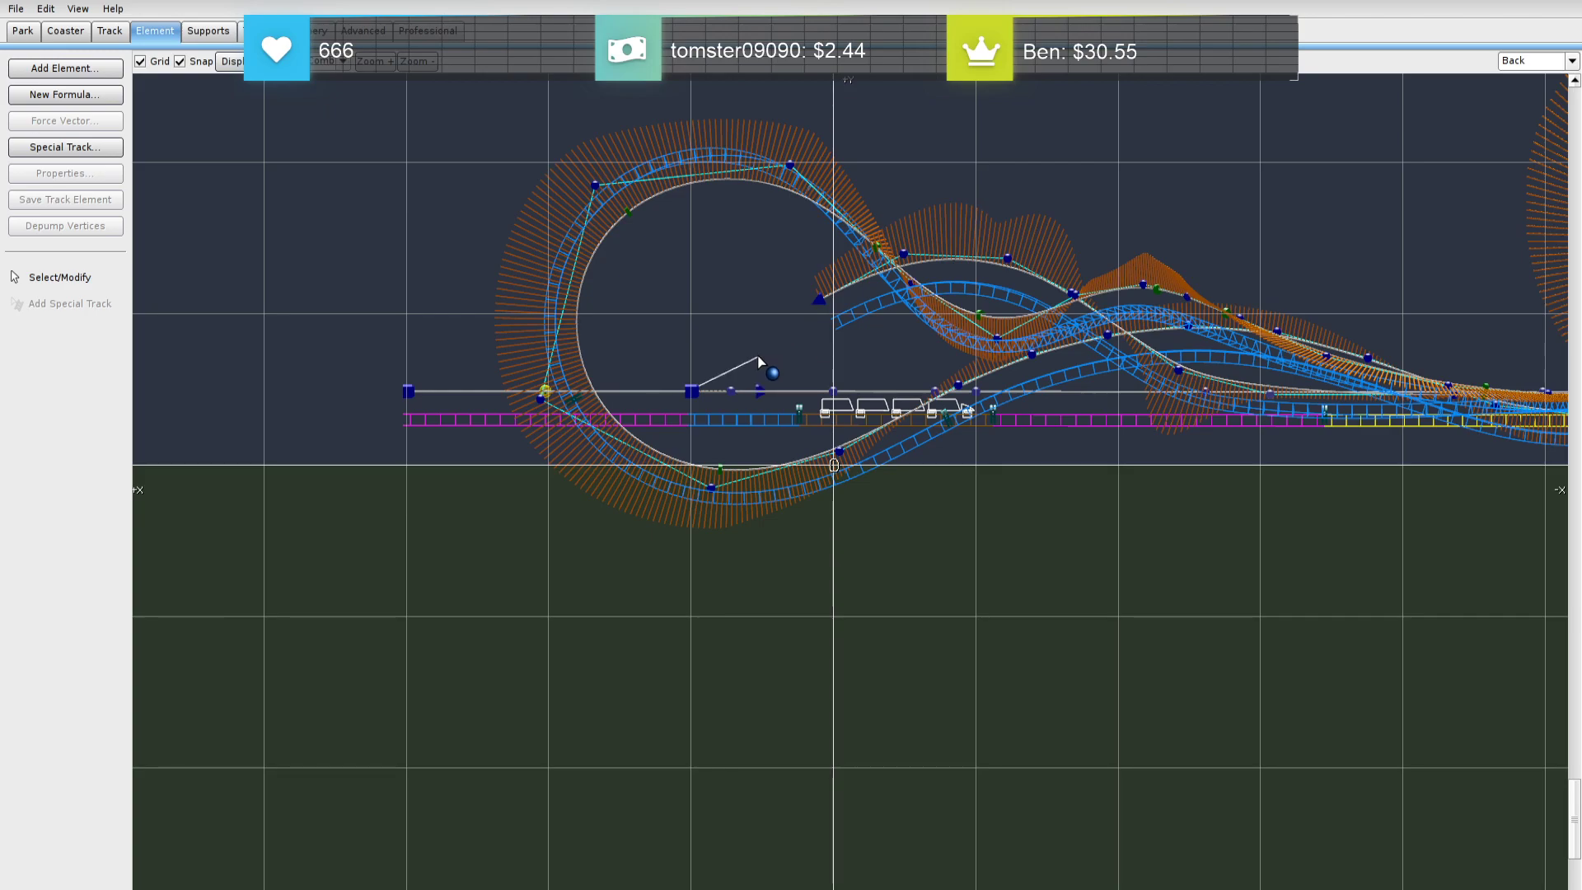
Add a lower end vertex beyond the new hill and adjust the vertices leading down to it
drag(739, 366, 706, 373)
drag(819, 305, 793, 316)
drag(900, 264, 893, 272)
right_drag(904, 273, 718, 270)
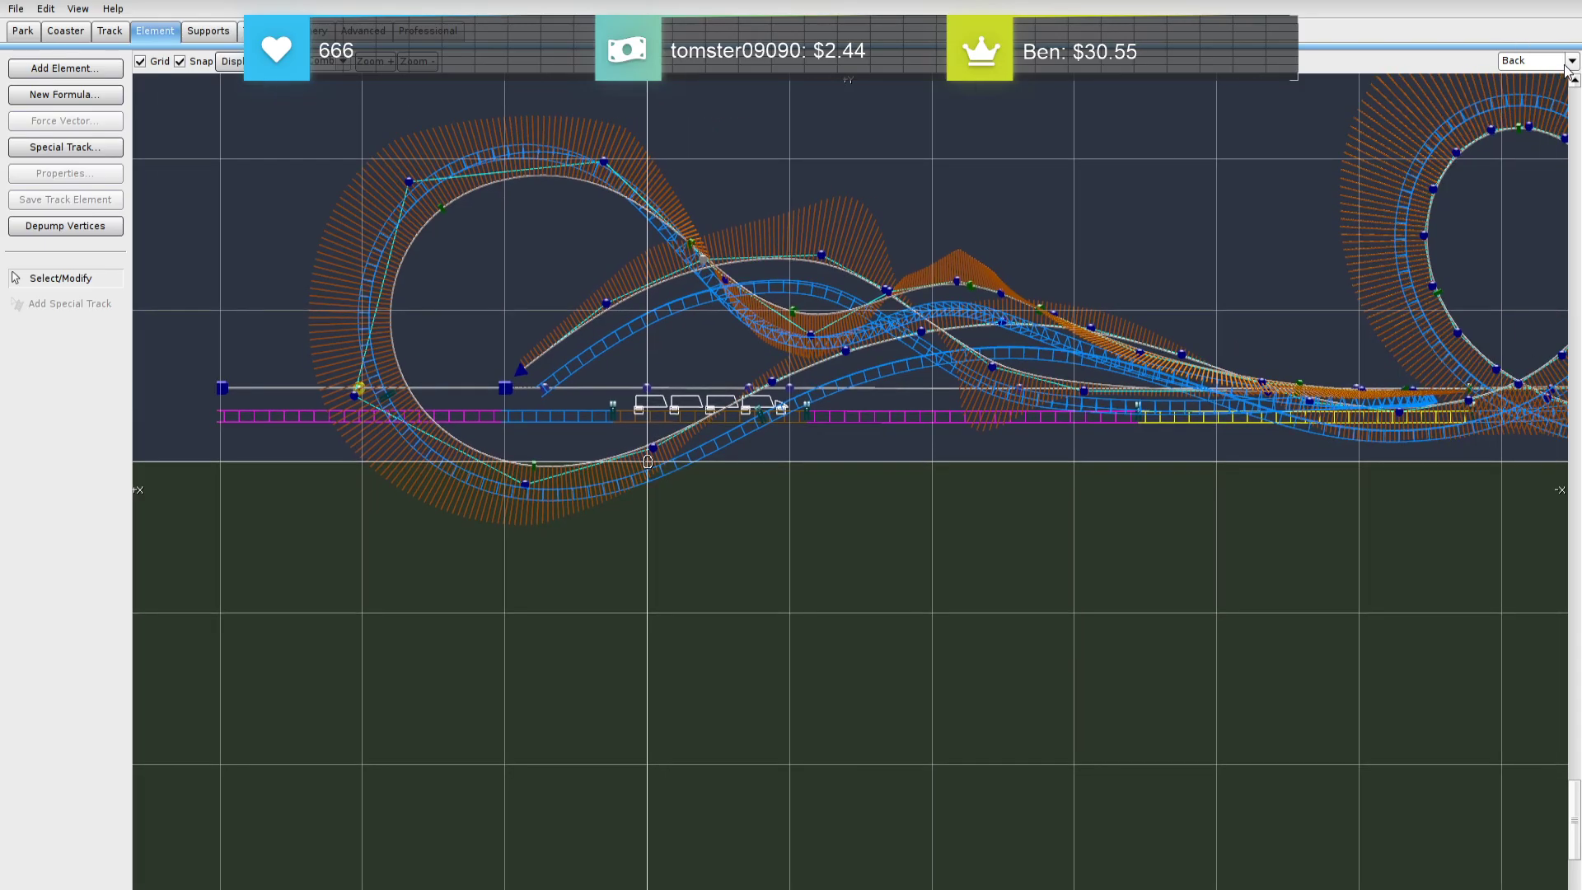
In the perspective view, raise the climb and crest vertices of the new hill to heighten it
click(1530, 148)
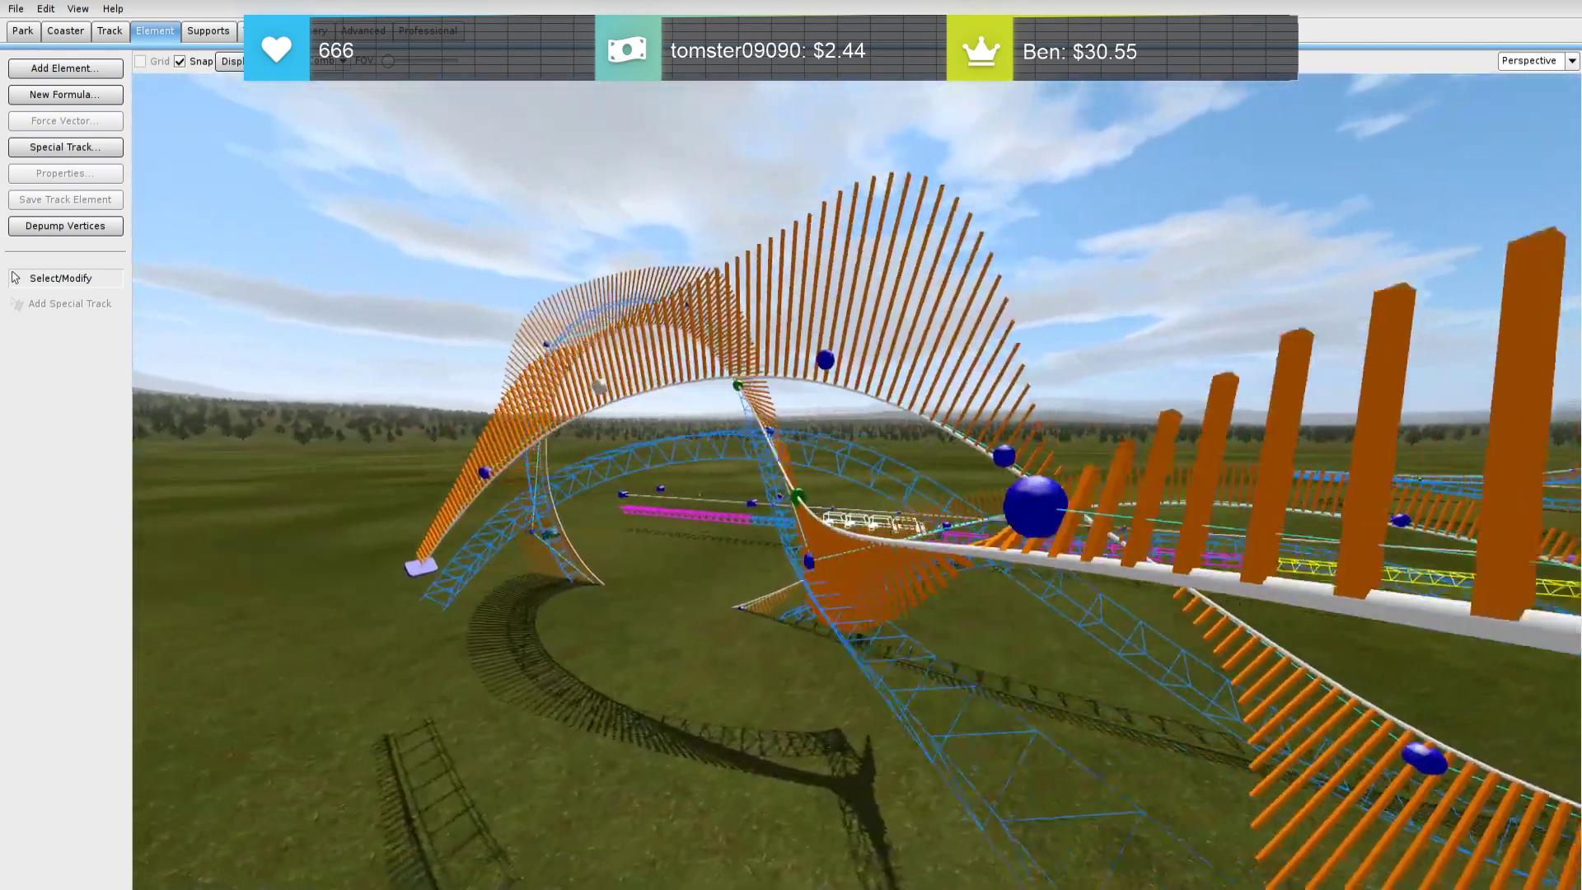
right_drag(857, 482, 857, 527)
click(914, 308)
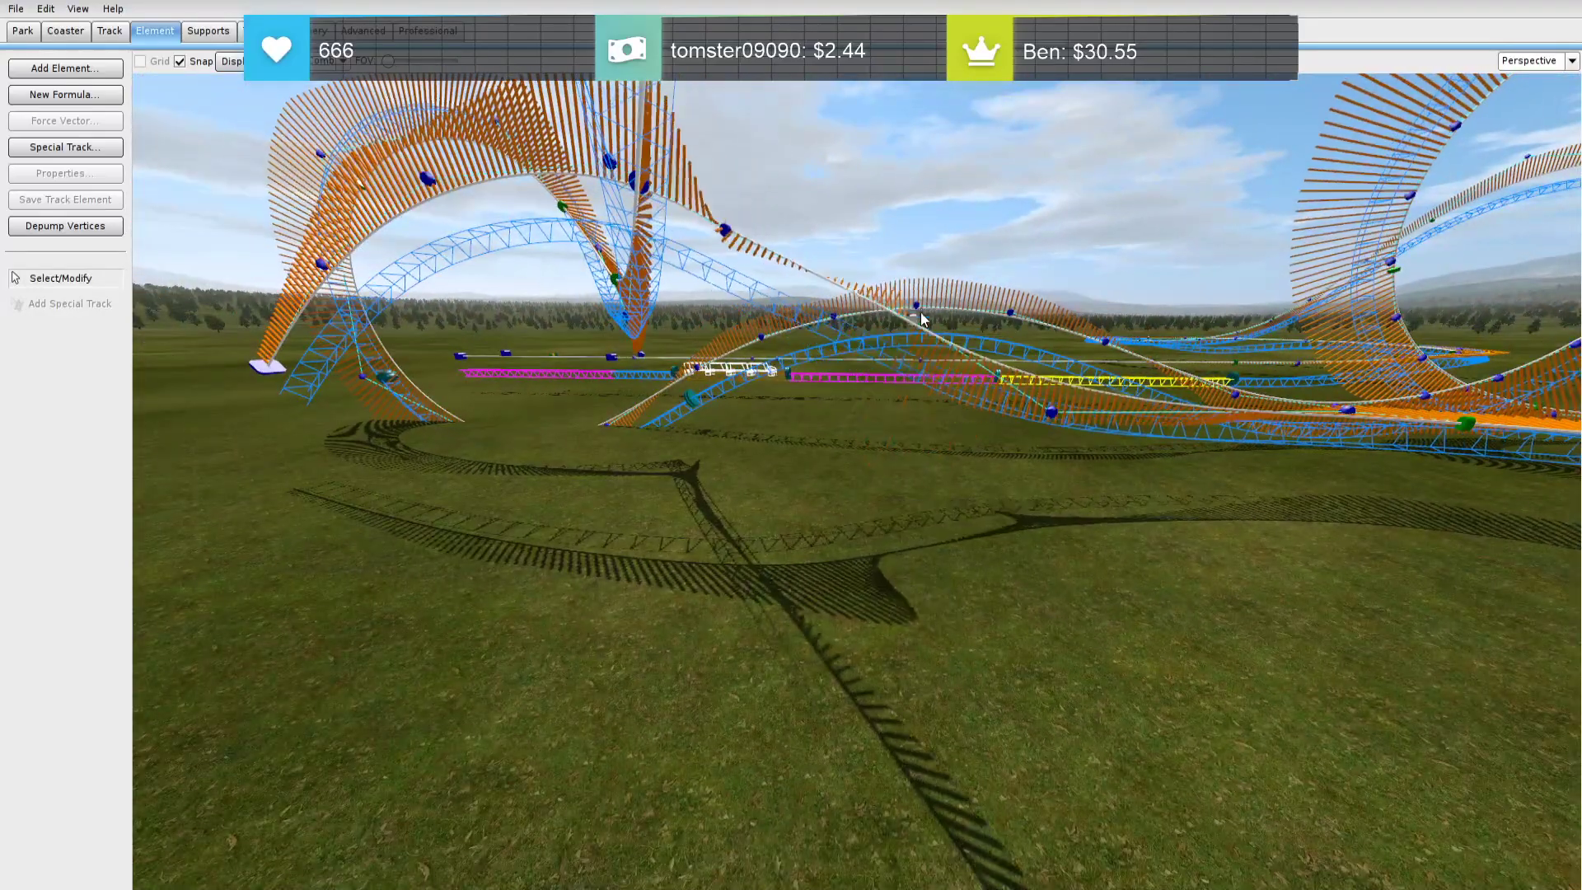
drag(1051, 410, 1072, 383)
drag(725, 230, 729, 122)
drag(914, 305, 928, 300)
right_drag(918, 309, 901, 299)
drag(773, 184, 767, 86)
right_drag(766, 90, 781, 243)
drag(839, 300, 515, 449)
Even out the crest and descent vertices of the new hill, then depump them
click(829, 528)
right_drag(829, 528, 741, 487)
mouse_move(880, 419)
right_down()
mouse_move(824, 412)
mouse_move(824, 449)
mouse_move(879, 418)
right_up()
drag(882, 395, 890, 365)
drag(981, 363, 1003, 326)
drag(1164, 375, 1237, 373)
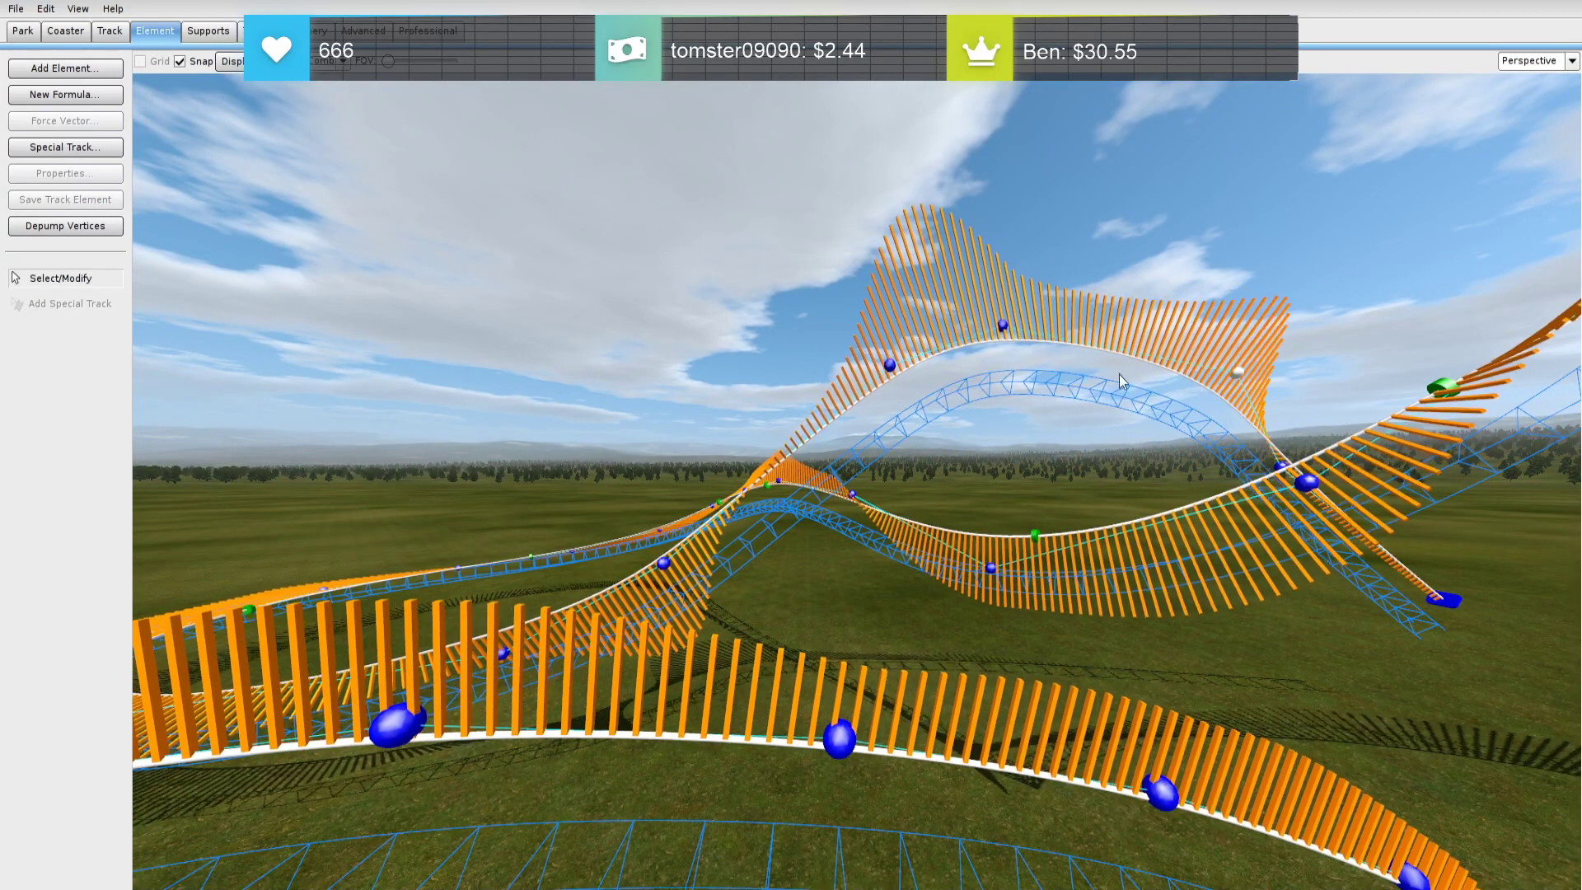
click(59, 231)
click(404, 182)
mouse_move(404, 182)
right_down()
mouse_move(469, 239)
mouse_move(560, 222)
mouse_move(585, 285)
mouse_move(564, 190)
mouse_move(534, 351)
right_up()
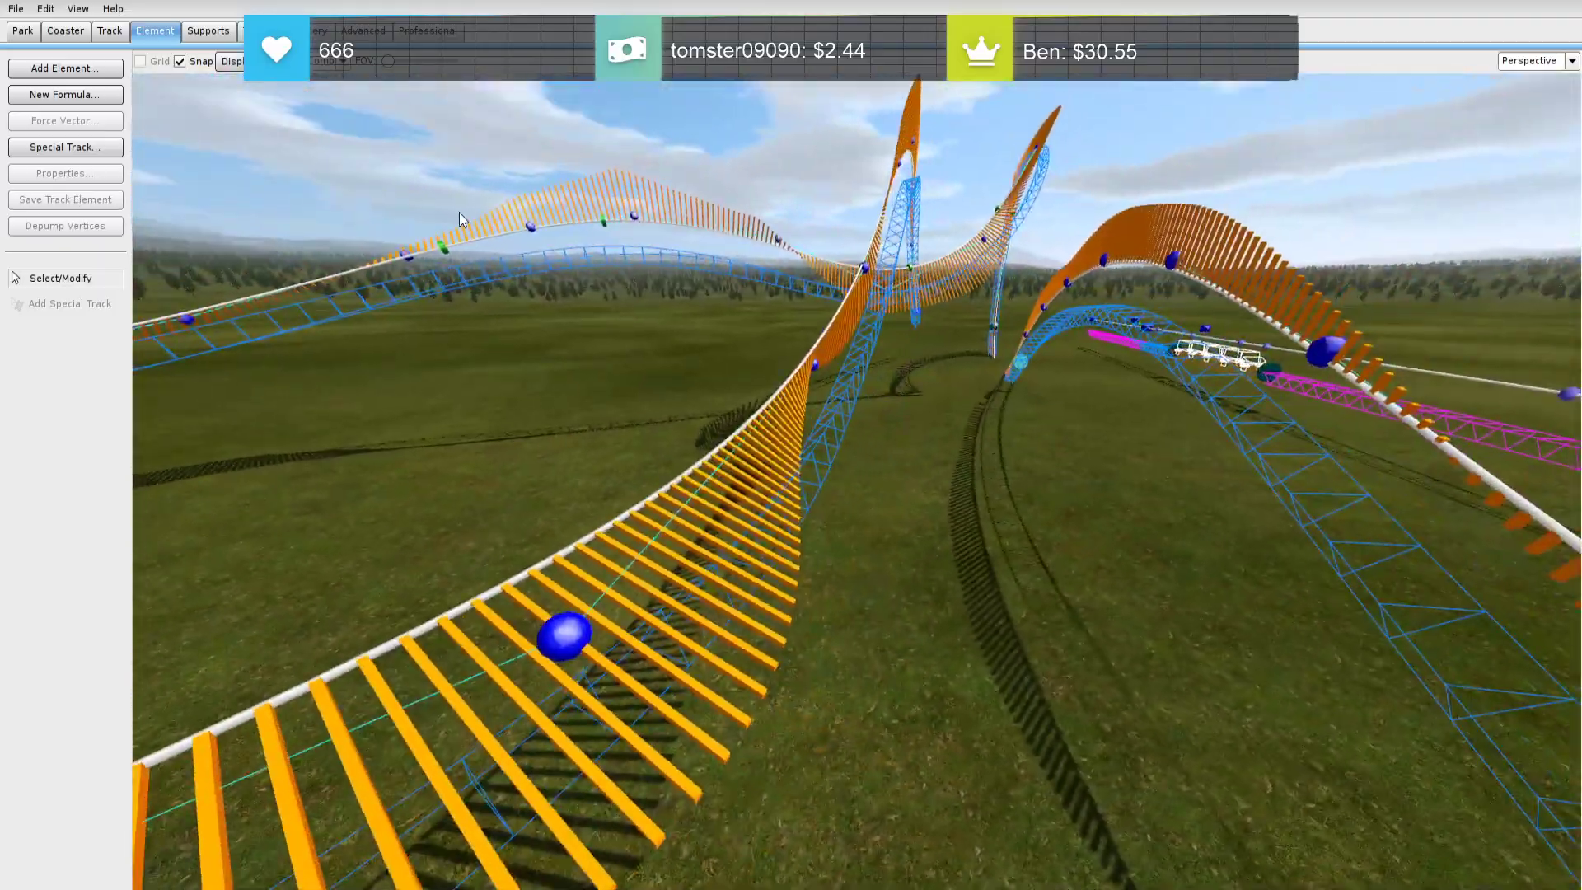
Add a roll point near the crest of the new hill and set its roll to 180 to invert the track
key(r)
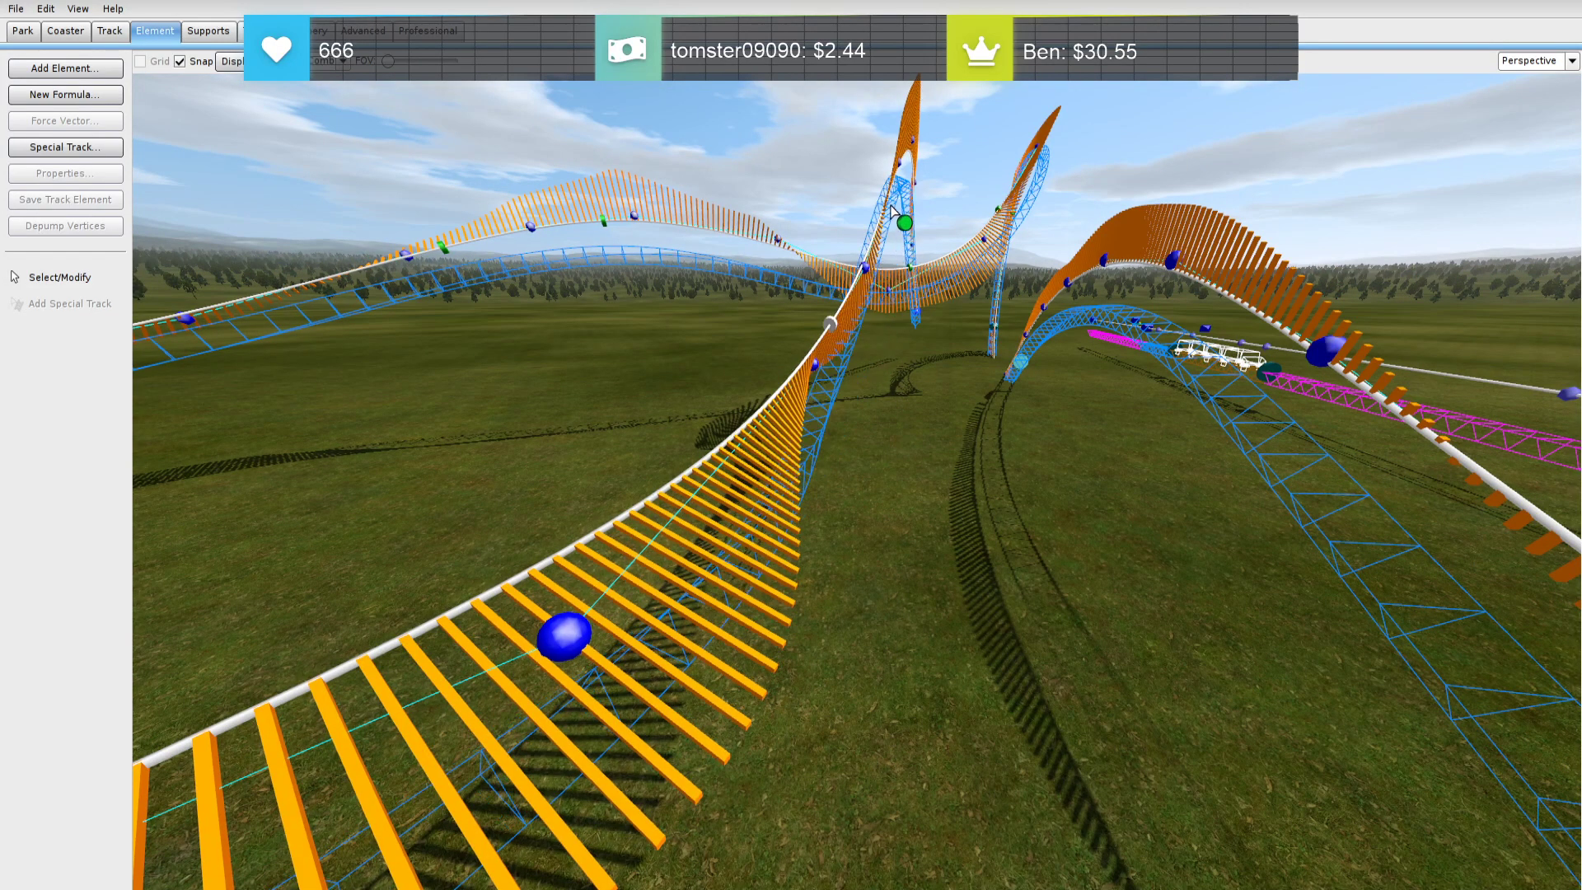
right_drag(895, 216, 807, 185)
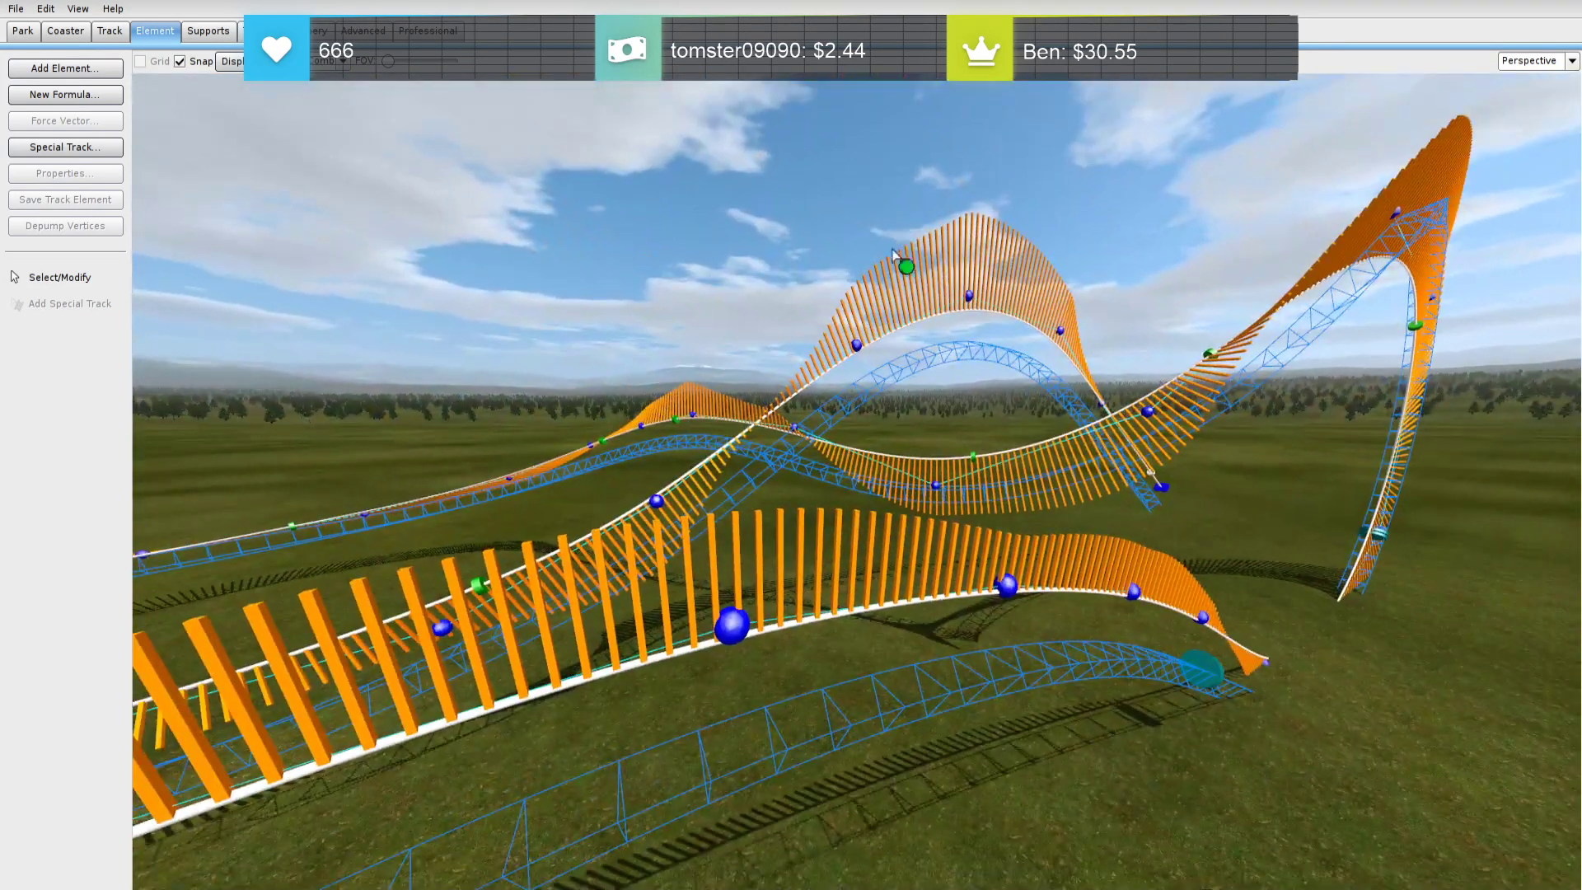
click(935, 314)
text(180)
click(1211, 315)
Reposition the vertices around the inverted hill into a smoother arch and depump them
right_drag(1210, 316, 1175, 330)
right_drag(870, 432, 1002, 506)
drag(1071, 531, 832, 367)
drag(1012, 501, 1071, 507)
click(900, 531)
drag(922, 398, 896, 444)
drag(1063, 498, 1120, 494)
right_drag(1121, 494, 763, 321)
right_drag(869, 323, 1169, 412)
right_drag(860, 337, 865, 286)
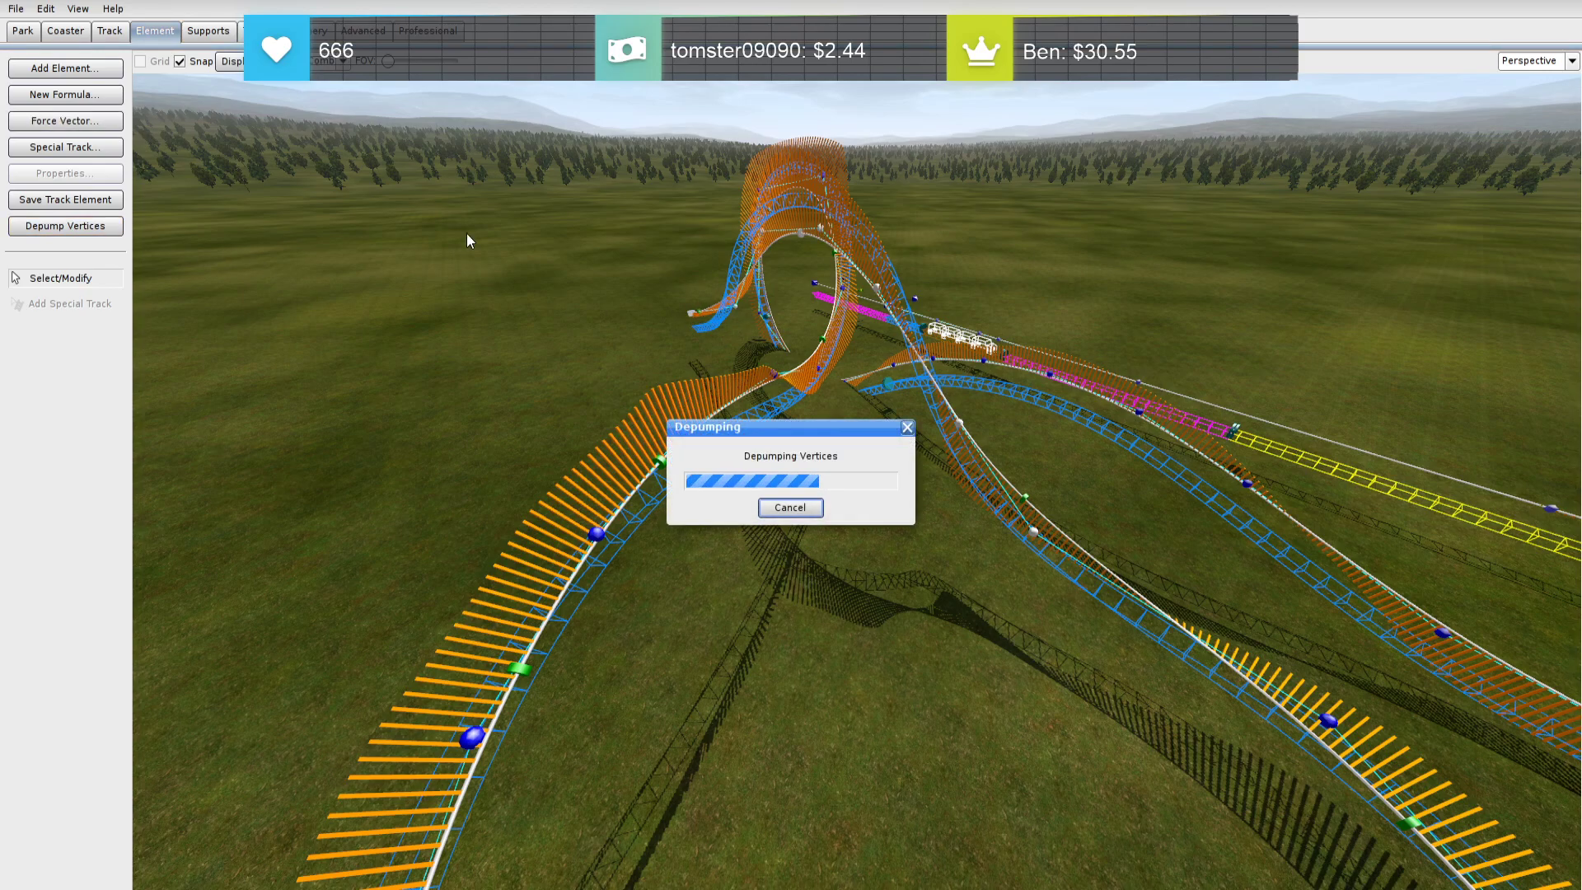
click(646, 290)
right_drag(645, 290, 770, 322)
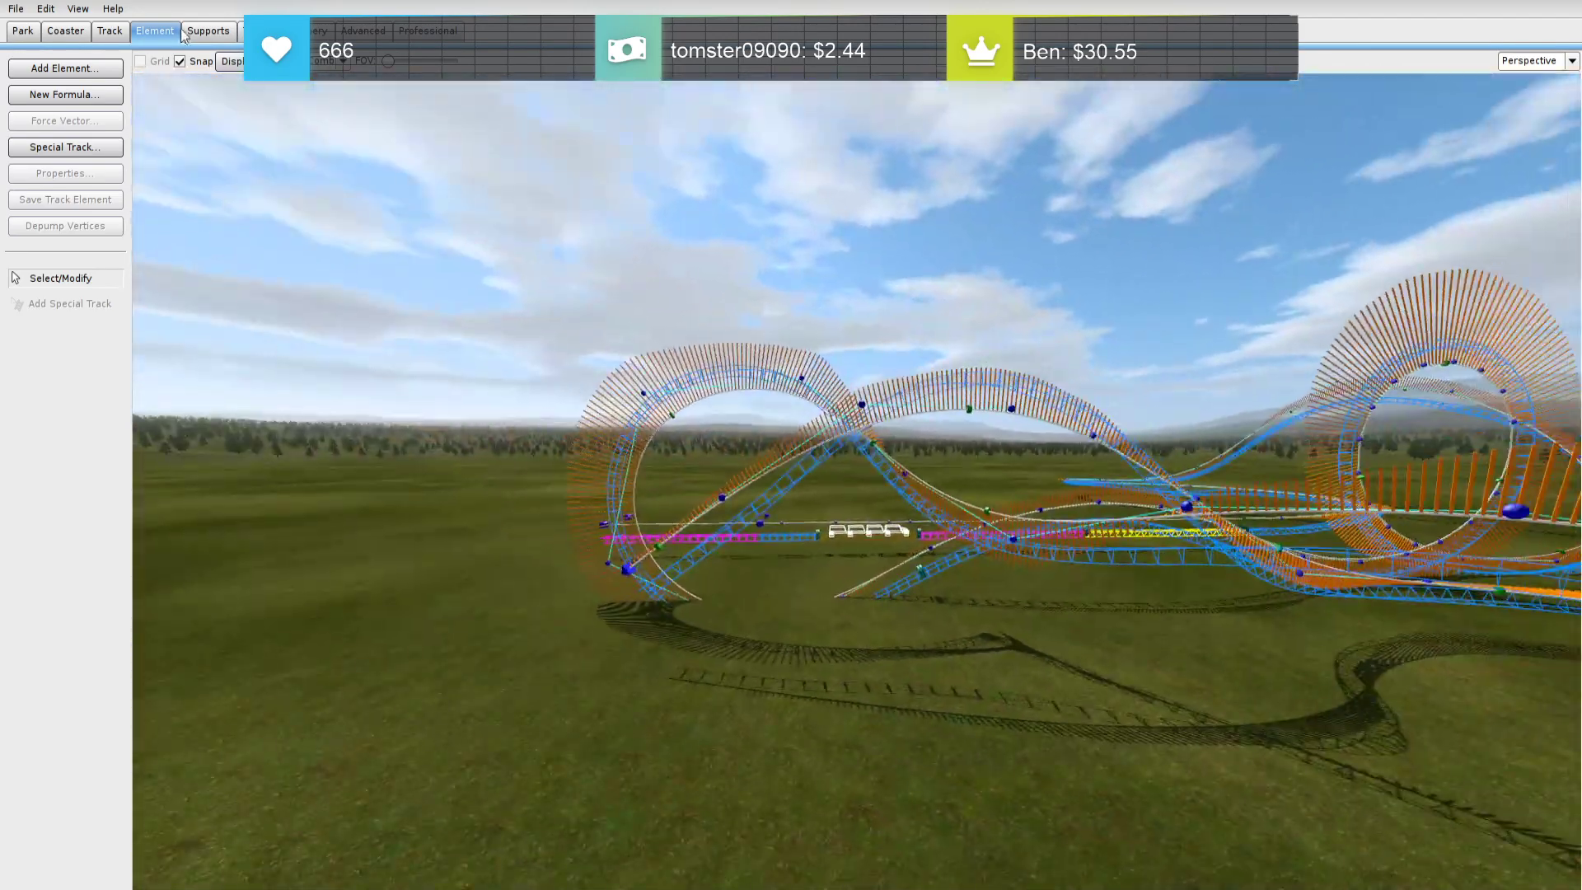
Change the comb display and lower the vertices of the hill and dip that pass beneath the inverted hill
click(345, 63)
click(338, 152)
right_drag(462, 271, 754, 340)
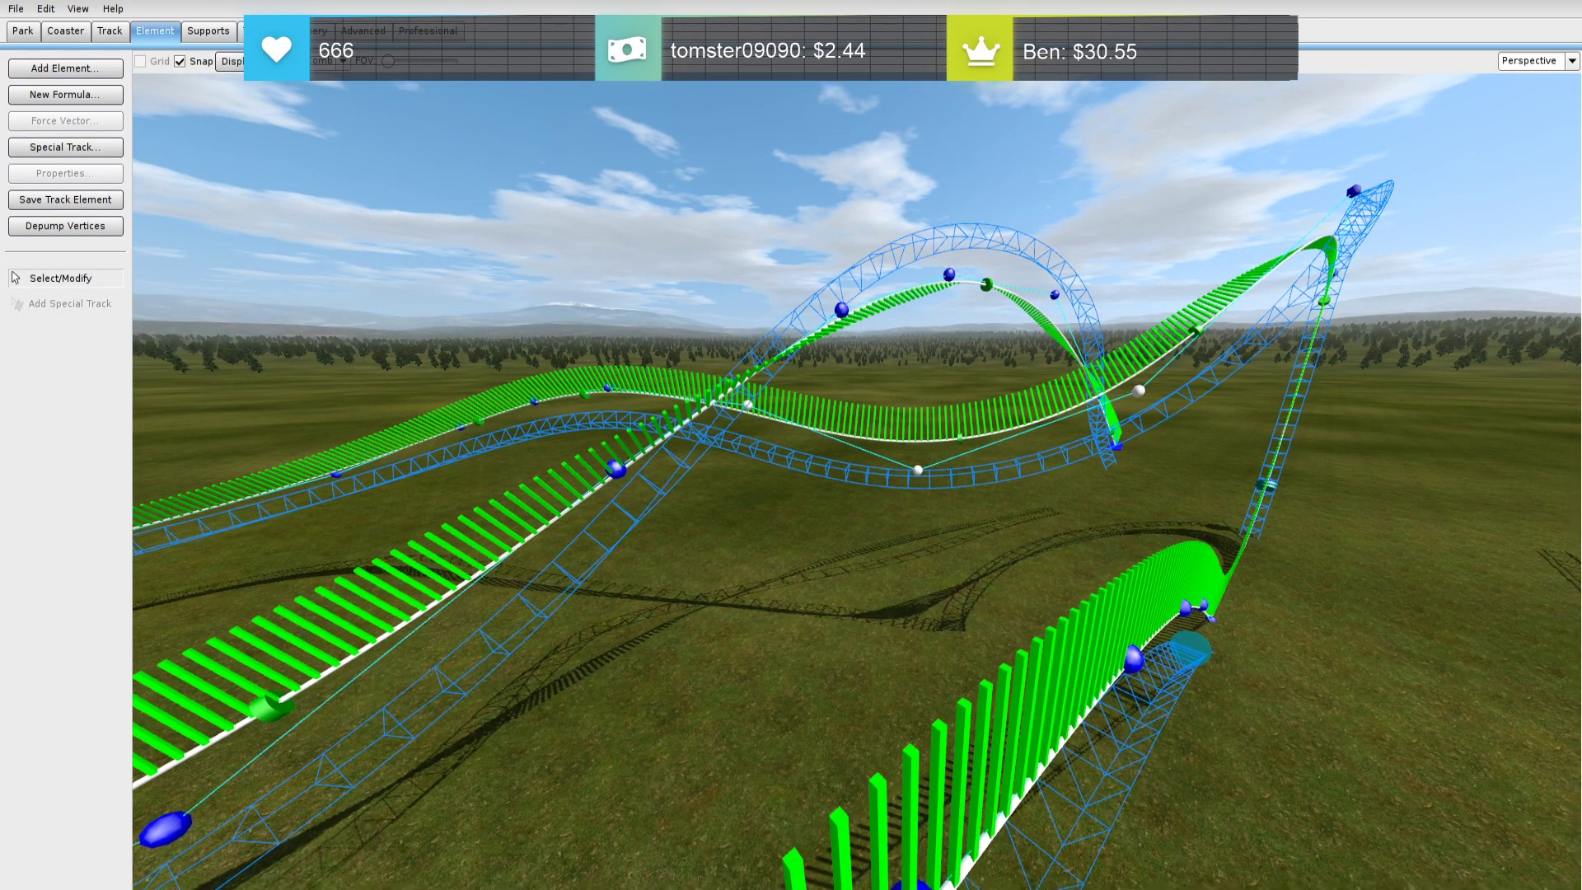
right_drag(755, 339, 772, 408)
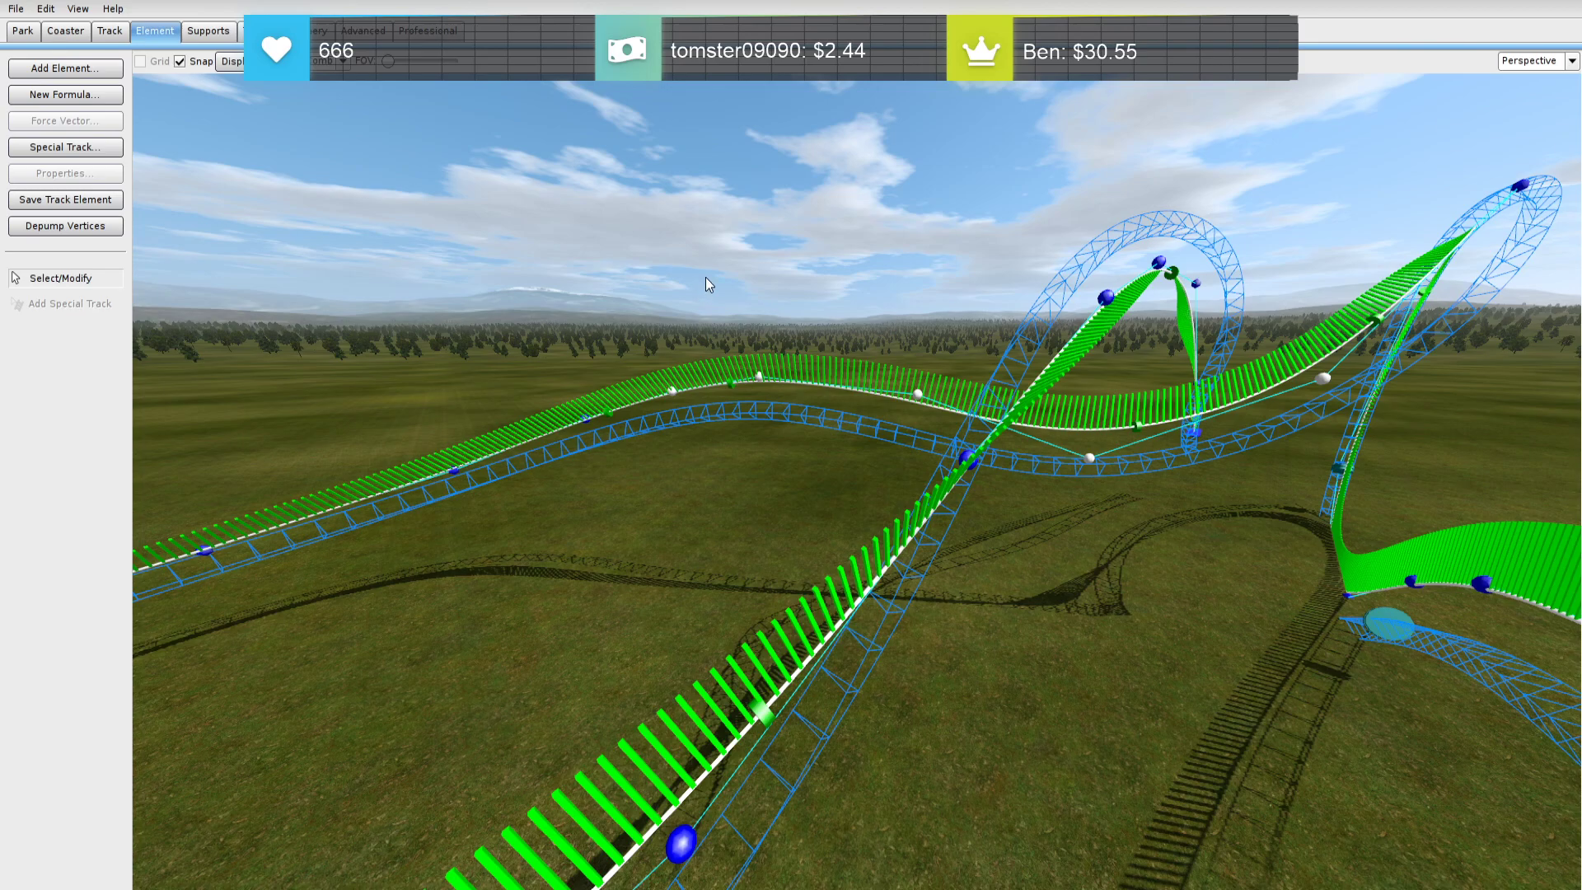
key(Page_Down)
key(Page_Down)
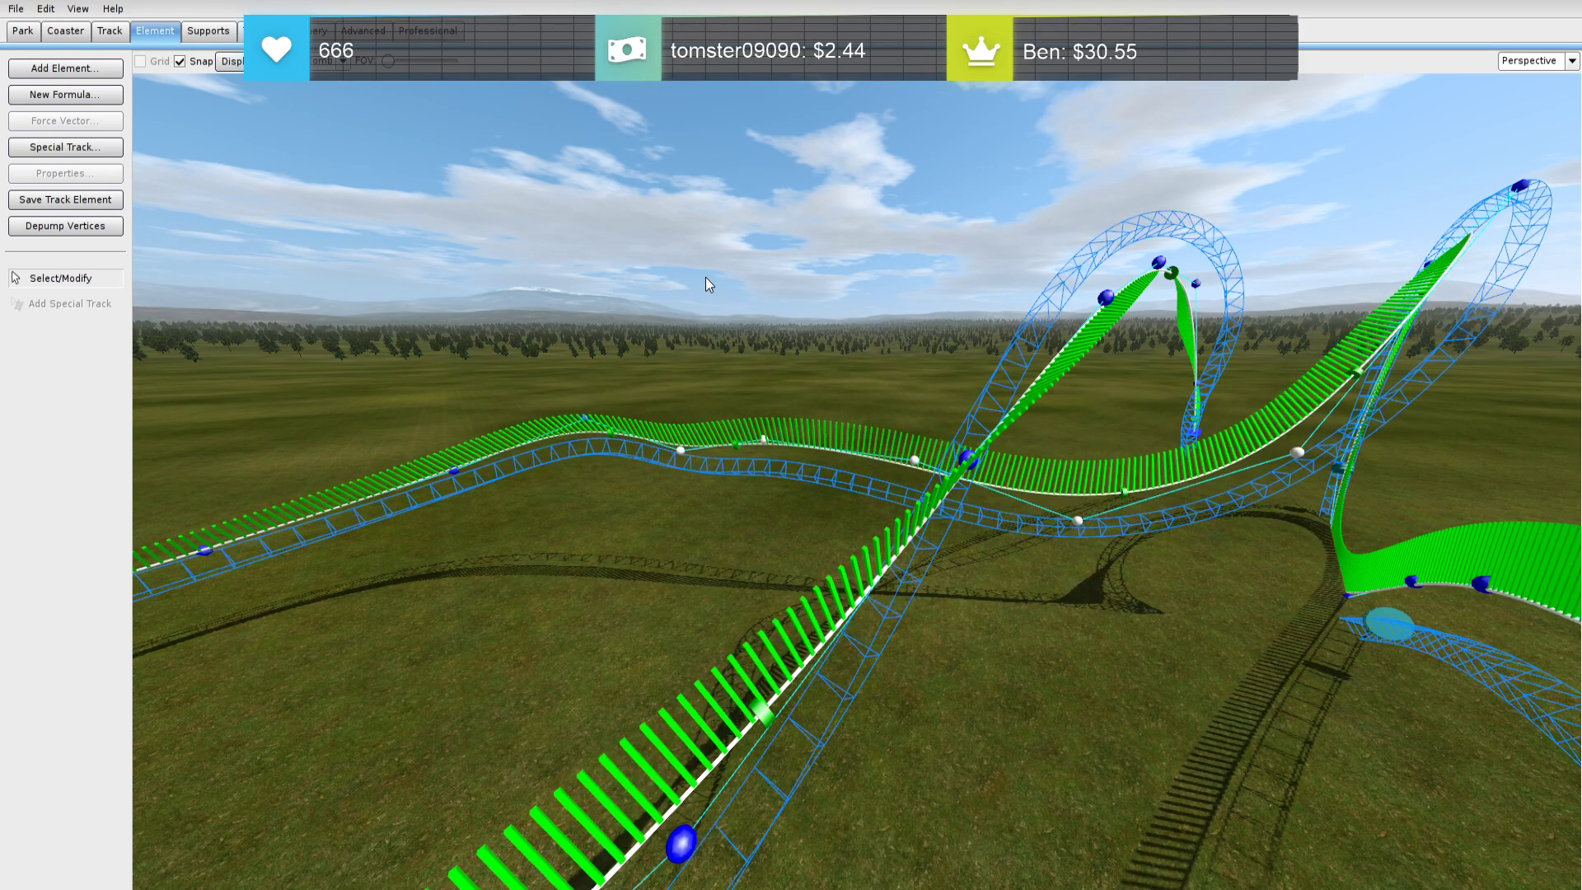
Select the lowered section together with the adjoining vertices and depump it
drag(301, 394, 838, 501)
click(65, 226)
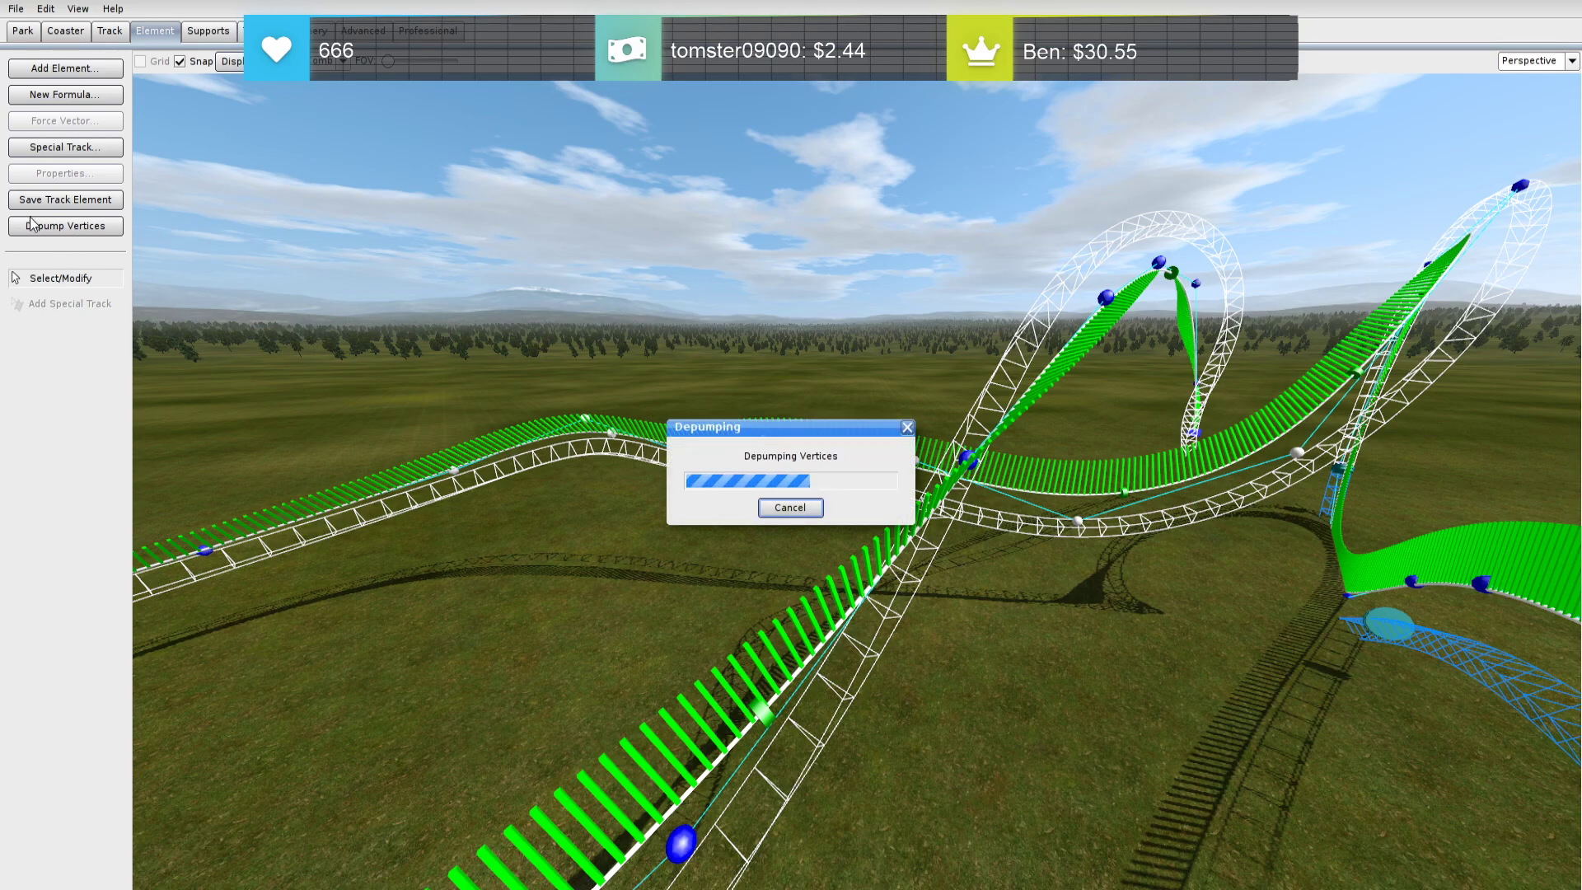
click(604, 233)
right_drag(604, 233, 654, 296)
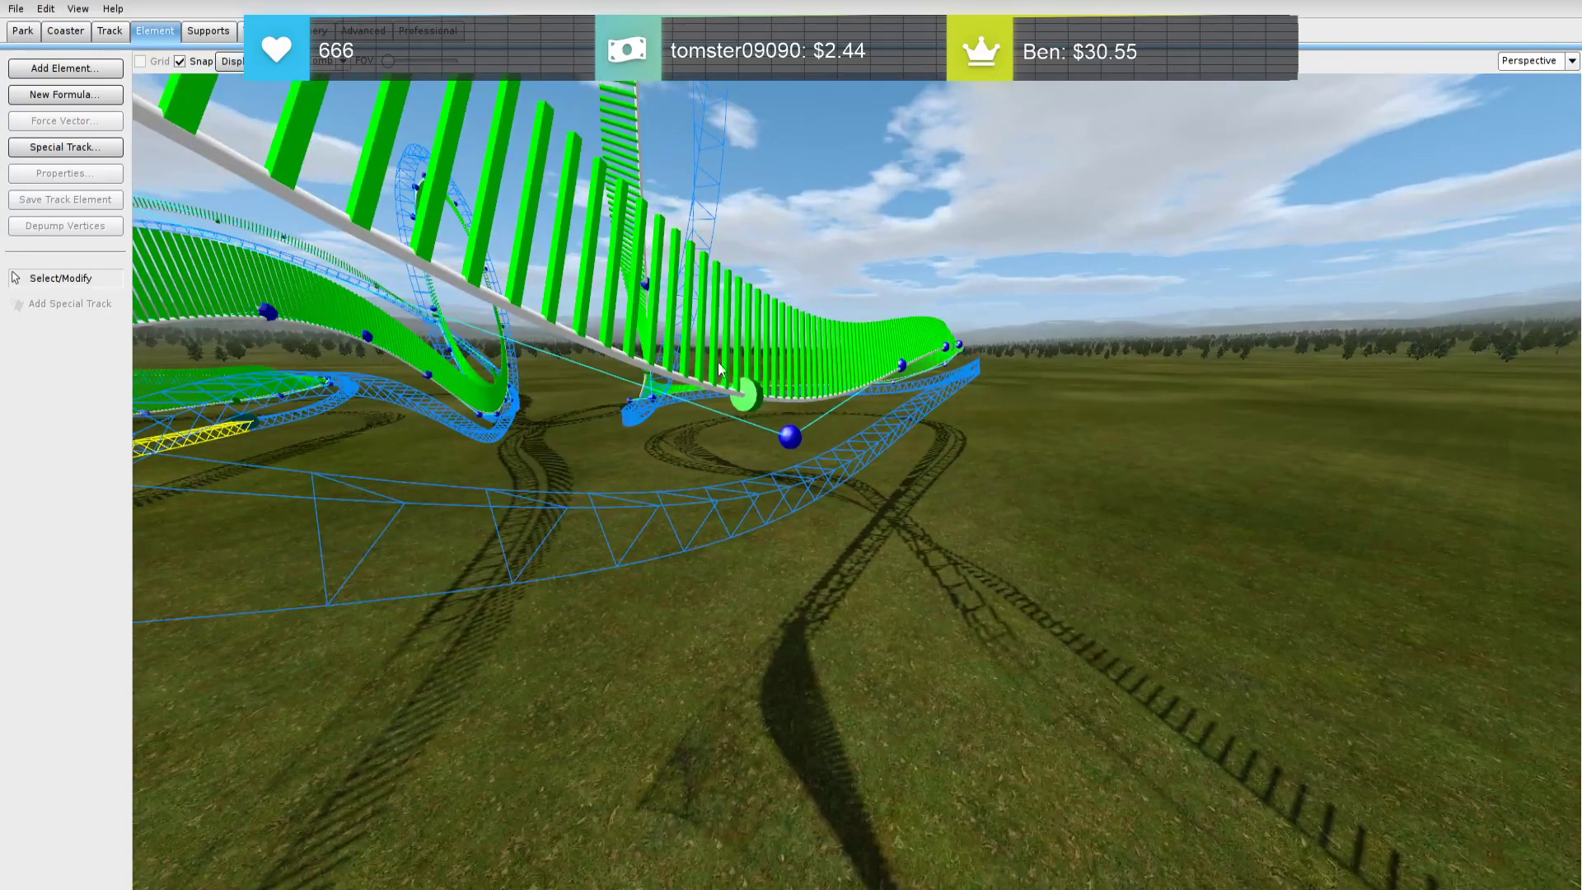
Edit the roll point leading into the inverted hill, slide another roll point along the track, and adjust its settings
double_click(748, 398)
click(1207, 316)
right_drag(1202, 320, 827, 422)
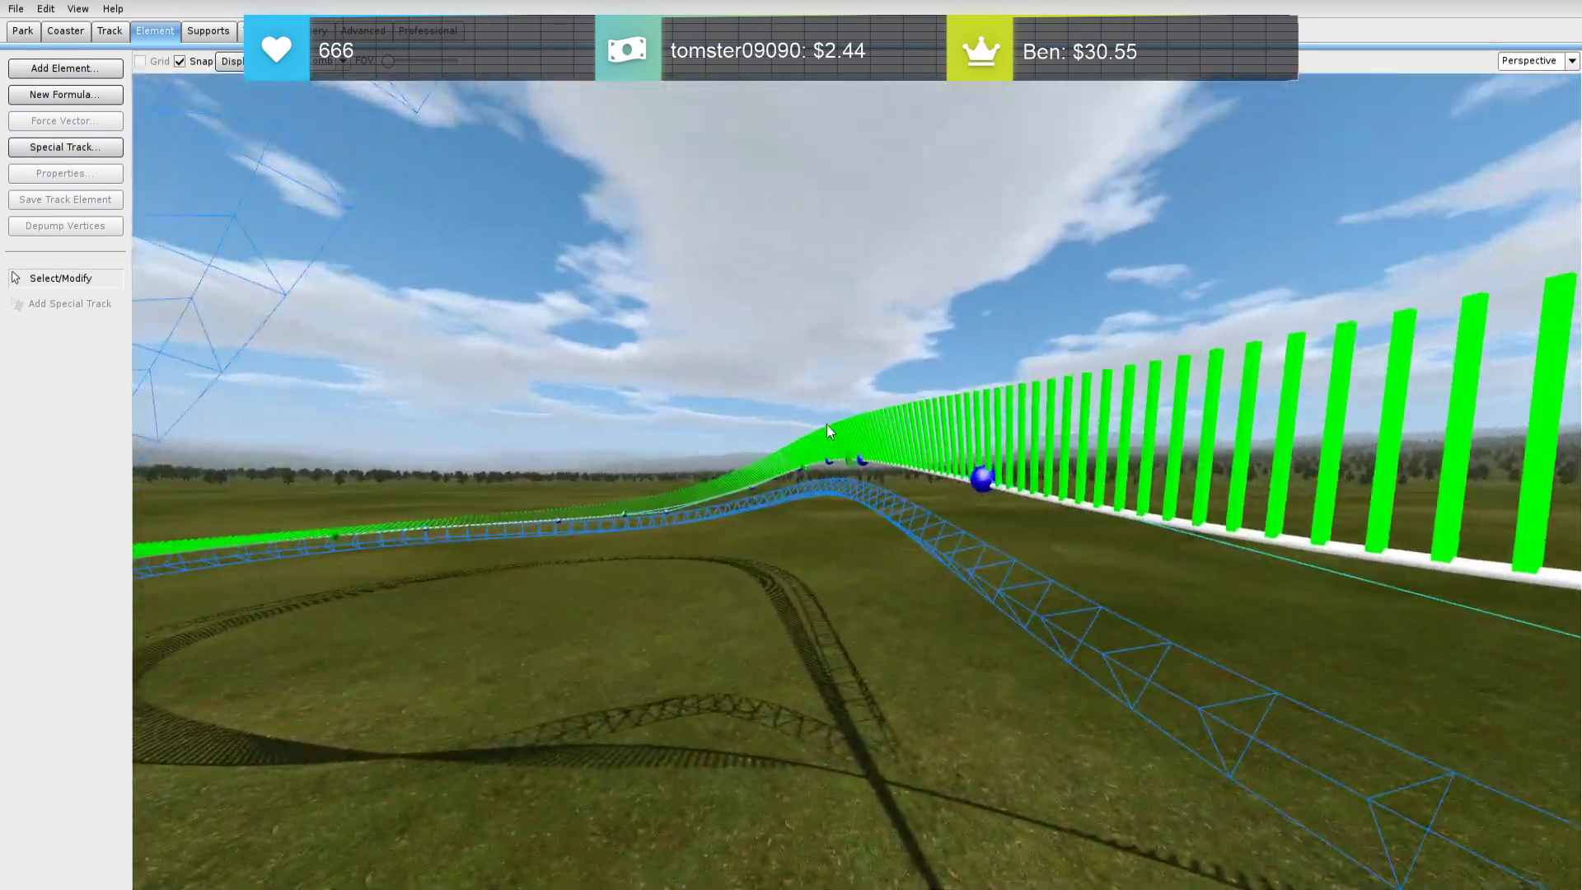
drag(852, 467, 1053, 577)
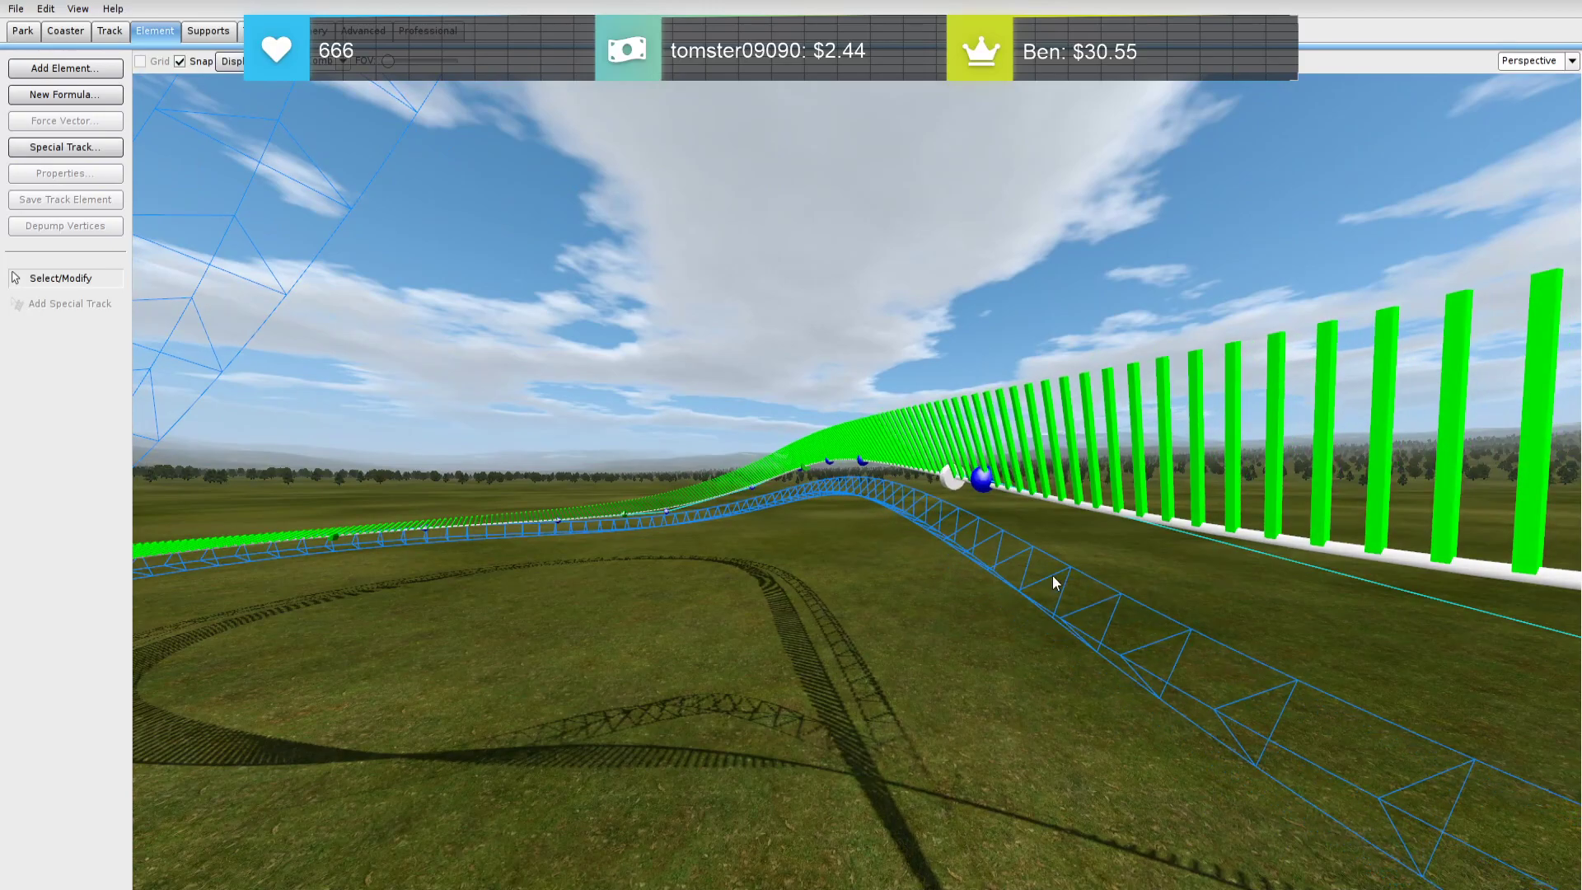
double_click(949, 479)
click(1192, 346)
click(1206, 318)
Select the inverted hill's crest and slope vertices together and lower them
right_drag(1282, 403, 1009, 416)
key(s)
key(w)
key(w)
key(a)
shift+click(982, 345)
shift+click(1123, 378)
shift+click(1337, 478)
key(Down)
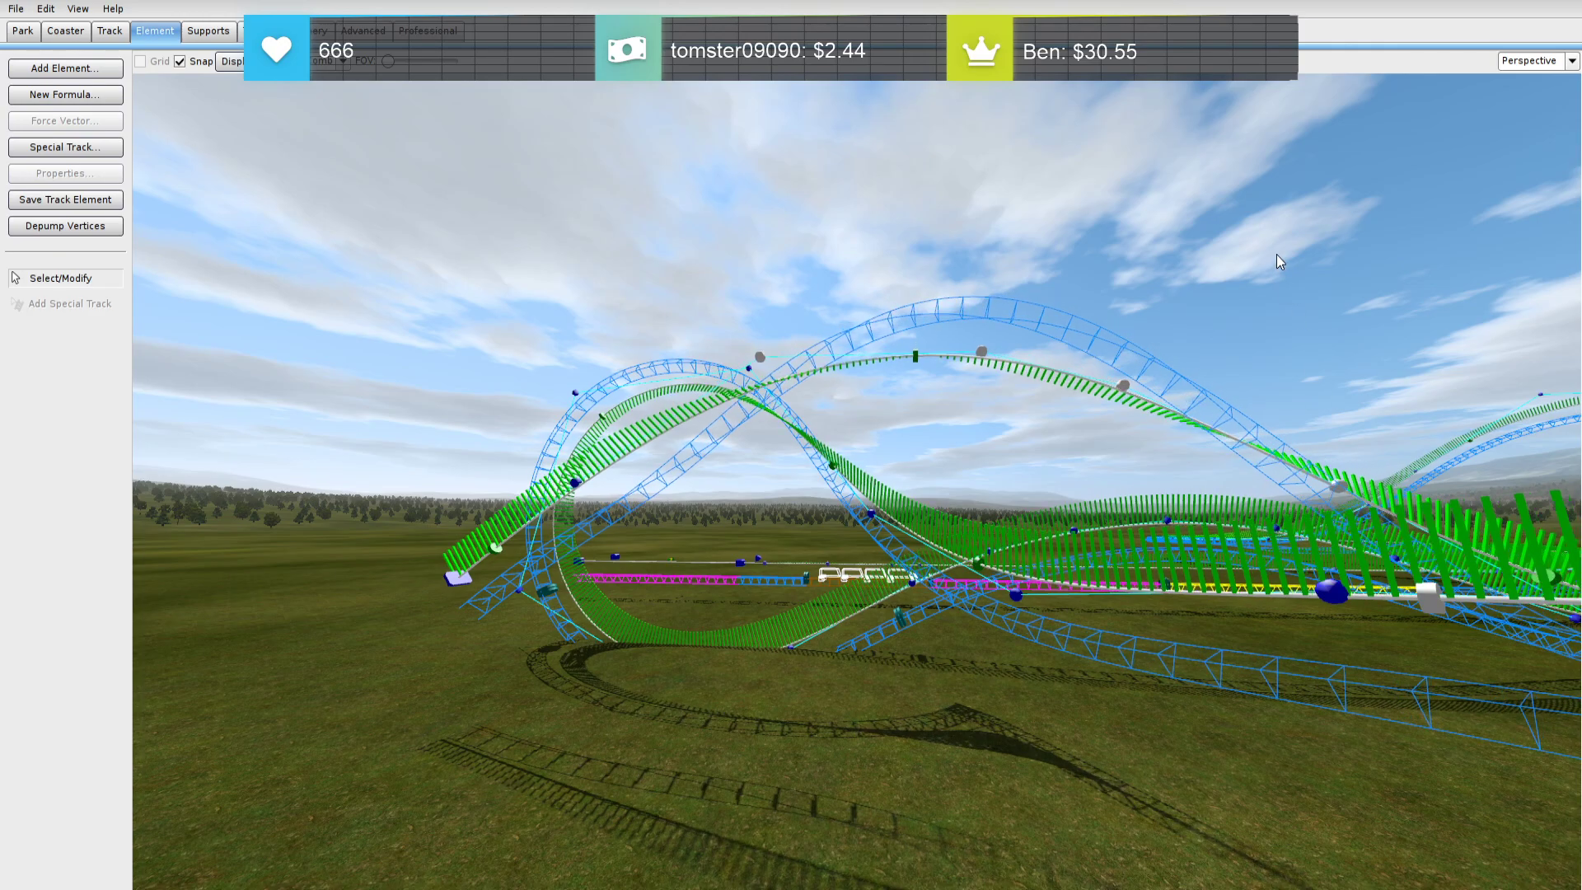
key(Down)
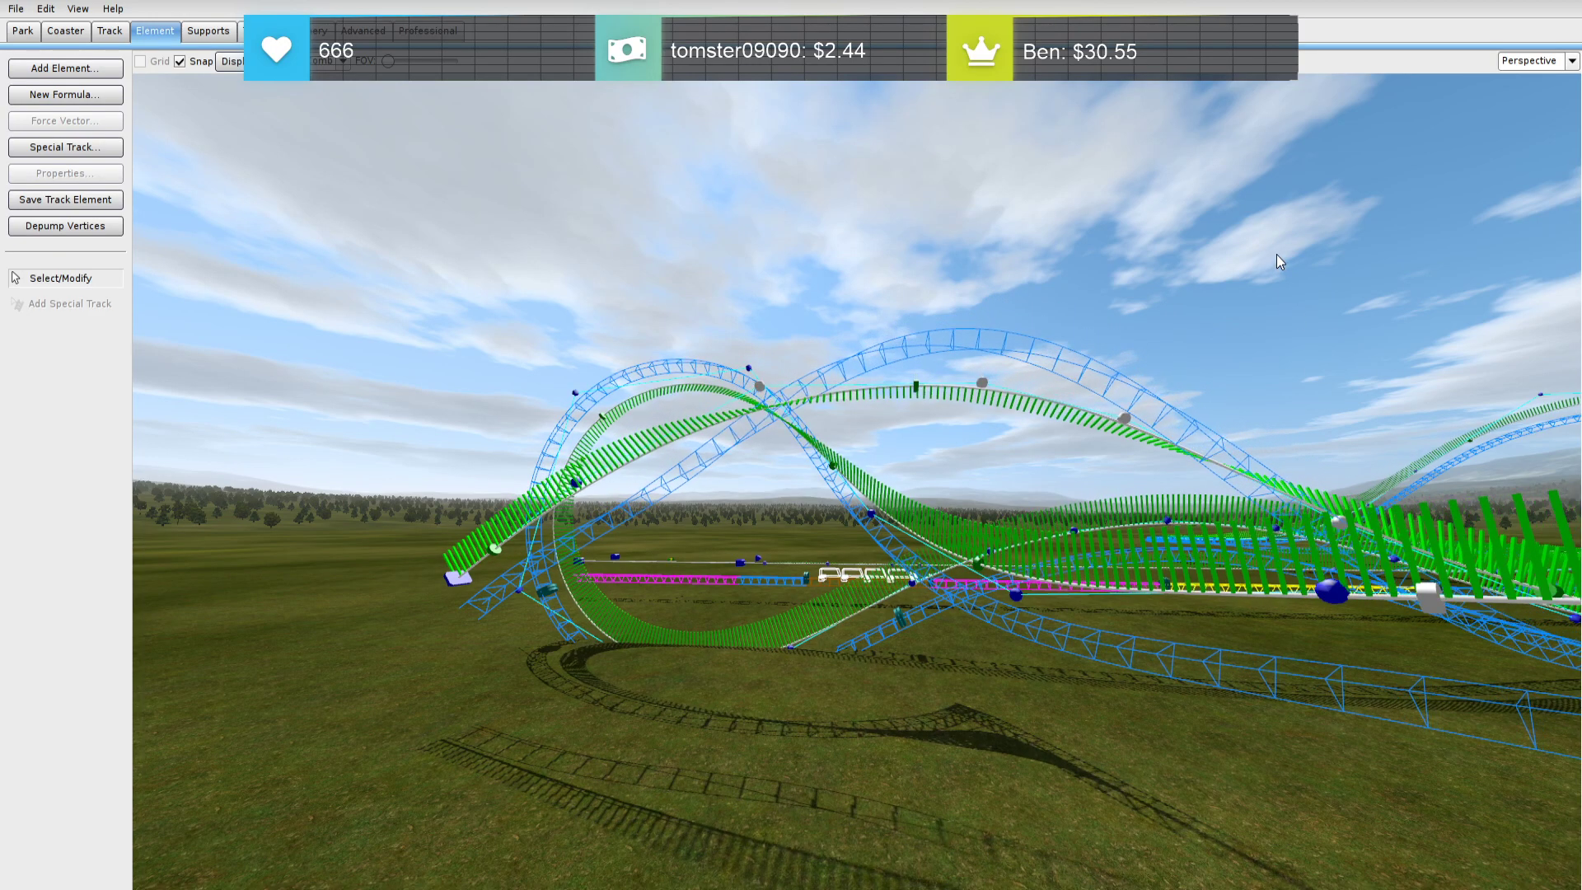
key(Down)
Reposition the vertices at the inverted hill's exit so the track end swings outward
right_drag(783, 444, 835, 458)
key(a)
click(835, 456)
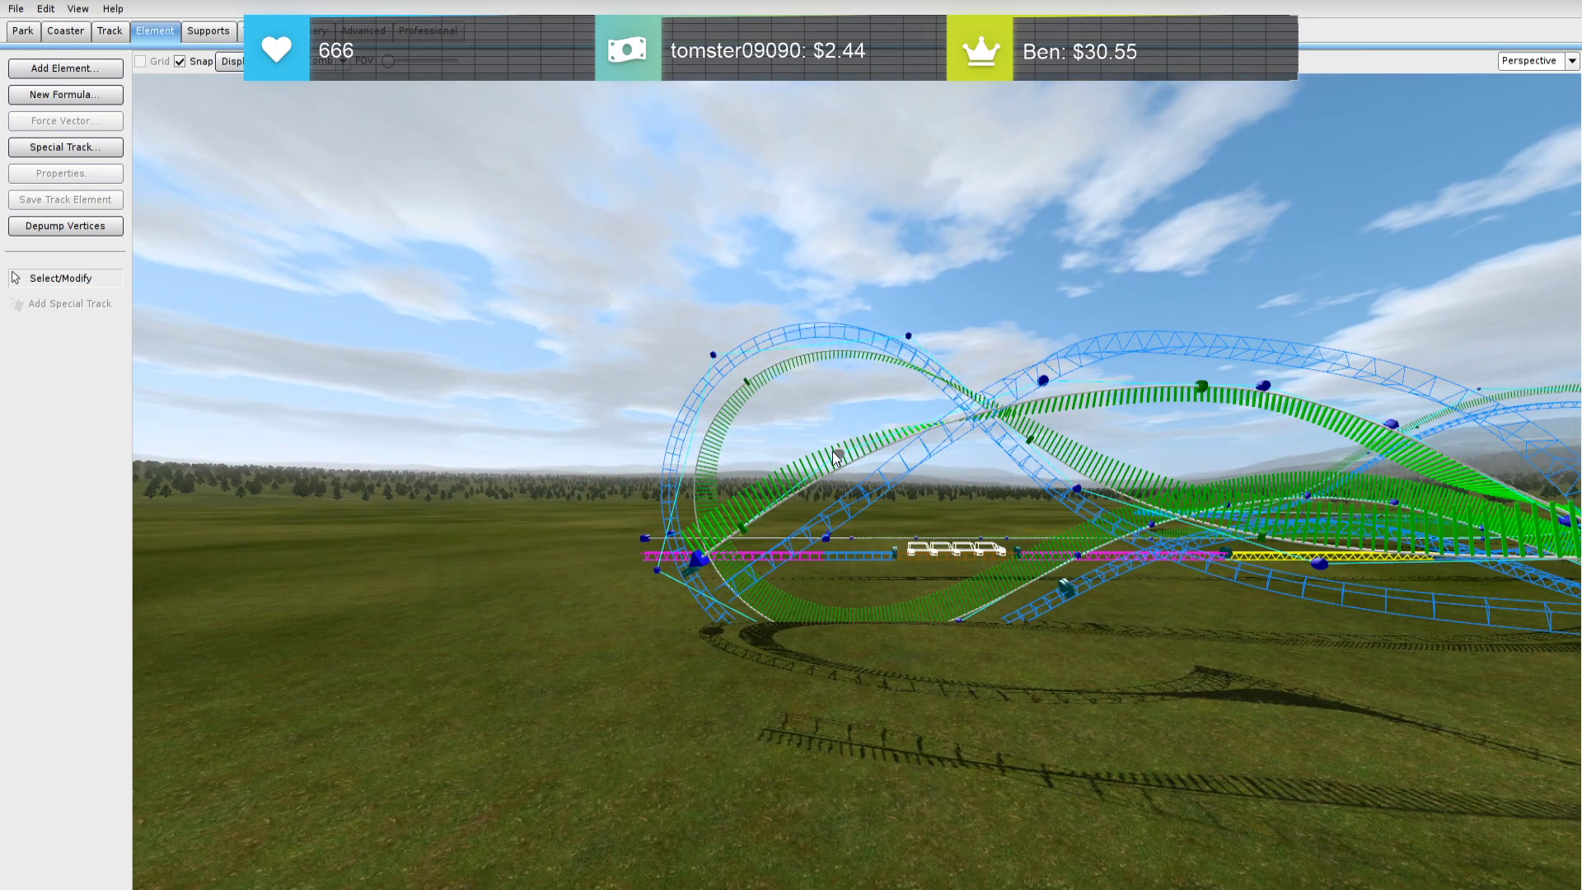
key(a)
right_drag(921, 458, 1036, 473)
key(w)
key(s)
right_drag(881, 412, 866, 442)
key(w)
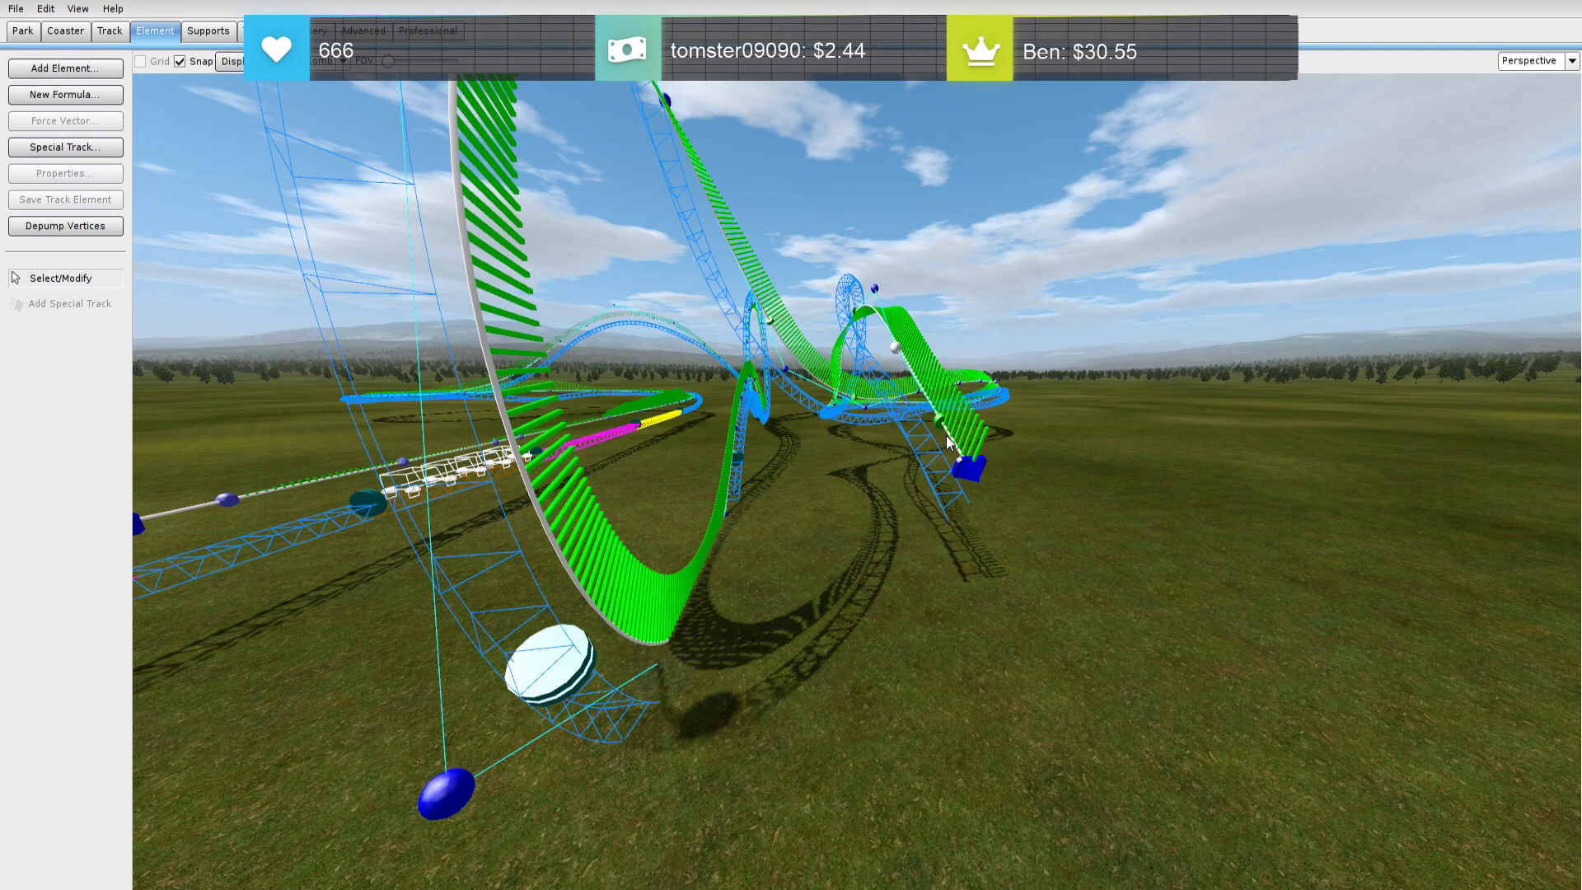
click(956, 478)
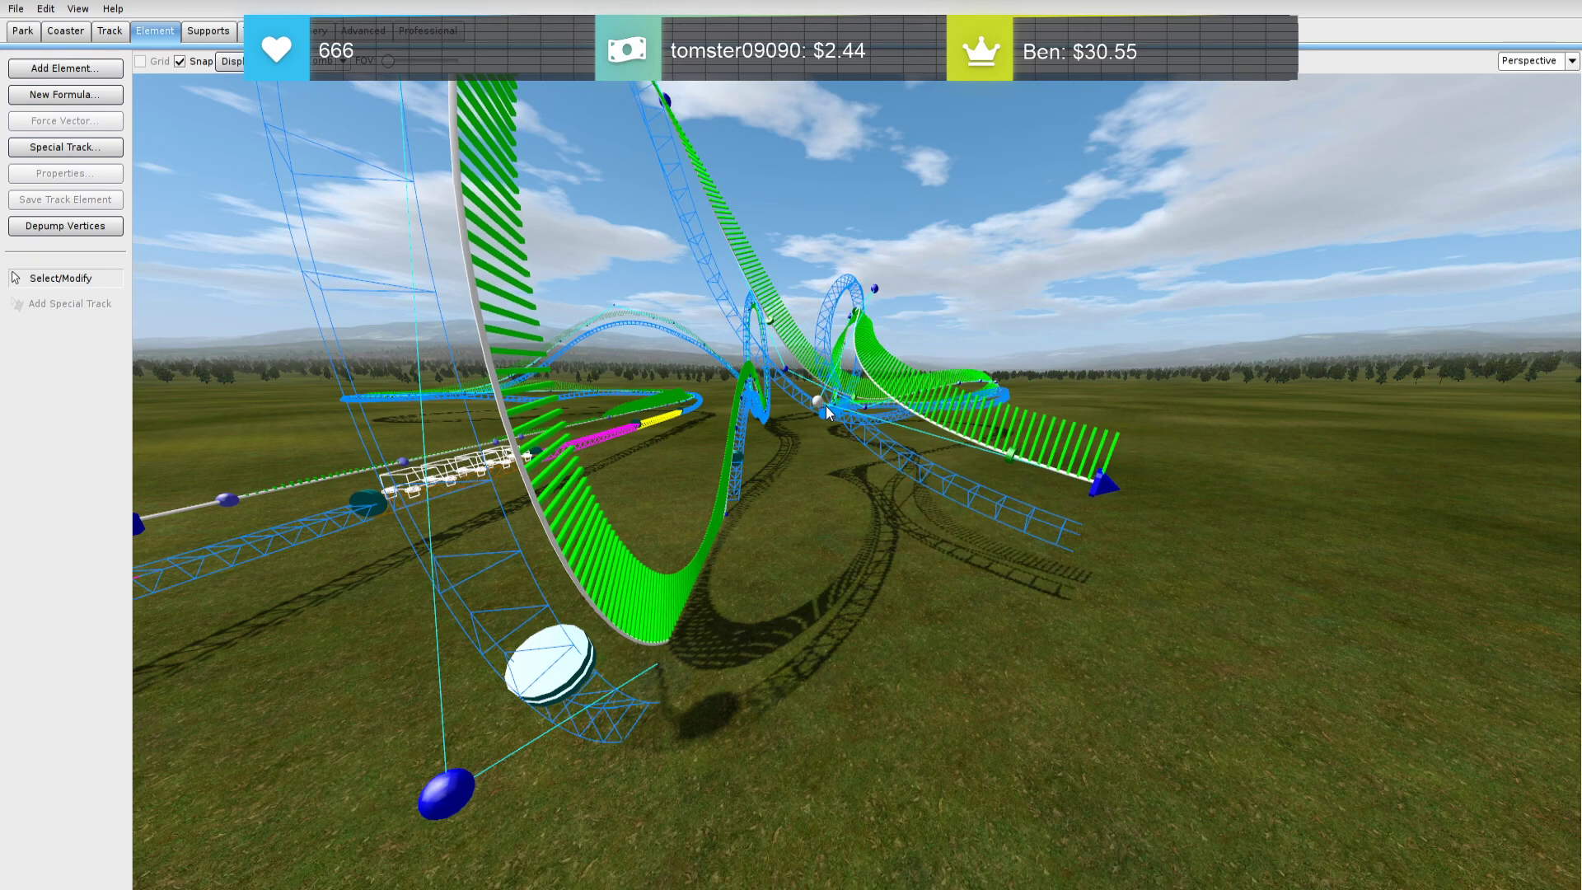
drag(840, 381, 851, 361)
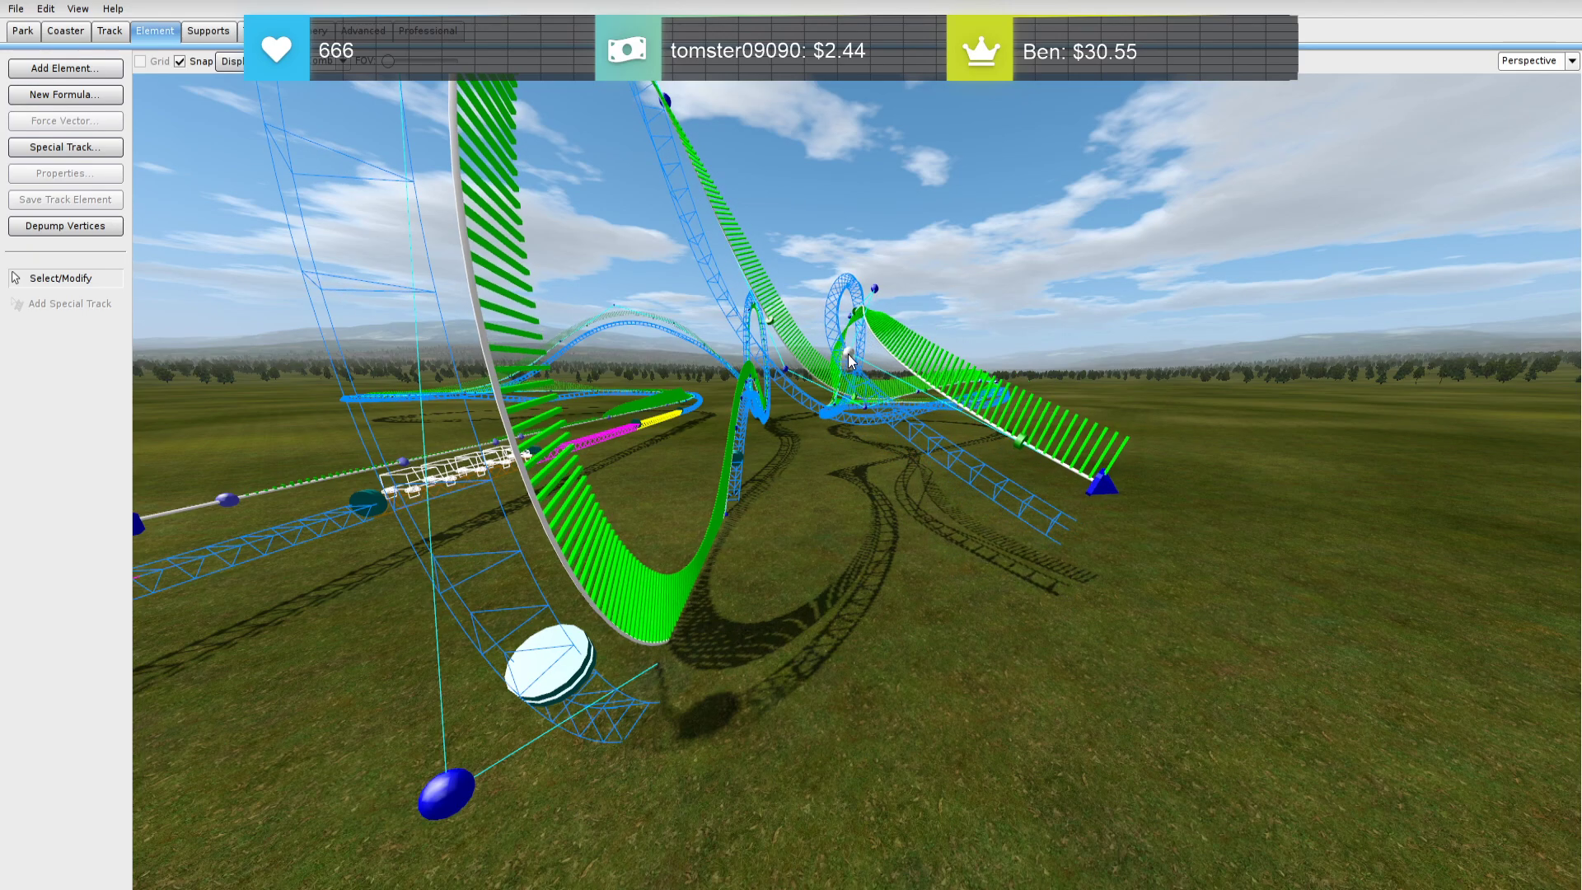
Select the inverted hill's vertices and depump them
right_drag(904, 406, 972, 399)
click(821, 374)
right_drag(857, 445, 914, 425)
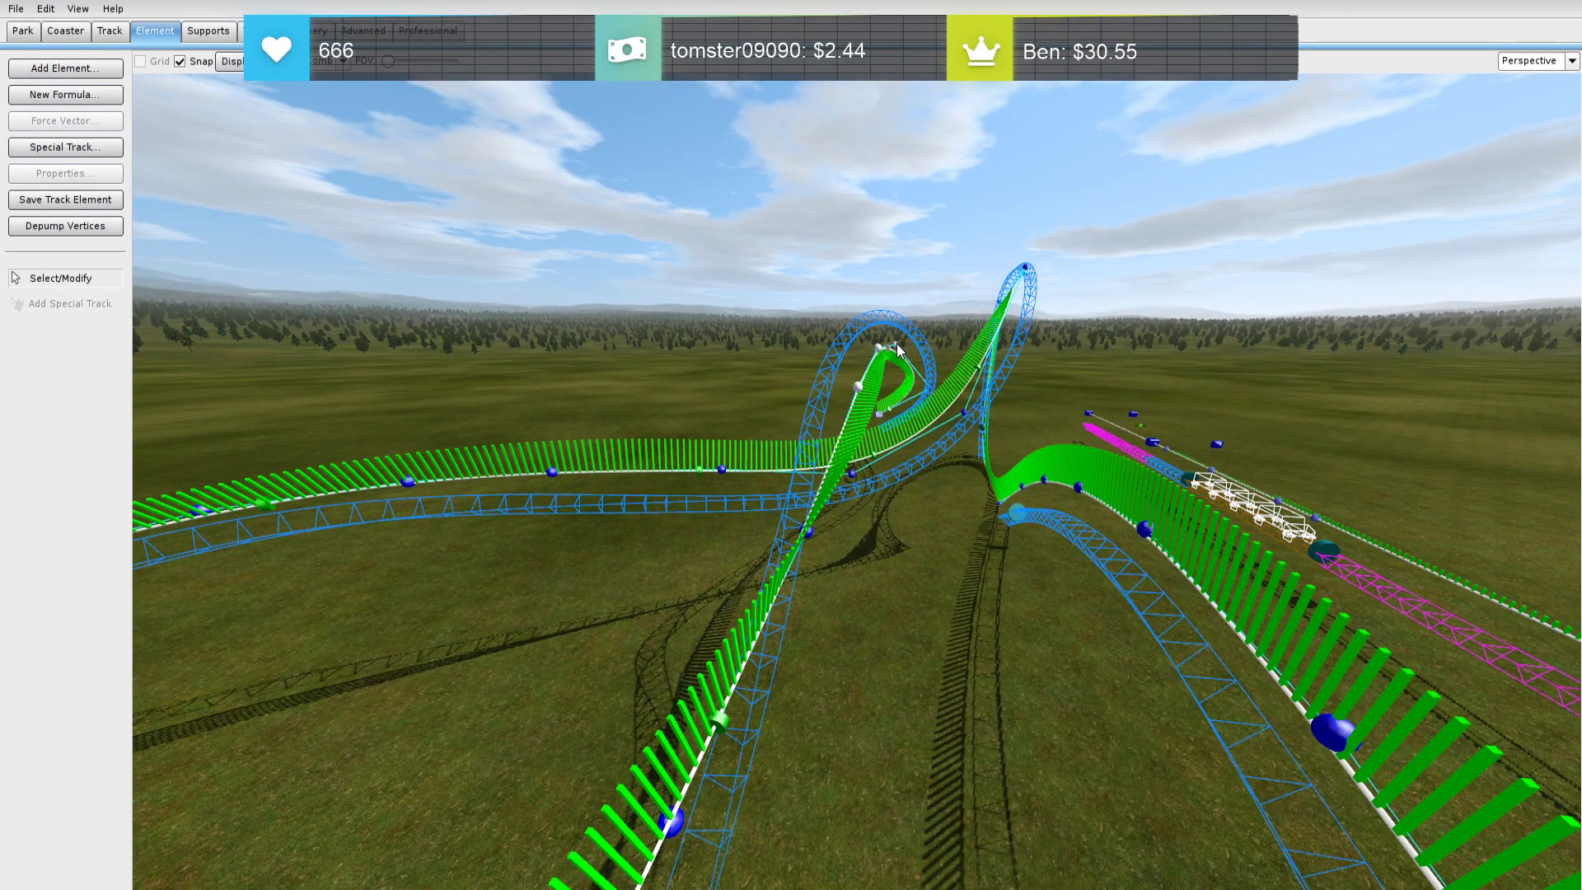
click(61, 231)
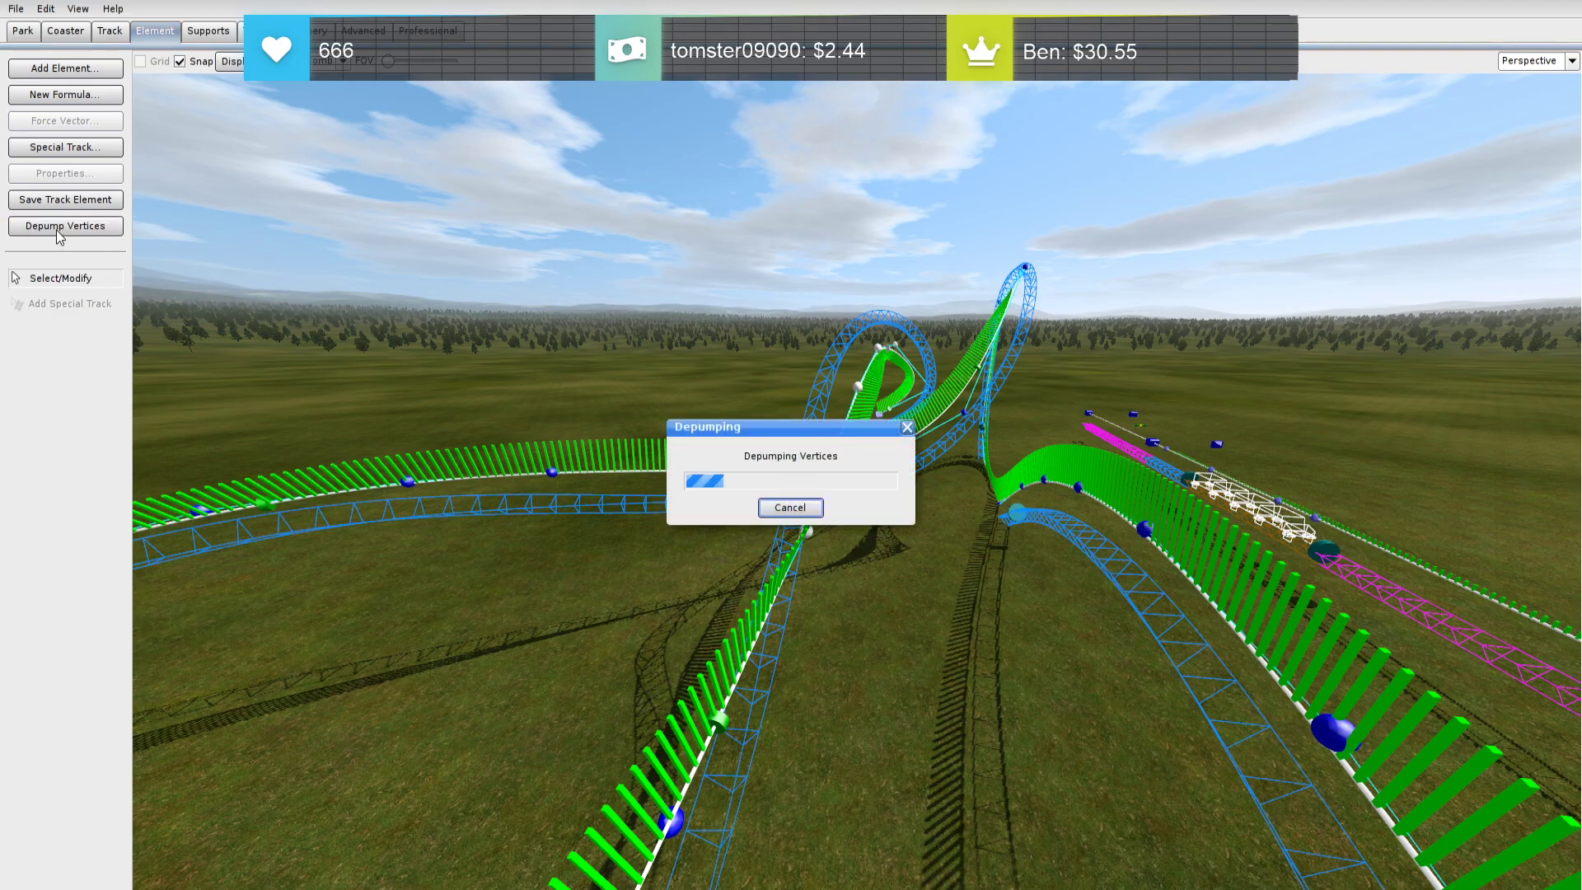
Fine-tune the positions of the inverted hill's crest and exit vertices after the smoothing
right_drag(906, 635, 882, 586)
drag(855, 393, 829, 398)
mouse_move(829, 399)
right_down()
mouse_move(815, 528)
mouse_move(851, 524)
mouse_move(853, 585)
mouse_move(838, 399)
right_up()
drag(854, 427, 816, 428)
drag(895, 322, 934, 276)
right_drag(972, 329, 876, 445)
drag(833, 437, 915, 447)
right_drag(915, 448, 676, 559)
drag(674, 560, 960, 601)
right_drag(960, 602, 741, 480)
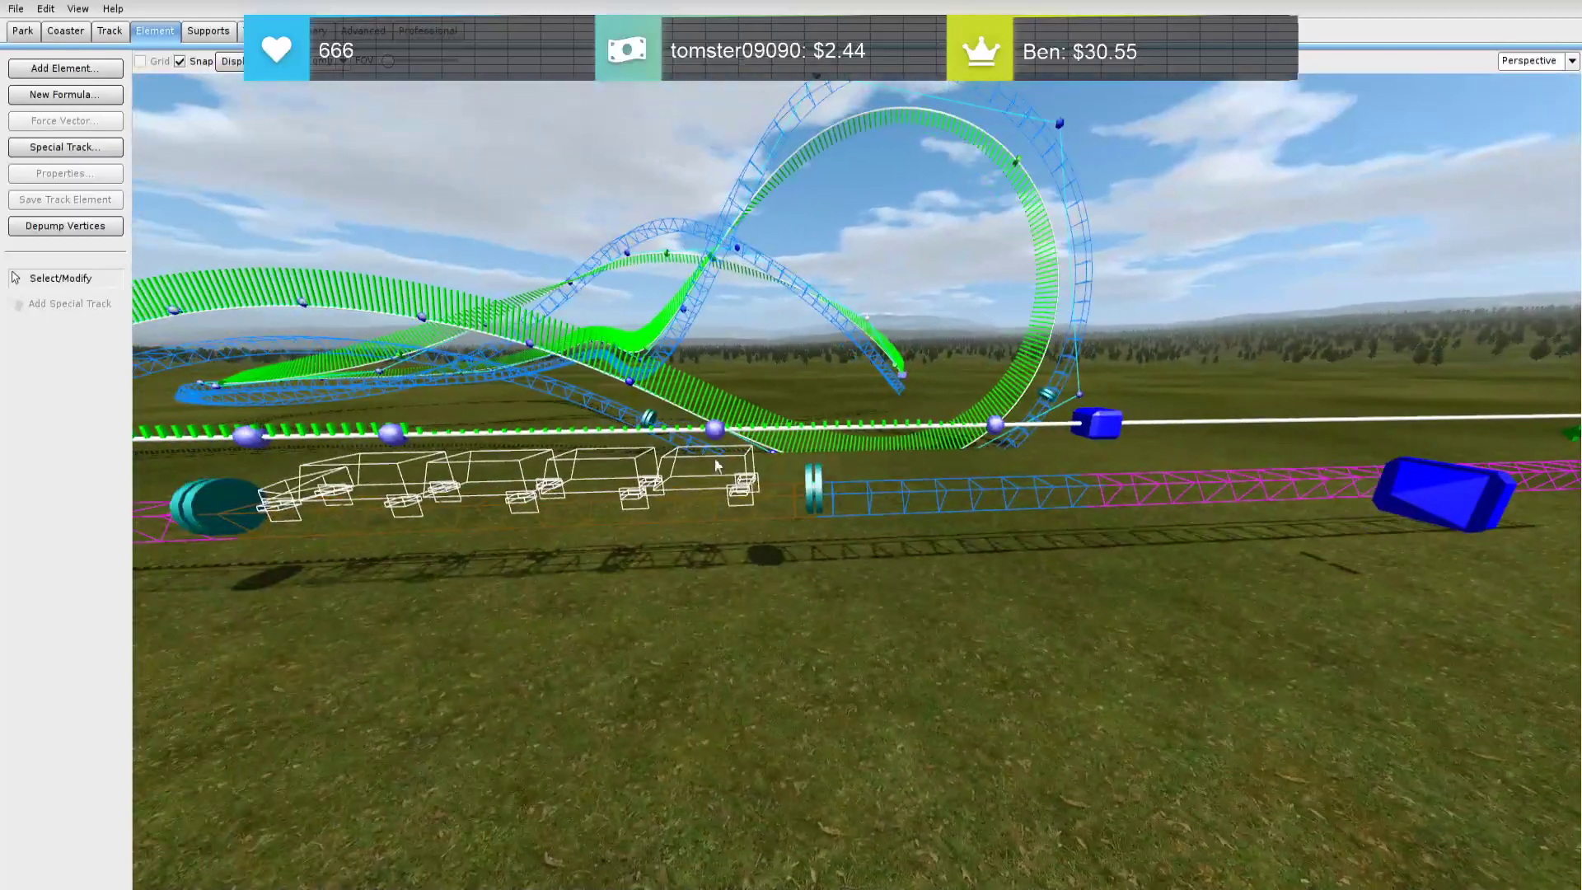
Choose Clearance Envelope.nl2sco from the Various group of the scene object library
click(252, 33)
click(83, 242)
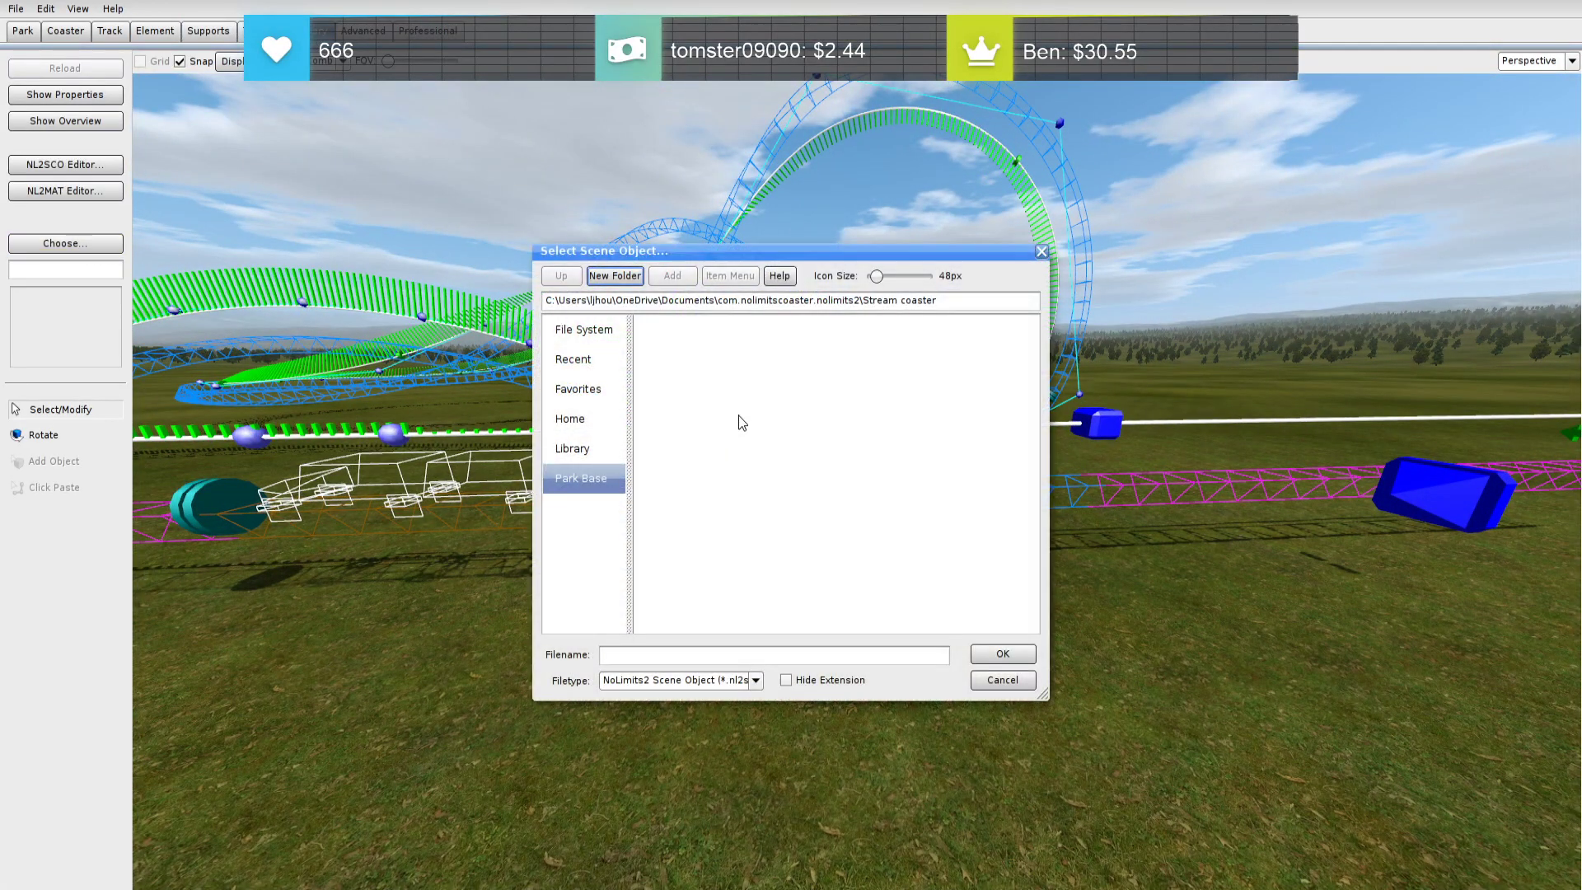
click(594, 337)
click(591, 357)
click(580, 330)
click(571, 448)
scroll(876, 515, down, 5)
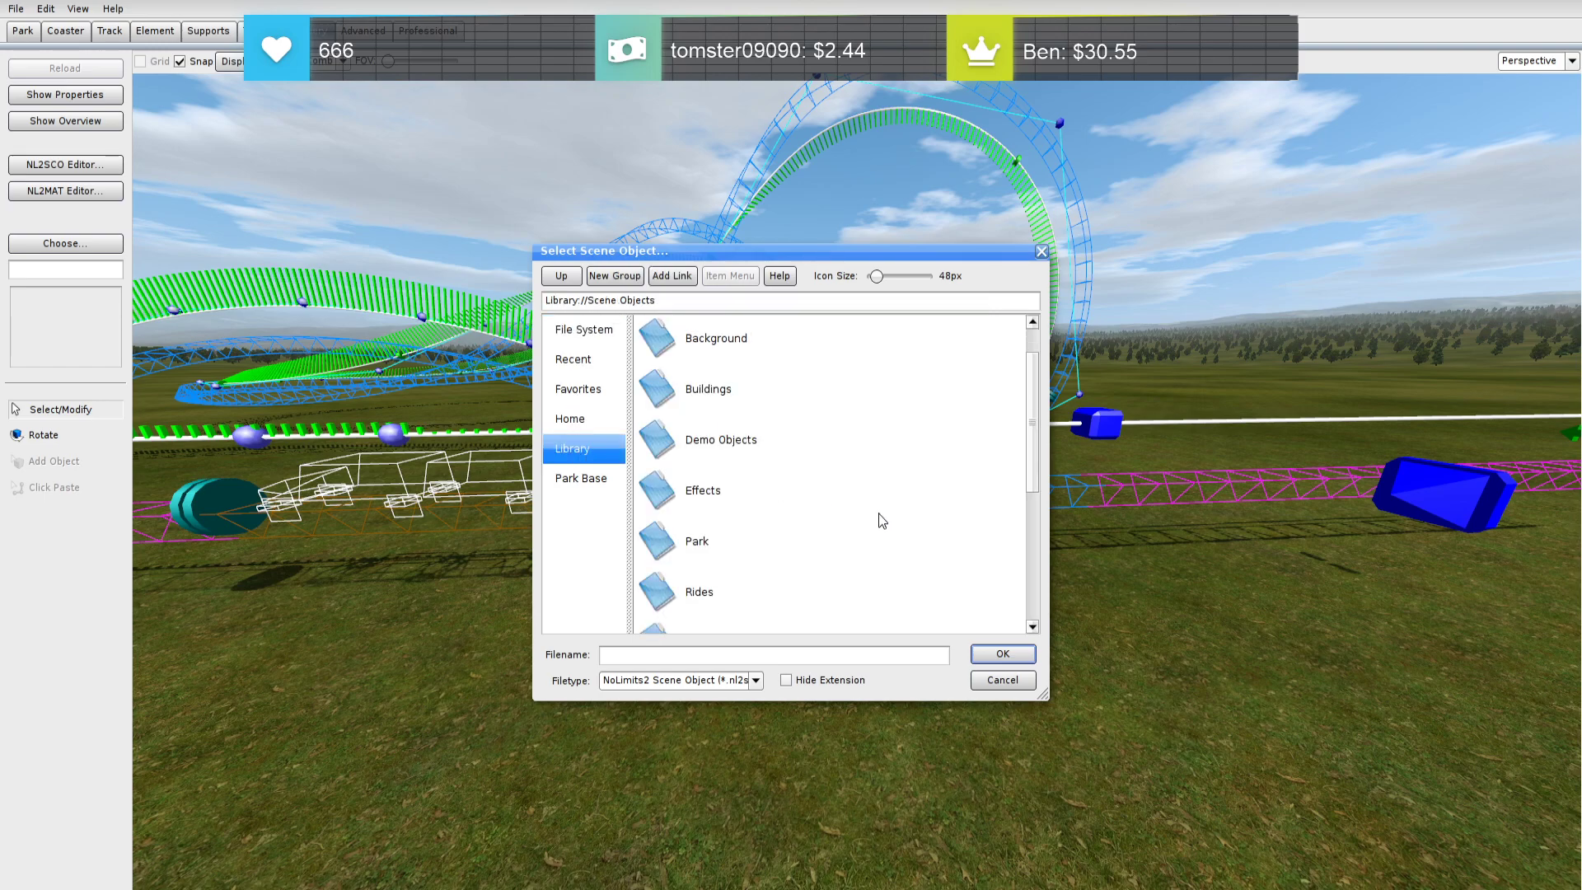
double_click(721, 507)
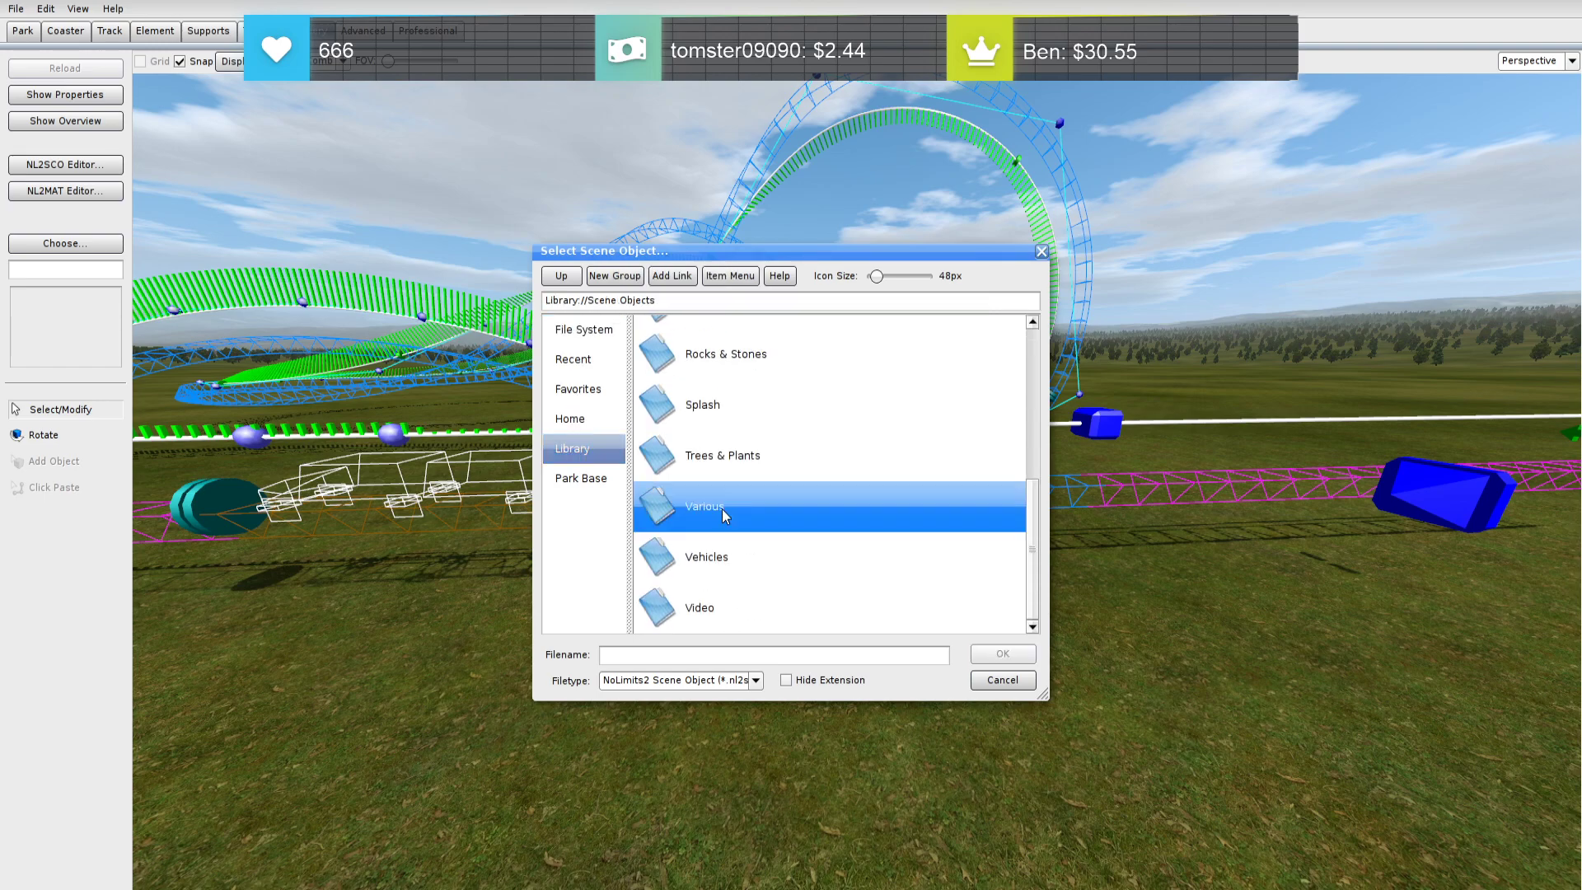
click(762, 363)
click(997, 654)
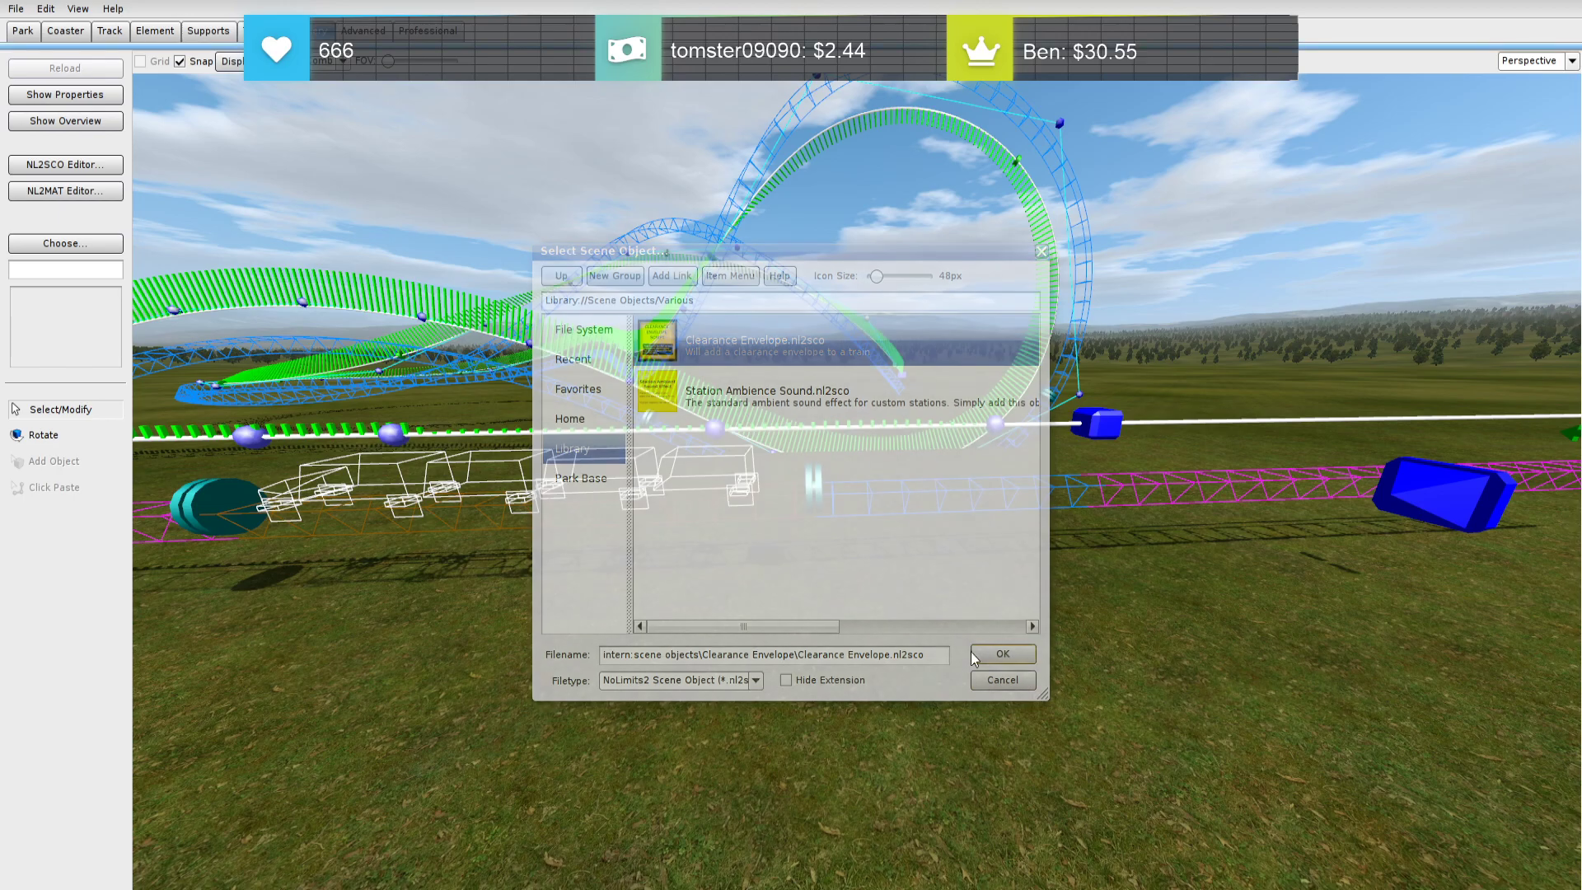
Place the Clearance Envelope object at the end of the train in the station and adjust its position
right_drag(773, 494, 773, 495)
drag(1026, 535, 638, 678)
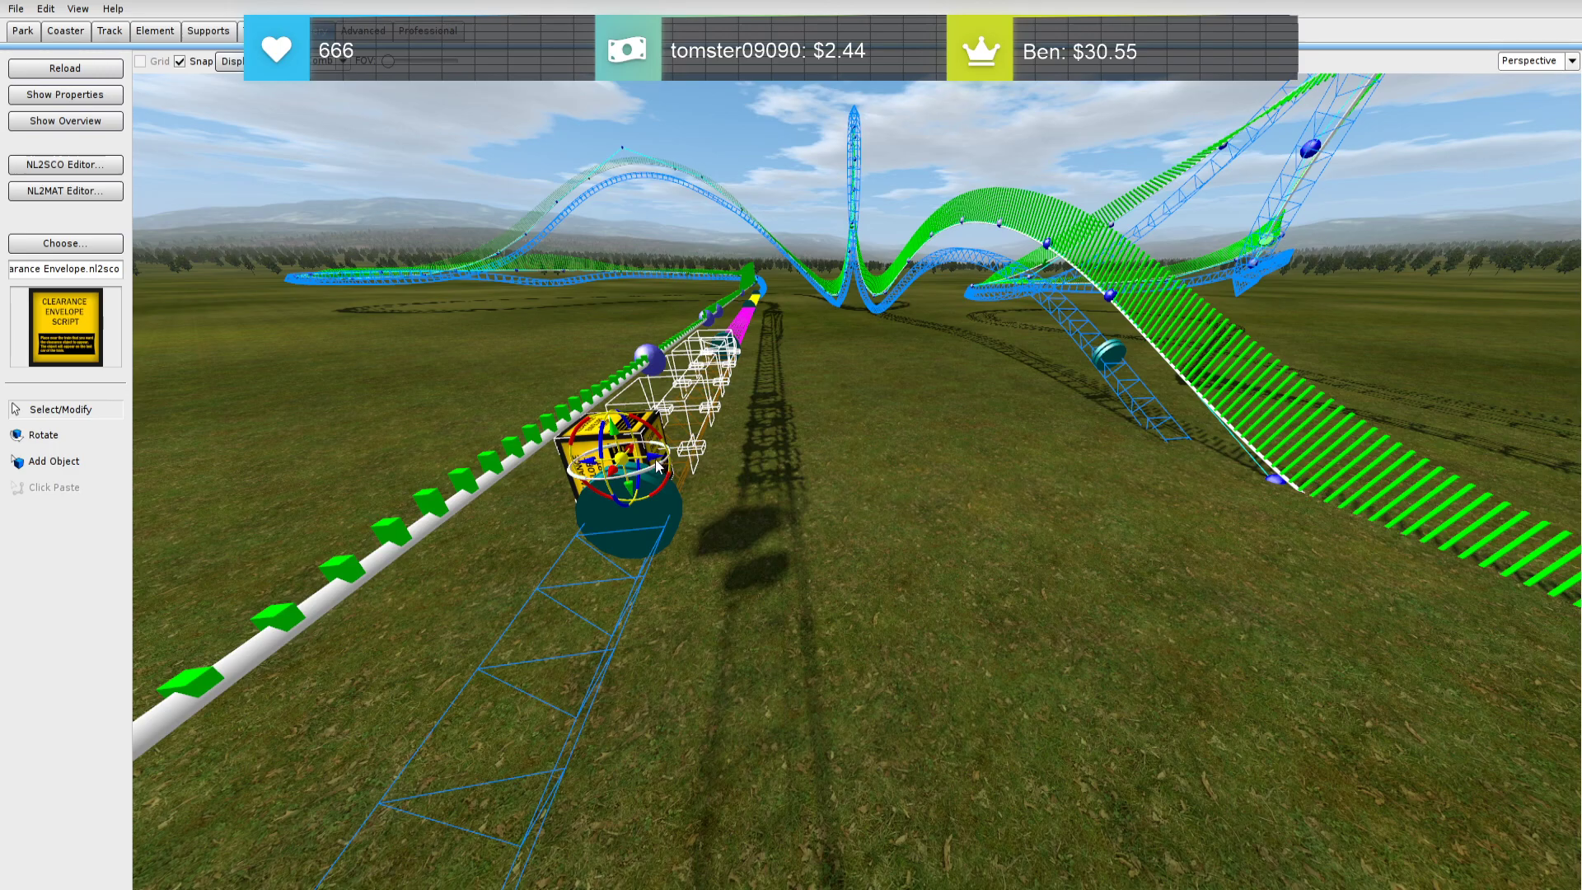
drag(649, 458, 676, 456)
click(788, 550)
right_drag(788, 551, 792, 551)
scroll(791, 551, down, 3)
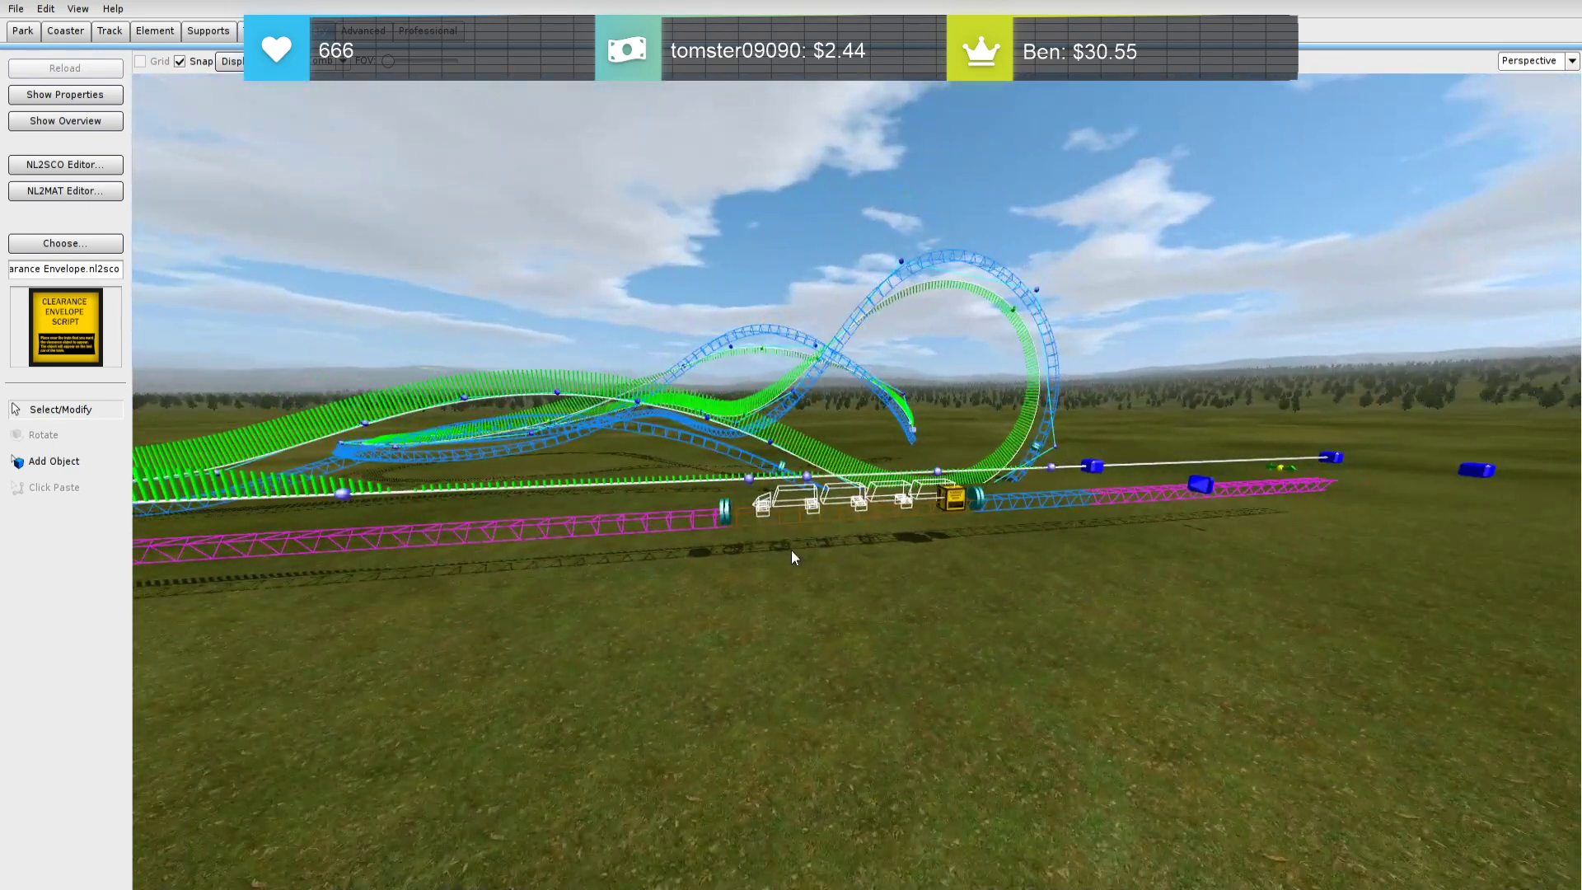
Change the track's comb display and reposition the vertices leading into the turnaround
click(72, 33)
scroll(898, 427, up, 5)
right_drag(896, 427, 933, 475)
scroll(899, 427, up, 5)
click(345, 62)
click(331, 165)
drag(921, 464, 953, 474)
drag(882, 699, 961, 732)
right_drag(900, 644, 1059, 614)
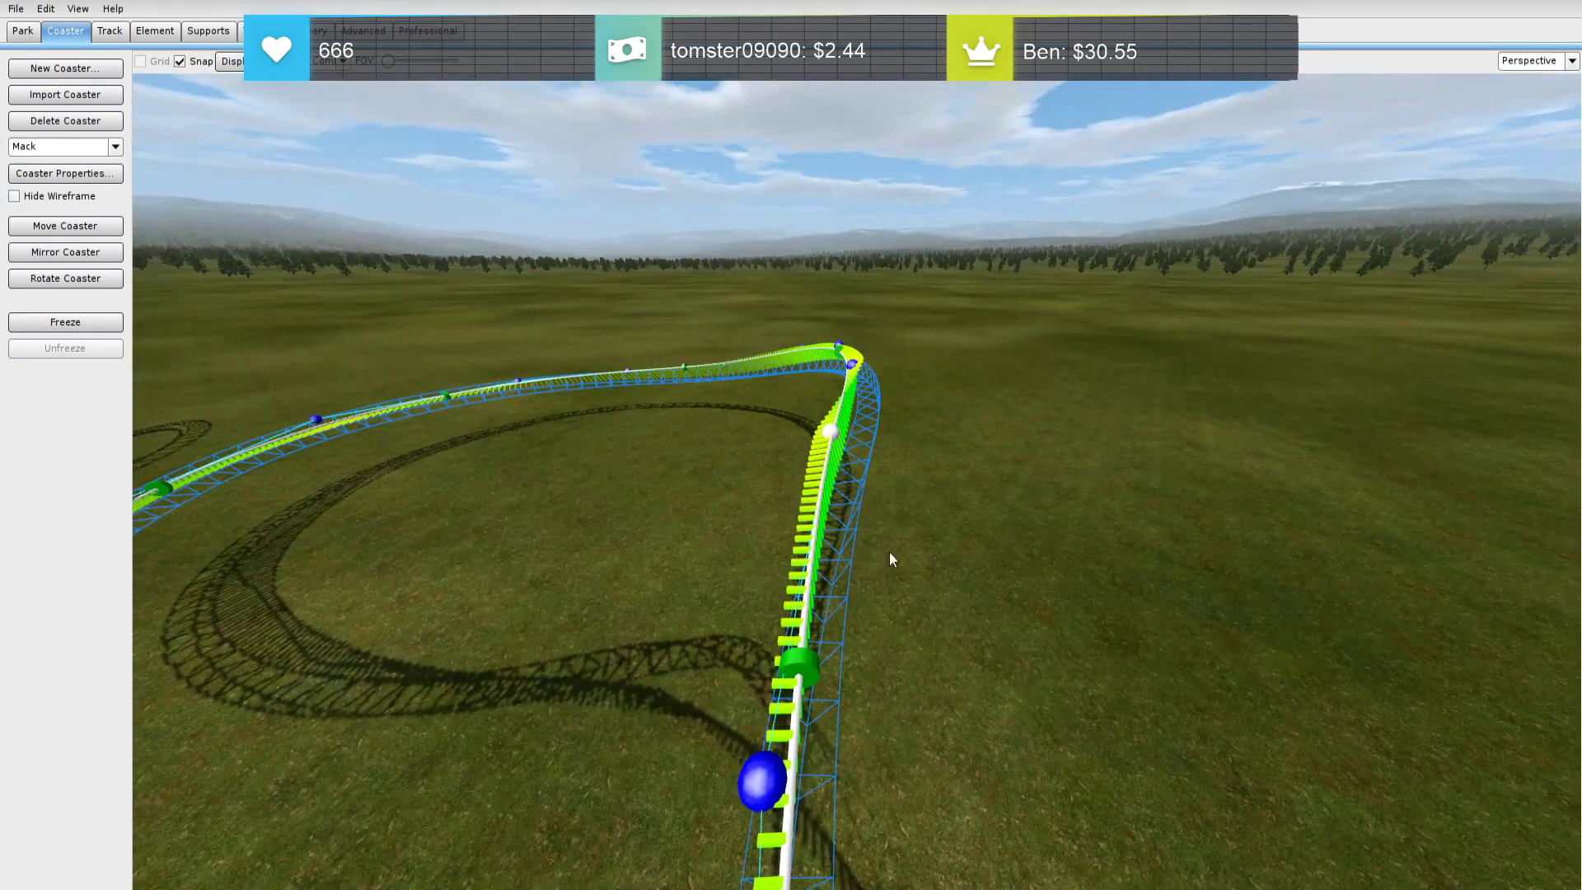
Bank the roll point on the drop into the turnaround for no lateral G-force
double_click(793, 655)
click(1178, 346)
click(1206, 316)
Nudge the vertices leading into the turnaround, select that stretch's vertices and depump them
right_drag(1186, 355, 943, 358)
drag(997, 482, 1000, 499)
drag(841, 495, 842, 505)
right_drag(843, 506, 896, 570)
drag(897, 570, 703, 364)
drag(938, 621, 613, 353)
click(174, 32)
click(82, 227)
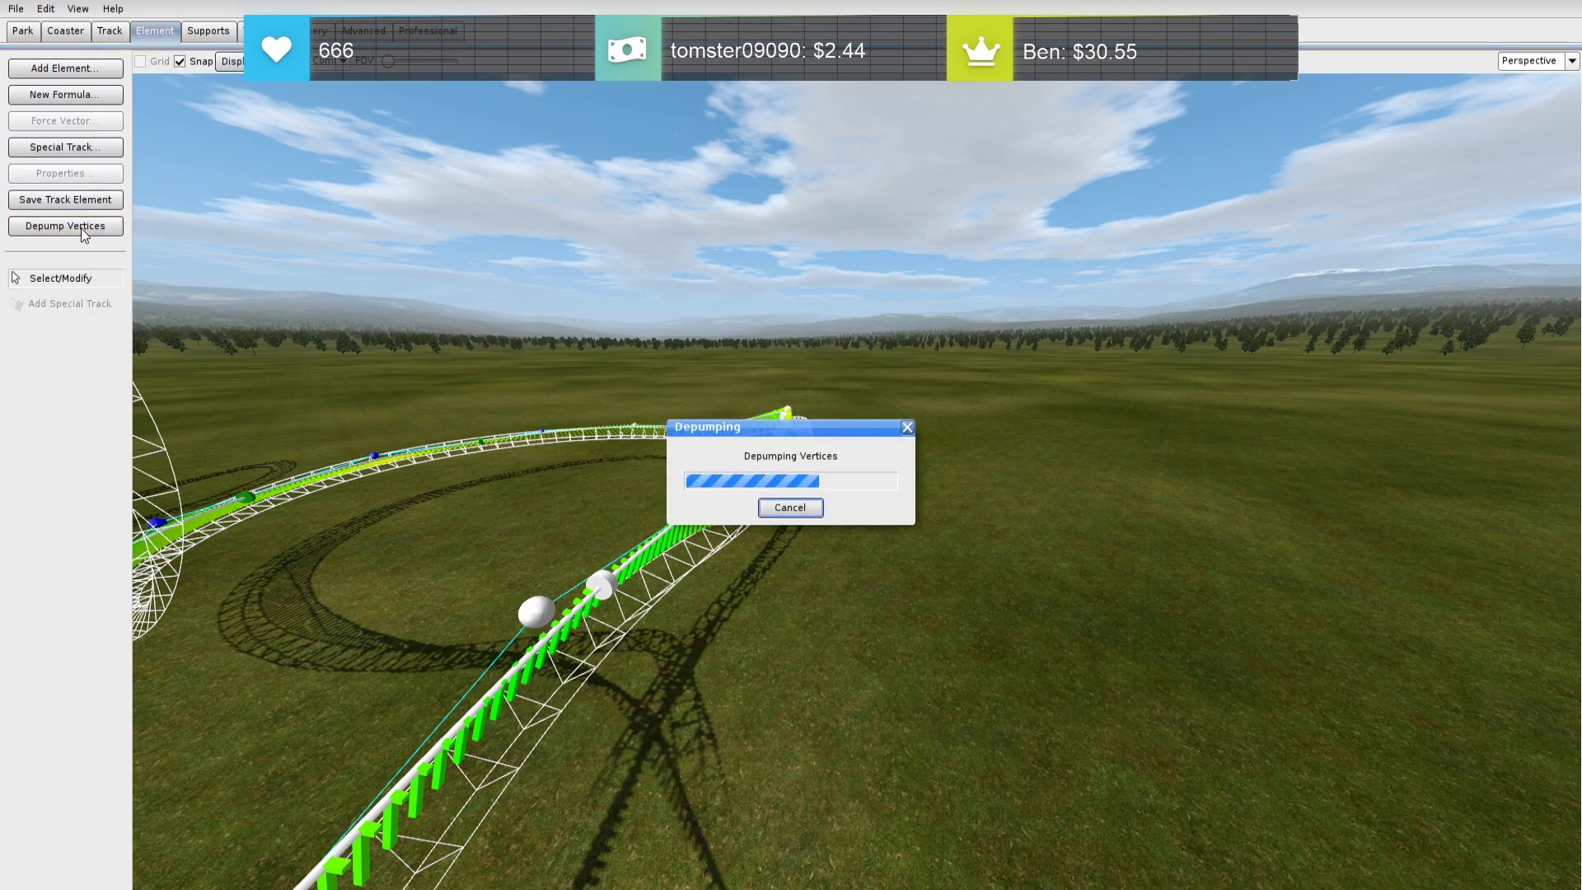
click(980, 650)
Bank the two roll points at the turnaround's entry for no lateral G-force
right_drag(980, 650, 1071, 560)
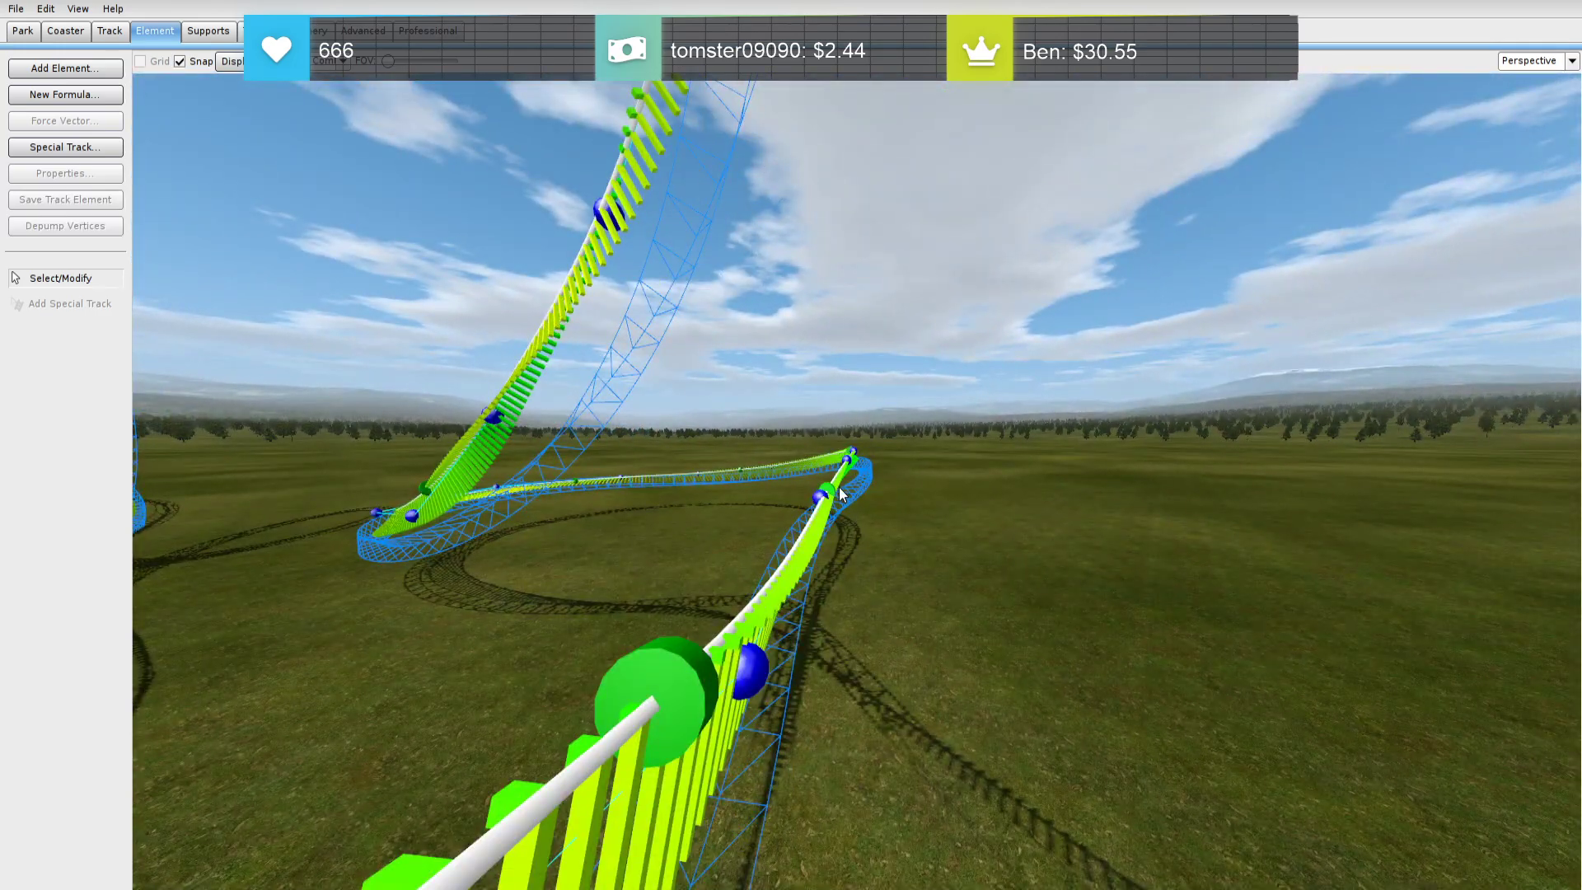
double_click(840, 493)
click(1156, 343)
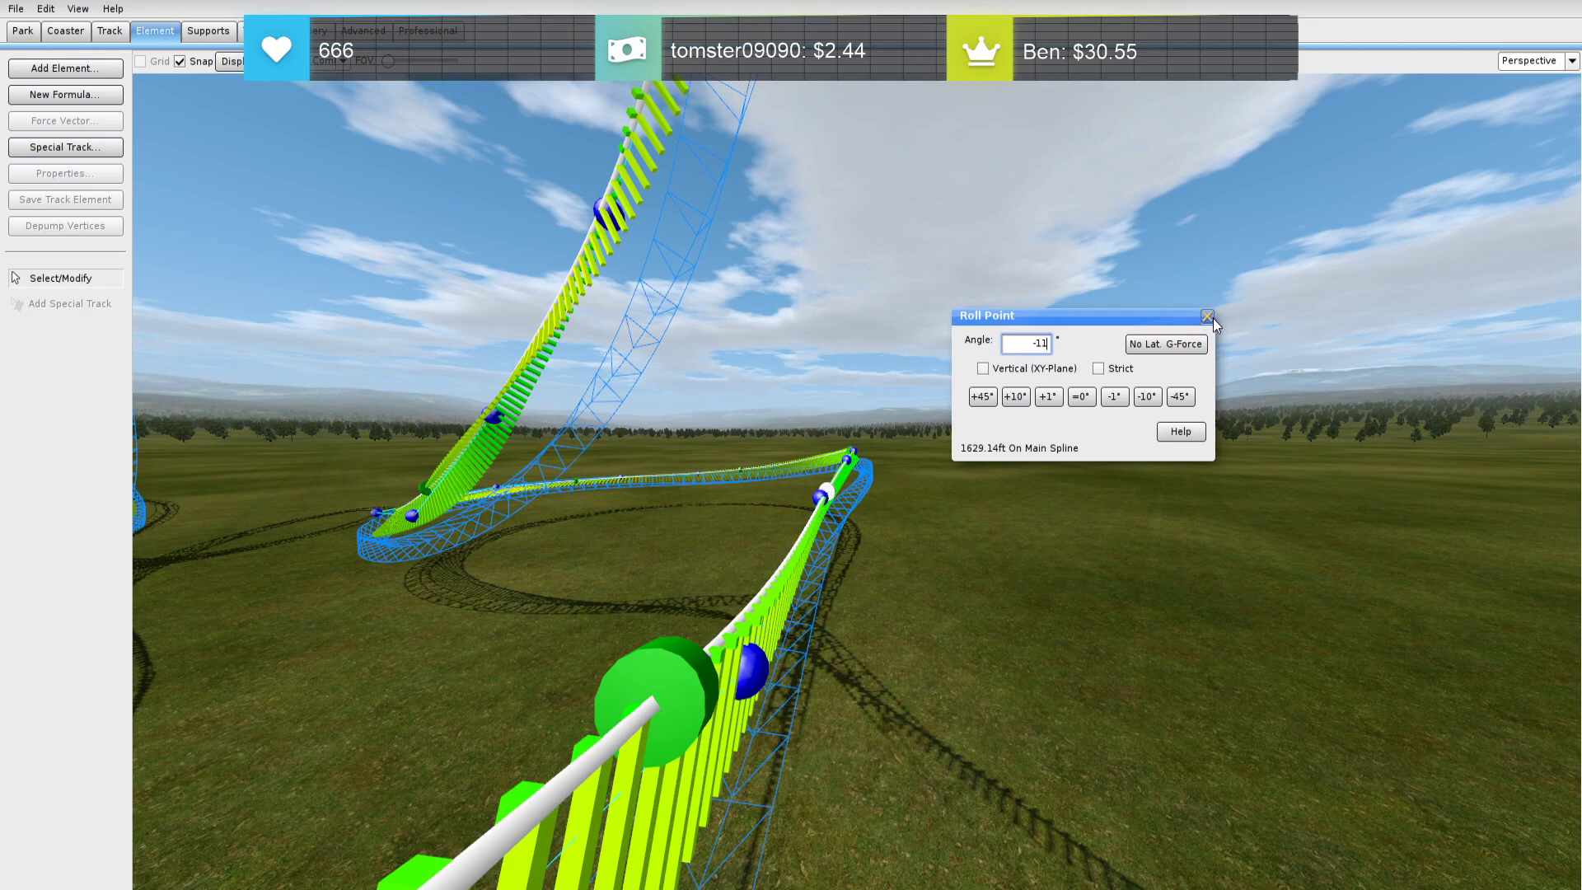
click(1208, 317)
right_drag(1206, 326, 1393, 317)
double_click(855, 338)
click(1170, 345)
click(1208, 318)
Bank the next two roll points around the turnaround's curve for no lateral G-force
right_drag(1208, 320, 1056, 435)
double_click(782, 543)
click(1171, 345)
click(1207, 317)
right_drag(1203, 321, 965, 392)
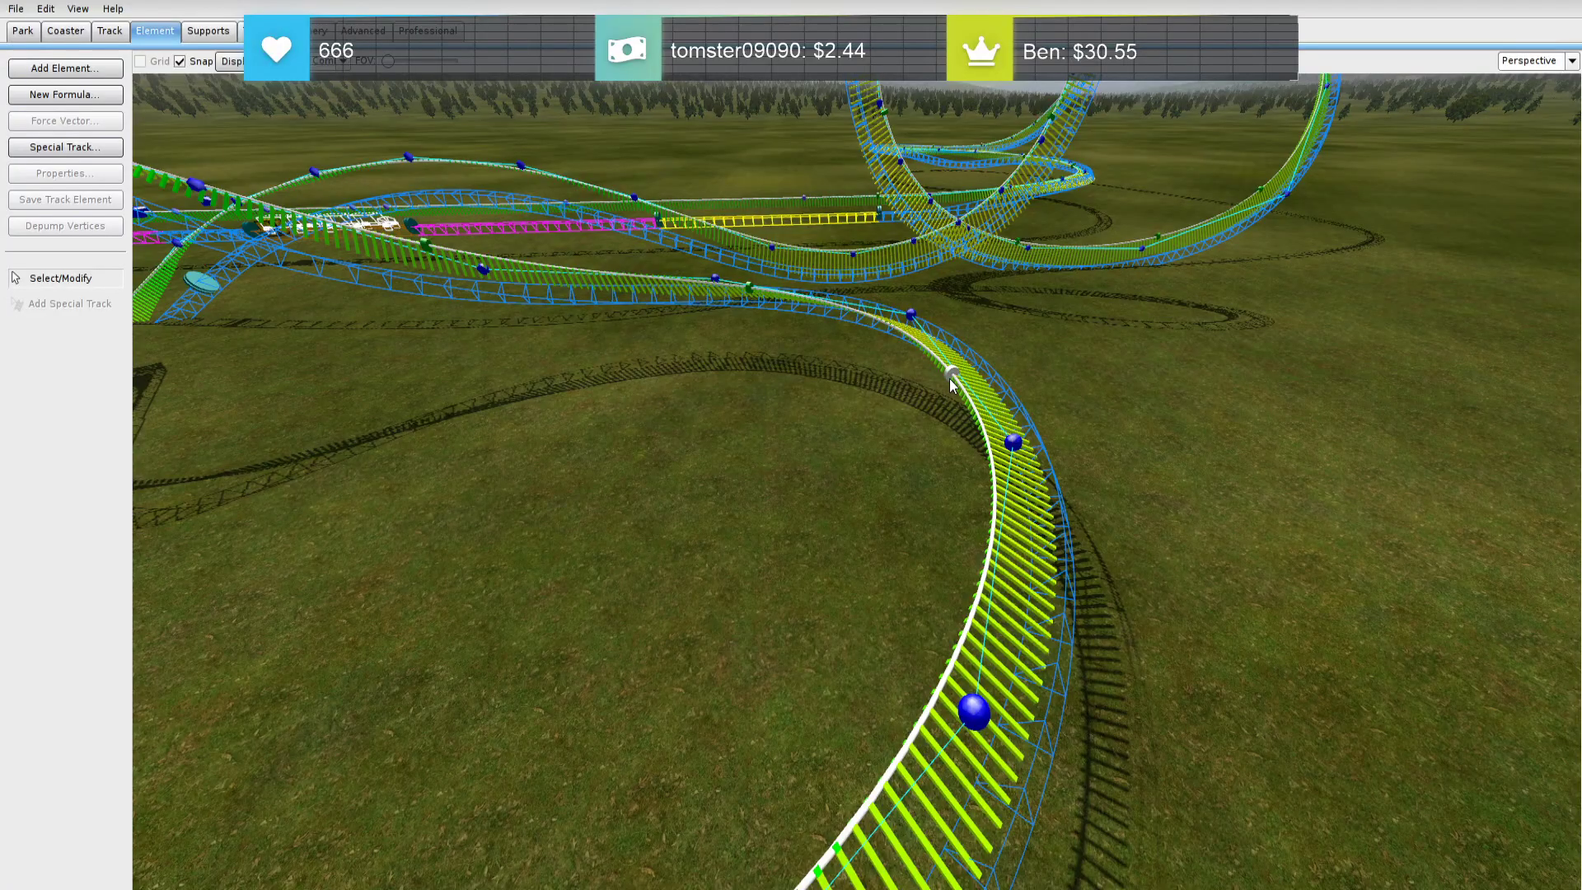
double_click(952, 381)
click(1172, 345)
click(1207, 317)
Bank the roll points at the turnaround's exit, before the climb to the inverted hill, for no lateral G-force
right_drag(1087, 318, 875, 519)
double_click(875, 523)
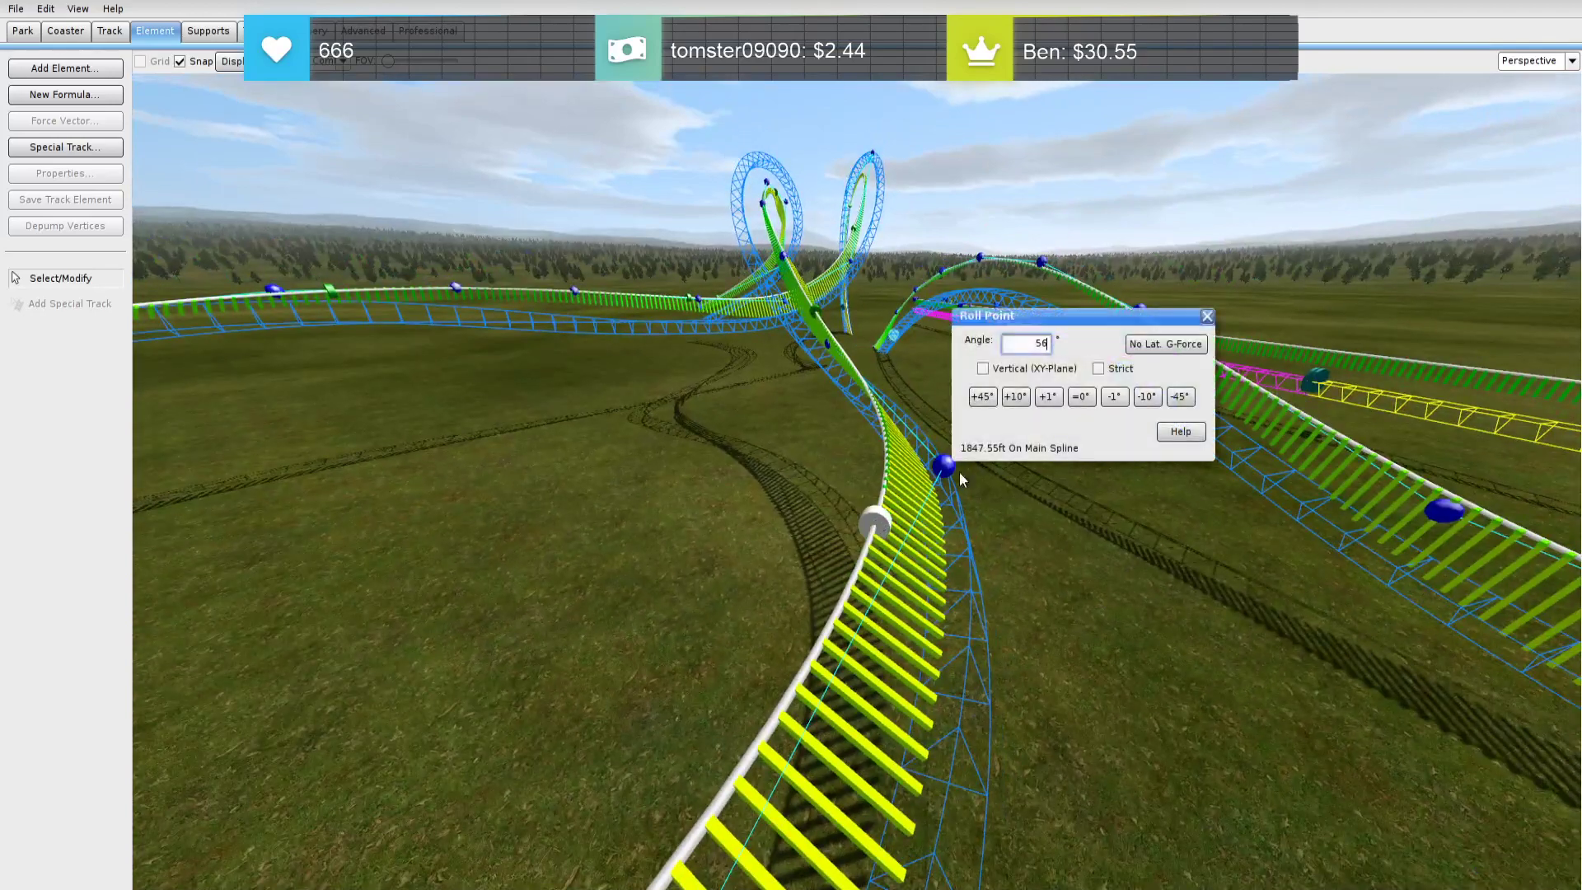
click(1179, 346)
click(1184, 351)
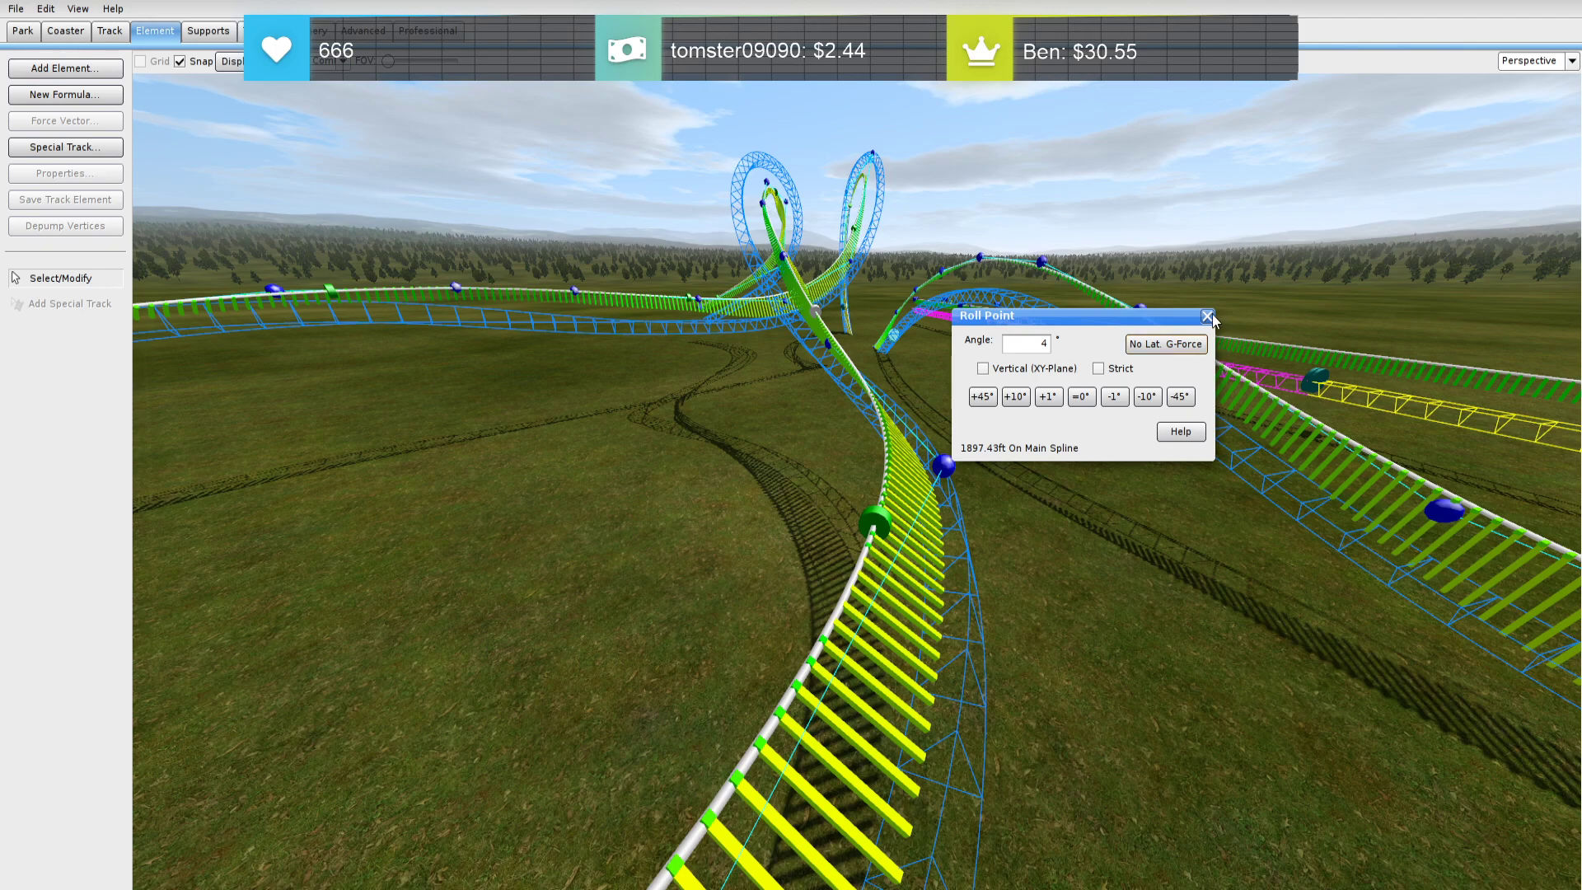
Leave the editor to view the park with the clearance envelope, and reopen the editor
click(15, 8)
click(15, 8)
click(14, 8)
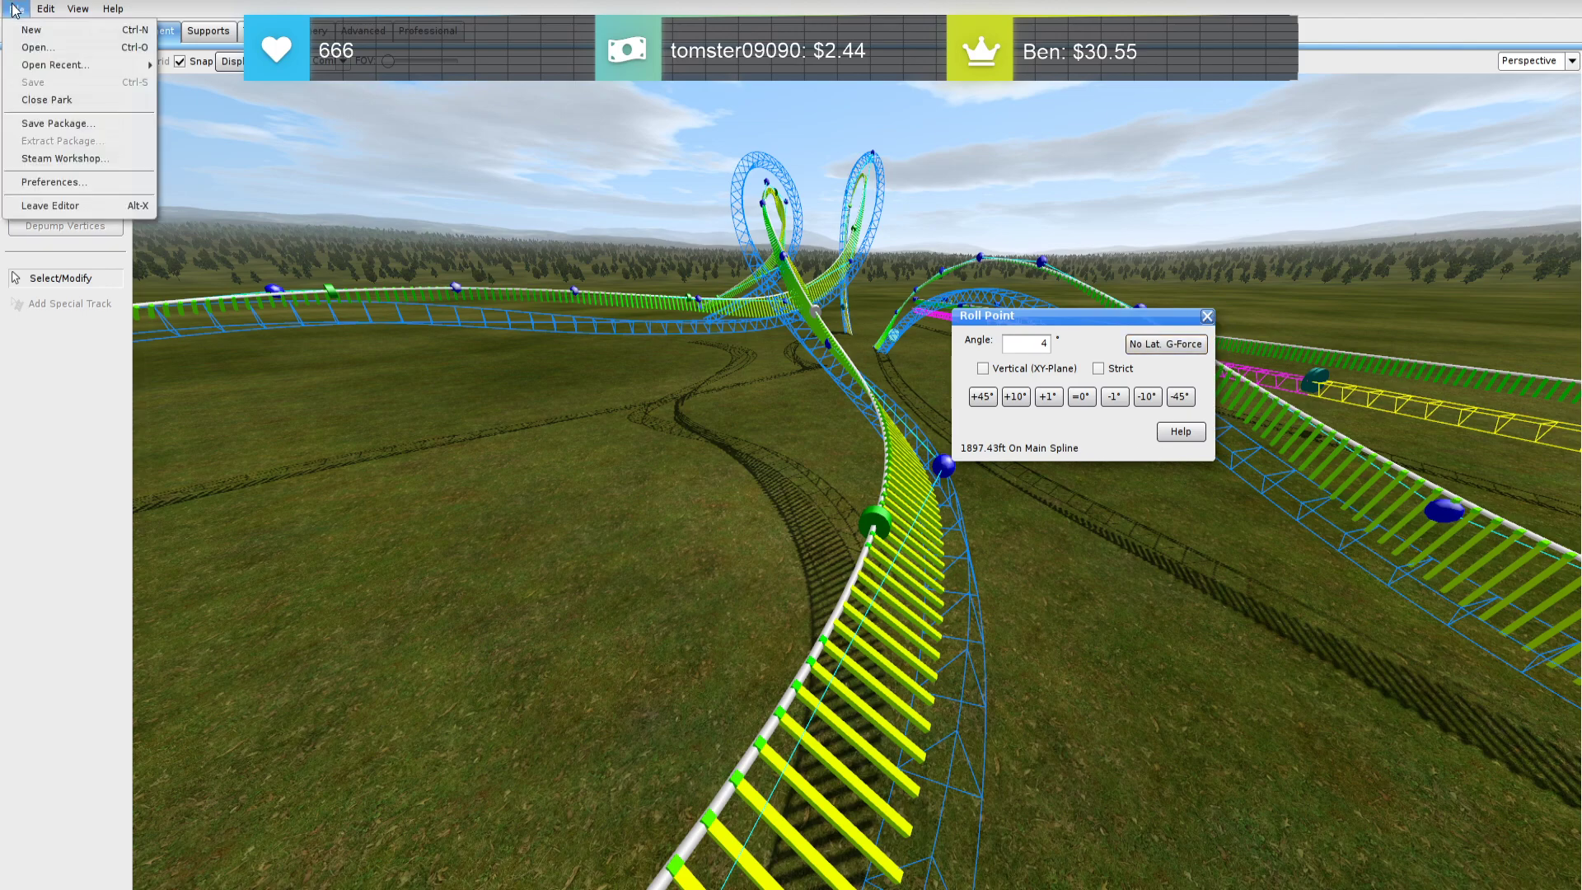
click(83, 206)
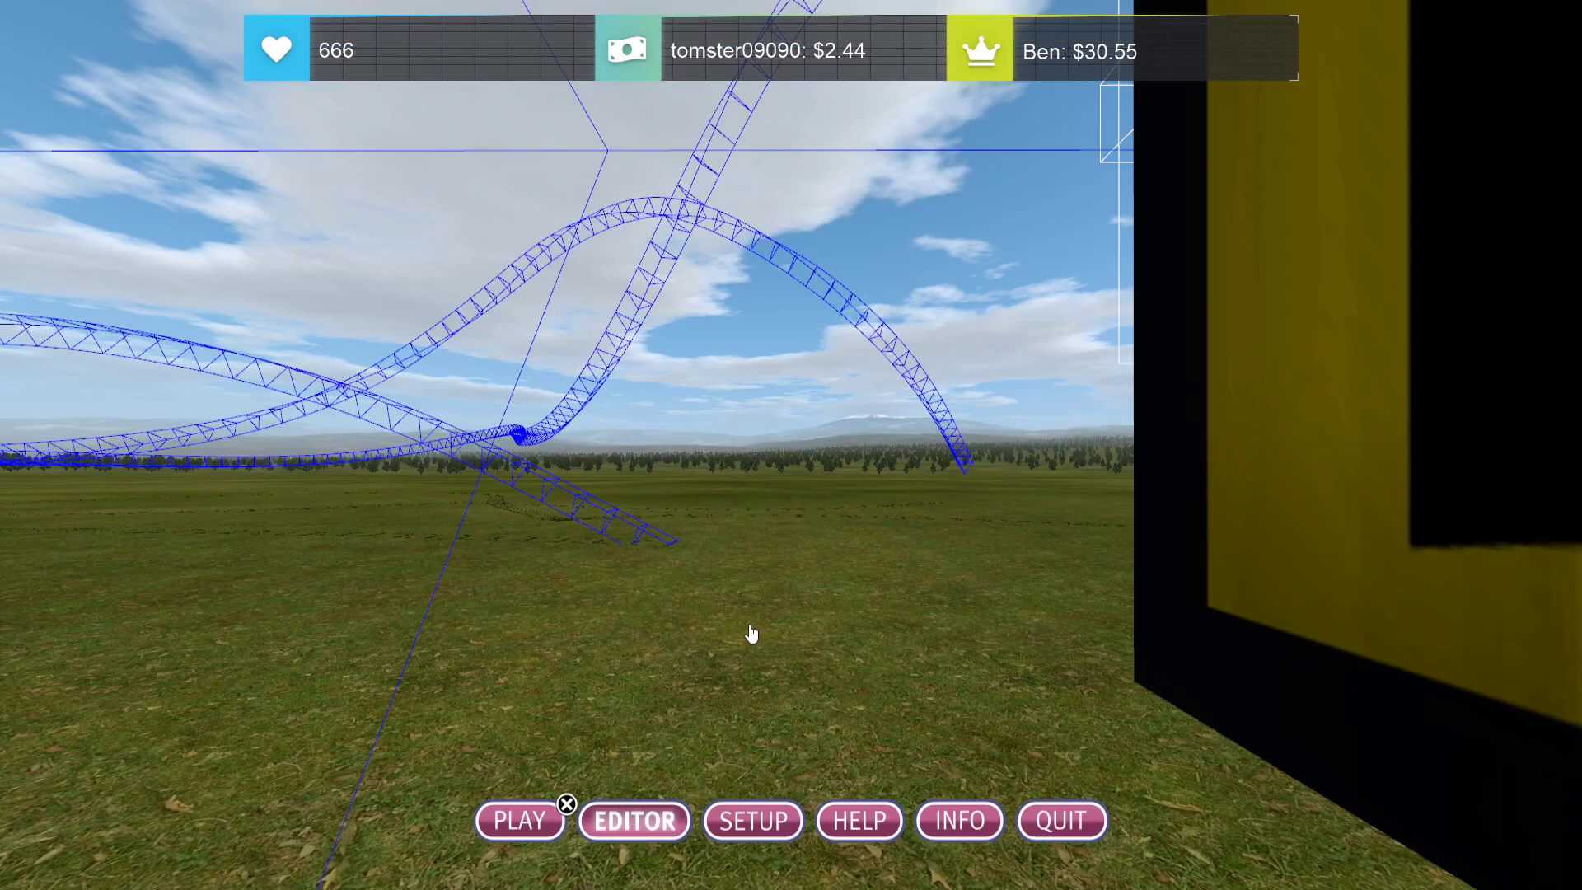
click(635, 821)
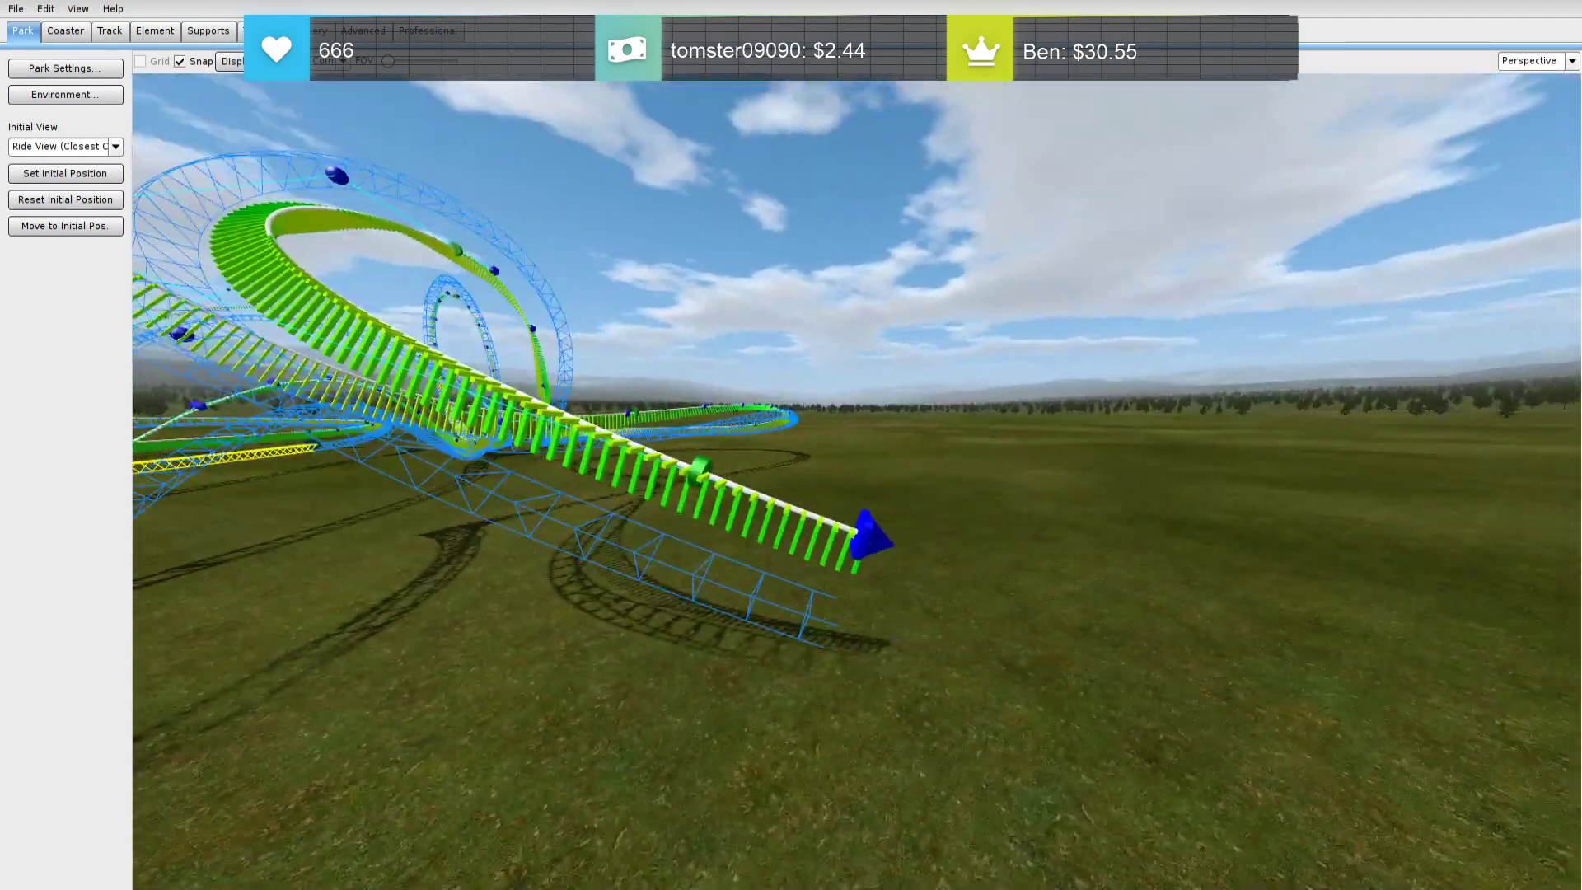
Insert two type separators near the layout's open end and give the section between them the magenta type used beside the station
right_drag(774, 618, 787, 618)
click(109, 31)
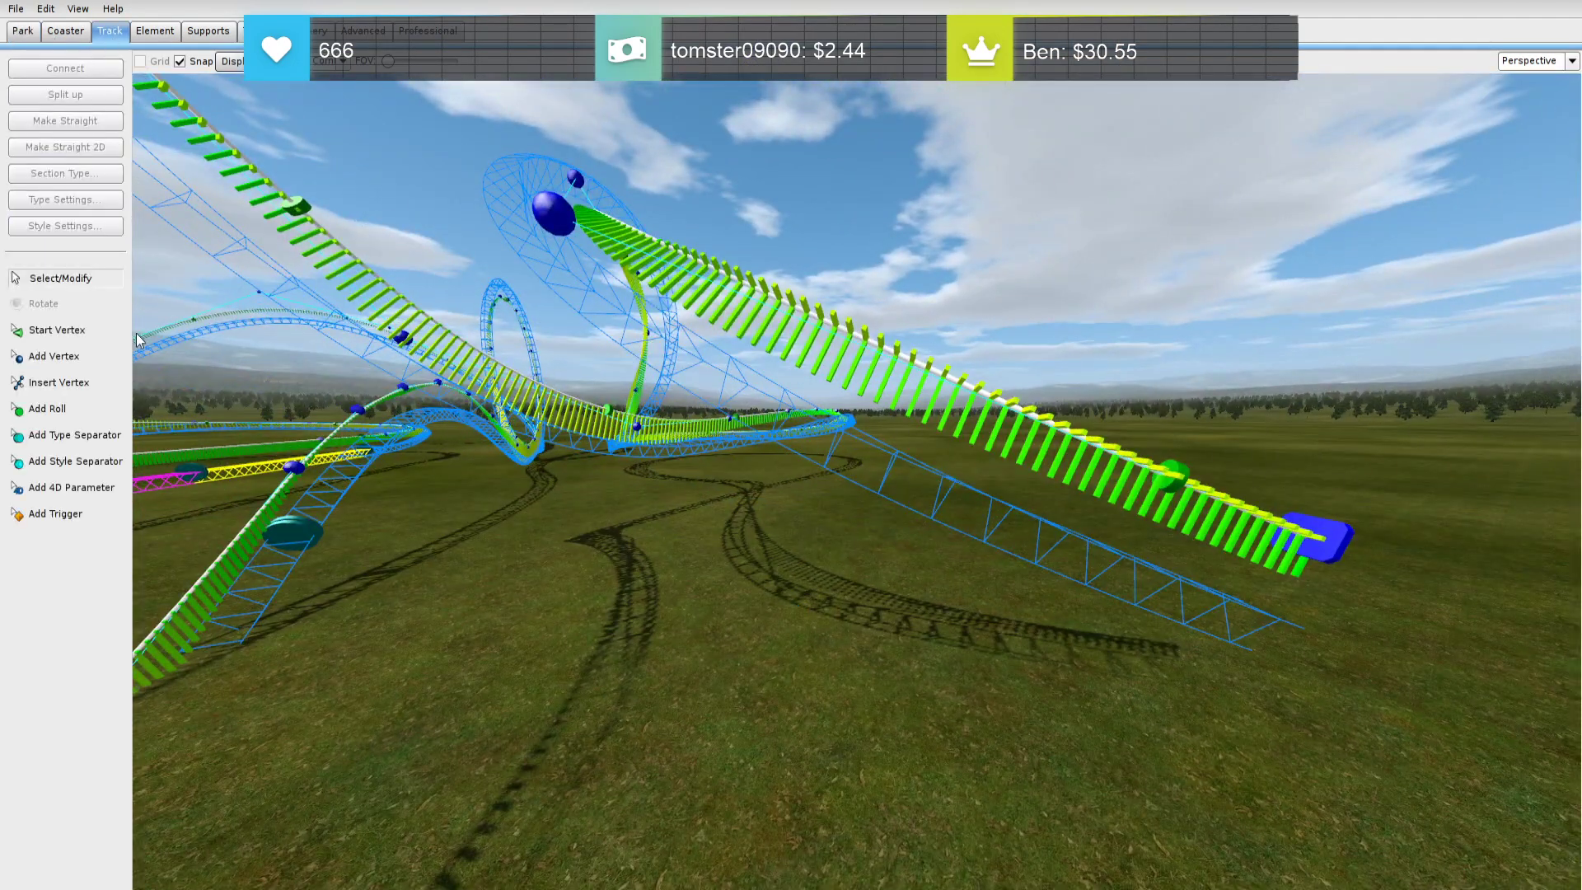
click(977, 493)
click(1108, 545)
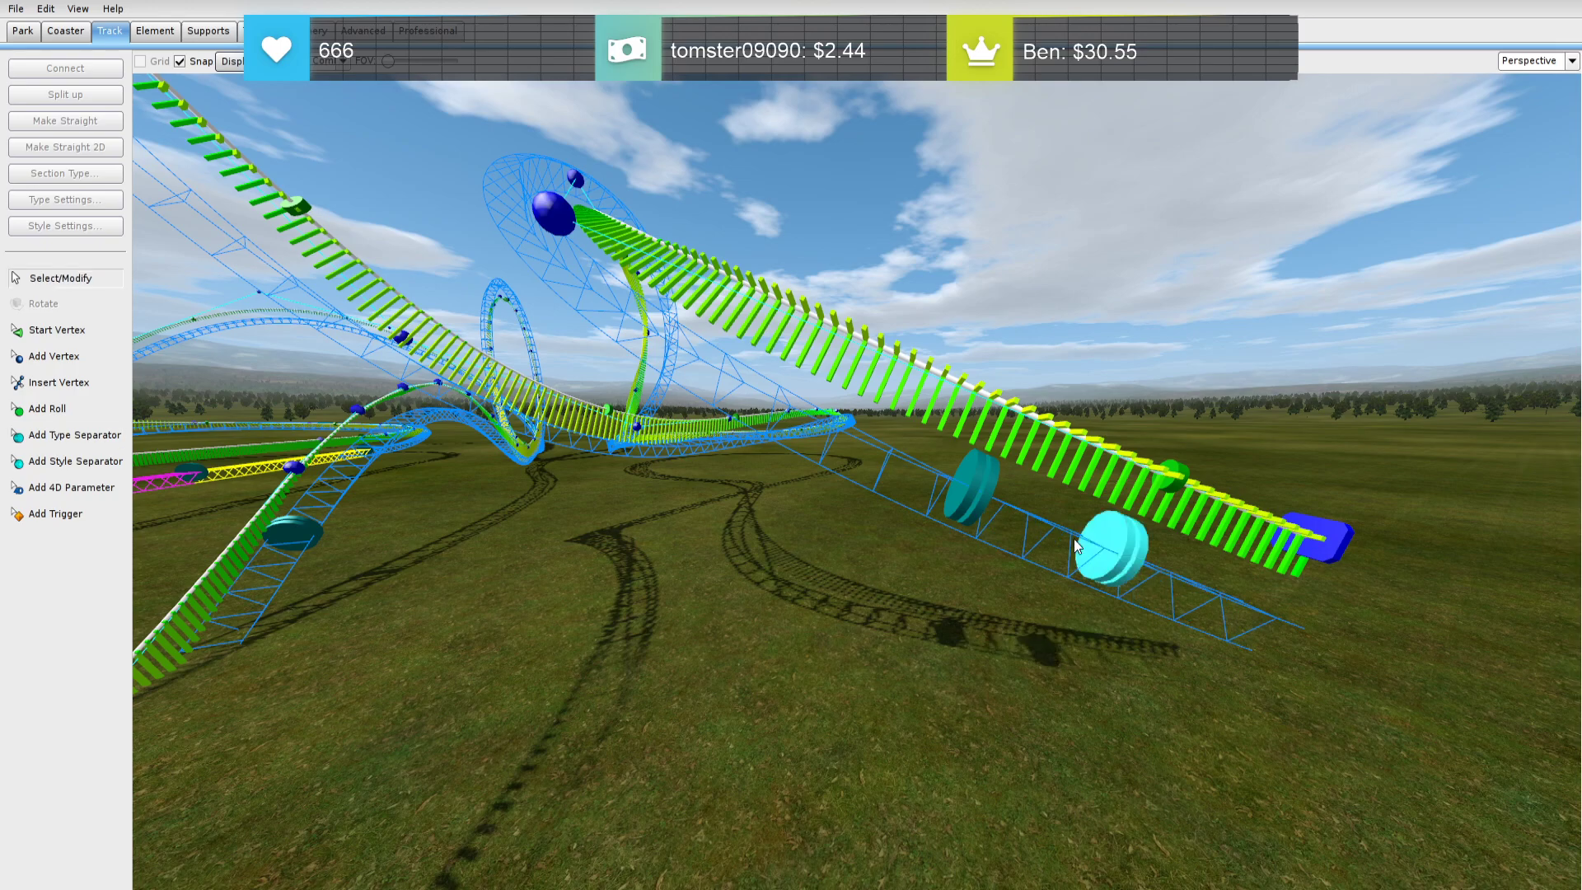
click(107, 175)
click(169, 255)
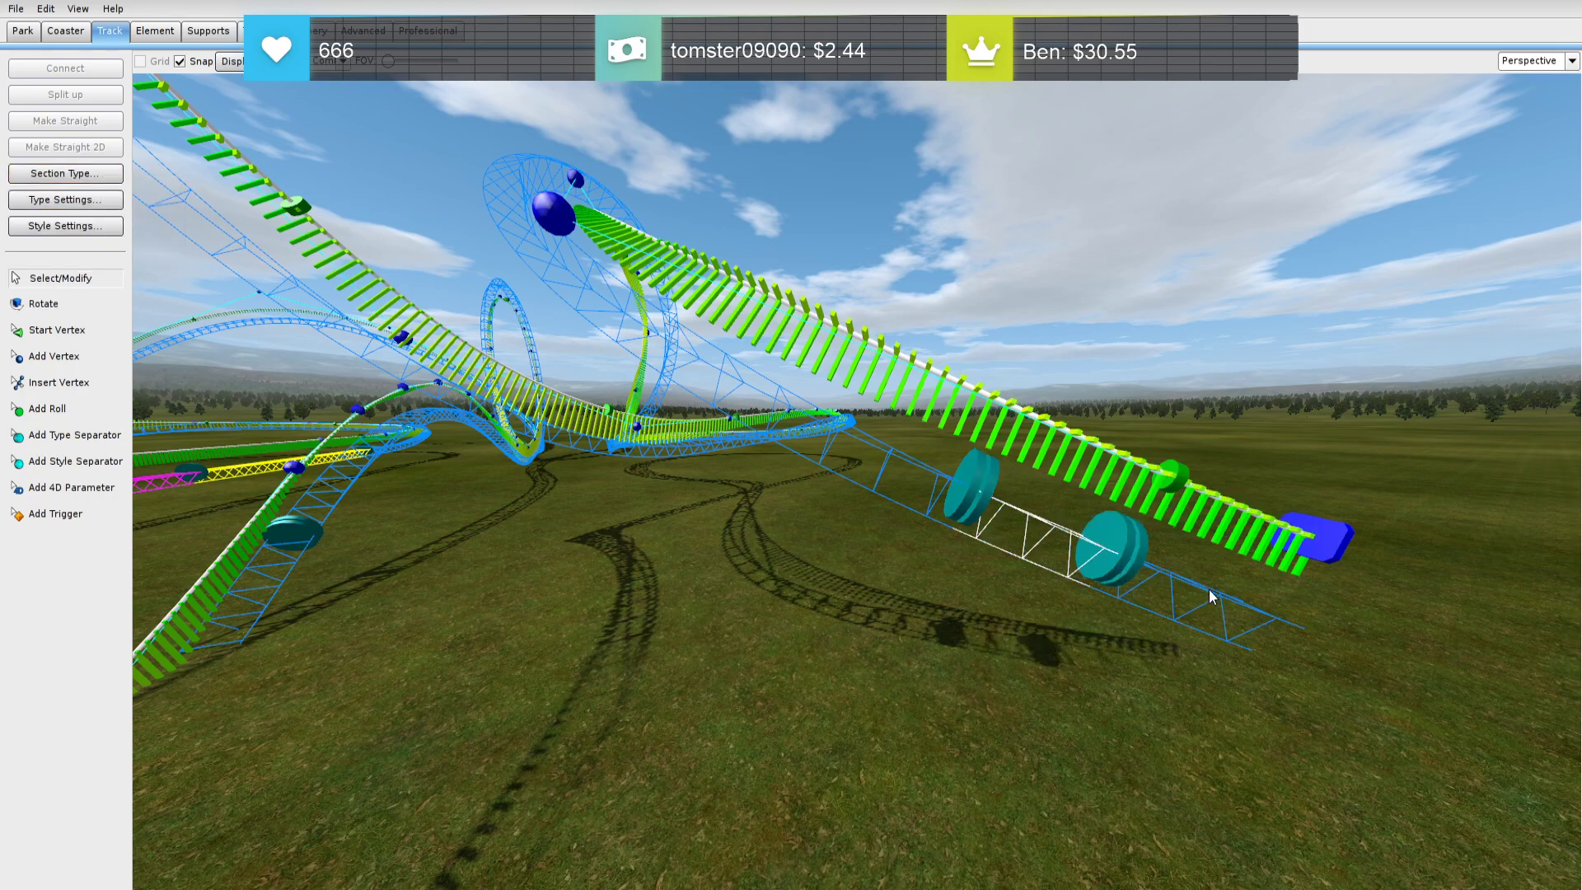
click(73, 174)
click(107, 260)
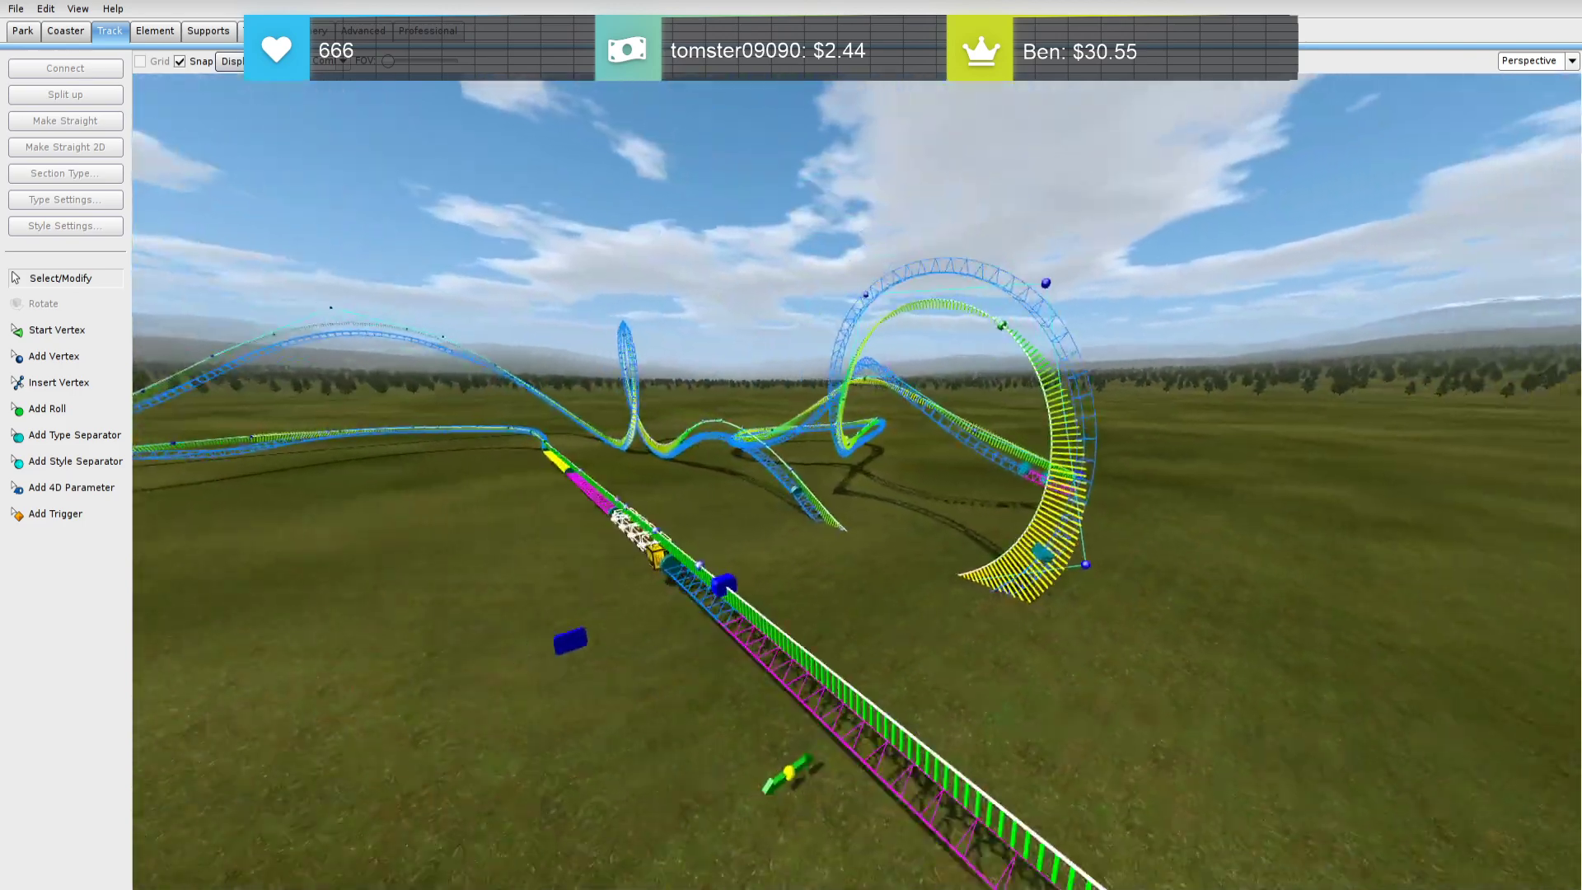
Freeze the coaster and test-ride the whole layout outside the editor
right_drag(832, 585, 965, 636)
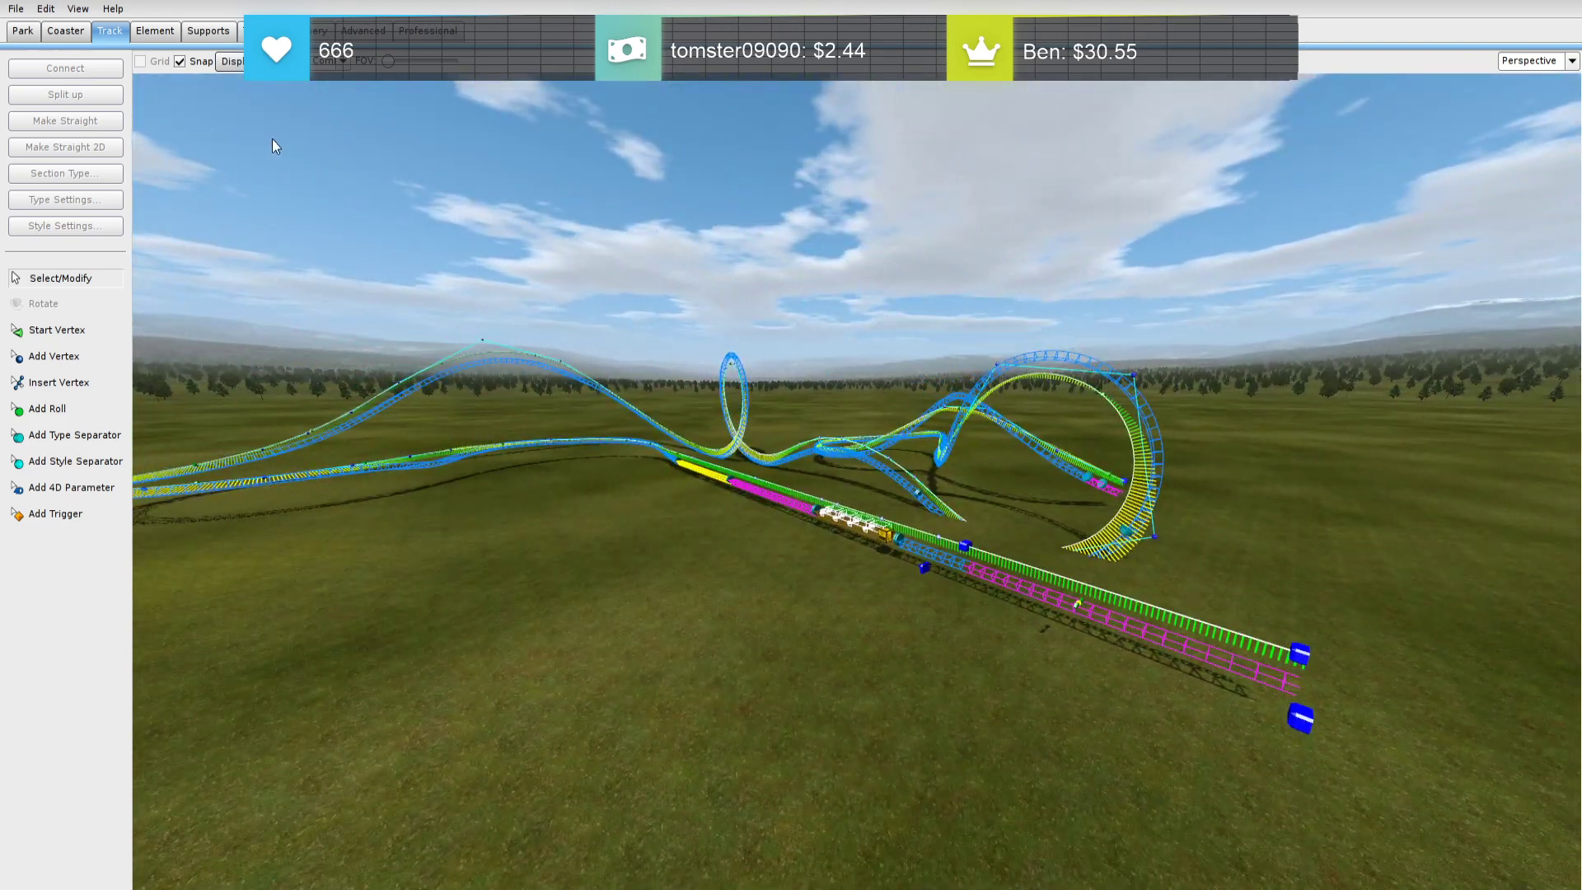
click(66, 32)
click(105, 322)
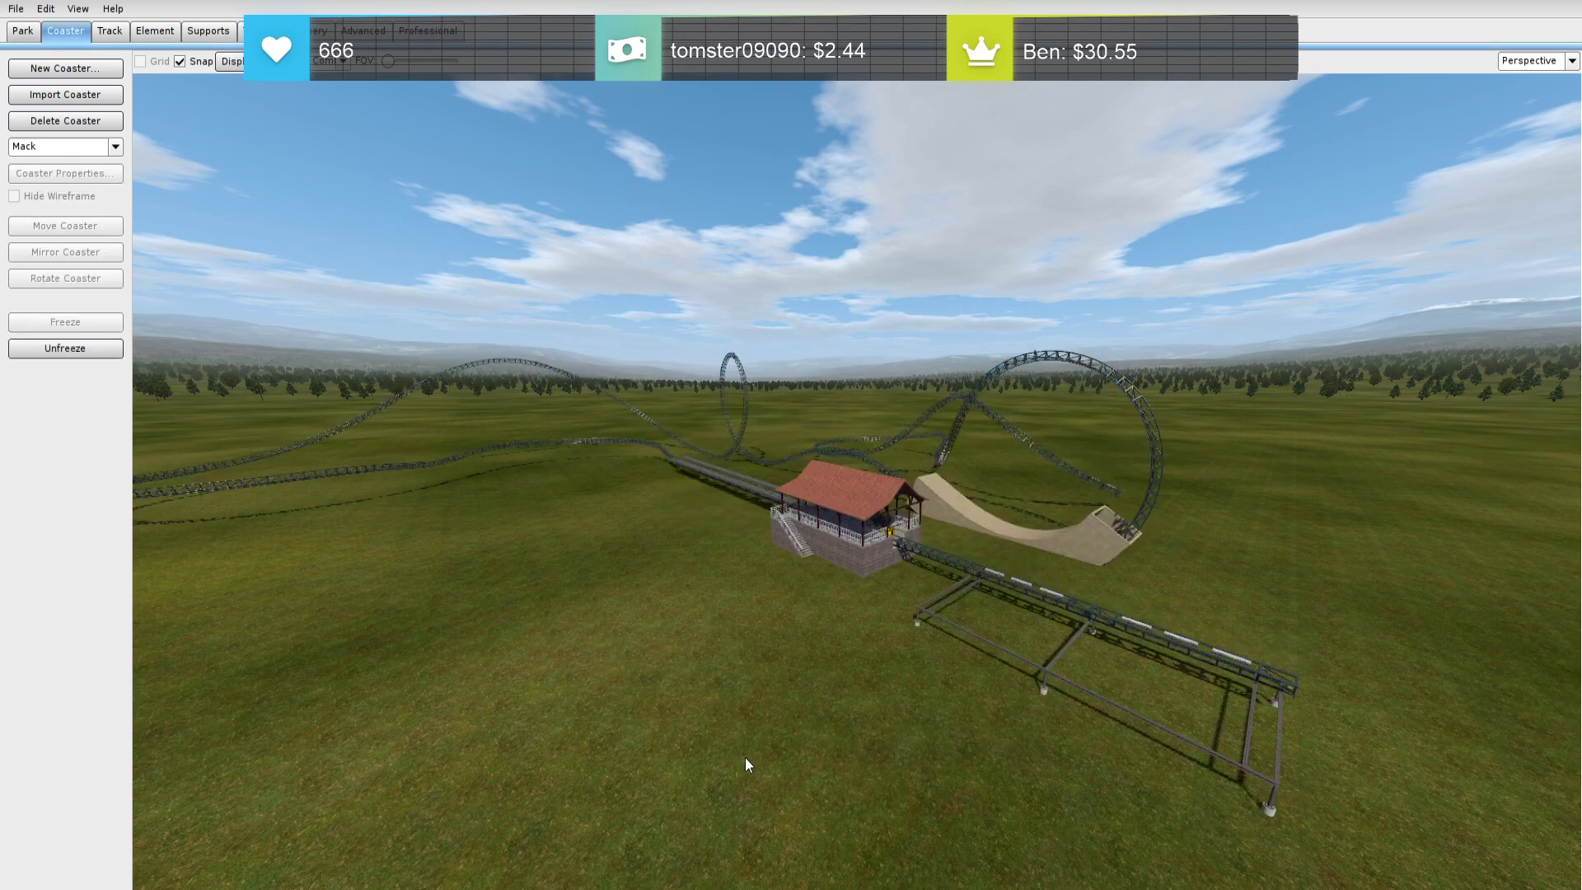
click(15, 9)
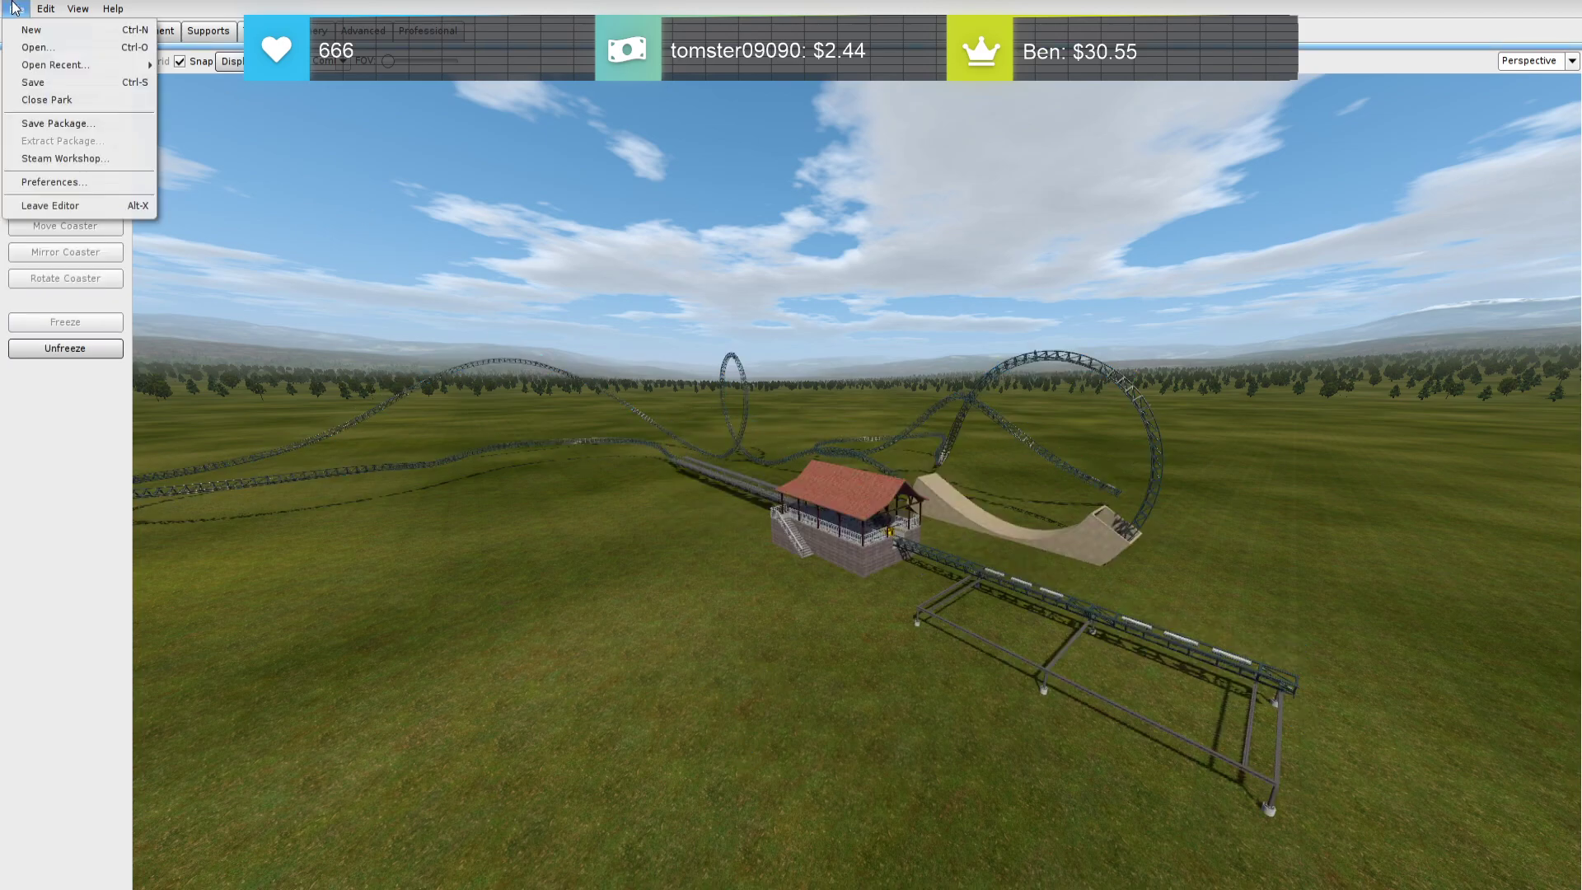
click(108, 206)
click(802, 497)
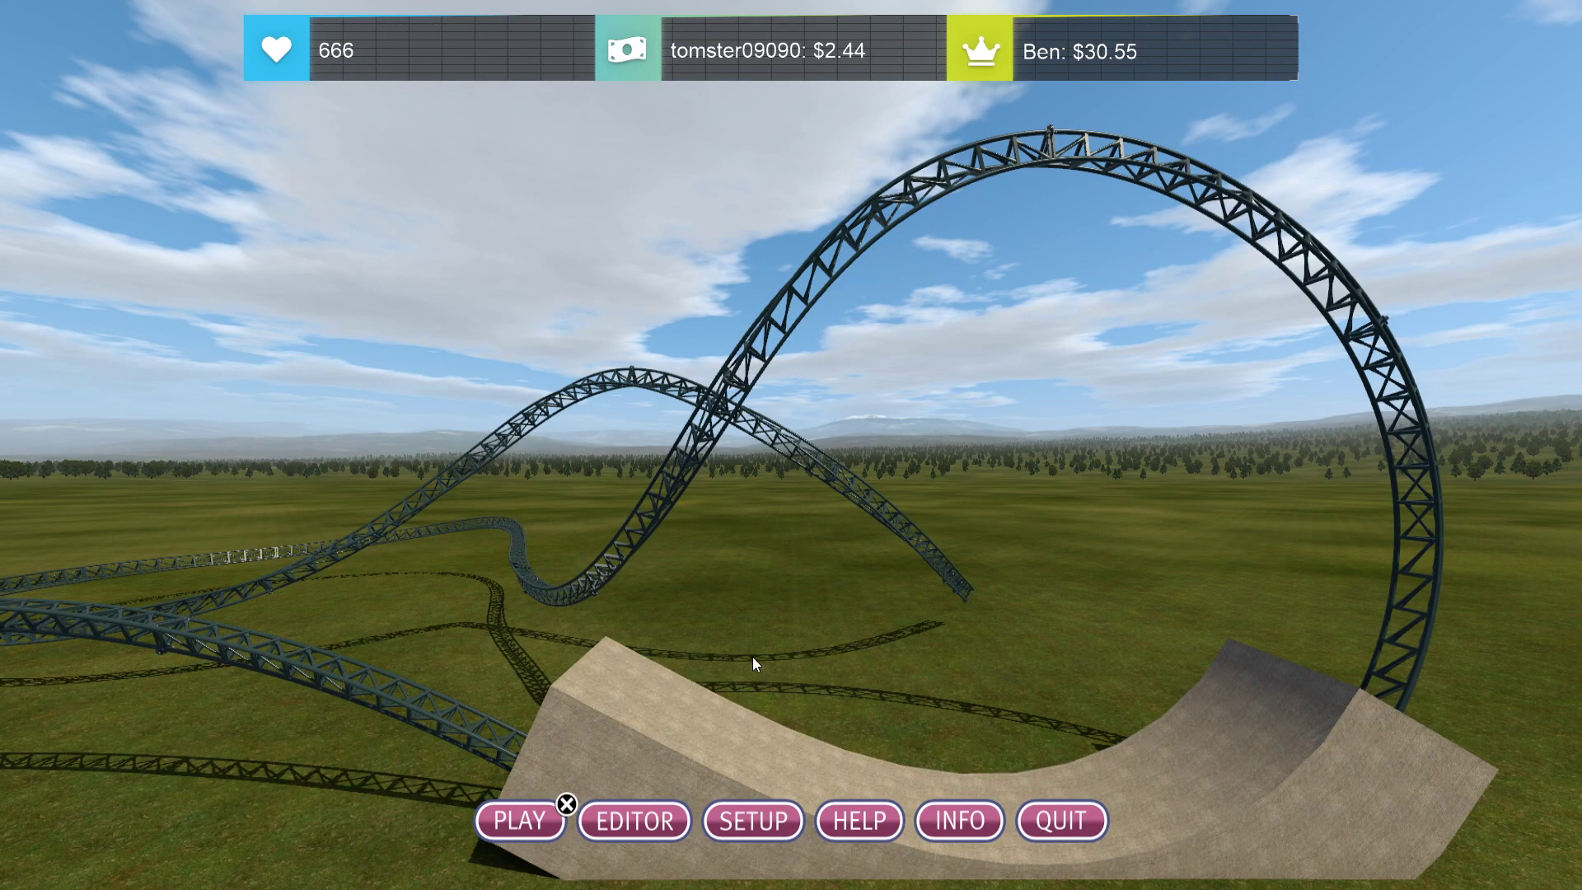
click(524, 819)
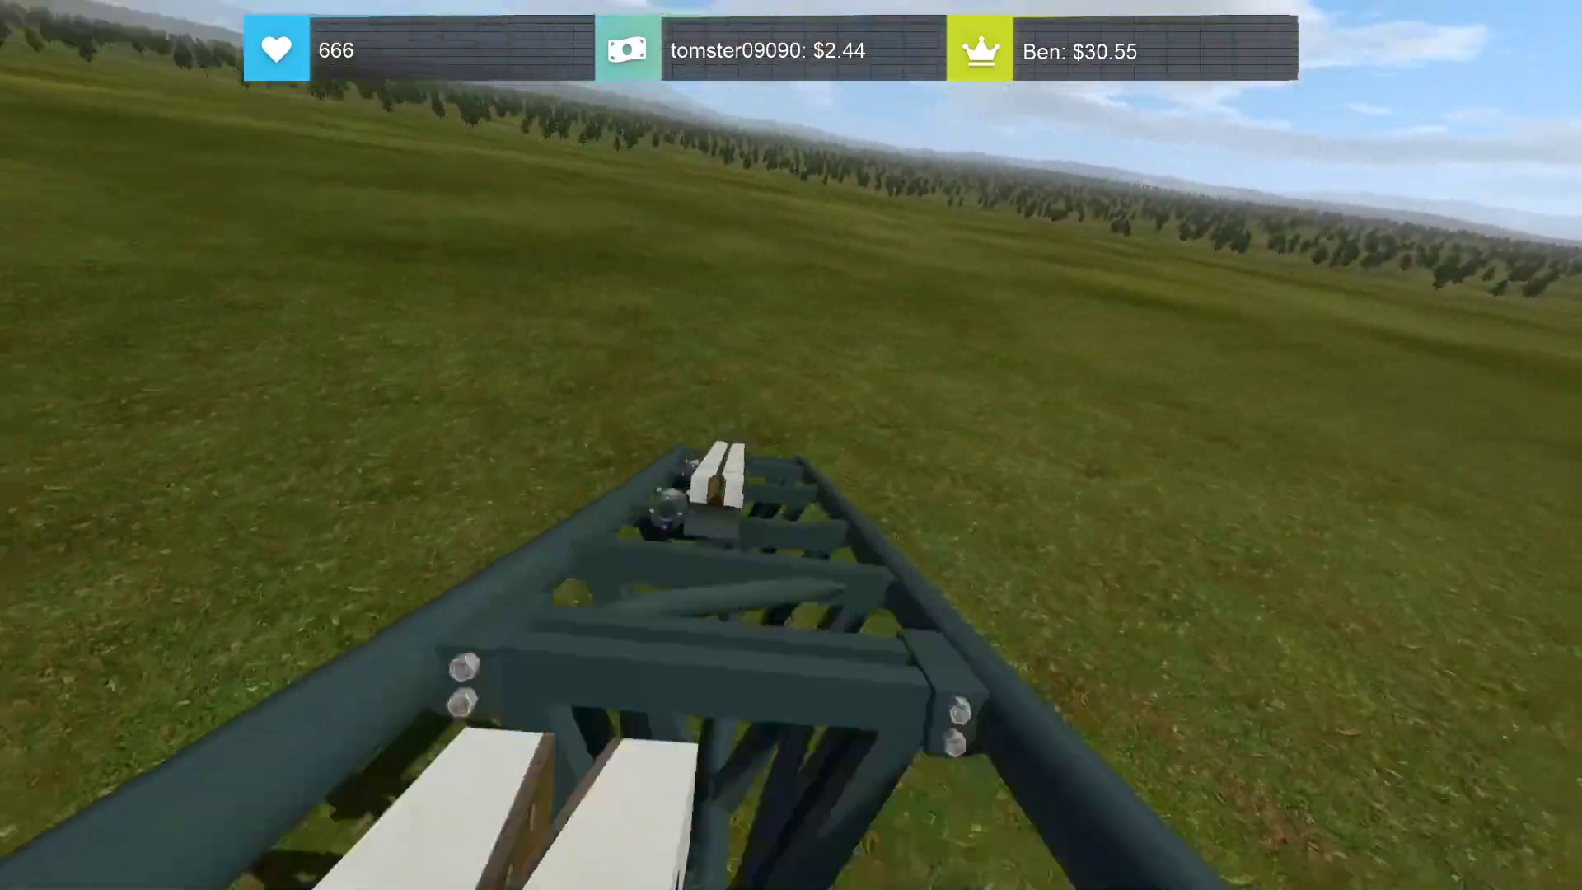
key(Escape)
click(690, 244)
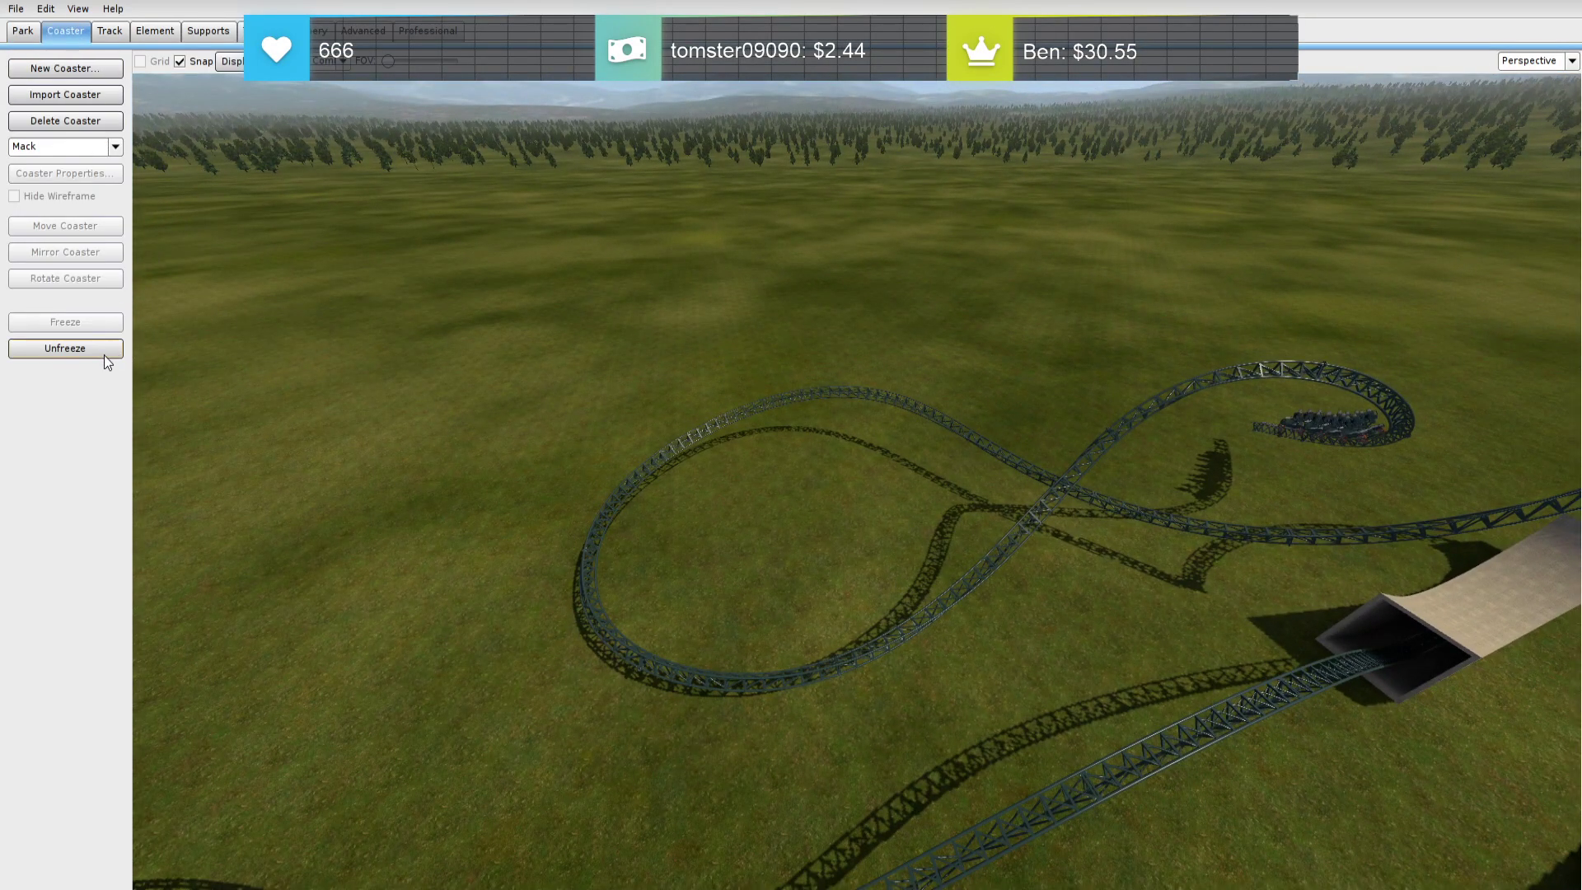
Unfreeze the coaster, select the turnaround's vertices together and move them inward to shorten the turn
click(104, 354)
drag(408, 368, 931, 686)
drag(598, 618, 656, 628)
click(970, 482)
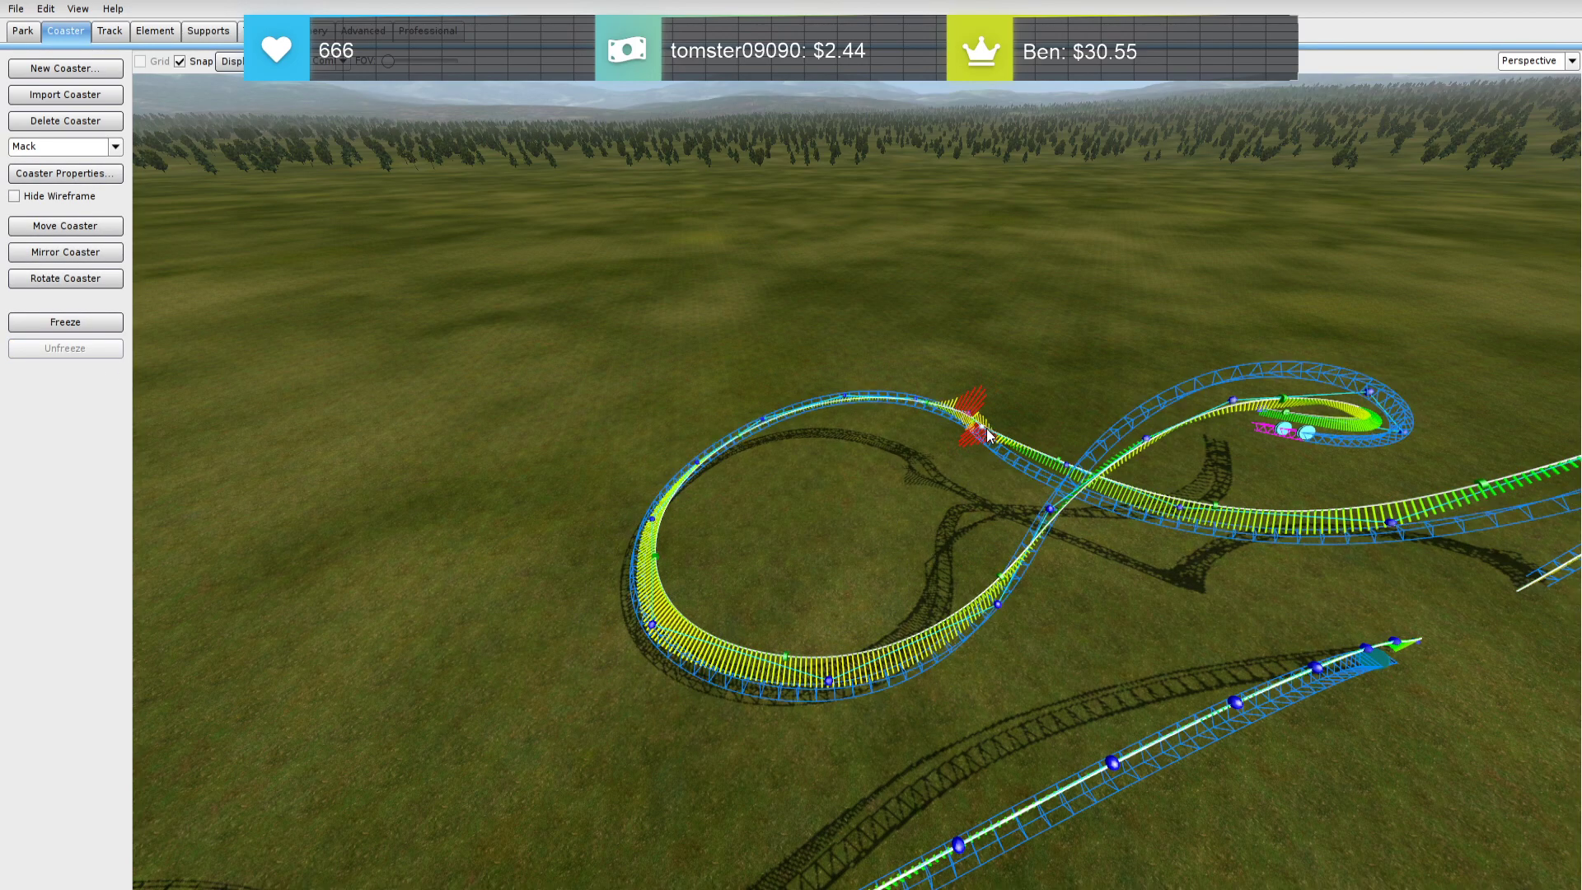
right_drag(987, 429, 931, 495)
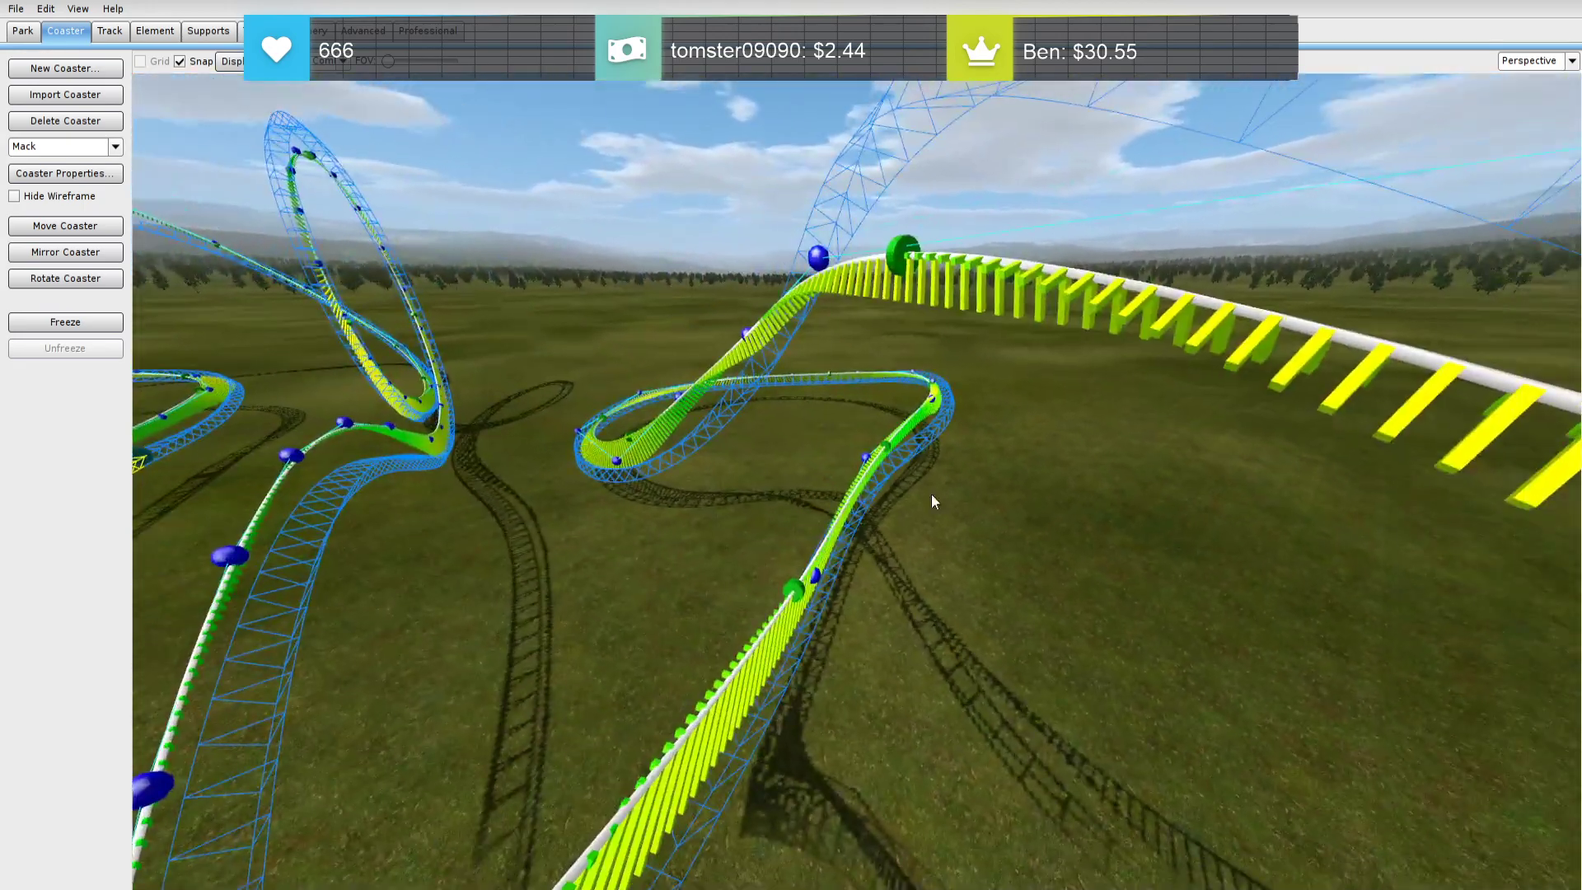
Reposition the roll point and vertex at the turnaround's entry and delete the surplus point there
double_click(873, 463)
click(1149, 468)
right_drag(1021, 462, 781, 435)
drag(1015, 402, 1056, 394)
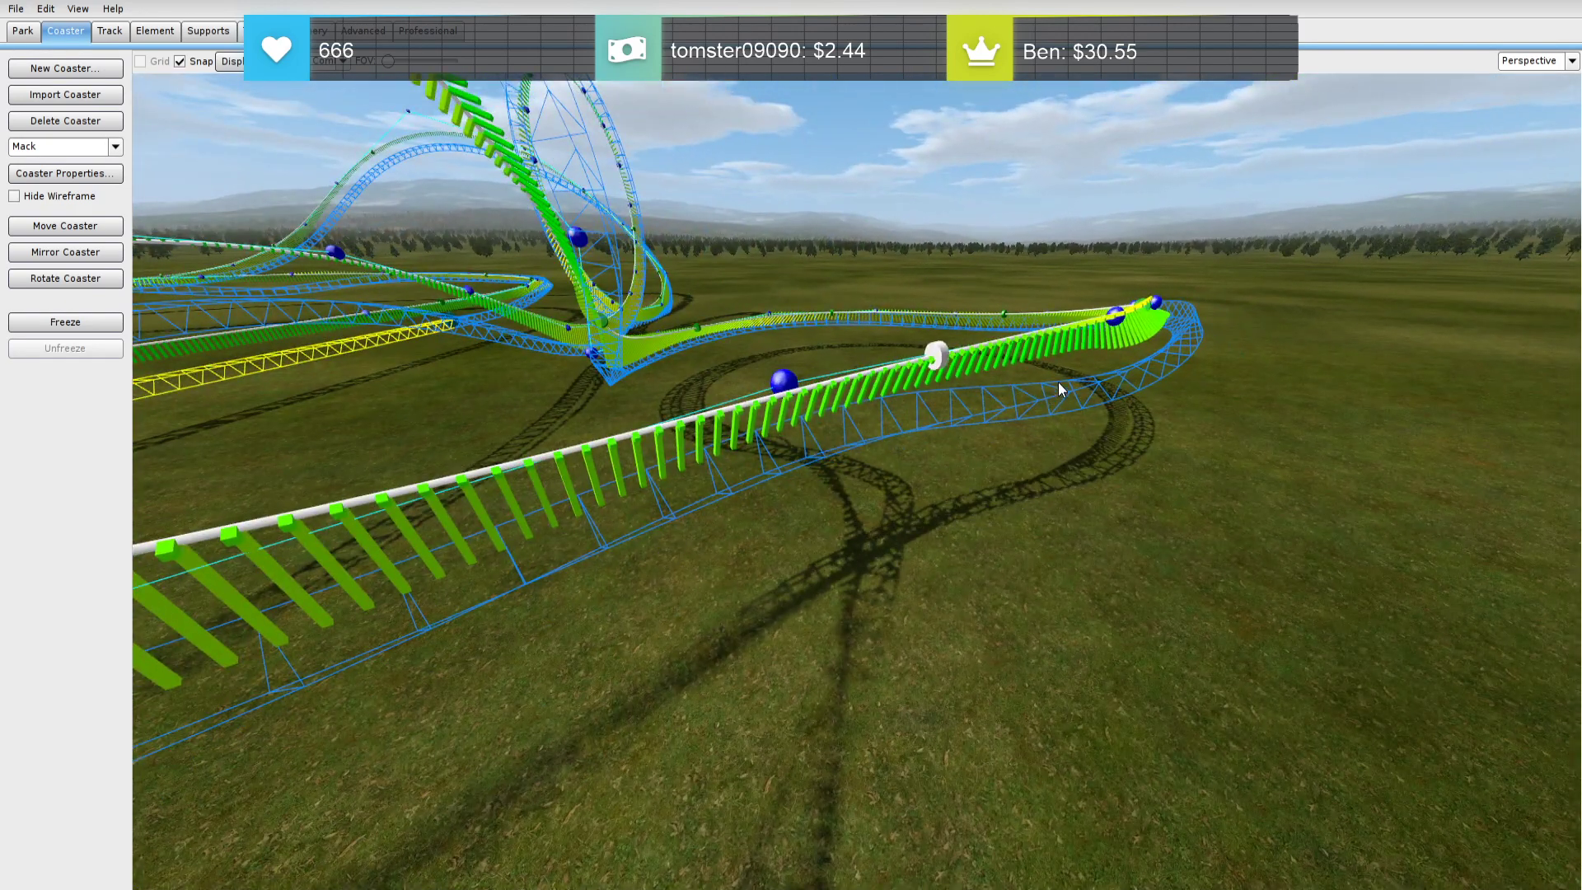
drag(1116, 323, 1183, 330)
right_drag(1183, 330, 962, 418)
key(Delete)
Shift a vertex at the start of the turnaround and bank the nearby roll point for no lateral G-force
drag(769, 422, 715, 427)
double_click(919, 412)
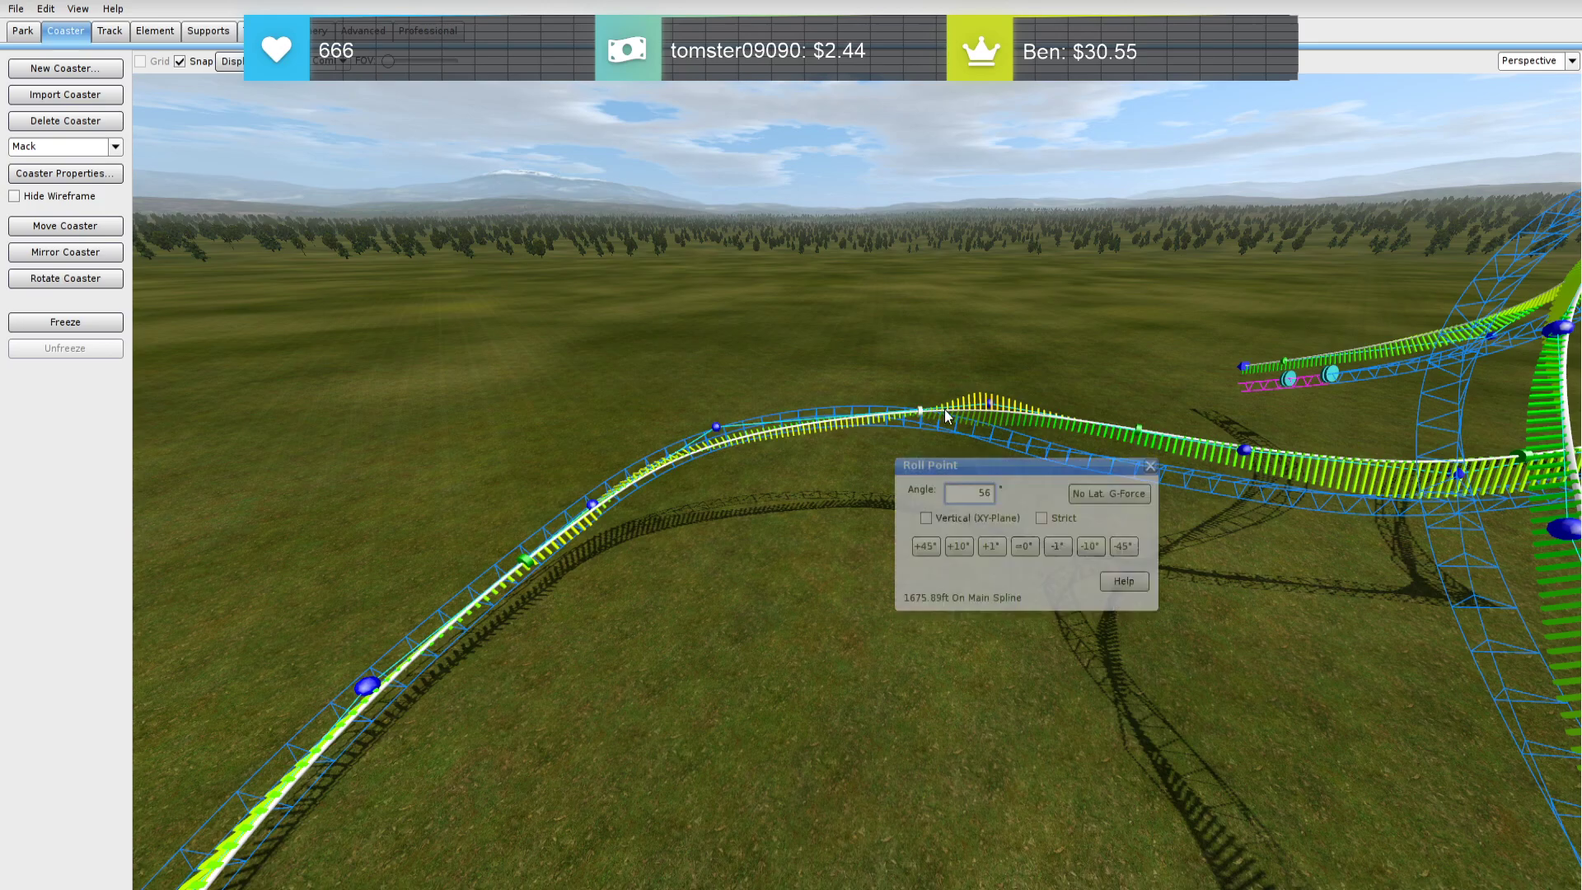
click(1121, 496)
click(1140, 471)
Adjust the vertex at the turnaround's entry and depump the turnaround's vertices, repeating the smoothing on a second selection
click(994, 407)
drag(995, 409, 1013, 486)
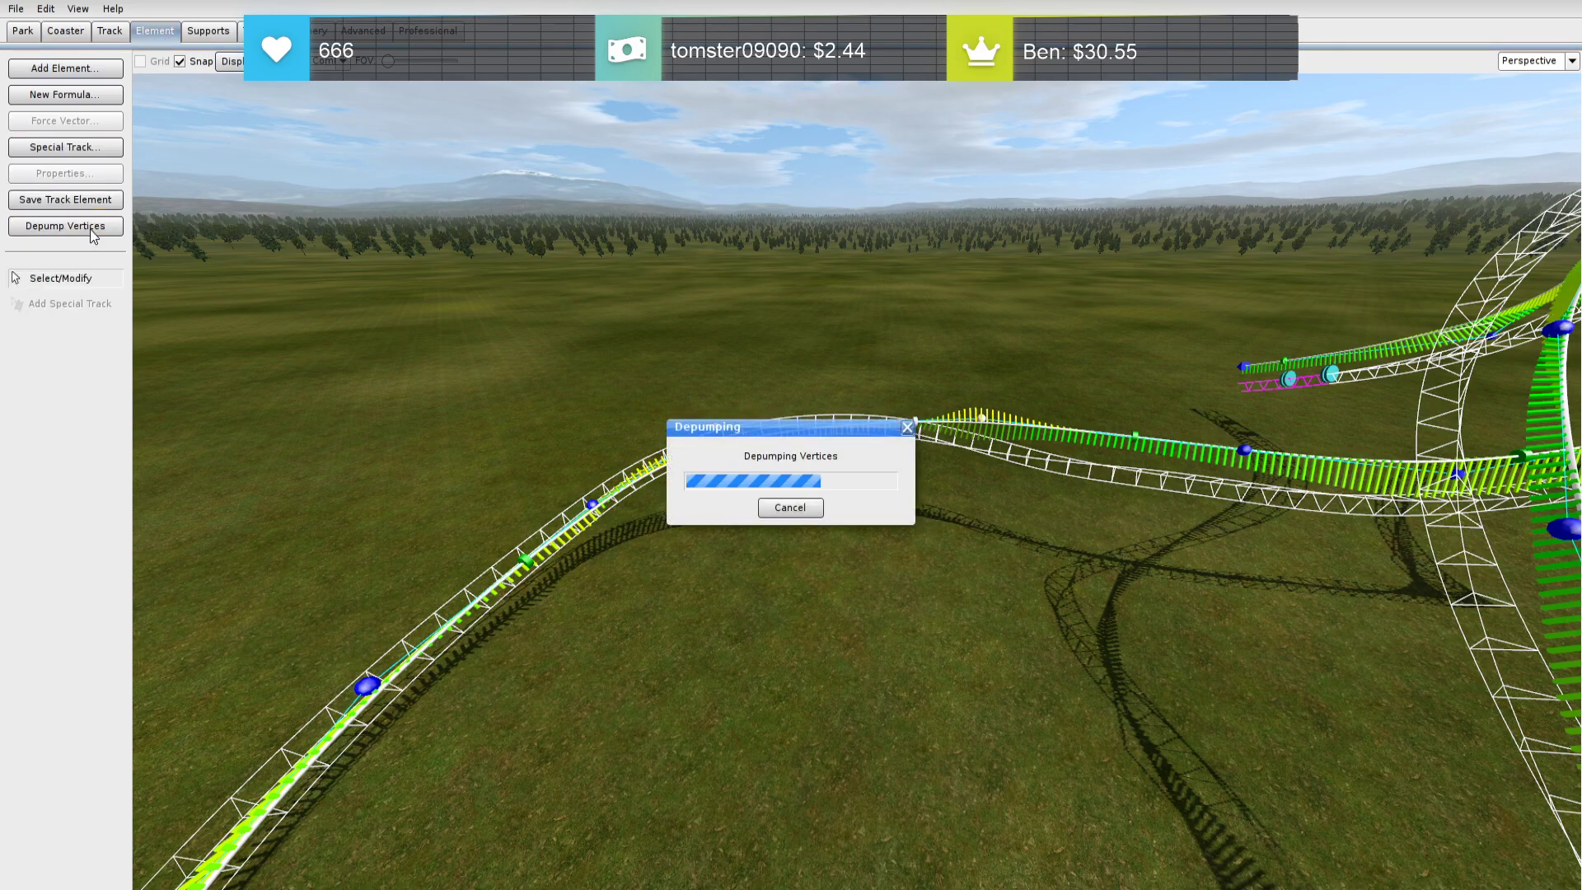
click(65, 225)
click(720, 575)
key(w)
right_drag(720, 576, 996, 646)
right_click(882, 398)
click(842, 283)
click(76, 225)
click(81, 231)
click(1168, 494)
Bank the roll point on the drop before the smoothed turnaround for no lateral G-force
right_drag(1169, 495, 1087, 445)
key(w)
key(s)
right_drag(1005, 412, 911, 482)
key(w)
double_click(805, 439)
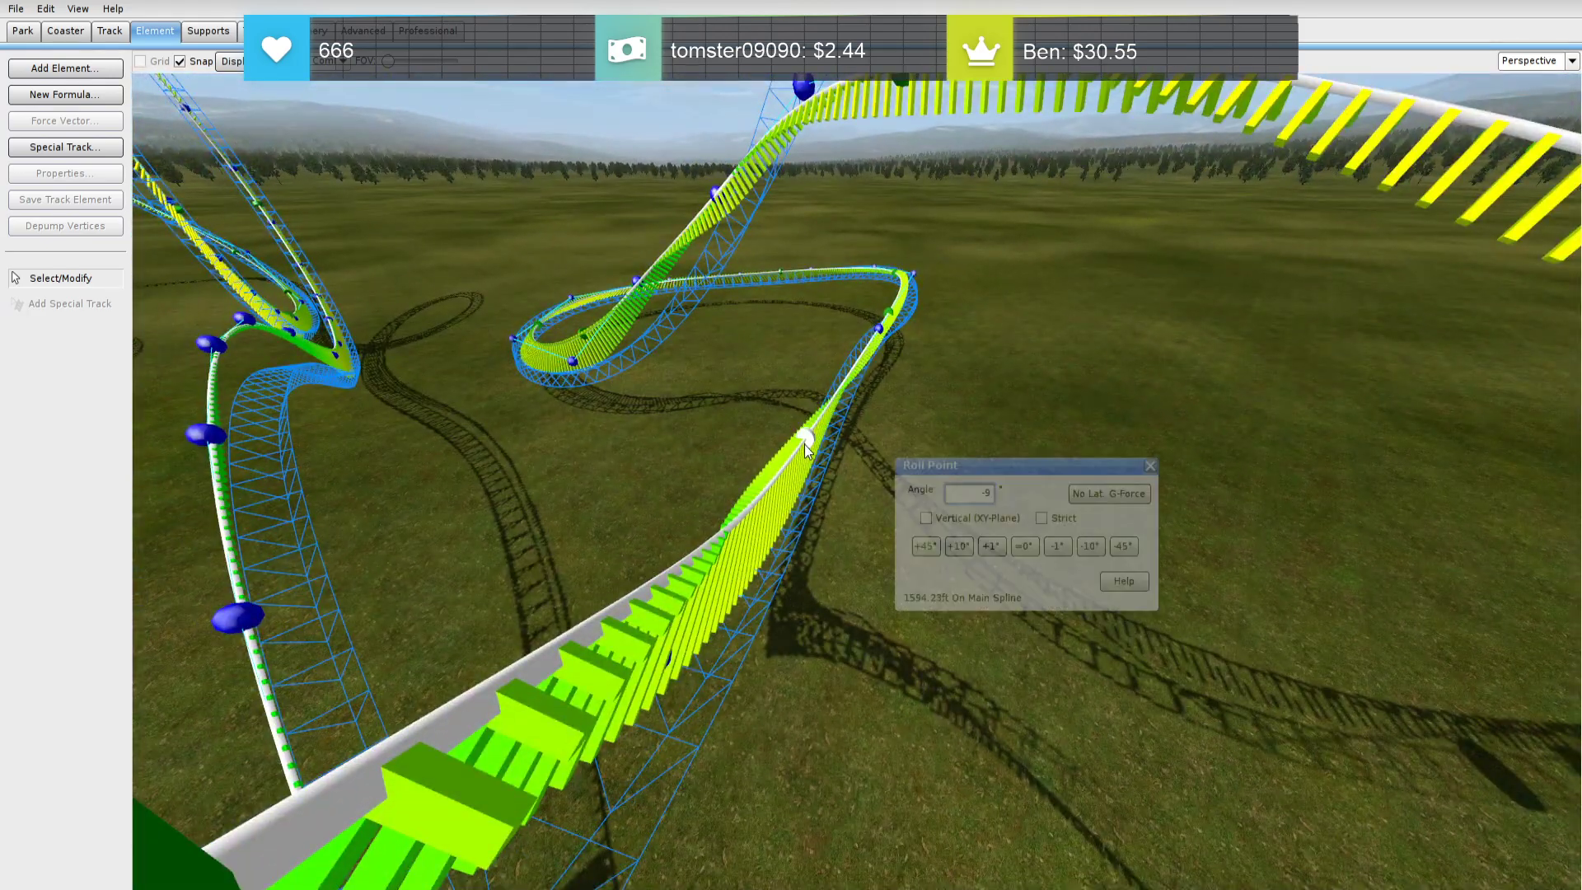
click(1121, 493)
click(1150, 467)
Bank the next roll point into the turn for no lateral G-force and review the one on its far side
right_drag(1141, 469, 620, 516)
key(w)
double_click(954, 476)
click(1136, 494)
click(1150, 467)
key(a)
key(w)
key(s)
key(w)
key(s)
key(s)
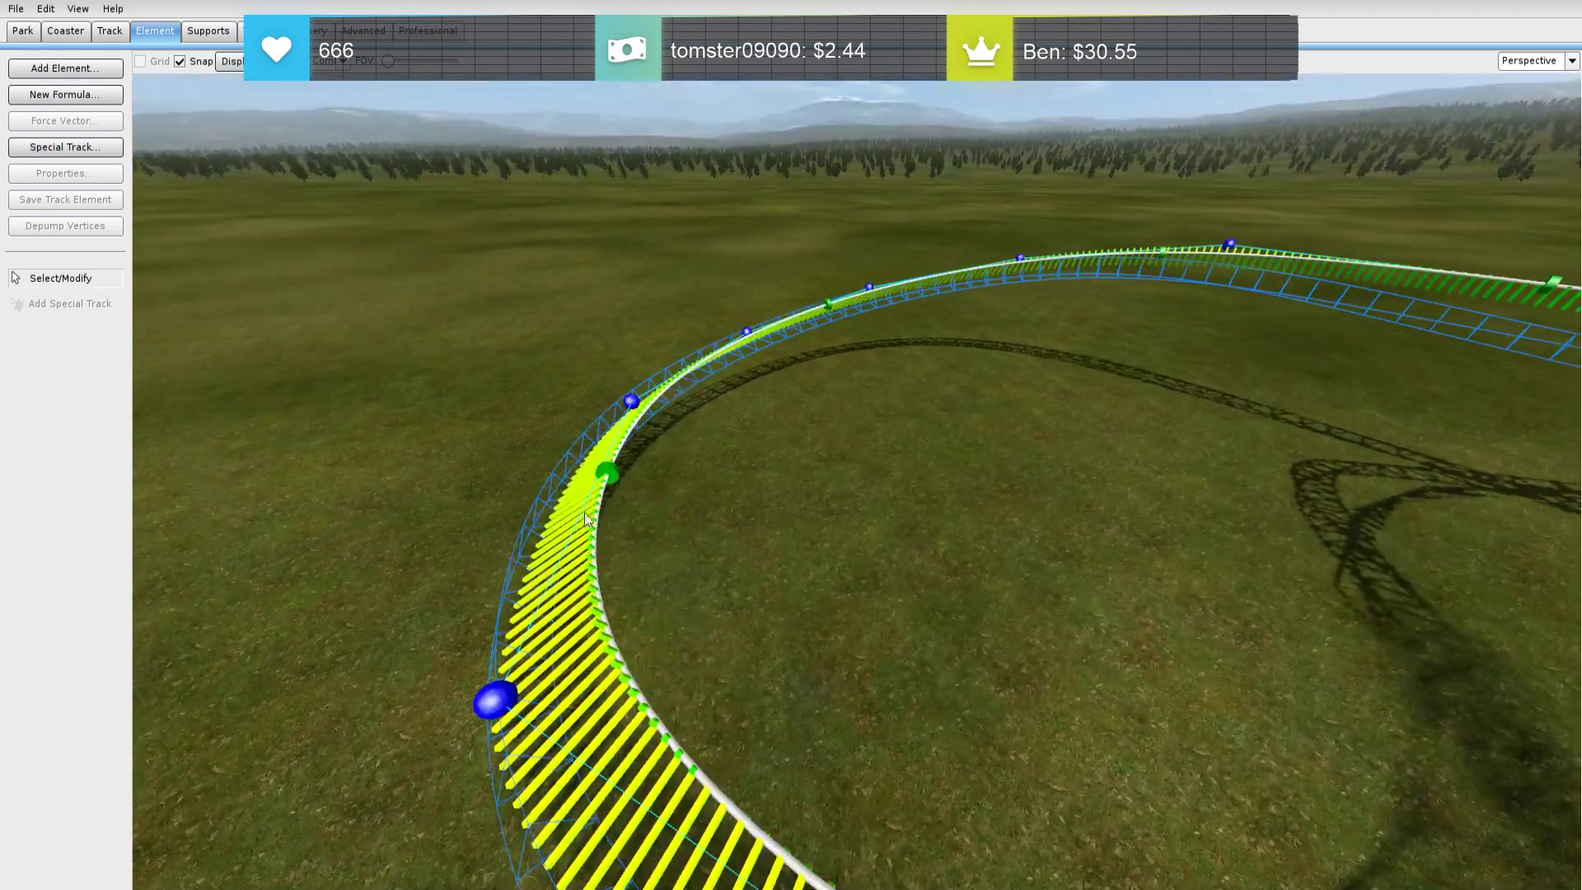
double_click(609, 475)
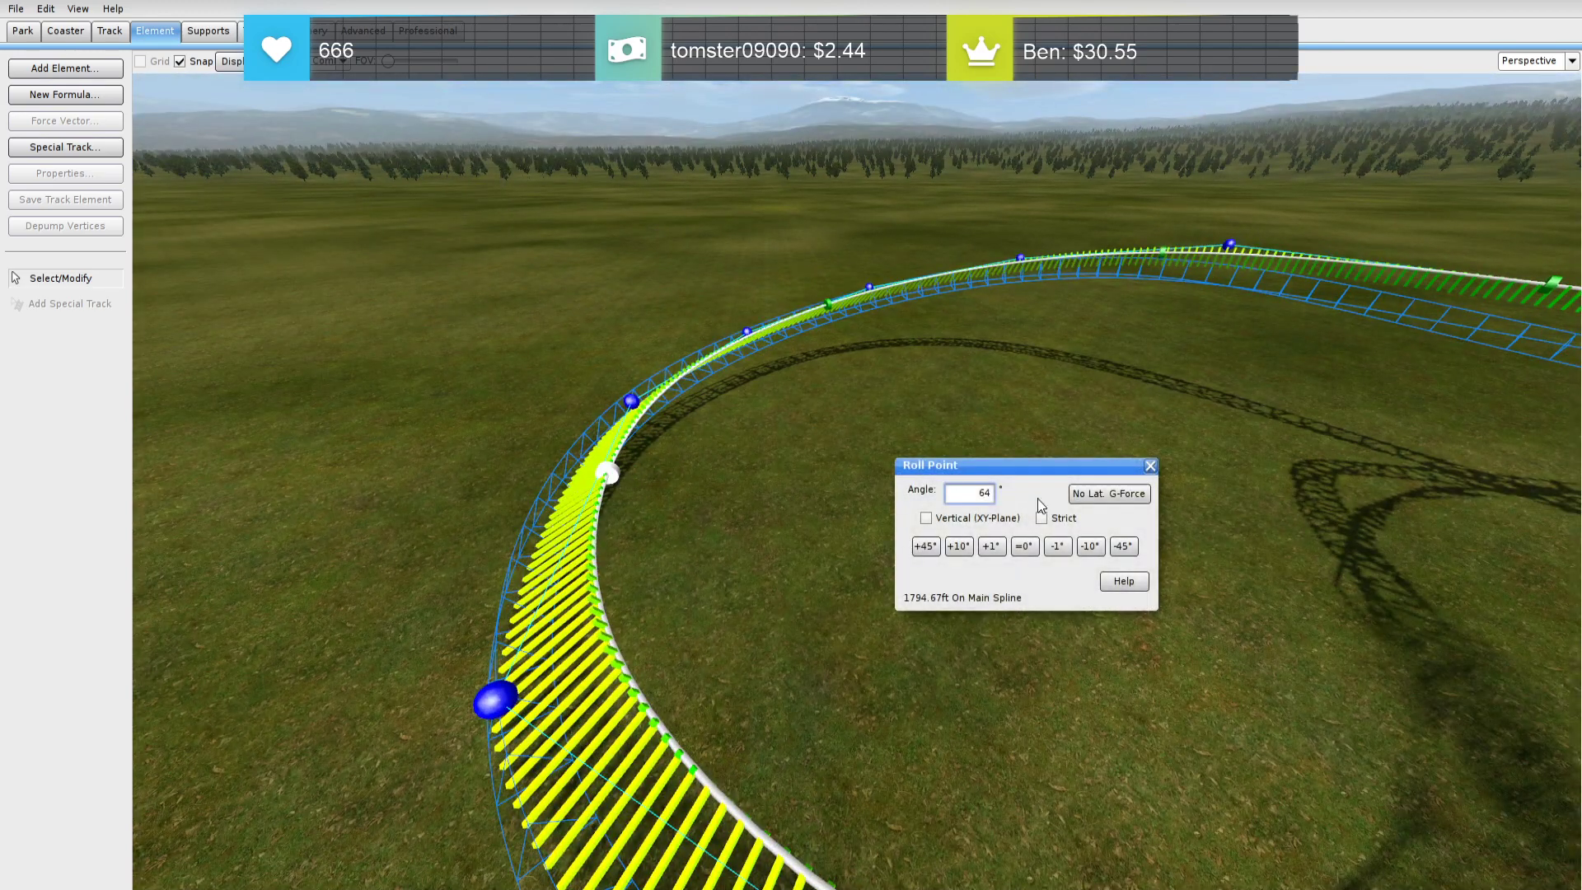
click(1150, 468)
Bank the roll point after the turn's far side for no lateral G-force and review the next roll point
key(w)
right_drag(824, 527, 1372, 486)
double_click(713, 470)
click(1140, 494)
click(1150, 467)
key(w)
double_click(1005, 423)
click(1150, 467)
Inspect the rebanked turnaround and the overall layout from several viewpoints
key(s)
key(a)
key(w)
key(a)
key(d)
key(a)
key(d)
key(s)
key(a)
key(s)
right_drag(655, 453, 836, 418)
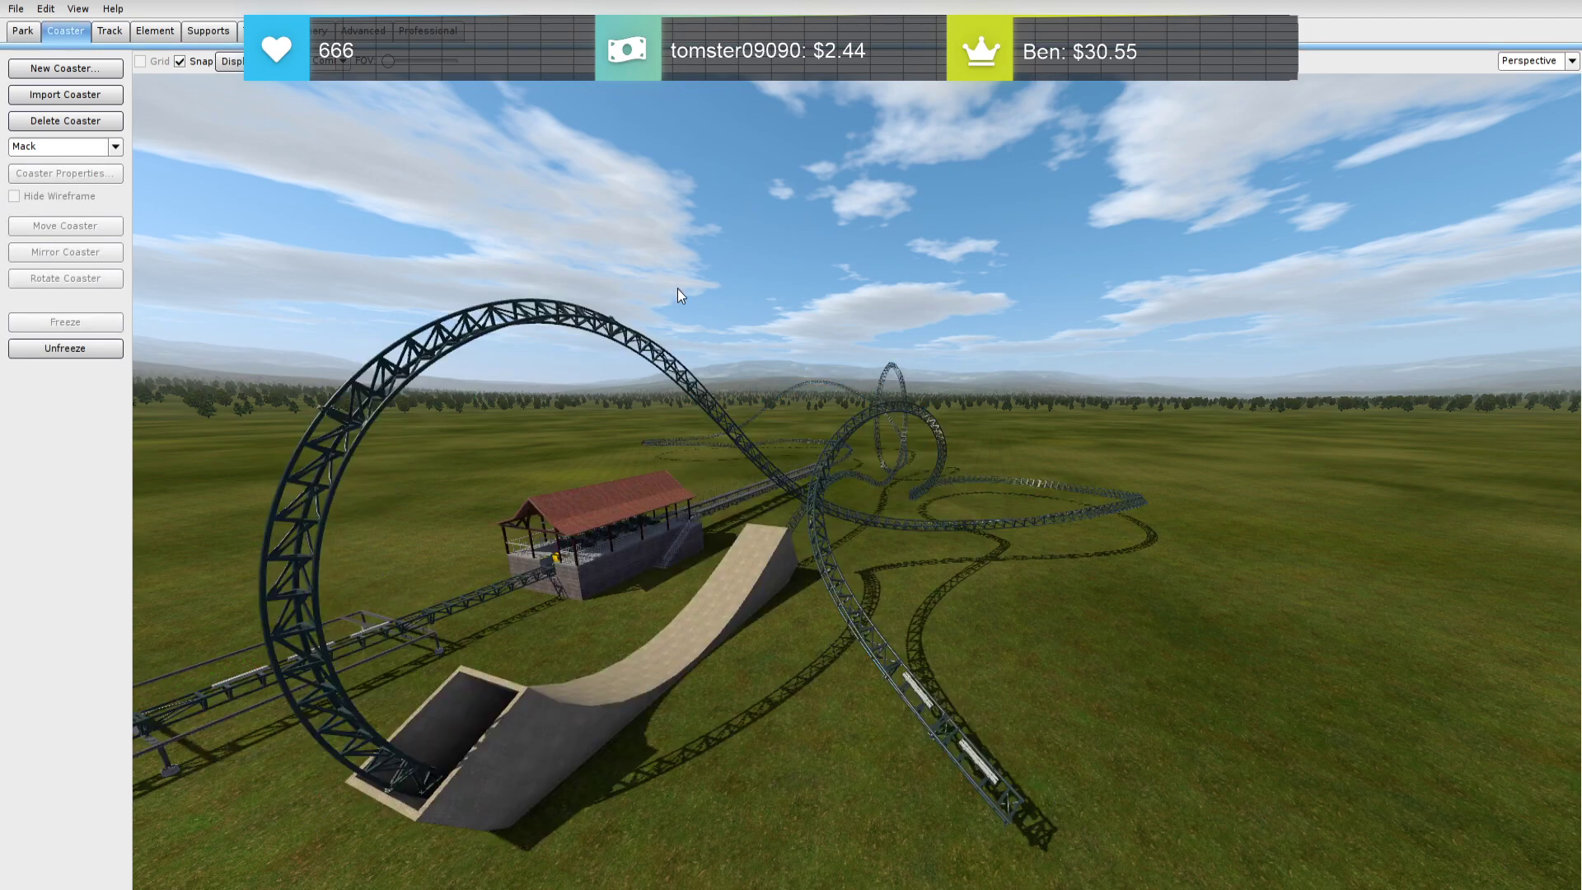
Save the project, test-ride the coaster past the loop and the half-pipe ramp, and return to the editor
click(10, 8)
click(99, 208)
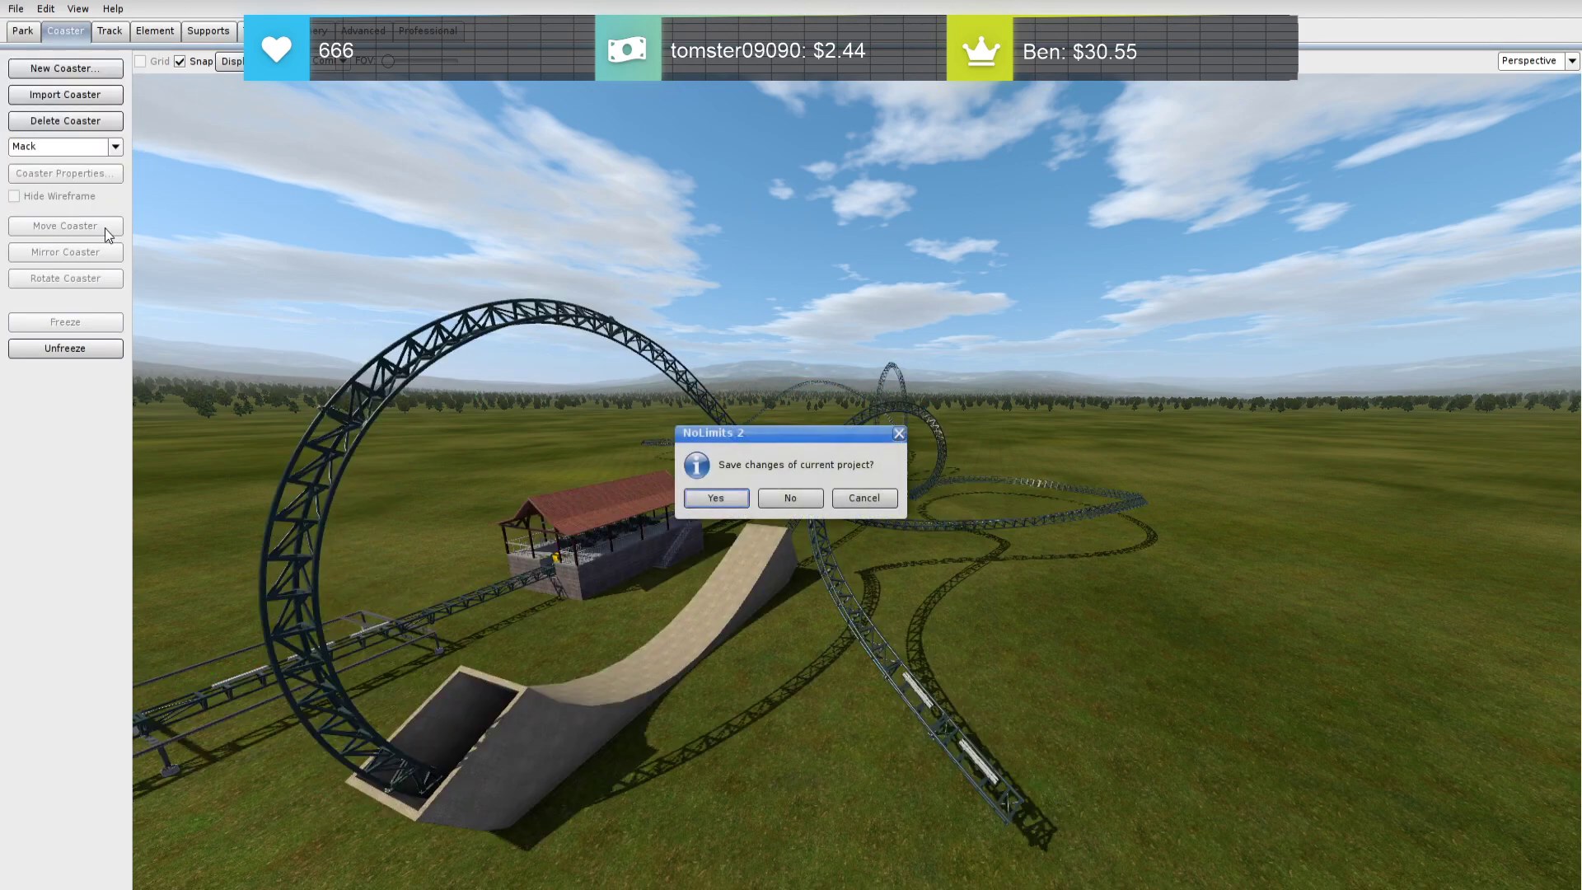
click(696, 499)
click(495, 820)
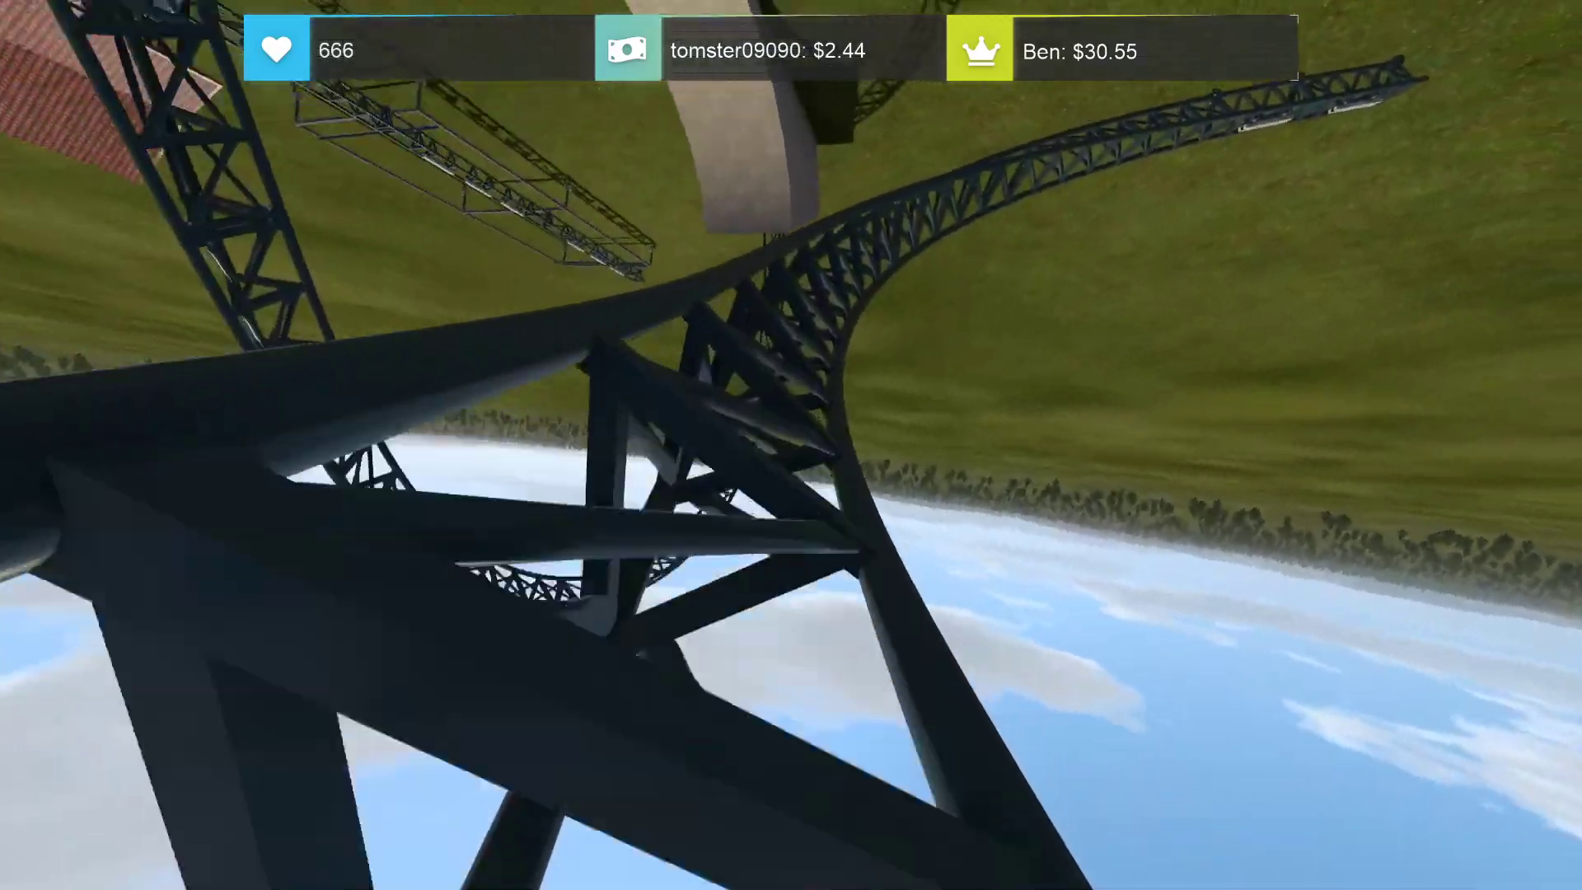
key(Escape)
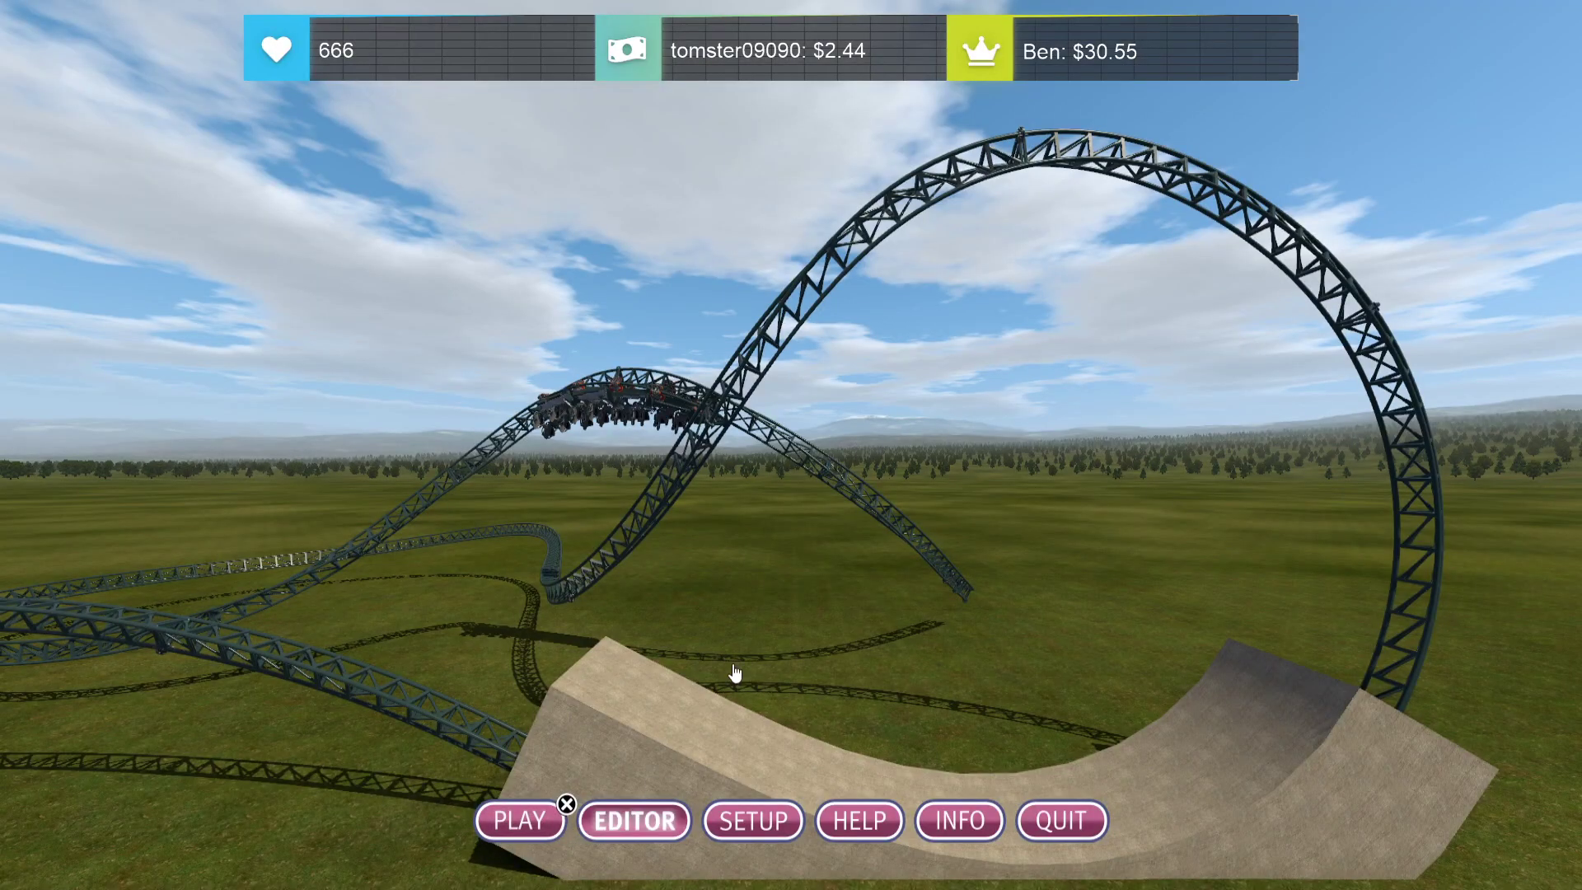
key(Return)
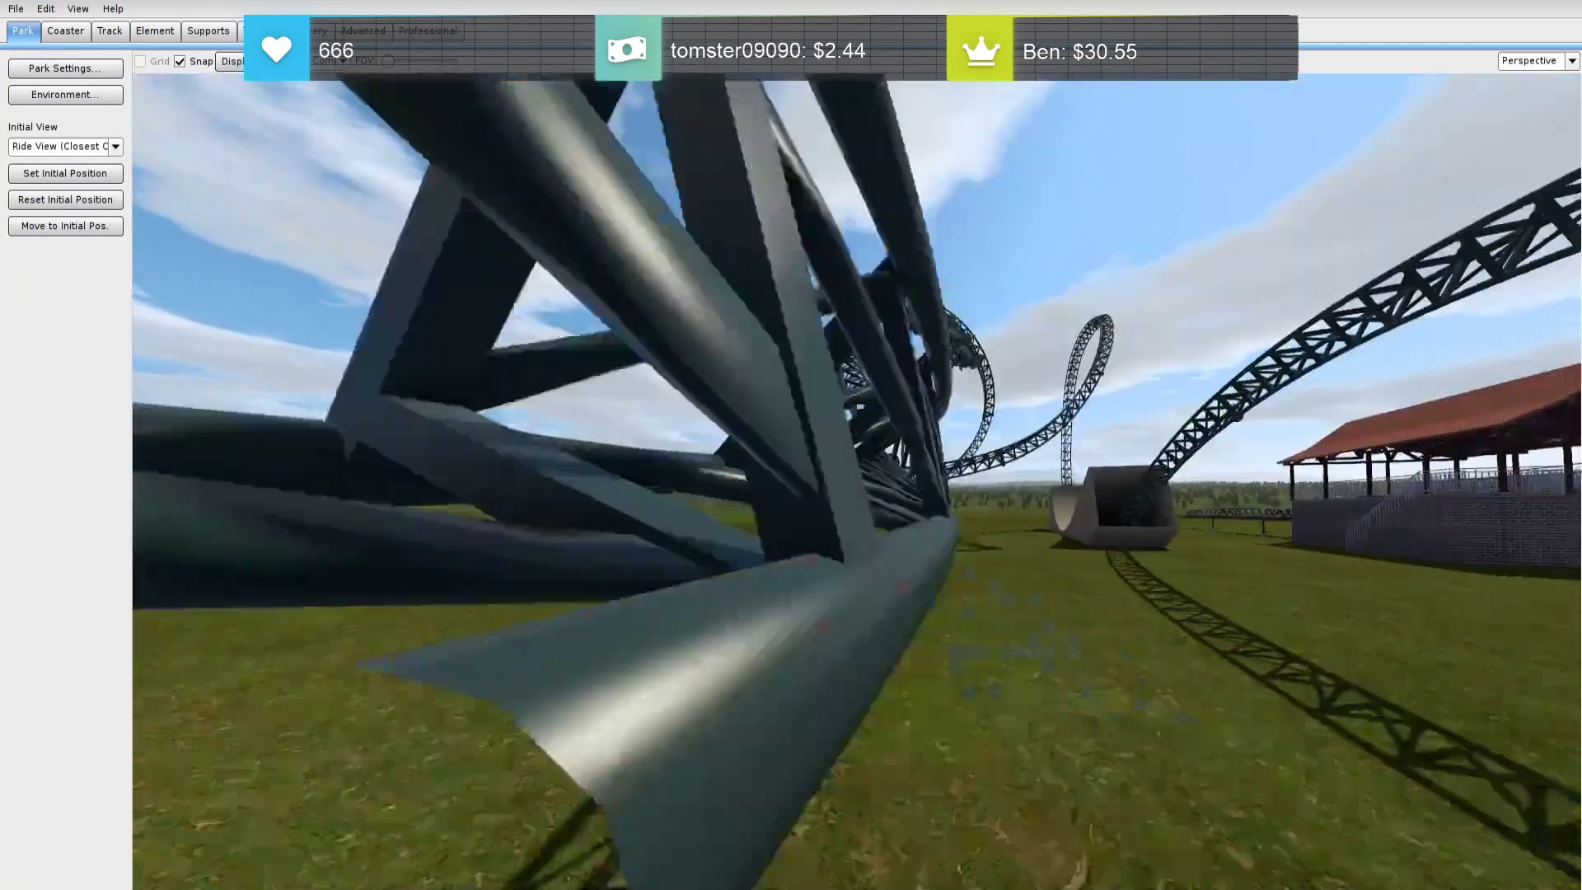
Unfreeze the Mack coaster and review the roll point on the turn's exit toward the looping elements
right_drag(484, 425, 484, 424)
click(65, 348)
right_drag(720, 526, 720, 527)
right_drag(821, 398, 820, 398)
double_click(932, 342)
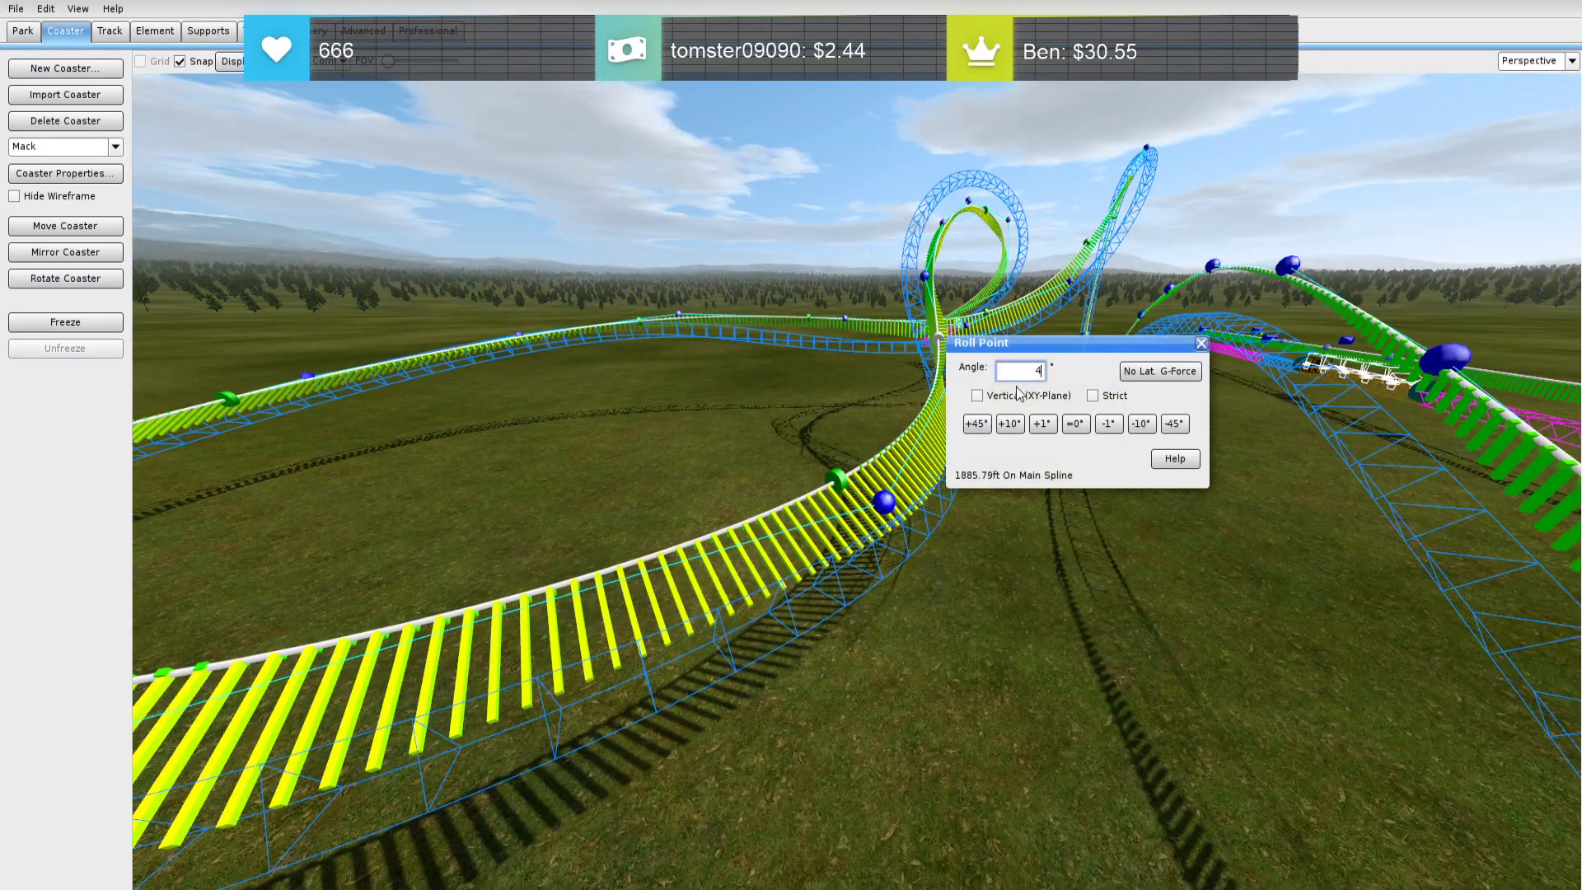
click(1199, 346)
Select the vertices around the large teardrop turnaround and its crossover, and depump them
right_drag(1122, 408, 1122, 408)
drag(1211, 471, 552, 217)
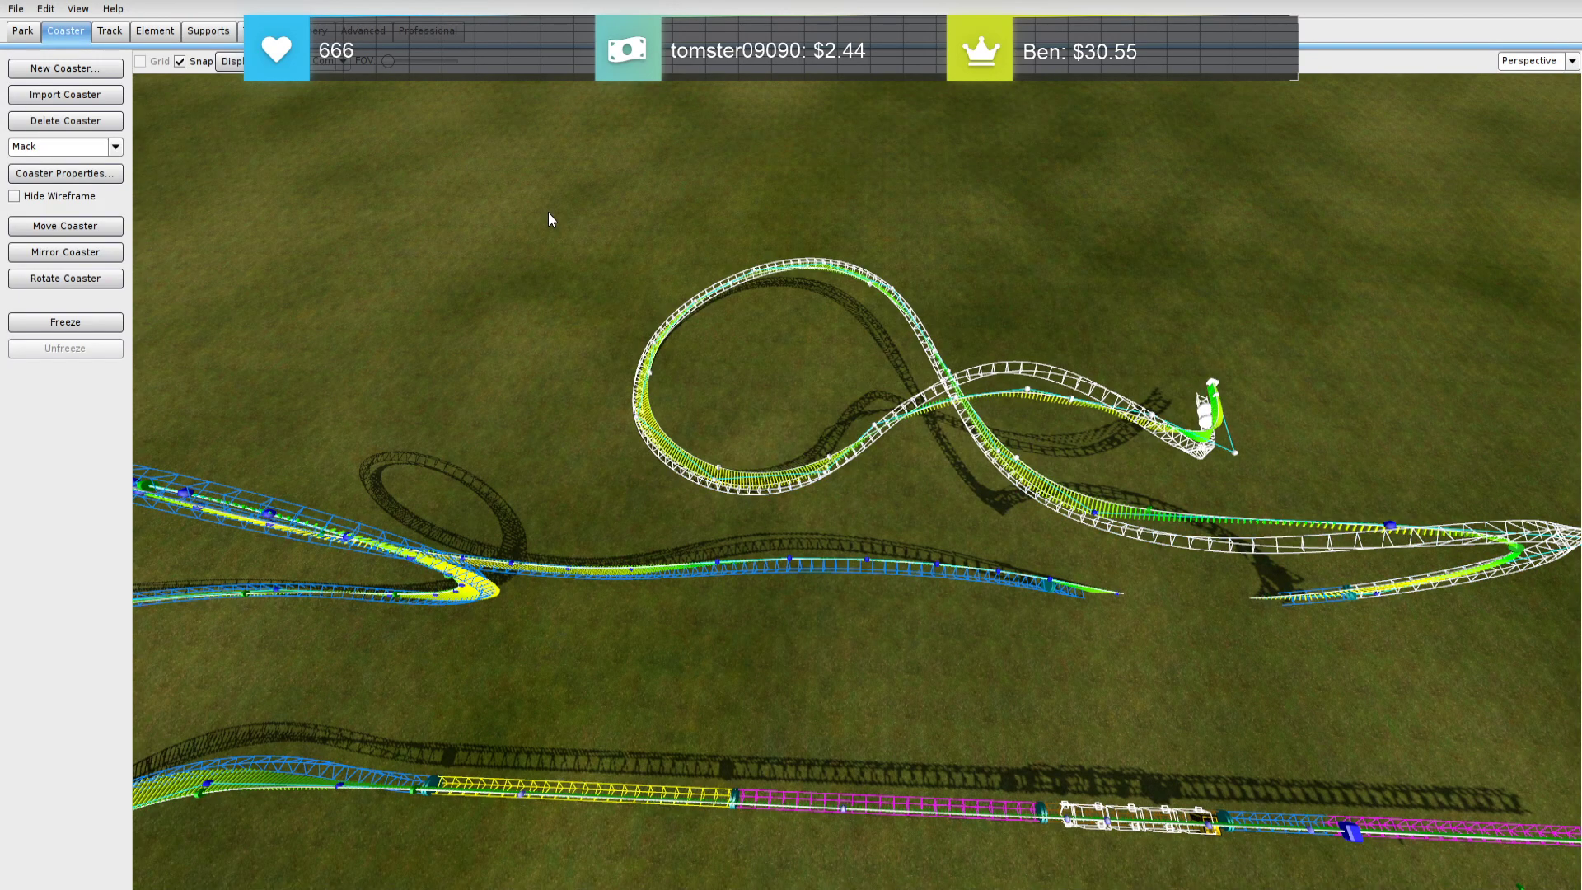
click(65, 226)
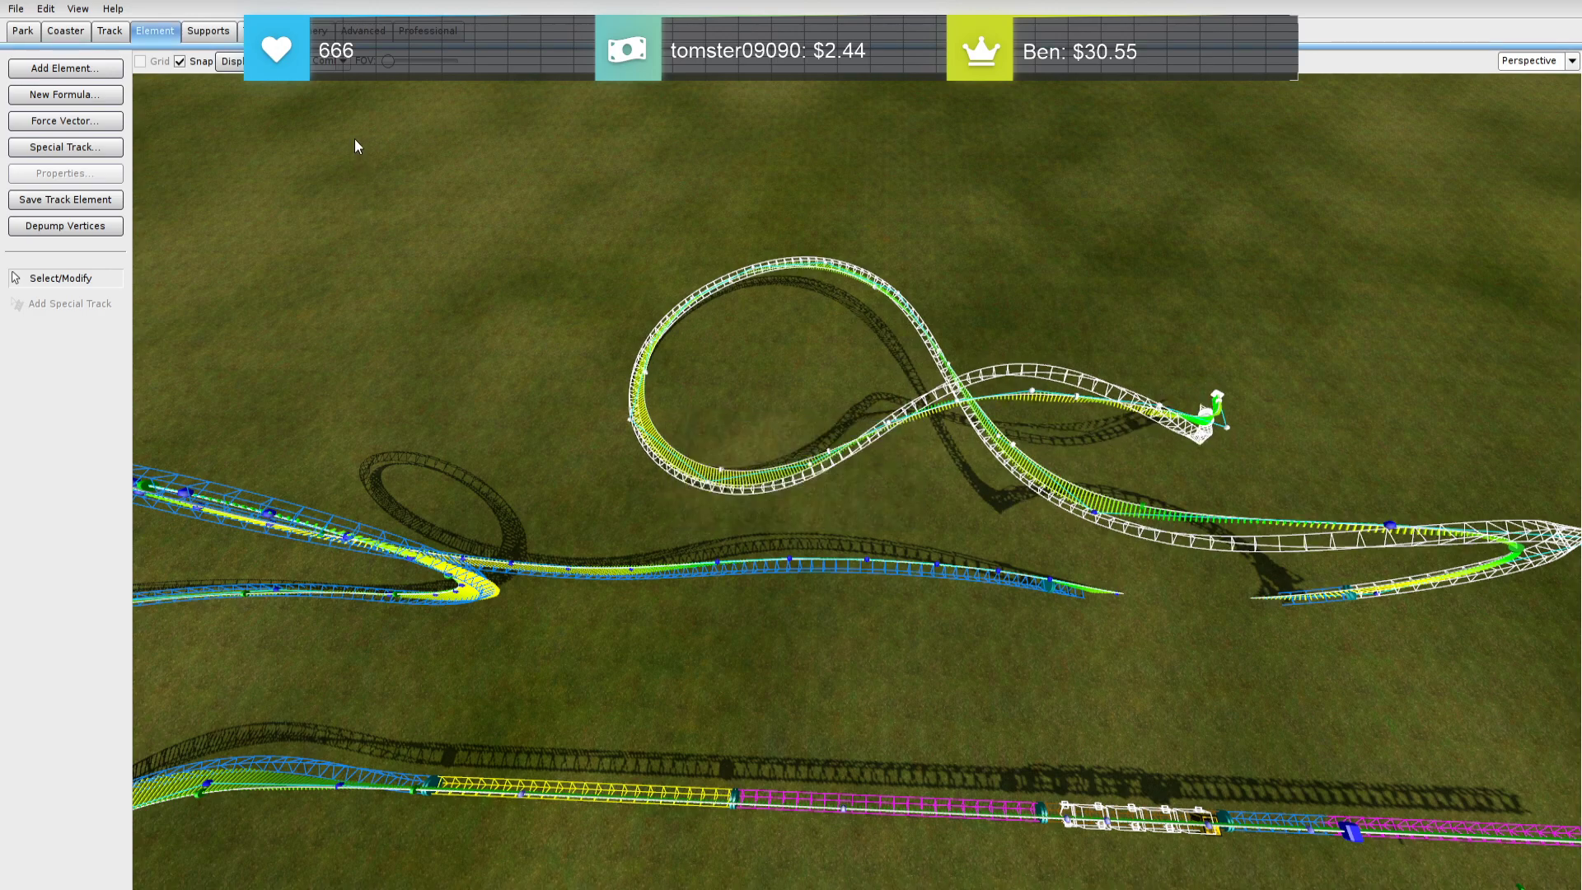
click(796, 388)
Bank the roll point inside the depumped turnaround for no lateral G-force
right_drag(796, 388, 803, 321)
key(w)
key(w)
double_click(908, 442)
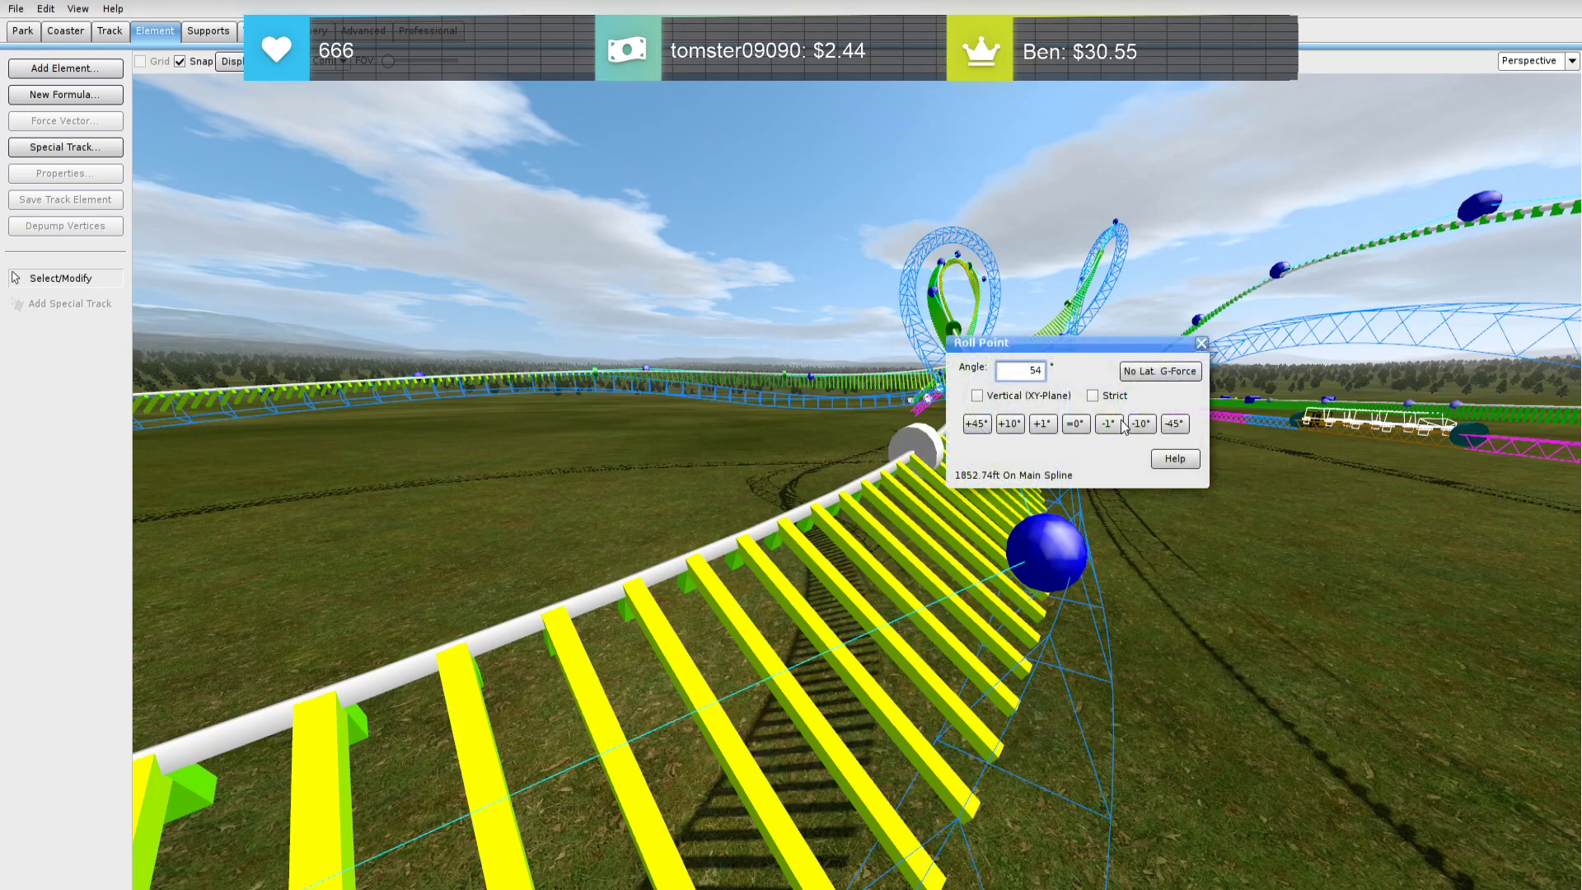
click(1158, 367)
click(952, 341)
Try to bank the following roll point, at the turnaround's exit, for no lateral G-force
double_click(954, 330)
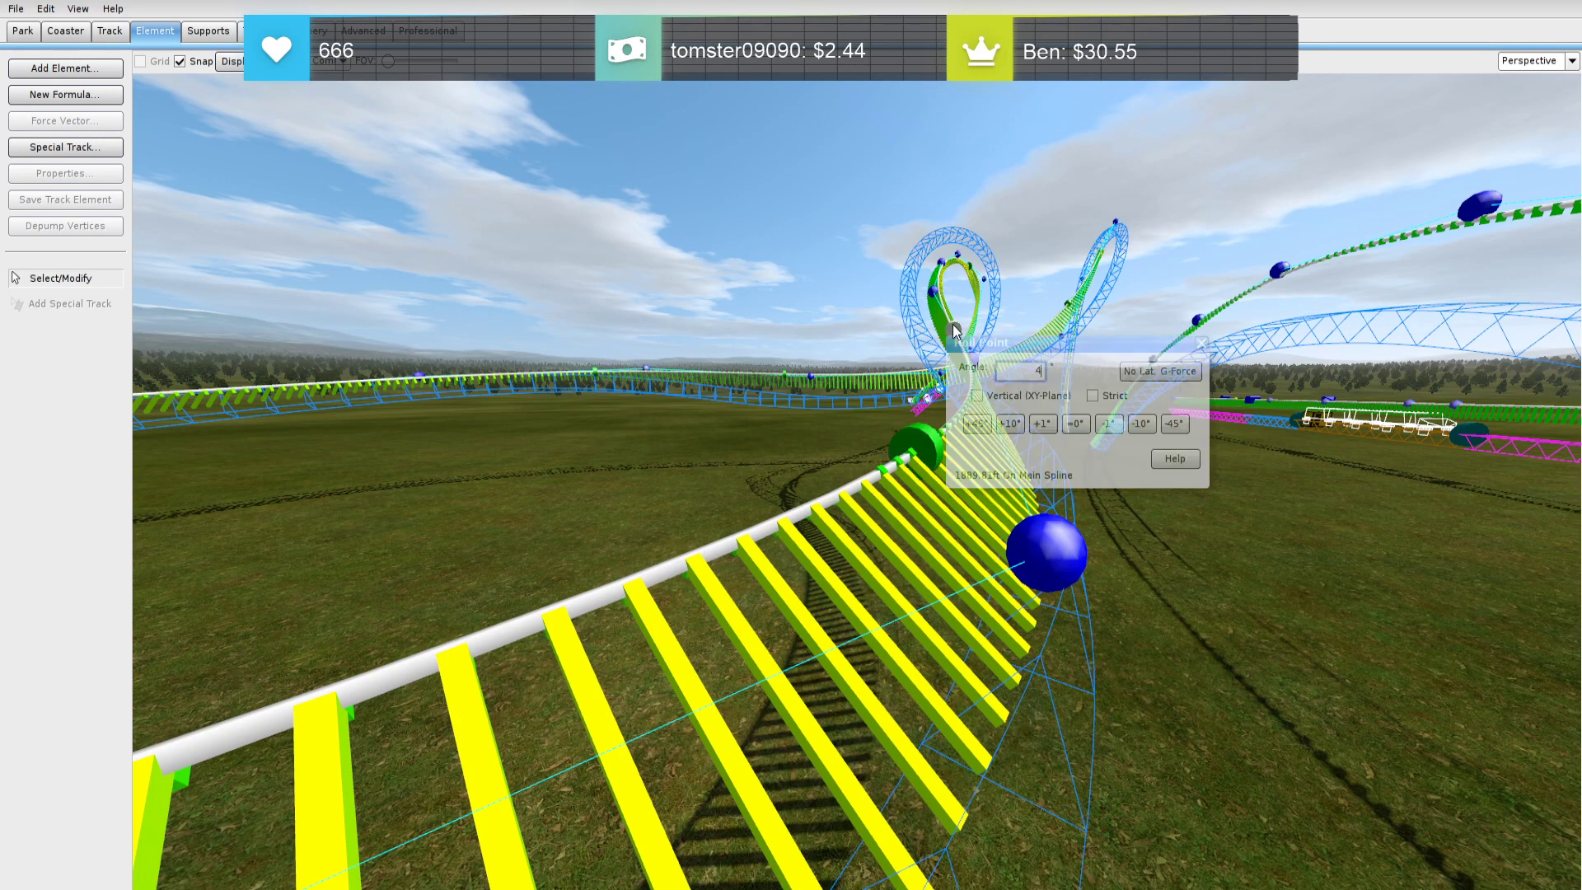
click(1169, 373)
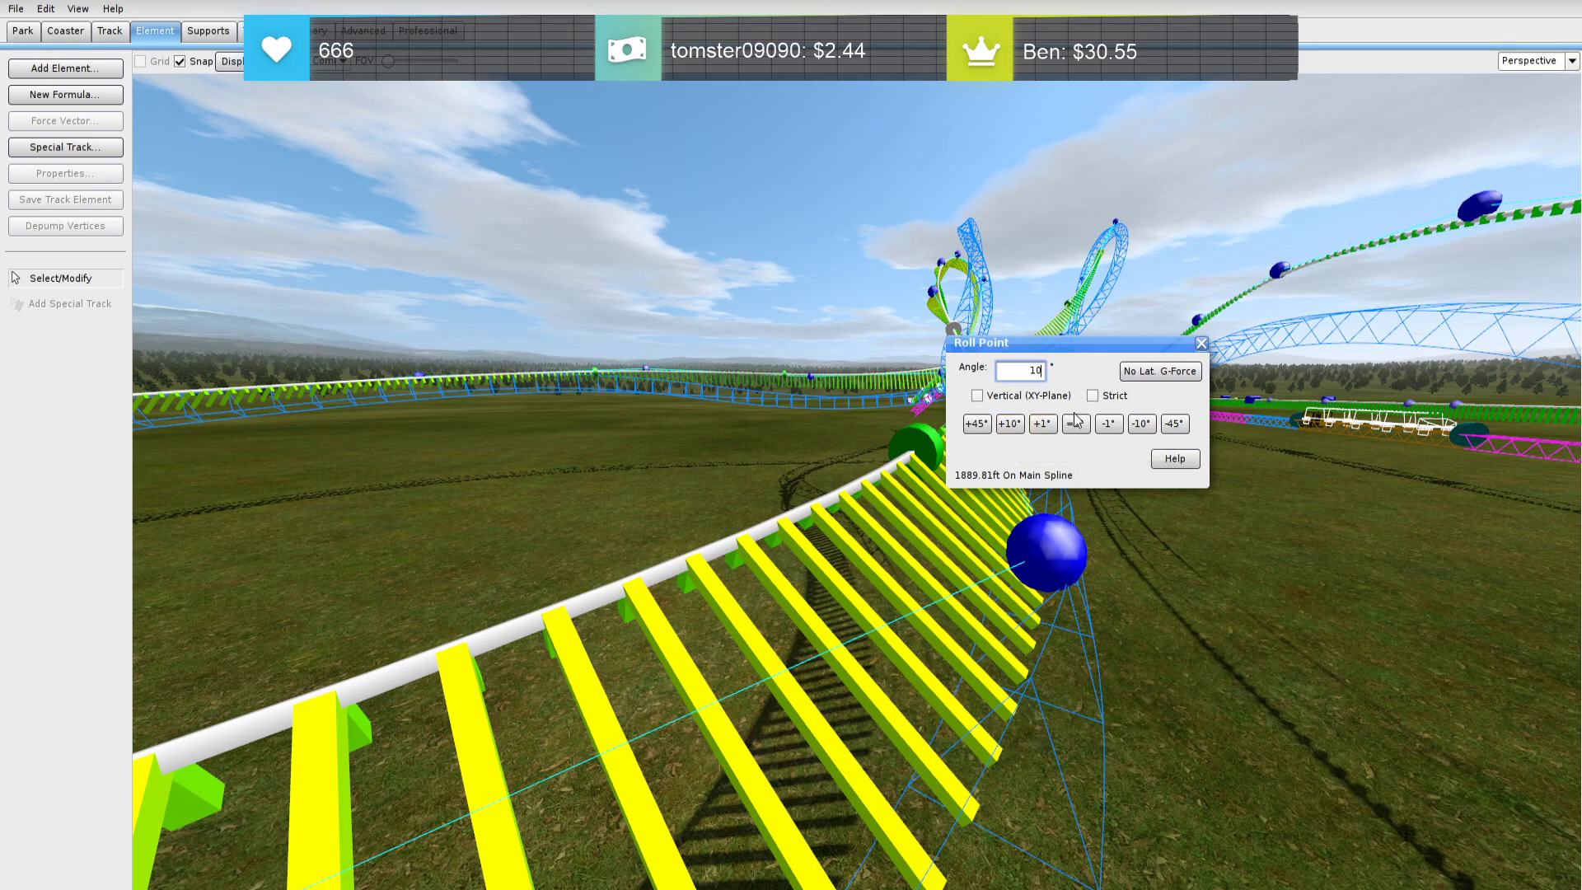
click(1202, 344)
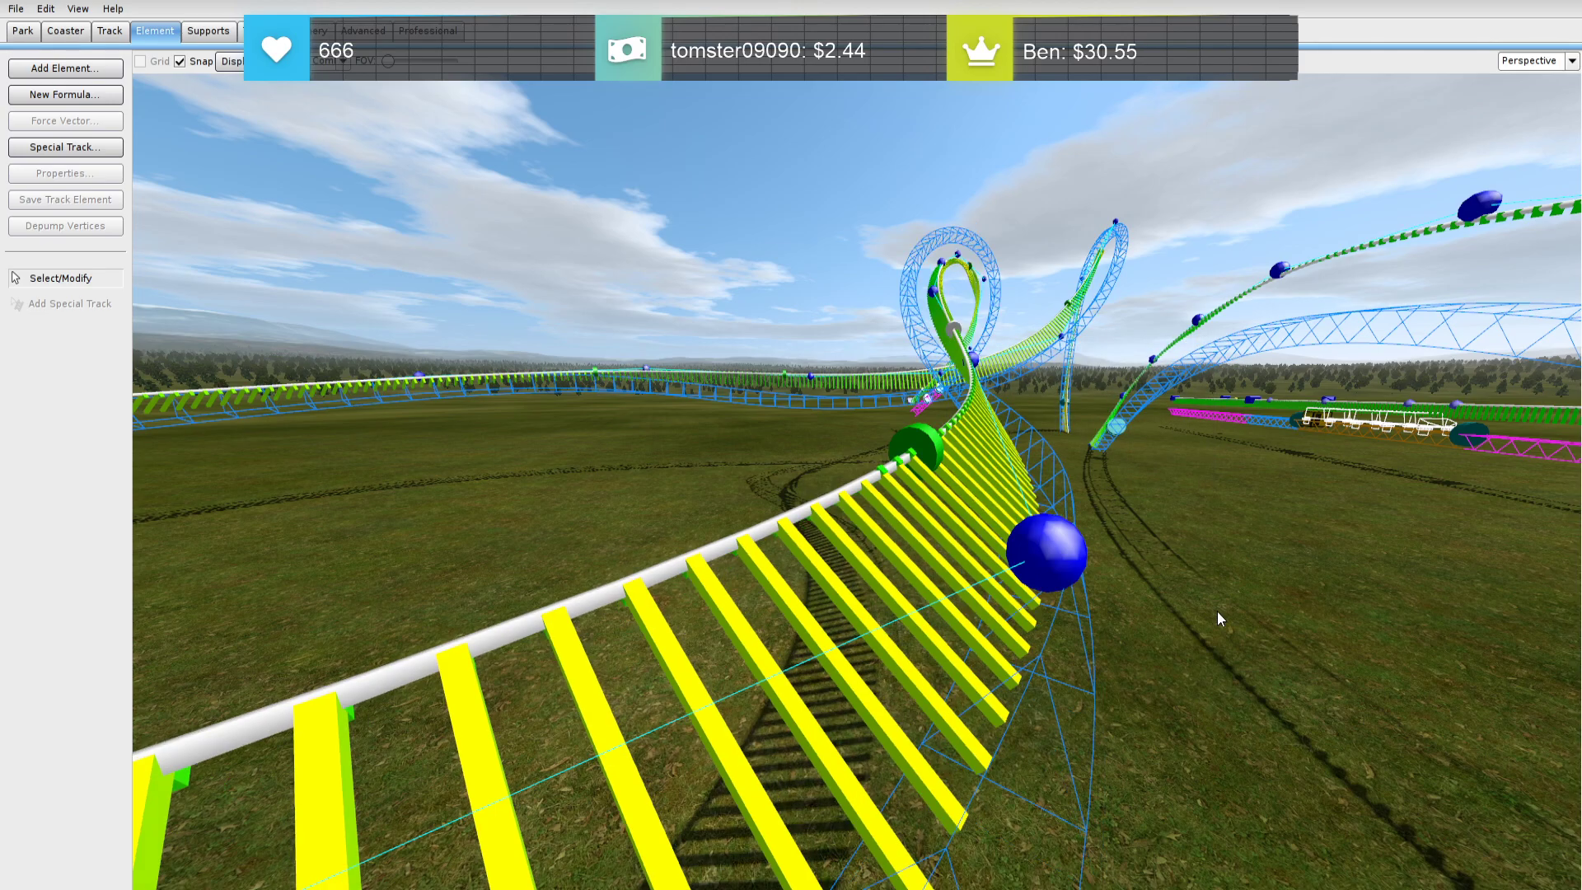
Examine the depumped turnaround in perspective and Track view, reviewing its roll points one after another
right_drag(1208, 605, 910, 570)
key(w)
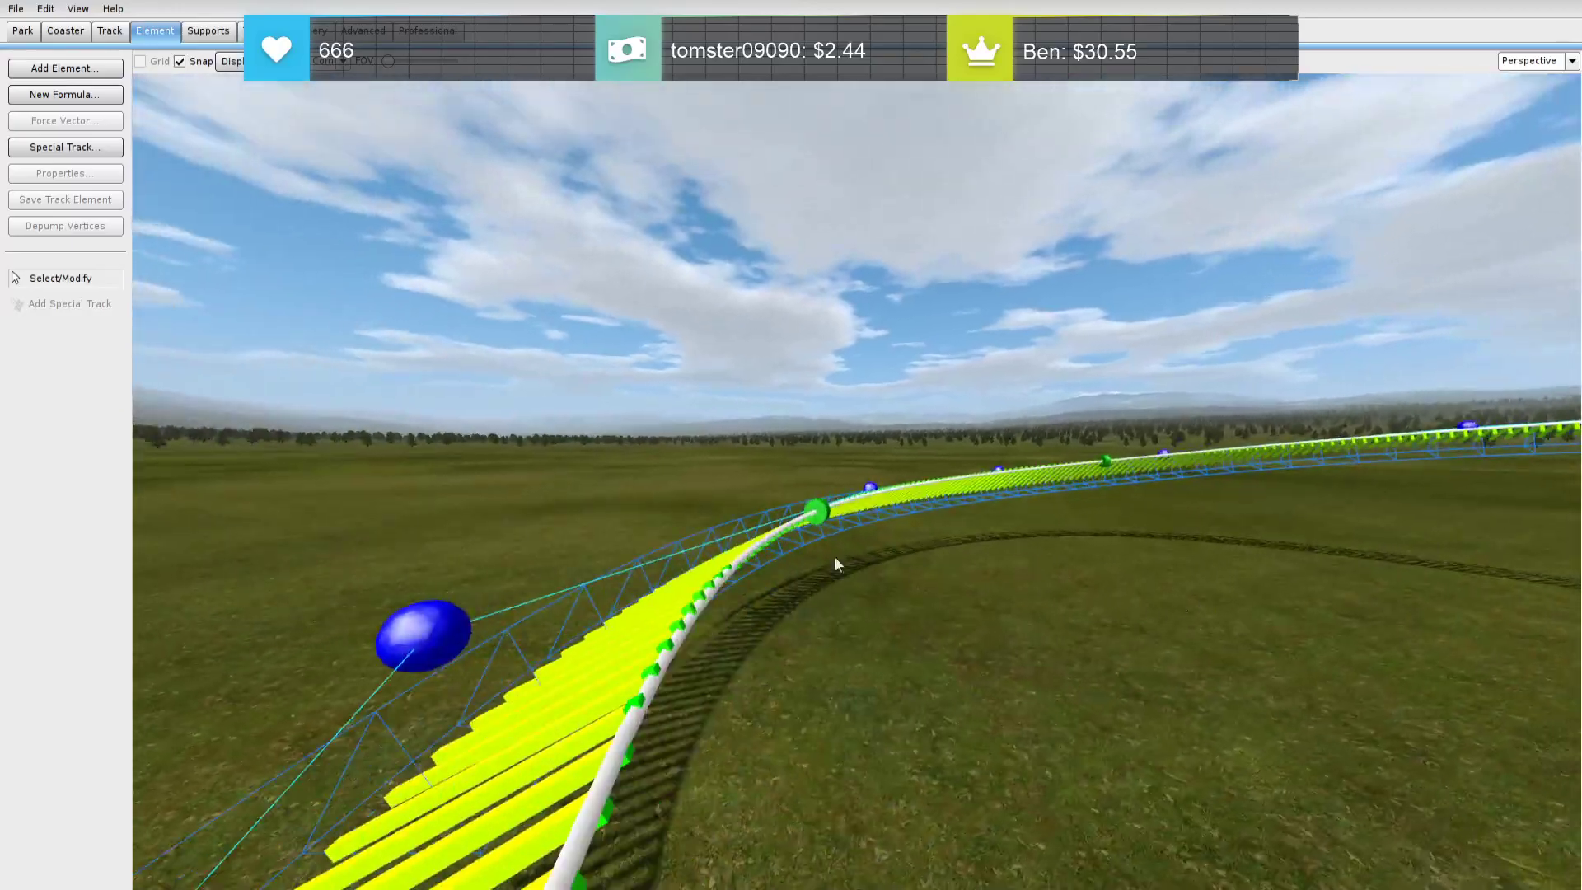
click(1201, 344)
key(s)
right_drag(734, 425, 1229, 433)
key(d)
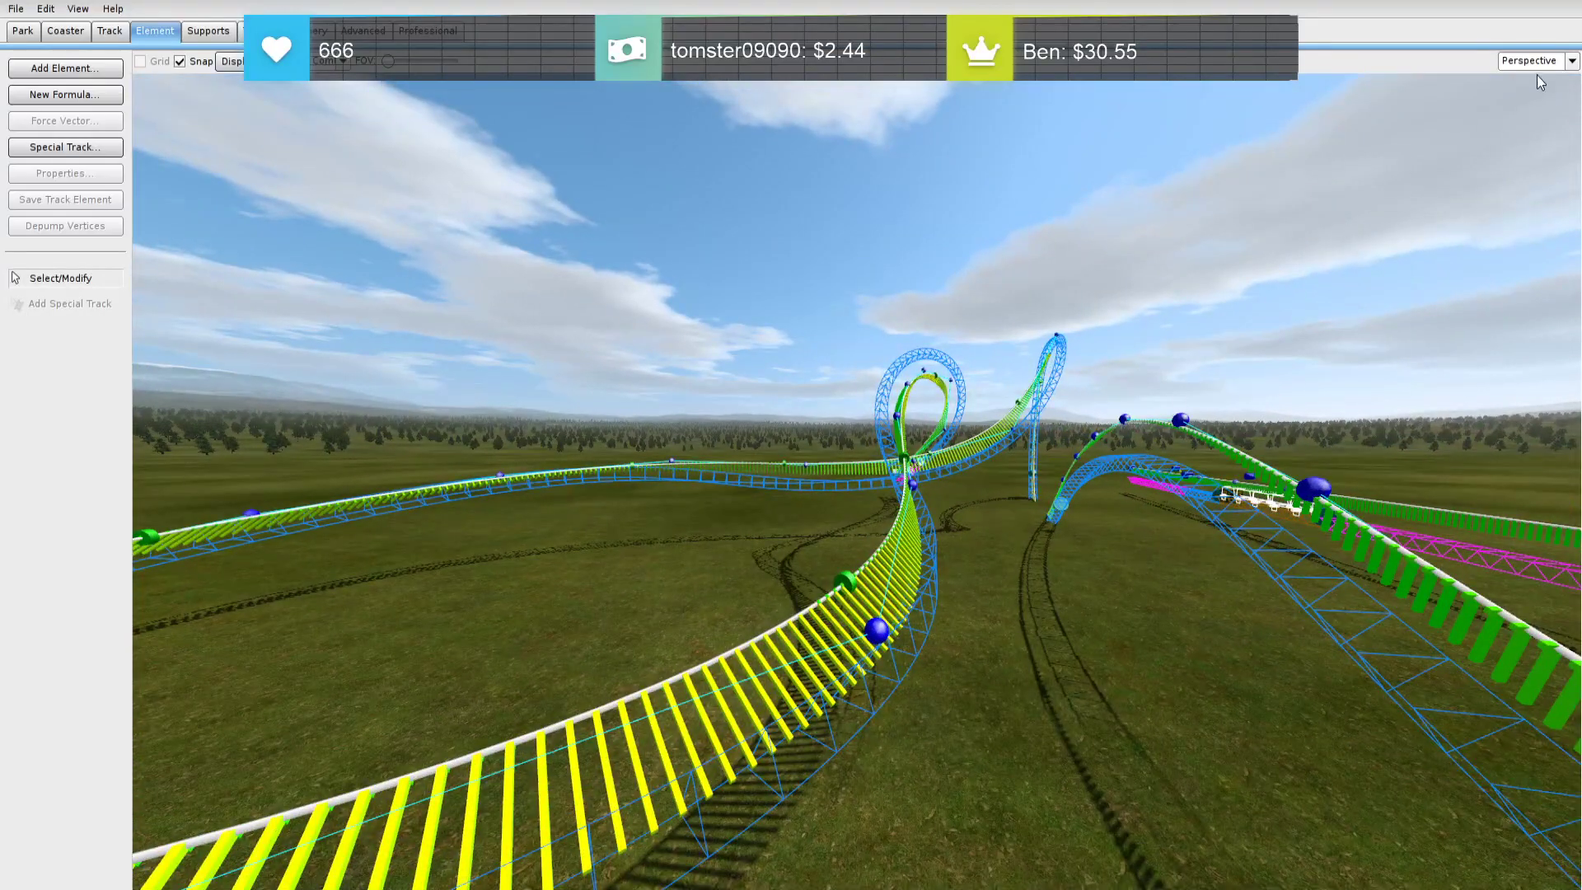
click(1516, 161)
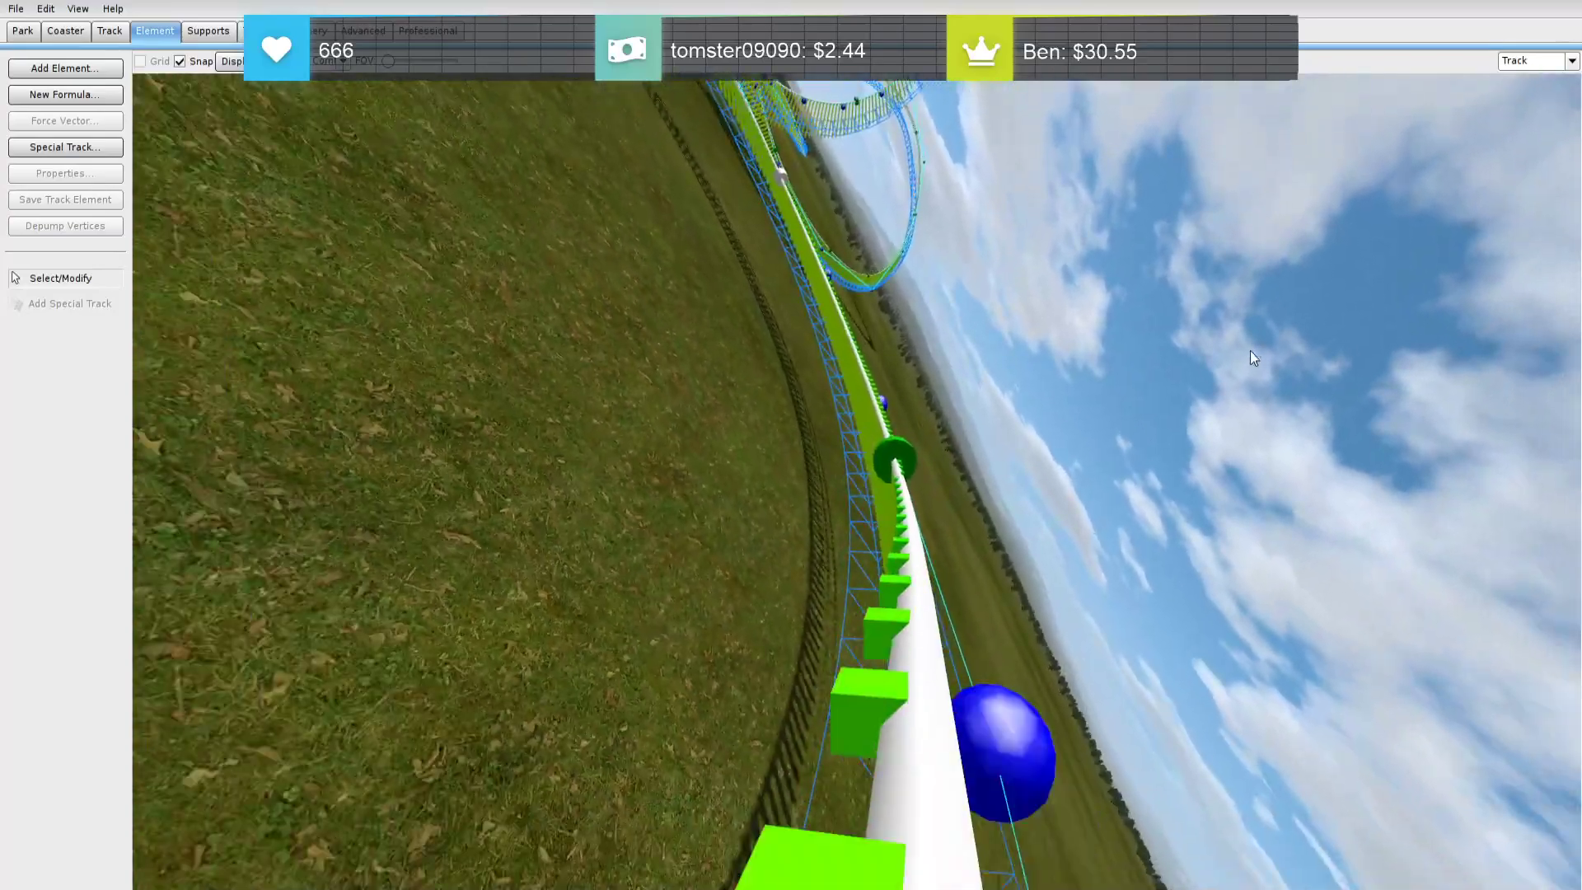
double_click(896, 471)
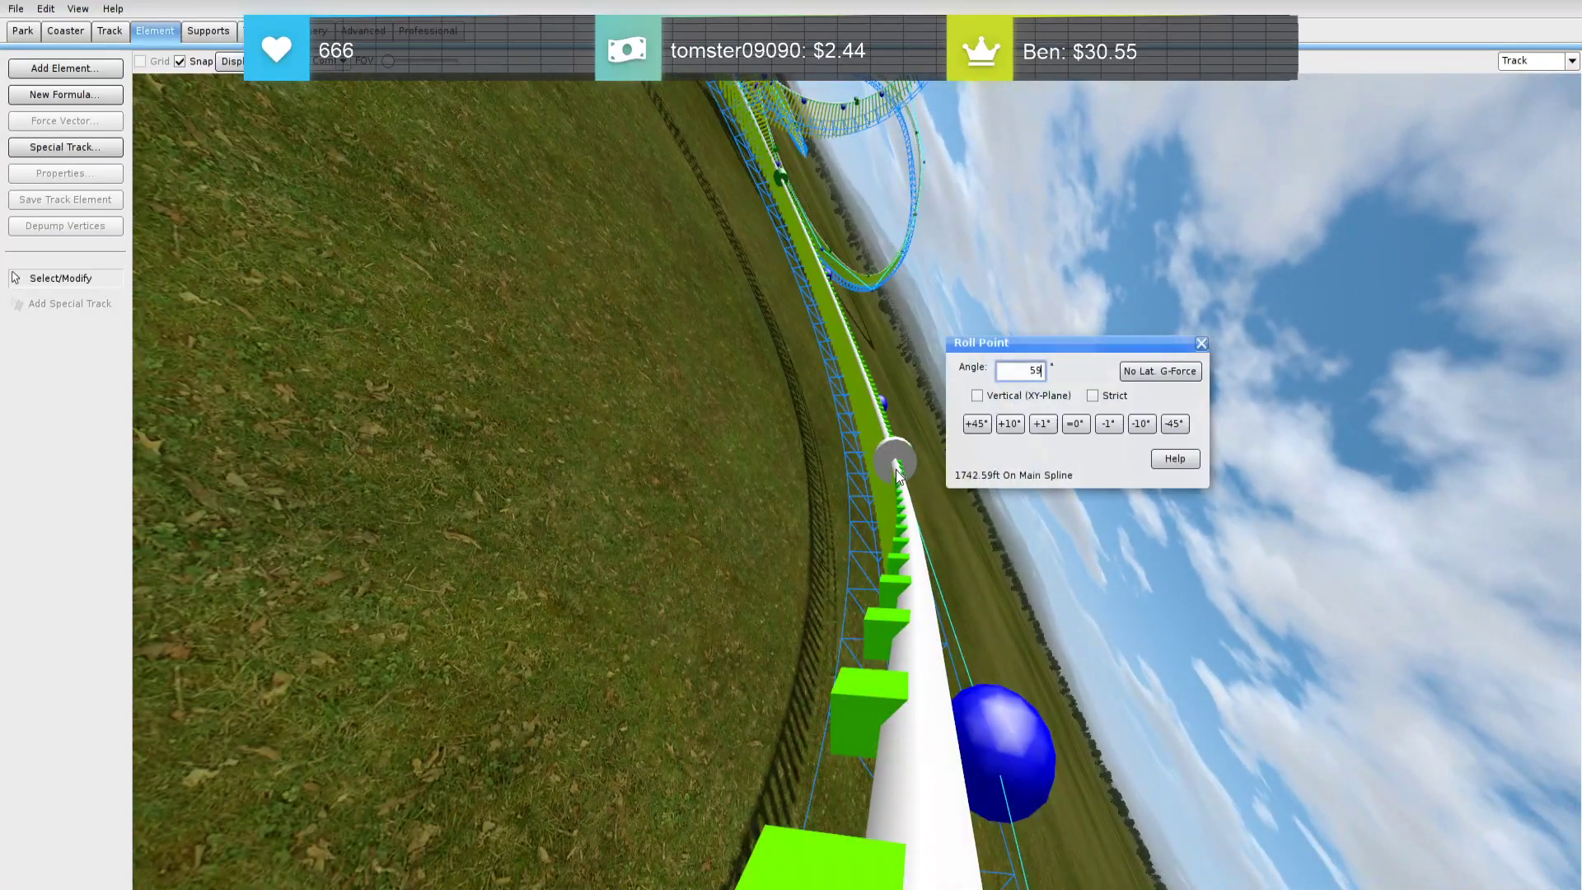
click(1201, 343)
double_click(833, 371)
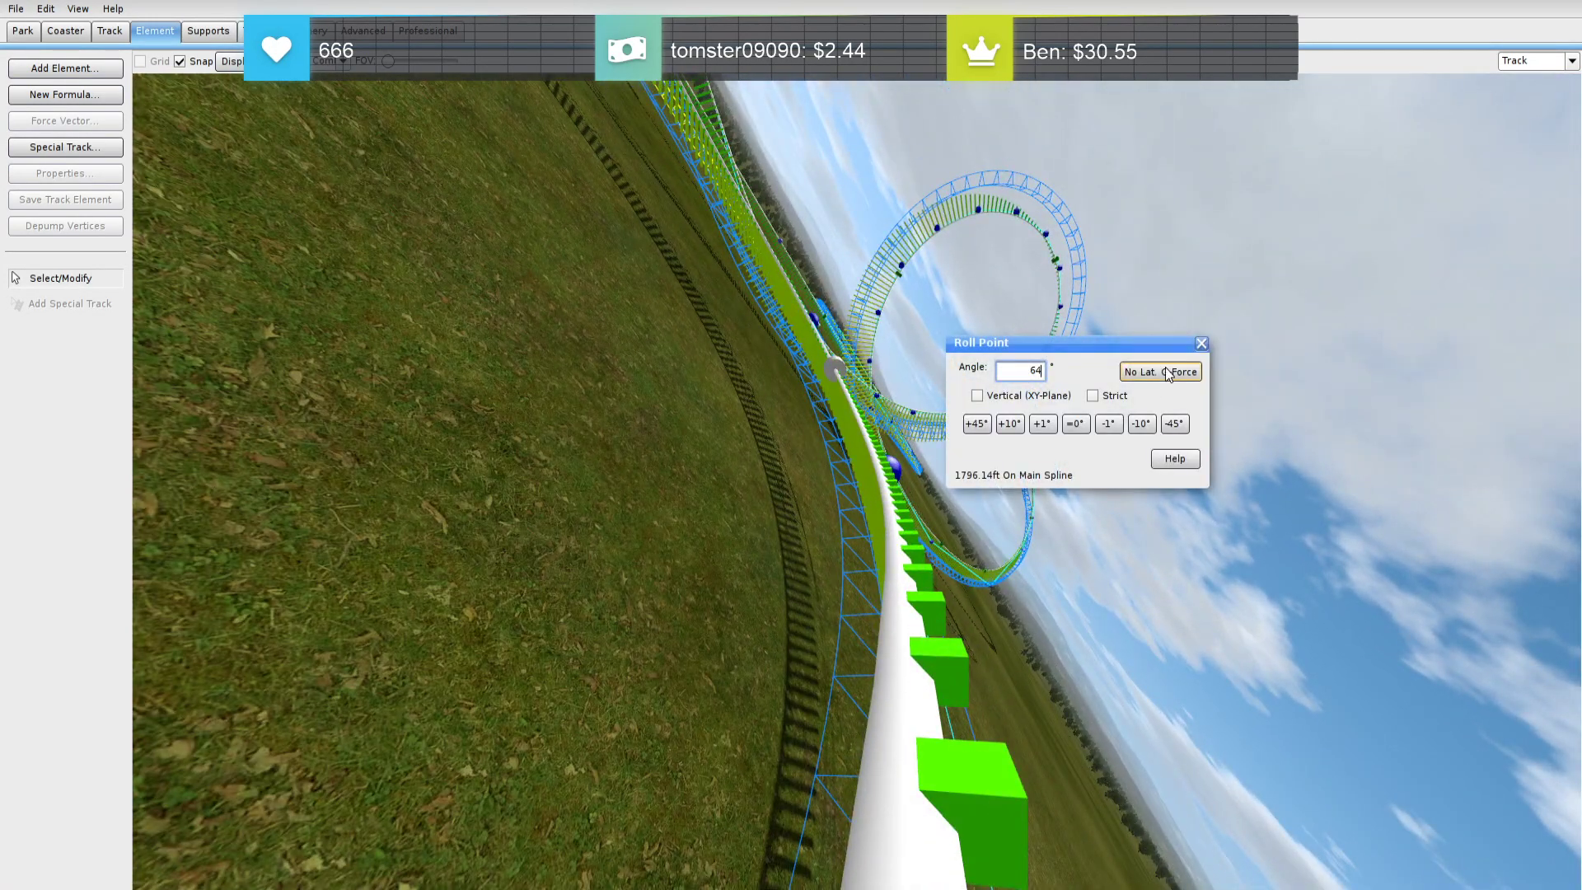
click(1201, 343)
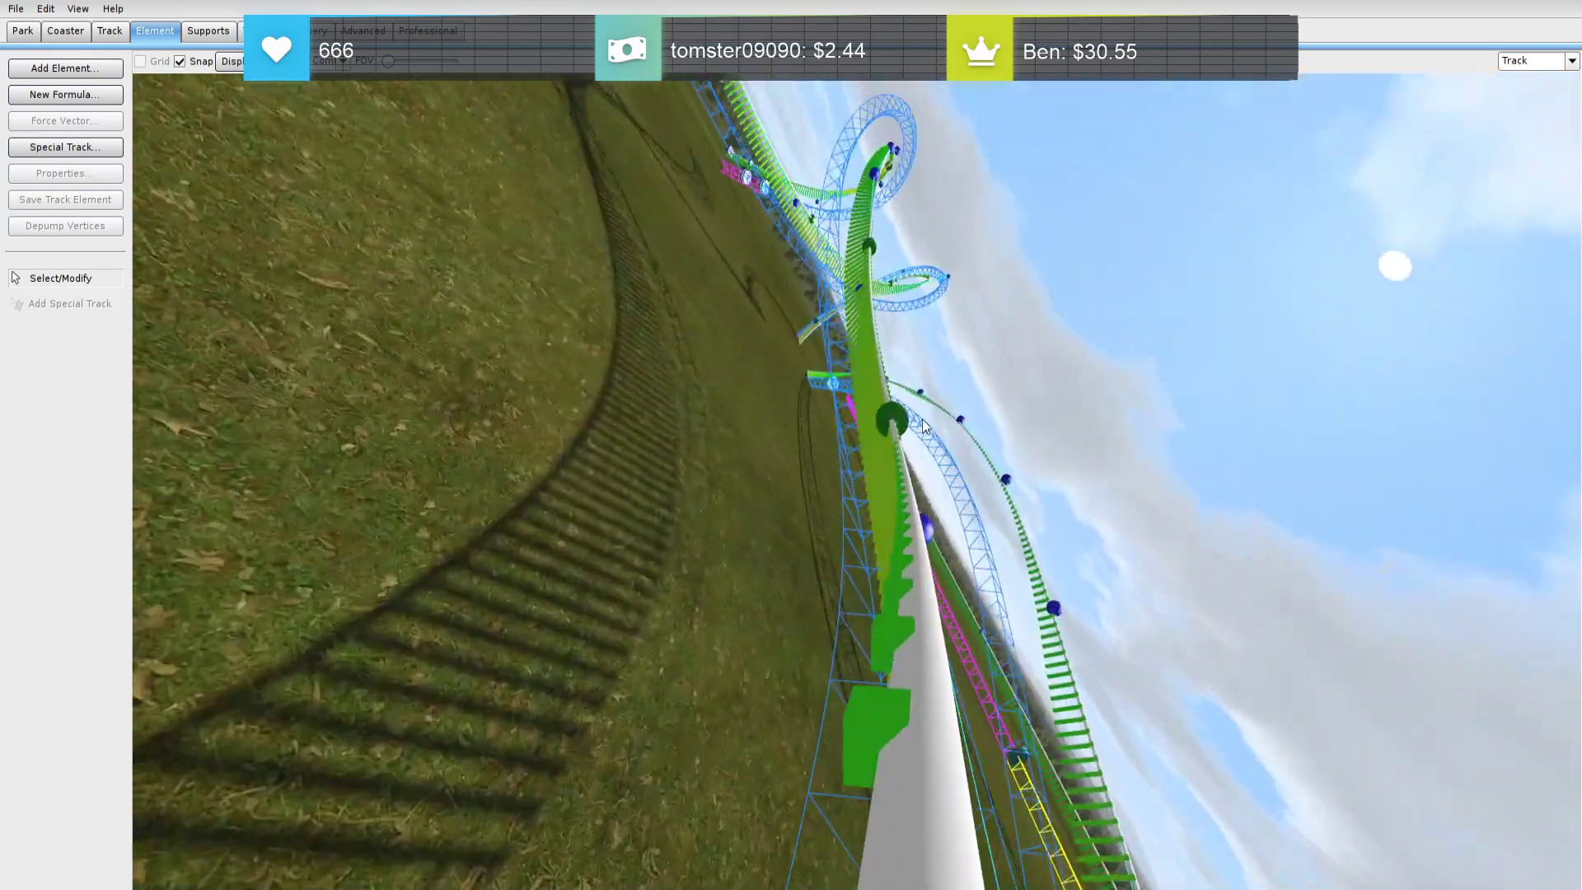
double_click(927, 417)
click(1203, 347)
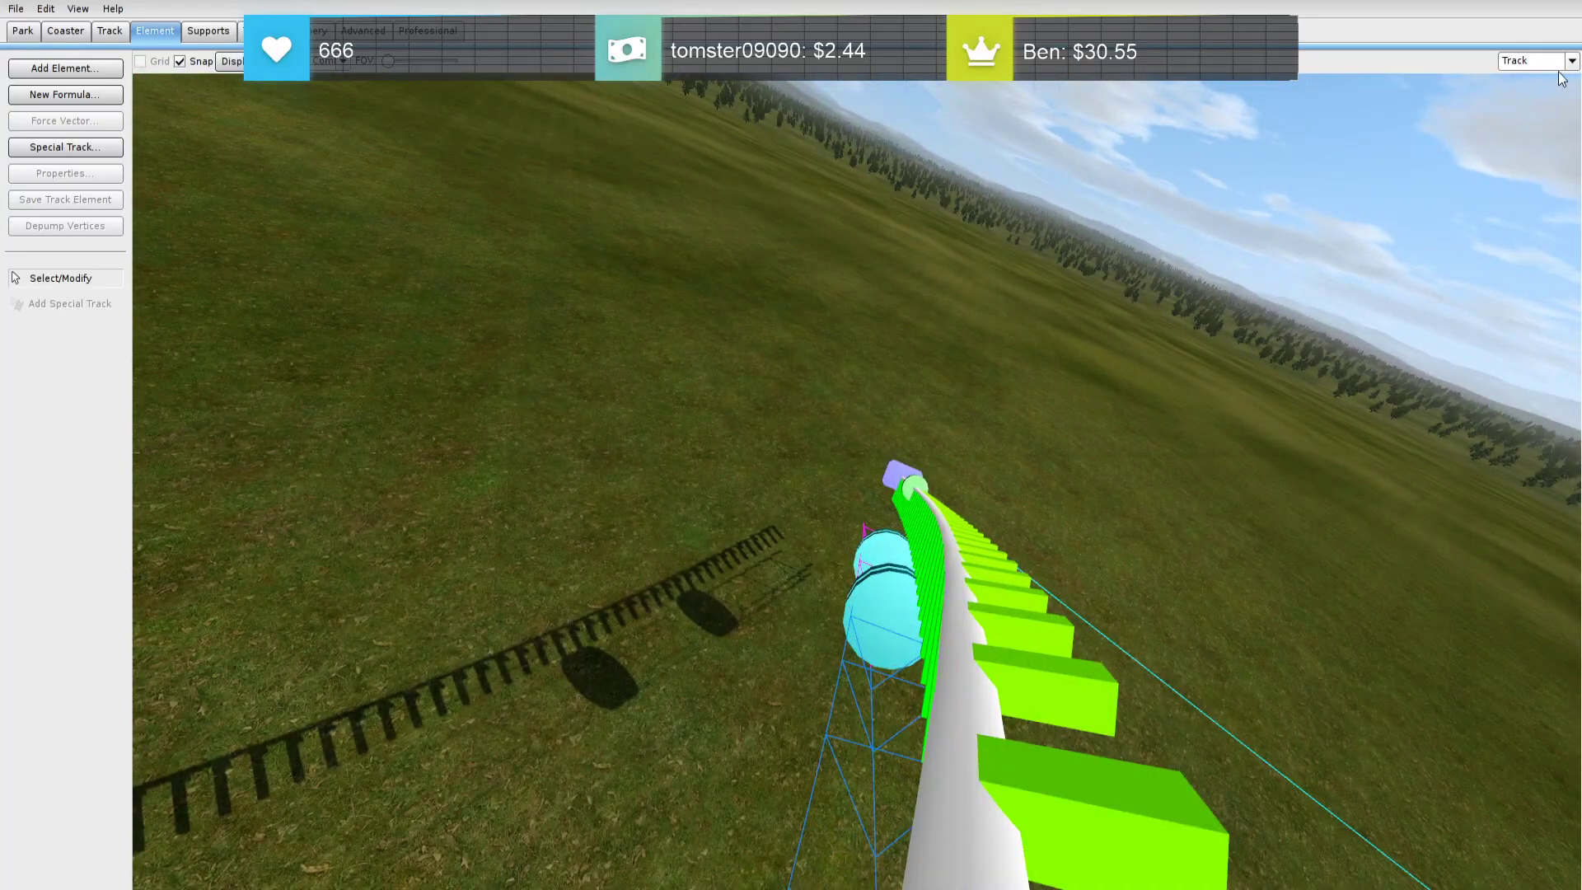
In Top view, extend the track from its end vertex with two more vertices in the same direction
click(1565, 61)
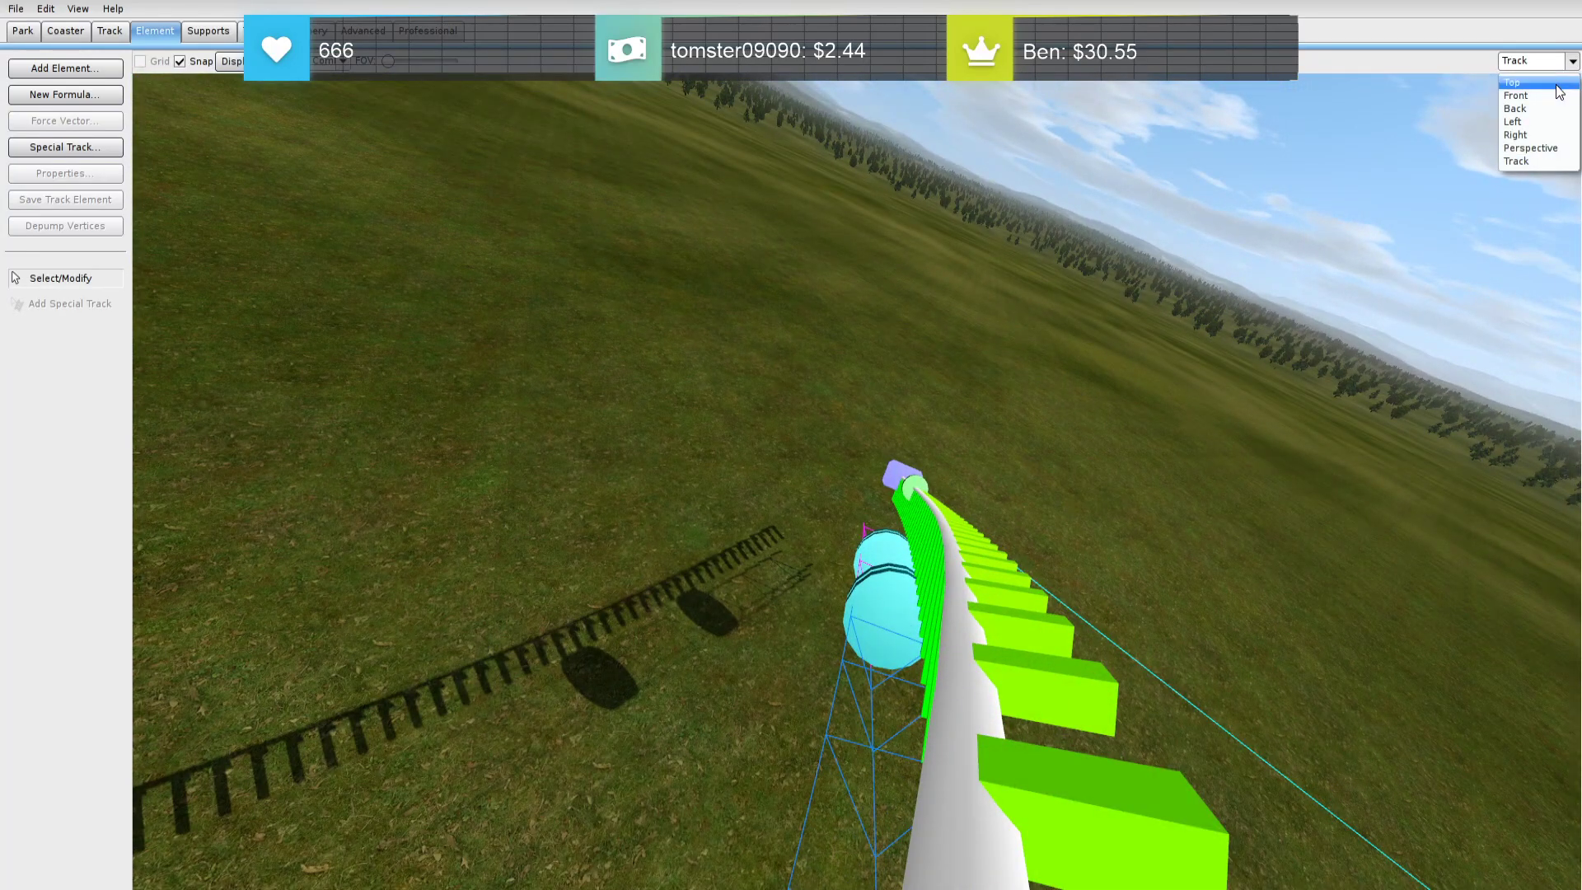
click(1544, 76)
drag(857, 314, 913, 375)
drag(793, 375, 795, 393)
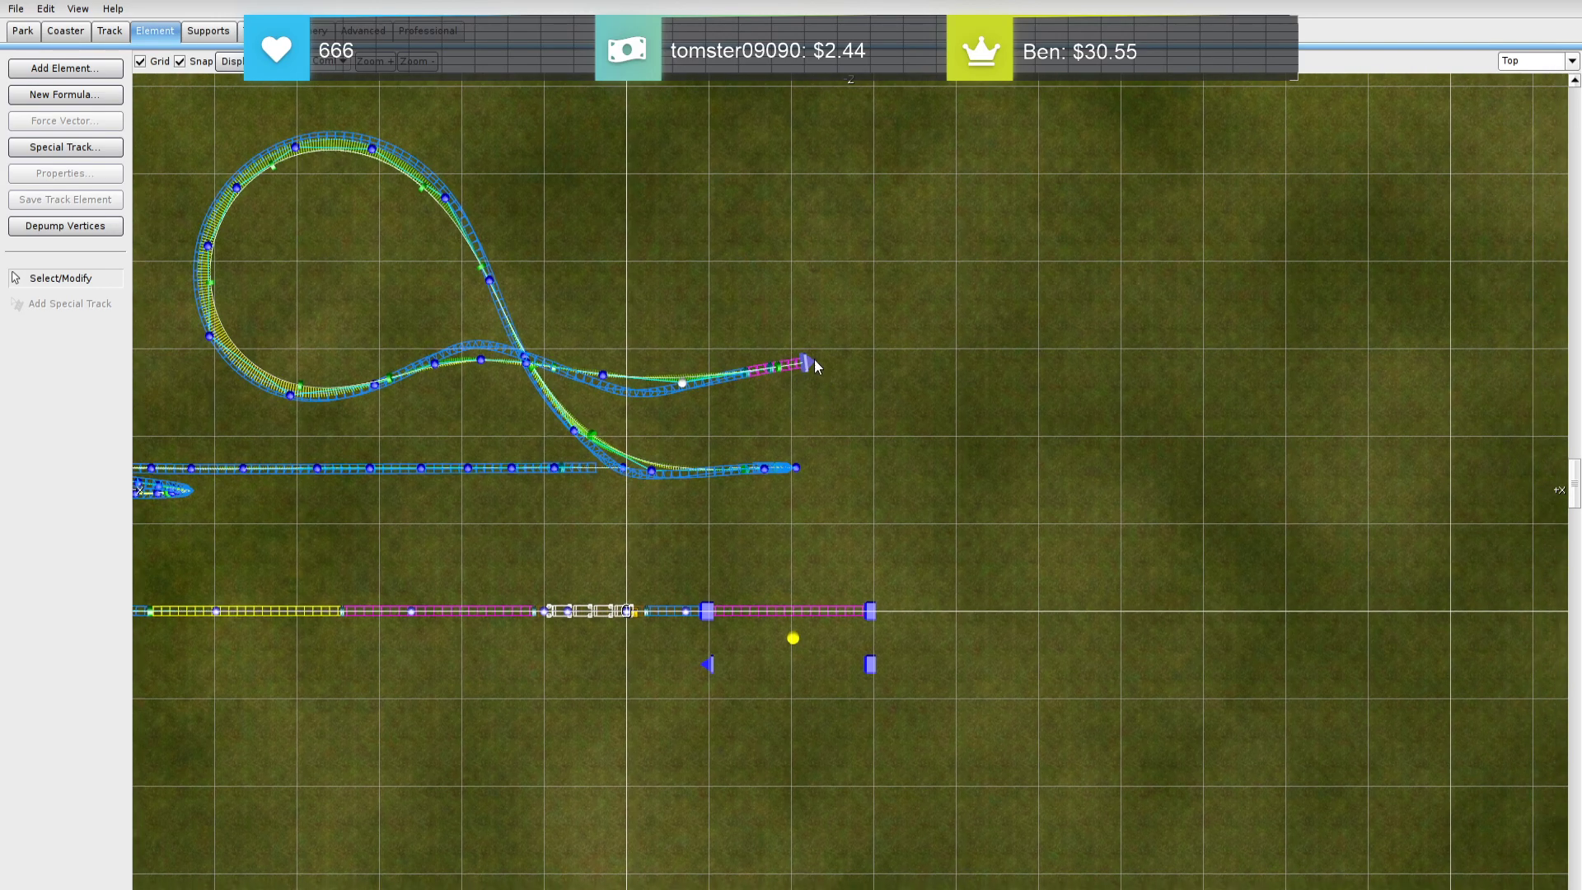
click(814, 359)
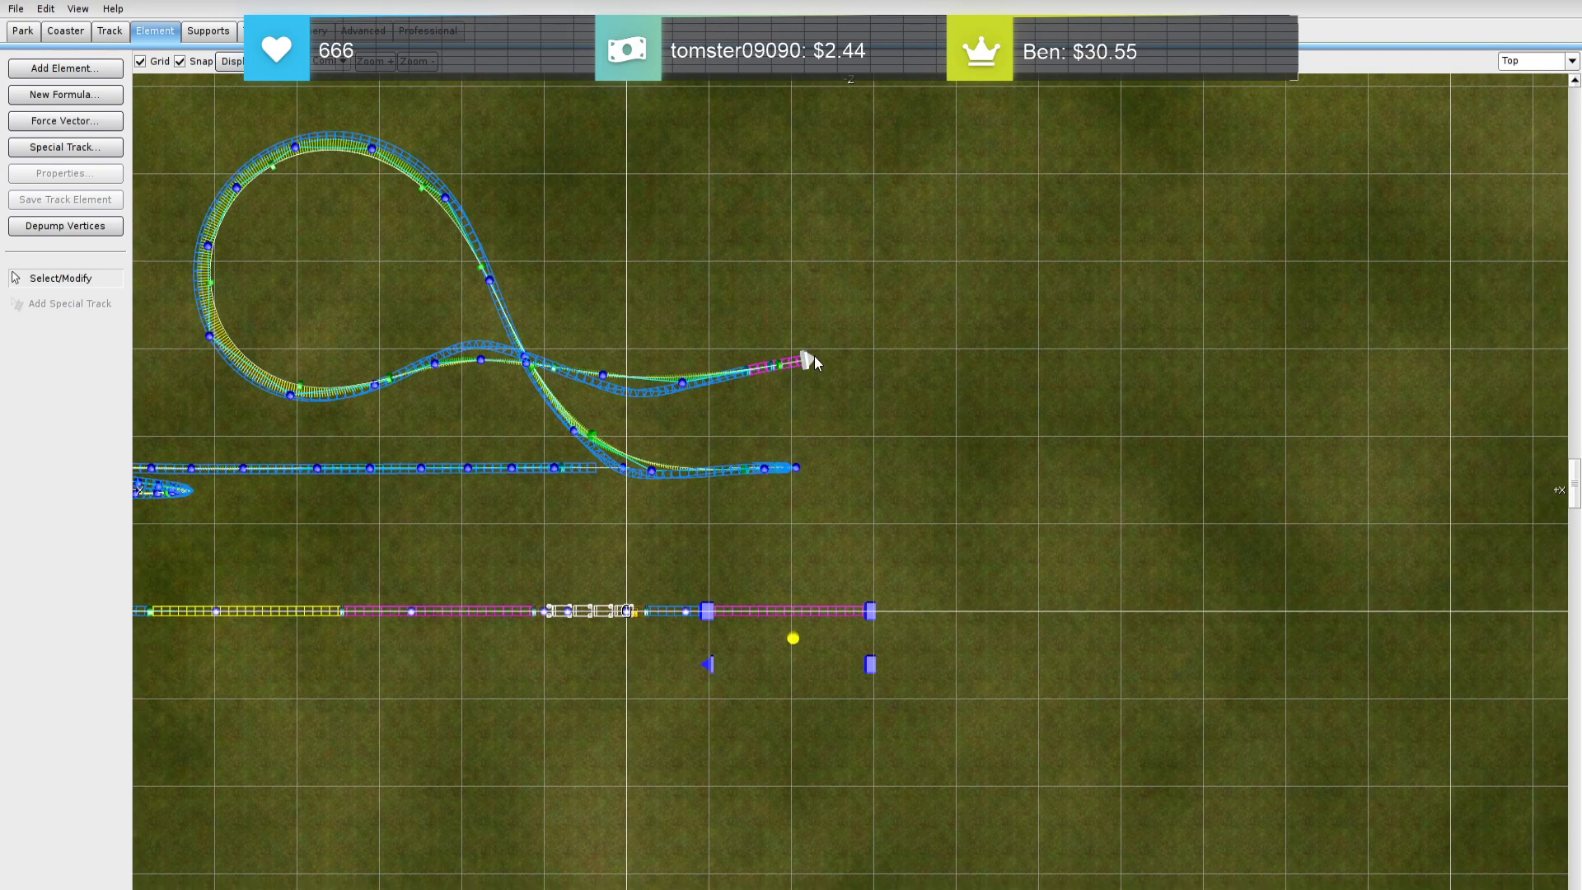
key(a)
click(880, 349)
click(978, 330)
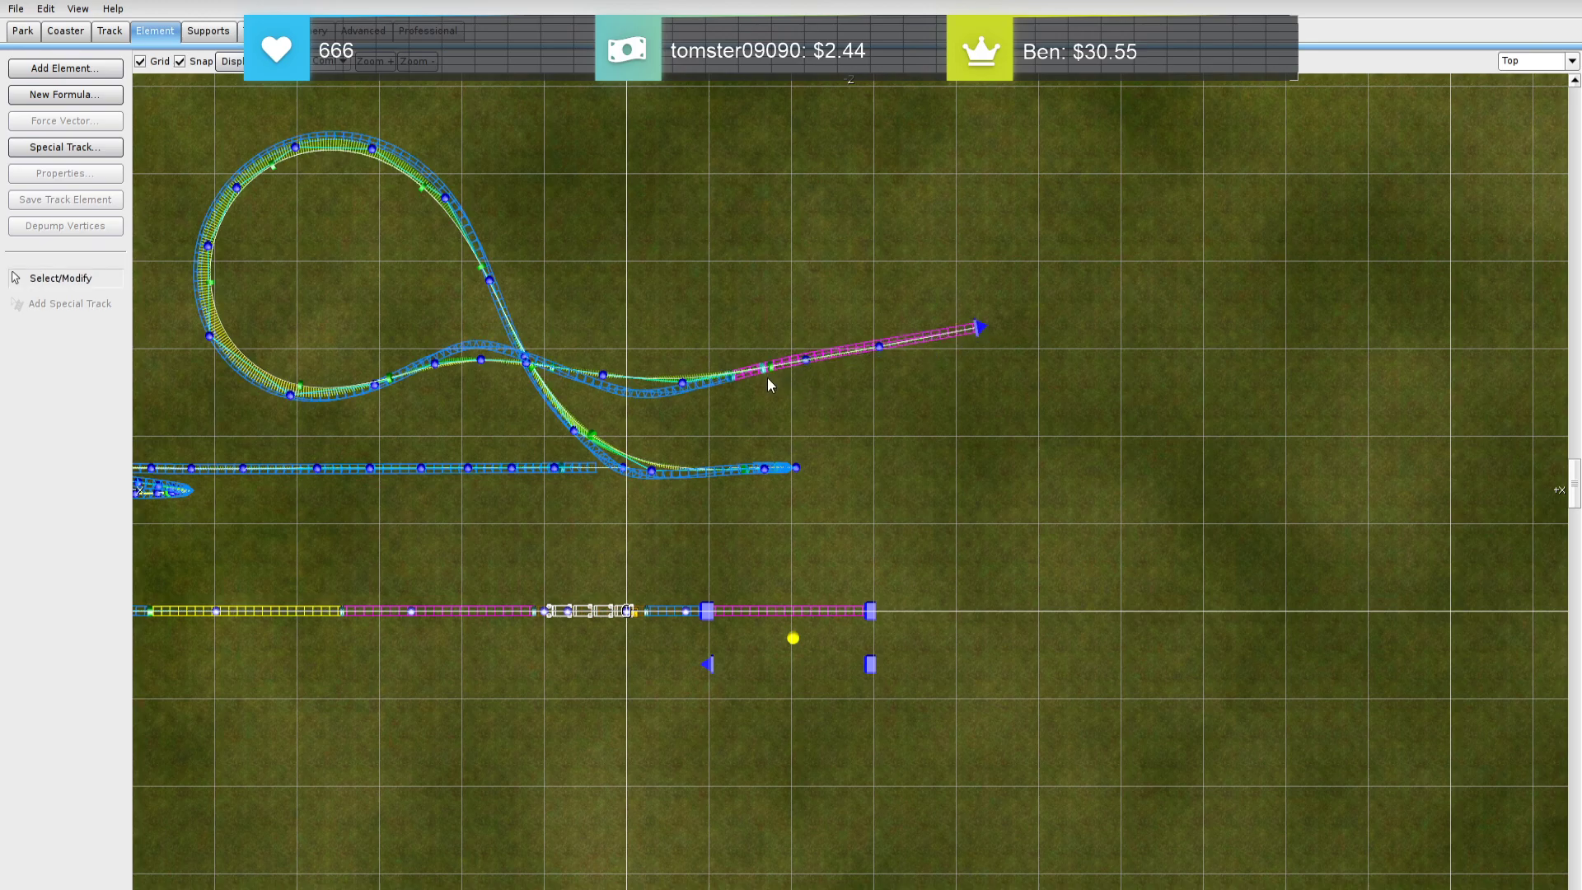
Delete the type separator ahead of the extension and select the last four vertices for track editing
click(733, 378)
key(Delete)
click(684, 385)
shift+click(805, 362)
shift+click(980, 329)
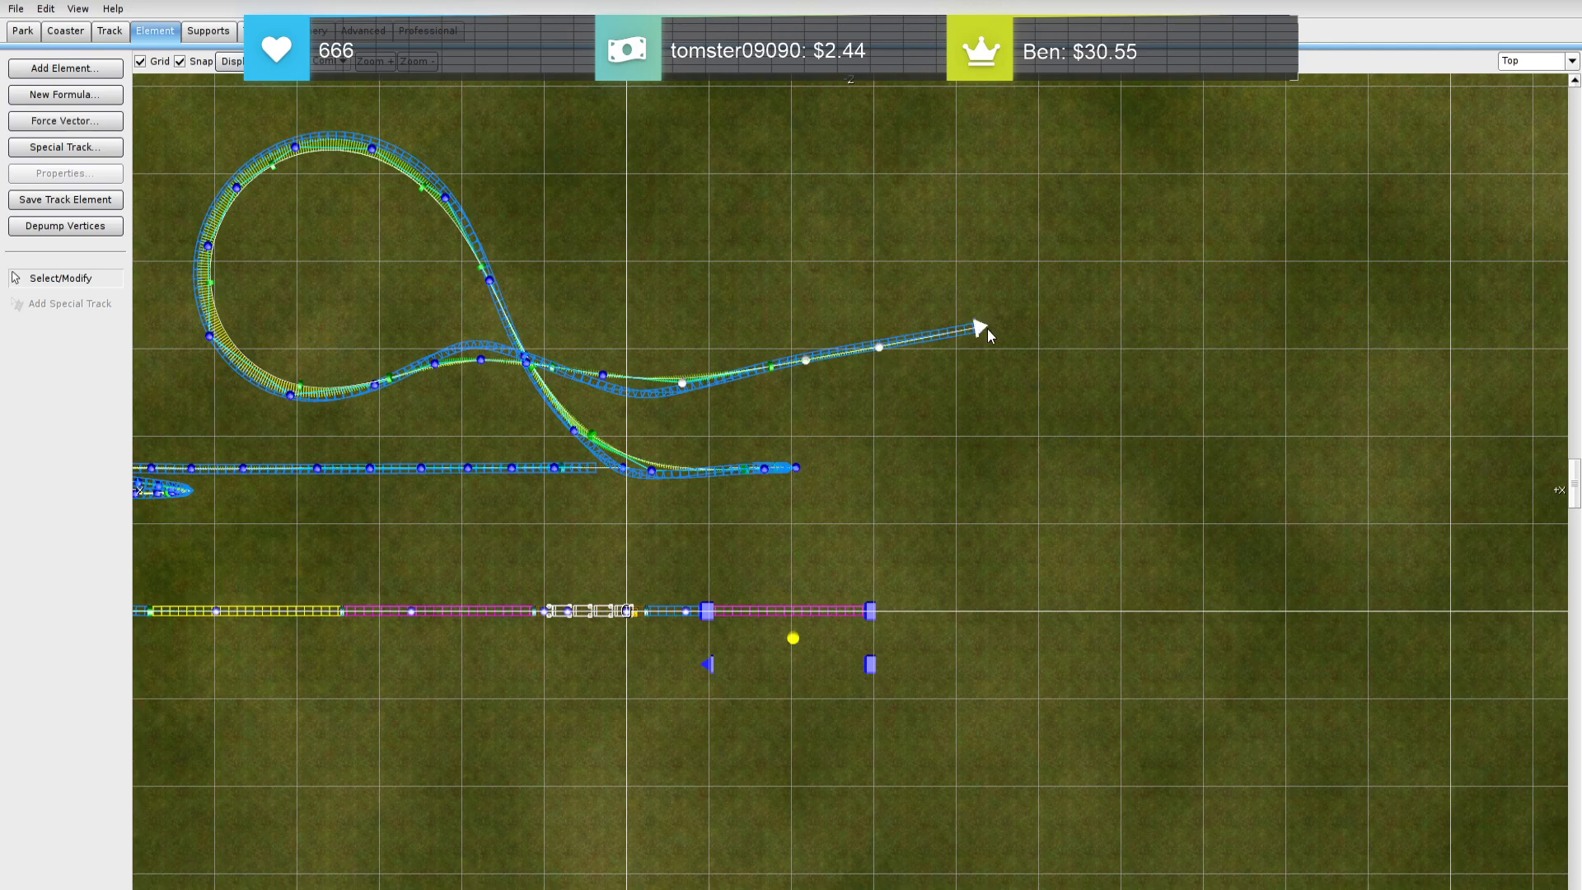
click(109, 31)
click(943, 272)
In Perspective view, add a roll point on the new straight extension and review its settings
click(1571, 60)
click(1529, 147)
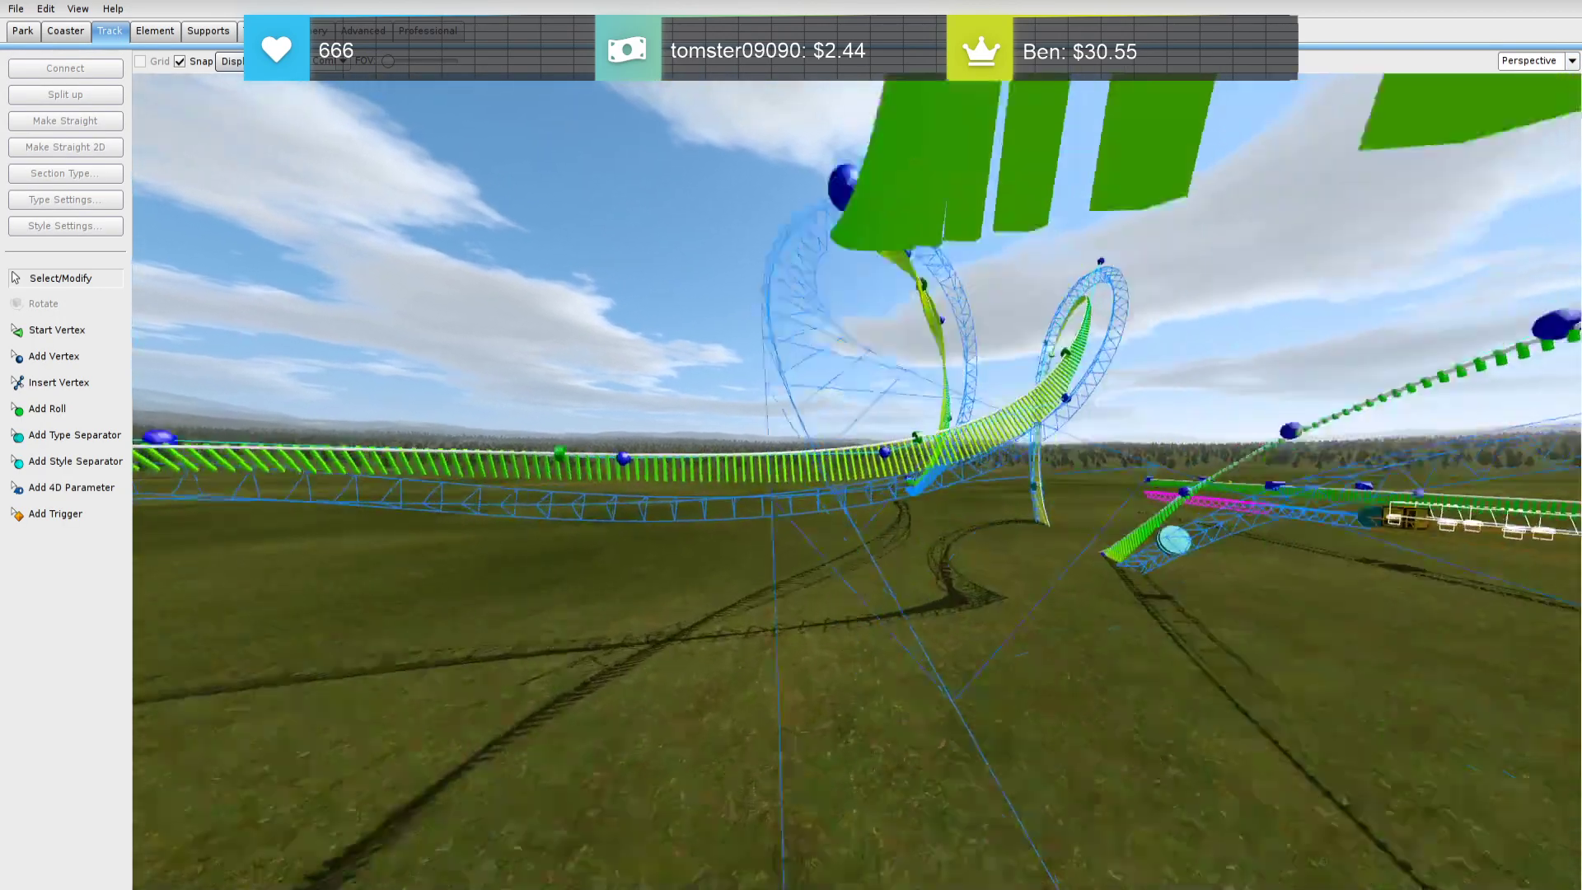
key(a)
key(s)
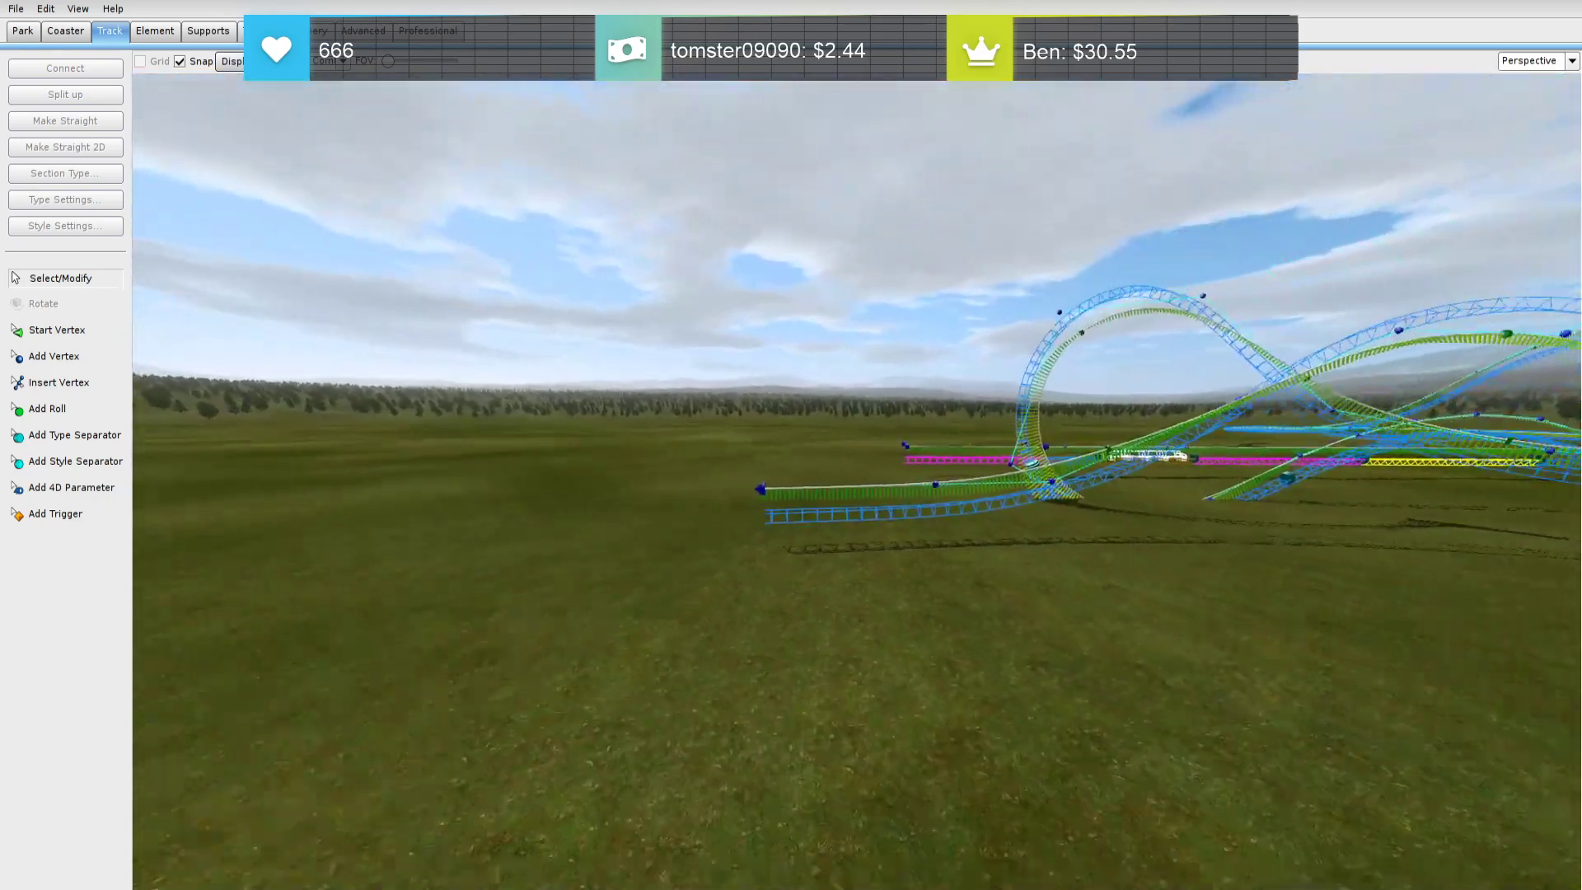
key(w)
key(r)
click(795, 508)
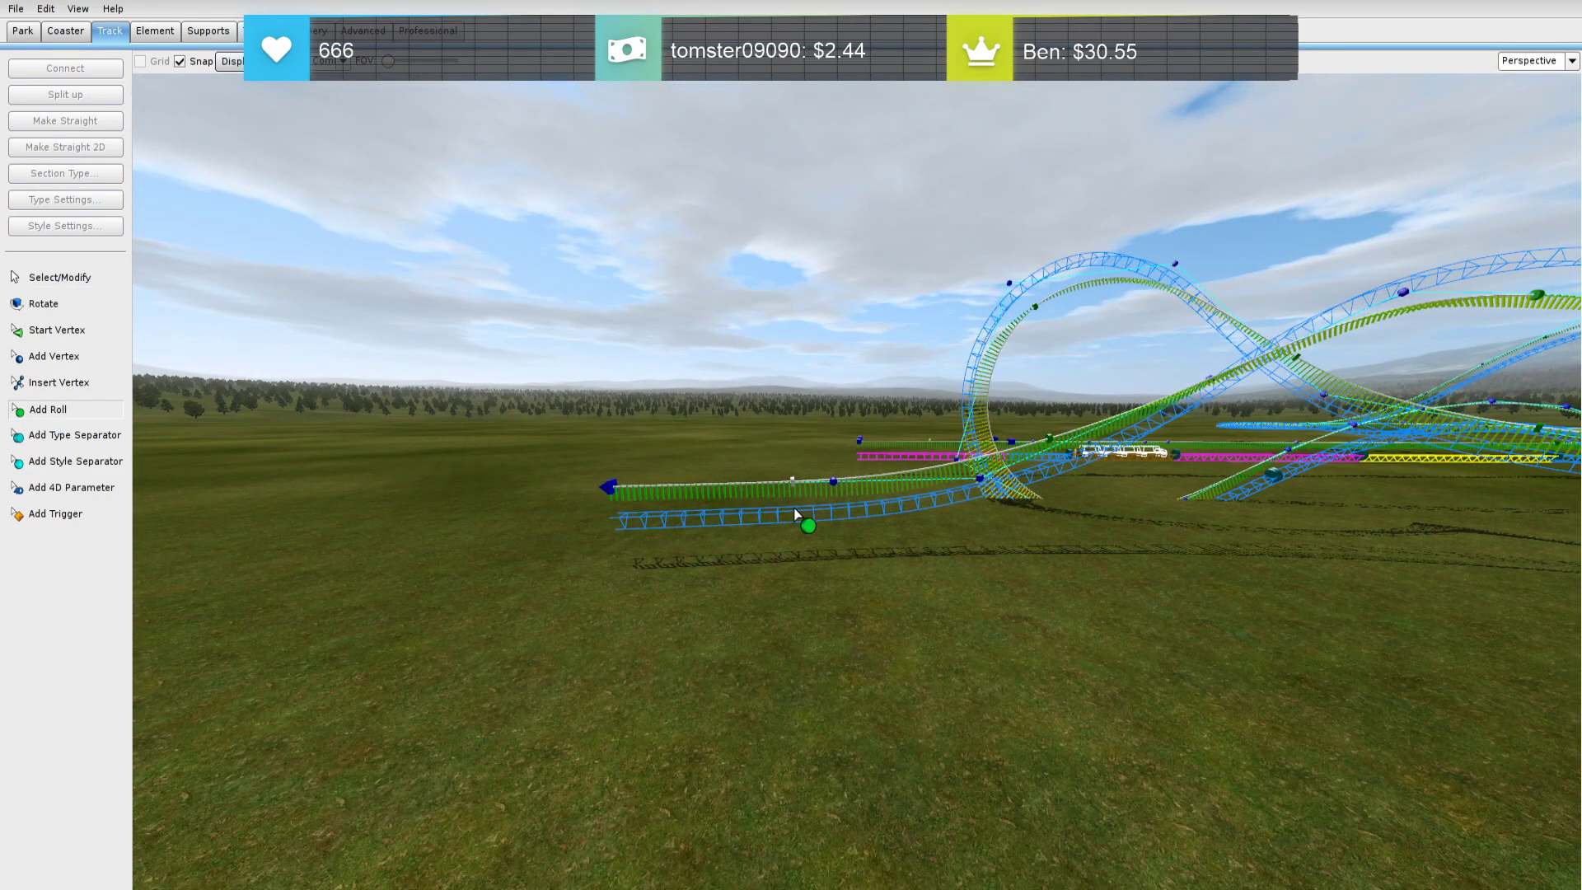
double_click(793, 482)
click(1201, 343)
Inspect the extended track end and its relation to the loops and station from several distances and angles
right_drag(1060, 470, 1321, 464)
key(a)
key(w)
key(s)
key(d)
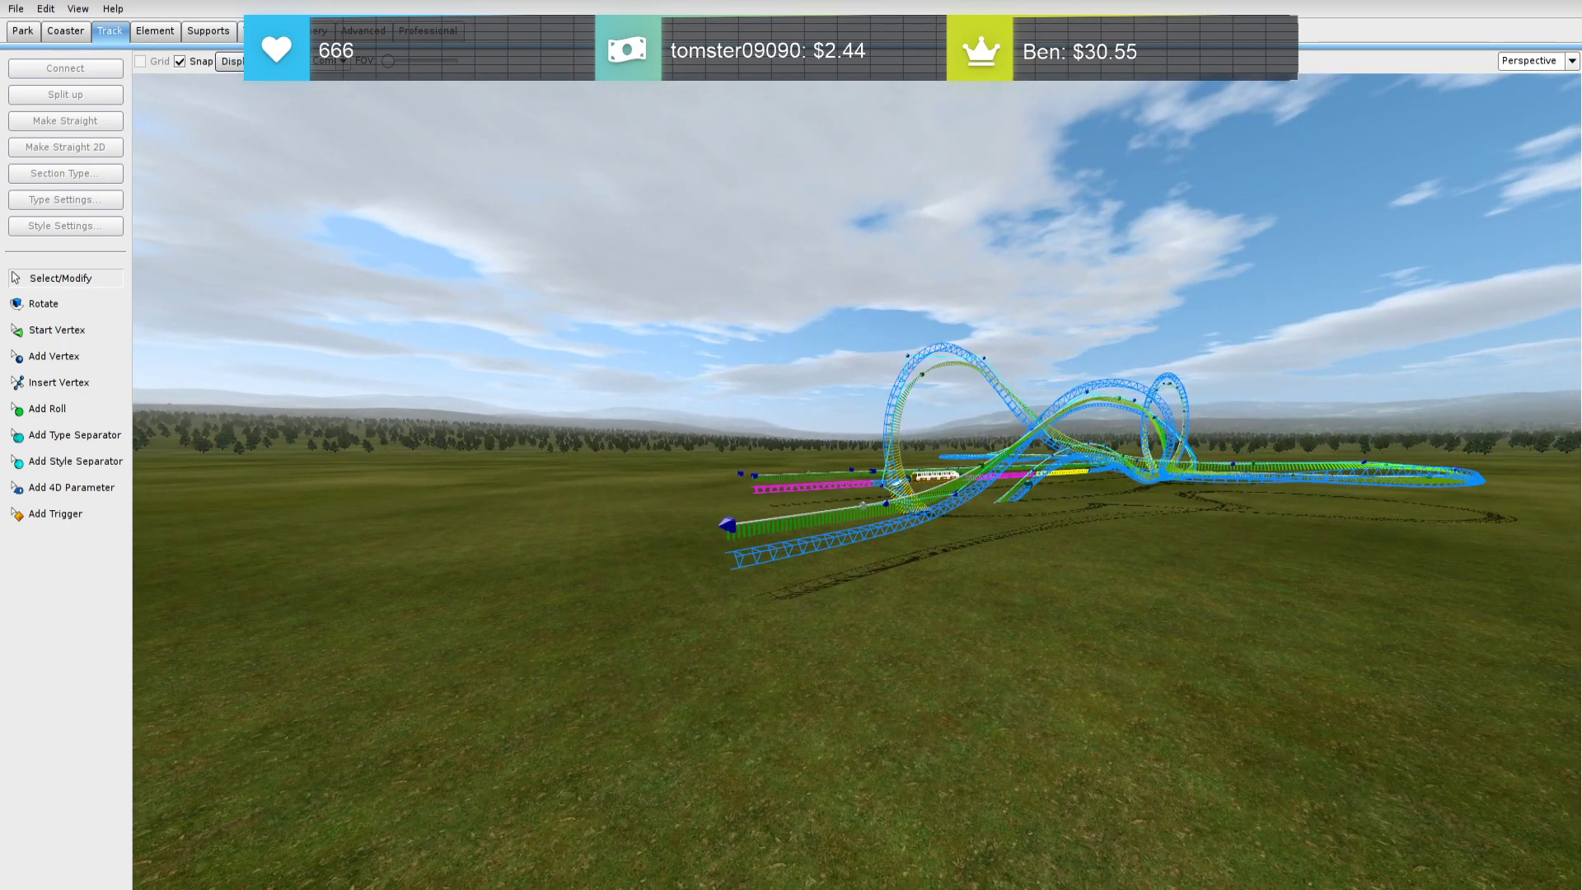
right_drag(1320, 464, 1174, 535)
key(w)
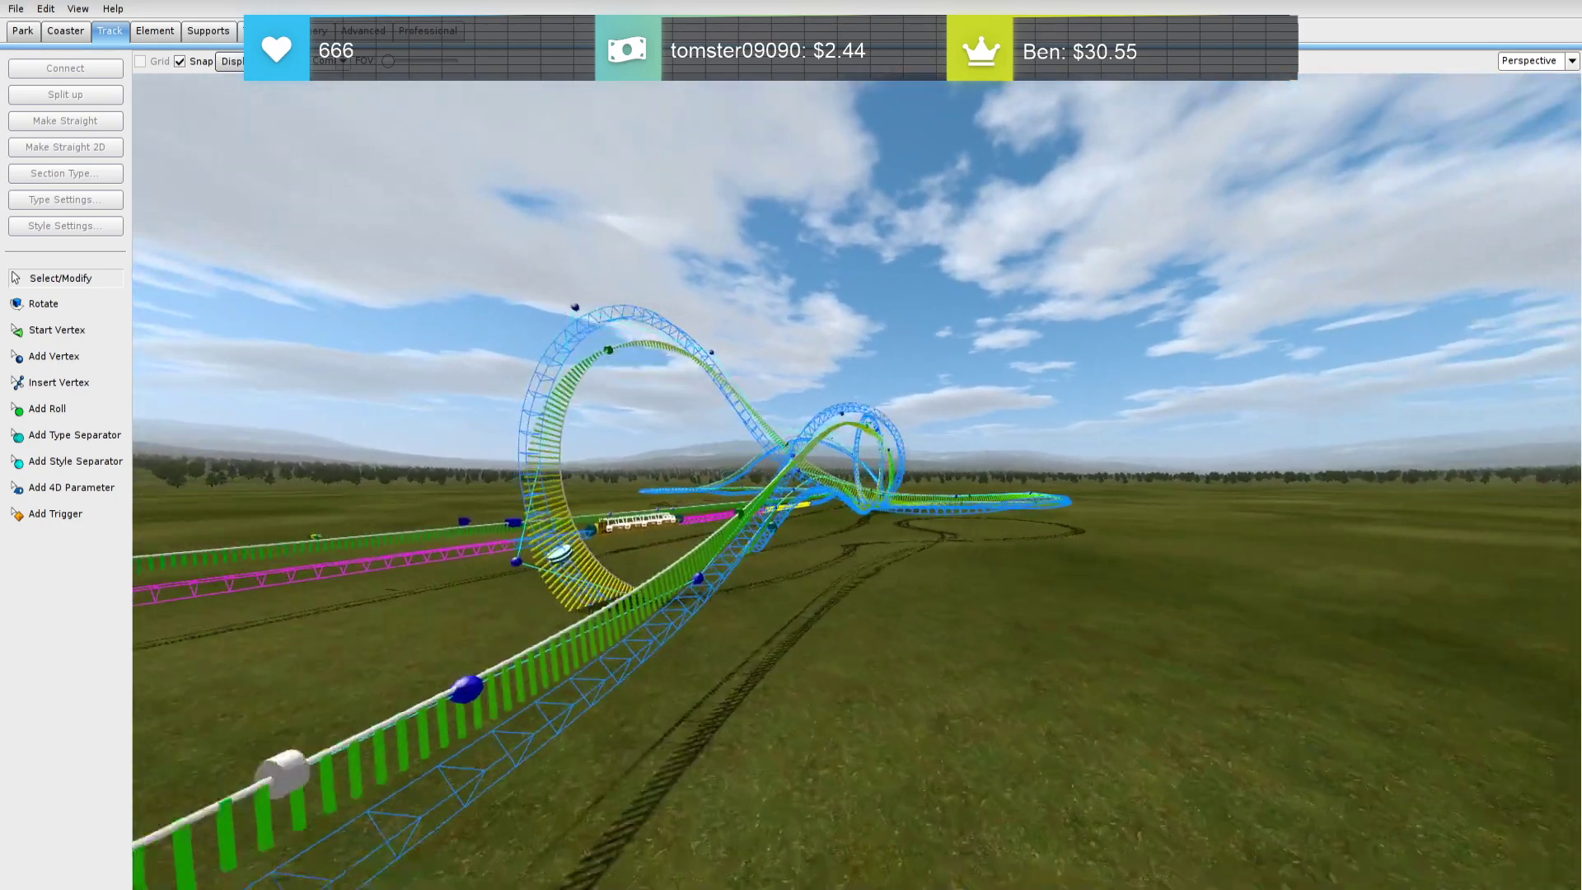
key(s)
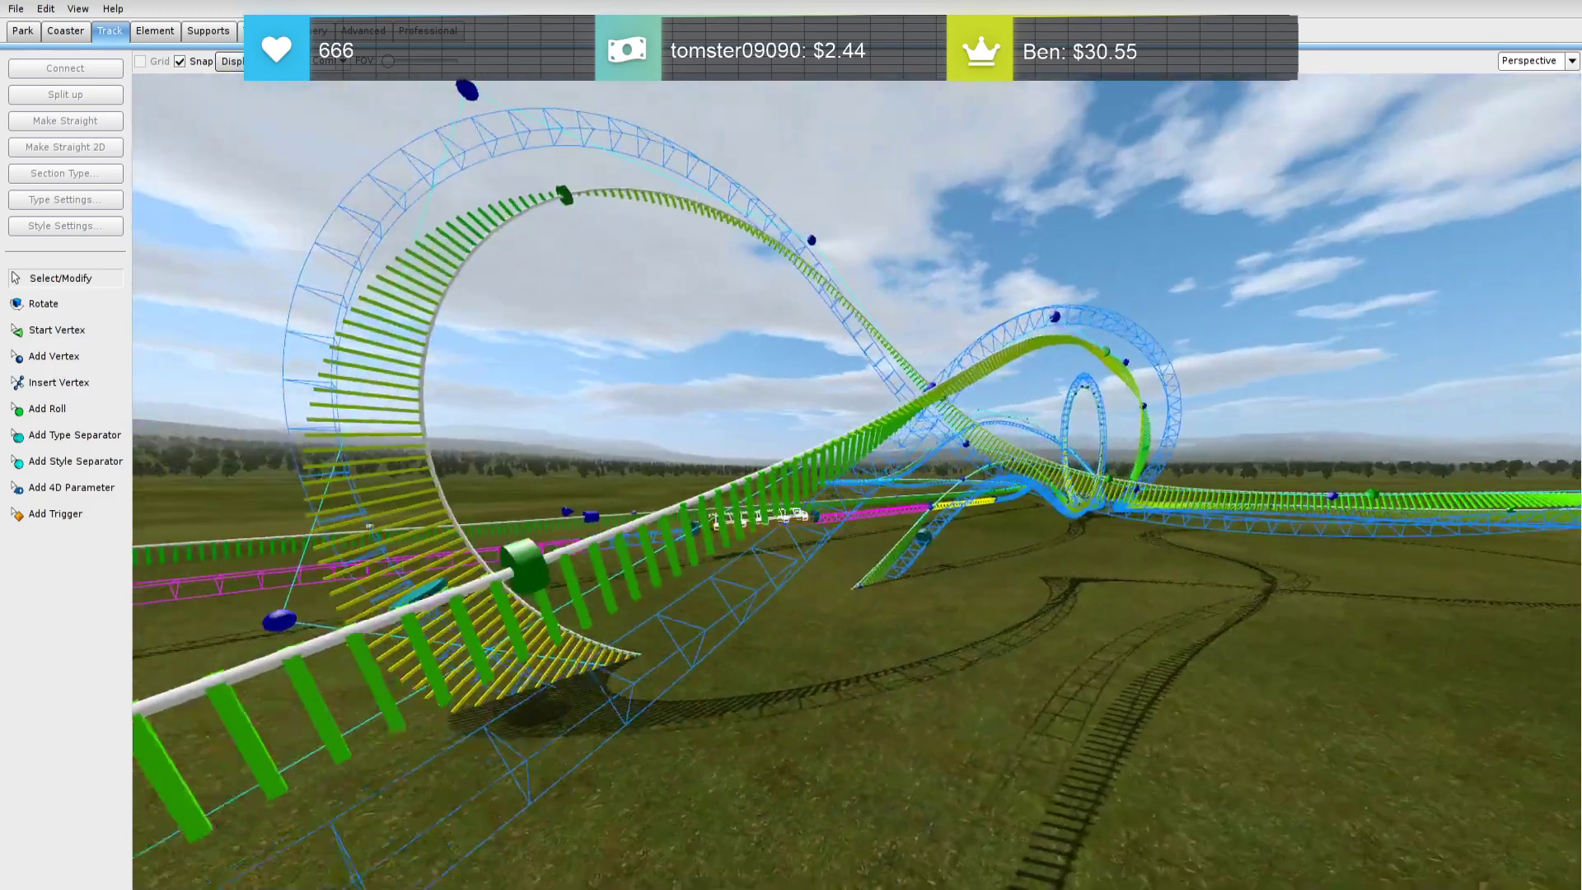
key(s)
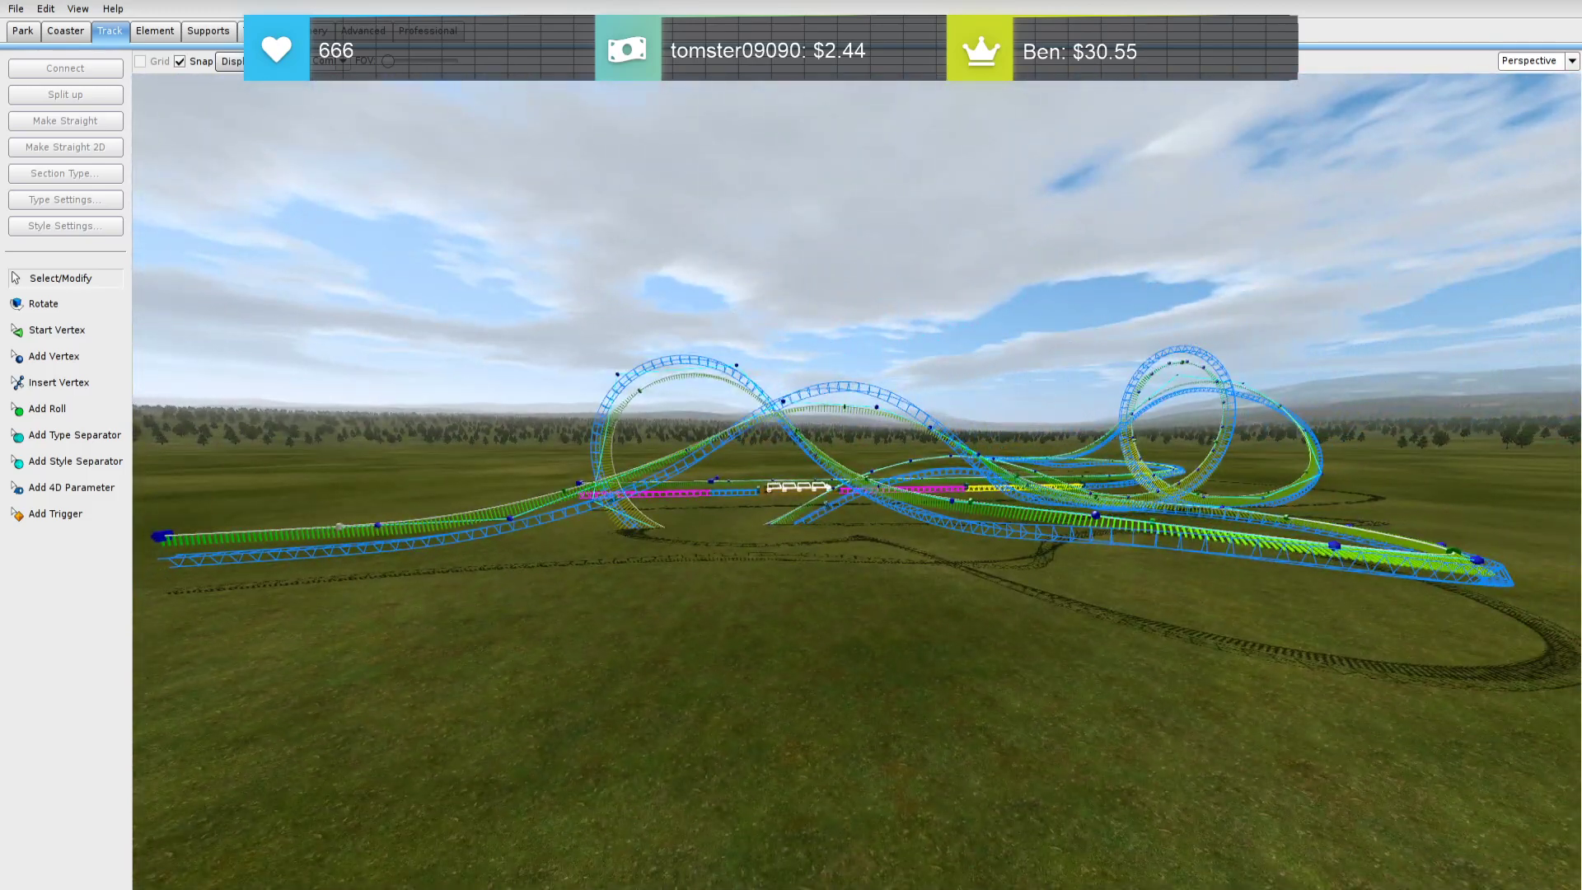
key(a)
key(w)
In Top view, add five vertices beyond the track's end, curving the layout round toward the station line
click(1571, 60)
click(1528, 80)
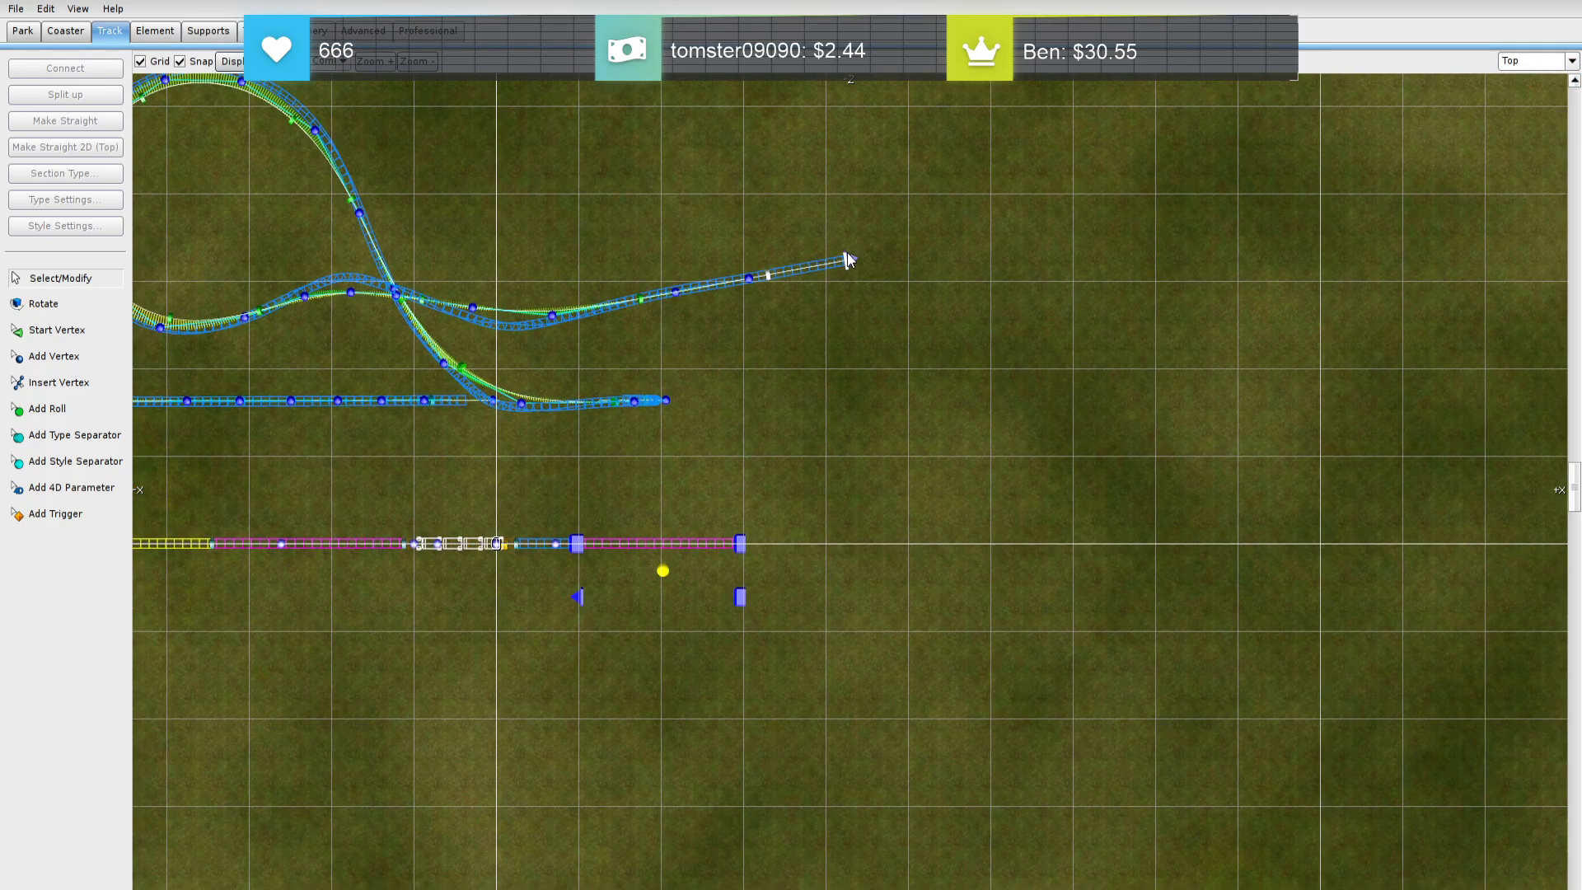
key(v)
click(923, 278)
click(965, 323)
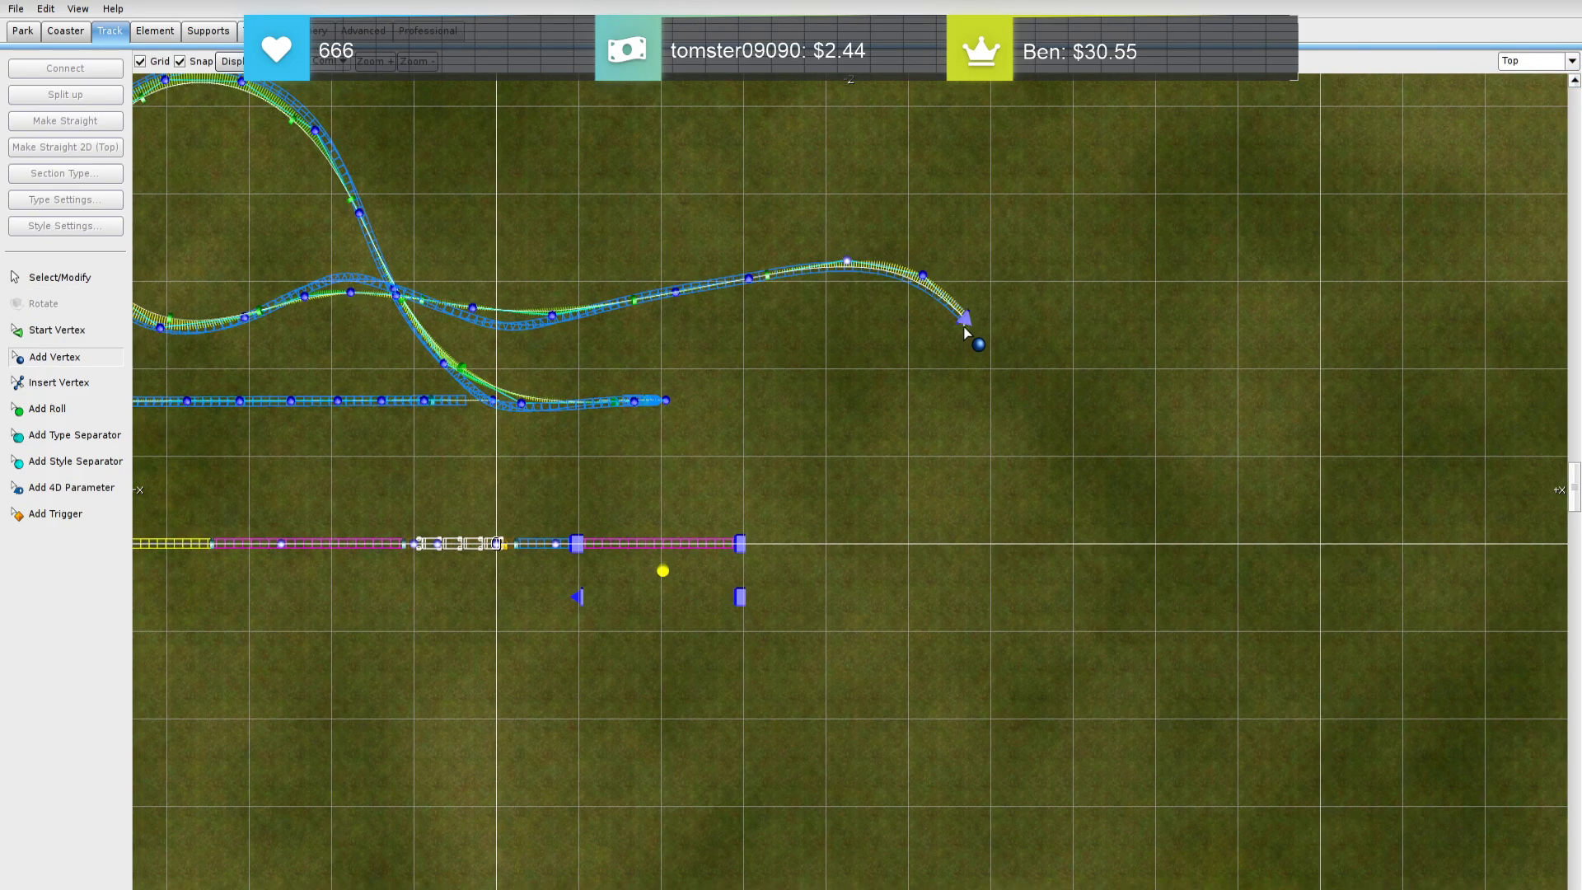
click(980, 378)
click(988, 448)
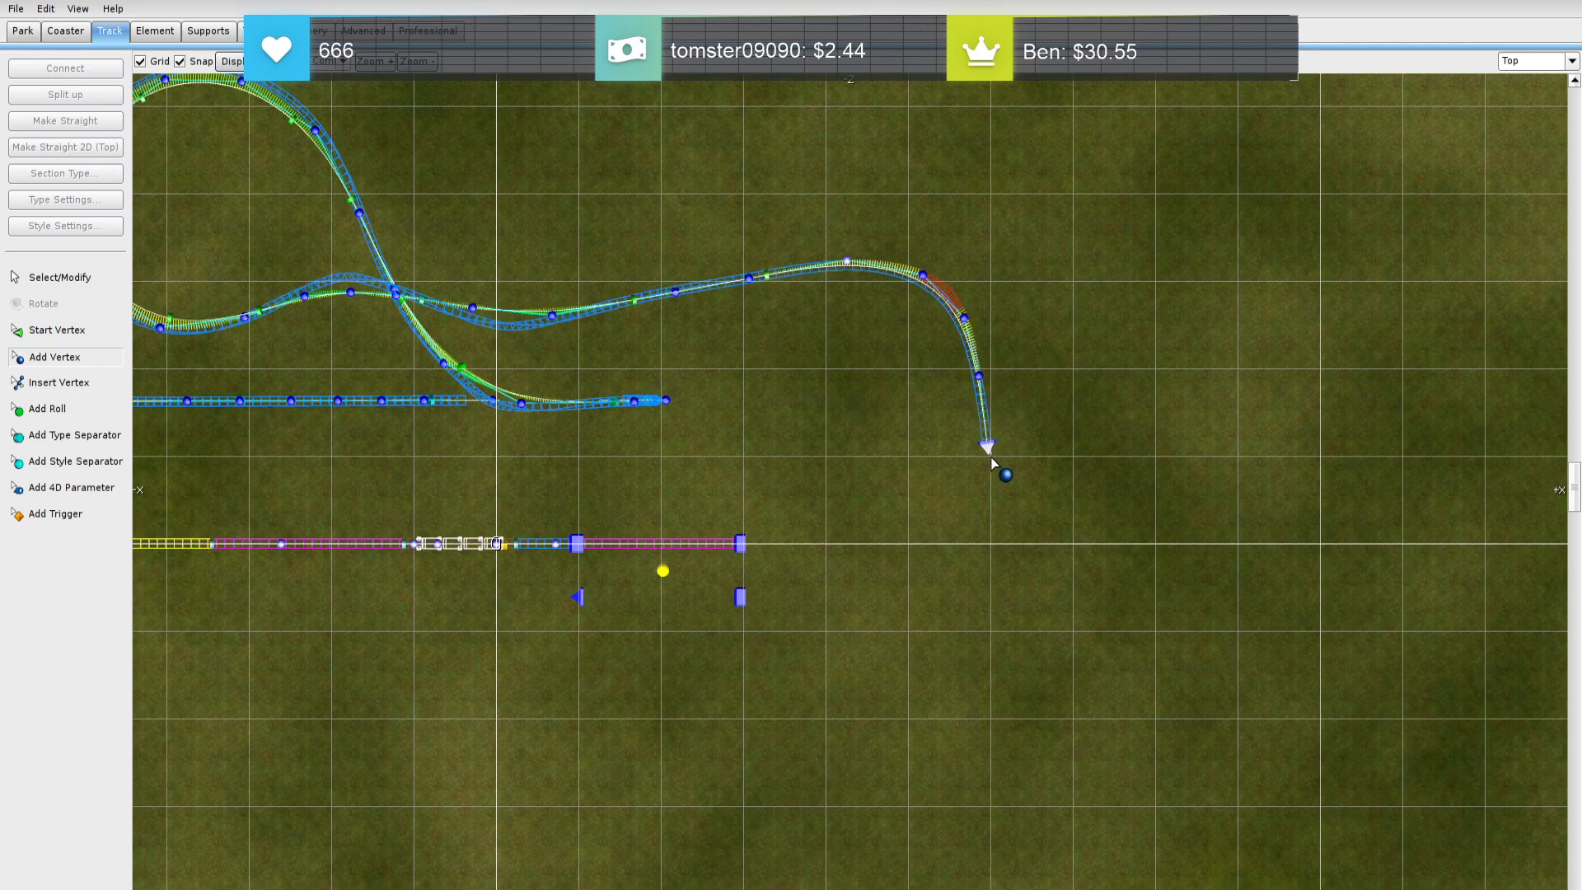
click(992, 517)
right_click(977, 517)
Delete the extension's end vertex and reposition the last few vertices to tighten the curve heading back toward the station
right_drag(962, 516, 851, 463)
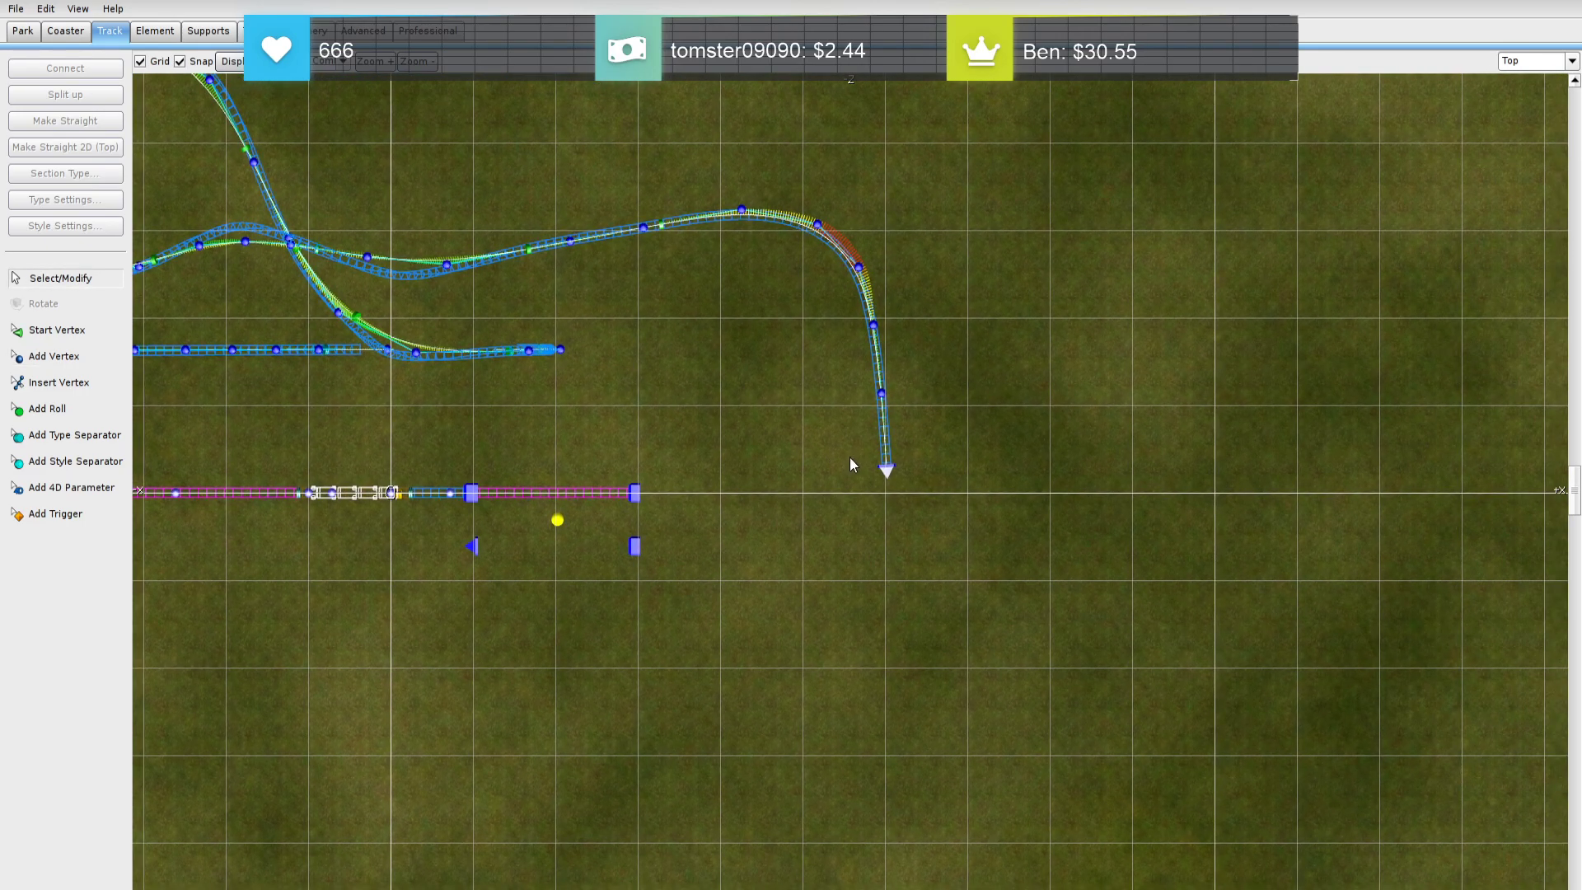
drag(929, 483, 965, 441)
mouse_move(882, 393)
mouse_down()
mouse_move(913, 412)
mouse_move(885, 410)
mouse_up()
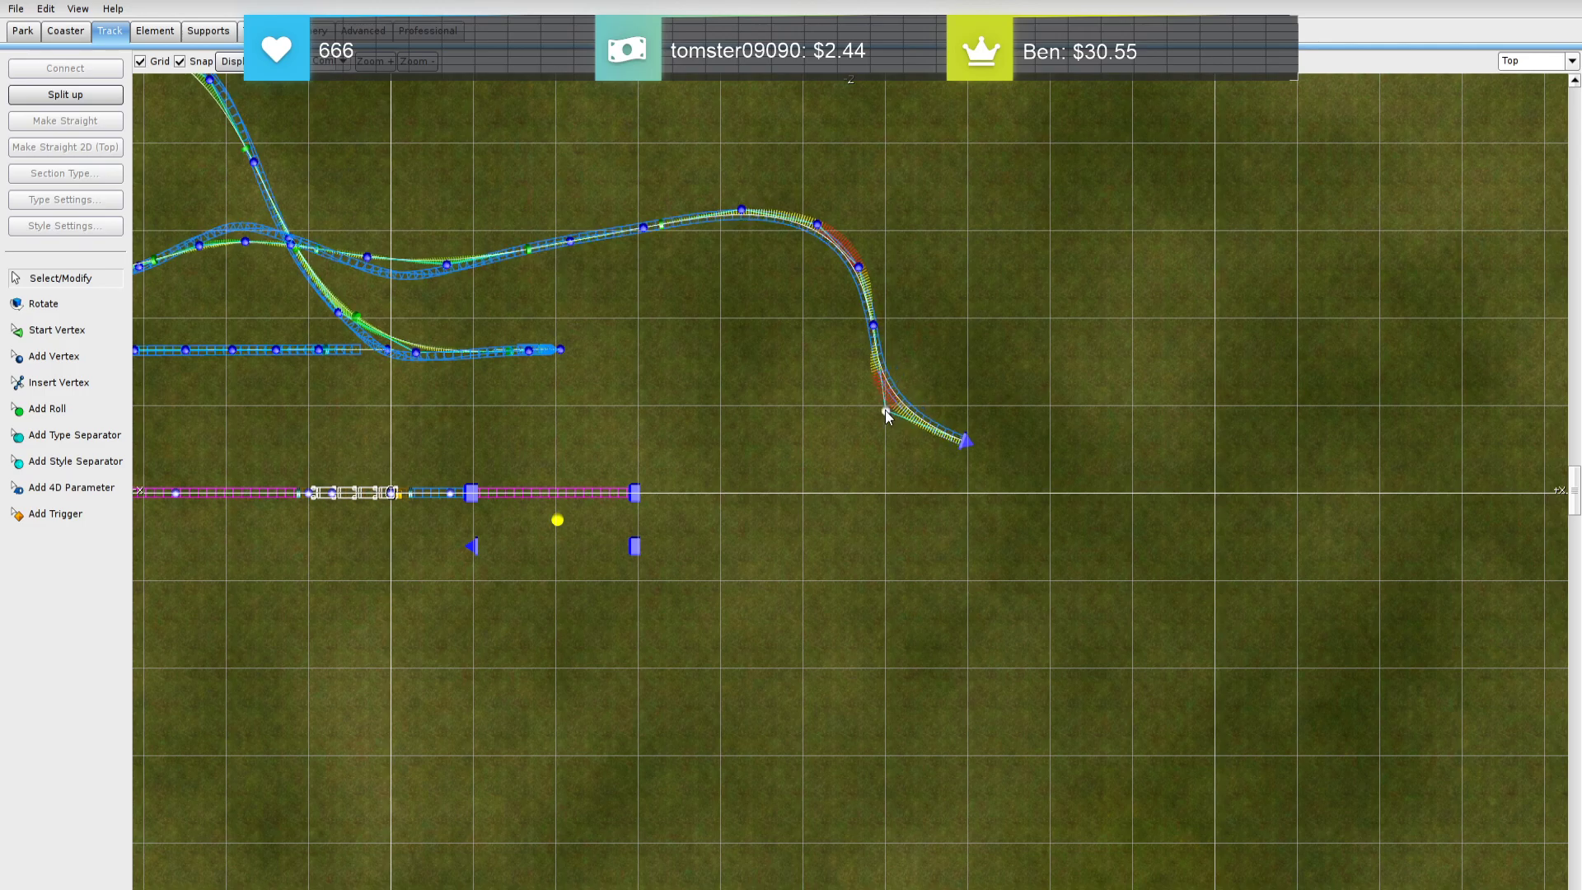
right_drag(894, 404, 1002, 410)
scroll(1096, 427, down, 2)
click(1056, 440)
key(Delete)
drag(1010, 414, 967, 423)
drag(997, 357, 989, 315)
drag(965, 429, 960, 429)
Add seven vertices that wind the track round into a closed helix, and move the end vertex onto the curve's outer edge
key(a)
click(862, 438)
click(834, 406)
click(837, 378)
click(872, 345)
click(916, 339)
click(942, 348)
click(976, 383)
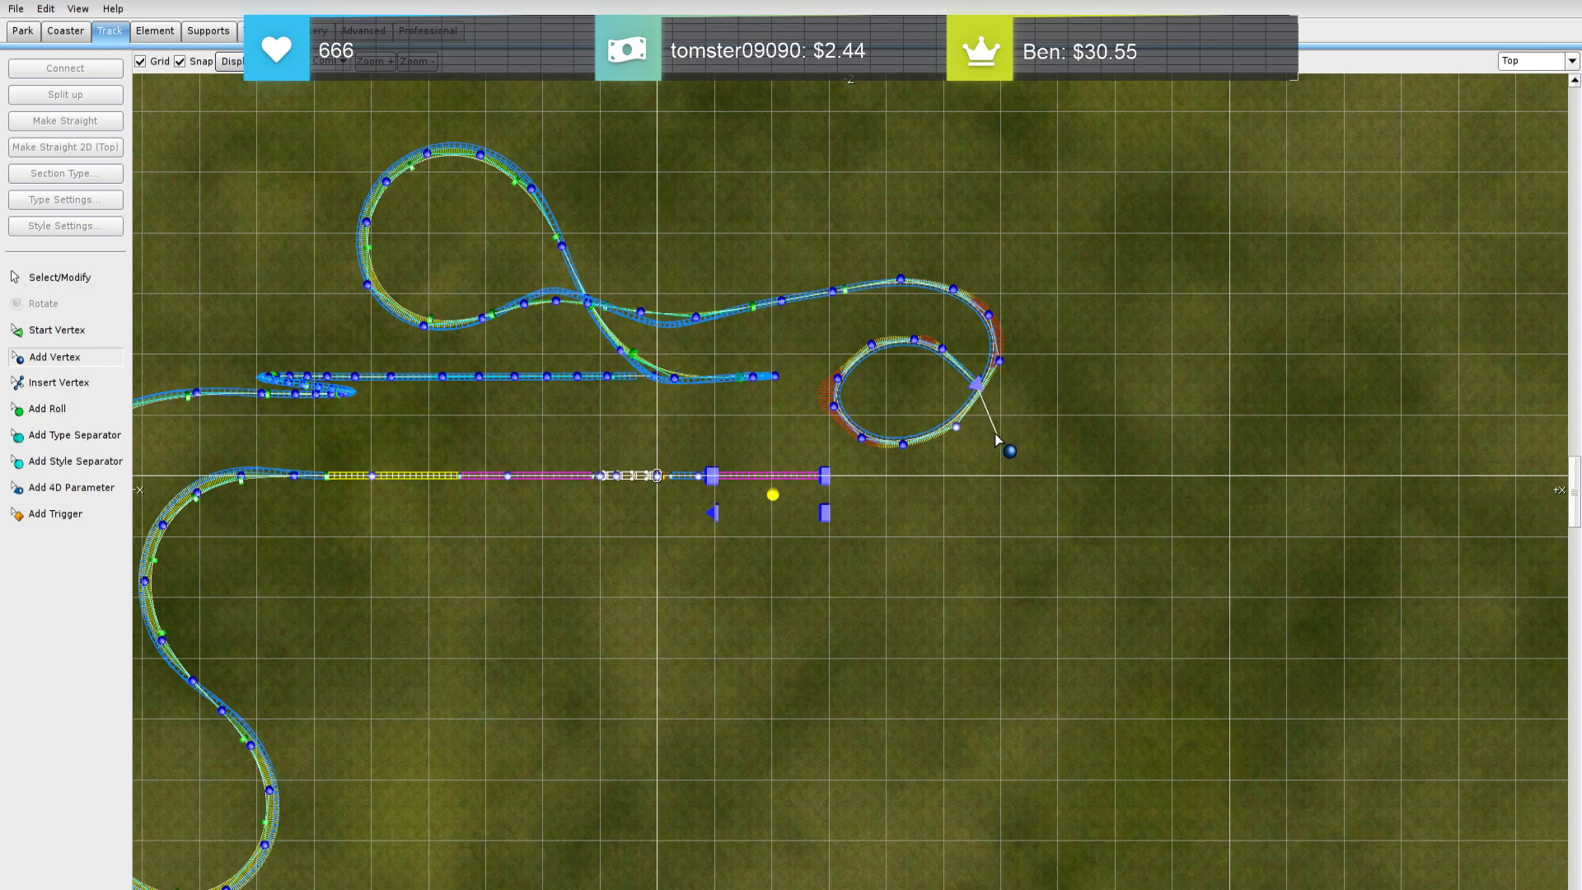
key(Escape)
drag(977, 384, 987, 363)
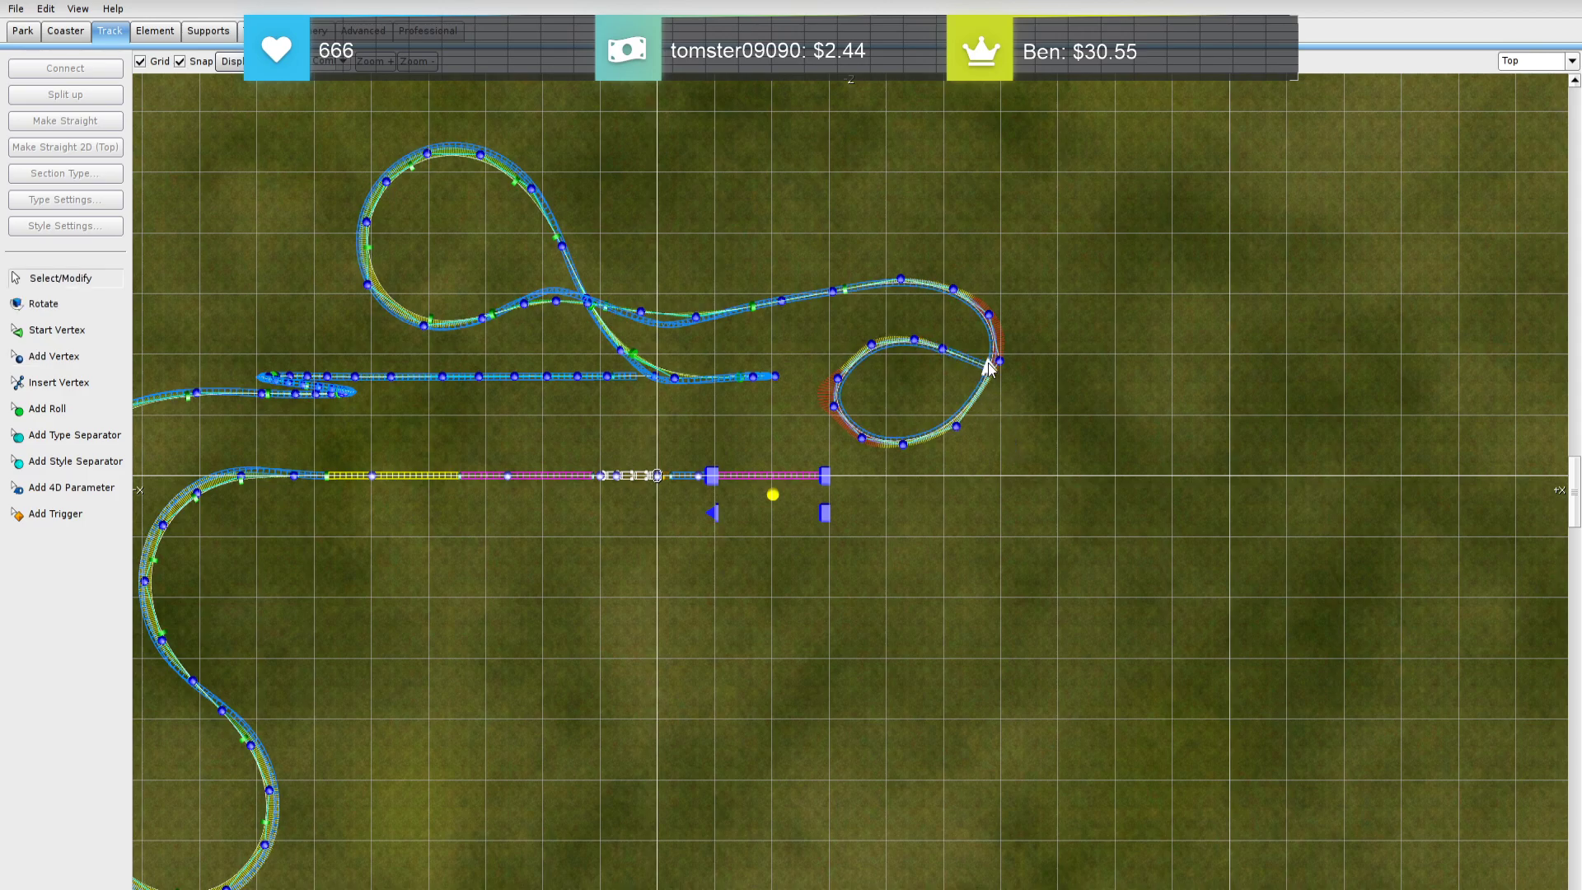
Select all the vertices of the new curve and helix and depump them
click(947, 349)
drag(1090, 460, 829, 230)
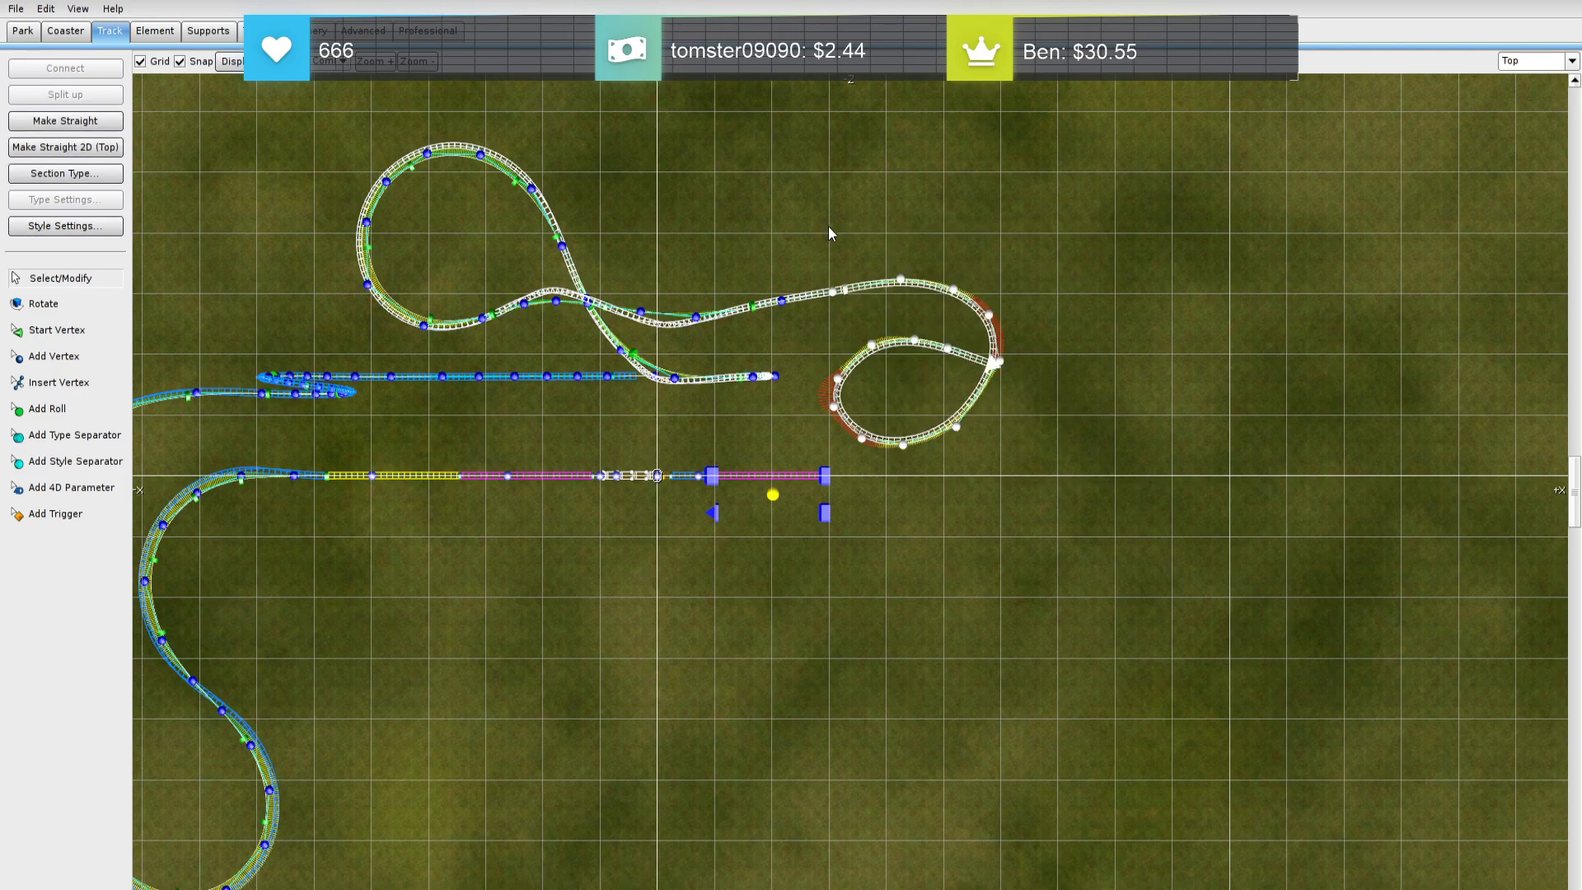
click(161, 36)
click(79, 226)
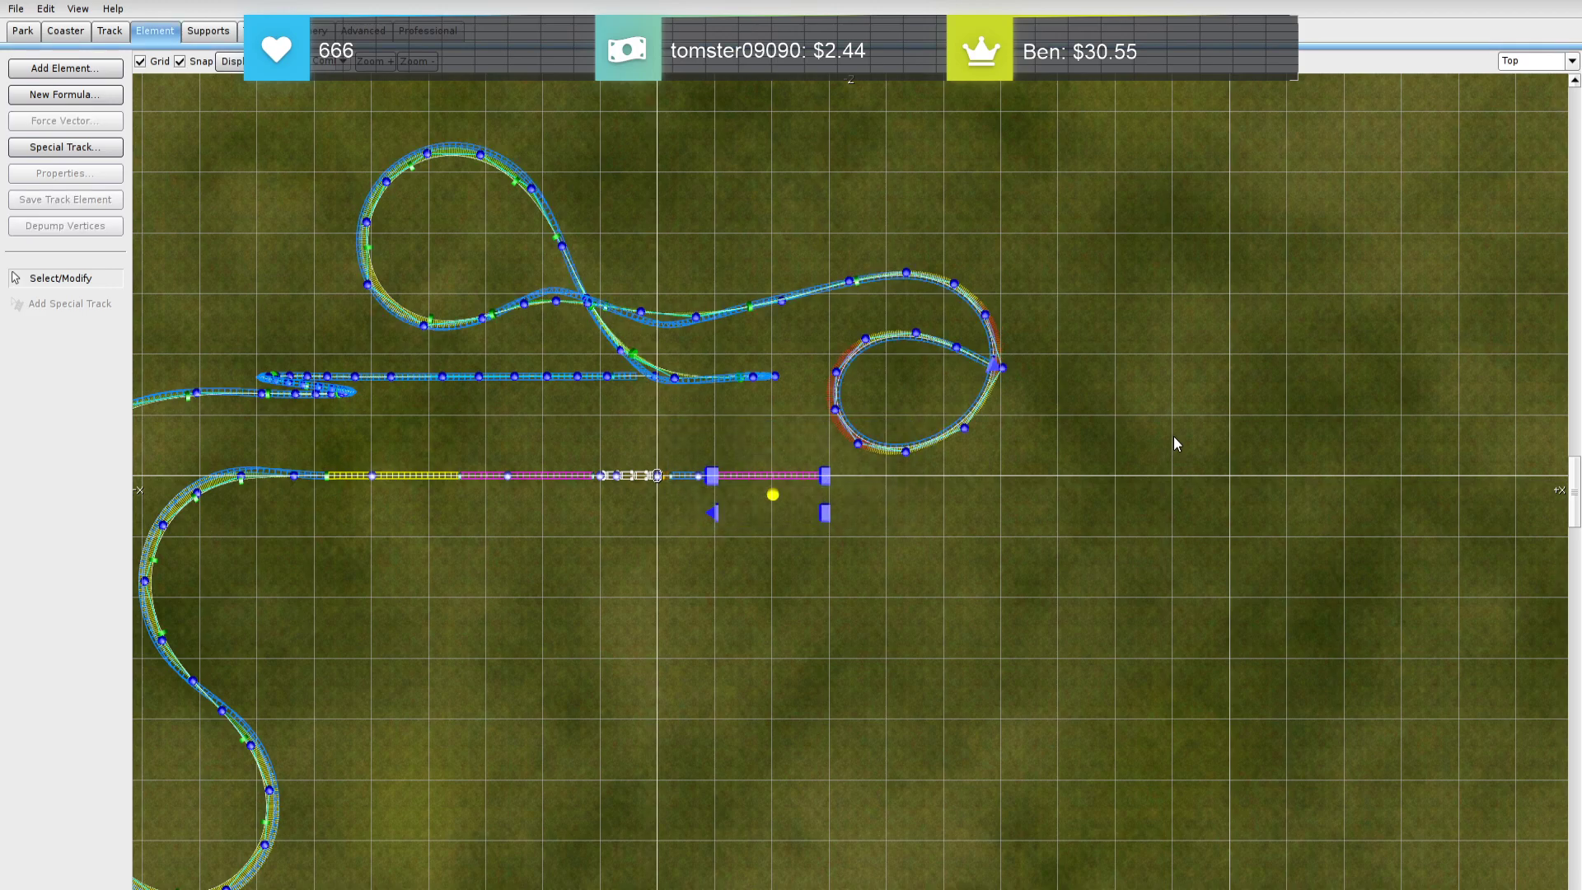
In Perspective view, raise the vertices at the start of the new curve to form a hill ahead of the helix
click(1534, 61)
click(1528, 134)
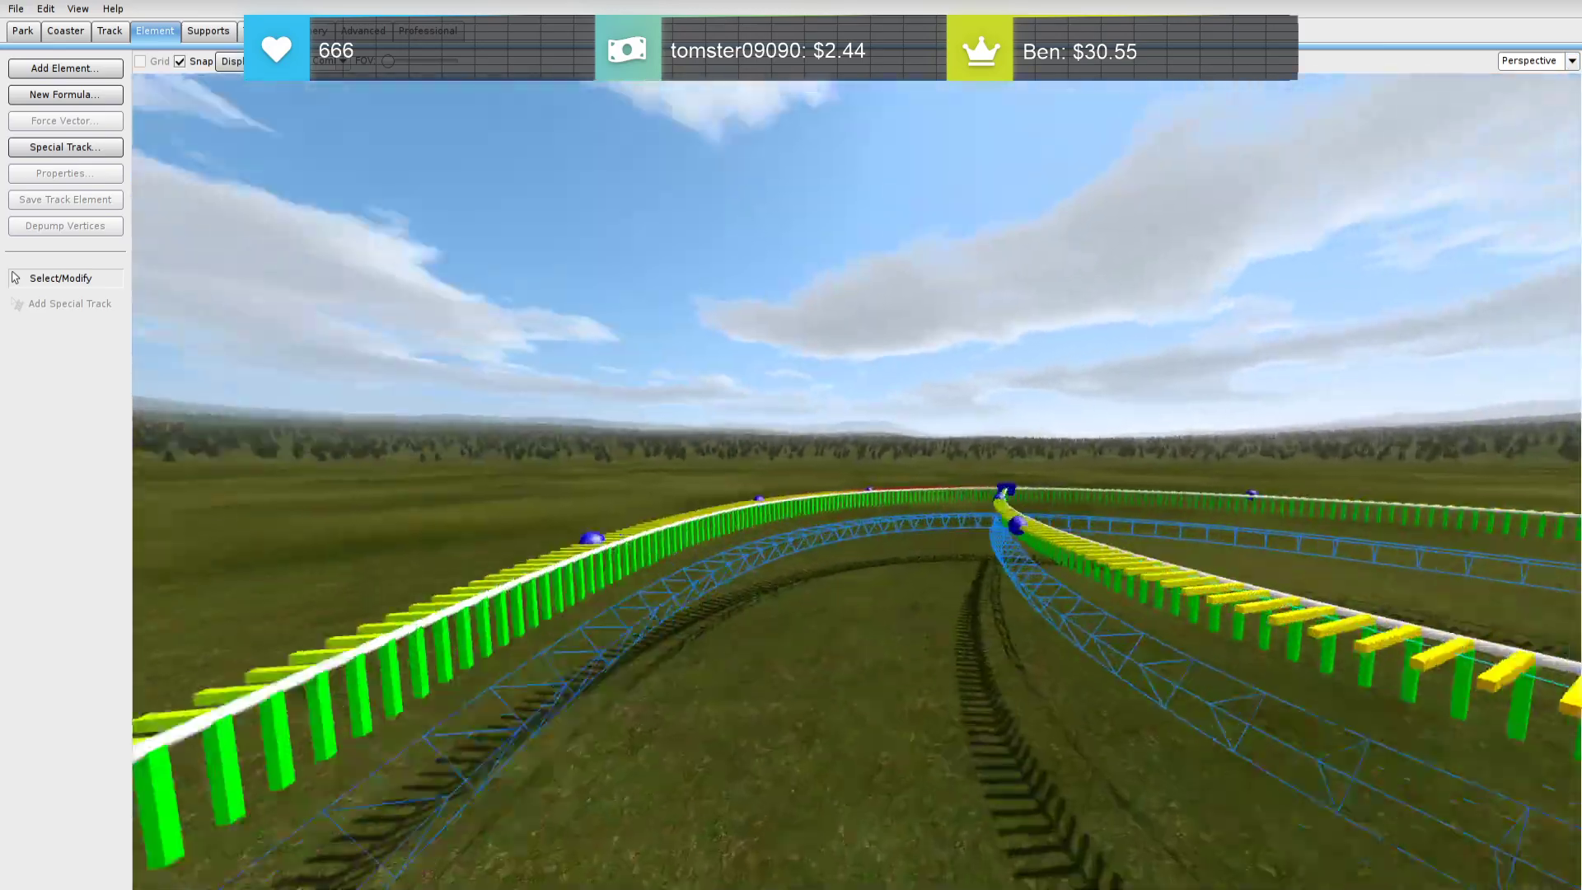
right_drag(1088, 263, 1087, 338)
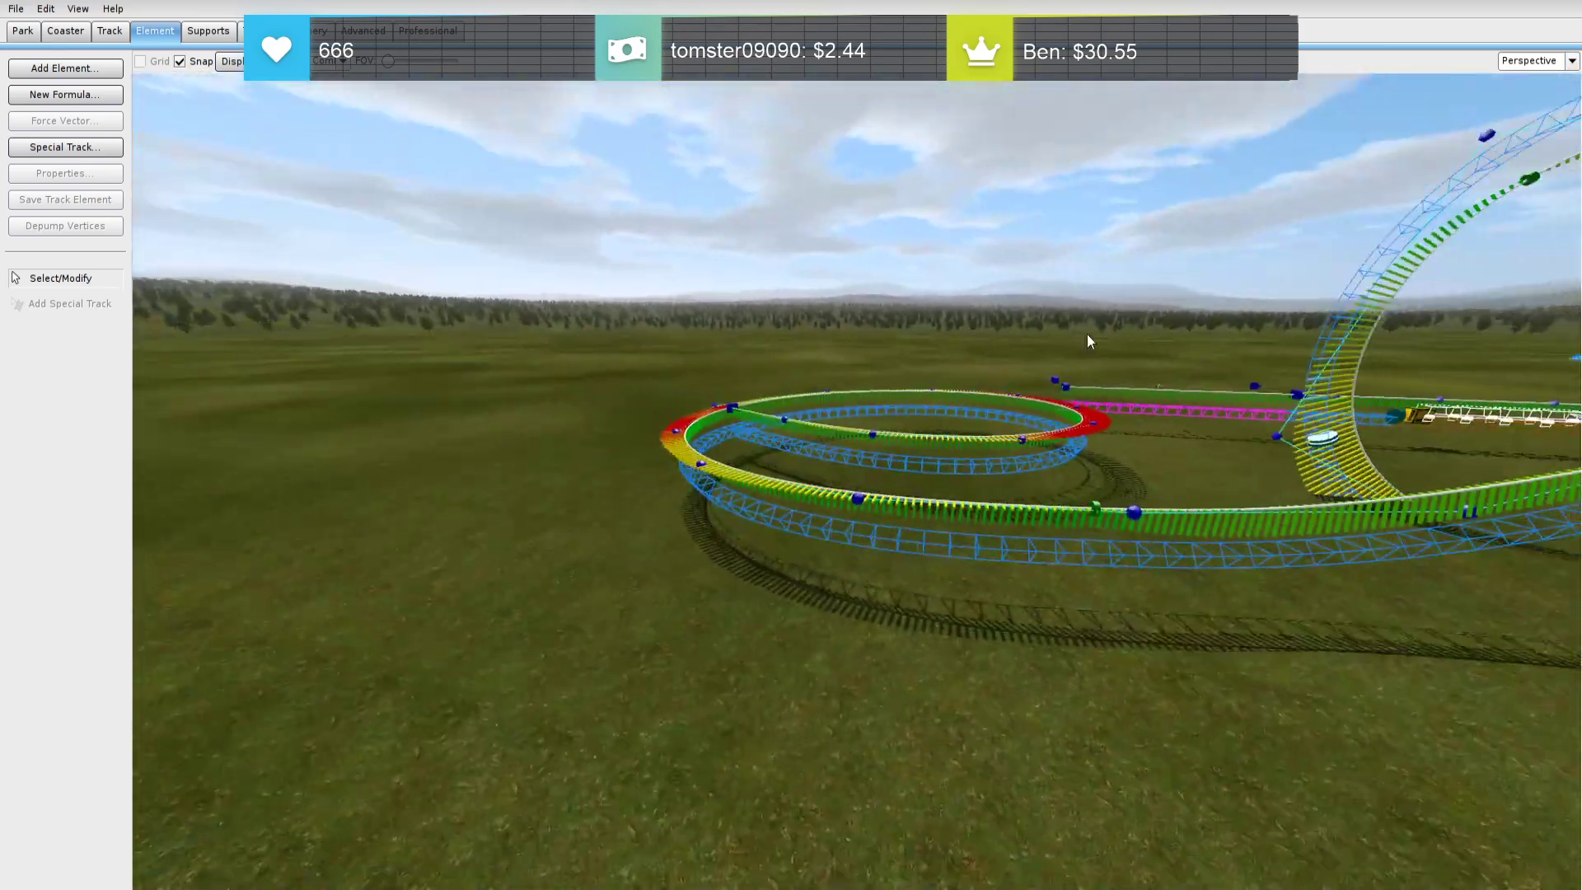
drag(851, 511, 852, 281)
drag(708, 468, 719, 276)
right_drag(719, 276, 873, 570)
drag(874, 577, 907, 340)
drag(499, 570, 546, 295)
Raise the remaining curve and helix vertices in smaller amounts so the track descends gradually from the hill
right_drag(532, 345, 583, 408)
drag(715, 415, 719, 360)
drag(590, 367, 597, 300)
drag(719, 357, 718, 328)
right_drag(718, 329, 999, 467)
drag(997, 424, 990, 410)
drag(927, 504, 933, 474)
drag(726, 535, 750, 504)
right_drag(751, 504, 956, 482)
drag(590, 286, 588, 261)
drag(773, 363, 780, 331)
right_drag(779, 331, 759, 389)
Add a roll point on the climb into the new hill
key(r)
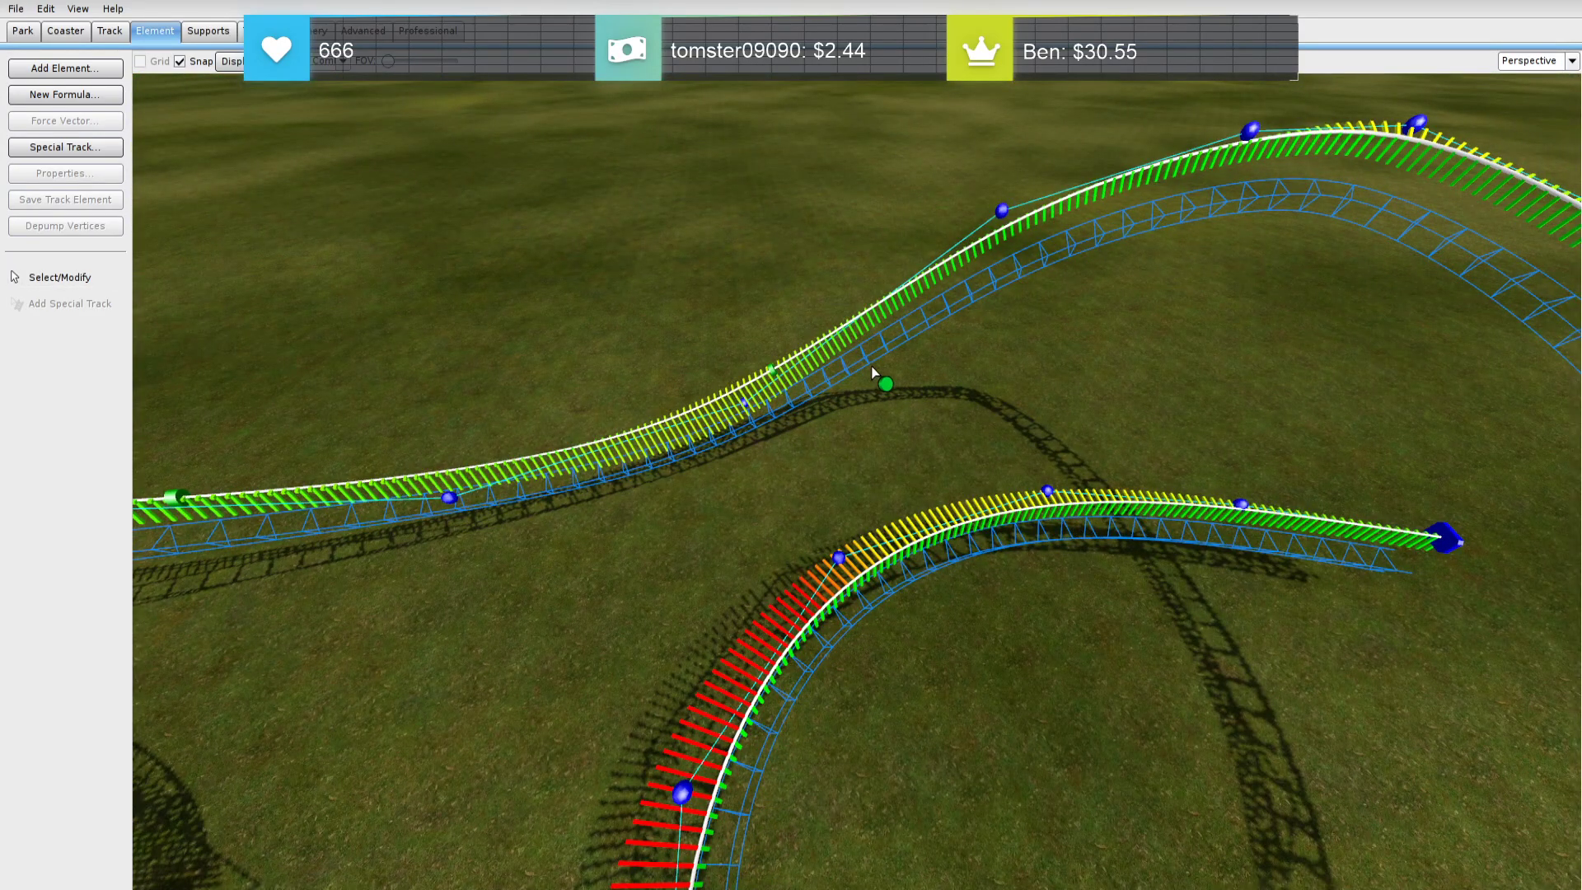
click(772, 373)
click(1201, 344)
right_drag(1186, 354, 1145, 350)
Select the vertices along the climb and, in Top view, make them straight in 2D
click(771, 464)
drag(830, 387, 786, 132)
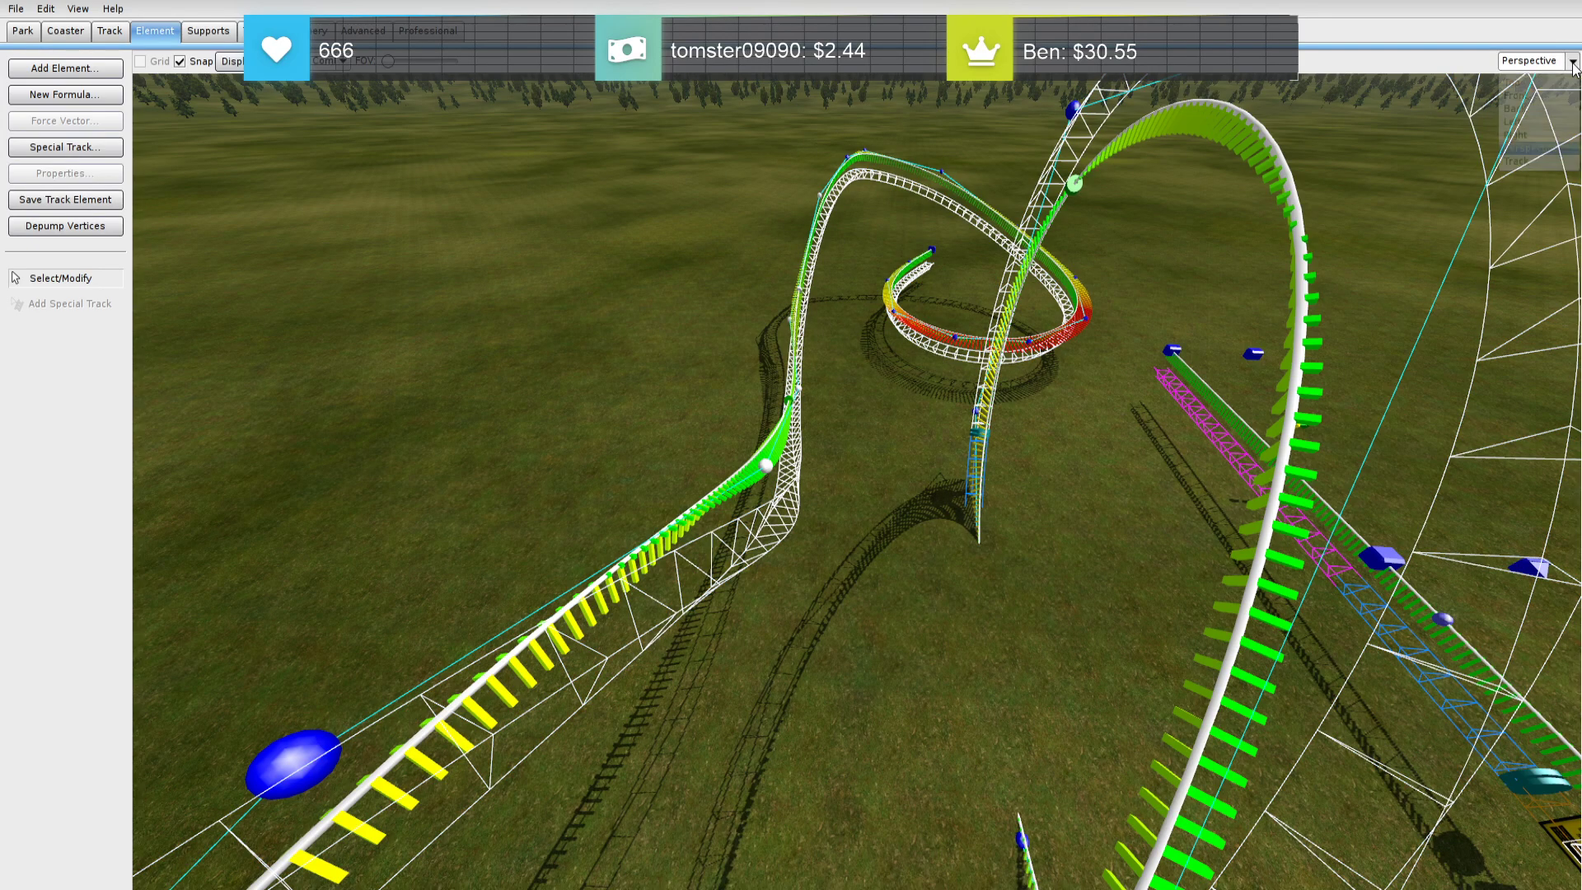
click(1571, 61)
click(1528, 88)
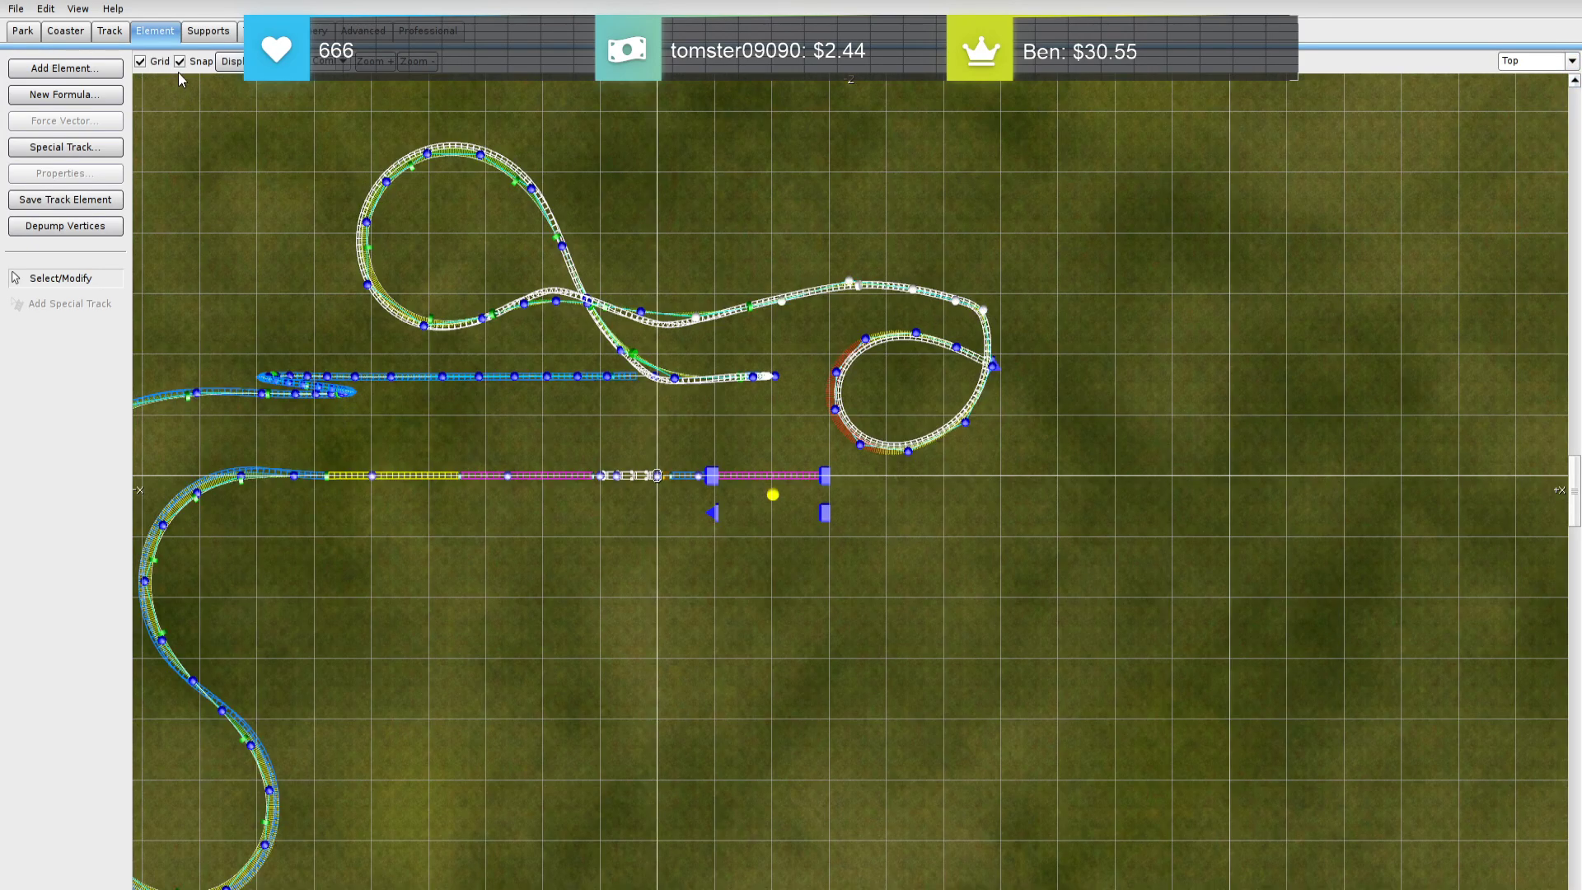
click(109, 30)
click(65, 147)
click(1075, 476)
Select the hill and helix vertices, display the Radius Comb Single and depump the selection twice
drag(1075, 470, 819, 258)
click(1000, 478)
drag(1003, 428, 814, 280)
drag(835, 269, 1099, 460)
click(336, 62)
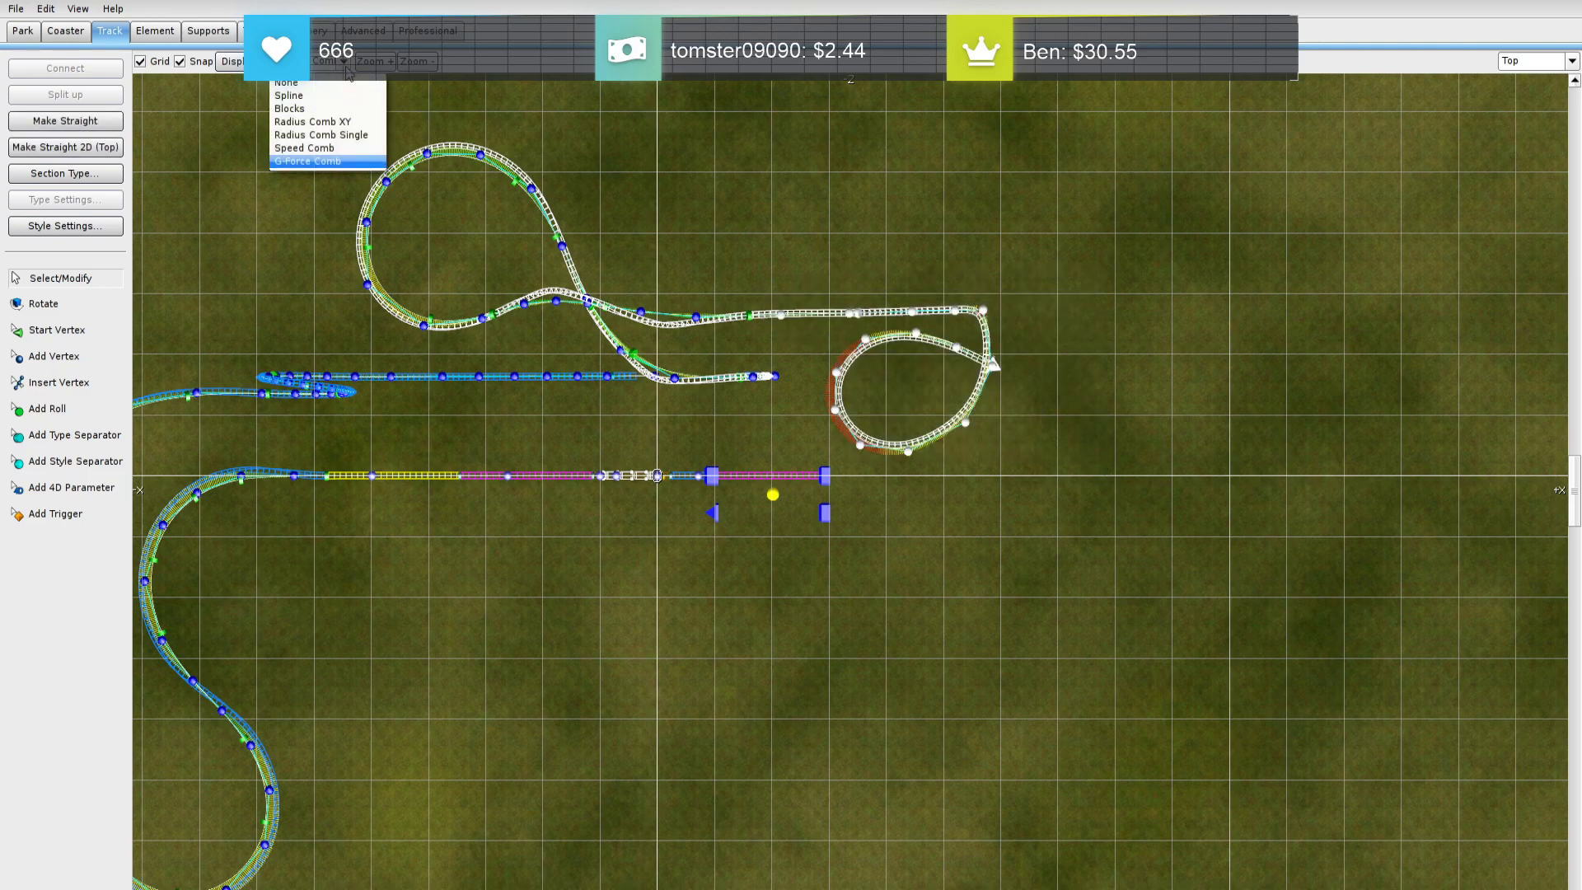
click(365, 138)
click(175, 36)
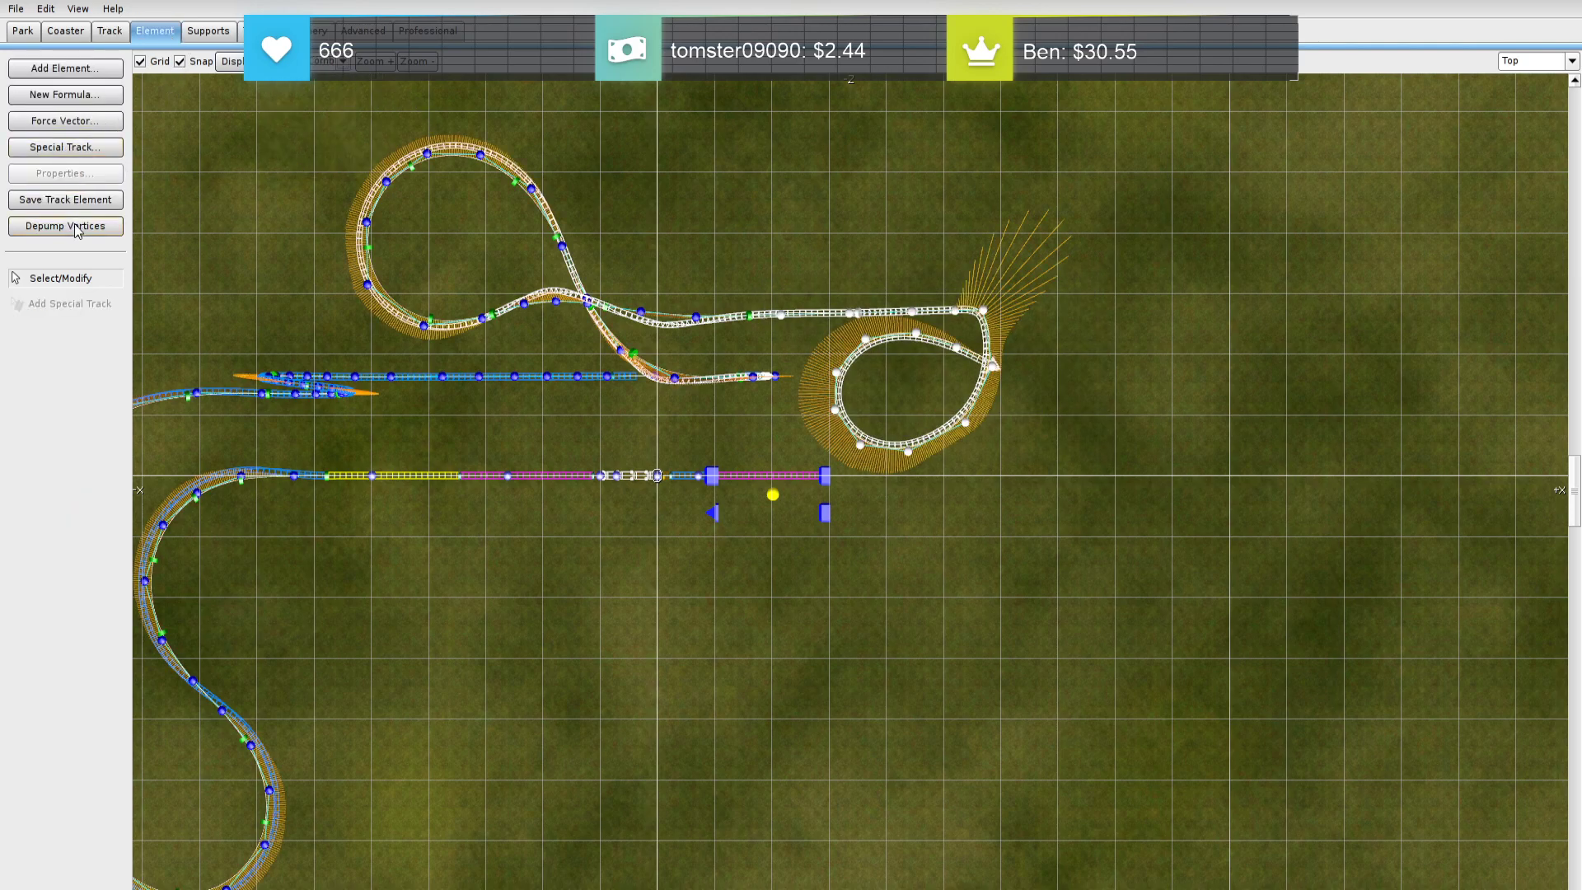
click(65, 226)
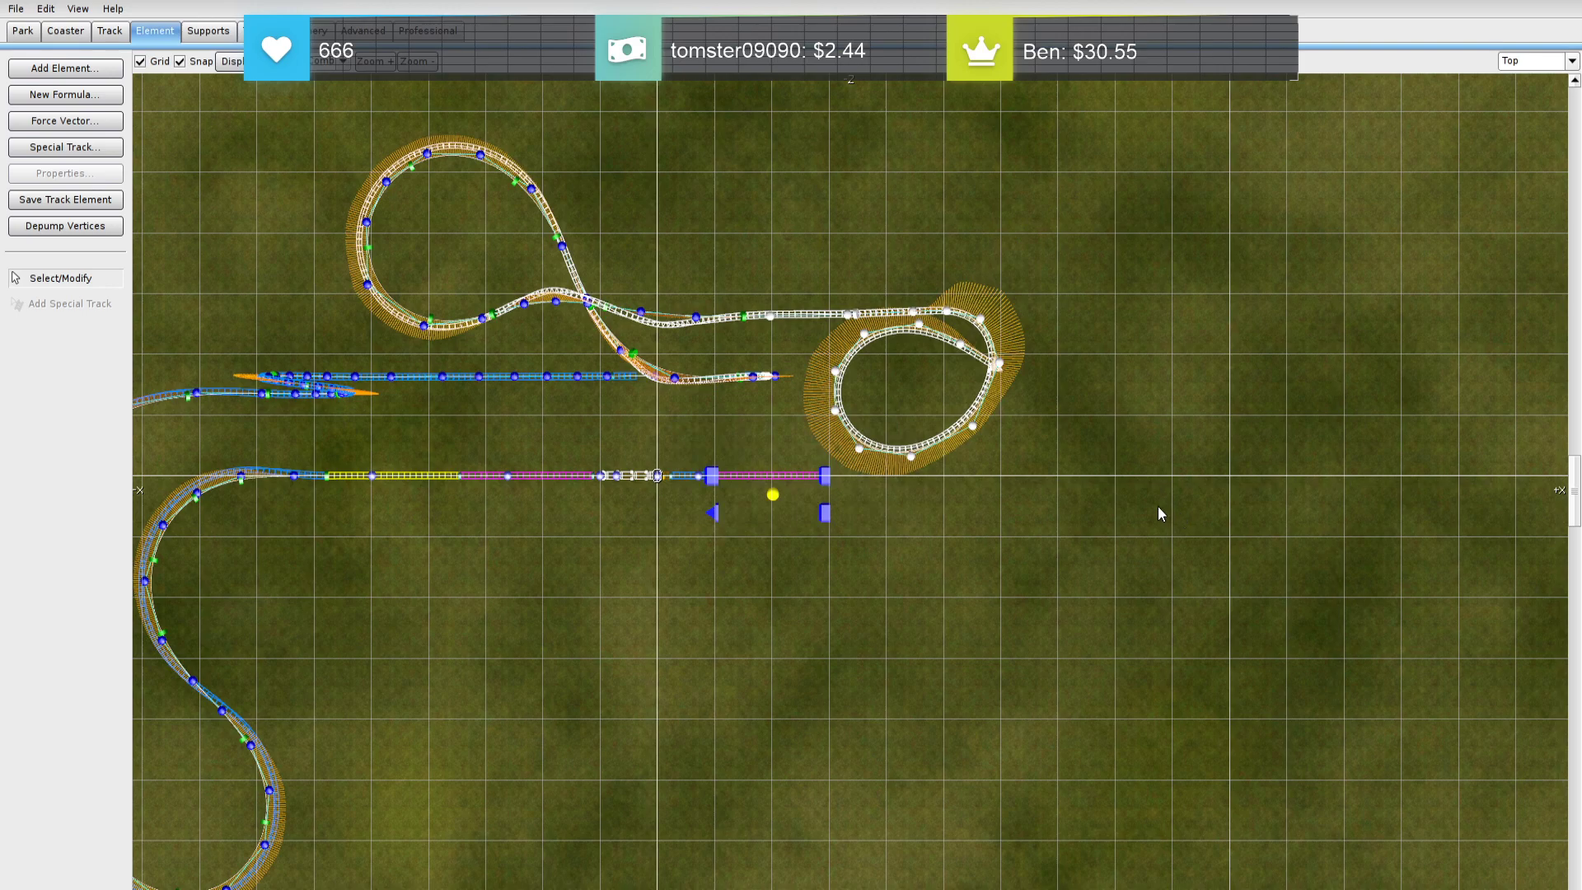
click(60, 232)
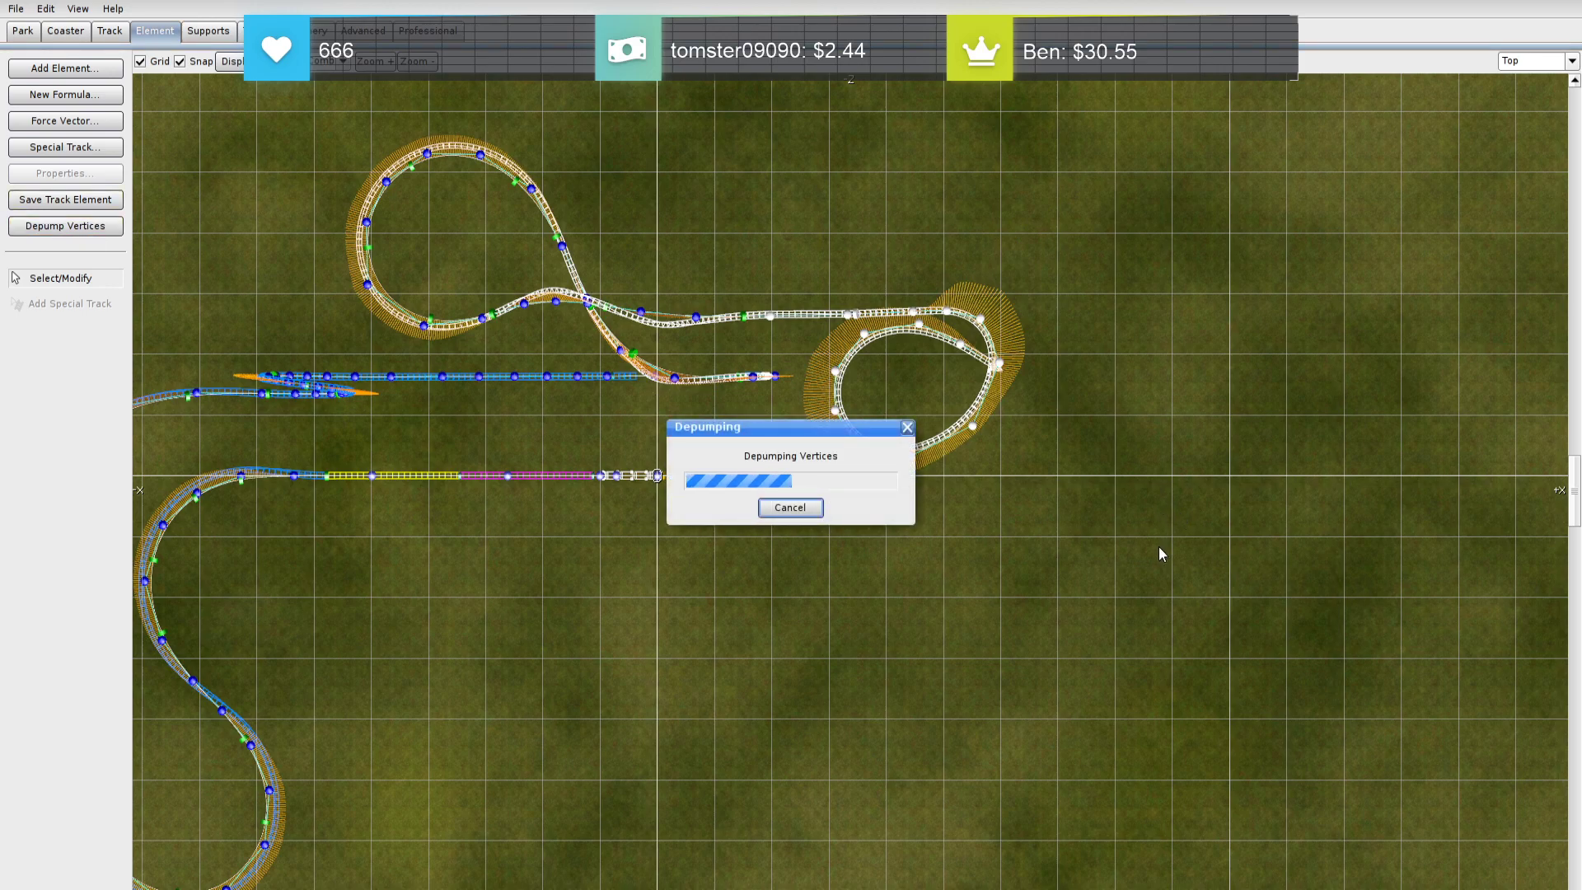
click(1081, 495)
In Perspective view, turn off Strict for the roll point on the climb into the hill
click(1571, 60)
click(1524, 148)
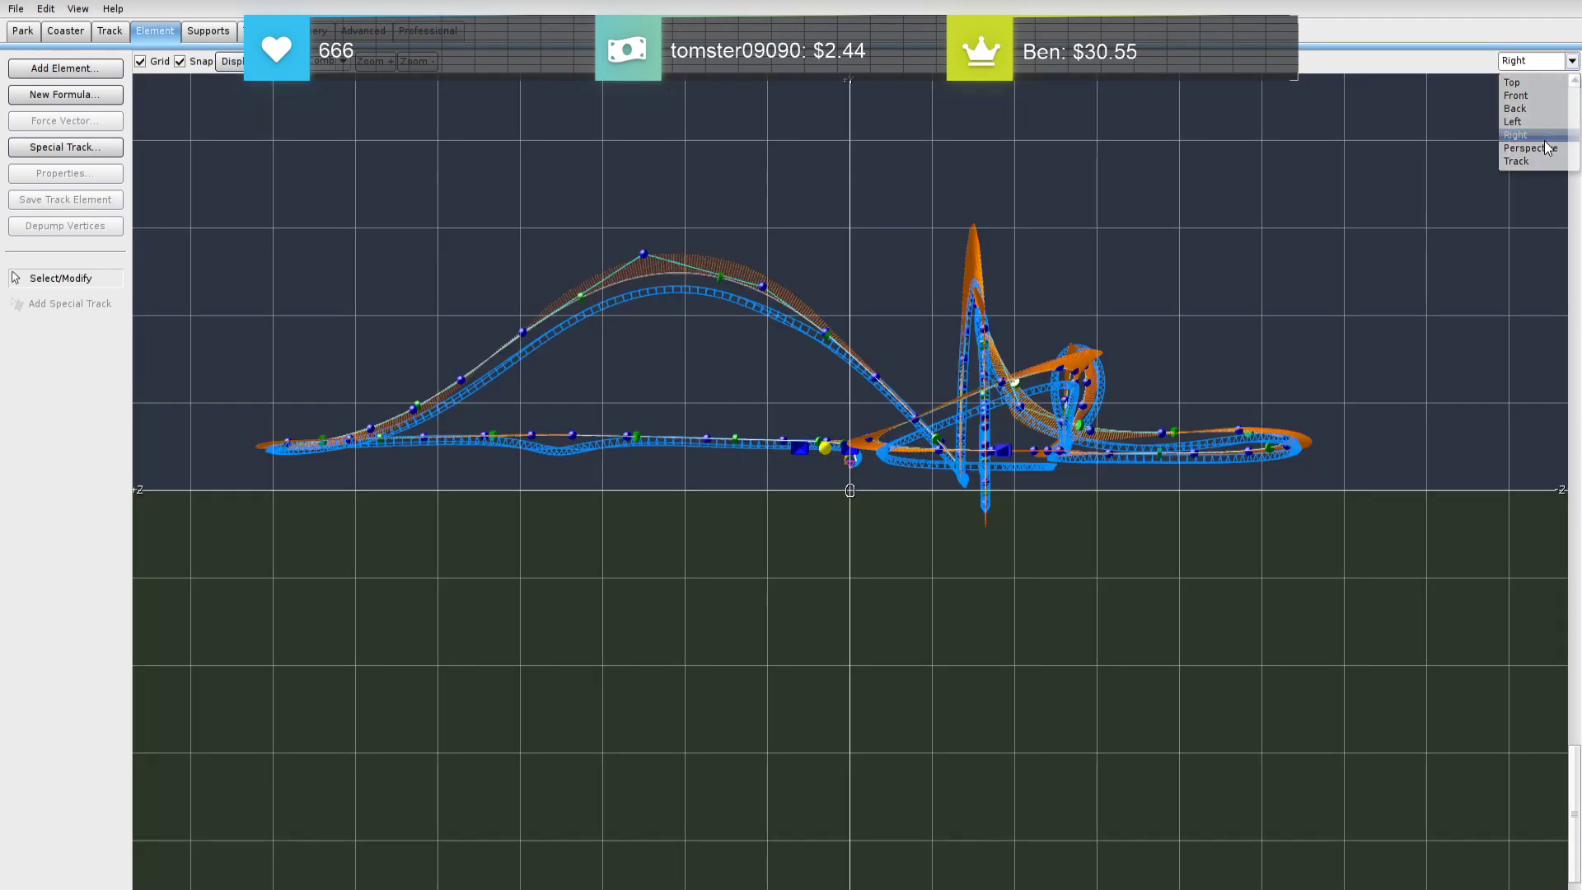
click(1572, 61)
click(1524, 161)
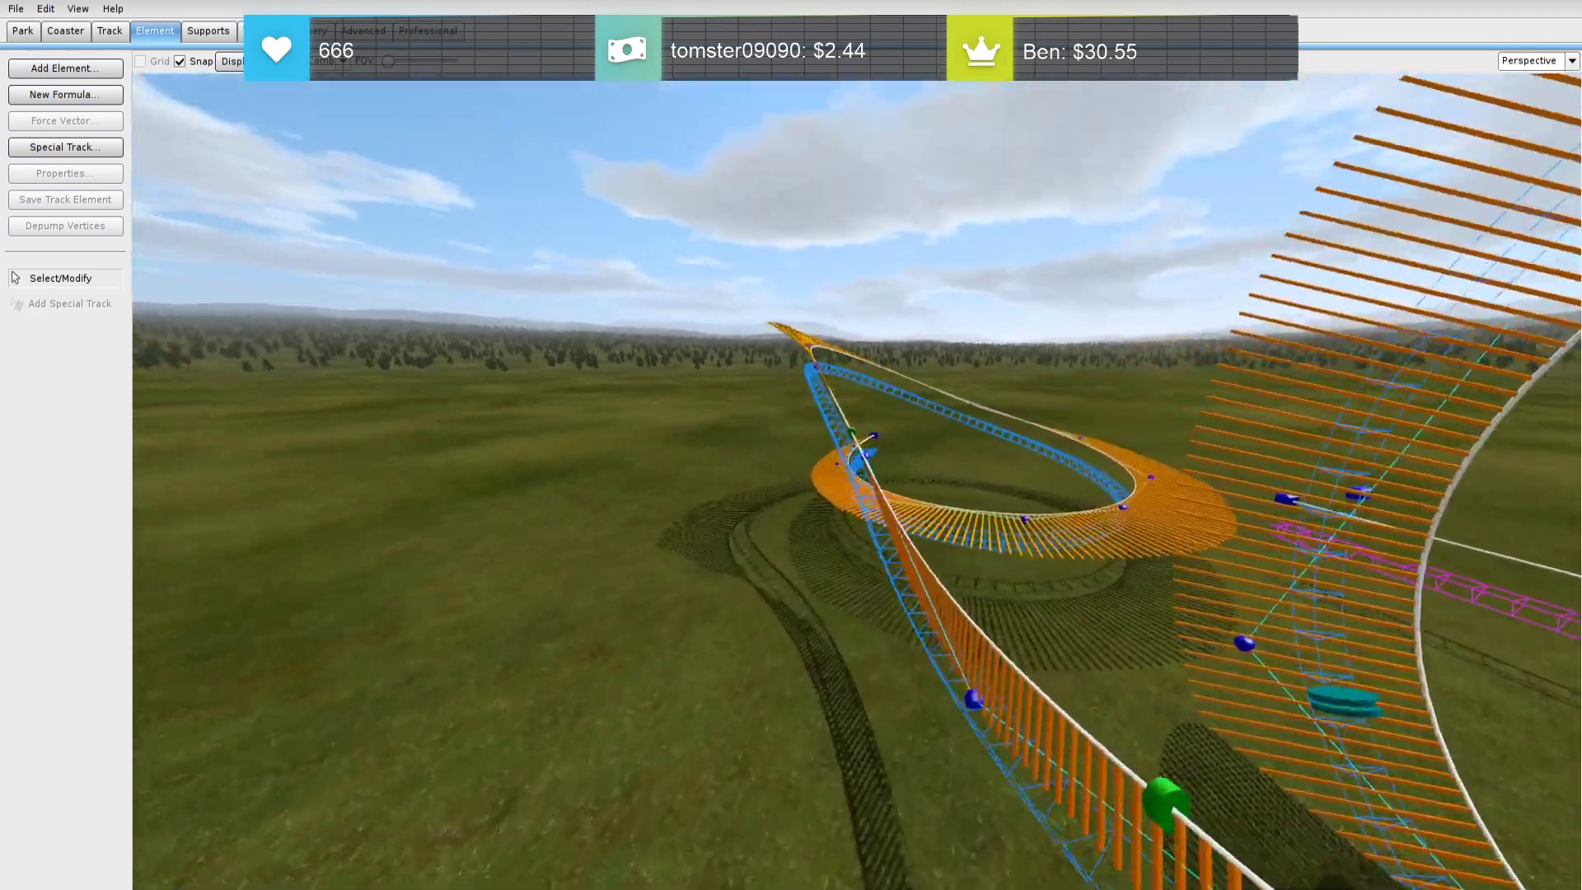
middle_drag(1081, 396, 1137, 349)
scroll(1137, 346, up, 3)
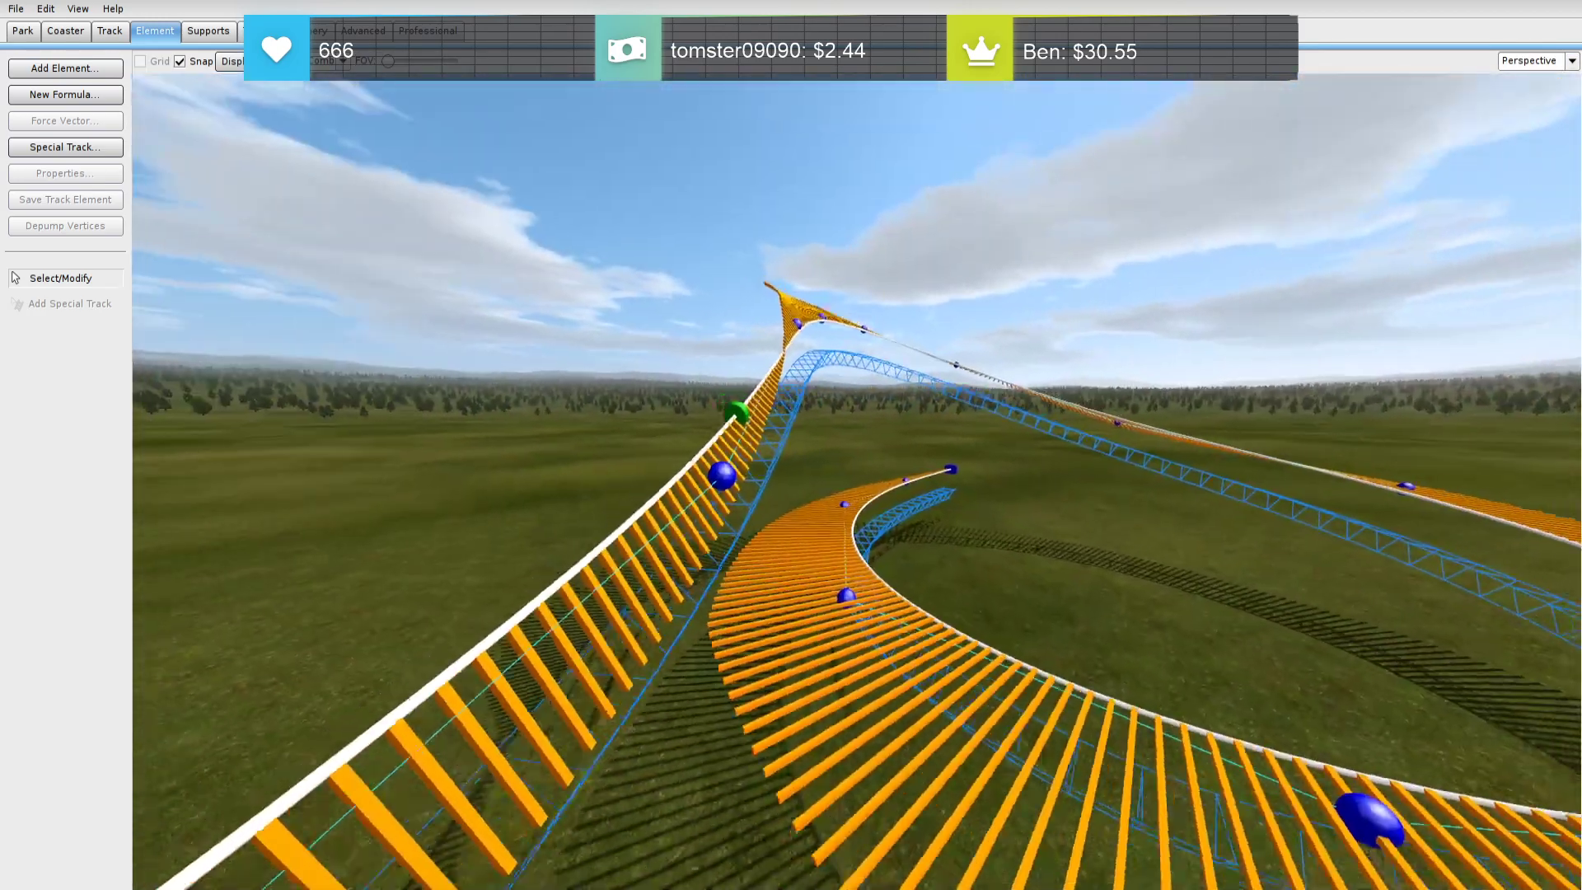
scroll(1136, 346, down, 2)
middle_drag(1081, 418, 1064, 419)
double_click(855, 417)
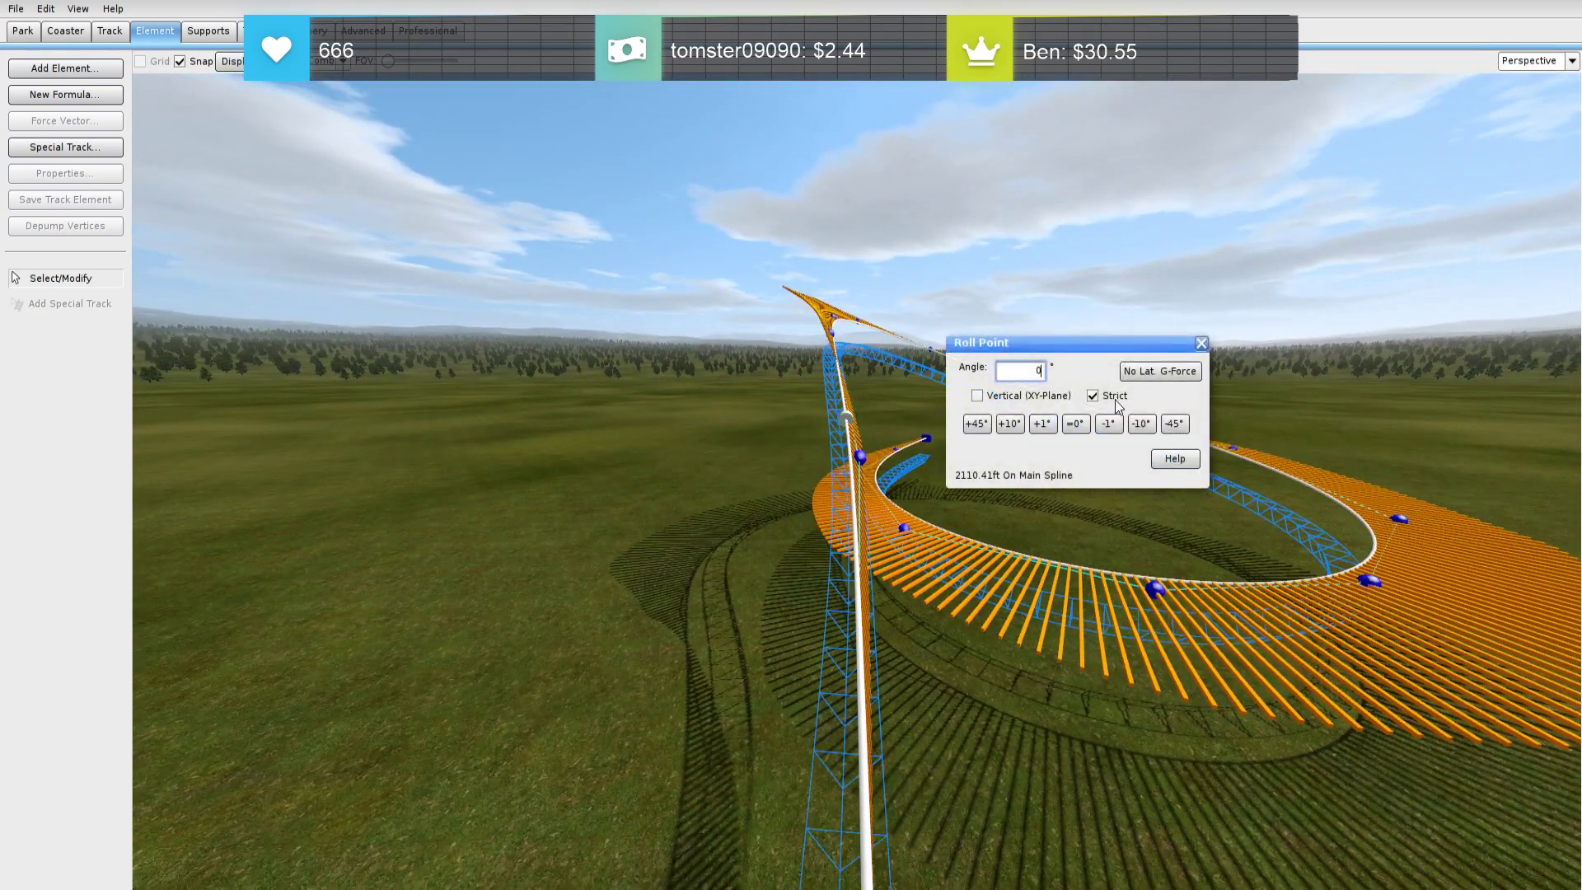
click(1094, 398)
click(1202, 346)
Add a roll point near the hill's crest and set its banking for no lateral G-force
middle_drag(1096, 370, 1141, 450)
scroll(1142, 450, down, 2)
key(r)
click(918, 551)
middle_drag(1039, 566, 928, 494)
click(857, 365)
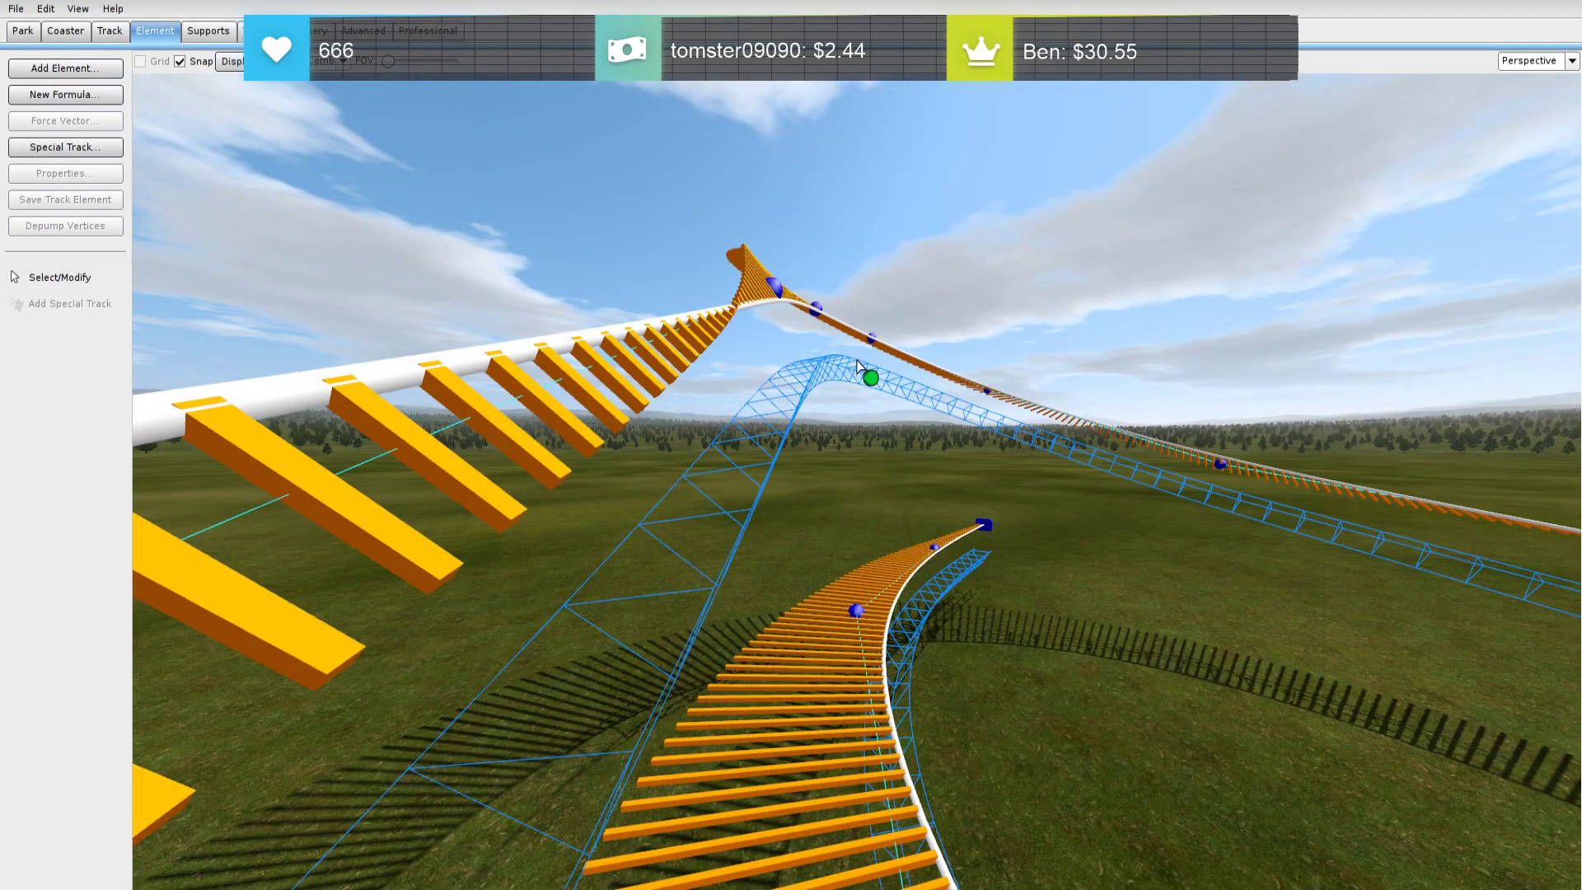
double_click(829, 318)
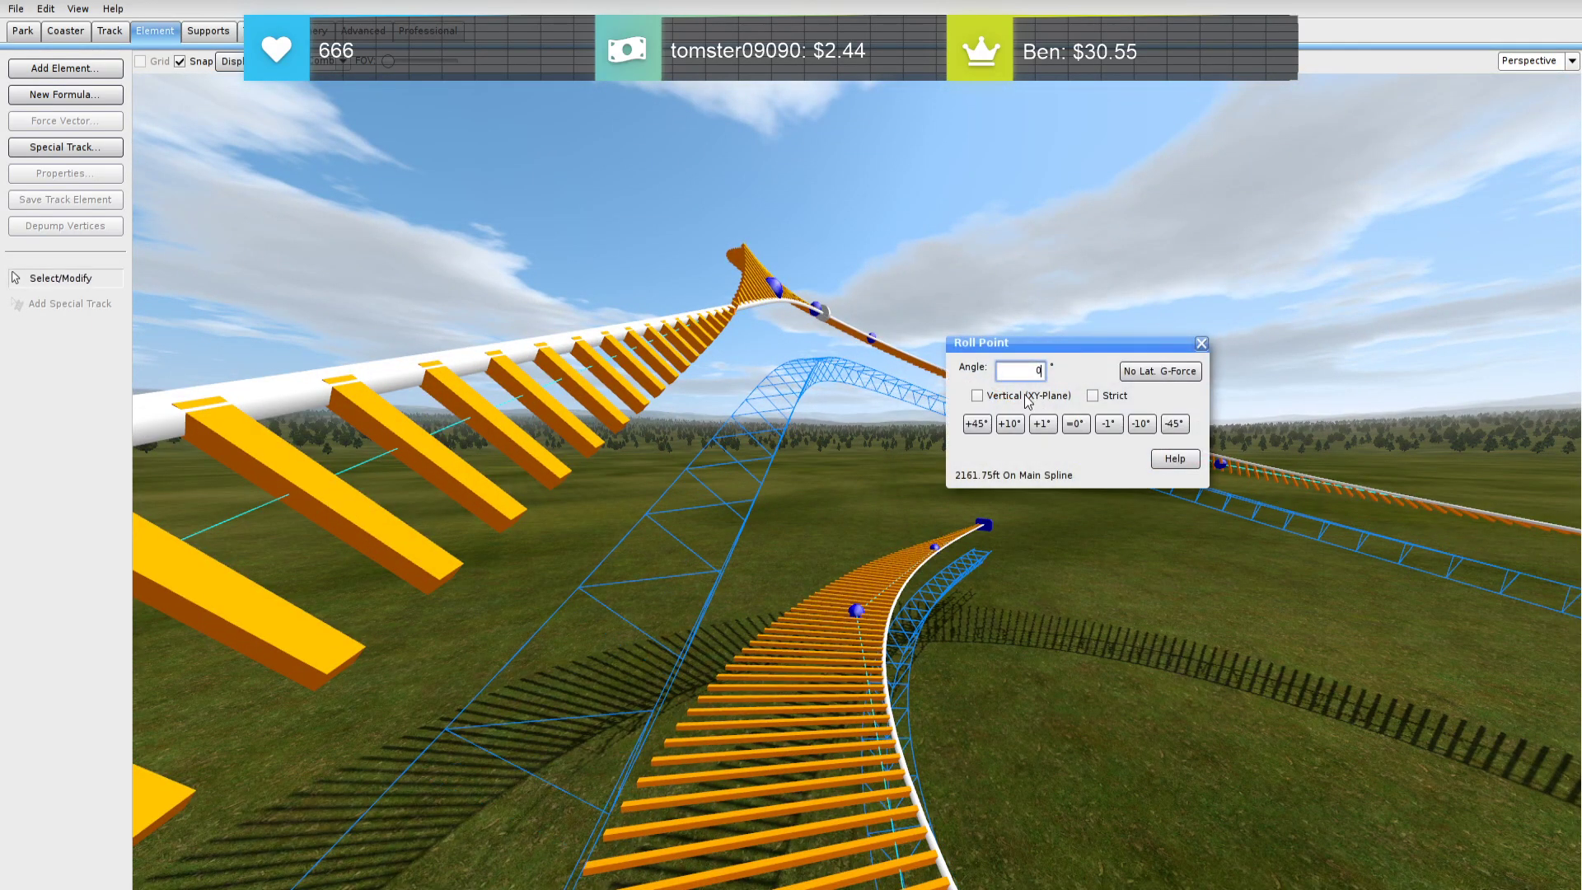
click(1172, 376)
click(1204, 343)
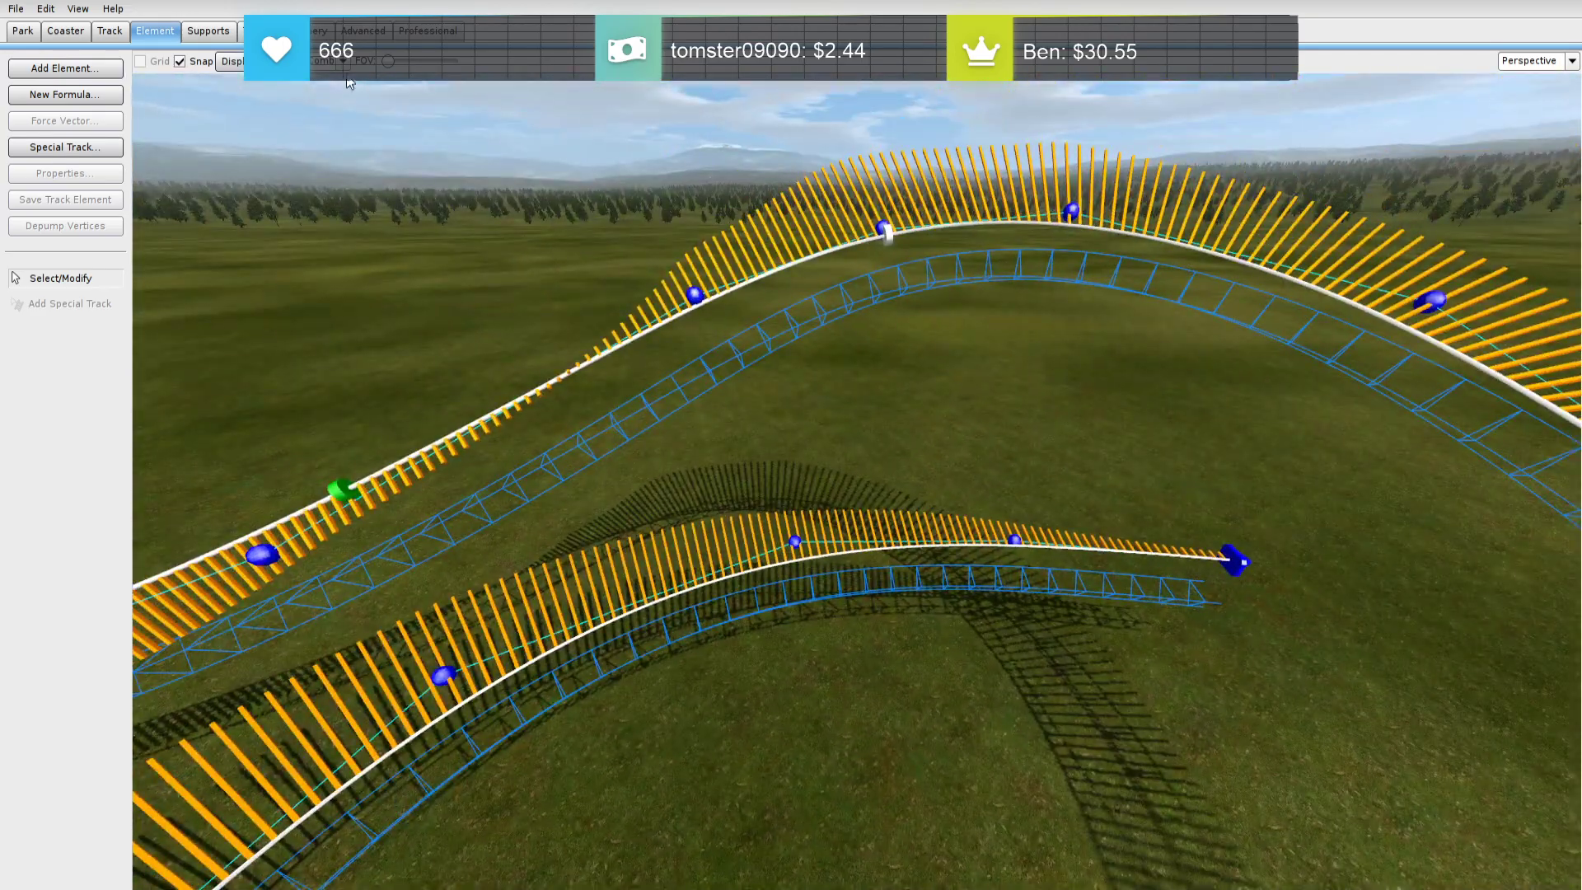
Display the G-Force Comb and lower the helix vertices beneath the hill
click(338, 60)
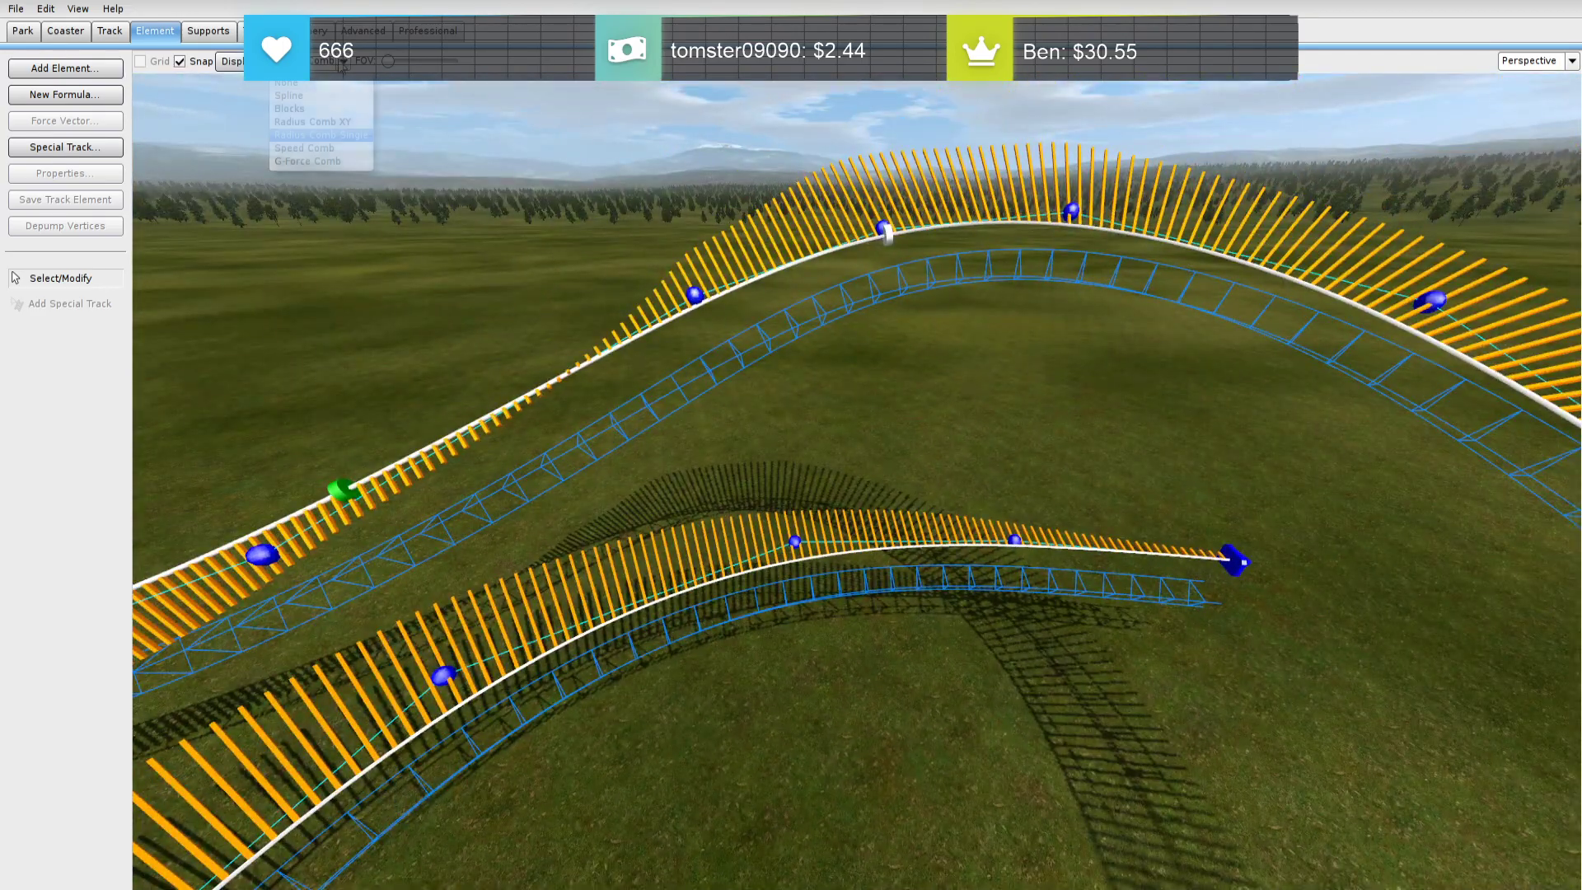
click(318, 154)
right_drag(919, 535, 919, 518)
drag(909, 461, 905, 509)
drag(733, 508, 738, 550)
right_drag(832, 550, 838, 557)
drag(943, 446, 1013, 531)
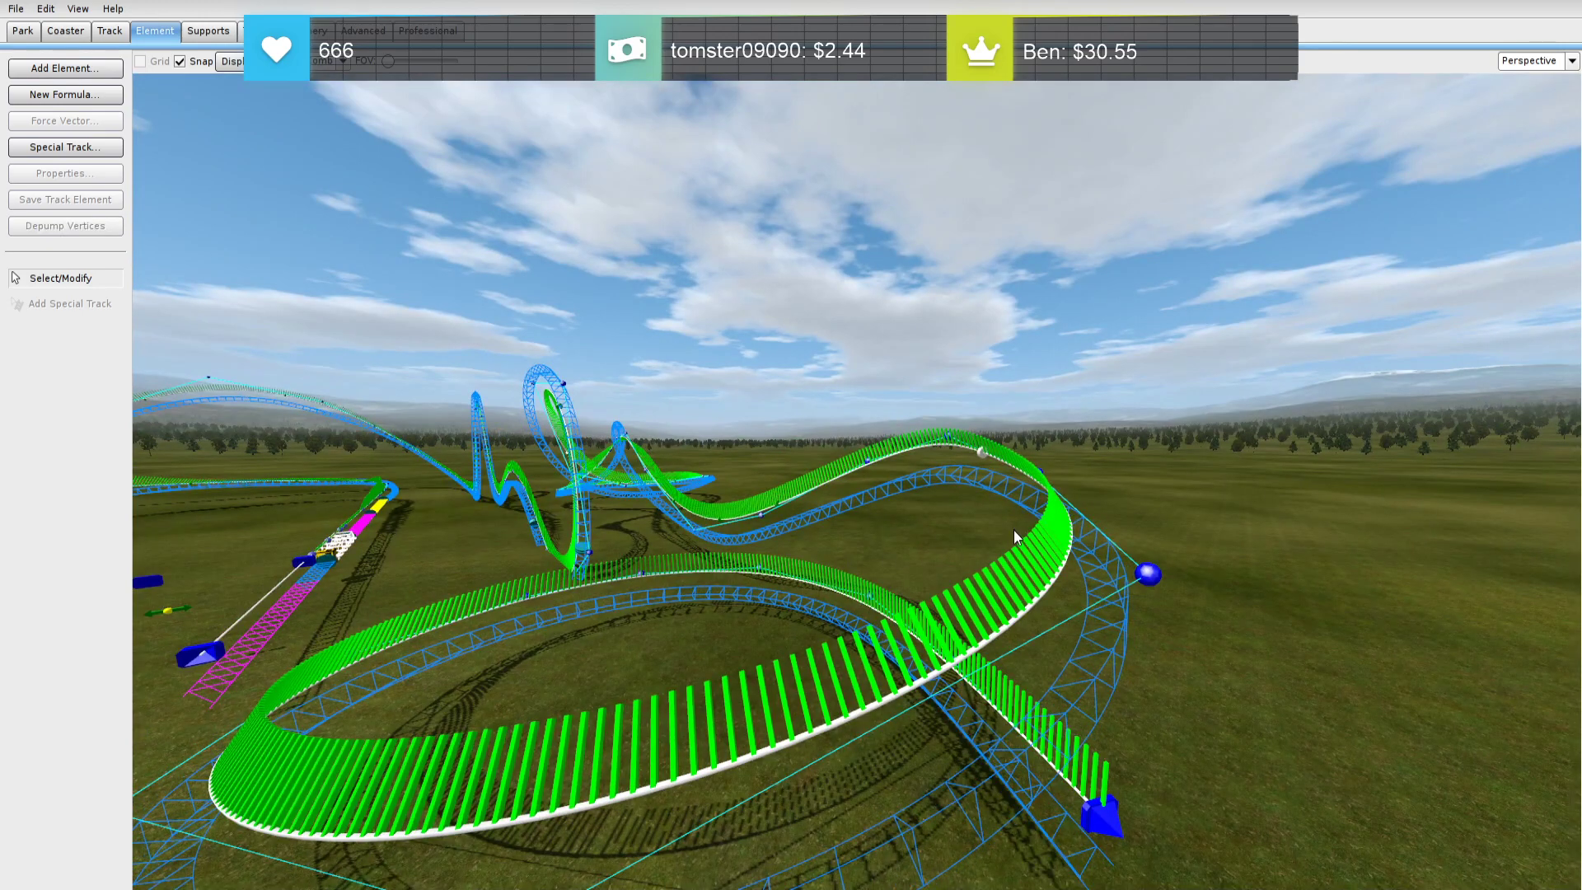
Recalculate the crest roll point for no lateral G-force and add another roll point on the descent into the helix
double_click(979, 456)
click(1156, 371)
click(1199, 344)
right_drag(1137, 412, 1125, 462)
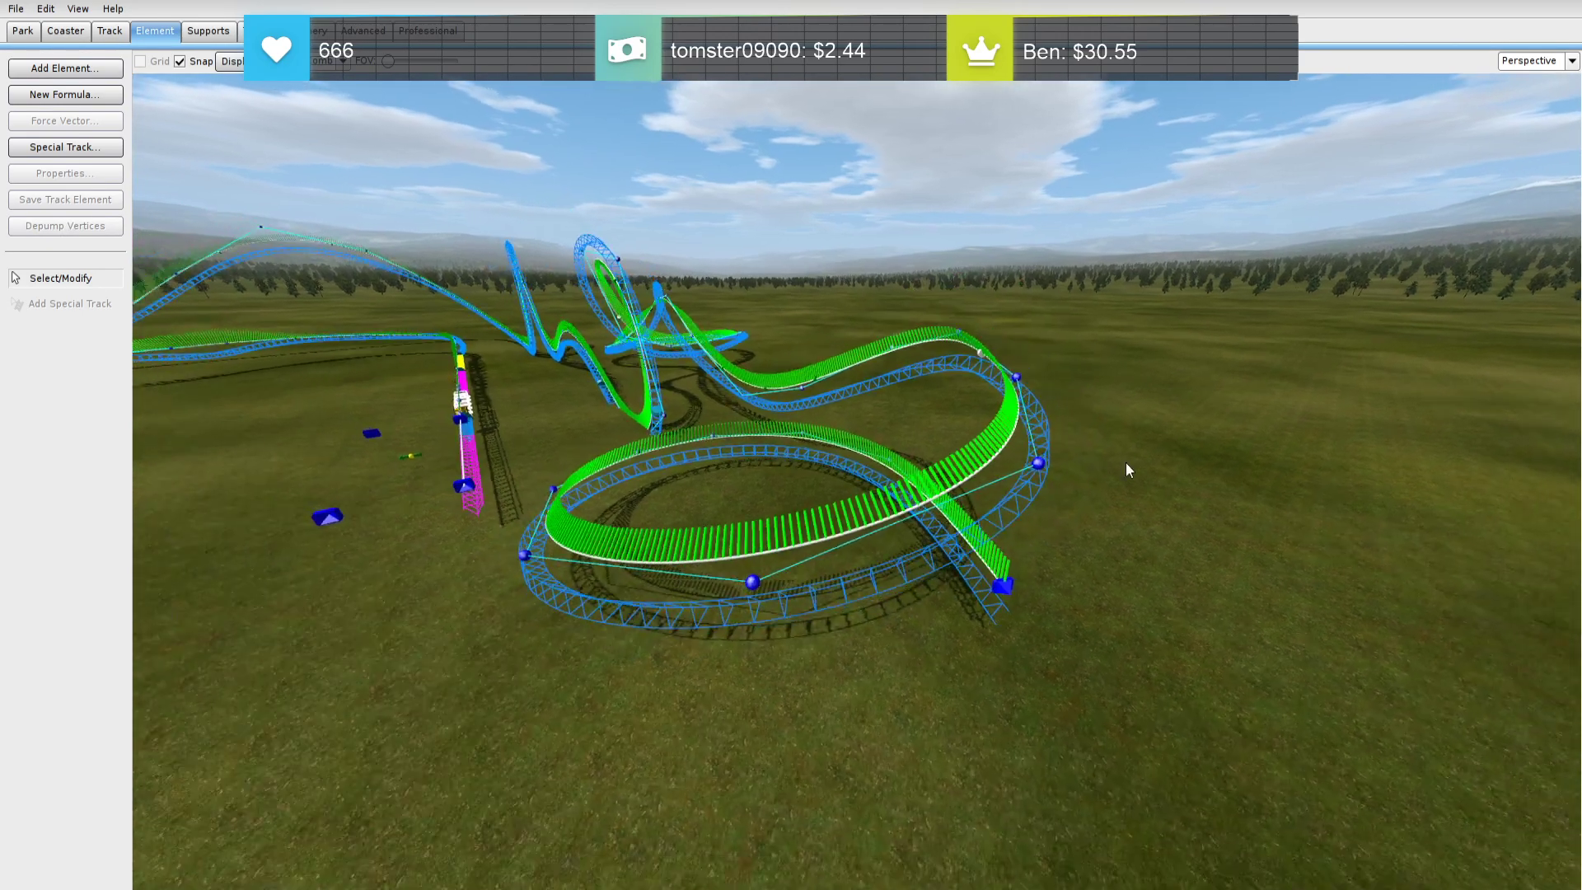
key(r)
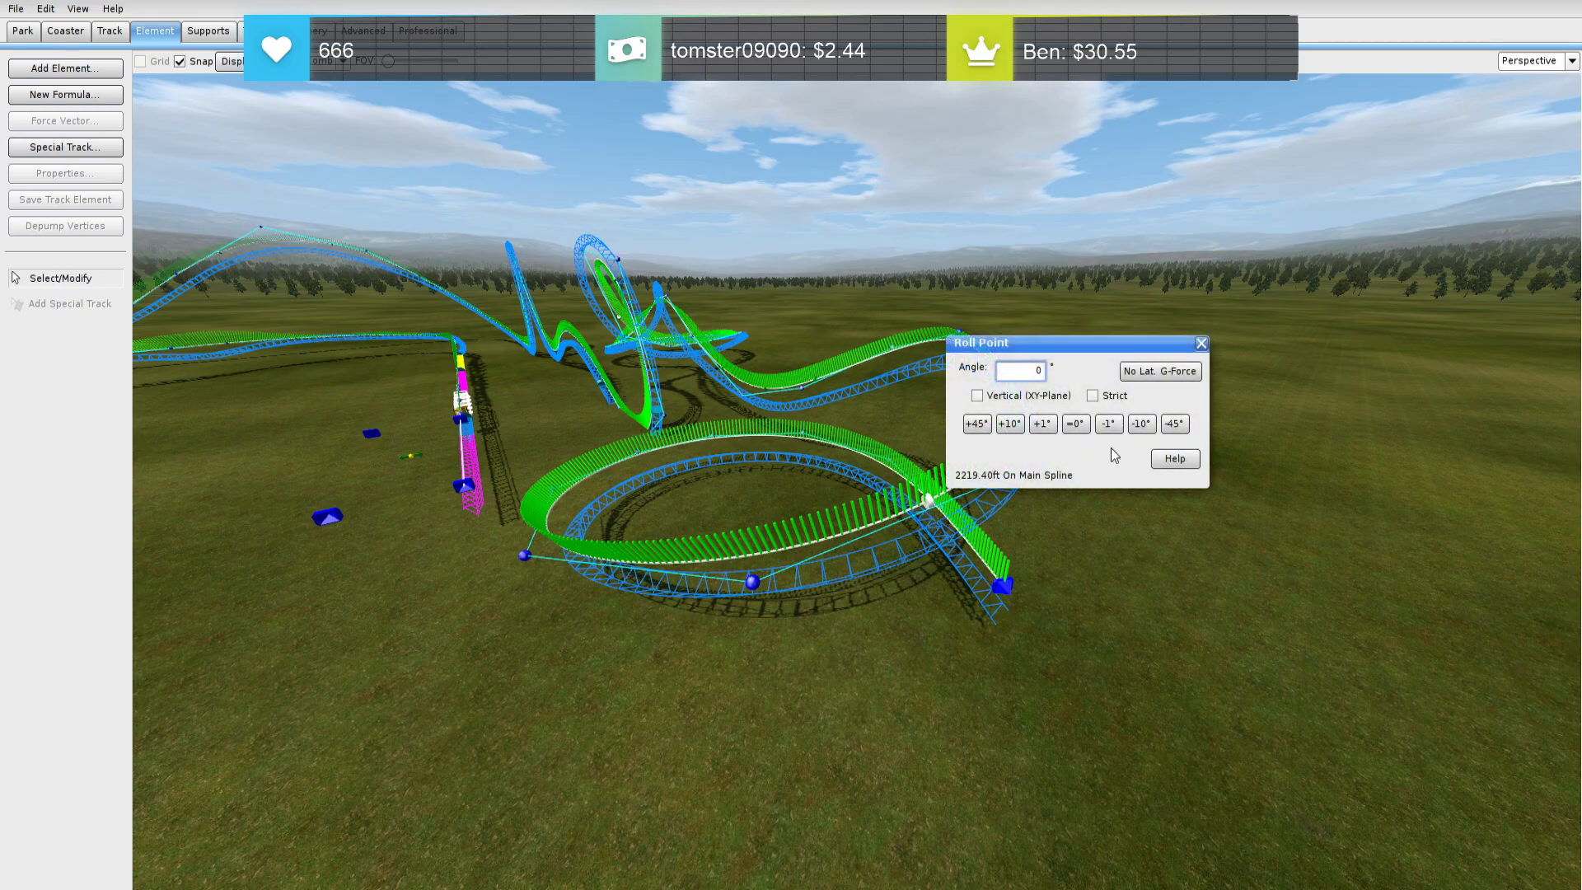
click(1201, 343)
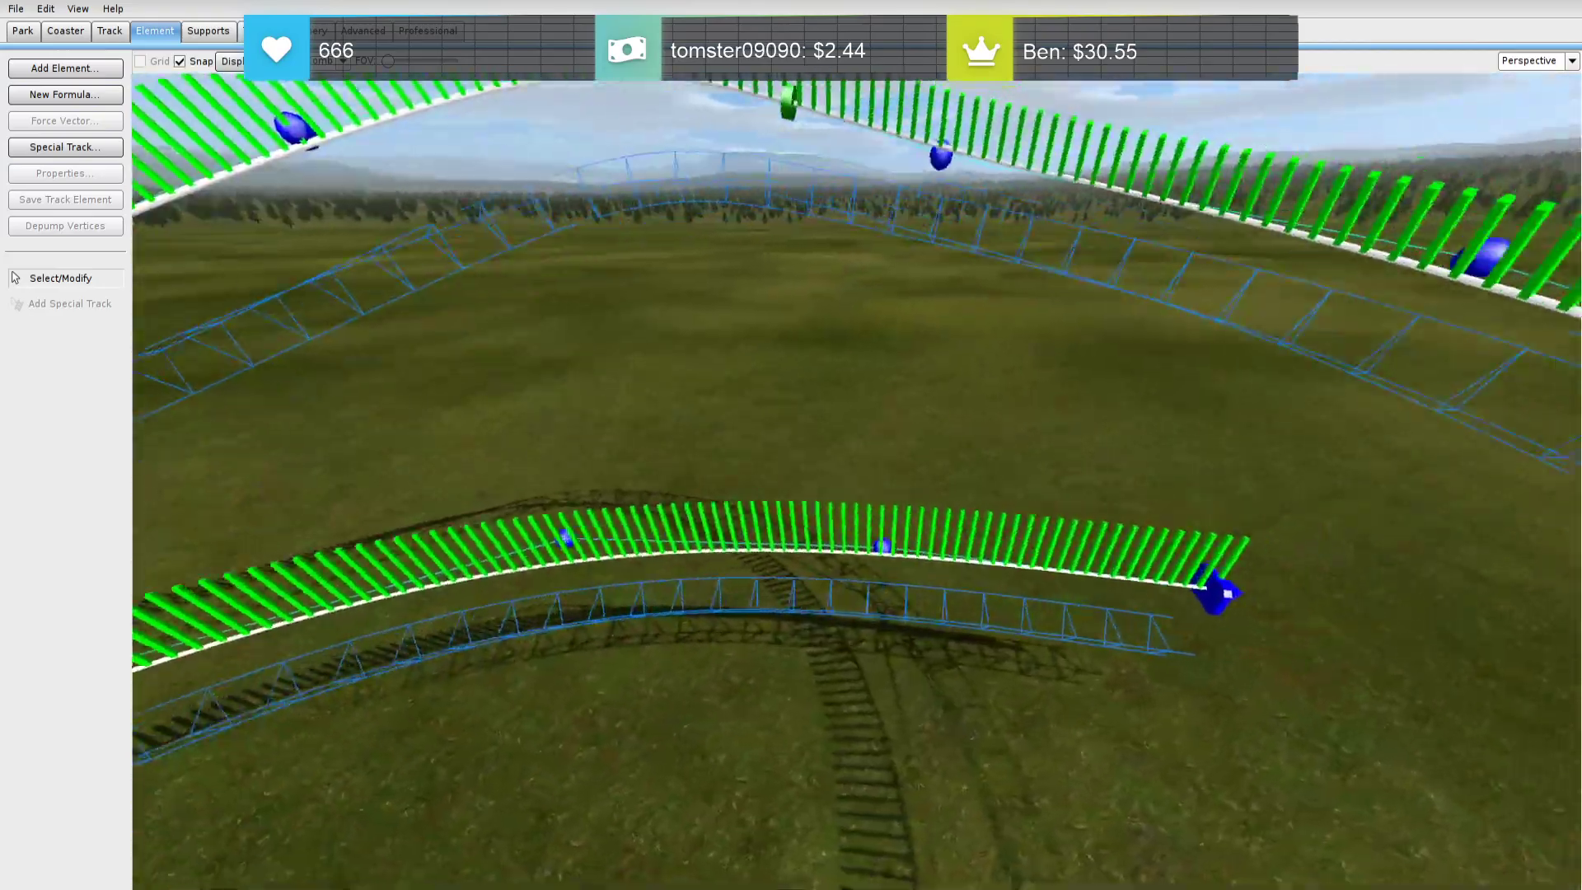
Select the hill and helix vertices together and lower the whole section
right_drag(1099, 321, 1102, 370)
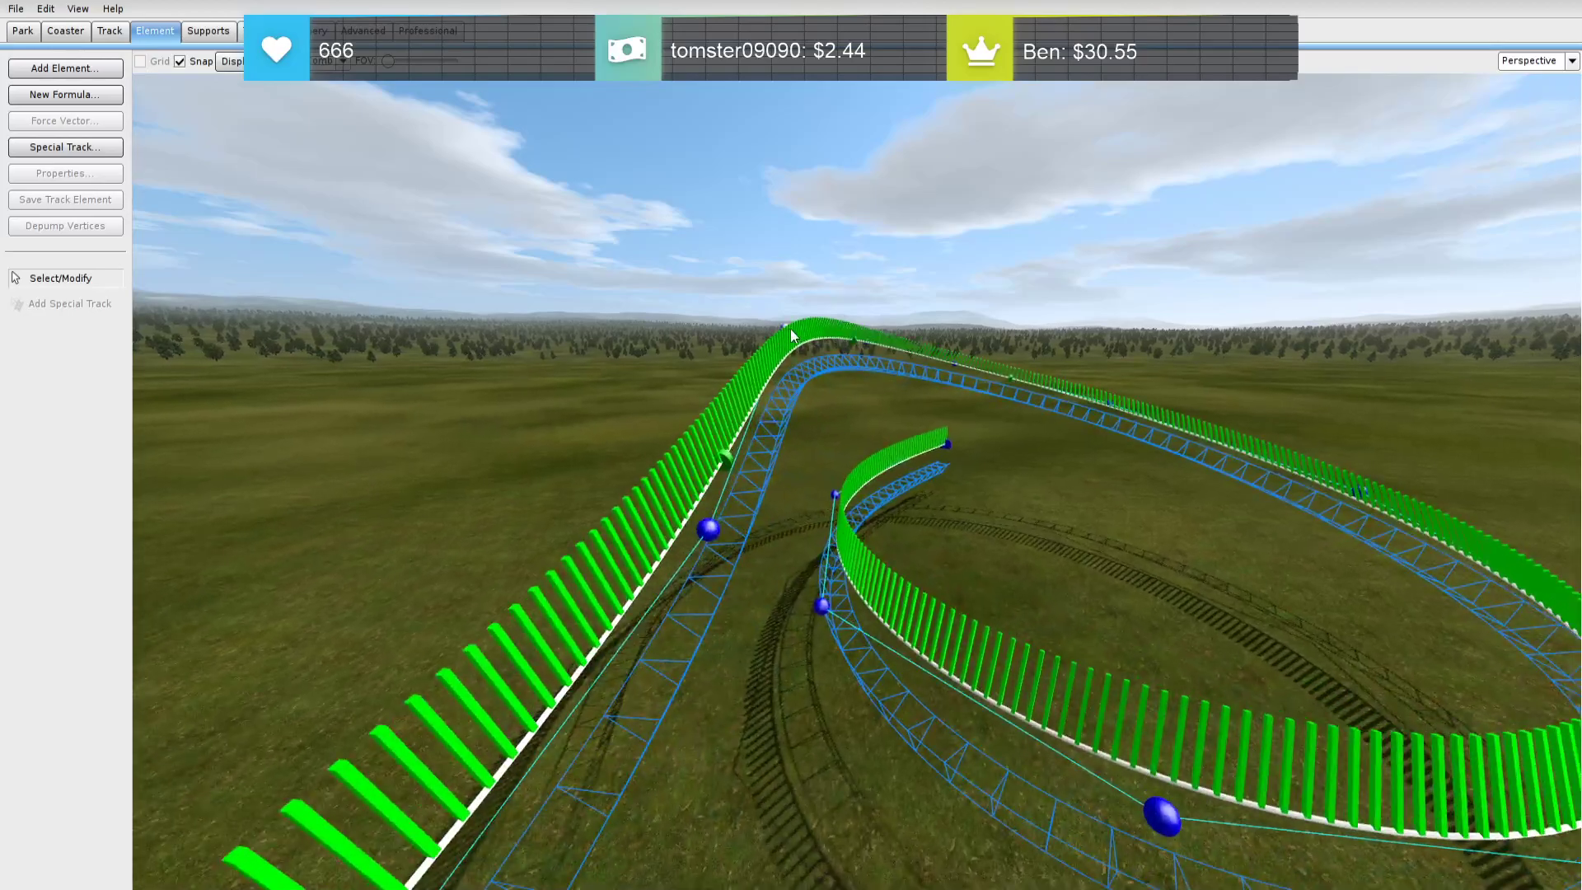
click(822, 331)
middle_drag(822, 331, 799, 371)
scroll(791, 444, down, 8)
scroll(791, 444, up, 5)
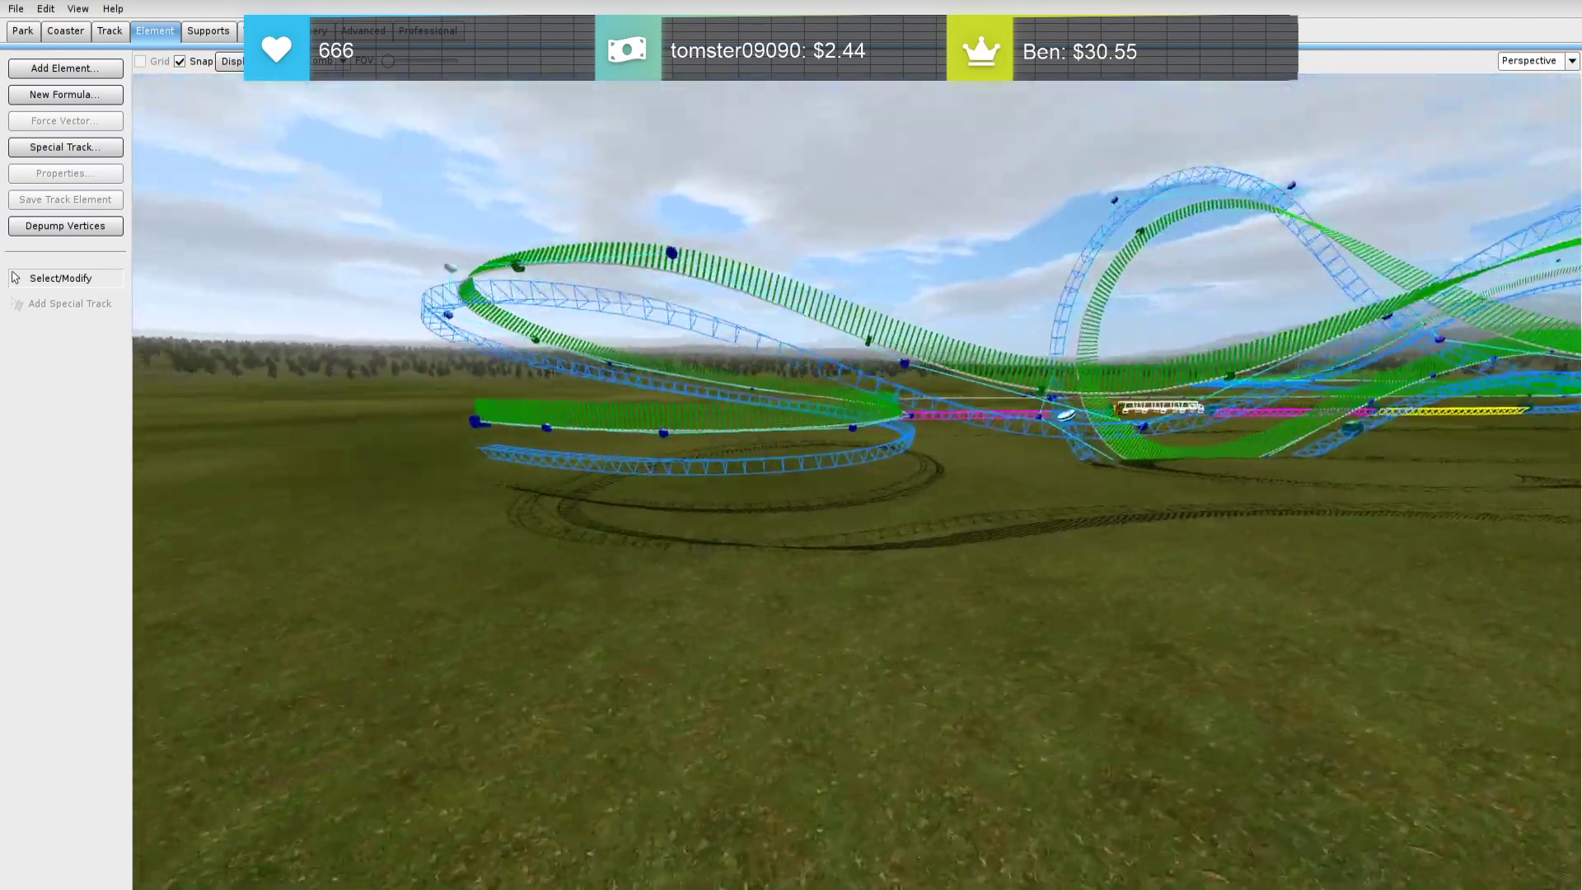
mouse_move(877, 522)
right_down()
mouse_move(775, 453)
mouse_move(848, 560)
mouse_move(877, 521)
right_up()
drag(931, 517, 610, 206)
drag(714, 352, 712, 394)
mouse_move(711, 394)
right_down()
mouse_move(568, 527)
mouse_move(593, 346)
mouse_move(699, 402)
right_up()
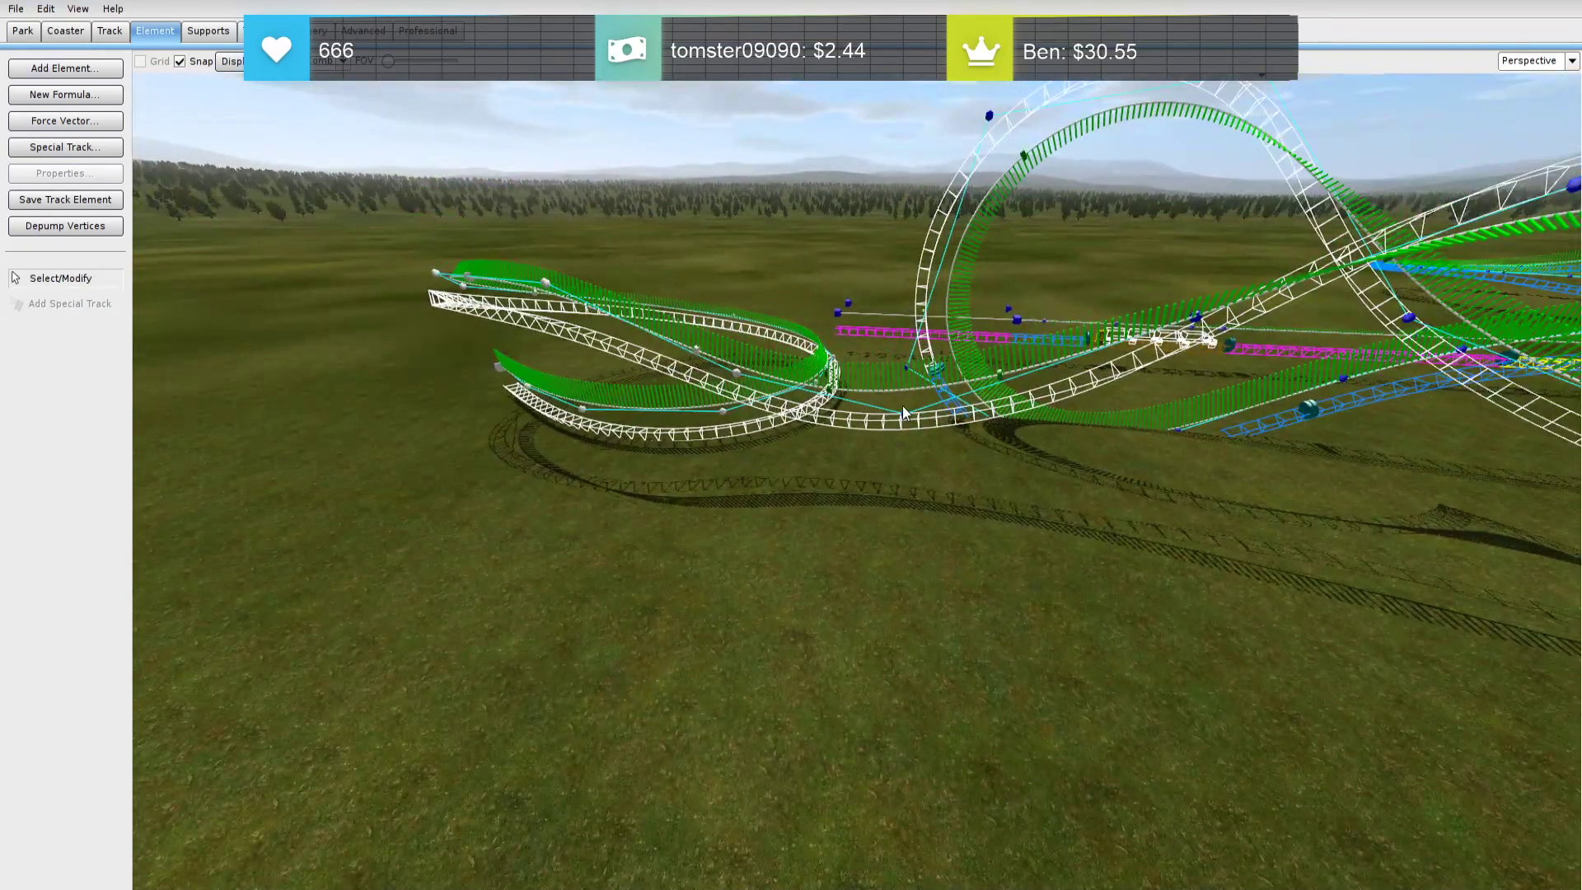
Lower the vertex at the bottom of the valley leading into the hill
click(905, 422)
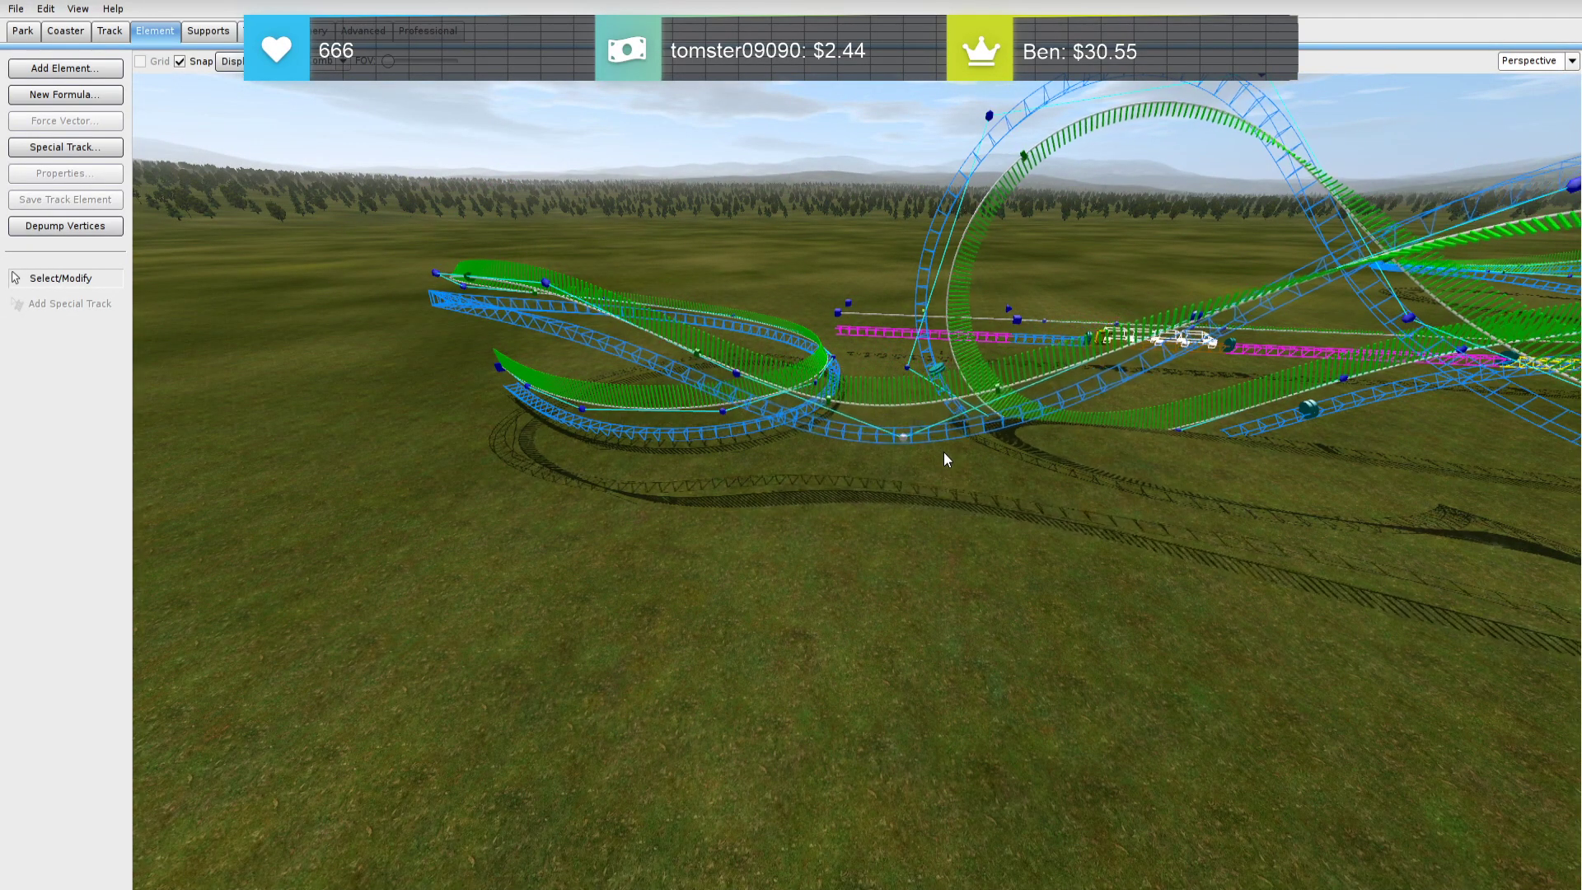
right_drag(944, 458, 758, 445)
mouse_move(868, 517)
right_down()
mouse_move(824, 502)
mouse_move(869, 516)
right_up()
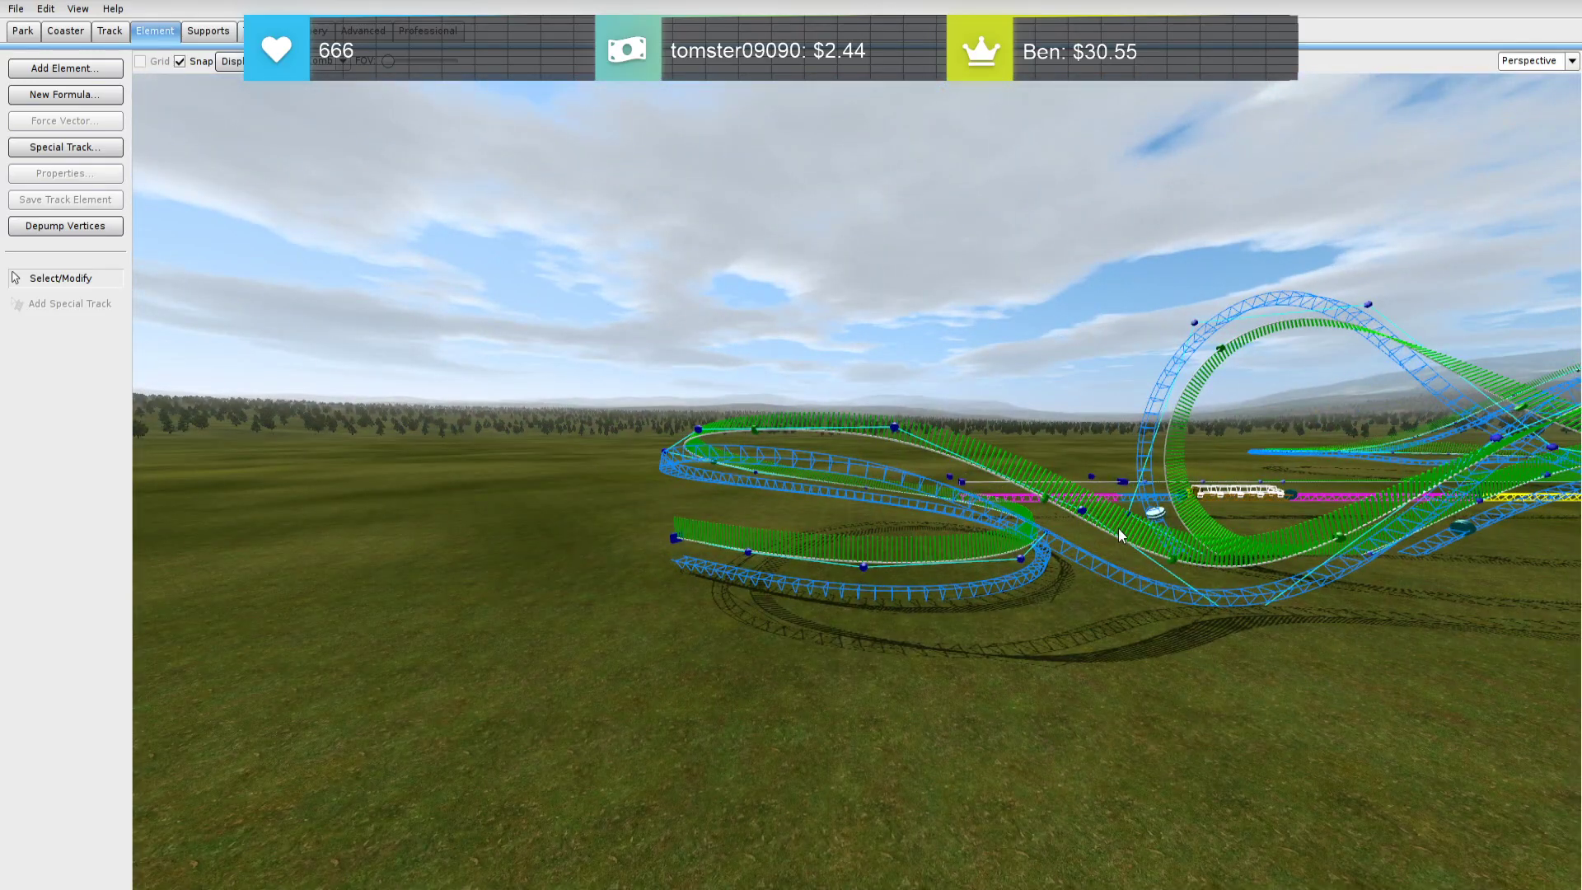
mouse_move(1124, 552)
right_down()
mouse_move(1112, 651)
mouse_move(1124, 552)
right_up()
mouse_move(896, 440)
right_down()
mouse_move(832, 371)
mouse_move(849, 502)
mouse_move(897, 440)
right_up()
Insert a vertex on either side of the valley's lowest vertex
click(110, 31)
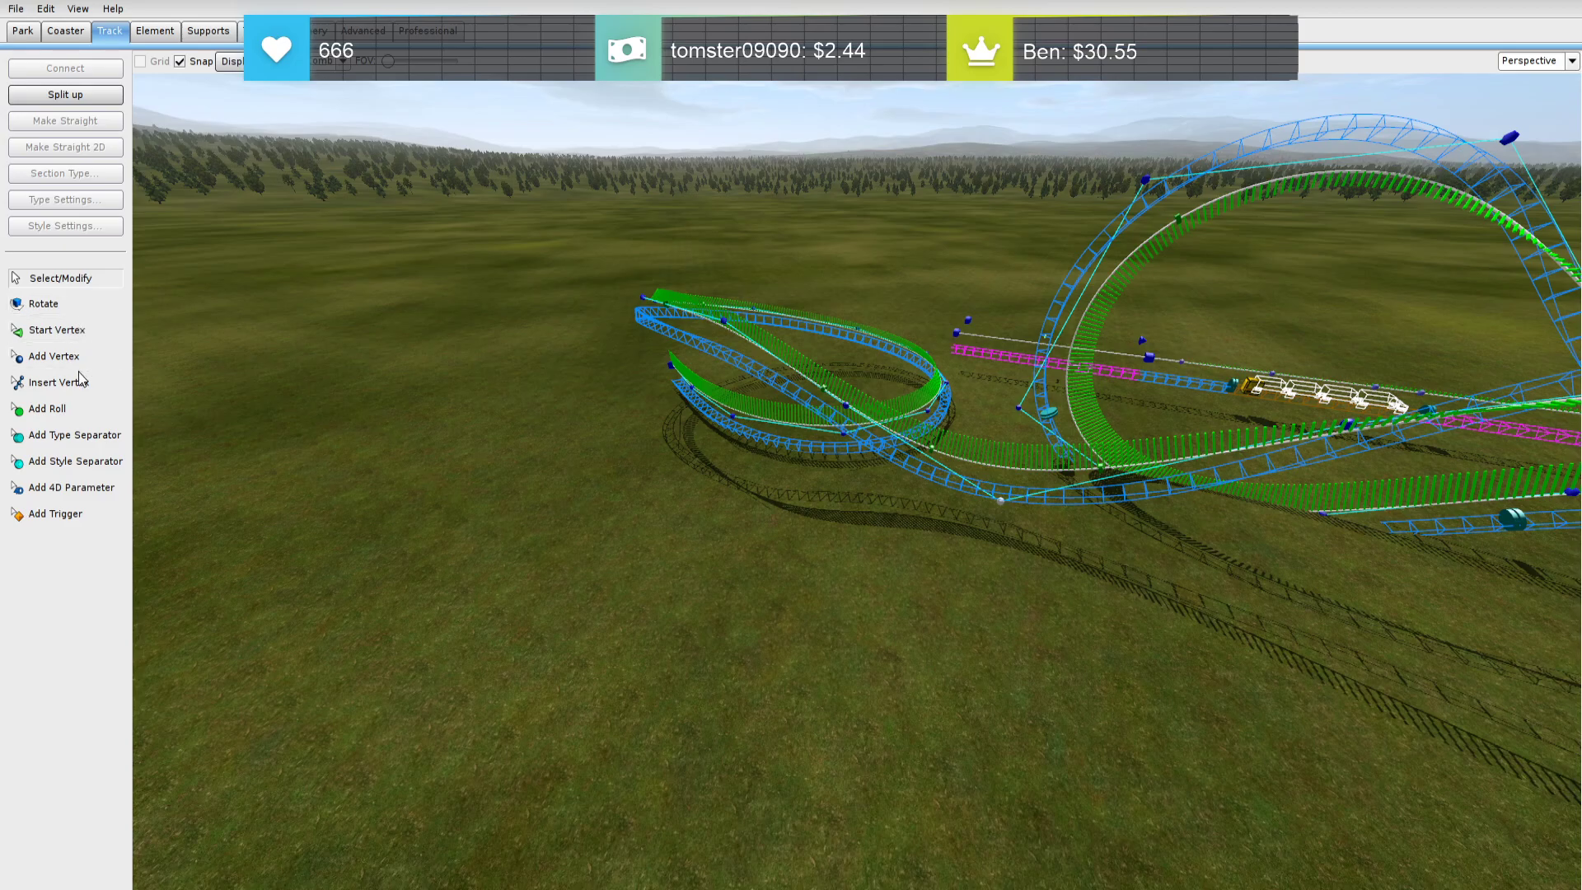
click(1183, 477)
drag(883, 447, 896, 511)
click(920, 468)
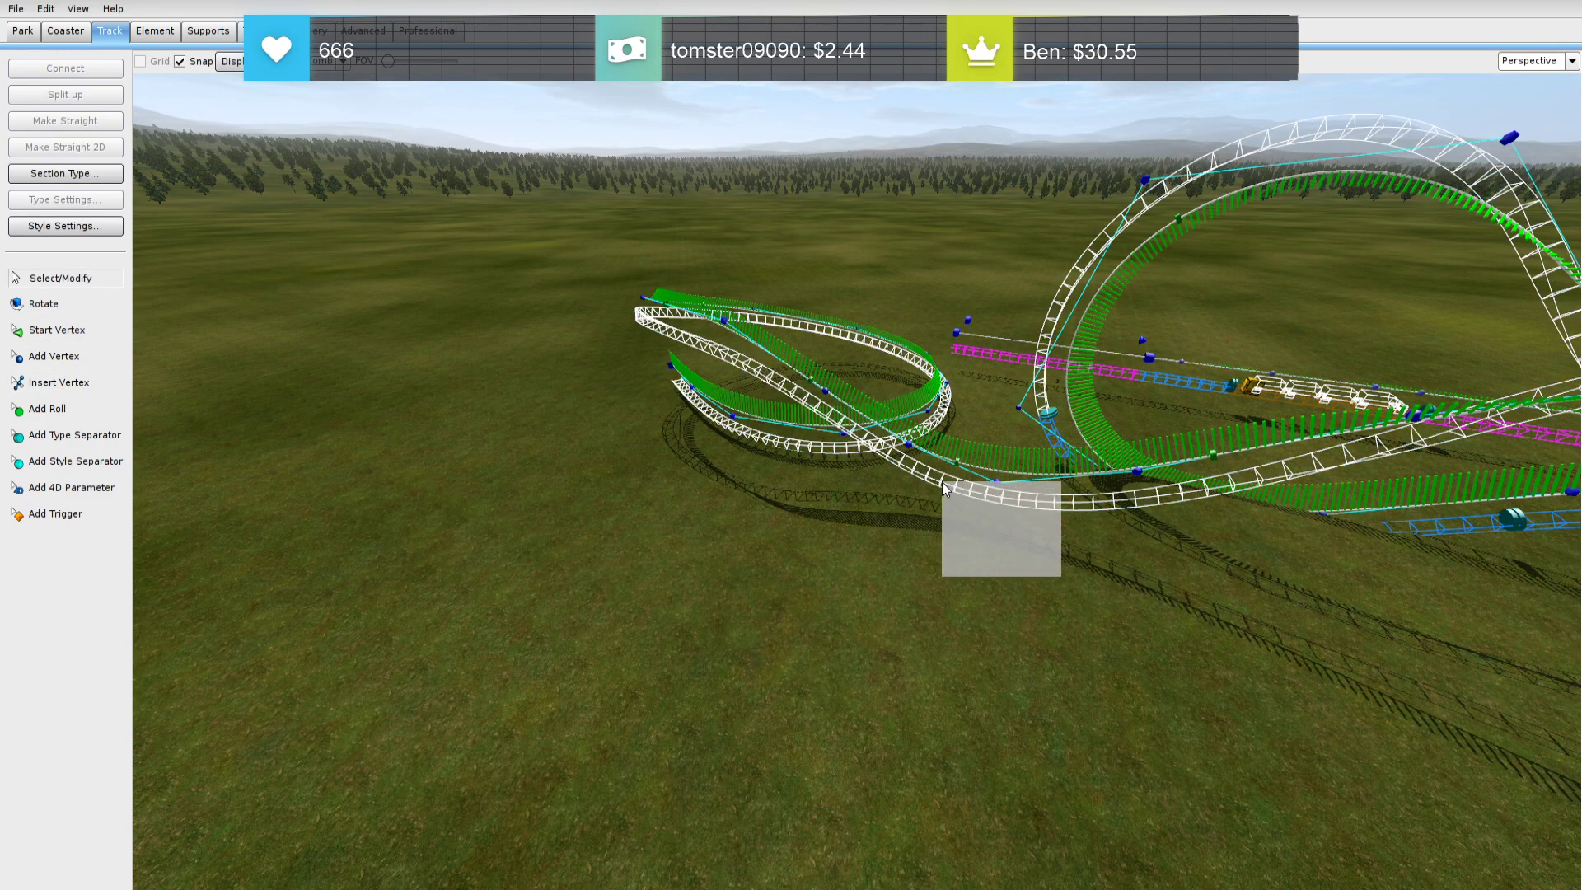
Select the vertices of the hill and helix together and depump them to smooth the track
drag(970, 517, 767, 366)
drag(469, 194, 908, 516)
key(w)
right_drag(908, 516, 858, 356)
key(d)
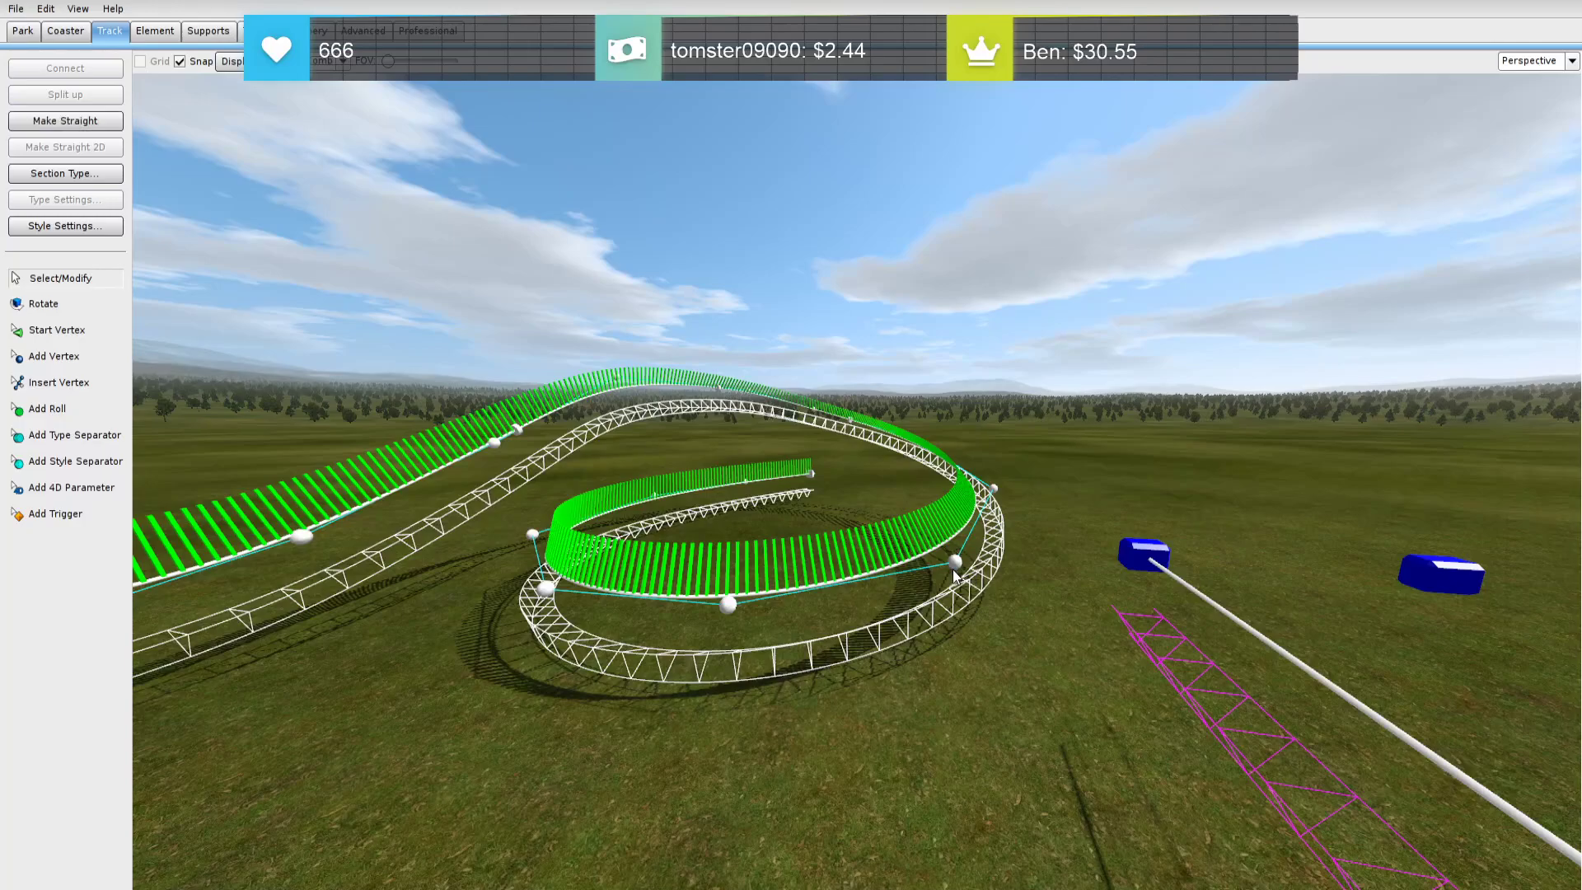
click(152, 34)
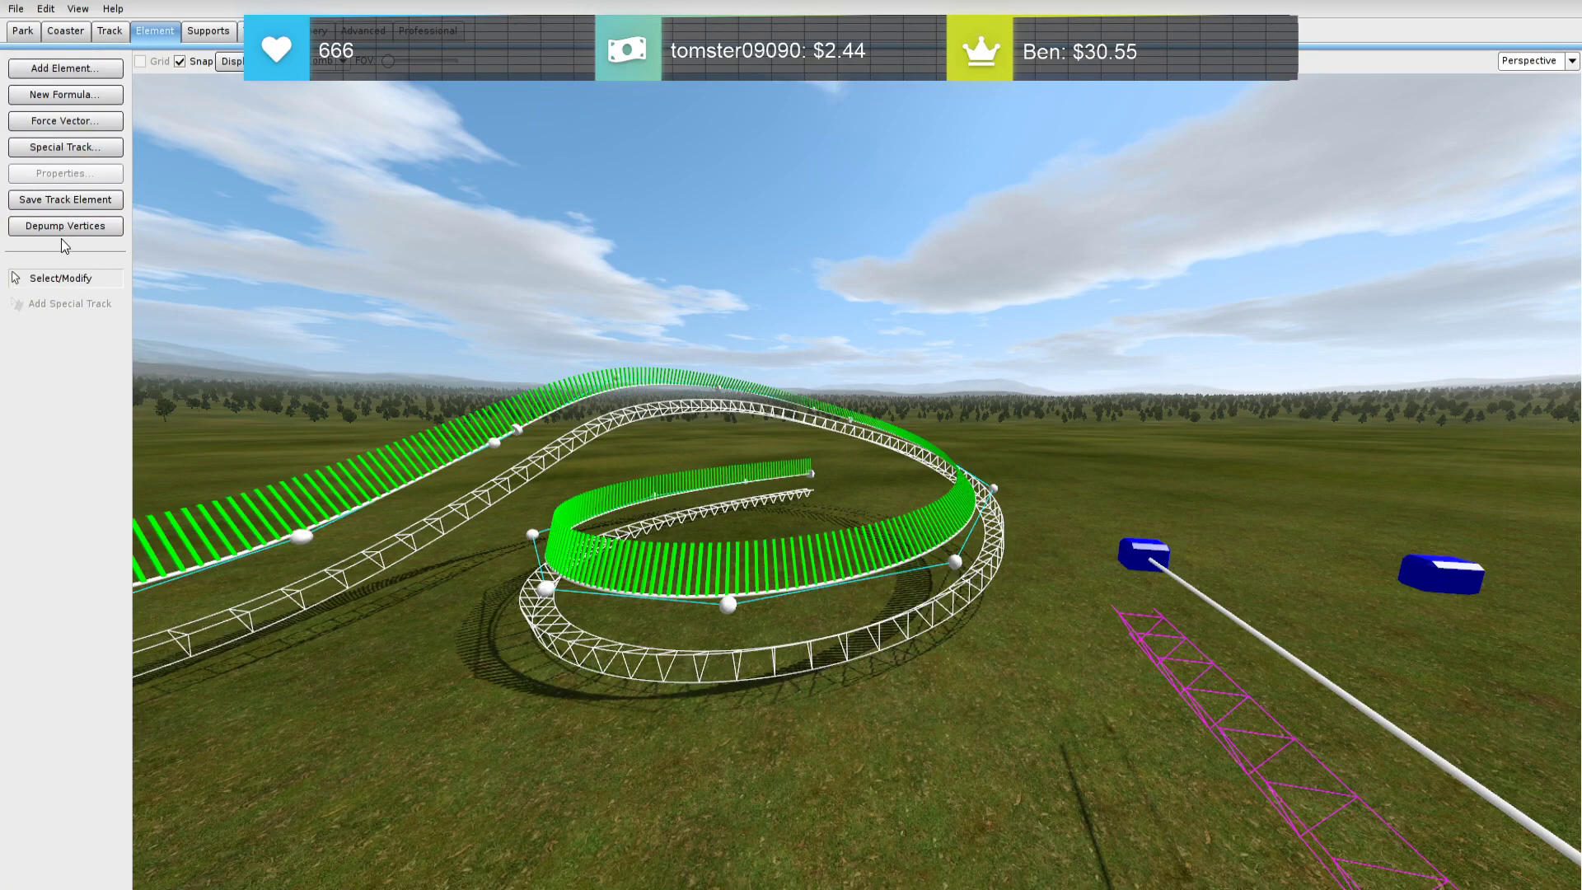
click(66, 225)
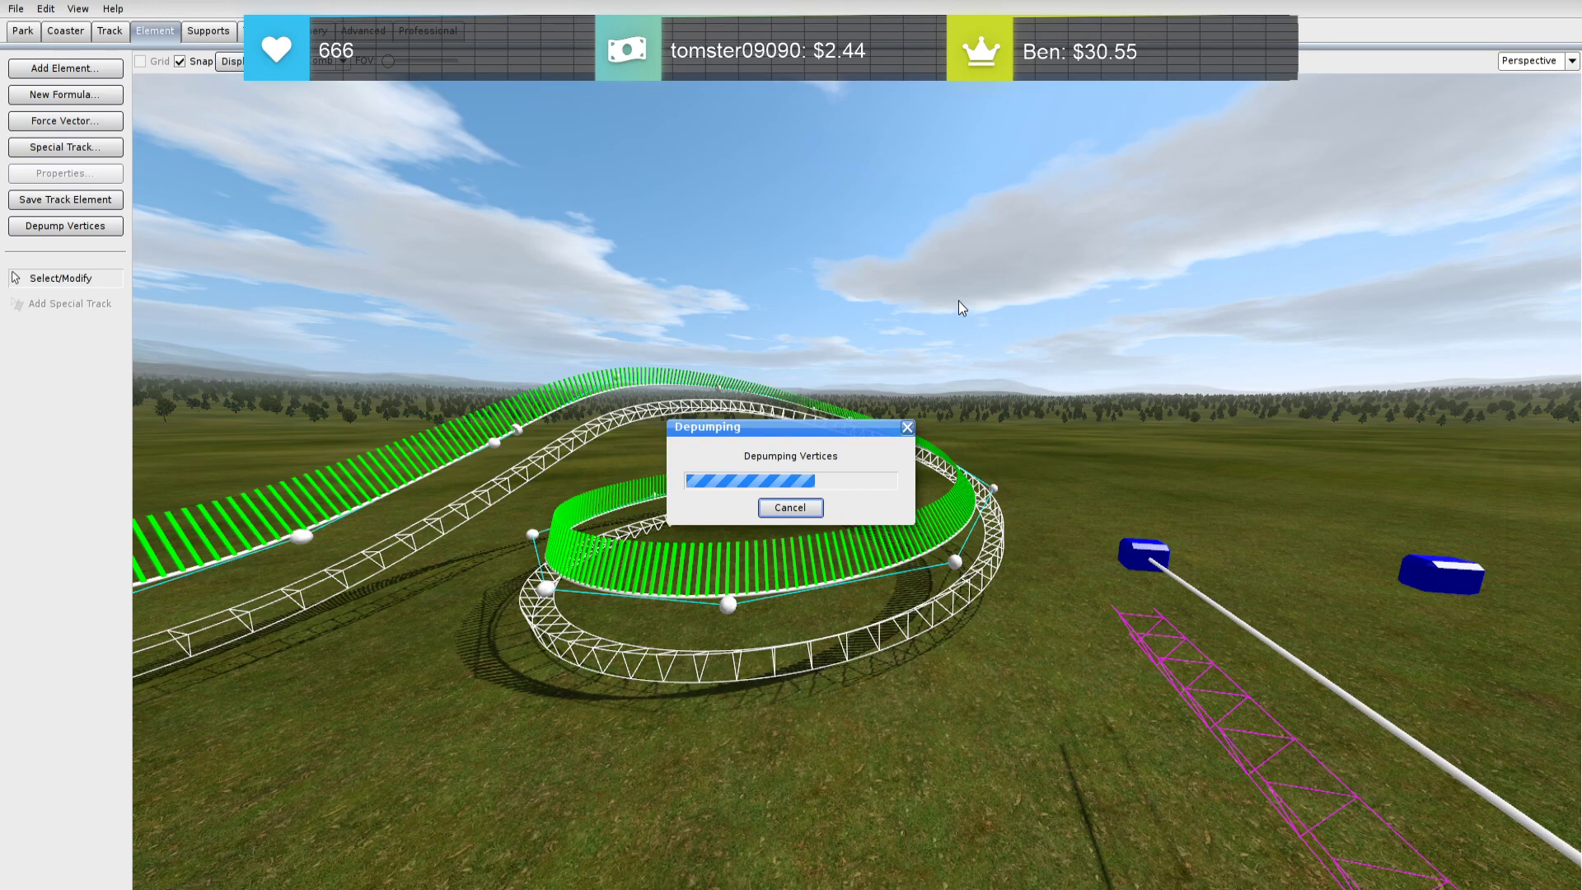
click(934, 286)
Recalculate the roll points on the hill's climb and at its crest for no lateral G-force
key(a)
right_drag(934, 286, 988, 309)
right_drag(944, 365, 933, 358)
key(w)
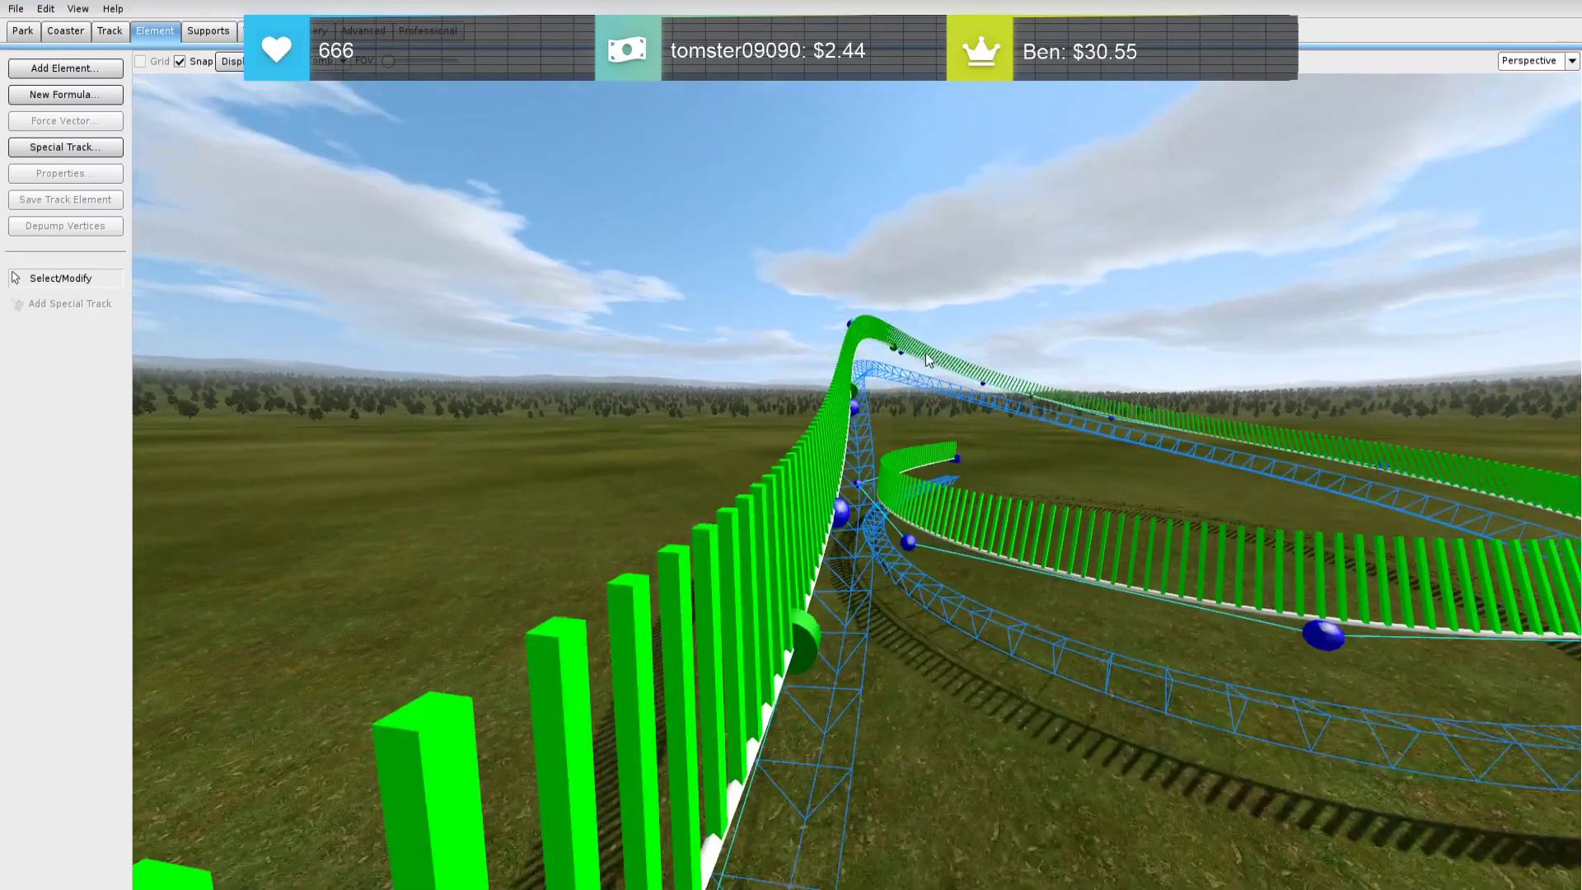
double_click(850, 386)
click(1181, 371)
click(1201, 343)
right_drag(1199, 346, 1154, 333)
key(d)
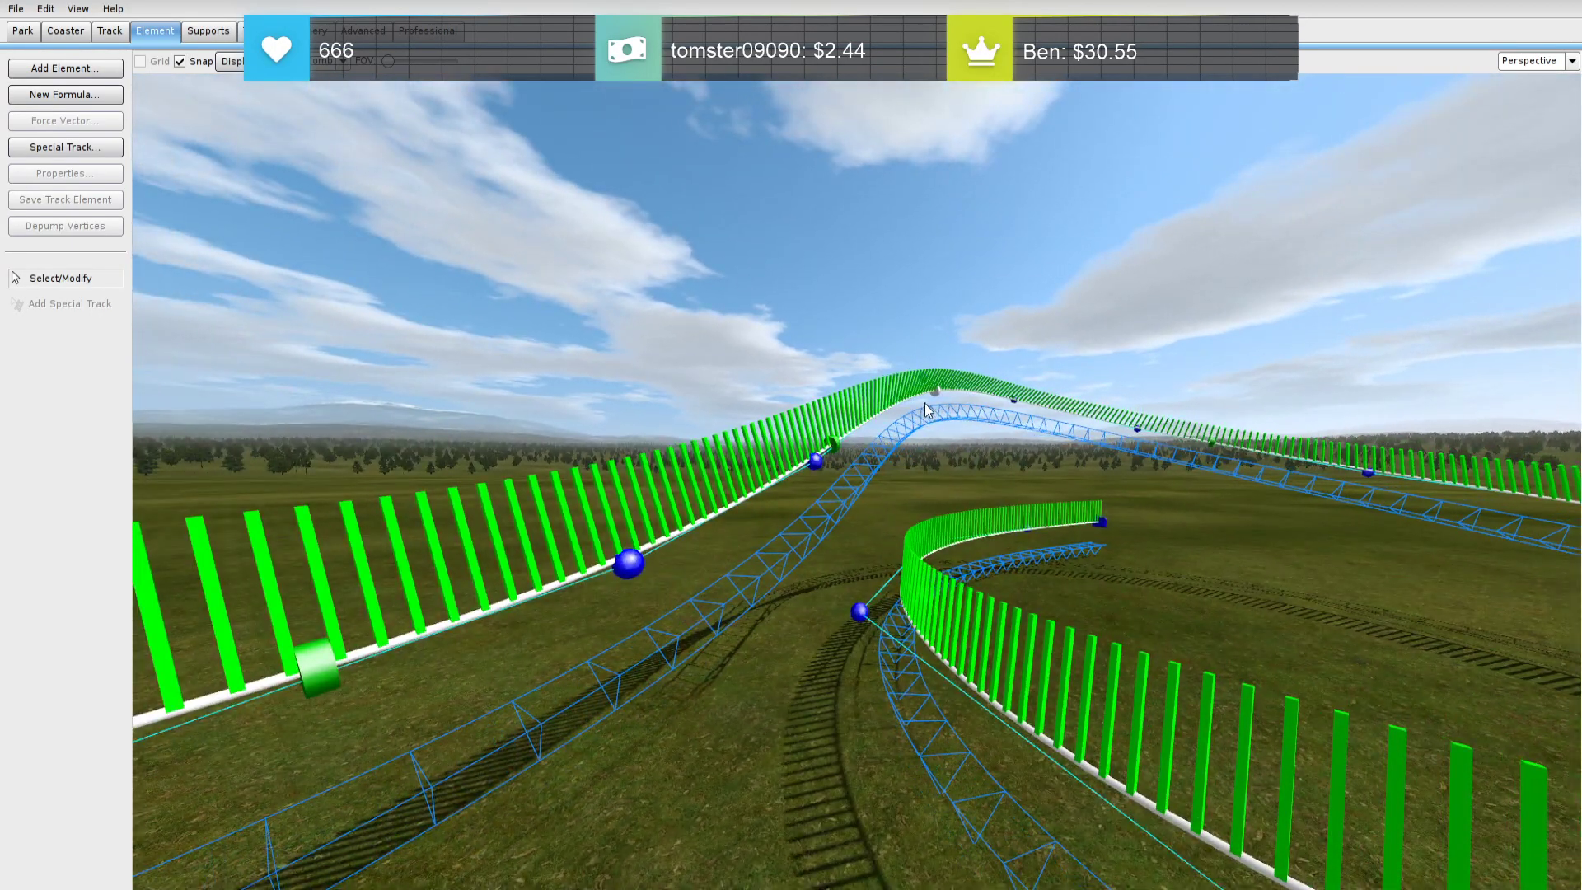
double_click(938, 395)
click(1181, 371)
click(1201, 342)
Display the track as a G-Force Comb and open the settings of the roll point on the descent into the helix
key(a)
key(w)
mouse_move(1190, 419)
right_down()
mouse_move(1188, 356)
mouse_move(1219, 432)
mouse_move(1210, 463)
mouse_move(1188, 430)
right_up()
key(d)
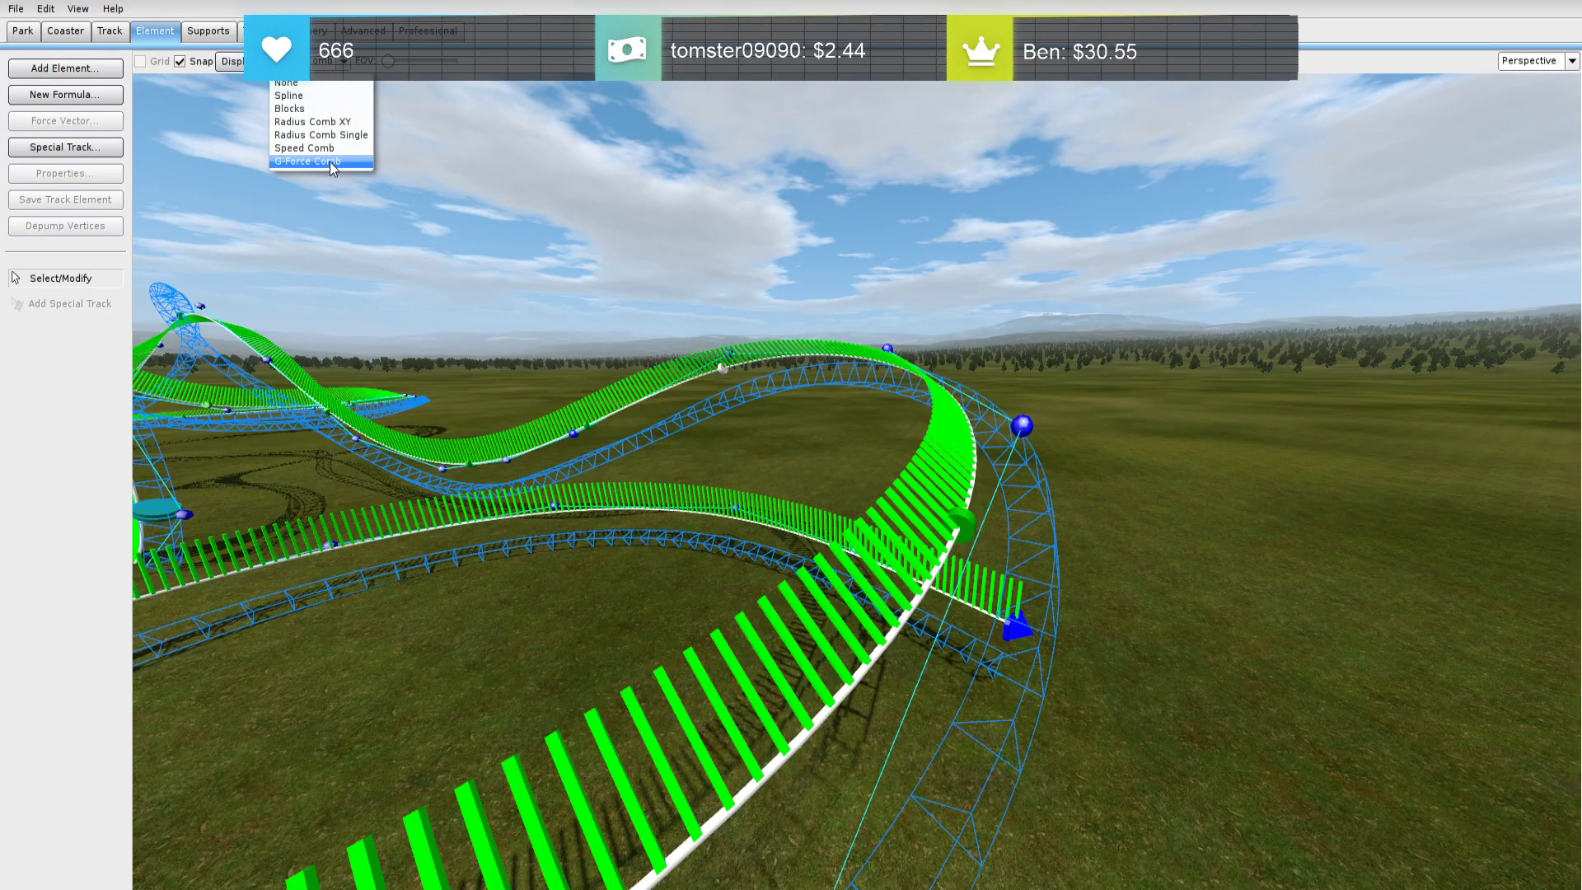
click(331, 162)
key(w)
right_drag(620, 280, 947, 321)
key(a)
key(w)
key(s)
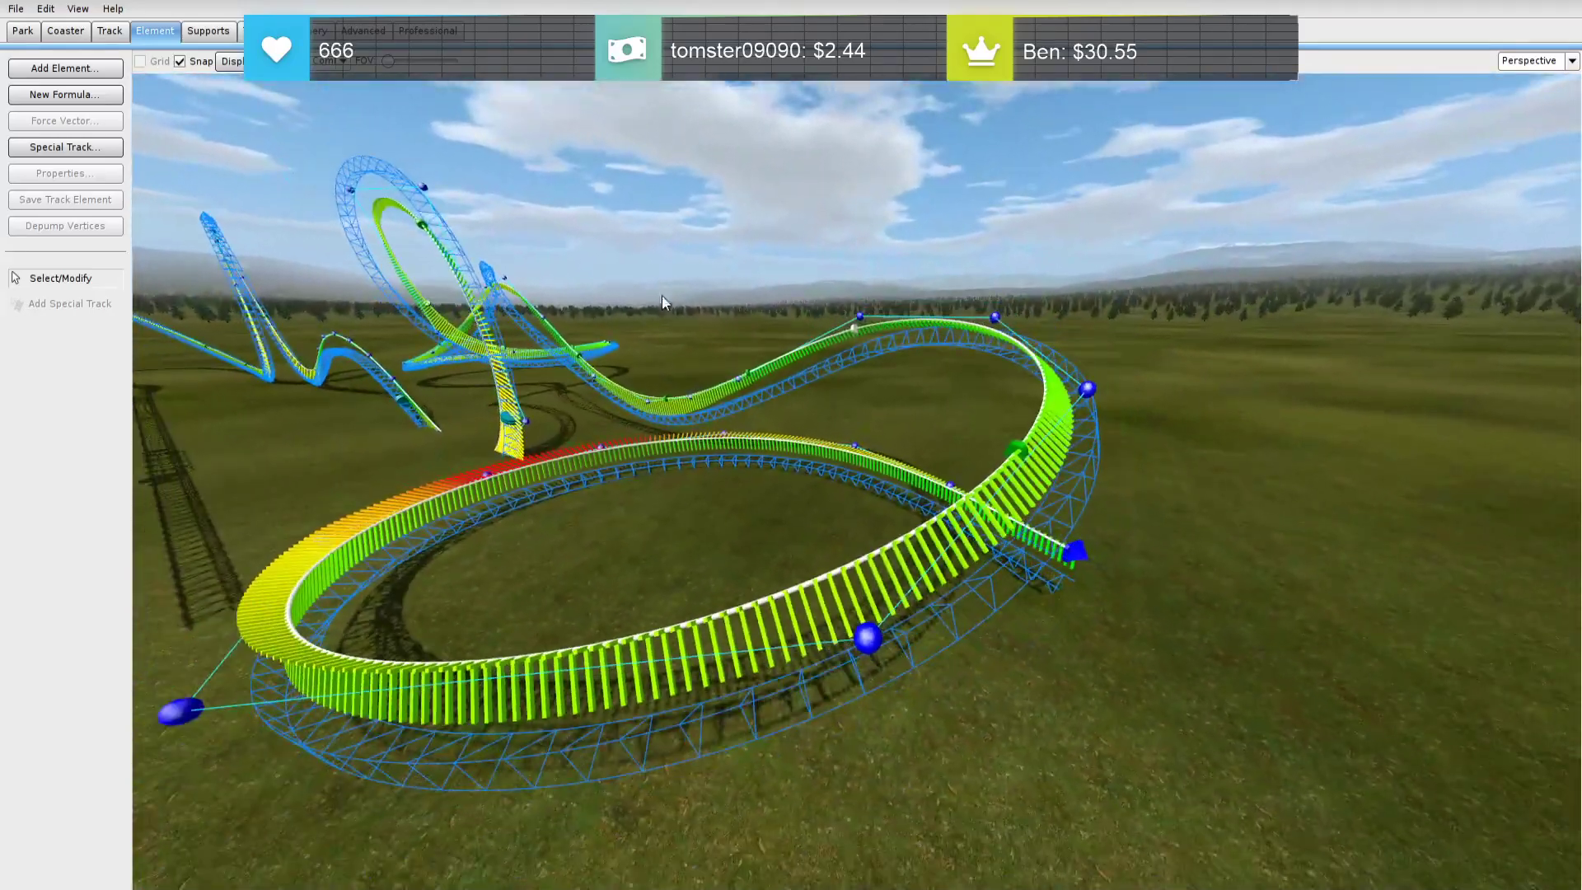
double_click(1020, 459)
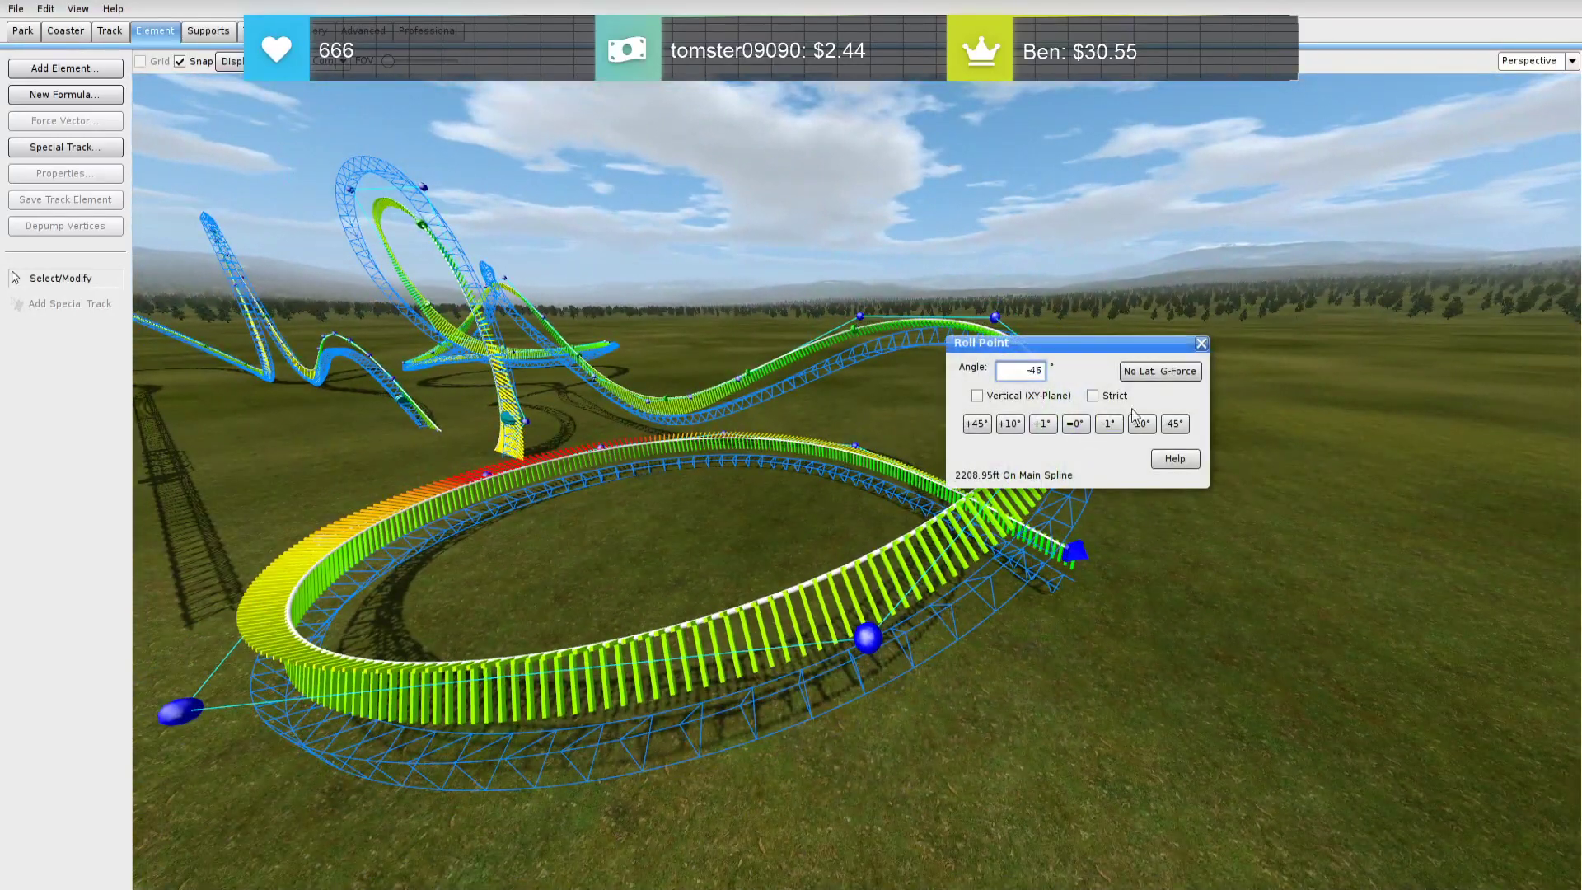
click(1201, 343)
right_drag(1201, 343, 982, 452)
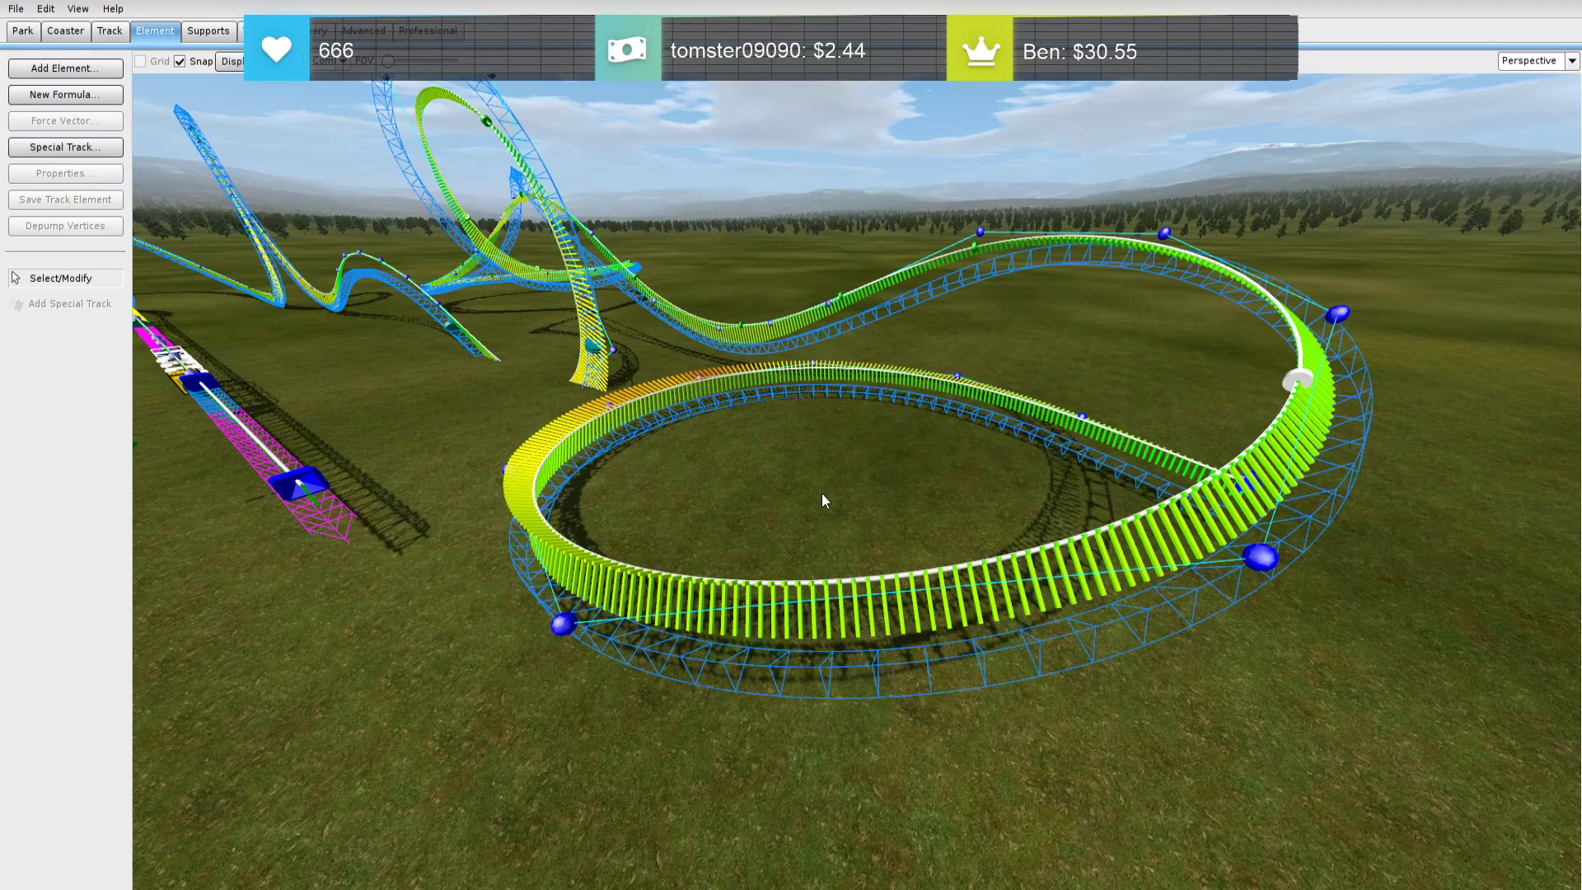
Add a roll point on the far curve of the helix and set it to no lateral G-force
click(554, 564)
double_click(557, 533)
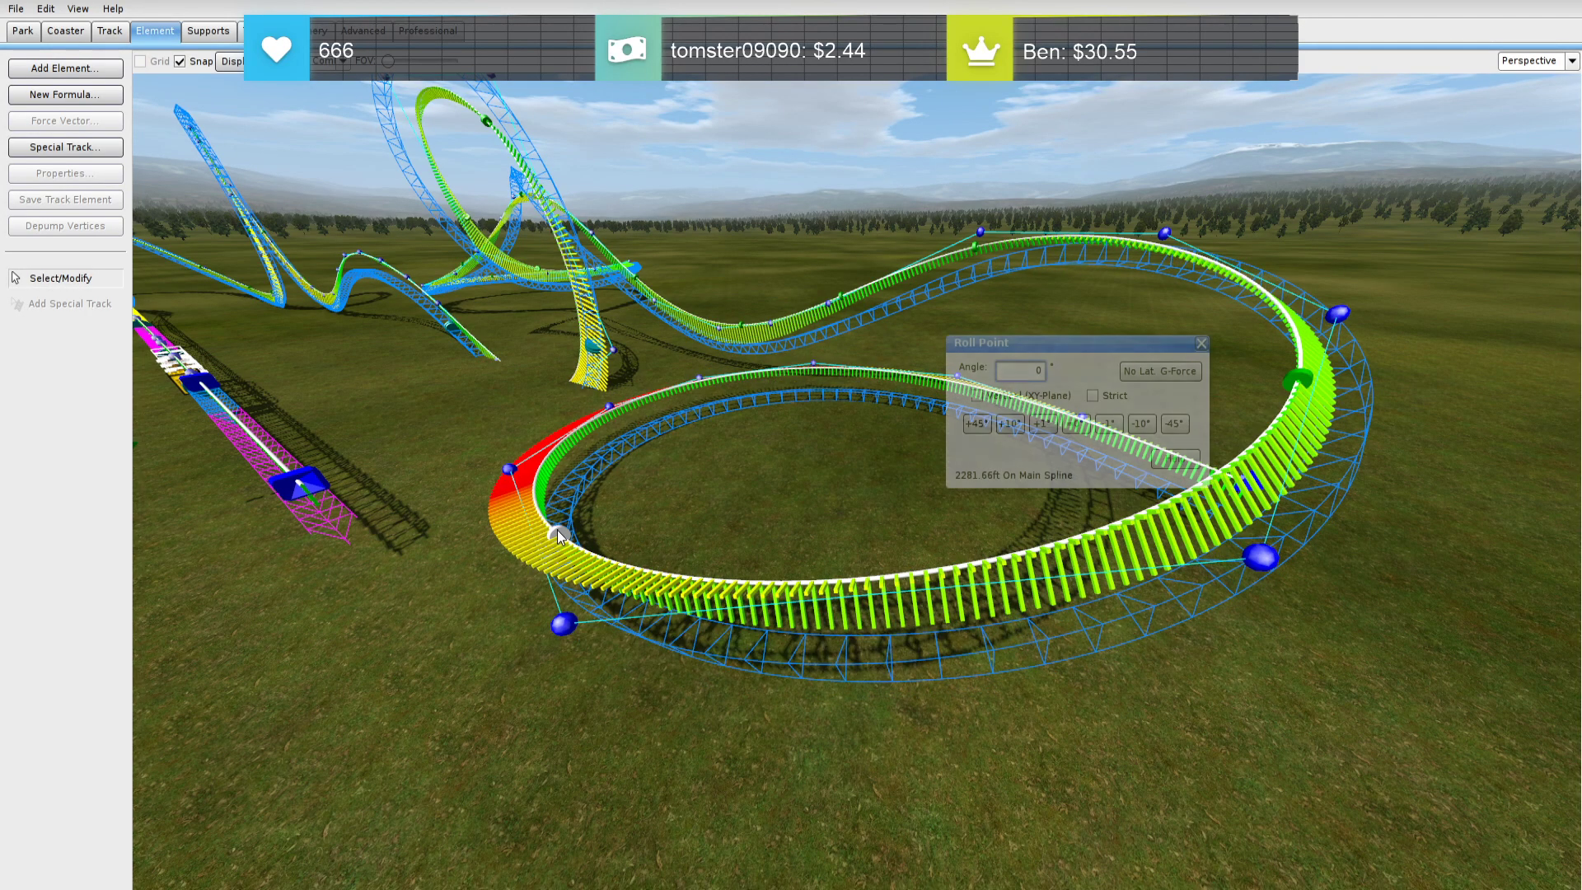
click(1184, 373)
click(1201, 343)
Add another roll point beyond that curve, towards the helix exit, and set it to no lateral G-force
right_drag(1033, 388, 991, 419)
click(864, 410)
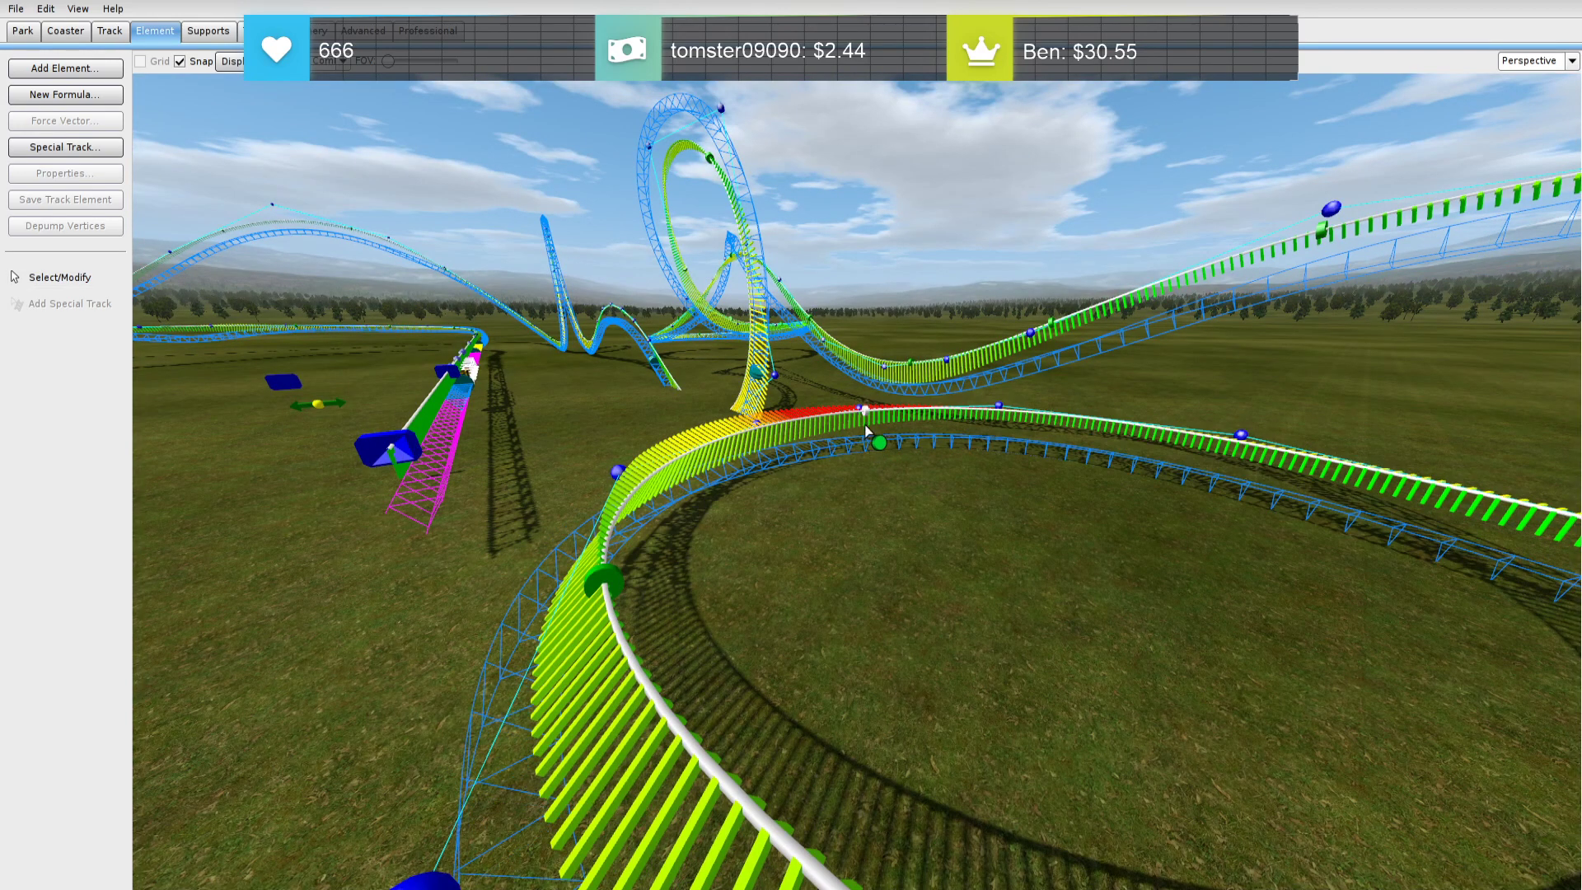
double_click(865, 412)
click(1194, 375)
click(1202, 344)
Lower the last three vertices at the exit end of the helix
right_drag(1153, 371, 1285, 375)
mouse_move(1020, 422)
right_down()
mouse_move(1108, 416)
mouse_move(1087, 486)
mouse_move(1020, 422)
right_up()
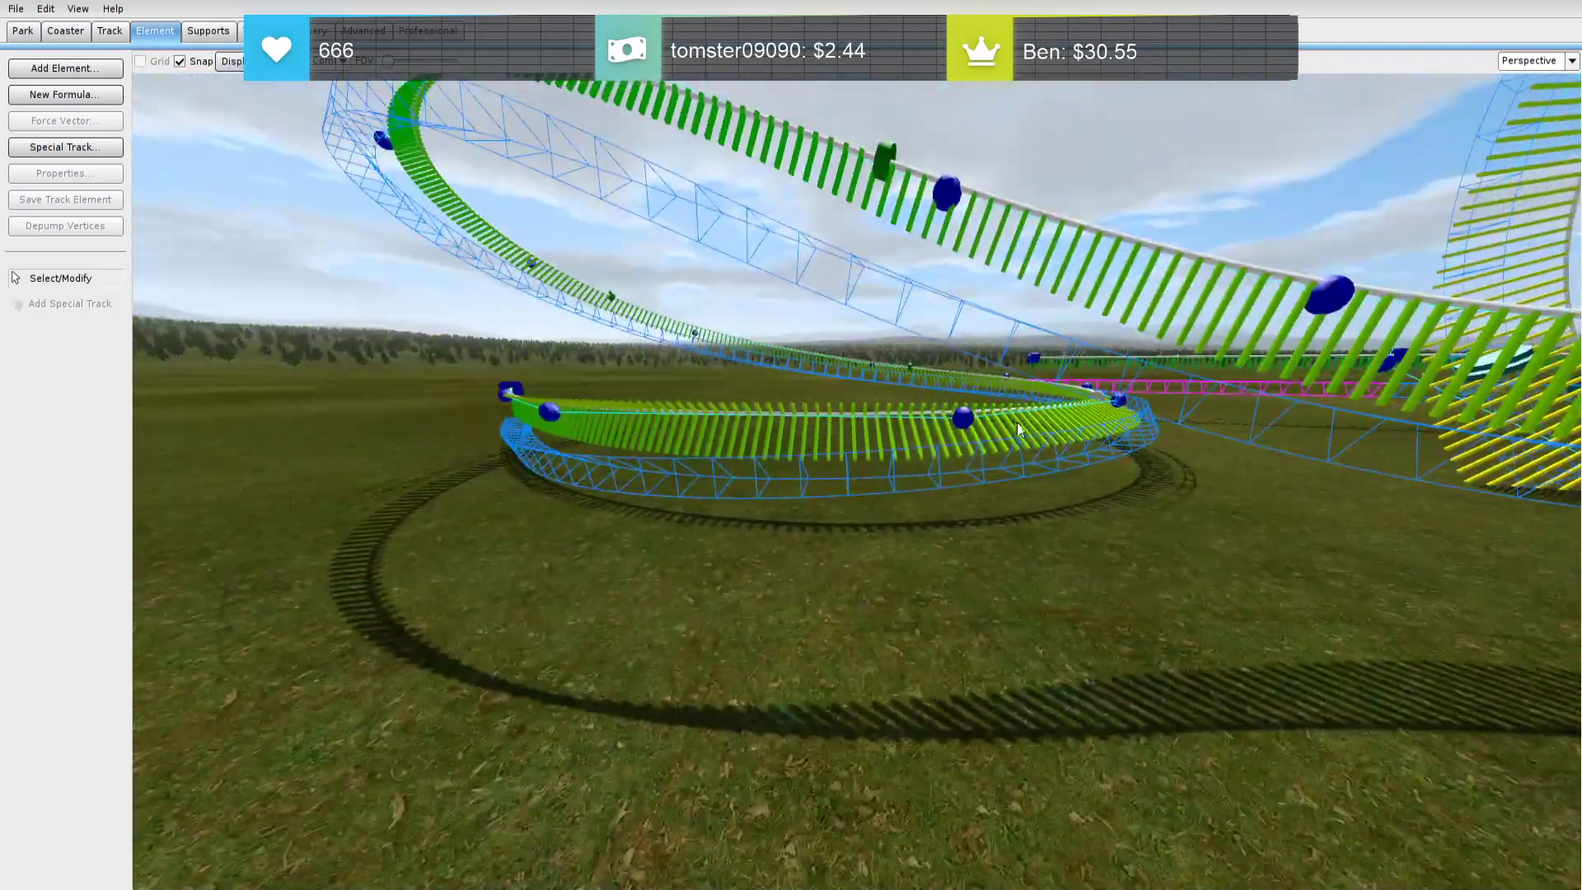
drag(967, 418, 965, 473)
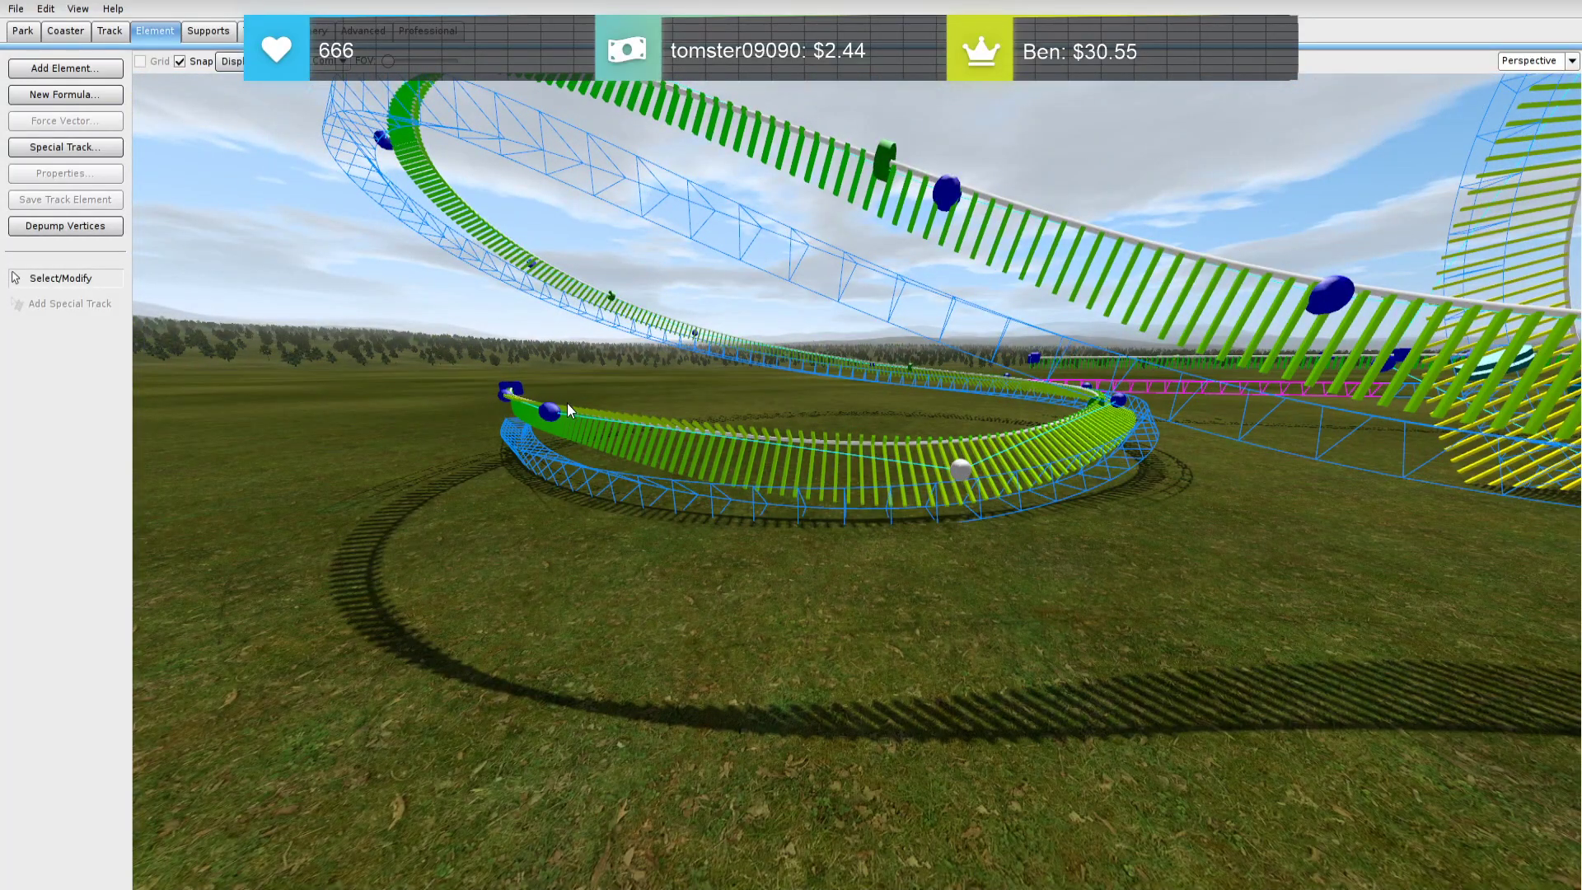
drag(550, 410, 562, 467)
mouse_move(506, 395)
mouse_down()
mouse_move(538, 399)
mouse_move(477, 384)
mouse_move(513, 413)
mouse_up()
Add a roll point on the last curve of the helix and open its roll settings
middle_drag(577, 410, 997, 486)
right_drag(807, 453, 731, 451)
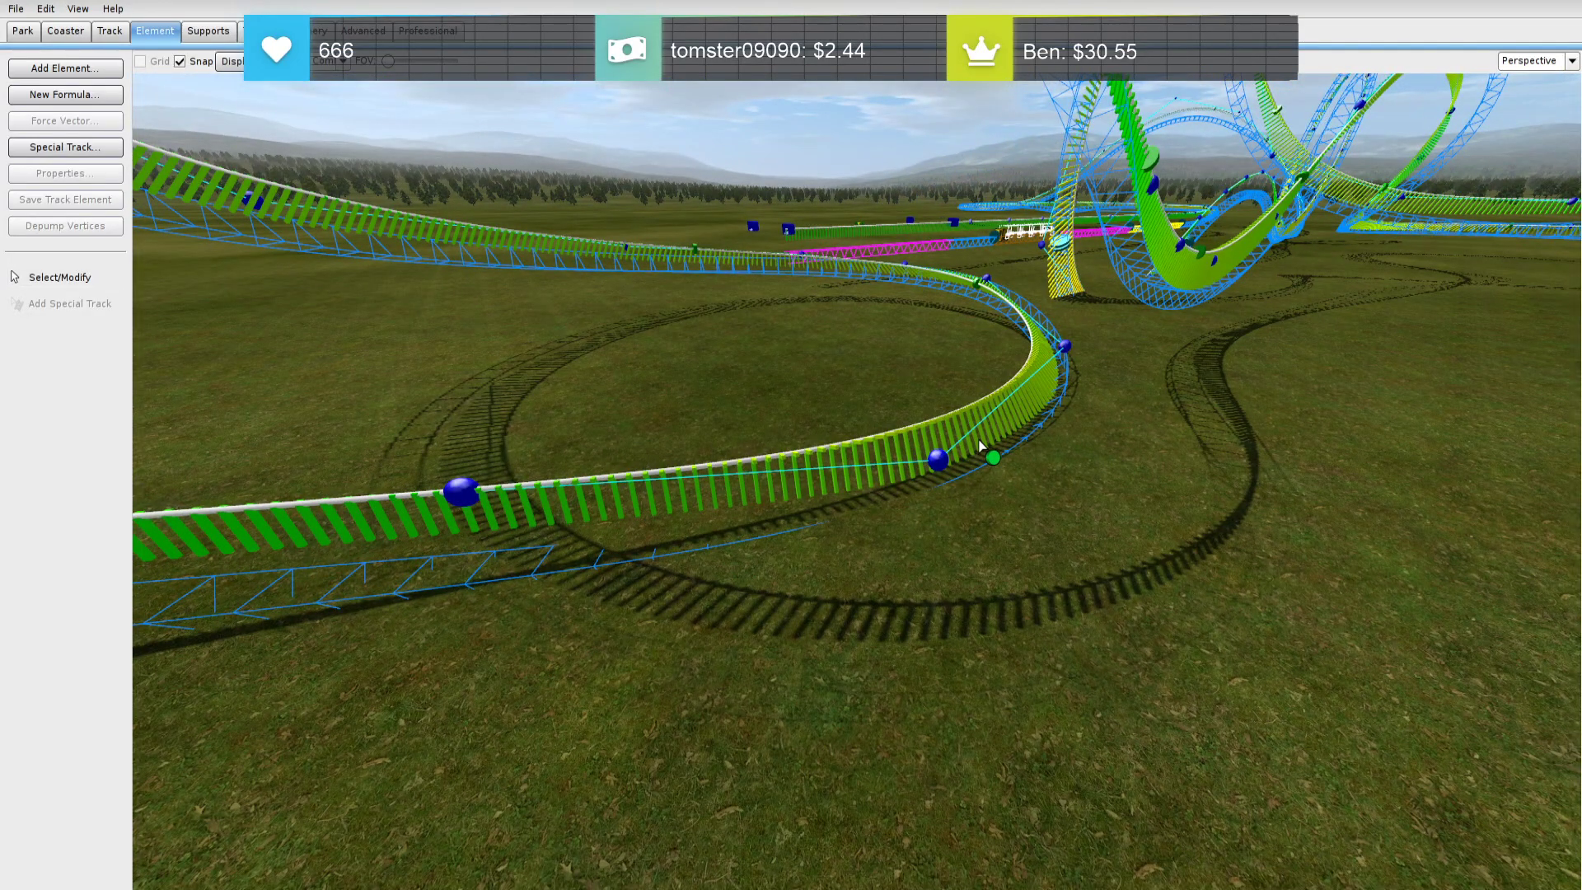
click(976, 404)
double_click(977, 404)
click(1202, 344)
Select the hill and helix vertices, switch the display to Radius Comb Single and depump the selection
right_drag(1202, 345, 1137, 380)
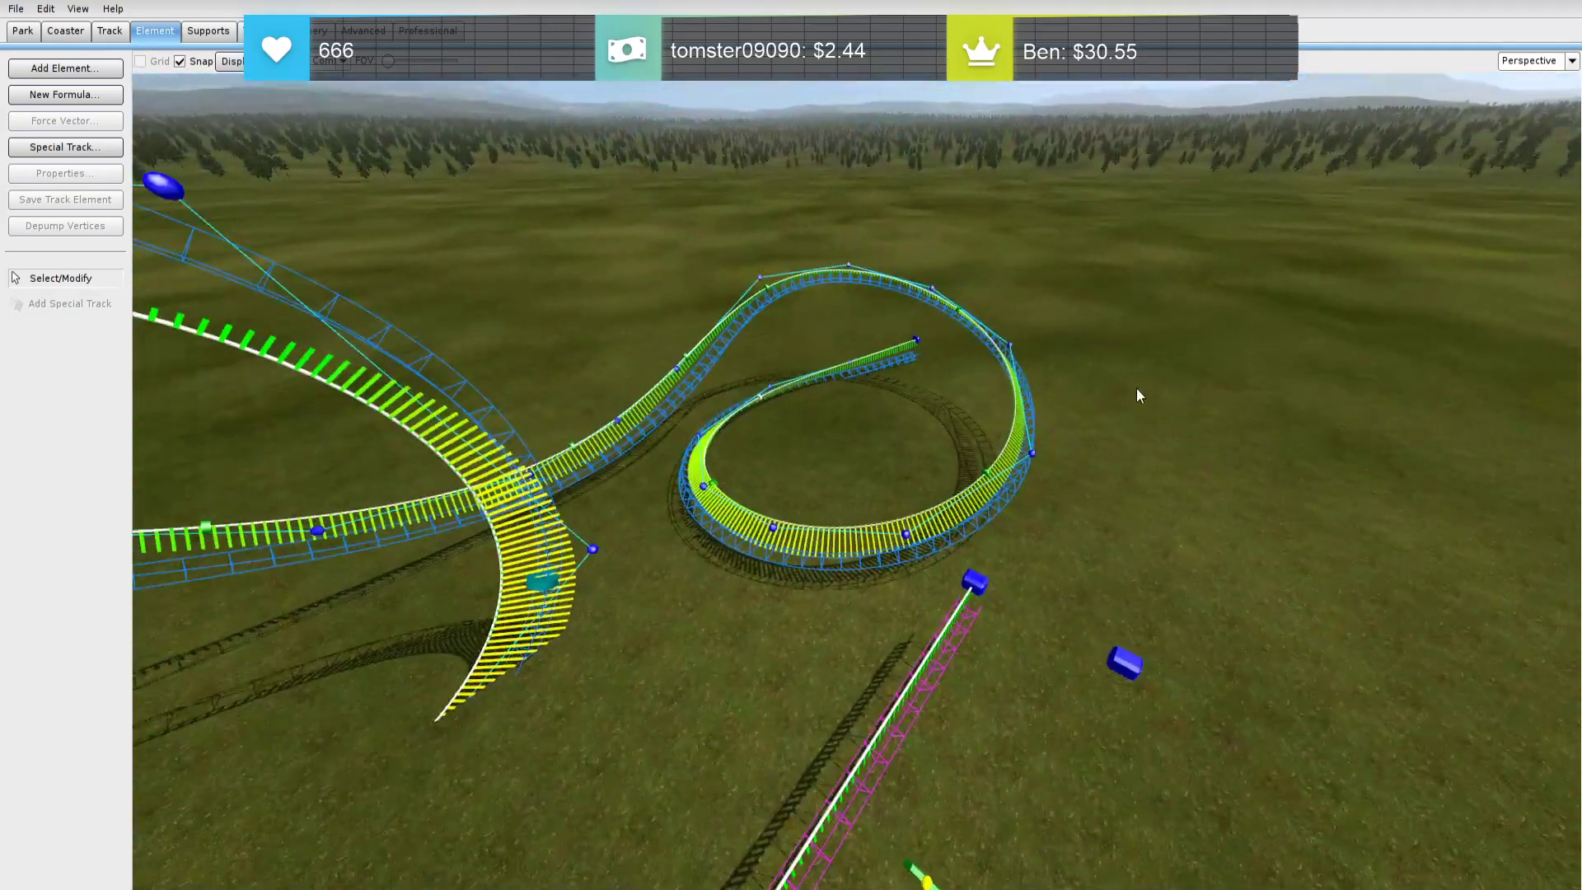
drag(972, 379, 719, 228)
shift+drag(649, 274, 1028, 540)
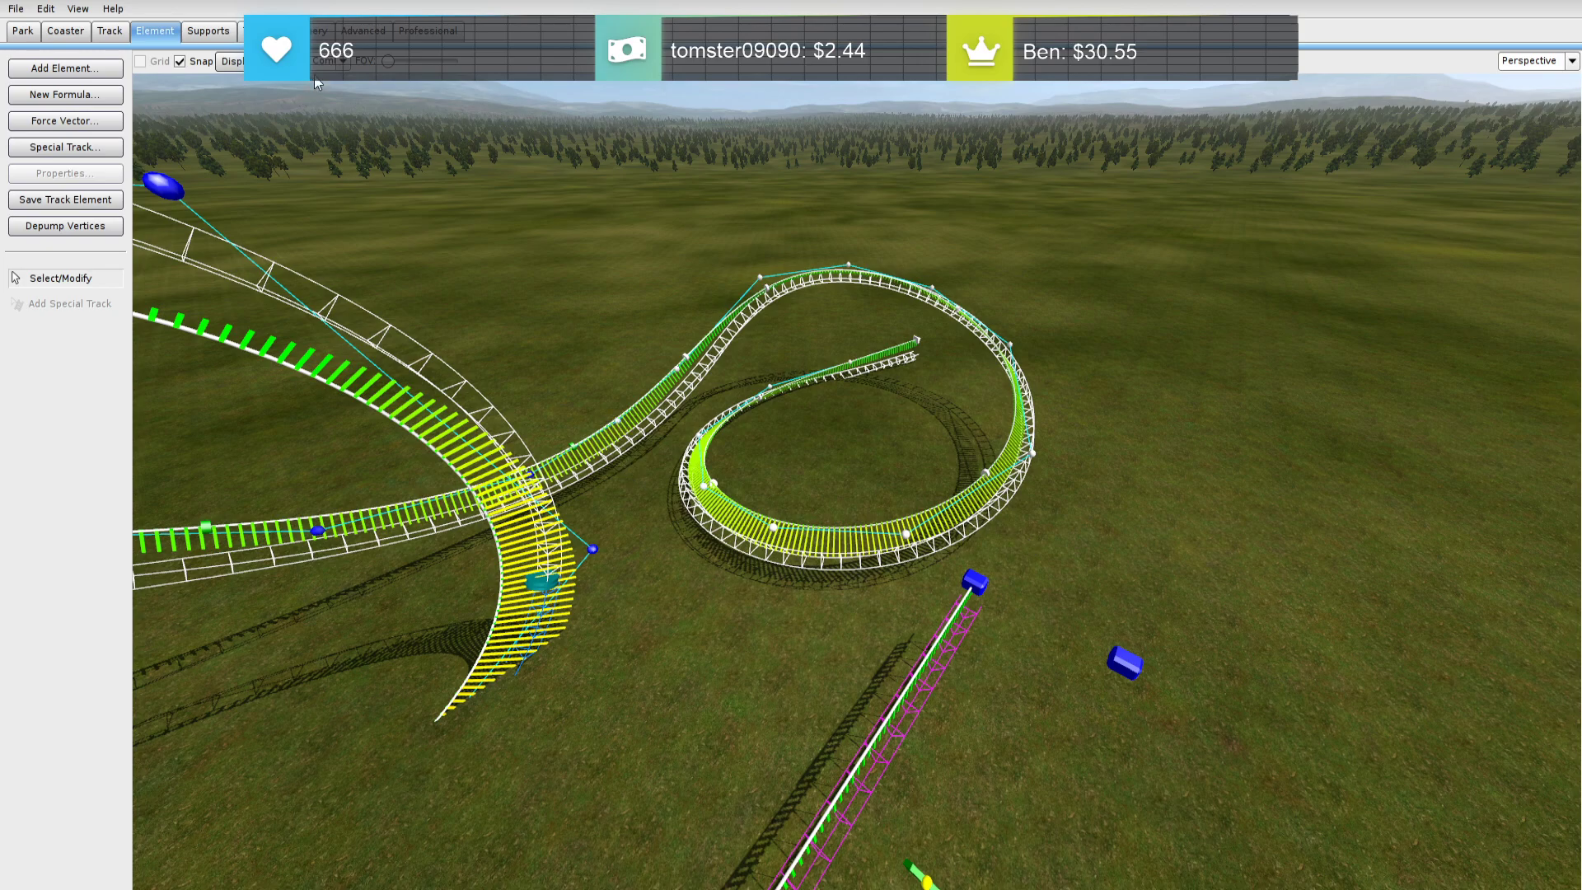
click(345, 136)
click(66, 225)
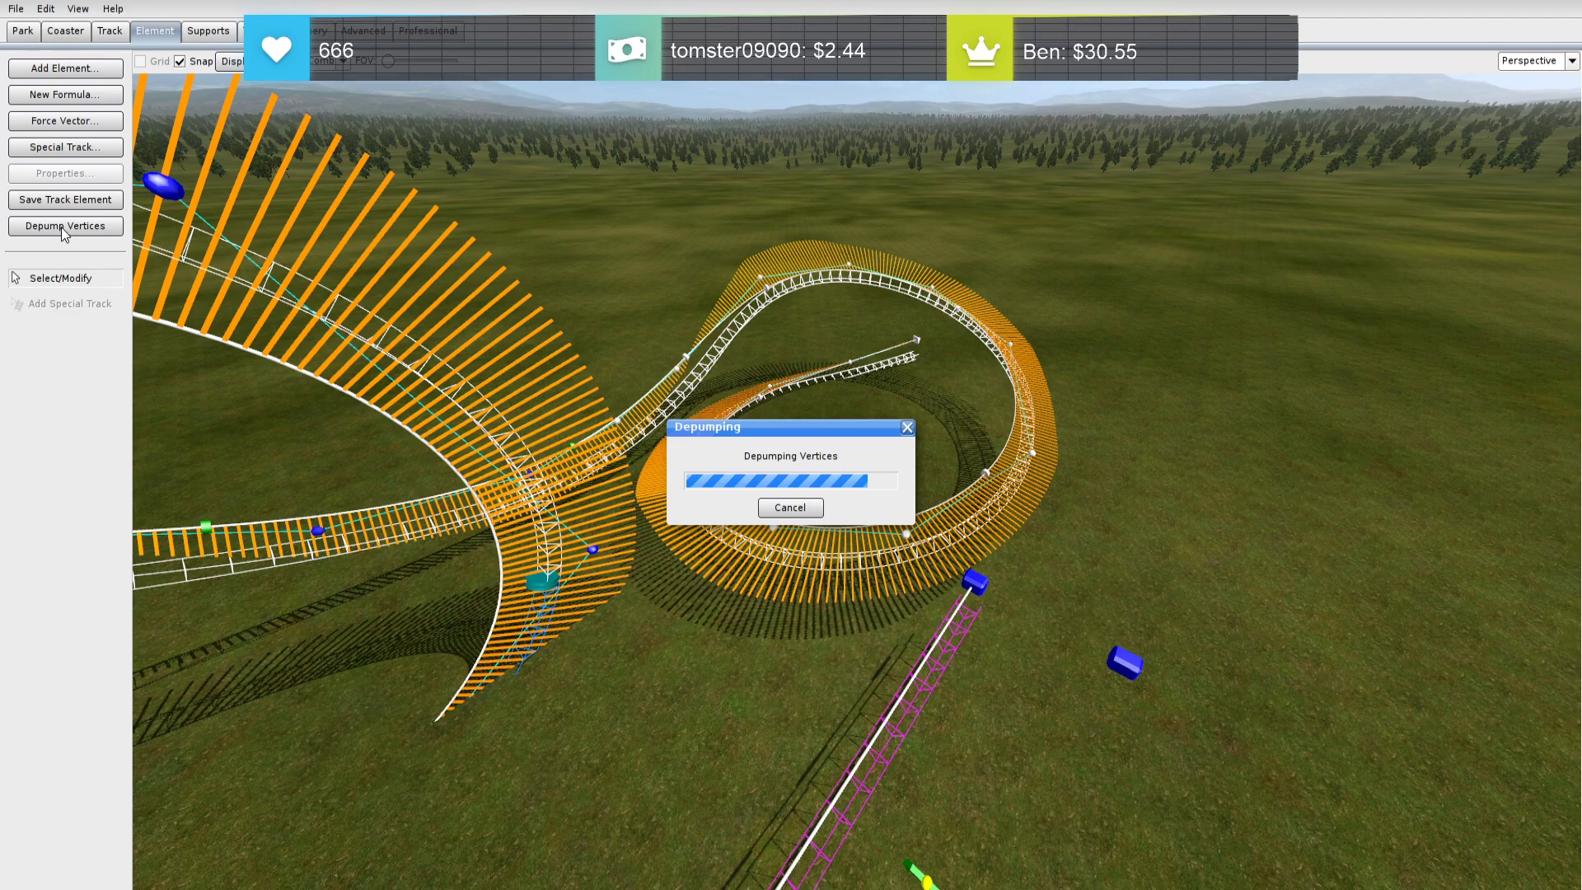
click(1159, 355)
Open the crest roll point's settings and switch the track display back to G-Force Comb
right_drag(1158, 356, 1071, 366)
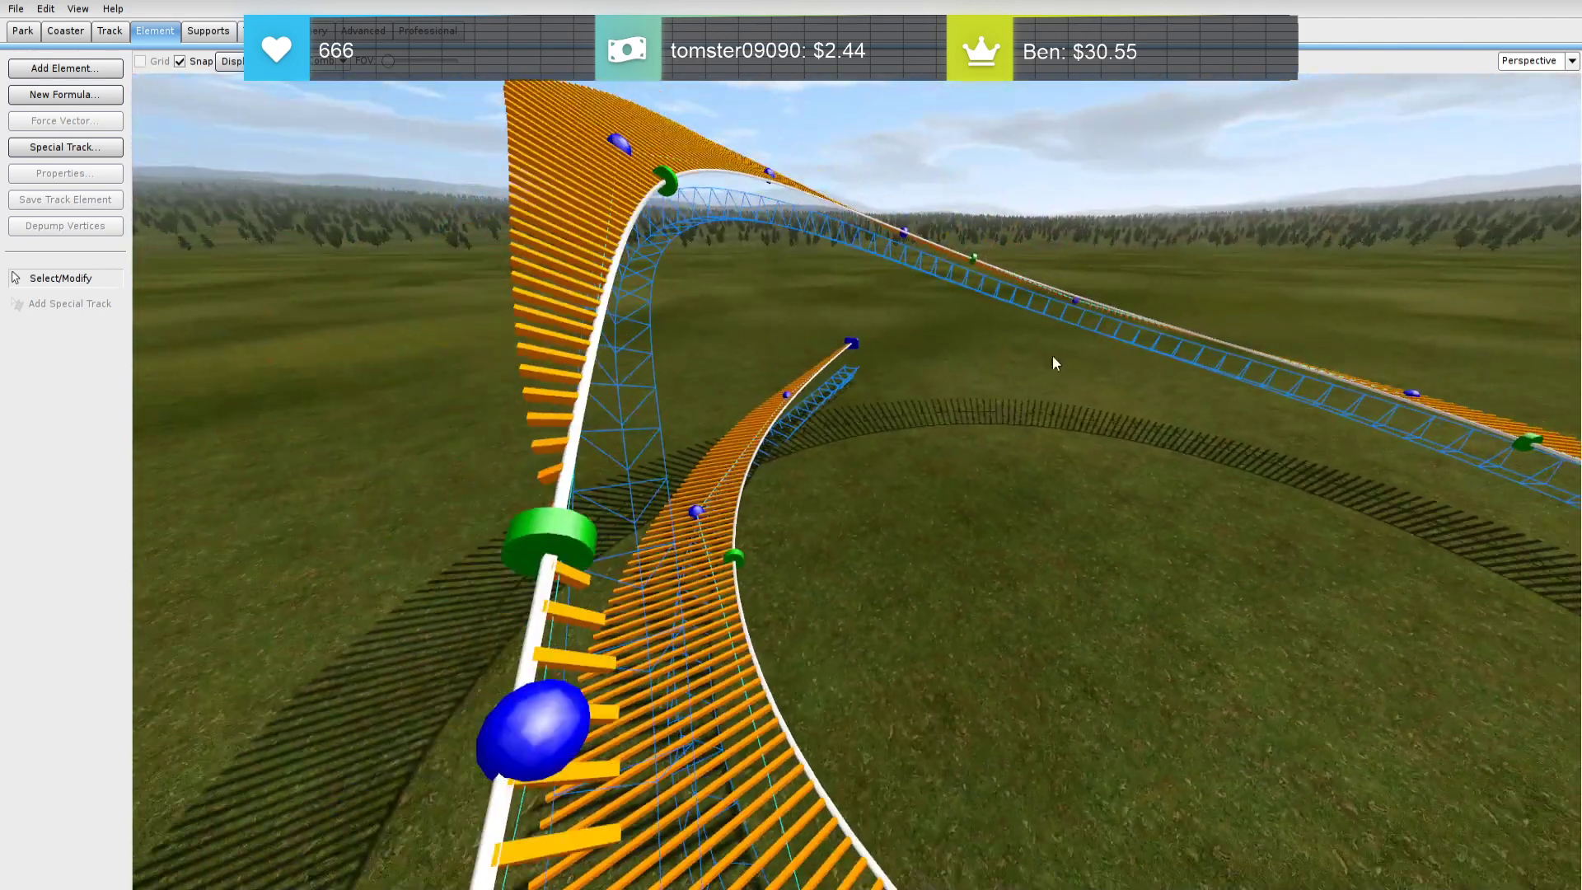
double_click(675, 188)
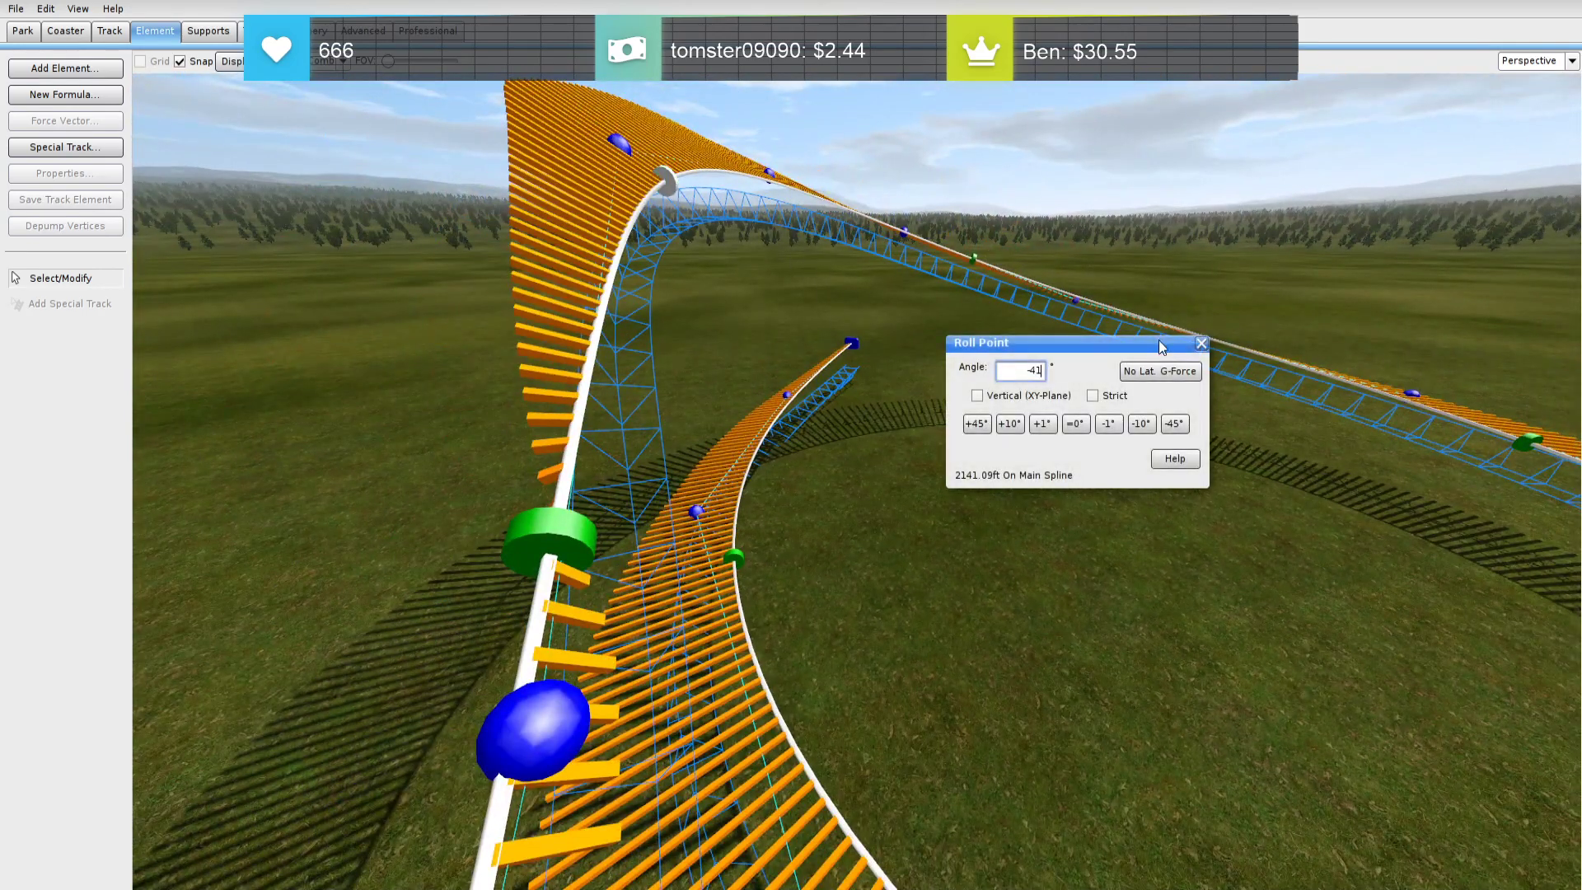
click(1201, 342)
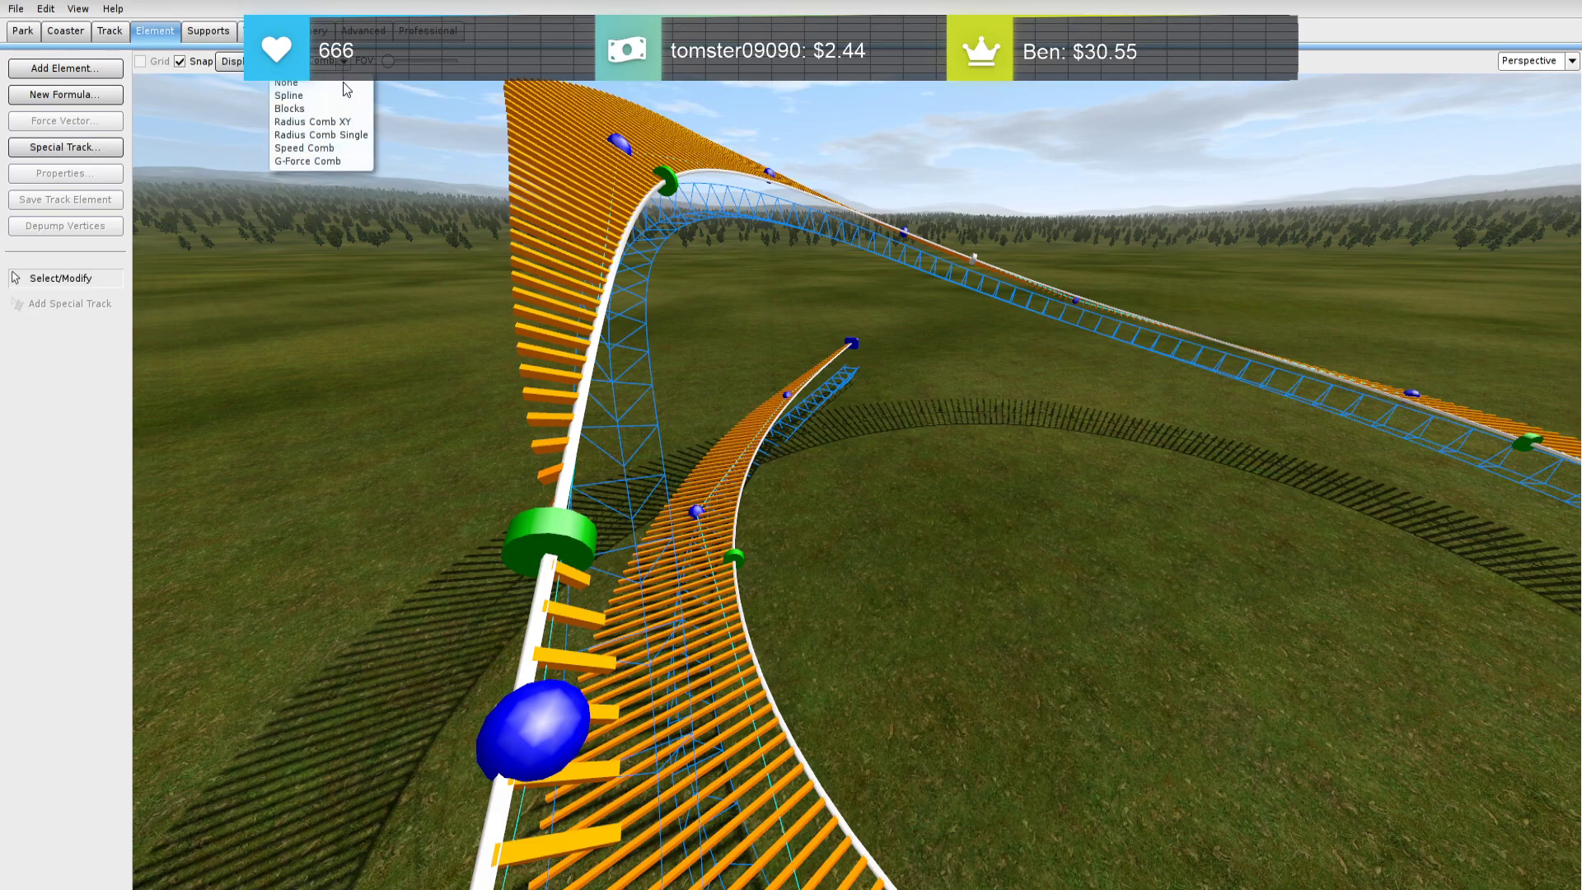
click(336, 160)
Recalculate the roll point on the descent into the valley for no lateral G-force and shift the adjacent vertex slightly sideways
right_drag(672, 288, 817, 280)
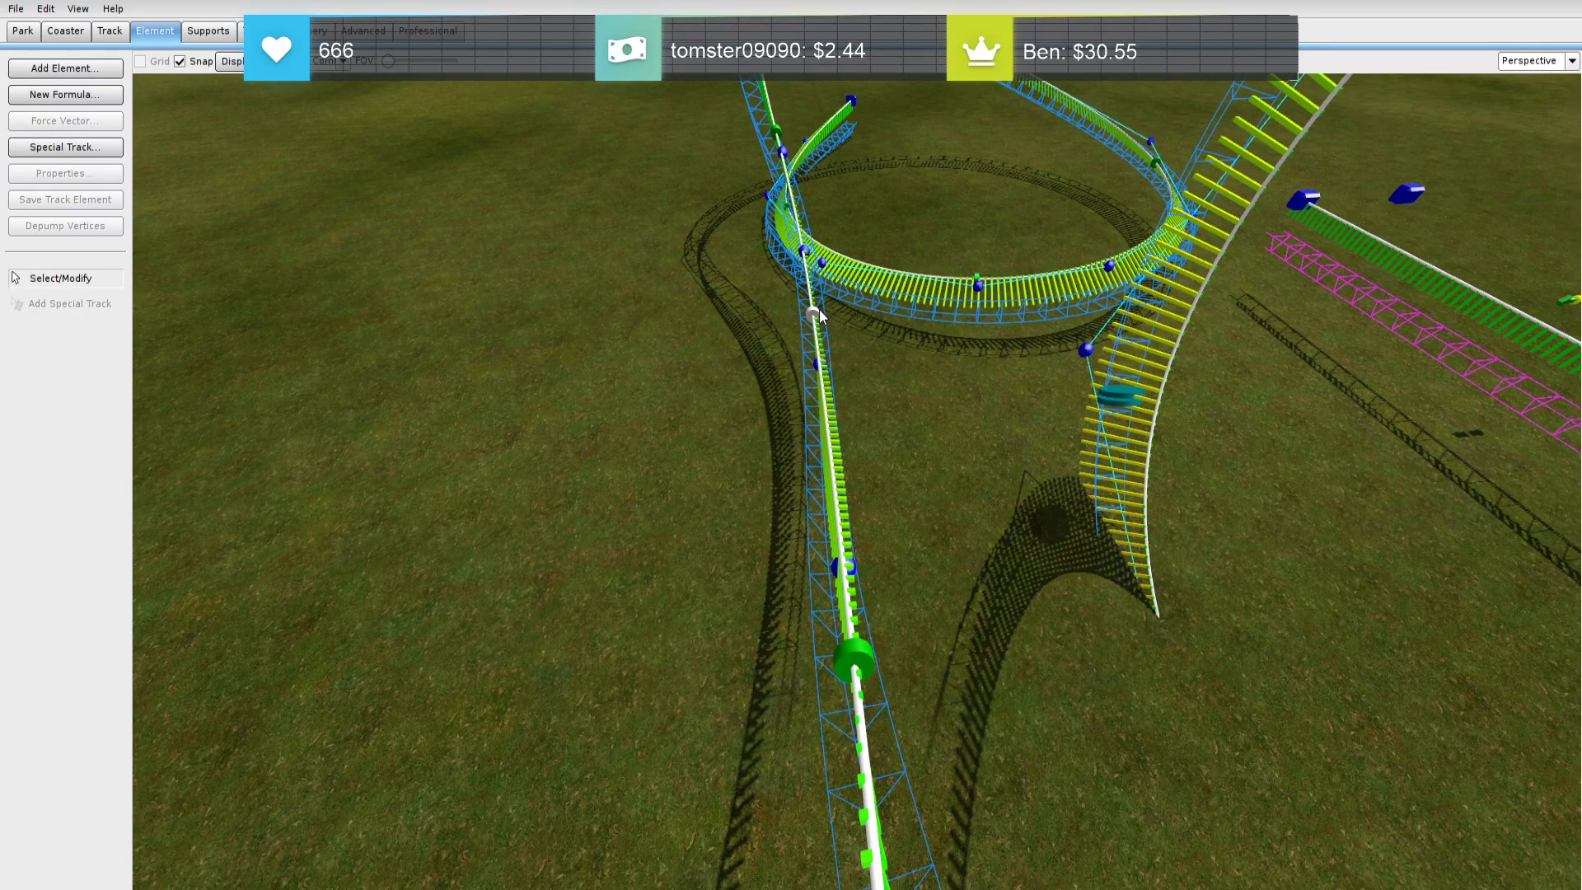
double_click(815, 313)
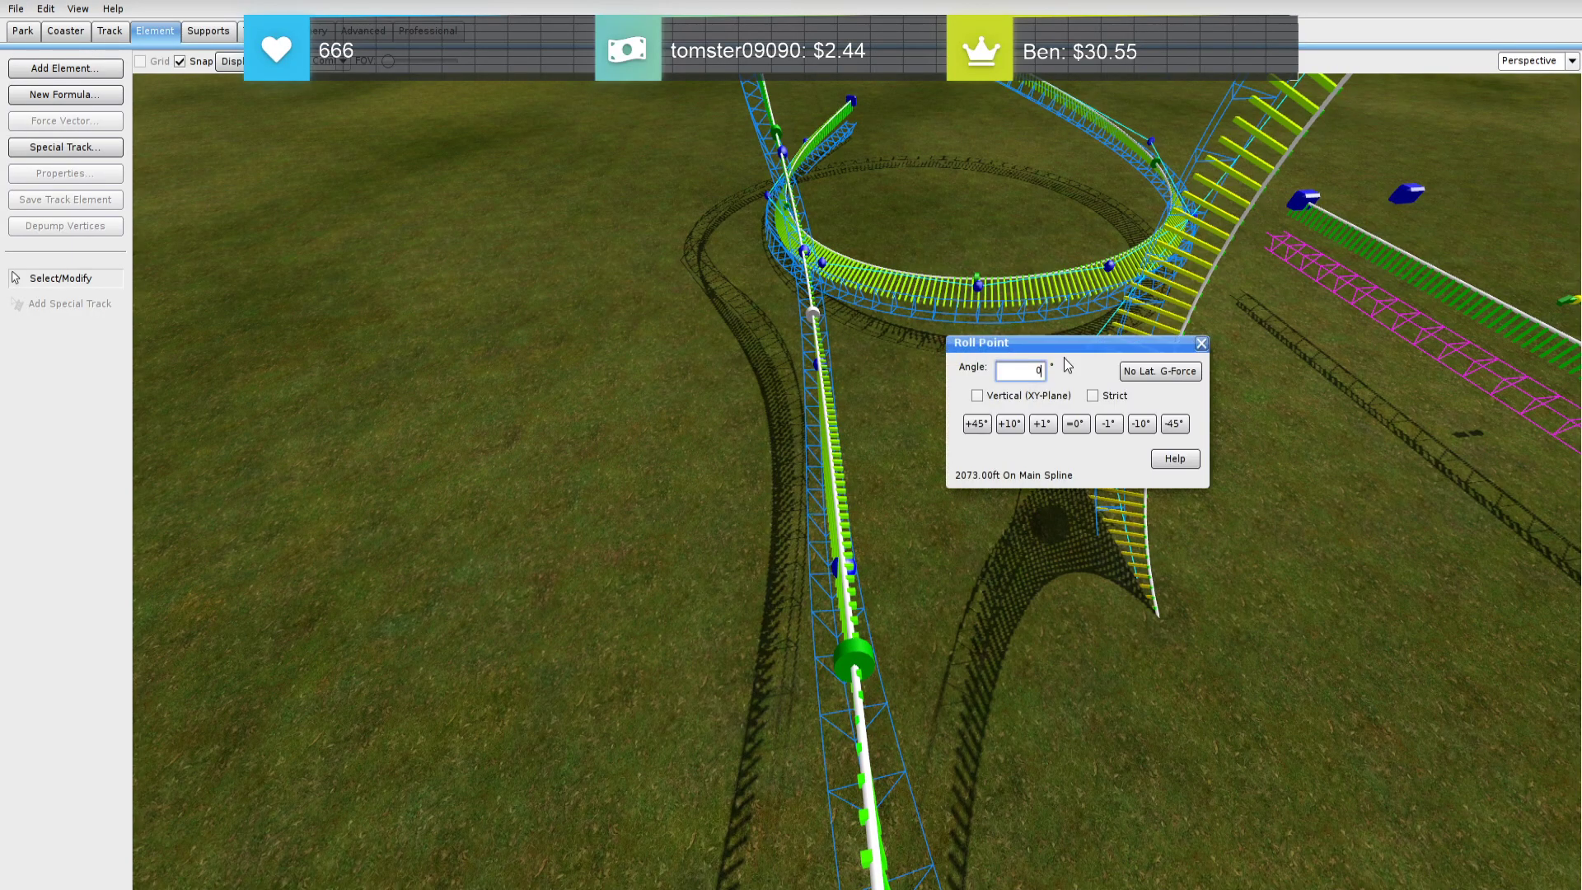
click(1201, 343)
double_click(853, 659)
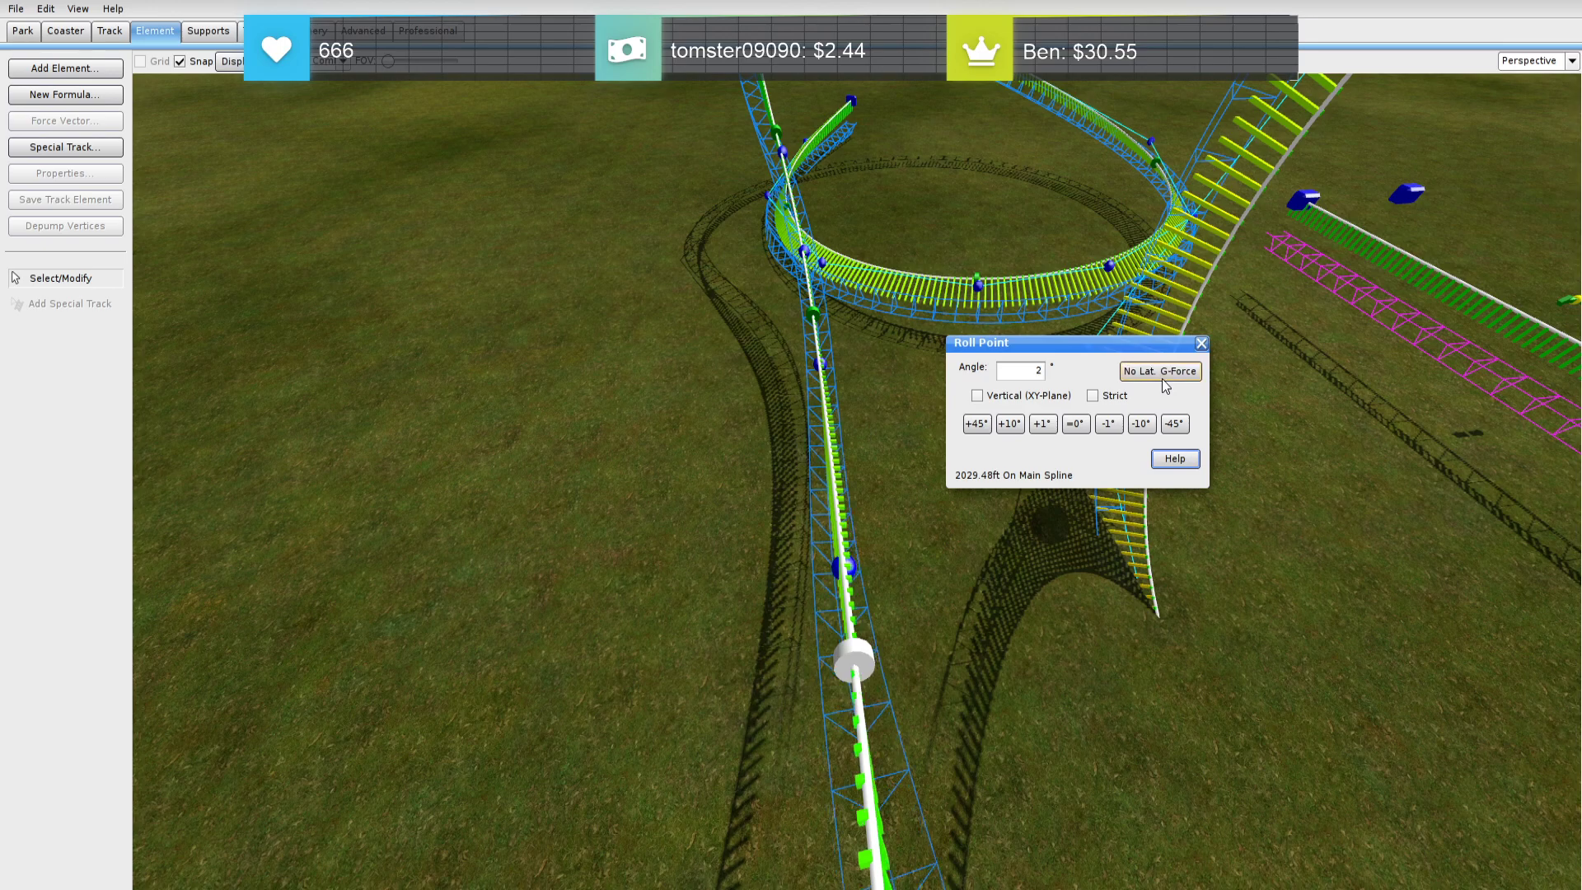
click(1201, 344)
drag(847, 567, 829, 563)
Examine the smoothed hill and helix from several angles, including from above
right_drag(774, 556, 1211, 381)
key(s)
key(w)
key(s)
key(d)
key(w)
key(s)
right_drag(742, 403, 724, 546)
key(a)
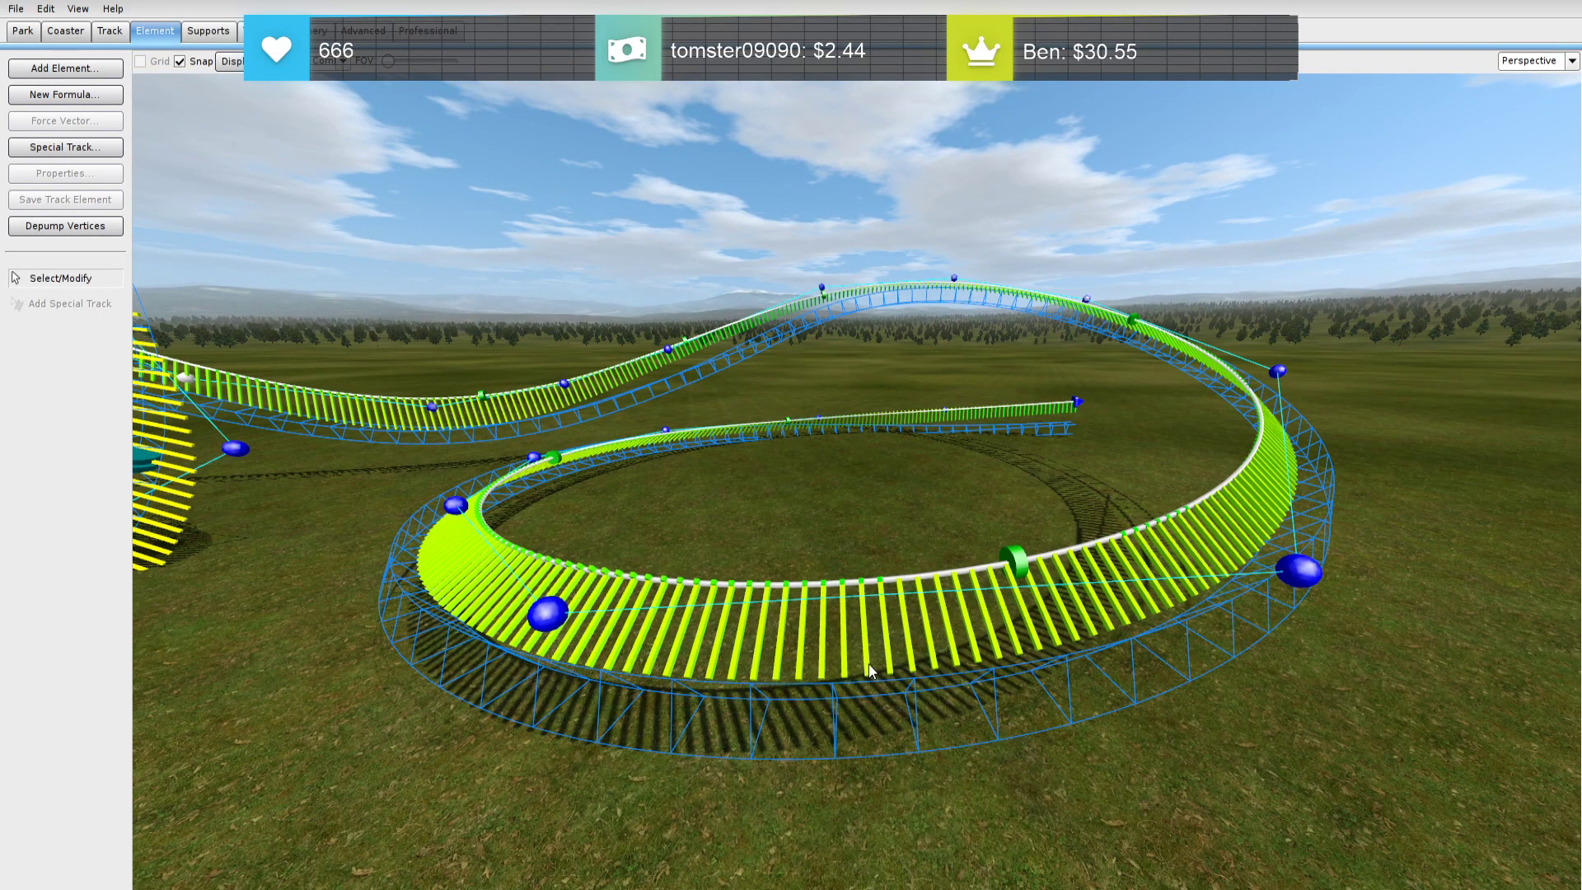
key(s)
right_drag(868, 664, 878, 787)
key(a)
key(w)
key(s)
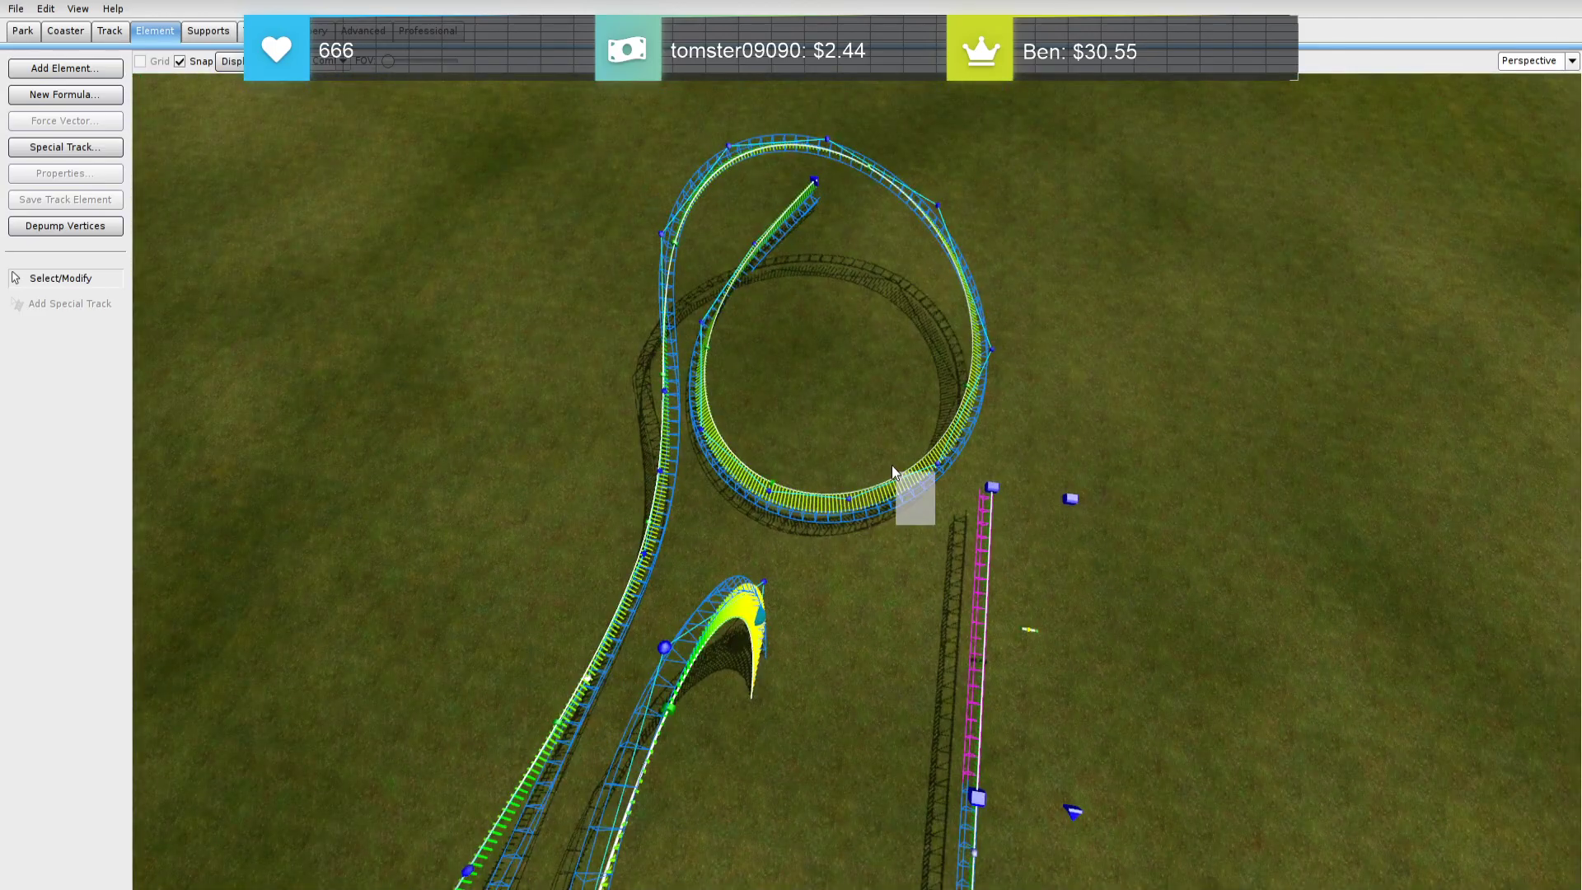
Divide the end of the helix exit with type separators and change the section type of the final track sections
key(w)
right_drag(903, 576, 1050, 531)
key(s)
key(w)
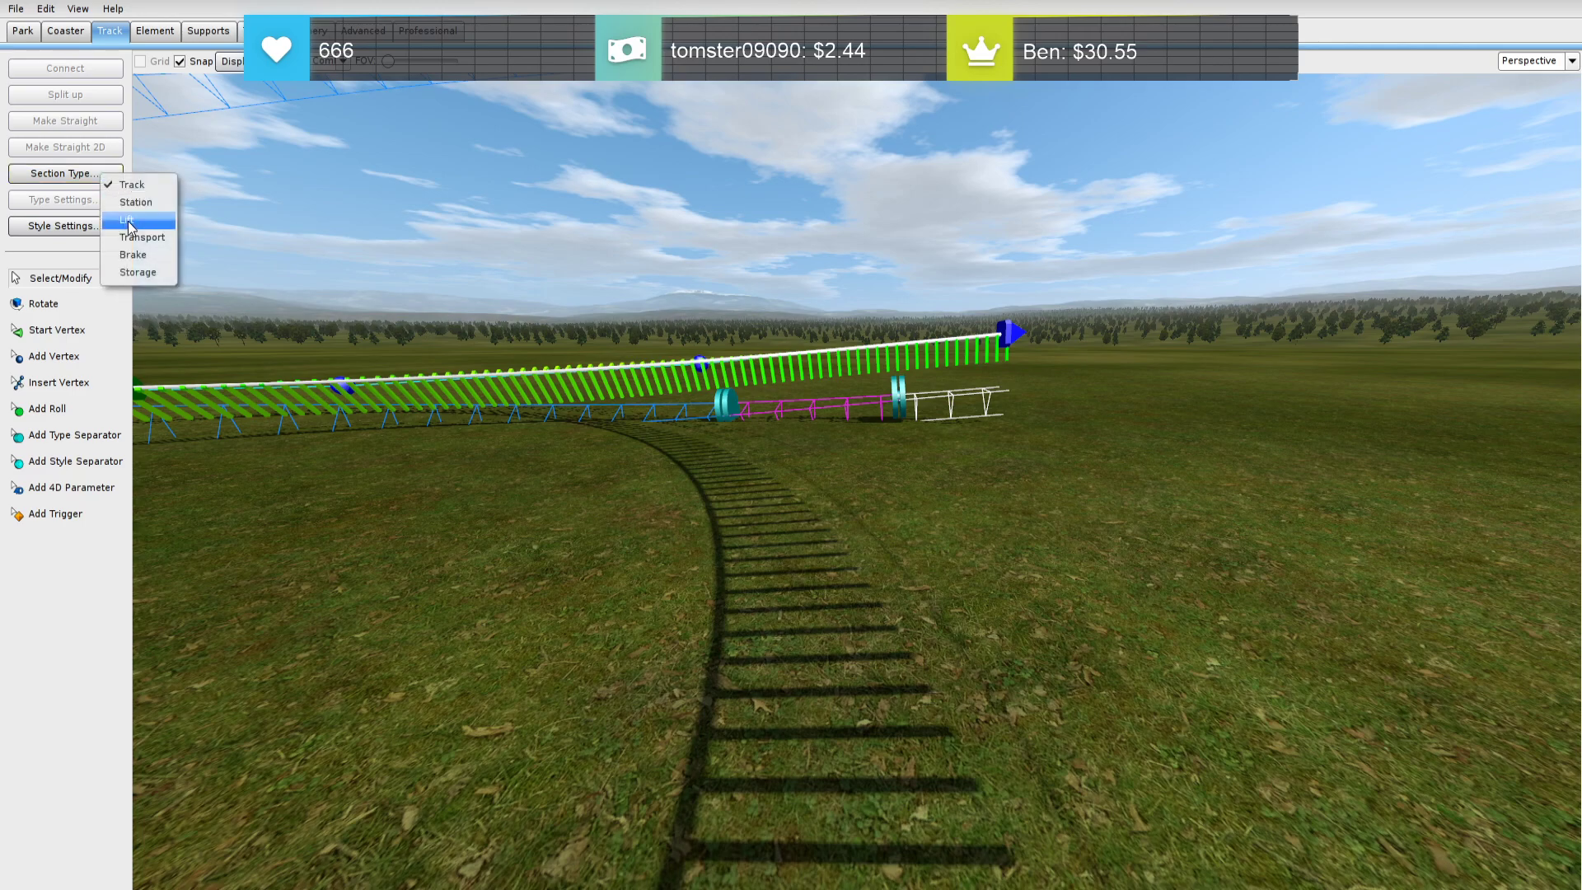
click(445, 509)
key(s)
right_drag(445, 509, 124, 492)
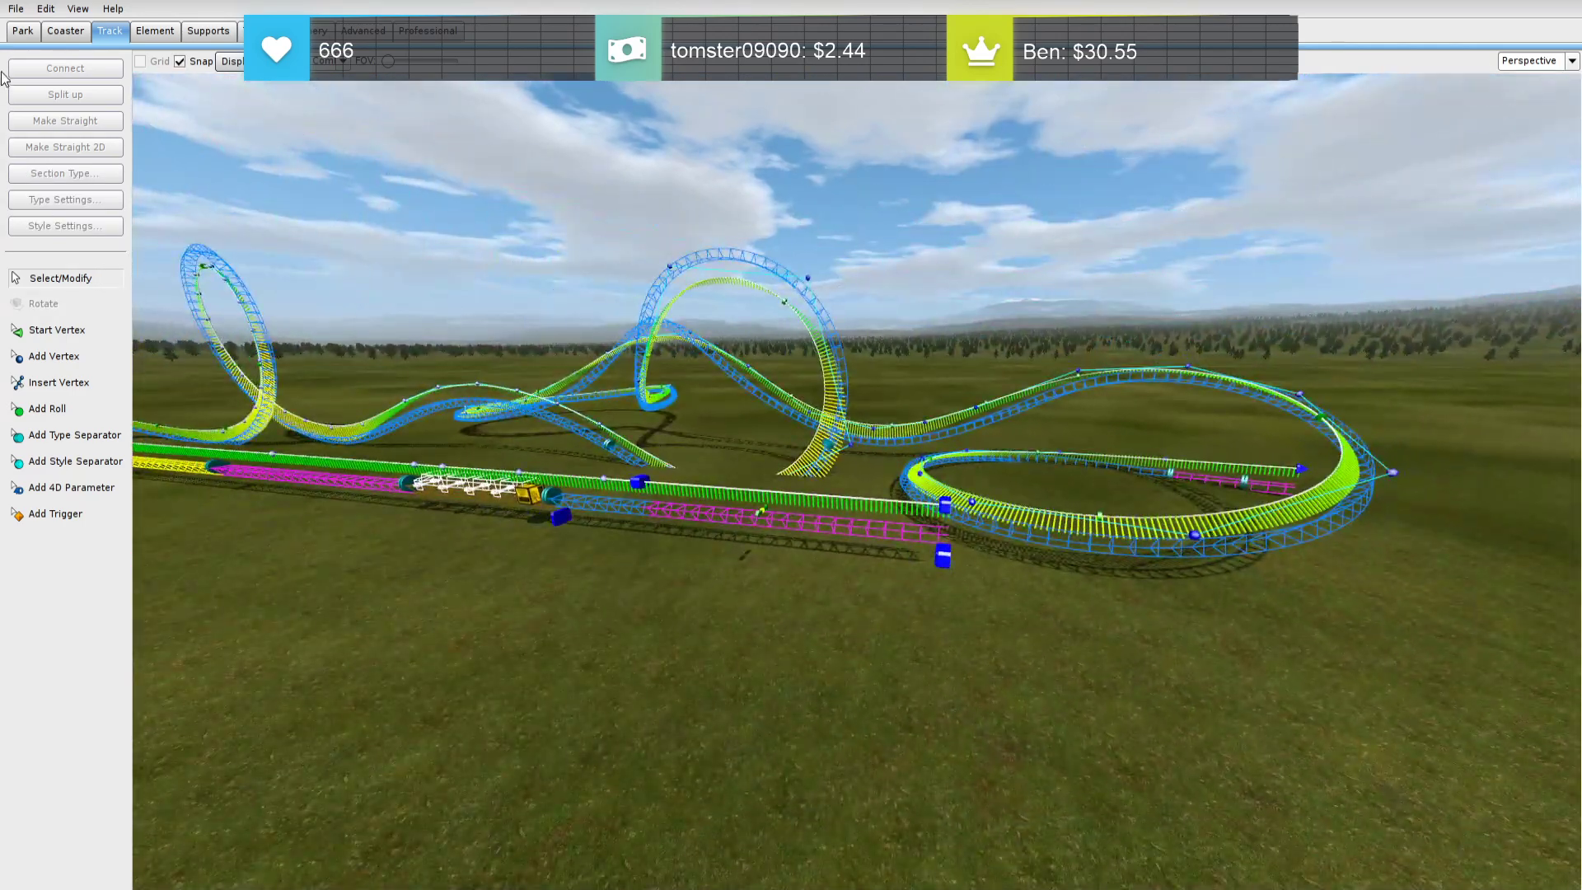
Freeze the Mack coaster and open the park in the simulator to test the ride
click(60, 34)
click(74, 322)
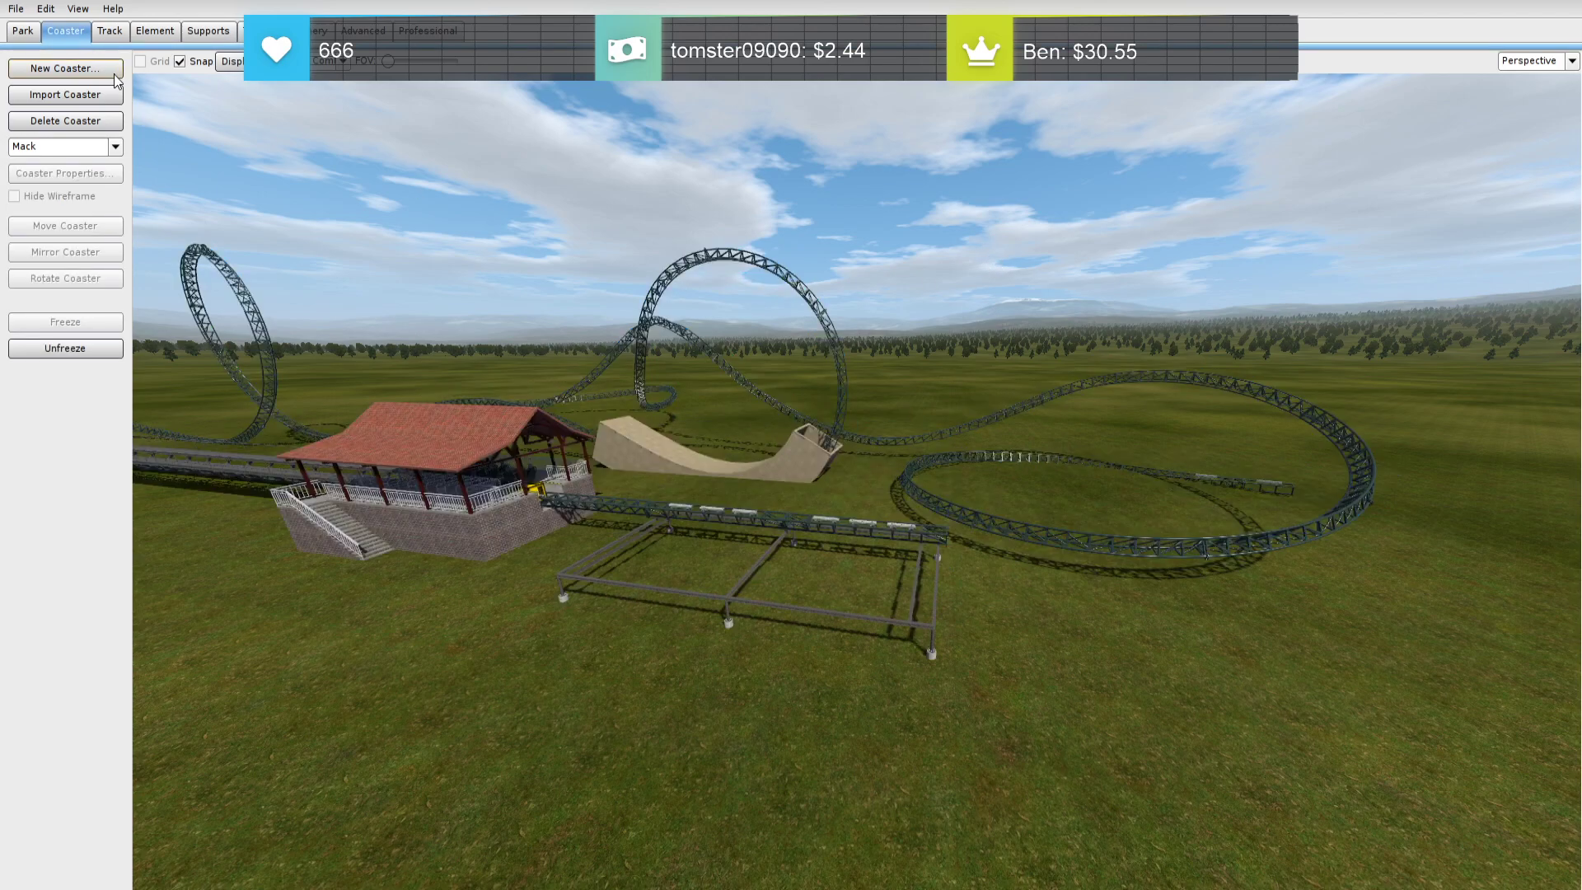
click(18, 9)
click(50, 206)
click(715, 498)
click(505, 828)
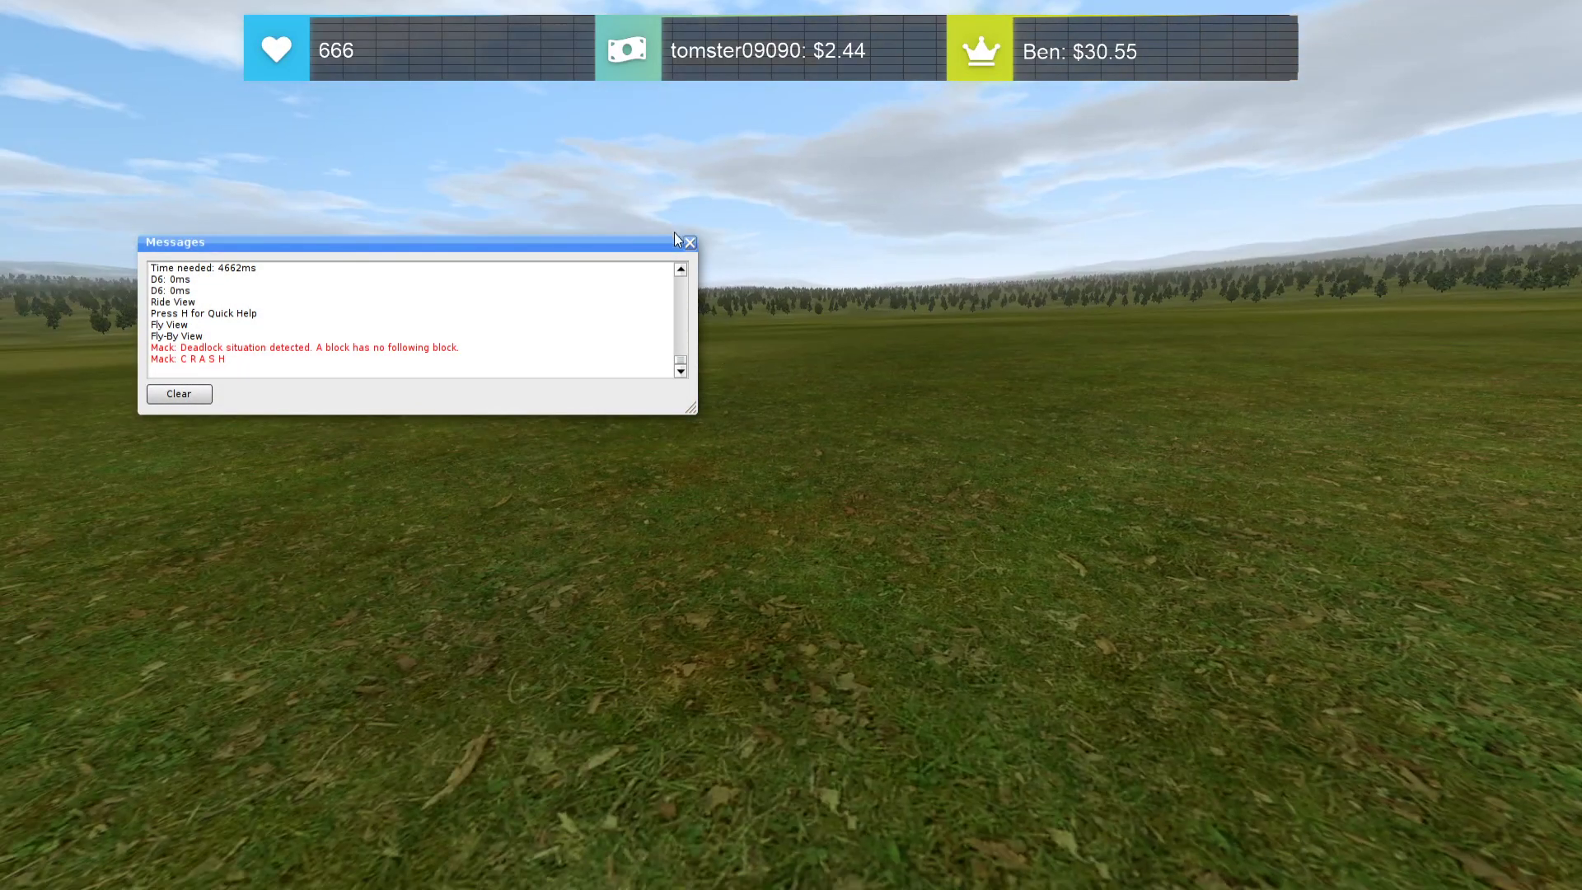
Leave the simulator for the editor and unfreeze the Mack coaster
click(689, 242)
key(Escape)
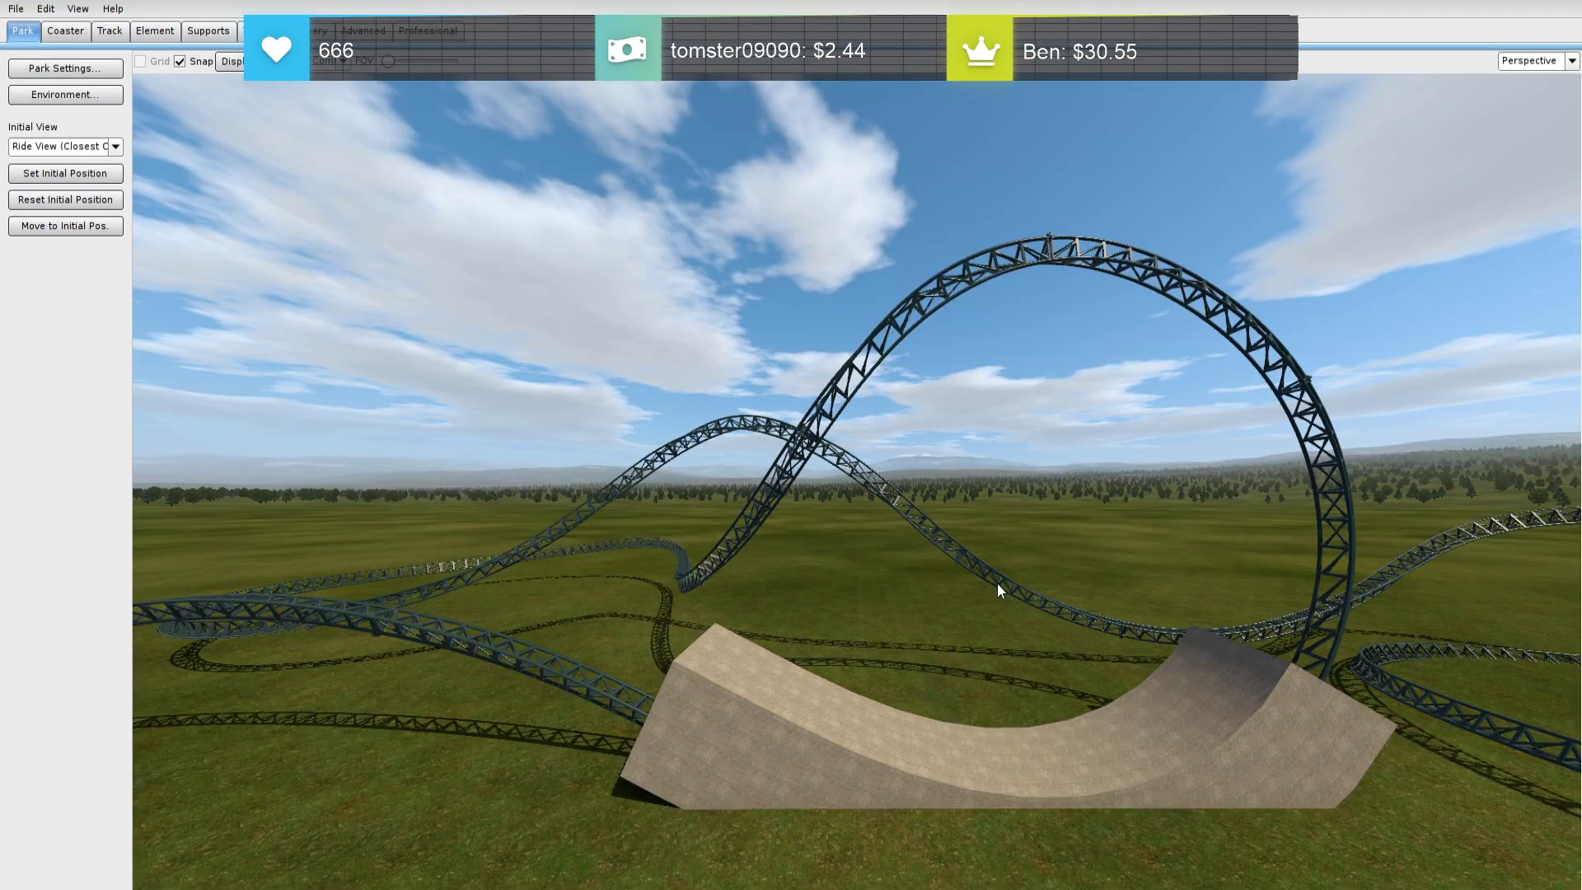
right_drag(999, 589, 967, 587)
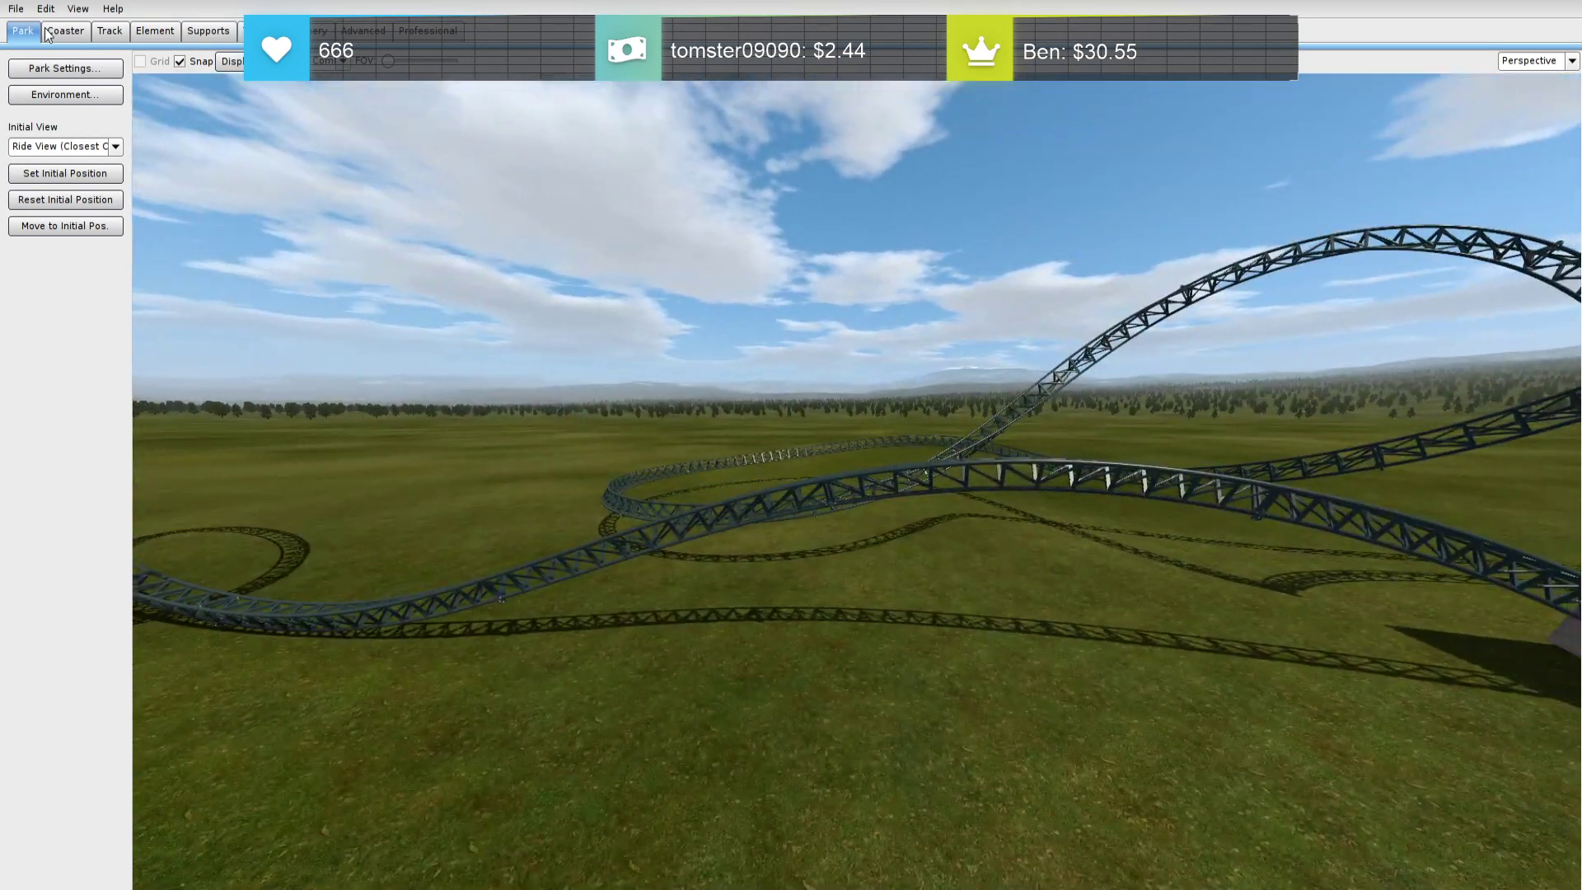
click(64, 31)
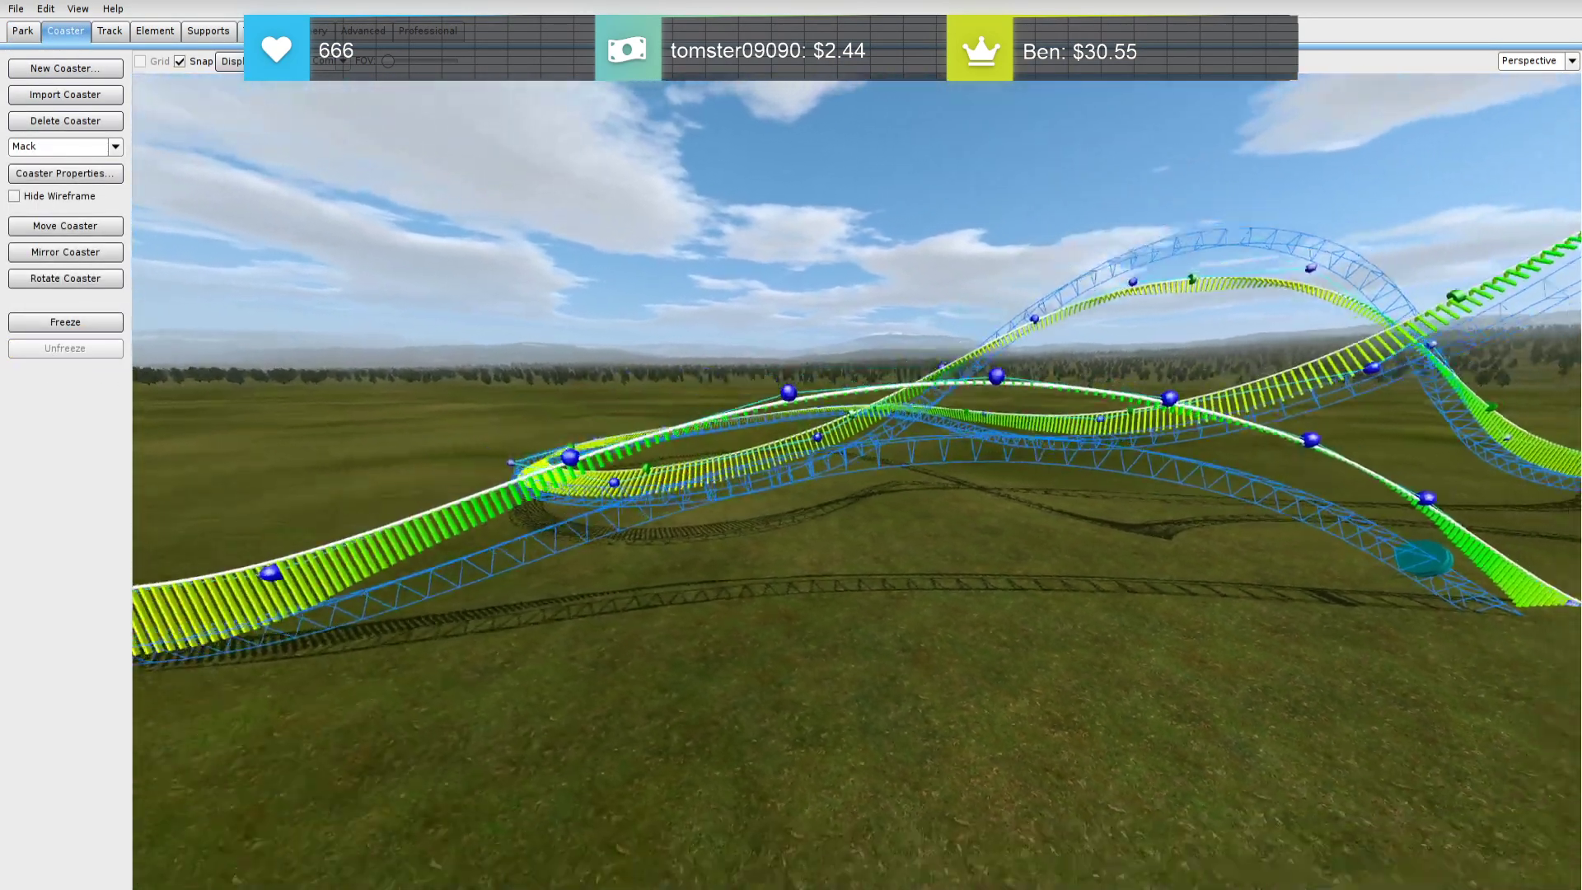
Try to shift the selected turnaround vertices sideways as a group
key(s)
right_drag(857, 495, 939, 478)
key(w)
right_drag(812, 483, 824, 614)
key(s)
drag(574, 260, 863, 523)
drag(701, 418, 730, 415)
key(w)
right_drag(799, 419, 849, 432)
key(w)
key(s)
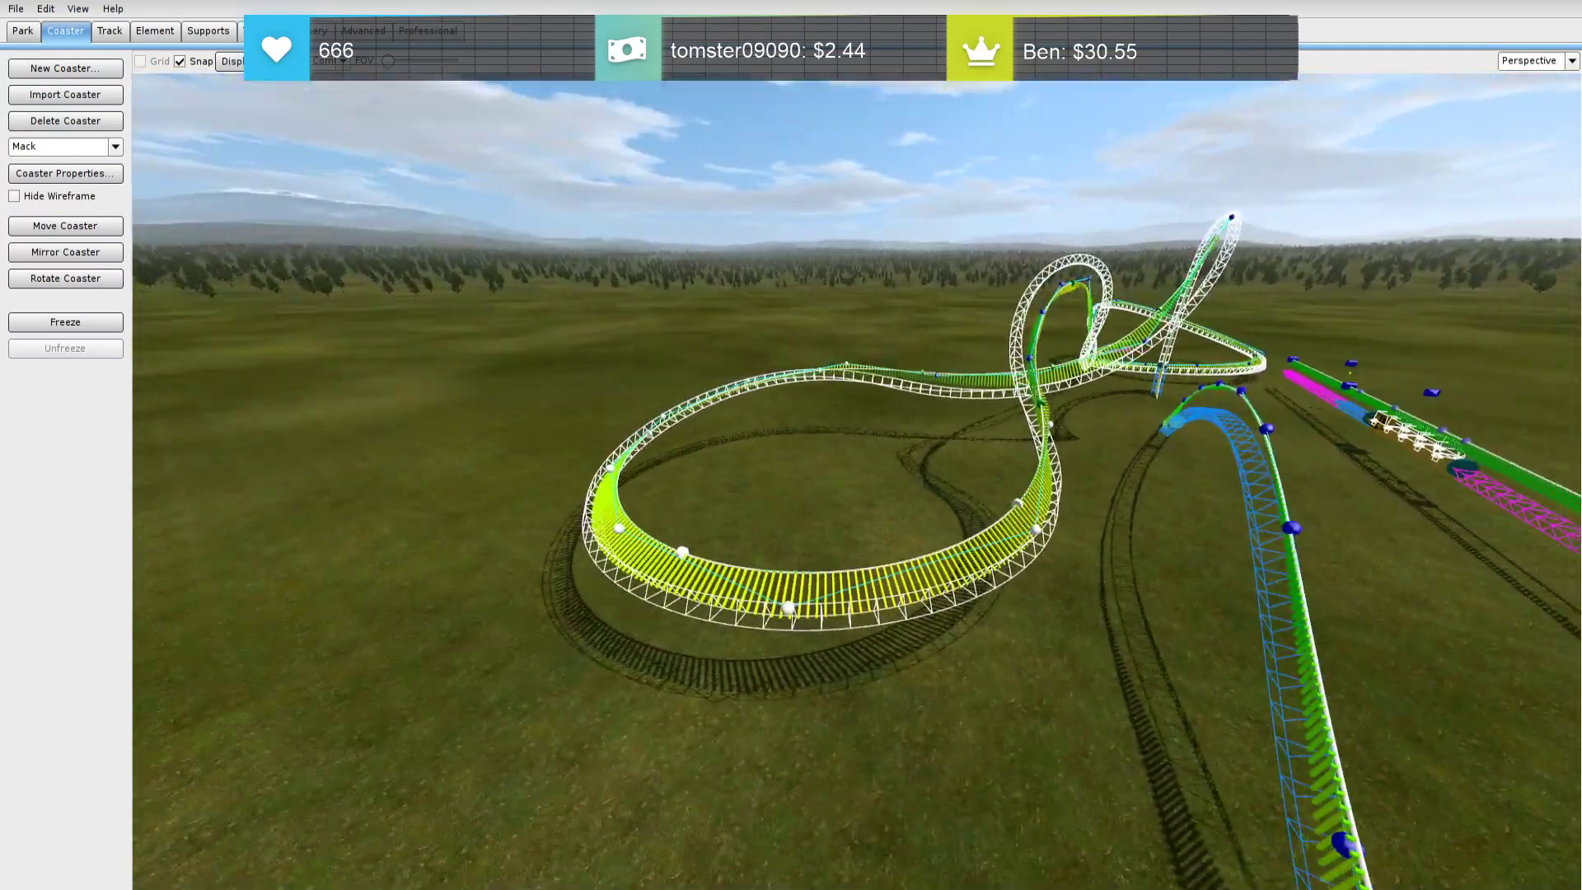
key(ctrl+z)
Examine the helix exit and the end of the track in relation to the station, from the side and above
click(988, 760)
right_drag(988, 759, 855, 756)
key(w)
key(s)
key(w)
key(w)
key(s)
key(w)
key(d)
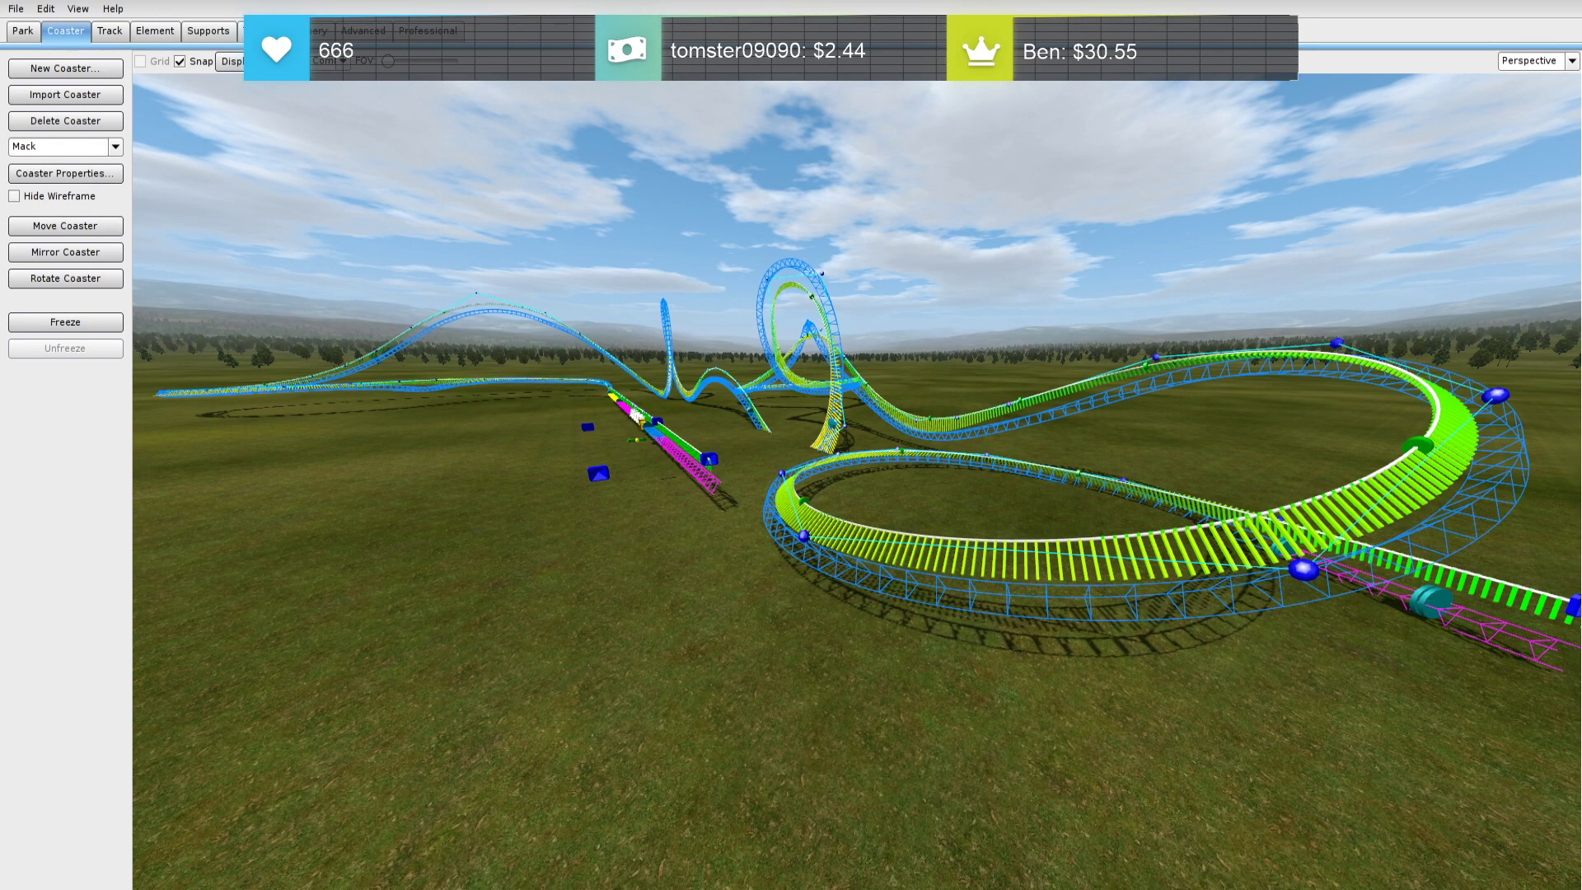
key(d)
key(w)
key(s)
right_drag(1104, 659, 1069, 766)
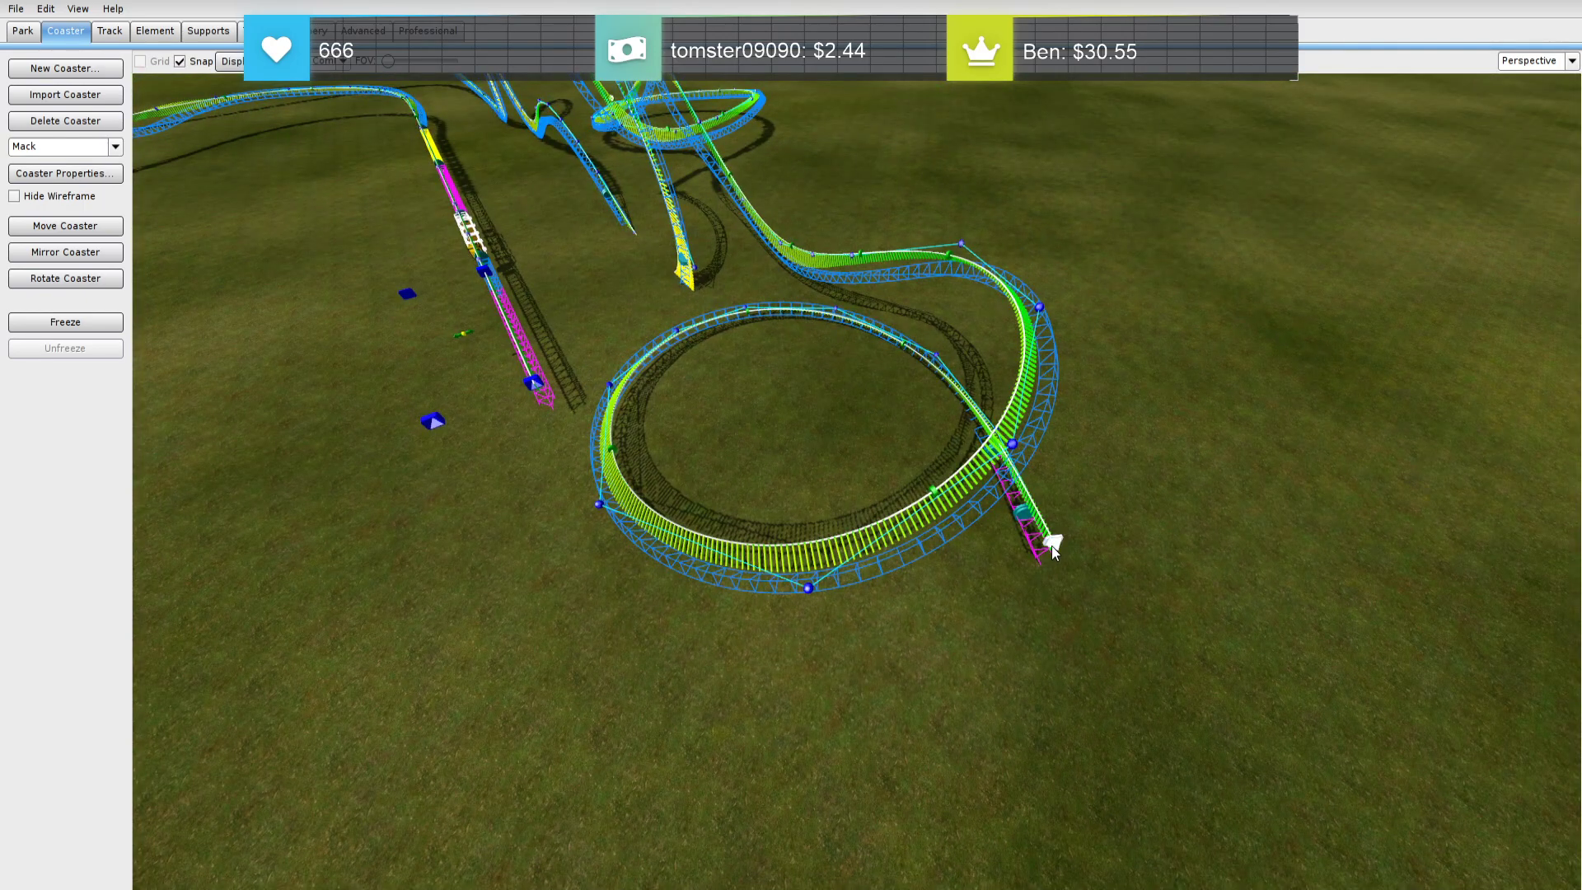
Delete the descending helix's vertices from the track's end back to the turn after the hill
key(Delete)
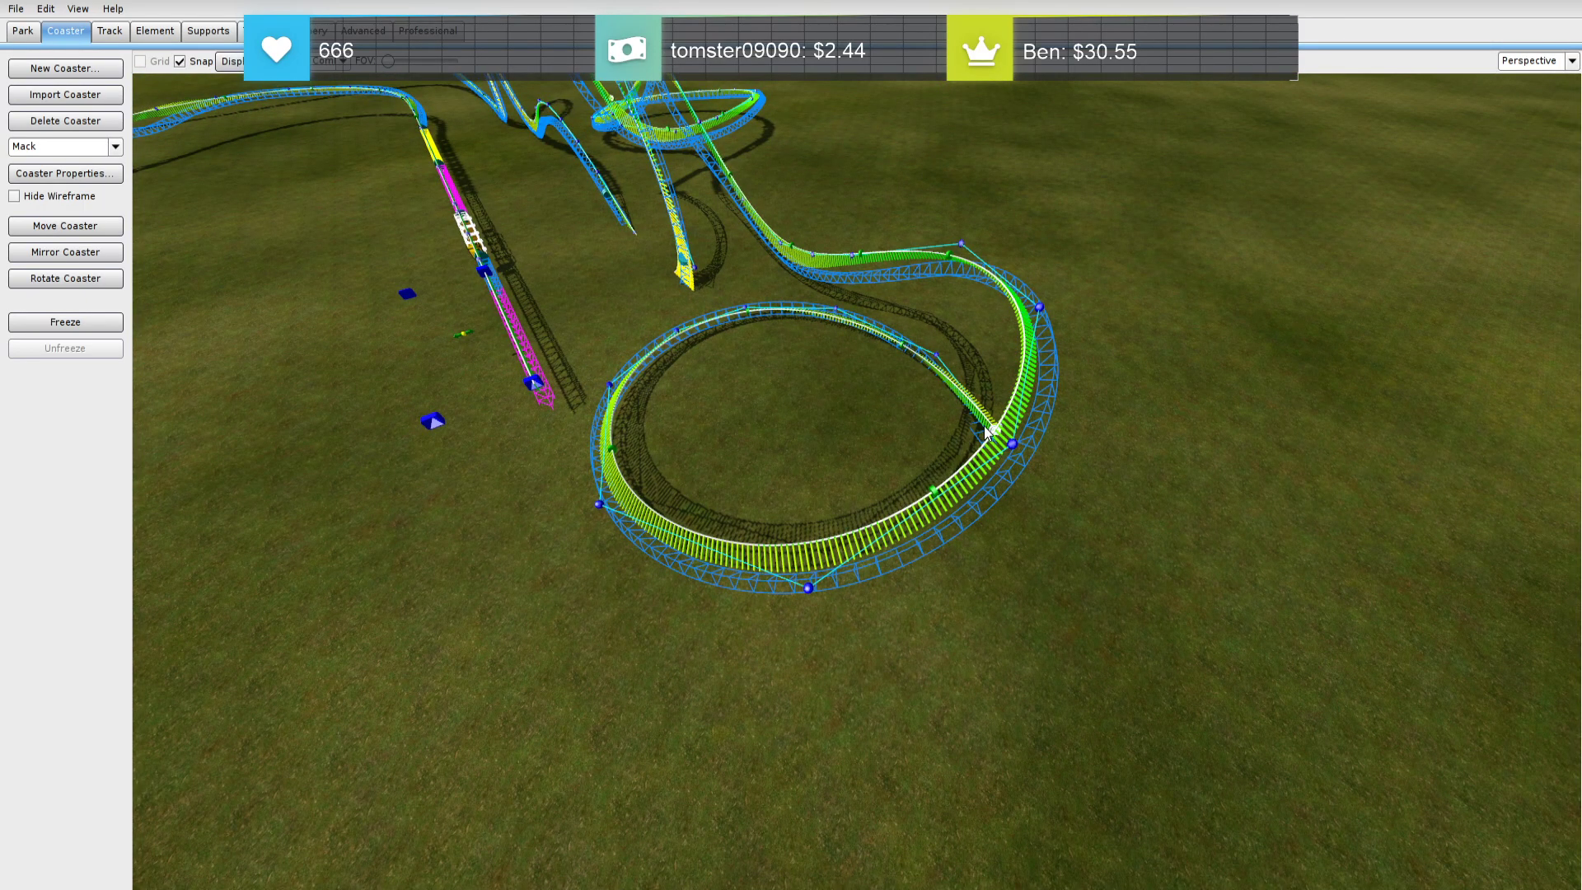
key(Delete)
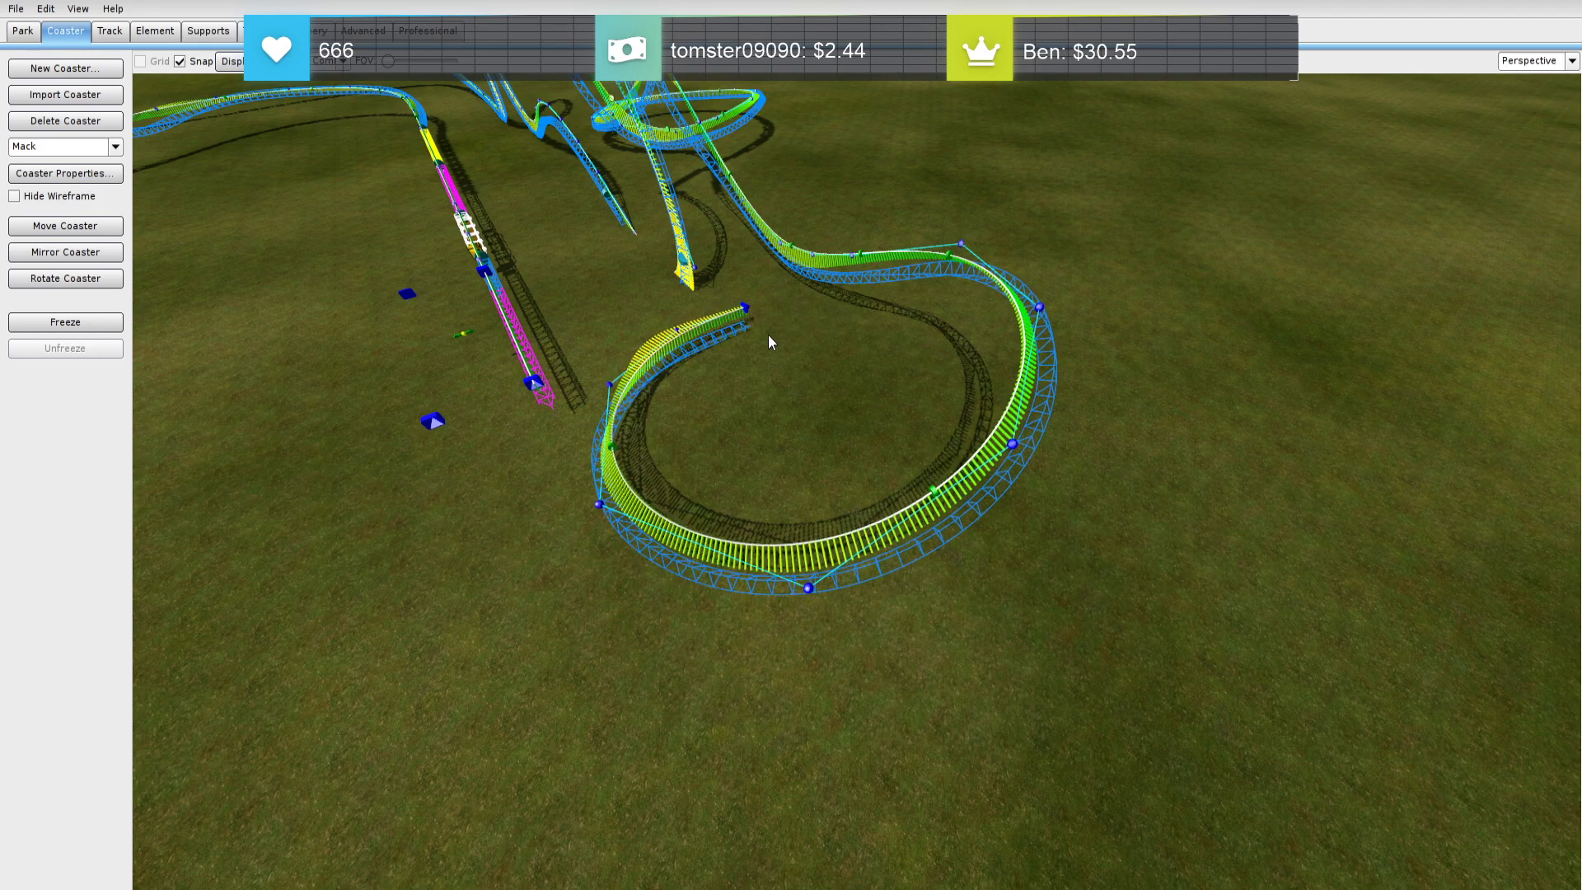
key(Delete)
key(Delete)
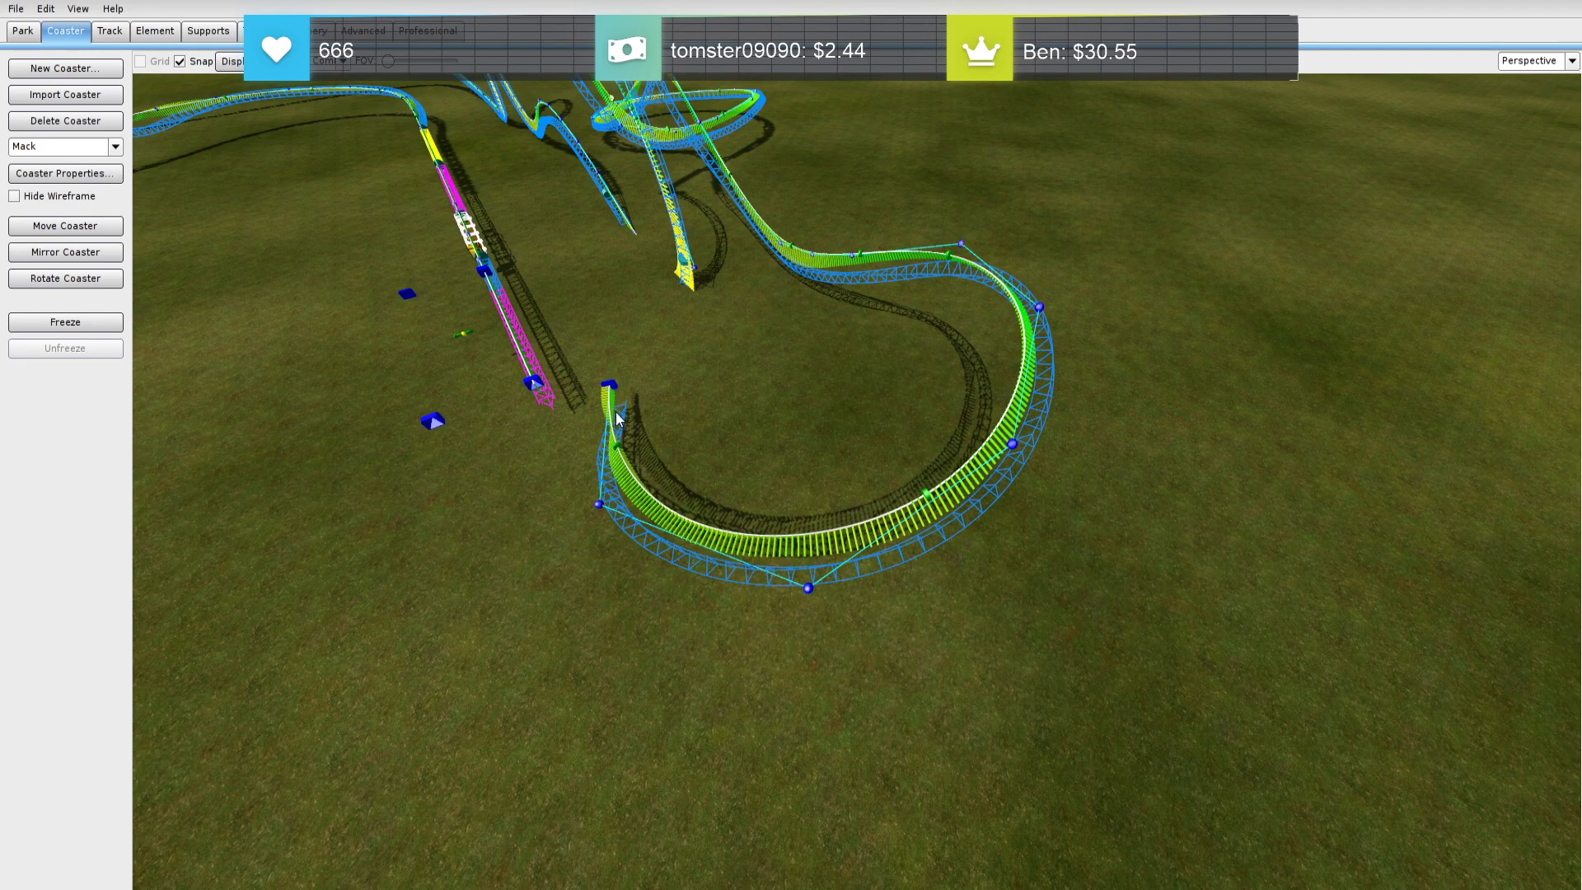
click(609, 383)
key(Delete)
key(Delete)
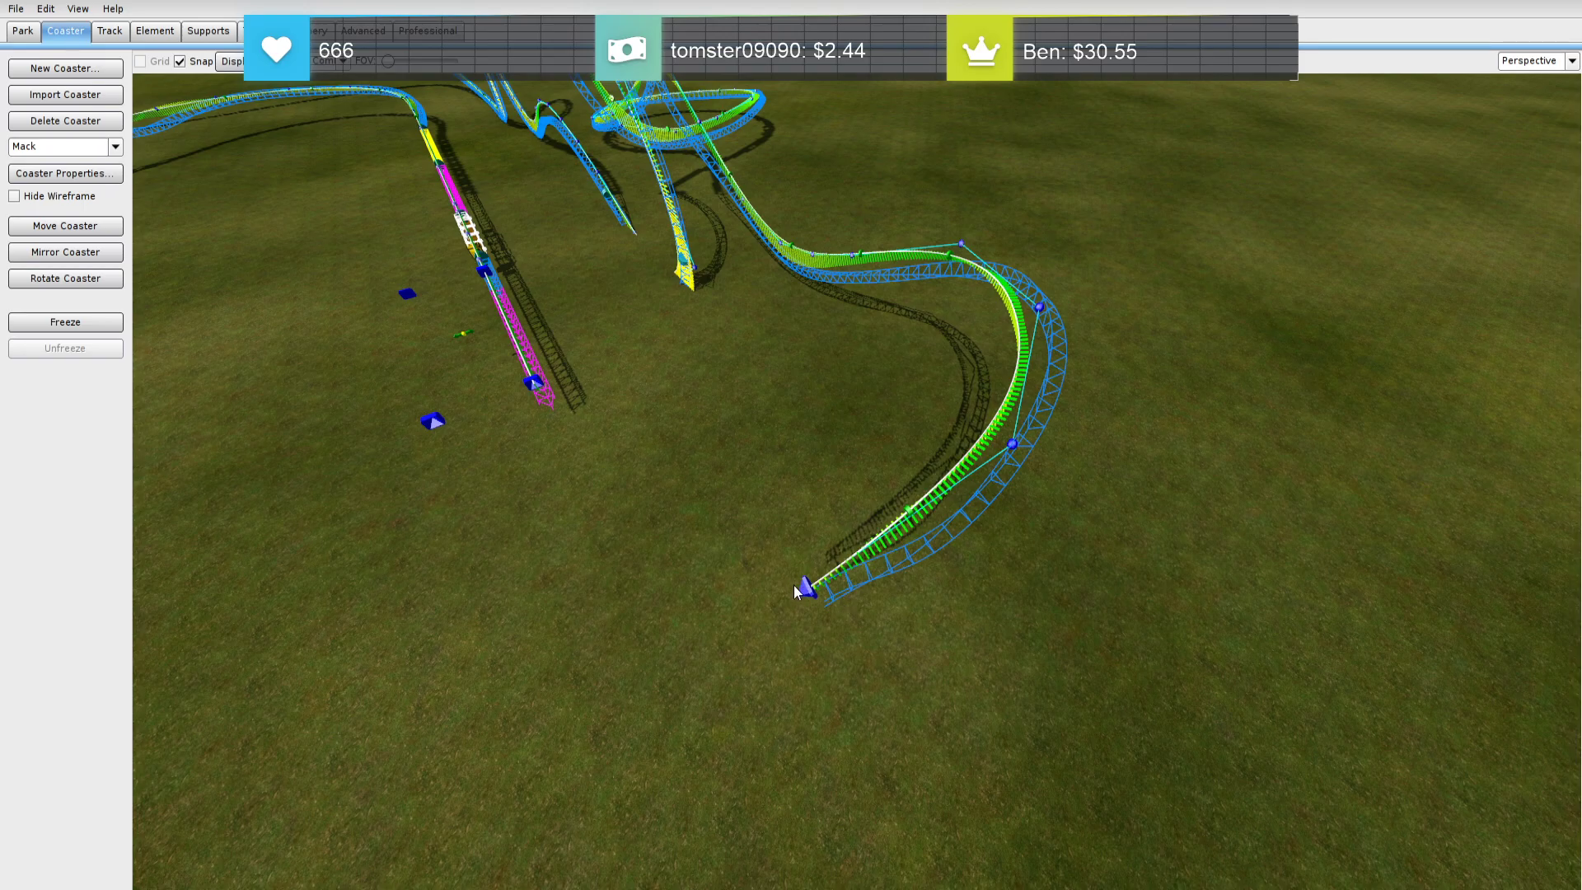
key(Delete)
Move the end vertex of the shortened turn lower, towards the ground
drag(1019, 447, 1010, 480)
right_drag(1010, 480, 907, 474)
key(a)
key(w)
drag(999, 363, 997, 407)
From above, extend the track's end in a nearly straight line towards the station's axis with new vertices
click(1571, 61)
click(1531, 82)
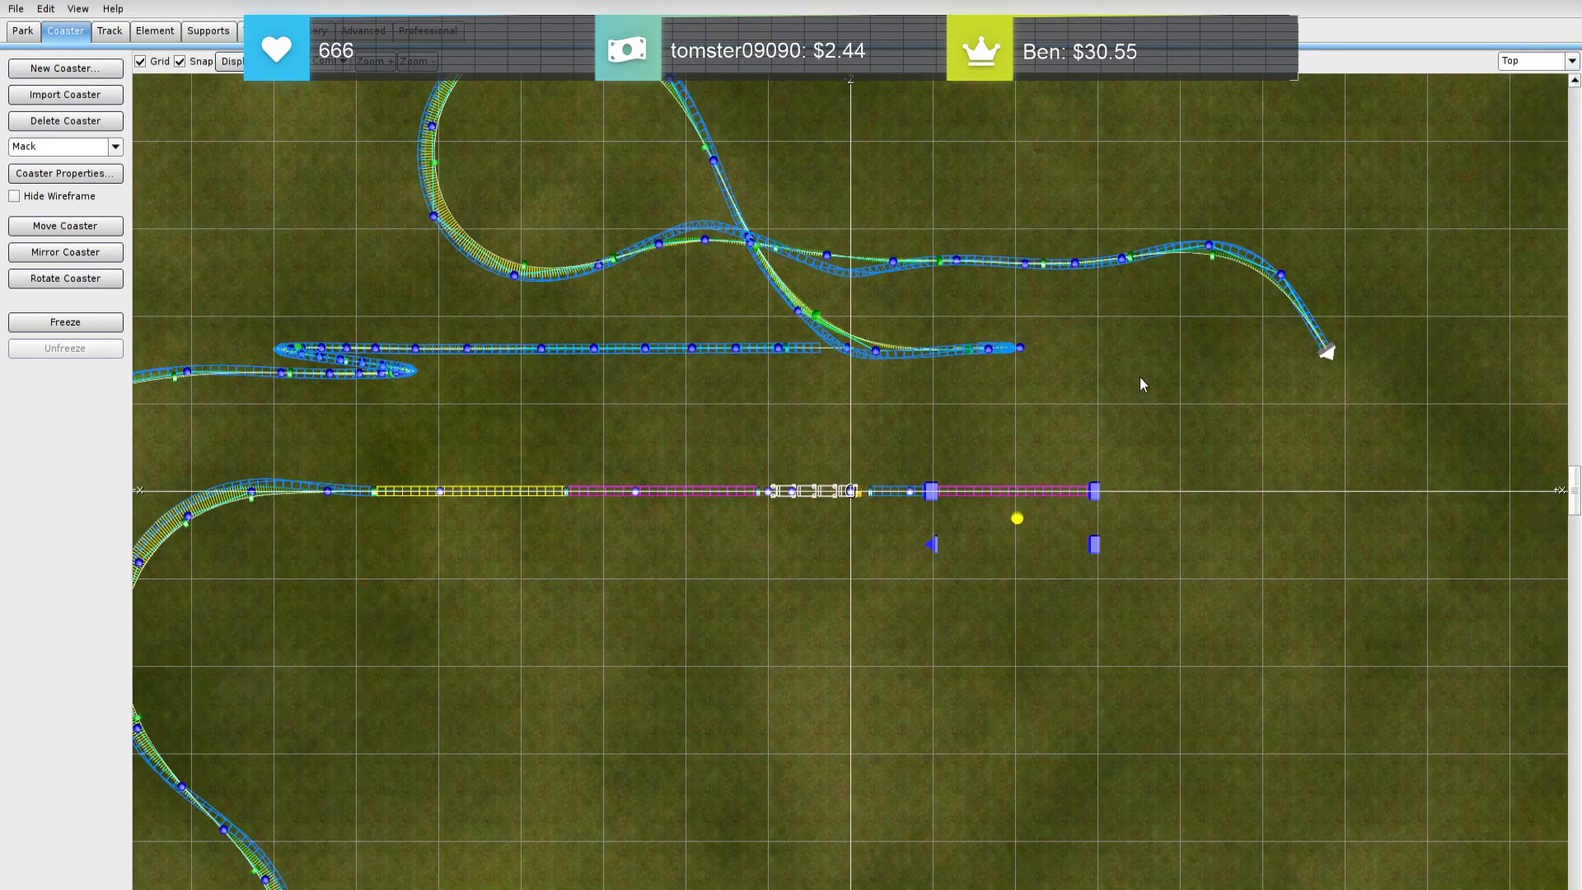
drag(1086, 231, 1141, 365)
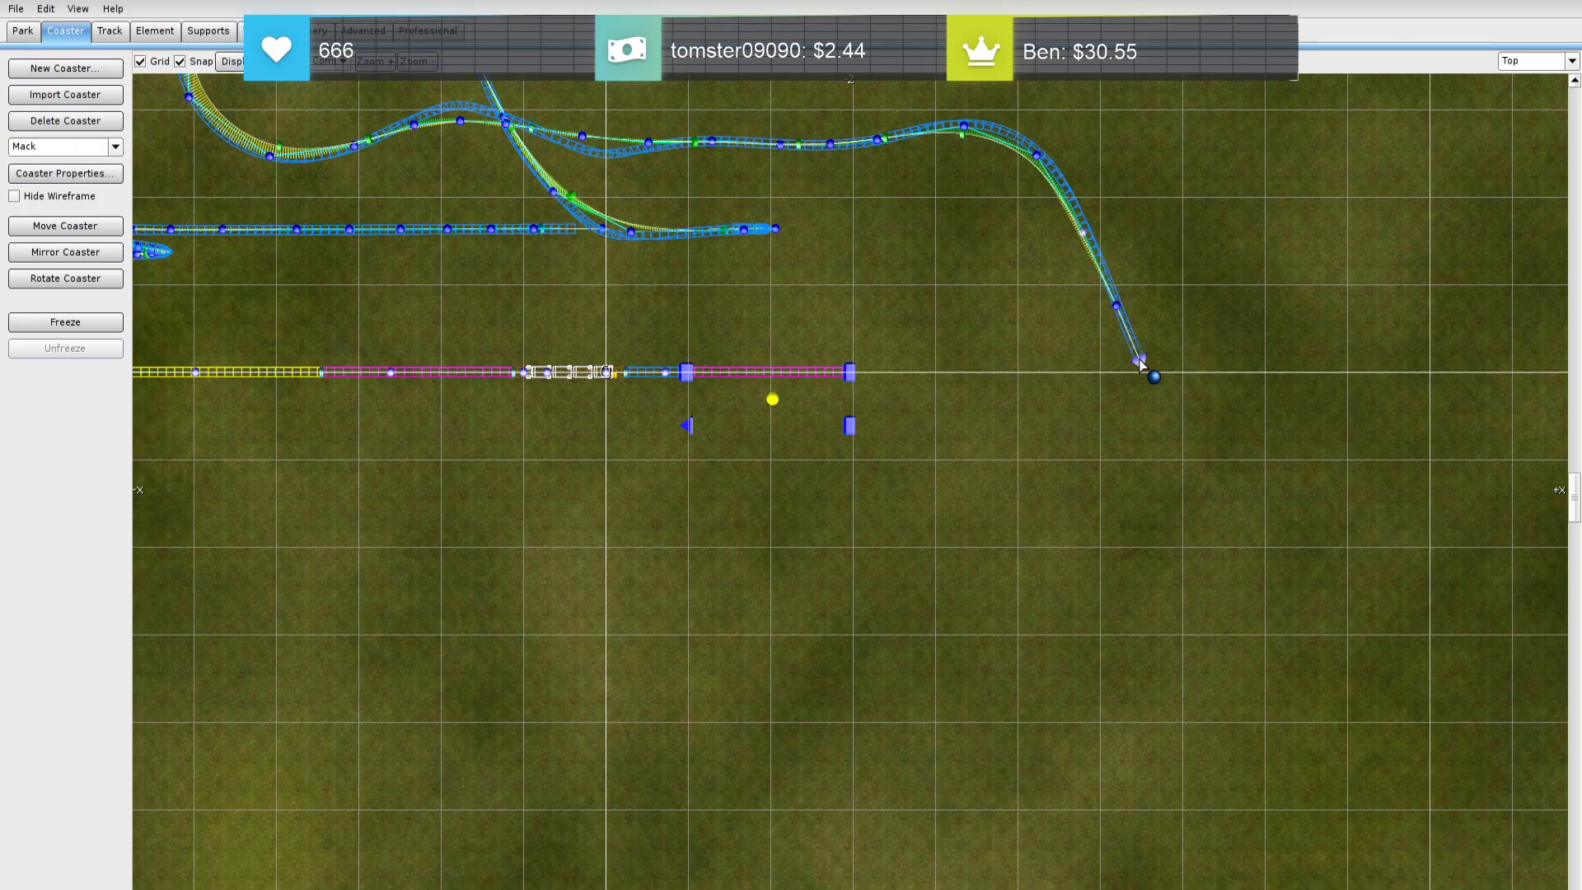
click(1549, 61)
click(1530, 155)
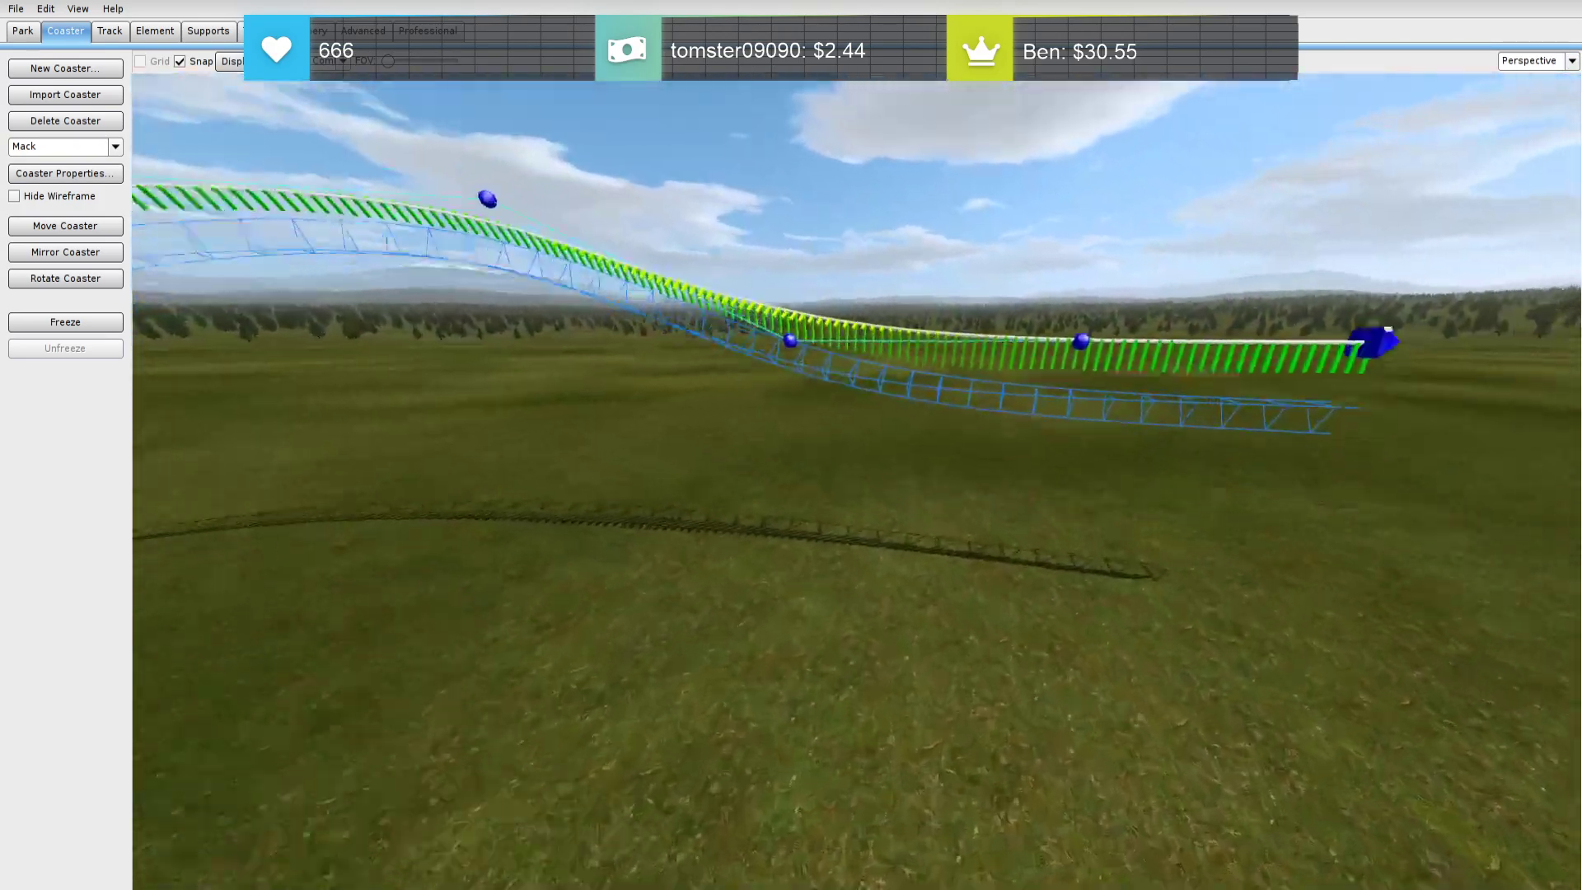
Lower the end vertices beyond the hill to deepen the drop into the final stretch
right_drag(1219, 387, 1311, 338)
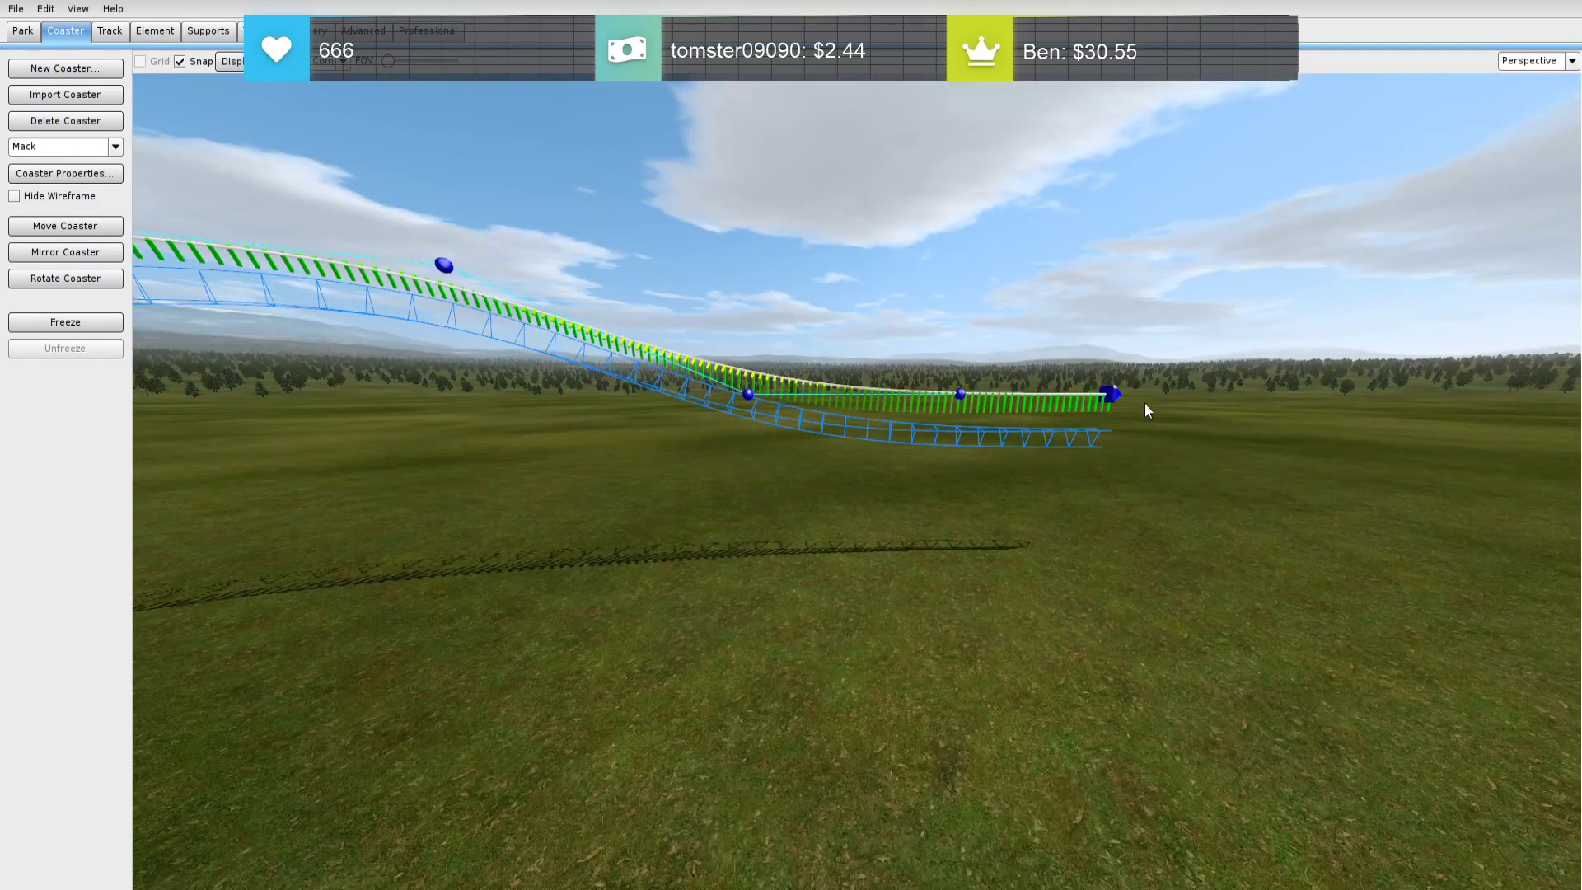
drag(1239, 459, 956, 362)
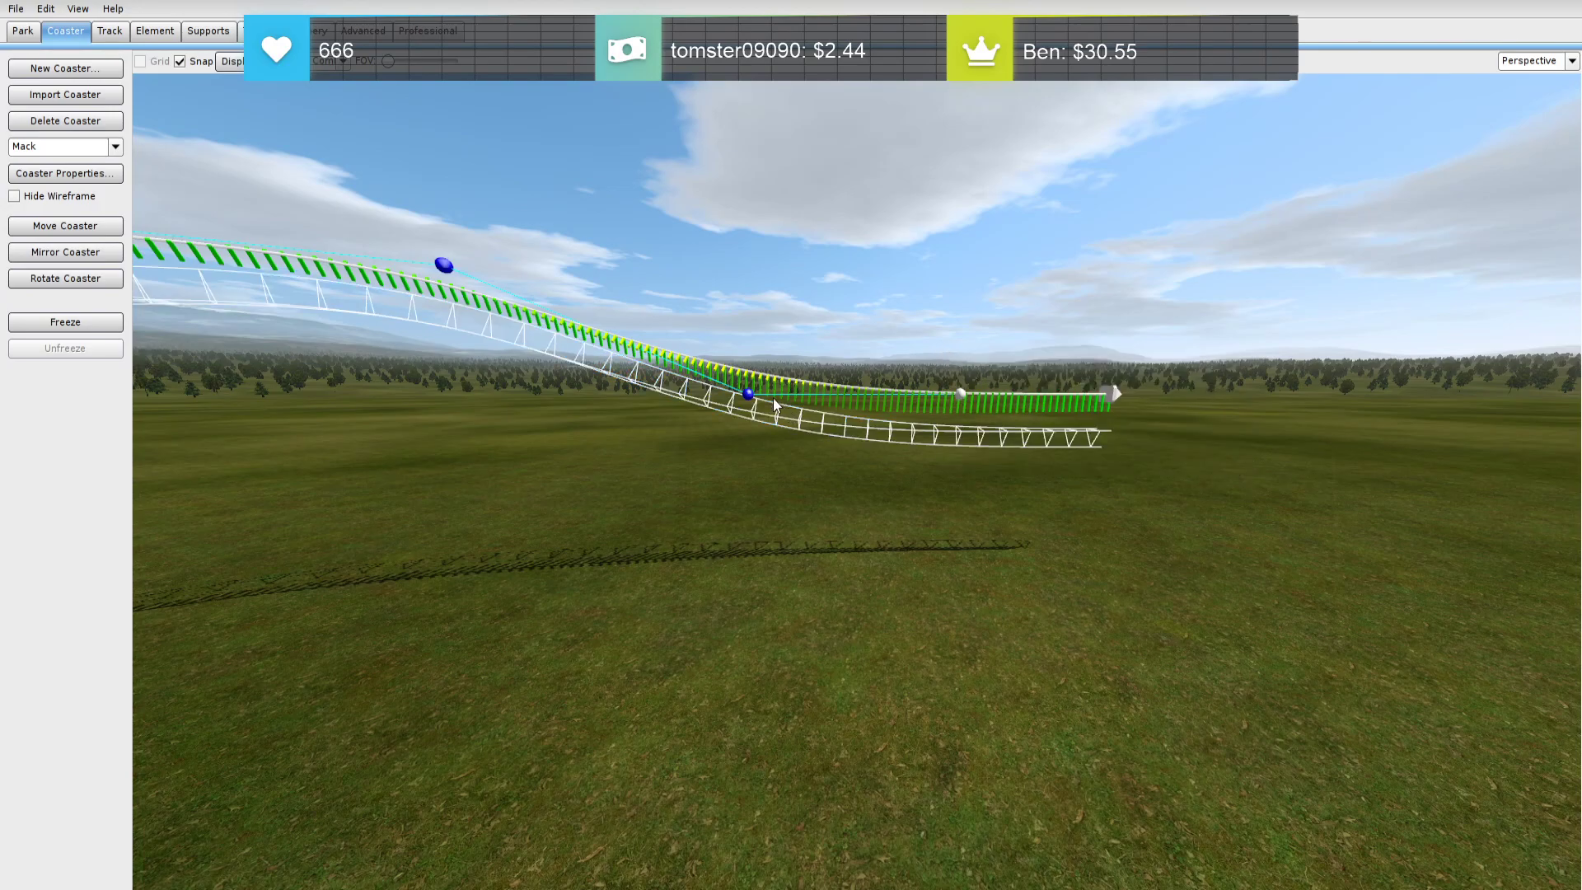
drag(749, 392, 751, 447)
click(579, 481)
mouse_move(578, 481)
right_down()
mouse_move(692, 445)
mouse_move(642, 411)
mouse_move(610, 418)
mouse_move(561, 493)
right_up()
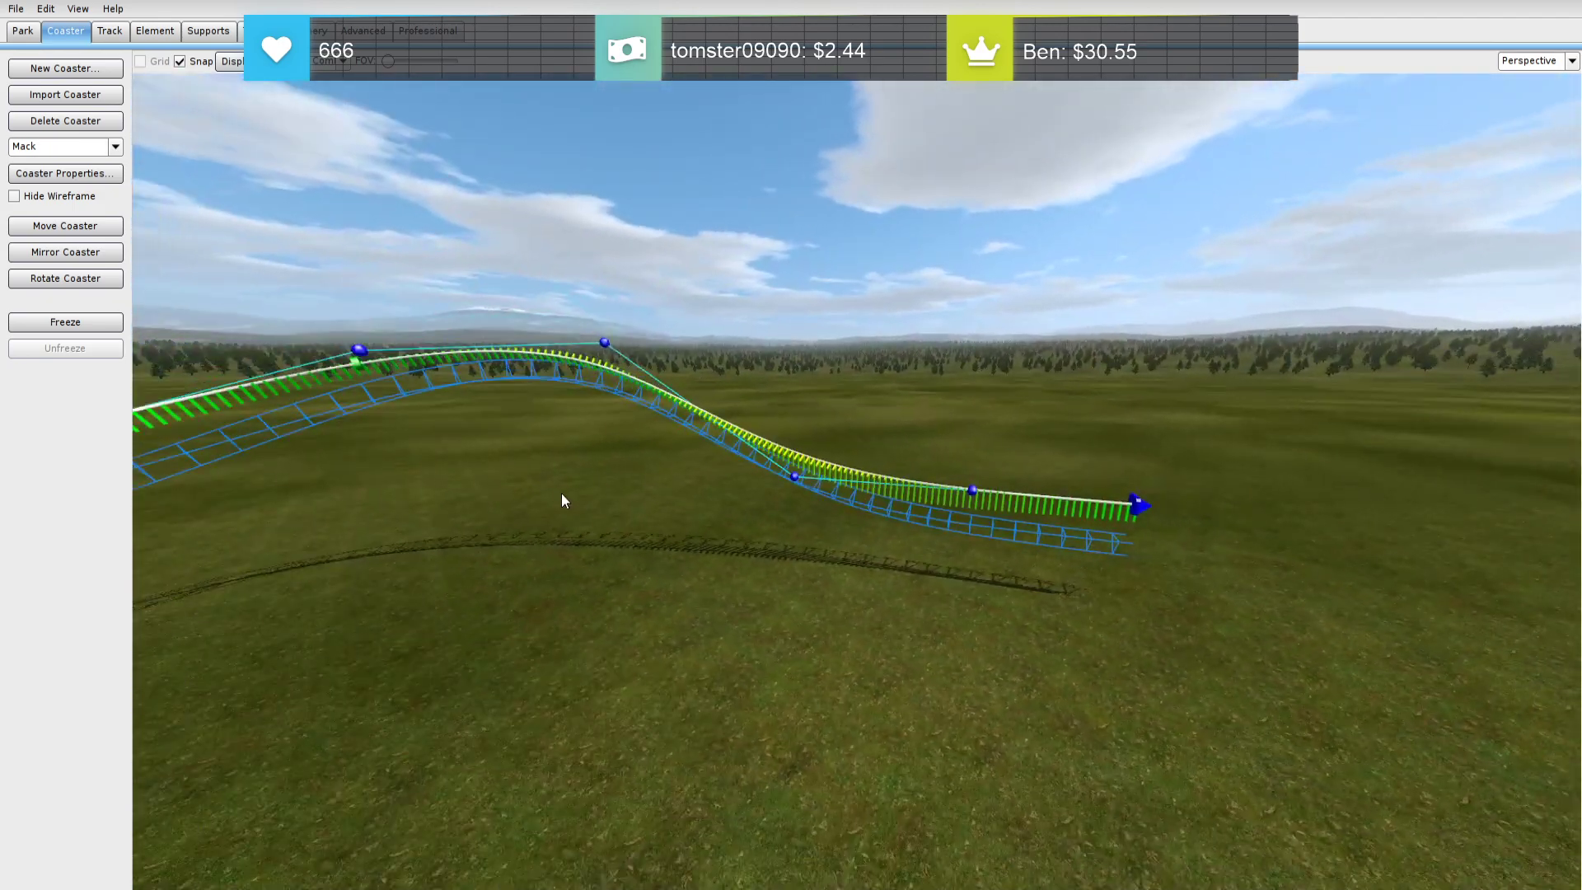
Bank the descent after the hill for no lateral G-force and add a roll point near the hill's crest
double_click(715, 425)
click(943, 456)
click(990, 429)
right_drag(973, 428, 919, 432)
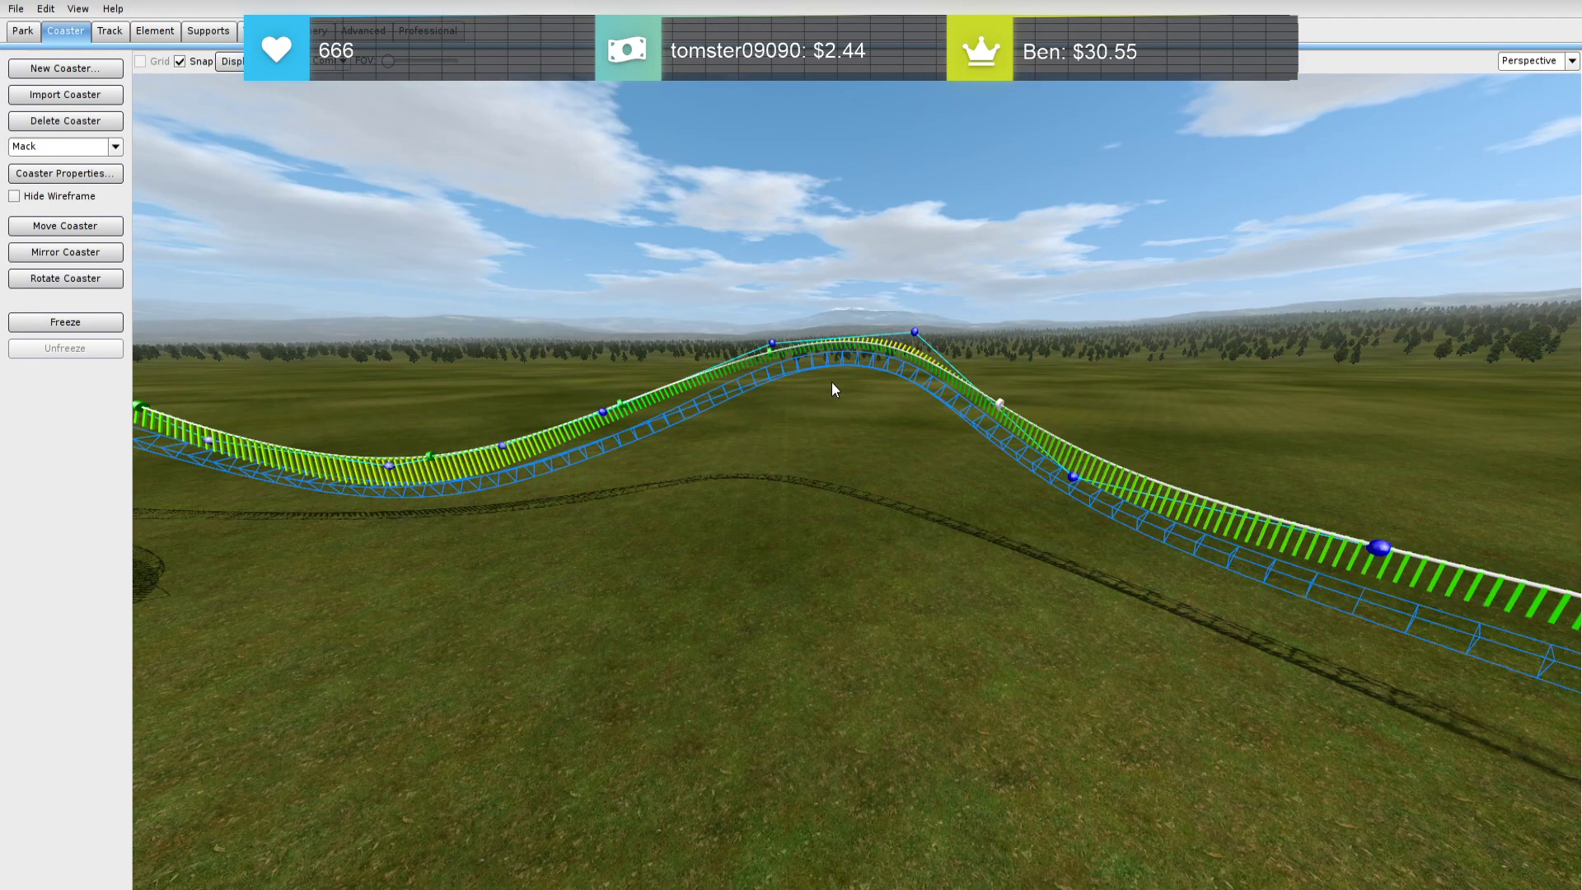
double_click(892, 345)
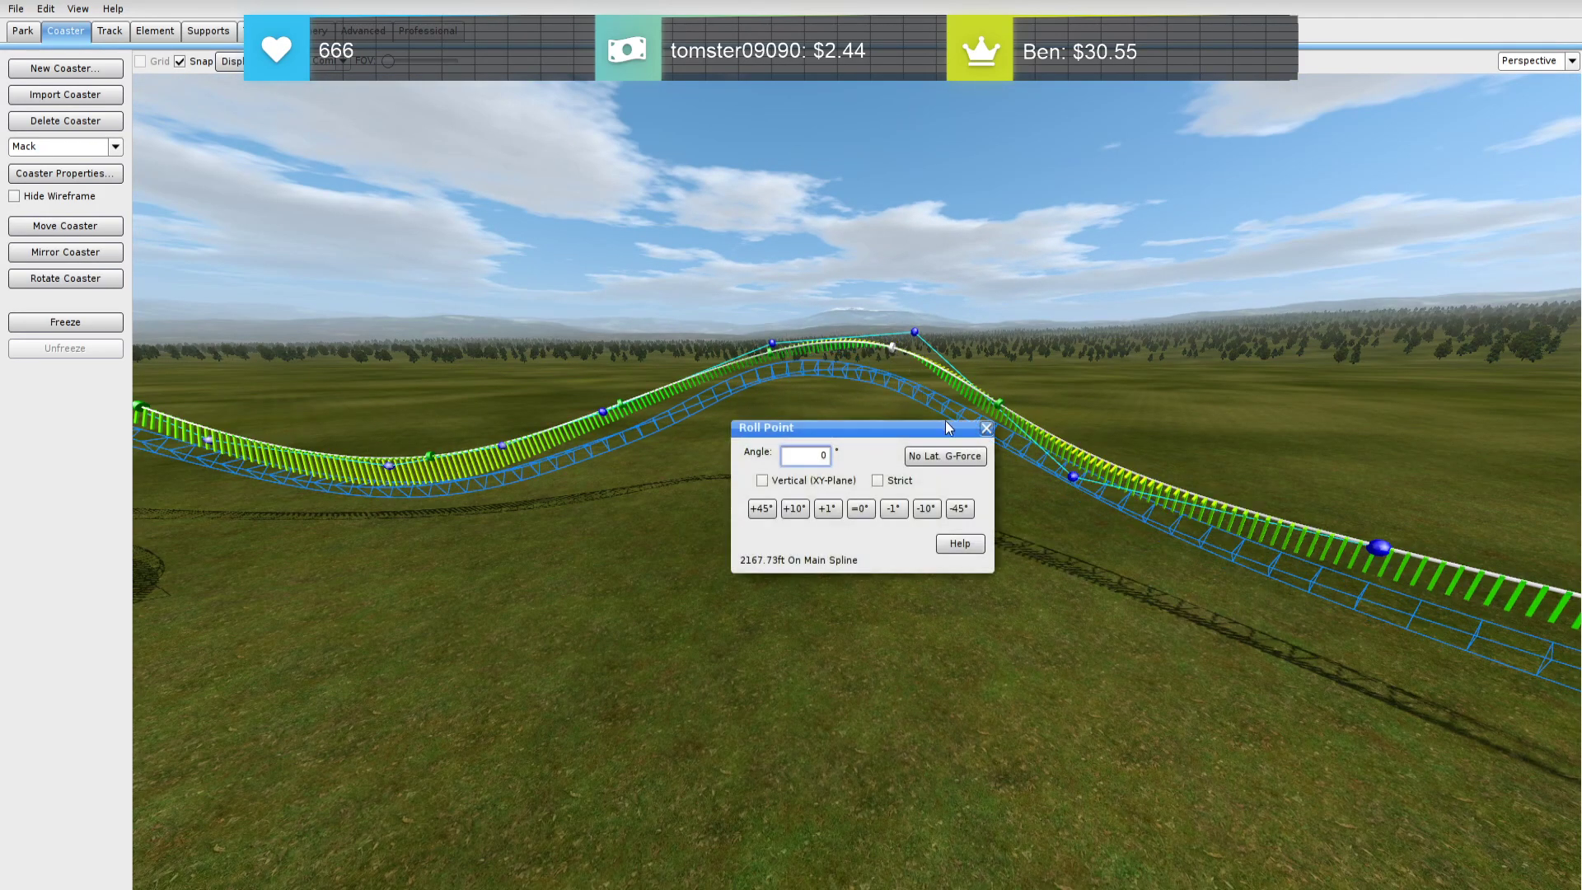
click(987, 427)
Depump the vertices of the hill and its exit to smooth that part of the track
right_drag(986, 427, 1203, 516)
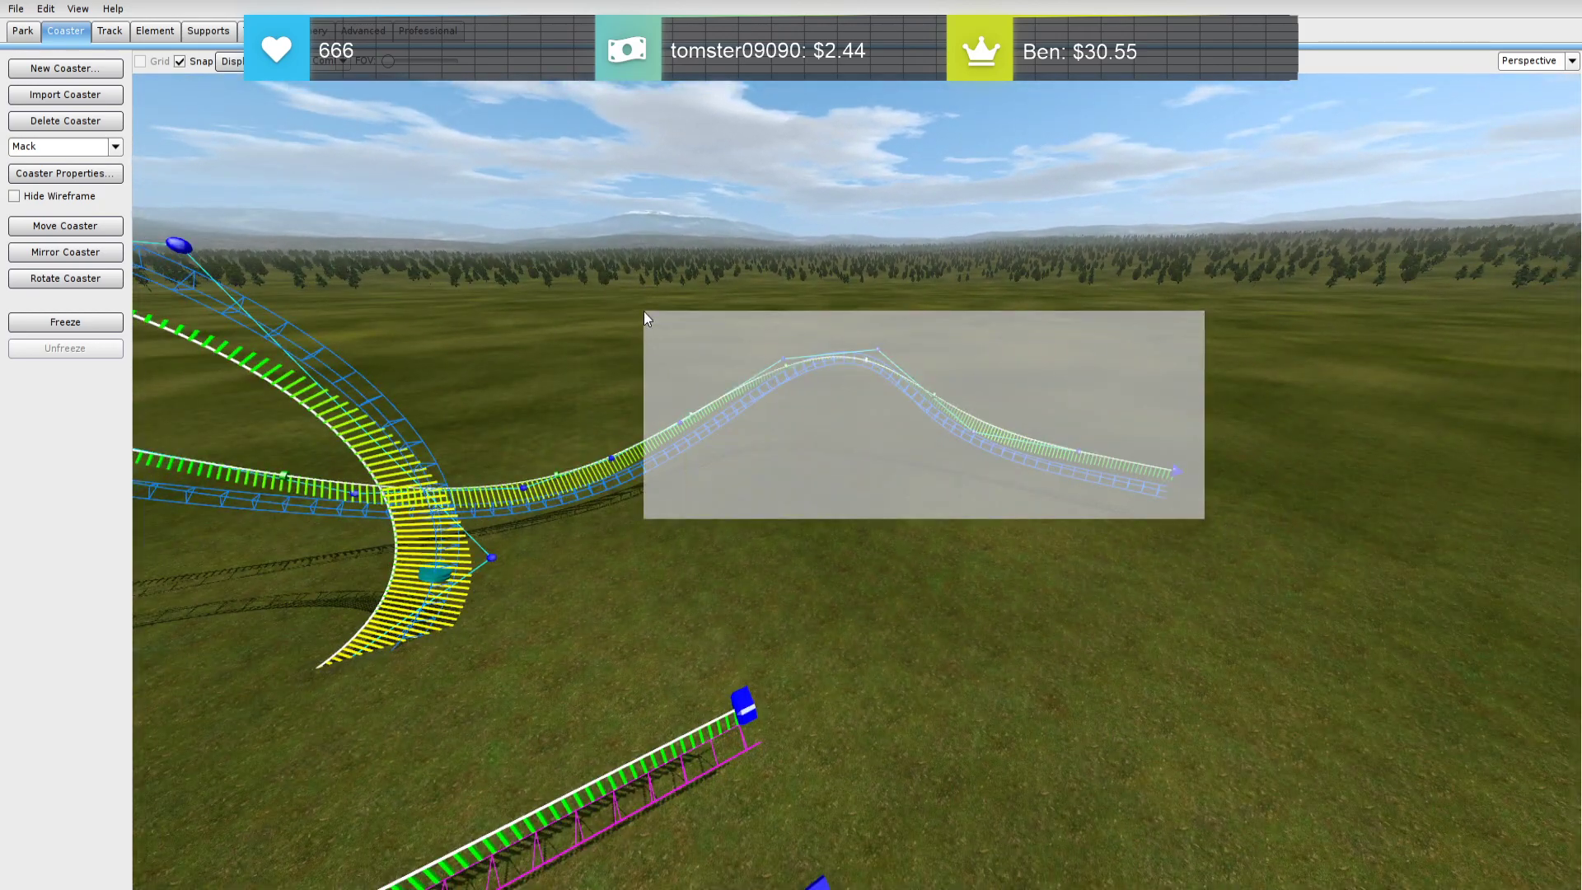
drag(644, 312, 643, 311)
click(155, 31)
click(65, 226)
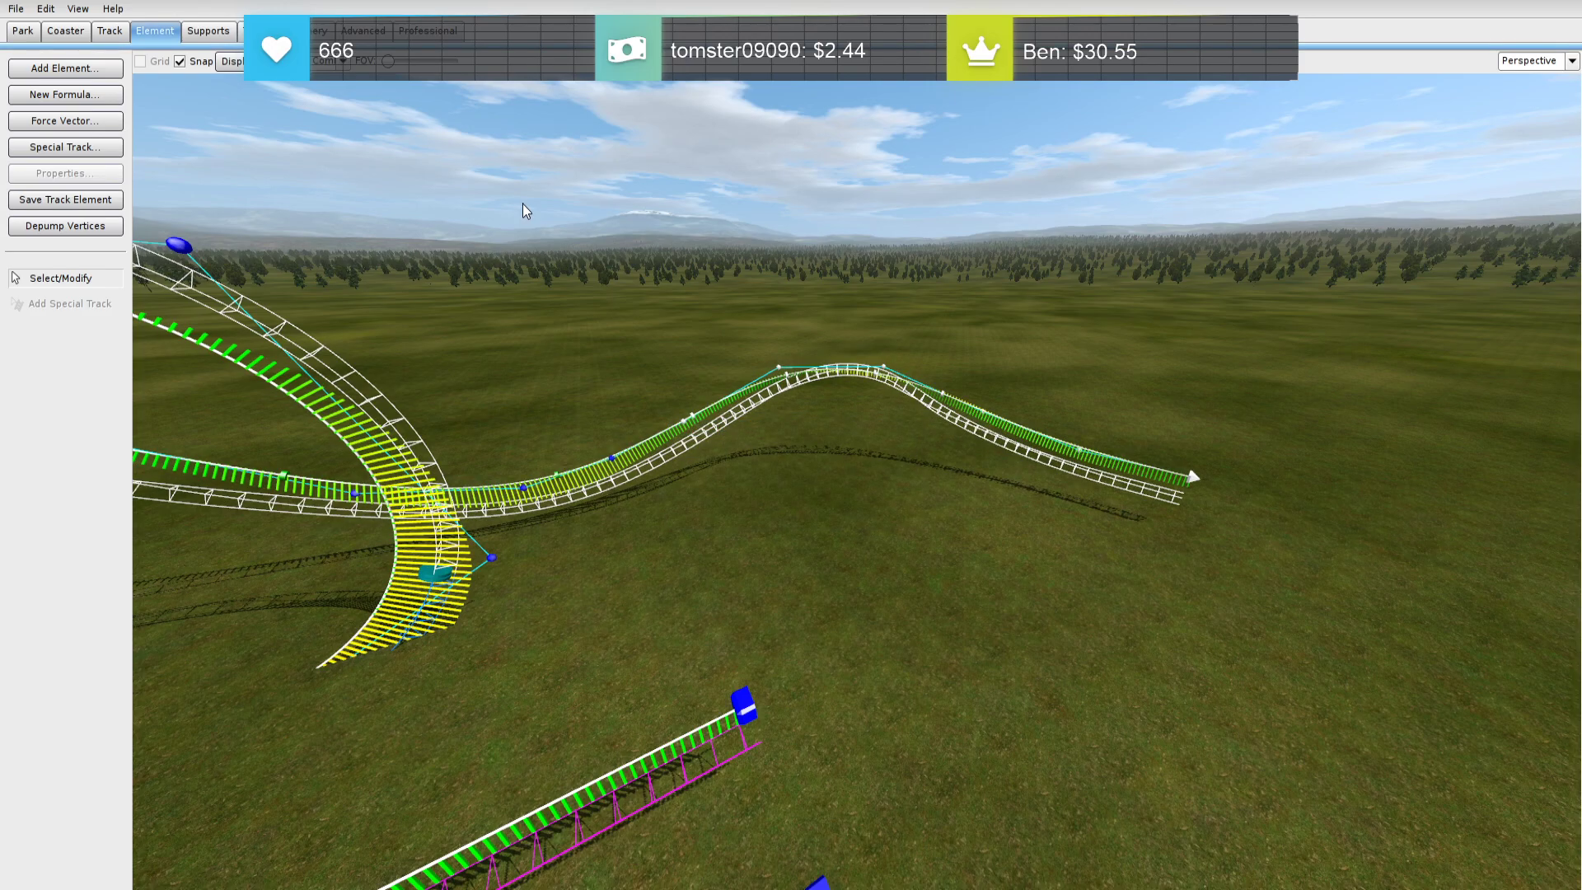
click(886, 485)
Recalculate the roll points on the hill's crest and descent for no lateral G-force
right_drag(887, 484, 980, 503)
key(w)
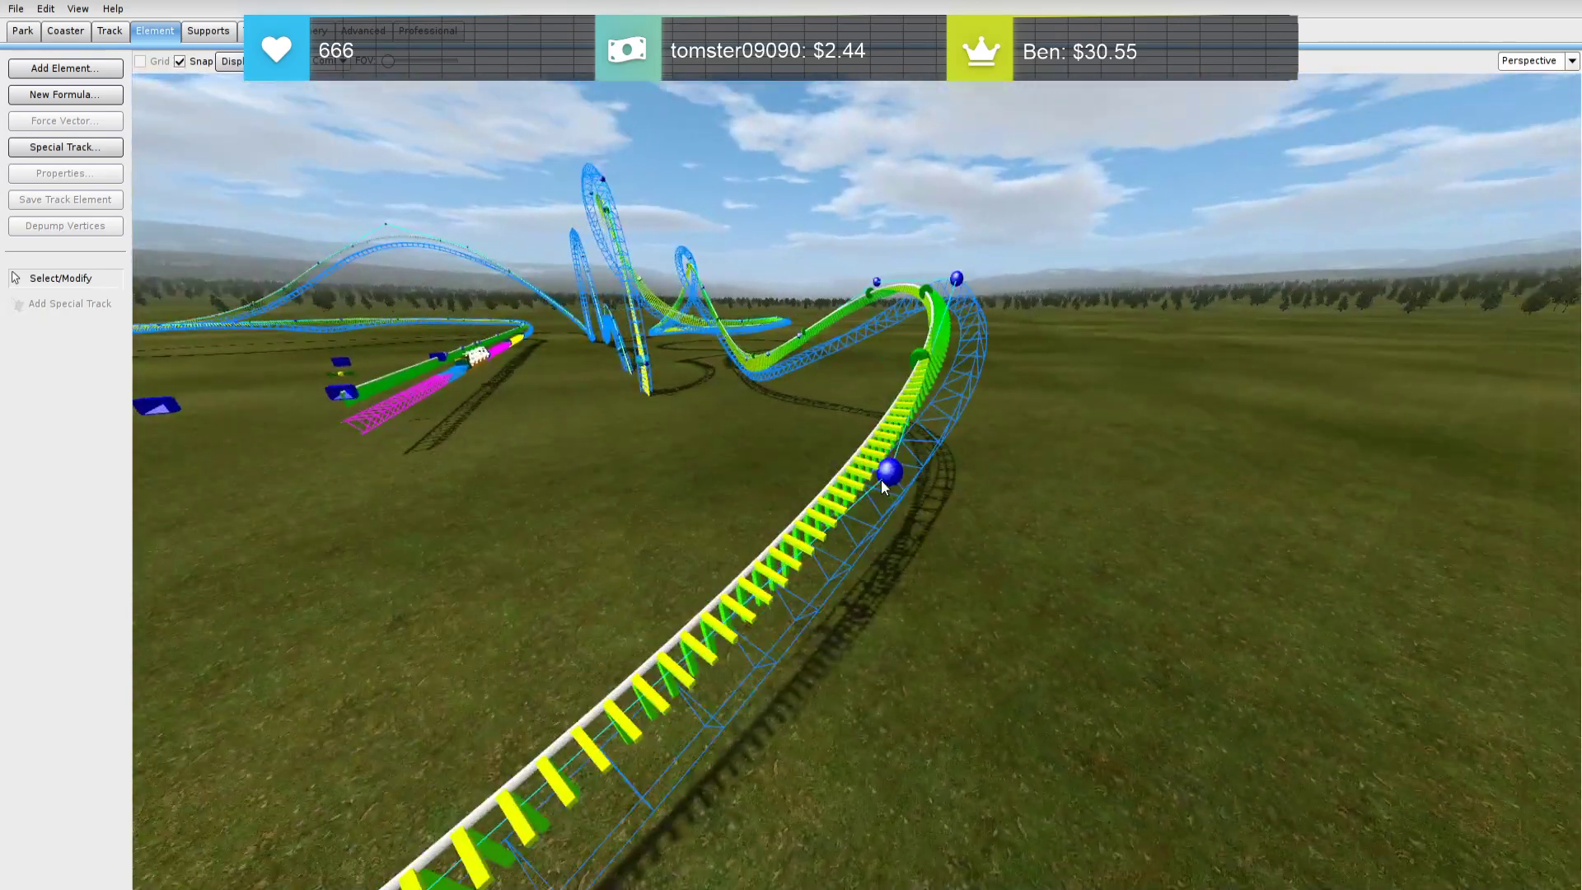
double_click(921, 361)
click(949, 455)
click(984, 429)
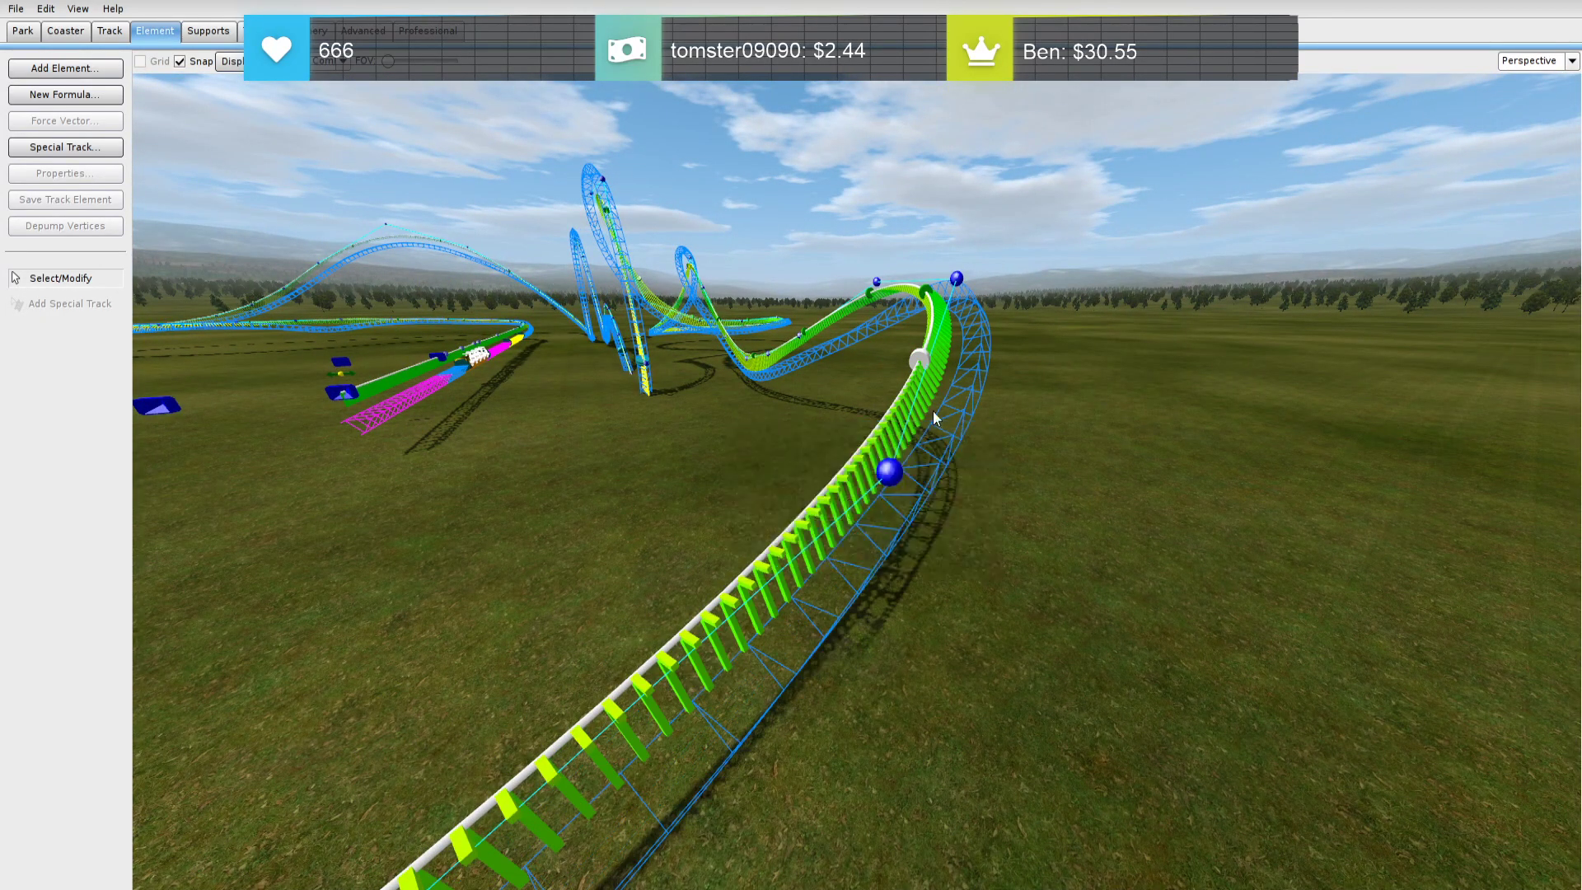
right_drag(951, 424, 916, 404)
double_click(919, 369)
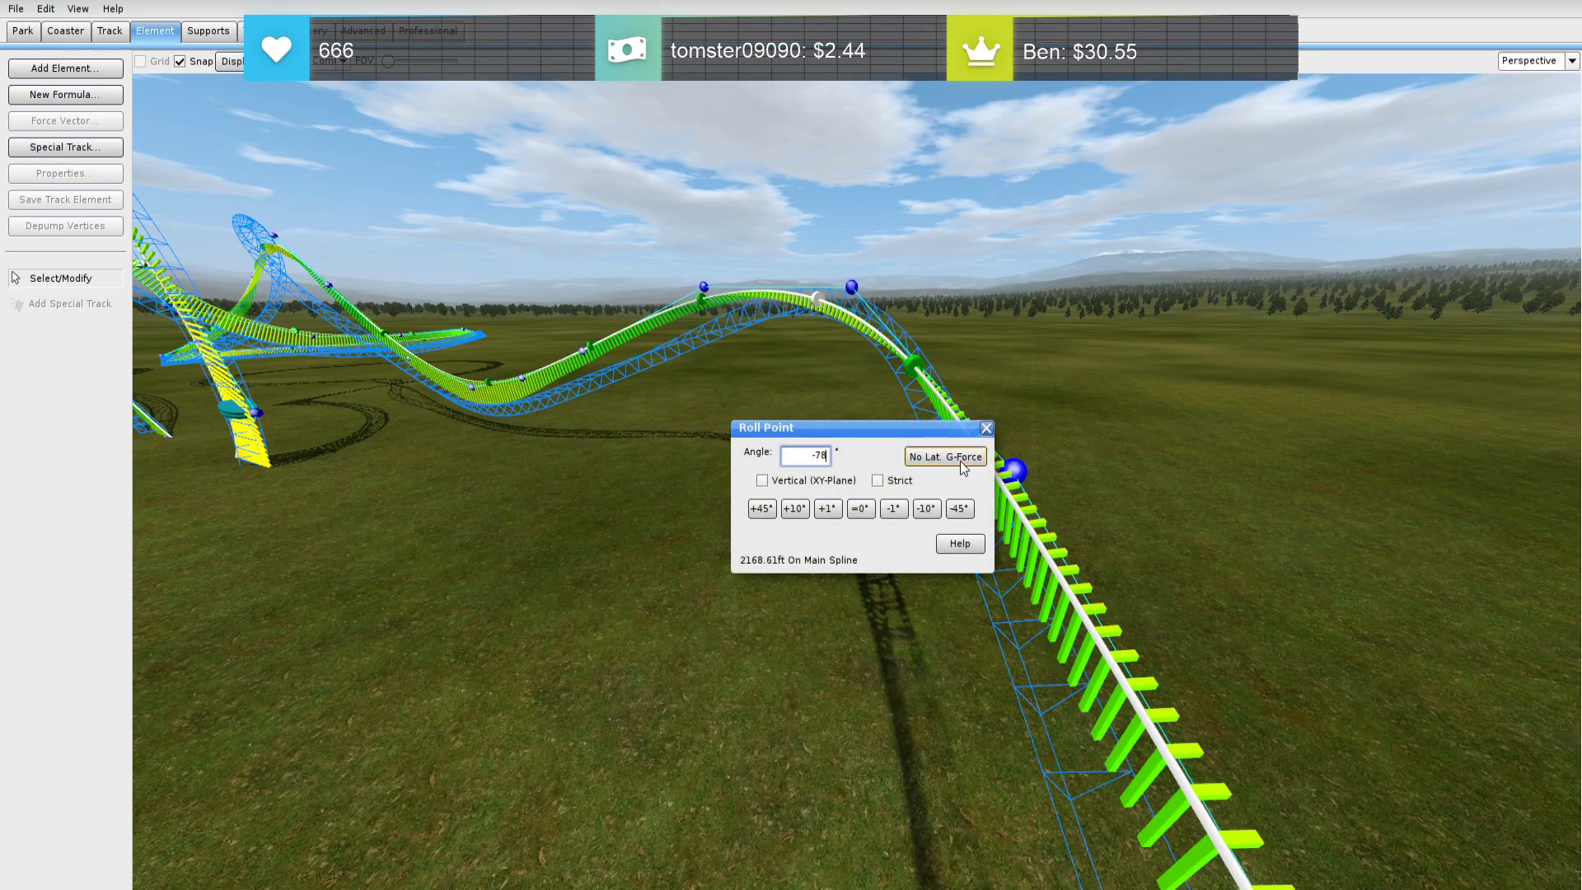
click(958, 463)
click(986, 429)
From above, extend the track's end in a straight line past the station's axis with another vertex
right_drag(984, 435, 1306, 455)
scroll(857, 482, down, 3)
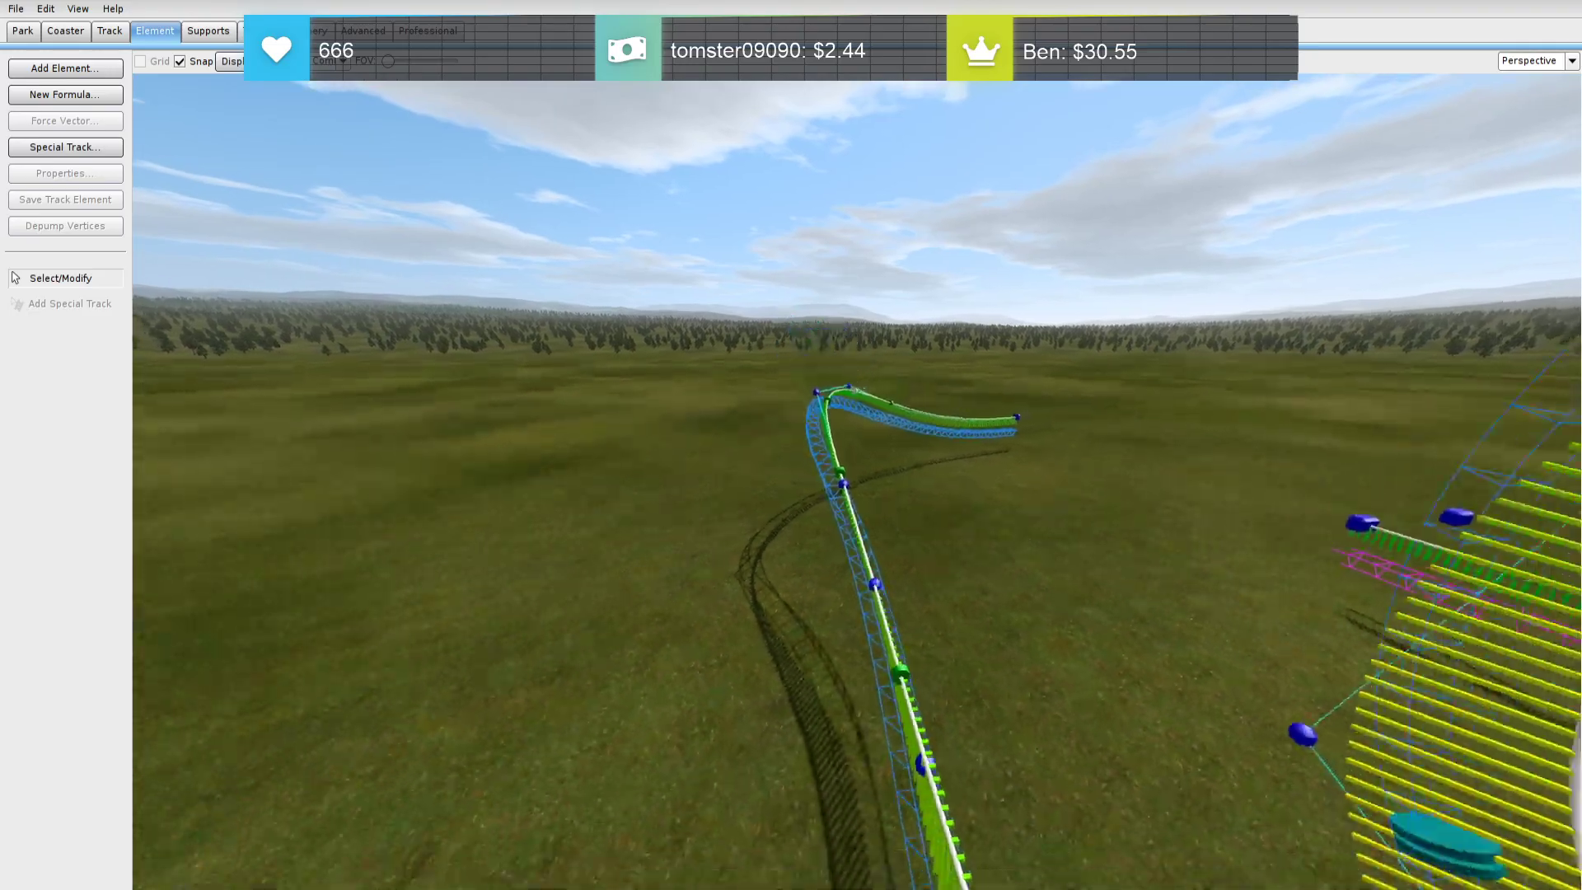
scroll(857, 482, down, 5)
scroll(856, 482, up, 4)
key(w)
right_drag(857, 482, 963, 527)
key(w)
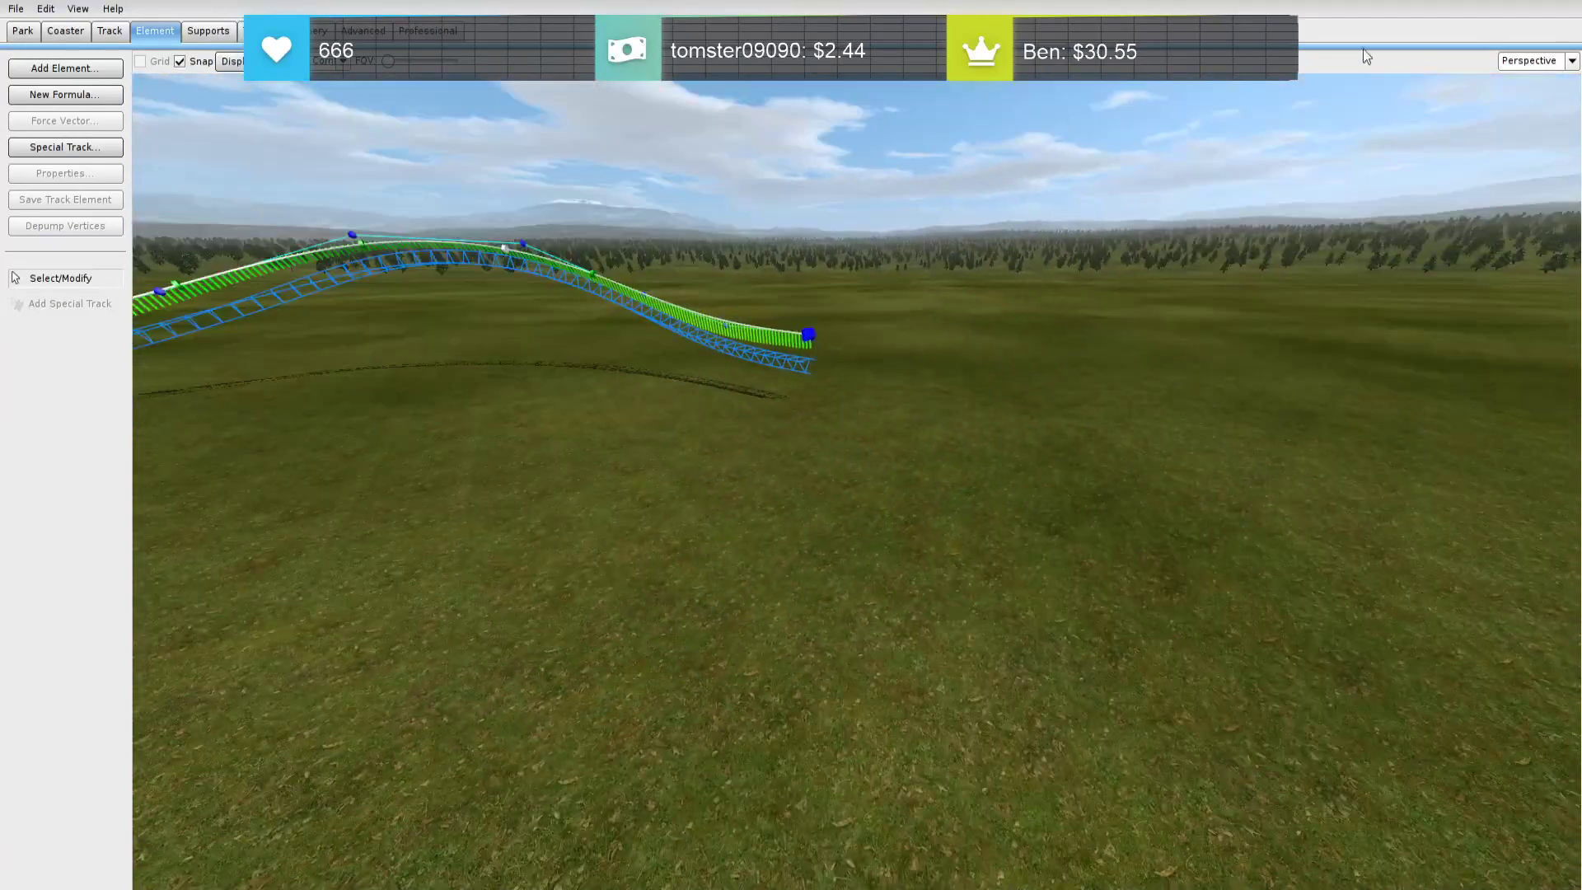
click(1569, 61)
click(1529, 79)
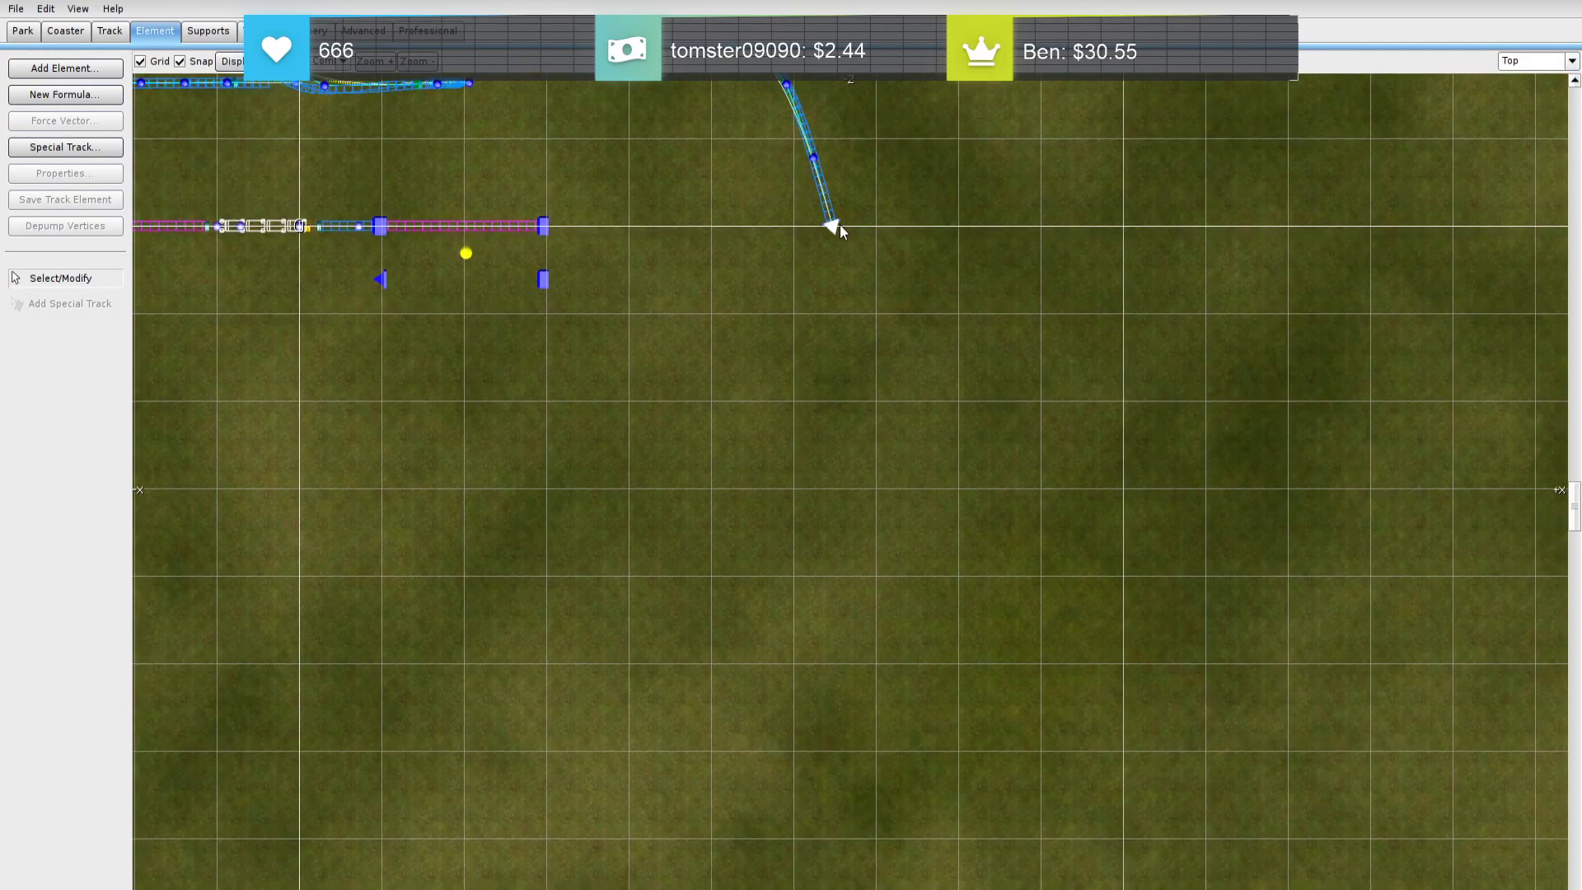
drag(837, 225, 869, 367)
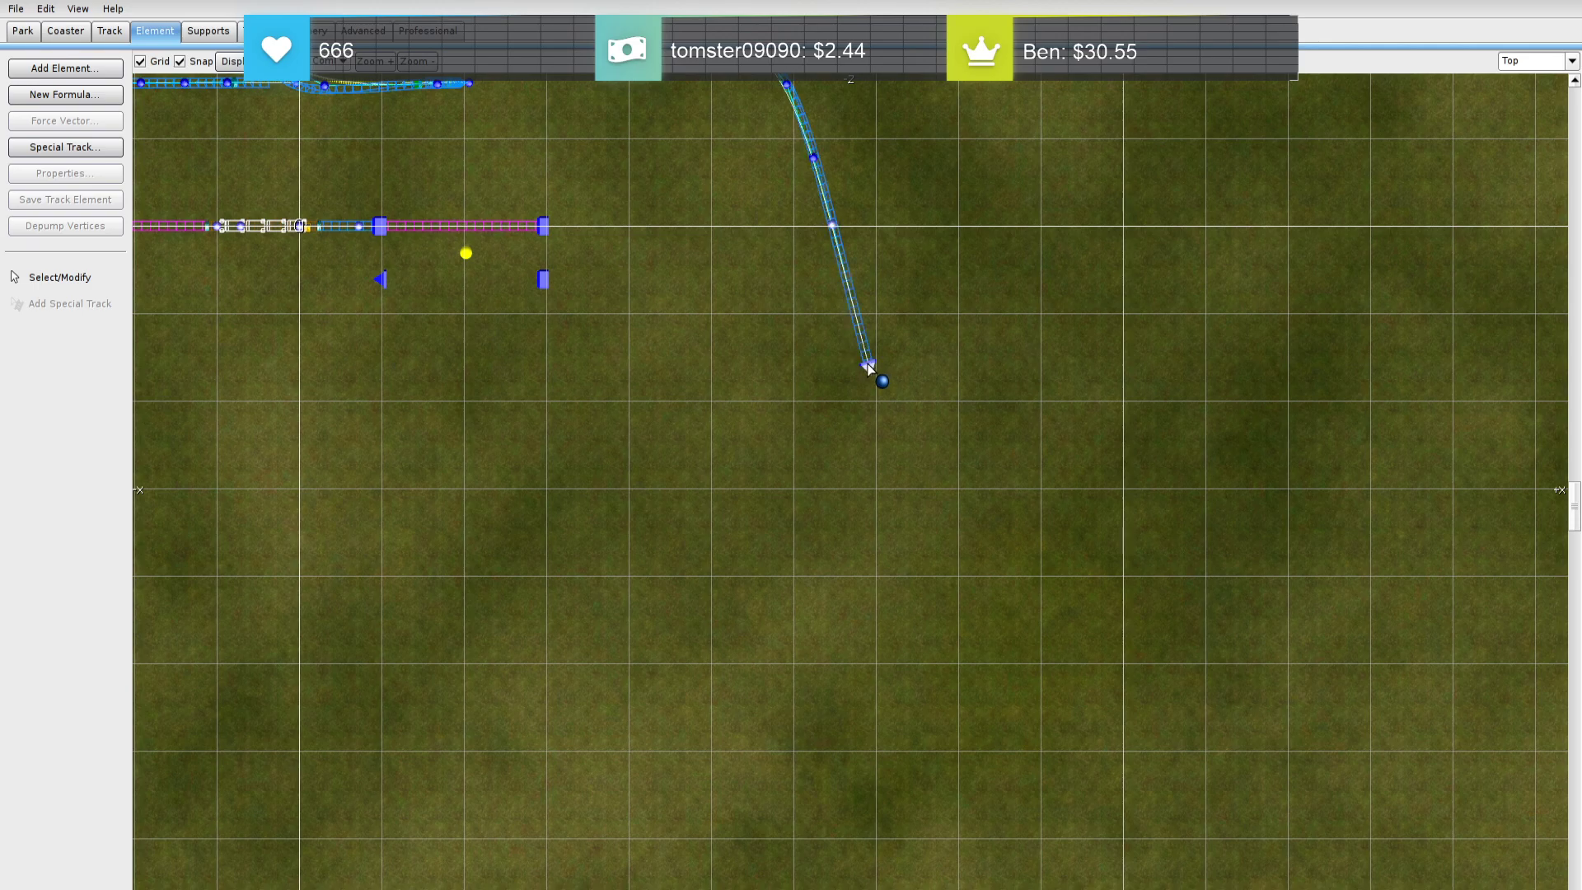
Add a 0° roll point at the start of the final straight and lengthen the straight by one more vertex
double_click(834, 216)
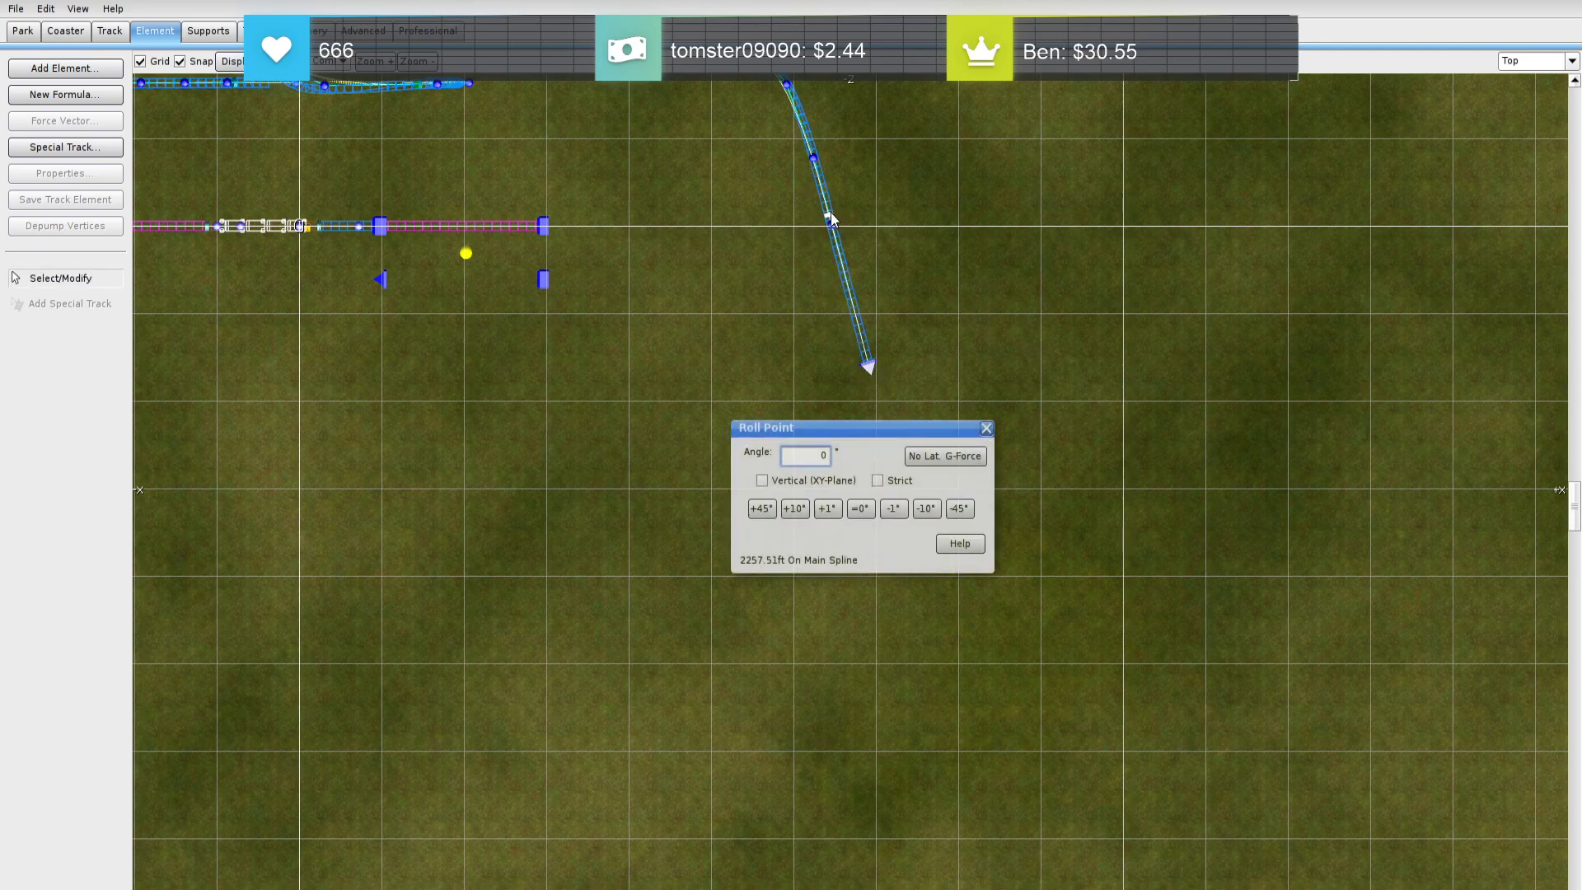
click(988, 427)
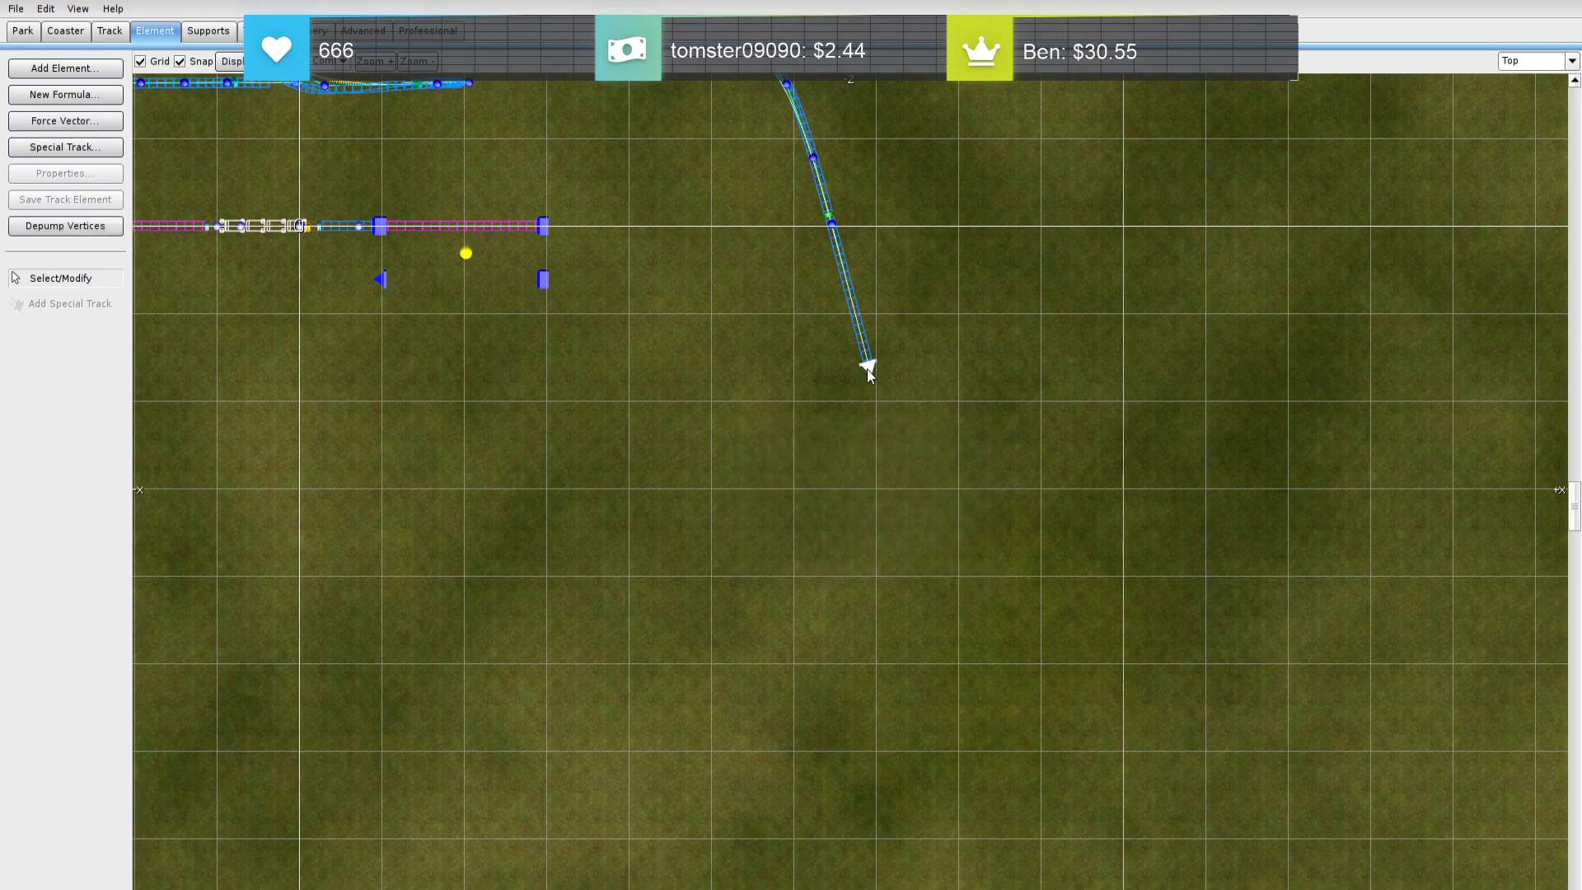
drag(876, 384, 910, 528)
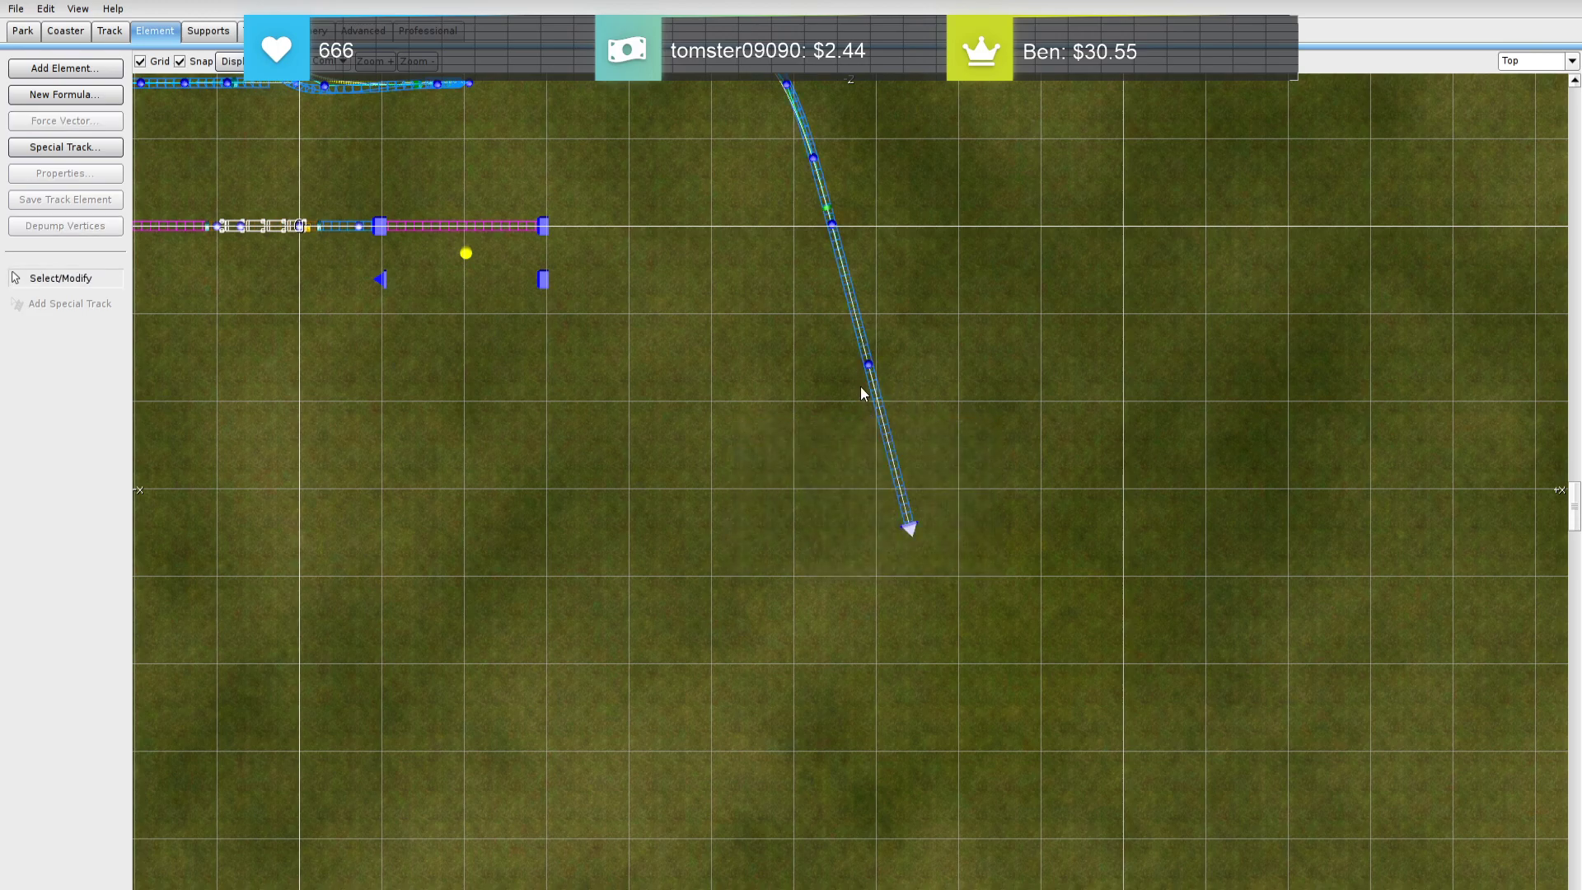
double_click(875, 365)
click(1069, 367)
Add two type separators to the final straight, one near its start and one before its end
click(110, 30)
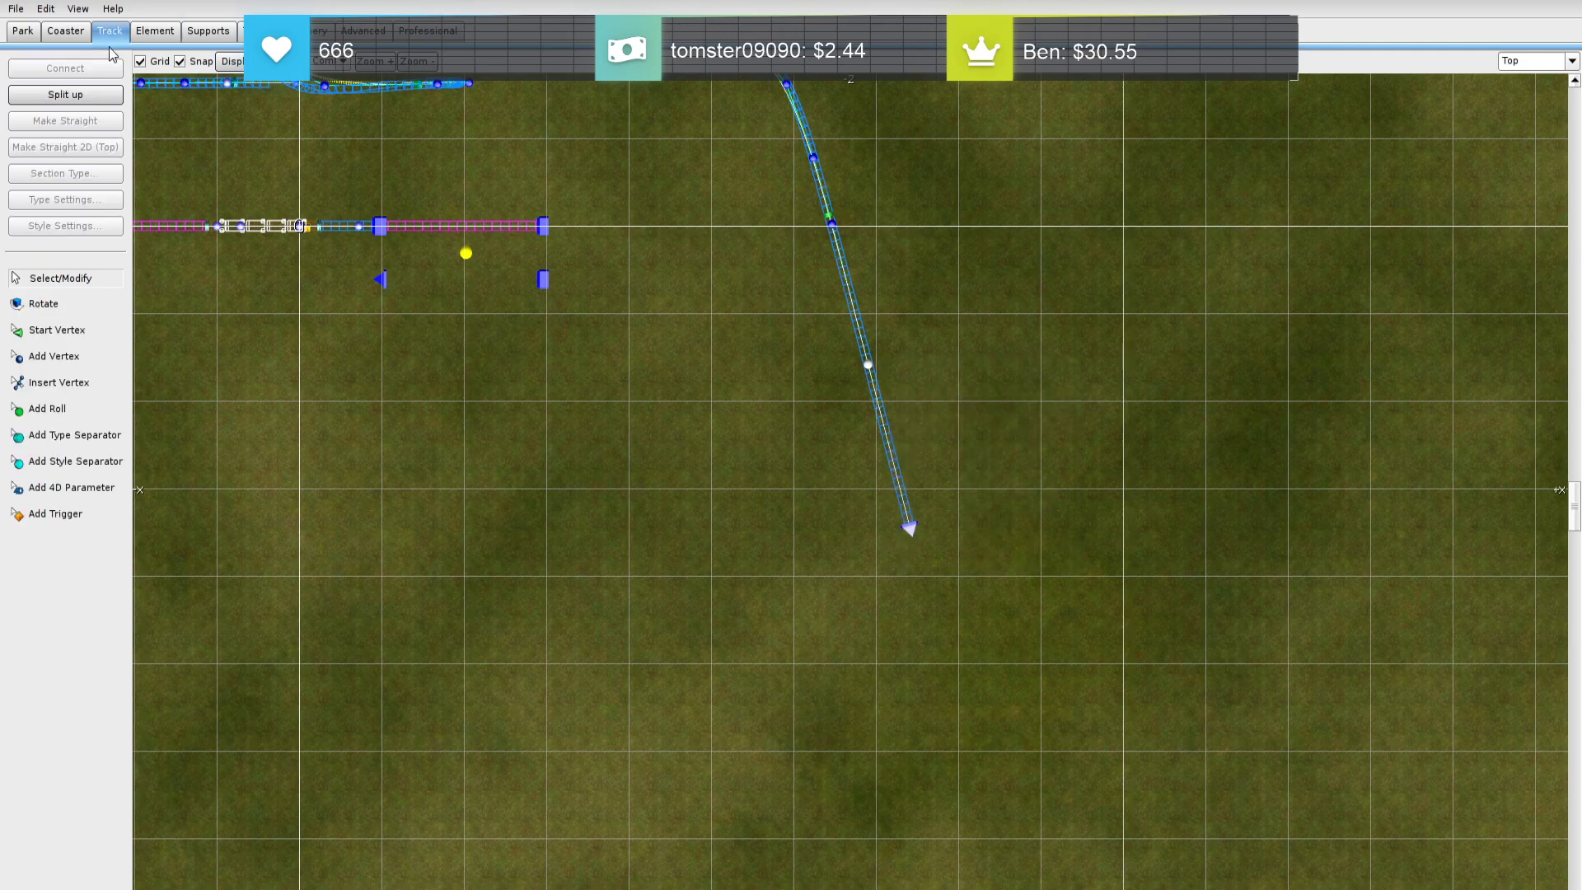
click(120, 438)
click(834, 251)
click(74, 435)
click(835, 245)
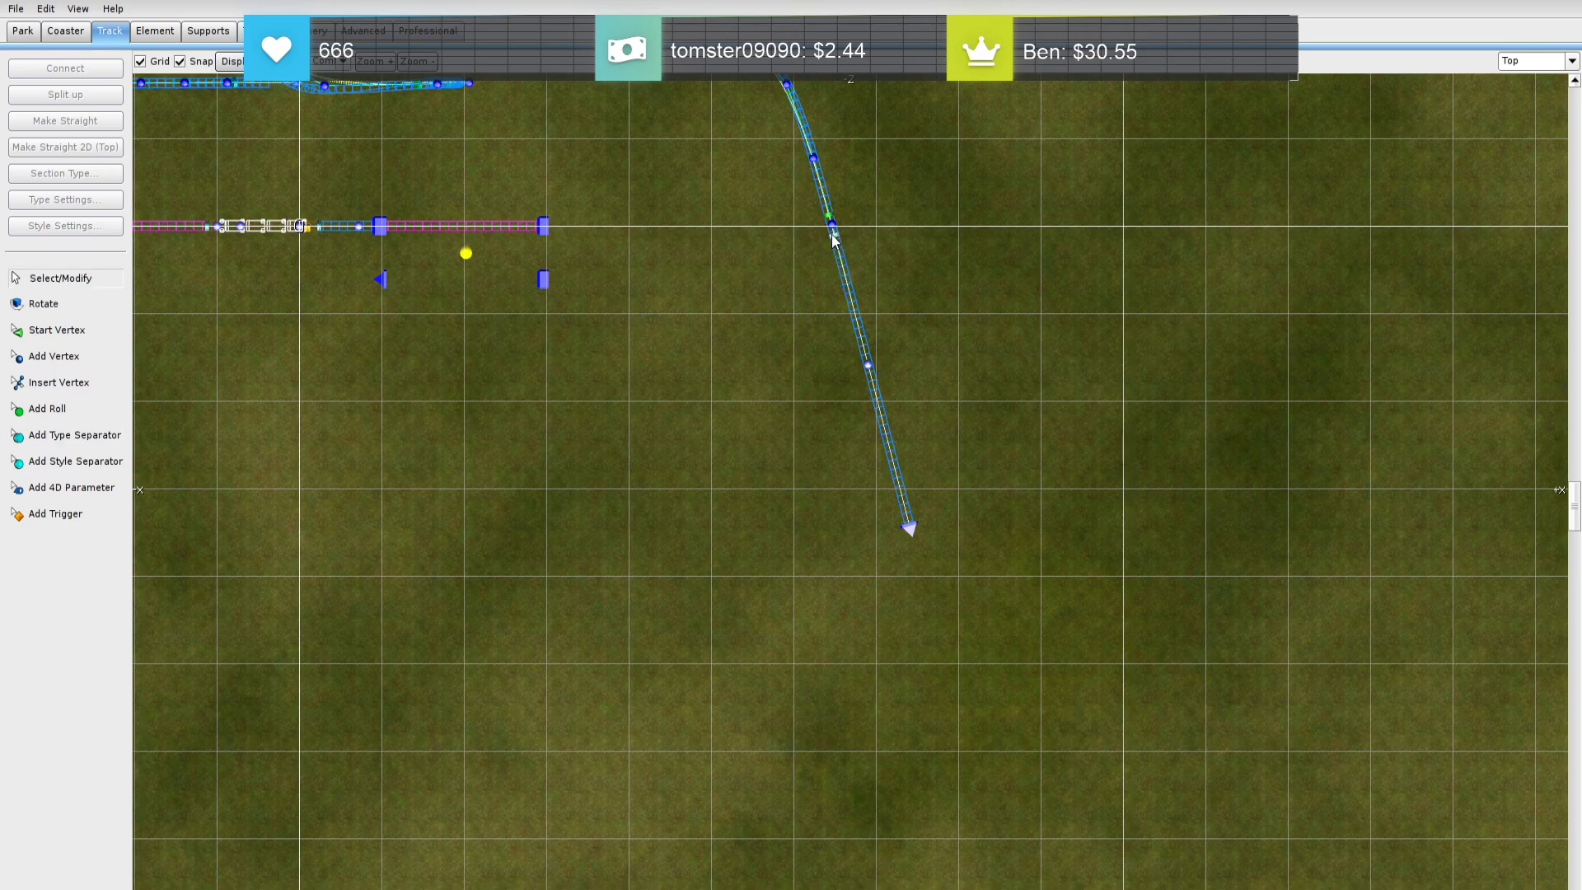
click(105, 437)
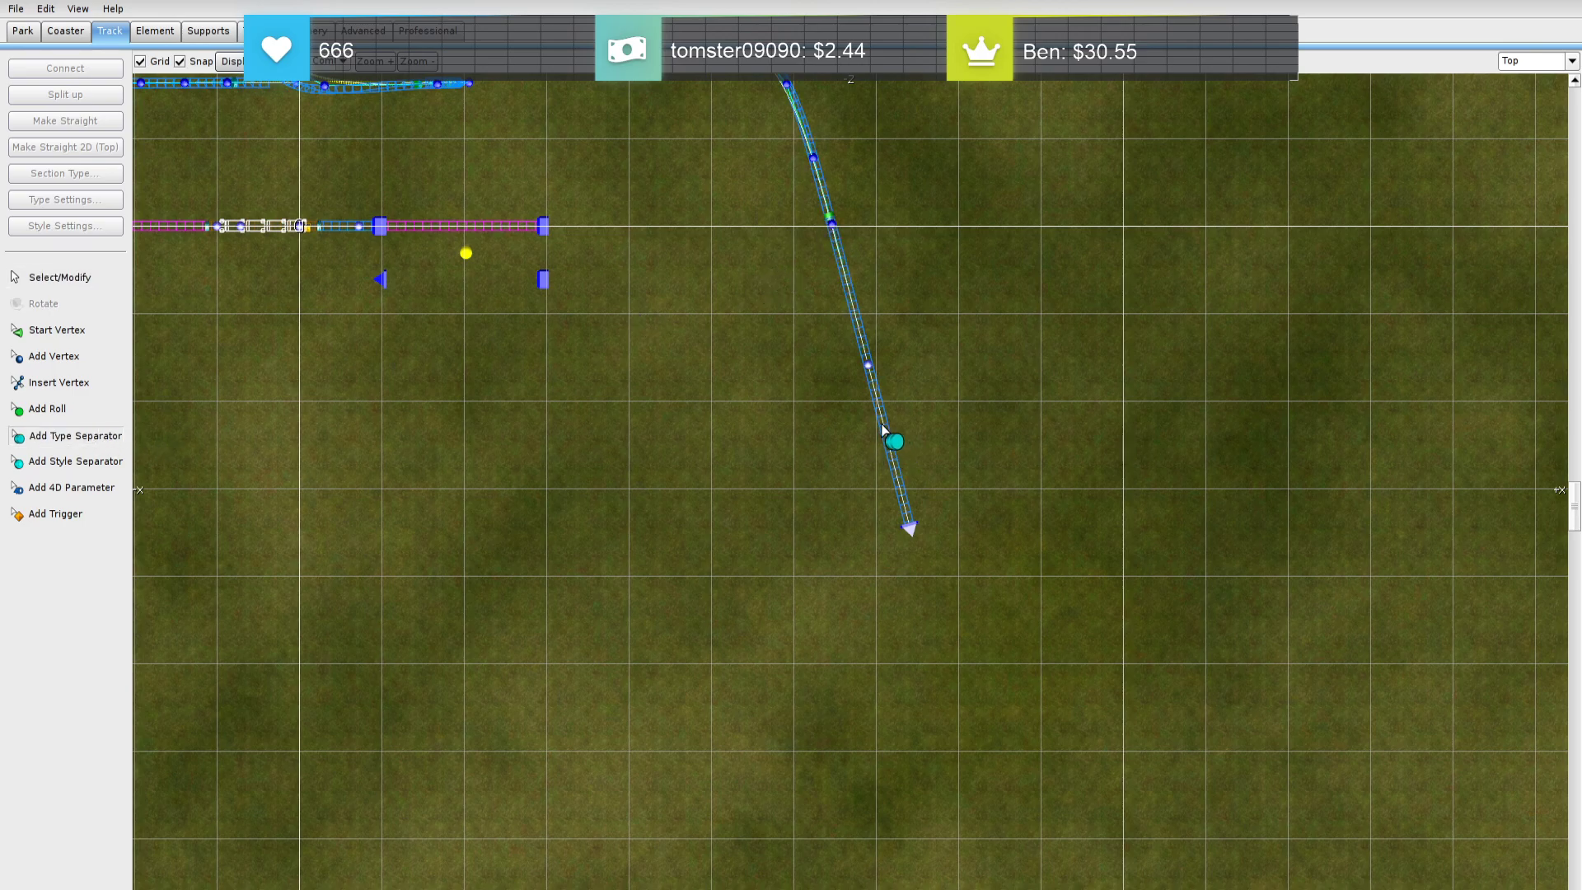
click(884, 422)
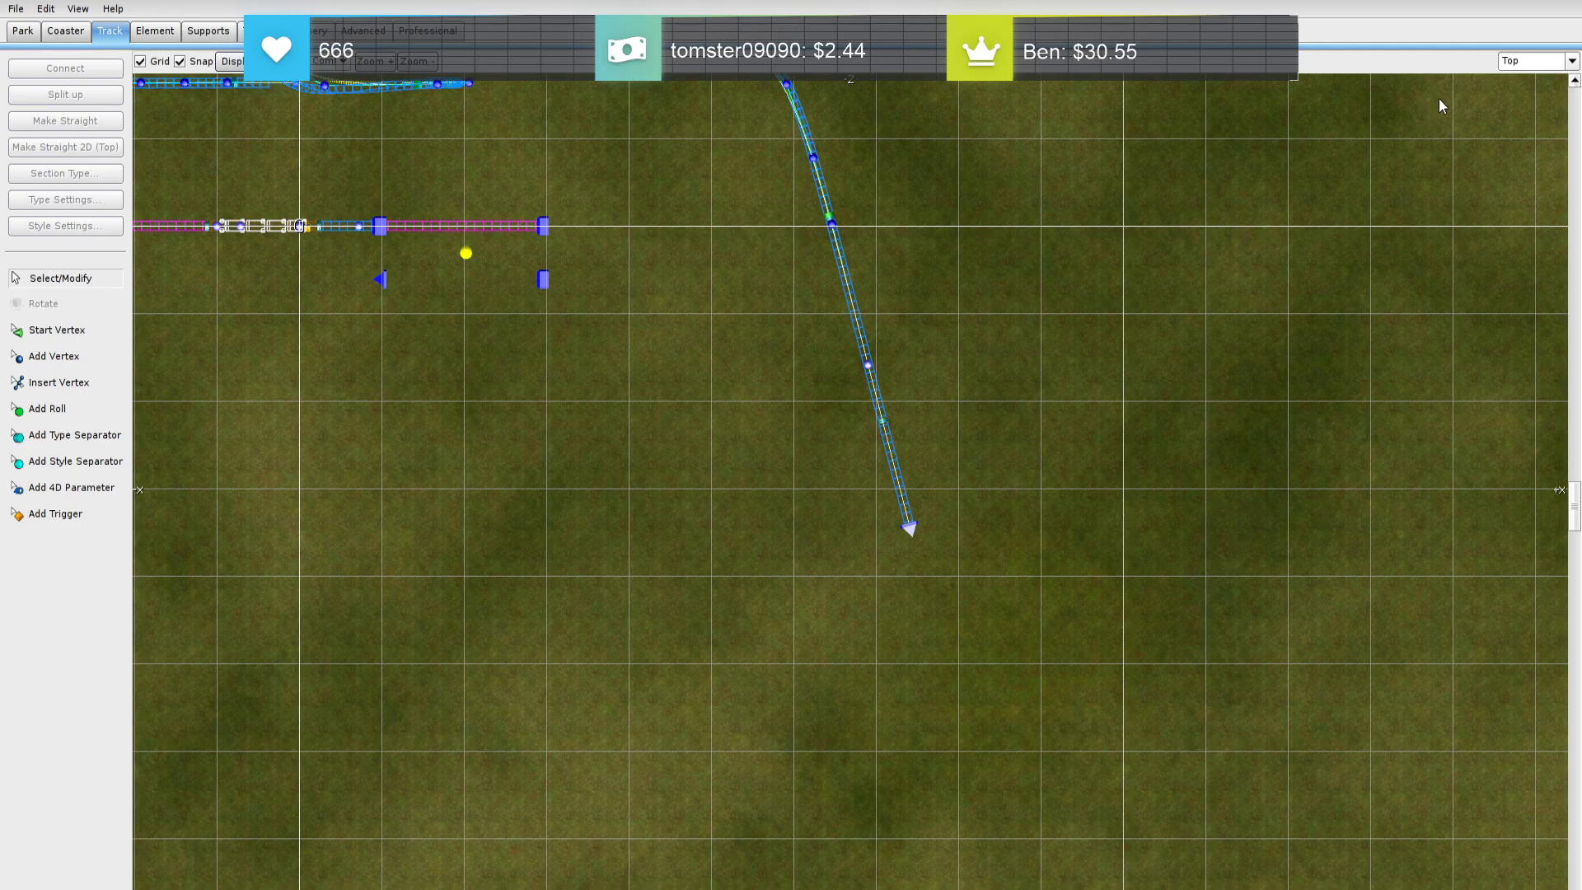
Change the section type of the final straight between the two new type separators
click(1571, 60)
click(1532, 168)
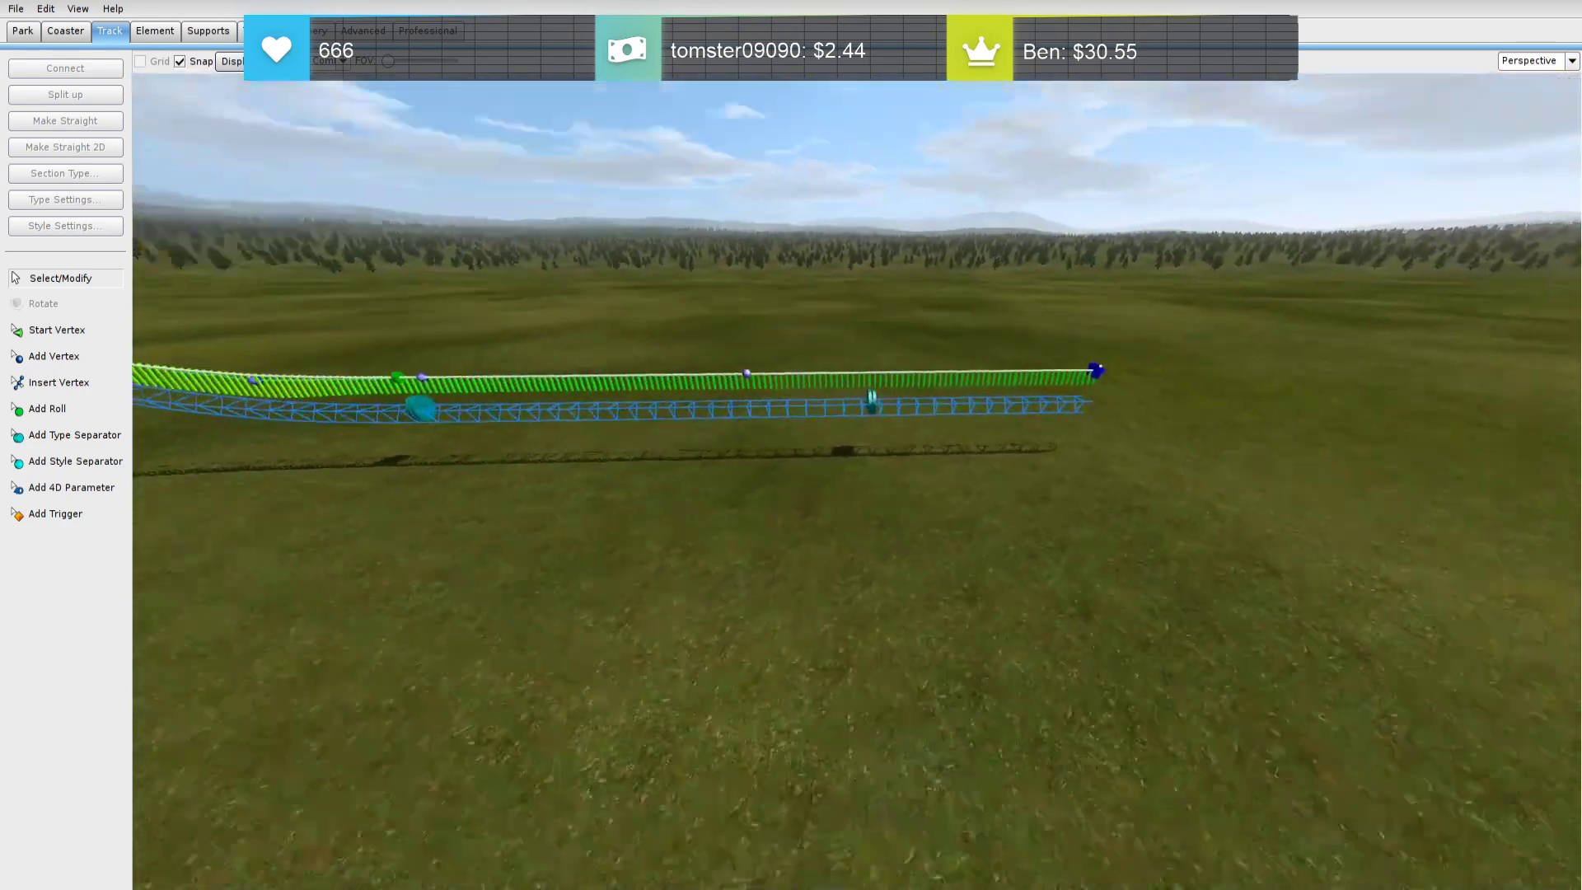
right_drag(966, 461, 967, 398)
mouse_move(876, 455)
mouse_down()
mouse_move(1016, 467)
mouse_move(900, 471)
mouse_up()
click(901, 467)
click(66, 183)
click(107, 257)
click(711, 305)
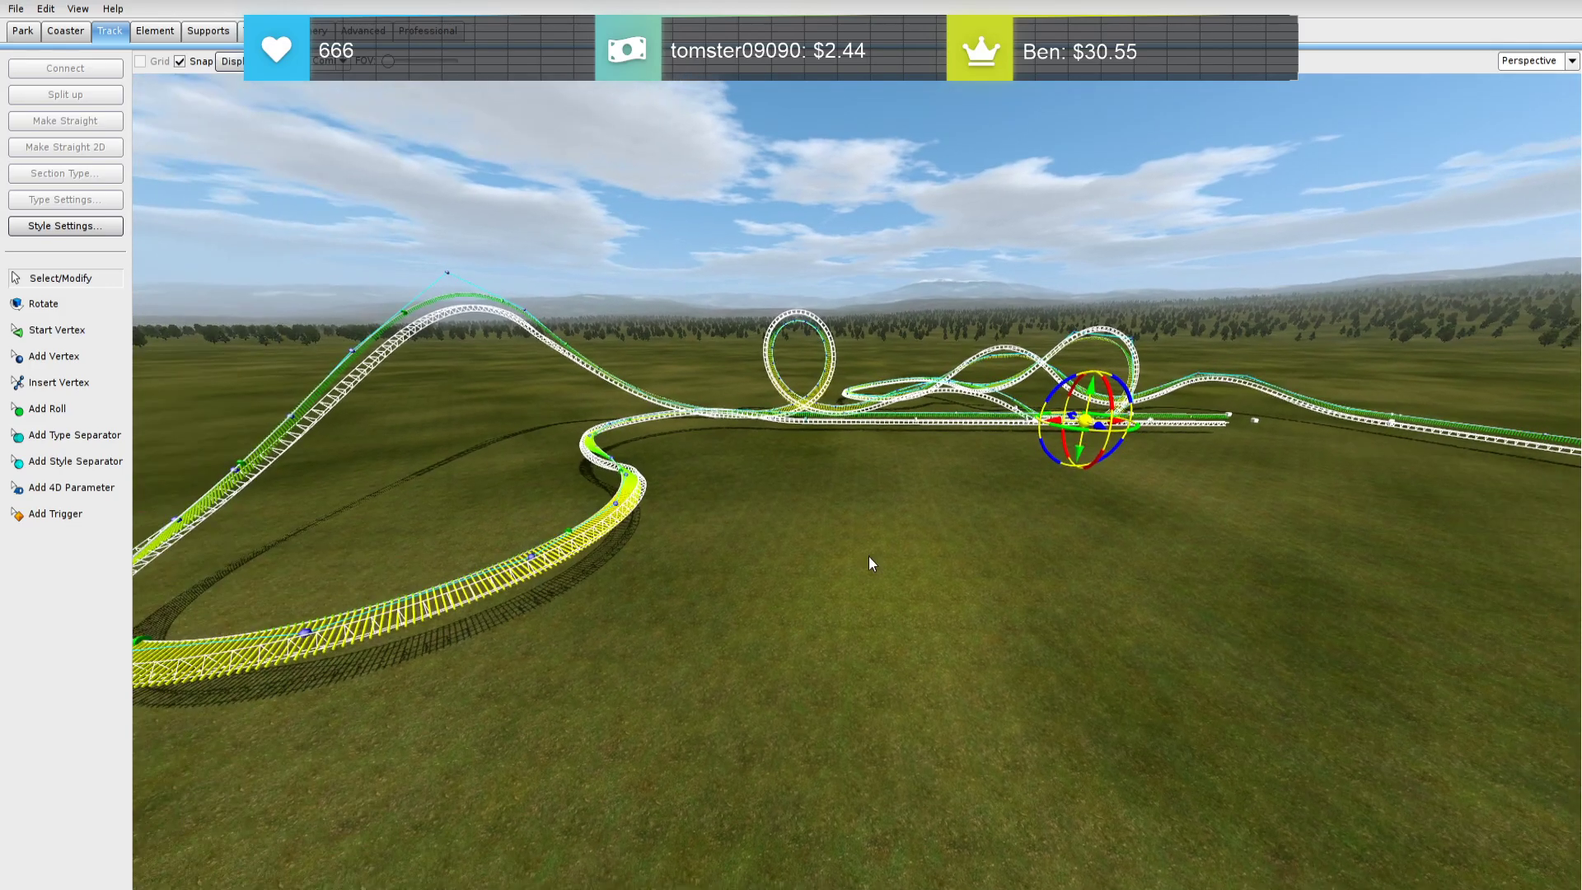
Examine the final straight, the banking of the turn leading into it, and the overall layout from several sides
key(w)
right_drag(888, 556, 957, 595)
key(d)
key(a)
key(d)
key(s)
key(w)
key(w)
key(d)
key(w)
key(s)
key(a)
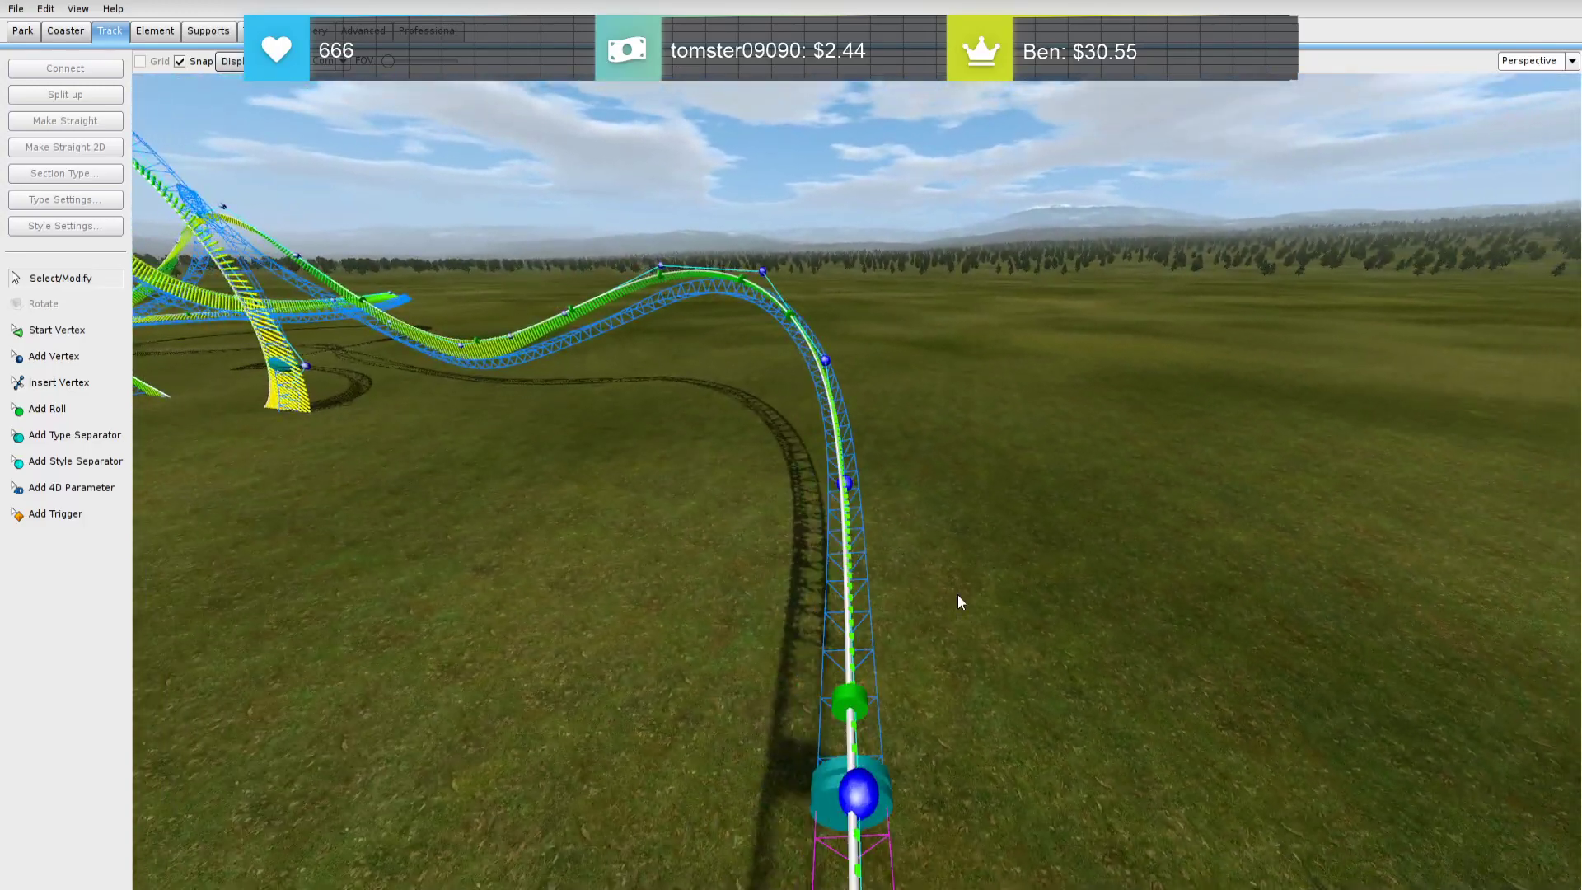
click(832, 422)
click(987, 429)
key(d)
right_drag(993, 445, 1039, 493)
key(s)
key(a)
key(w)
key(a)
key(s)
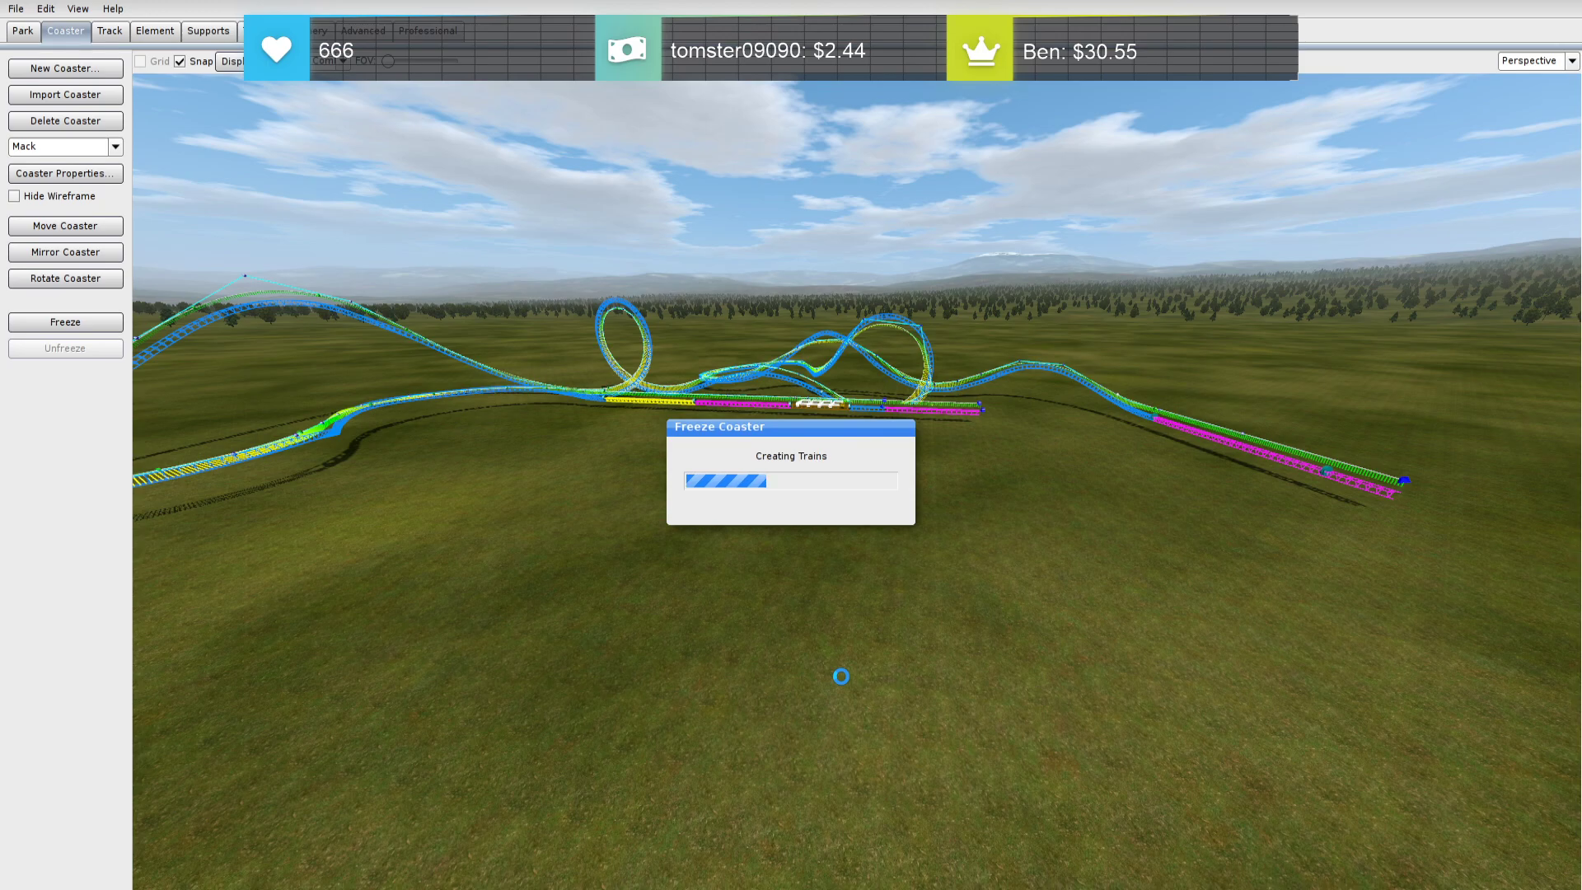
Freeze the Mack coaster, run the park in the simulator to test the ride, and dismiss the message window
key(w)
right_drag(838, 675, 801, 682)
key(s)
key(d)
key(w)
key(s)
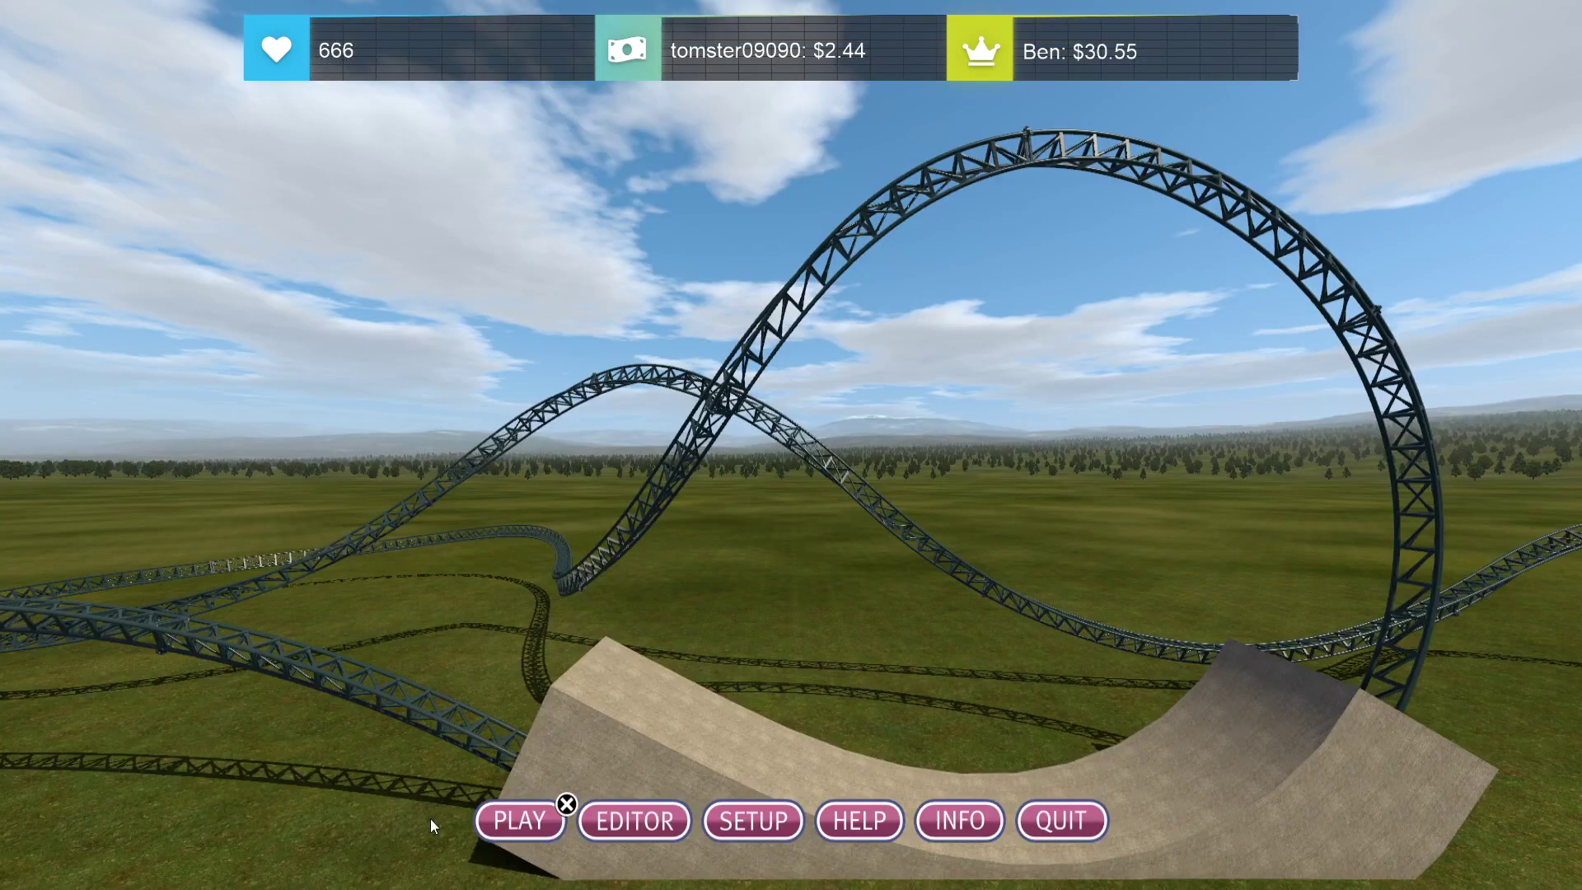
click(515, 824)
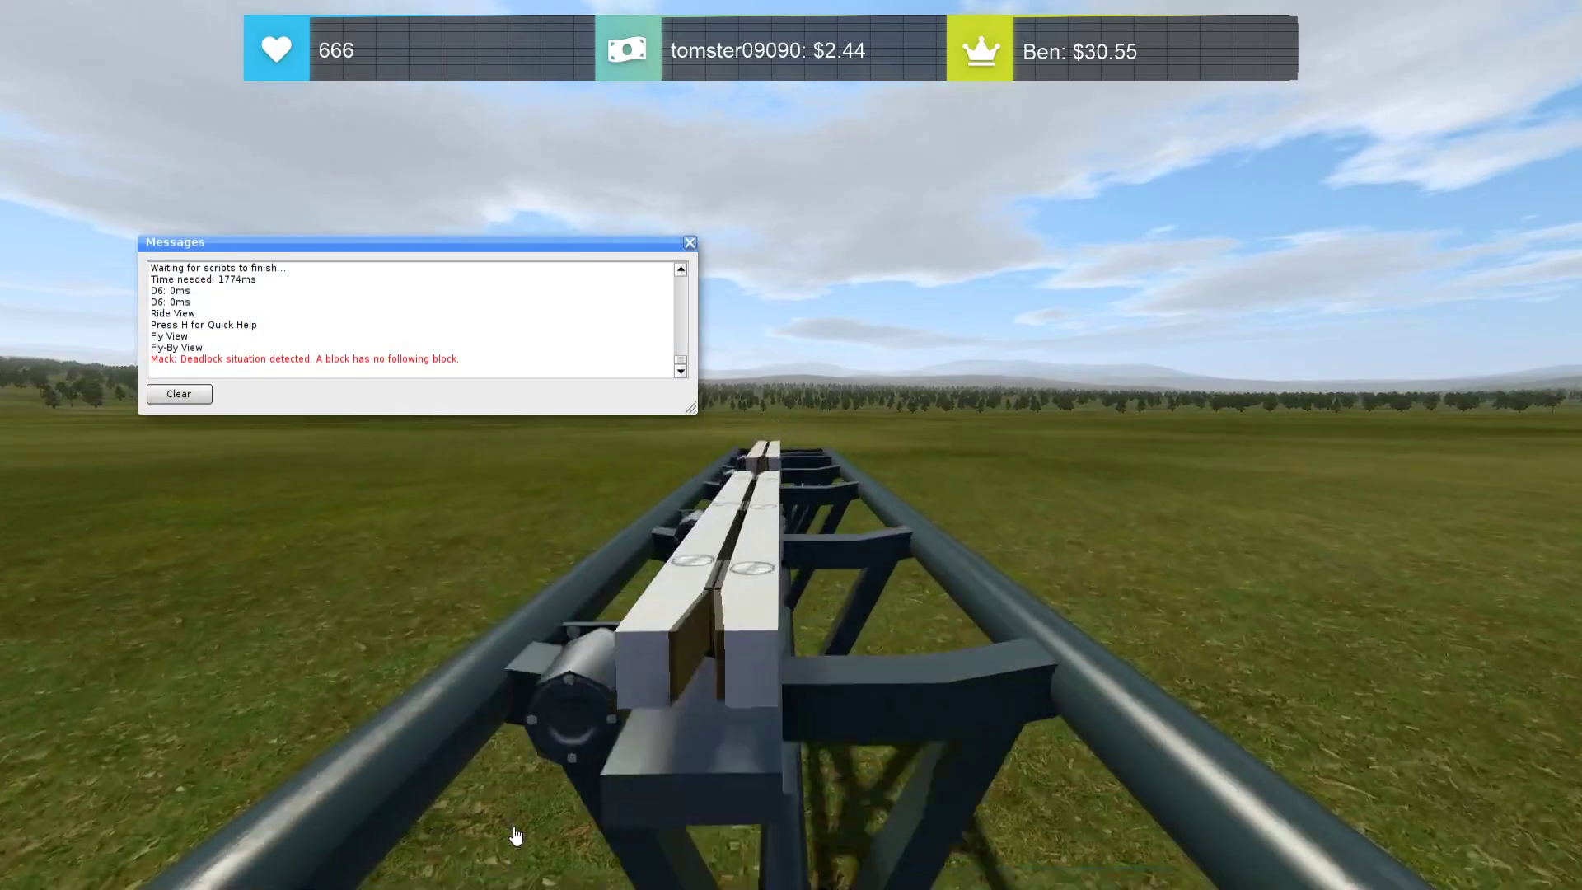
click(690, 243)
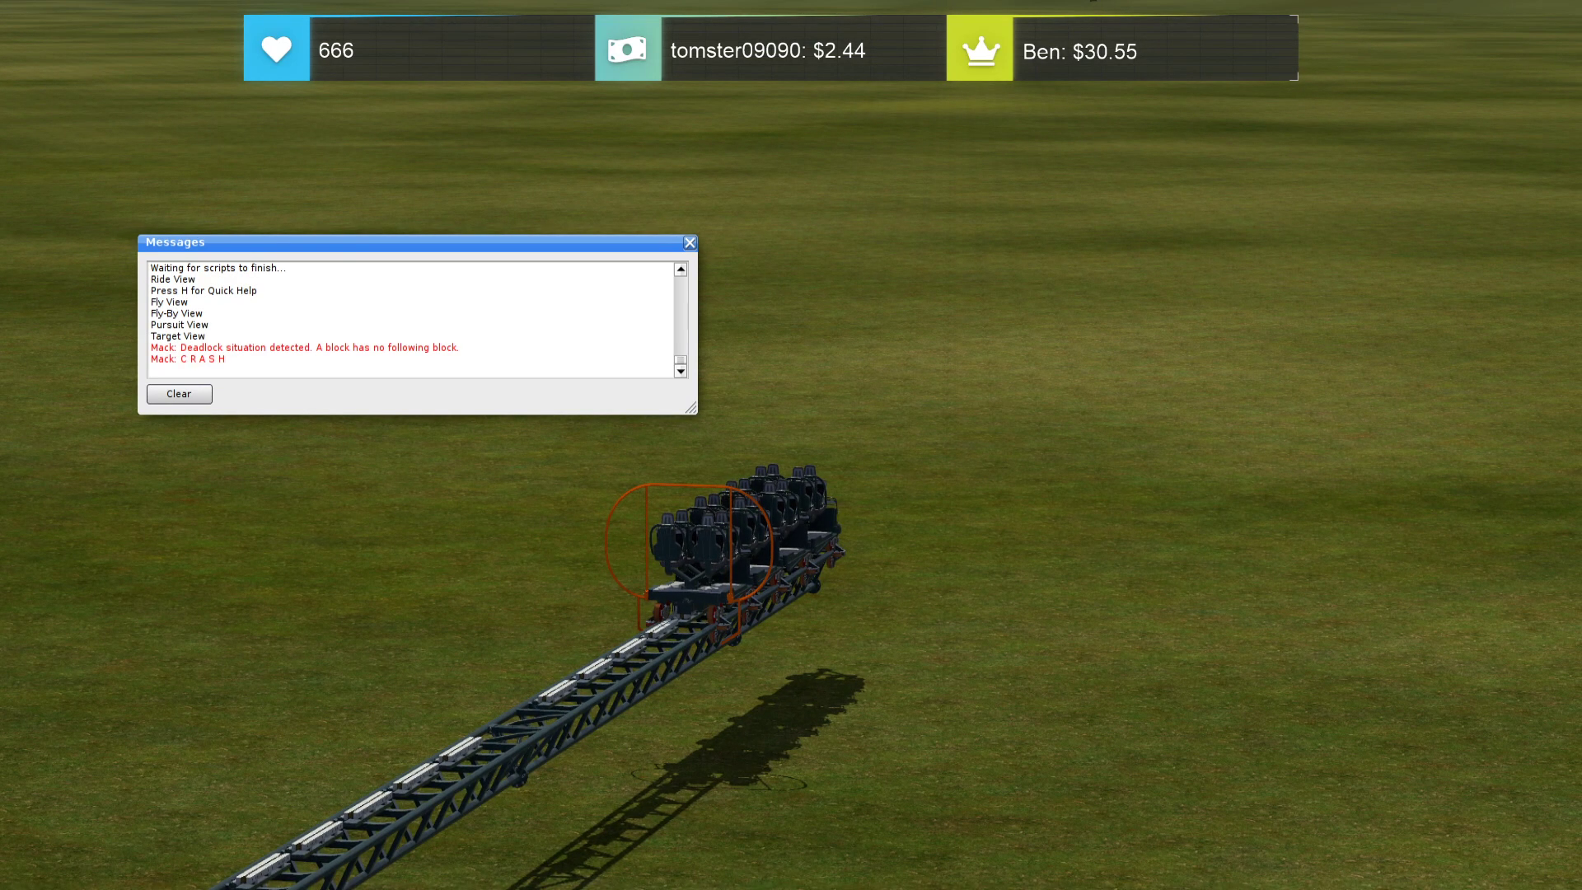
Return to the editor and examine the train at the track's end in relation to the station, changing the field of view
key(Escape)
click(689, 244)
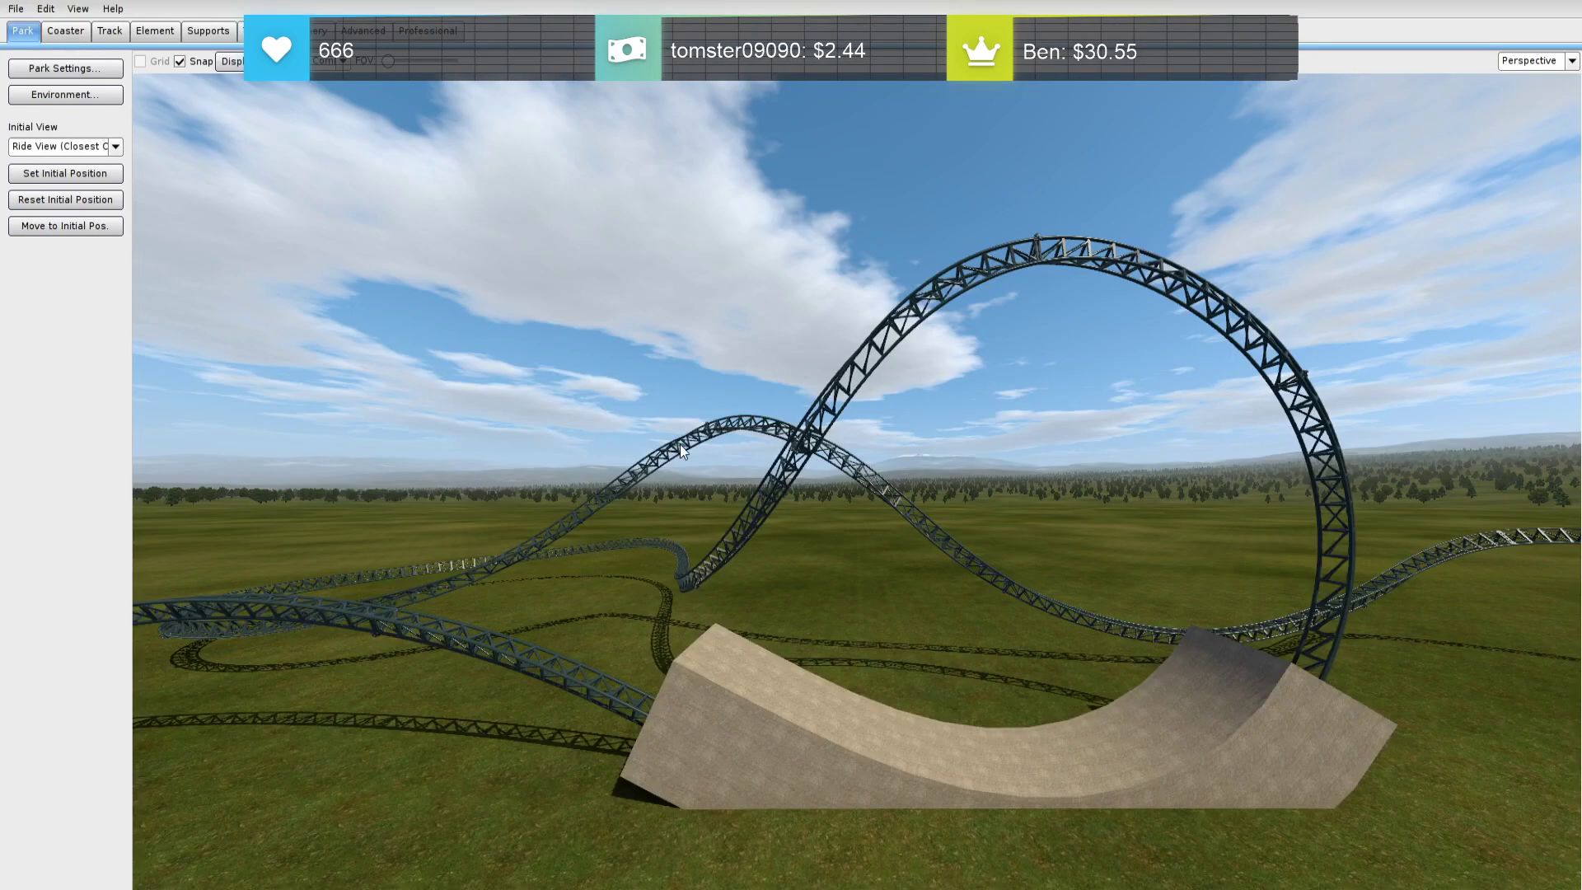
right_drag(679, 452, 697, 523)
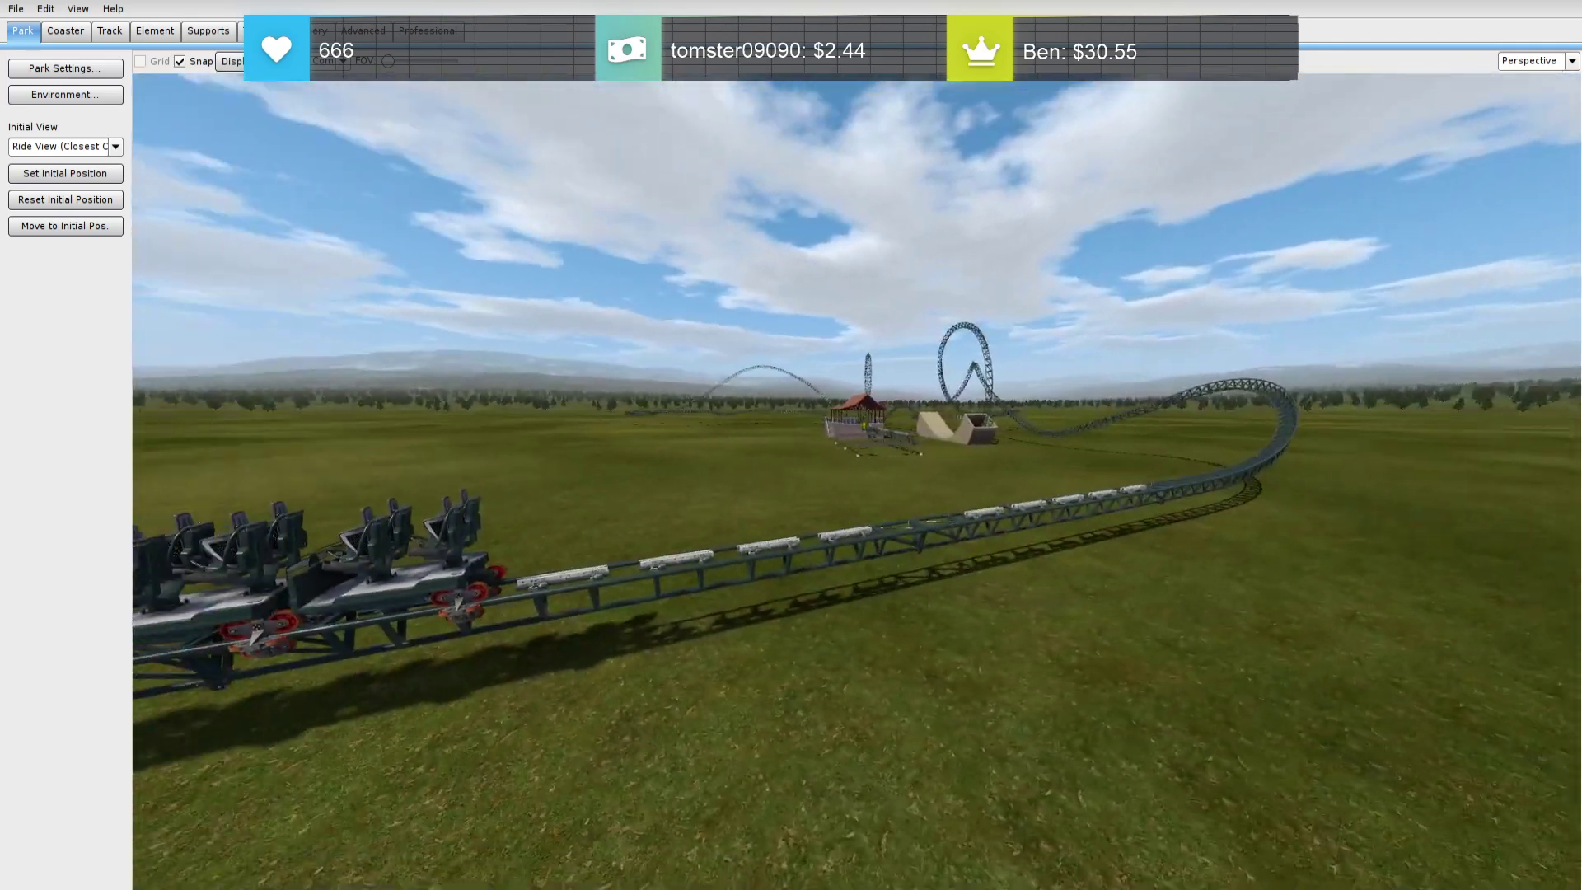
scroll(856, 482, down, 1)
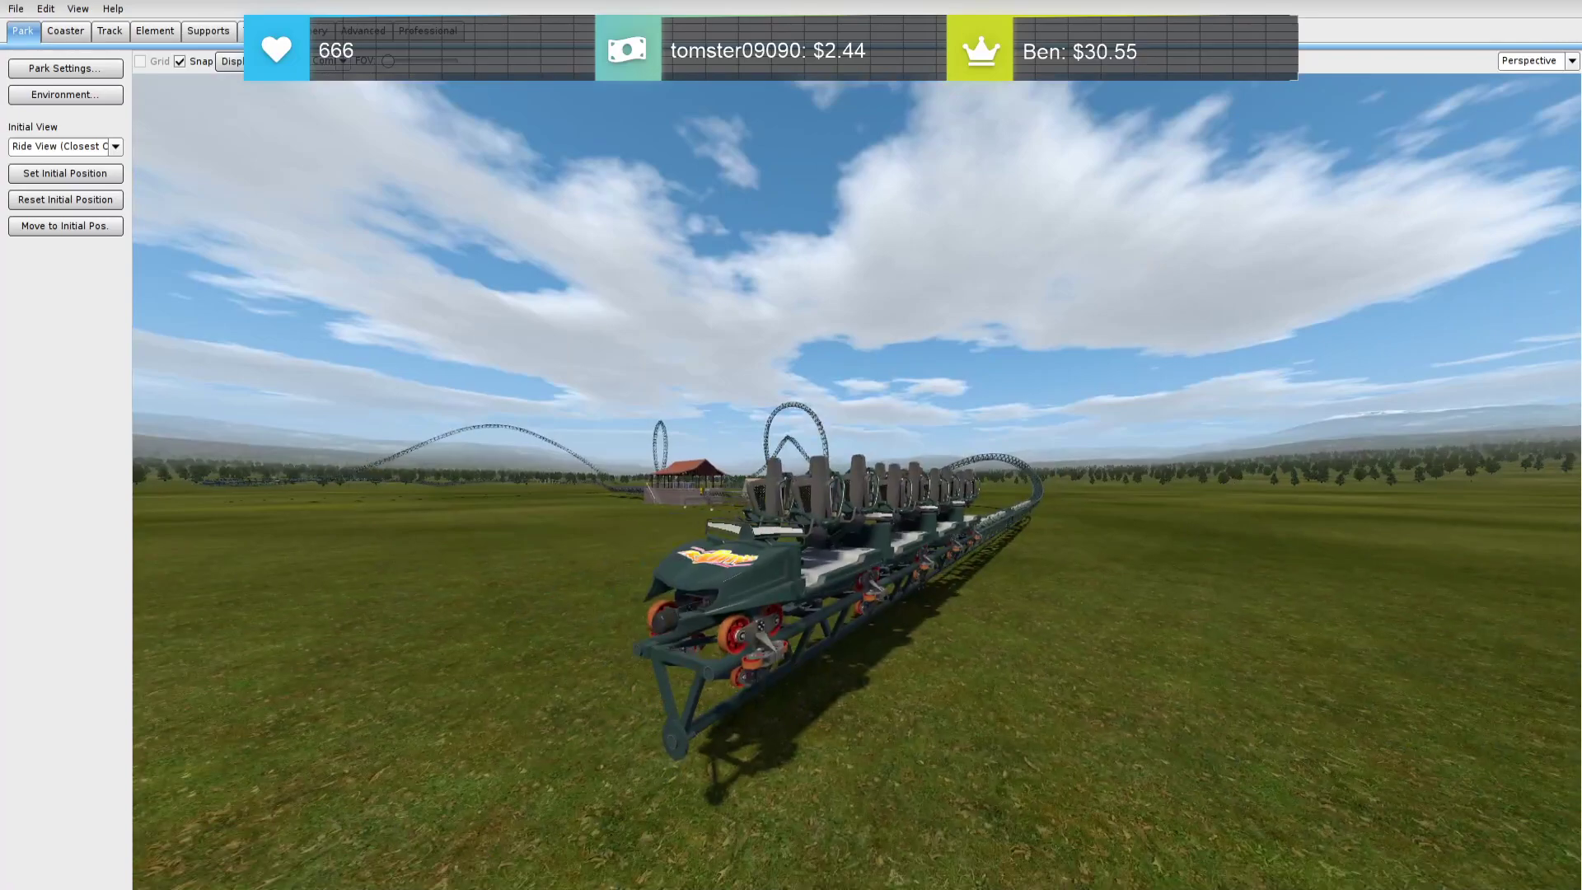
drag(388, 61, 551, 78)
right_drag(551, 80, 330, 91)
scroll(857, 482, down, 3)
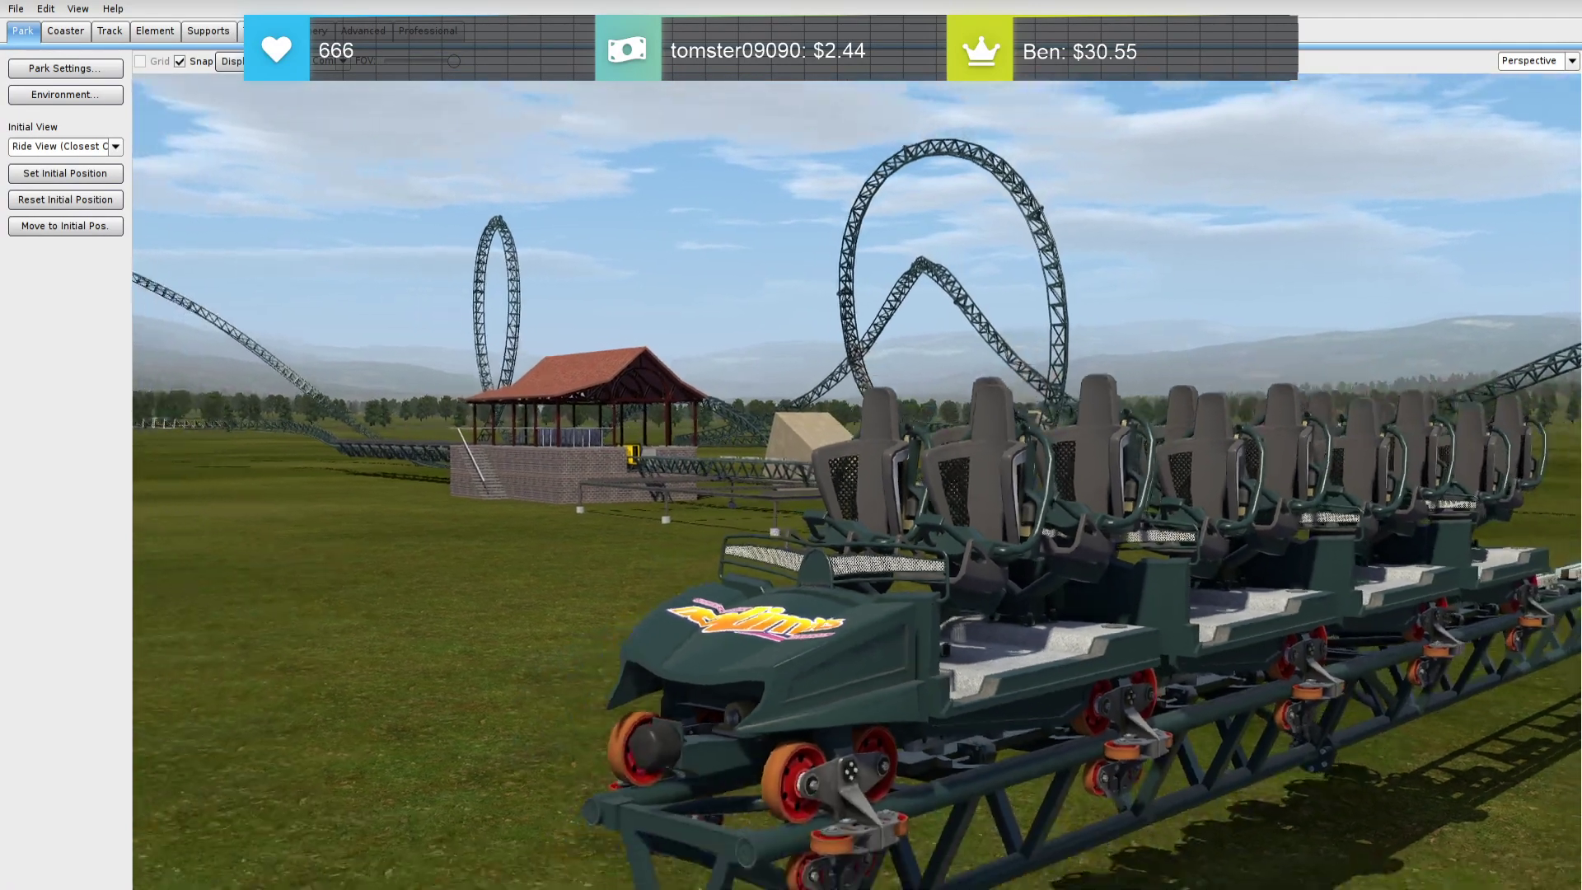
scroll(856, 482, down, 2)
right_drag(531, 296, 748, 263)
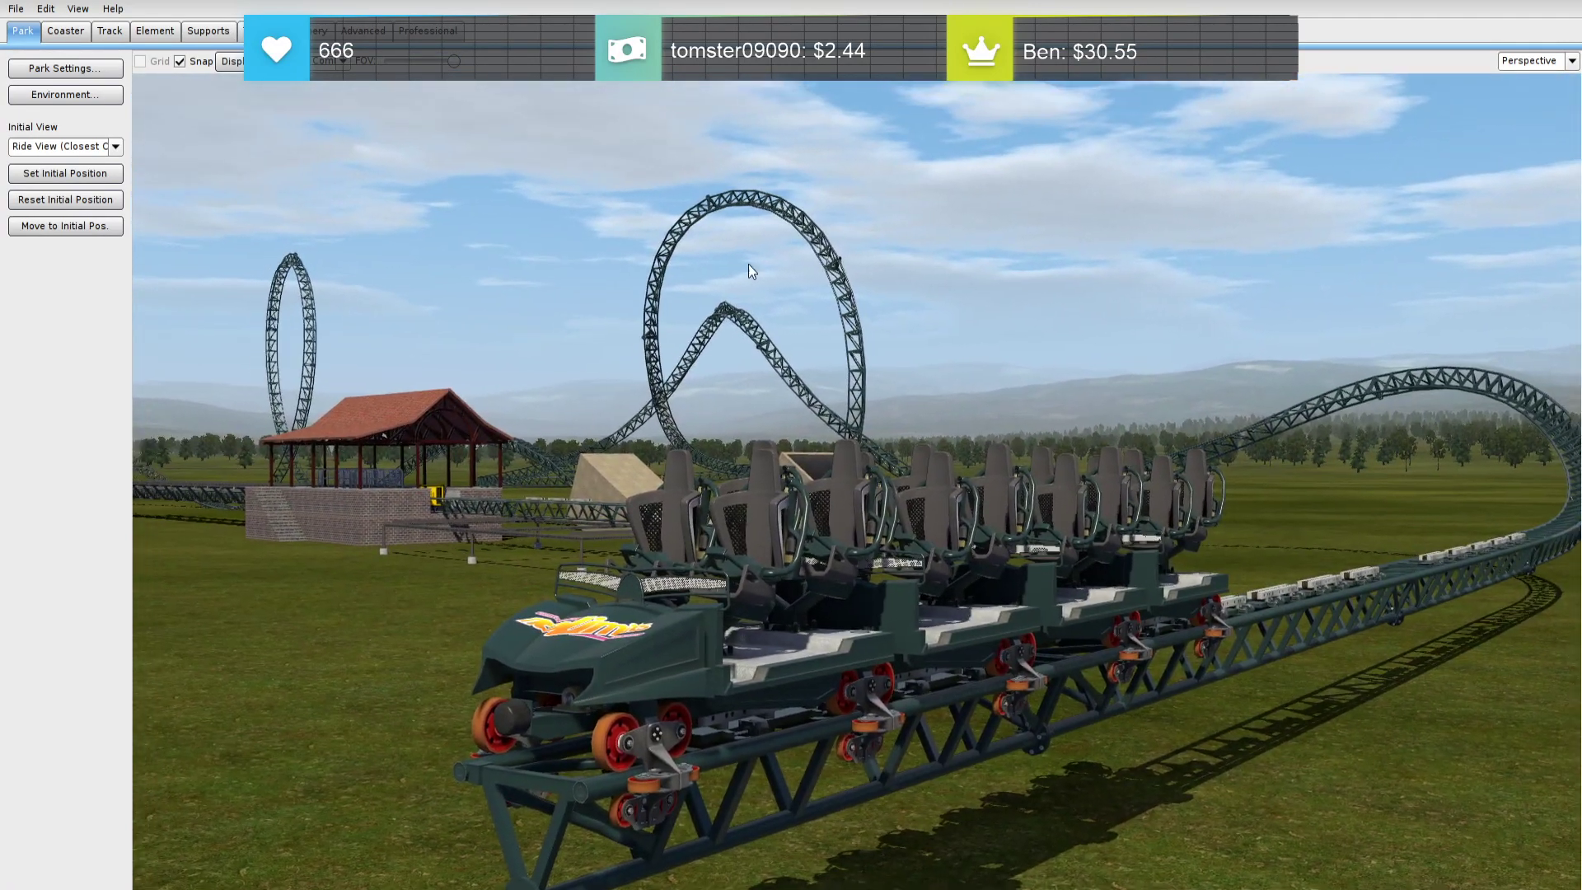